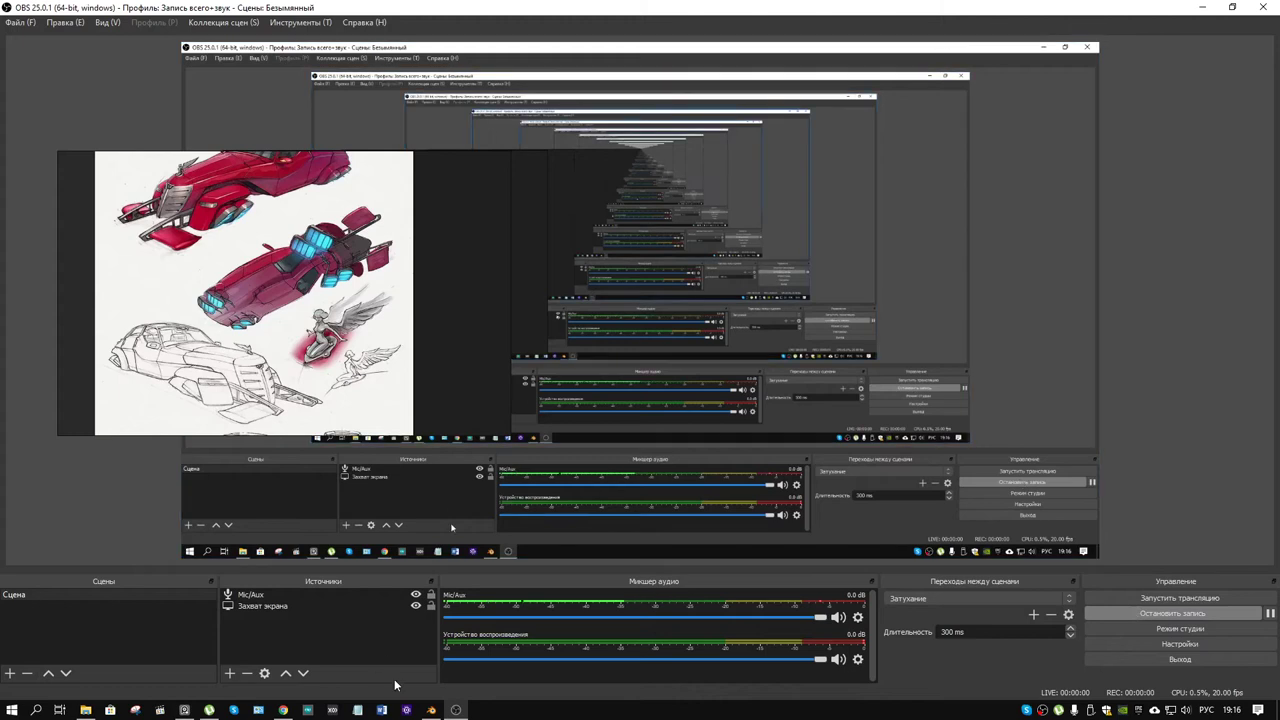
Step: Bring Blender with Style_Hover_02.blend to the front and orbit toward the hover car
left_click(431, 710)
mouse_move(584, 328)
middle_mouse_down()
mouse_move(536, 305)
mouse_move(655, 367)
mouse_move(804, 414)
middle_mouse_up()
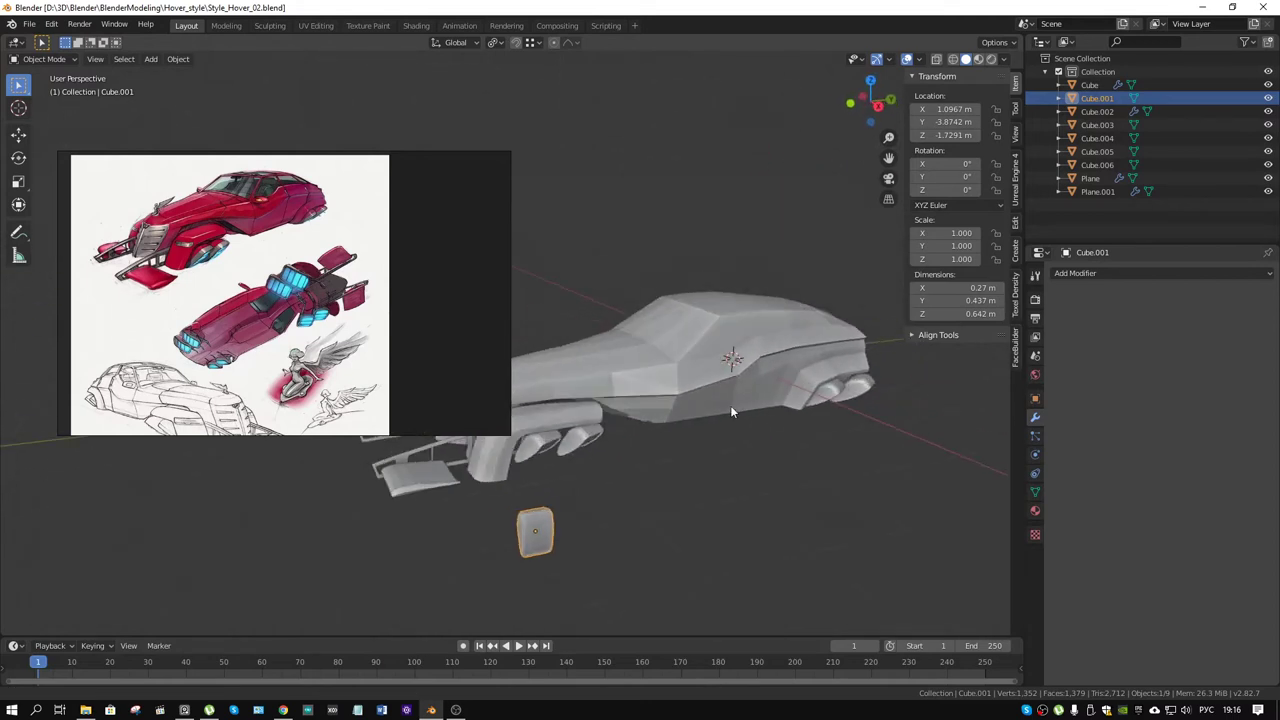
Step: Select the car body Cube, enter Edit Mode and pick one quad face on the hood
middle_click_drag(804, 414, 517, 368)
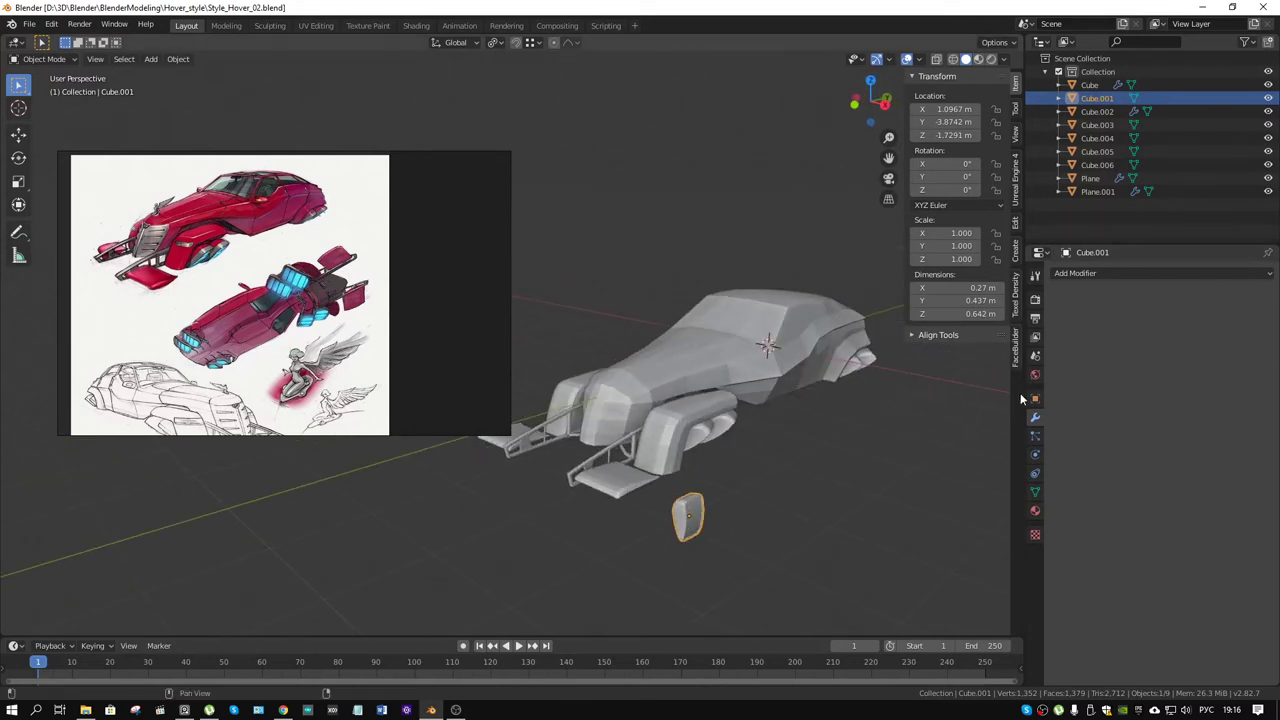
scroll(296, 366, "up", 3)
scroll(296, 366, "up", 3)
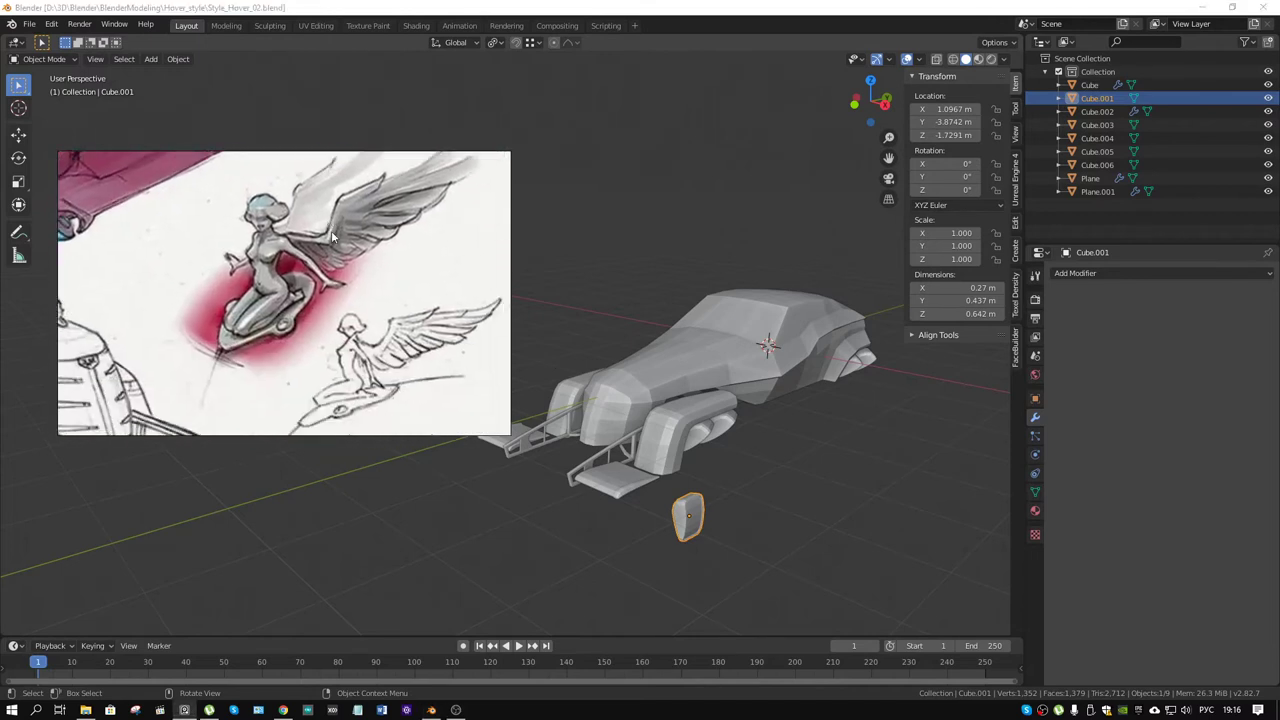
scroll(736, 408, "up", 5)
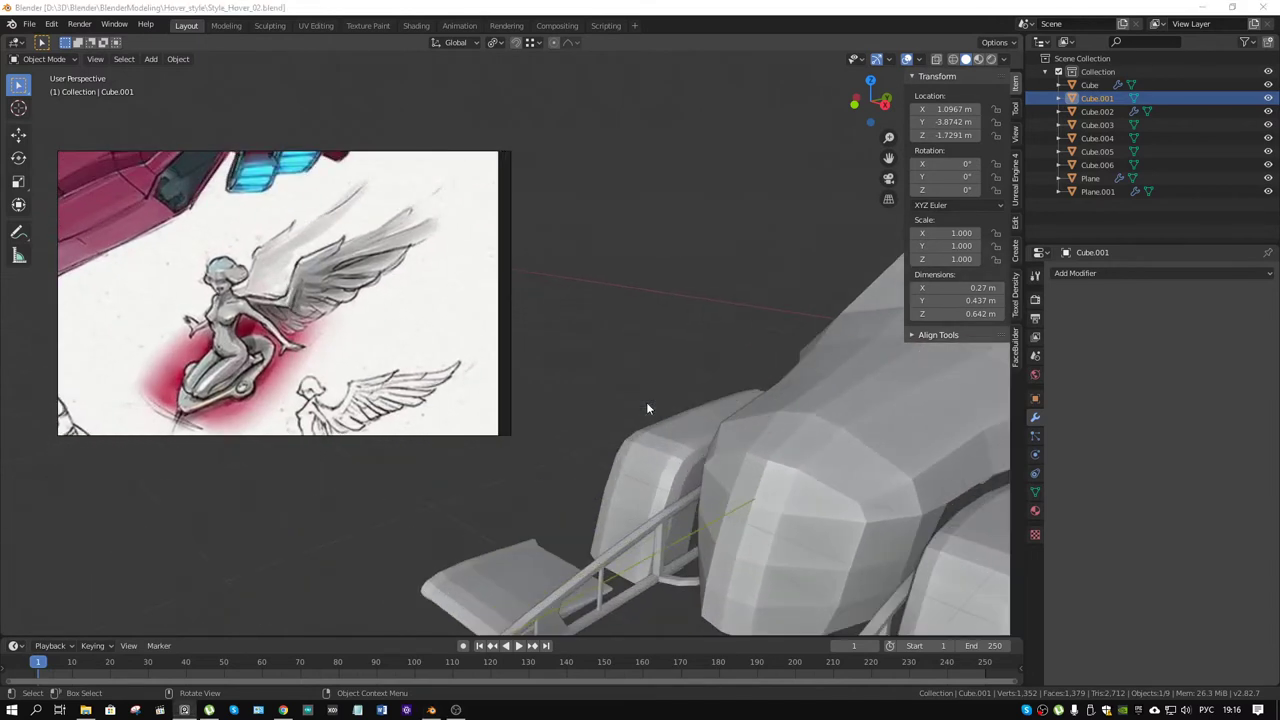
left_click(825, 437)
key("ctrl+Tab")
left_click(901, 438)
middle_click_drag(901, 438, 696, 389)
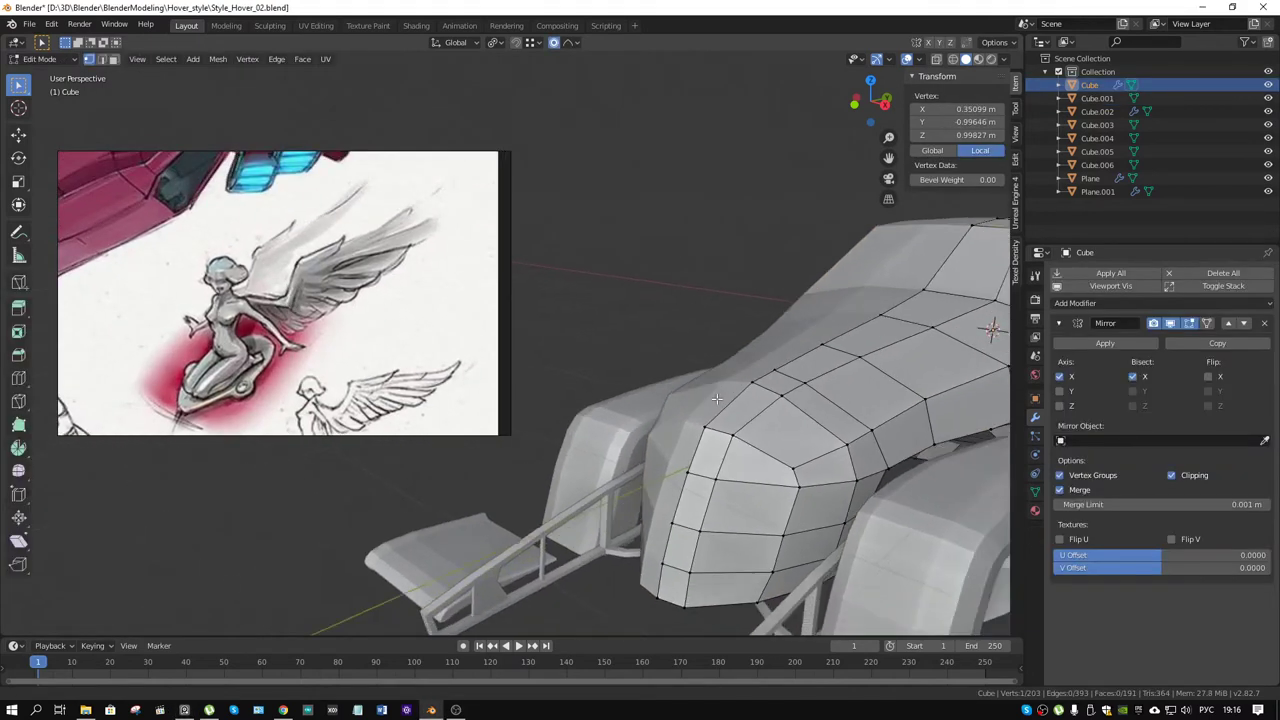
left_click(767, 437)
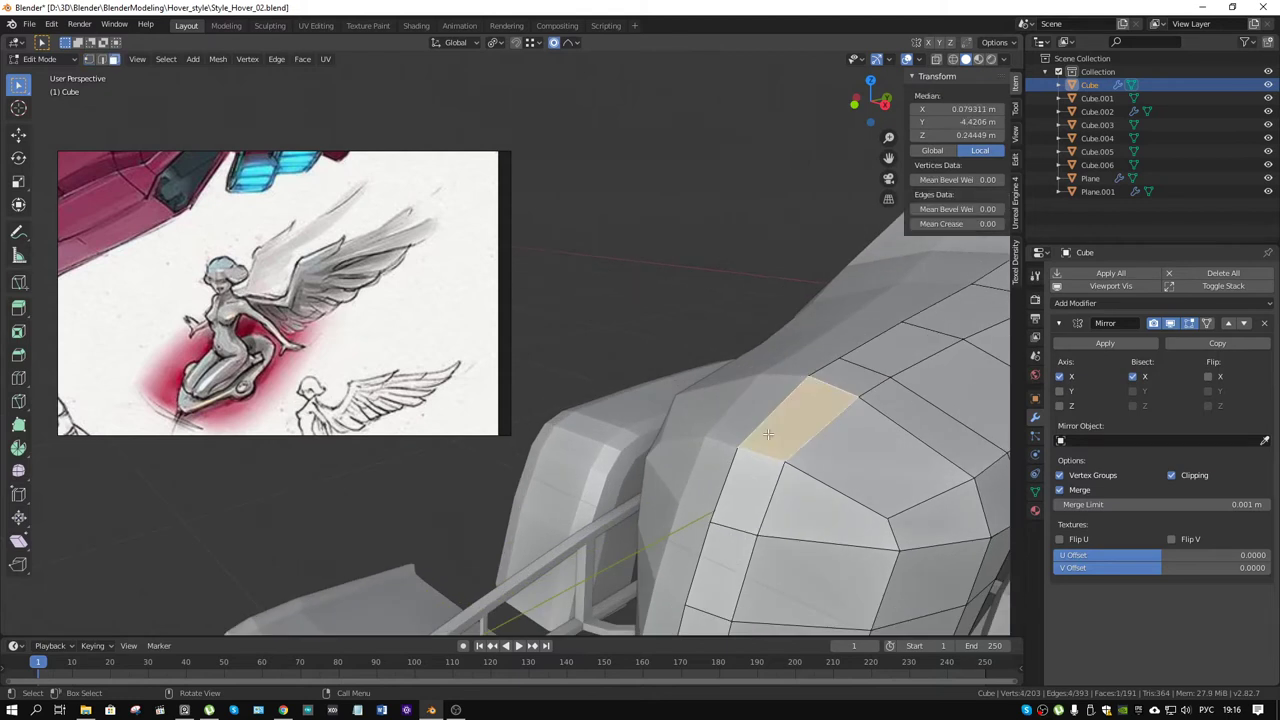
Step: Duplicate the hood face in place, separate it as Cube.007 and select that object
key("shift+d")
right_click(768, 433)
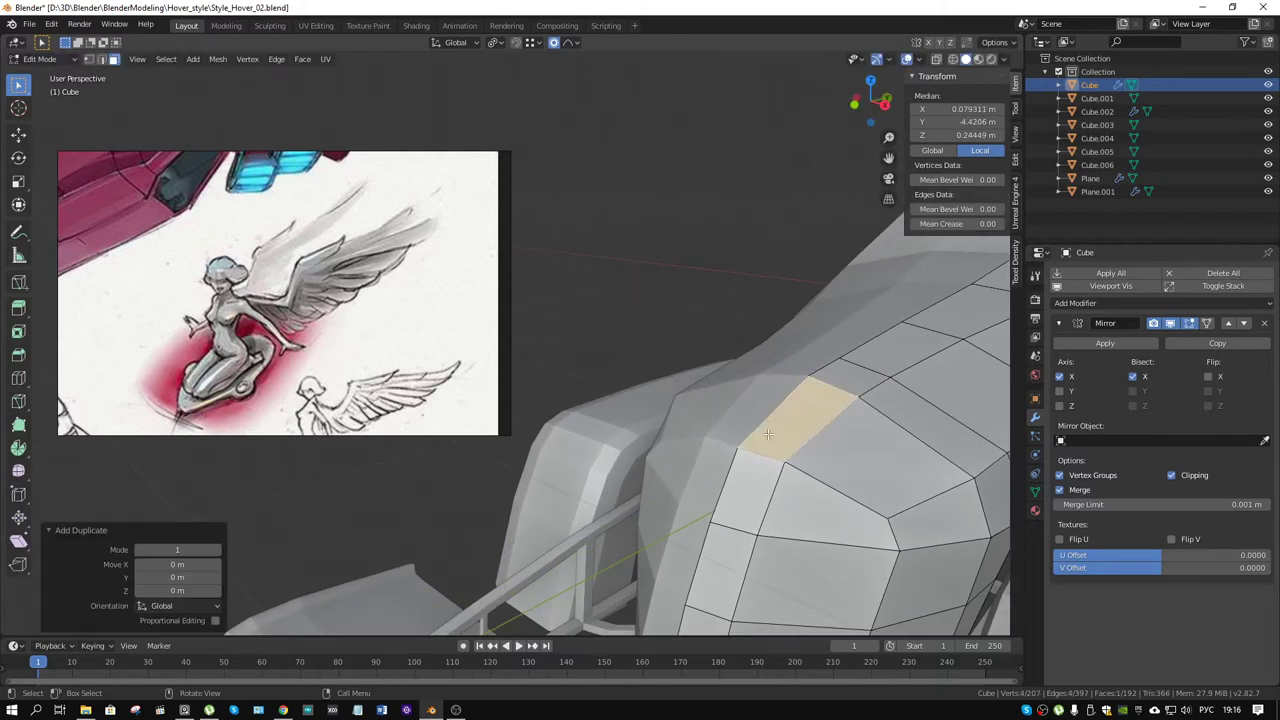
key("p")
left_click(768, 433)
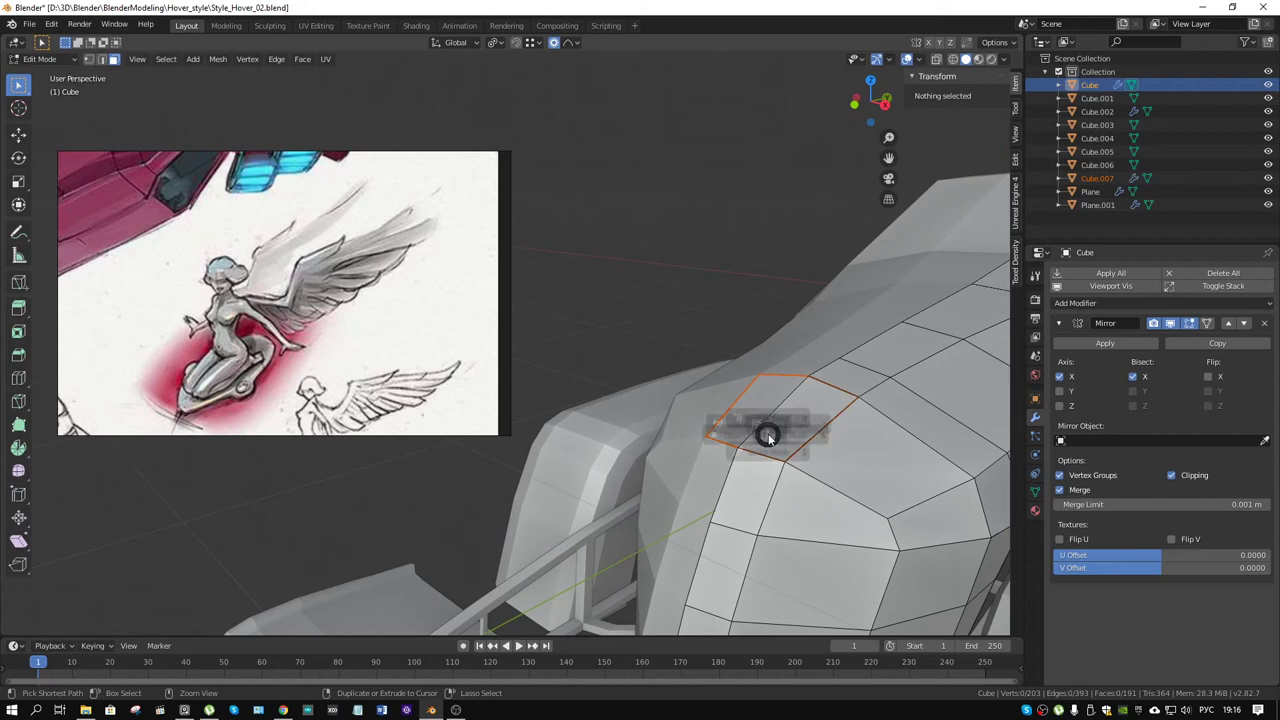
key("Tab")
left_click(805, 435)
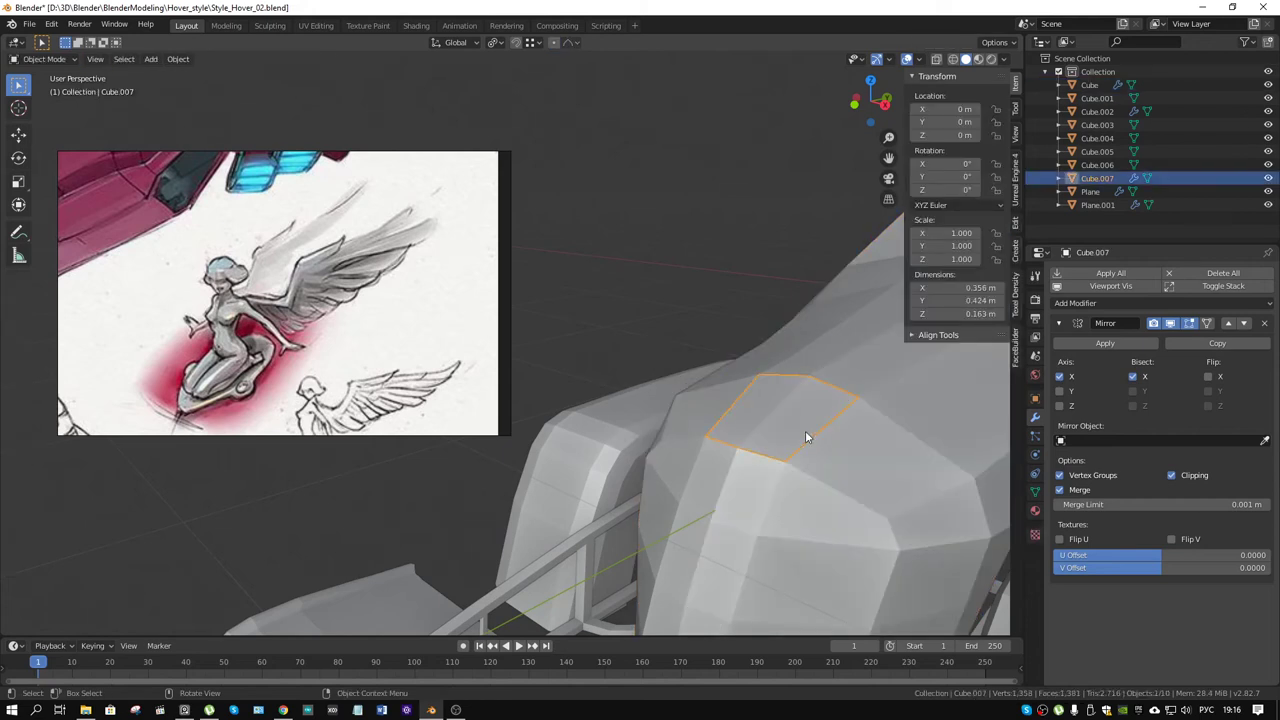
key("ctrl+Tab")
key("Escape")
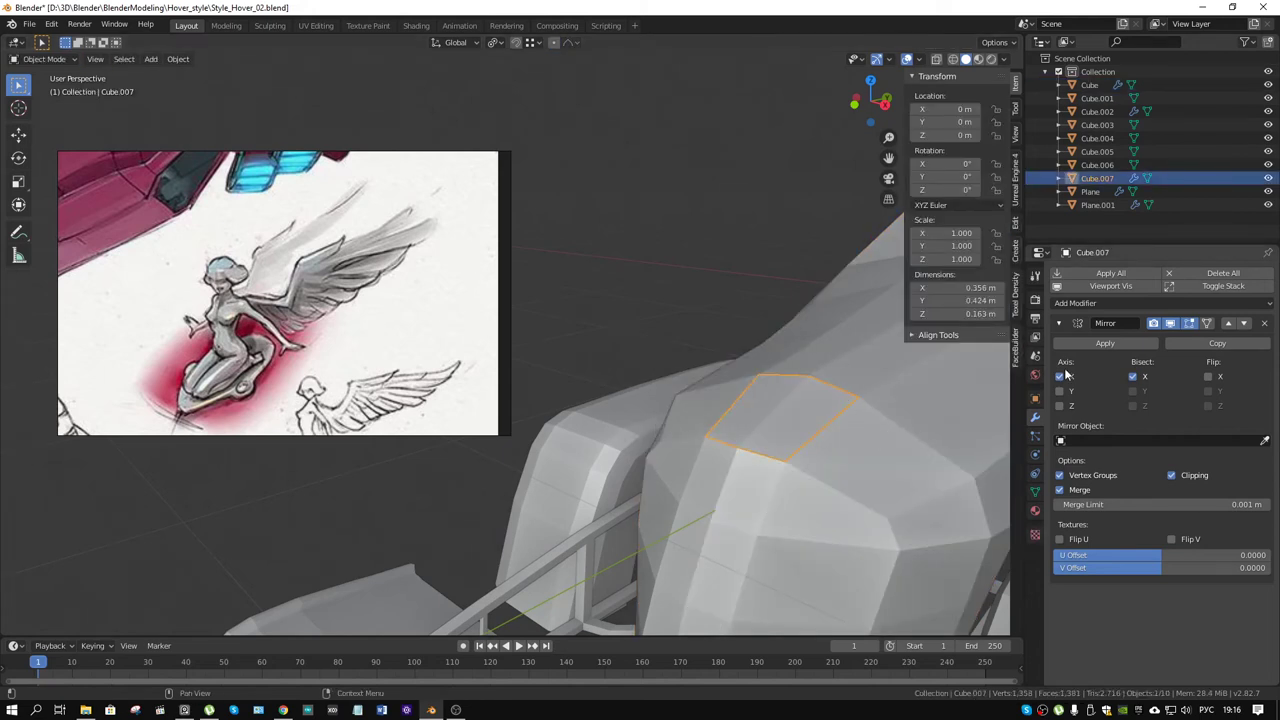
Step: Apply Cube.007's Mirror modifier and enter Edit Mode on the patch
scroll(882, 436, "up", 3)
mouse_move(882, 437)
middle_mouse_down()
mouse_move(688, 374)
mouse_move(737, 380)
mouse_move(720, 379)
middle_mouse_up()
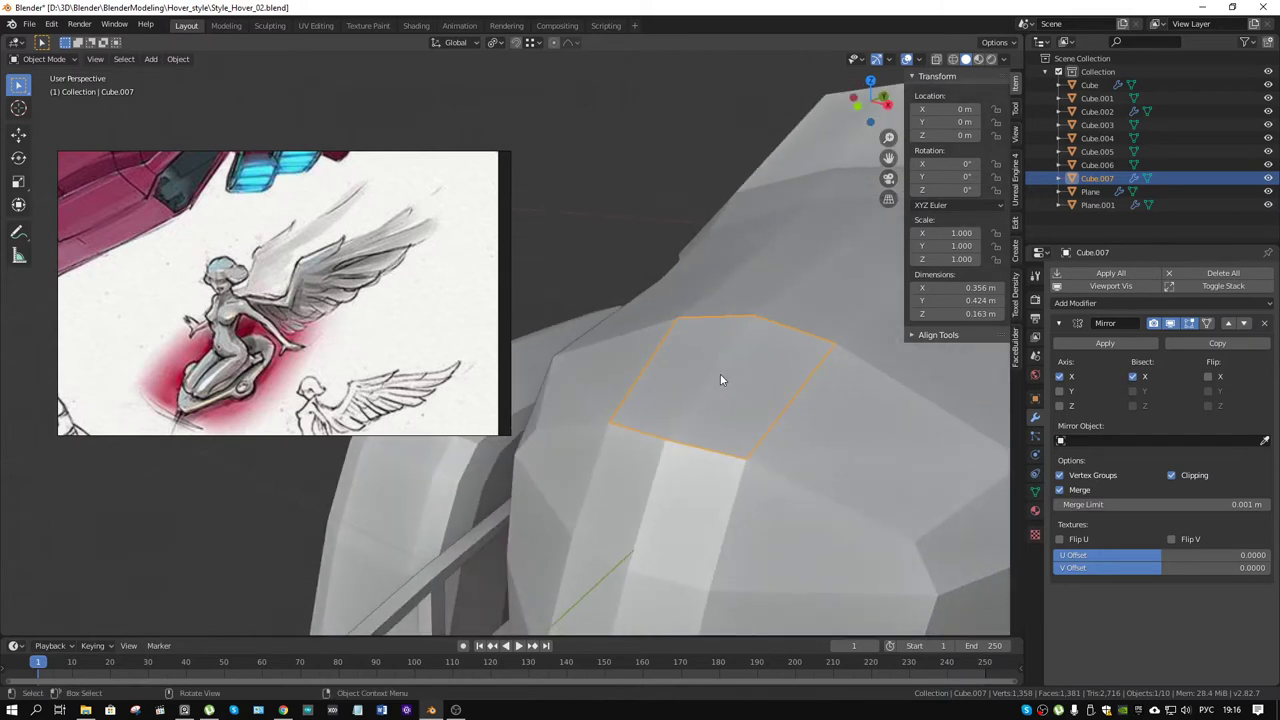
left_click(1144, 345)
key("ctrl+Tab")
left_click(793, 405)
mouse_move(793, 405)
middle_mouse_down()
mouse_move(923, 223)
mouse_move(746, 399)
middle_mouse_up()
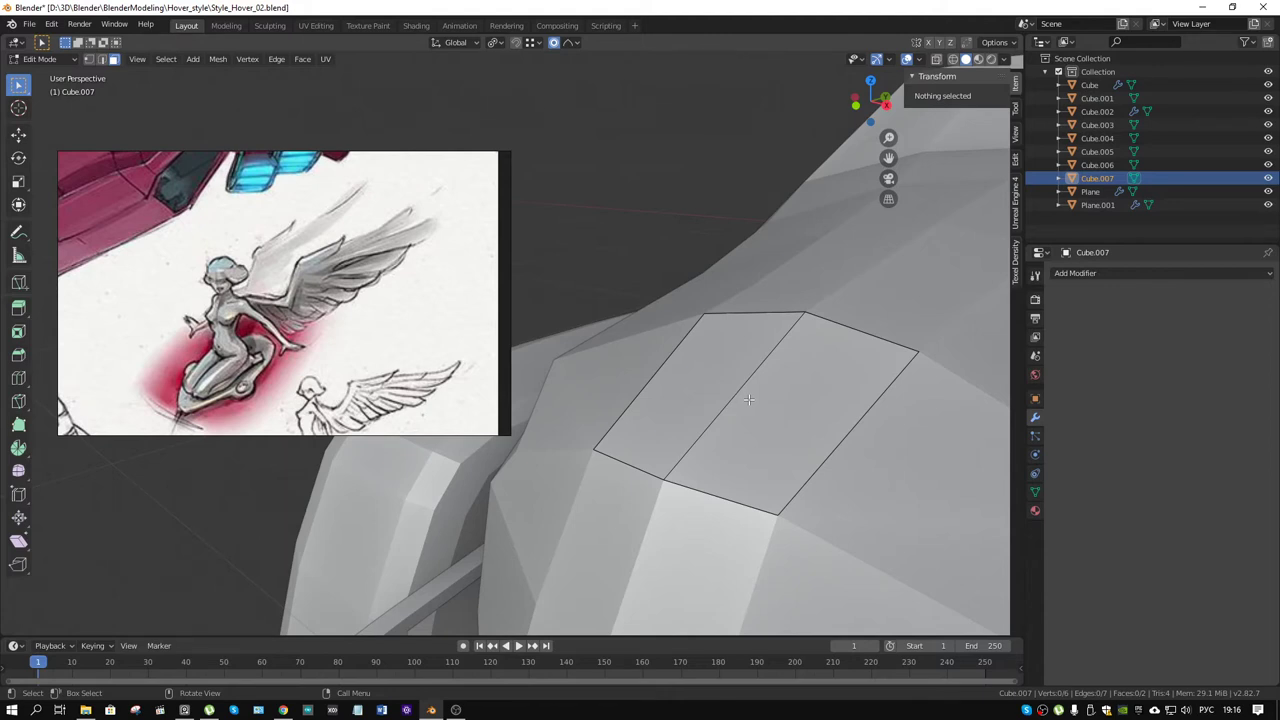
middle_click_drag(748, 399, 414, 337)
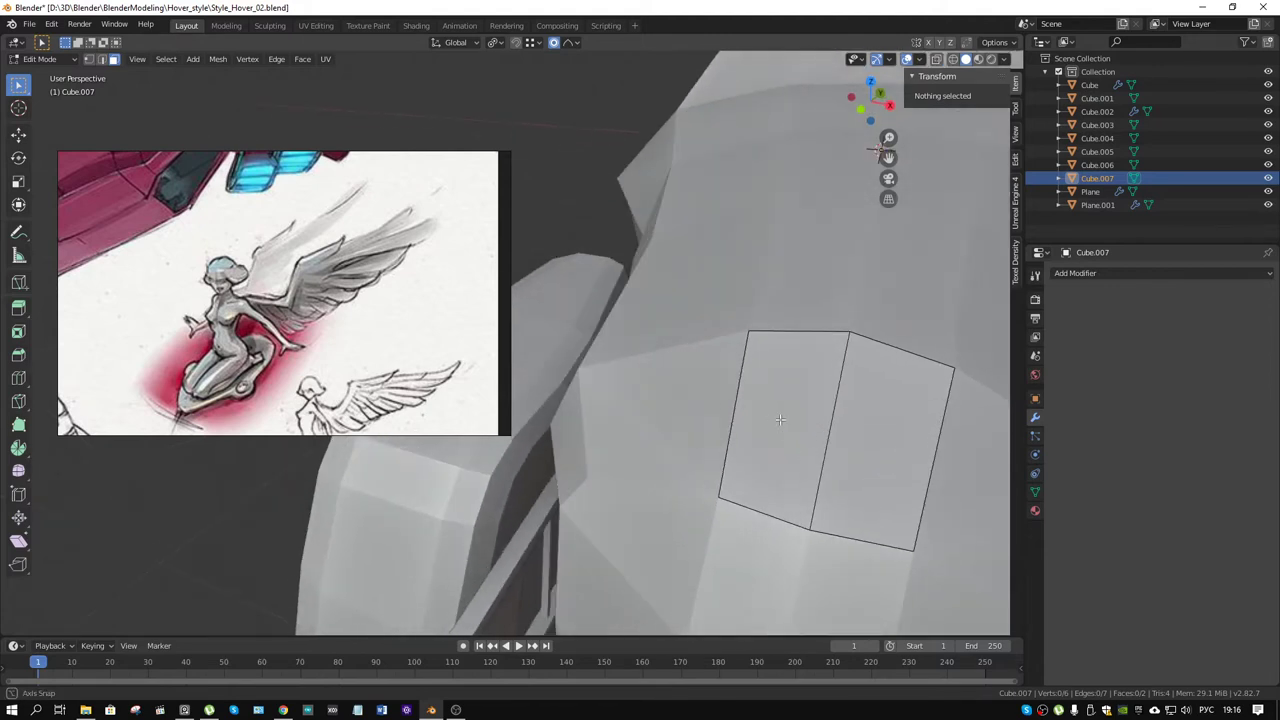
Step: Select only the left face of the two-face patch, abandoning a knife cut
scroll(325, 270, "down", 3)
middle_click_drag(325, 271, 208, 236)
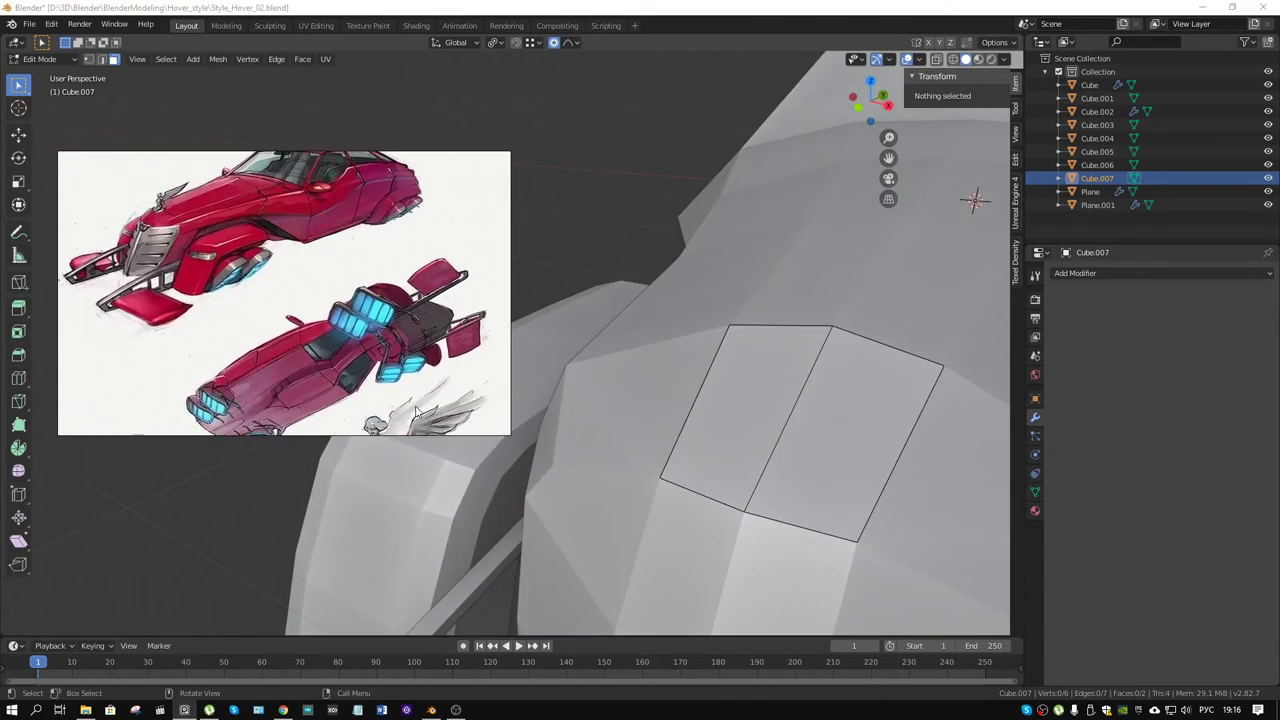
scroll(208, 236, "up", 3)
mouse_move(640, 400)
middle_mouse_down()
mouse_move(733, 432)
mouse_move(684, 420)
middle_mouse_up()
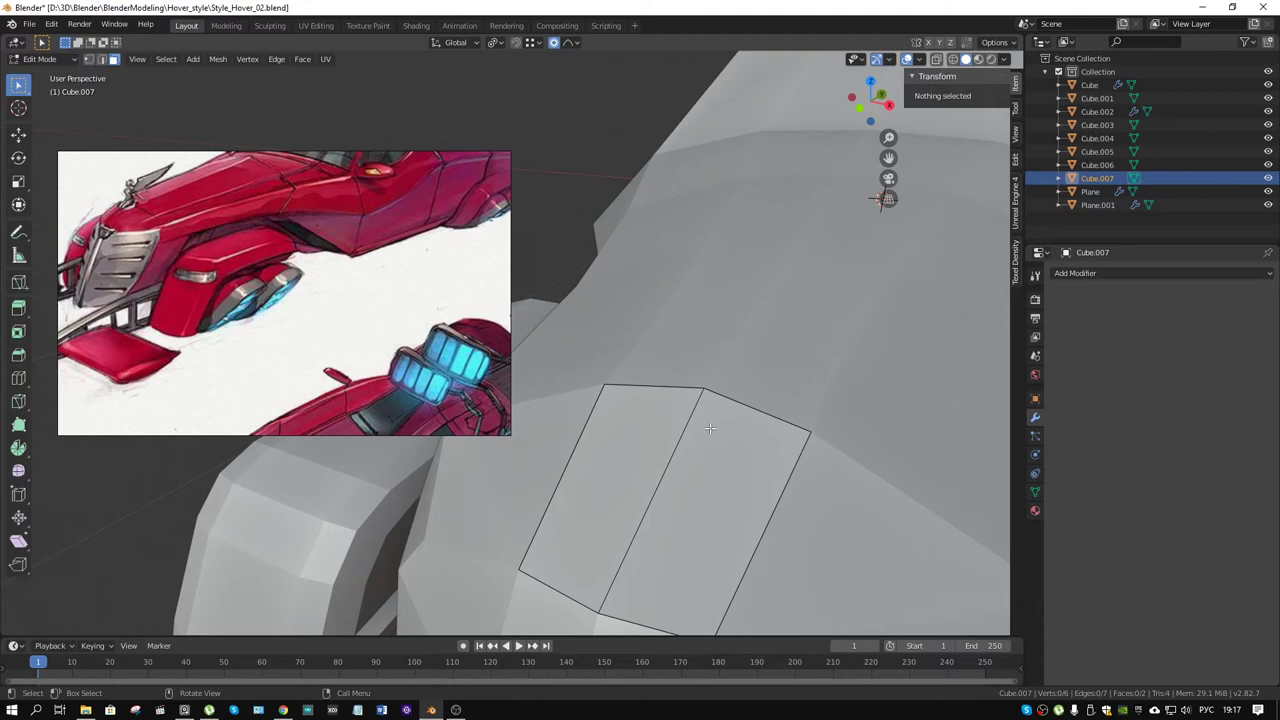
key("k")
key("Escape")
left_click(701, 453)
left_click(645, 448, "shift")
left_click(717, 431)
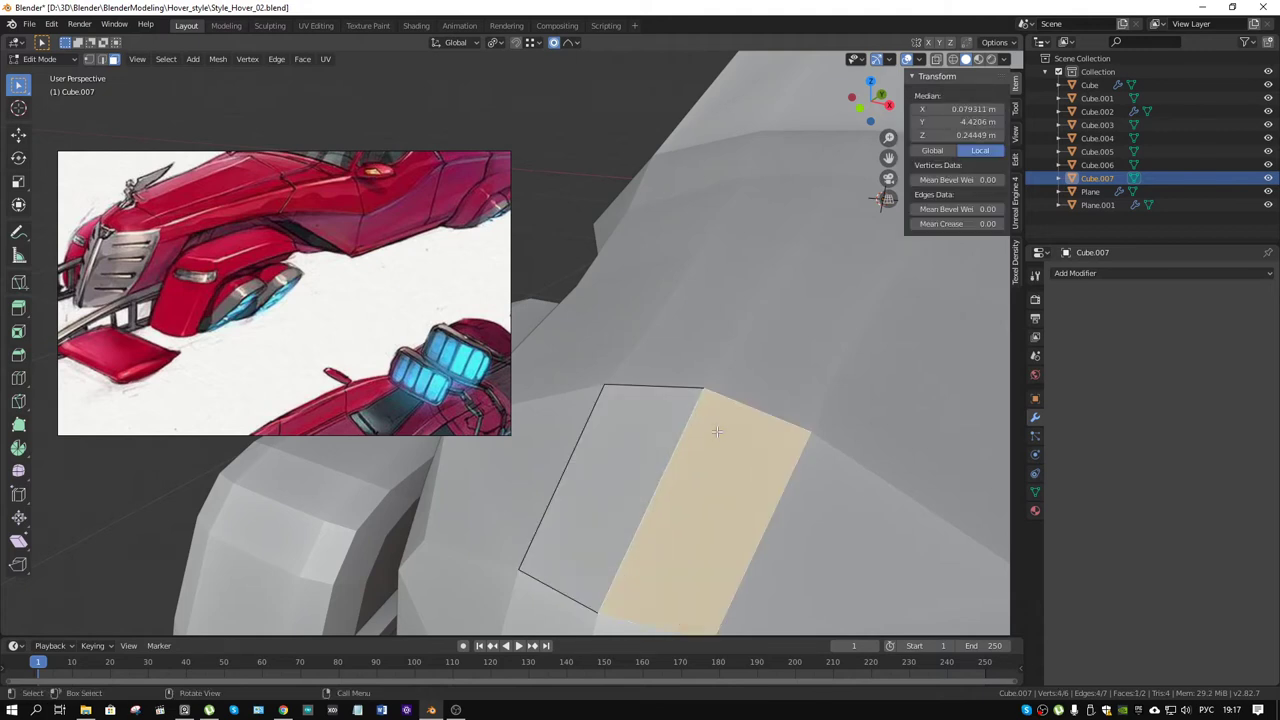
left_click(677, 427, "shift")
left_click(677, 427, "shift")
left_click(664, 424)
Step: Delete the patch's left face and add a Mirror modifier to Cube.007
key("x")
left_click(648, 450)
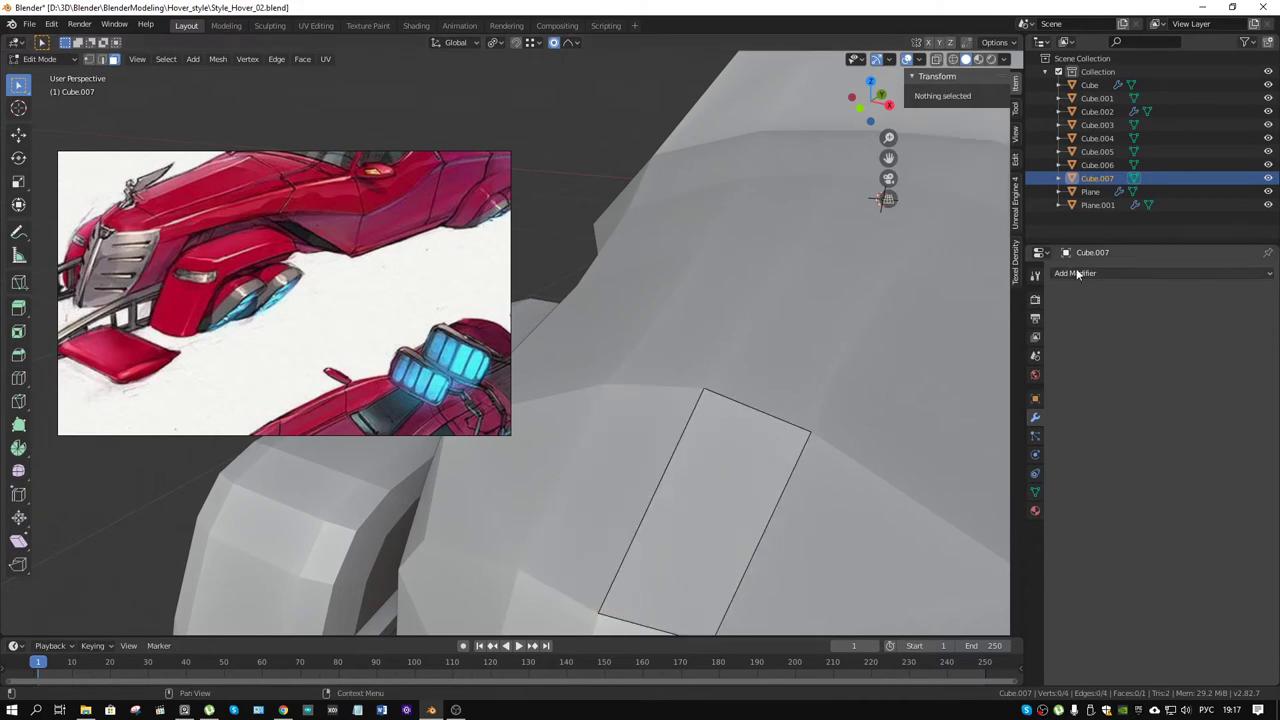
left_click(1078, 273)
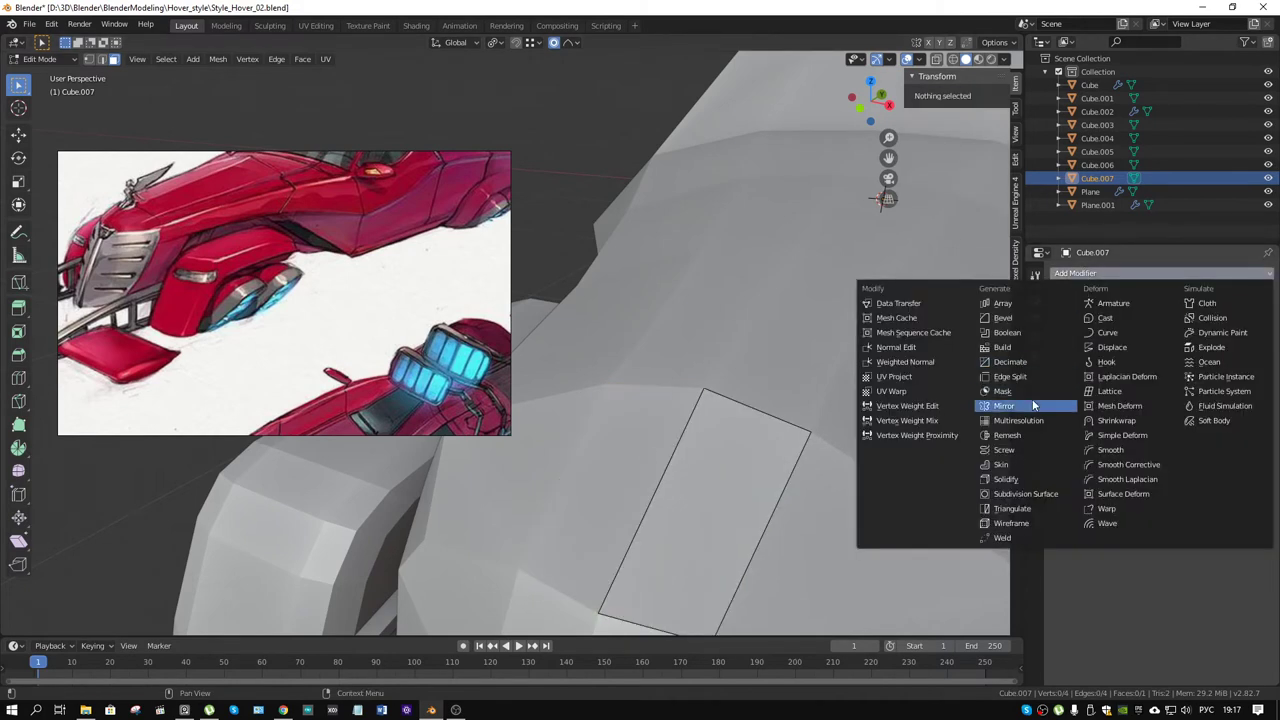
left_click(960, 404)
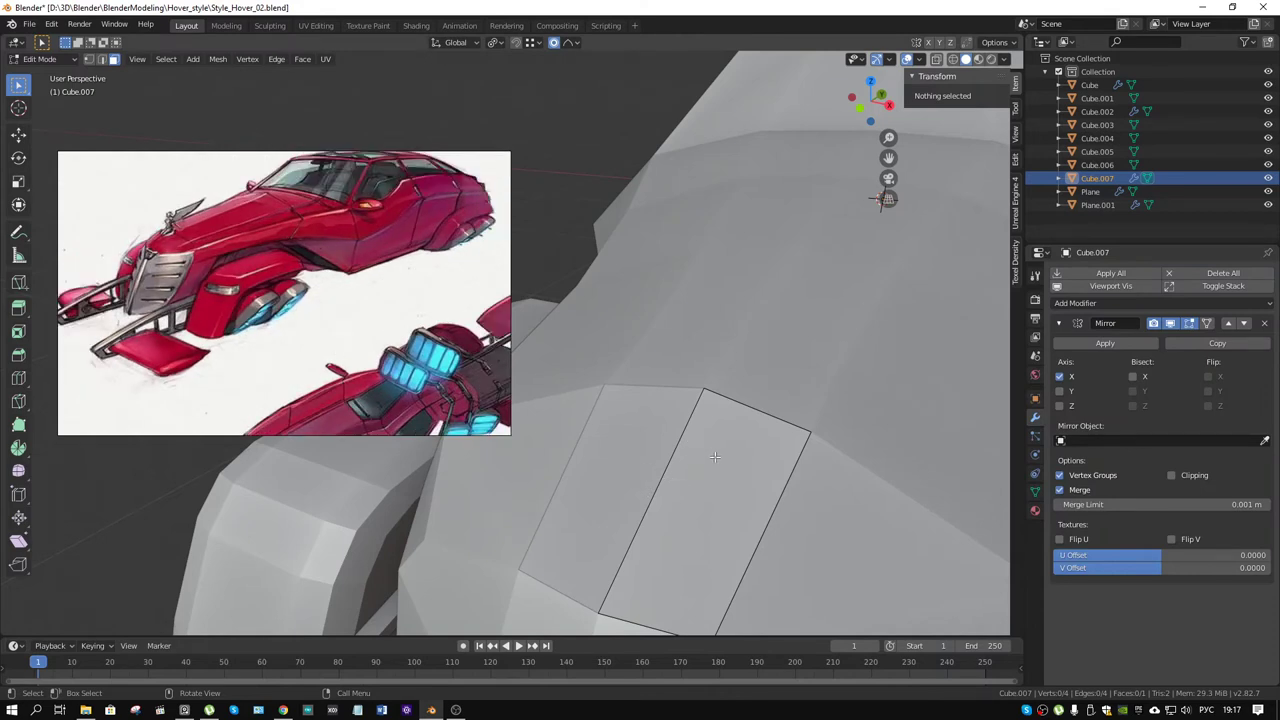
Step: Knife-cut the face from the left edge to the top edge and delete the extra piece
key("k")
left_click(673, 454)
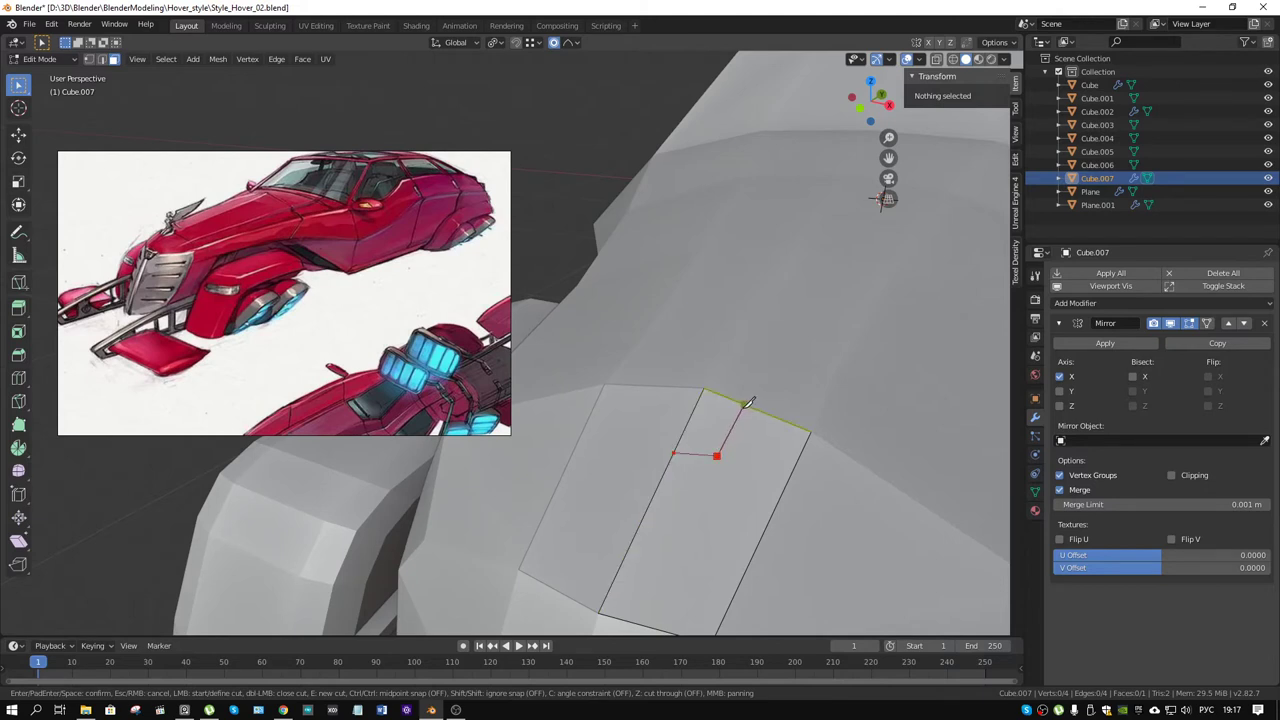
left_click(745, 402)
key("Return")
left_click(738, 460)
key("x")
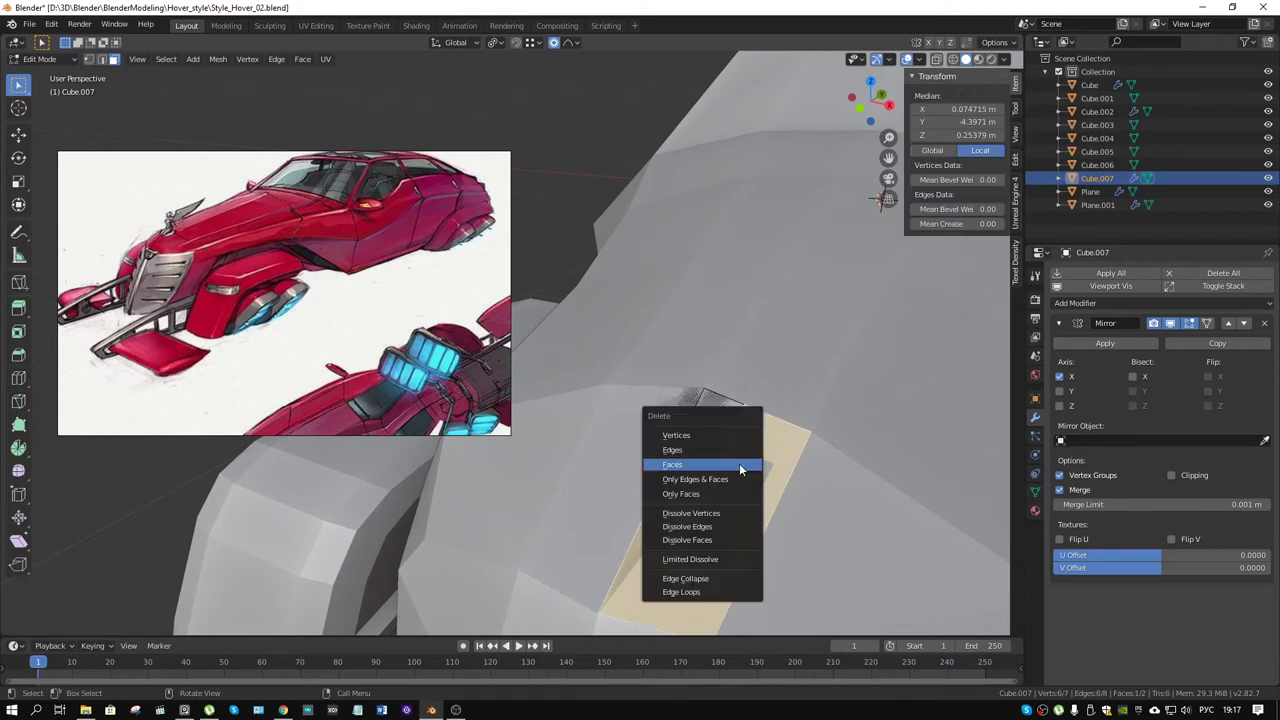
left_click(740, 466)
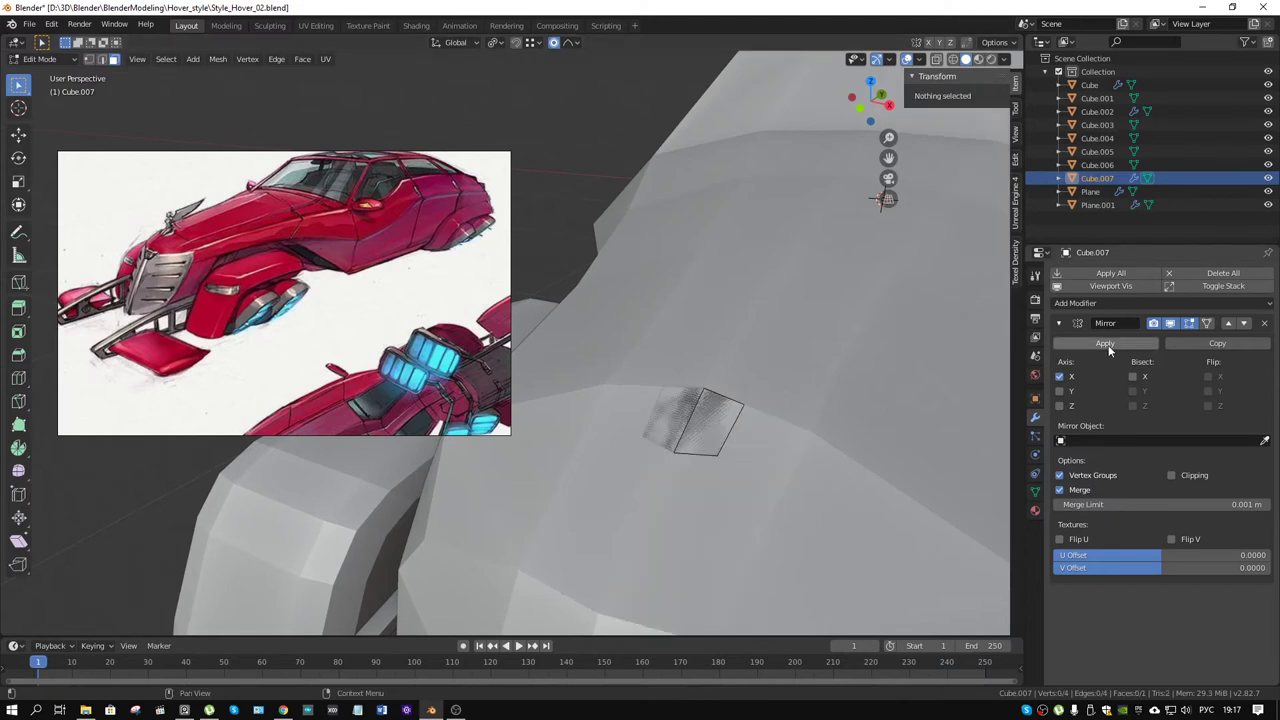
Step: Return to Object Mode and apply the Mirror modifier on Cube.007
key("Tab")
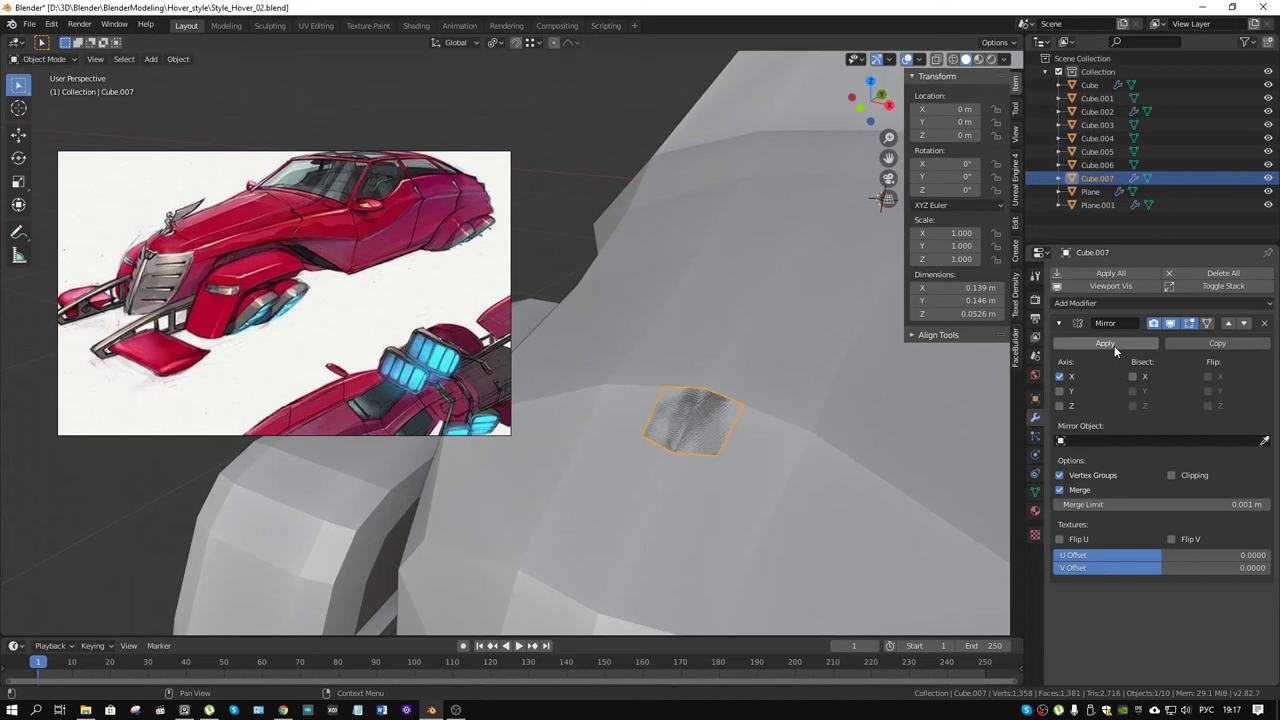
left_click(1110, 344)
key("ctrl+Tab")
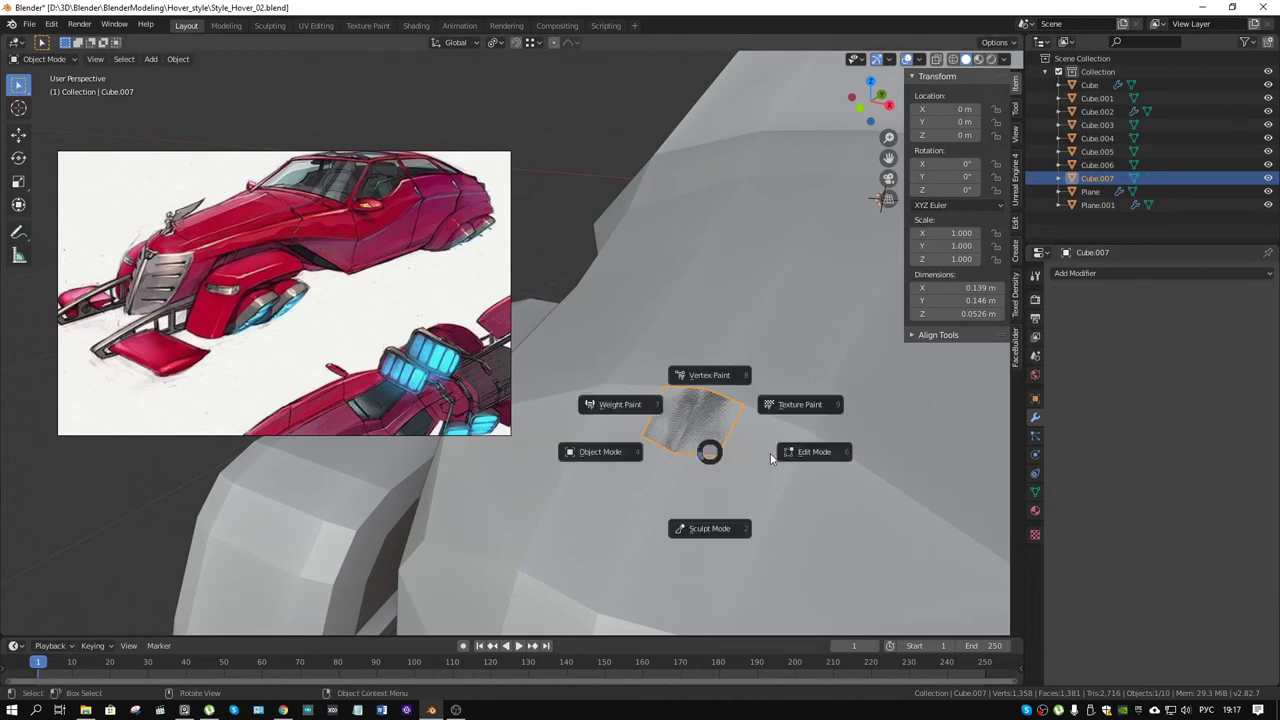
Step: In Edit Mode, add a centred loop cut across the small mirrored cube
left_click(763, 451)
middle_click_drag(763, 451, 726, 410)
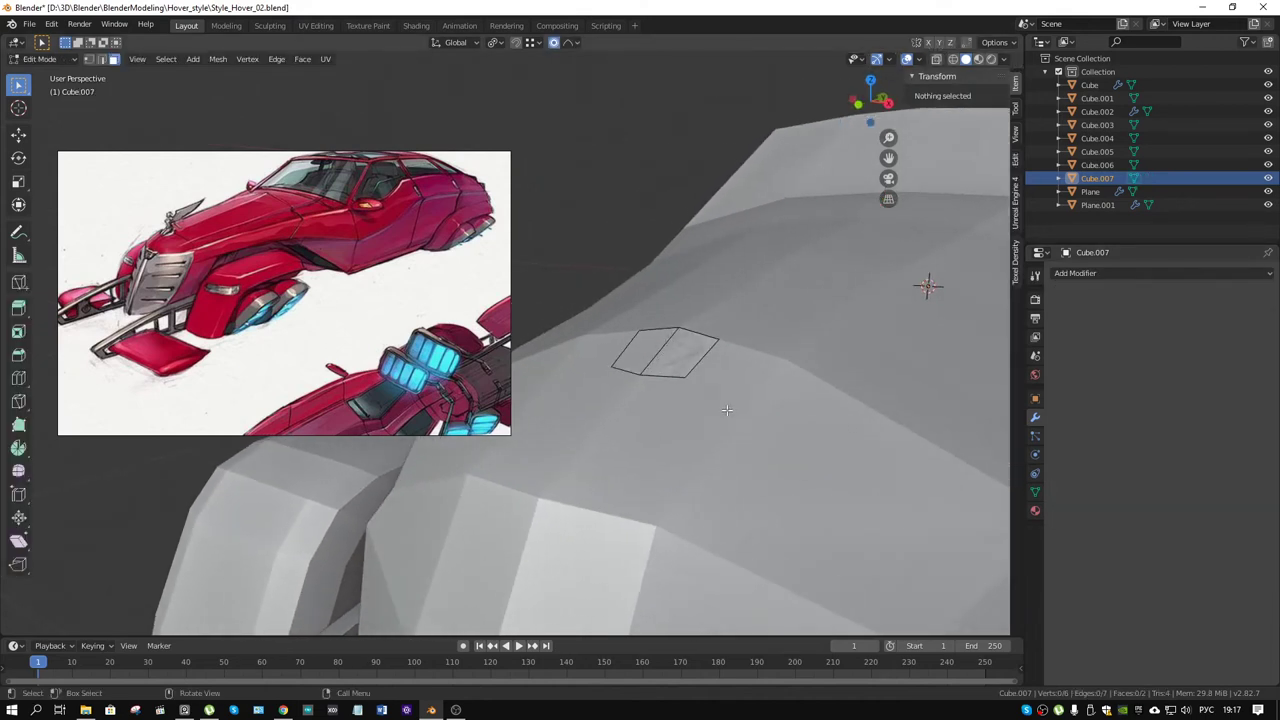
scroll(300, 341, "down", 3)
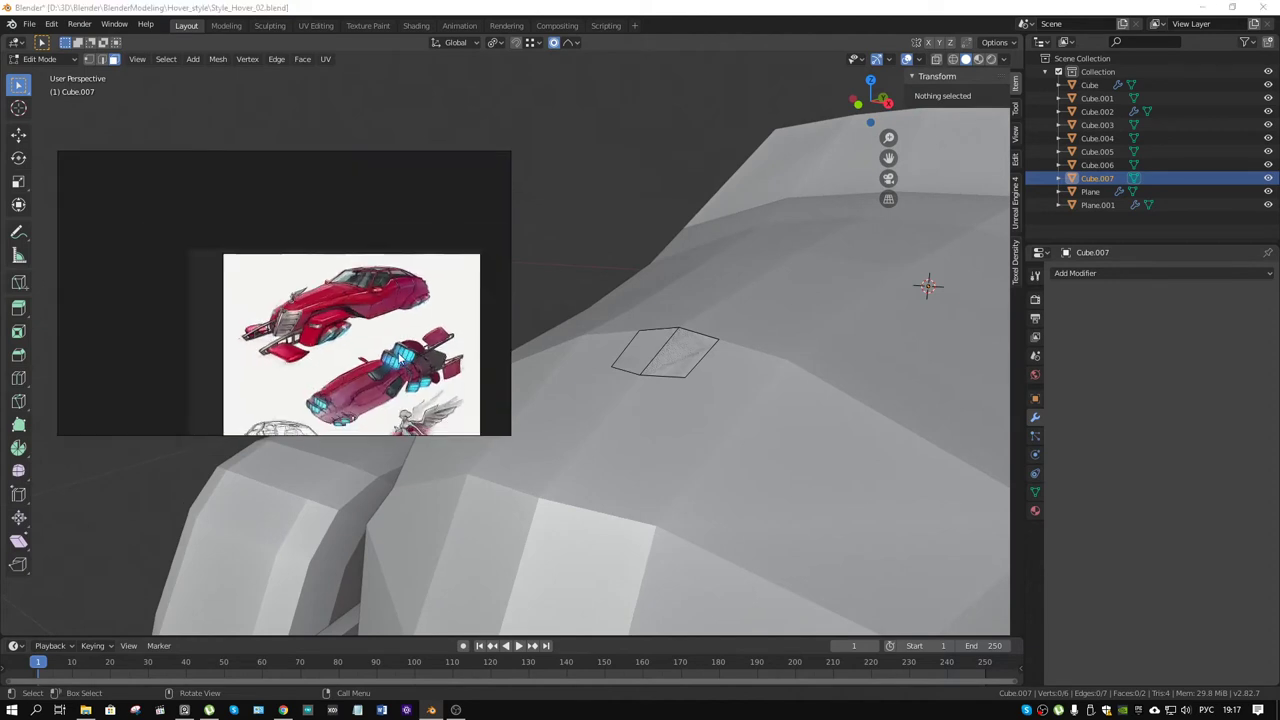
scroll(300, 341, "up", 3)
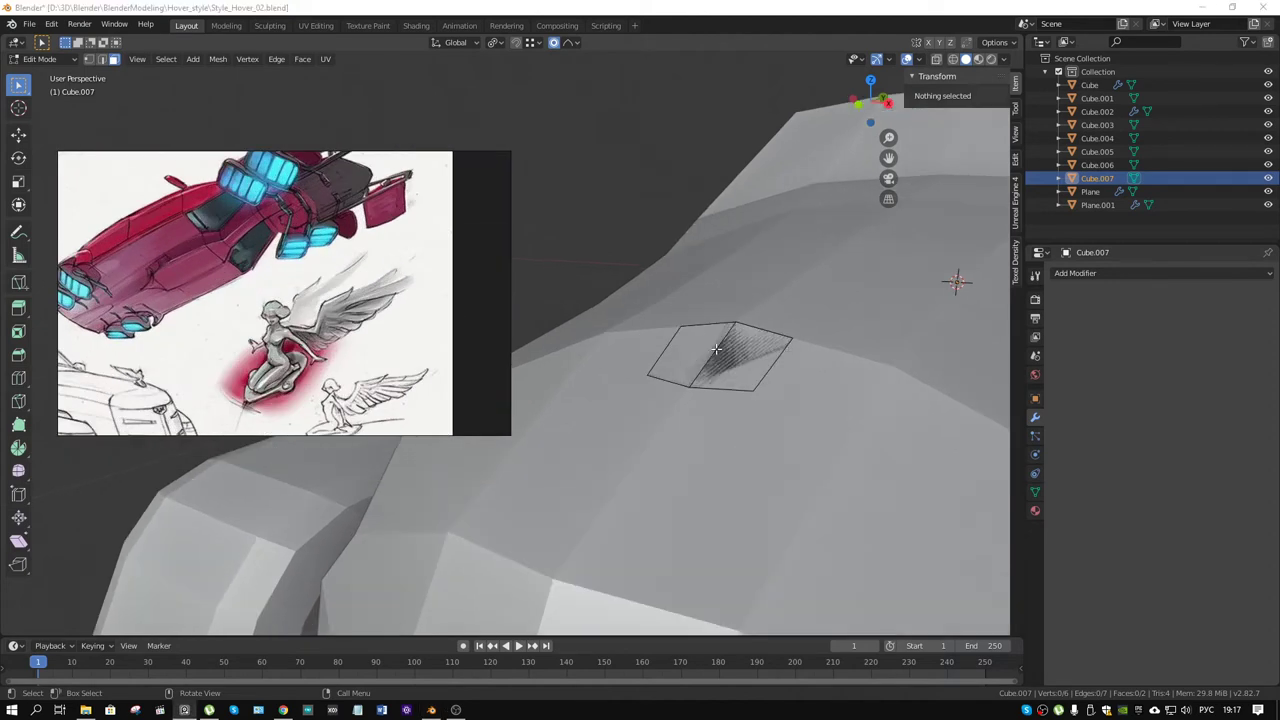
middle_click_drag(726, 360, 758, 433)
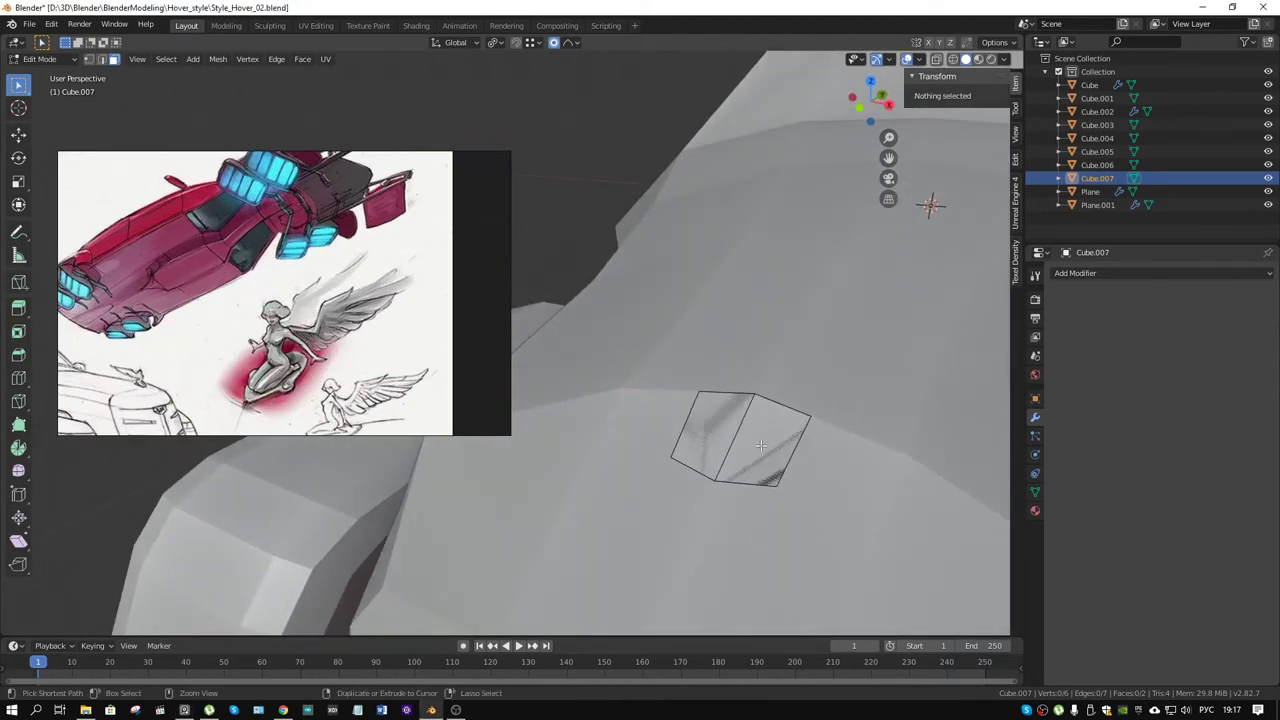
key("ctrl+r")
left_click(778, 407)
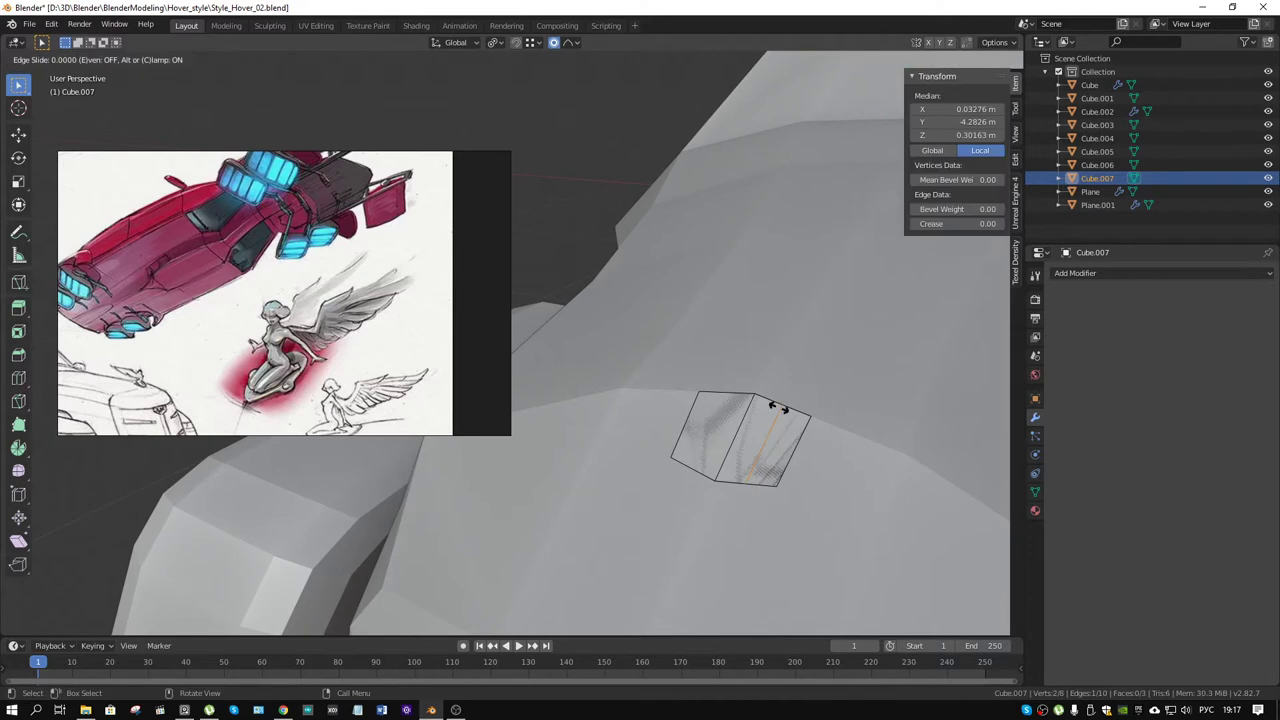
right_click(771, 409)
Step: Delete two unwanted faces, leaving a flat two-face panel, and select all of it
left_click(700, 435)
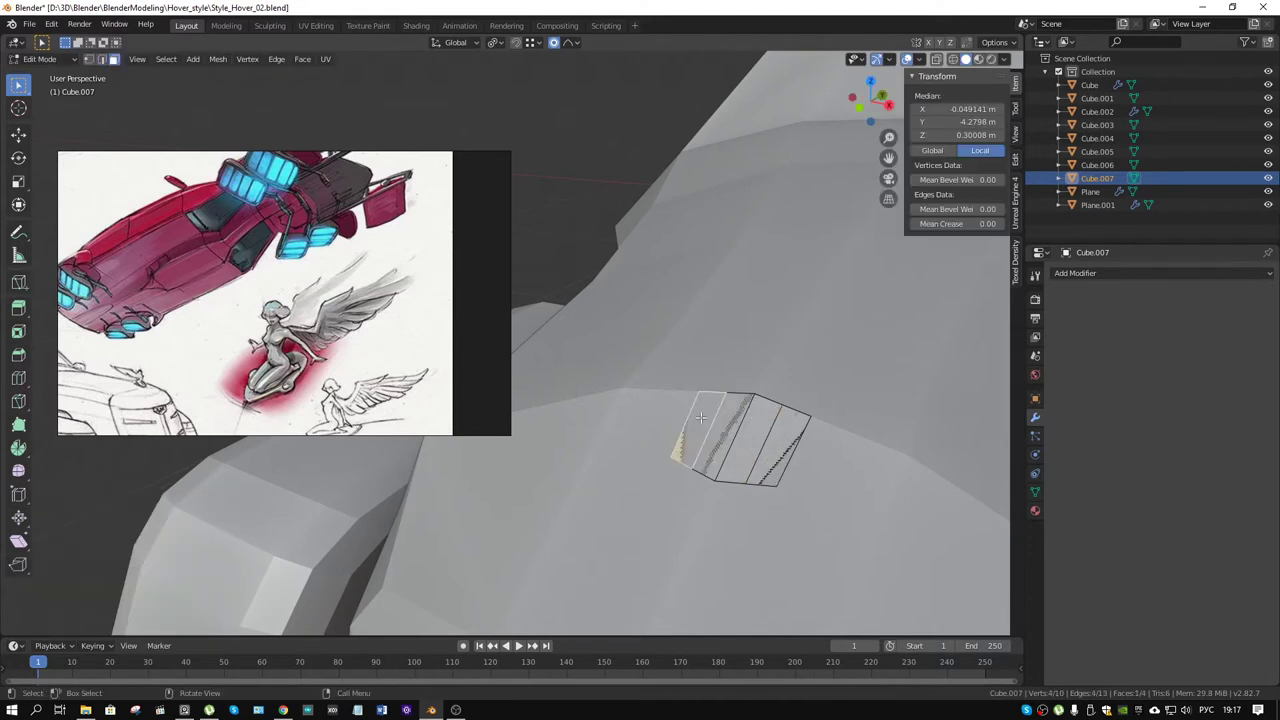
left_click(775, 450, "shift")
key("x")
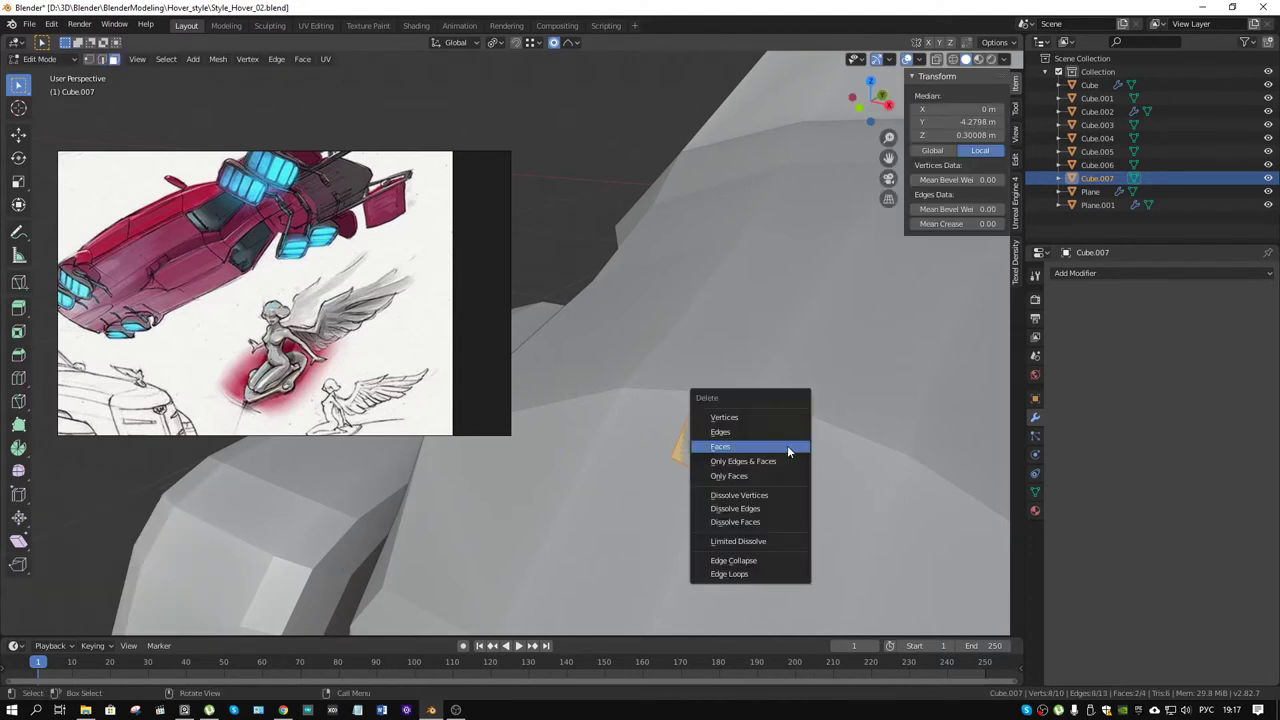
left_click(787, 445)
mouse_move(787, 445)
middle_mouse_down()
mouse_move(650, 396)
mouse_move(695, 345)
mouse_move(740, 457)
mouse_move(728, 482)
mouse_move(750, 447)
middle_mouse_up()
key("a")
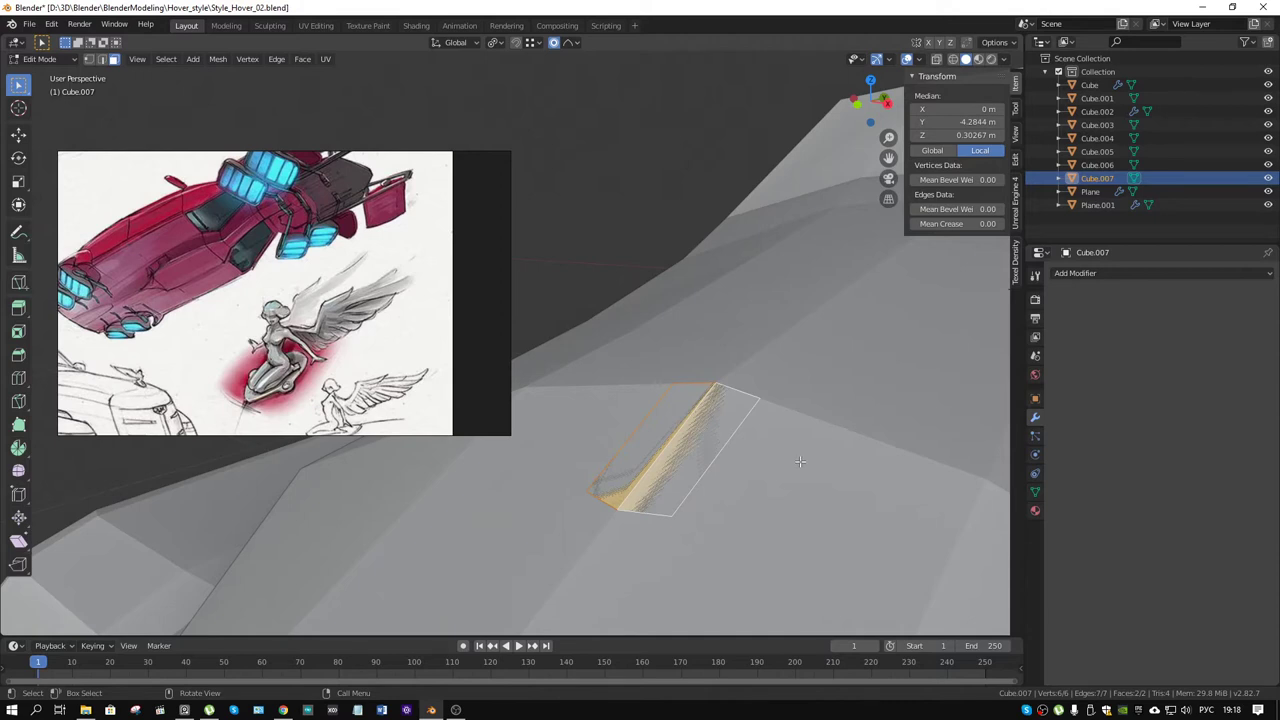
Step: Inset the panel faces and extrude the inset centre upward into a raised block
middle_click_drag(685, 452, 701, 462)
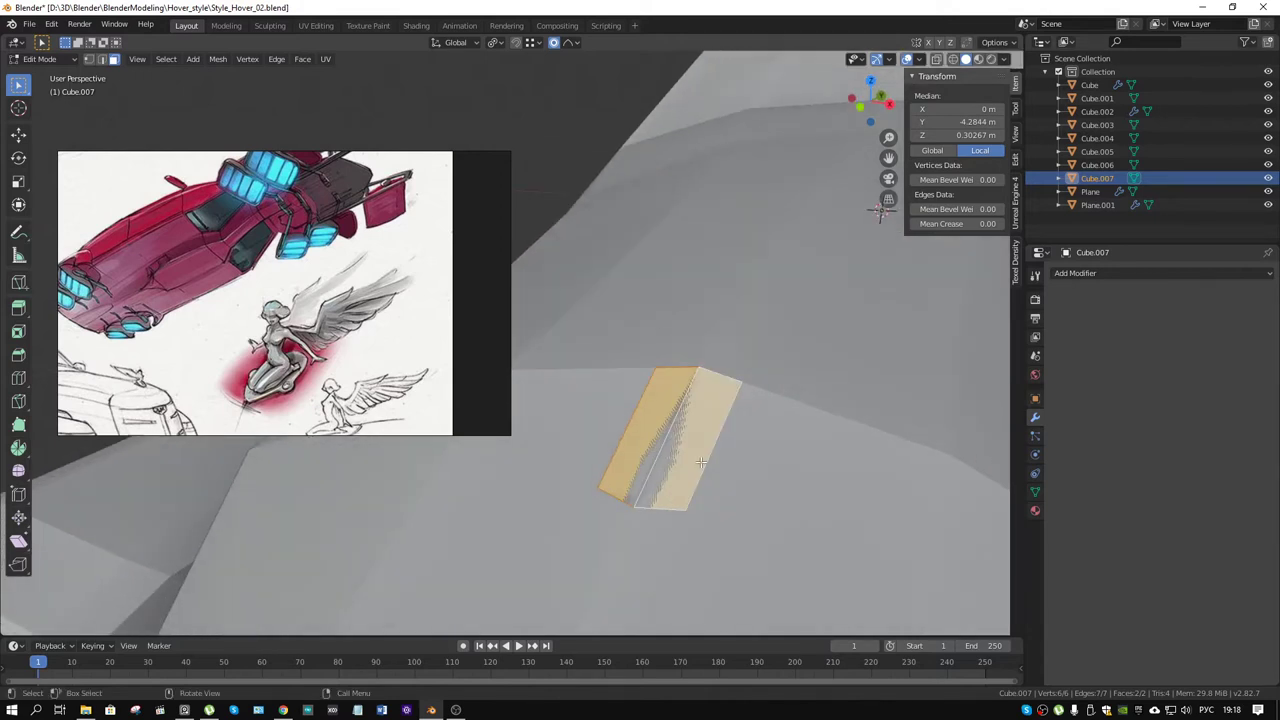
key("i")
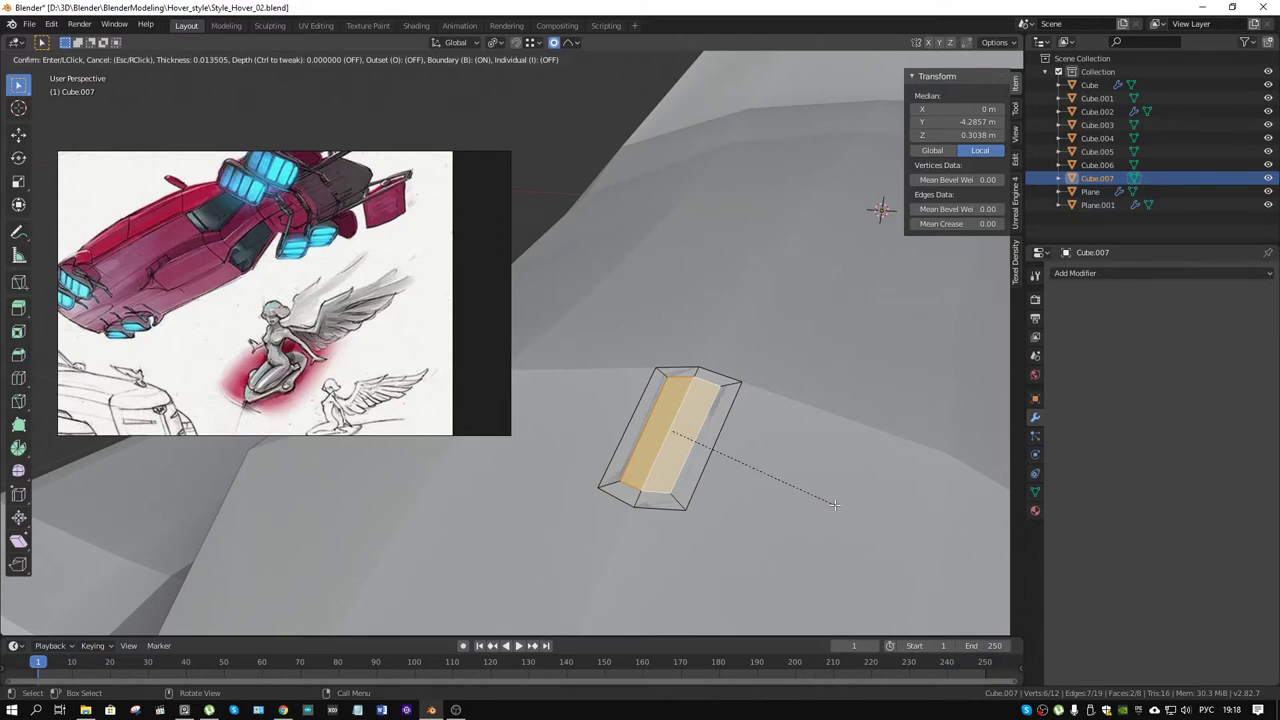
left_click(834, 504)
middle_click_drag(834, 504, 708, 427)
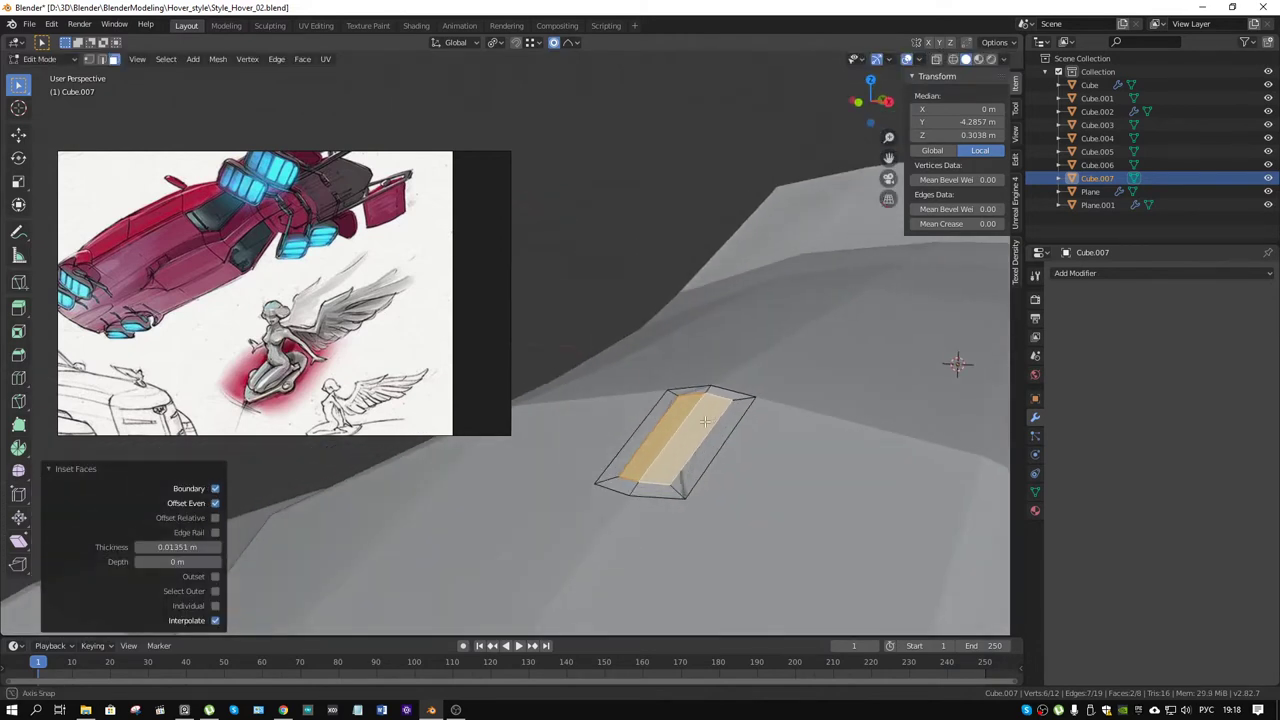
key("e")
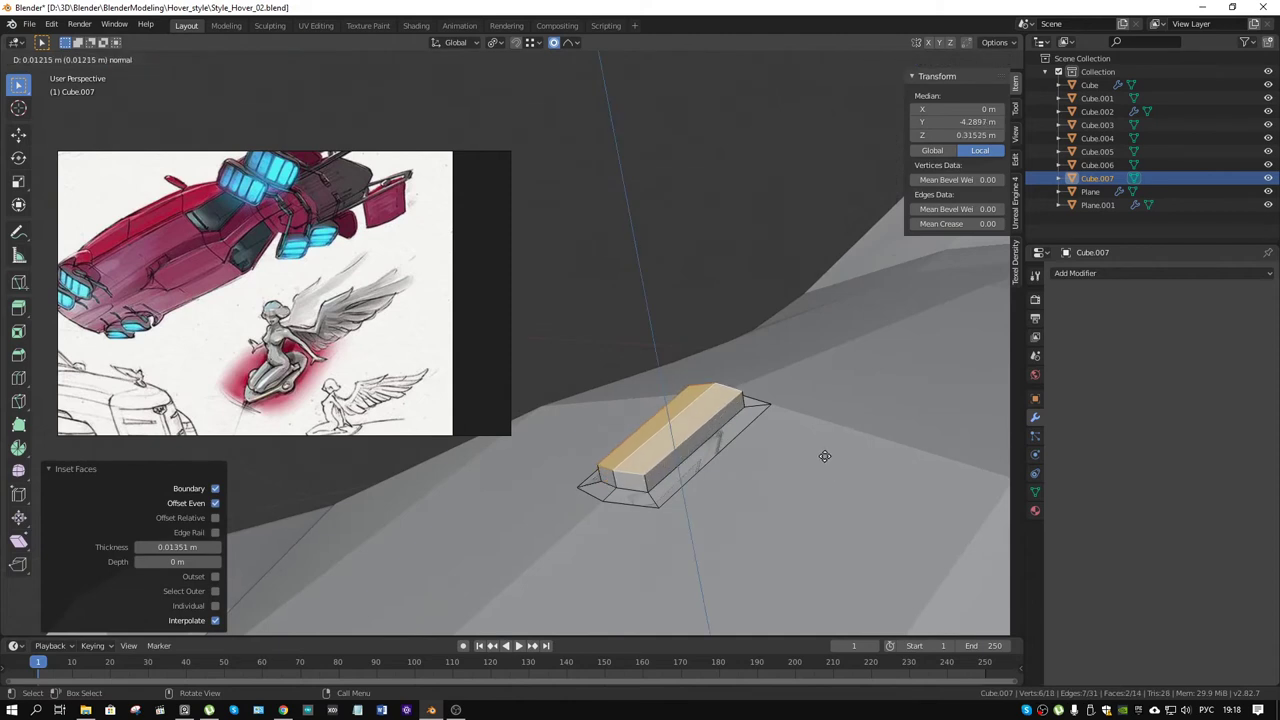
left_click(823, 456)
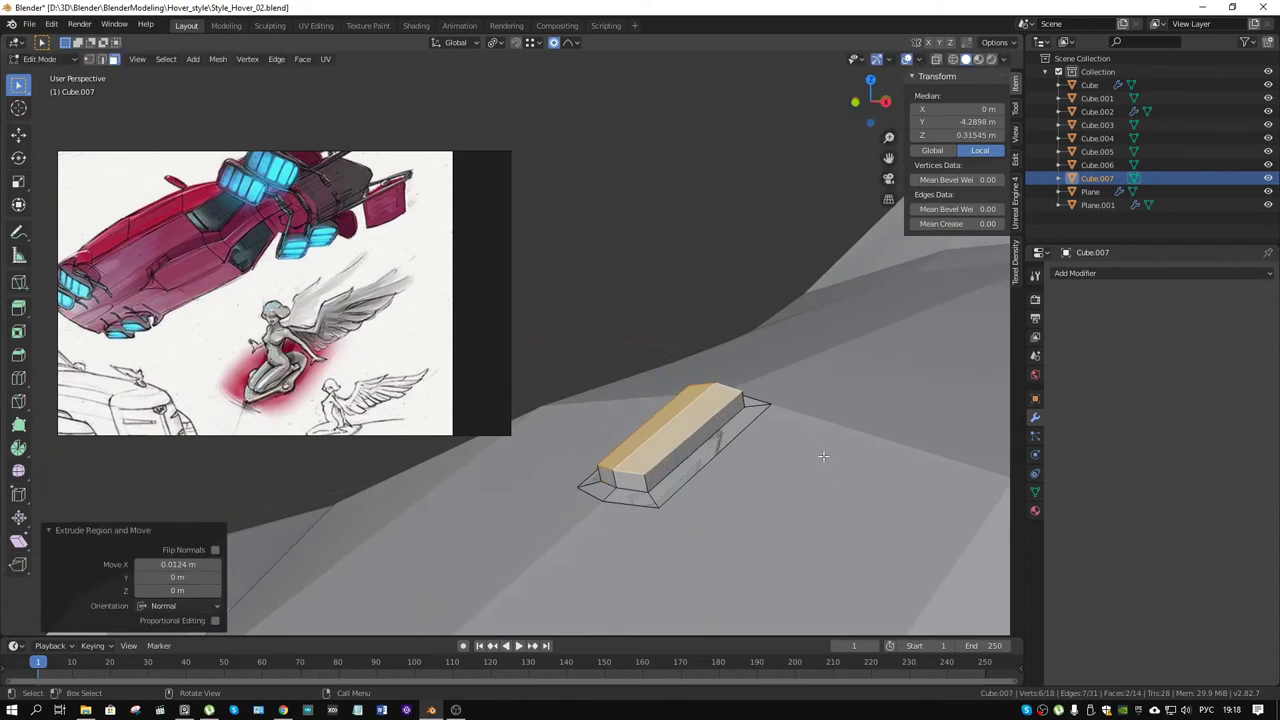
Step: Select the block's end faces, then switch to edge select and pick one block edge
key("alt+a")
left_click(622, 478)
mouse_move(622, 478)
middle_mouse_down()
mouse_move(590, 481)
mouse_move(676, 430)
middle_mouse_up()
left_click(590, 481, "shift")
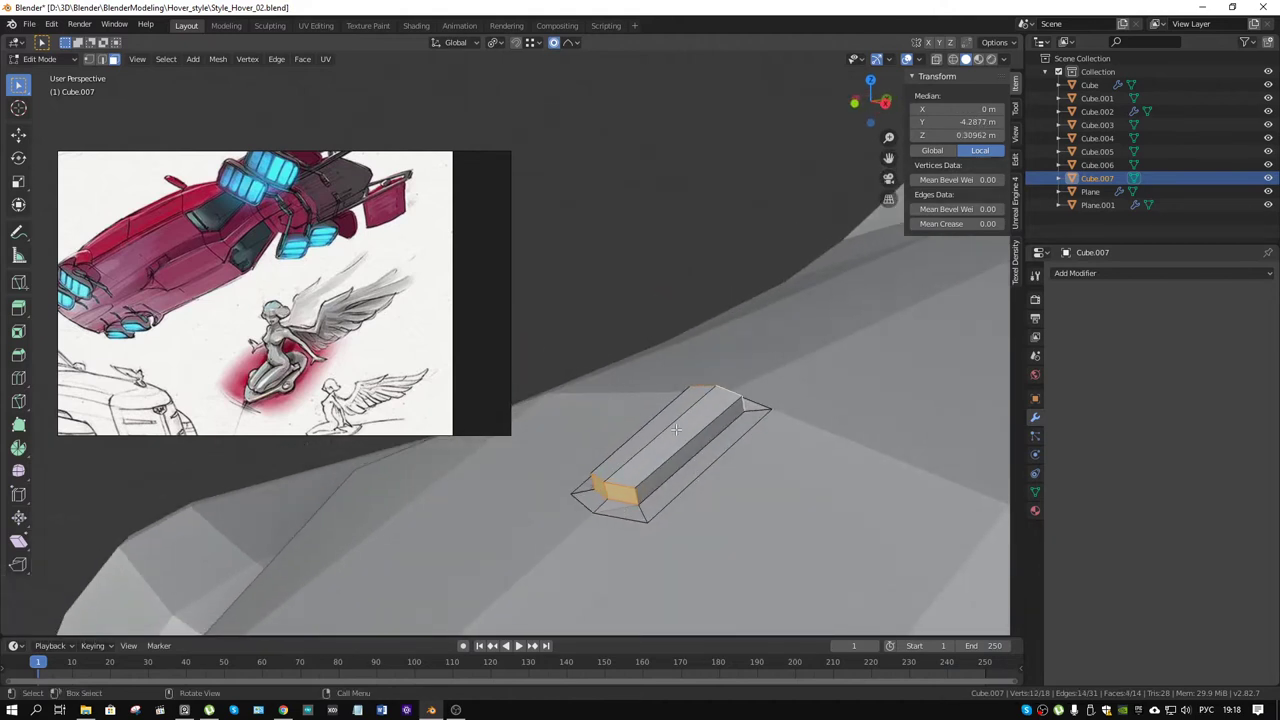
left_click(676, 430, "shift")
key("2")
left_click(664, 440)
mouse_move(664, 440)
middle_mouse_down()
mouse_move(726, 452)
mouse_move(468, 40)
middle_mouse_up()
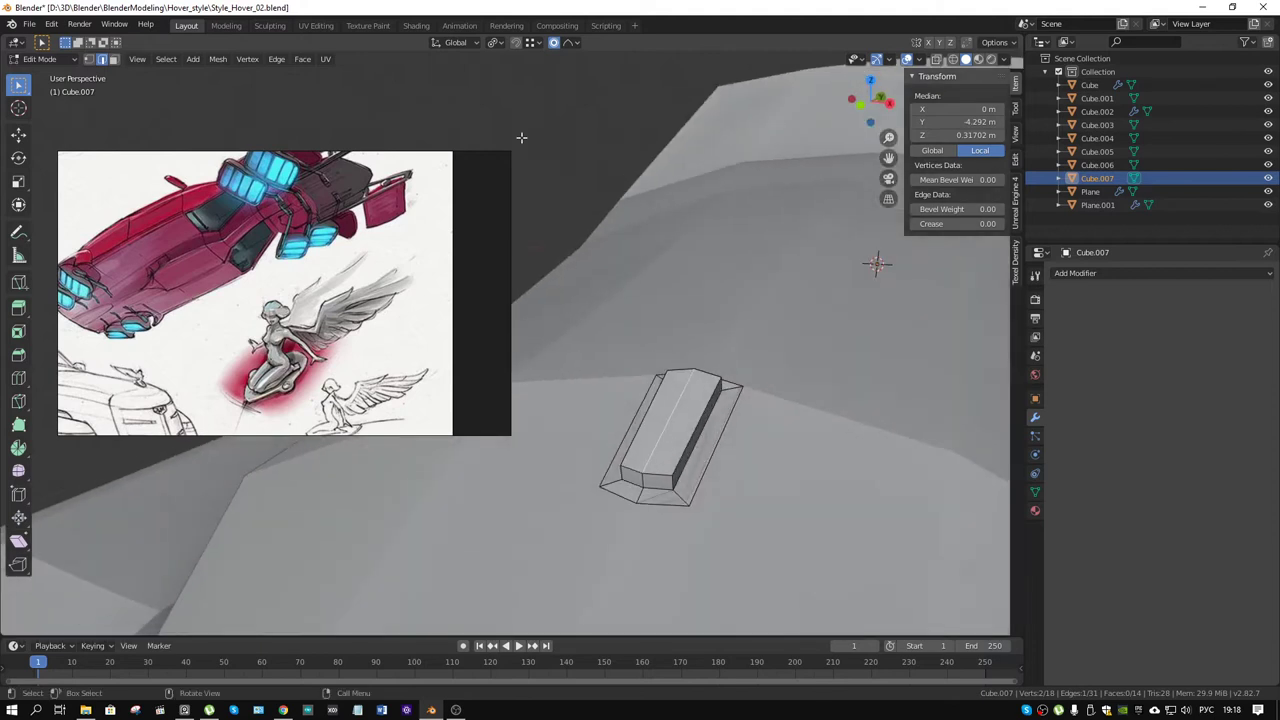
Step: Create a custom Edge transform orientation from the selected edge and select the end edges
left_click(495, 42)
left_click(467, 43)
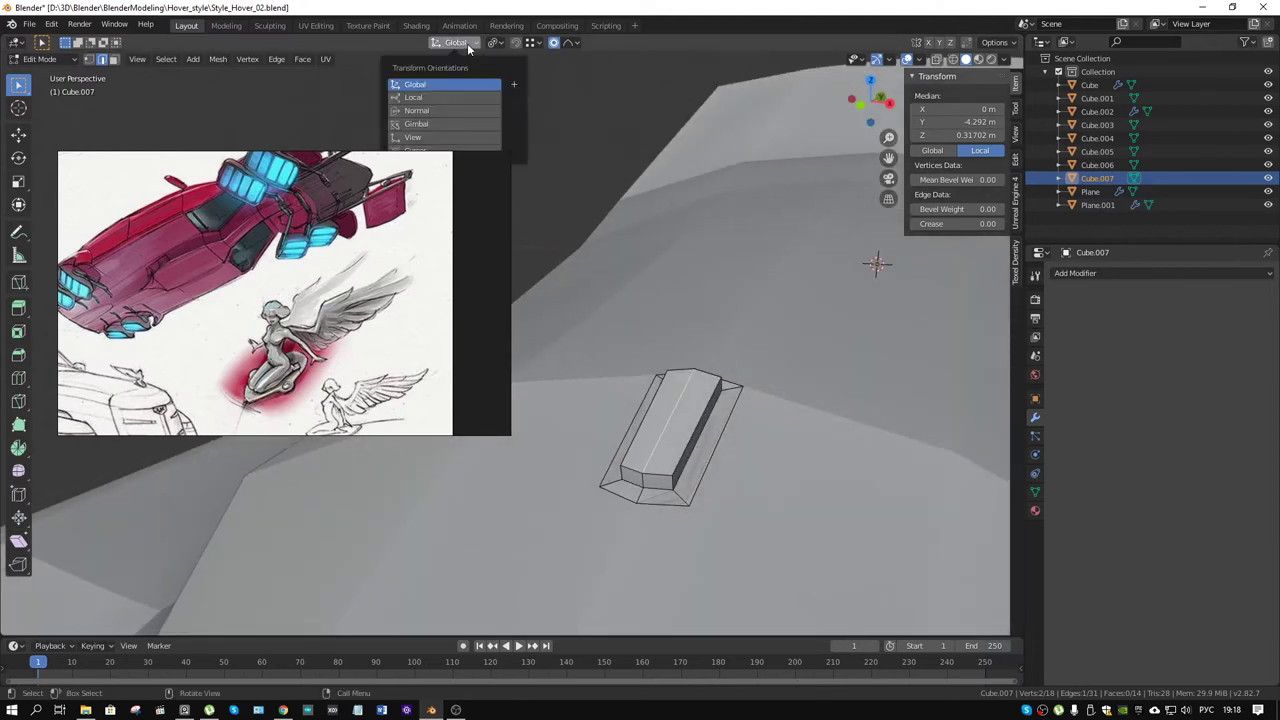
left_click(512, 85)
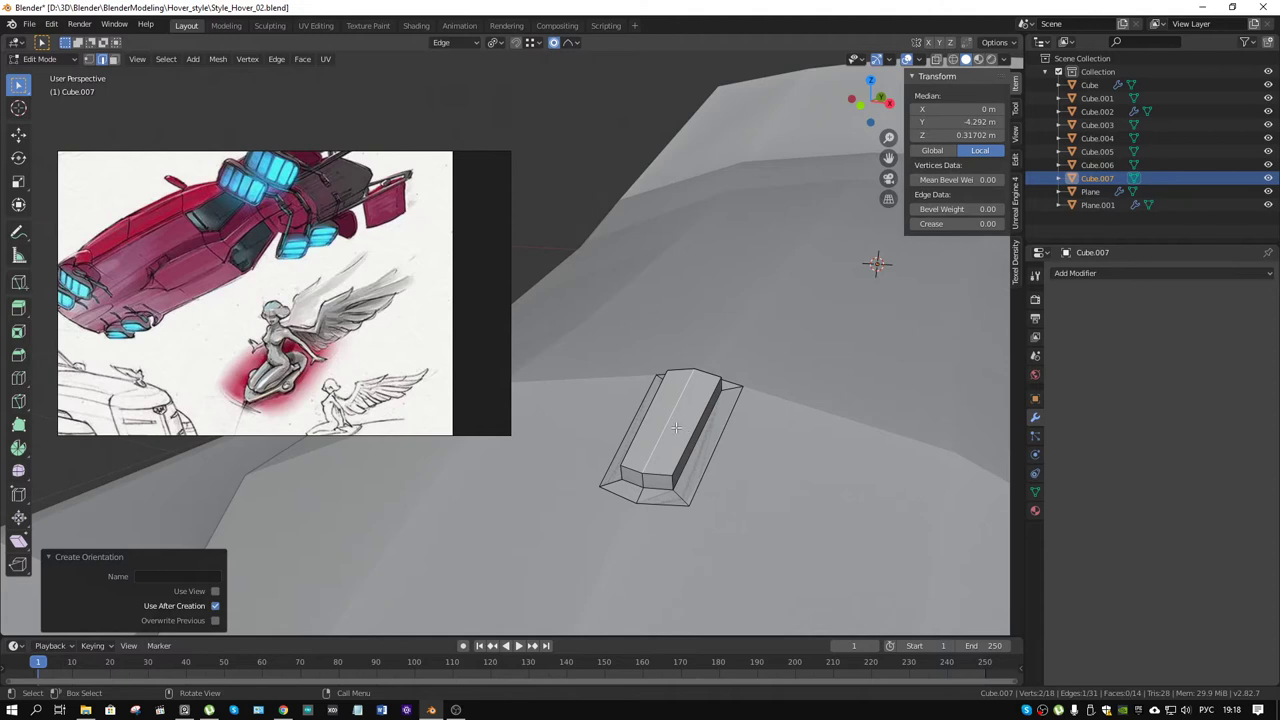
left_click(664, 476)
mouse_move(664, 476)
middle_mouse_down()
mouse_move(503, 472)
mouse_move(525, 518)
mouse_move(640, 470)
middle_mouse_up()
left_click(525, 518)
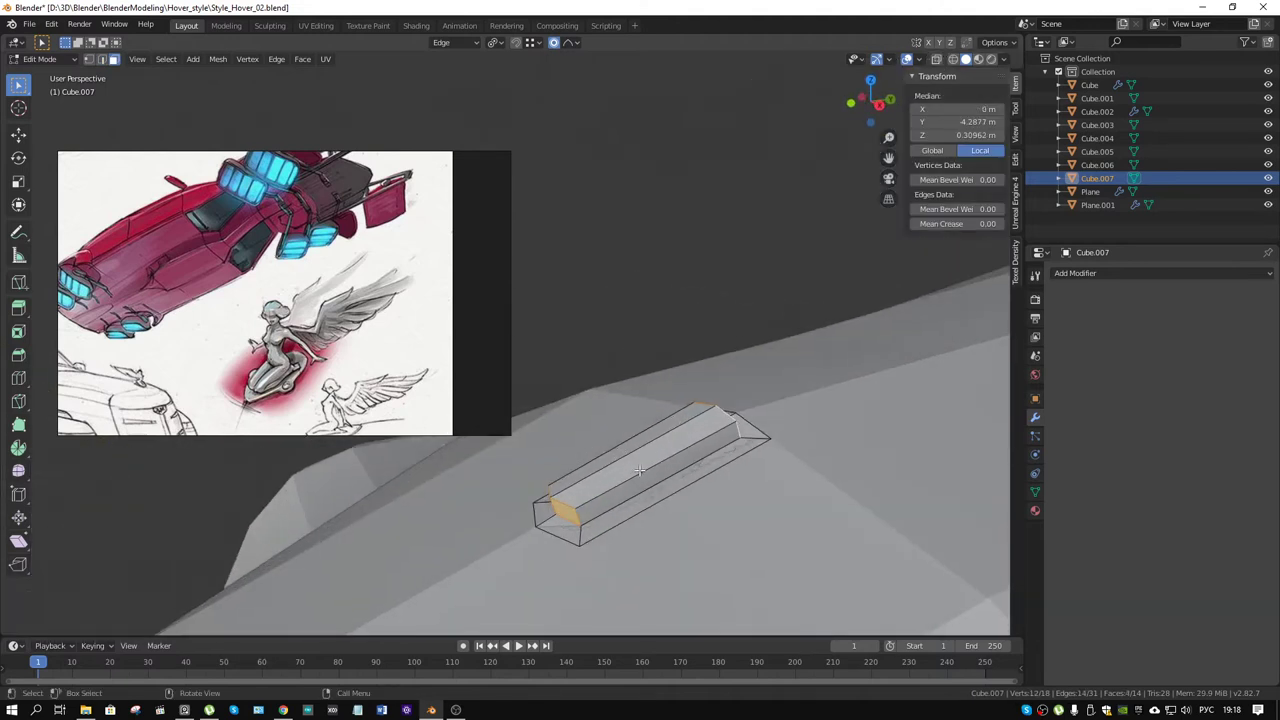
Step: Scale the selected end edges along the custom edge Y axis
key("s")
key("x")
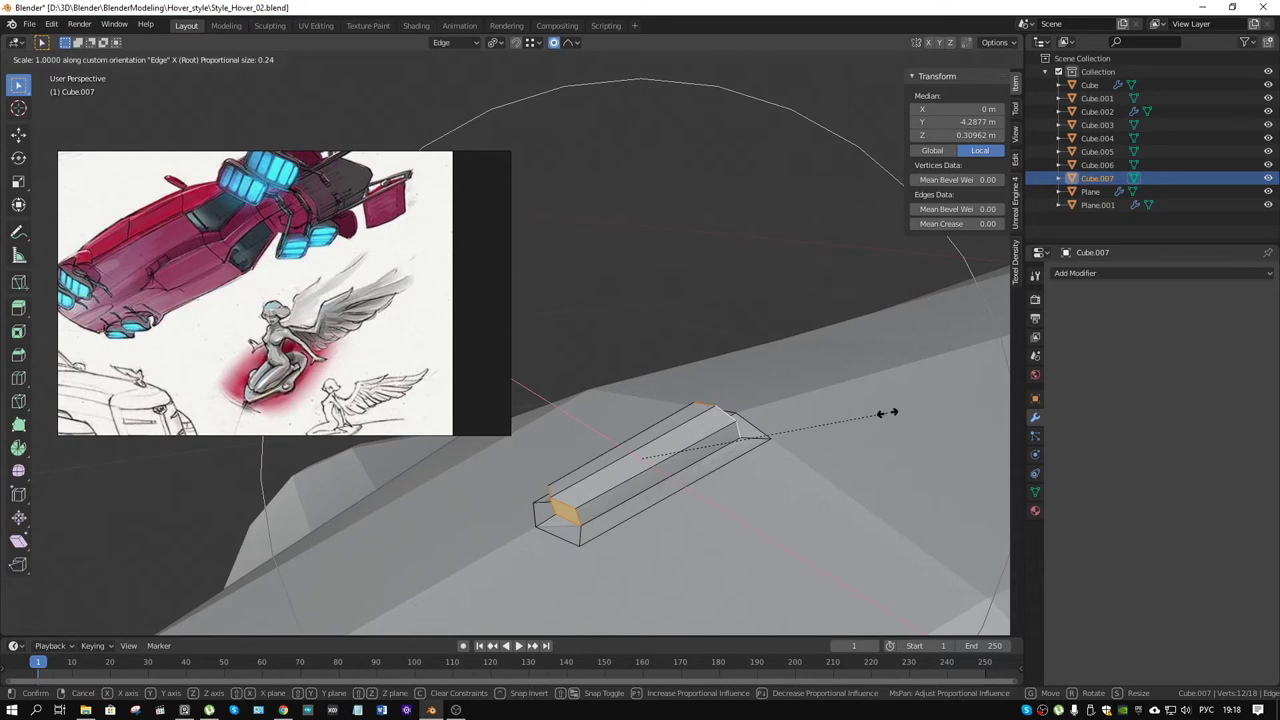
key("z")
key("y")
key("Escape")
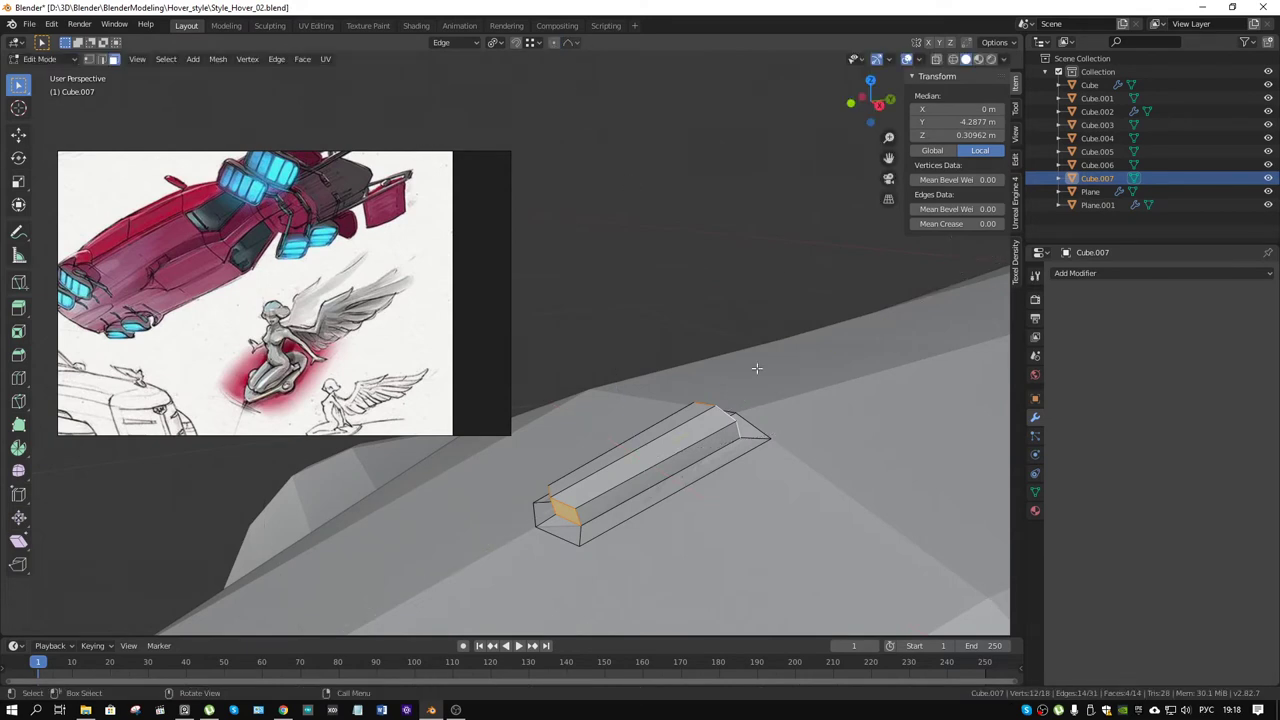
key("s")
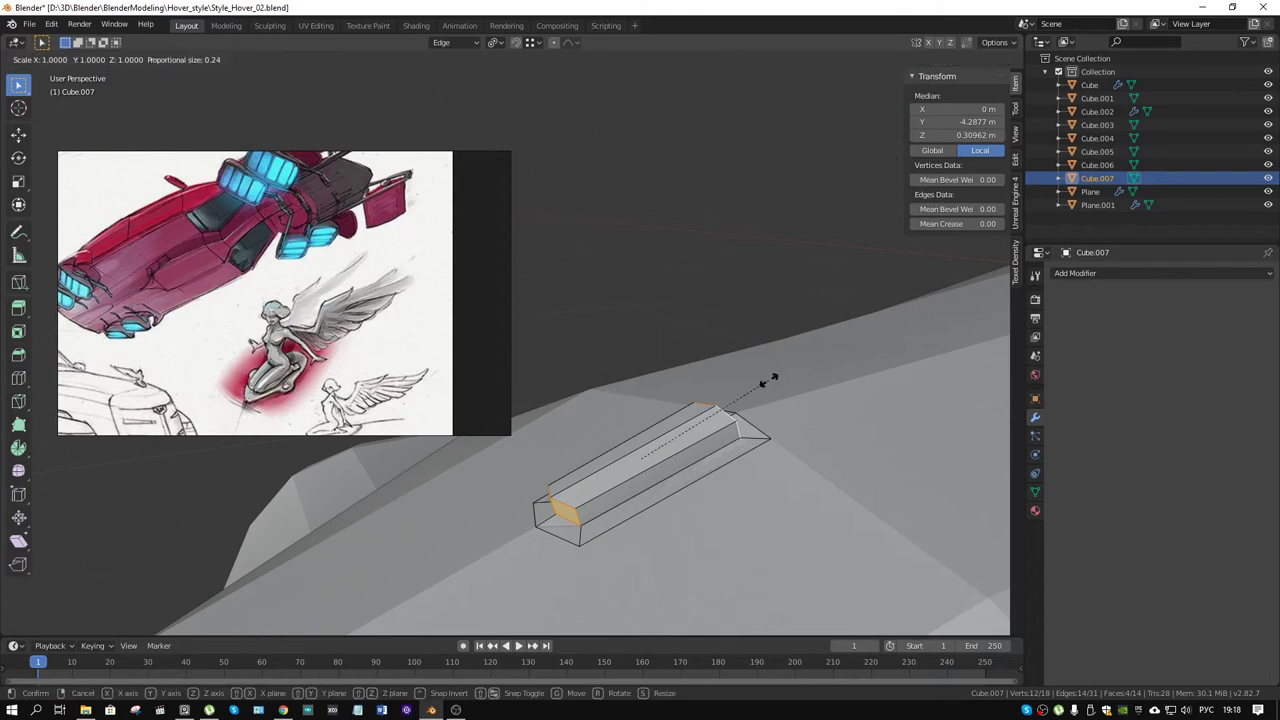
key("y")
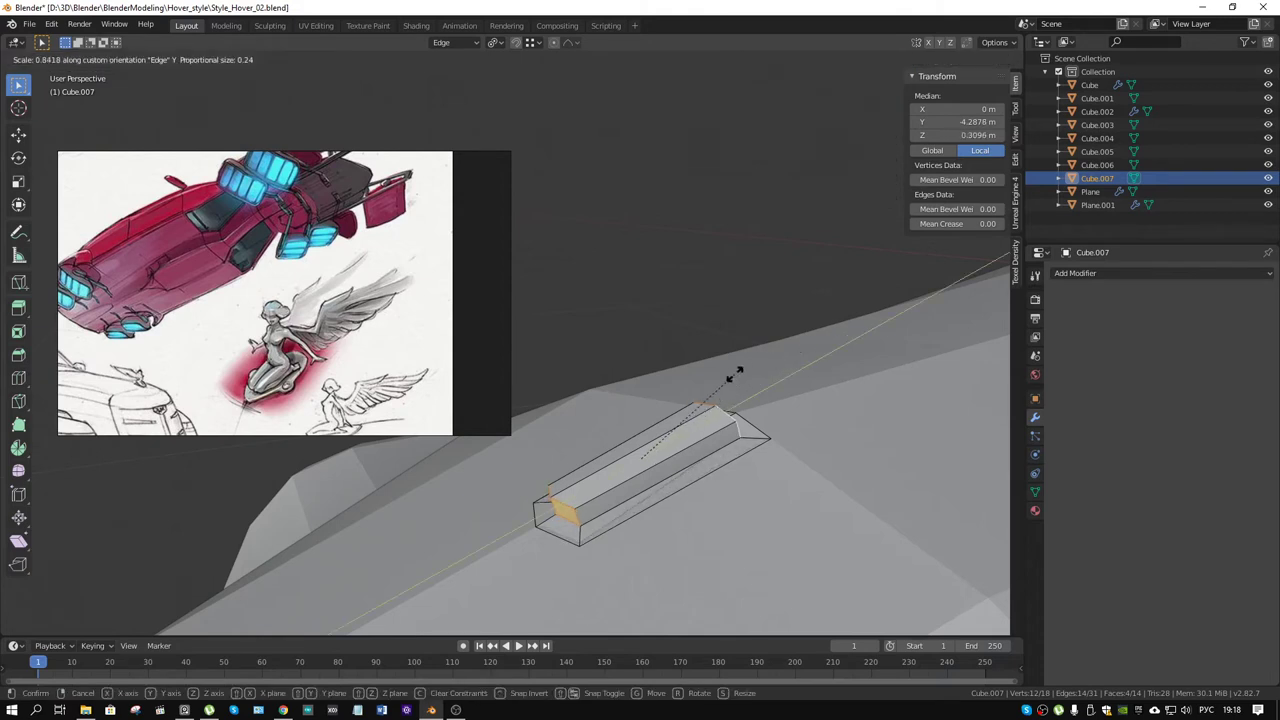
left_click(754, 356)
Step: Change the pivot point and shorten the raised block along its length
middle_click_drag(679, 312, 677, 277)
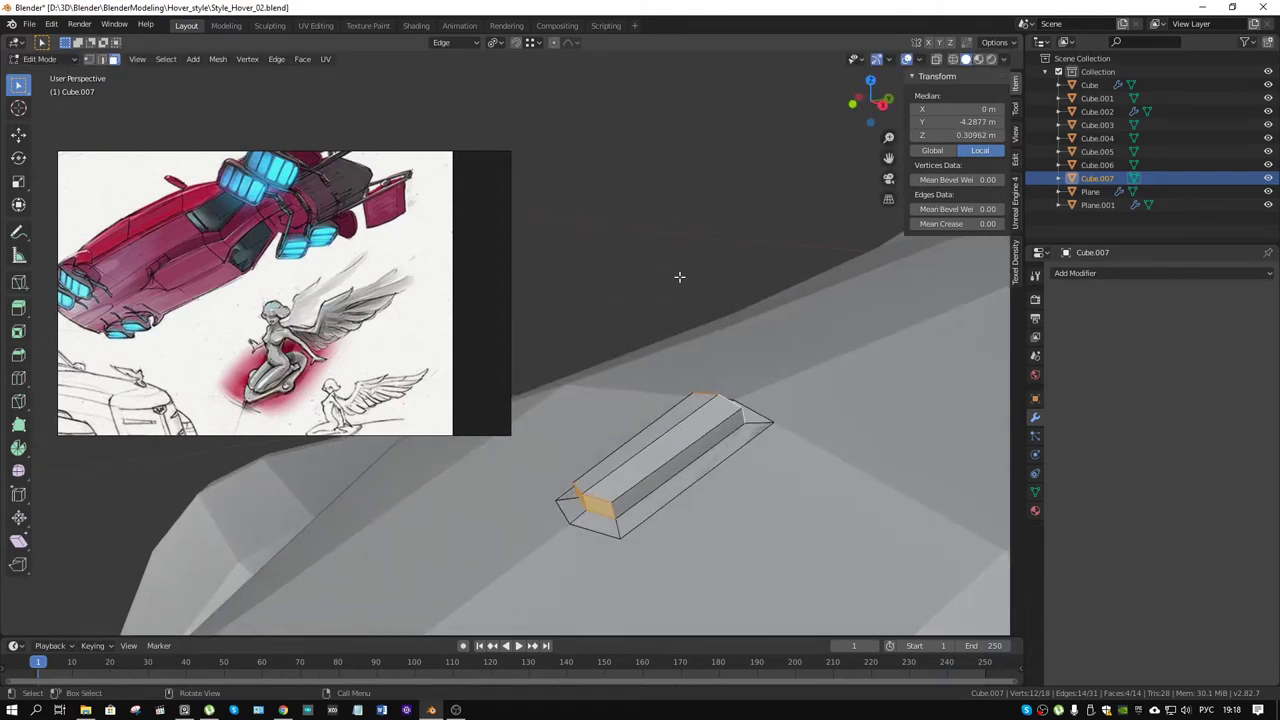
left_click(493, 43)
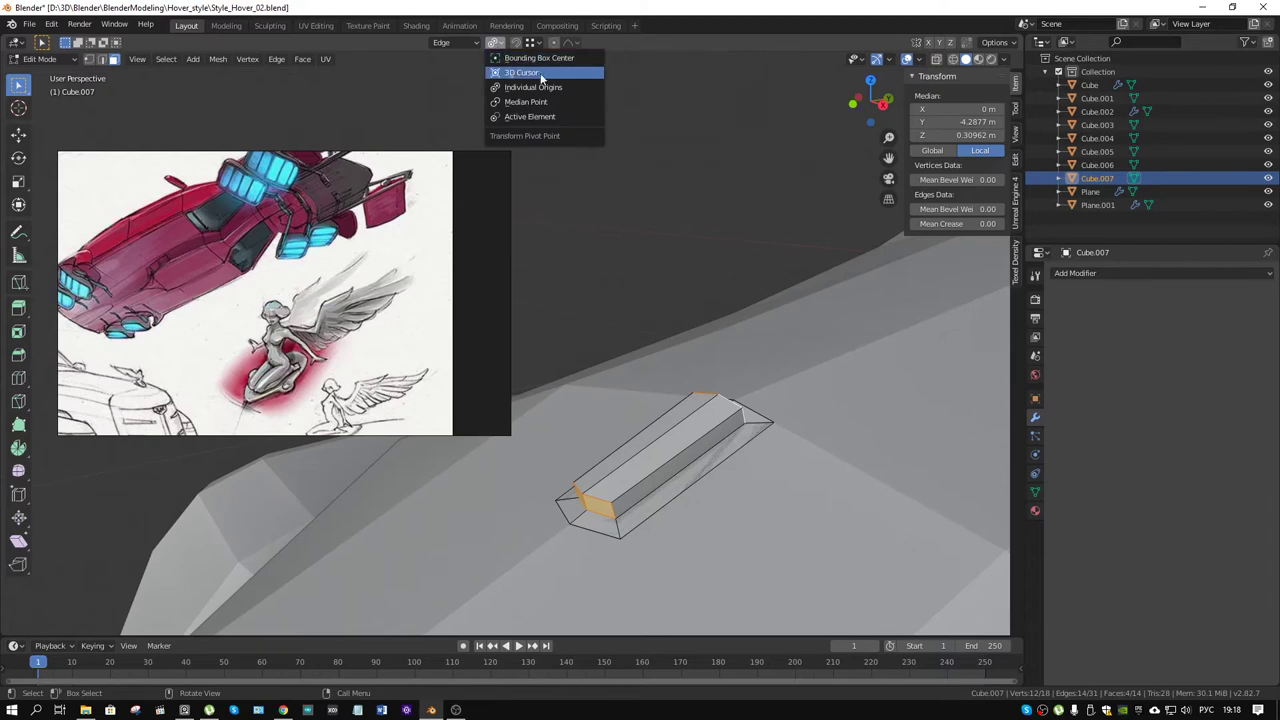
left_click(540, 102)
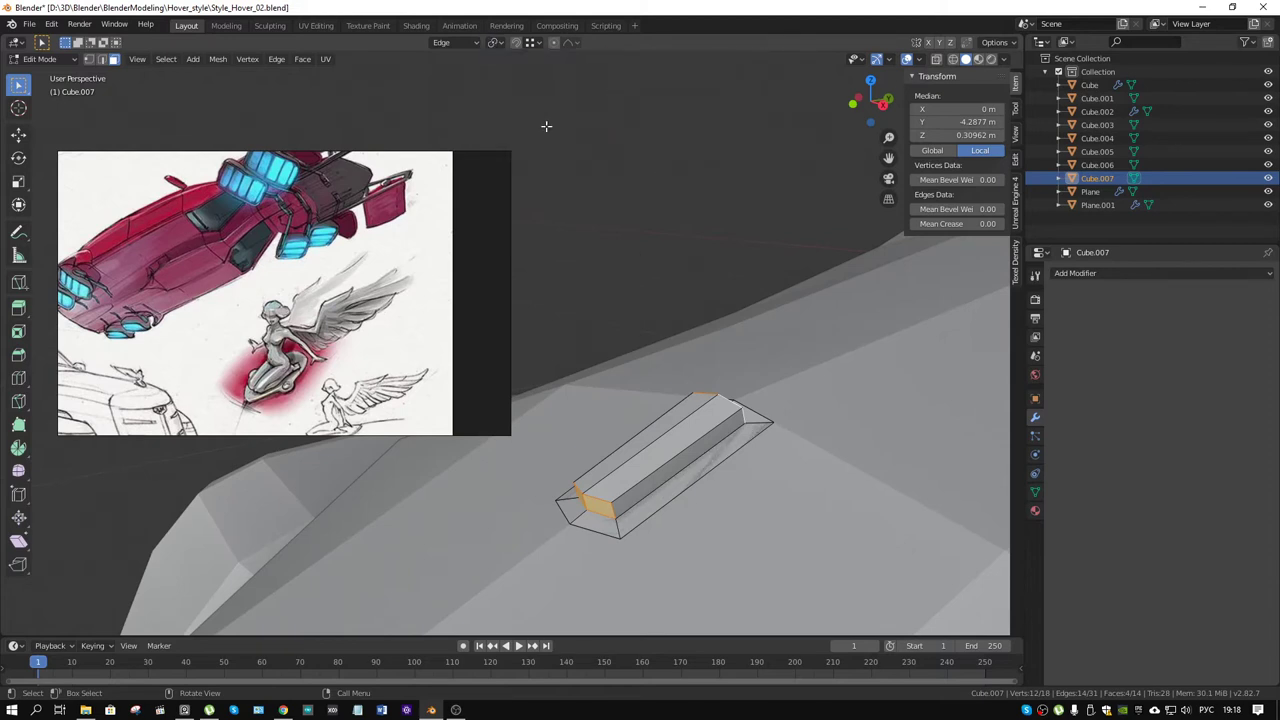
key("s")
key("y")
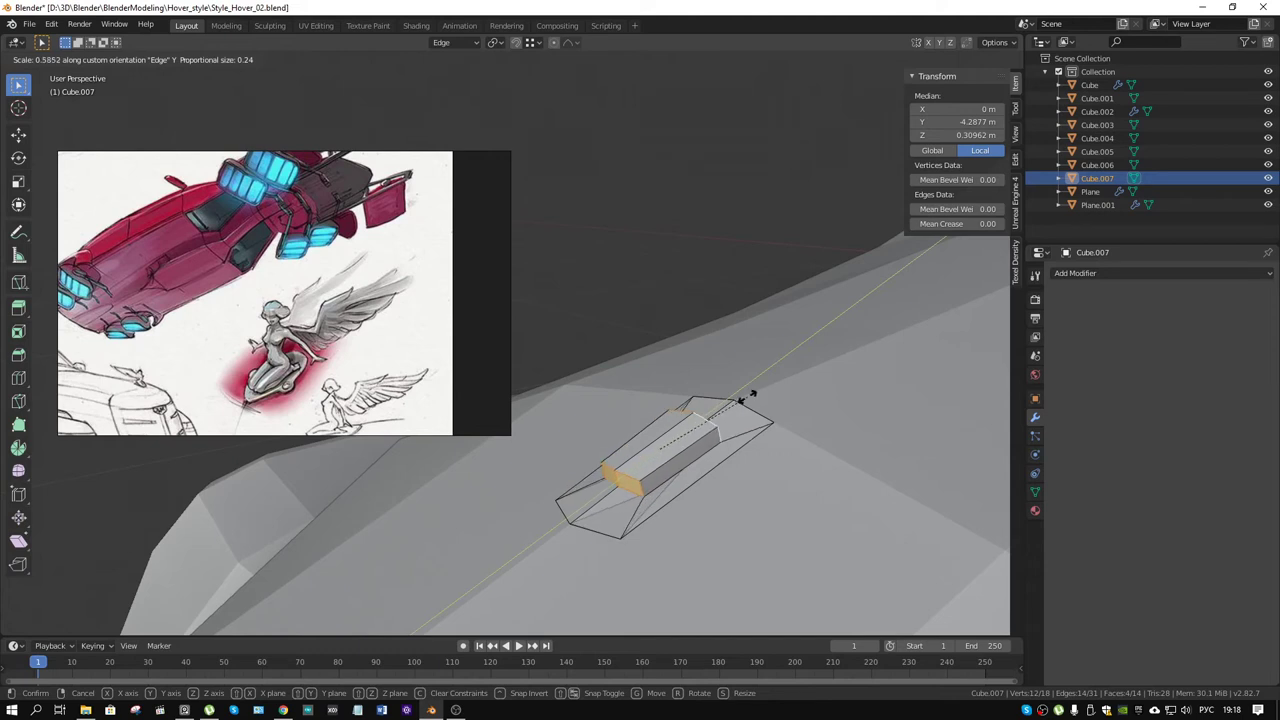
left_click(745, 402)
Step: Narrow that end of the block to 0.833 along the edge X axis
middle_click_drag(700, 444, 820, 414)
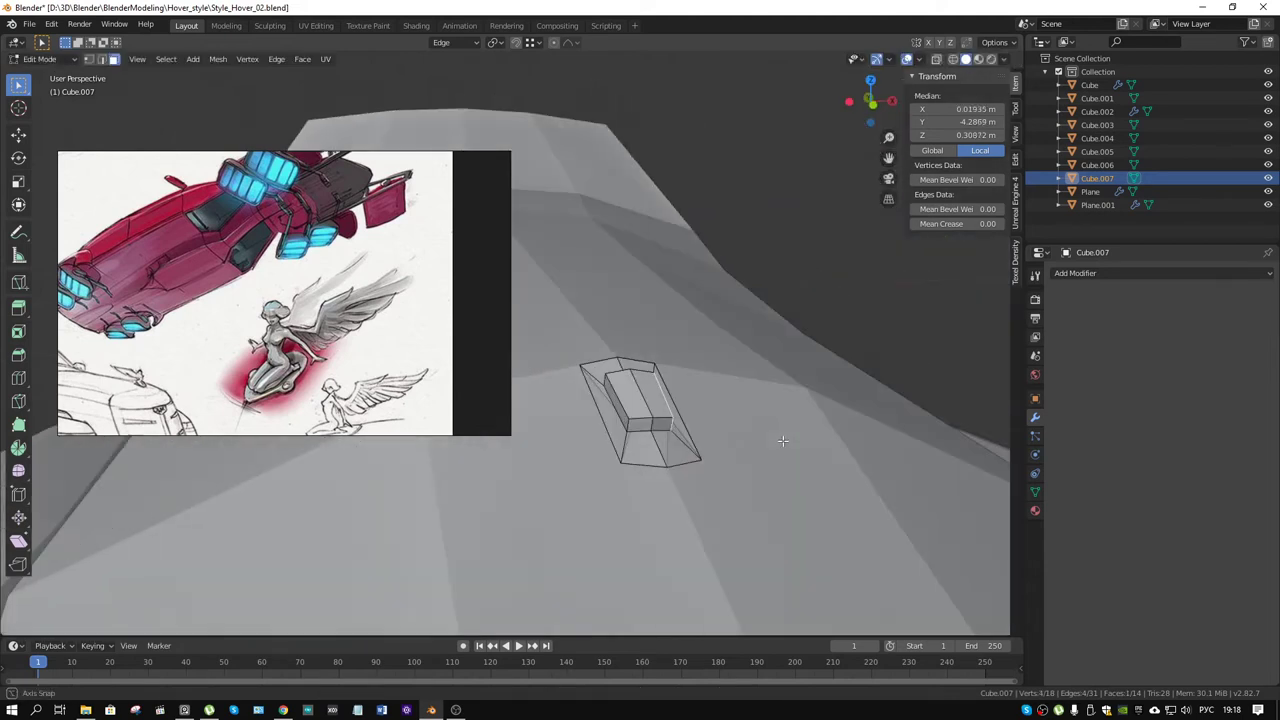
key("s")
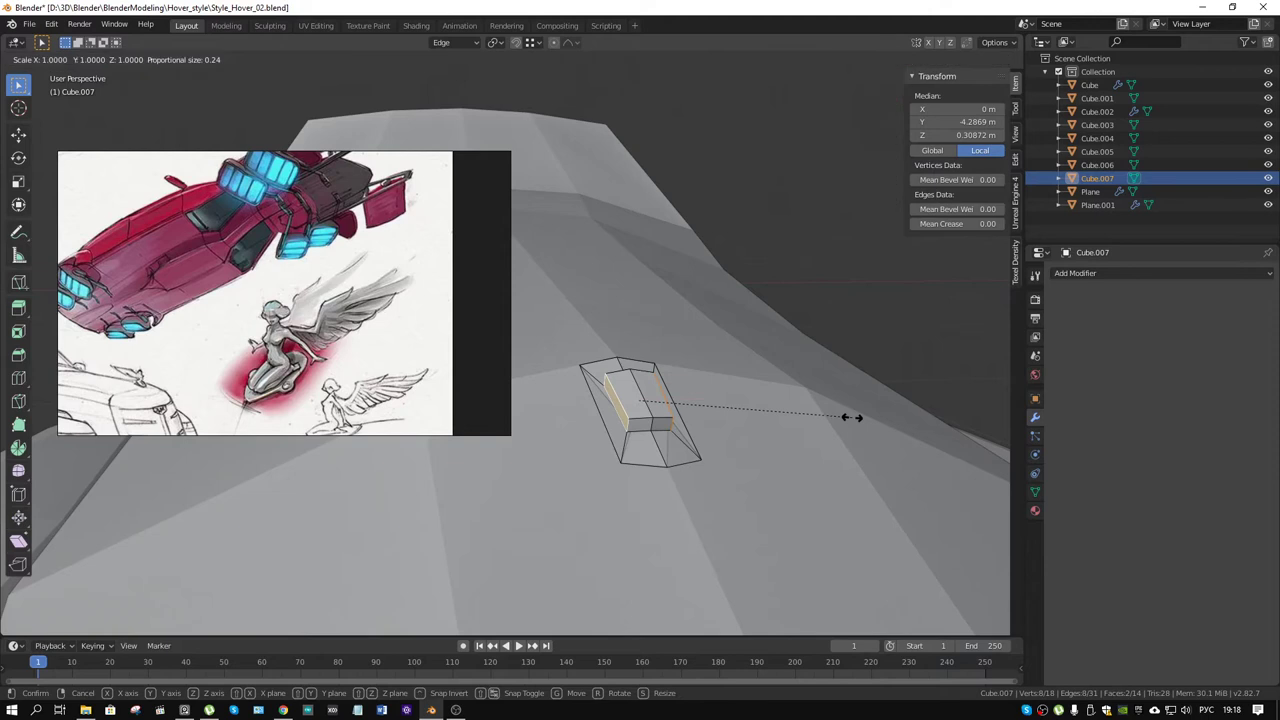
key("x")
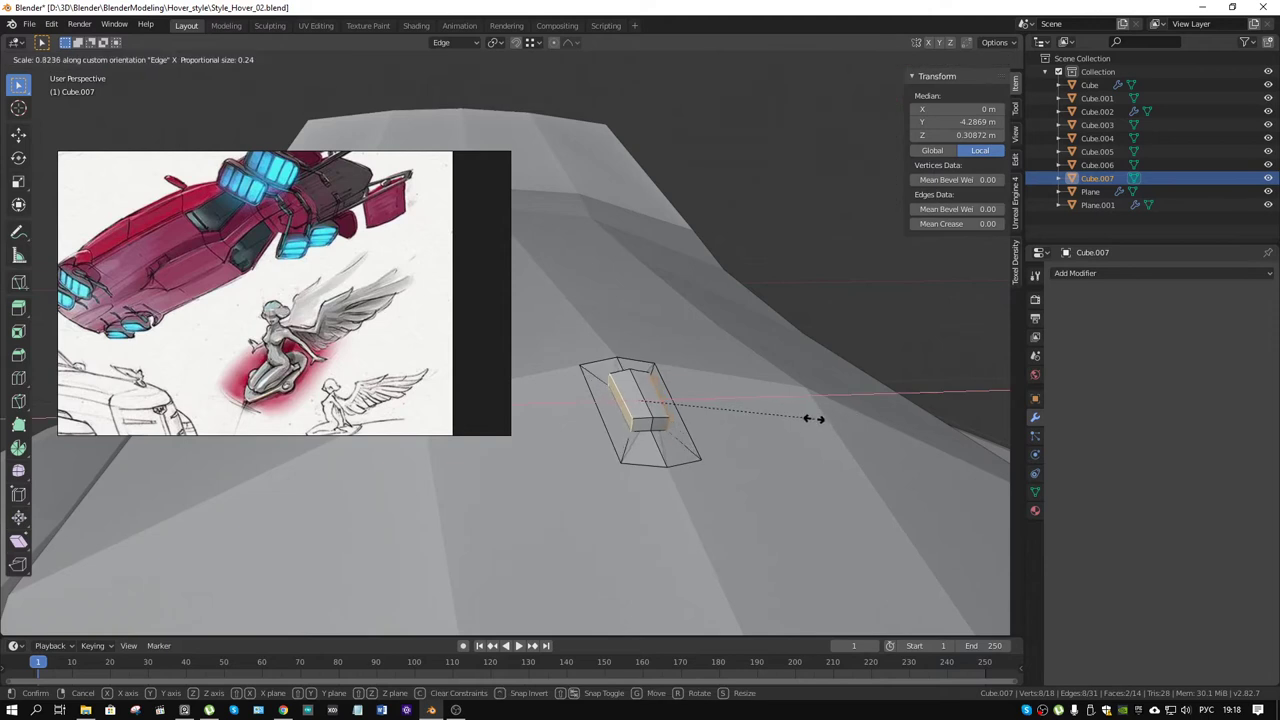
left_click(815, 419)
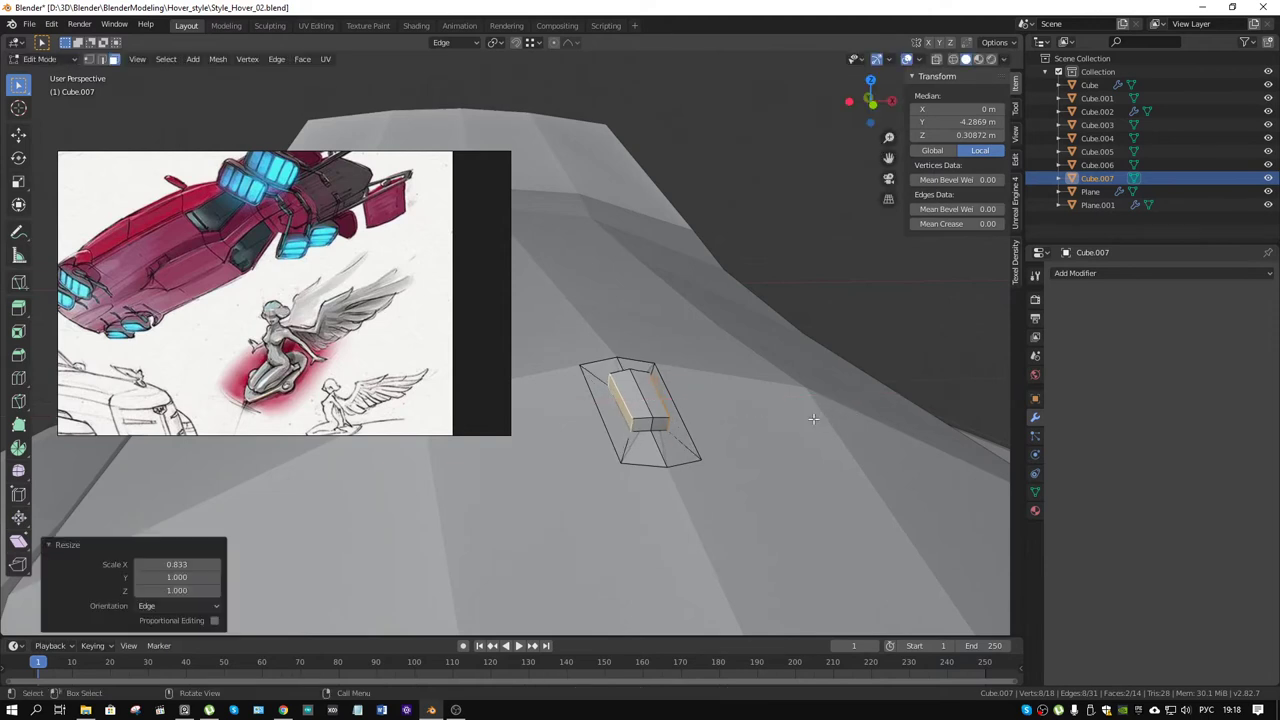
middle_click_drag(815, 419, 632, 466)
key("ctrl+r")
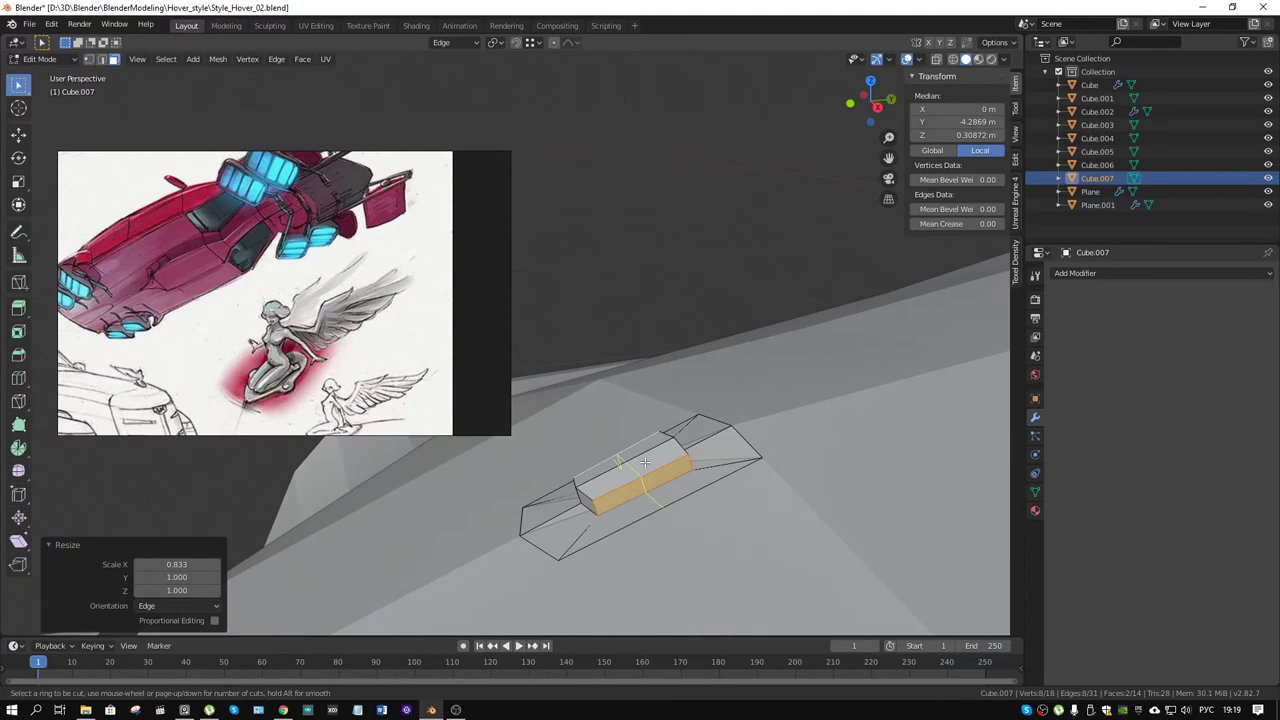
Step: Loop-cut the block, extrude its two top faces slightly and shrink them to about 0.79
left_click(642, 461)
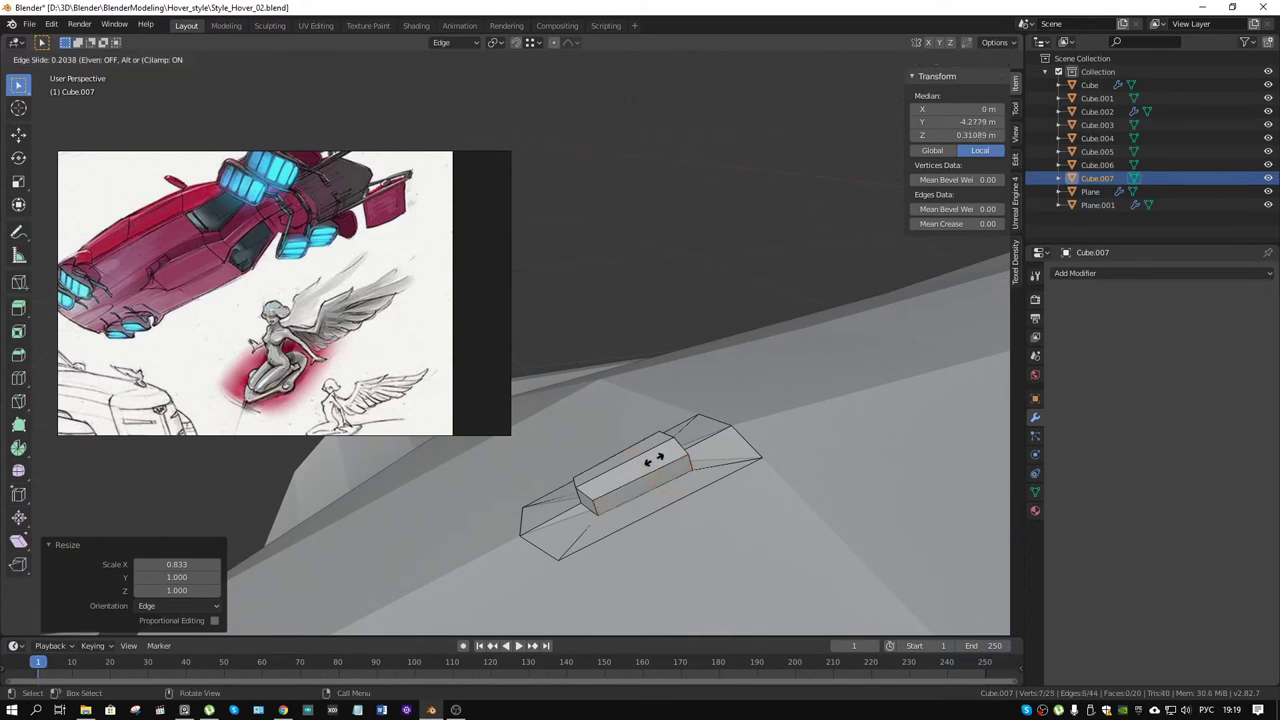
left_click(652, 460)
left_click(660, 457)
left_click(656, 452, "shift")
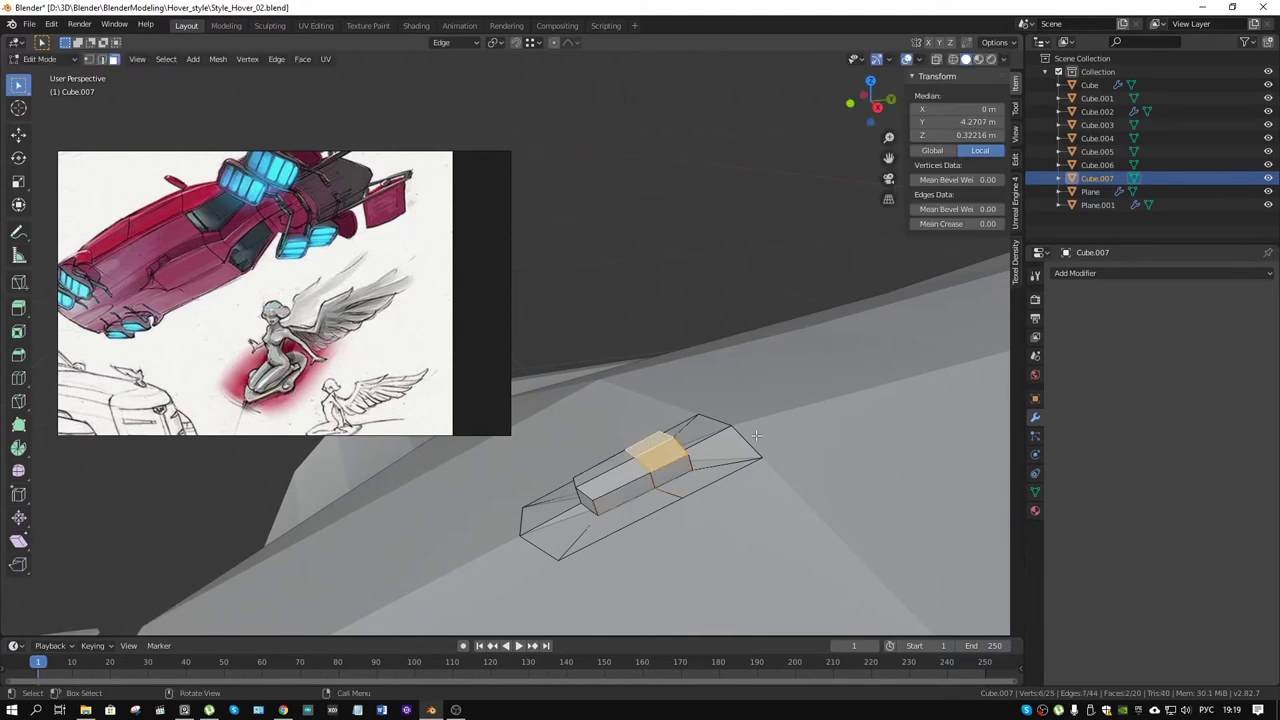
key("e")
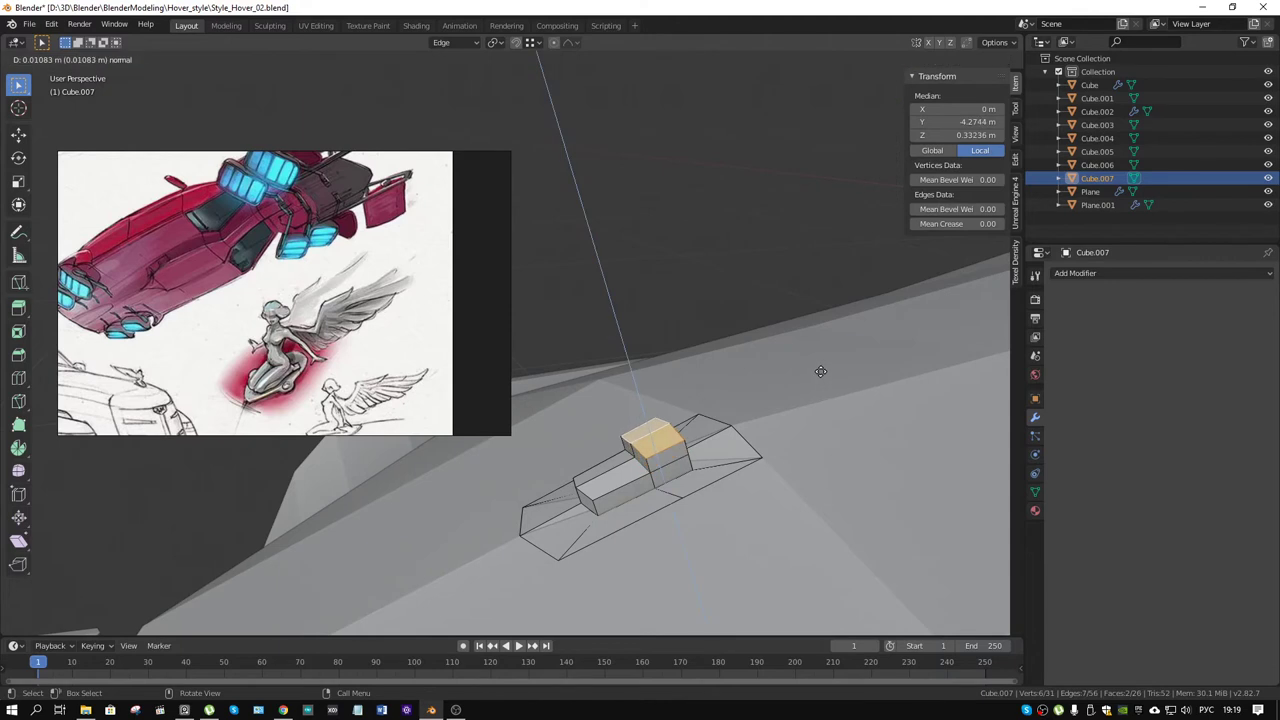
left_click(817, 365)
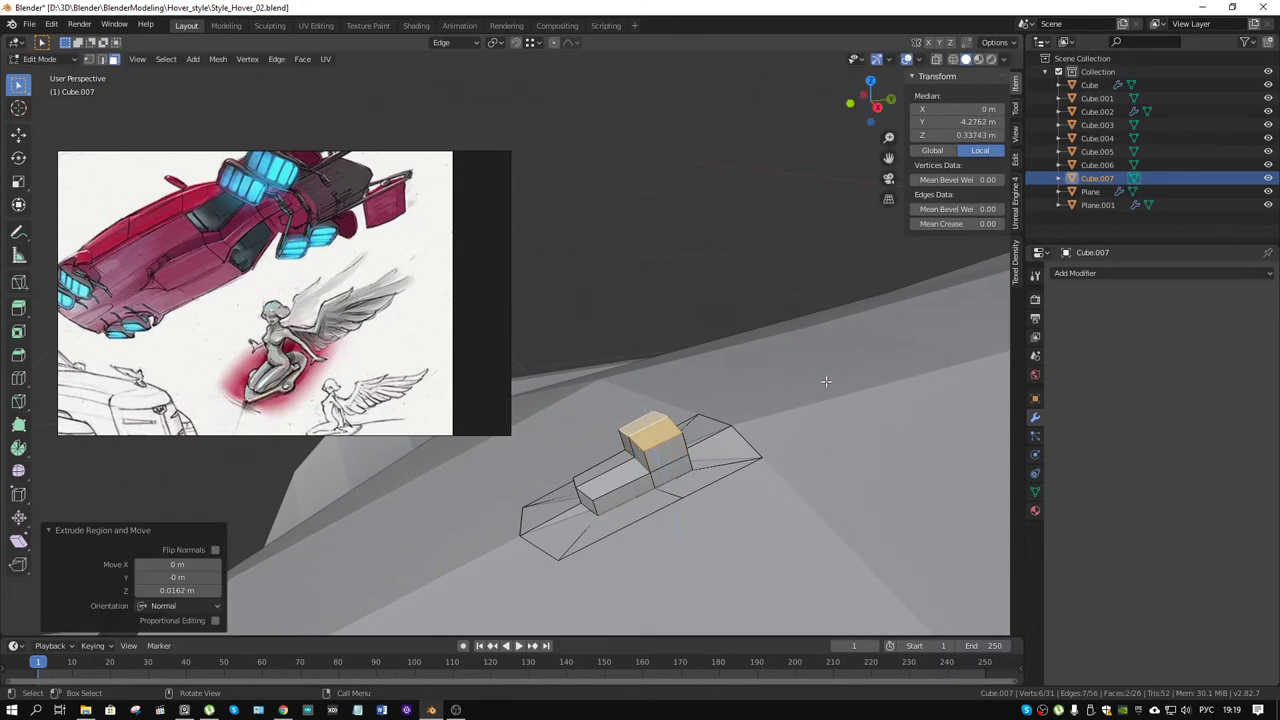
key("s")
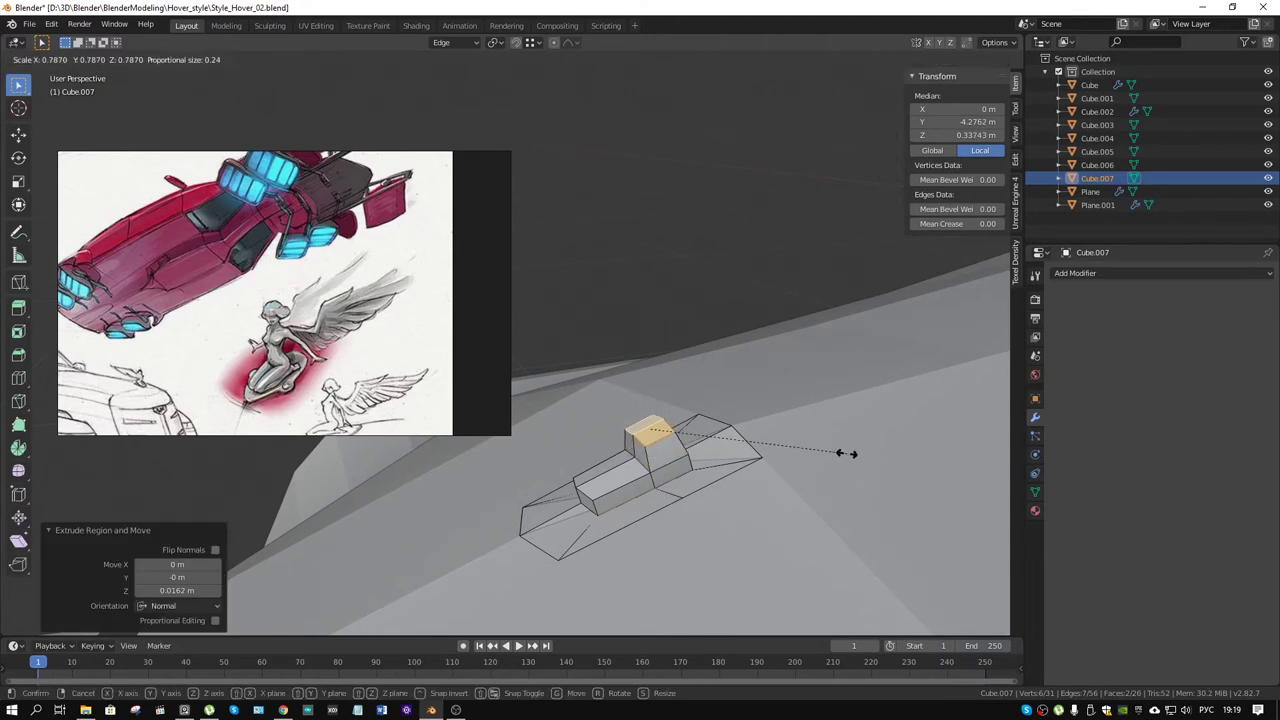
left_click(846, 453)
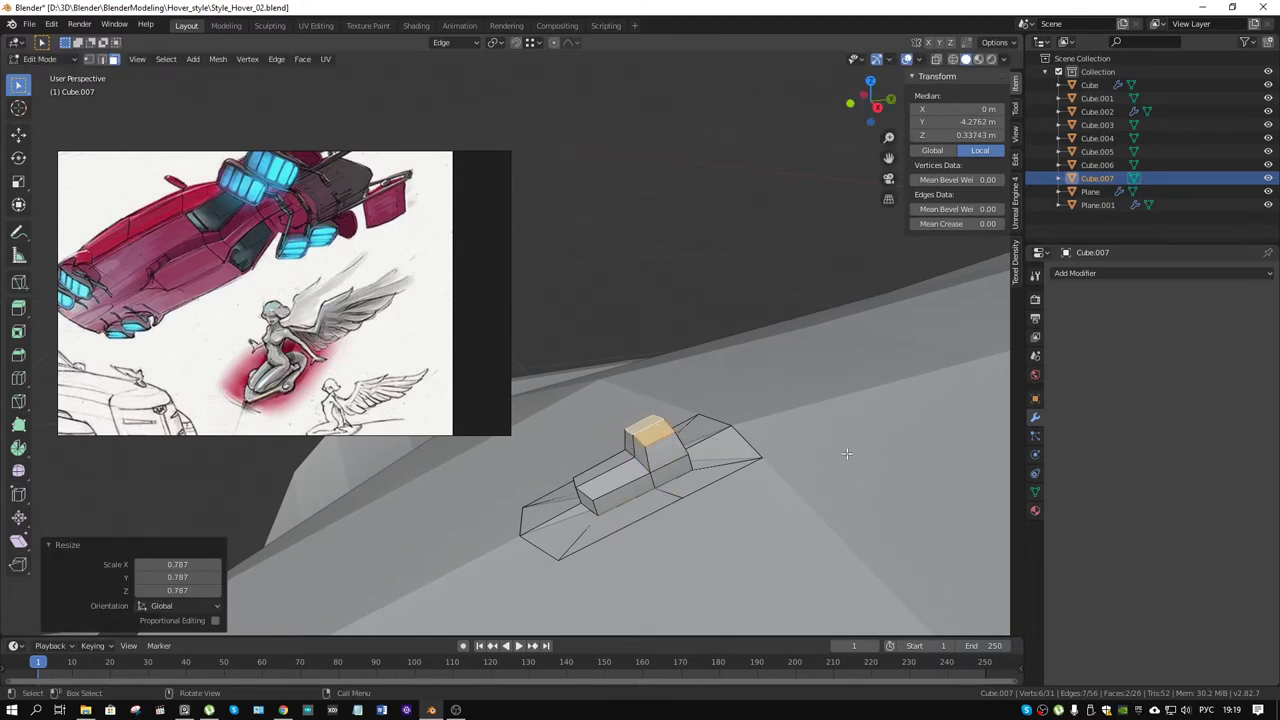
Step: Slide two edges of the raised block slightly along the edge Y axis to taper it
key("2")
left_click(690, 432)
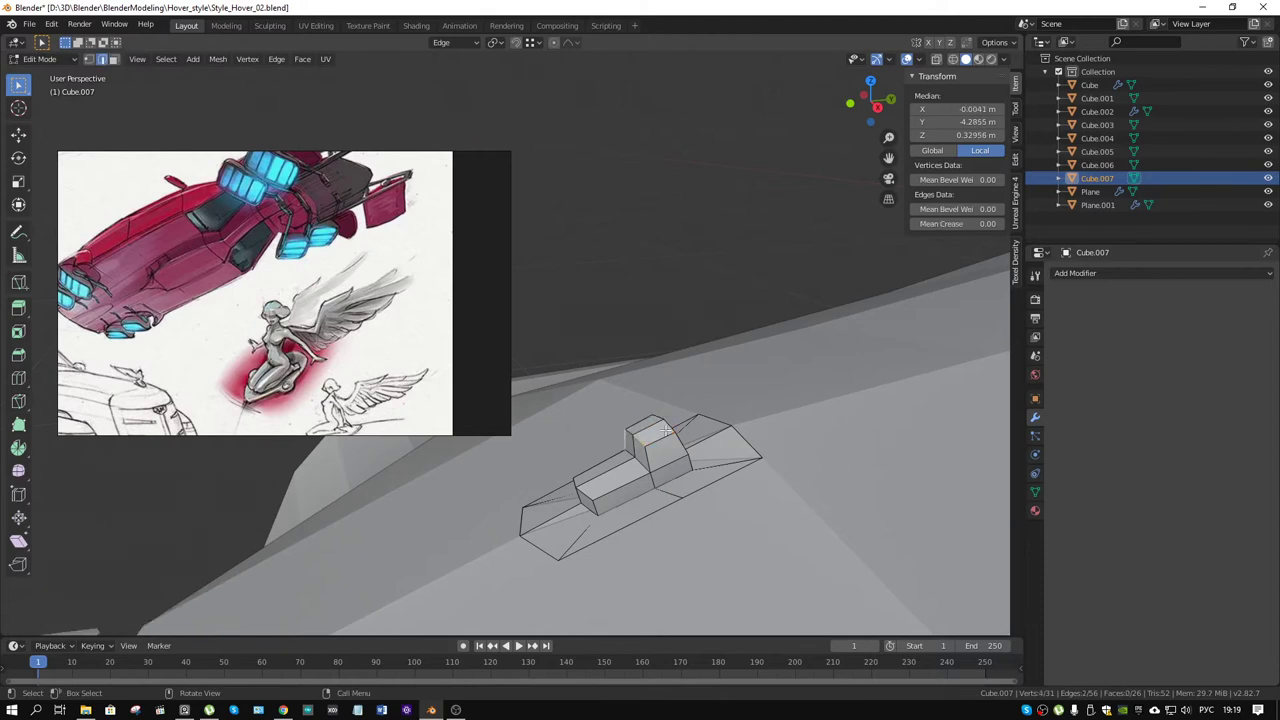
left_click(625, 430)
key("g")
key("y")
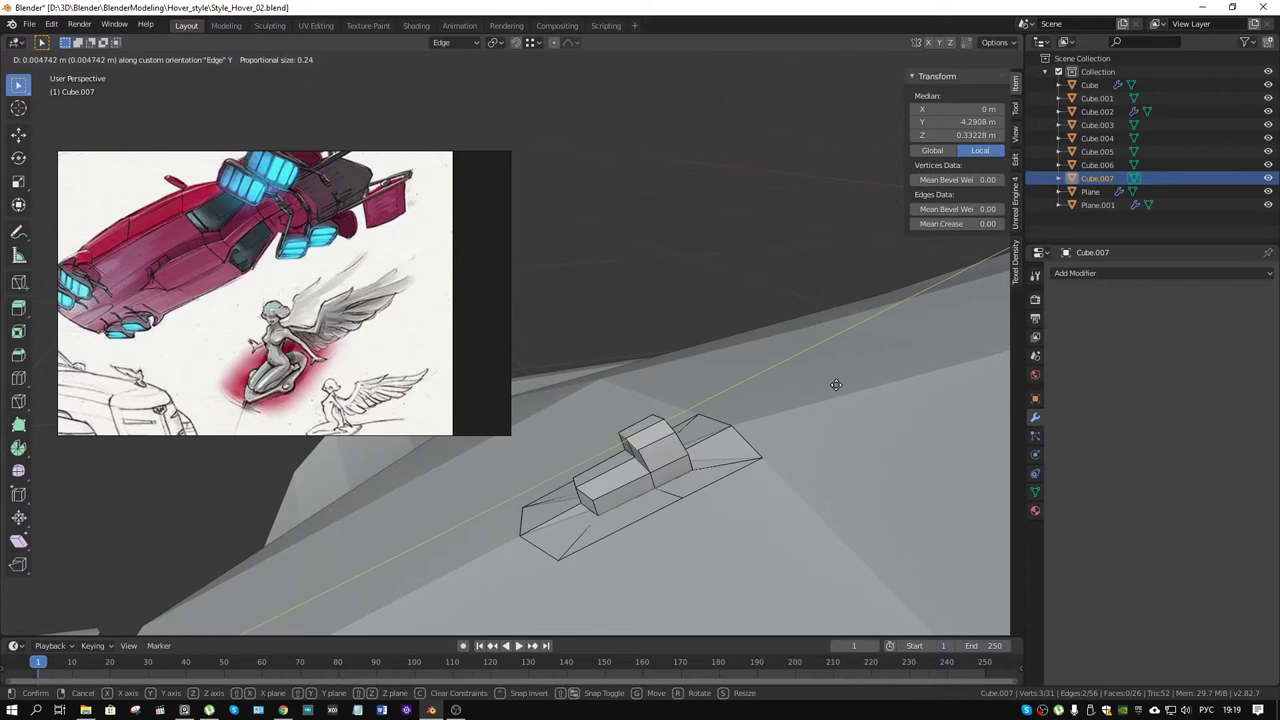
left_click(836, 385)
mouse_move(836, 385)
middle_mouse_down()
mouse_move(744, 408)
mouse_move(645, 410)
middle_mouse_up()
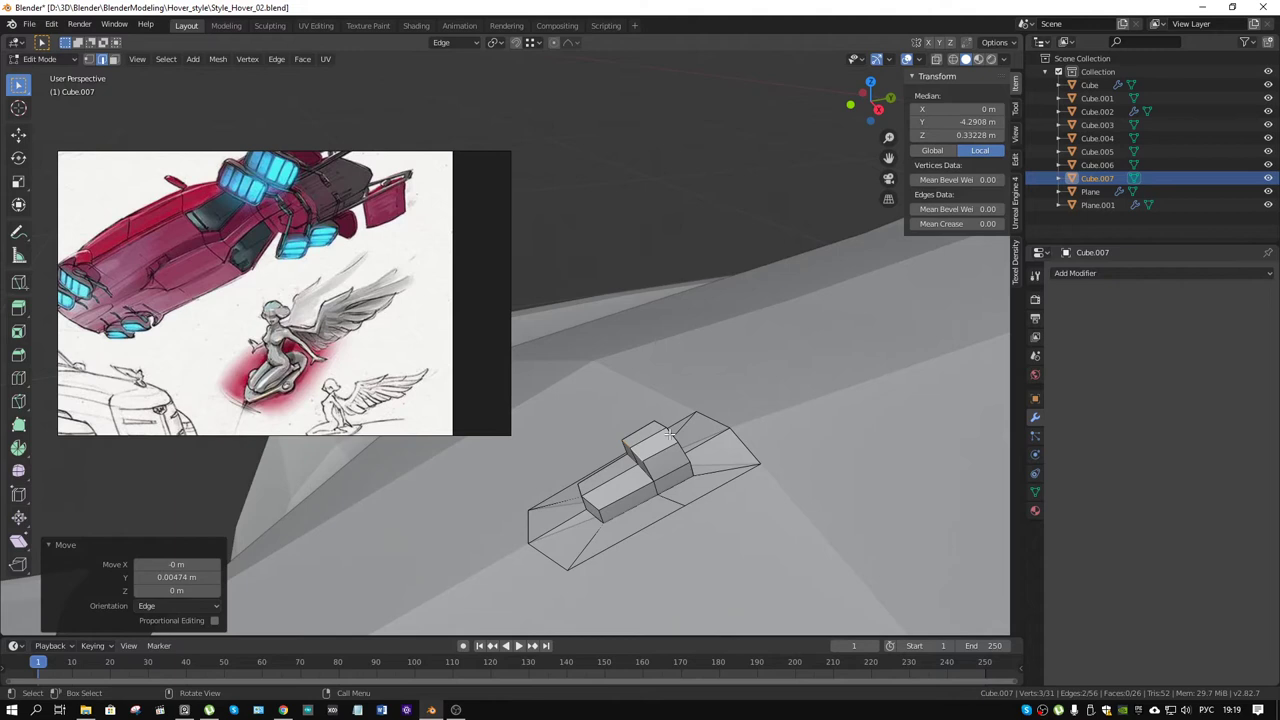
left_click(668, 432)
key("g")
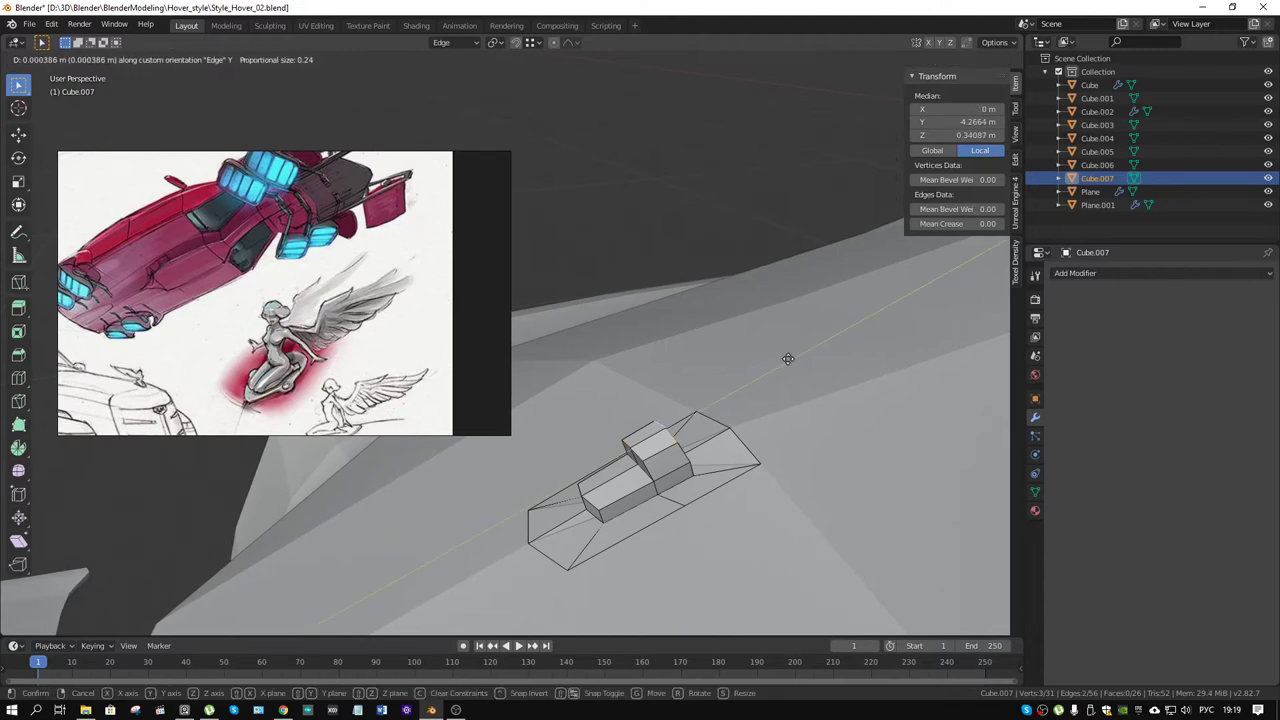
key("y")
key("y")
left_click(784, 361)
Step: Scale another block edge along the edge X axis to narrow it
middle_click_drag(784, 361, 702, 398)
left_click(700, 398)
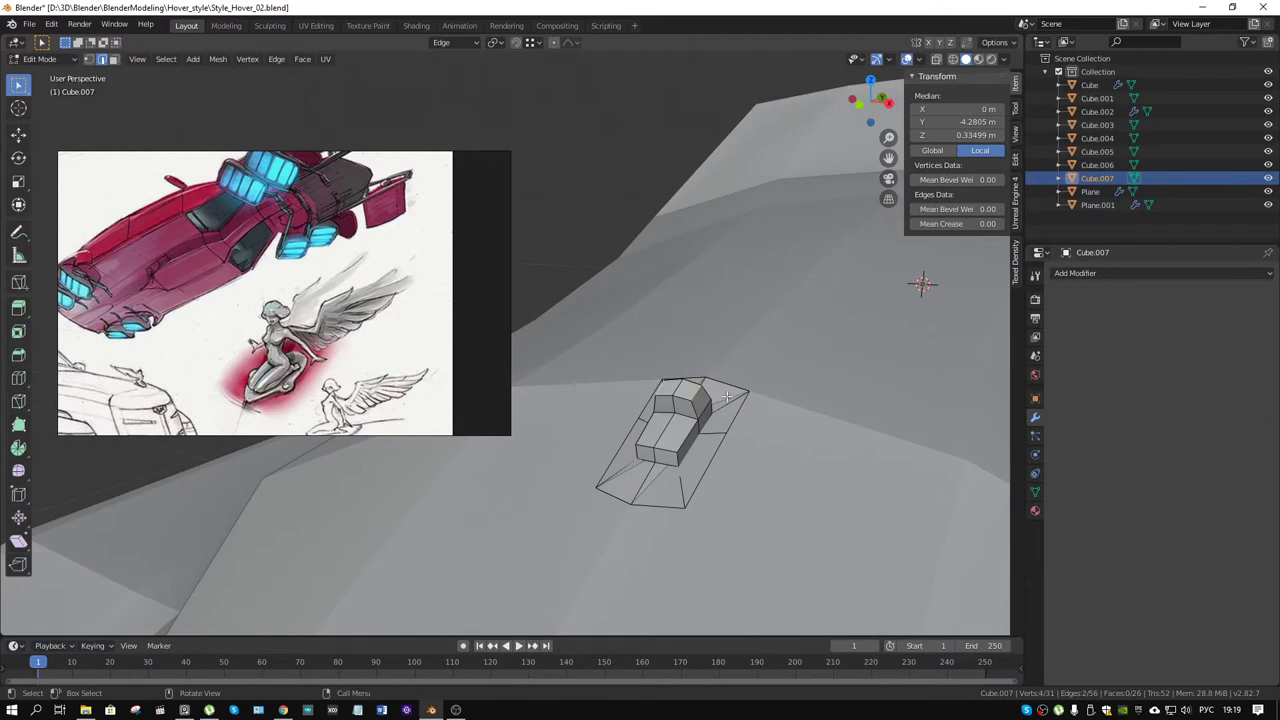
key("s")
key("x")
key("x")
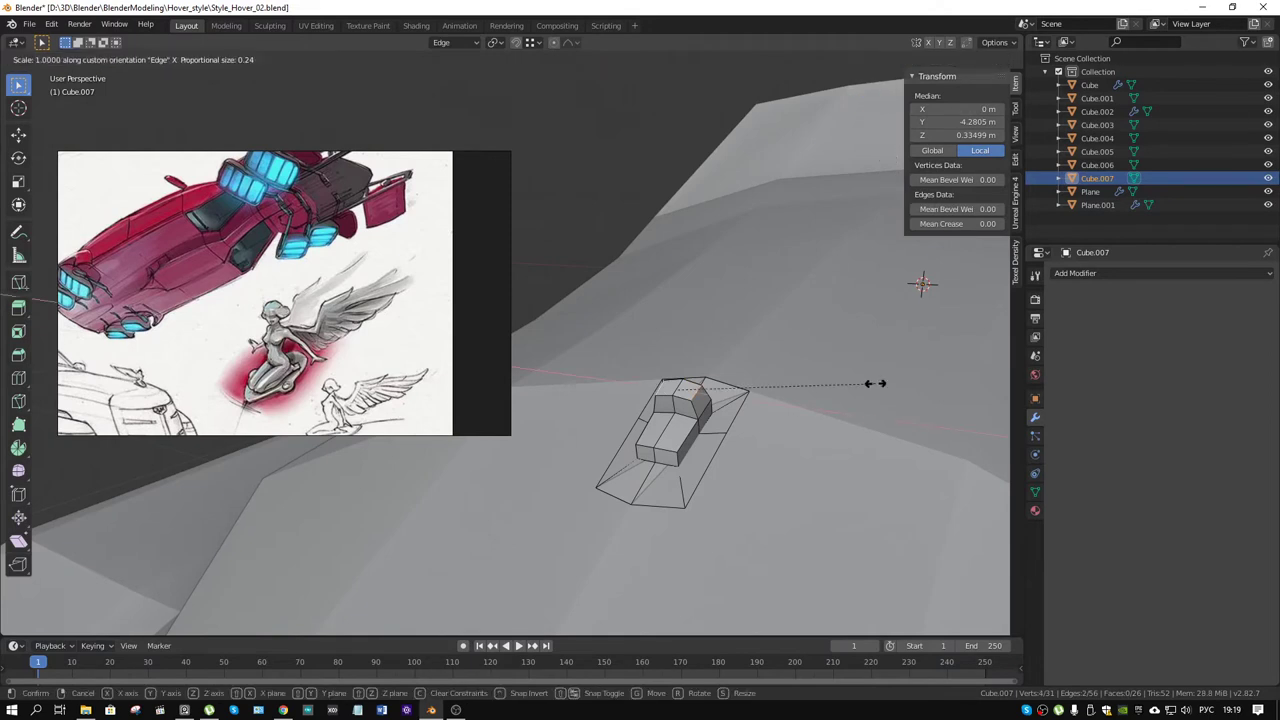
Step: Flatten the two top faces with a Z scale of 0 and extrude them upward into a column
left_click(690, 394)
left_click(680, 388, "shift")
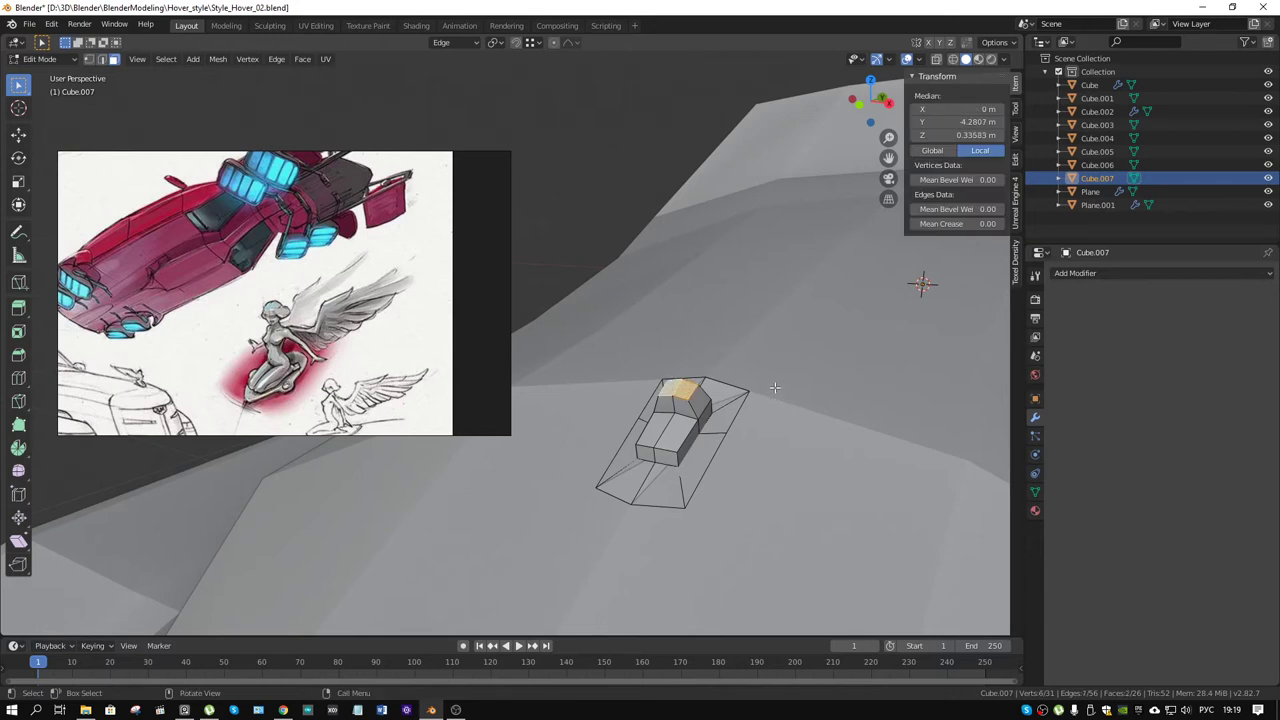
key("s")
key("z")
key("z")
type("0")
key("Return")
mouse_move(777, 388)
middle_mouse_down()
mouse_move(768, 351)
mouse_move(791, 383)
middle_mouse_up()
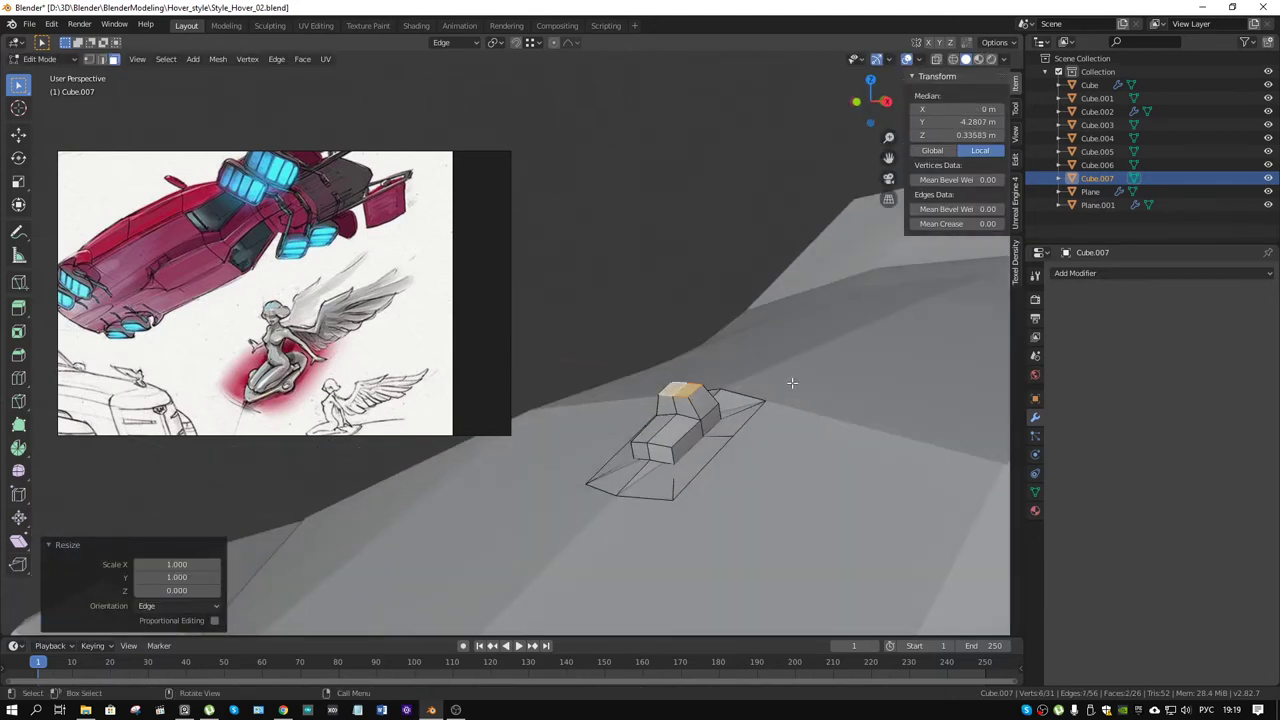
key("e")
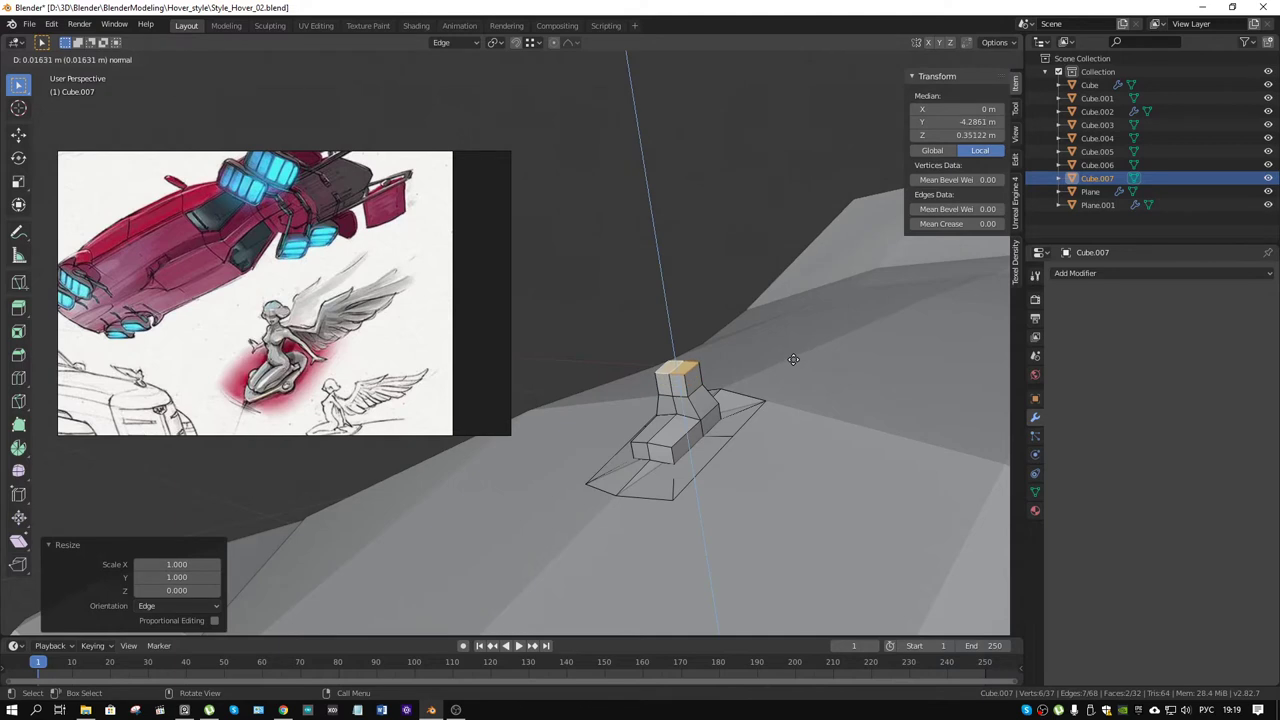
Step: Confirm the column's upward extrusion and nudge one column edge slightly along Y
left_click(793, 359)
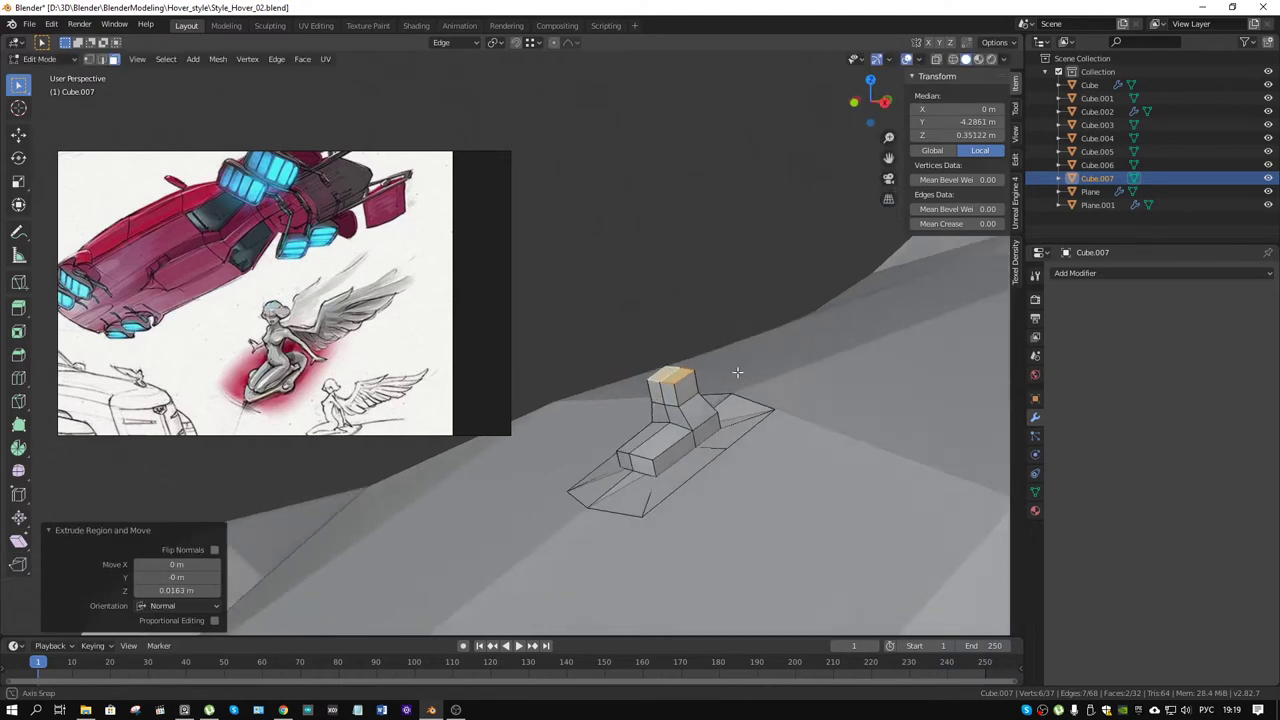
middle_click_drag(758, 366, 666, 423)
scroll(667, 423, "up", 1)
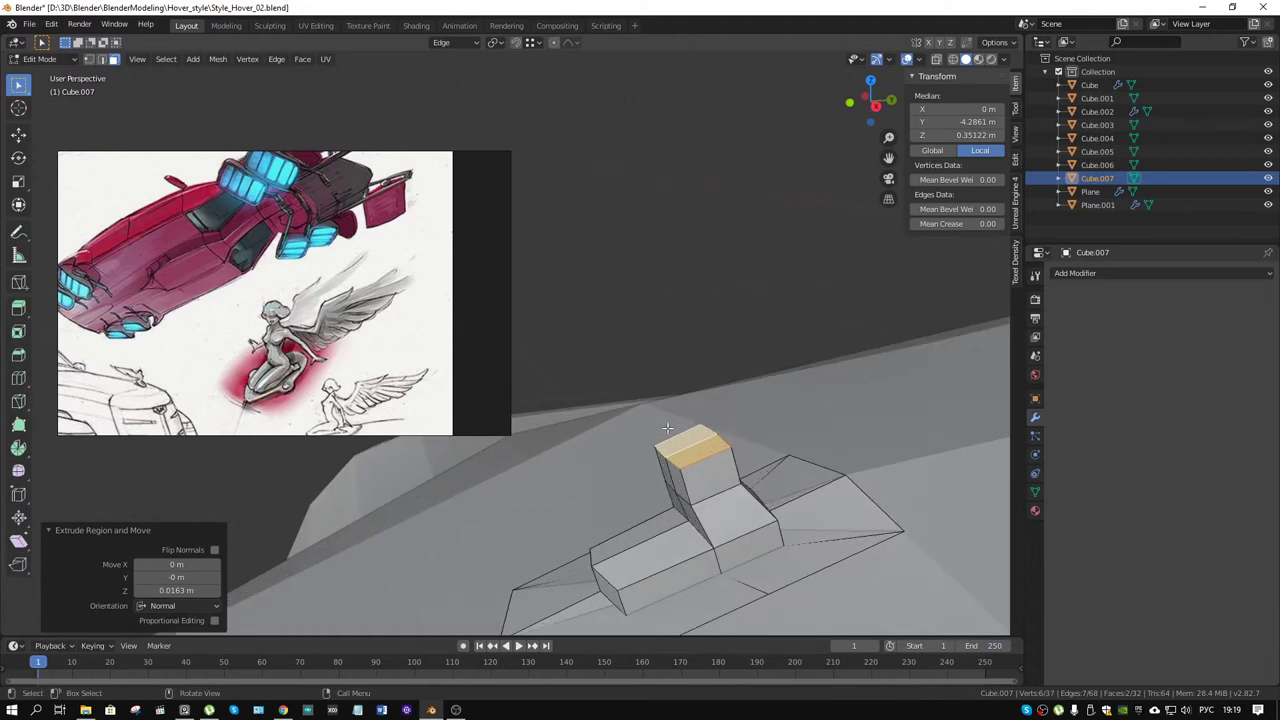
key("2")
left_click(698, 387)
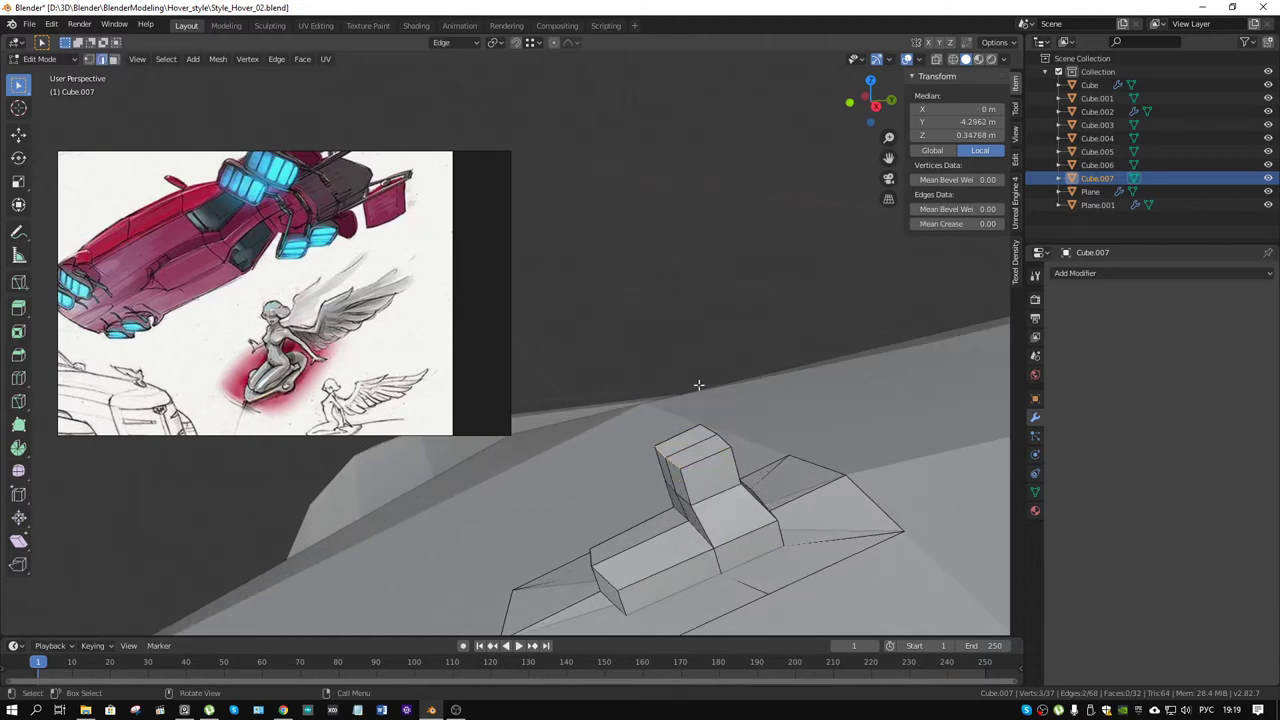
key("g")
key("y")
left_click(686, 360)
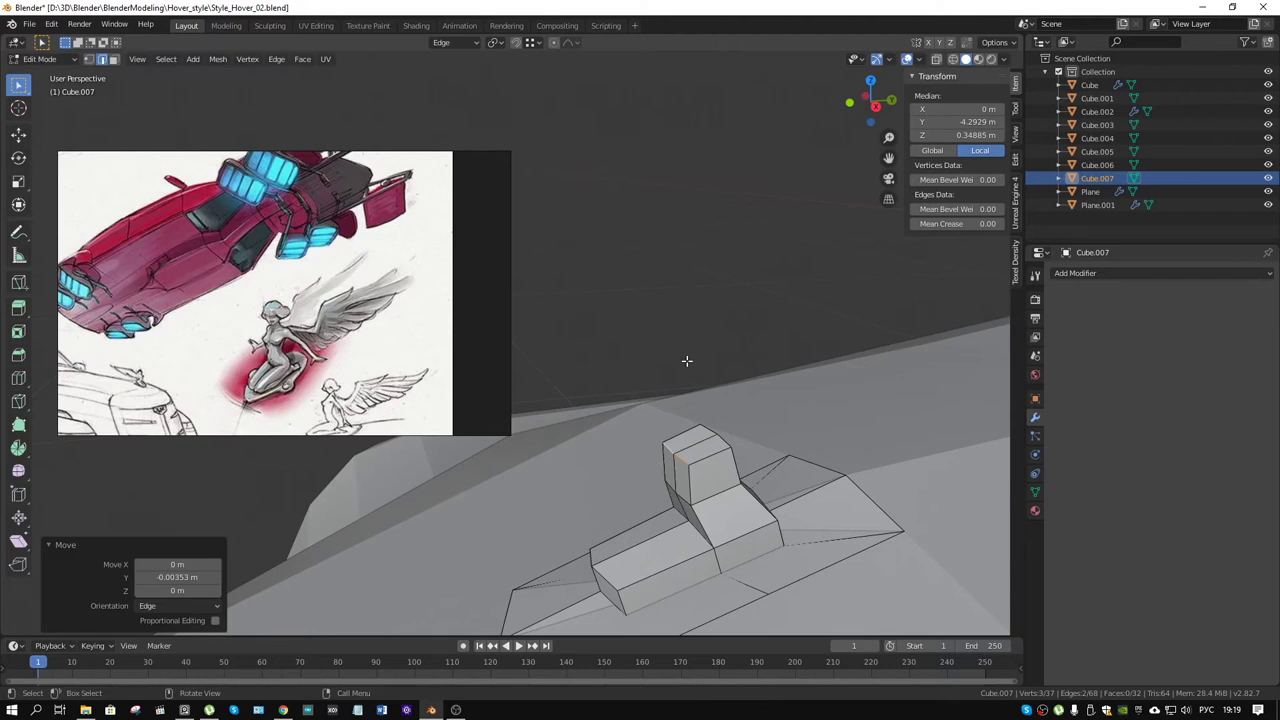
Step: Extrude the column's top face upward into a new section
mouse_move(686, 360)
middle_mouse_down()
mouse_move(727, 449)
mouse_move(694, 446)
mouse_move(783, 427)
mouse_move(763, 423)
middle_mouse_up()
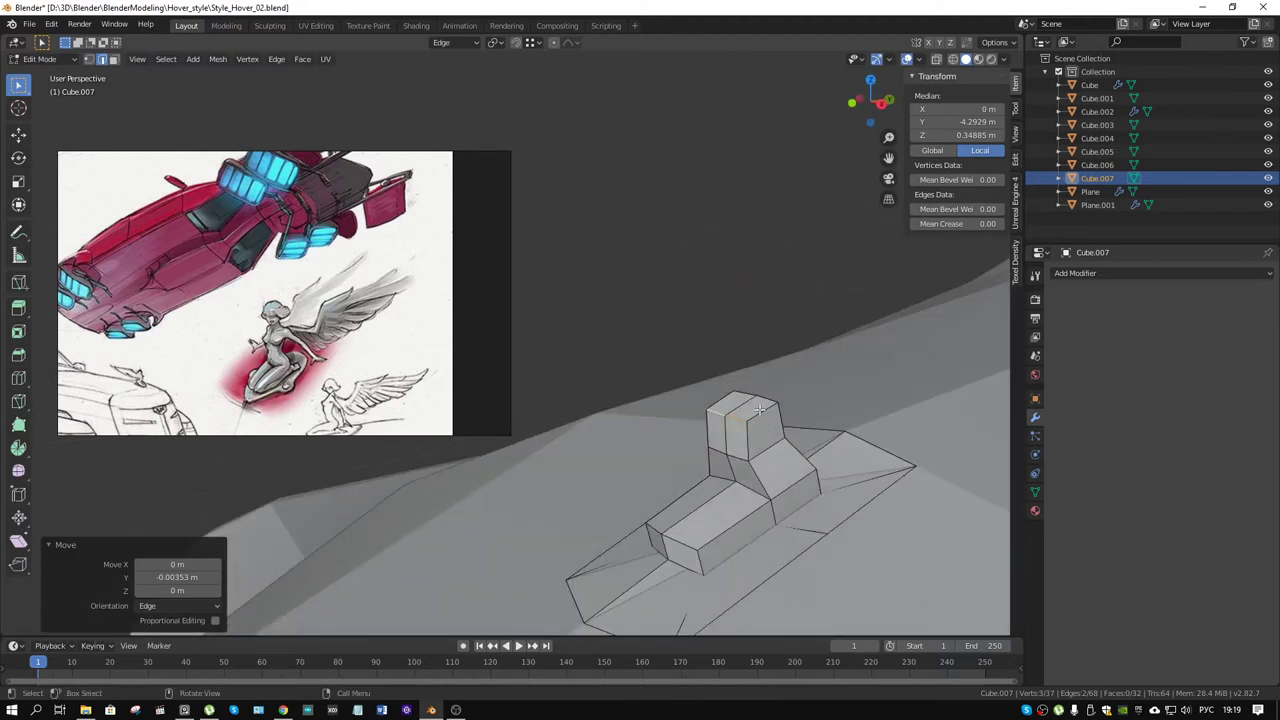
left_click(755, 410)
key("e")
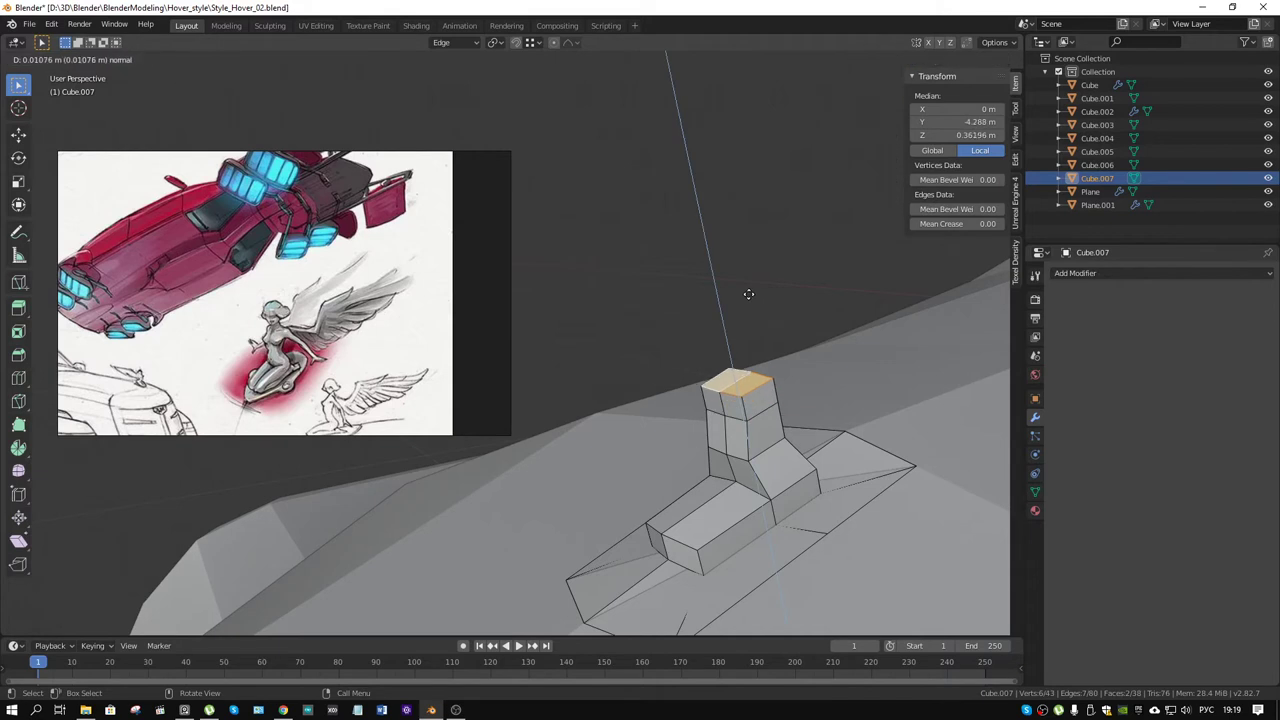
left_click(748, 293)
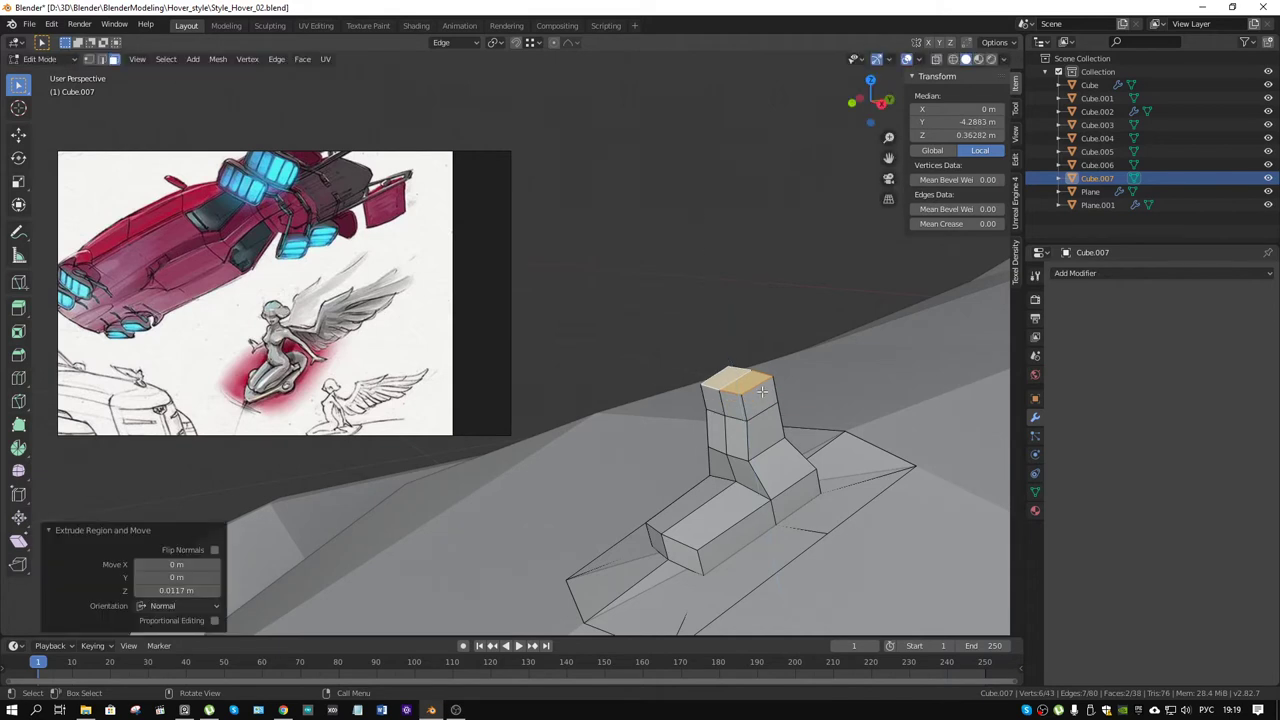
Step: Shift two edges on the column top slightly along Y
middle_click_drag(769, 407, 716, 418)
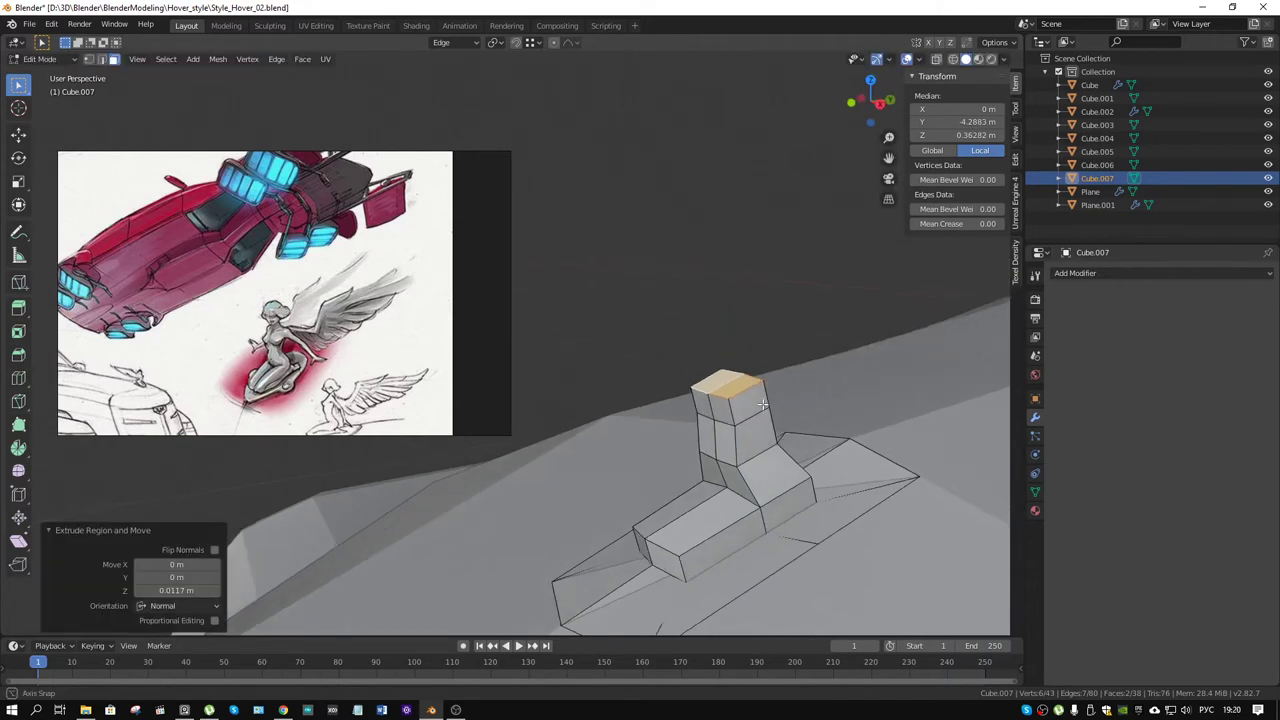
key("2")
left_click(693, 397)
left_click(699, 381, "shift")
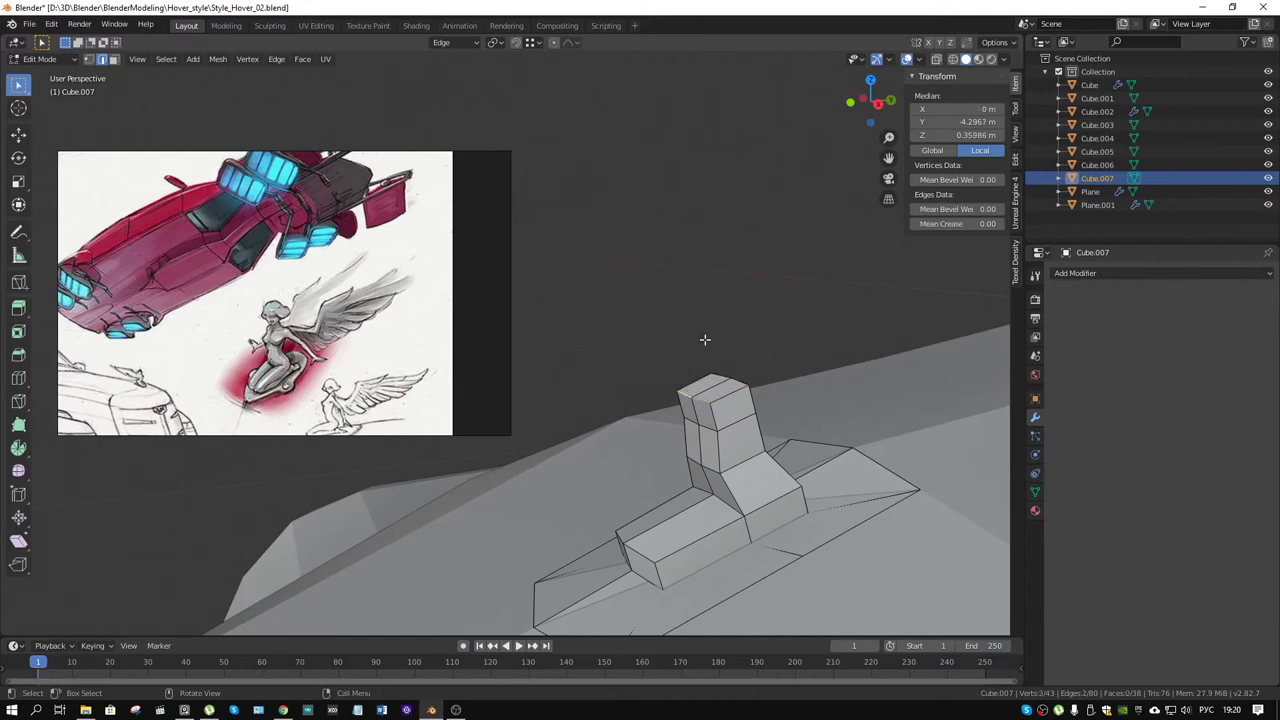
key("g")
key("y")
key("y")
left_click(698, 338)
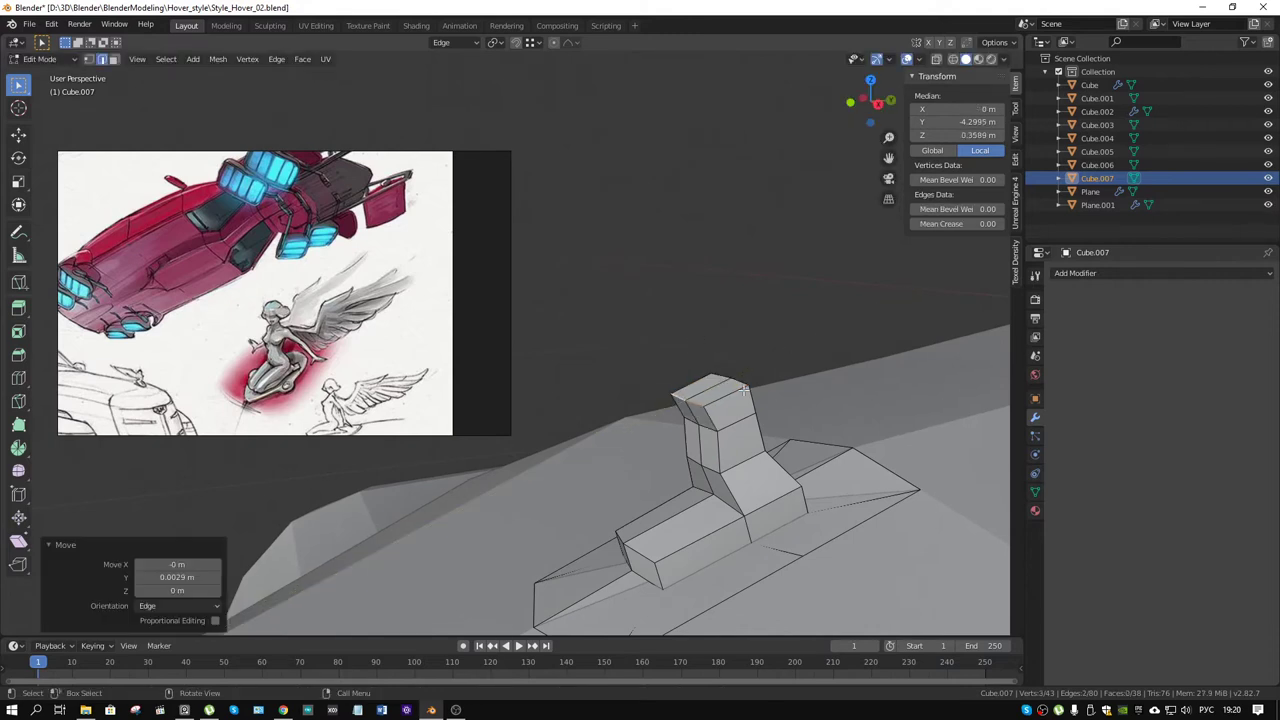
Step: Extrude the column's top faces in place and raise them slightly along Z
mouse_move(736, 389)
middle_mouse_down()
mouse_move(748, 380)
mouse_move(709, 380)
mouse_move(766, 385)
middle_mouse_up()
scroll(746, 397, "down", 2)
left_click(721, 374)
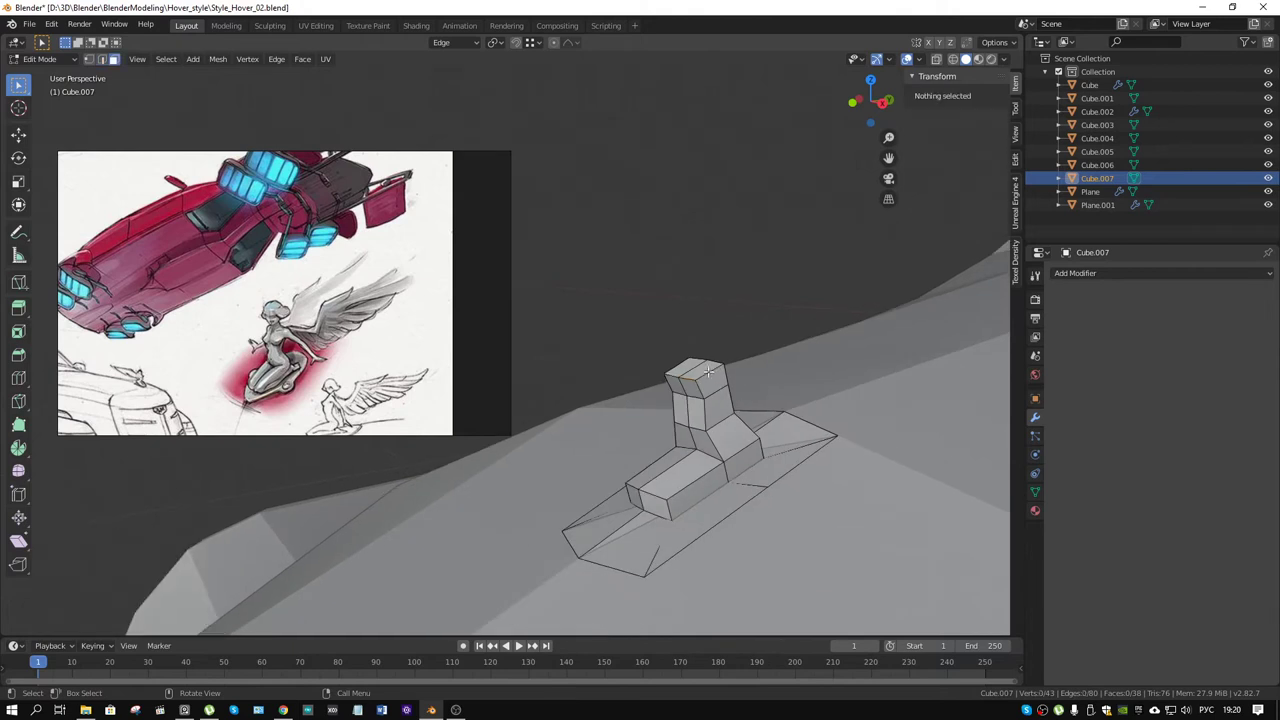
left_click(749, 357, "alt")
key("e")
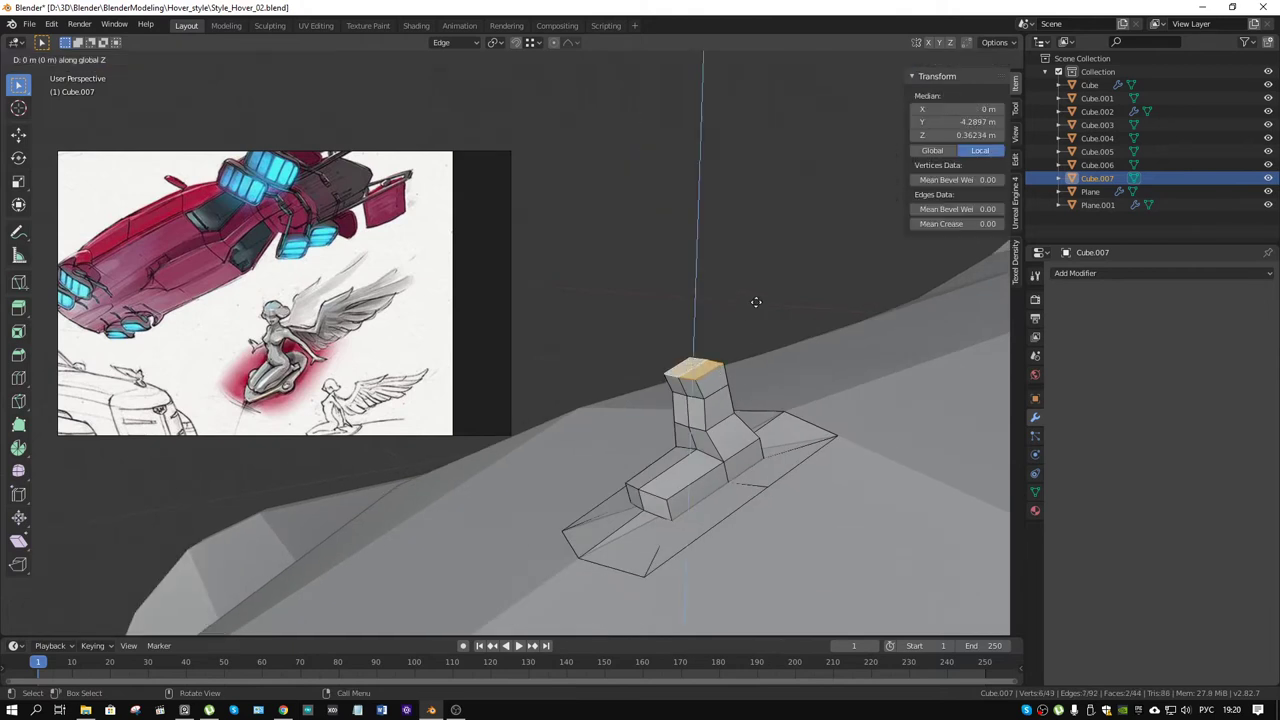
right_click(754, 285)
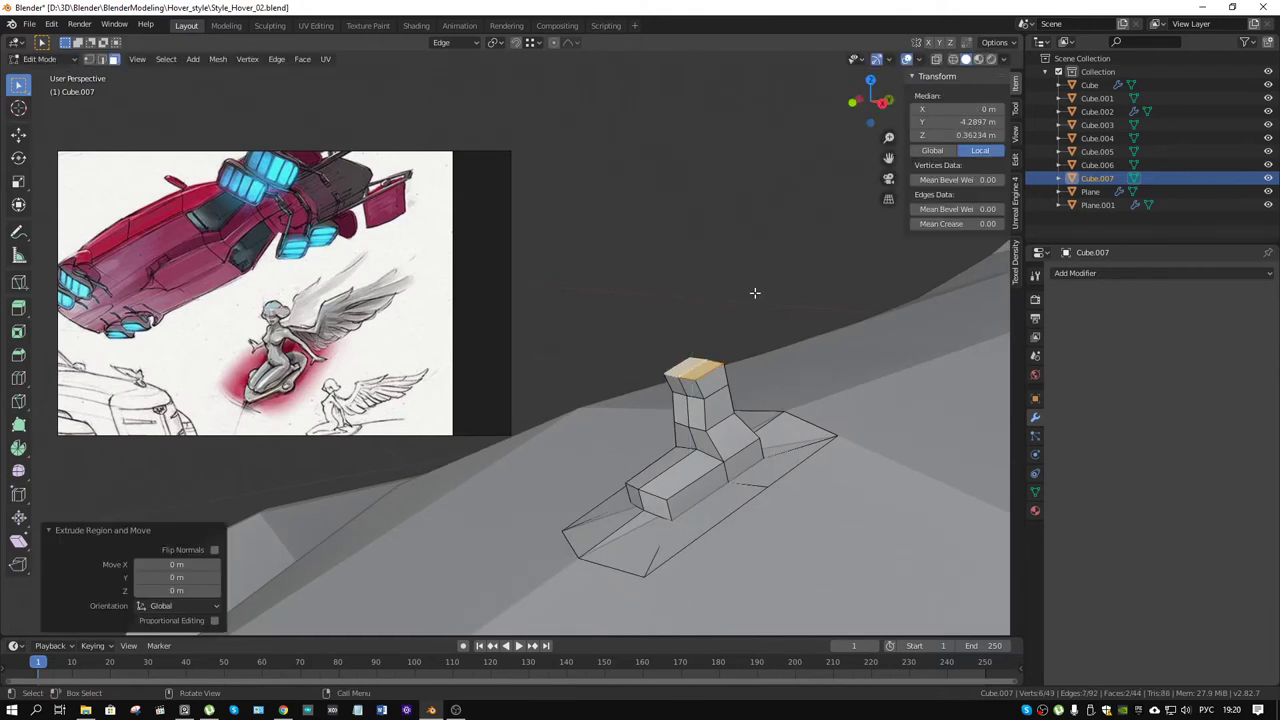
key("g")
key("z")
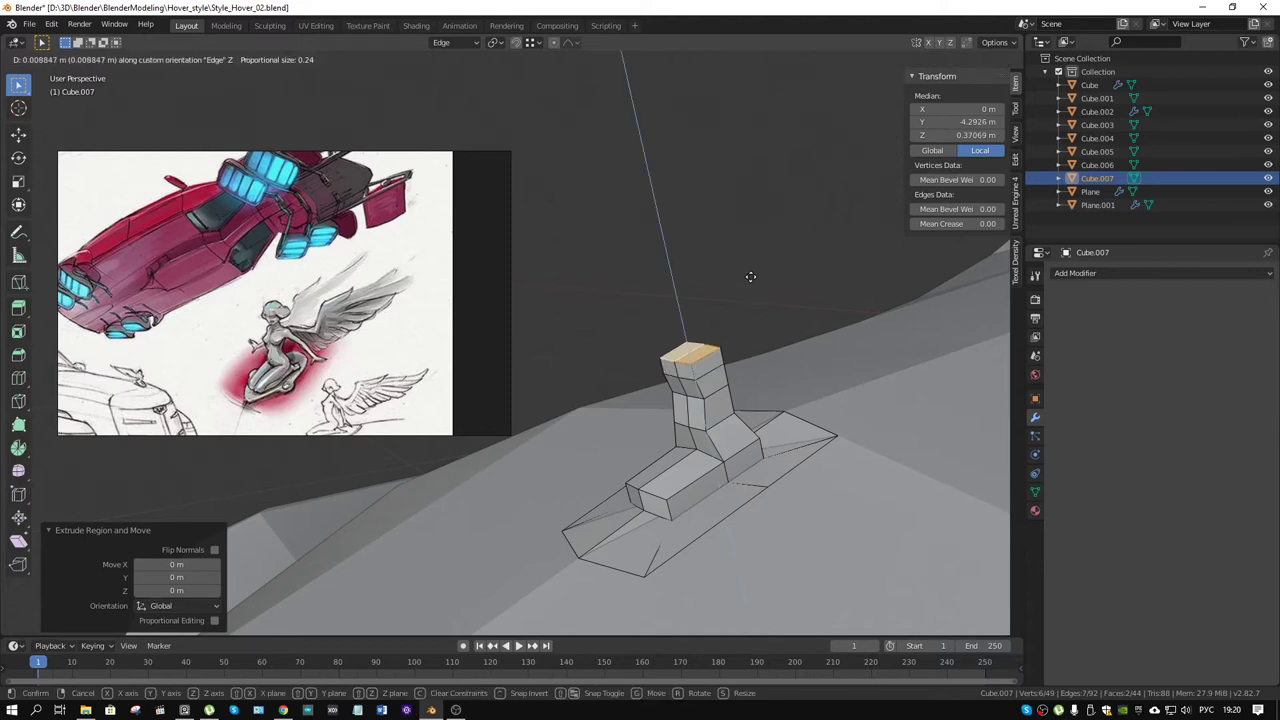
left_click(750, 276)
Step: Shift a column-top edge along Y to bend the column
left_click(690, 363)
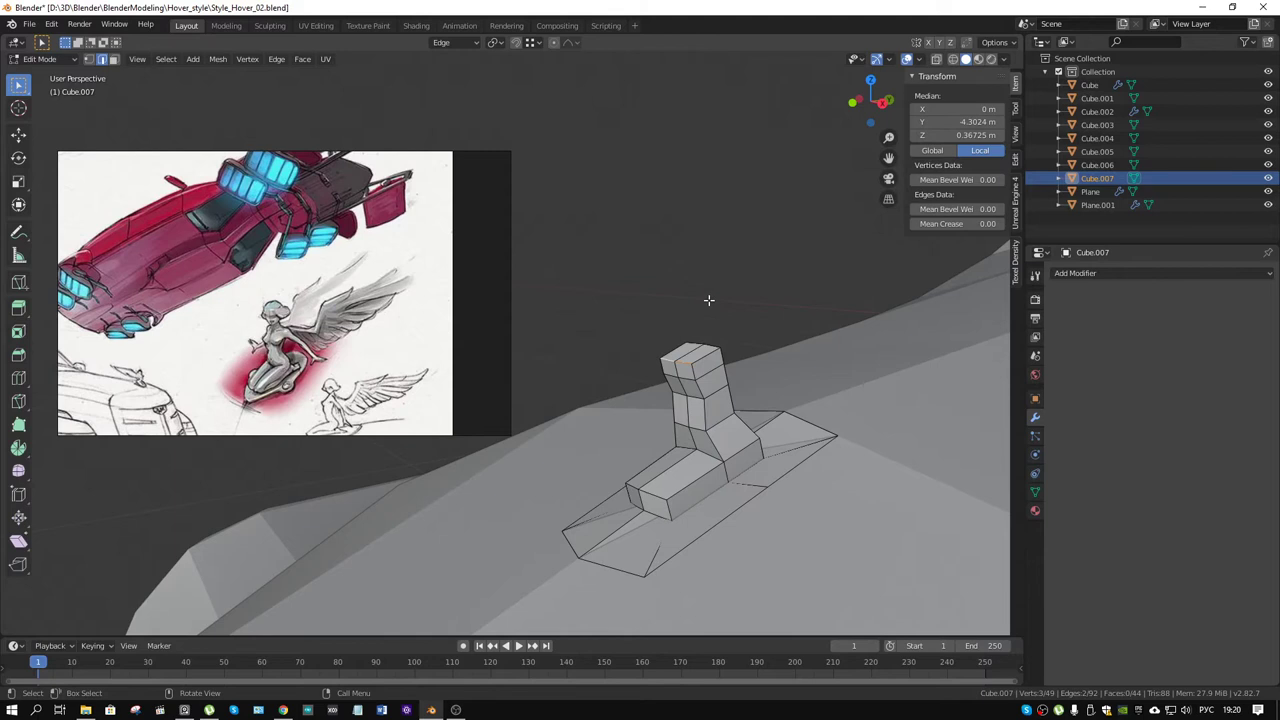
key("g")
key("y")
left_click(738, 273)
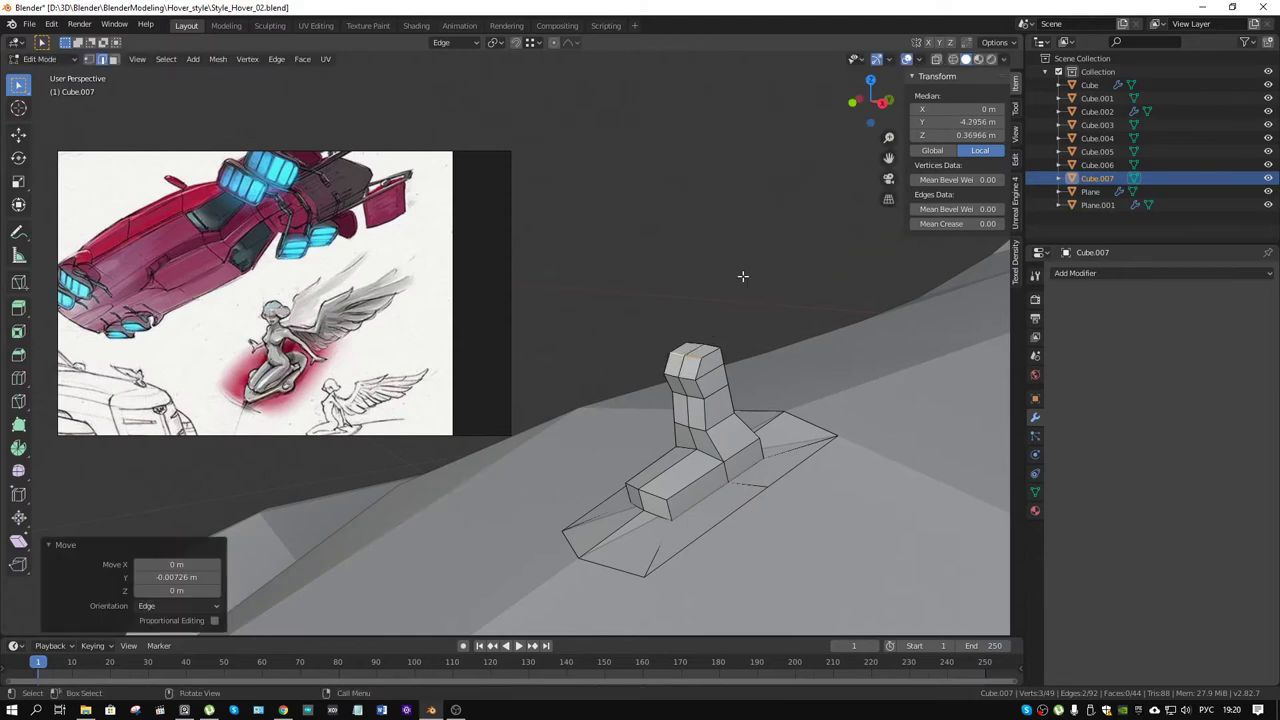
Step: Slide two more column edges a small amount along Y
mouse_move(740, 274)
middle_mouse_down()
mouse_move(652, 428)
mouse_move(581, 444)
middle_mouse_up()
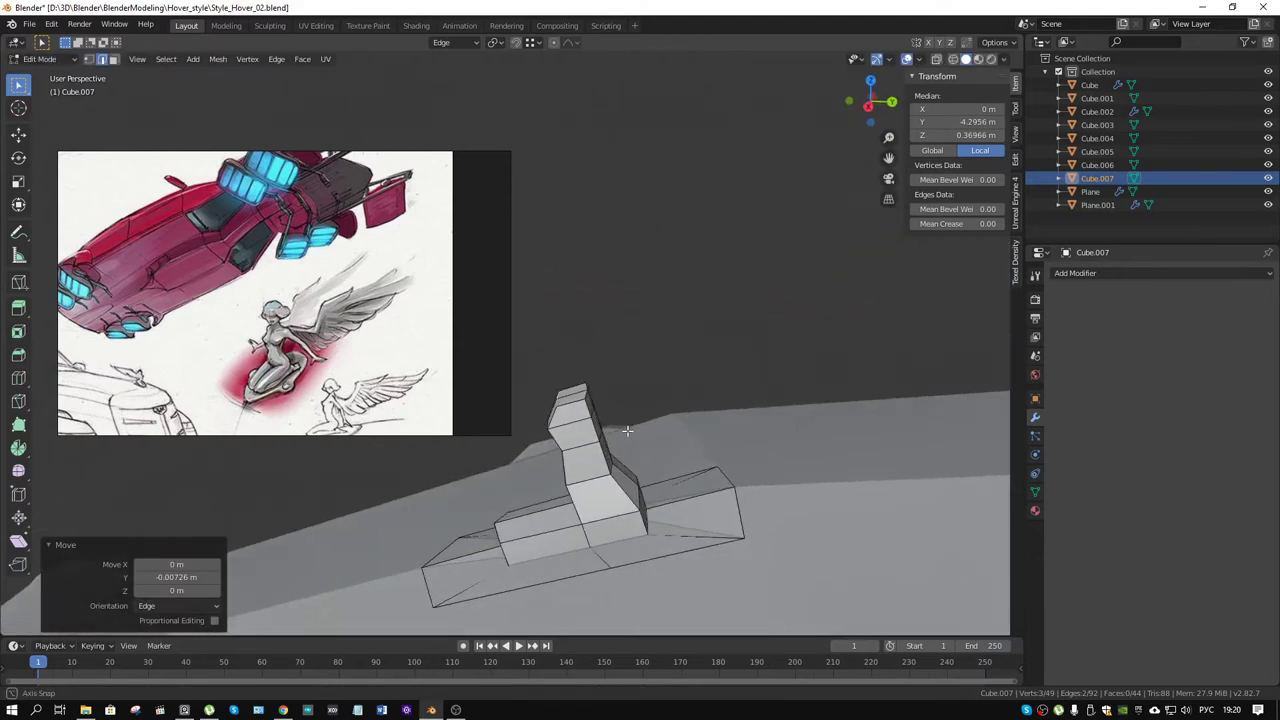
left_click(581, 444)
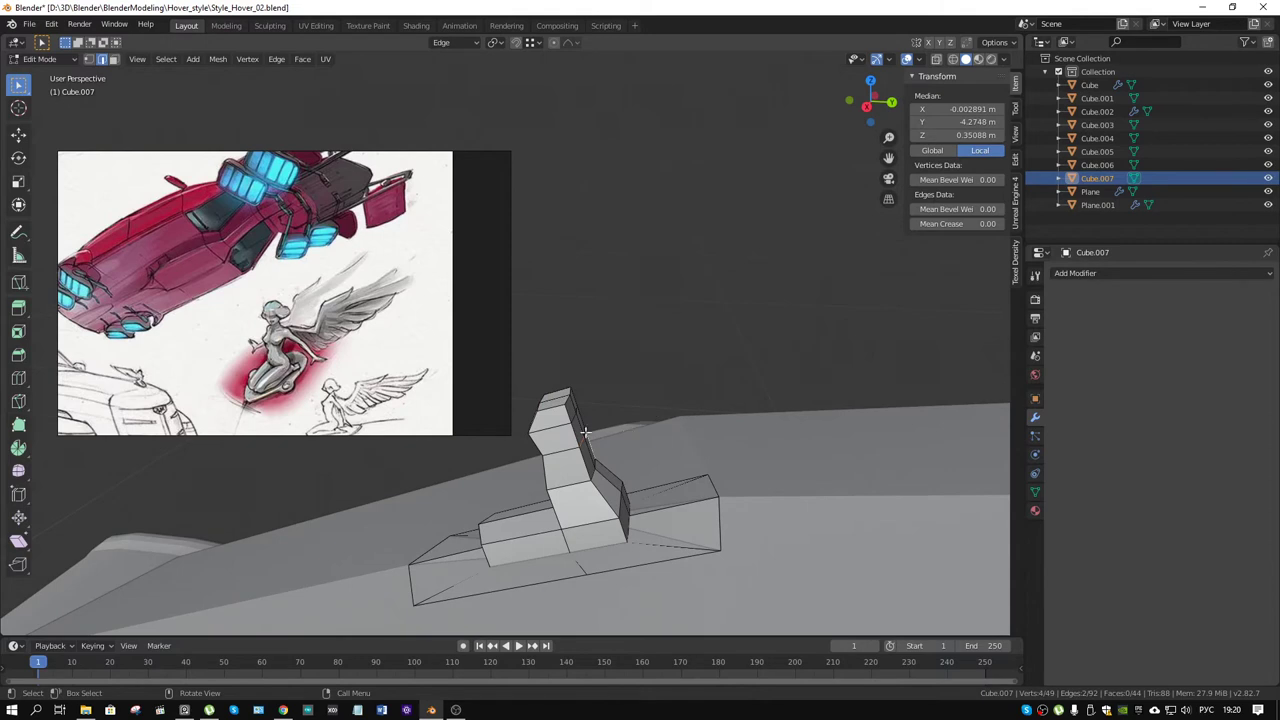
left_click(585, 433)
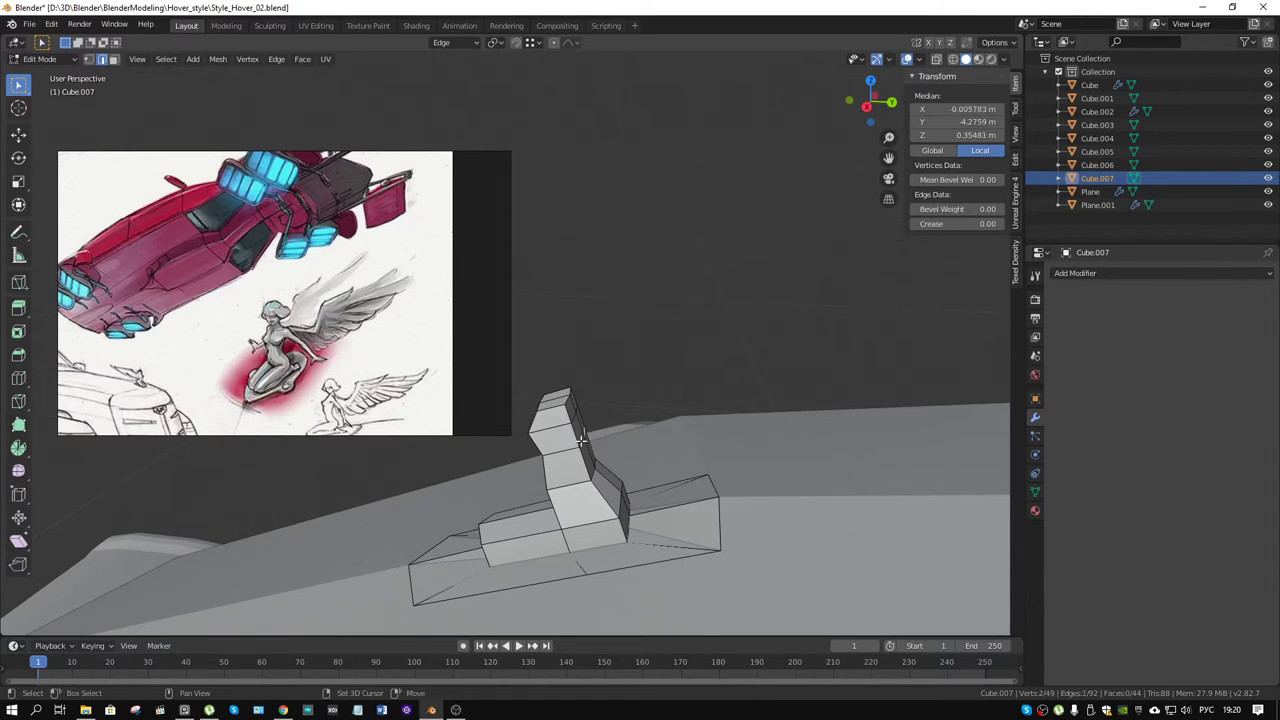
left_click(585, 437, "shift")
key("g")
key("y")
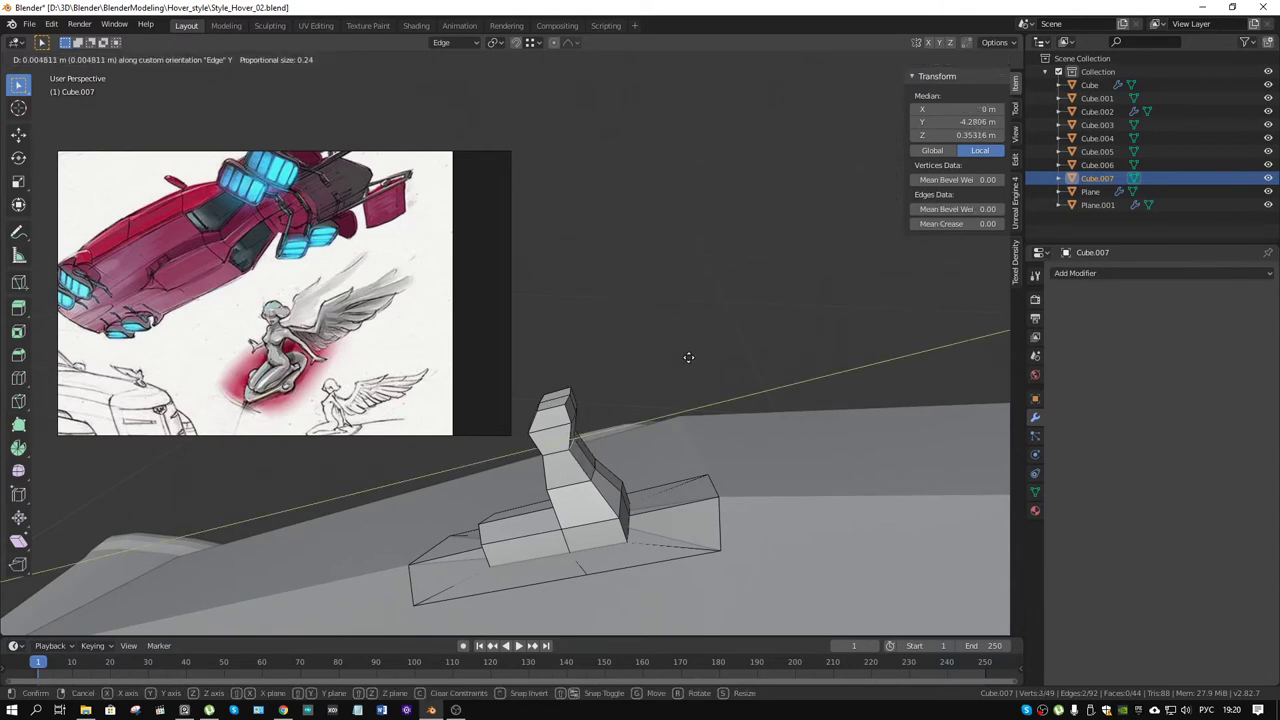
left_click(686, 357)
Step: Add a centred edge loop around the column and clear the selection
mouse_move(686, 357)
middle_mouse_down()
mouse_move(661, 379)
mouse_move(692, 369)
middle_mouse_up()
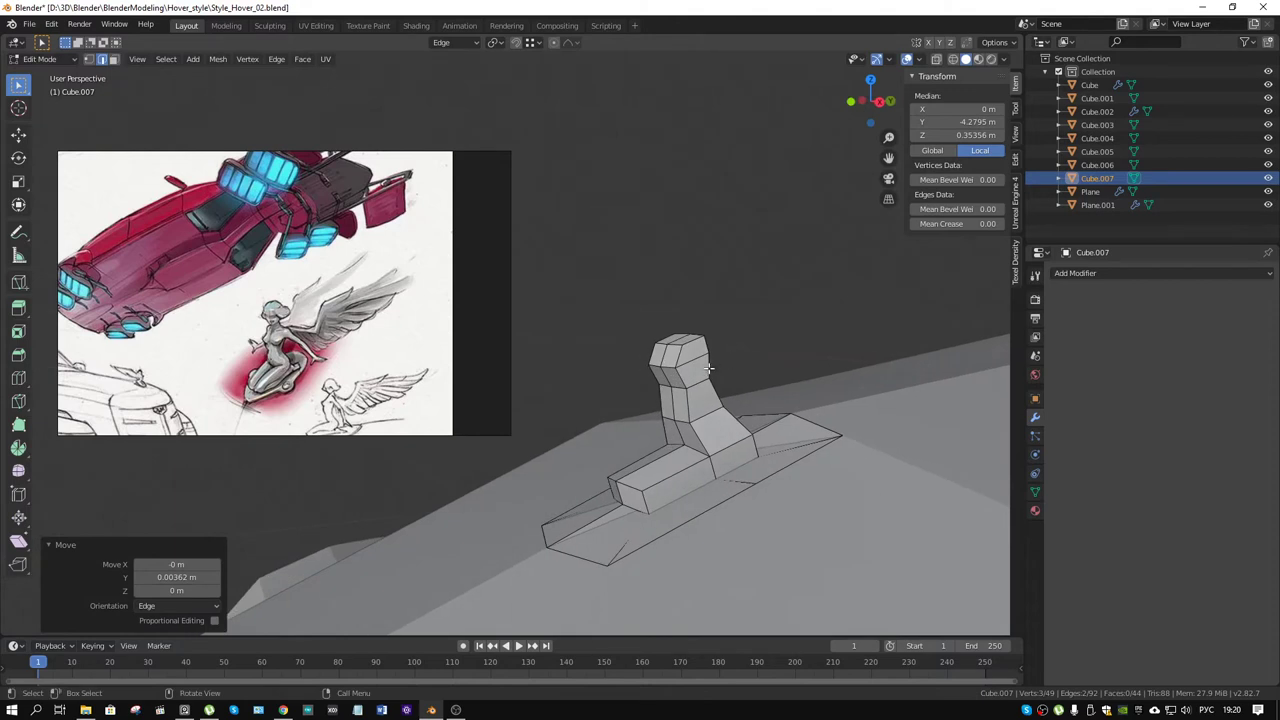
key("ctrl+r")
left_click(693, 348)
right_click(693, 348)
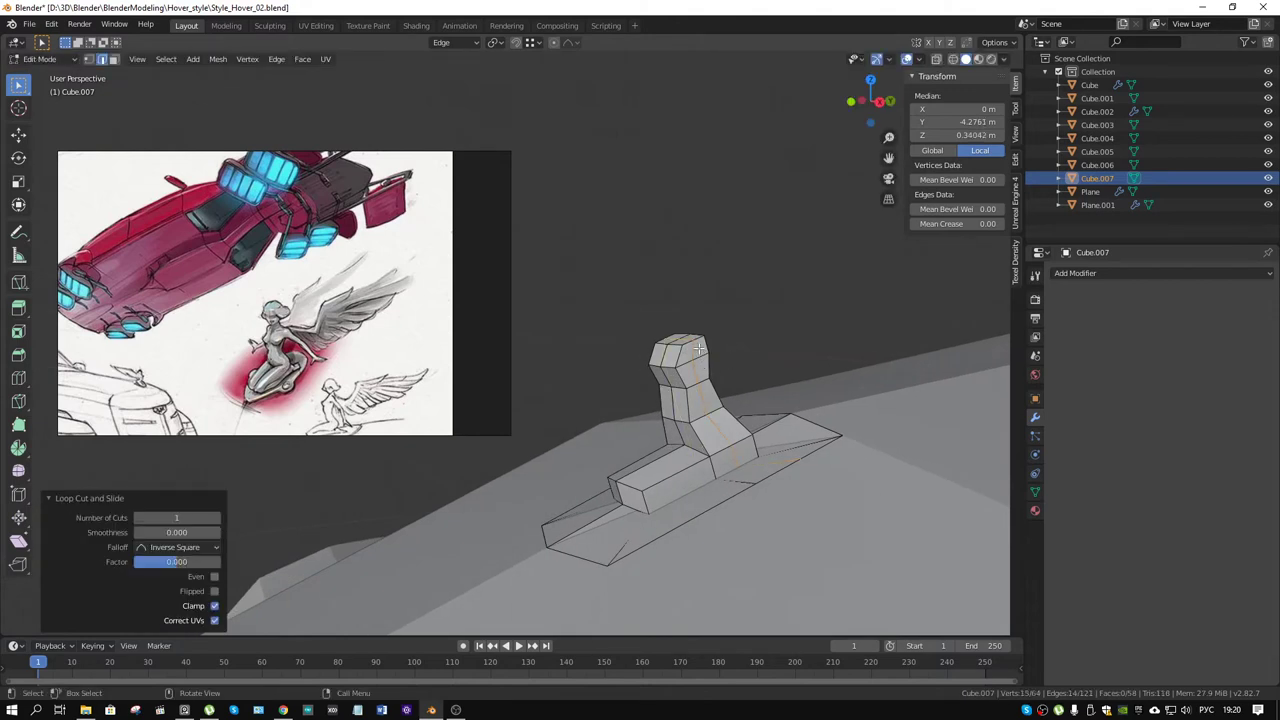
key("alt+a")
Step: Slide the top edges of the column's upper block along Y
scroll(719, 352, "up", 2)
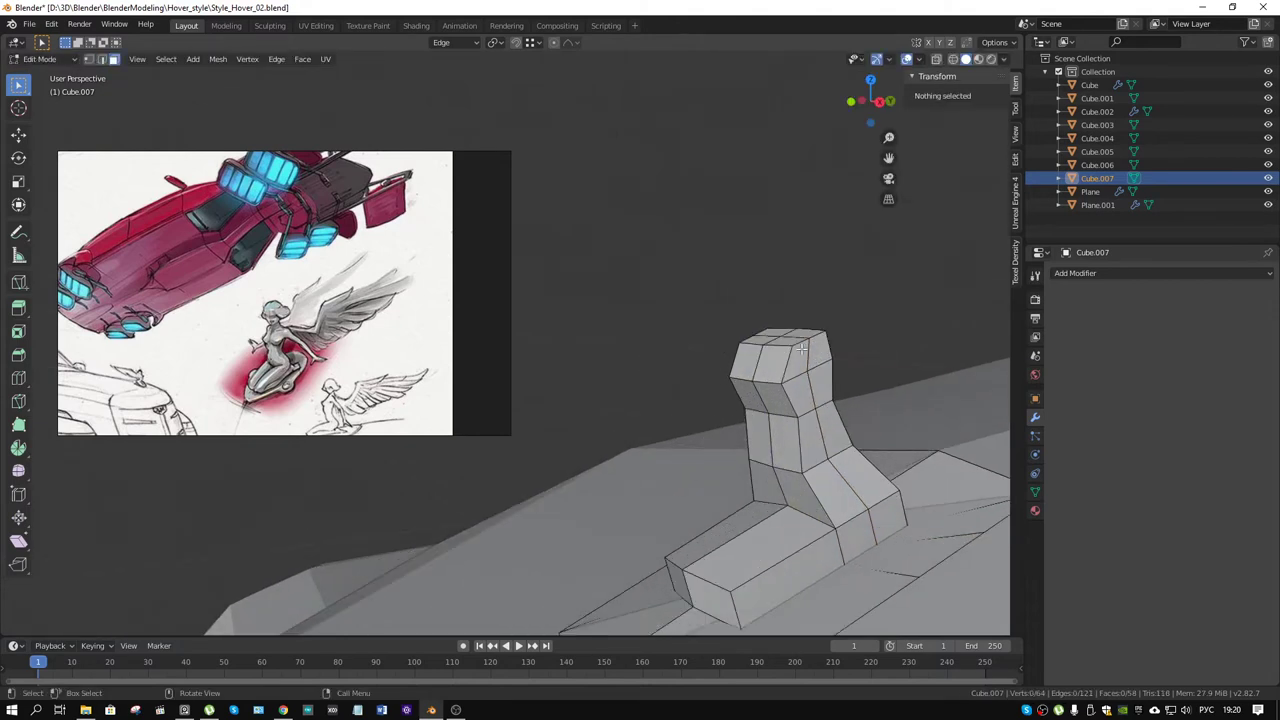
left_click(802, 346)
key("2")
left_click(797, 326, "shift")
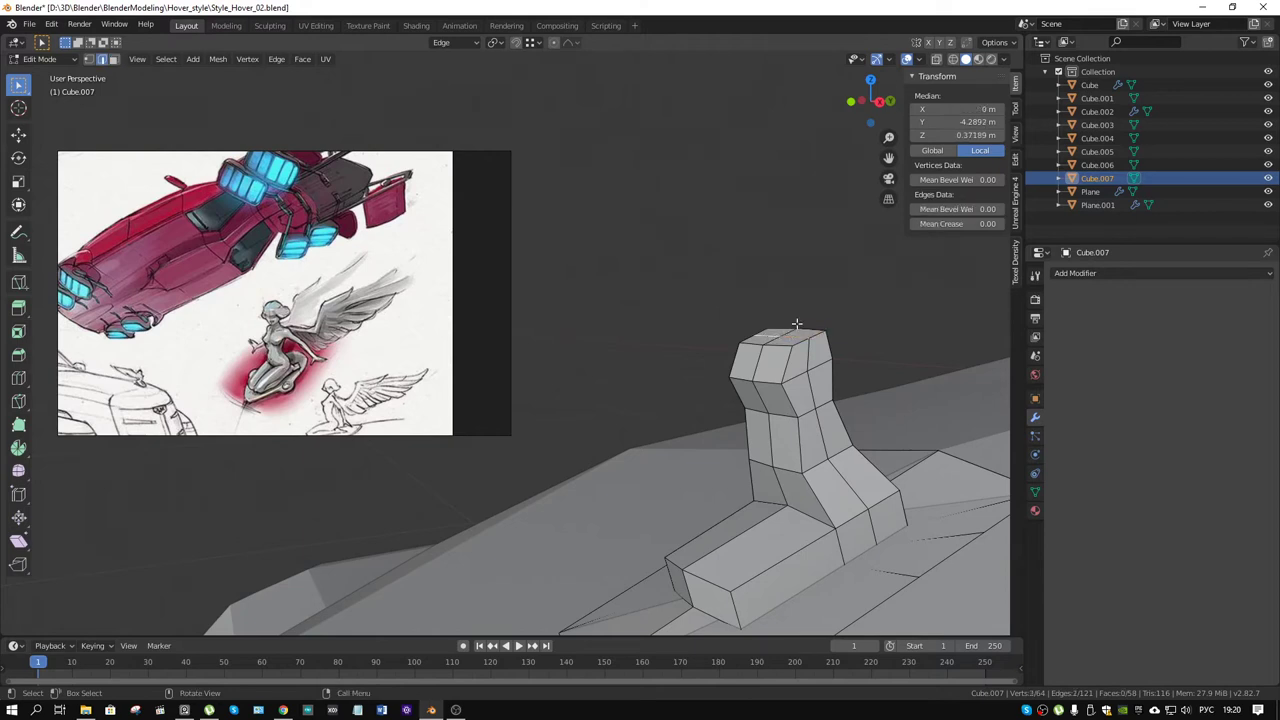
key("g")
key("y")
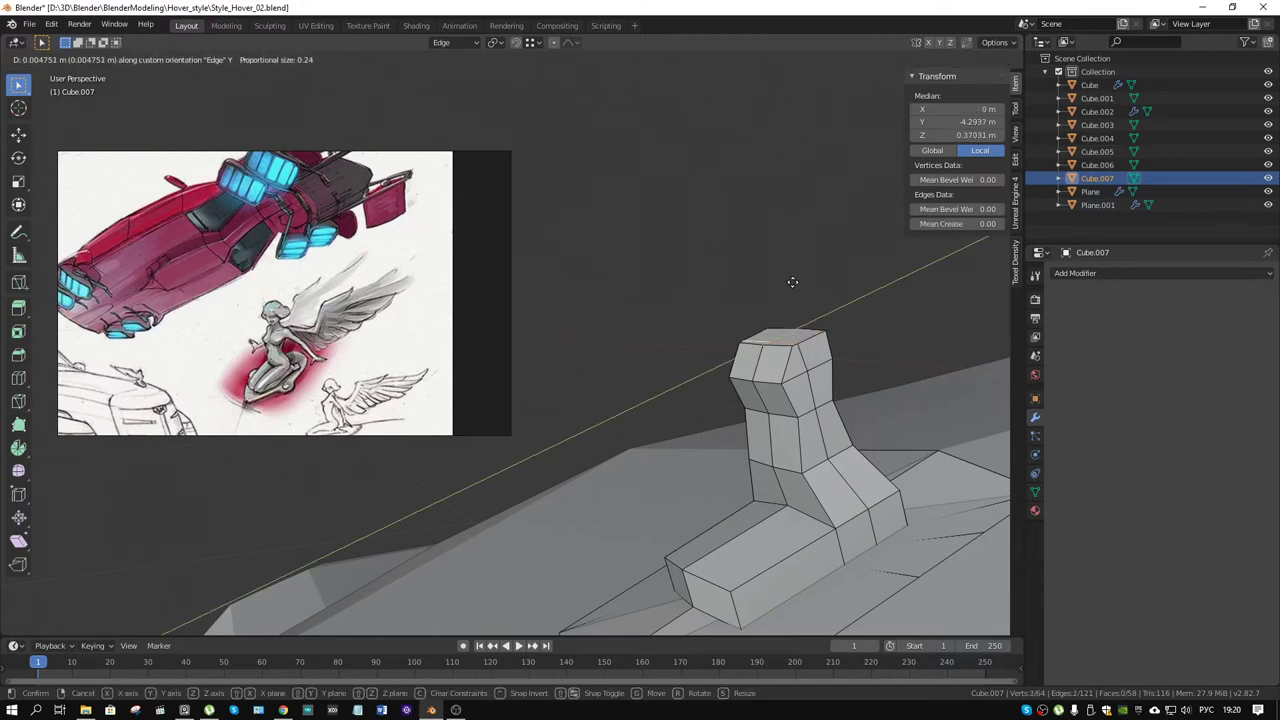
left_click(792, 282)
Step: Slide the selected vertices along the edge direction to refine the bend
key("1")
left_click(810, 370)
middle_click_drag(810, 370, 906, 375)
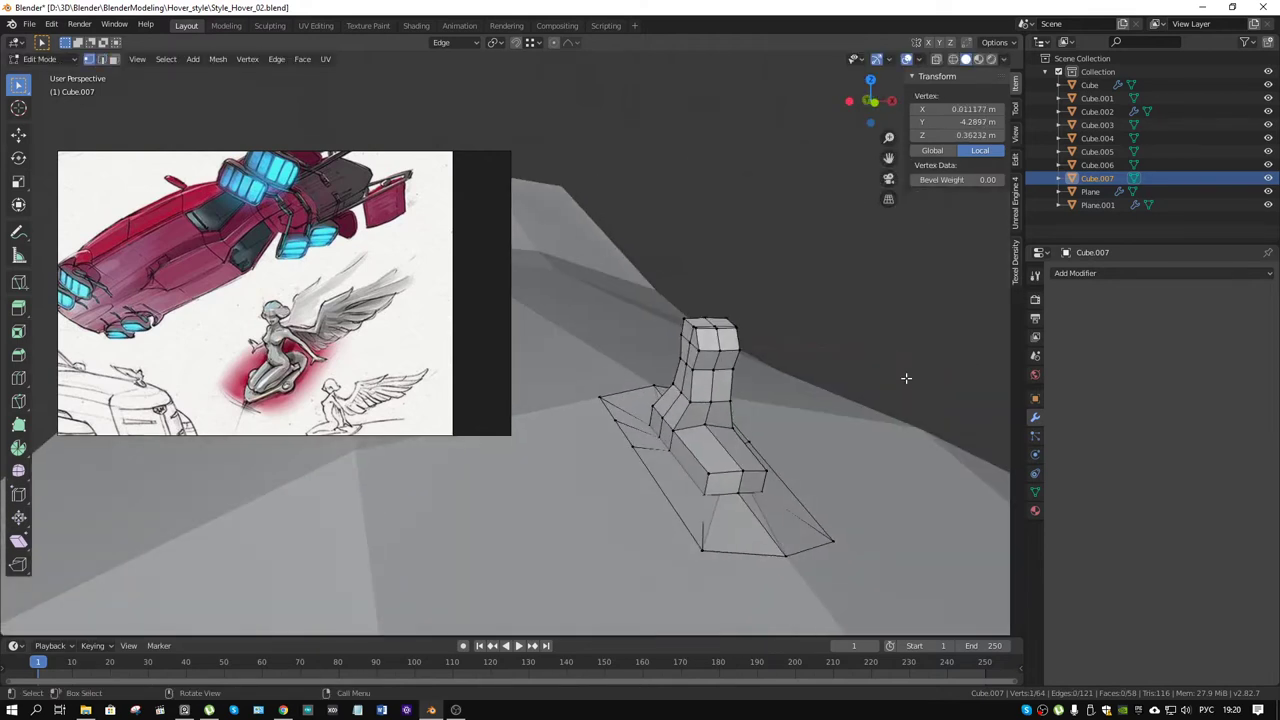
mouse_move(694, 346)
middle_mouse_down()
mouse_move(731, 362)
mouse_move(611, 363)
middle_mouse_up()
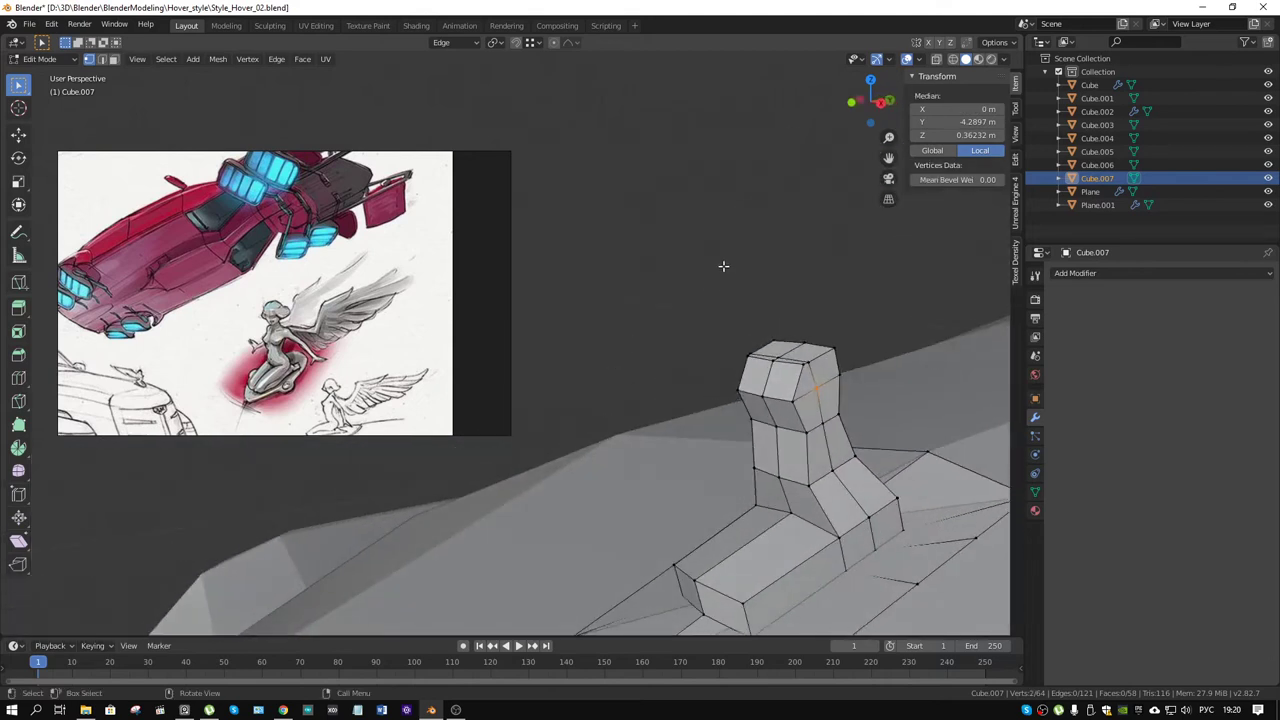
key("g")
key("y")
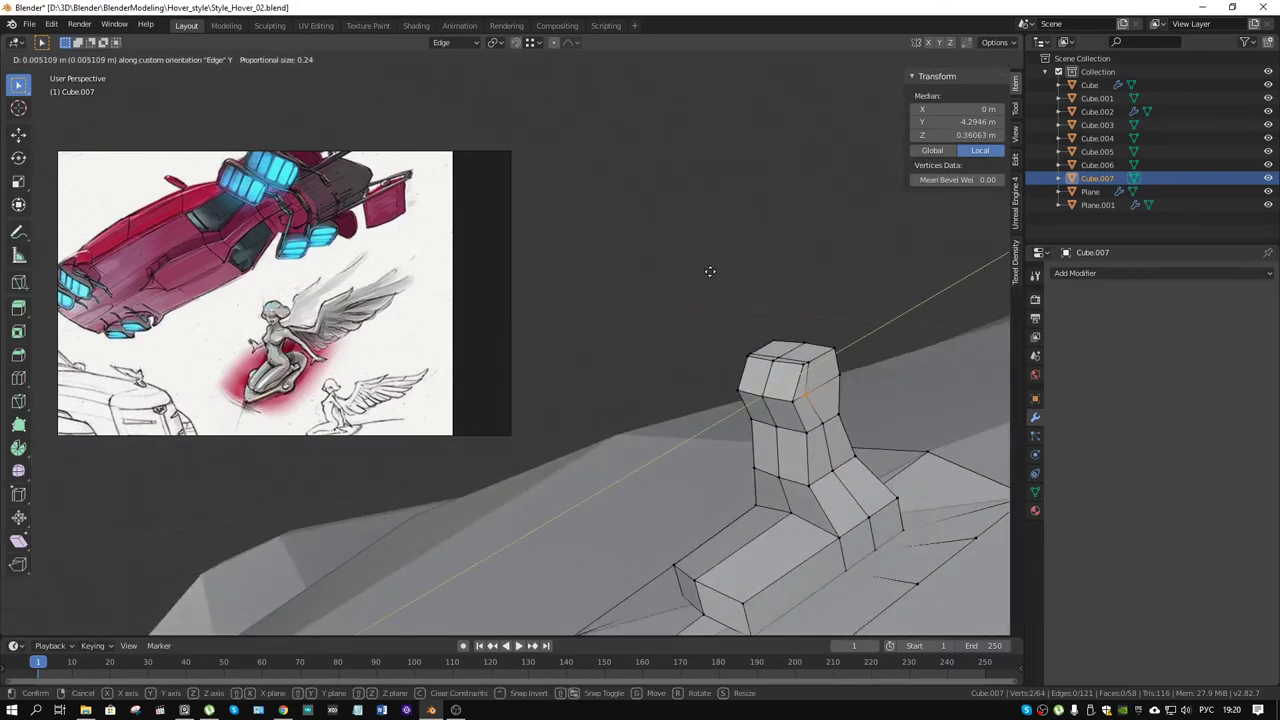
left_click(709, 271)
Step: Clear the selection and select a corner face at the column top
middle_click_drag(718, 294, 764, 345)
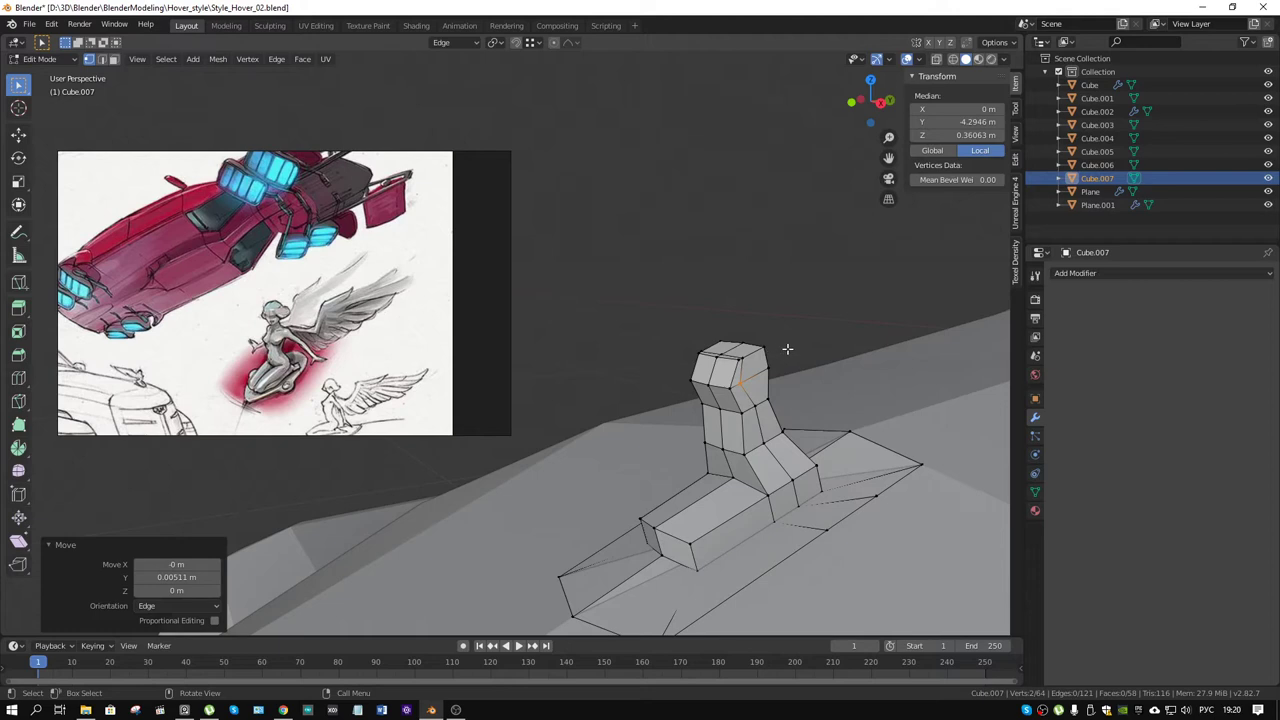
key("alt+a")
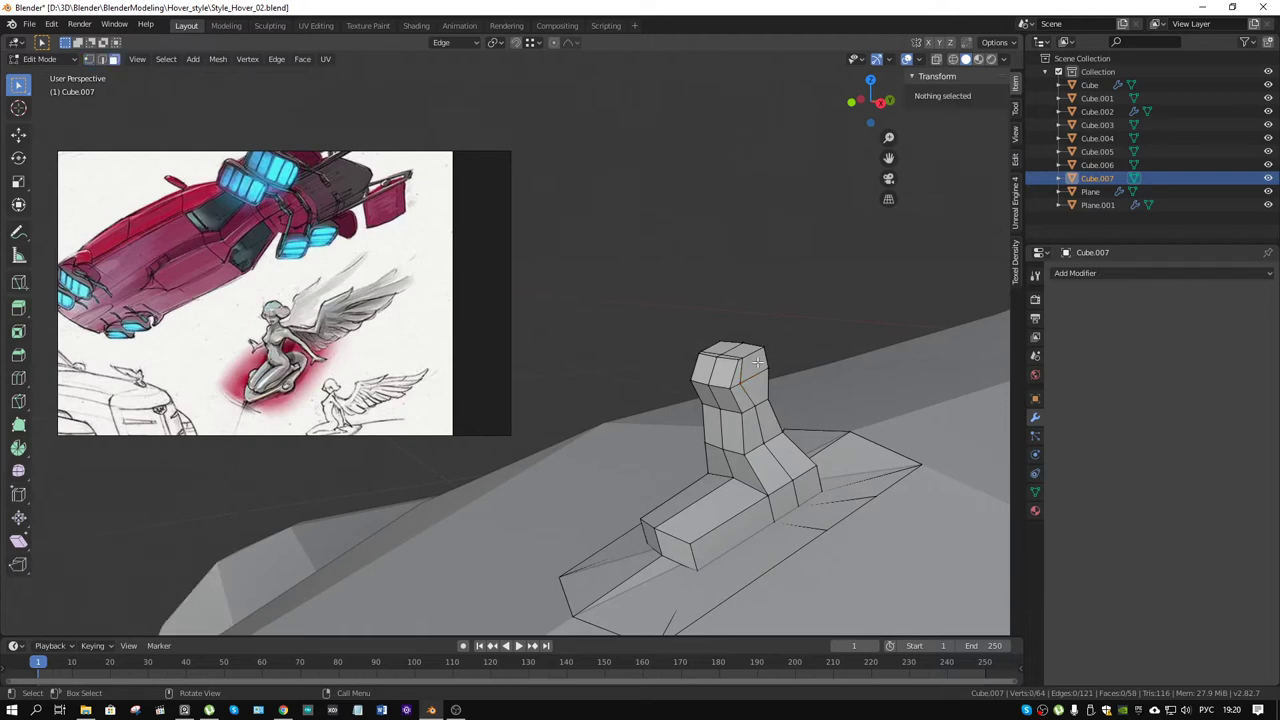
left_click(758, 362)
middle_click_drag(758, 362, 771, 307)
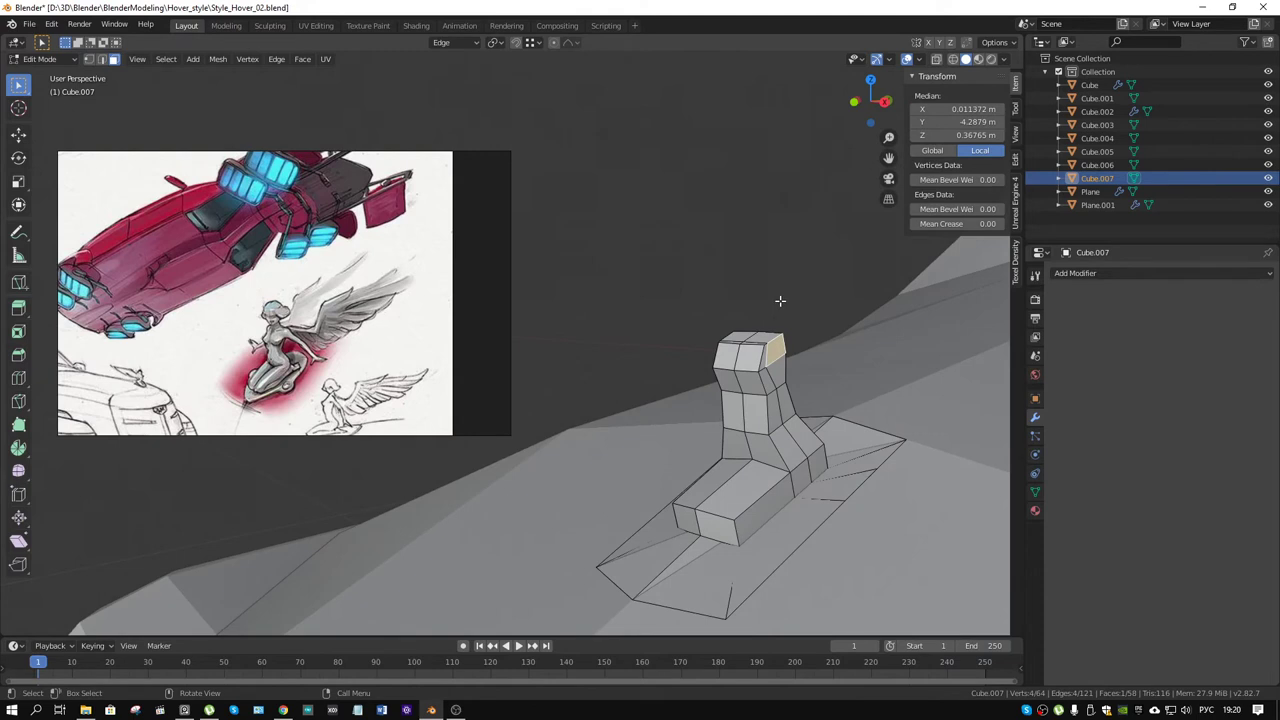
Step: Push the top face along Z, then scale an edge at the column top
key("g")
key("z")
key("z")
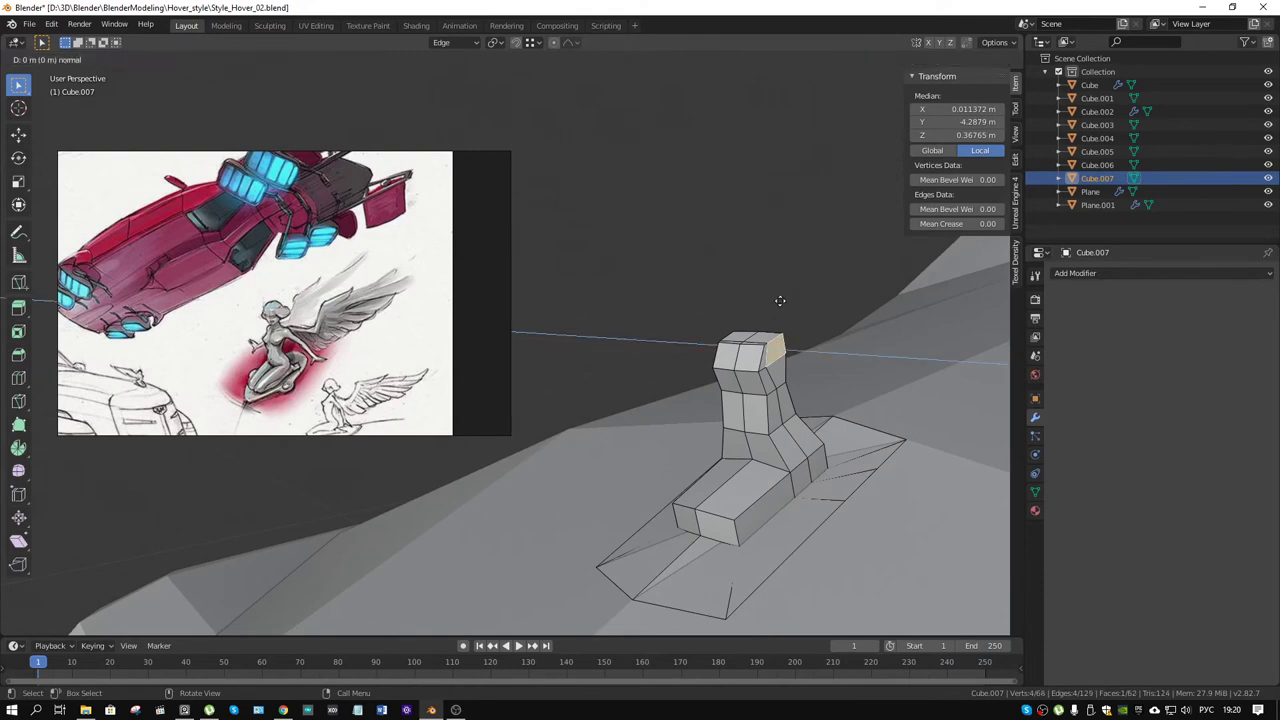
left_click(797, 326)
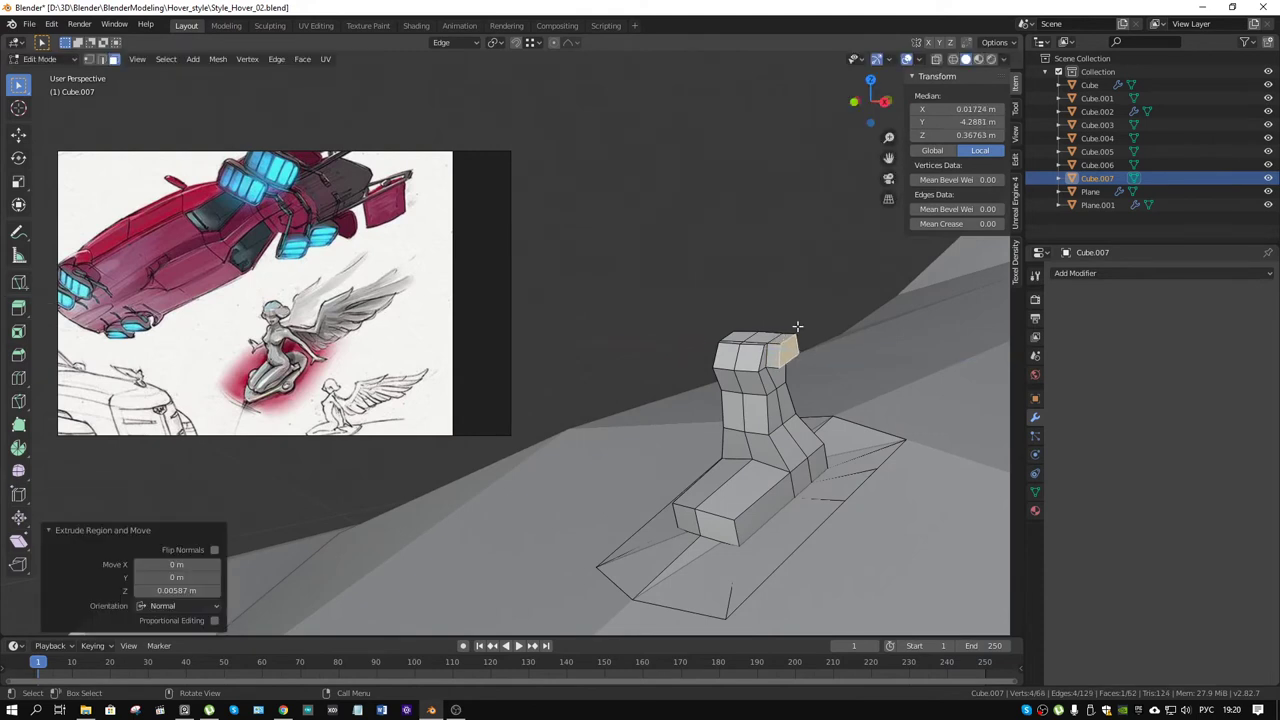
left_click(782, 376)
middle_click_drag(782, 376, 848, 329)
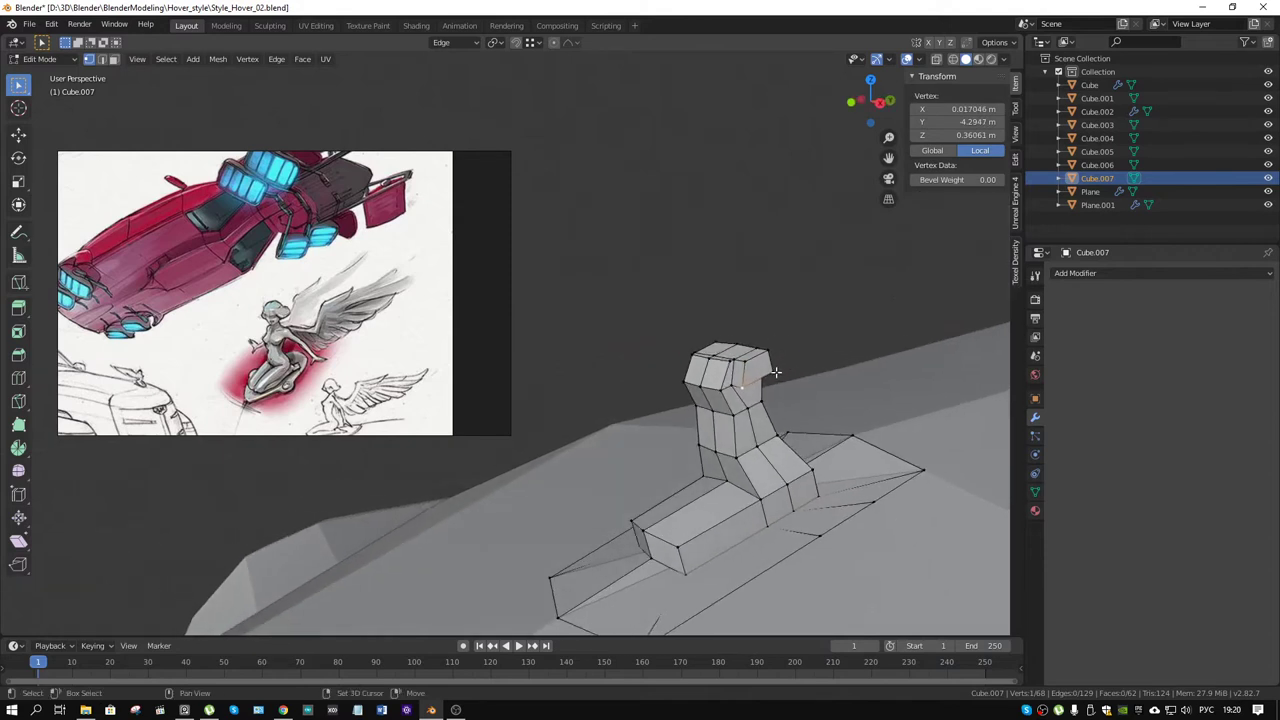
key("s")
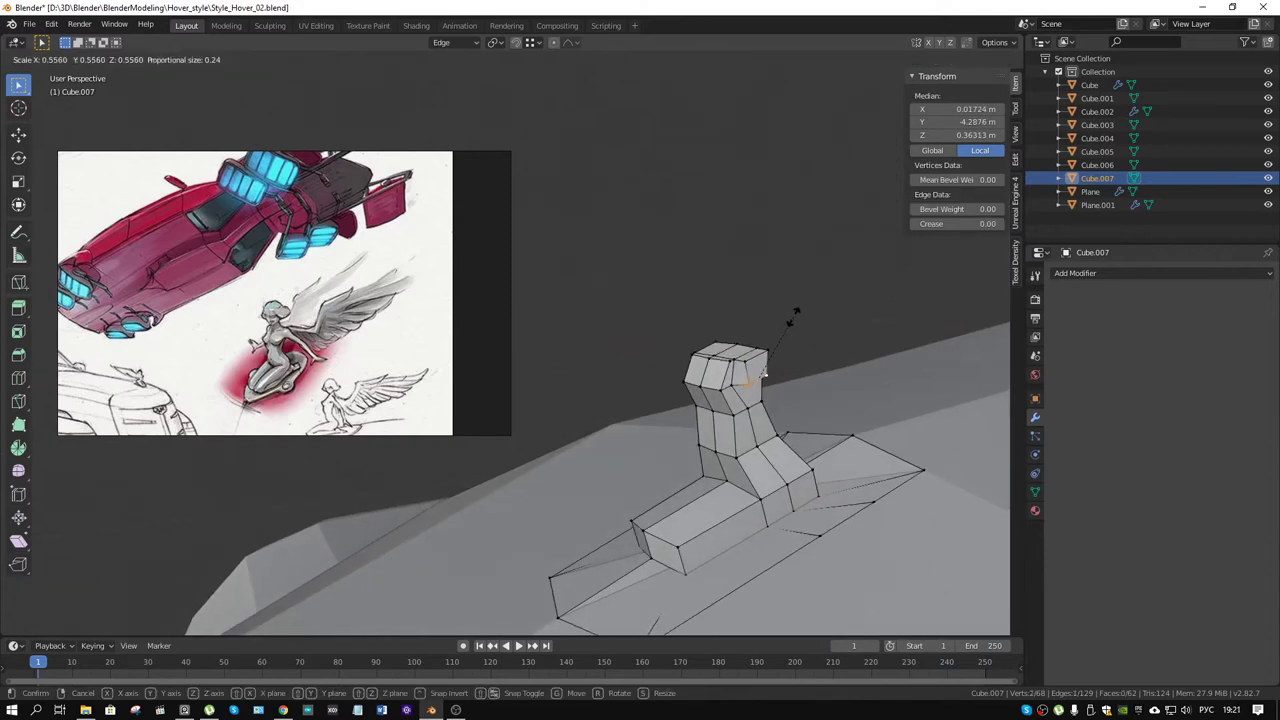
left_click(795, 318)
Step: Return to box select, nudge the selection up along Z and scale it to 0.65
key("c")
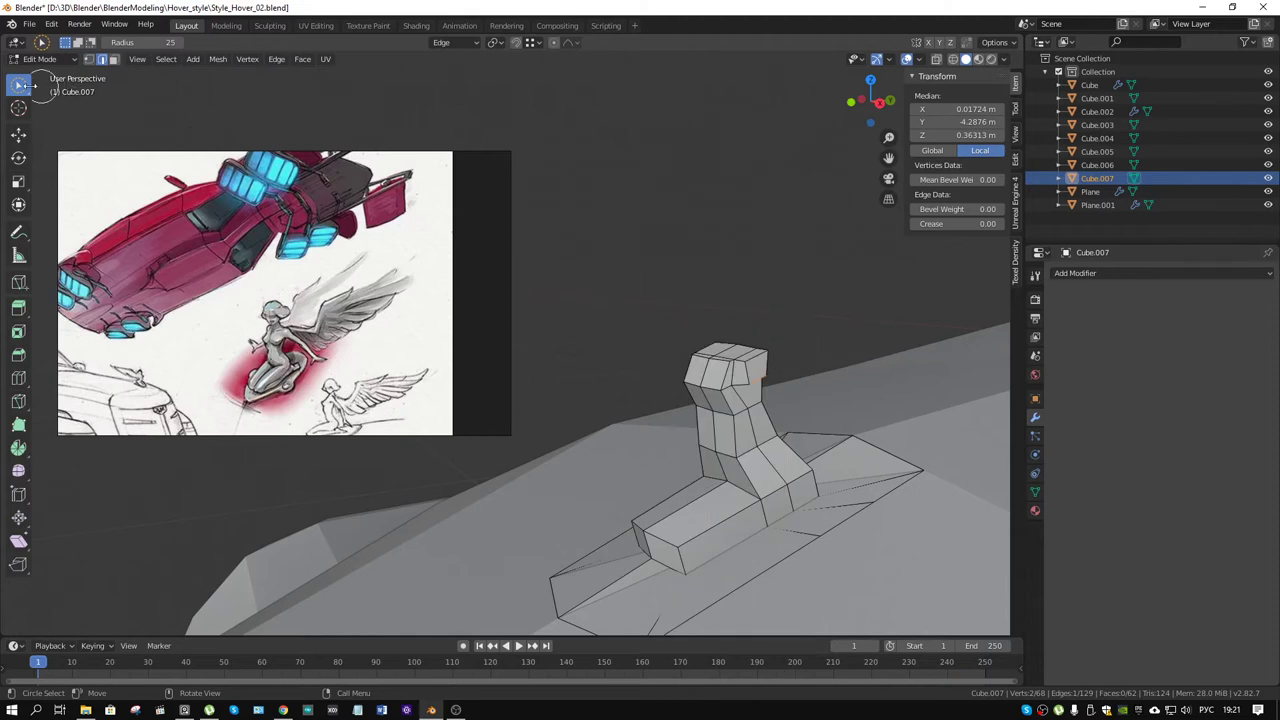
left_click_drag(18, 85, 57, 127)
left_click(57, 127)
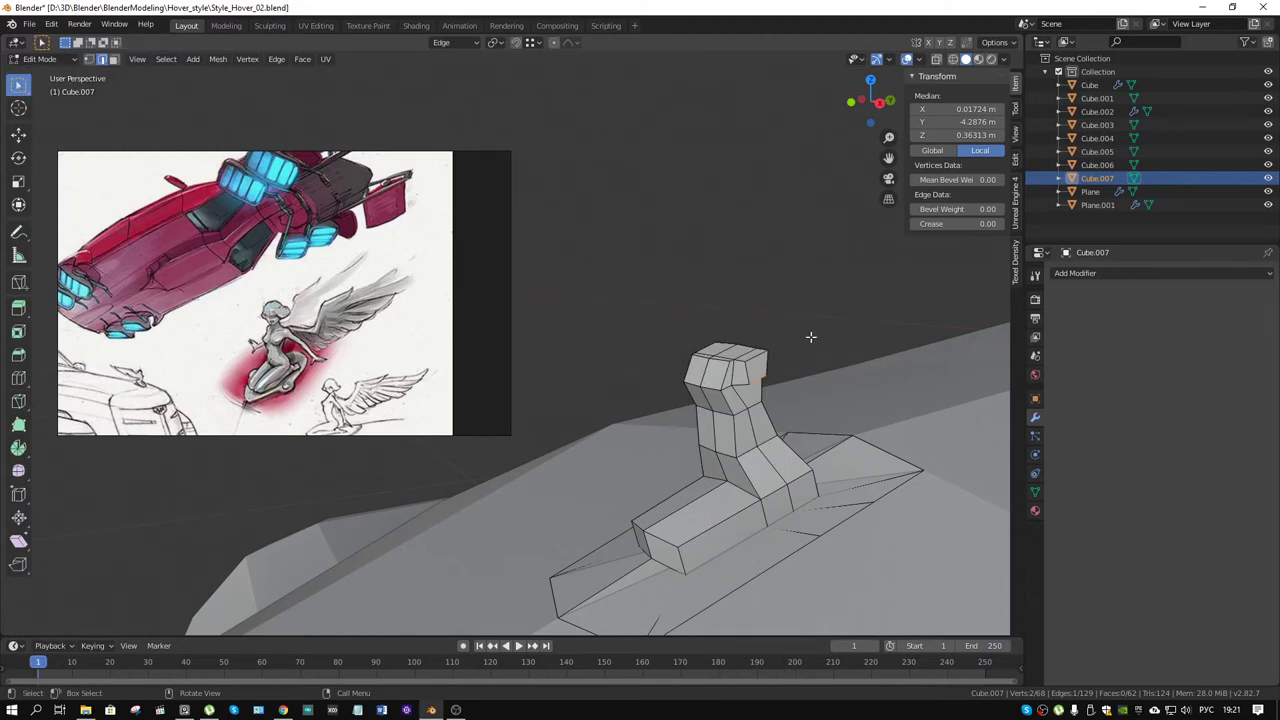
key("g")
key("z")
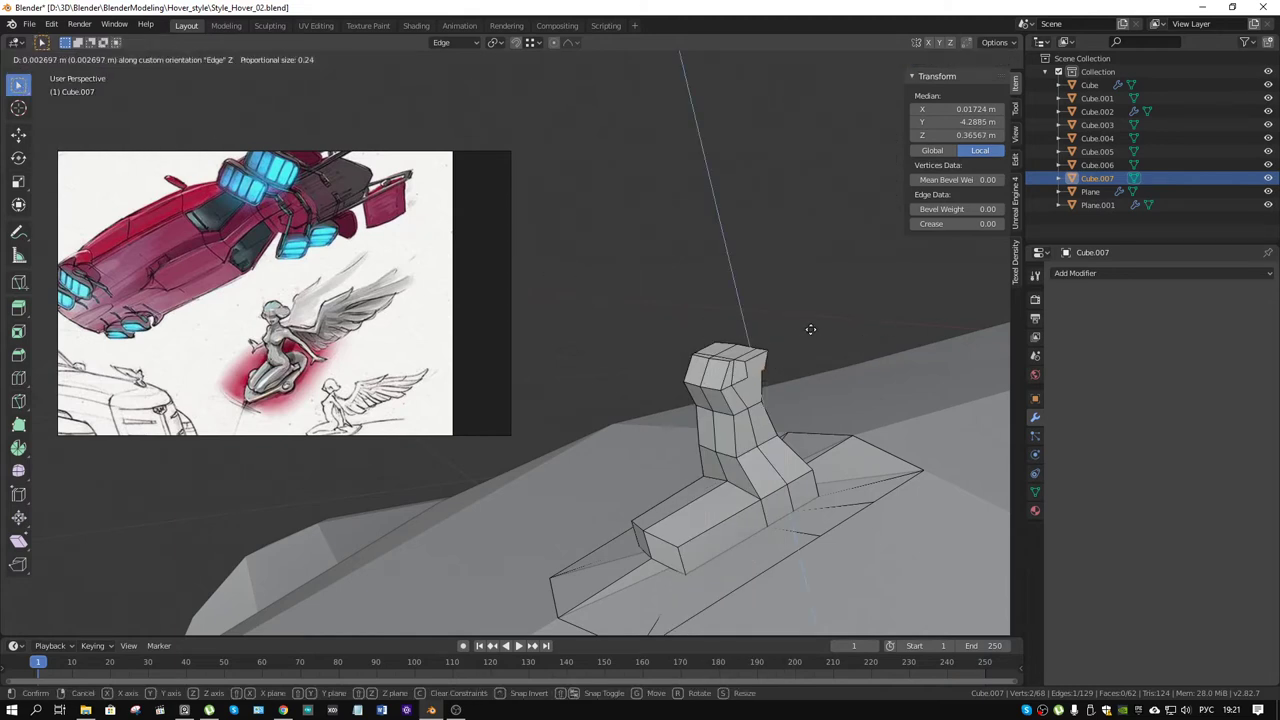
left_click(810, 329)
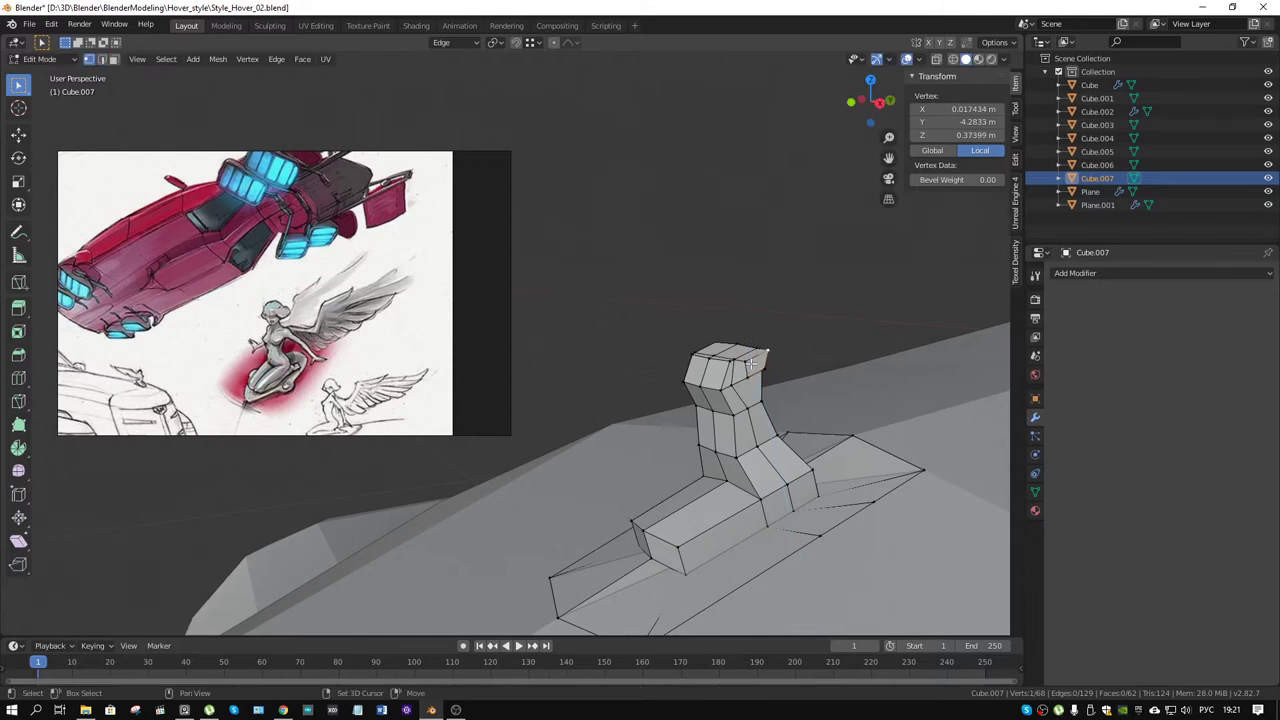
type("s.65")
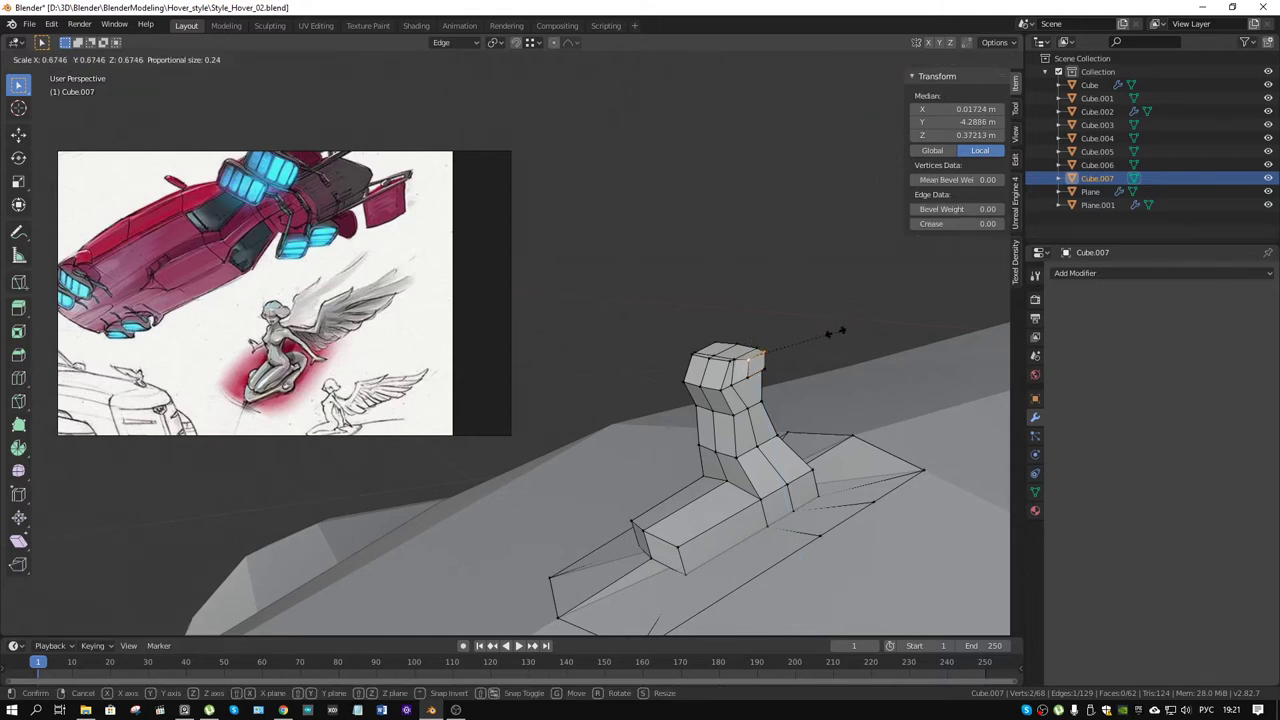
key("Return")
Step: Extrude the top edge loop in place, move it out right and rotate it 47.6°
mouse_move(829, 331)
middle_mouse_down()
mouse_move(836, 322)
mouse_move(820, 343)
mouse_move(849, 337)
mouse_move(840, 366)
mouse_move(778, 374)
middle_mouse_up()
key("alt+a")
left_click(795, 350, "alt")
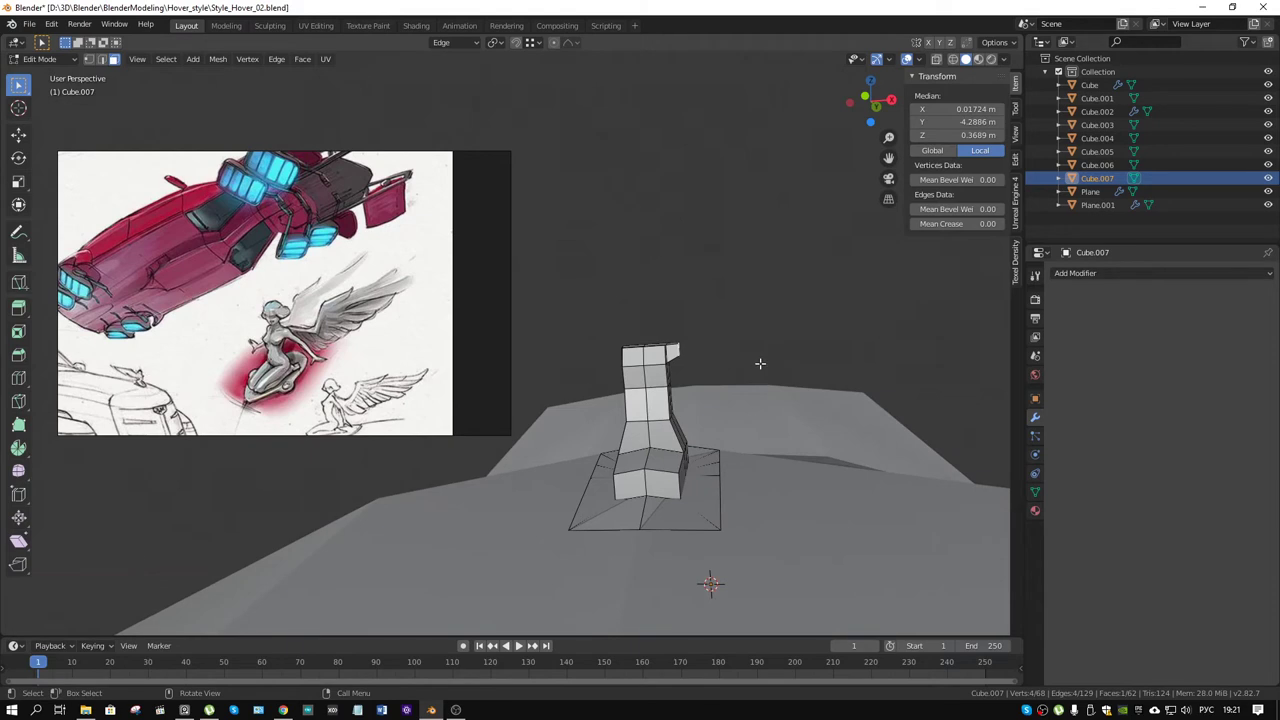
key("e")
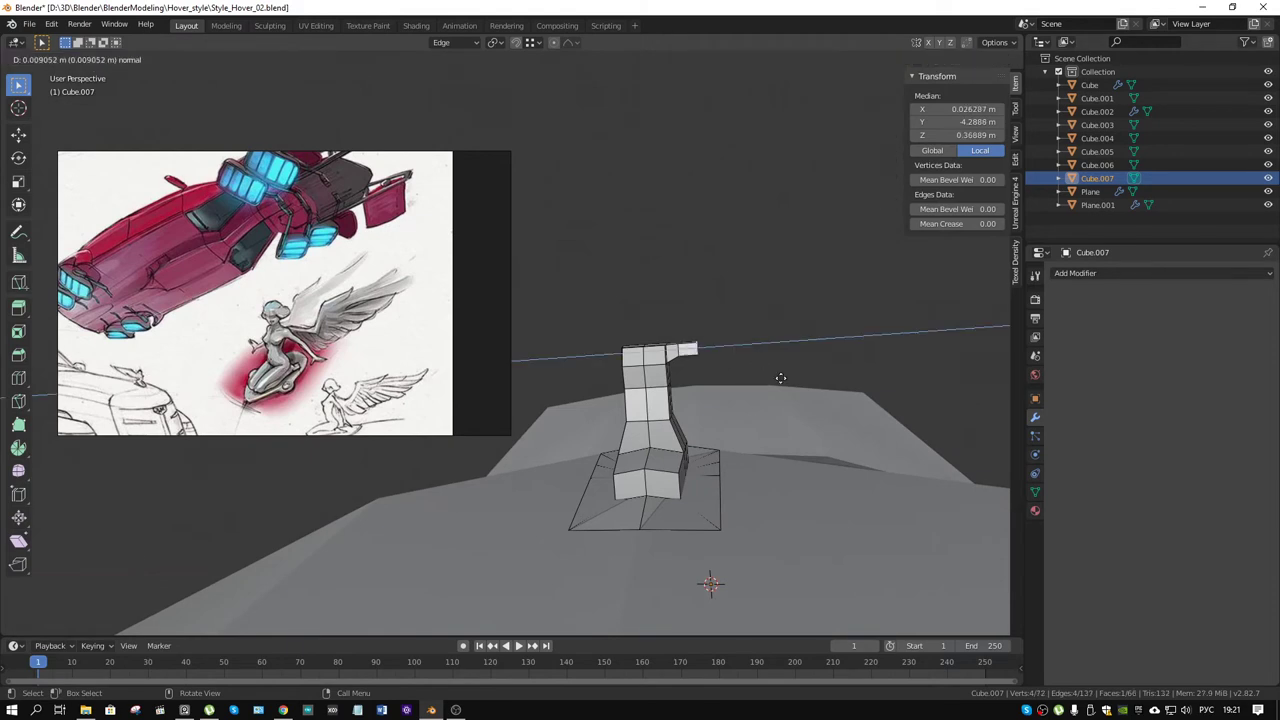
right_click(781, 387)
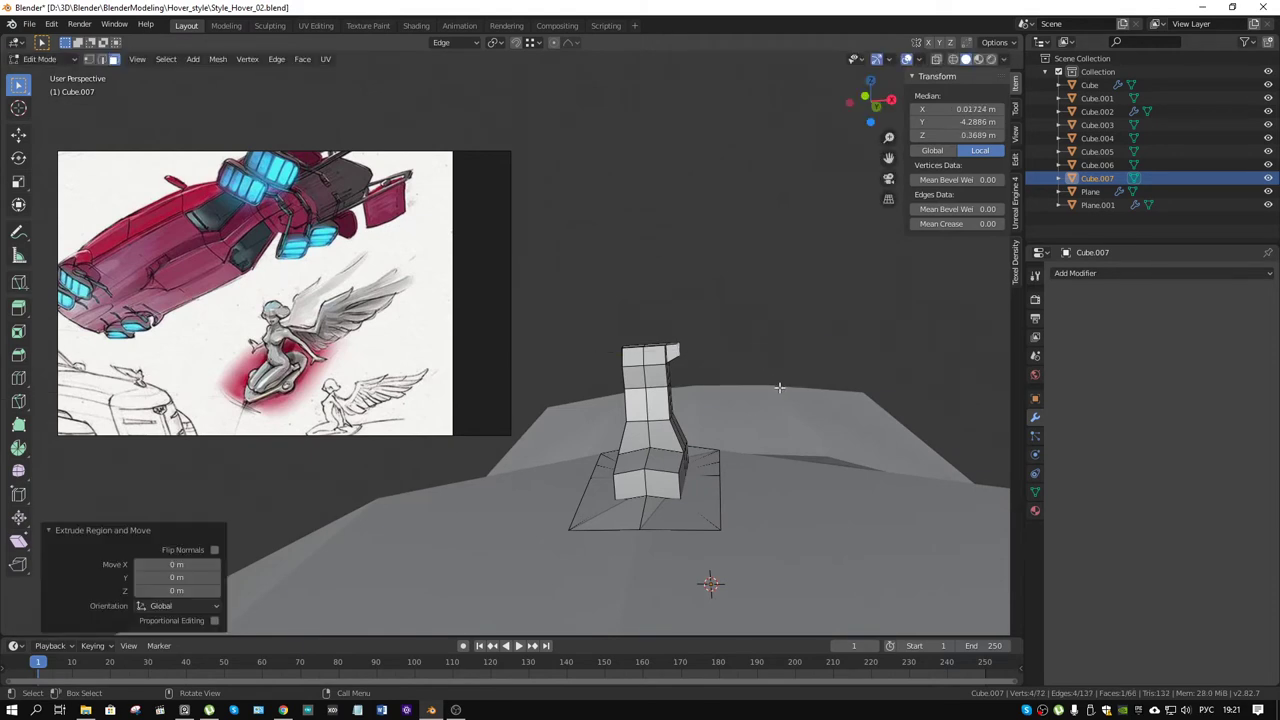
key("g")
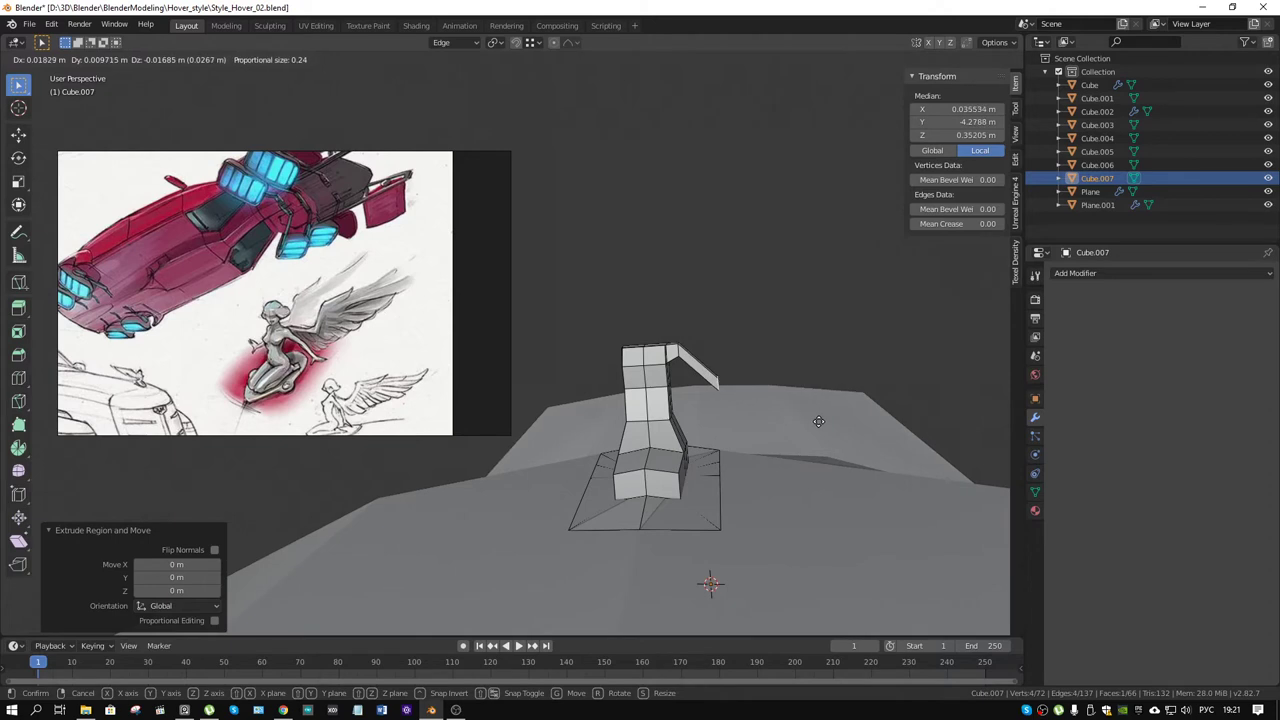
left_click(815, 417)
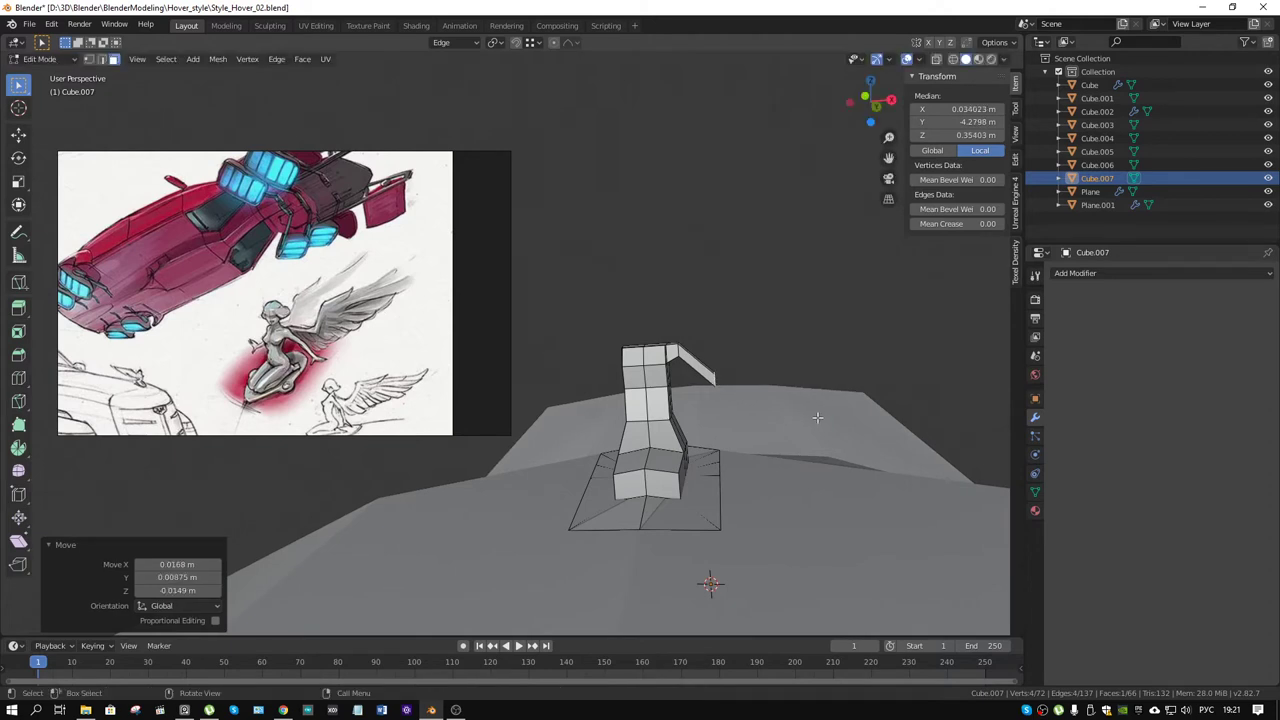
key("r")
left_click(713, 387)
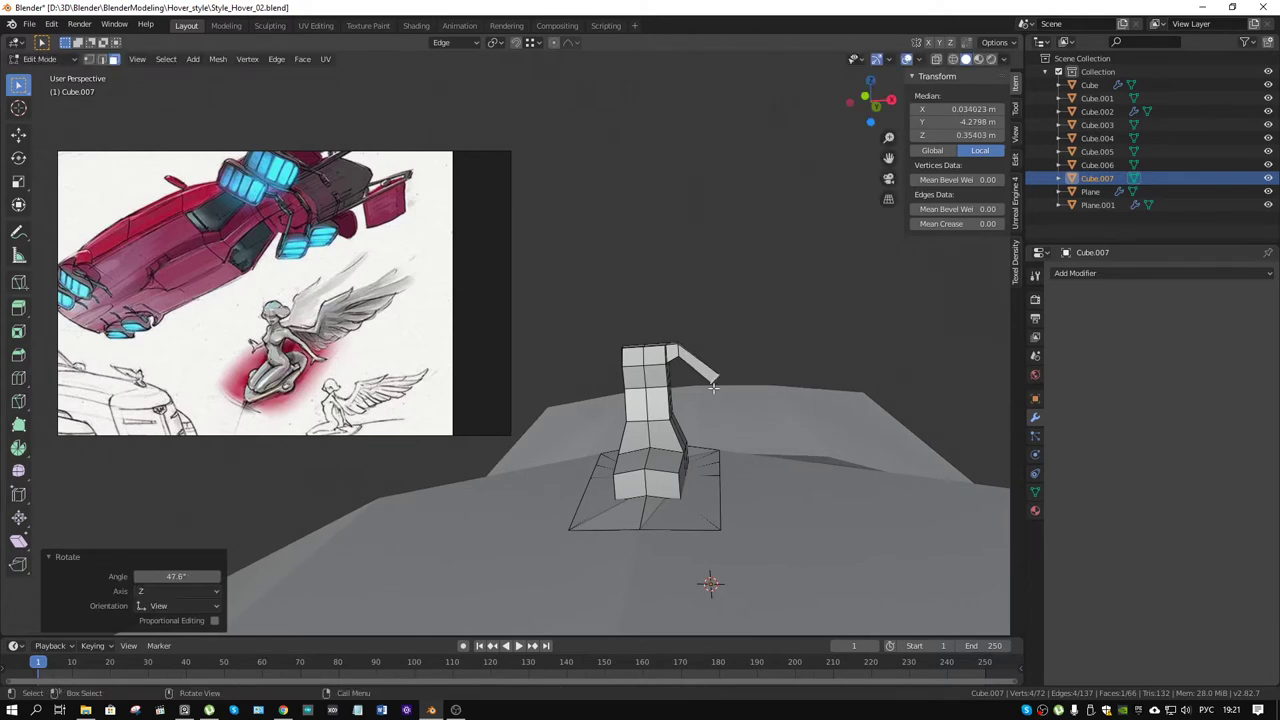
Step: Rotate the arm tip a further 16.4° and nudge its tip edge
key("2")
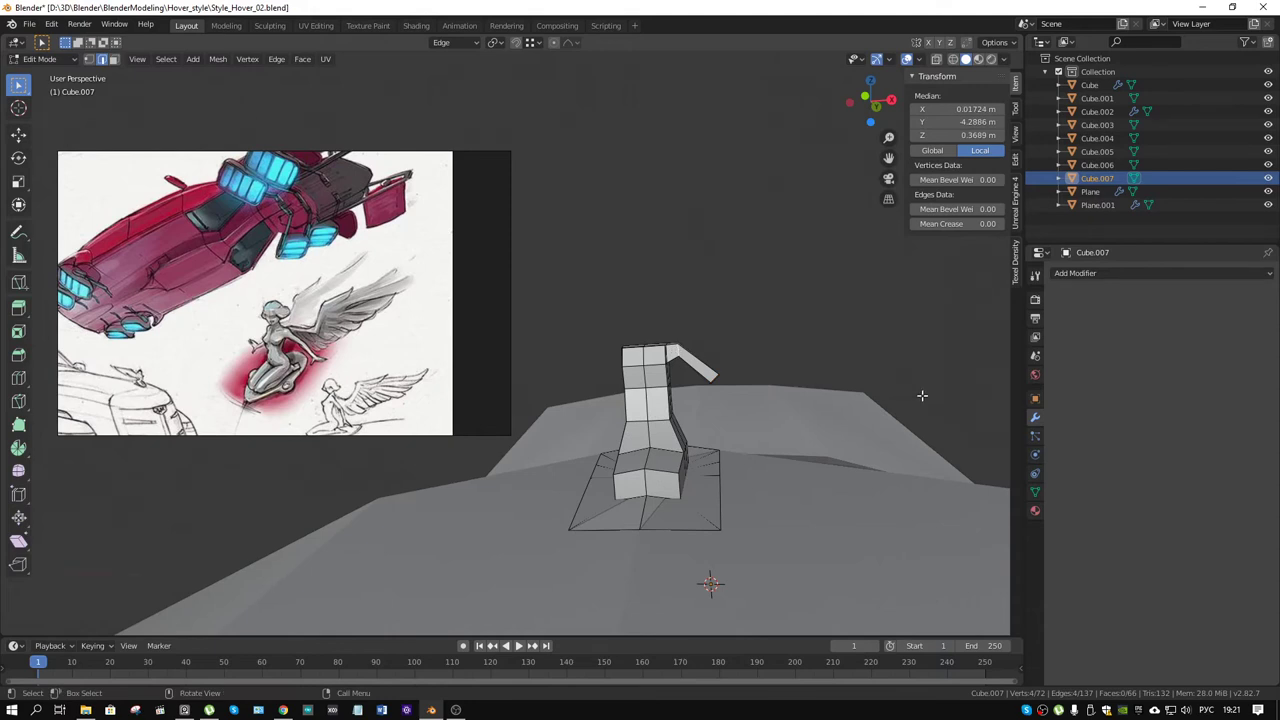
key("r")
left_click(895, 461)
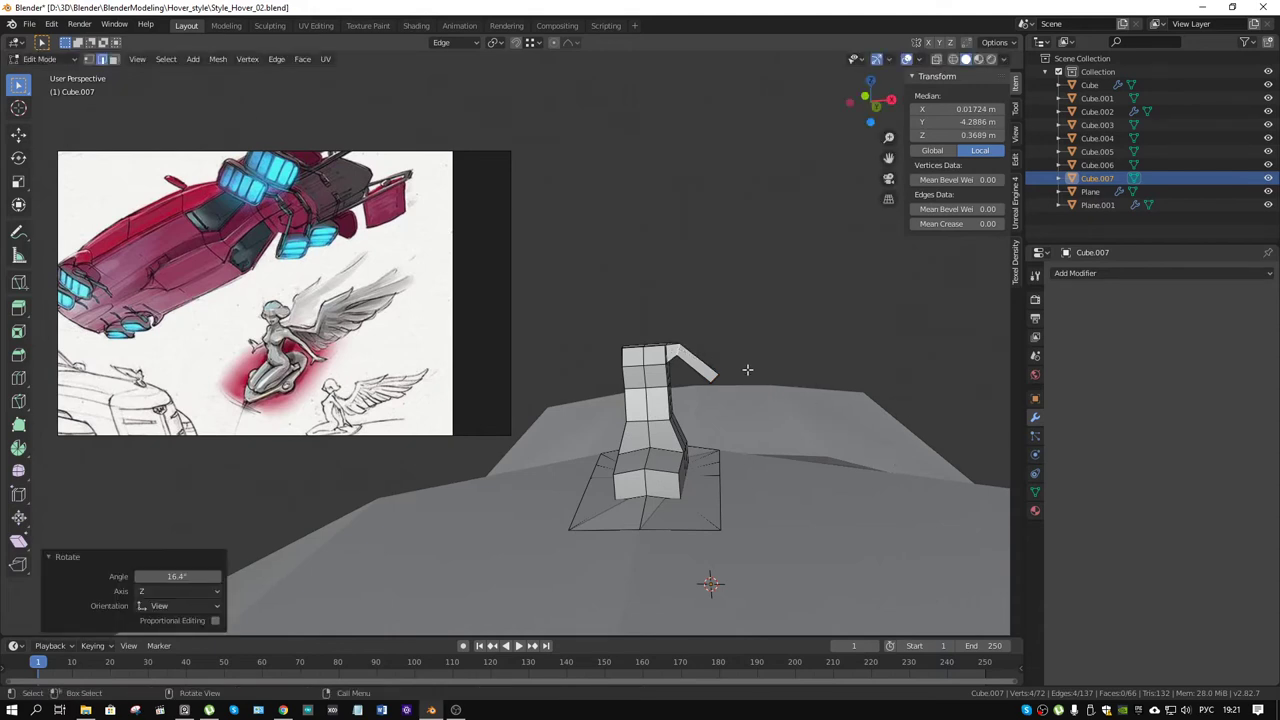
middle_click_drag(747, 370, 600, 423)
left_click(600, 423)
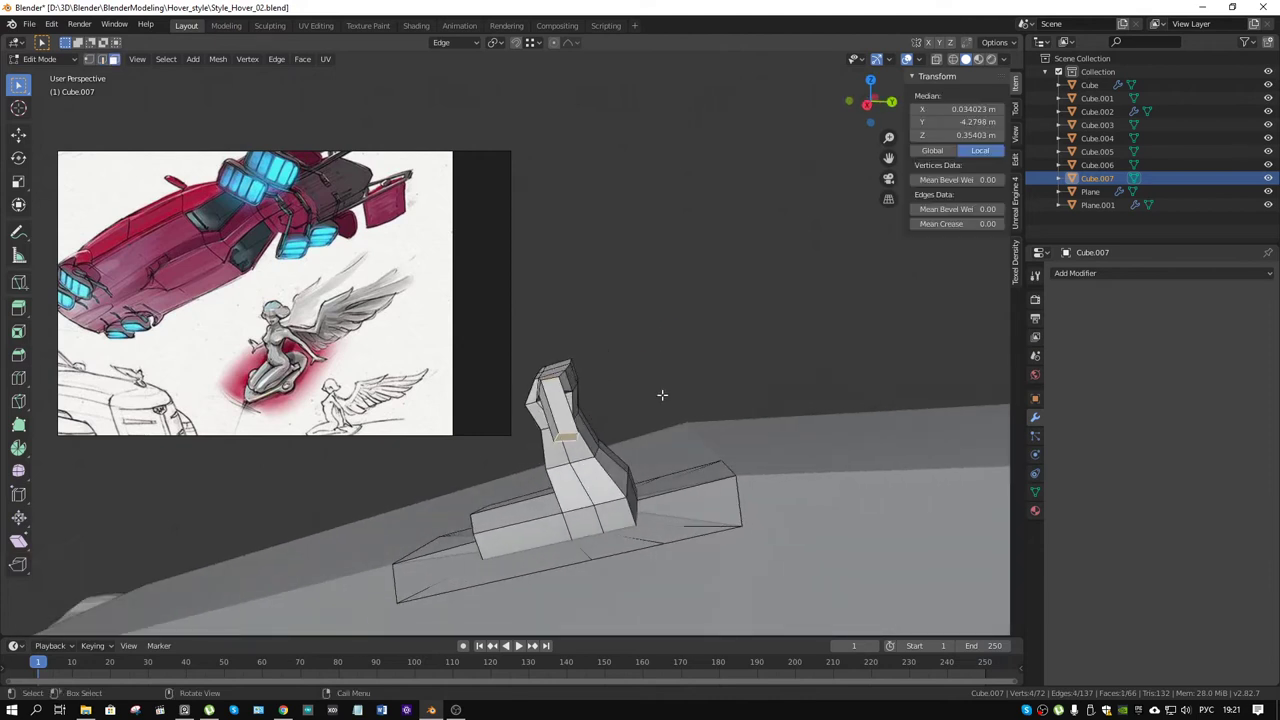
key("g")
left_click(697, 366)
Step: Shrink the tip edge, extrude it downward and scale the new end smaller
mouse_move(697, 366)
middle_mouse_down()
mouse_move(752, 340)
mouse_move(818, 436)
middle_mouse_up()
key("s")
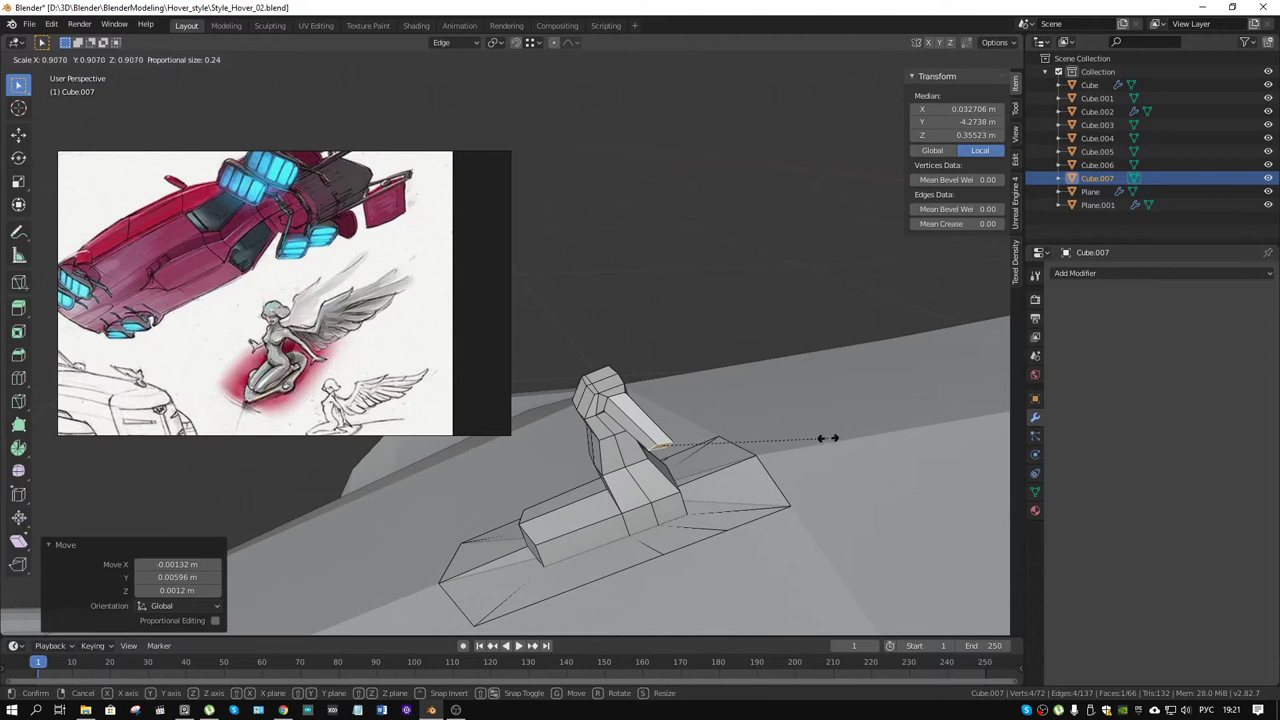
left_click(818, 436)
mouse_move(701, 406)
middle_mouse_down()
mouse_move(735, 447)
mouse_move(757, 370)
middle_mouse_up()
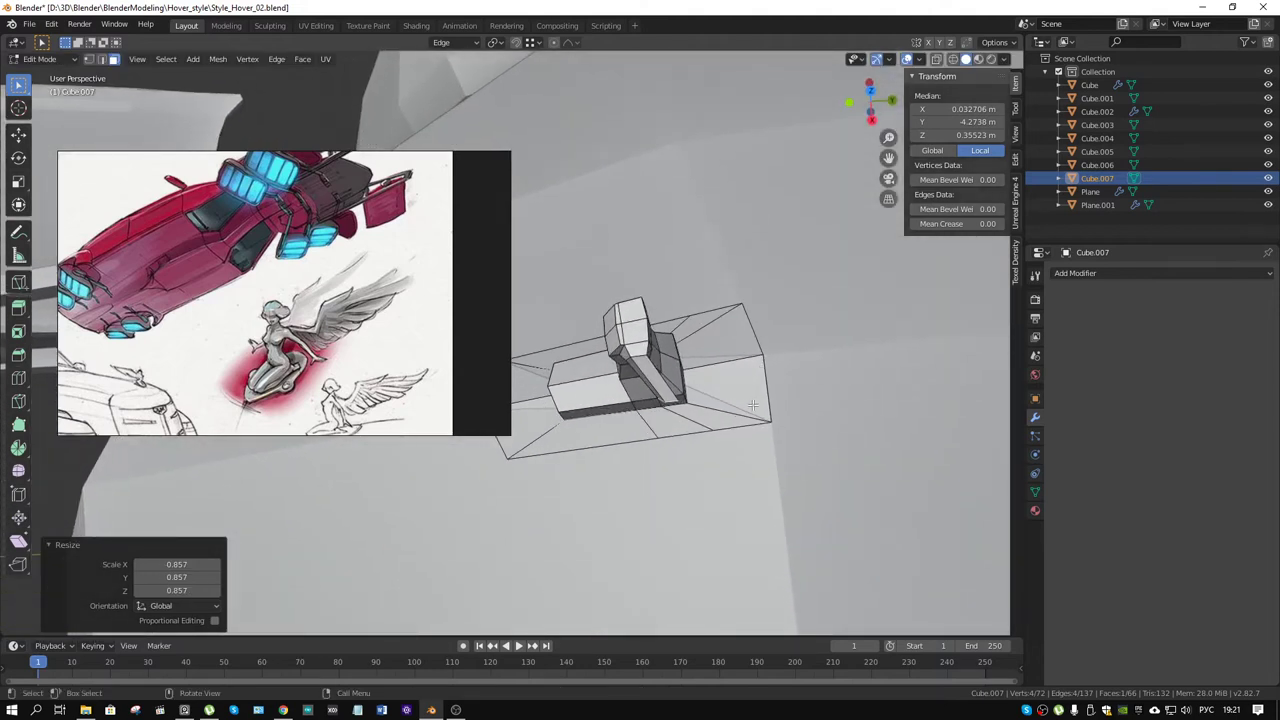
key("e")
left_click(752, 455)
key("s")
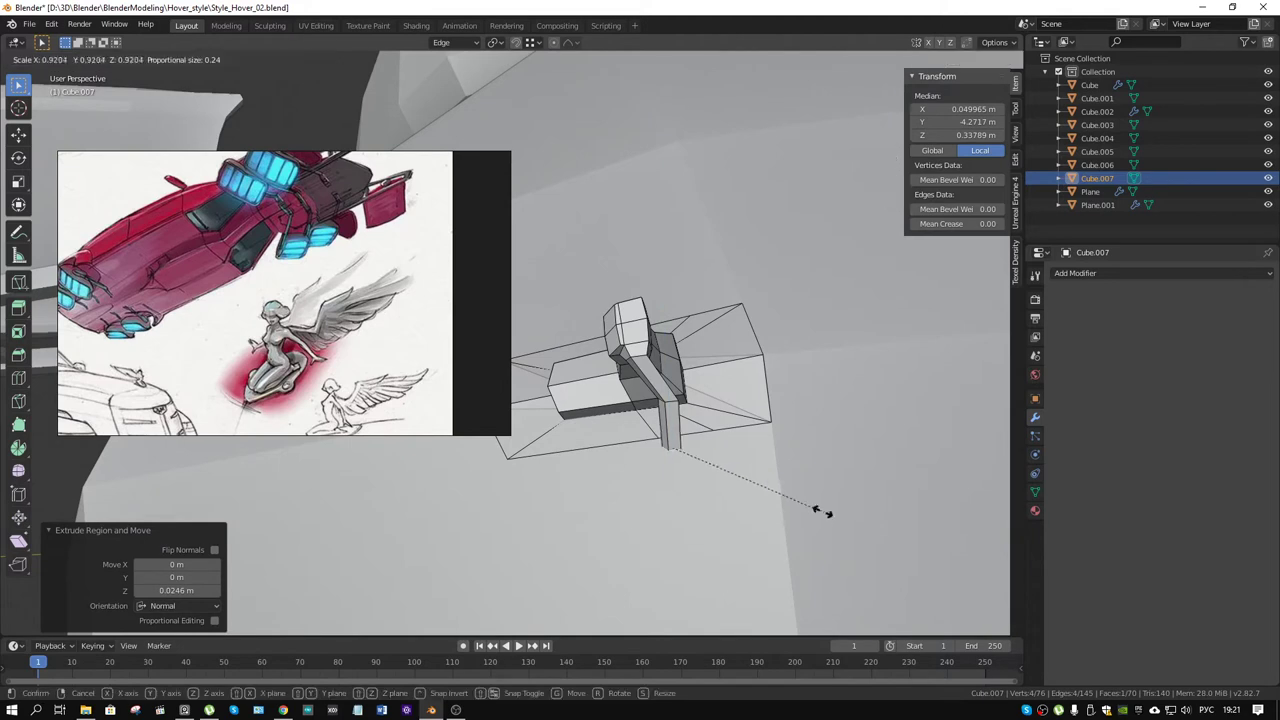
left_click(778, 488)
Step: Extrude the arm's end once more in place and turn on X-ray view
mouse_move(778, 488)
middle_mouse_down()
mouse_move(829, 294)
mouse_move(810, 334)
middle_mouse_up()
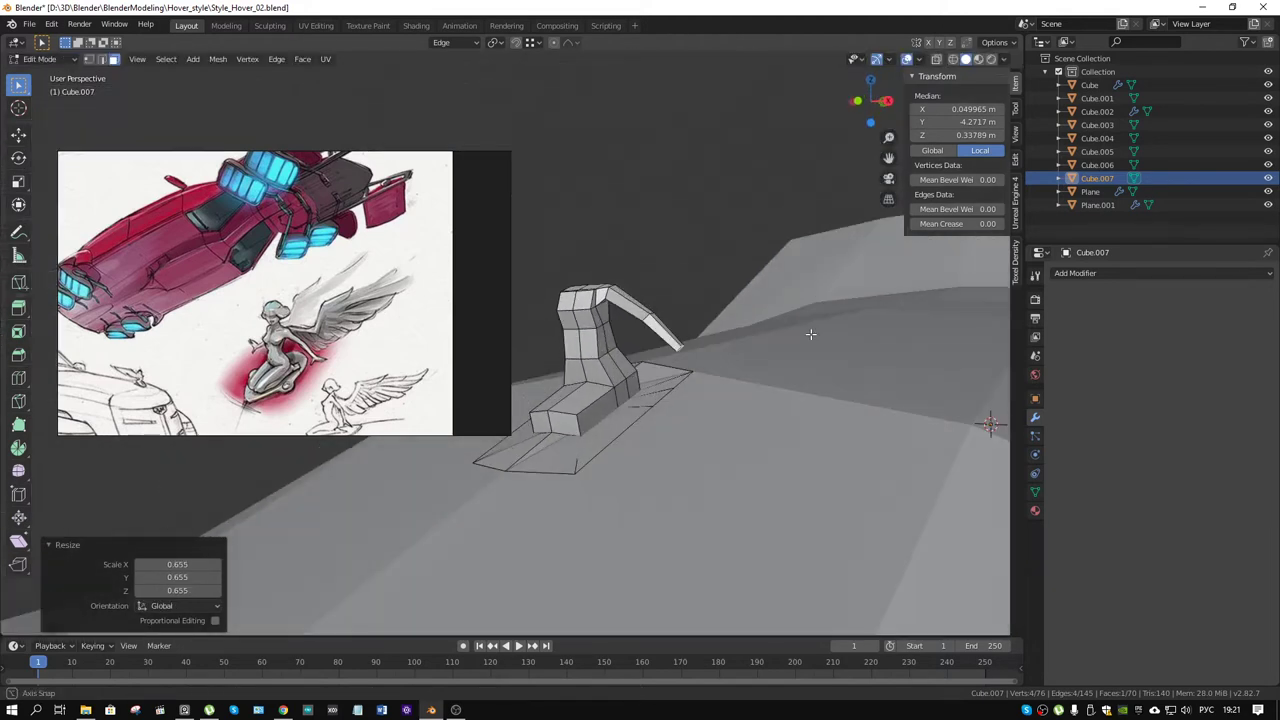
mouse_move(713, 382)
middle_mouse_down()
mouse_move(803, 366)
mouse_move(785, 418)
mouse_move(814, 350)
mouse_move(818, 365)
middle_mouse_up()
key("e")
right_click(785, 418)
key("alt+z")
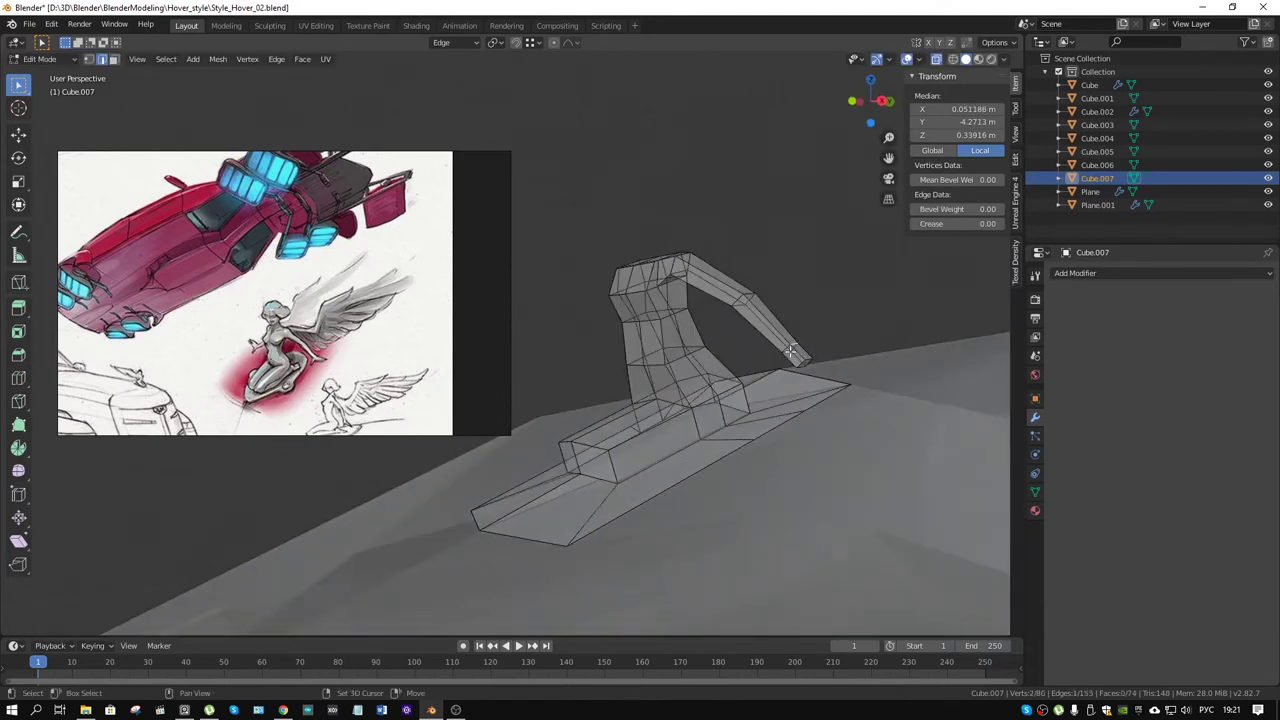
Step: Select the arm edges with X-ray off and apply a slight scale
left_click(790, 352, "shift")
key("alt+z")
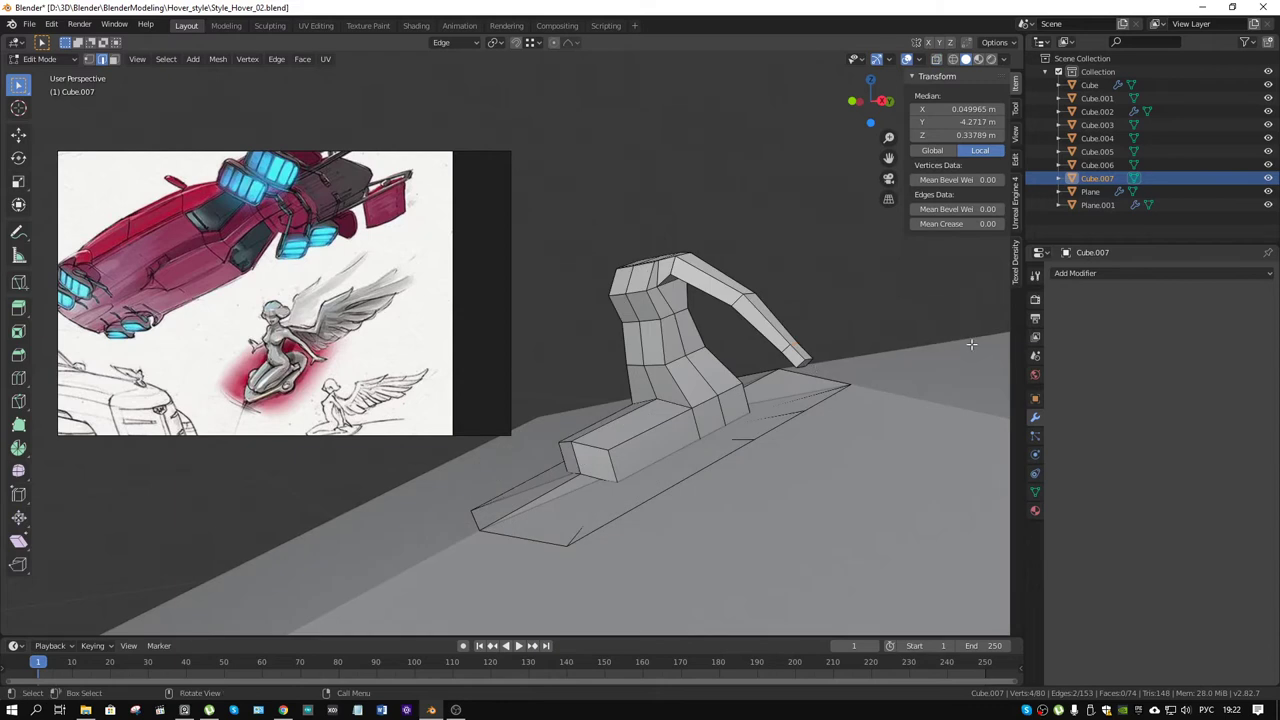
key("g")
key("z")
key("Escape")
middle_click_drag(842, 340, 785, 356)
left_click(790, 352)
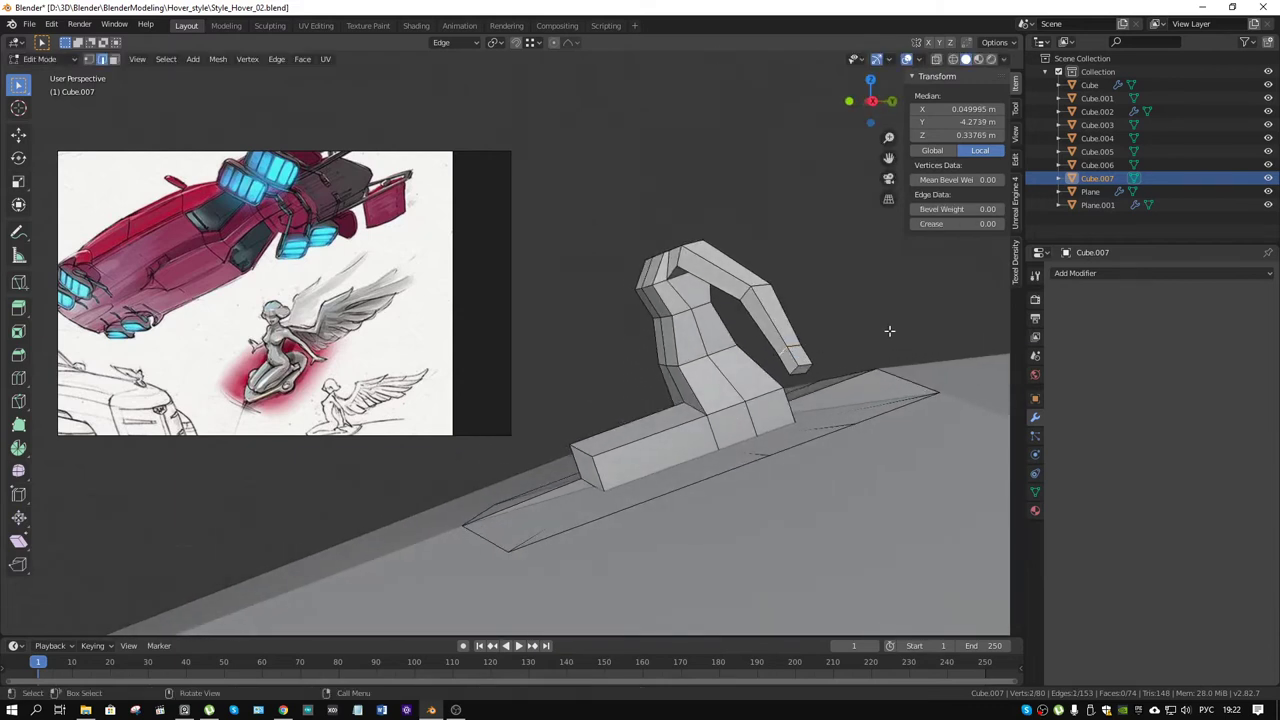
key("s")
left_click(978, 347)
Step: Scale the arm down to 0.681, then preview and cancel a loop cut
mouse_move(978, 347)
middle_mouse_down()
mouse_move(511, 372)
mouse_move(849, 397)
middle_mouse_up()
key("s")
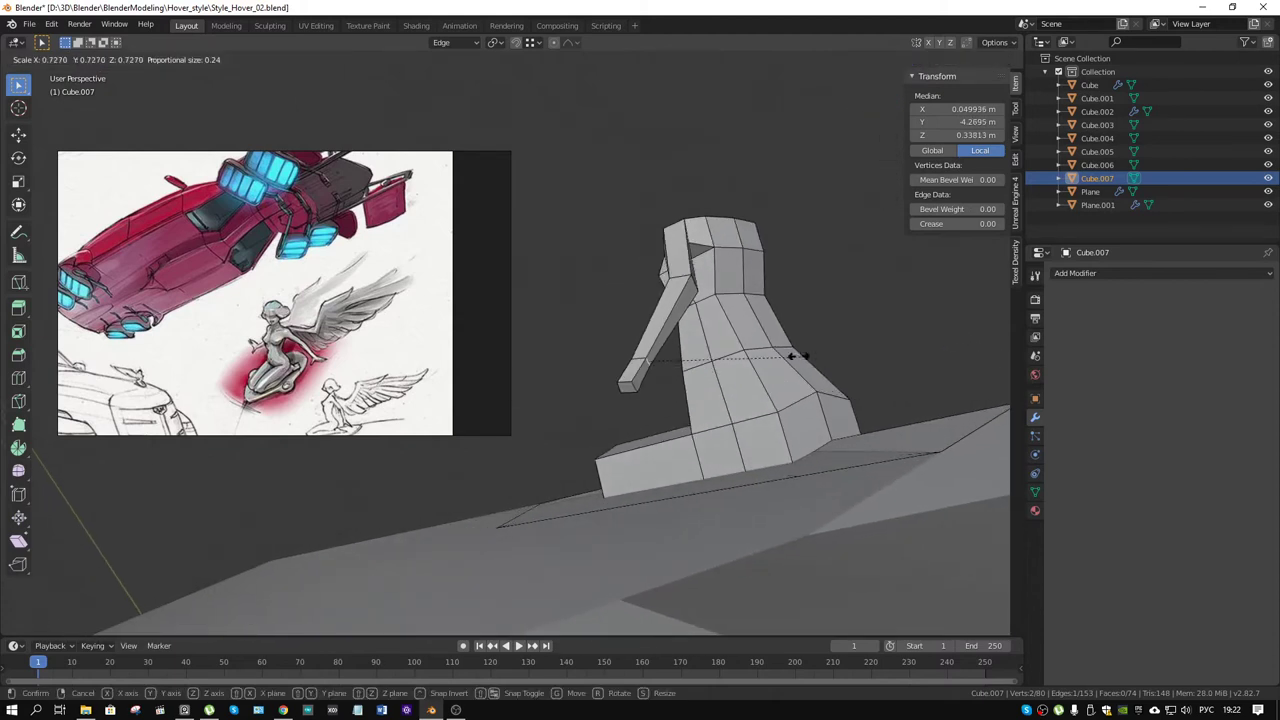
left_click(660, 373)
mouse_move(660, 373)
middle_mouse_down()
mouse_move(665, 337)
mouse_move(826, 377)
middle_mouse_up()
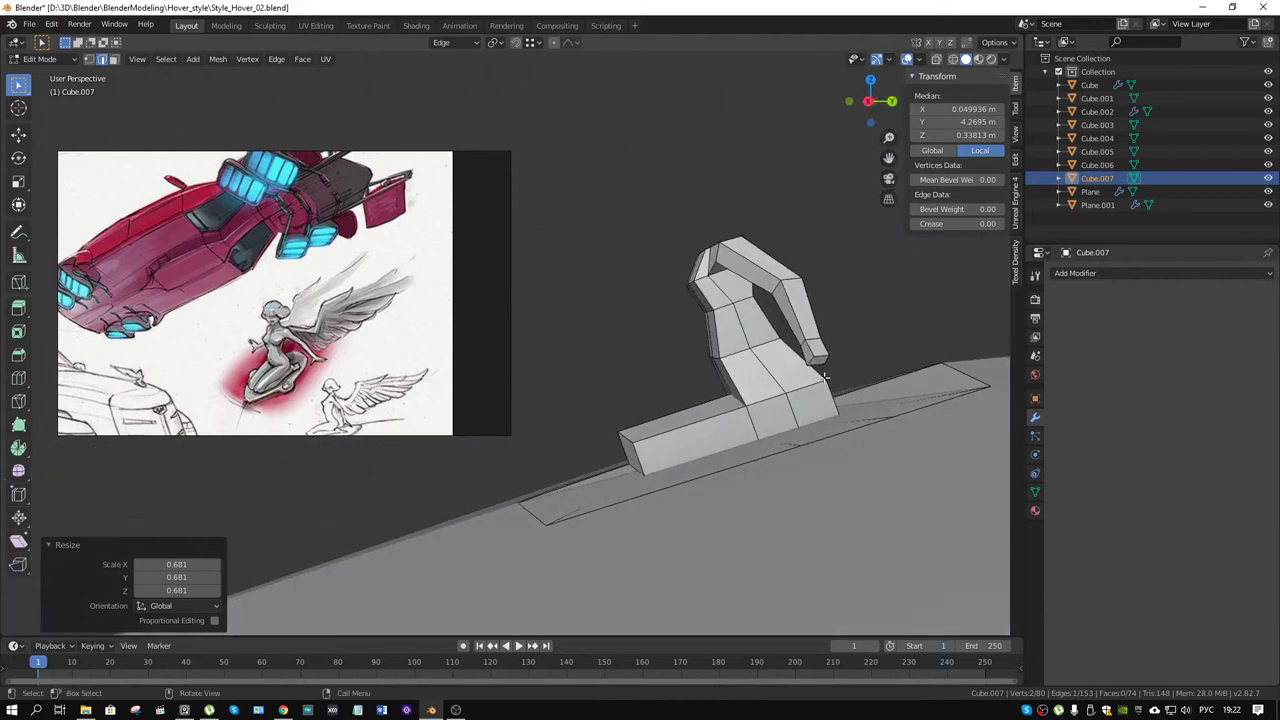
key("ctrl+r")
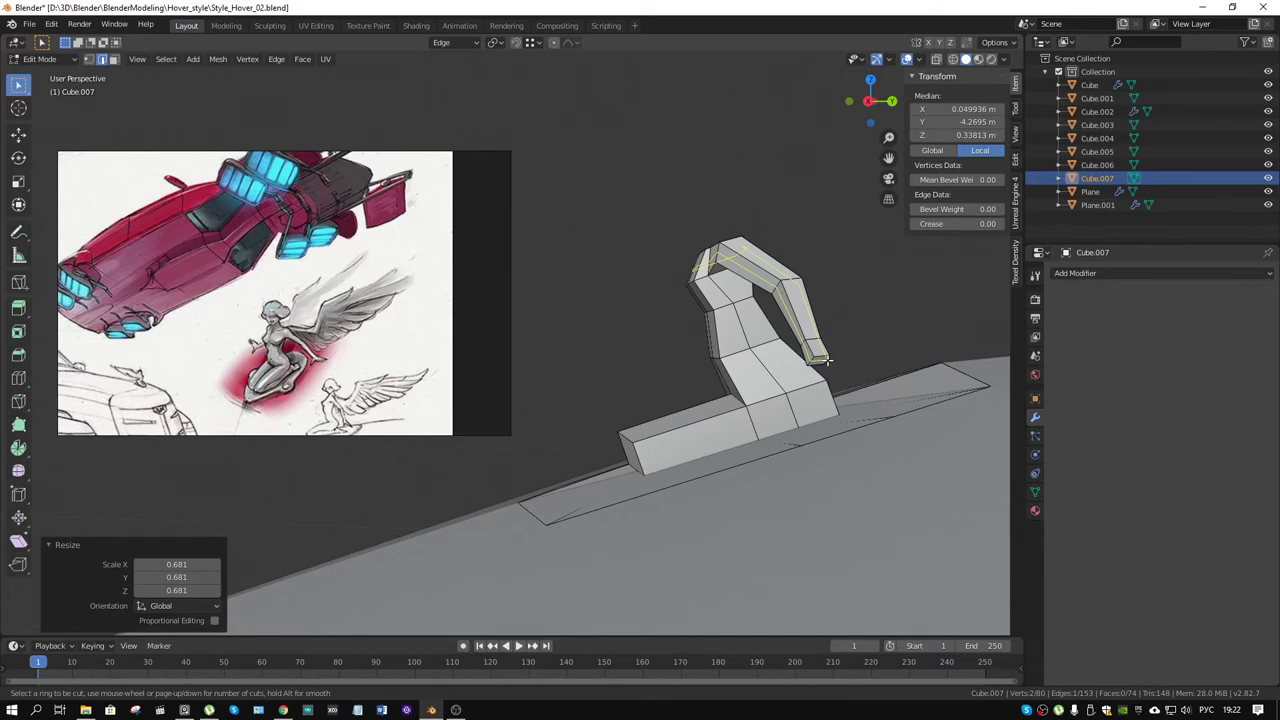
right_click(826, 360)
Step: Delete the column's front face strip and the loose left-hand half
middle_click_drag(826, 360, 743, 322)
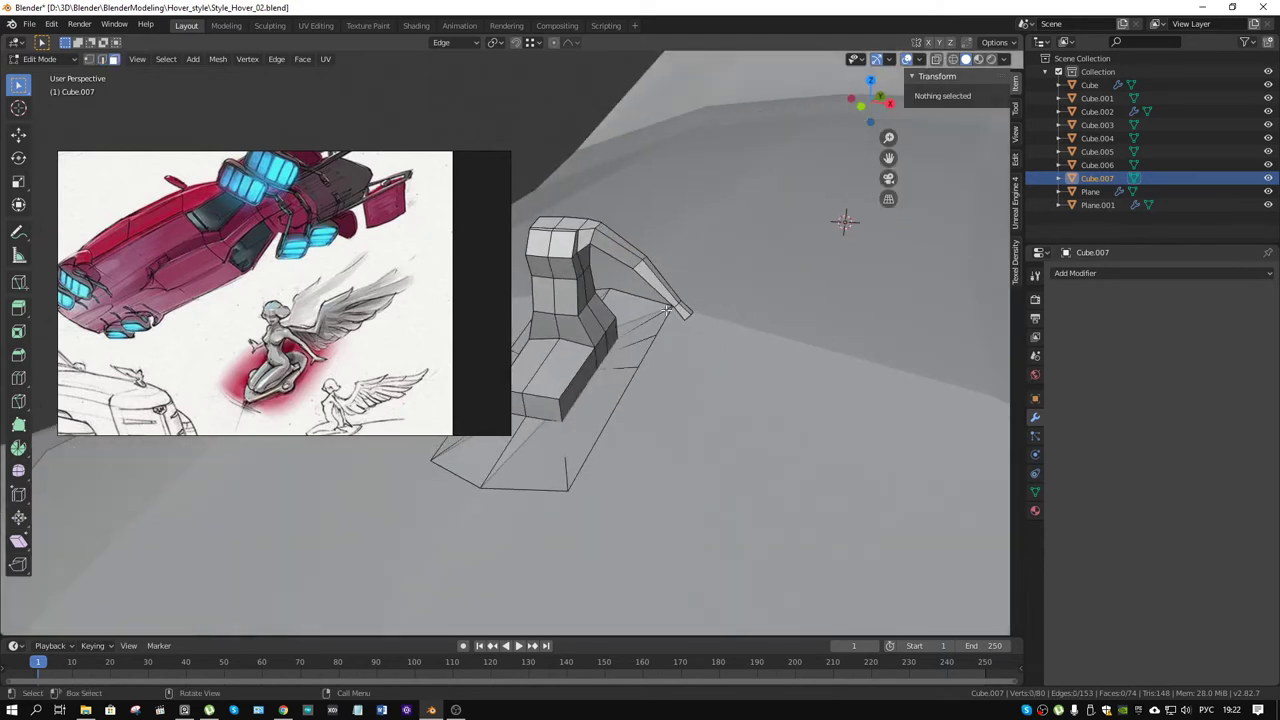
left_click(633, 282, "alt")
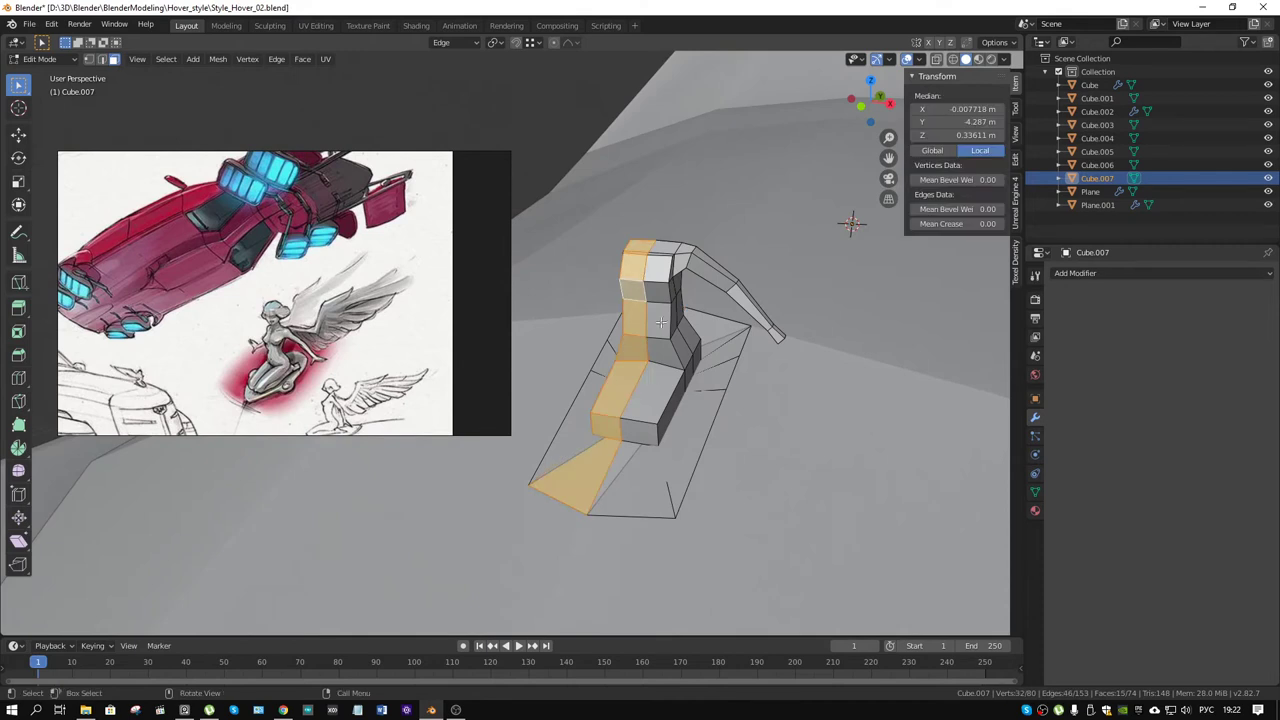
key("x")
left_click(627, 350)
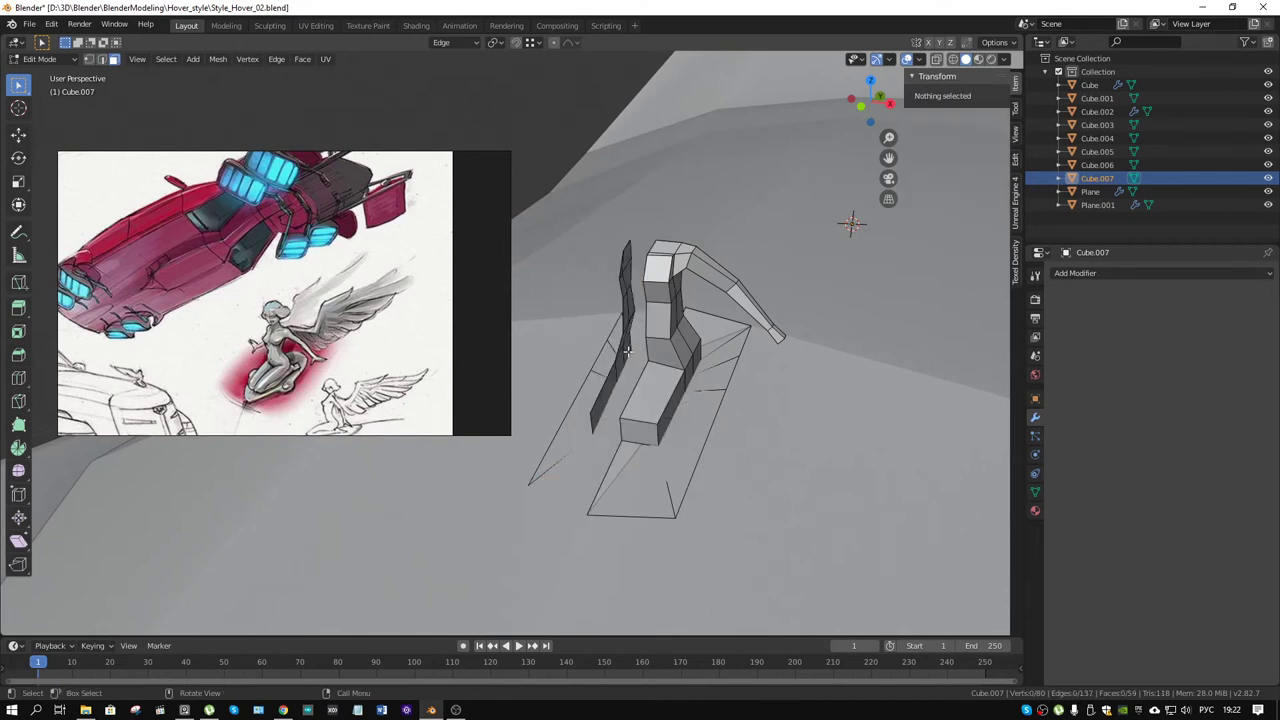
key("l")
key("x")
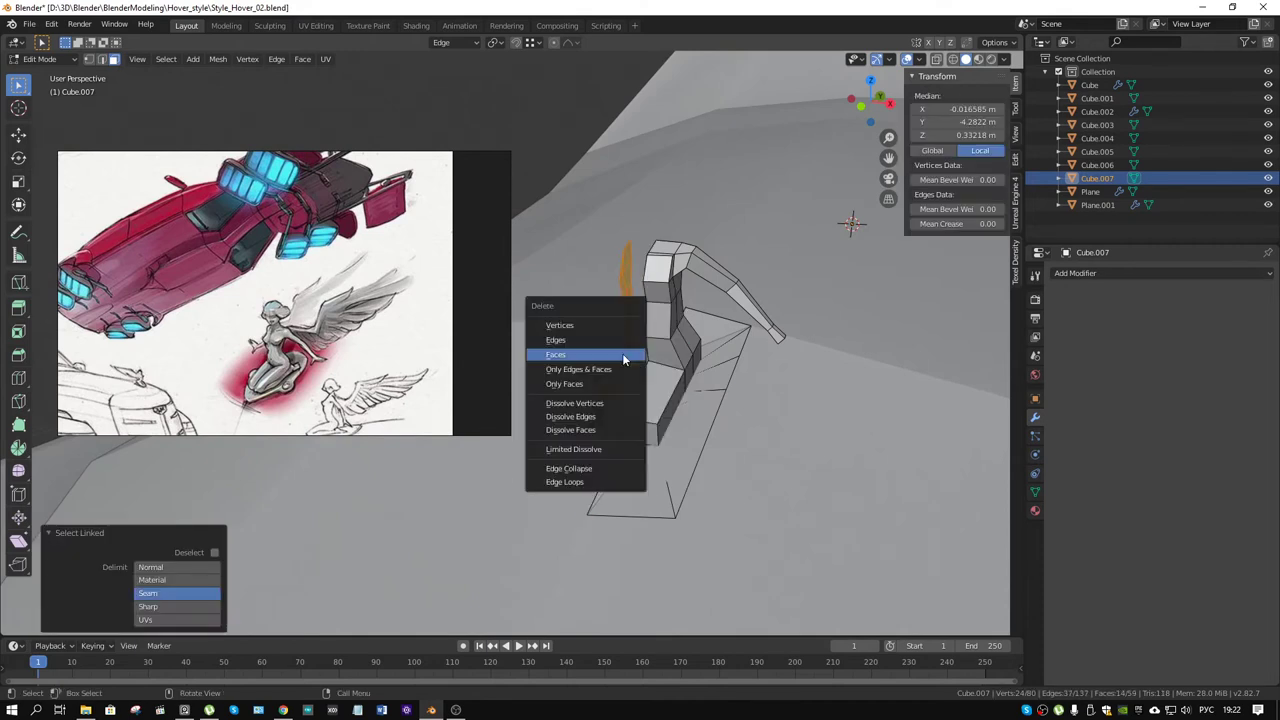
left_click(622, 353)
Step: Add a Mirror modifier to Cube.007 and pick one edge on the lower block
left_click(1076, 274)
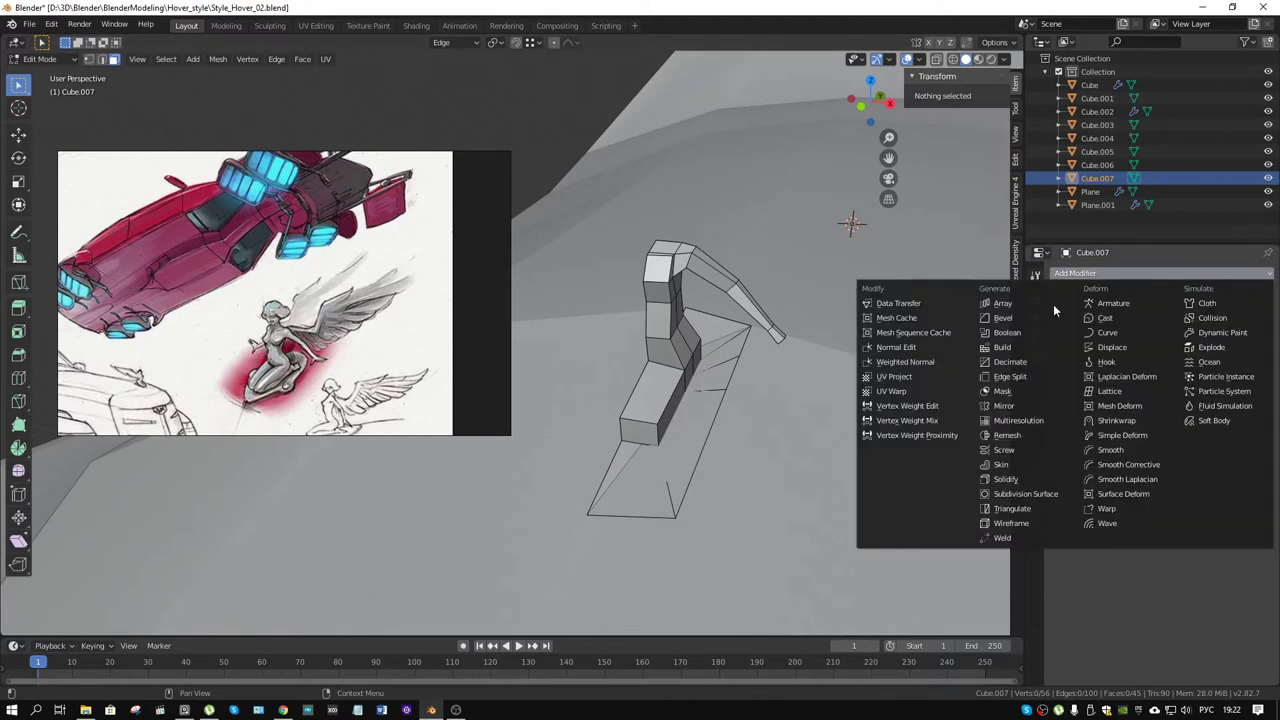
left_click(1016, 406)
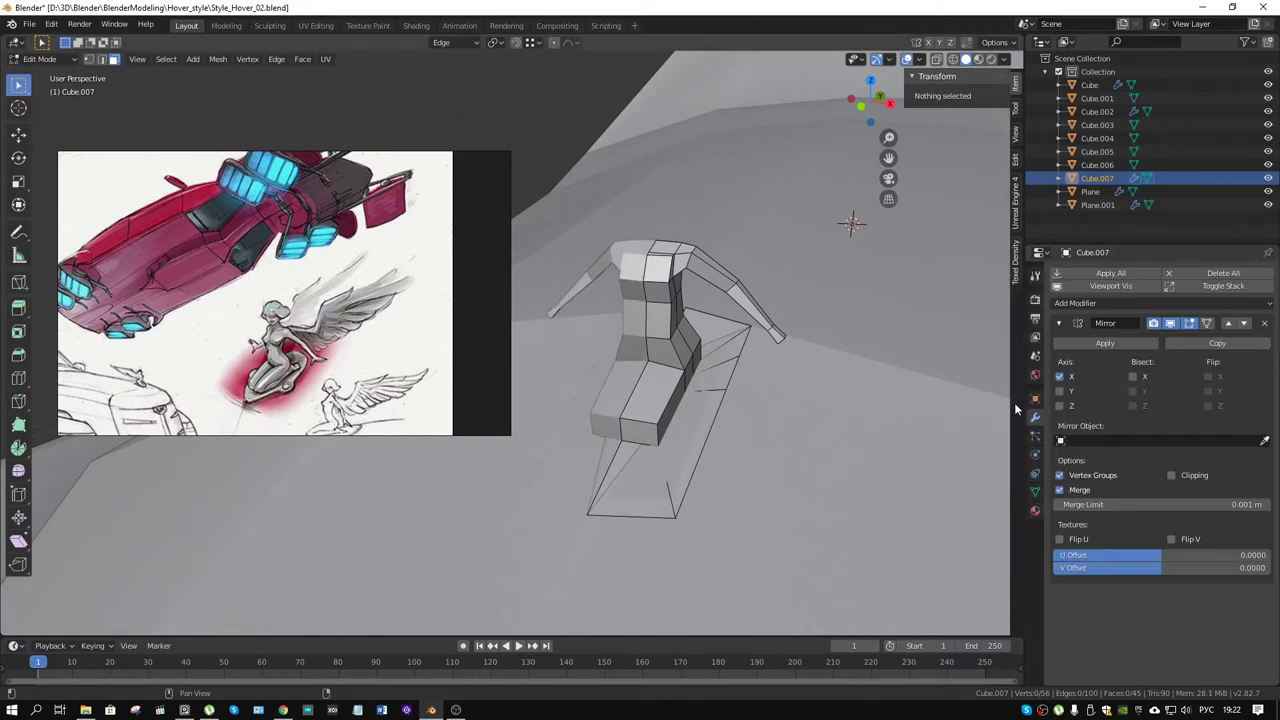
middle_click_drag(760, 330, 622, 300)
mouse_move(887, 401)
middle_mouse_down()
mouse_move(907, 448)
mouse_move(628, 317)
mouse_move(648, 446)
middle_mouse_up()
left_click(650, 428, "alt")
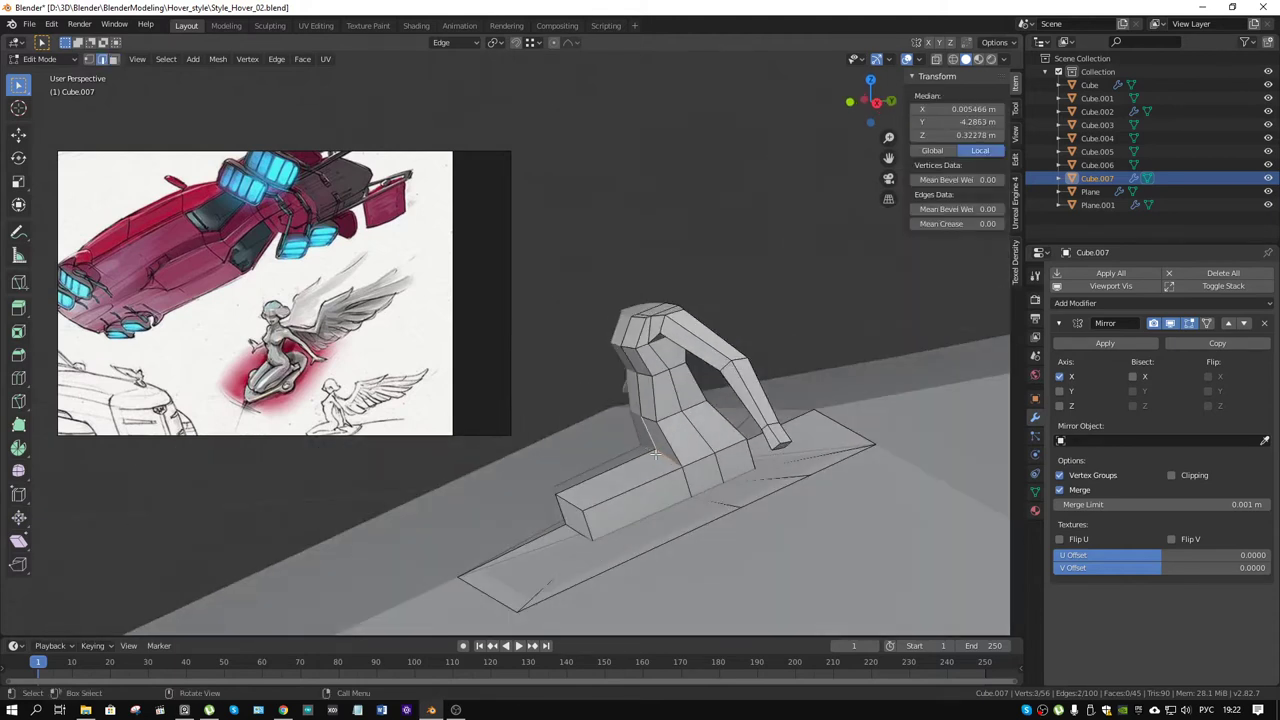
left_click(667, 458)
Step: Slide the selected edge to 0.242 and add a centred edge loop around the base
key("g")
key("g")
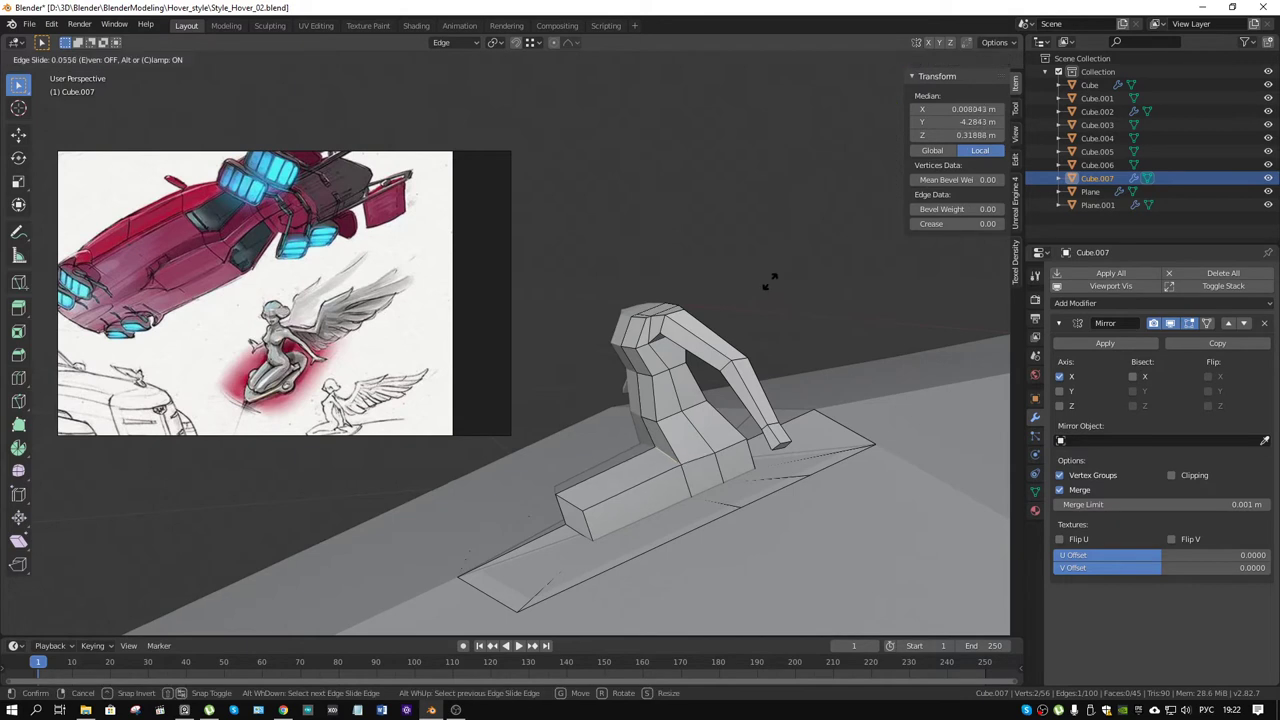
left_click(769, 266)
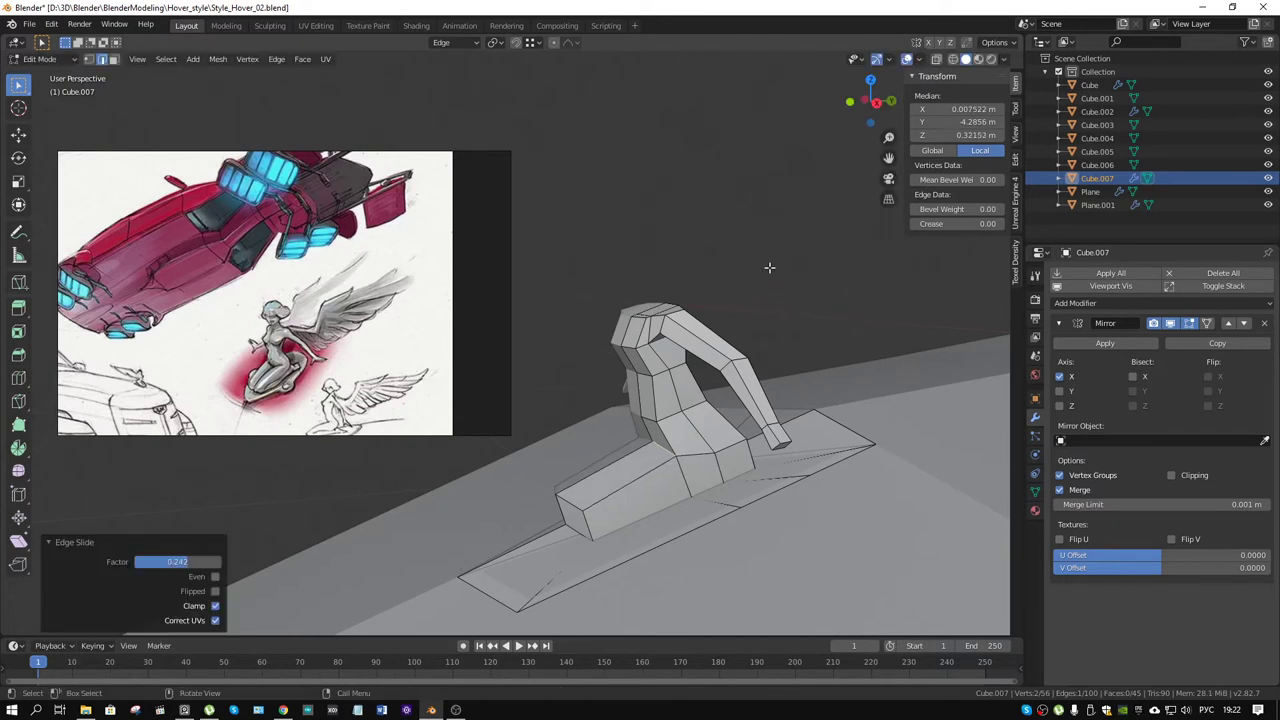
middle_click_drag(752, 376, 677, 472)
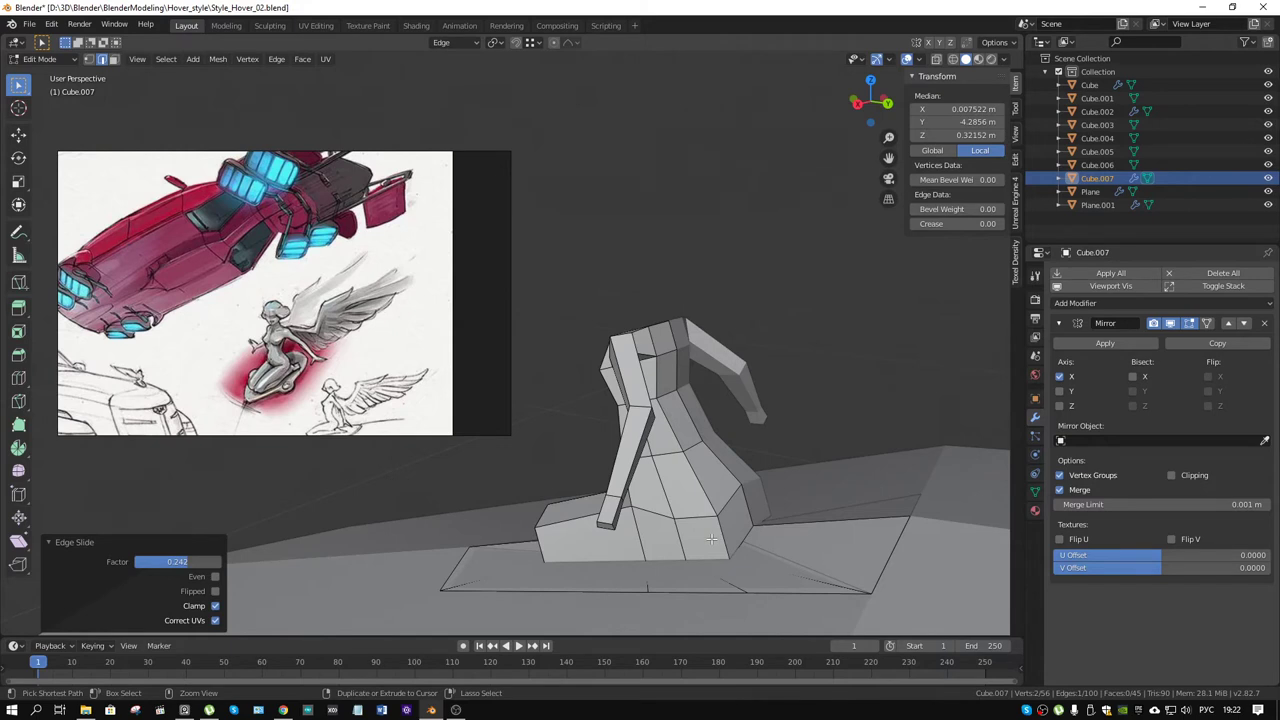
key("ctrl+r")
left_click(711, 538)
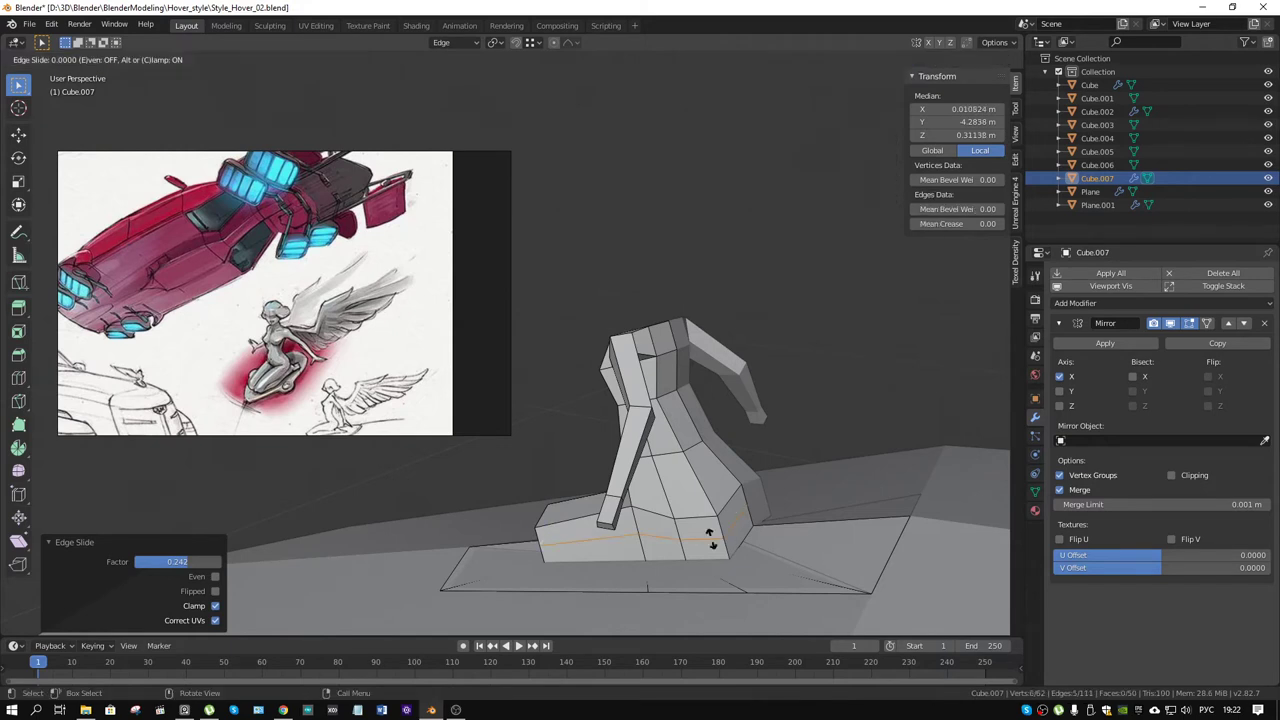
right_click(710, 537)
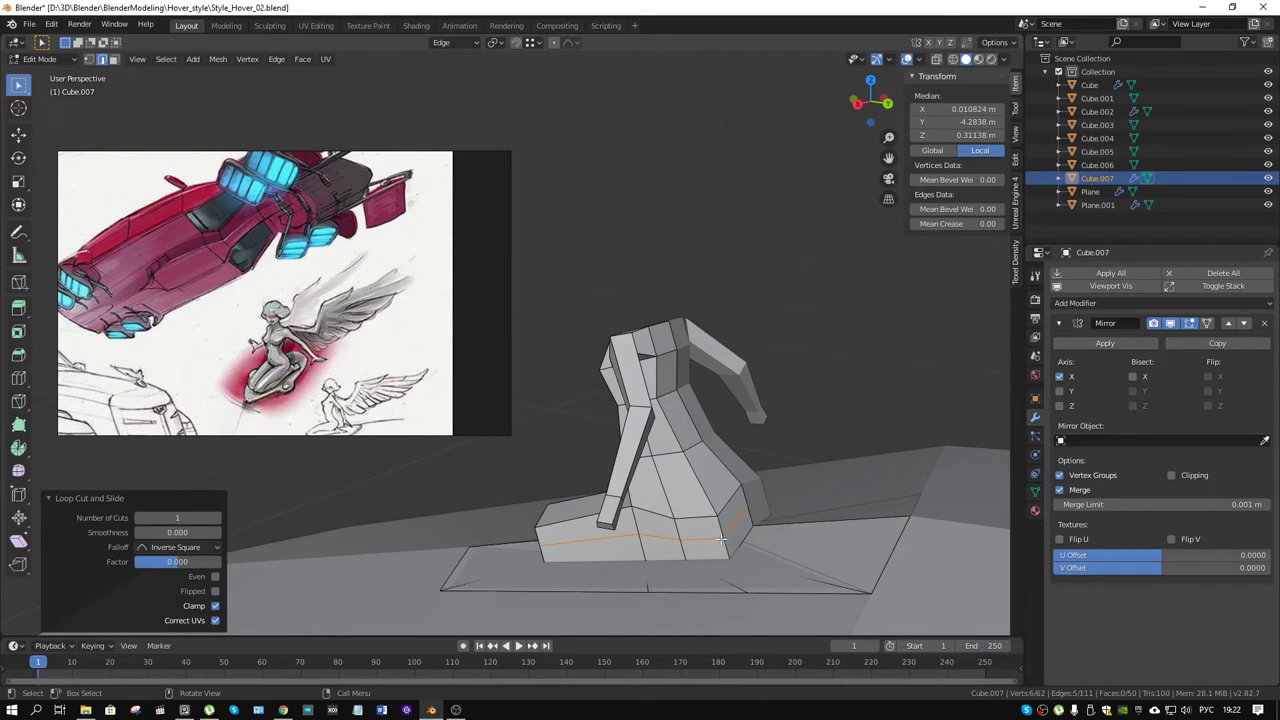
Step: Vertex-slide two neighbouring vertices on the new loop along their edges
key("1")
left_click(688, 540)
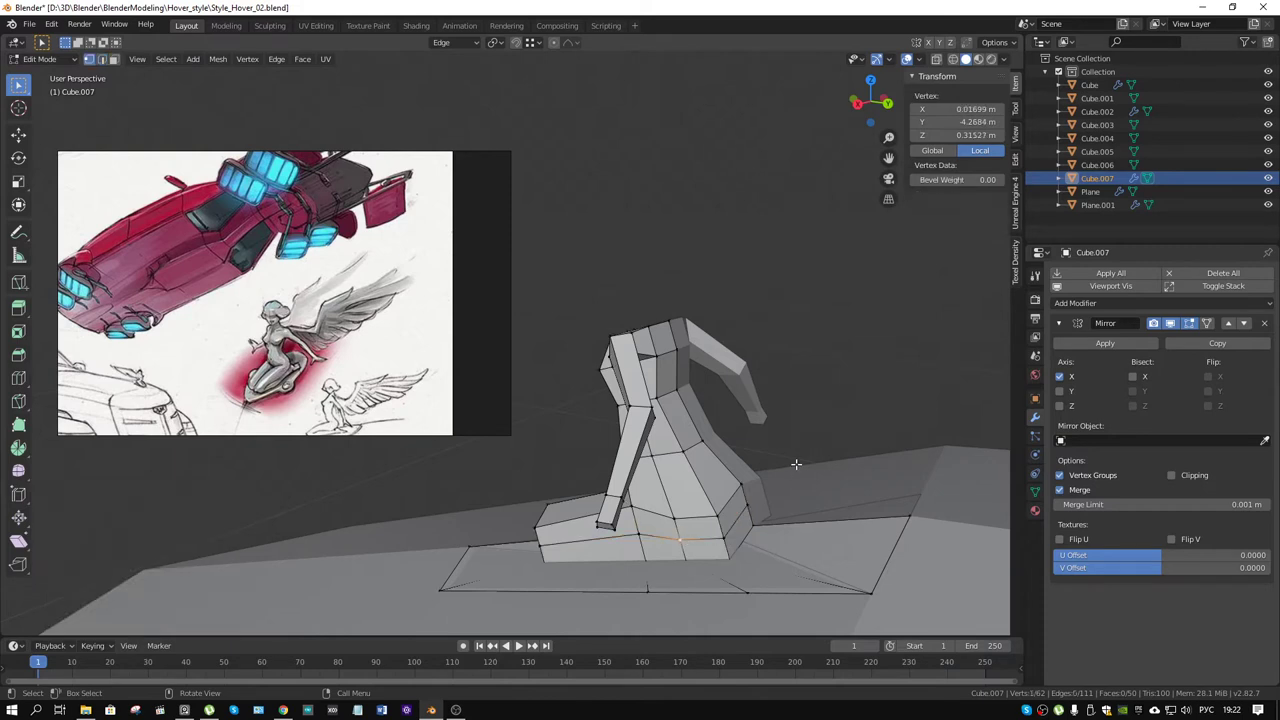
key("shift+v")
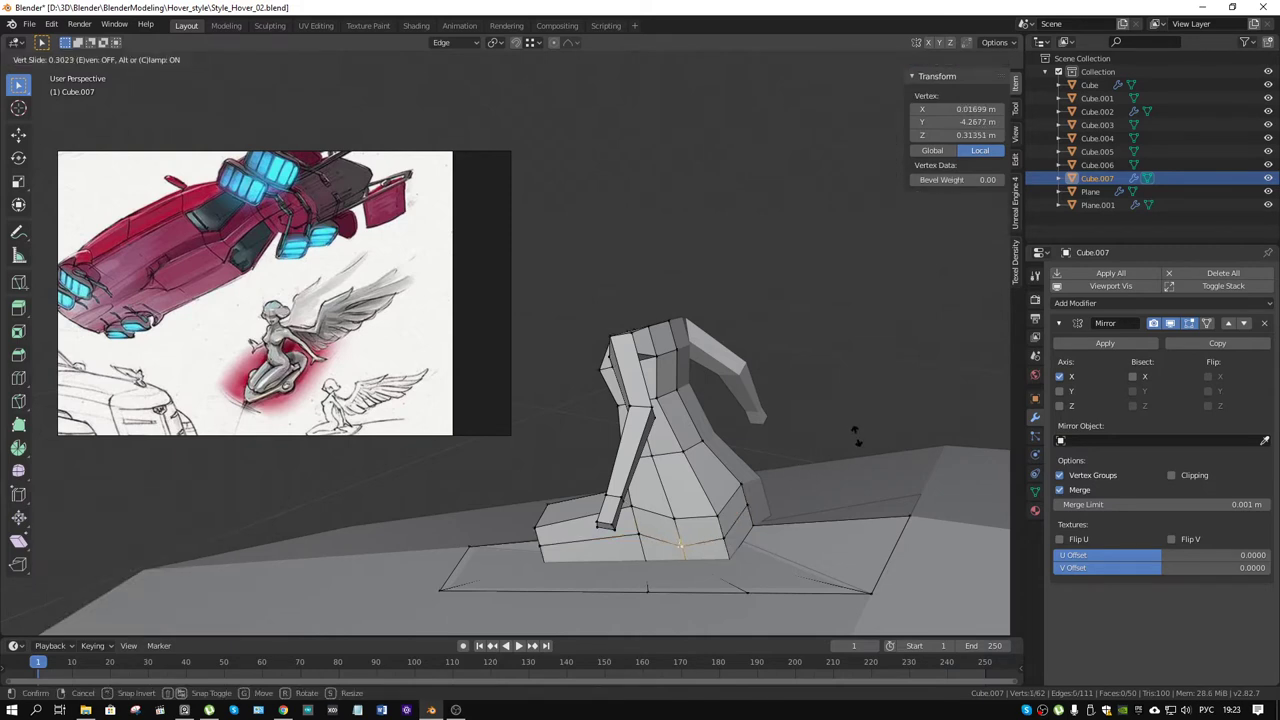
left_click(856, 436)
left_click(640, 534)
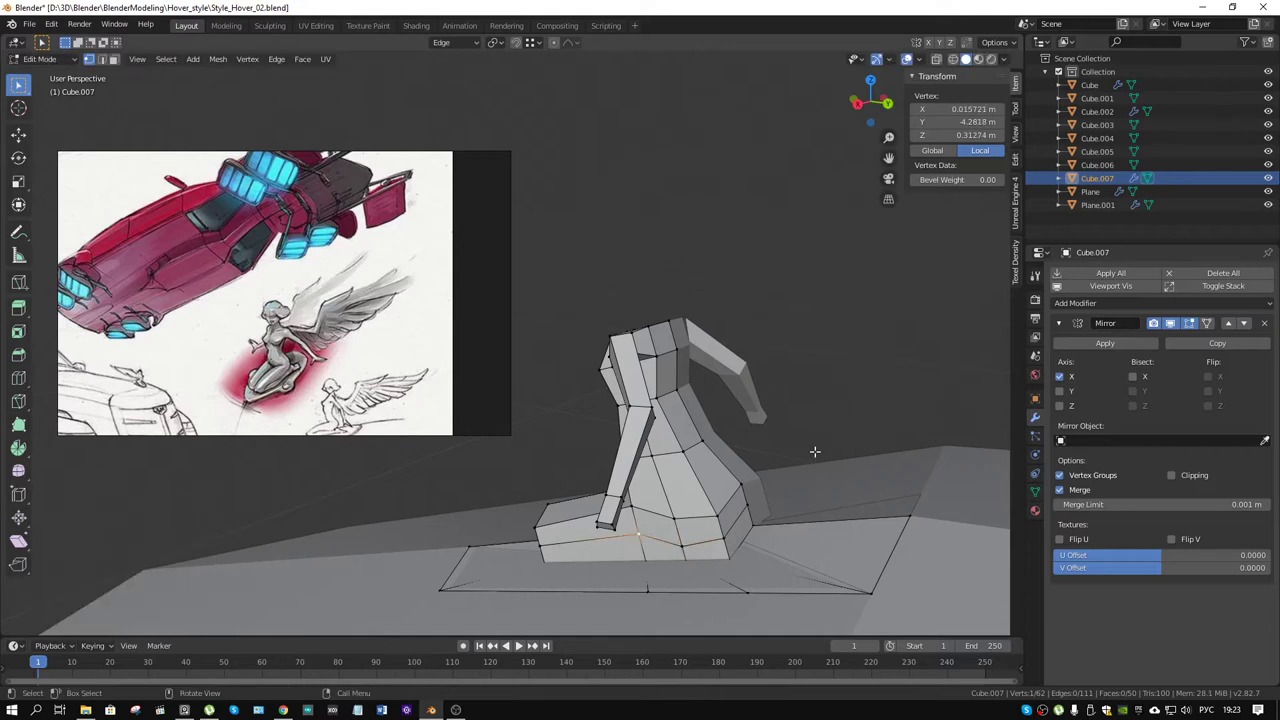
key("shift+v")
left_click(850, 432)
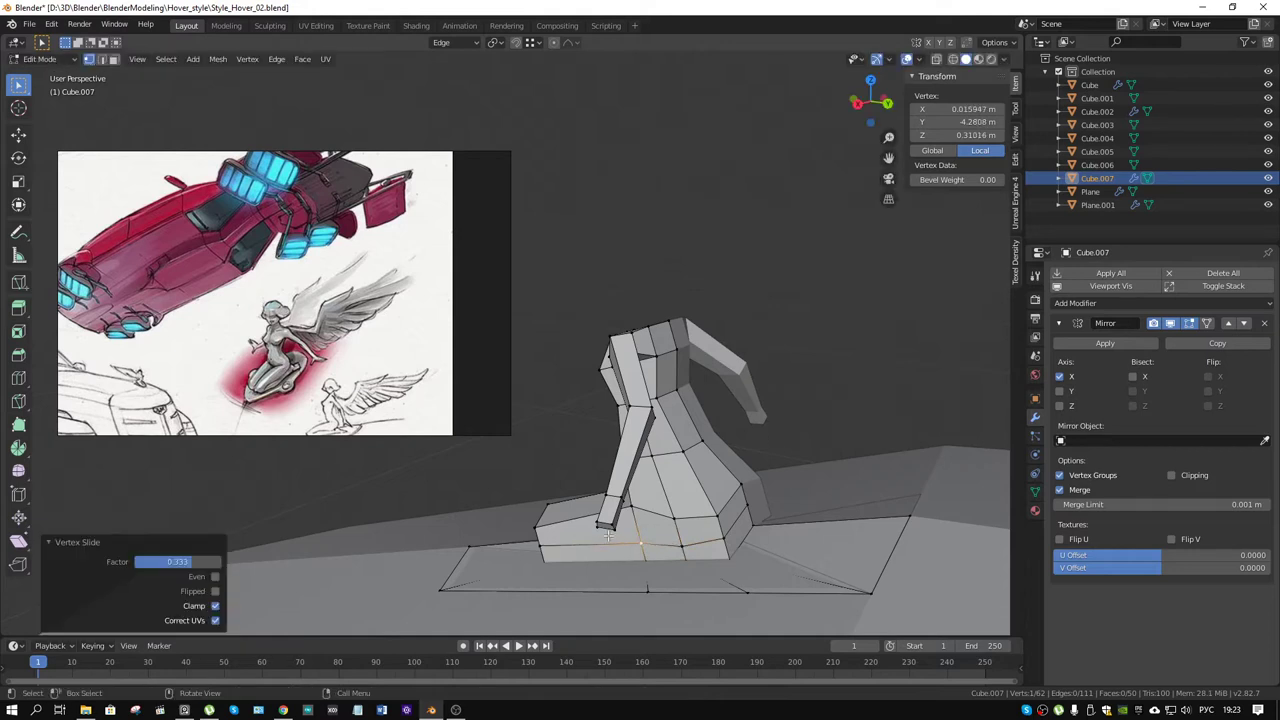
Step: Slide an edge loop along the base block, then vertex-slide a base corner vertex
left_click(563, 527, "alt")
key("g")
key("g")
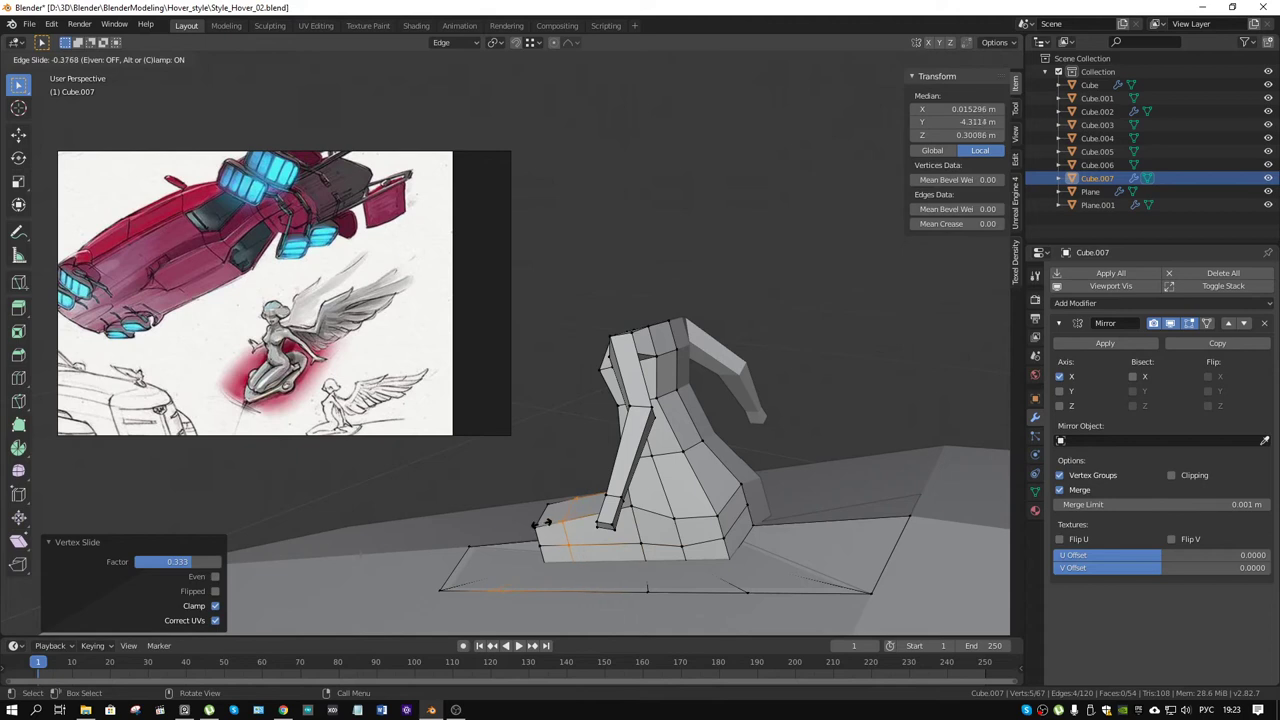
left_click(533, 523)
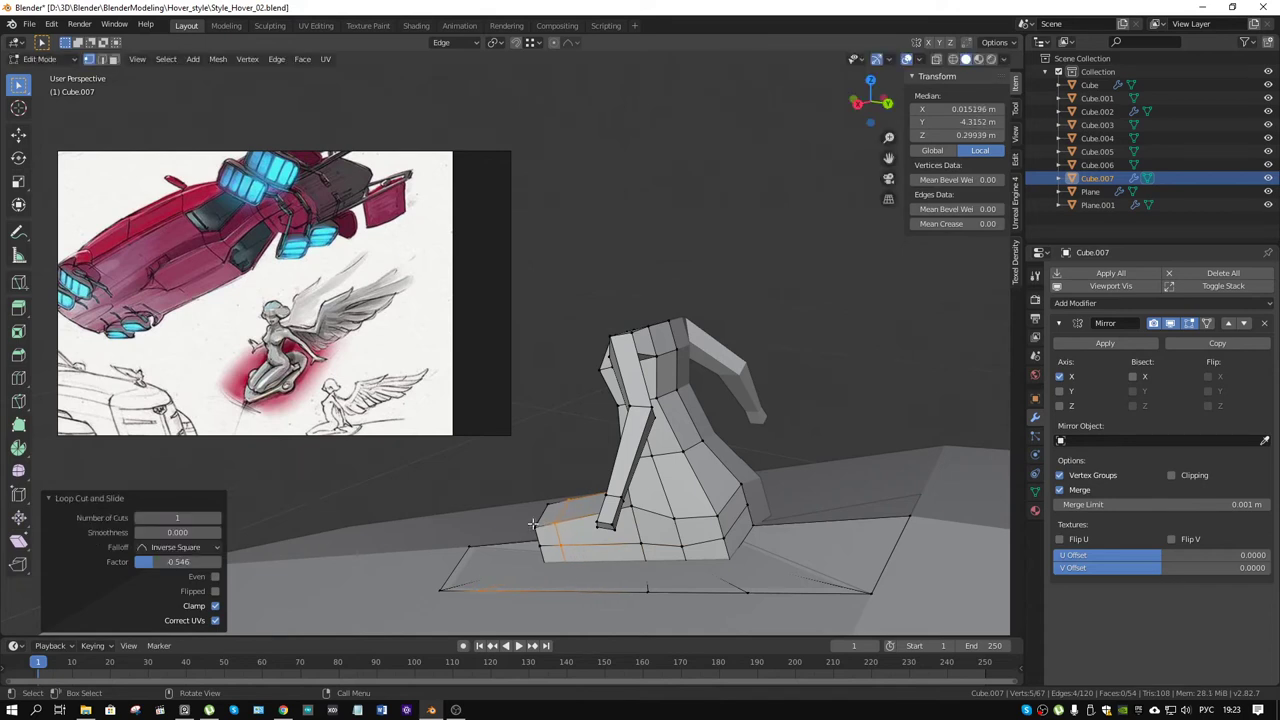
left_click(561, 548)
key("shift+v")
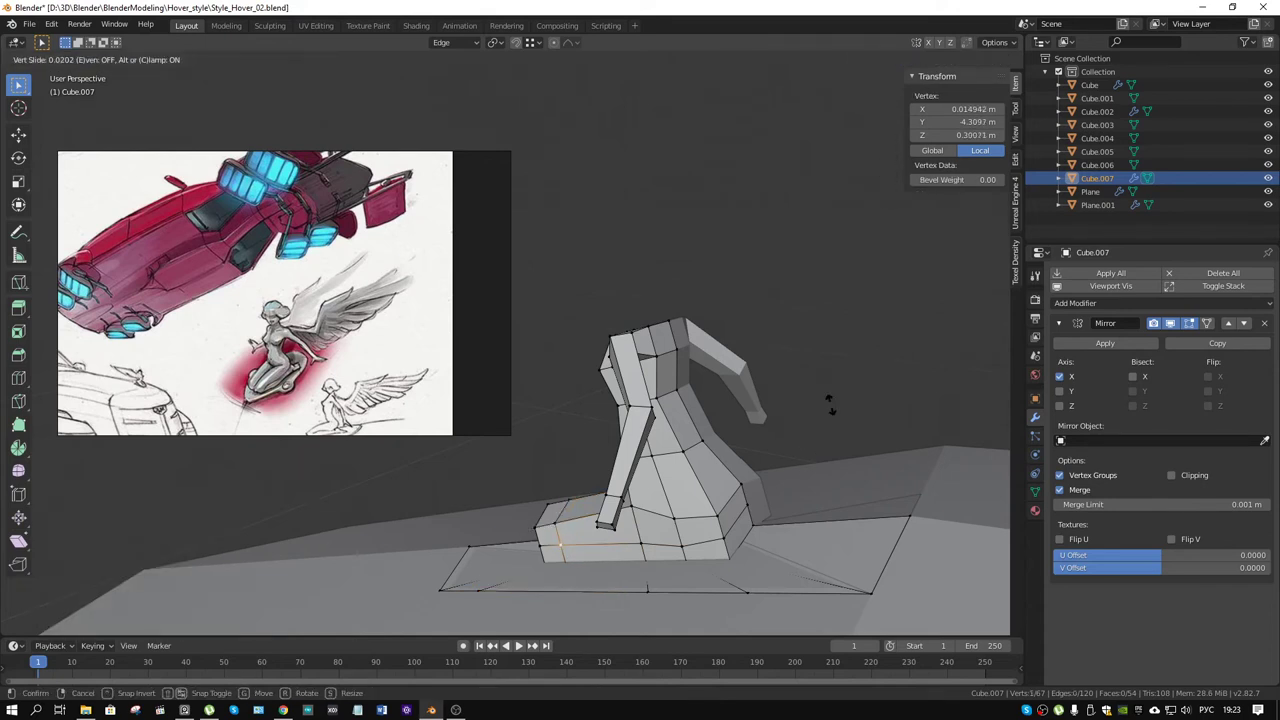
left_click(830, 402)
Step: Add a centred edge loop across the base plate and up the column
middle_click_drag(802, 467, 770, 519)
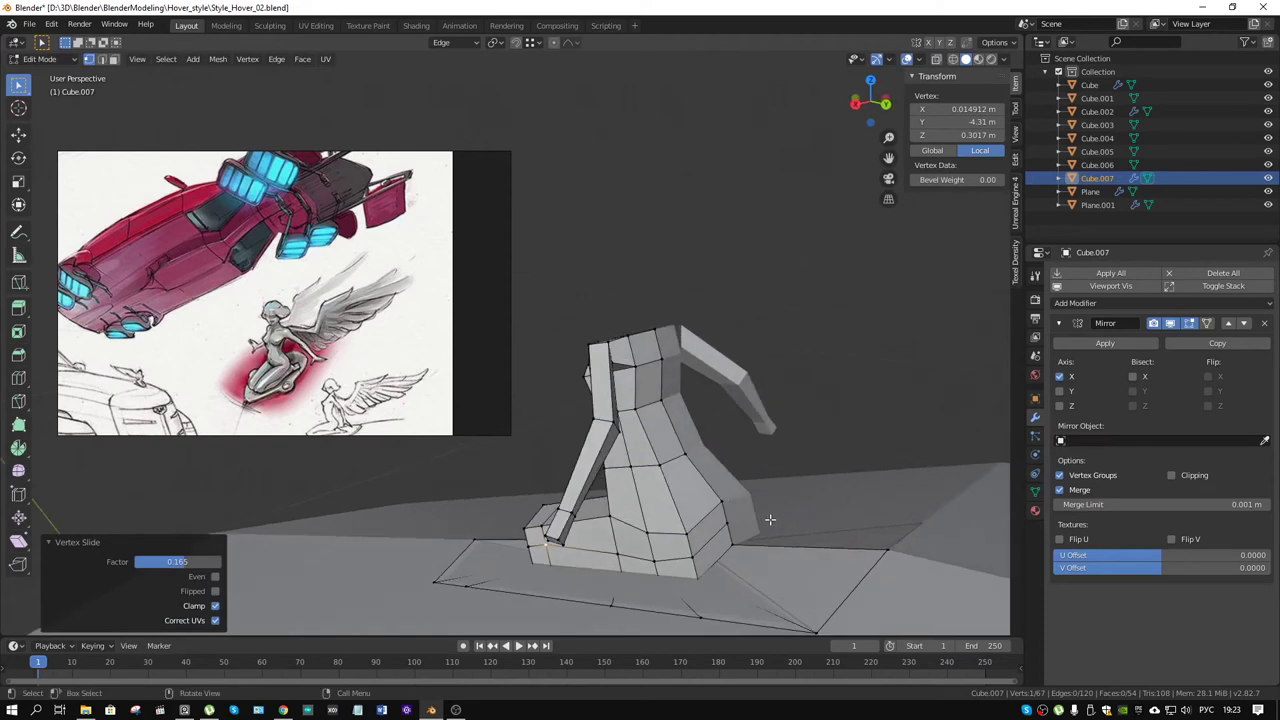
key("ctrl+r")
left_click(718, 548)
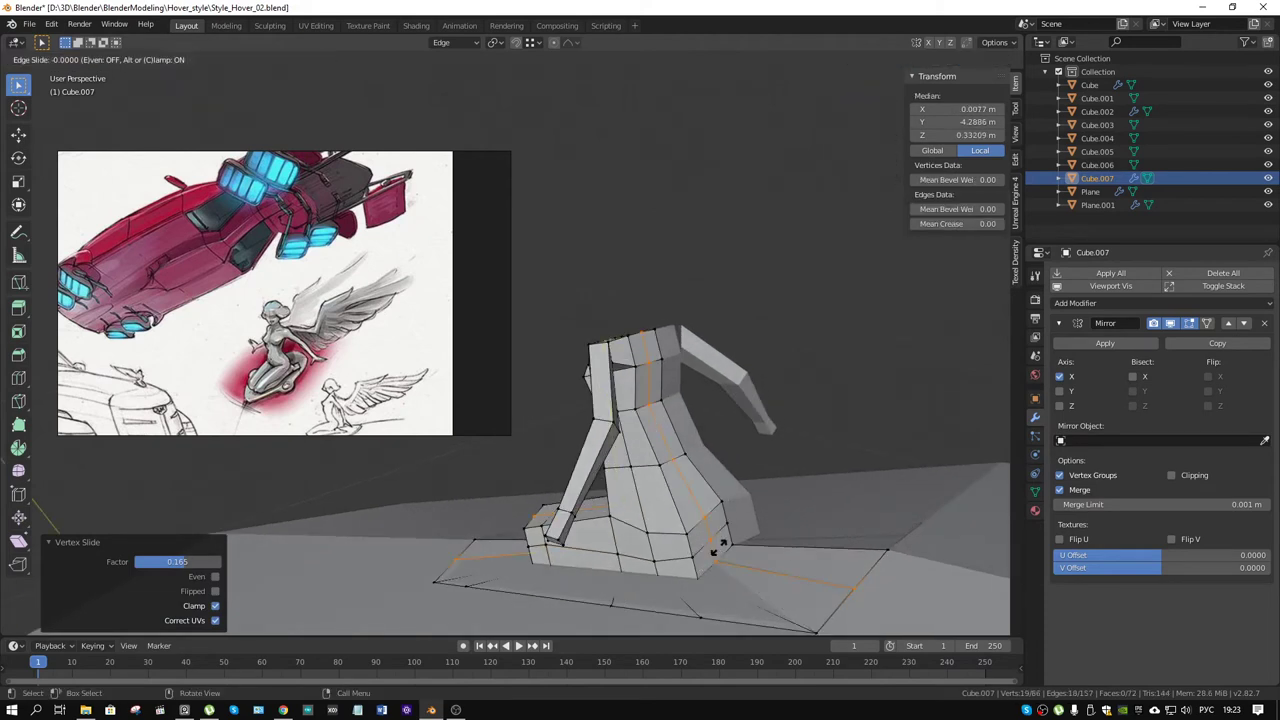
right_click(718, 546)
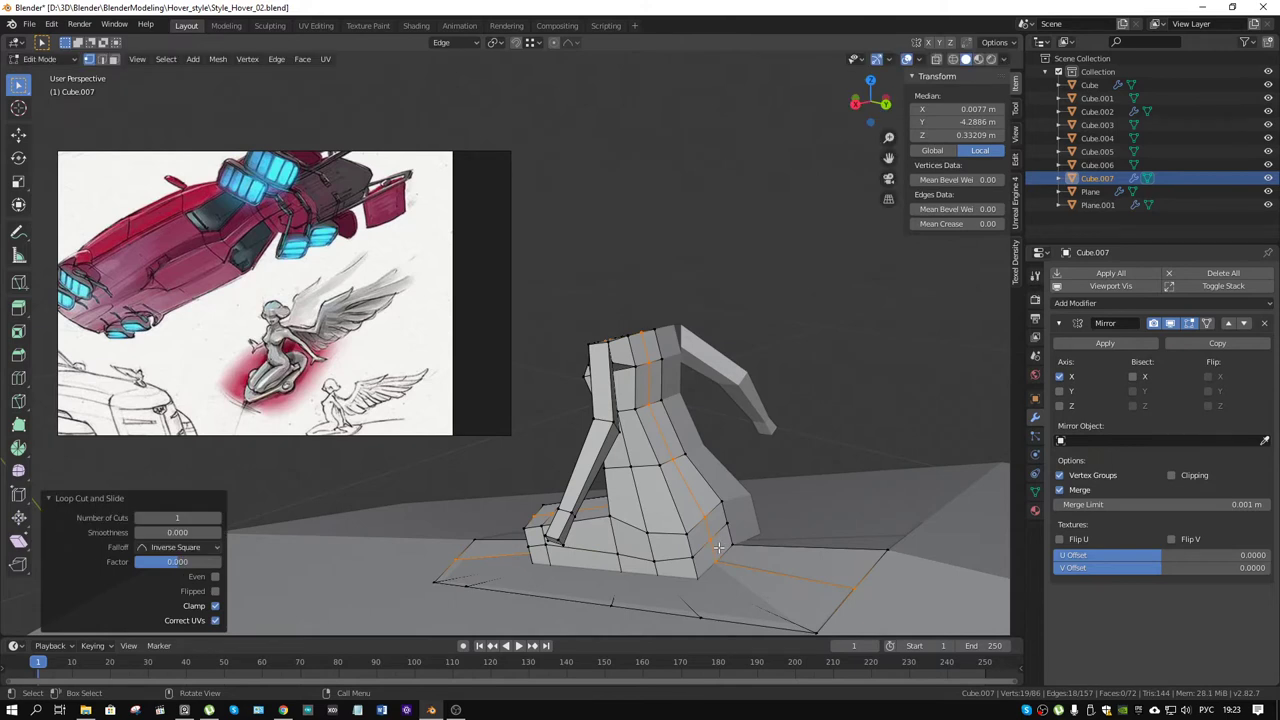
mouse_move(713, 579)
middle_mouse_down()
mouse_move(702, 588)
mouse_move(711, 511)
middle_mouse_up()
left_click(686, 584)
Step: In X-ray, delete two base-plate faces beside the column and cut another base loop
key("alt+z")
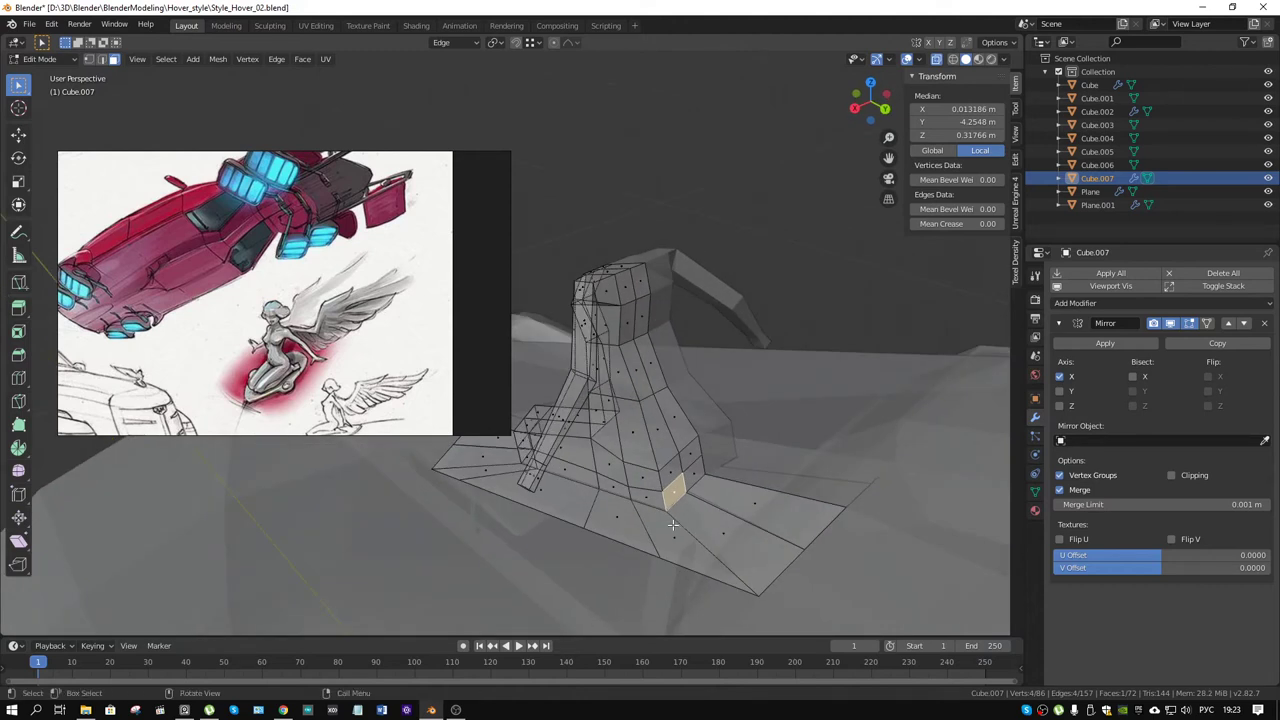
left_click(658, 500, "shift")
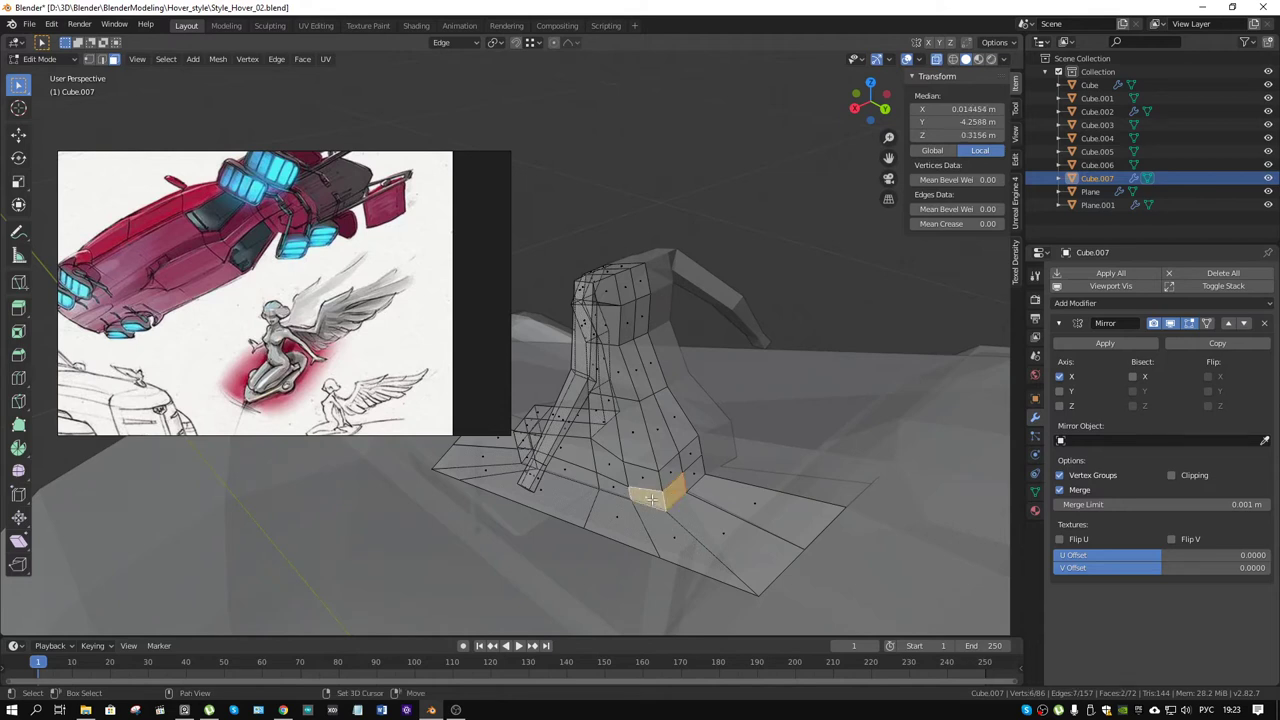
key("x")
left_click(617, 516)
left_click(655, 505, "alt")
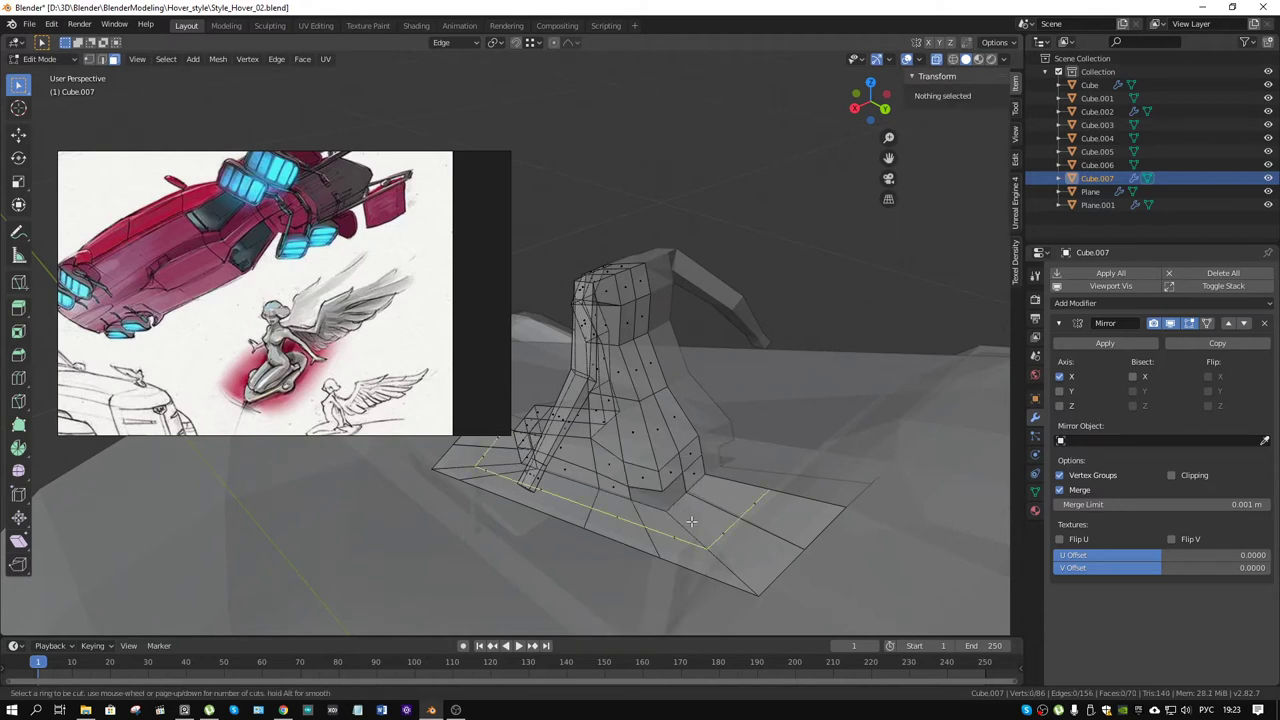
key("g")
key("g")
left_click(658, 510)
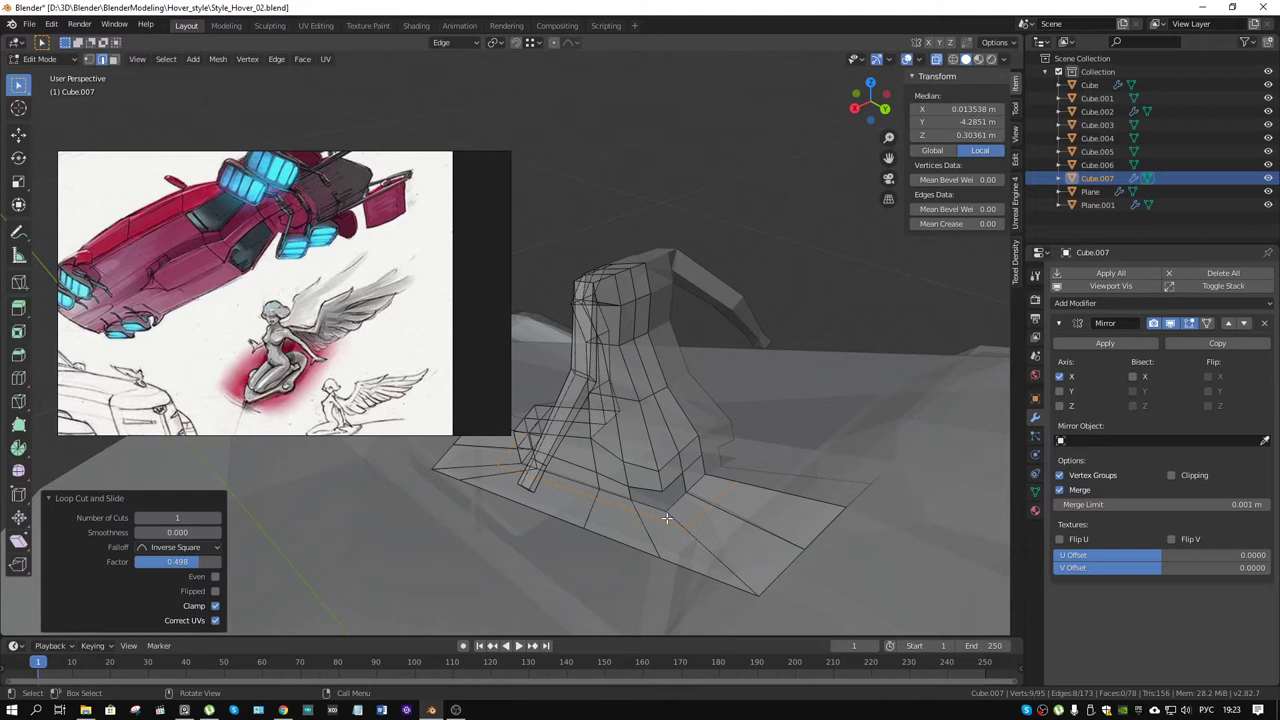
Step: Extrude two faces beside the column up 0.00395 m into a shallow step
left_click(688, 512)
left_click(657, 514, "shift")
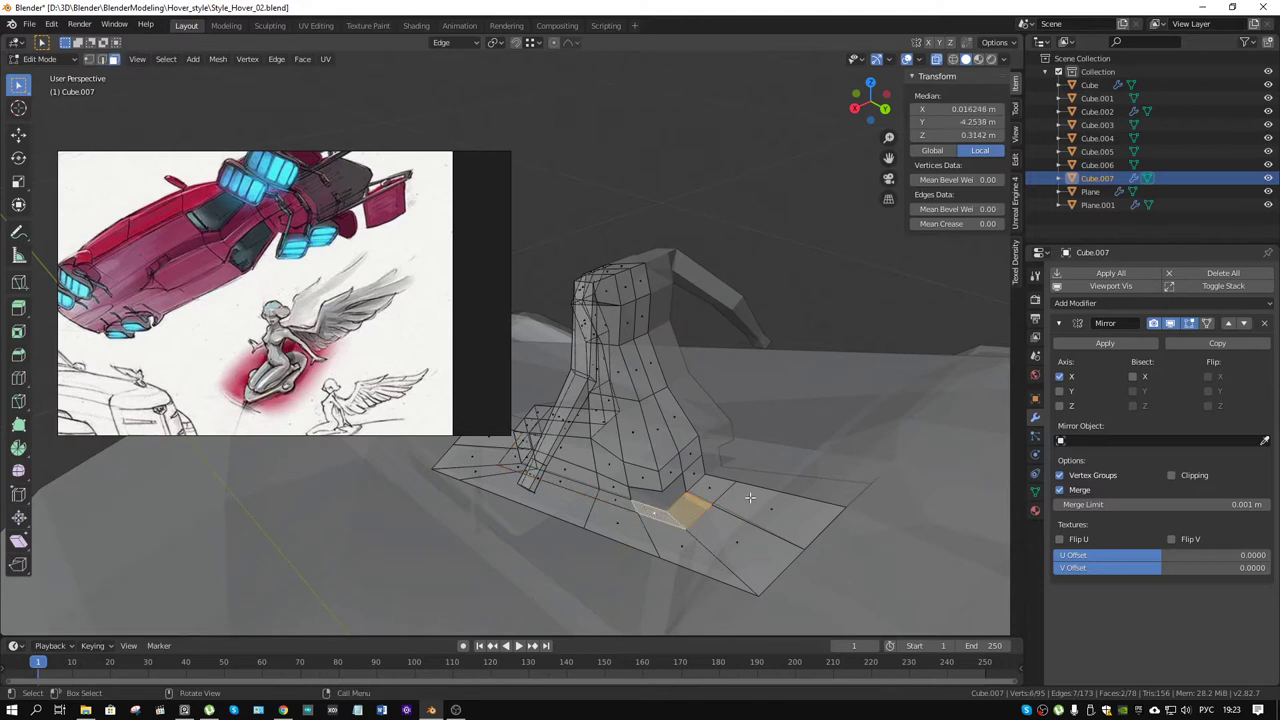
middle_click_drag(737, 504, 717, 498)
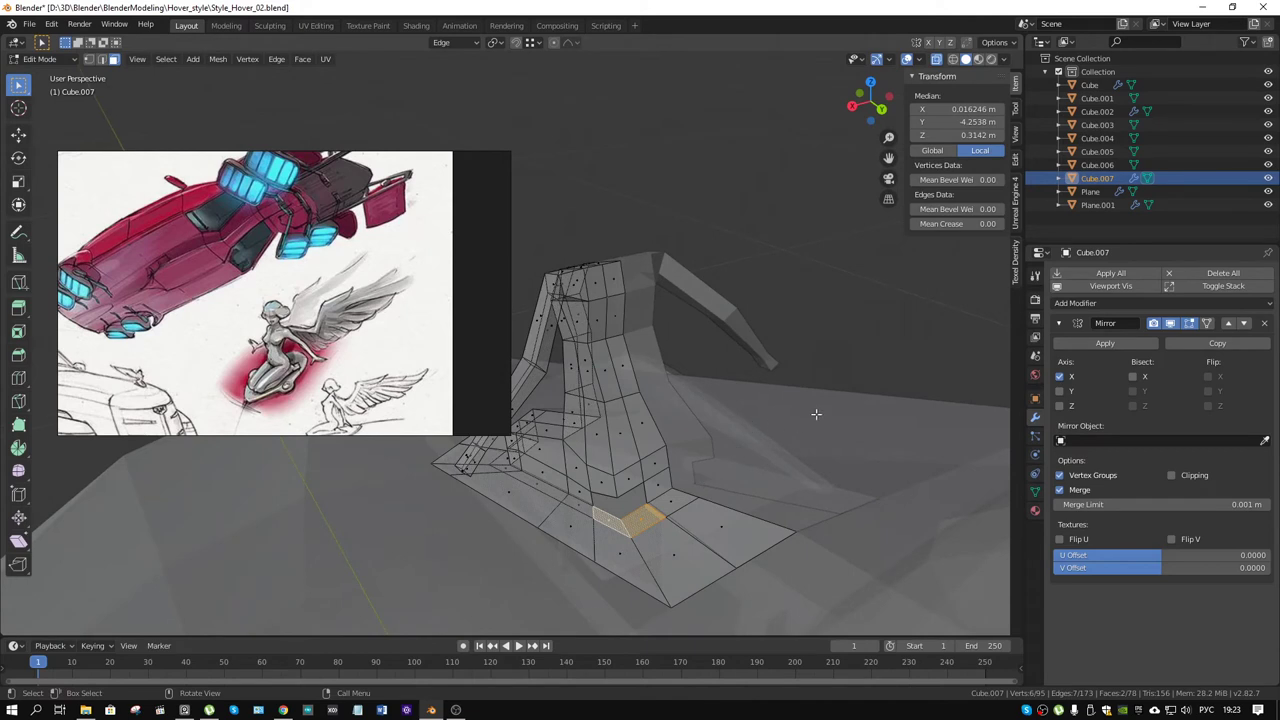
key("e")
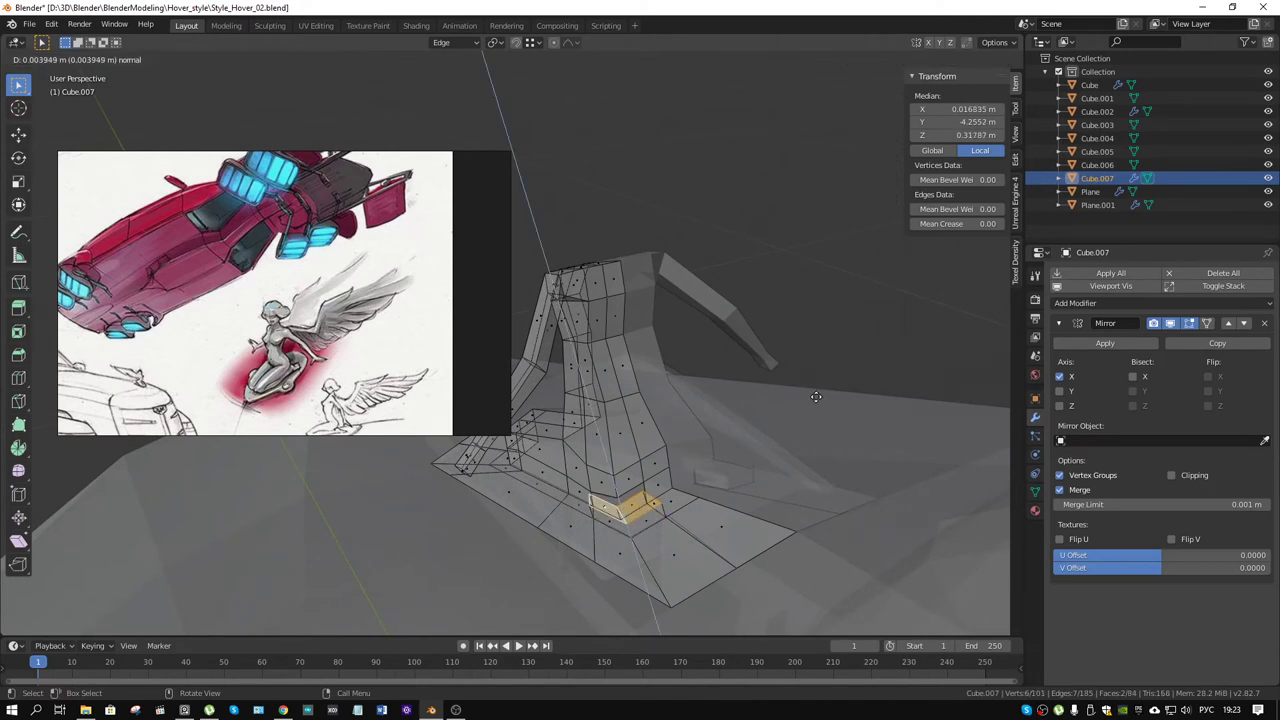
left_click(816, 397)
middle_click_drag(689, 480, 652, 483)
mouse_move(566, 518)
middle_mouse_down()
mouse_move(550, 575)
mouse_move(491, 569)
middle_mouse_up()
left_click(550, 575)
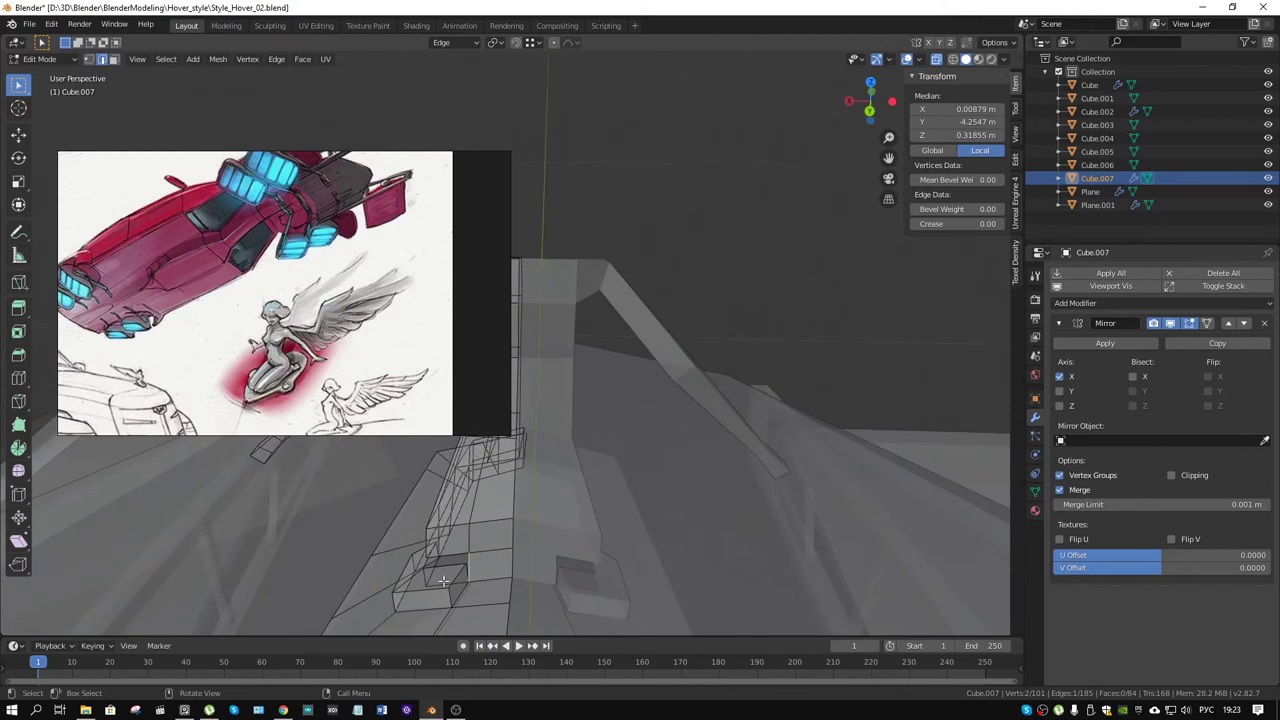
Step: Delete the leftover edges and faces around the step block
left_click(443, 580, "shift")
key("x")
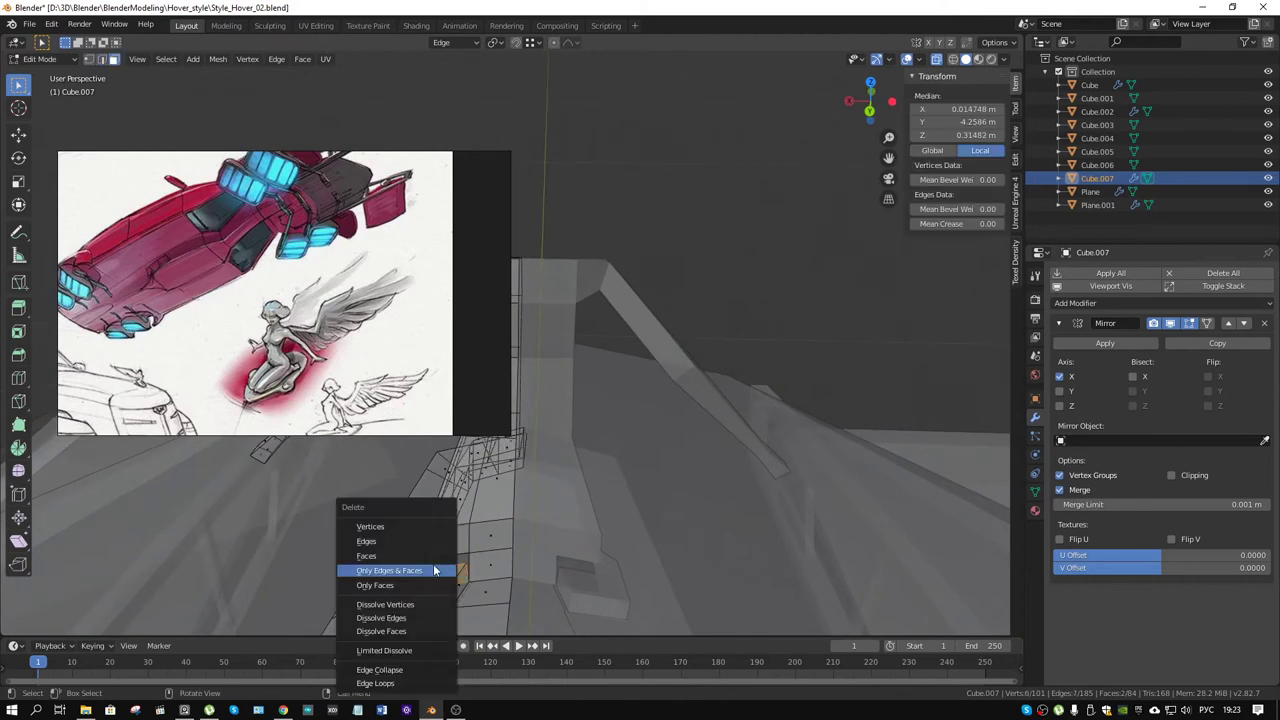
left_click(434, 570)
Step: Fill the step block's open gaps with new faces between pairs of open edges
left_click(467, 565)
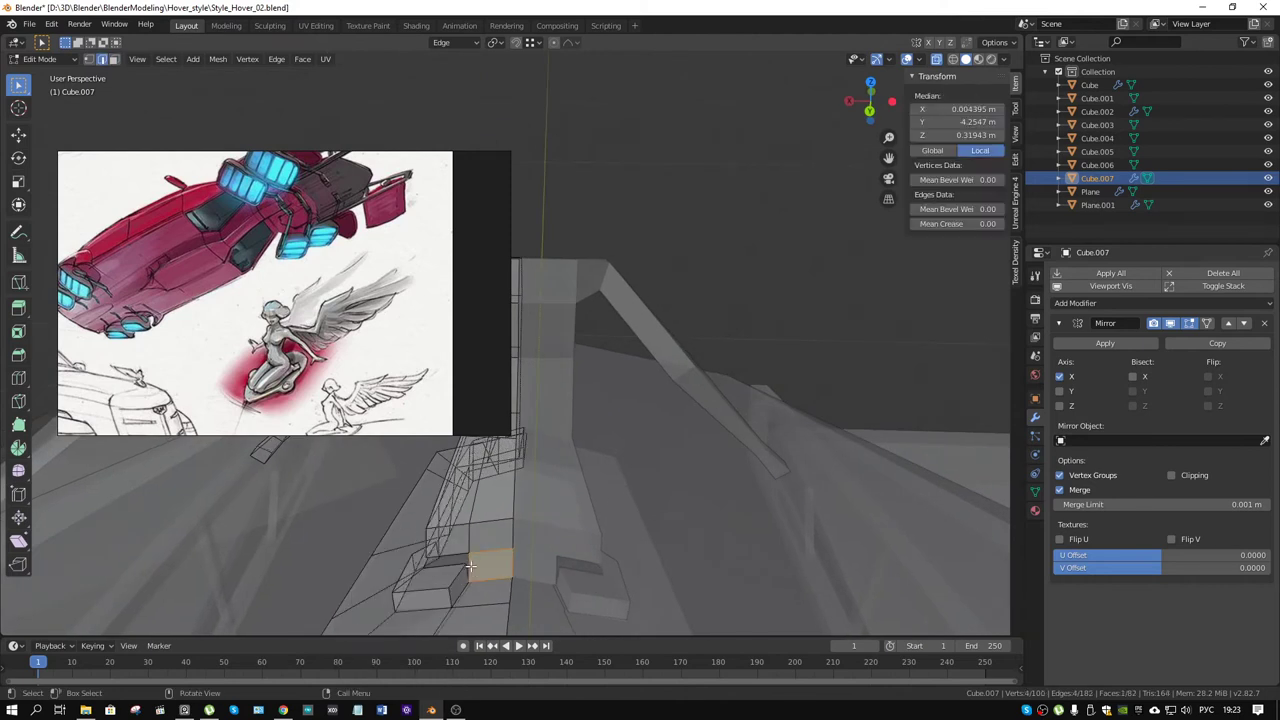
left_click(478, 571, "shift")
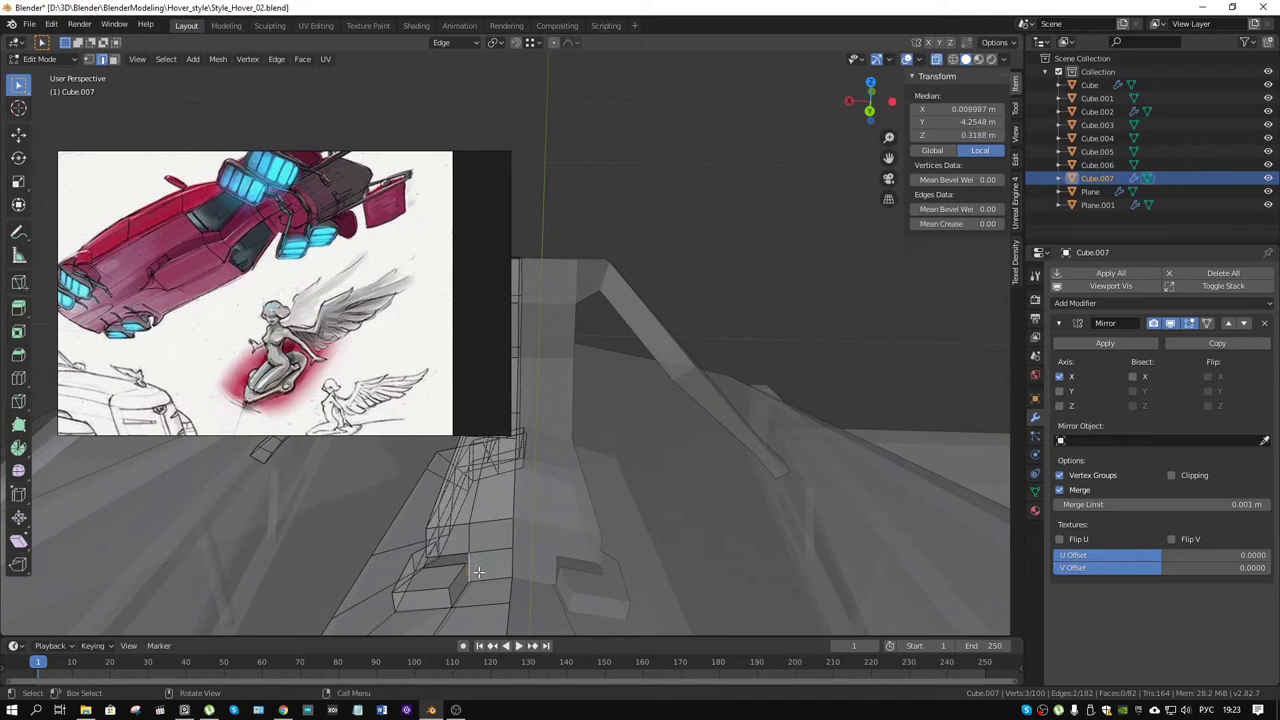
key("f")
mouse_move(478, 571)
middle_mouse_down()
mouse_move(731, 539)
mouse_move(829, 443)
middle_mouse_up()
key("f")
left_click(805, 397, "shift")
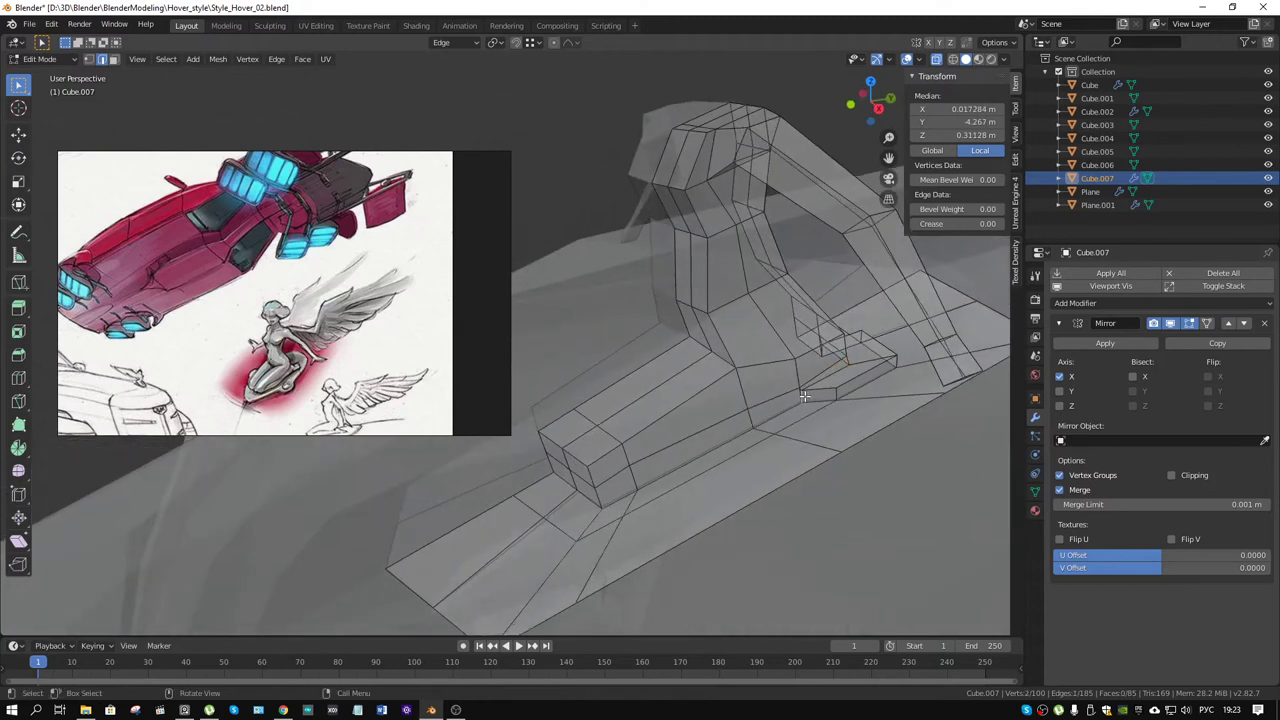
left_click(800, 394, "shift")
mouse_move(828, 397)
middle_mouse_down()
mouse_move(860, 442)
mouse_move(647, 453)
mouse_move(688, 462)
middle_mouse_up()
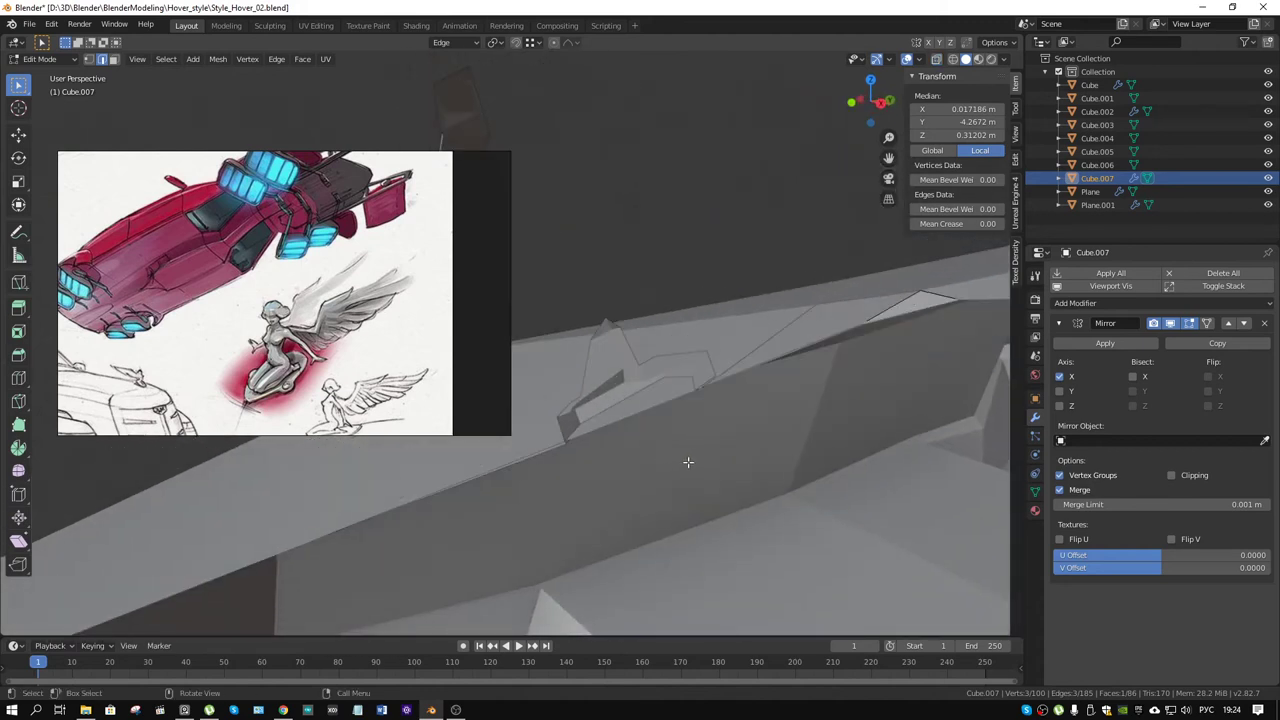
Step: Change the sidebar View tab's Clip Start from 0.1 m to 0.01 m, then zoom onto the base blocks
scroll(688, 462, "down", 4)
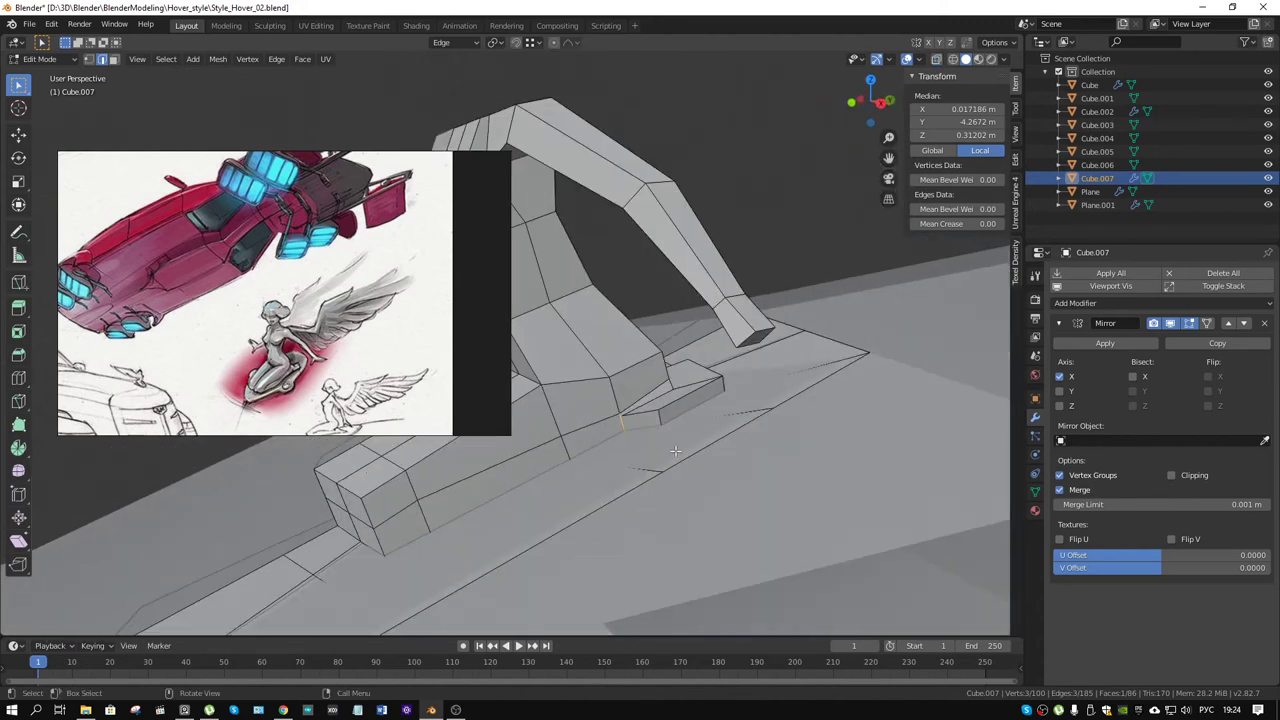
left_click(1016, 133)
left_click_drag(980, 122, 975, 110)
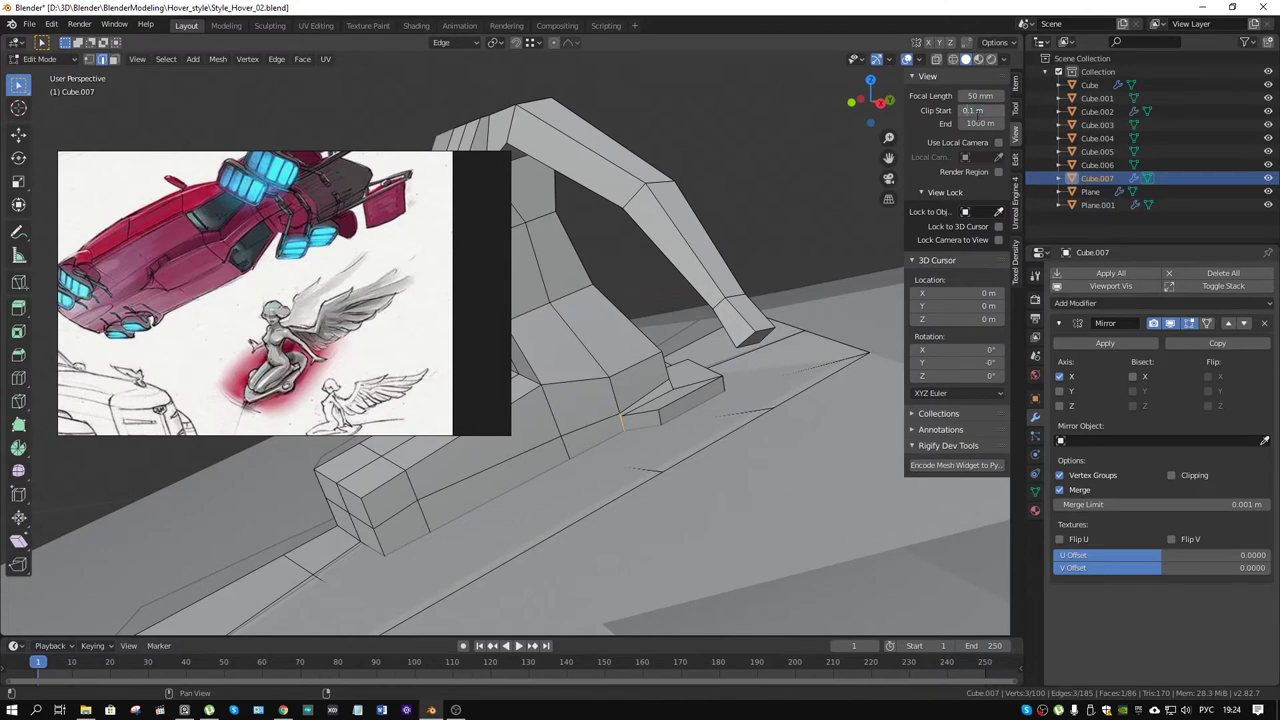
type("0")
key("Return")
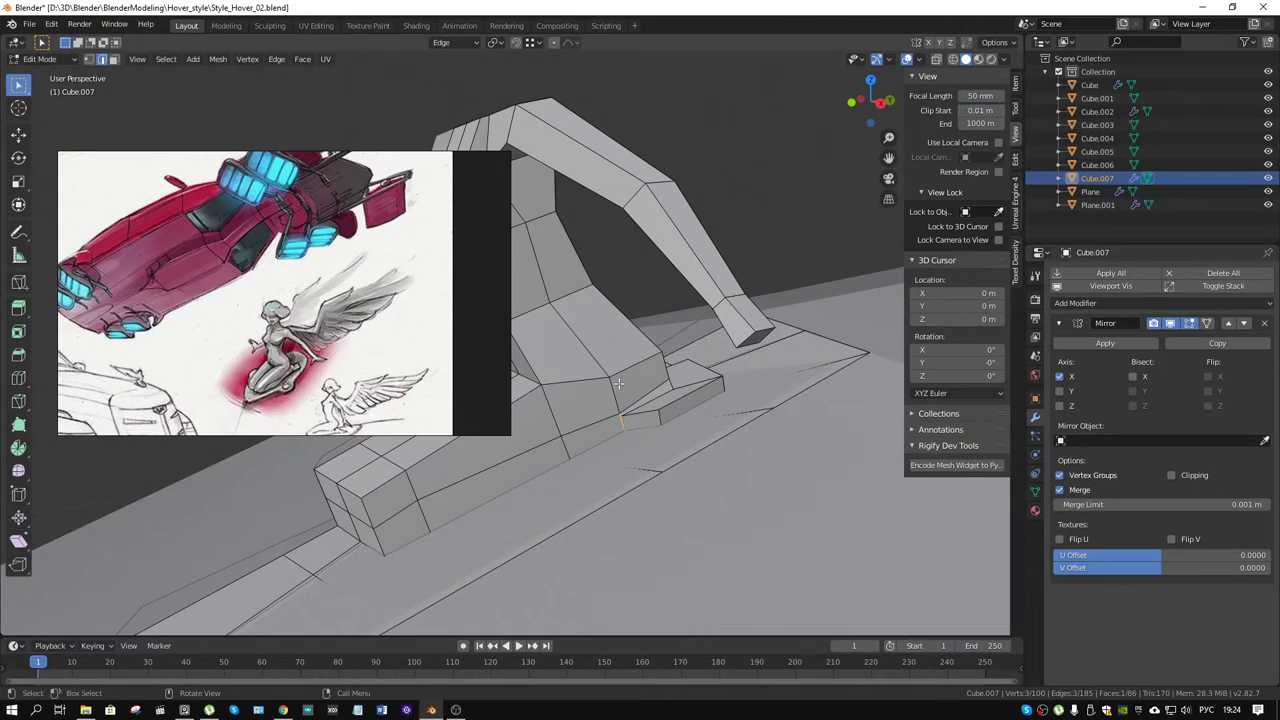
scroll(700, 400, "up", 2)
mouse_move(700, 400)
middle_mouse_down()
mouse_move(728, 387)
mouse_move(700, 406)
mouse_move(609, 421)
middle_mouse_up()
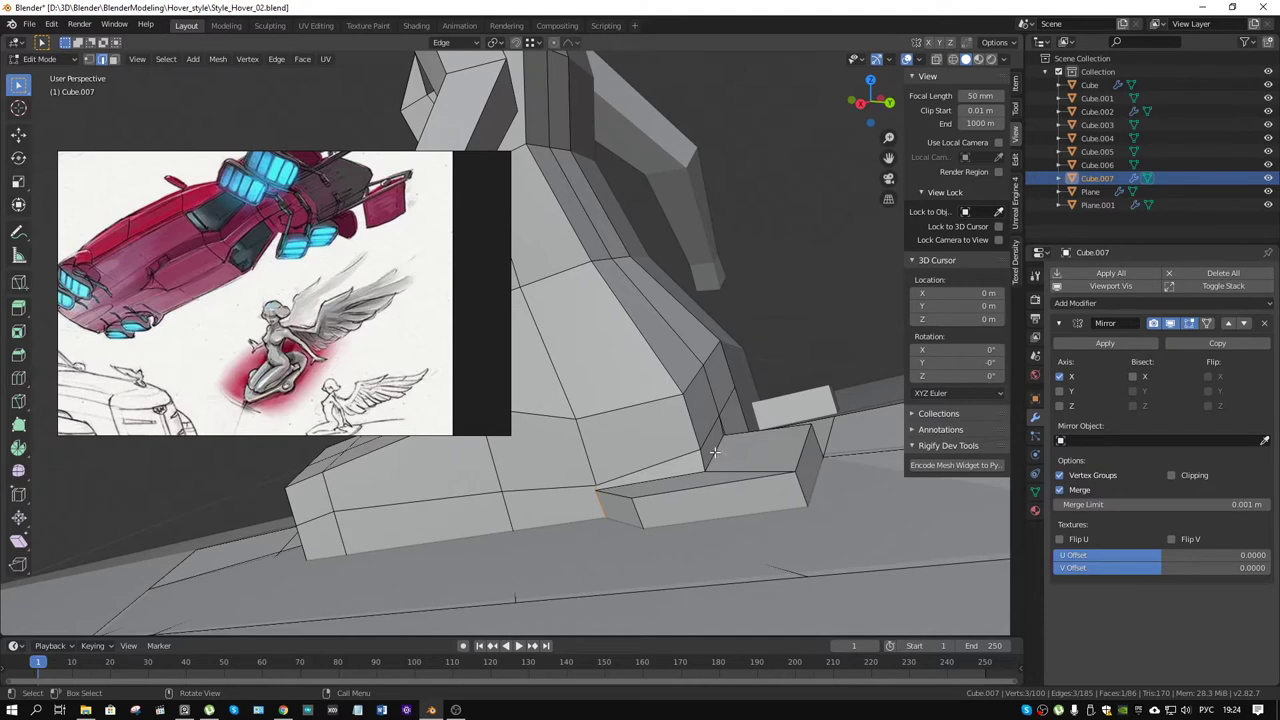
Step: Delete the front step's top face and extrude its thin side face slightly outward
key("3")
left_click(727, 455)
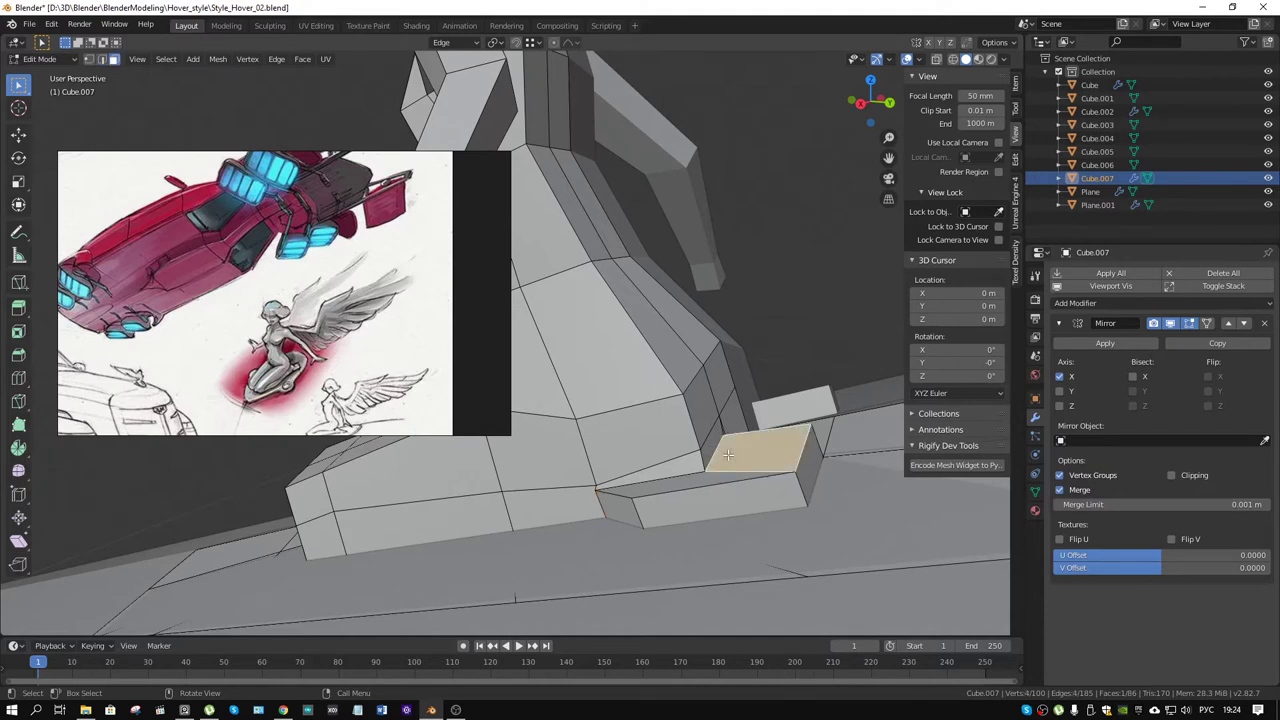
key("x")
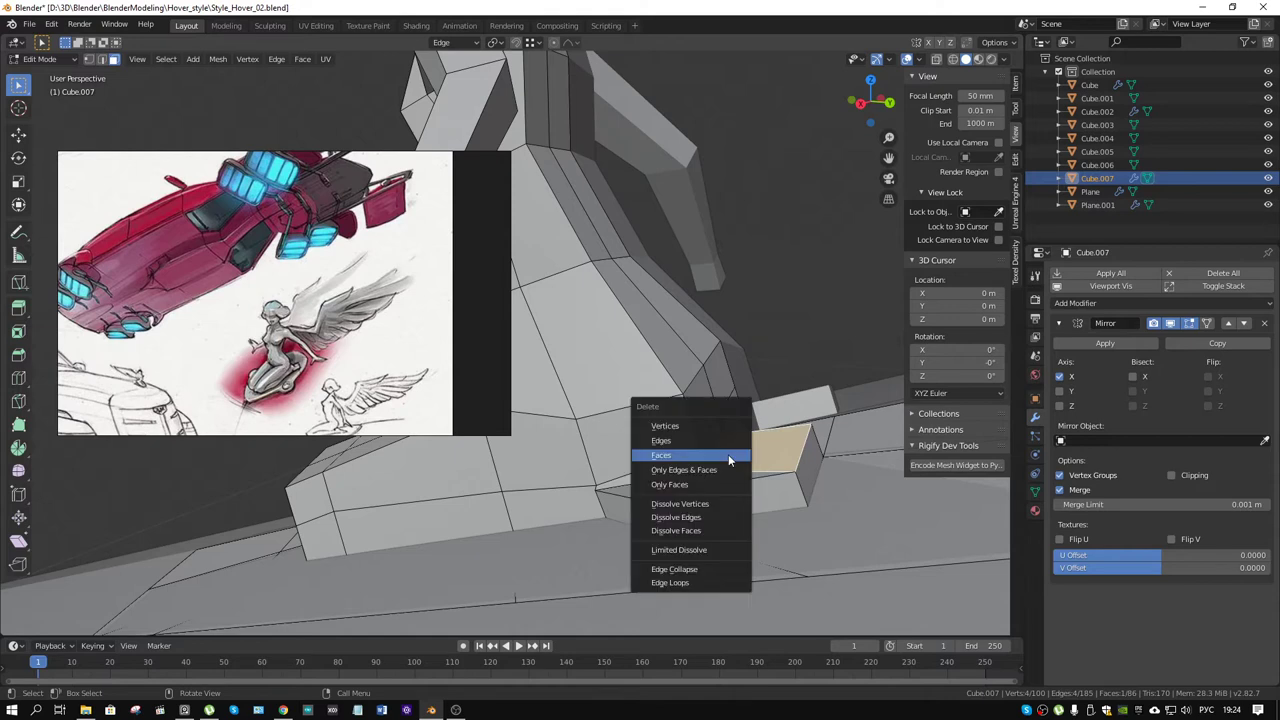
left_click(728, 455)
left_click(722, 450)
key("e")
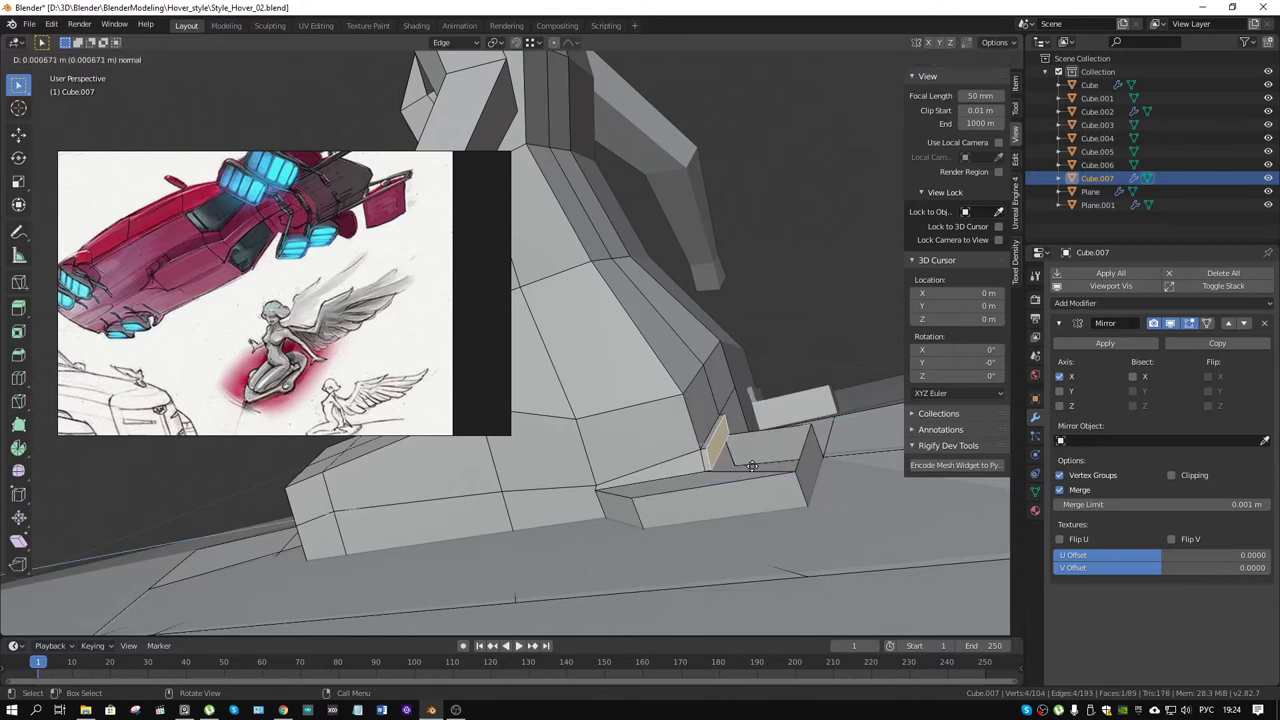
left_click(740, 455)
Step: Delete the extruded face in X-ray, pick one step edge, and return to solid shading
key("alt+z")
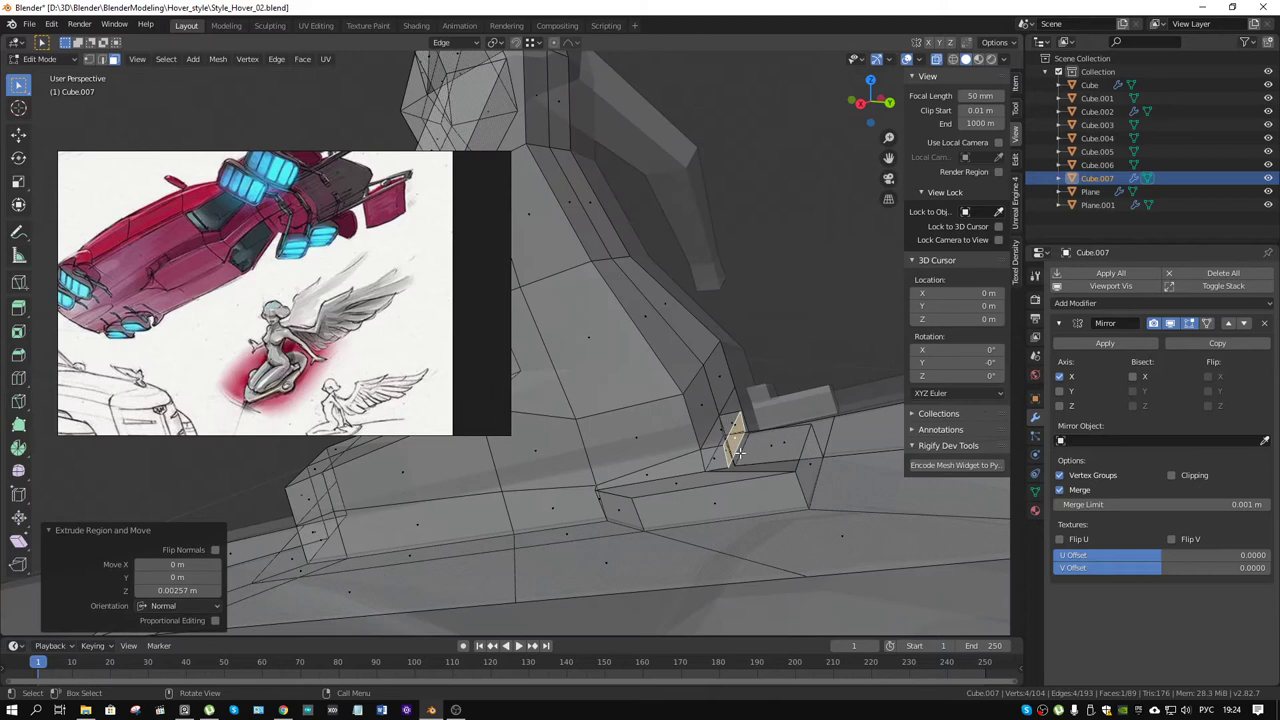
key("x")
left_click(736, 460)
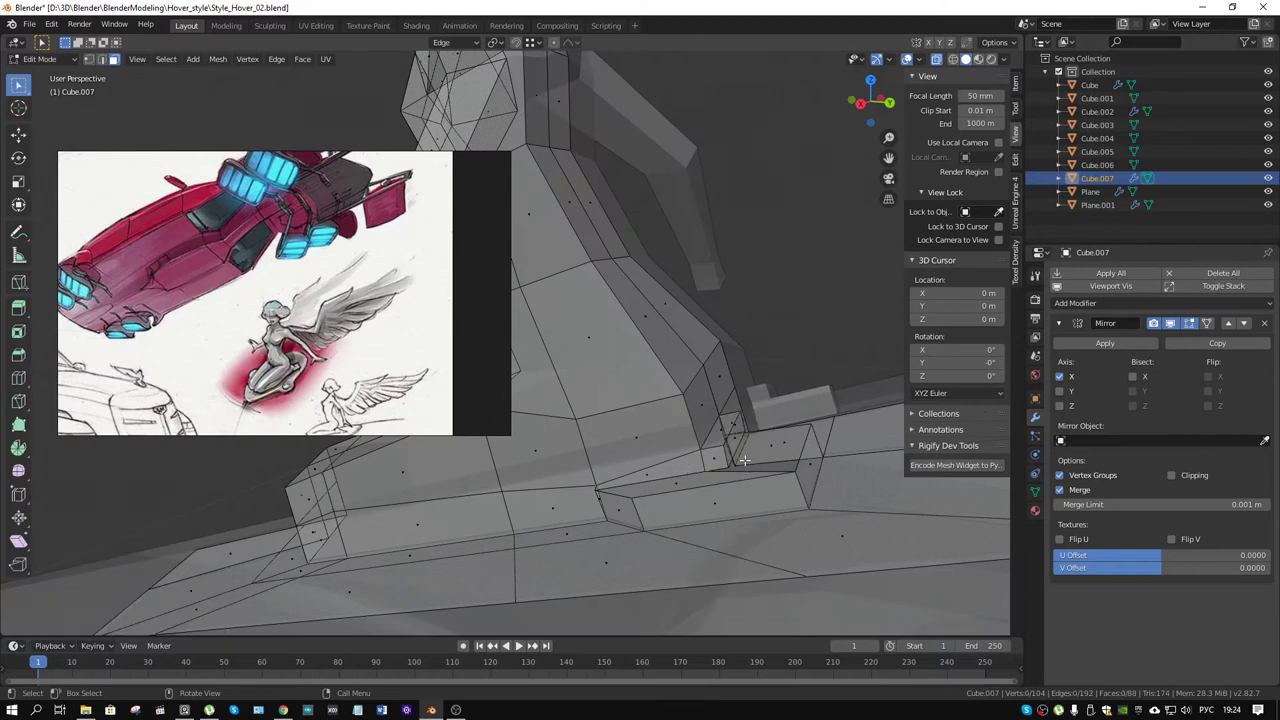
key("2")
left_click(796, 457, "alt")
left_click(760, 451)
key("alt+z")
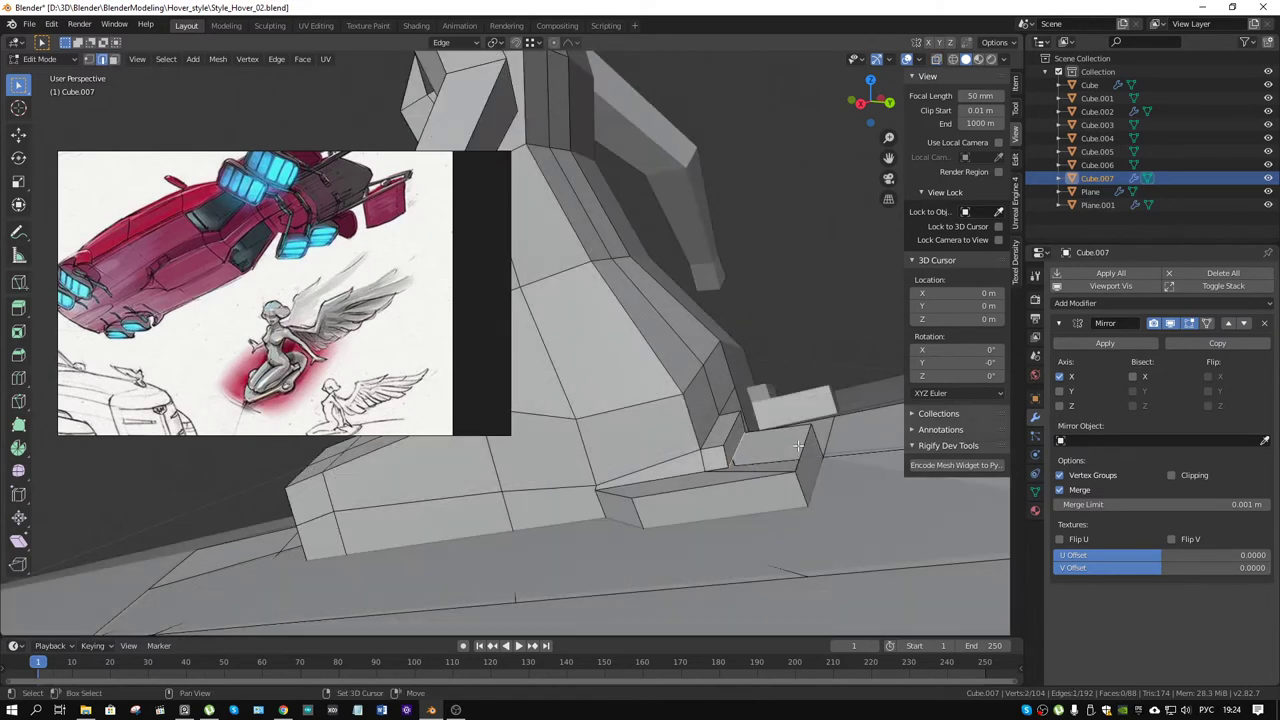
middle_click_drag(798, 445, 593, 515)
Step: Fill the selected edges with a face, add a centred step loop, and nudge a corner vertex
key("f")
key("ctrl+r")
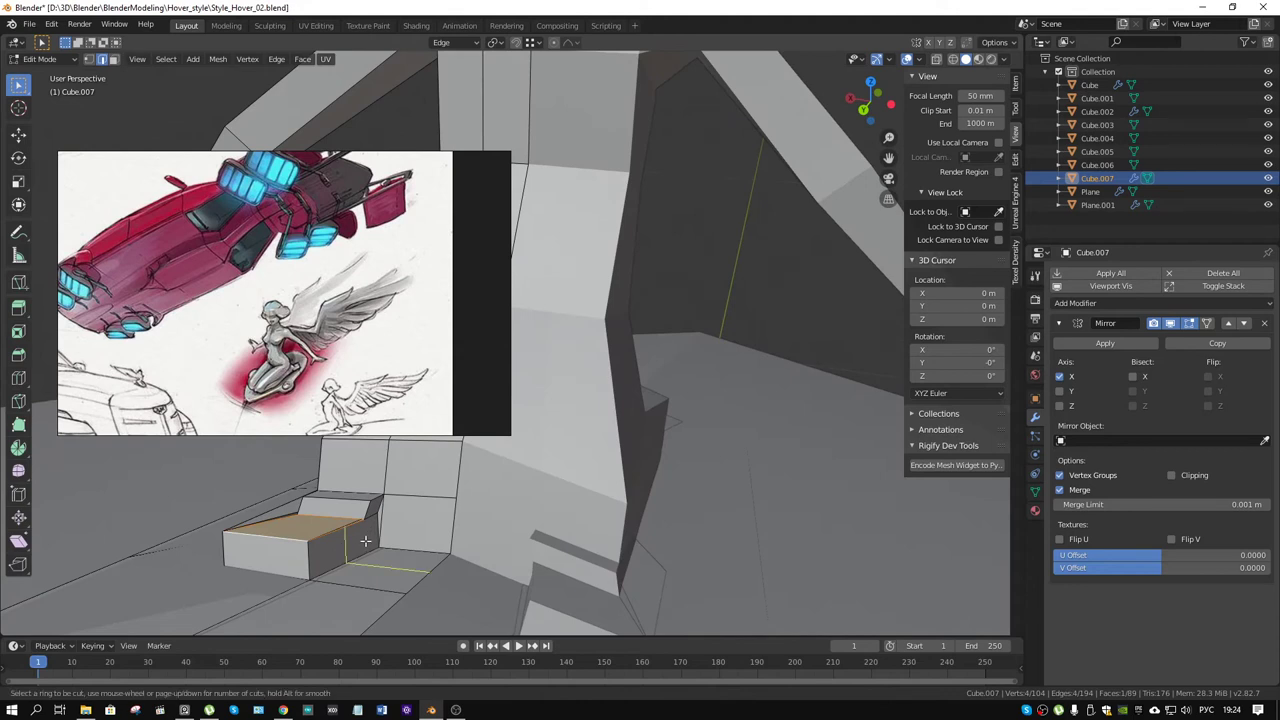
left_click(366, 541)
right_click(372, 530)
key("1")
left_click(371, 524)
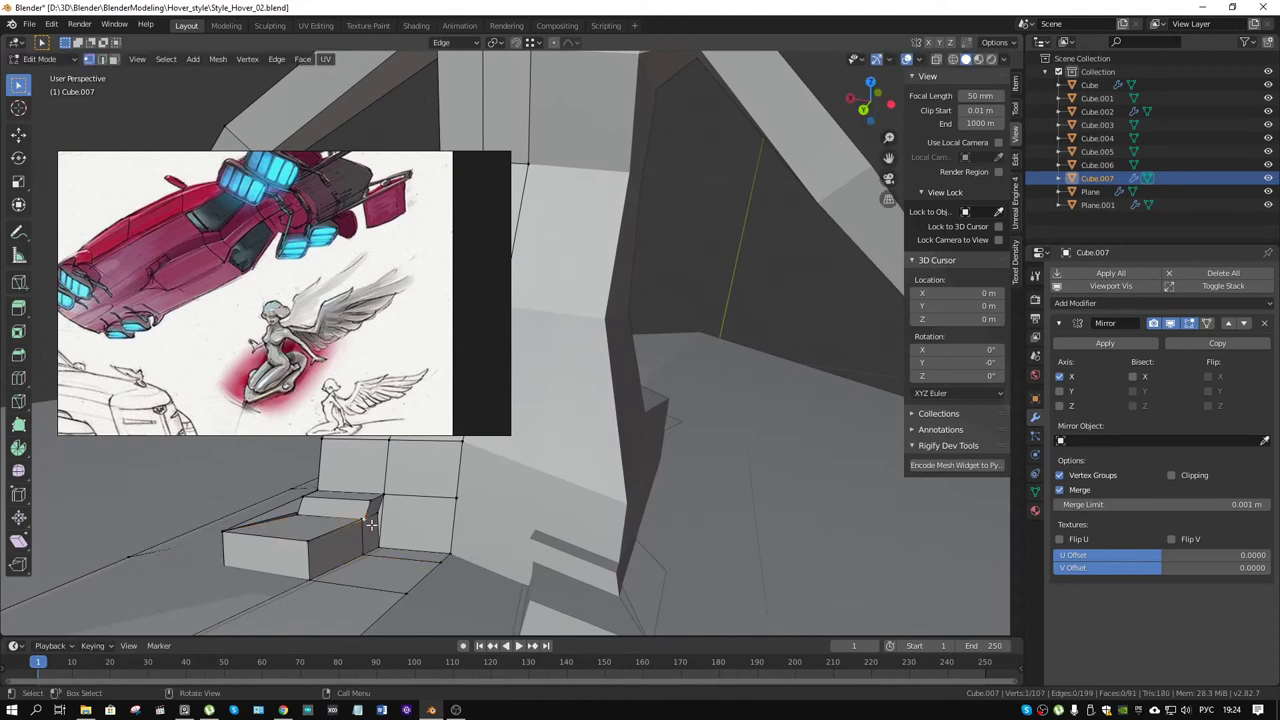
key("g")
left_click(363, 520)
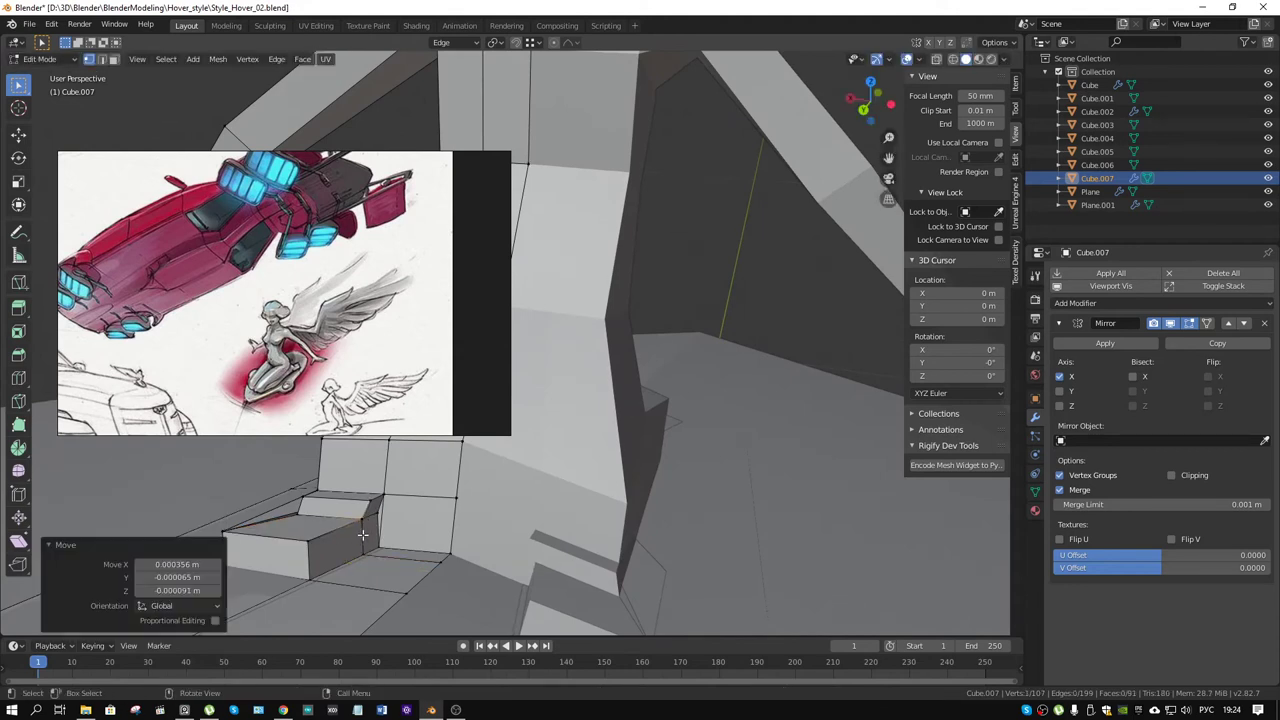
middle_click_drag(363, 520, 540, 530)
Step: Add a centred edge loop on the lower step and slide one of its edges
key("ctrl+r")
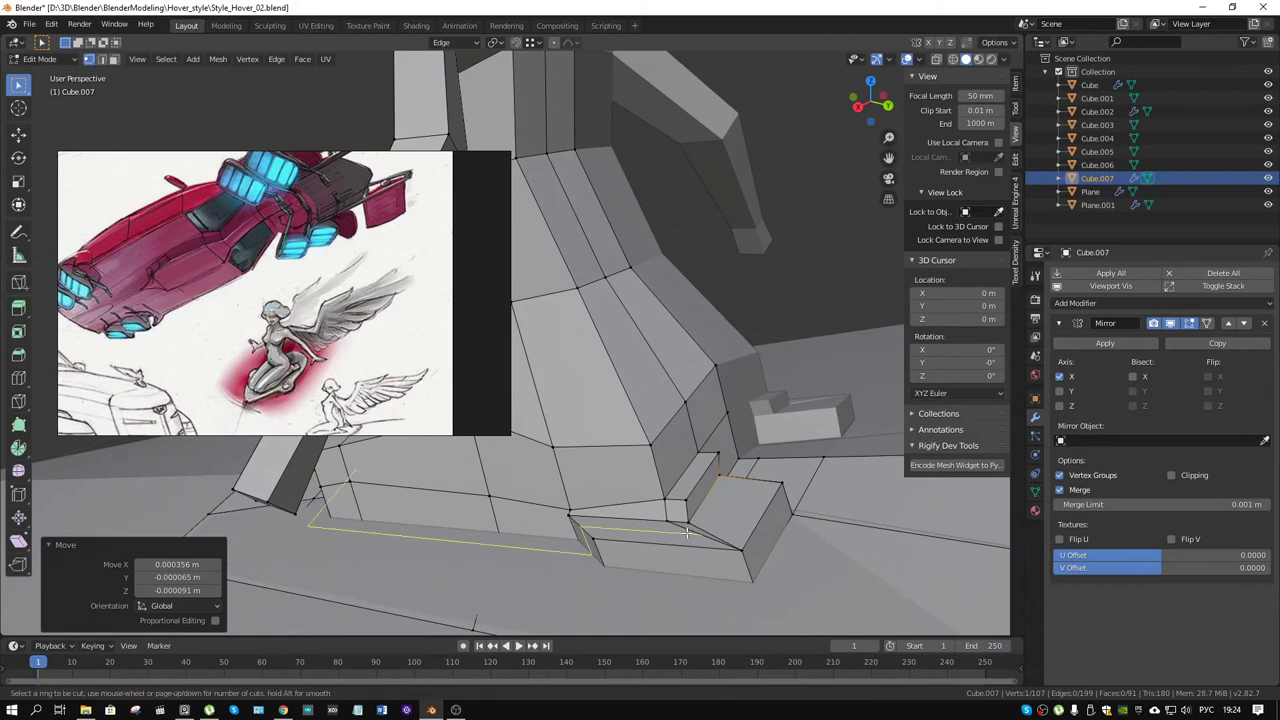
left_click(686, 532)
right_click(686, 532)
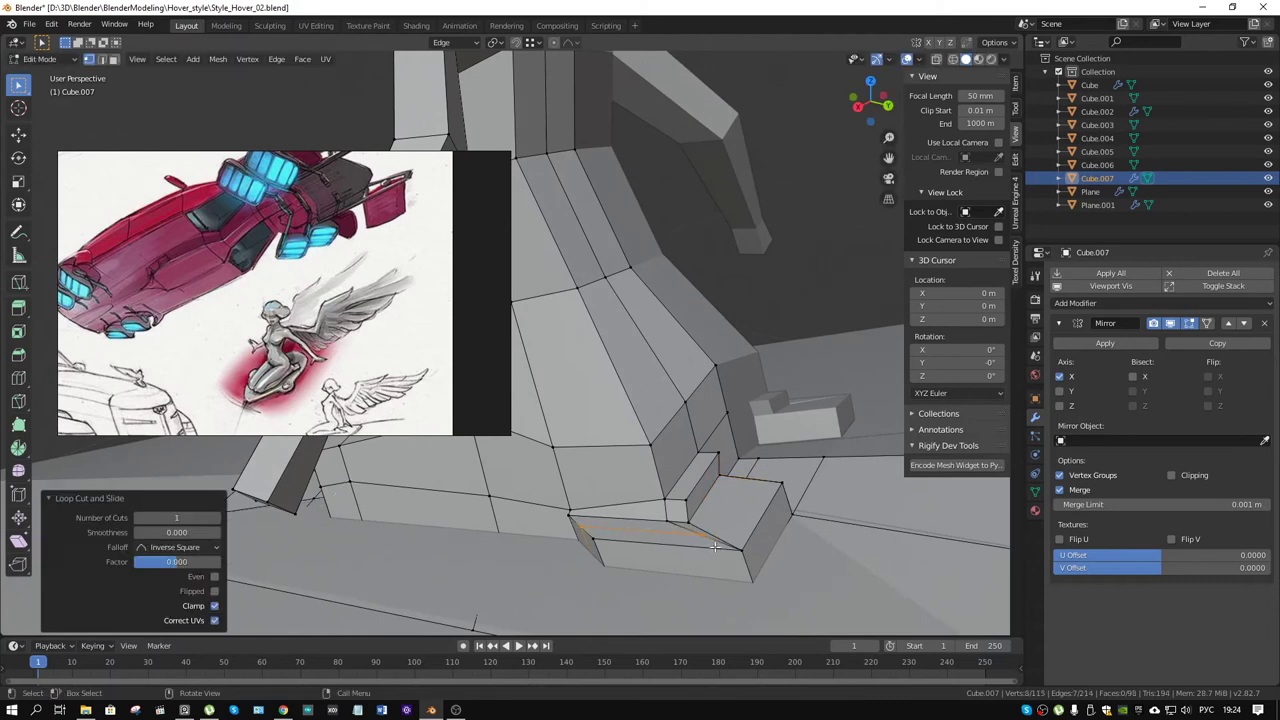
left_click(715, 546)
key("g")
key("g")
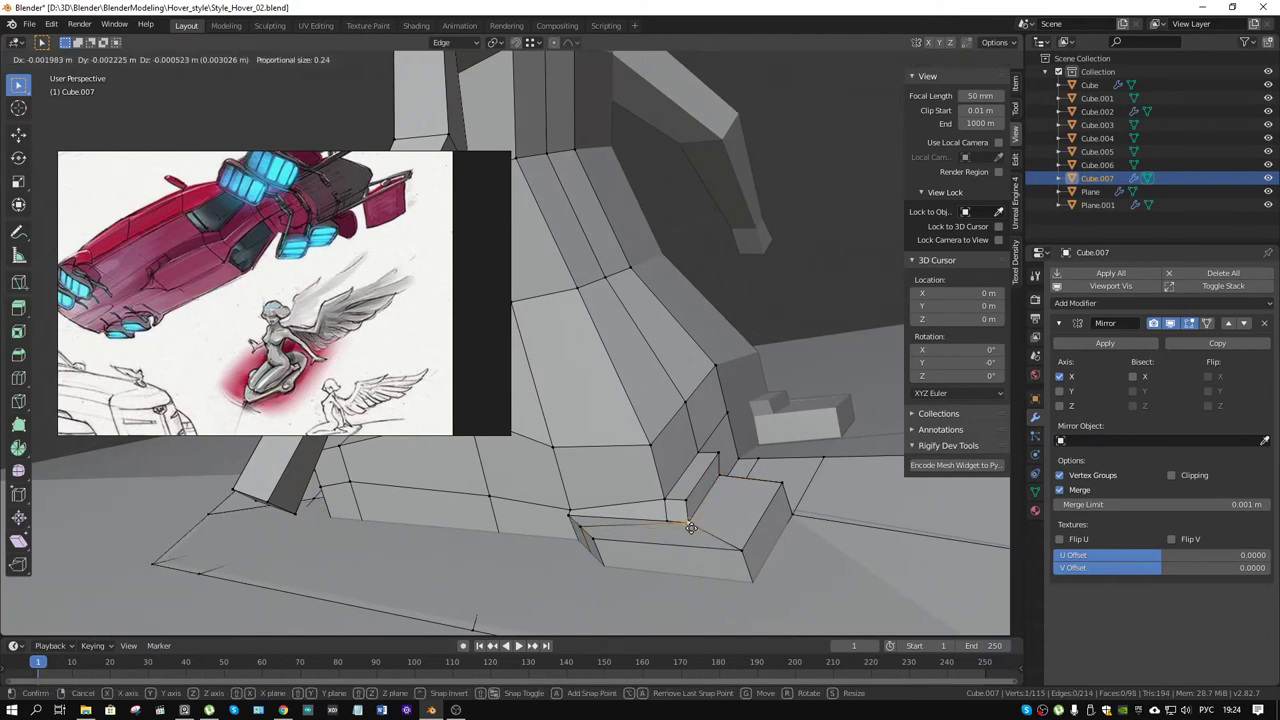
left_click(690, 527)
Step: Merge duplicate vertices across the whole mesh by distance
key("a")
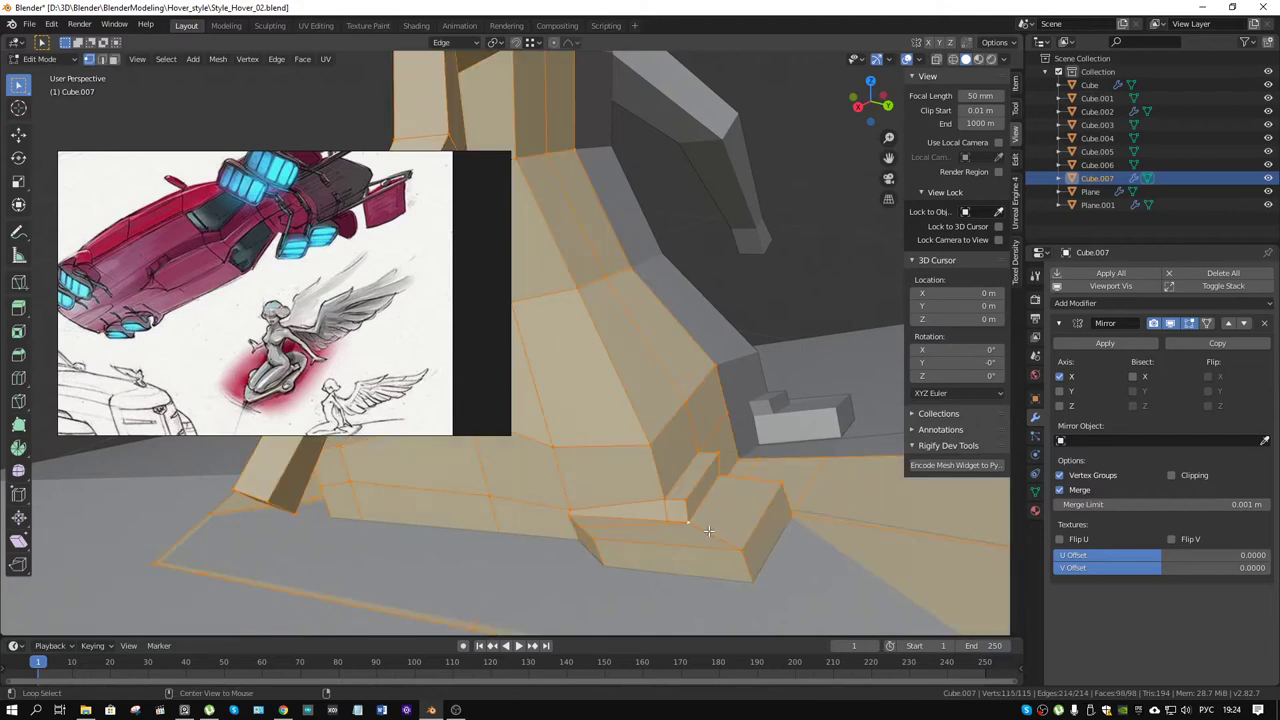
key("m")
left_click(679, 609)
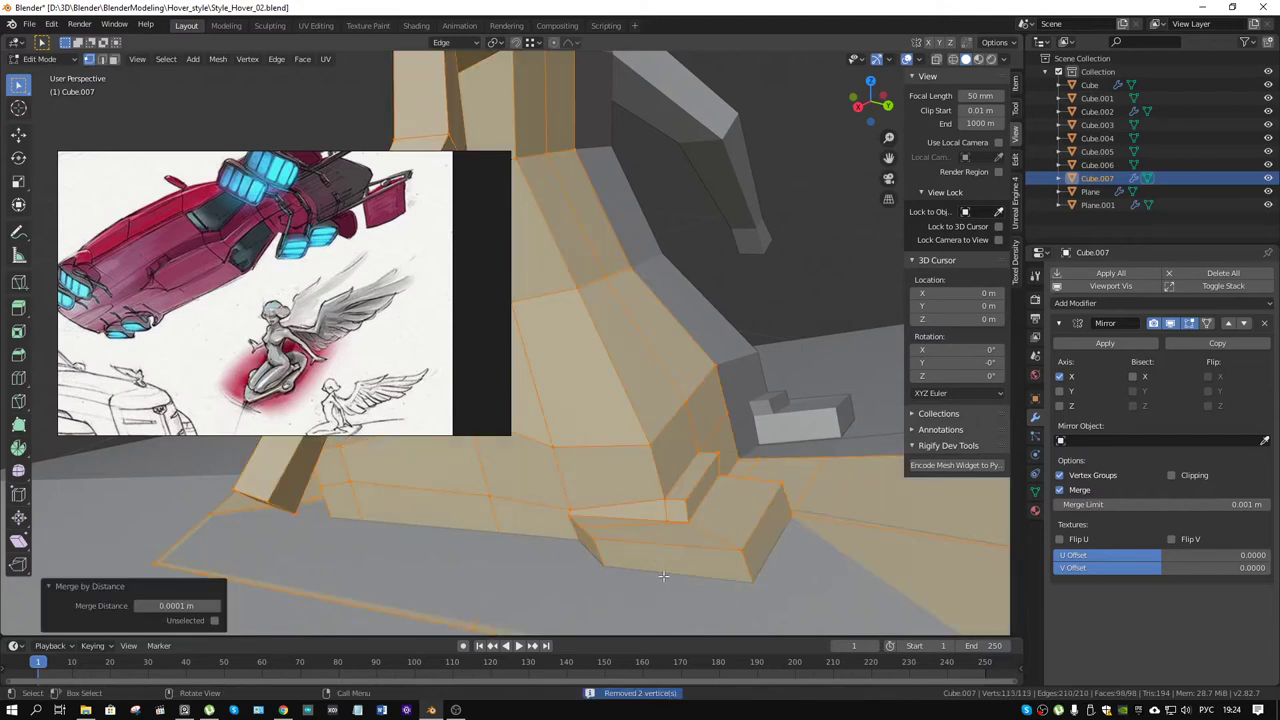
mouse_move(679, 609)
middle_mouse_down()
mouse_move(667, 585)
mouse_move(693, 451)
middle_mouse_up()
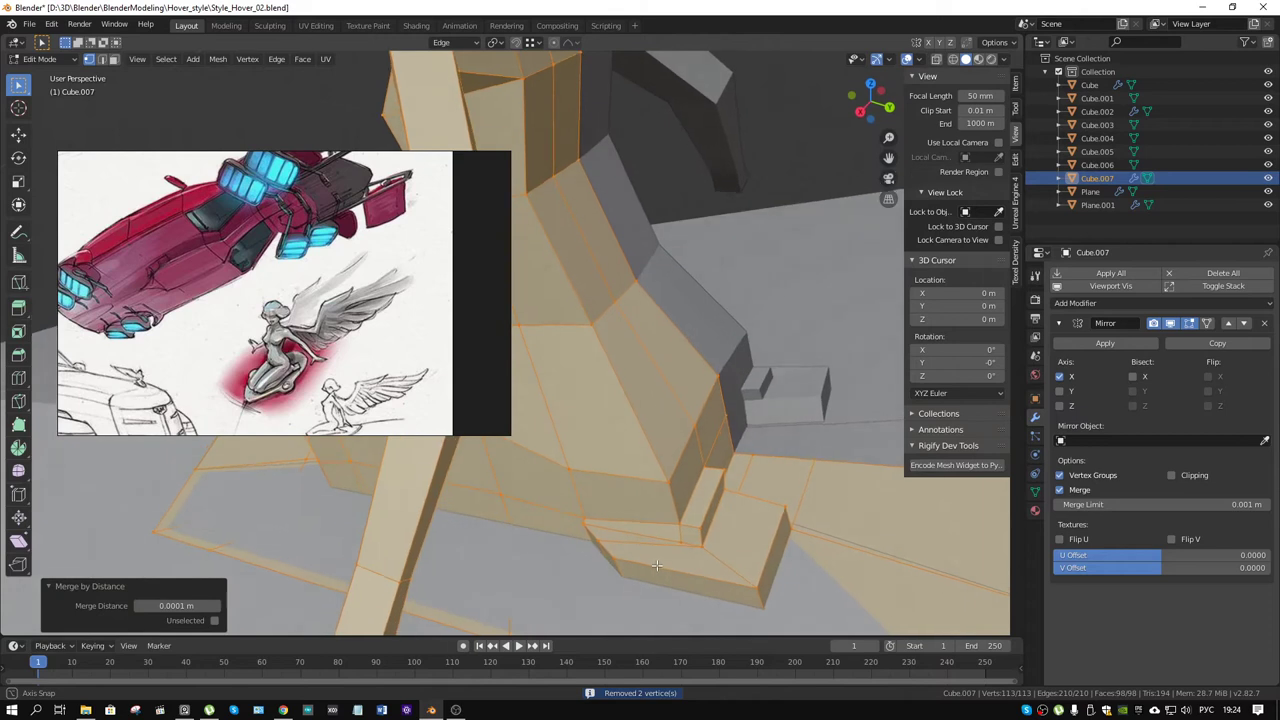
Step: Move the small step face along the Y axis
key("3")
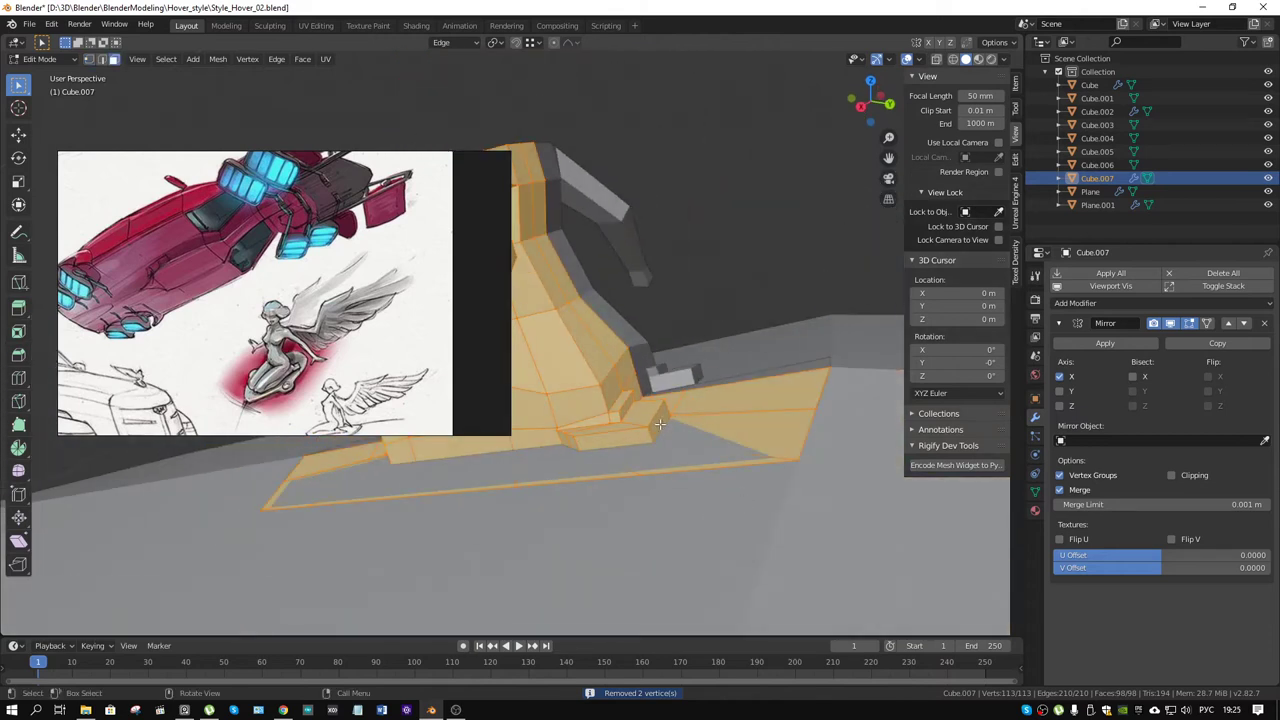
left_click(660, 427)
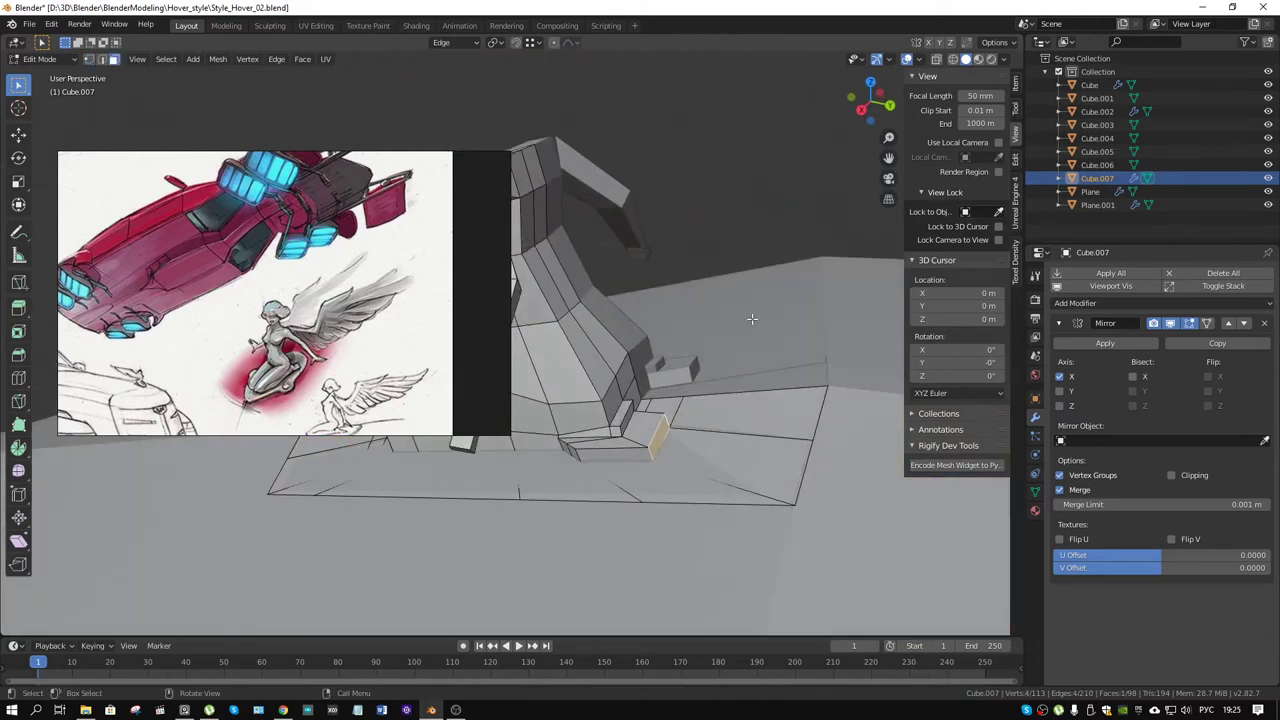
key("g")
key("y")
key("y")
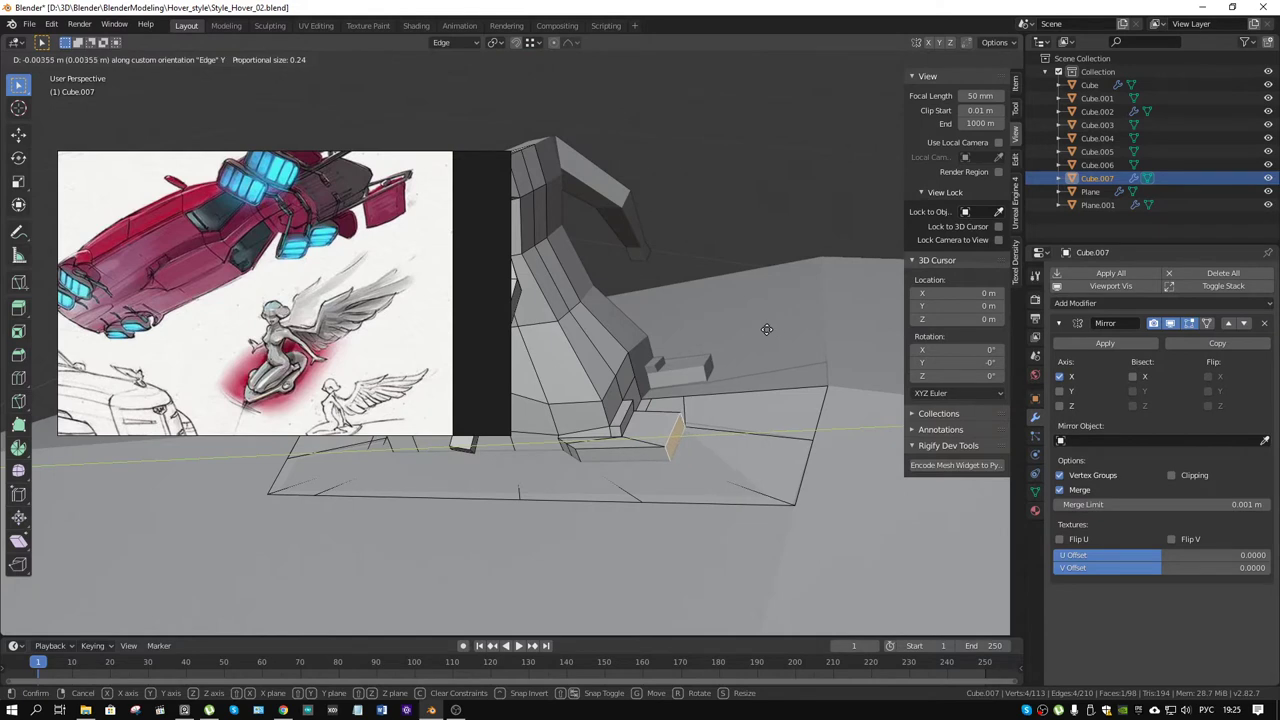
left_click(763, 329)
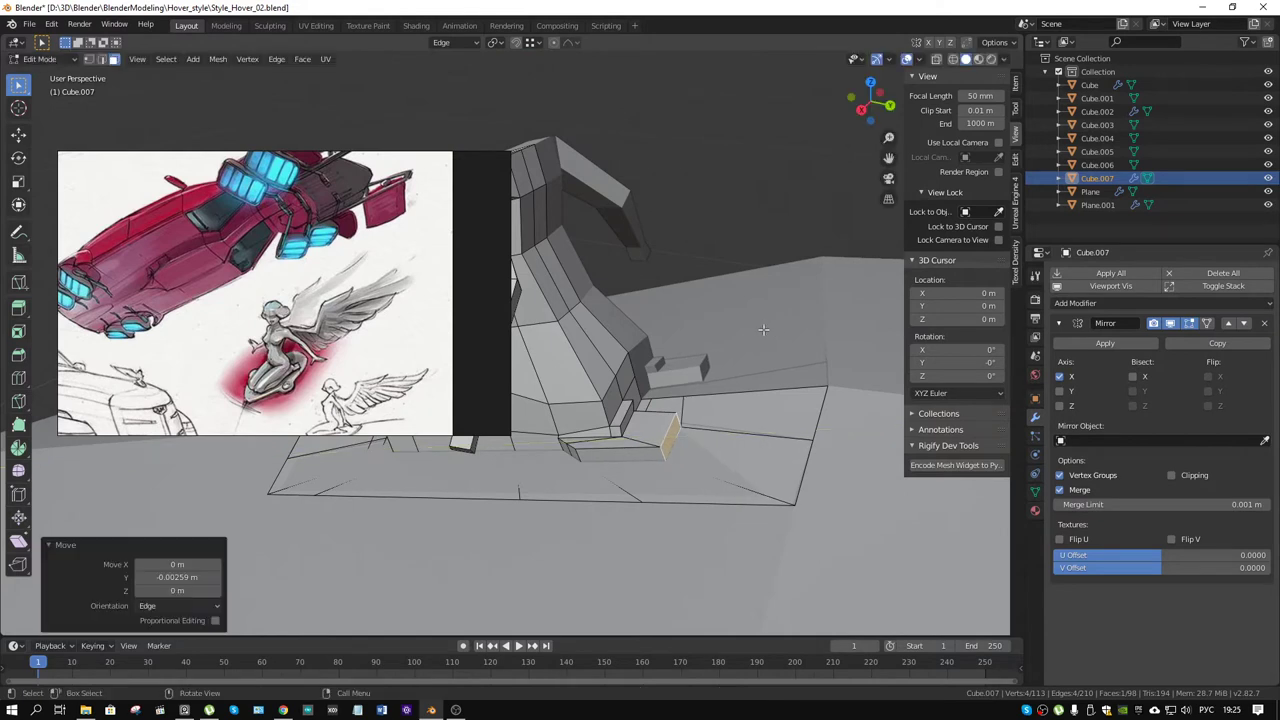
middle_click_drag(719, 434, 670, 412)
Step: Lower a step edge slightly along the Z axis
left_click(670, 412)
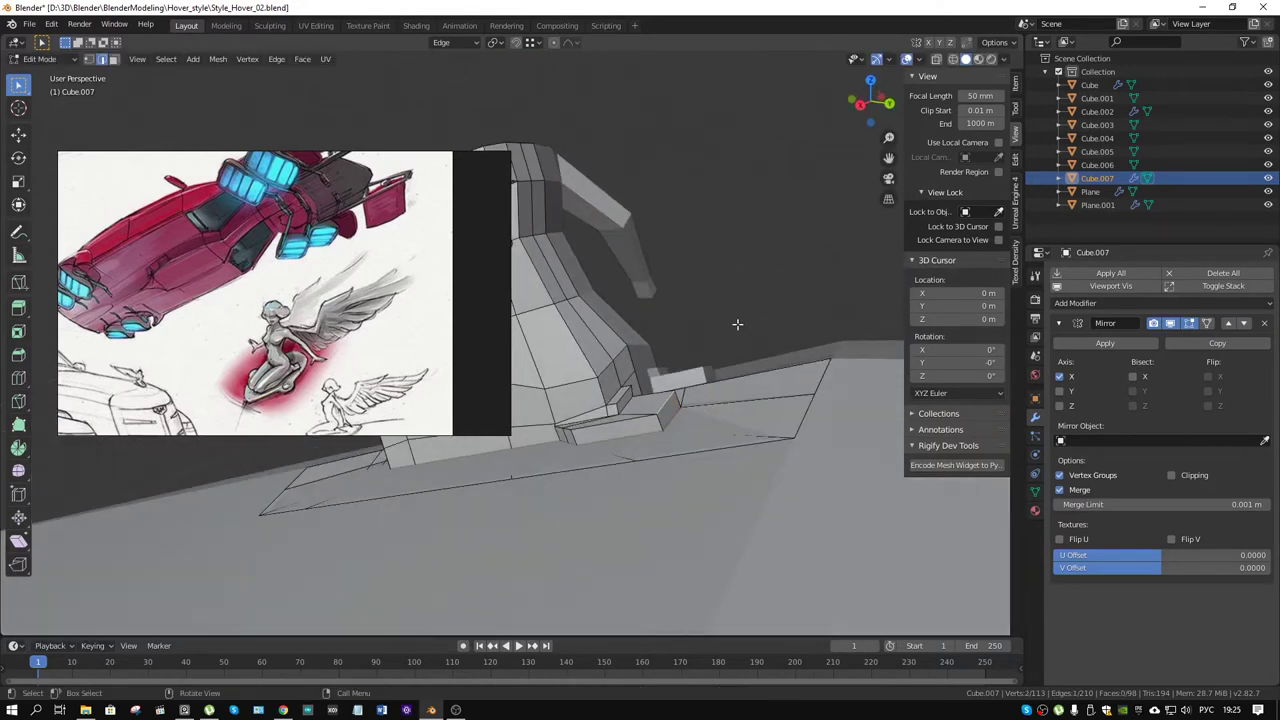
key("g")
key("z")
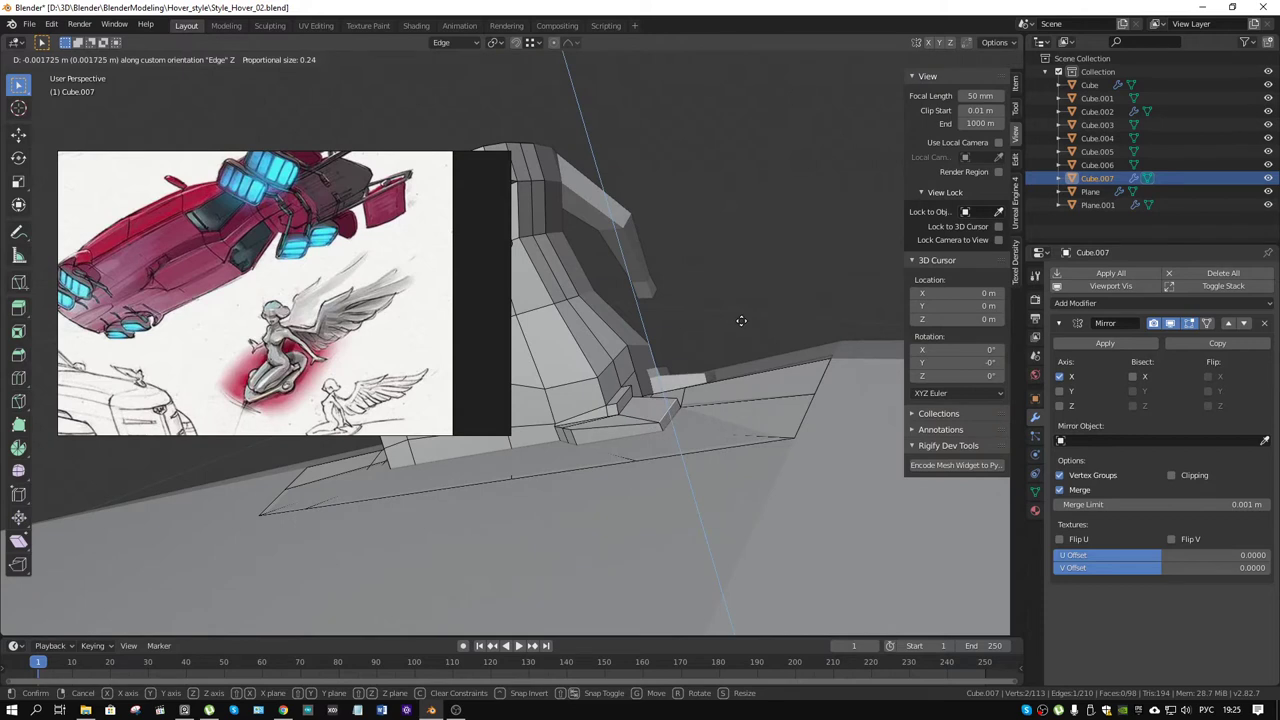
left_click(740, 319)
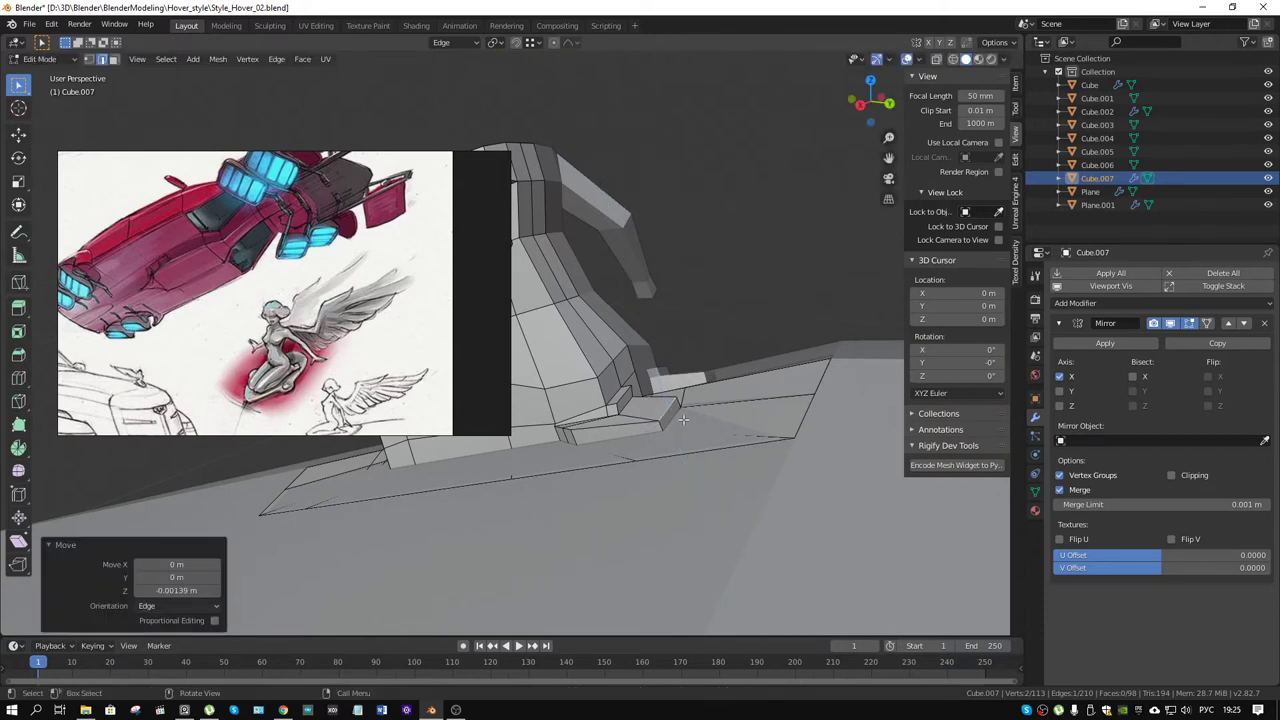
middle_click_drag(687, 417, 643, 432)
Step: Add another centred edge loop across the step
key("ctrl+r")
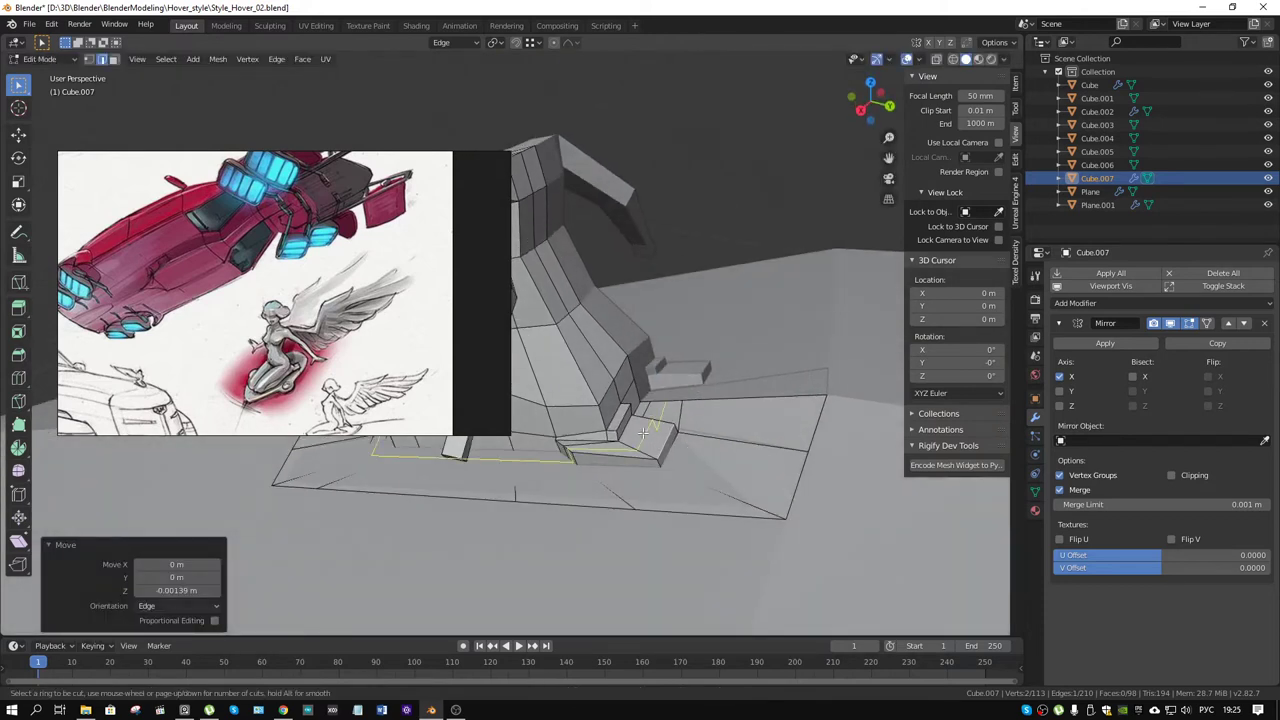
left_click(643, 432)
right_click(643, 432)
scroll(643, 432, "up", 3)
middle_click_drag(643, 432, 789, 432)
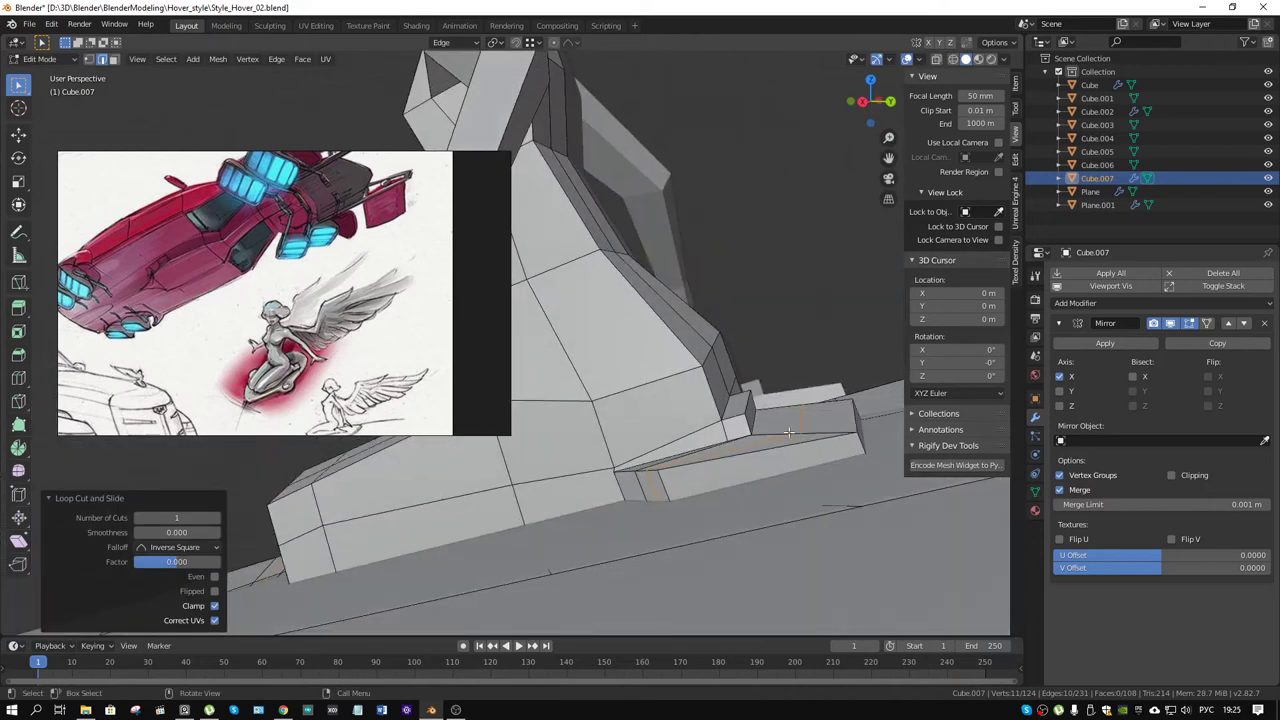
Step: Move a step edge vertically to a new height and select another edge
left_click(800, 421)
key("g")
key("z")
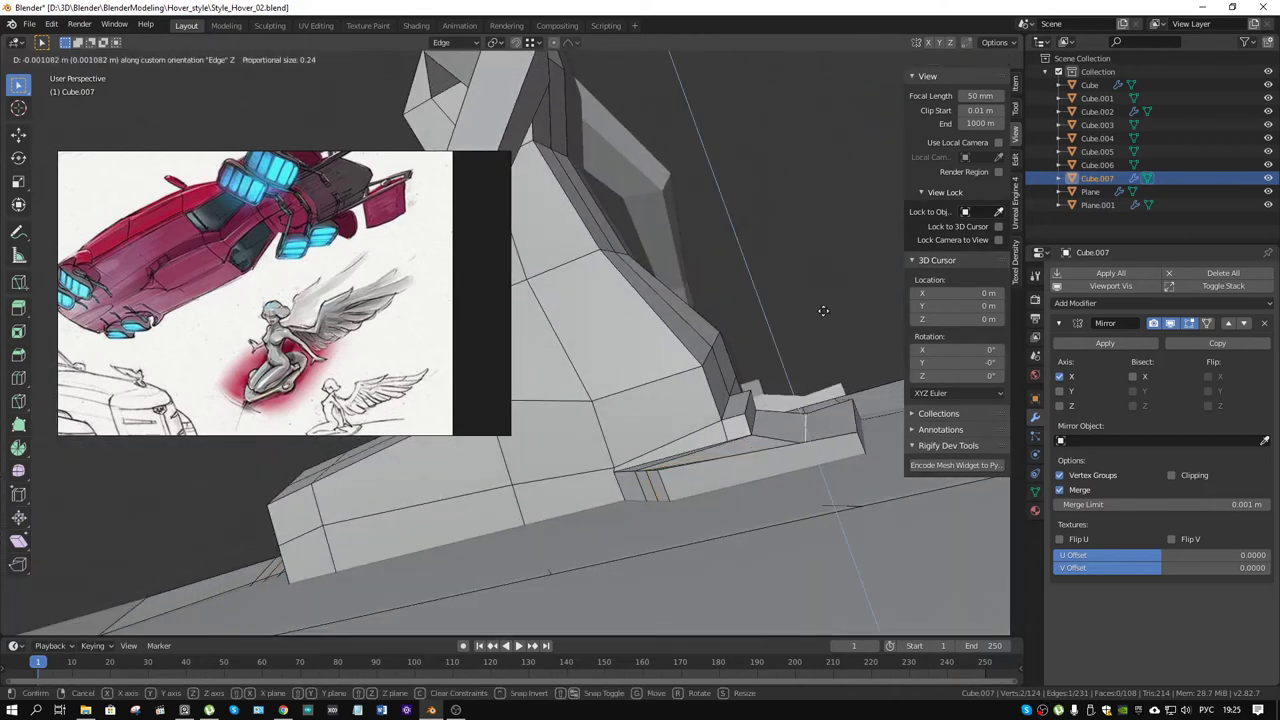
left_click(823, 306)
middle_click_drag(823, 306, 740, 540)
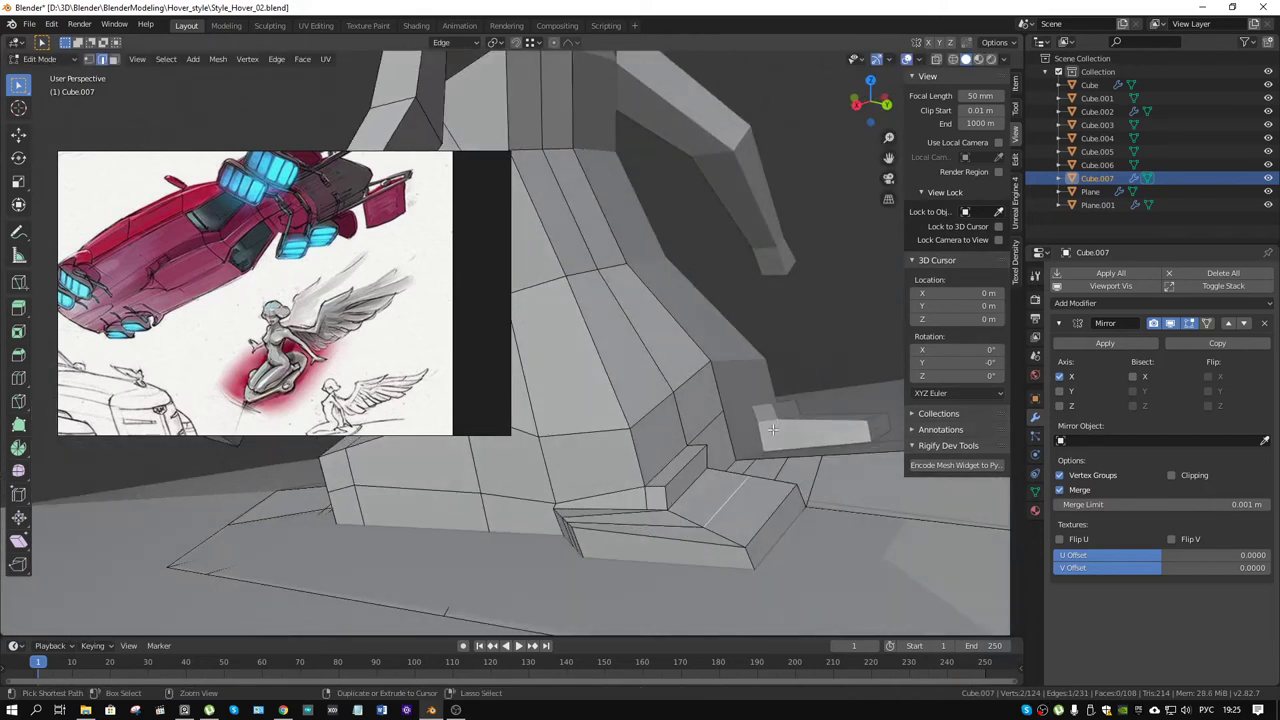
left_click(722, 505)
scroll(697, 558, "down", 2)
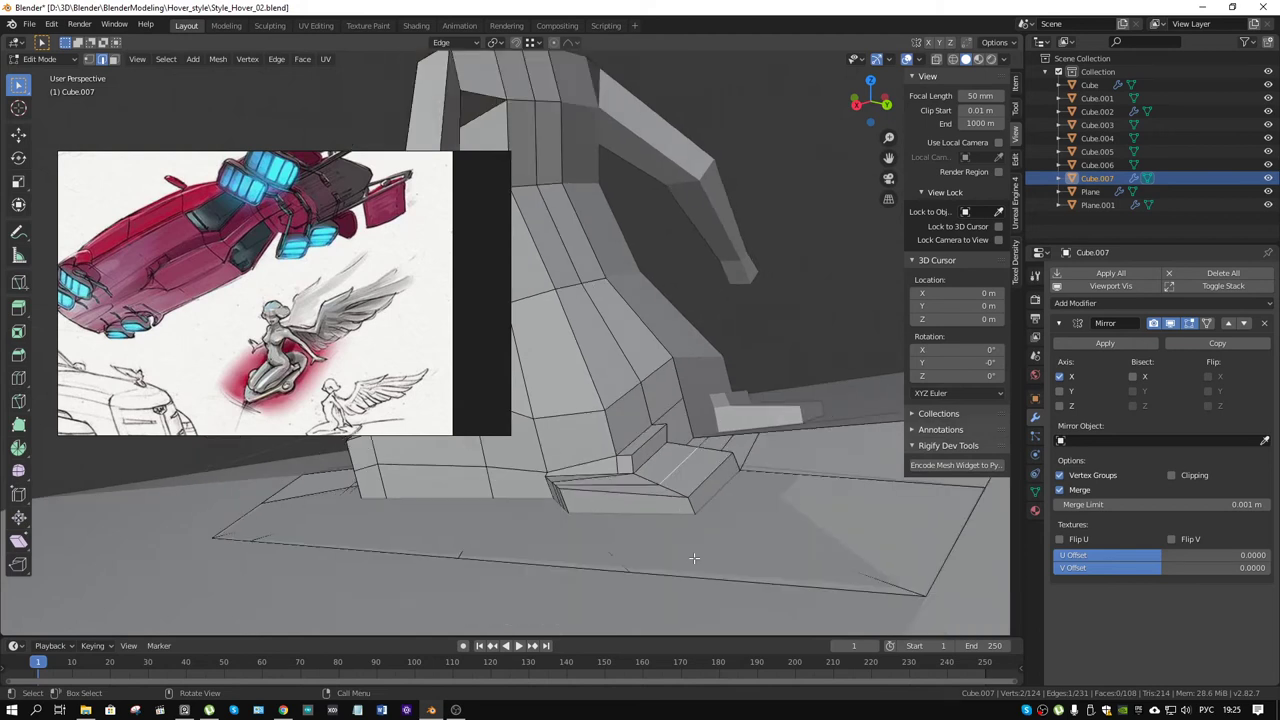
Step: Knife-cut across the base step, then dissolve the new cut edges
key("k")
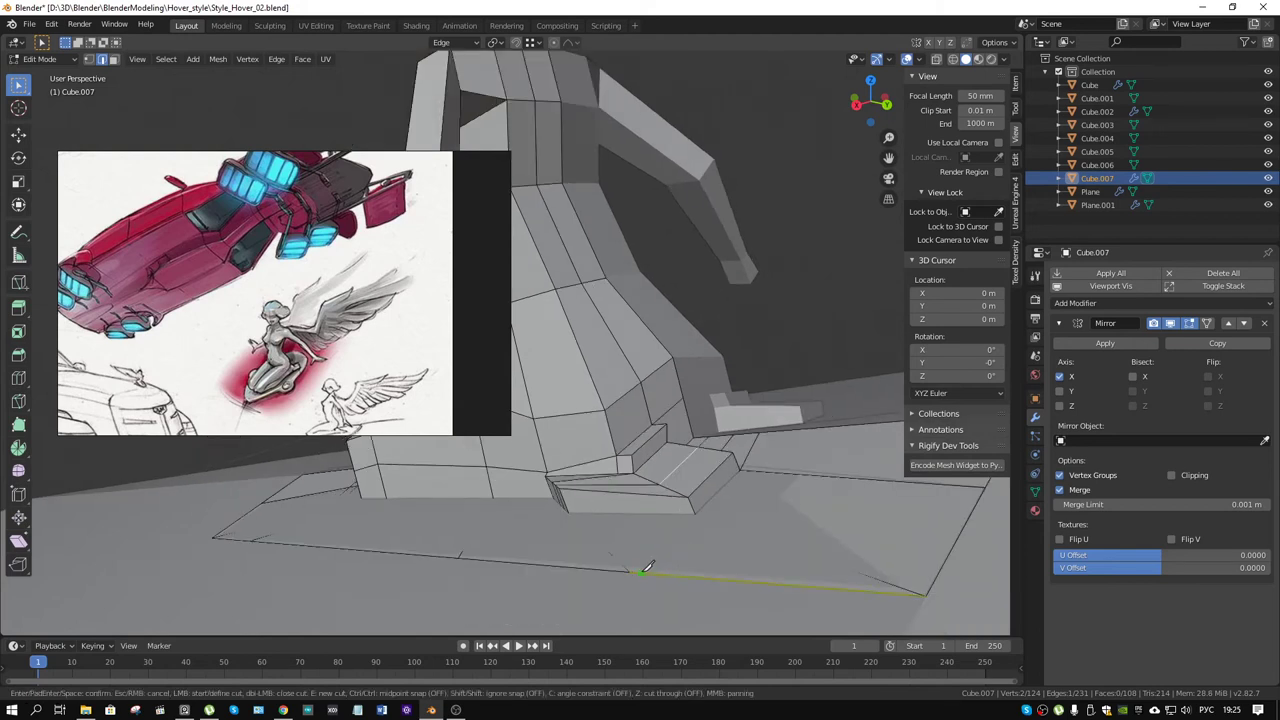
left_click(643, 572)
left_click(642, 514)
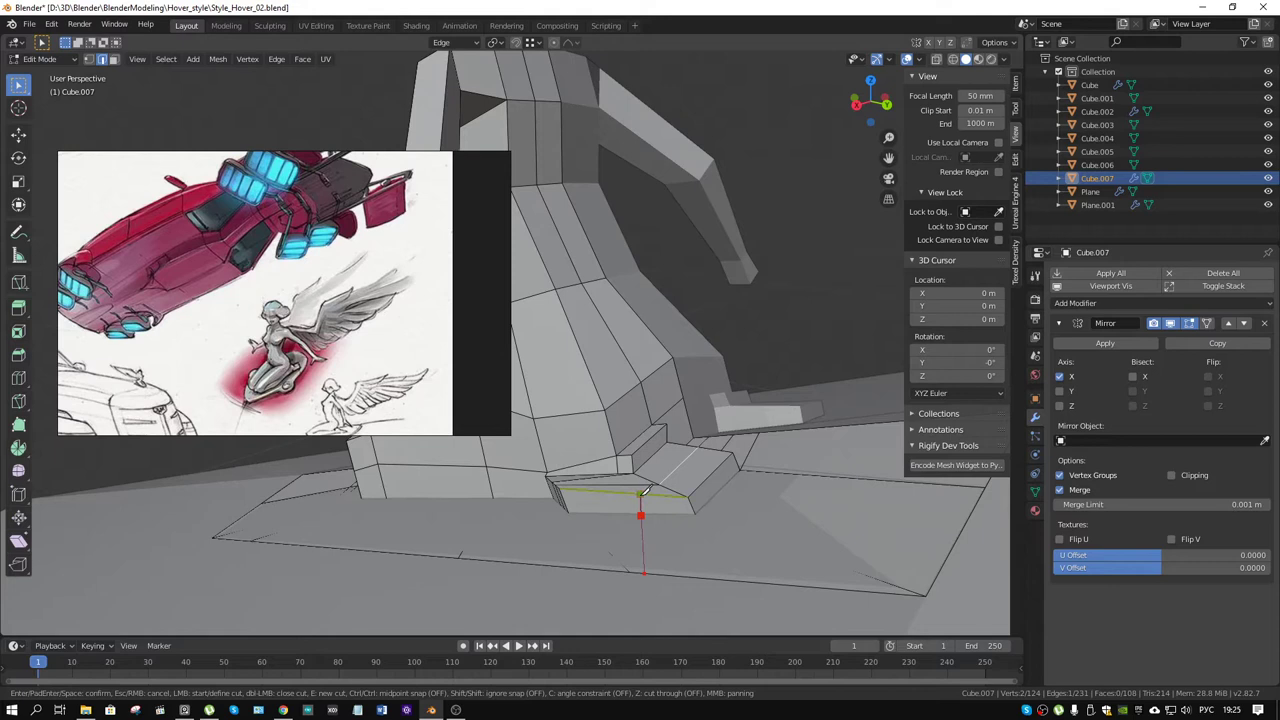
left_click(642, 493)
key("Return")
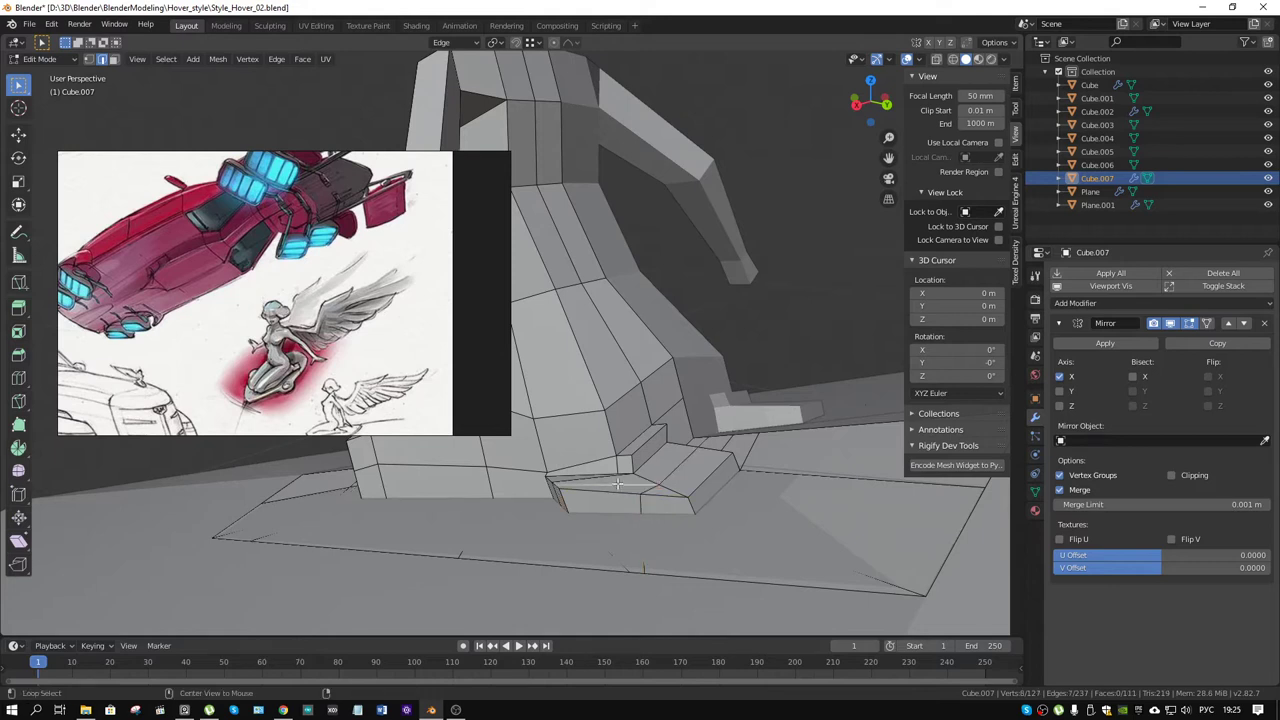
key("x")
left_click(568, 545)
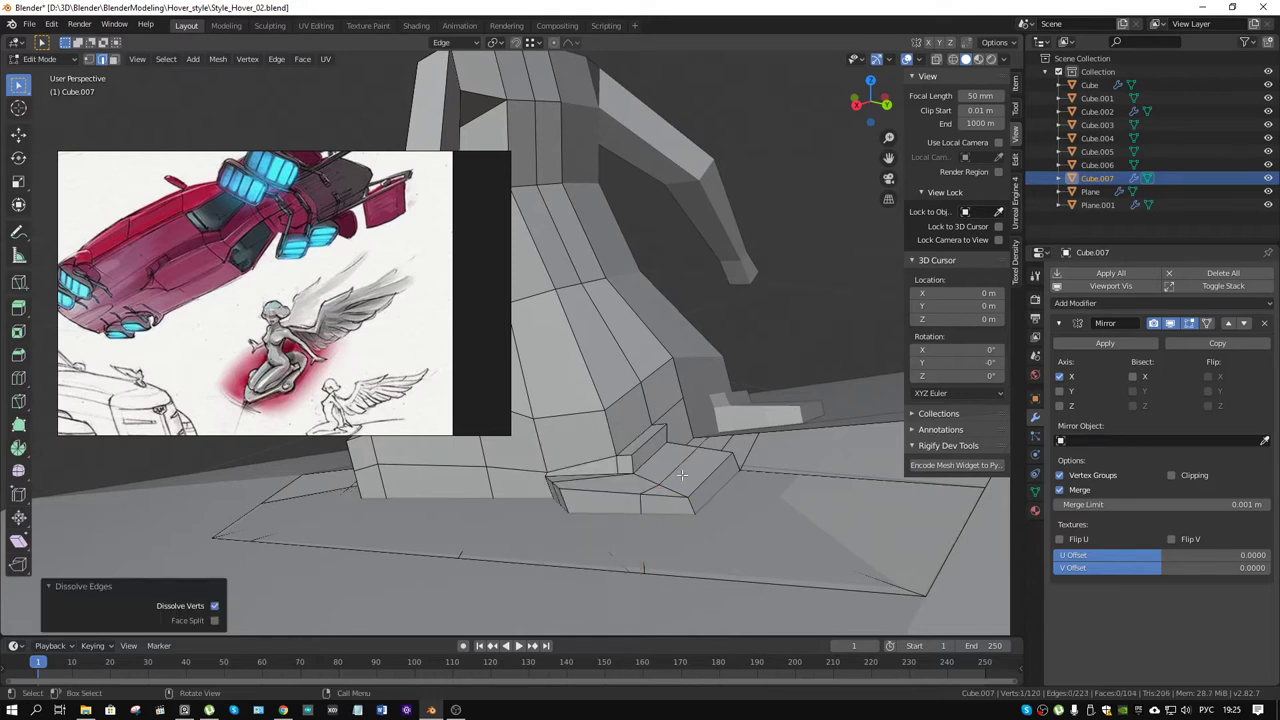
Step: Slide the edge loop at the column base into a new position
left_click(678, 464)
mouse_move(678, 464)
middle_mouse_down()
mouse_move(626, 531)
mouse_move(568, 500)
middle_mouse_up()
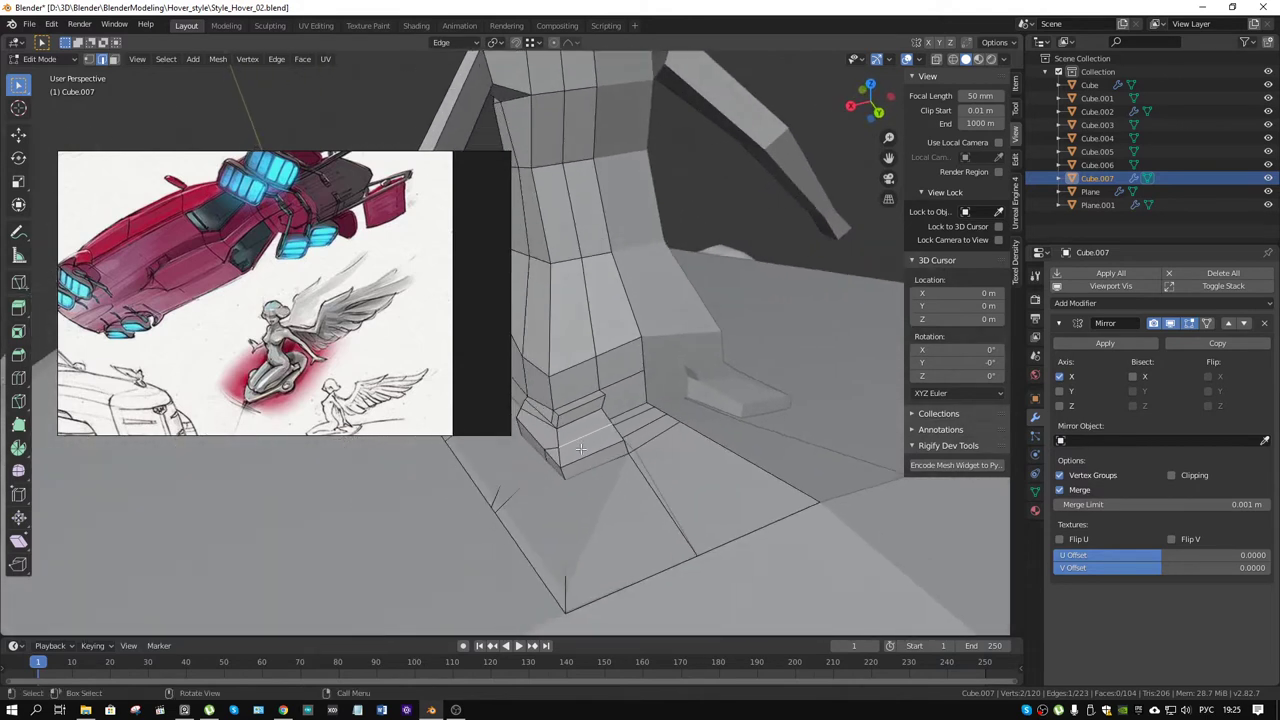
left_click(579, 487)
key("g")
key("g")
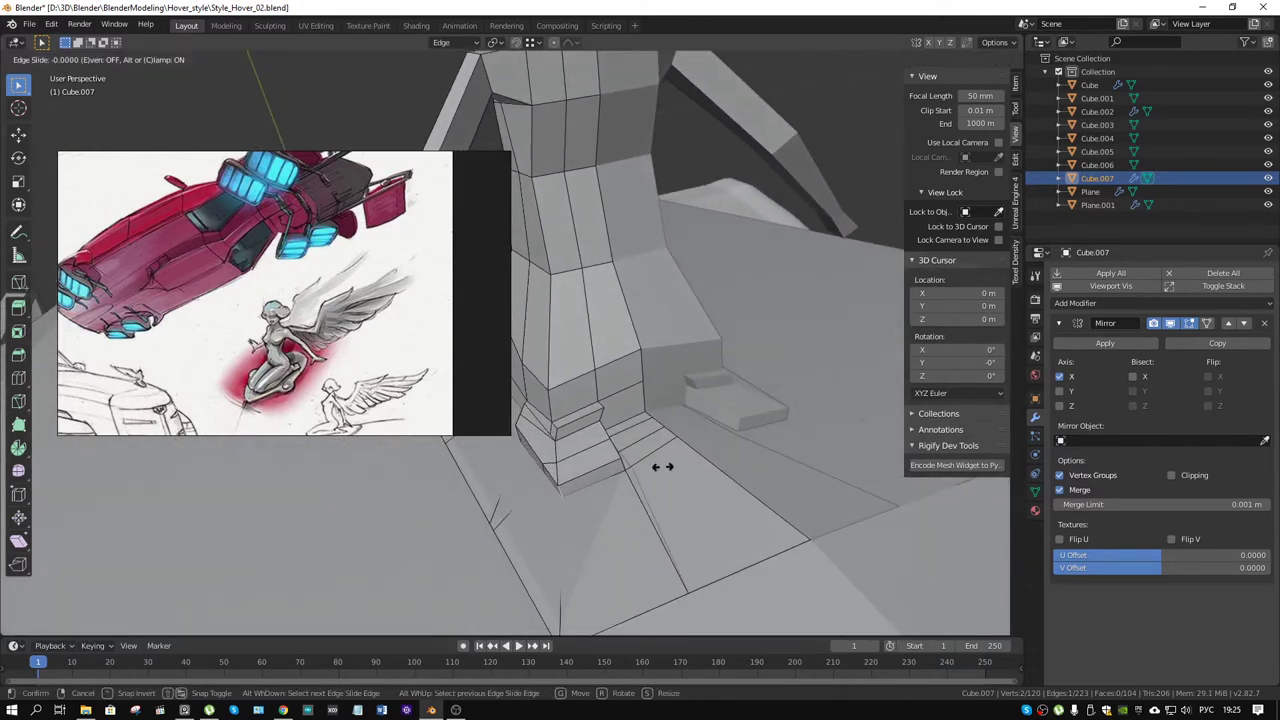
left_click(560, 468)
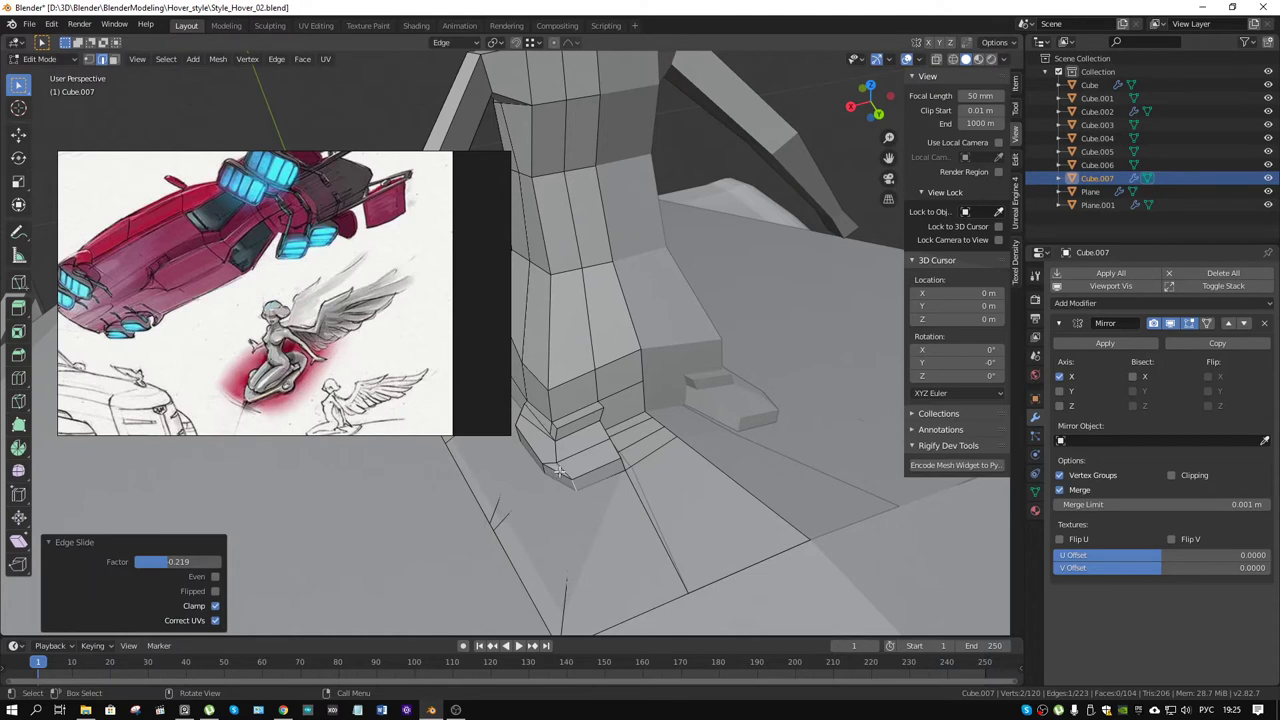
Step: Vertex-slide two corner vertices of the step block along their edges
key("3")
left_click(557, 469)
key("1")
left_click(557, 464)
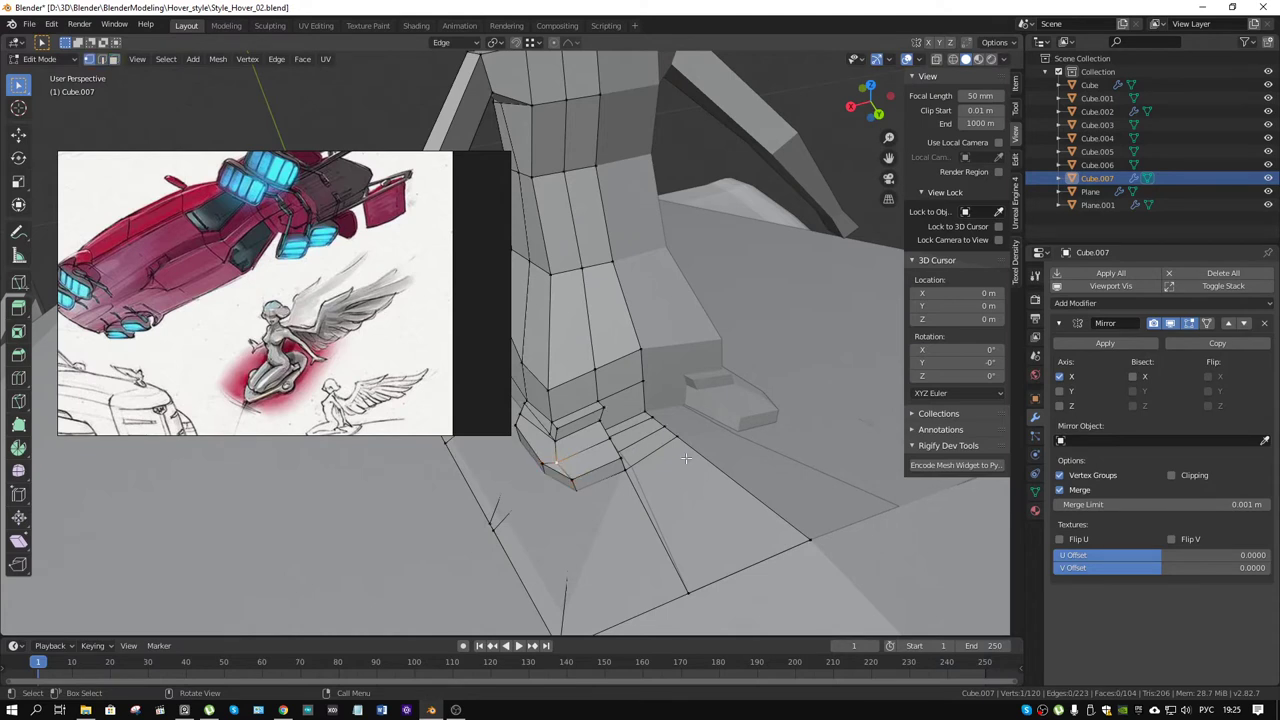
key("g")
key("g")
left_click(611, 438)
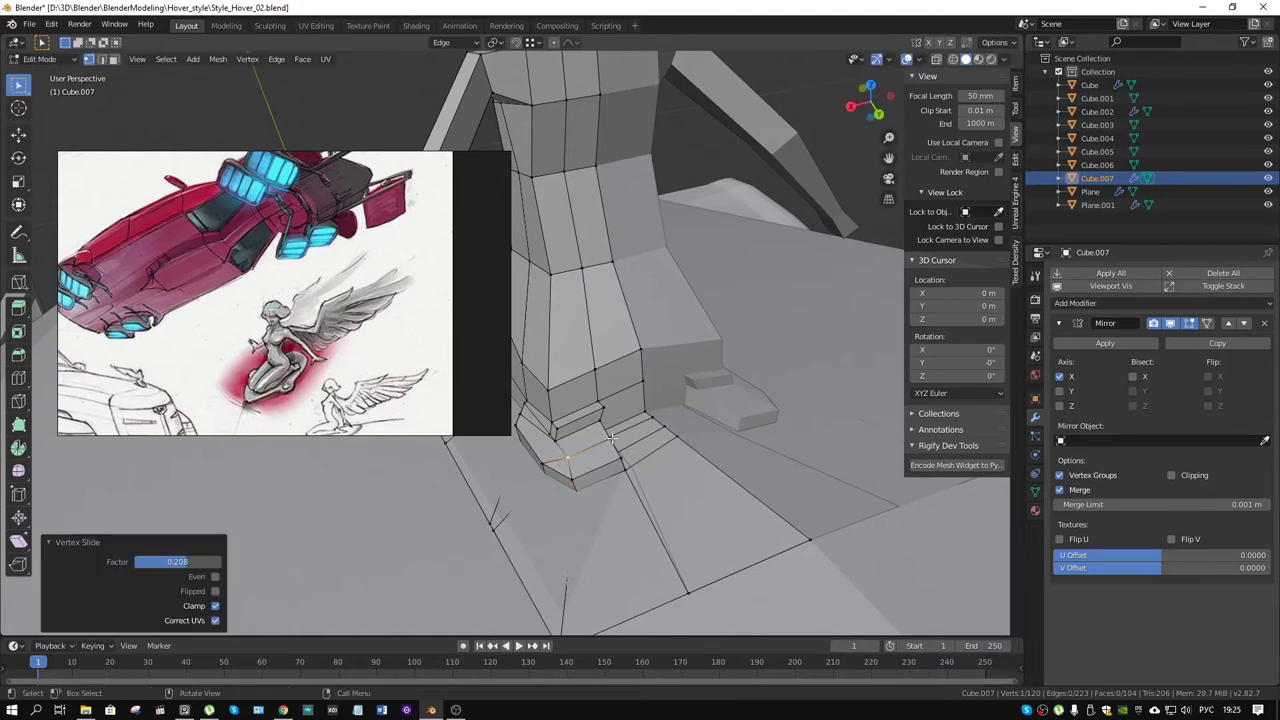
middle_click_drag(611, 438, 665, 495)
key("g")
key("g")
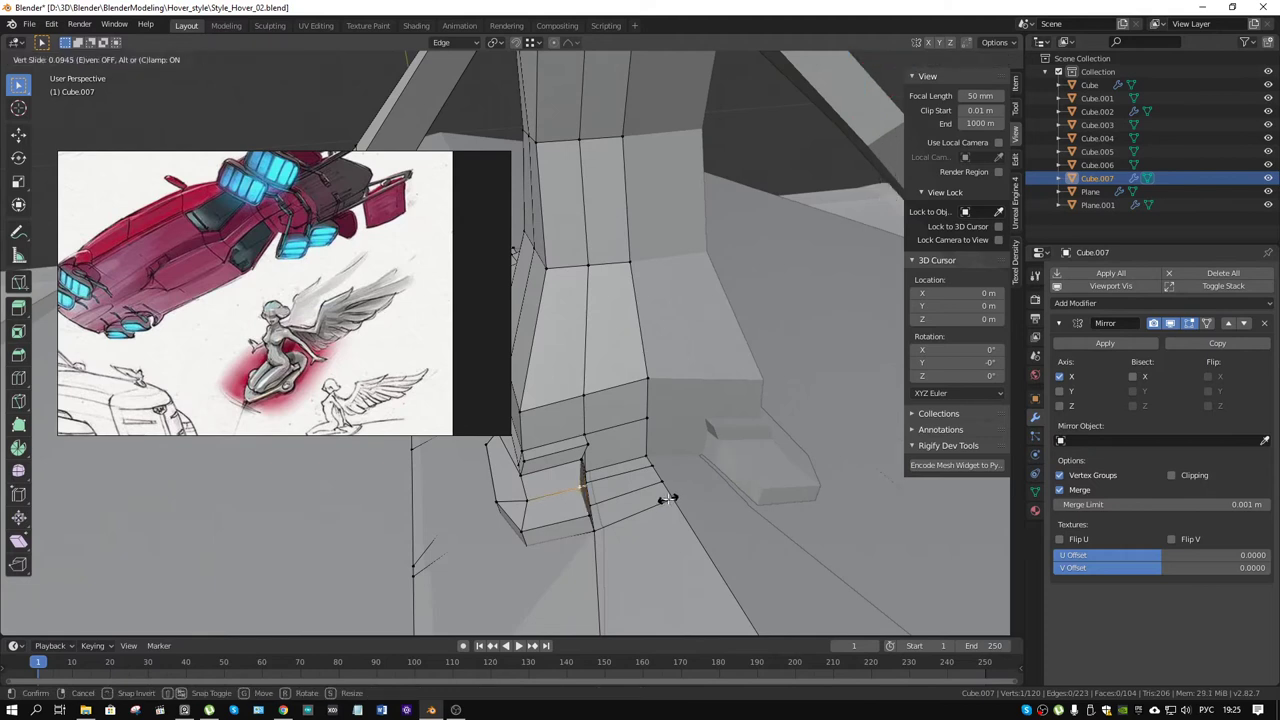
left_click(667, 498)
Step: Shift the selected step edge down -0.00151 m along its own Z axis
middle_click_drag(597, 485, 762, 386)
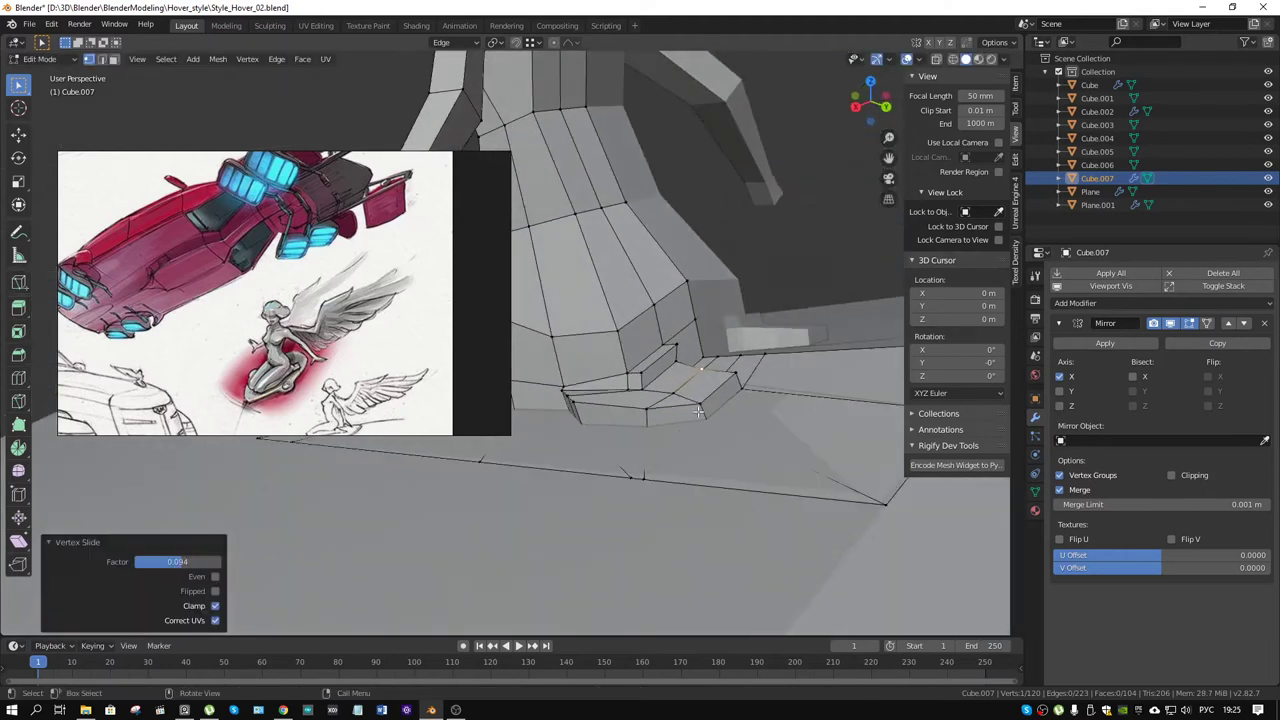
key("g")
key("z")
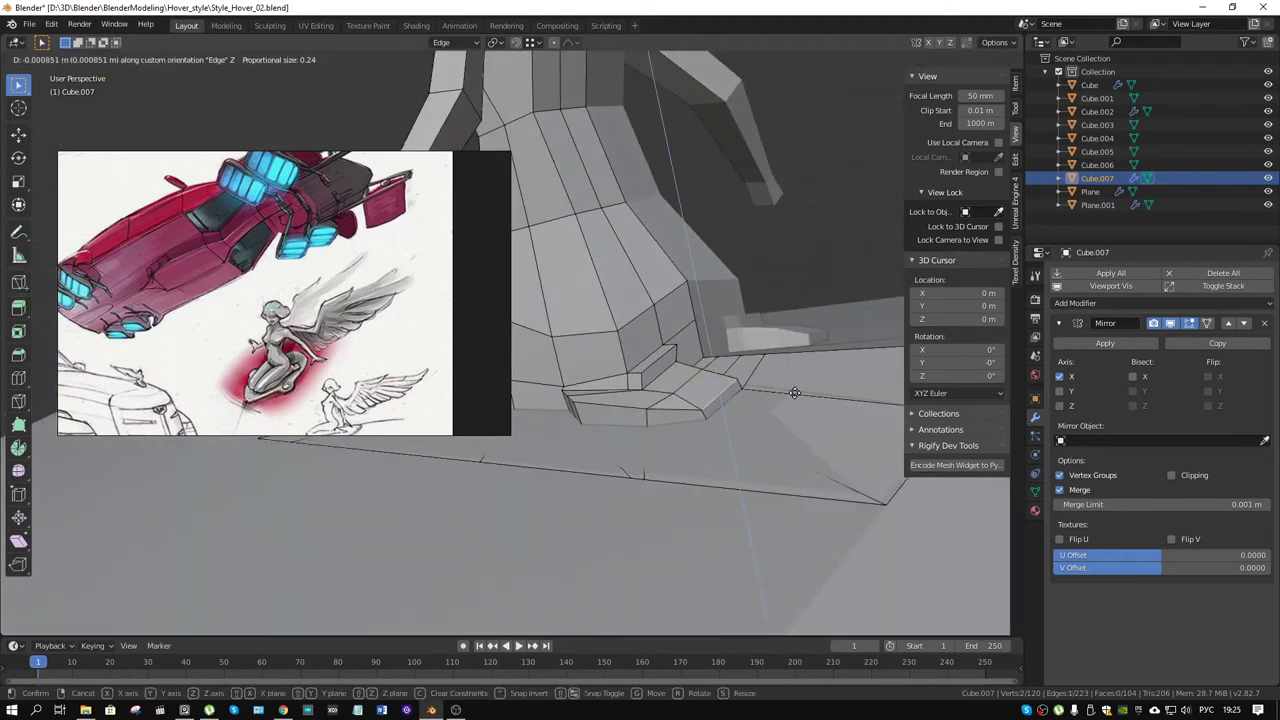
left_click(795, 393)
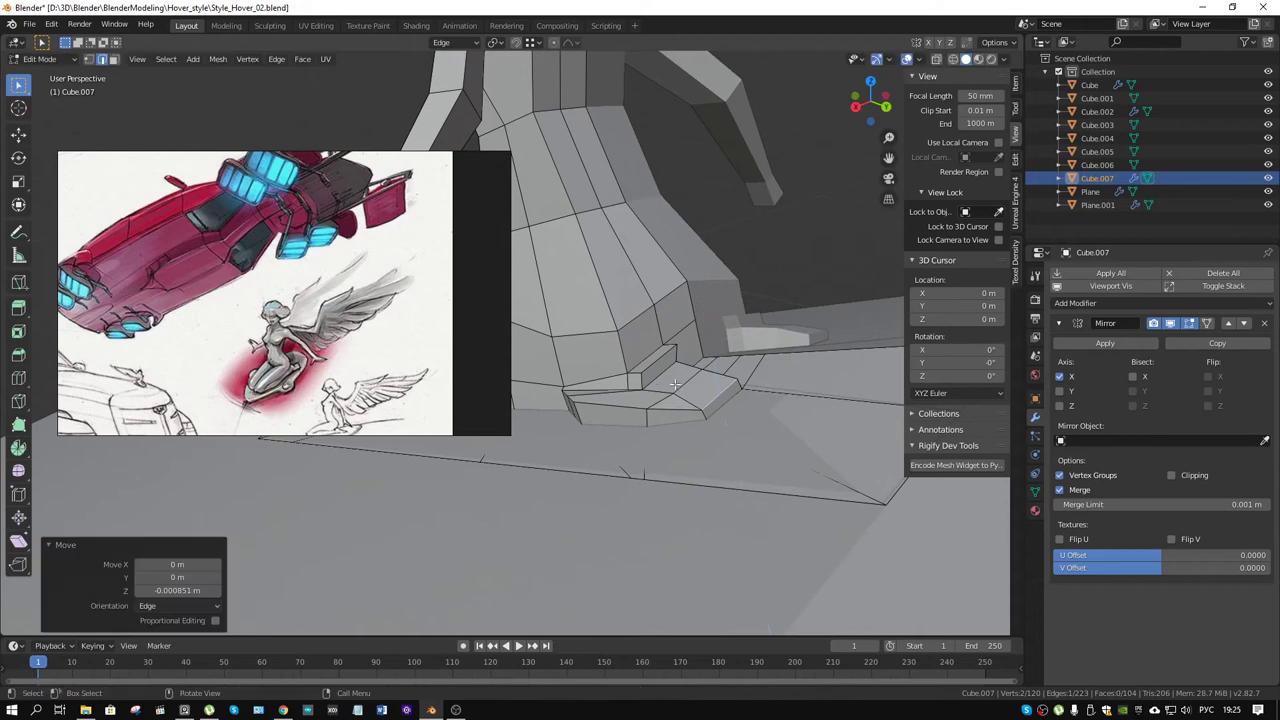
key("g")
key("z")
left_click(767, 390)
Step: Select the step's front bevel face and top face
middle_click_drag(767, 390, 680, 403)
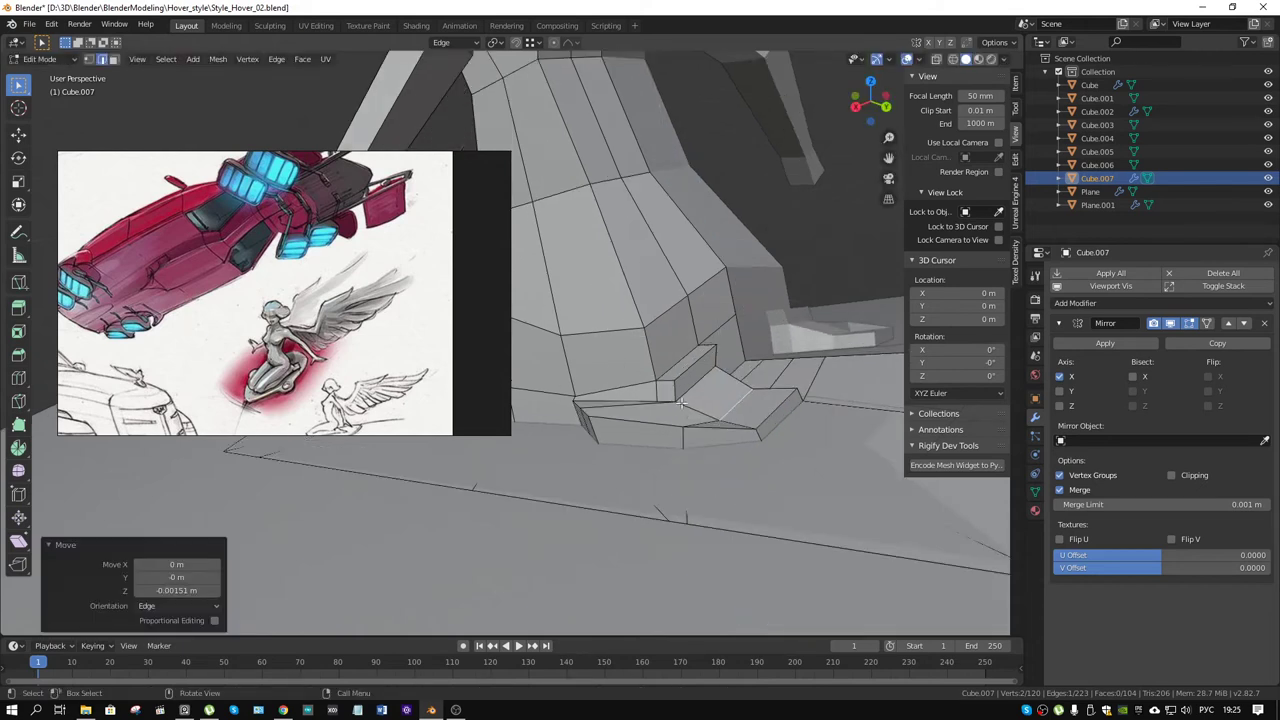
key("3")
left_click(714, 440)
left_click(658, 412, "shift")
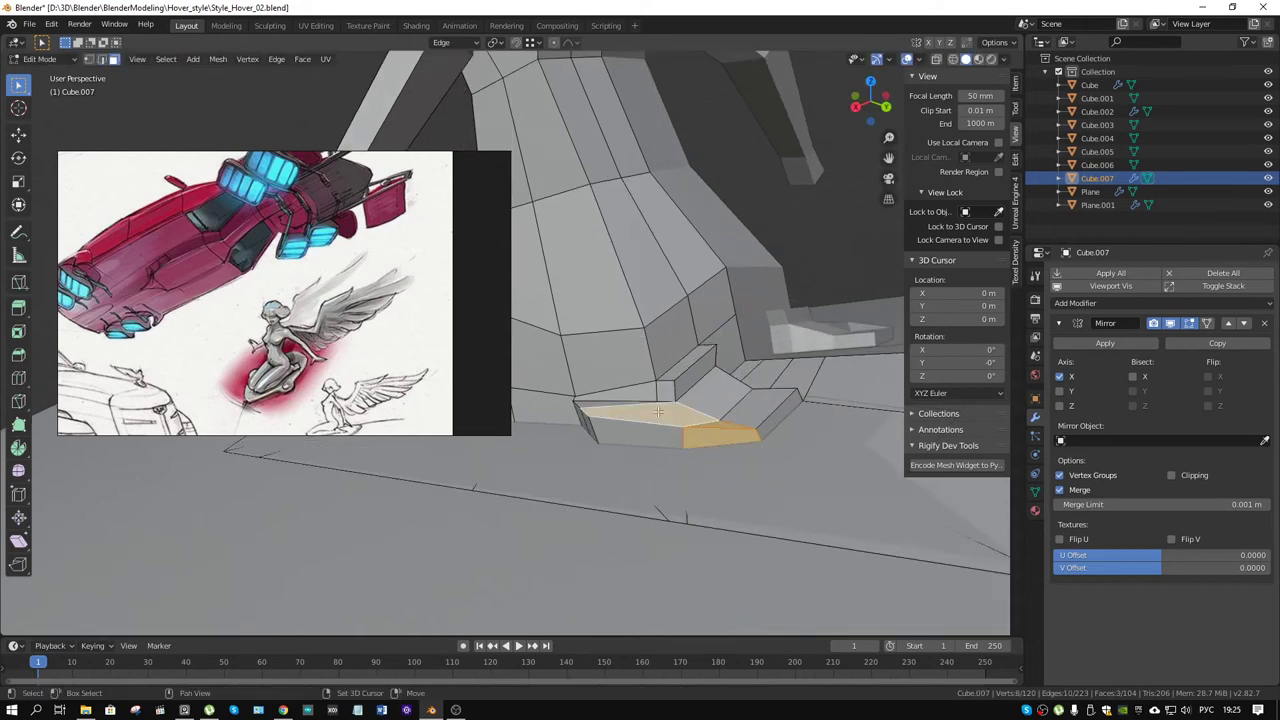
Step: Select the bottom step block's faces and delete them
left_click(598, 404, "shift")
left_click(600, 425, "alt+shift")
key("x")
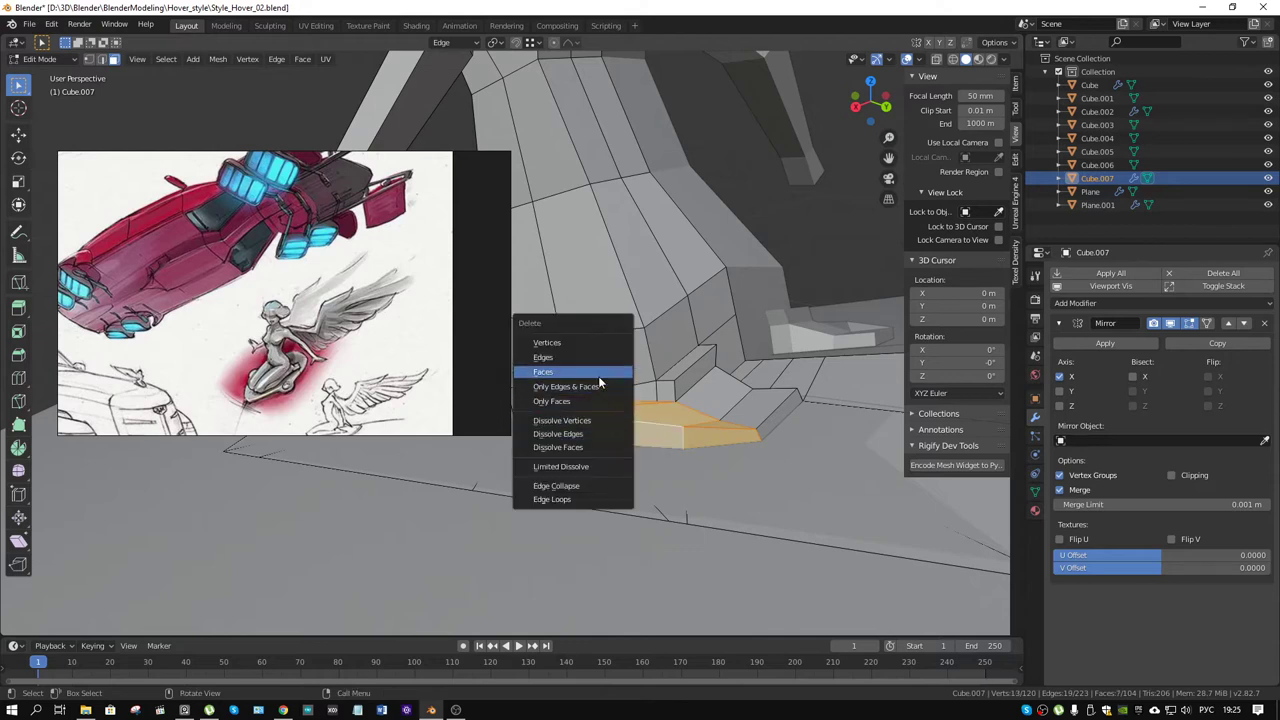
left_click(598, 386)
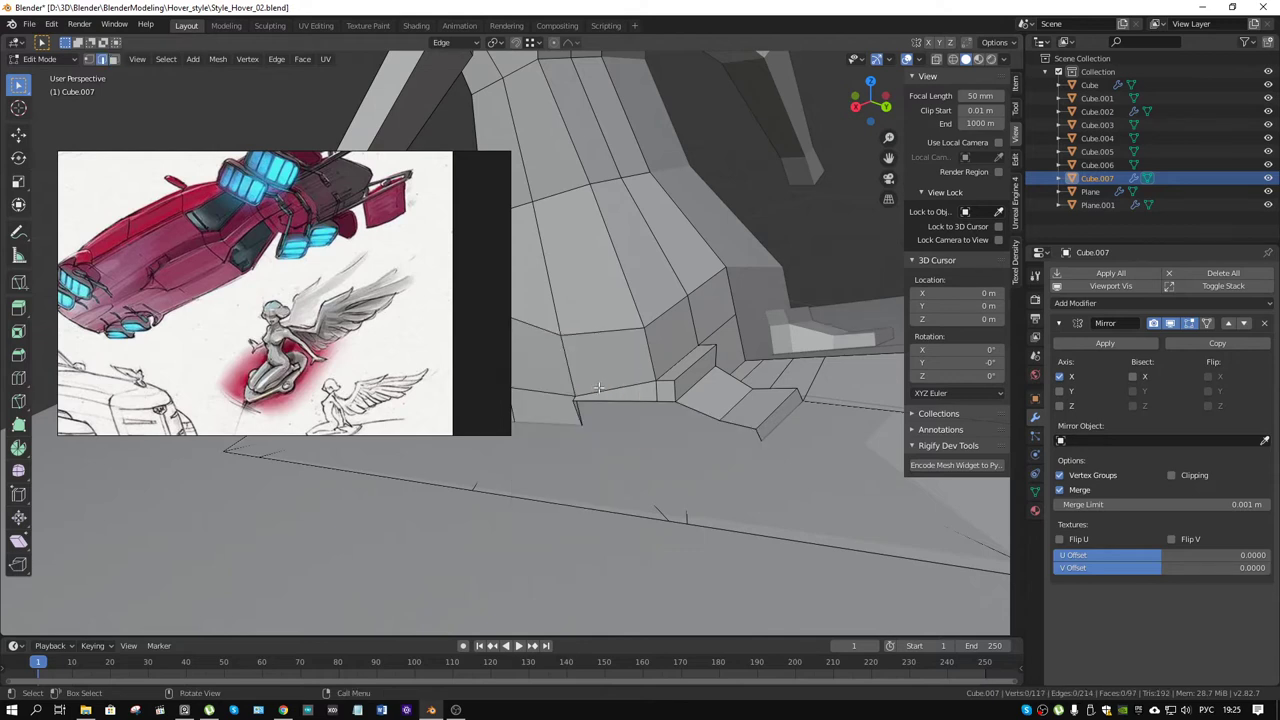
Step: With X-ray on, dissolve the leftover edge on the base
key("alt+z")
middle_click_drag(665, 430, 680, 443)
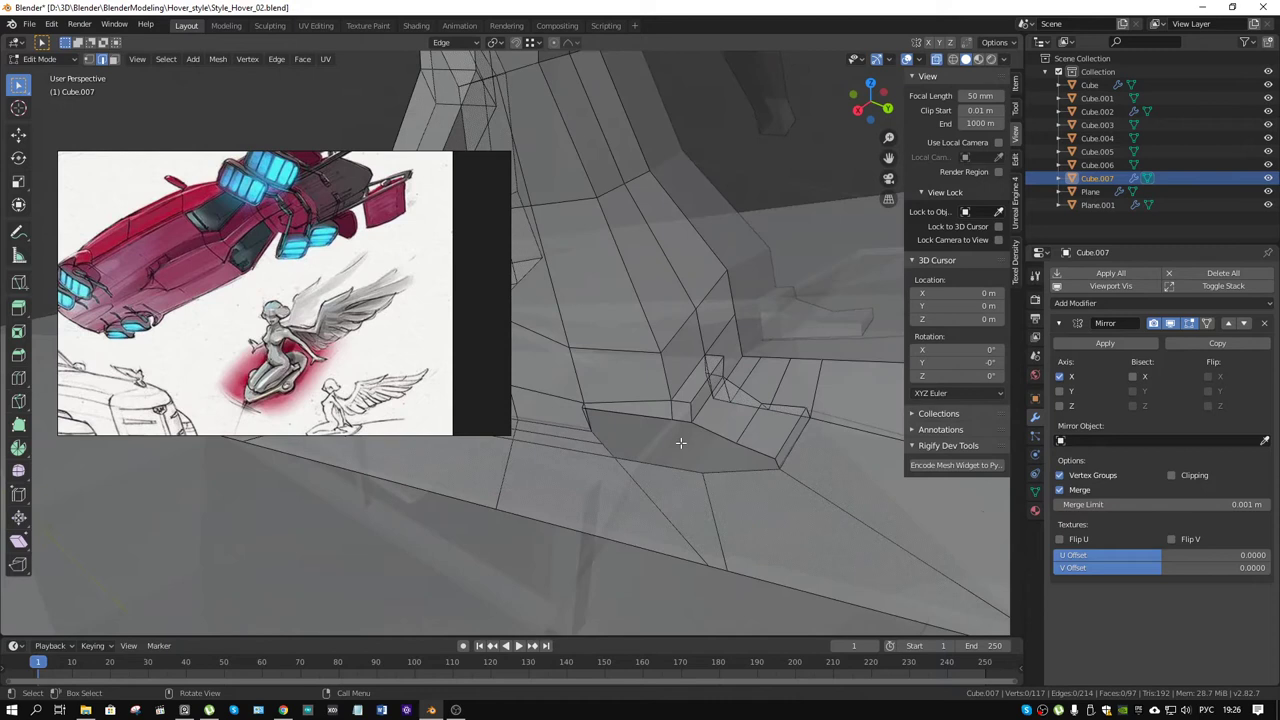
left_click(582, 440)
key("x")
left_click(576, 503)
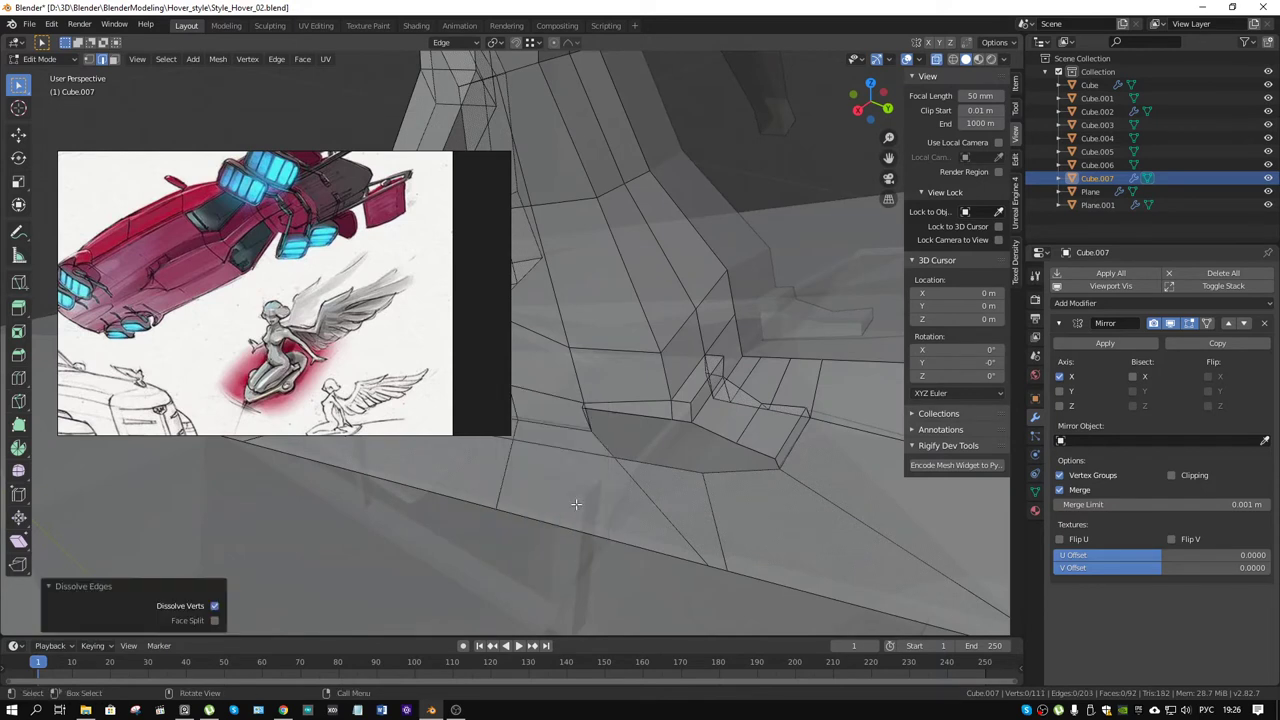
Step: Delete another face on the base, leaving a gap
middle_click_drag(575, 503, 739, 520)
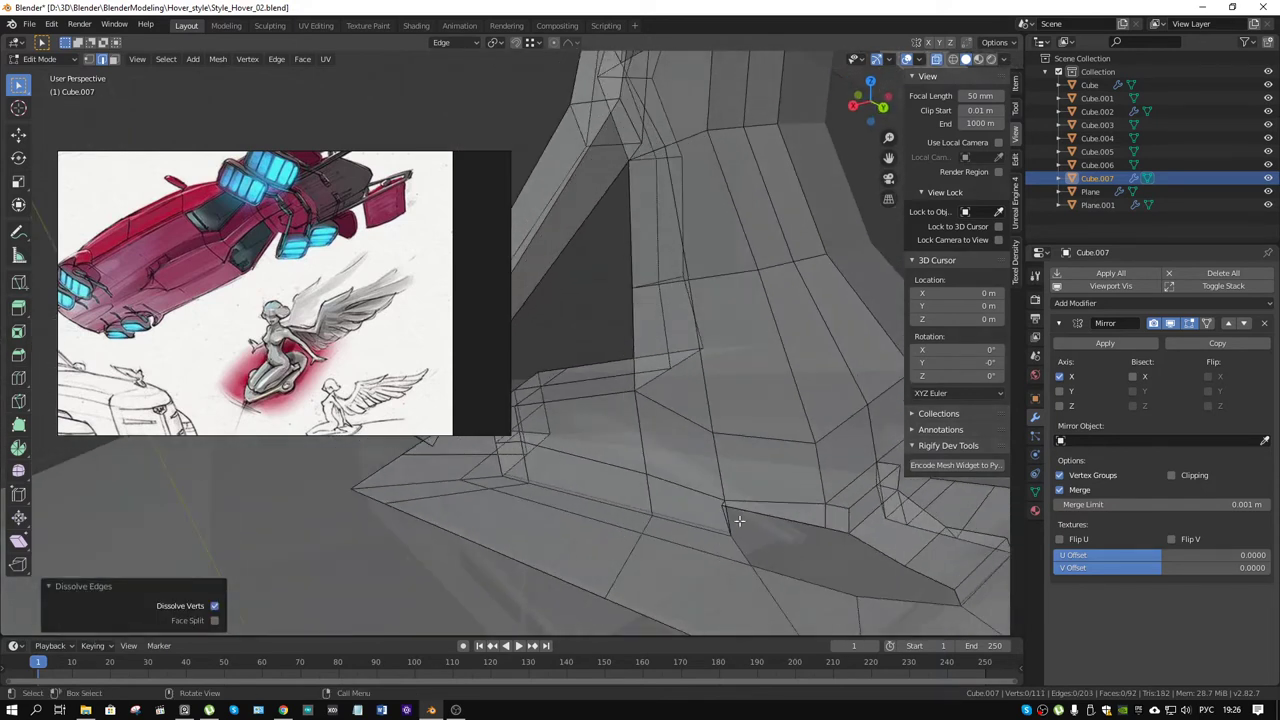
key("3")
left_click(739, 520)
mouse_move(739, 520)
middle_mouse_down()
mouse_move(776, 530)
mouse_move(686, 573)
middle_mouse_up()
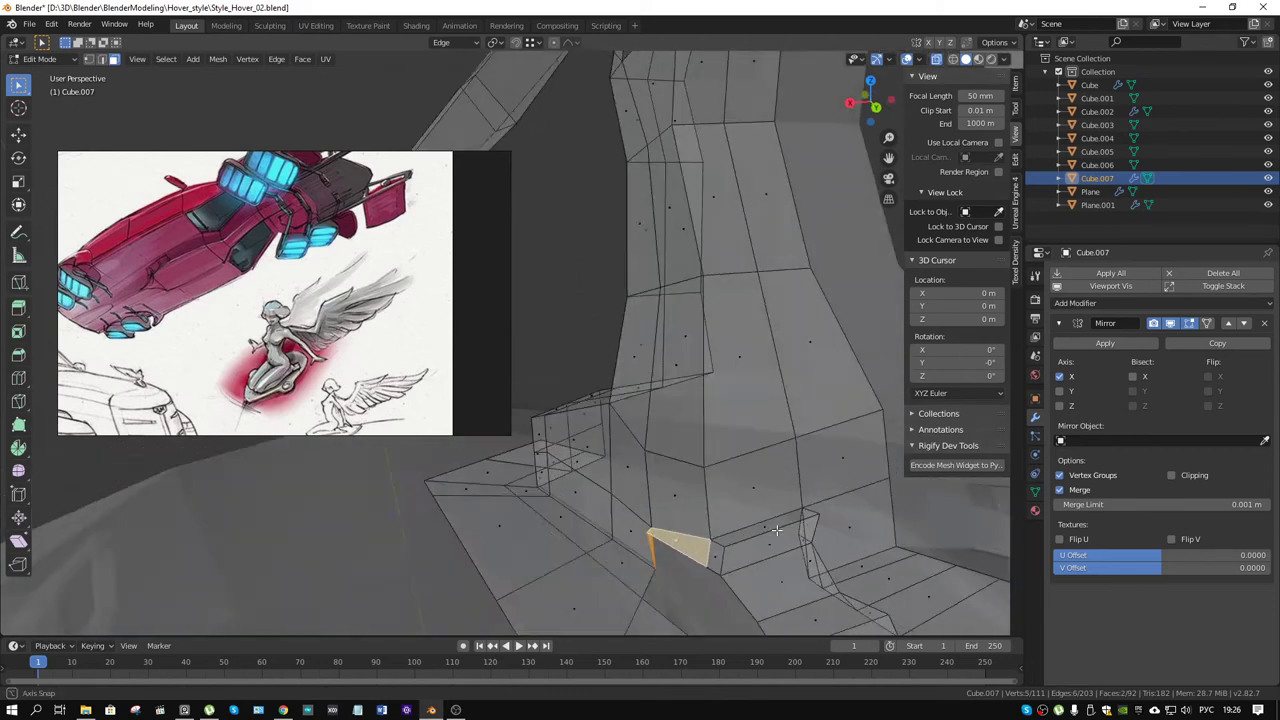
key("x")
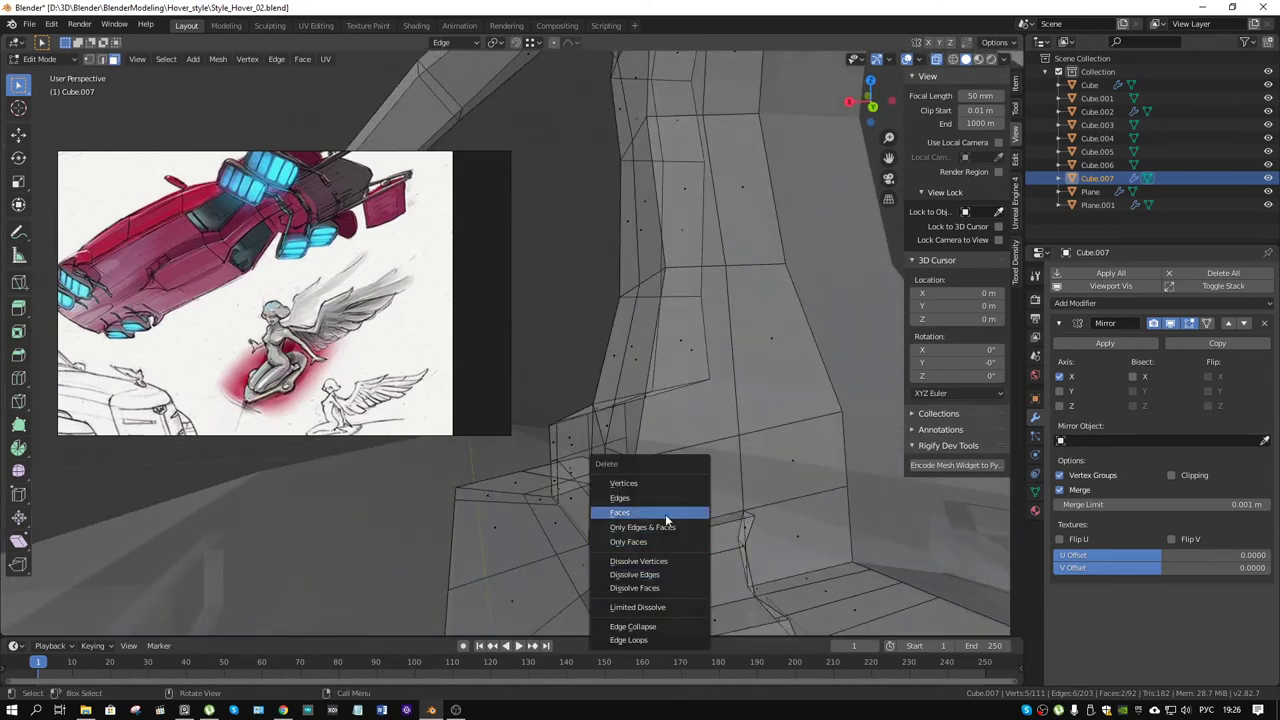
left_click(665, 514)
Step: Fill the opened gap with new faces between bordering edge pairs
middle_click_drag(665, 514, 638, 504)
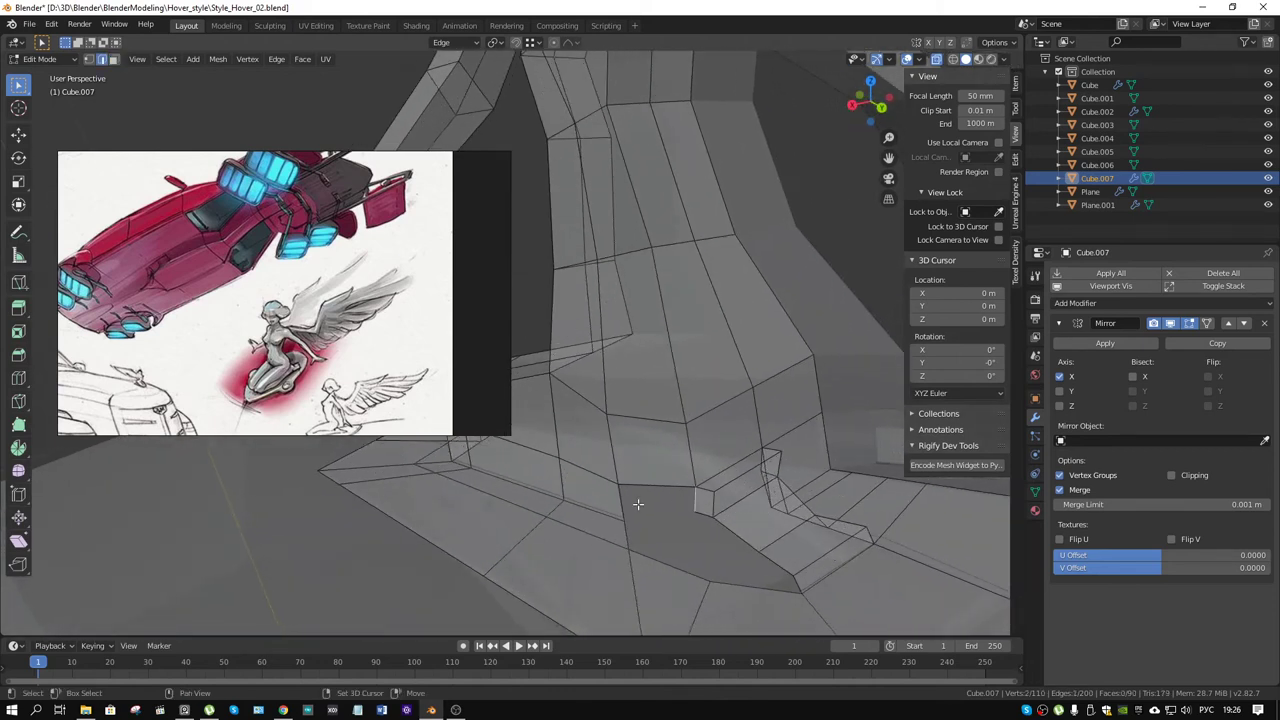
left_click(636, 505, "shift")
key("f")
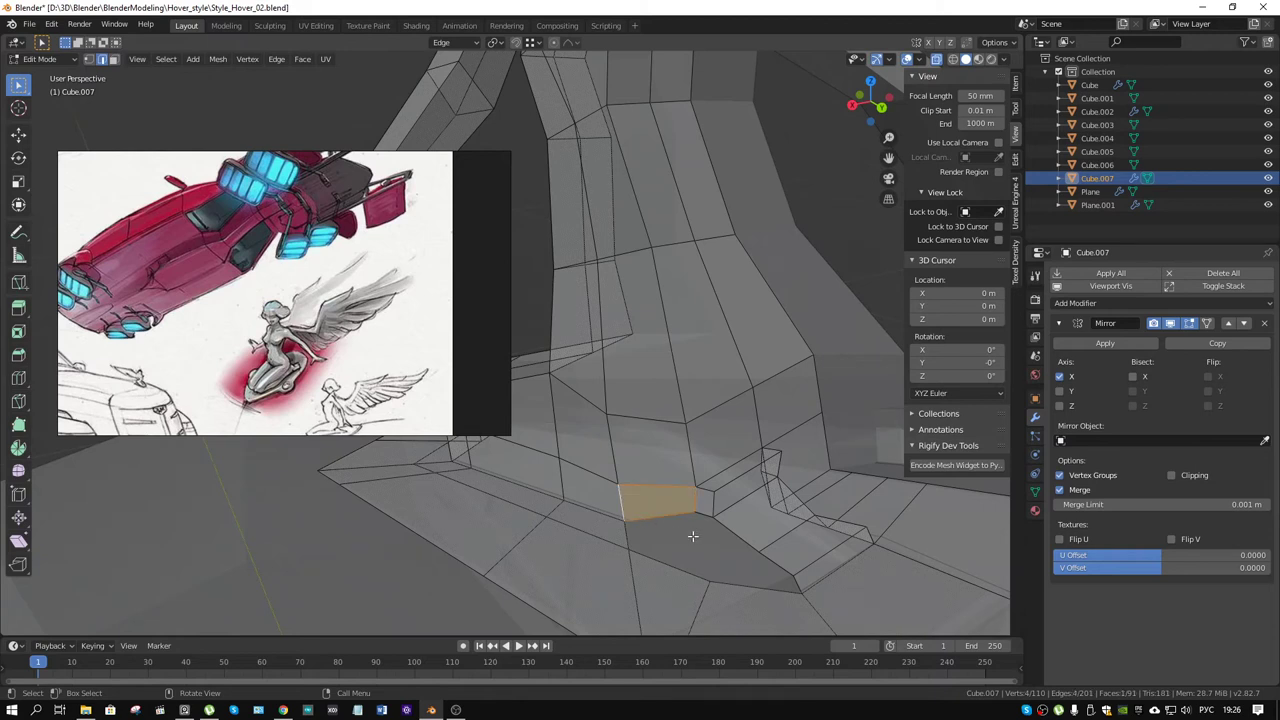
left_click(624, 532)
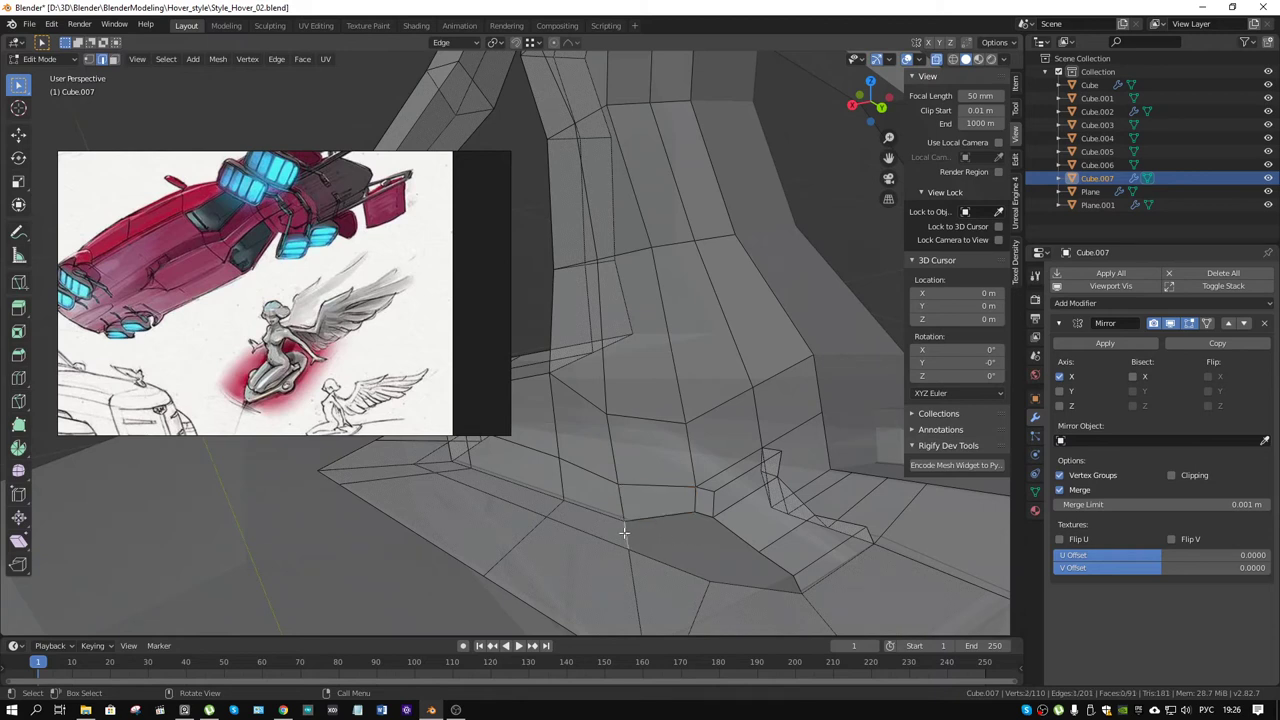
left_click(759, 586, "shift")
key("f")
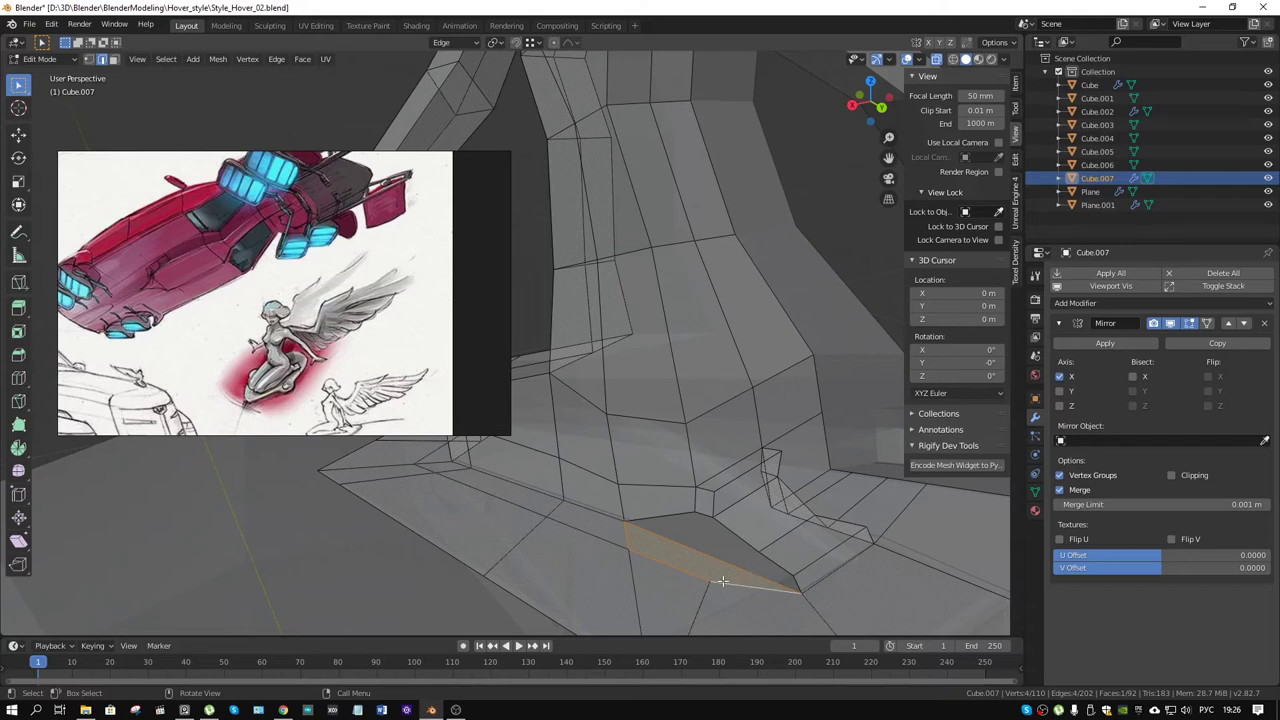
Step: Knife-cut across the newly filled face
key("k")
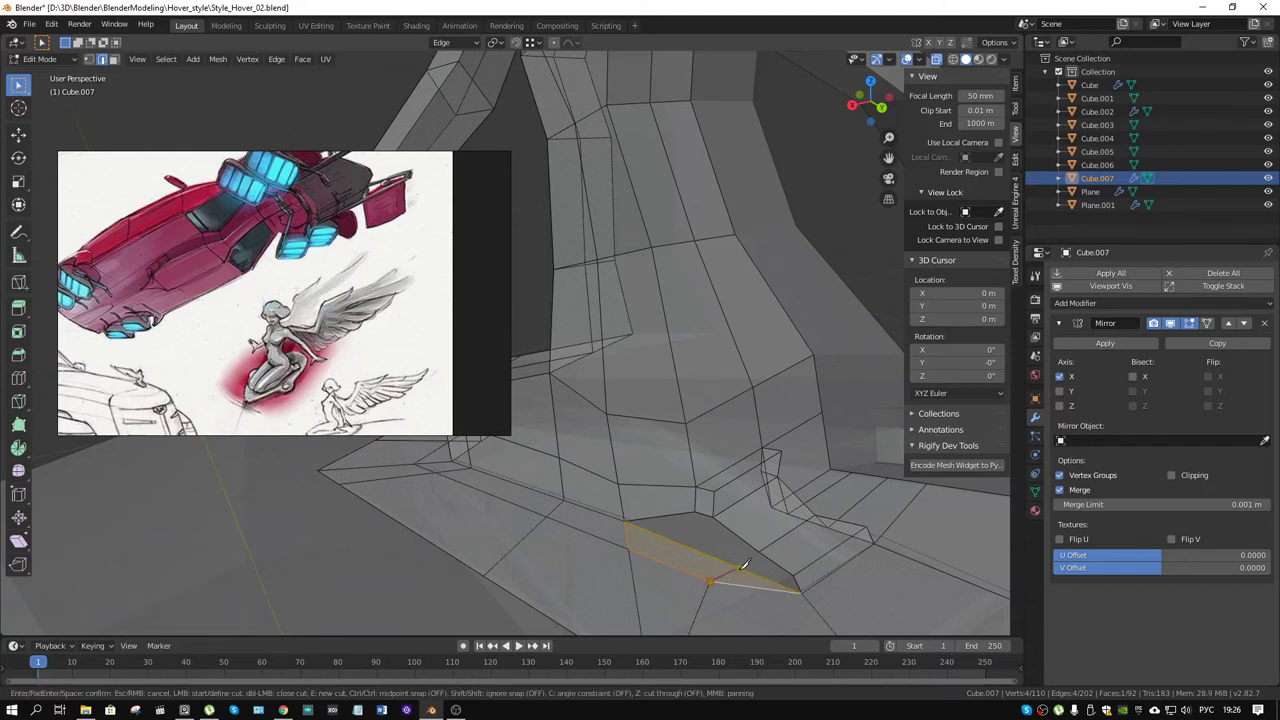
left_click(740, 569)
key("Return")
mouse_move(740, 569)
middle_mouse_down()
mouse_move(700, 548)
mouse_move(712, 545)
middle_mouse_up()
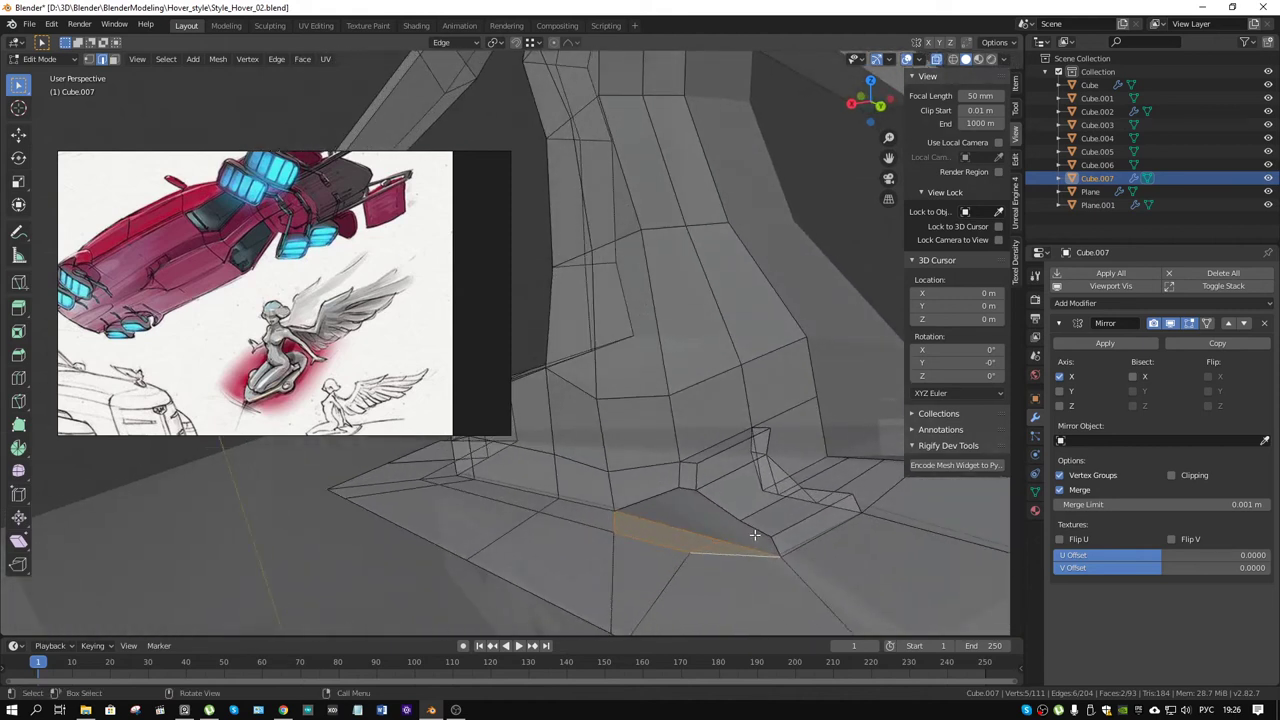
Step: Fill the remaining gap and the leftover triangle with new faces
left_click(754, 535)
key("f")
left_click(662, 495, "shift")
left_click(661, 522, "shift")
key("f")
middle_click_drag(727, 533, 664, 565)
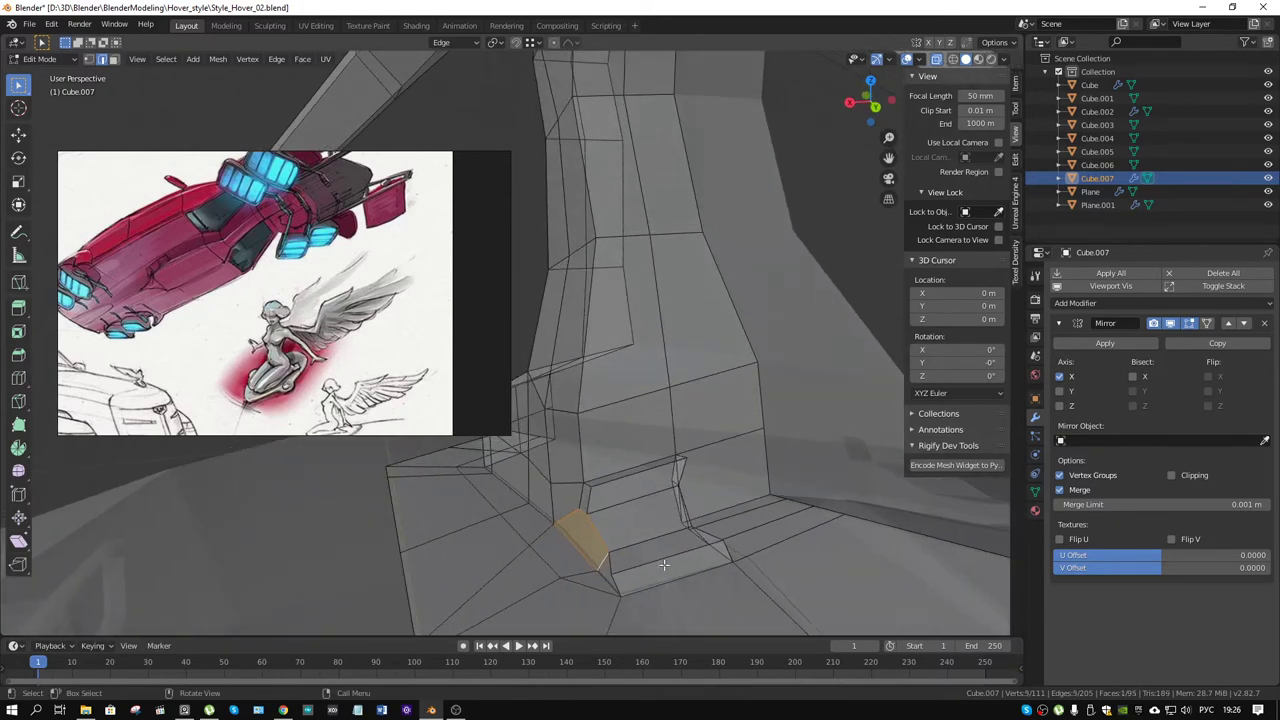
Step: Vertex-slide the step's corner vertex by factor 0.090
key("1")
left_click(613, 572)
key("g")
key("g")
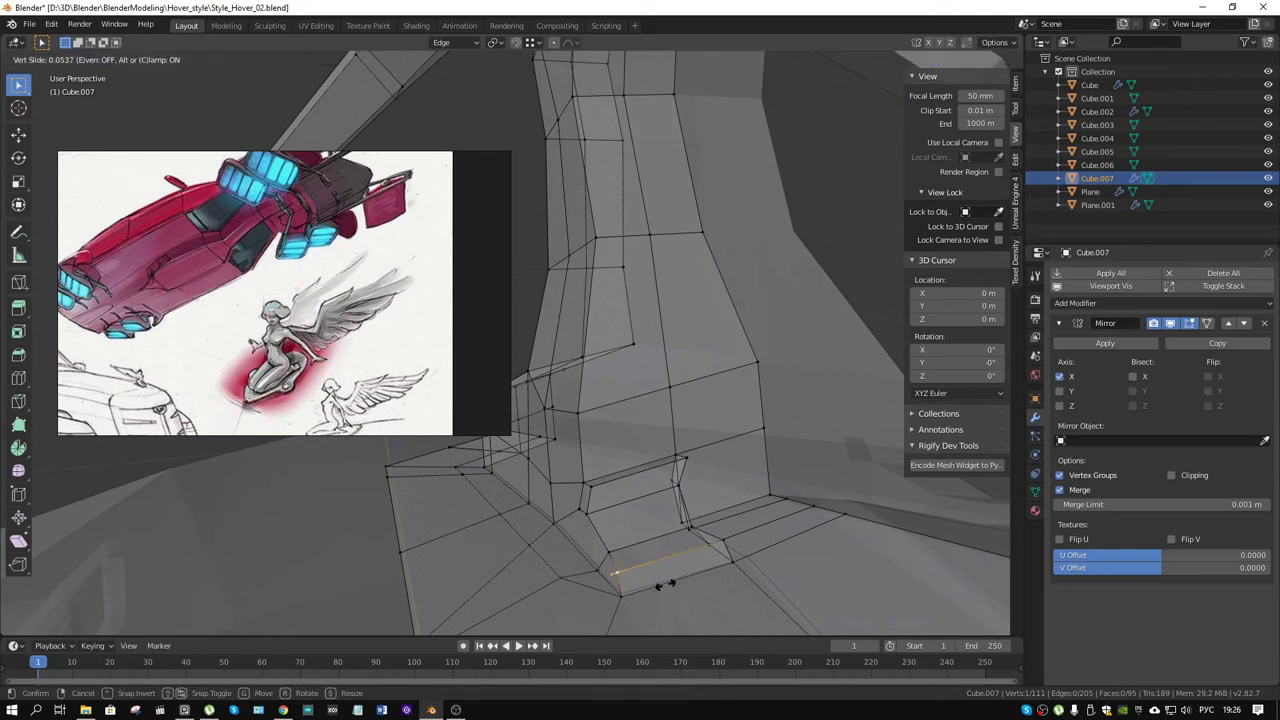
left_click(667, 583)
mouse_move(667, 583)
middle_mouse_down()
mouse_move(674, 543)
mouse_move(628, 548)
mouse_move(651, 535)
mouse_move(543, 500)
middle_mouse_up()
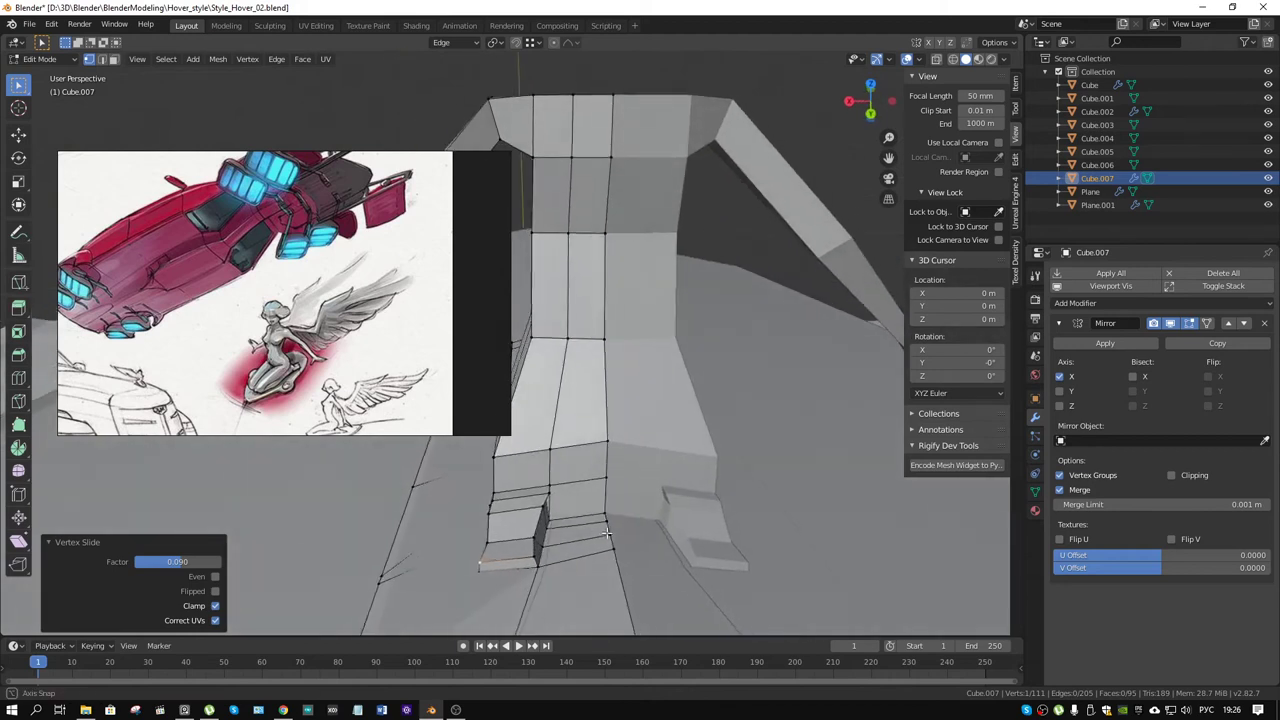
Step: Edge-slide the edge across the column base to a new spot
left_click(543, 497)
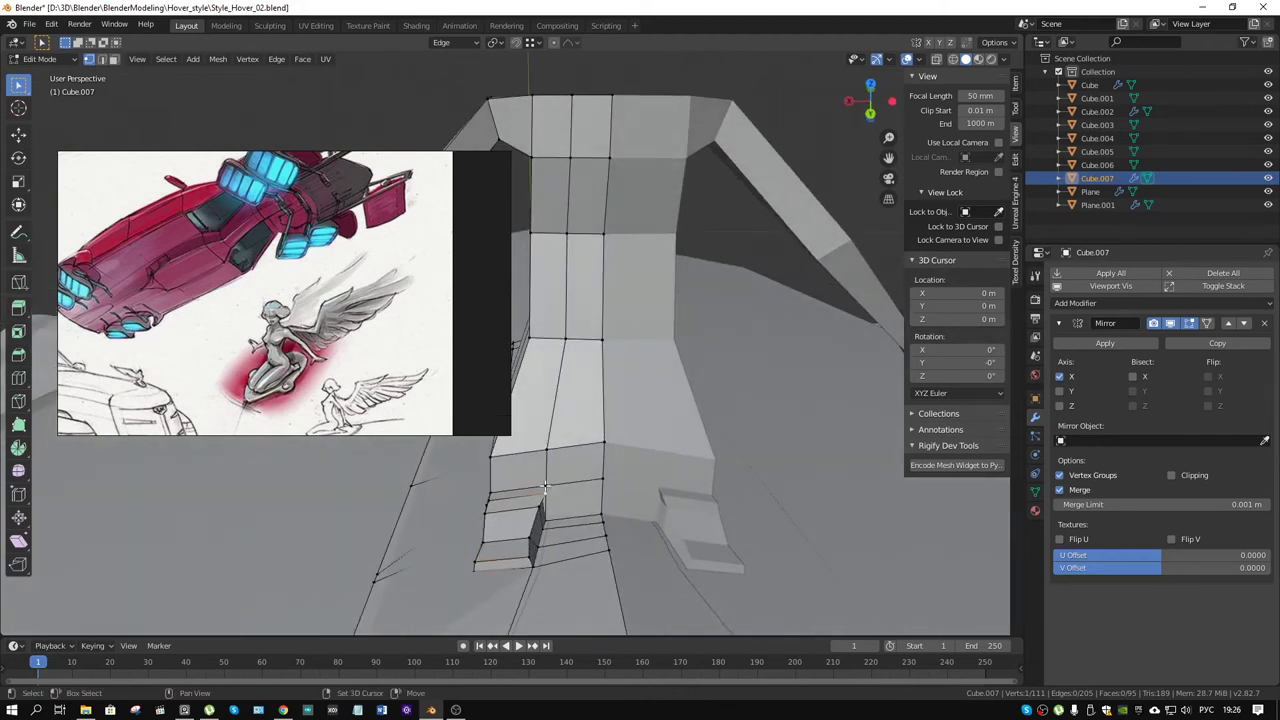
middle_click_drag(549, 490, 560, 515)
key("g")
key("g")
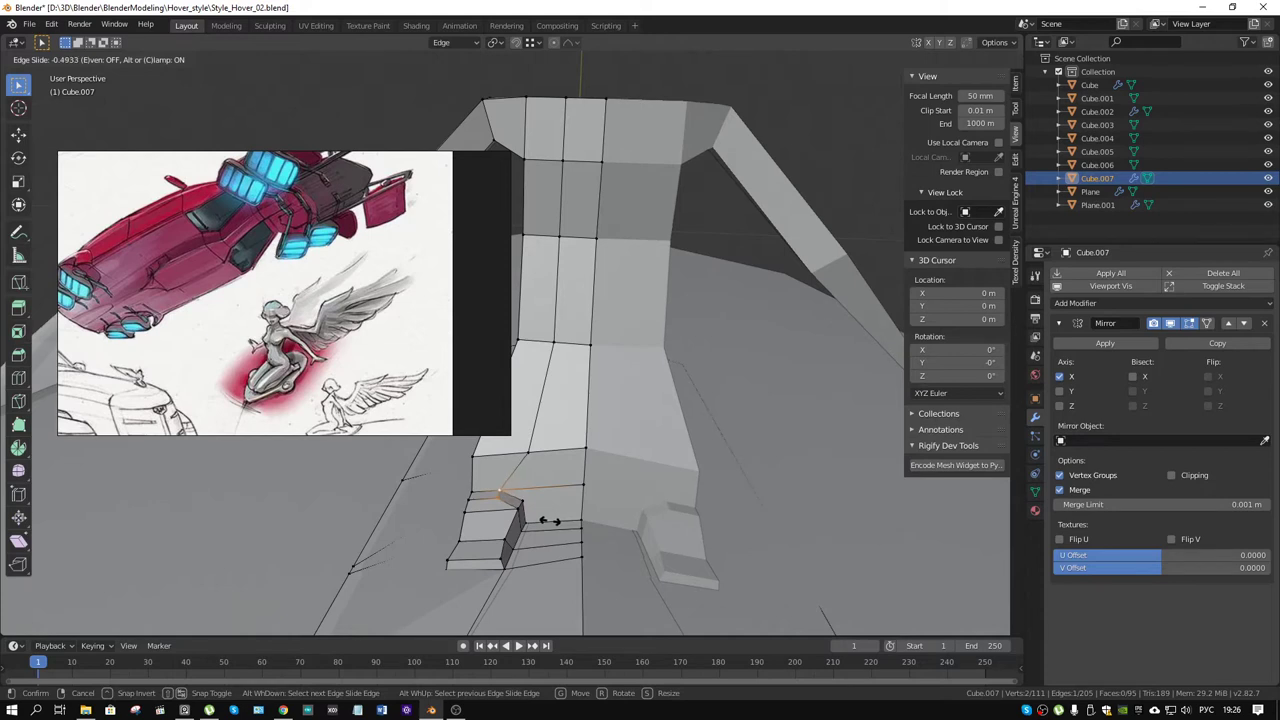
left_click(549, 520)
Step: Select the two small side faces of the step
left_click(521, 503)
key("3")
left_click(521, 517)
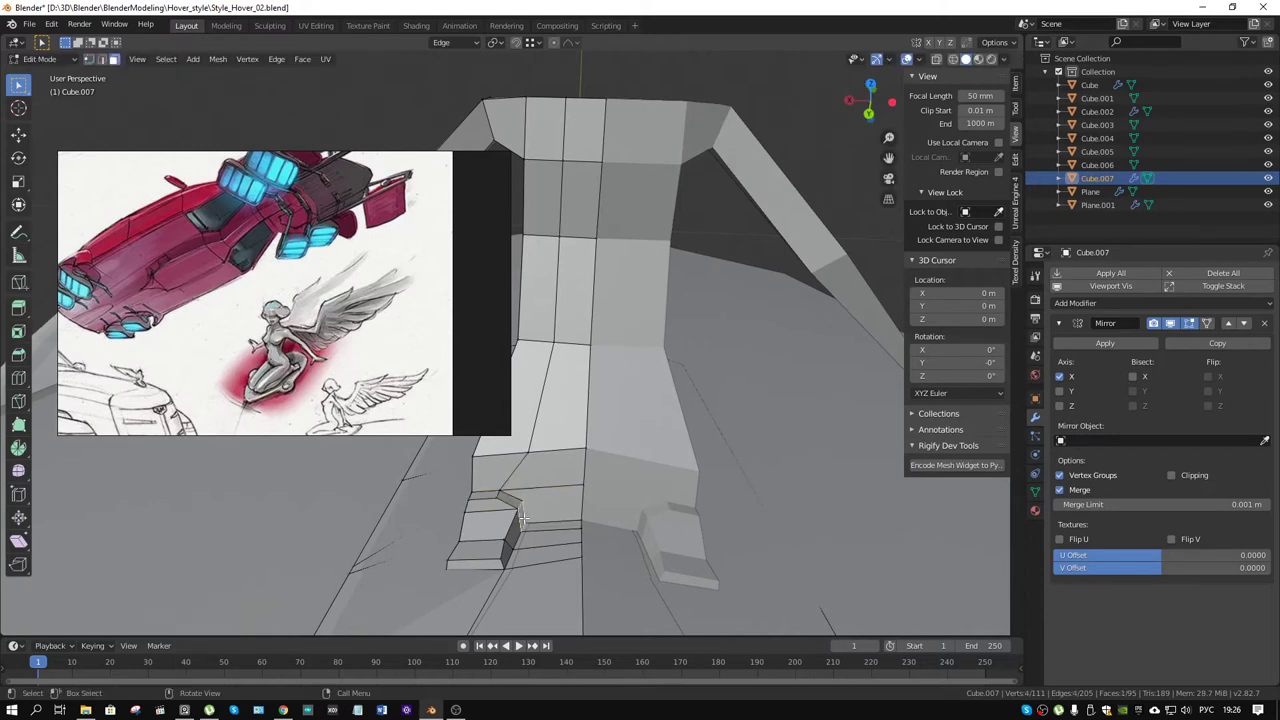
left_click(522, 528, "shift")
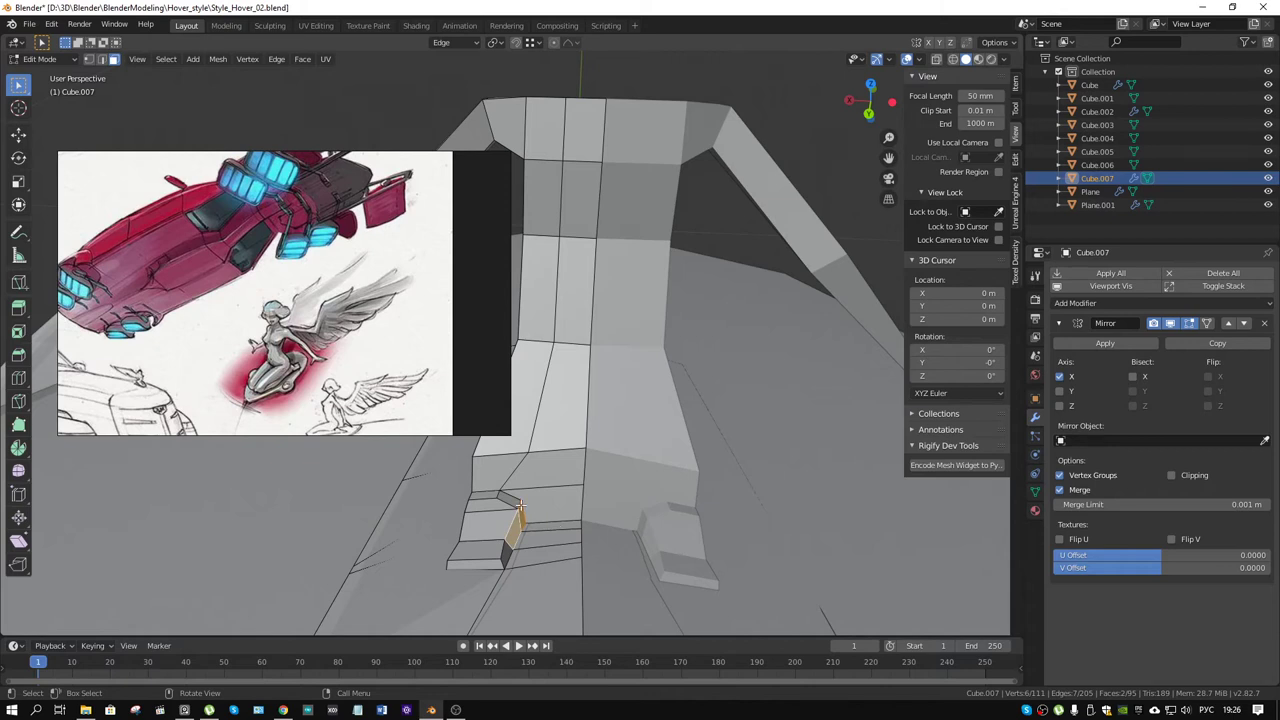
Step: Nudge two edges near the foot of Cube.007 to reshape the lower step
key("2")
key("g")
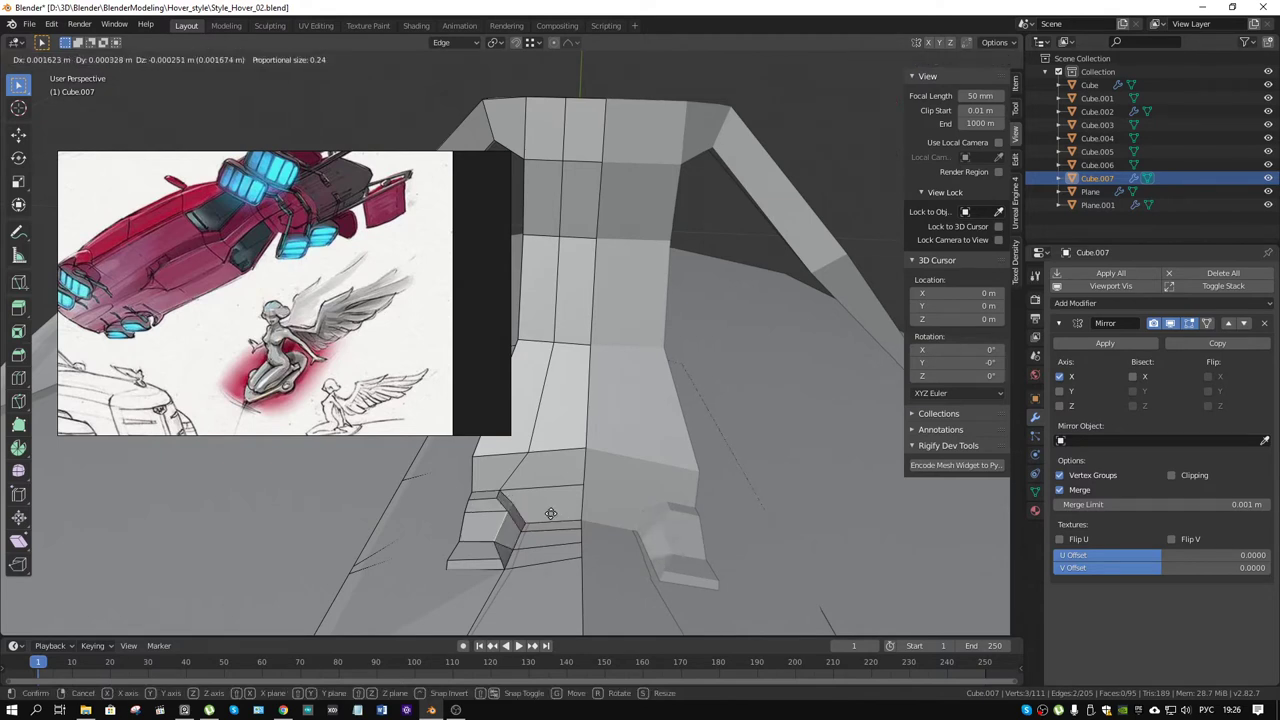
left_click(545, 514)
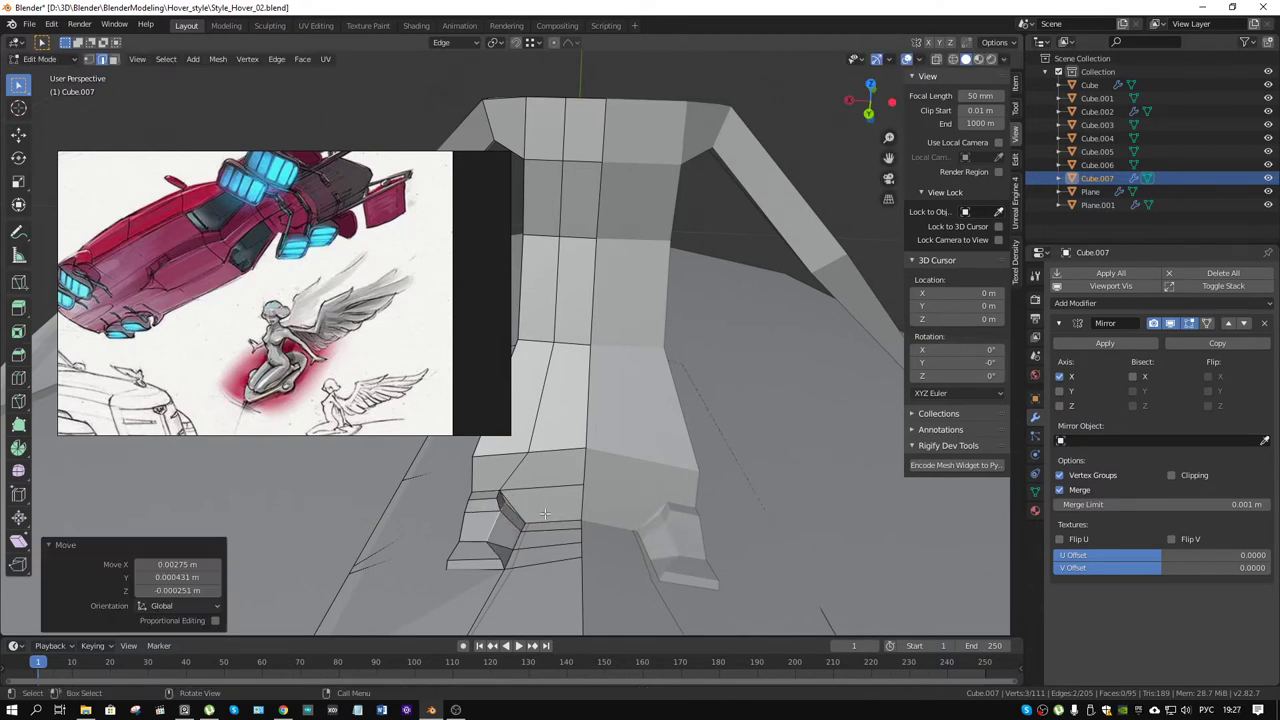
middle_click_drag(545, 514, 535, 530)
left_click(535, 530)
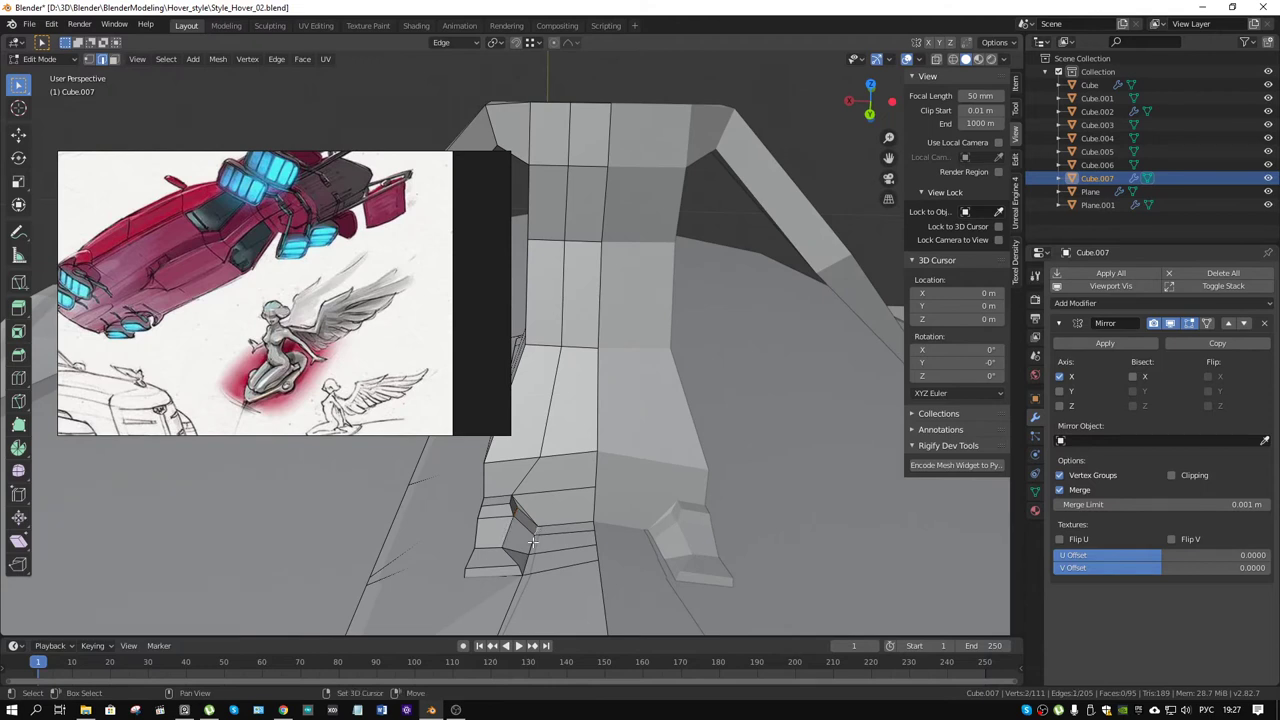
key("g")
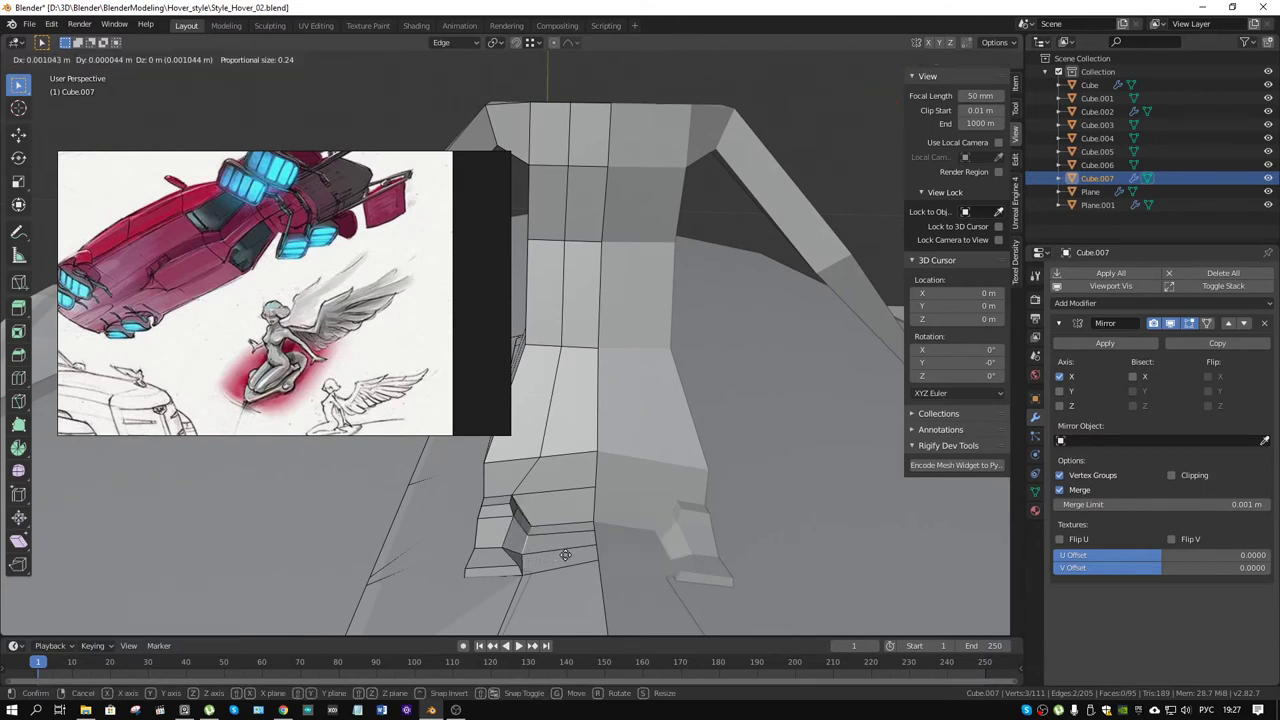
left_click(558, 555)
middle_click_drag(558, 555, 456, 552)
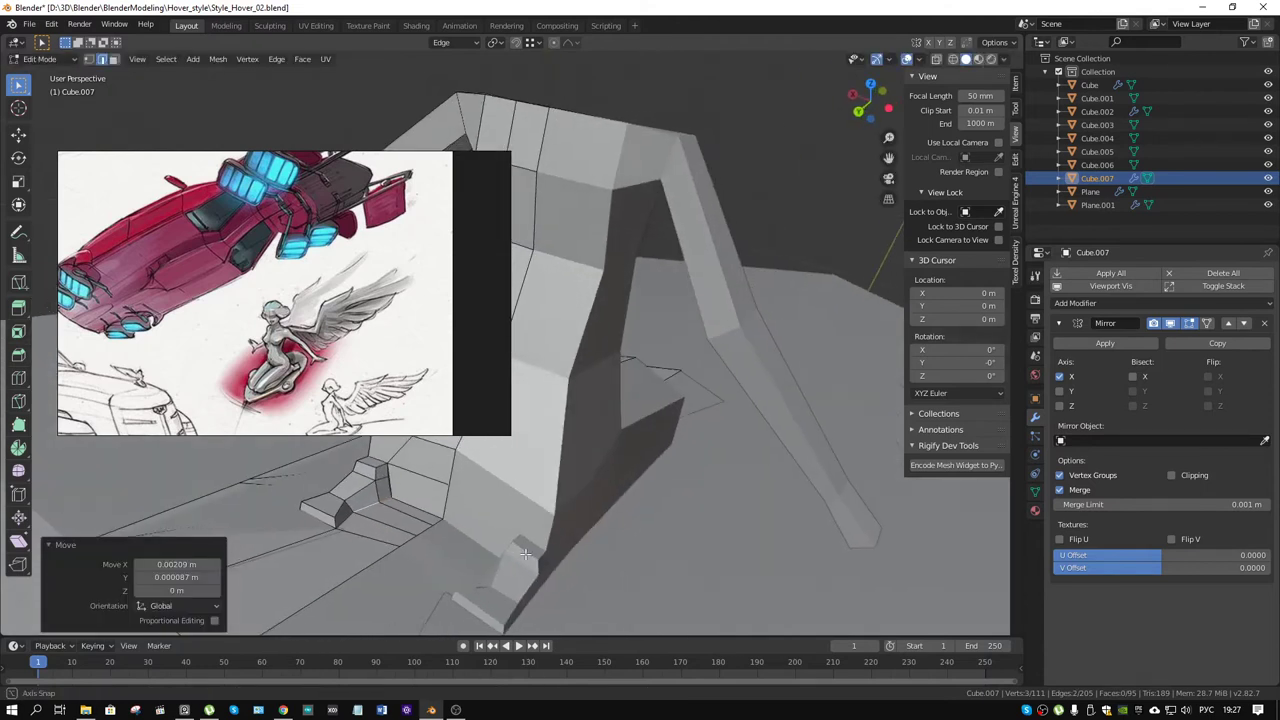
Step: Vertex-slide a corner vertex on the foot step twice, ending at factor 0.140
left_click(440, 557)
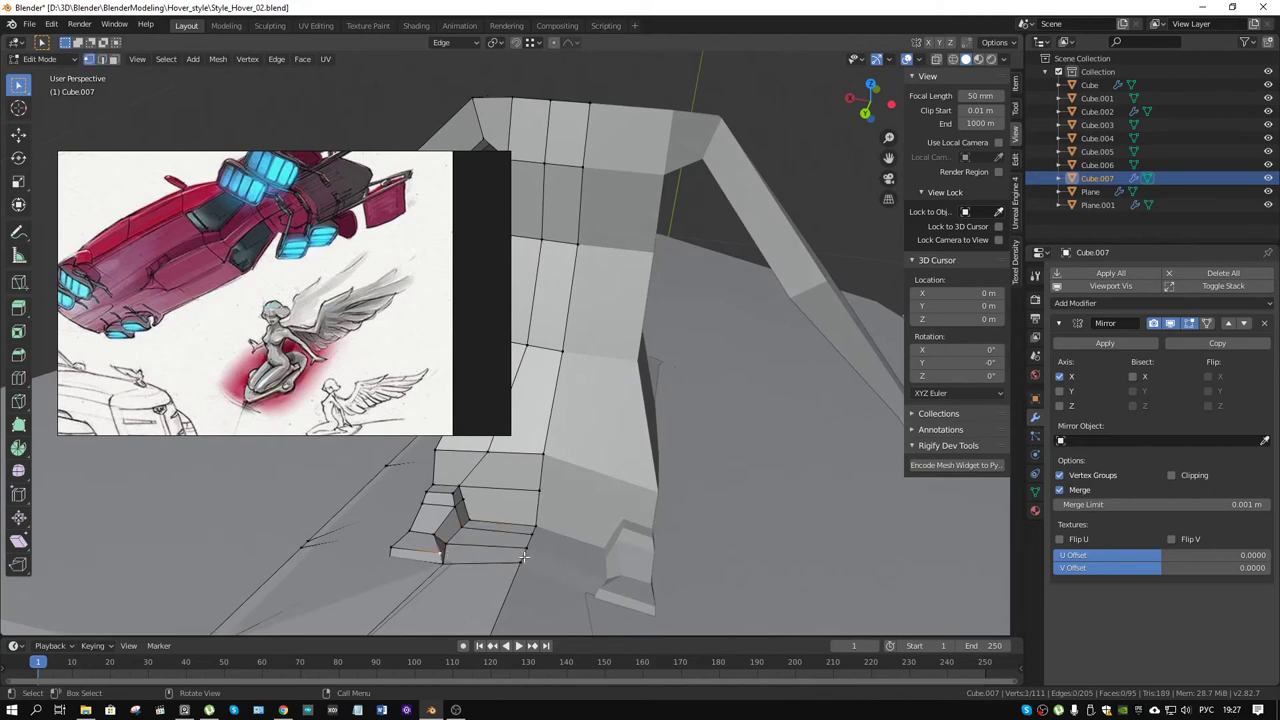
key("shift+v")
left_click(512, 557)
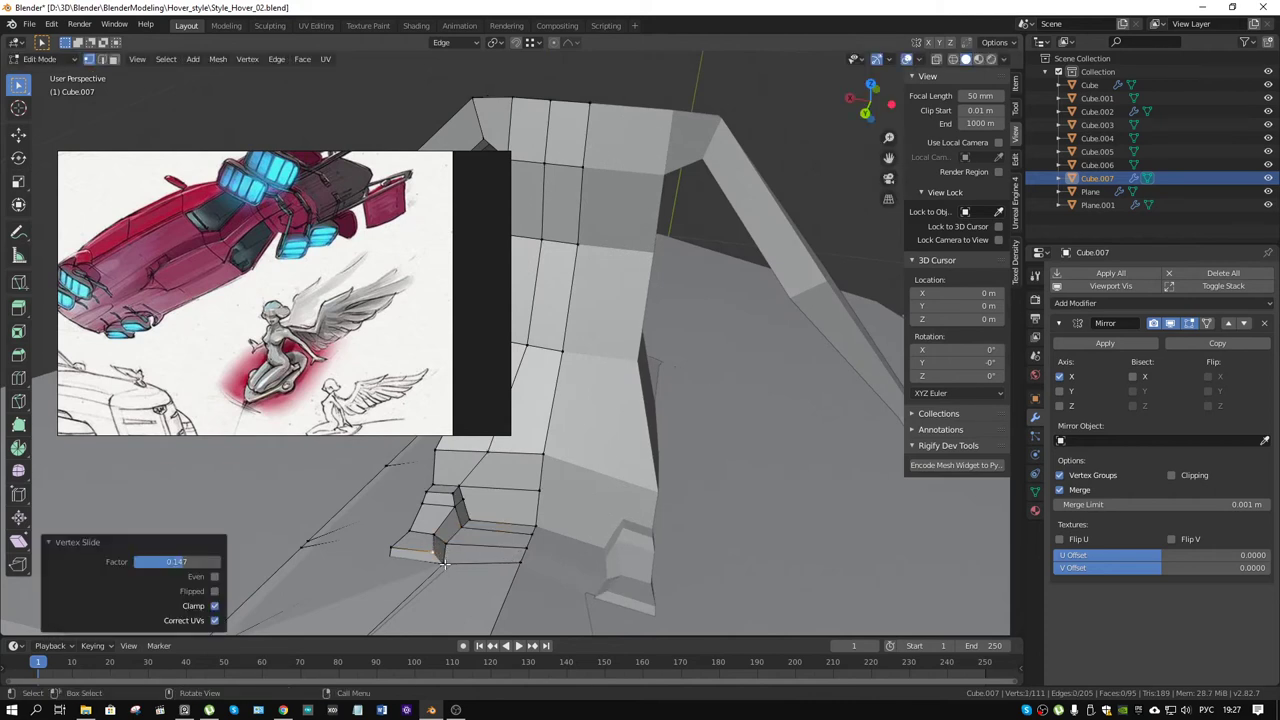
key("shift+v")
left_click(482, 556)
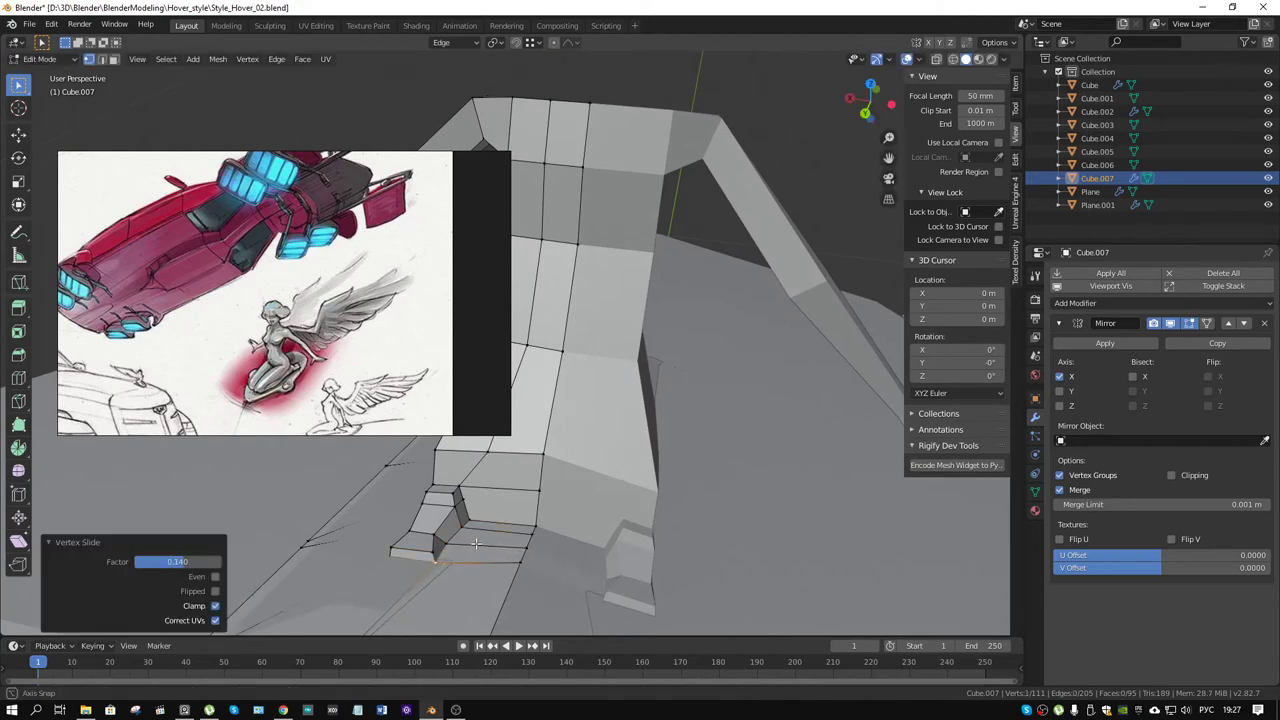
mouse_move(476, 543)
middle_mouse_down()
mouse_move(590, 390)
mouse_move(740, 398)
mouse_move(632, 430)
middle_mouse_up()
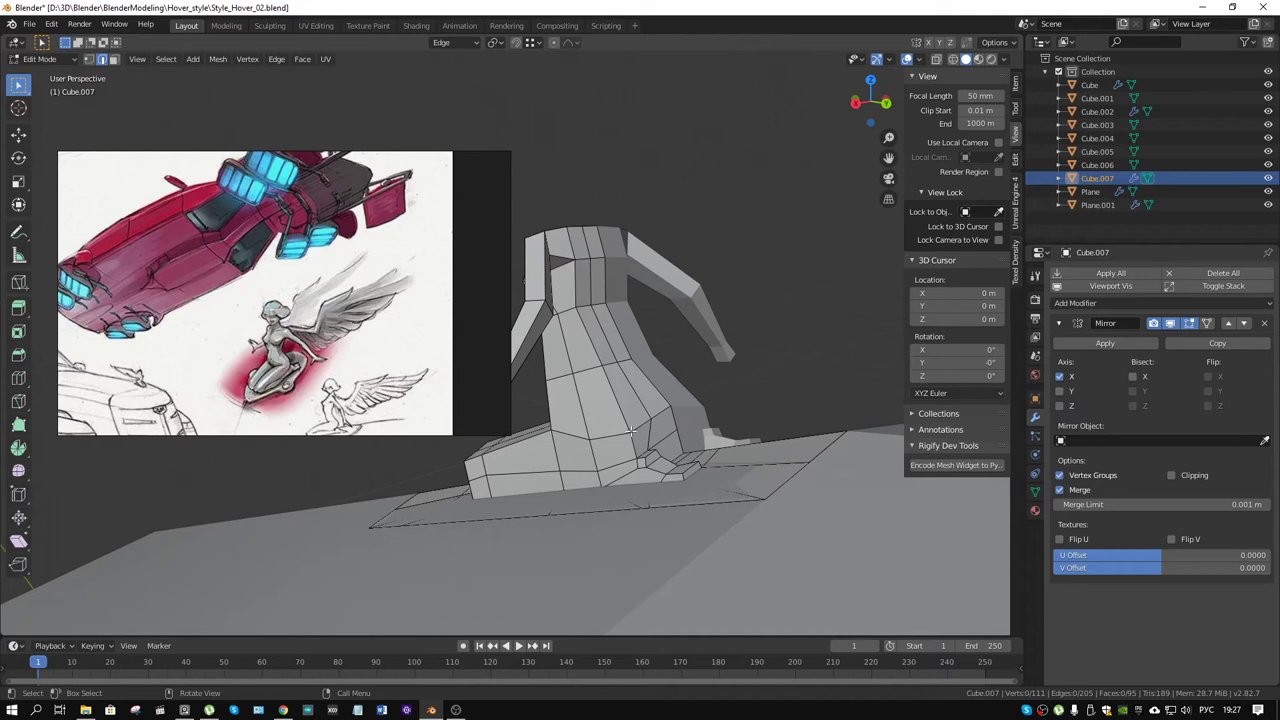
Step: Raise the selected base edges along the Z axis
left_click(627, 438, "alt+shift")
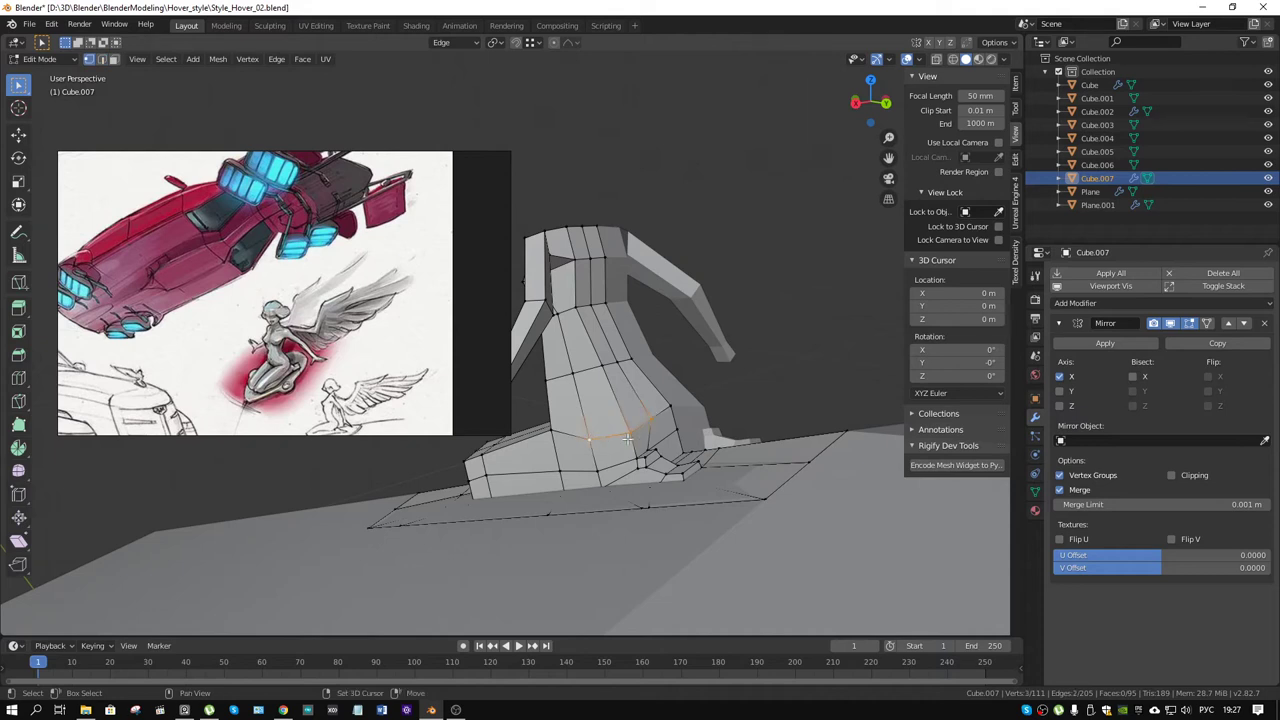
key("g")
key("z")
key("z")
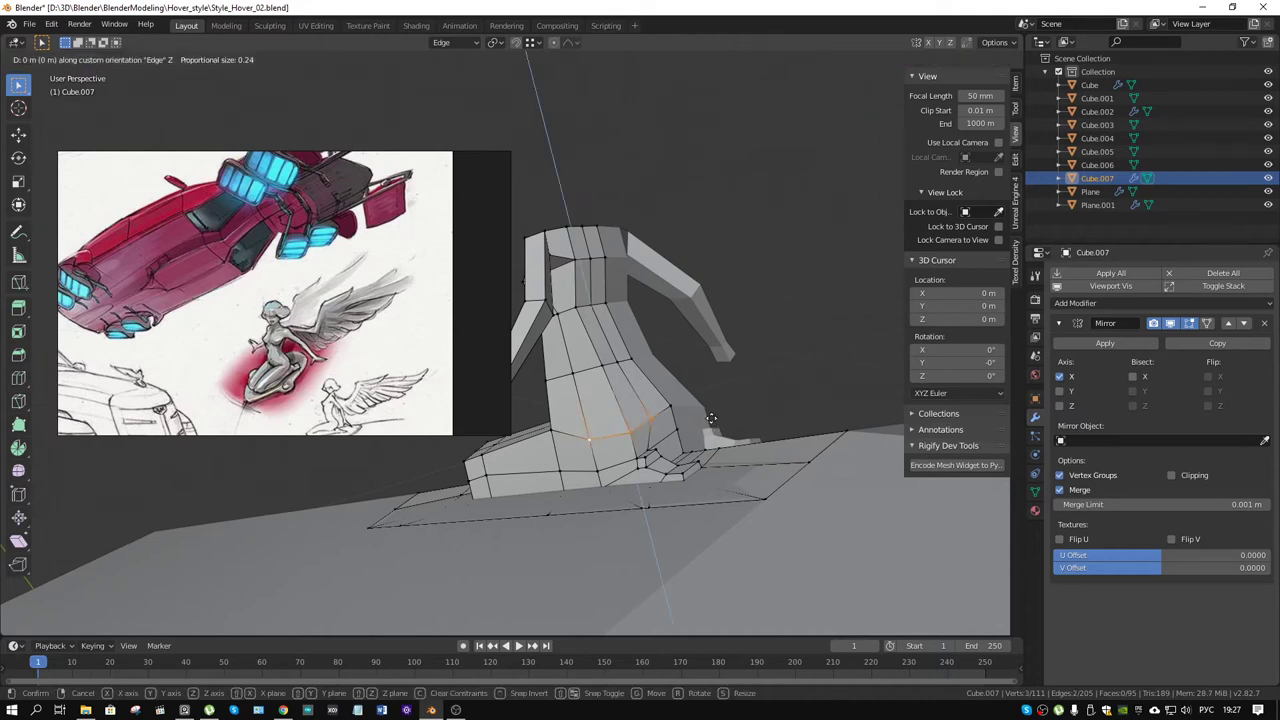
left_click(705, 421)
mouse_move(705, 421)
middle_mouse_down()
mouse_move(656, 444)
mouse_move(626, 486)
mouse_move(650, 482)
middle_mouse_up()
Step: Try moving a base vertex along Y, then undo the move
left_click(619, 484)
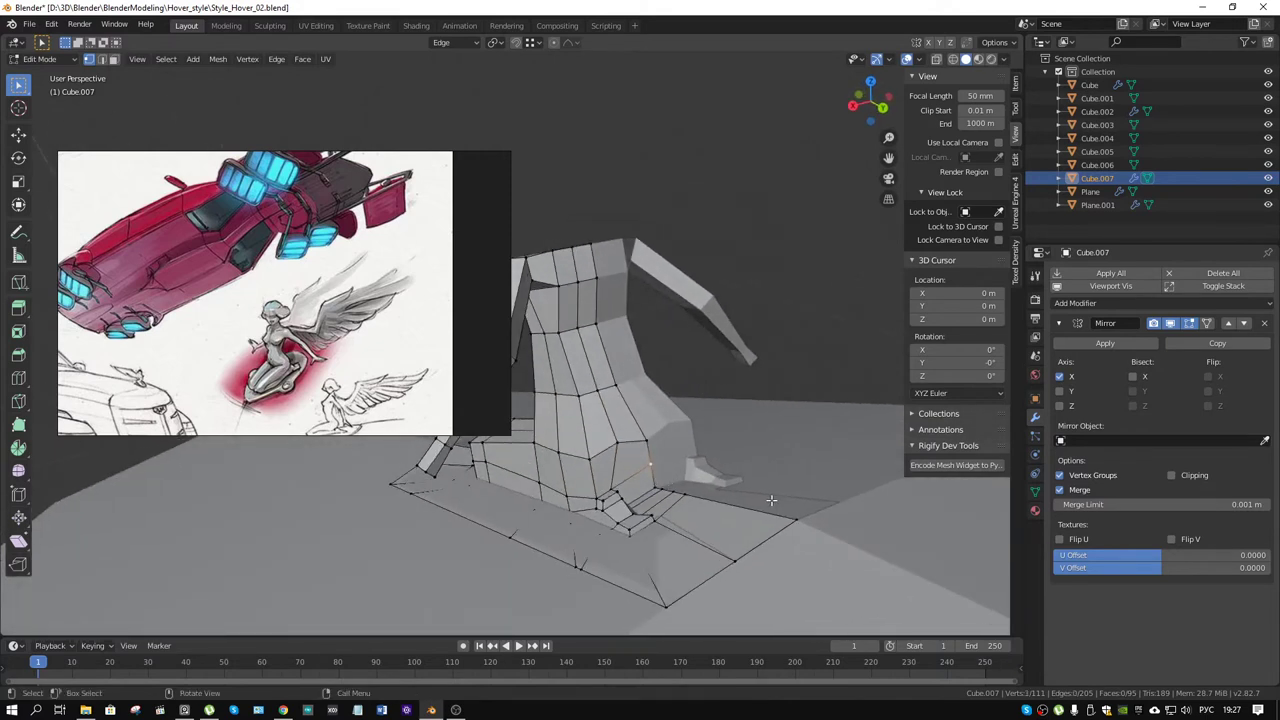
key("g")
key("y")
key("y")
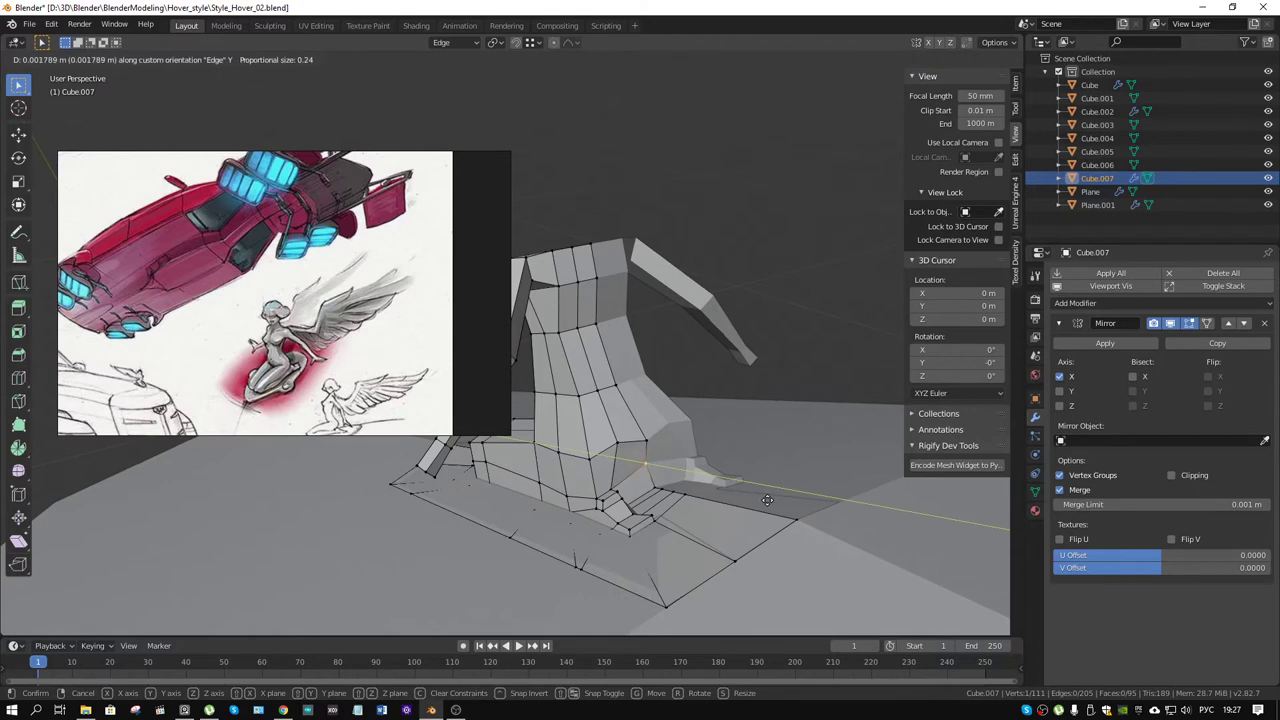
left_click(770, 499)
key("ctrl+z")
middle_click_drag(660, 490, 530, 538)
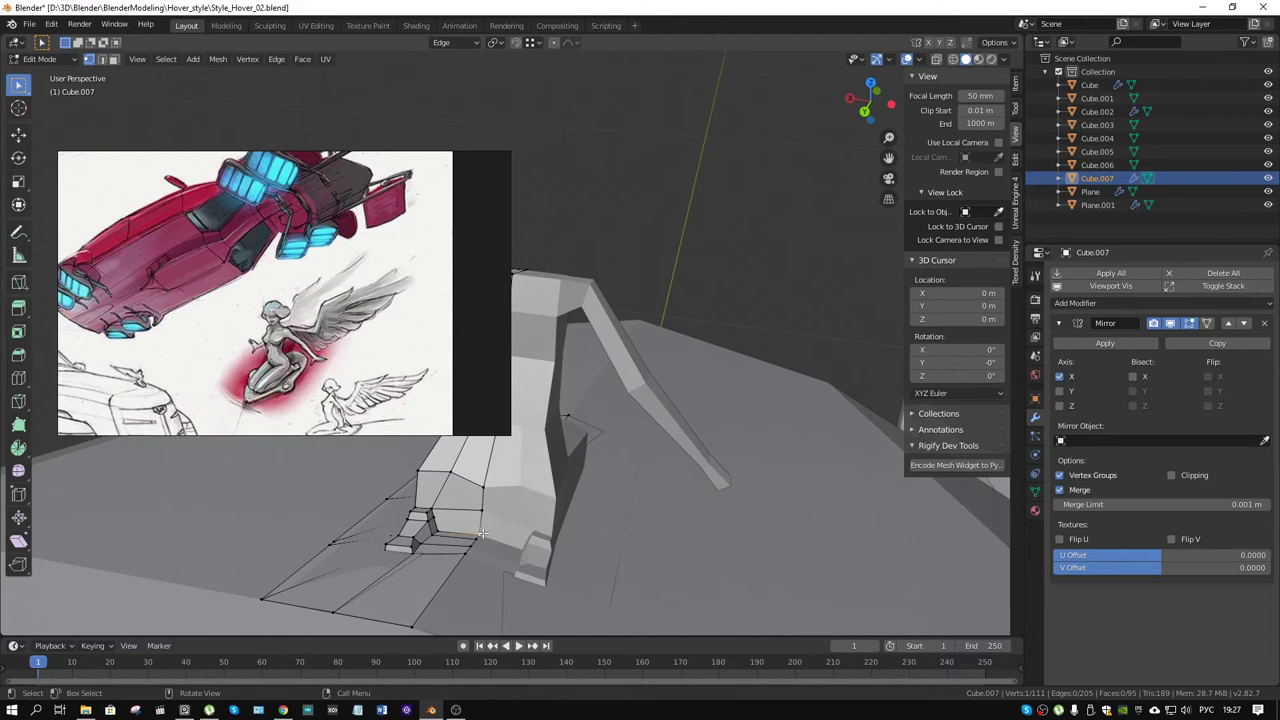
scroll(467, 537, "up", 2)
scroll(467, 562, "up", 2)
scroll(467, 562, "up", 3)
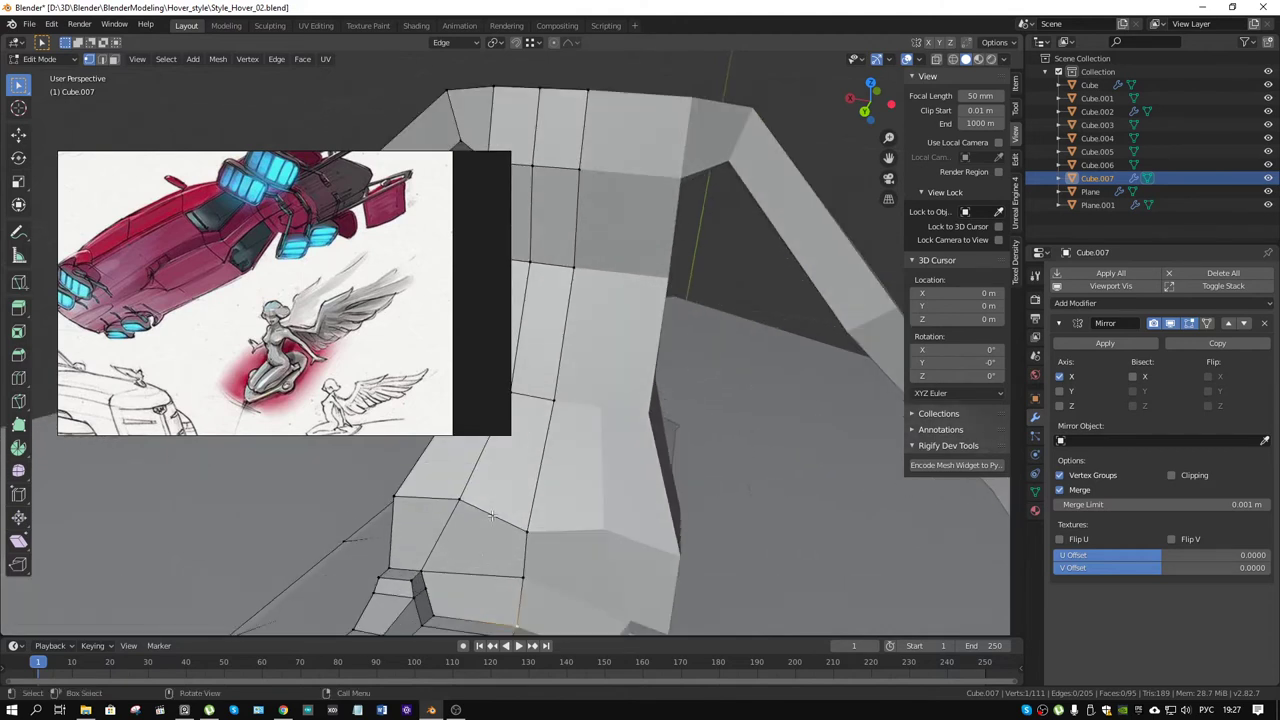
Step: Try a loop cut and an edge dissolve above the foot, cancelling and undoing both
key("ctrl+r")
key("Escape")
key("alt+z")
key("alt+z")
left_click(485, 592)
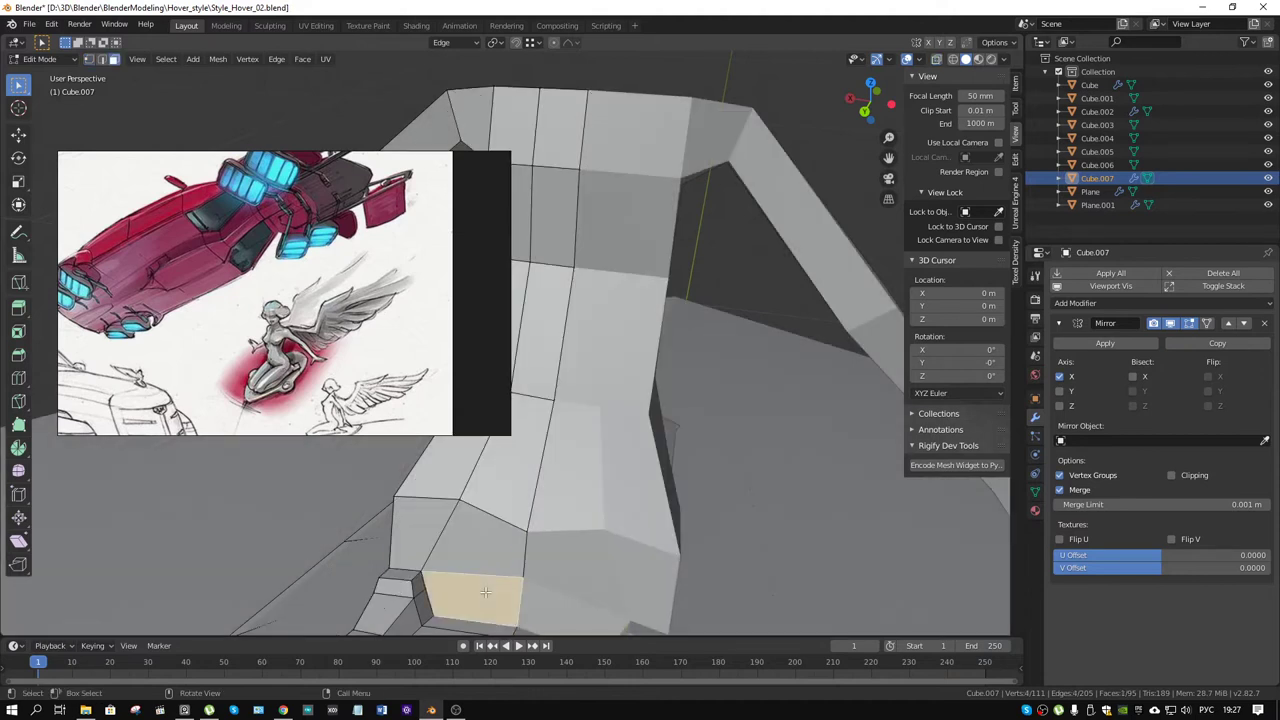
right_click(485, 590)
left_click(487, 594)
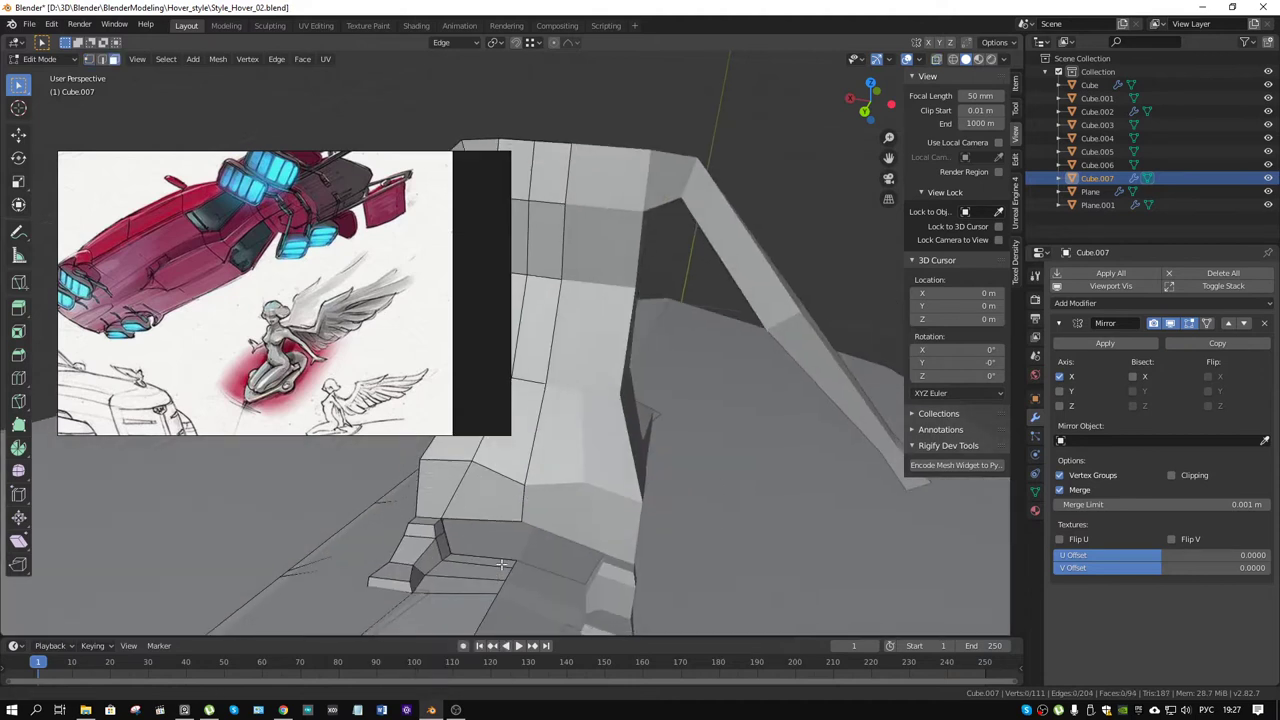
middle_click_drag(488, 596, 480, 502)
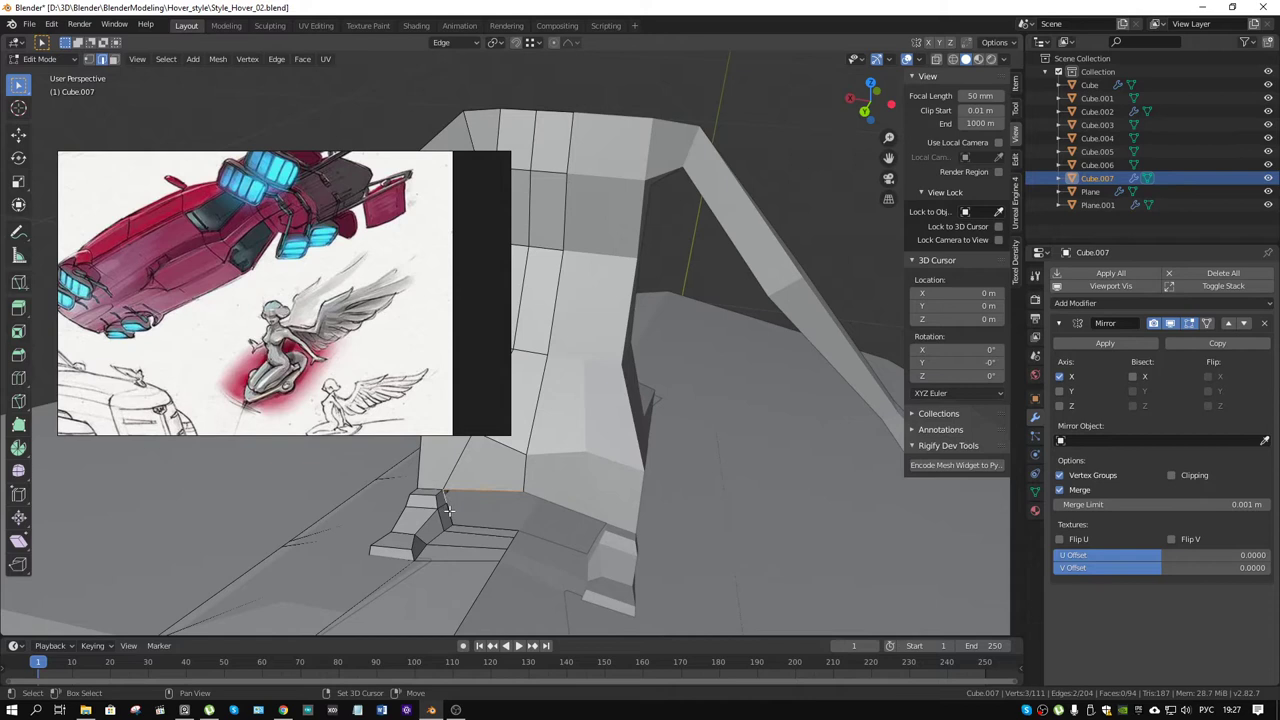
key("ctrl+z")
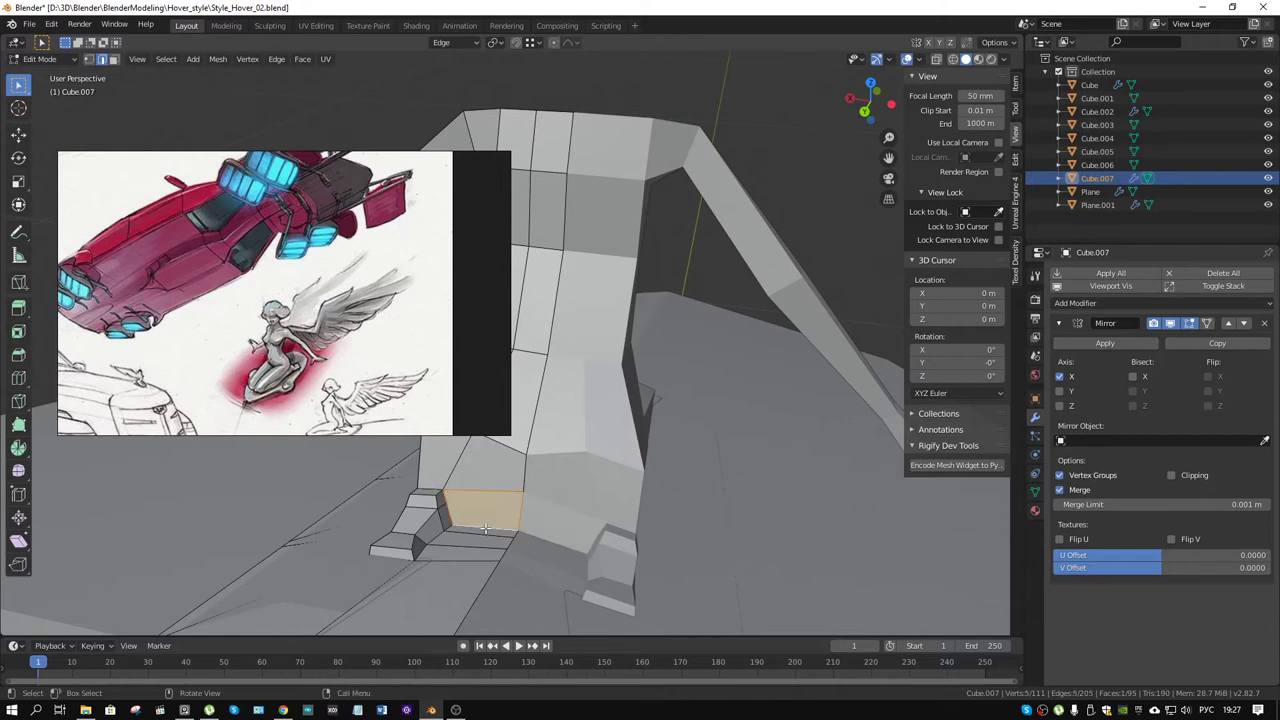
Step: Knife-cut across the face above the foot step, giving 112 vertices and 96 faces
key("k")
left_click(445, 502)
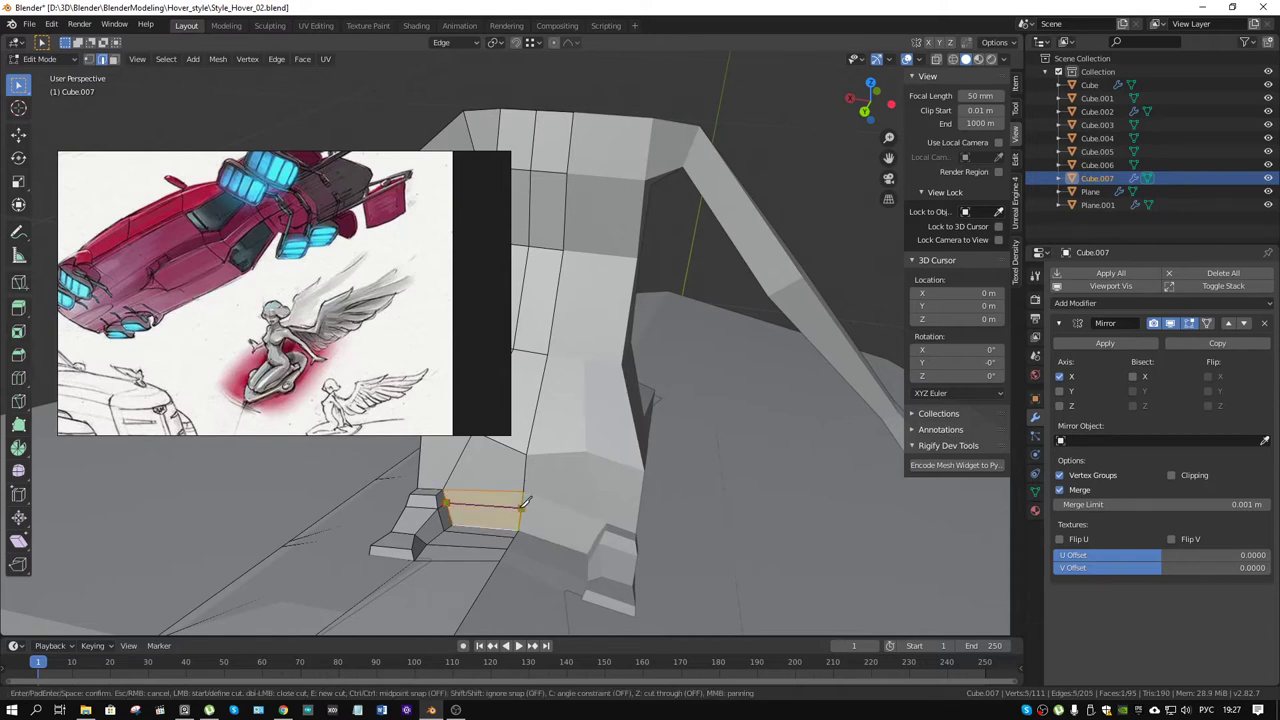
left_click(522, 504)
key("Return")
mouse_move(525, 502)
middle_mouse_down()
mouse_move(648, 372)
mouse_move(730, 457)
middle_mouse_up()
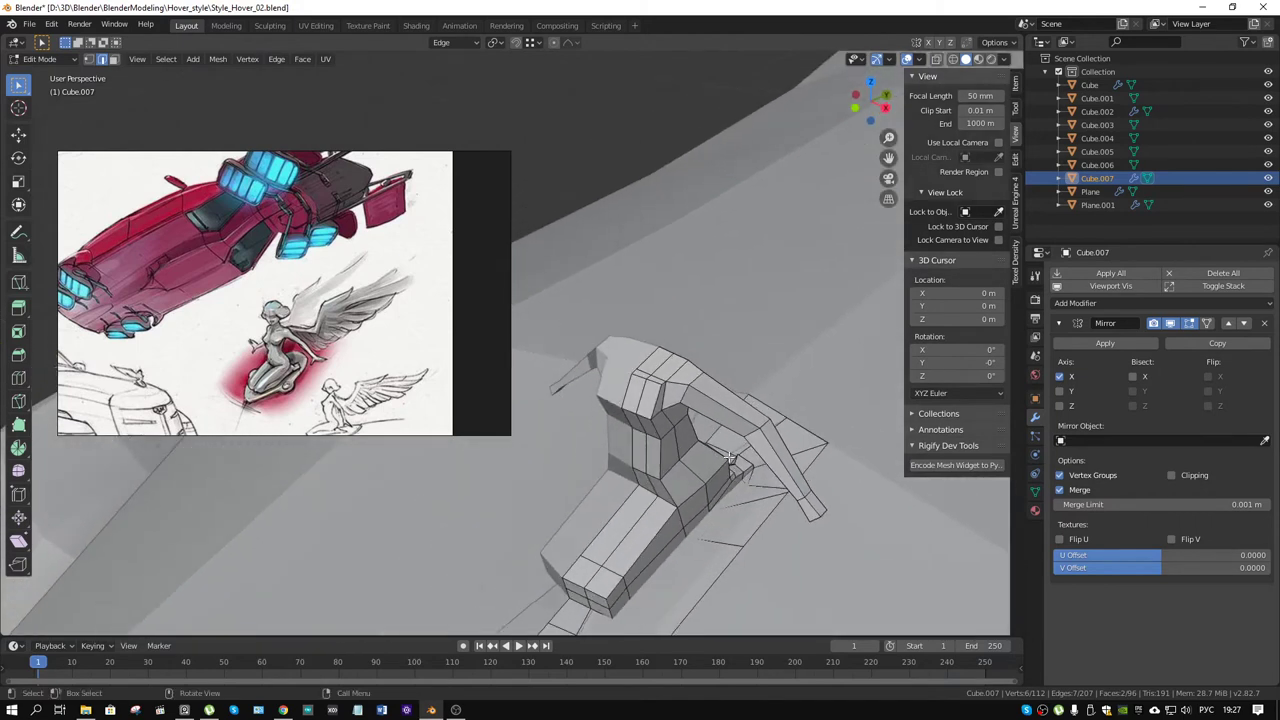
Step: Inset the face at the end of the arm with boundary off, then delete it
key("3")
left_click(658, 358)
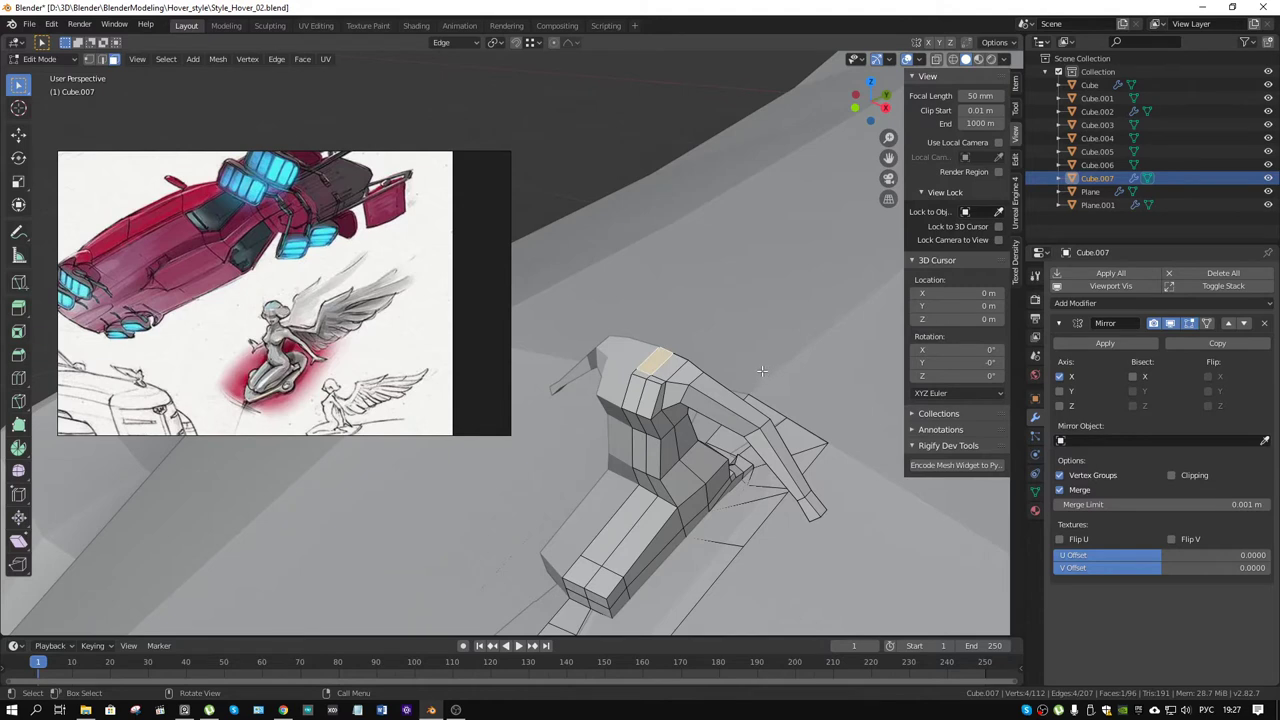
middle_click_drag(762, 371, 845, 536)
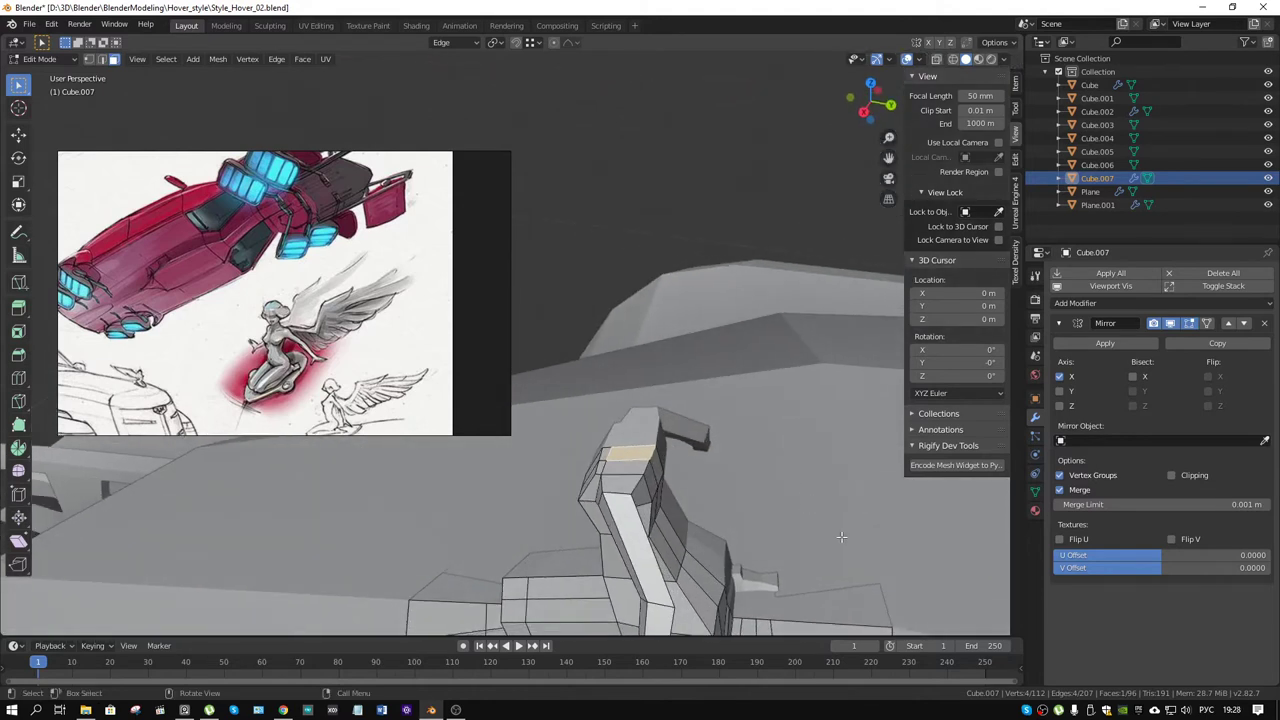
key("i")
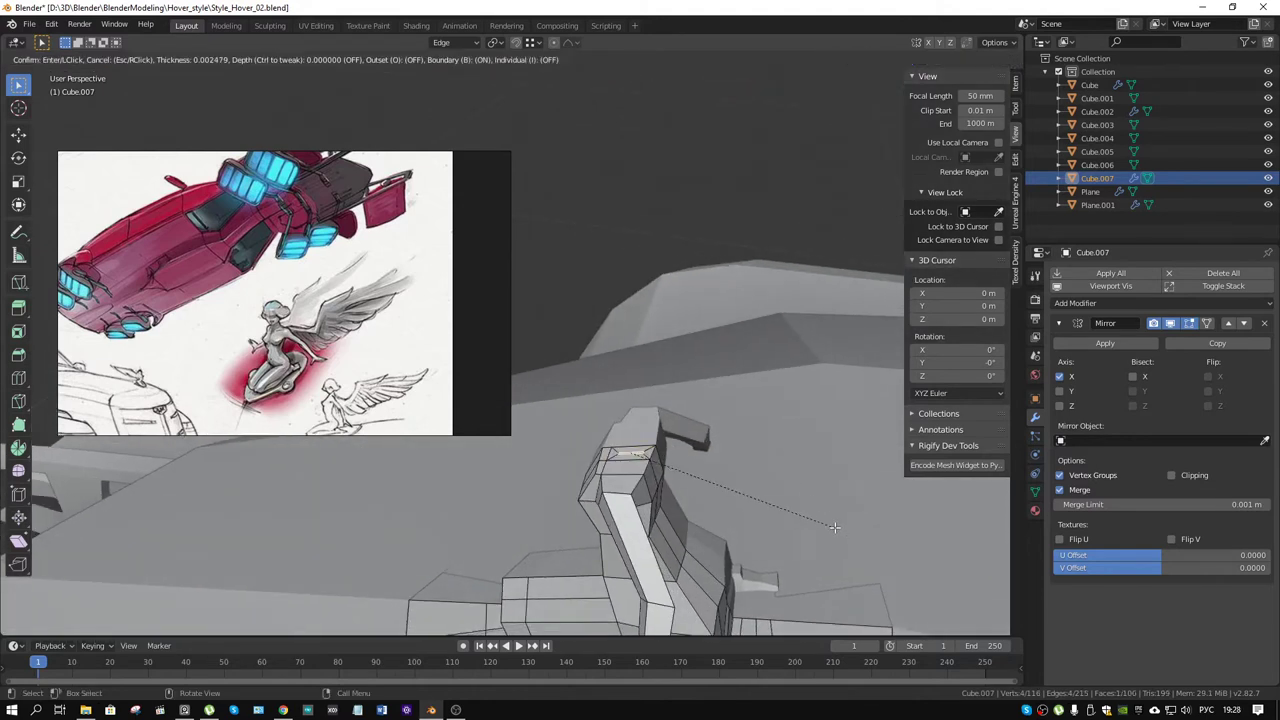
key("b")
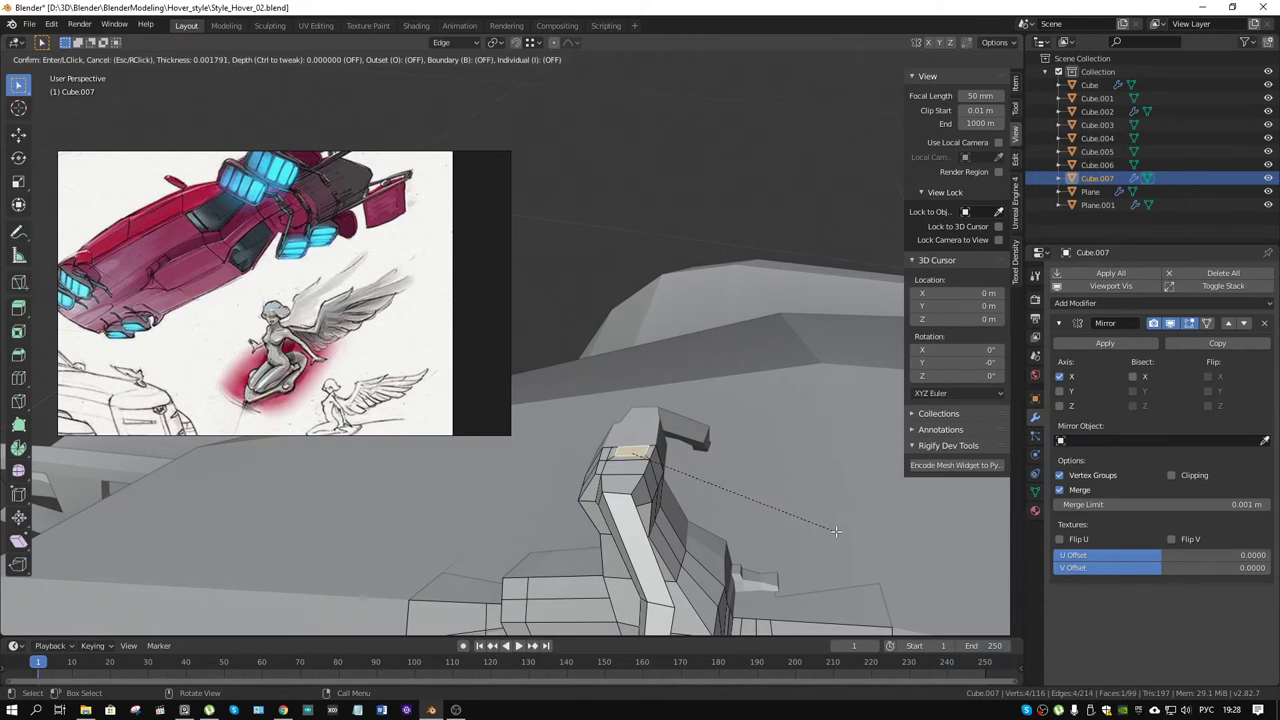
left_click(836, 531)
middle_click_drag(654, 468, 652, 466)
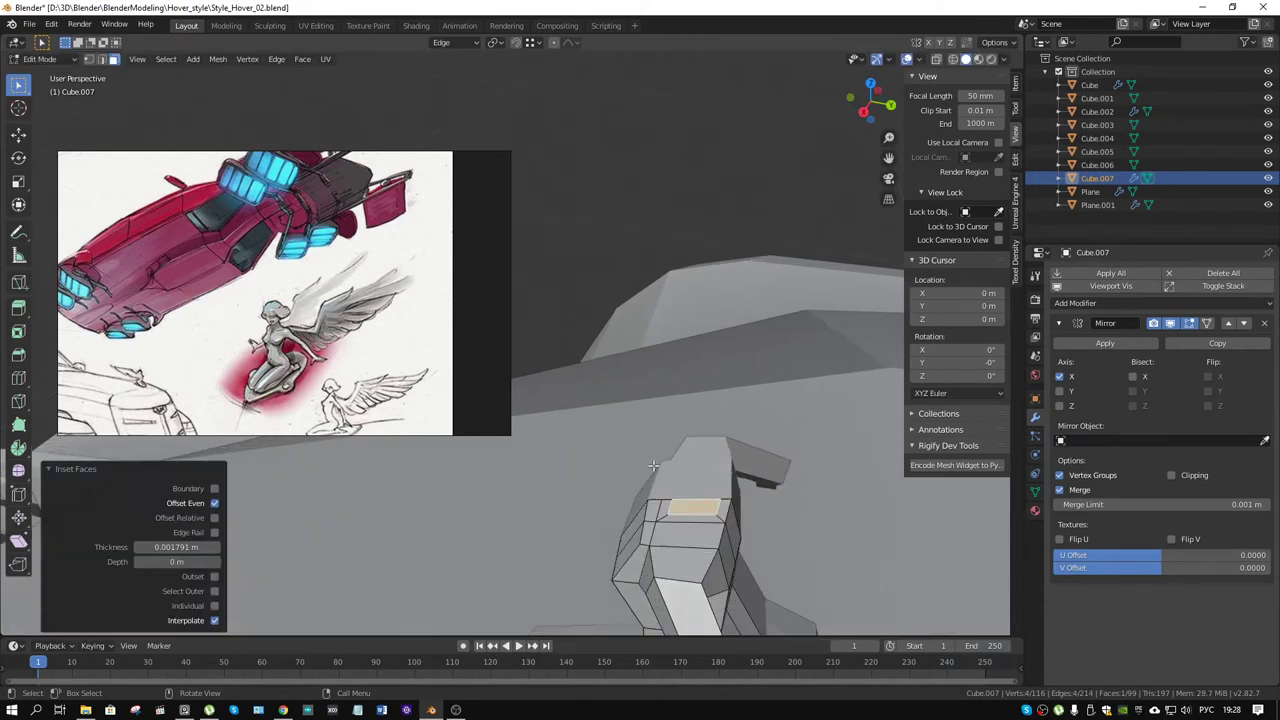
left_click(724, 506)
key("x")
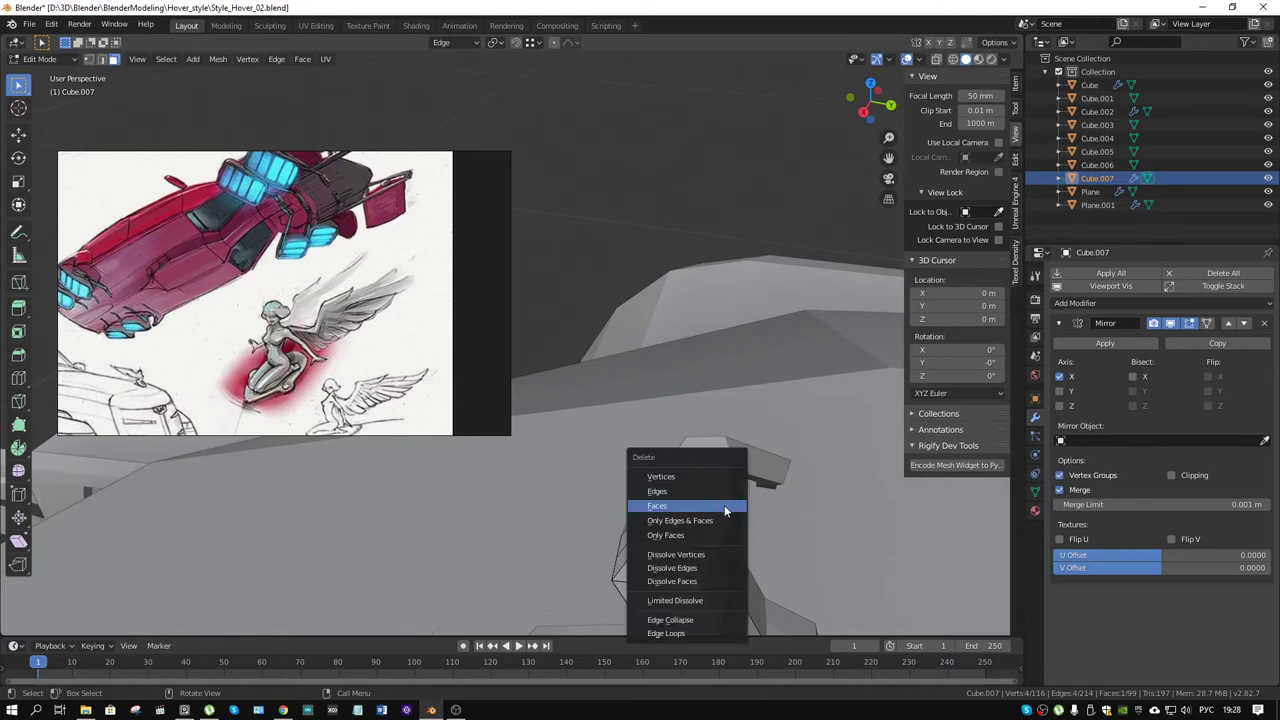
left_click(726, 508)
Step: Move the edges around the new opening along the Y axis
key("2")
key("1")
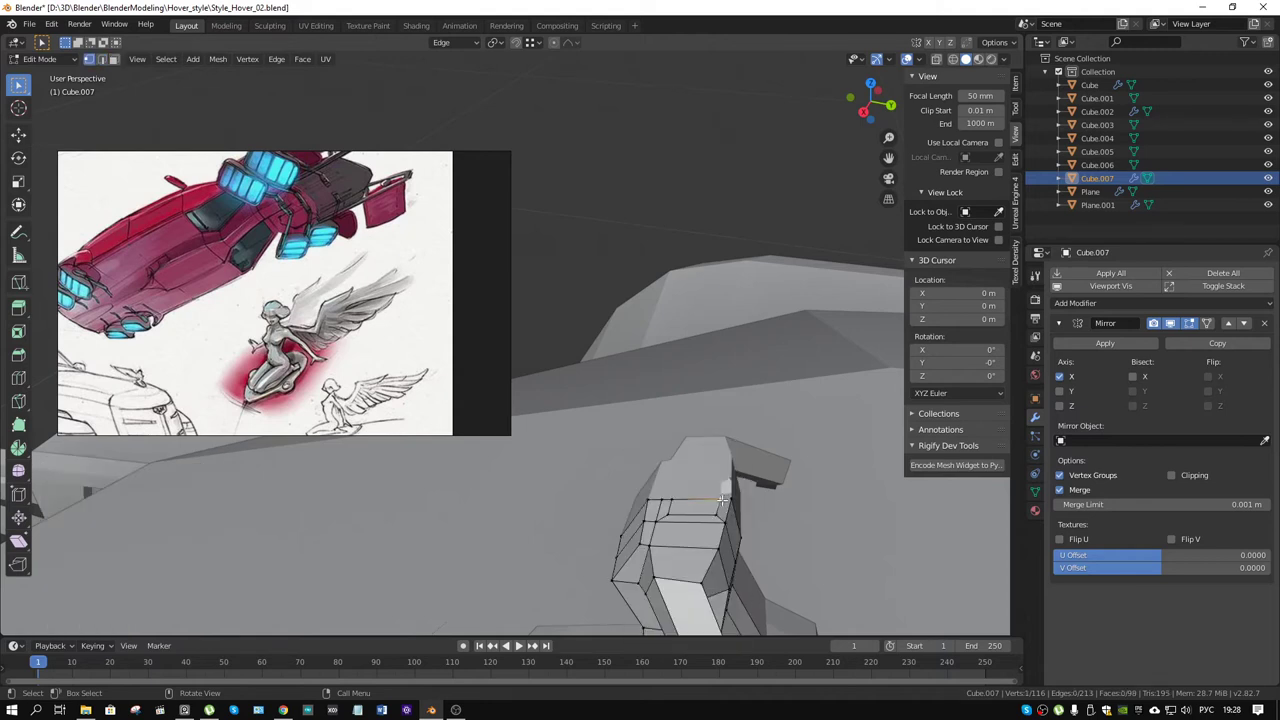
key("2")
left_click(721, 502, "alt")
left_click(718, 511)
key("g")
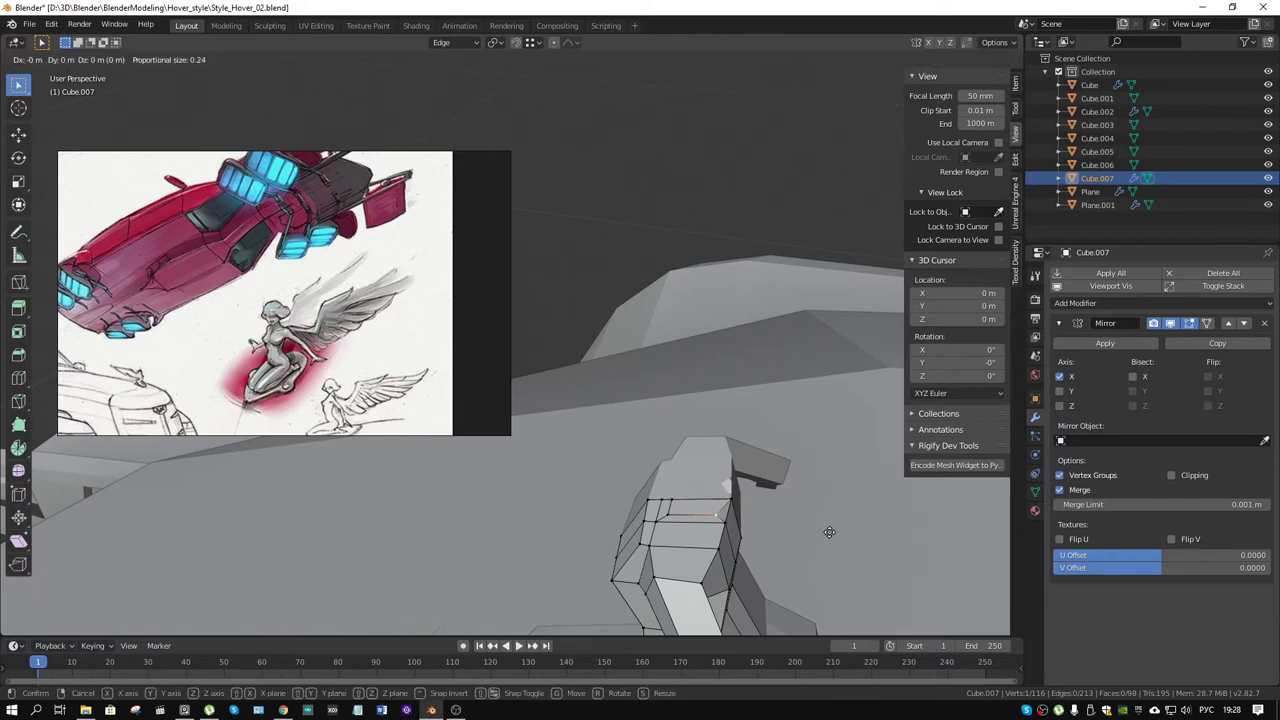
key("y")
key("y")
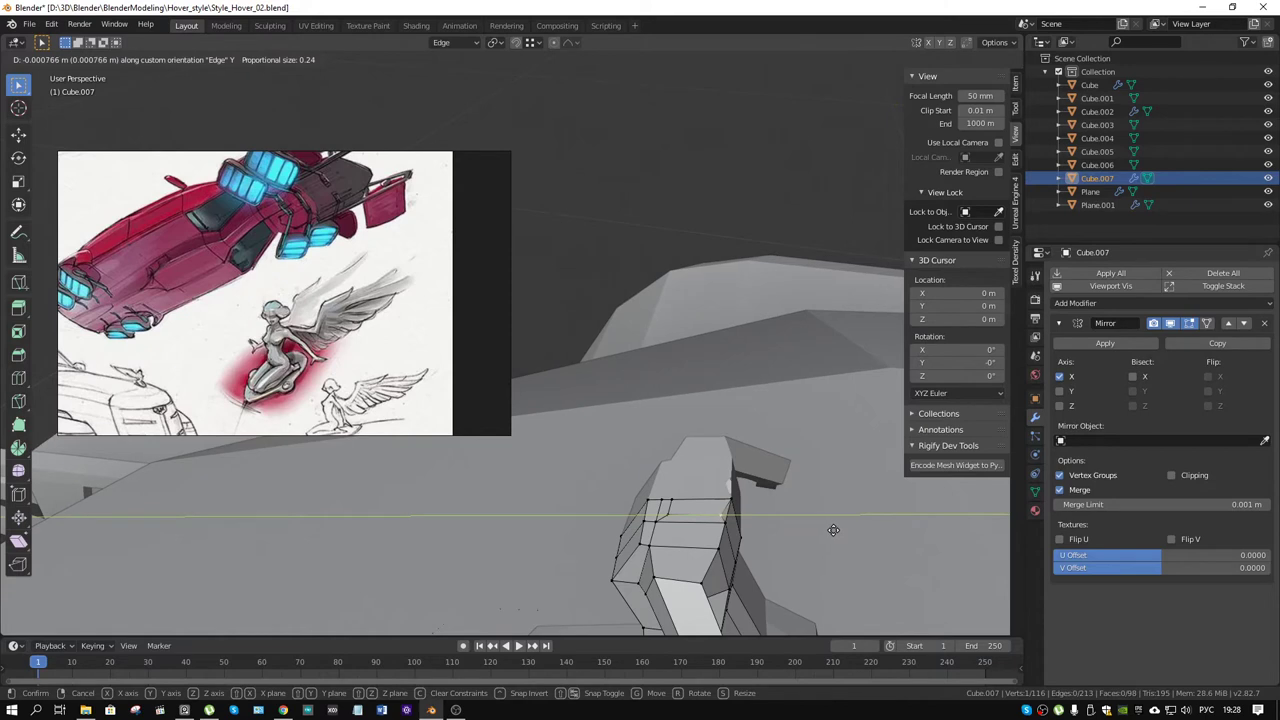
left_click(834, 529)
mouse_move(802, 532)
middle_mouse_down()
mouse_move(667, 498)
mouse_move(628, 550)
middle_mouse_up()
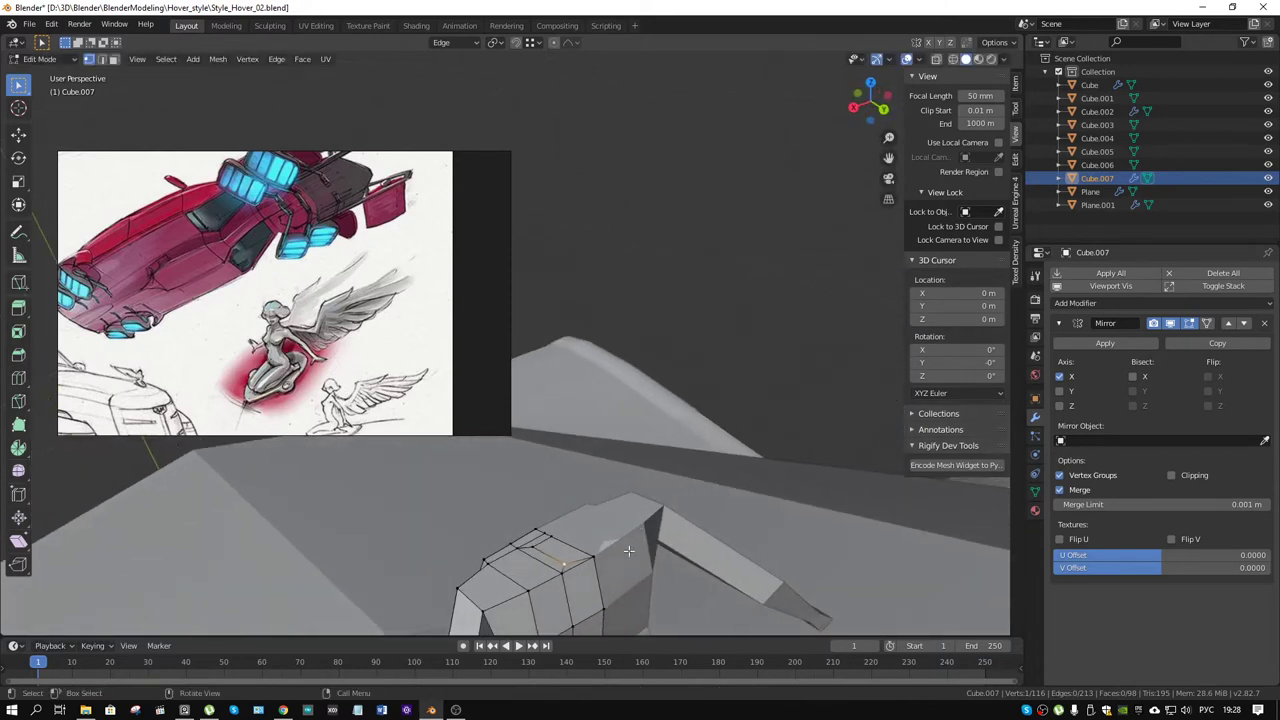
Step: Knife-cut a new edge across the figure's upper block
key("k")
left_click(602, 607)
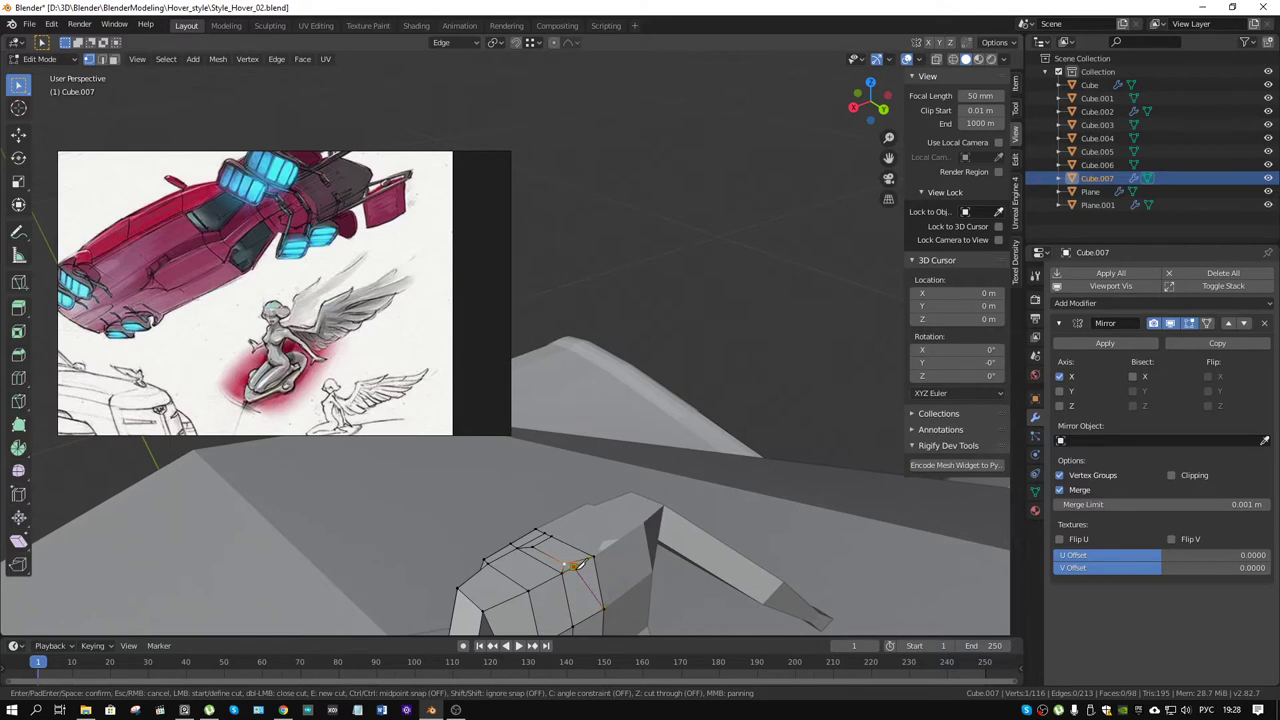
left_click(577, 566)
key("Return")
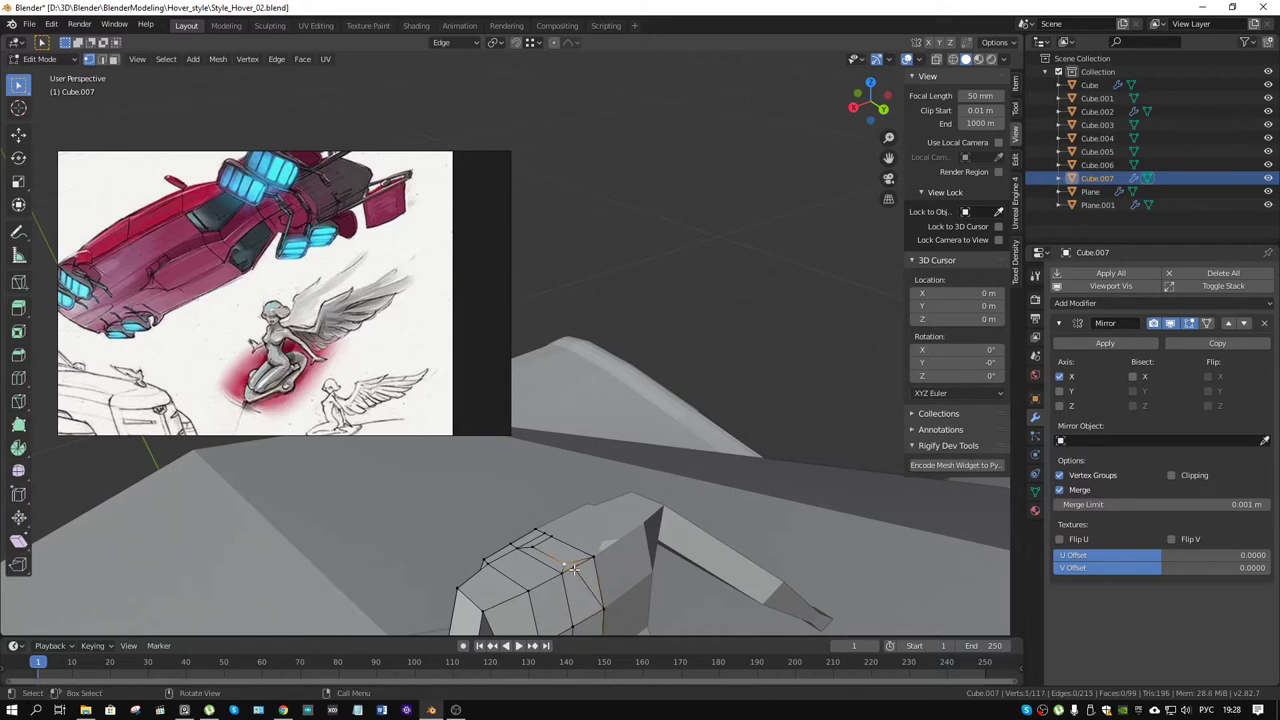
left_click_drag(573, 568, 575, 570)
Step: Merge vertices by distance across the whole mesh, removing 2 duplicates
key("a")
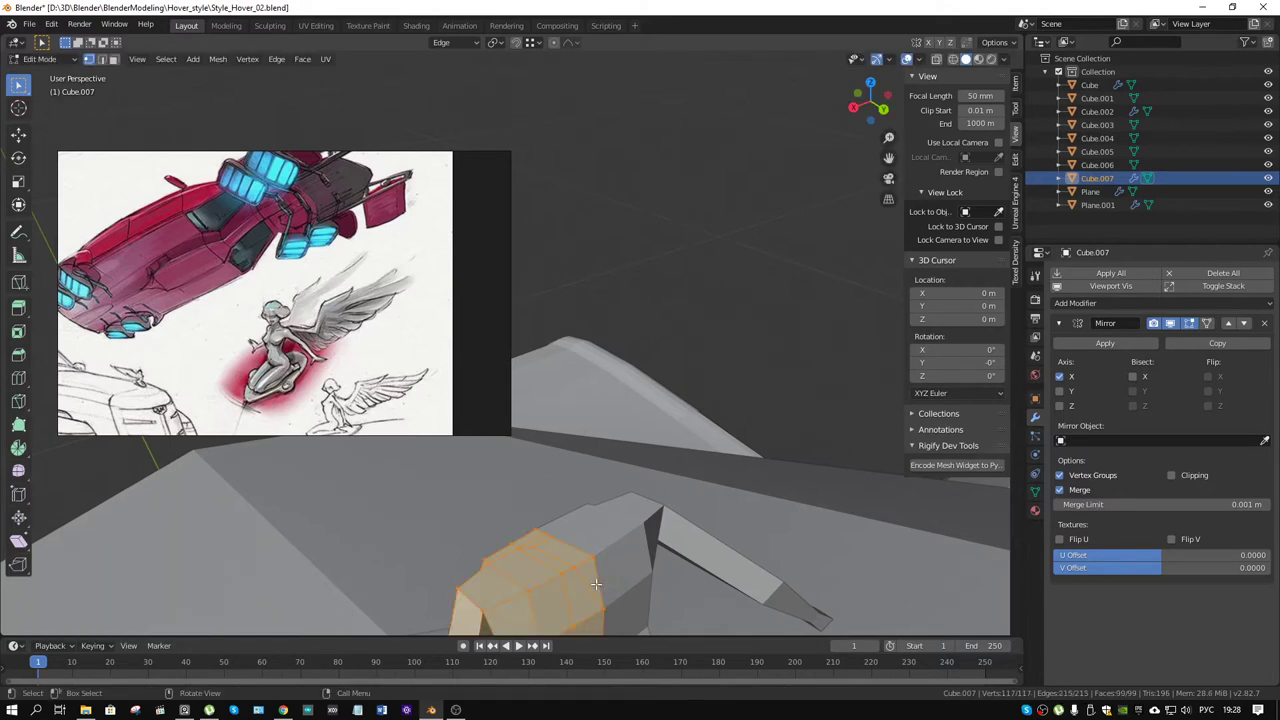
key("m")
left_click(595, 583)
mouse_move(595, 583)
middle_mouse_down()
mouse_move(673, 573)
mouse_move(712, 455)
middle_mouse_up()
Step: Shift an edge on the torso top slightly along the Y axis
key("2")
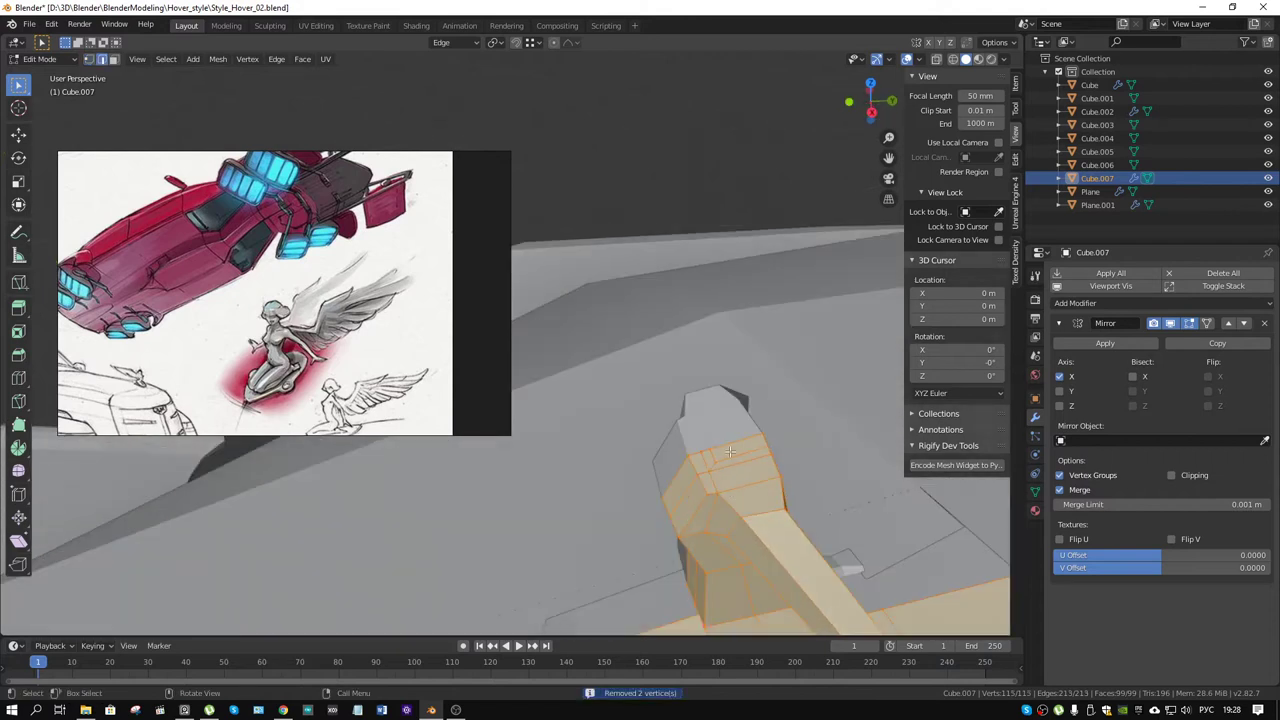
left_click(737, 453)
key("g")
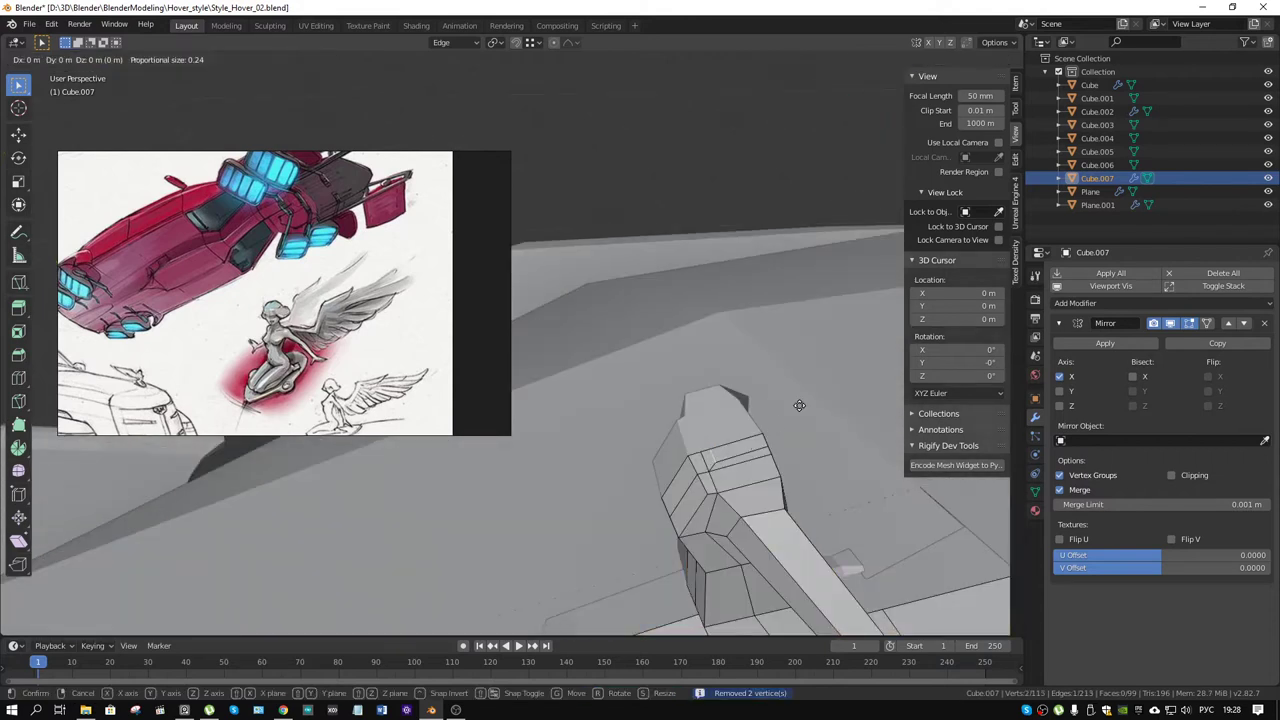
key("y")
left_click(806, 405)
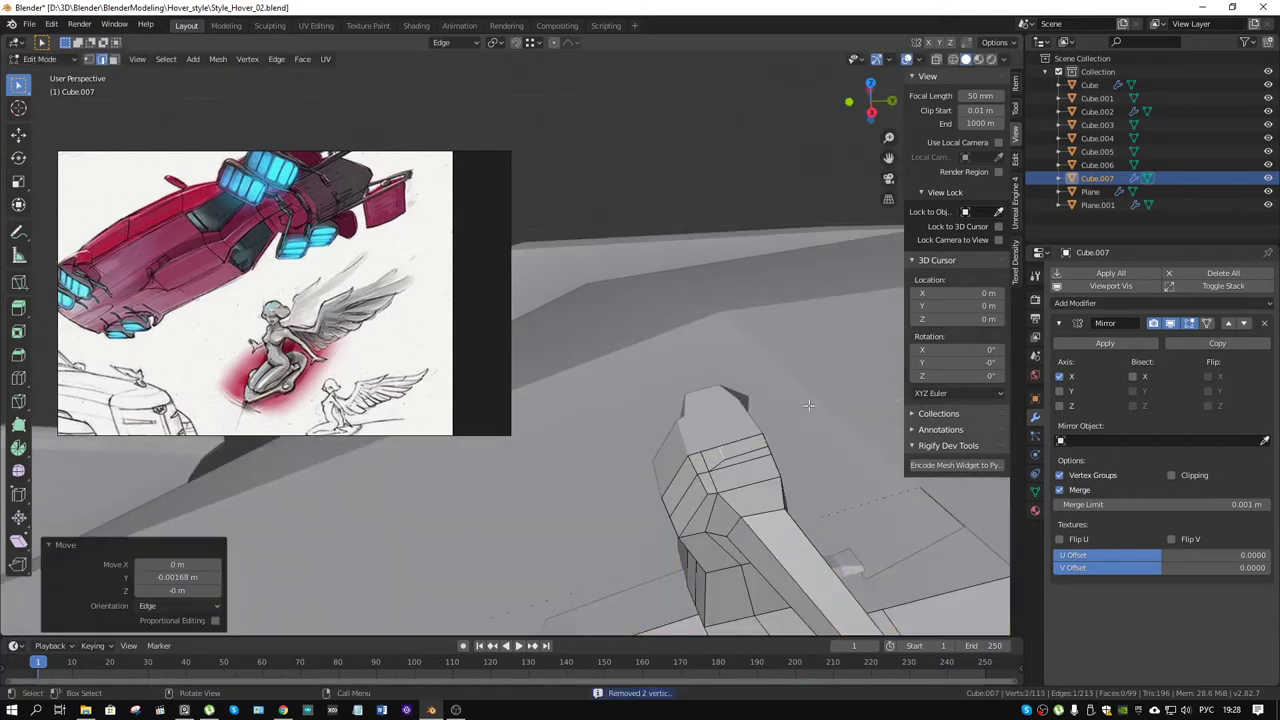
mouse_move(806, 405)
middle_mouse_down()
mouse_move(778, 452)
mouse_move(700, 340)
mouse_move(731, 284)
middle_mouse_up()
Step: Extrude the torso's top face upward into a neck block and reposition it
key("3")
left_click(668, 322)
key("e")
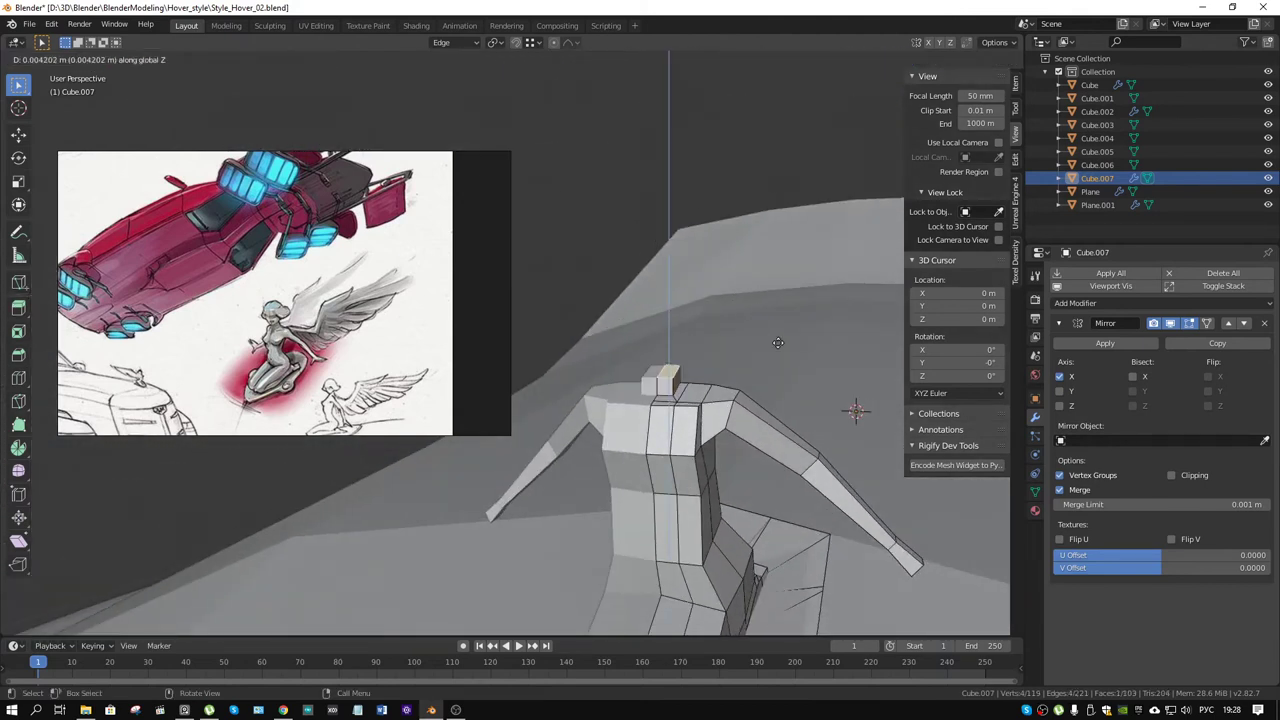
left_click(778, 330)
middle_click_drag(778, 330, 646, 371)
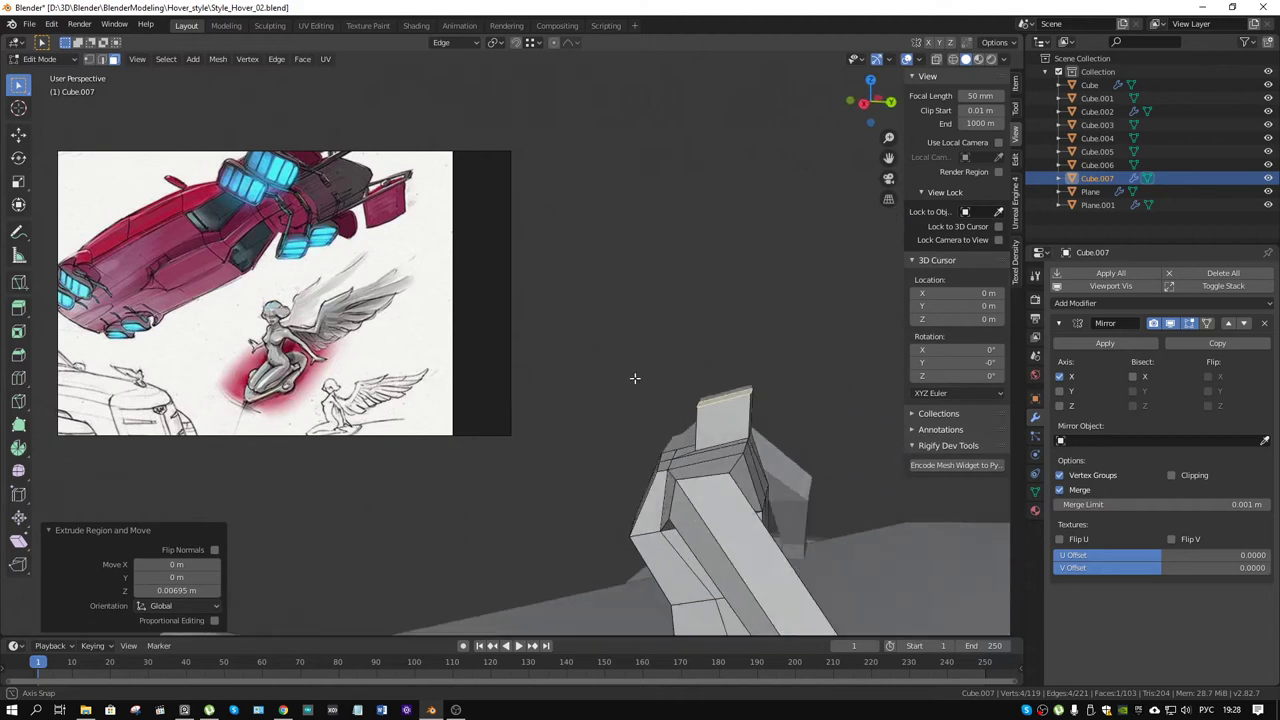
key("g")
left_click(842, 268)
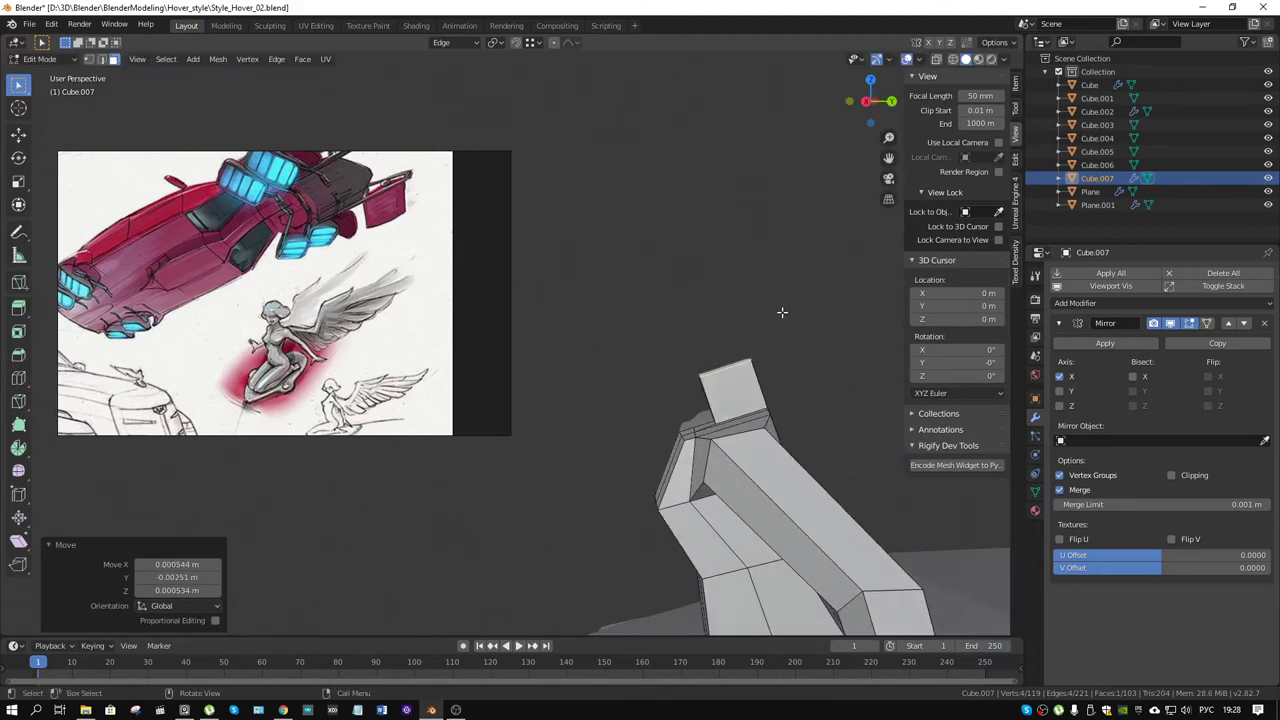
mouse_move(782, 313)
middle_mouse_down()
mouse_move(856, 303)
mouse_move(774, 341)
middle_mouse_up()
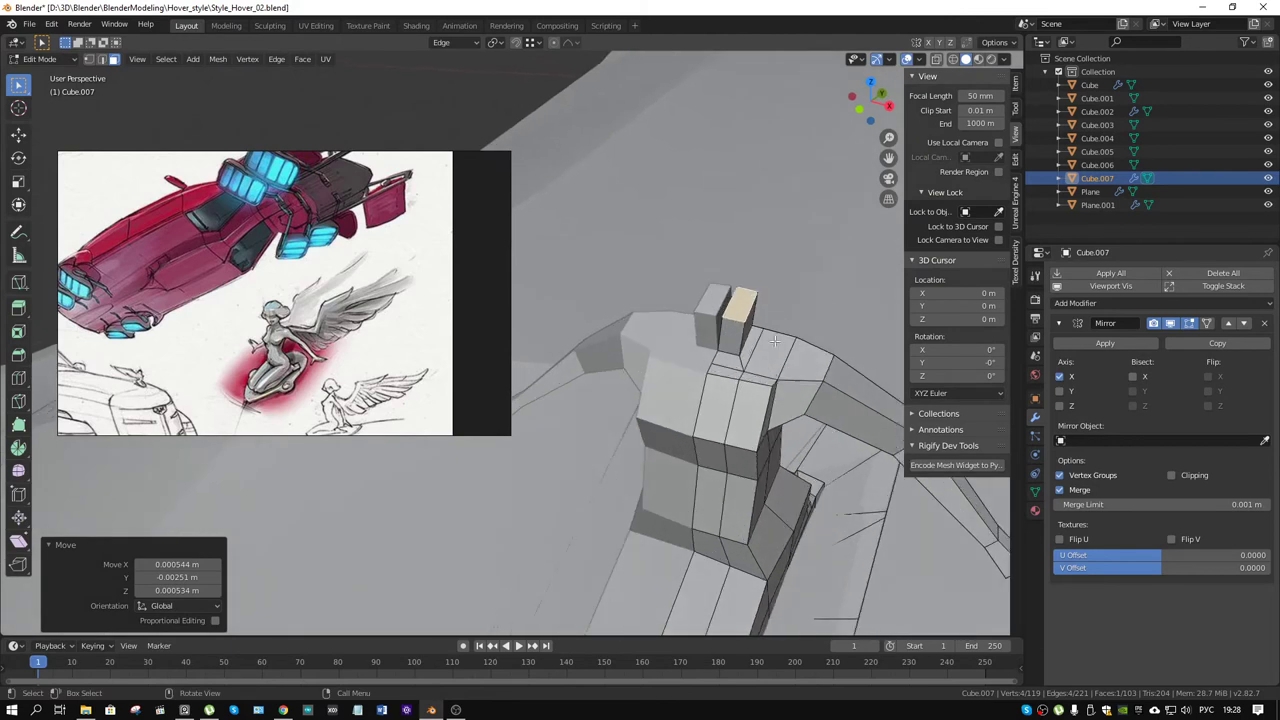
left_click(735, 300)
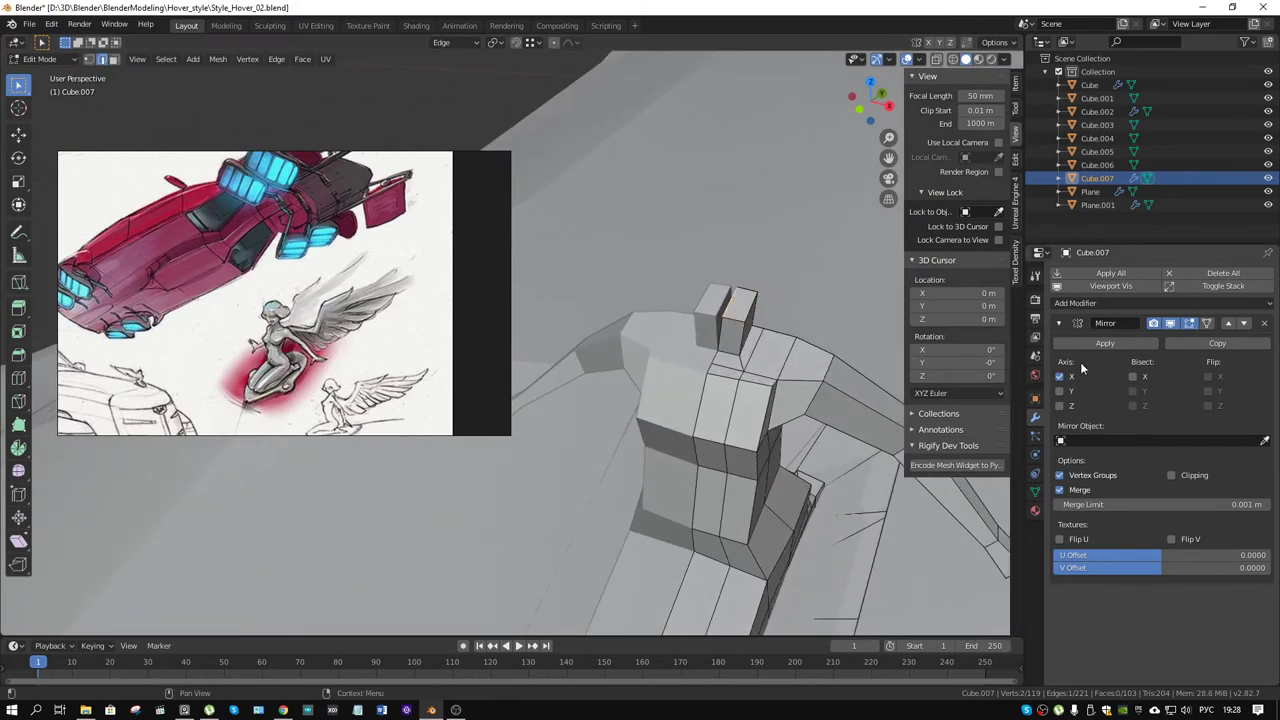
Step: Edit the selected edge's median X coordinate in the sidebar
left_click(1018, 118)
left_click(1016, 84)
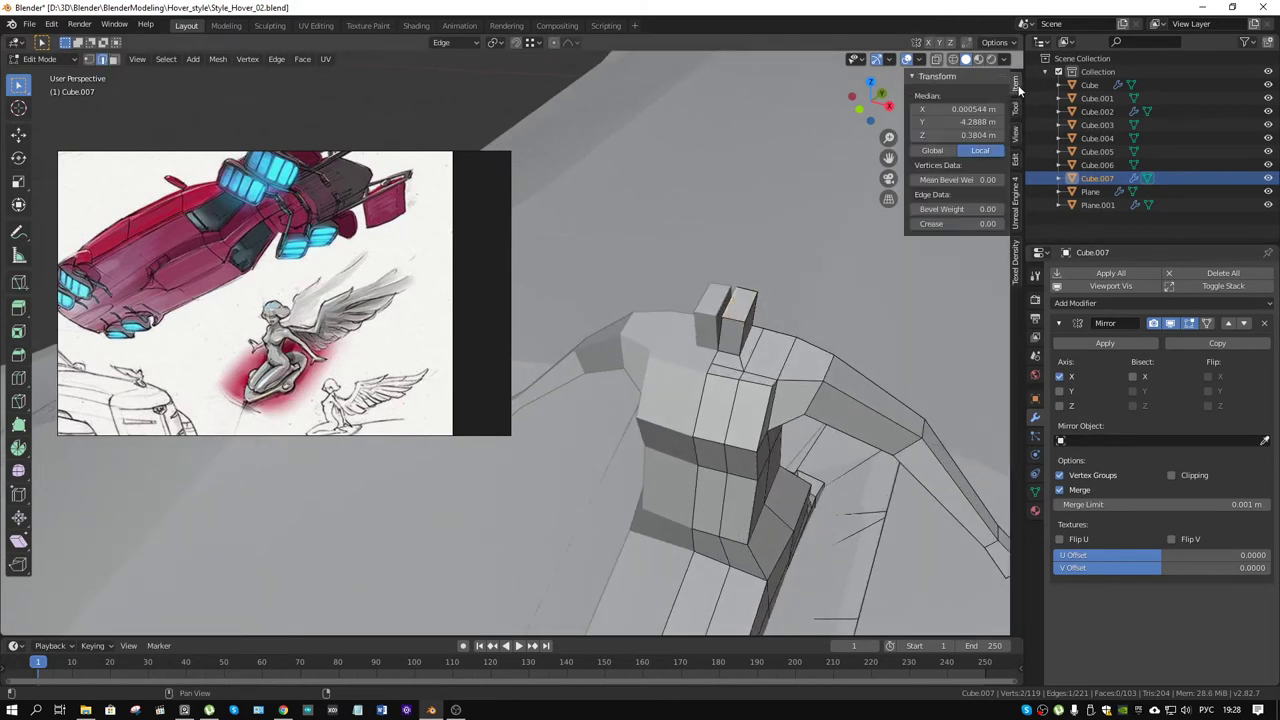
left_click(983, 109)
key("Return")
Step: Dissolve the redundant edge on the neck using see-through view
key("alt+z")
key("alt+a")
mouse_move(700, 380)
middle_mouse_down()
mouse_move(811, 363)
mouse_move(768, 404)
mouse_move(760, 308)
mouse_move(825, 310)
middle_mouse_up()
left_click(798, 359)
right_click(798, 359)
left_click(798, 362)
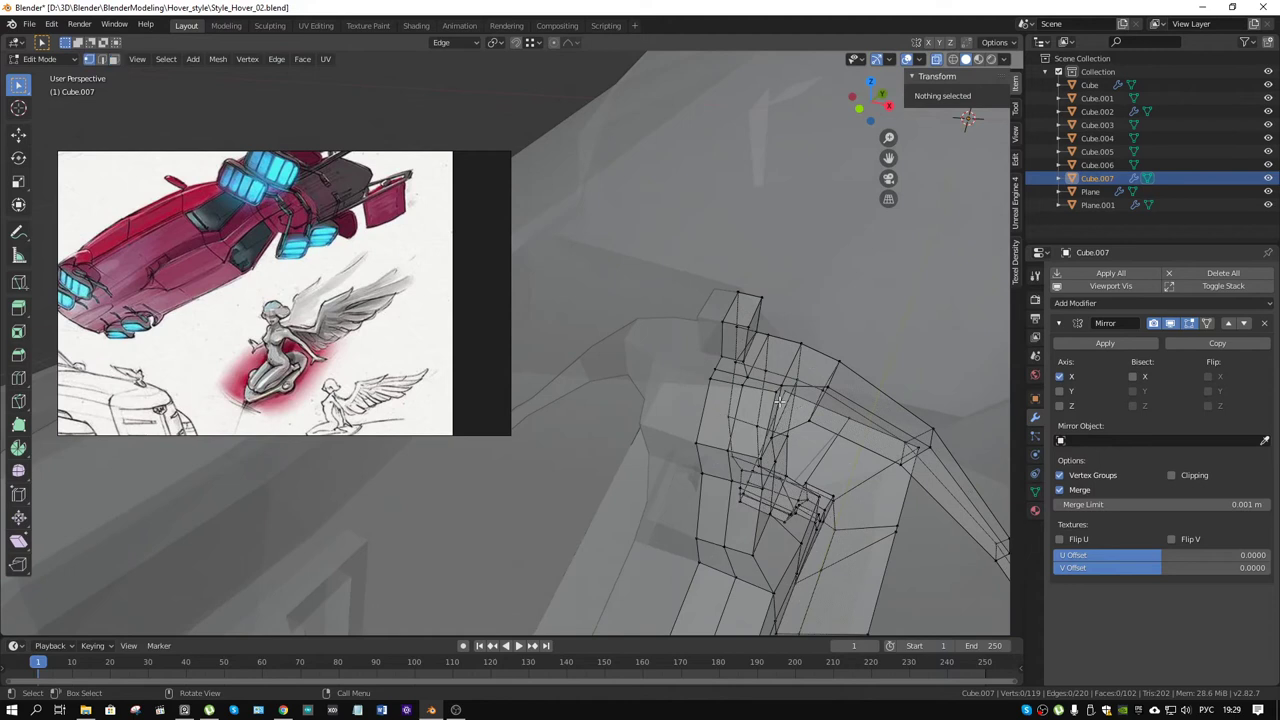
key("alt+z")
Step: Slide two edges along the neck block, at factor -0.535
left_click(760, 308)
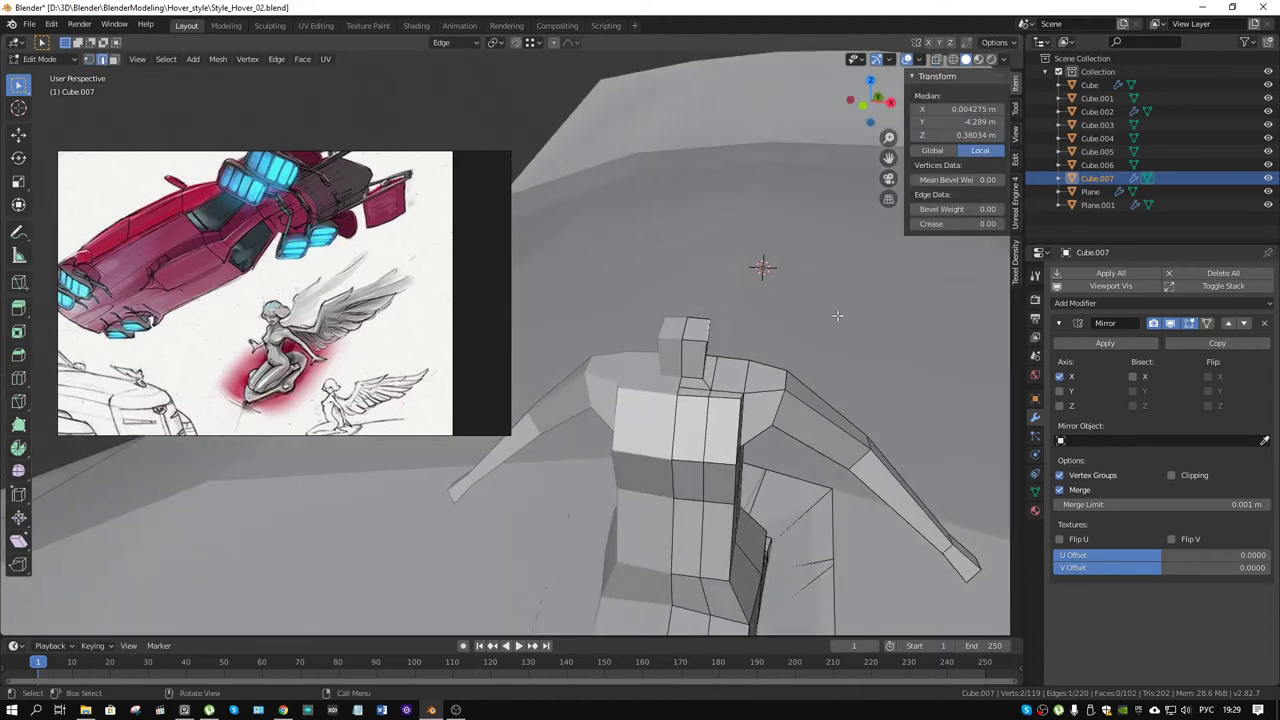
key("g")
key("g")
left_click(834, 314)
middle_click_drag(834, 314, 838, 445)
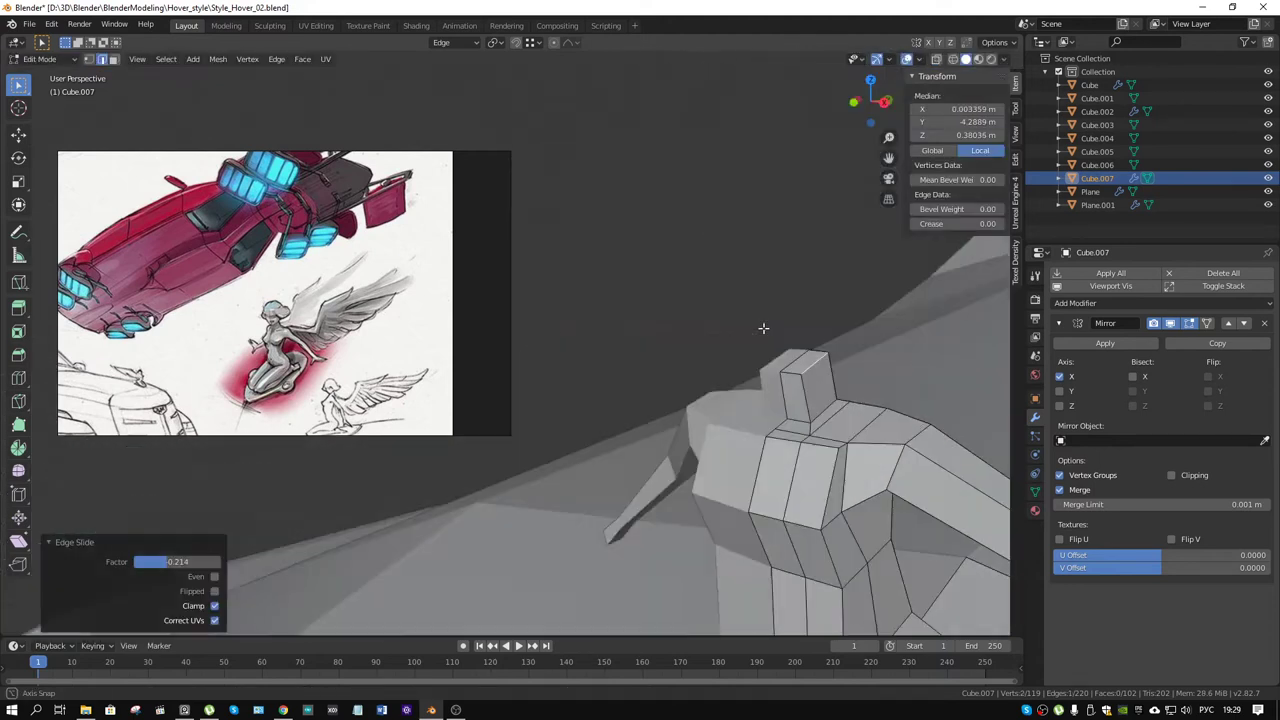
left_click(880, 413)
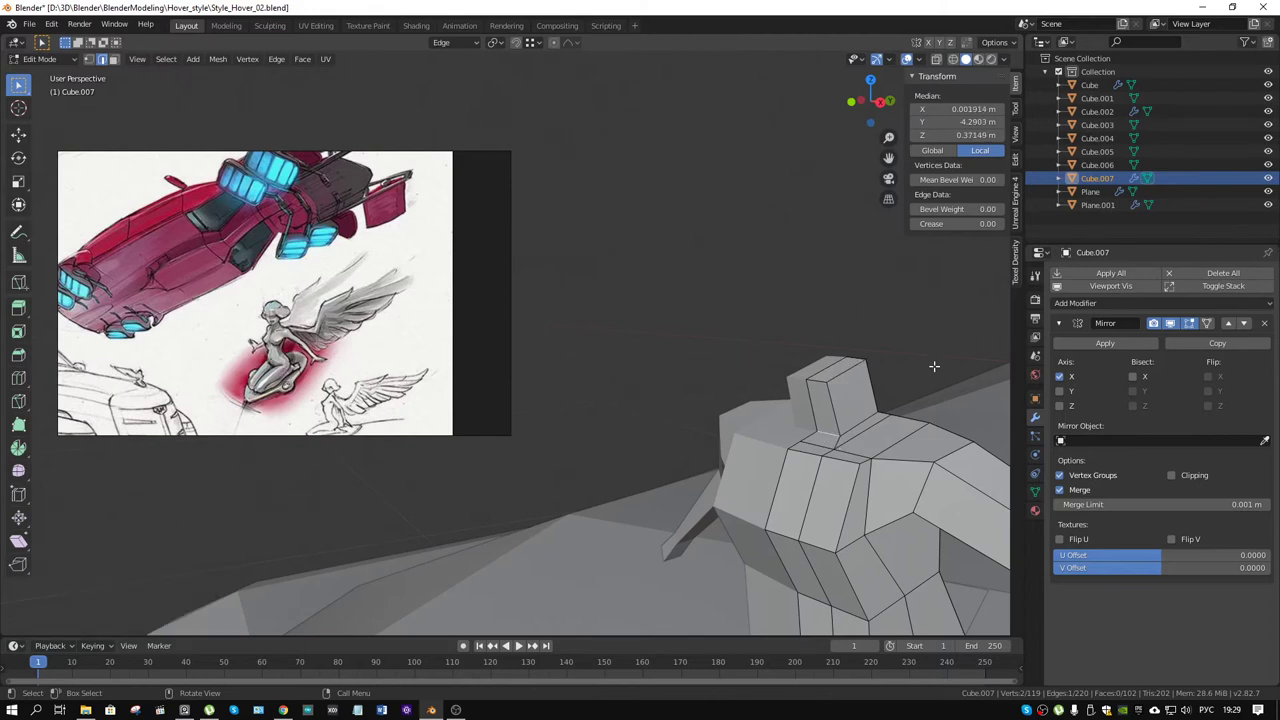
key("g")
key("g")
left_click(883, 389)
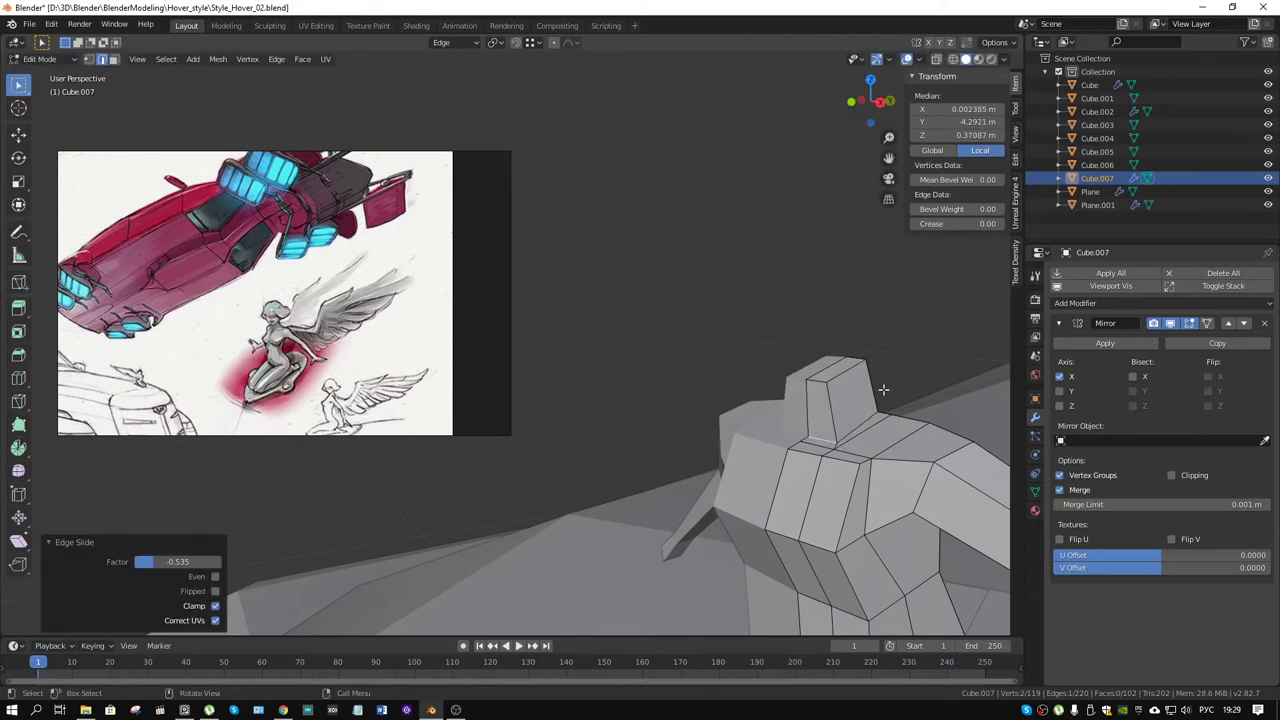
mouse_move(883, 389)
middle_mouse_down()
mouse_move(692, 453)
mouse_move(512, 481)
middle_mouse_up()
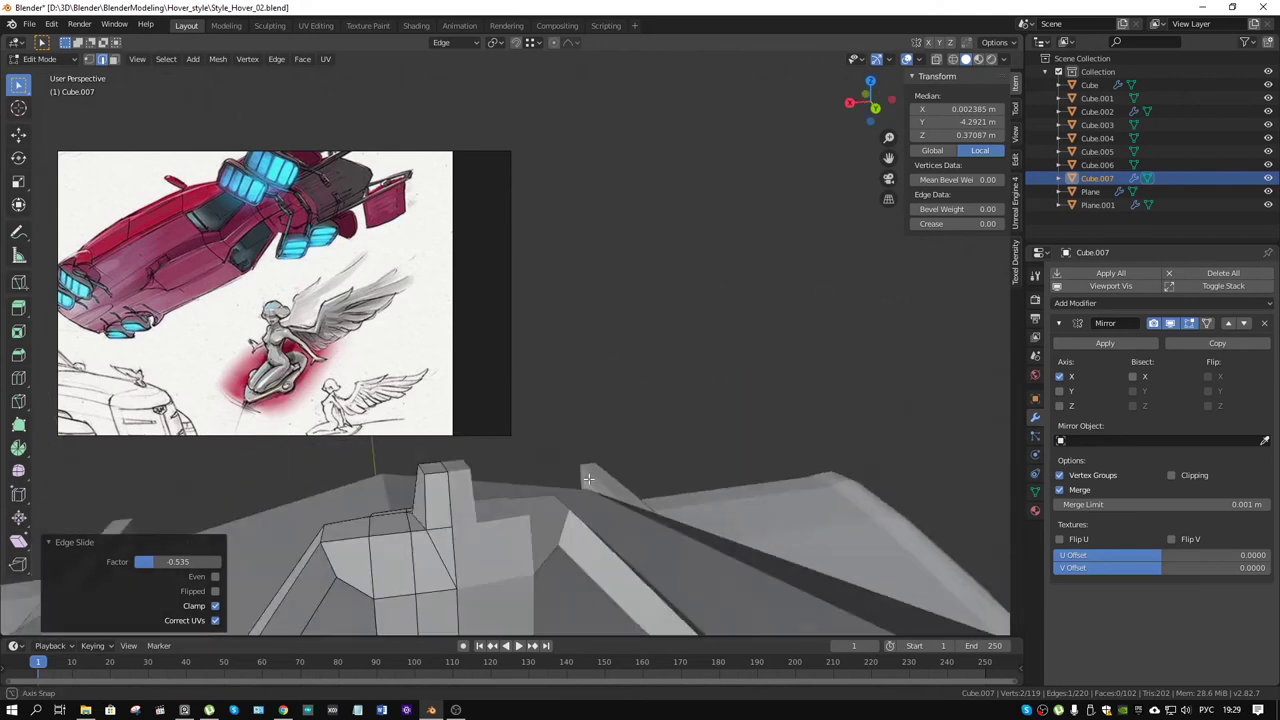
Step: Slide a neck vertex to factor 0.369, then select the head's top face
key("1")
left_click(418, 508)
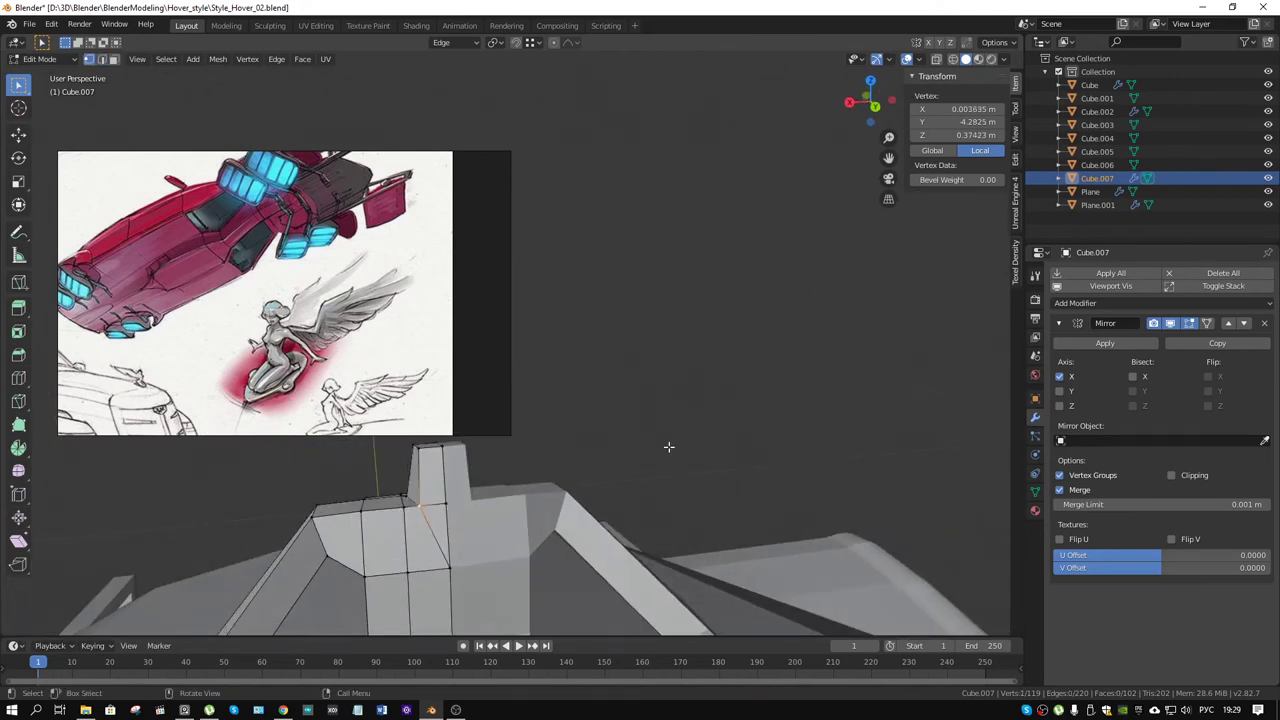
key("g")
key("g")
left_click(660, 443)
middle_click_drag(660, 443, 742, 345)
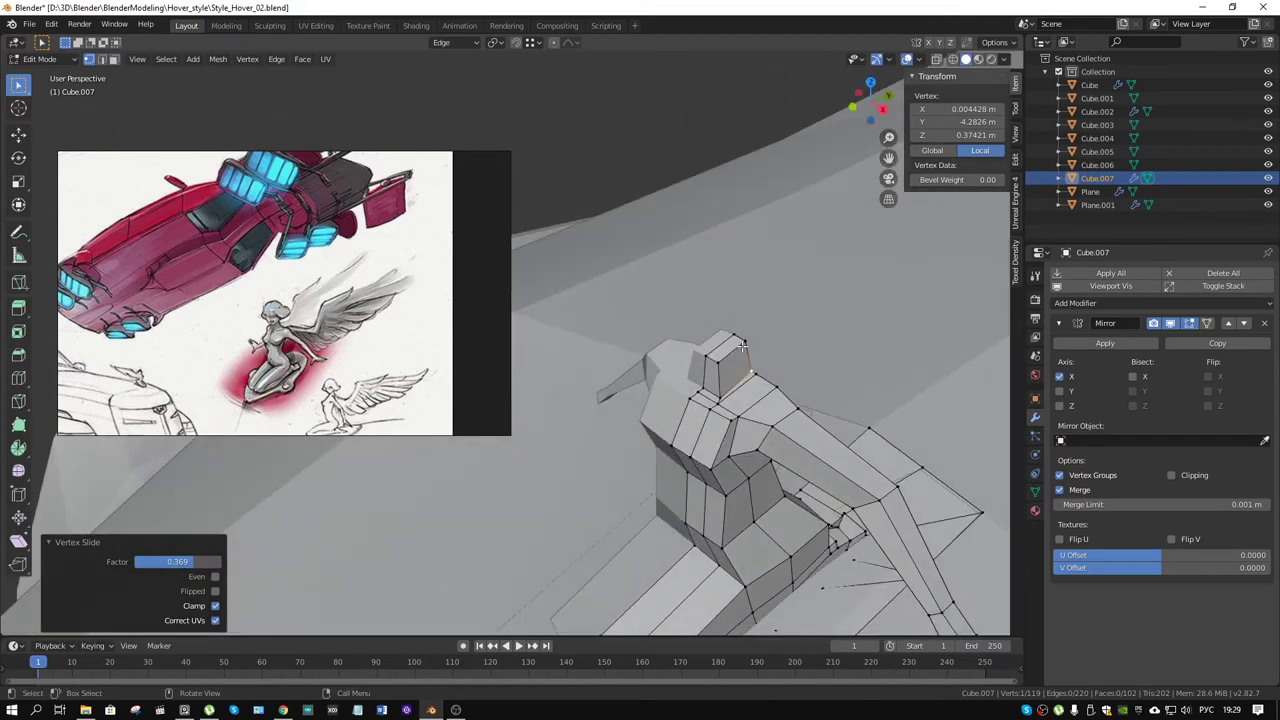
key("3")
left_click(728, 348)
middle_click_drag(784, 376, 783, 352)
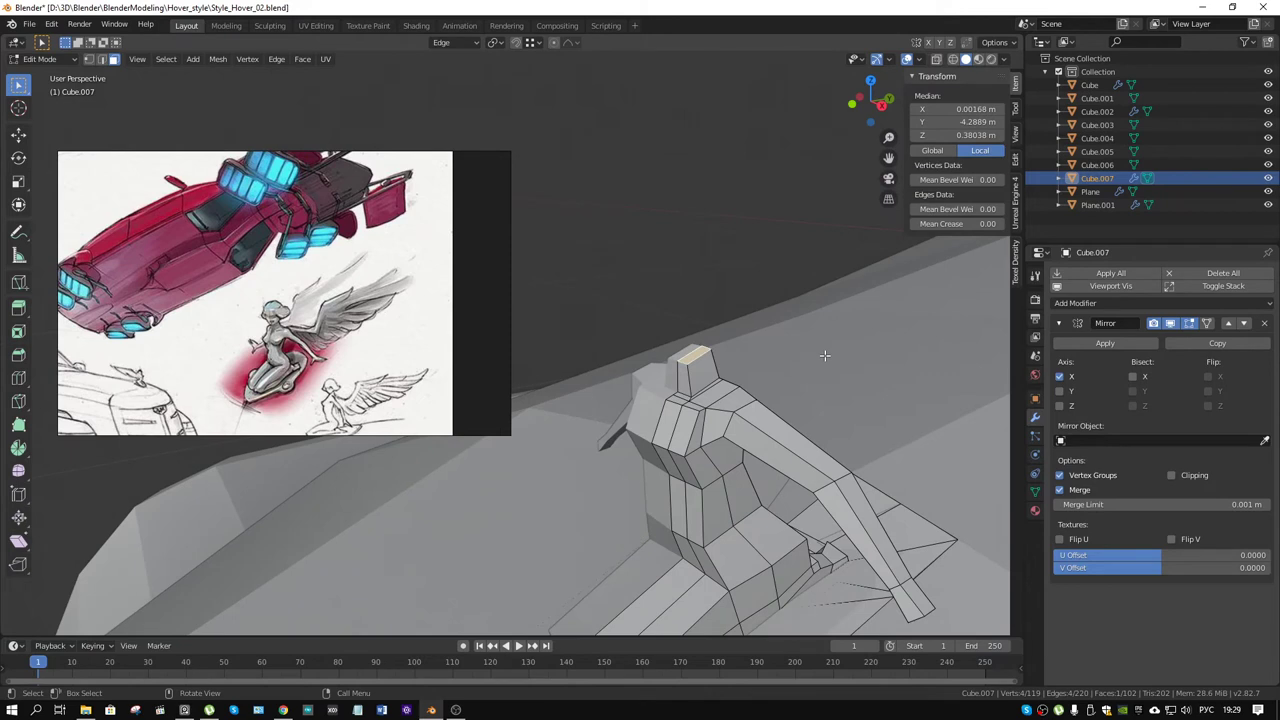
Step: Extrude the neck top slightly, then pick its top edges in X-ray view
key("e")
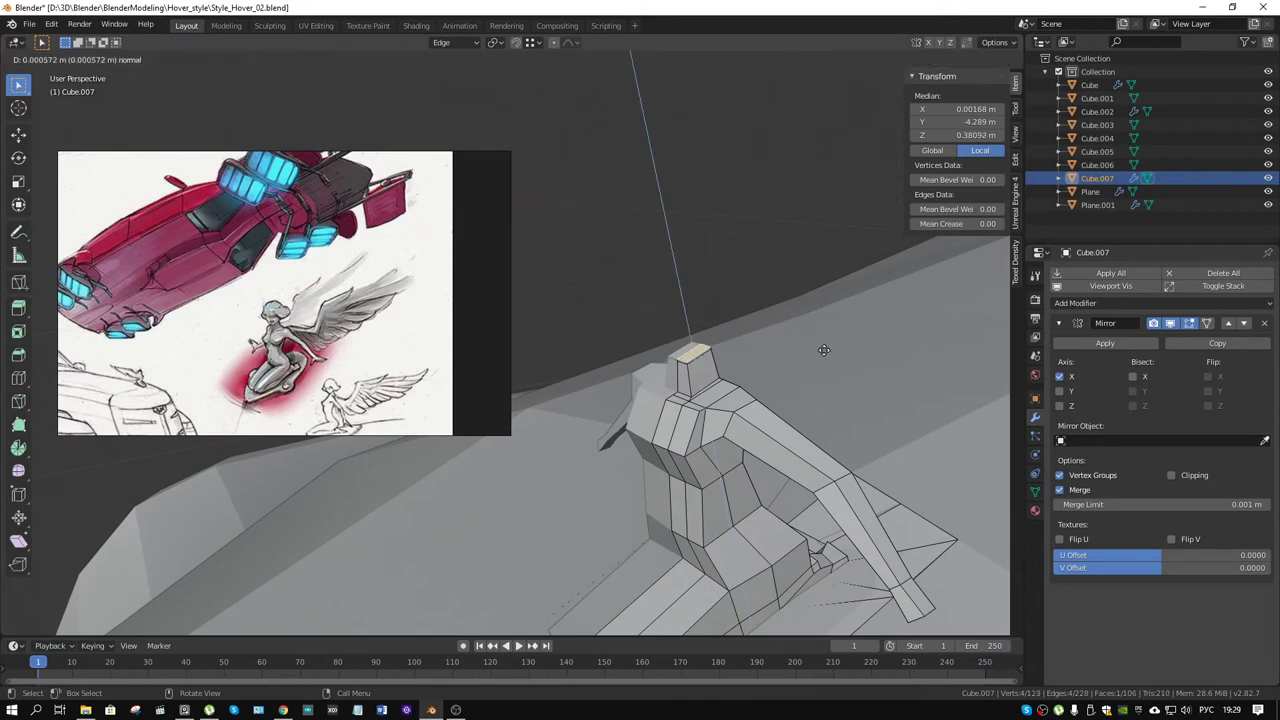
left_click(823, 345)
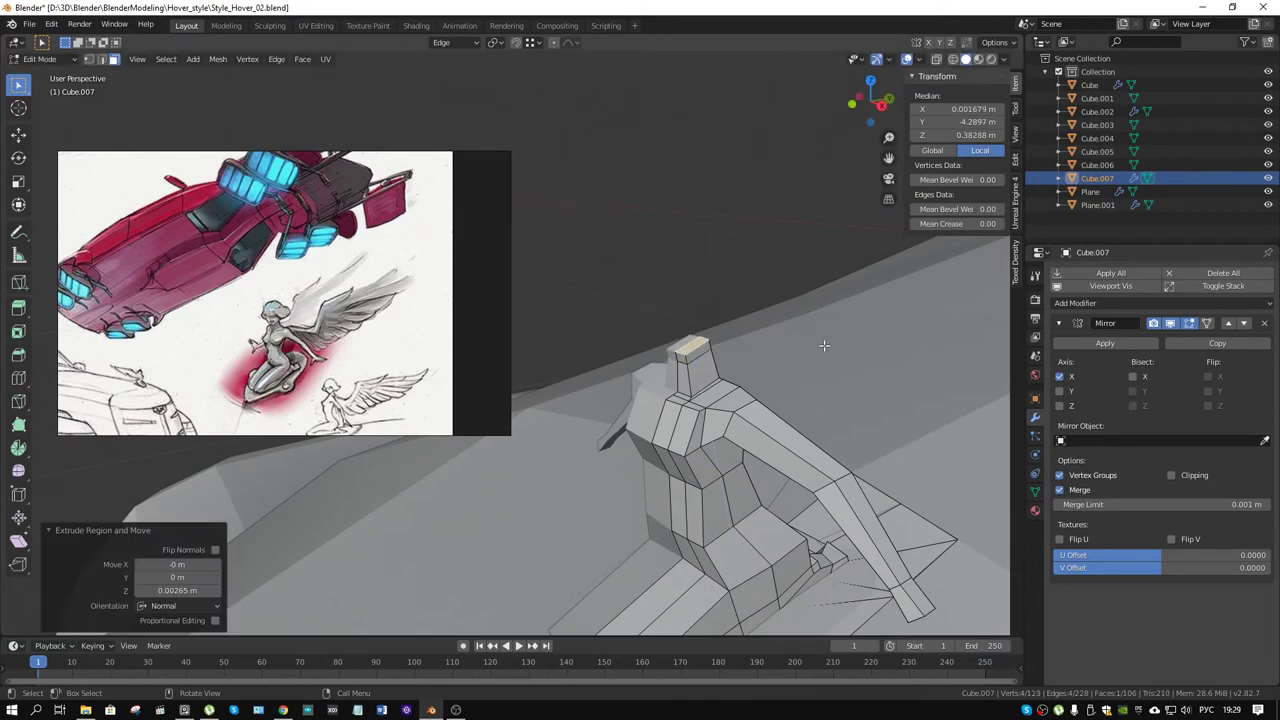
key("2")
left_click(690, 350)
key("alt+z")
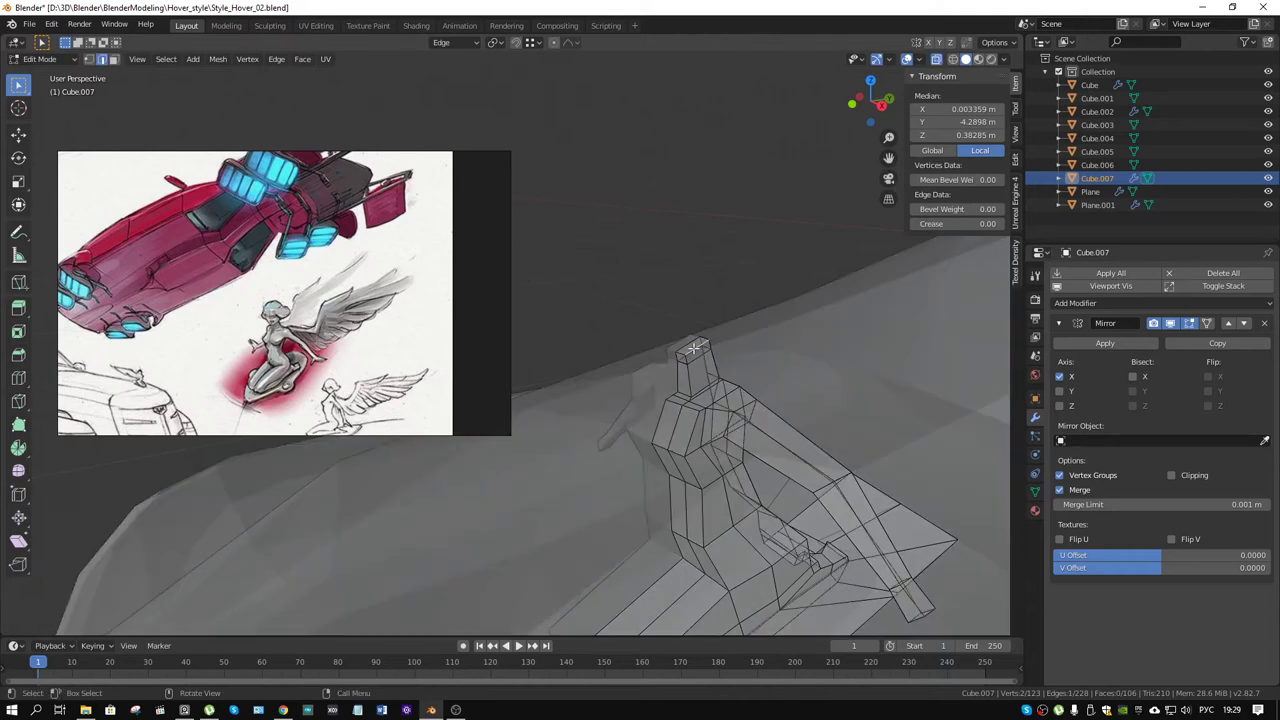
left_click(692, 348, "alt")
key("x")
key("Escape")
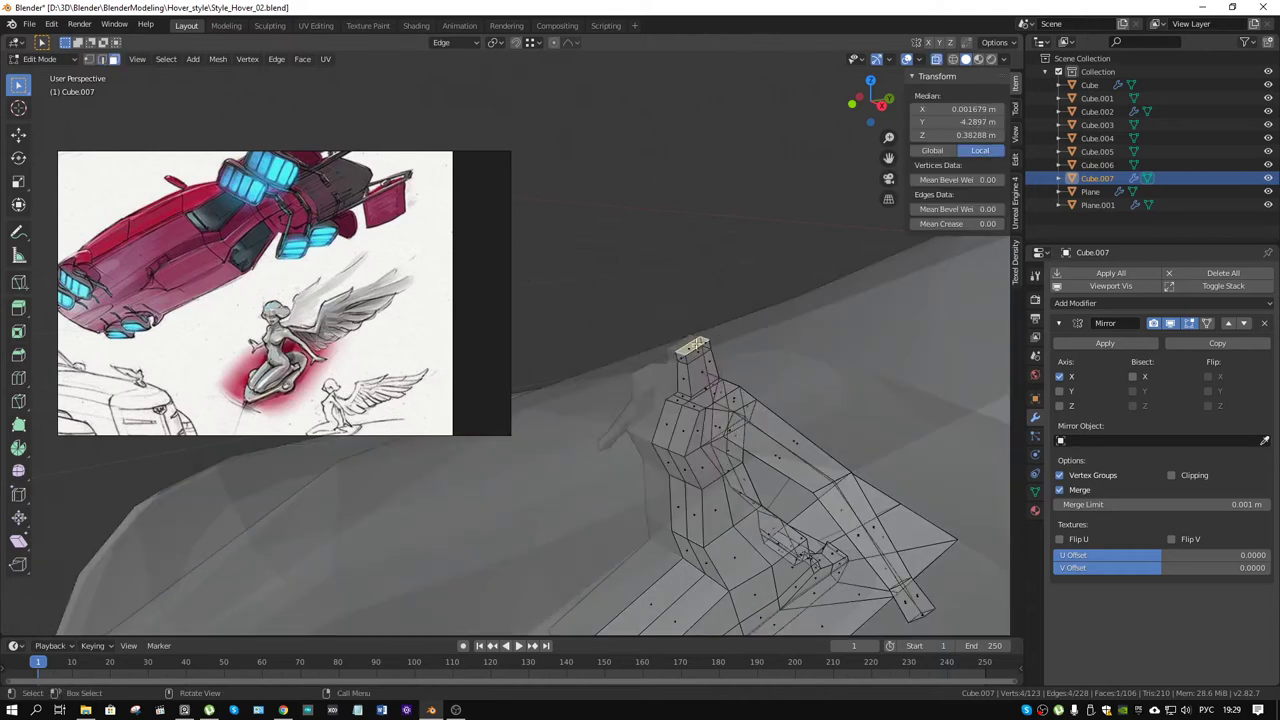
left_click(689, 340, "alt")
key("x")
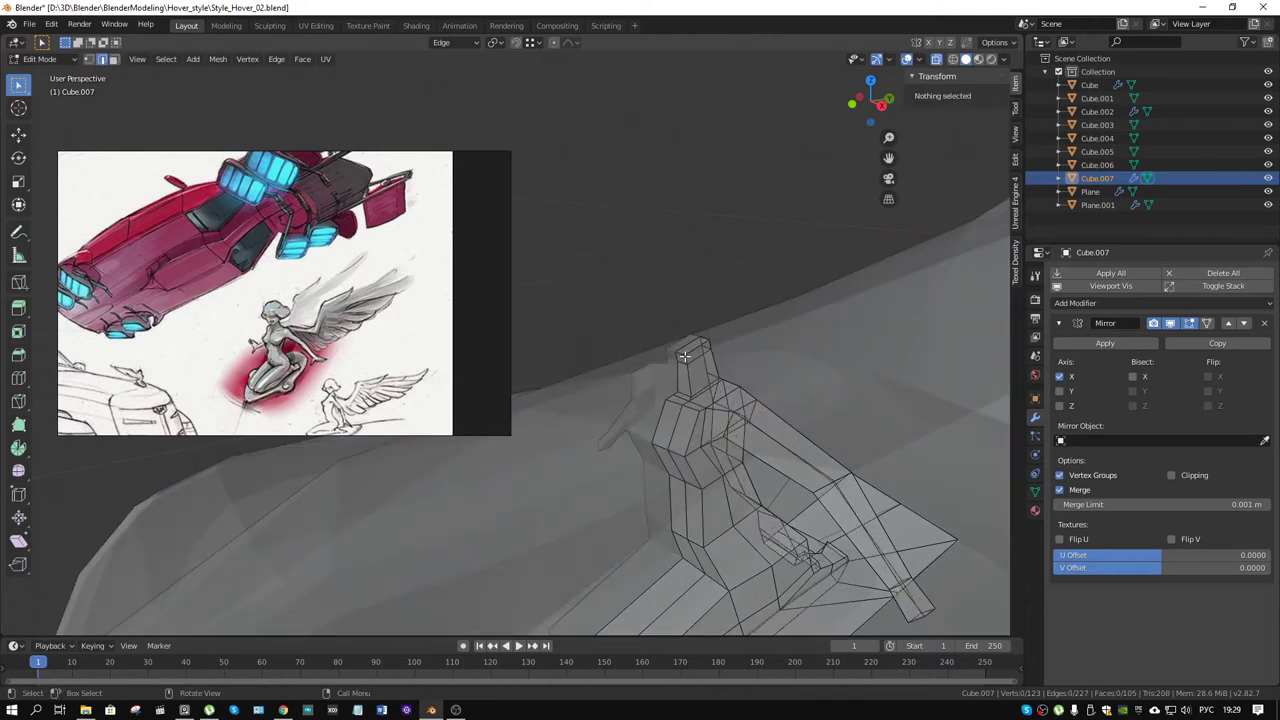
left_click(684, 355)
key("alt+z")
Step: Shift three head-top edges, constraining the moves to Y, X and Y
key("g")
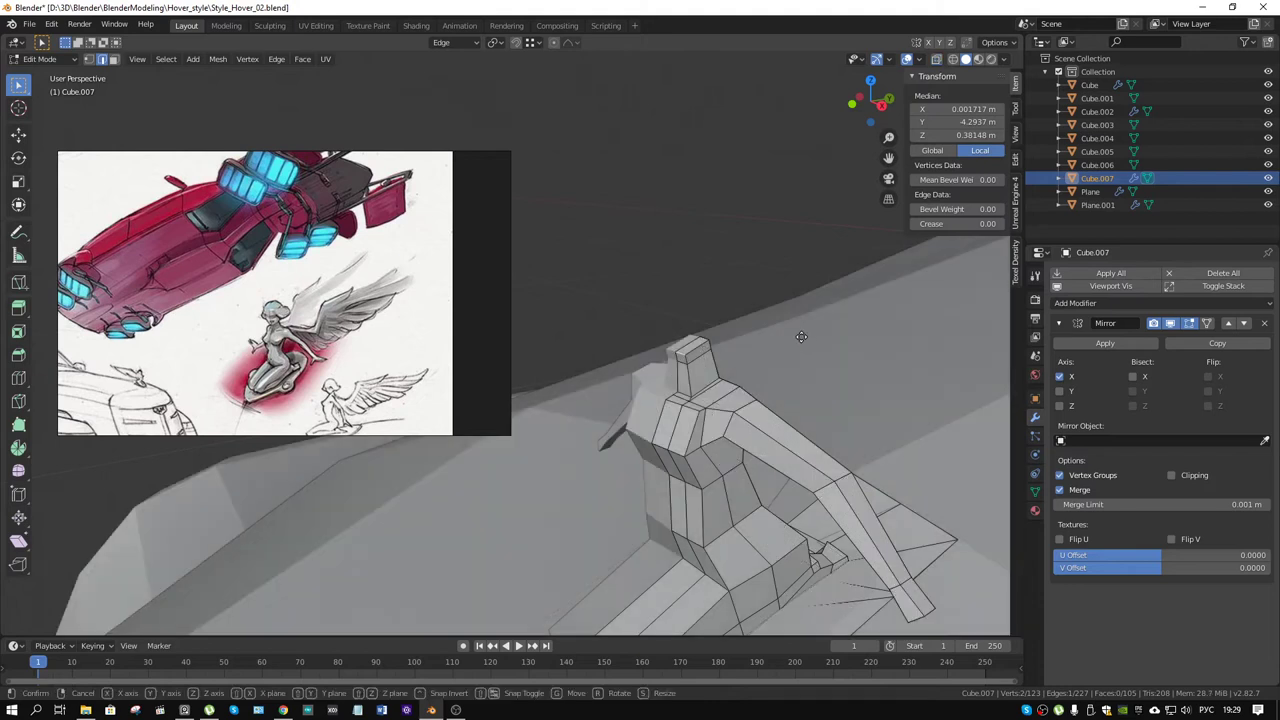
key("y")
left_click(780, 343)
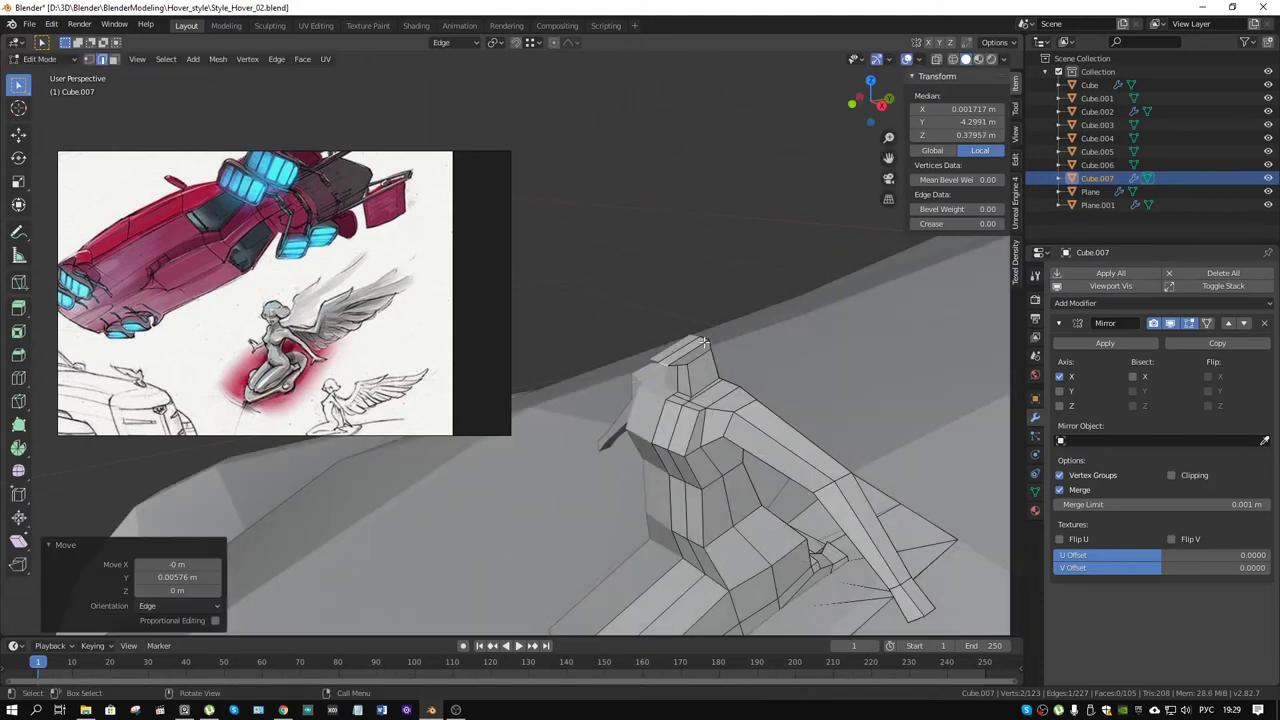
left_click(697, 347)
key("g")
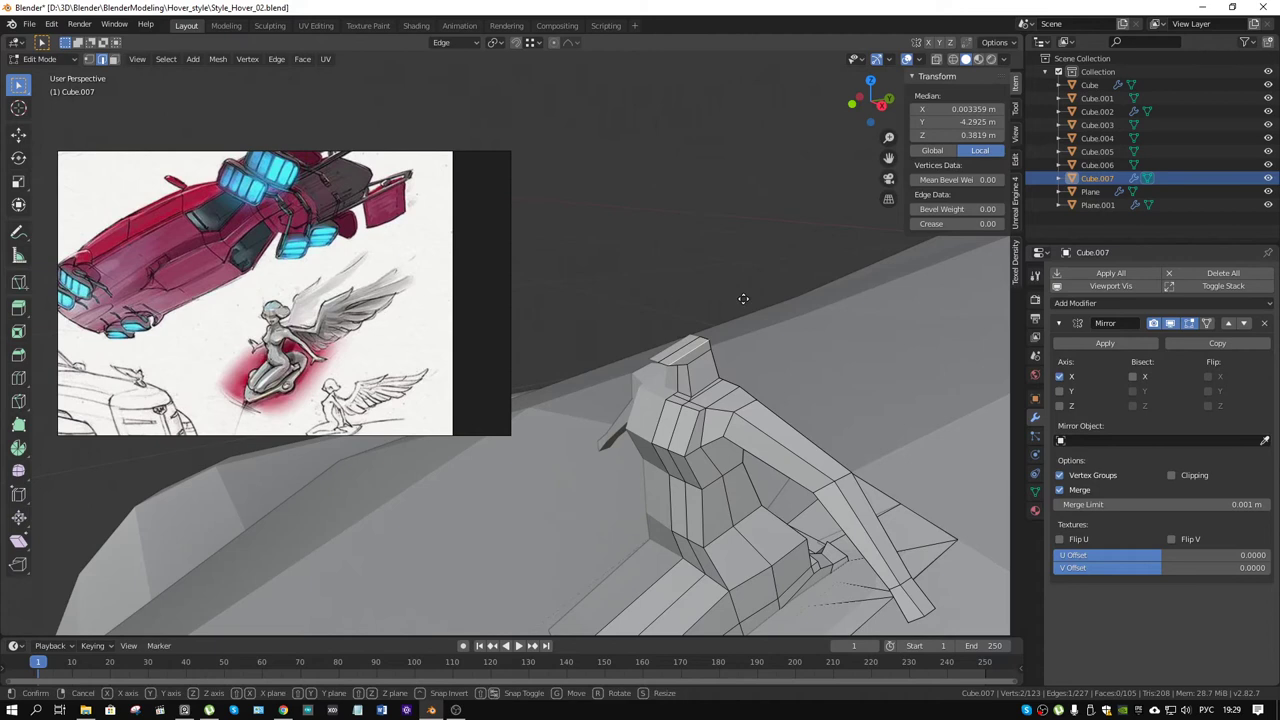
key("x")
left_click(748, 302)
mouse_move(748, 302)
middle_mouse_down()
mouse_move(705, 325)
mouse_move(691, 378)
middle_mouse_up()
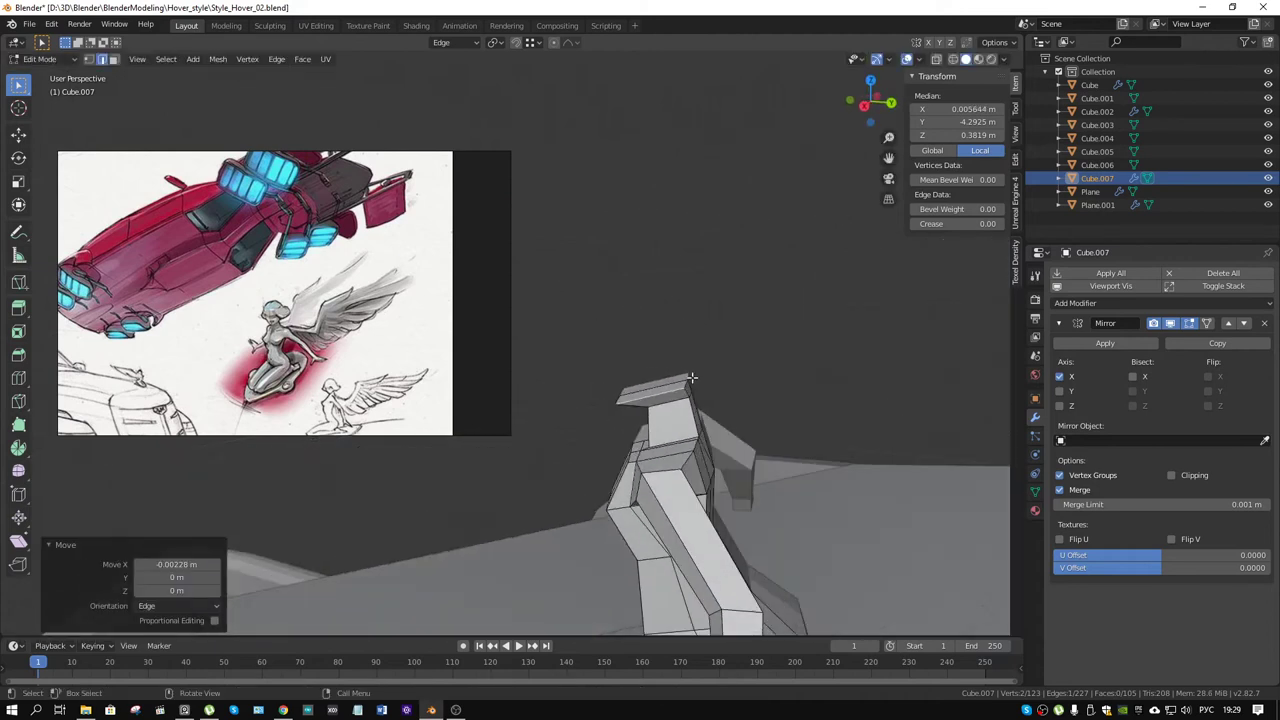
left_click(684, 383)
key("g")
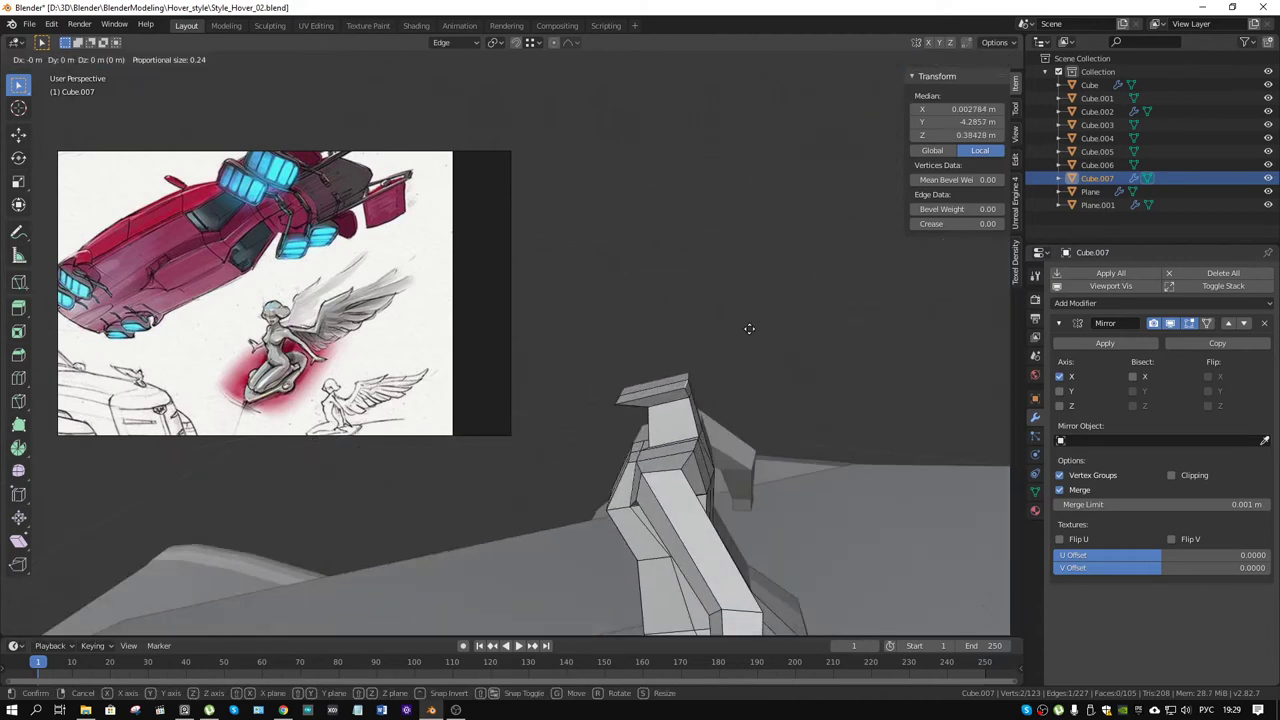
key("y")
left_click(755, 328)
Step: Delete the neck stub's top face and fill its open border with a new face
mouse_move(734, 343)
middle_mouse_down()
mouse_move(797, 317)
mouse_move(665, 356)
middle_mouse_up()
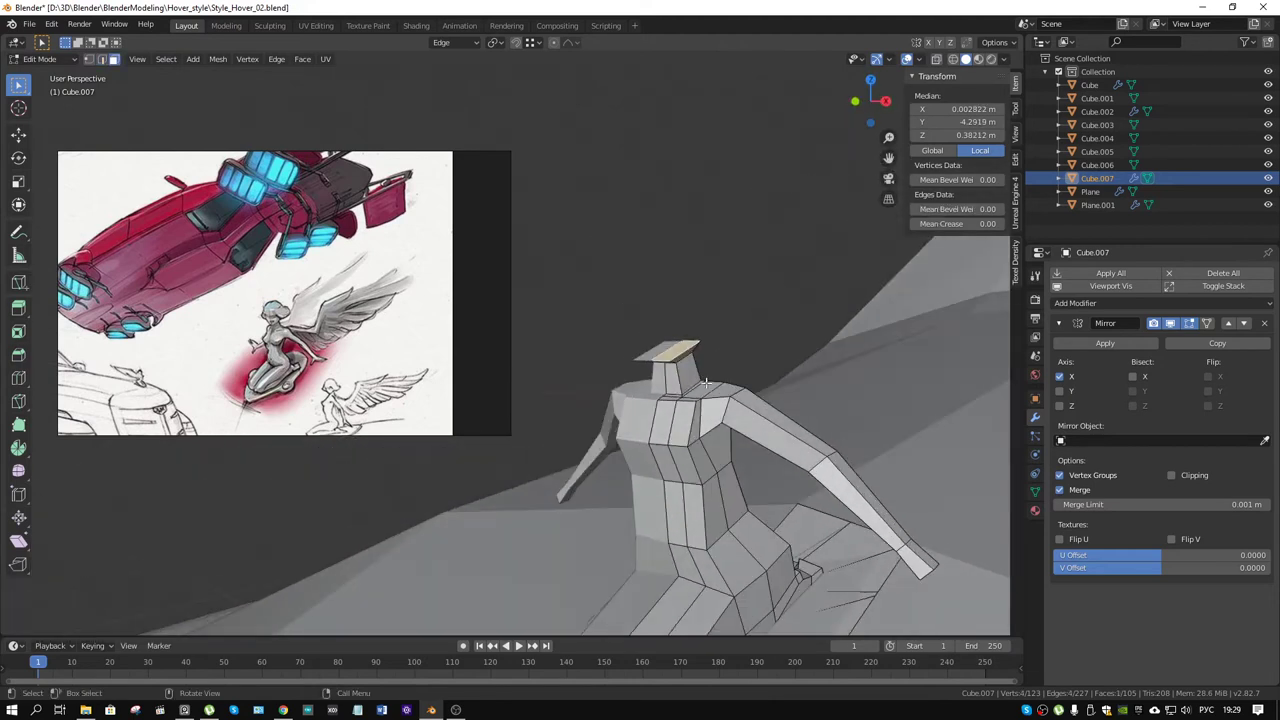
key("x")
left_click(694, 386)
key("2")
left_click(665, 358)
left_click(694, 343, "shift")
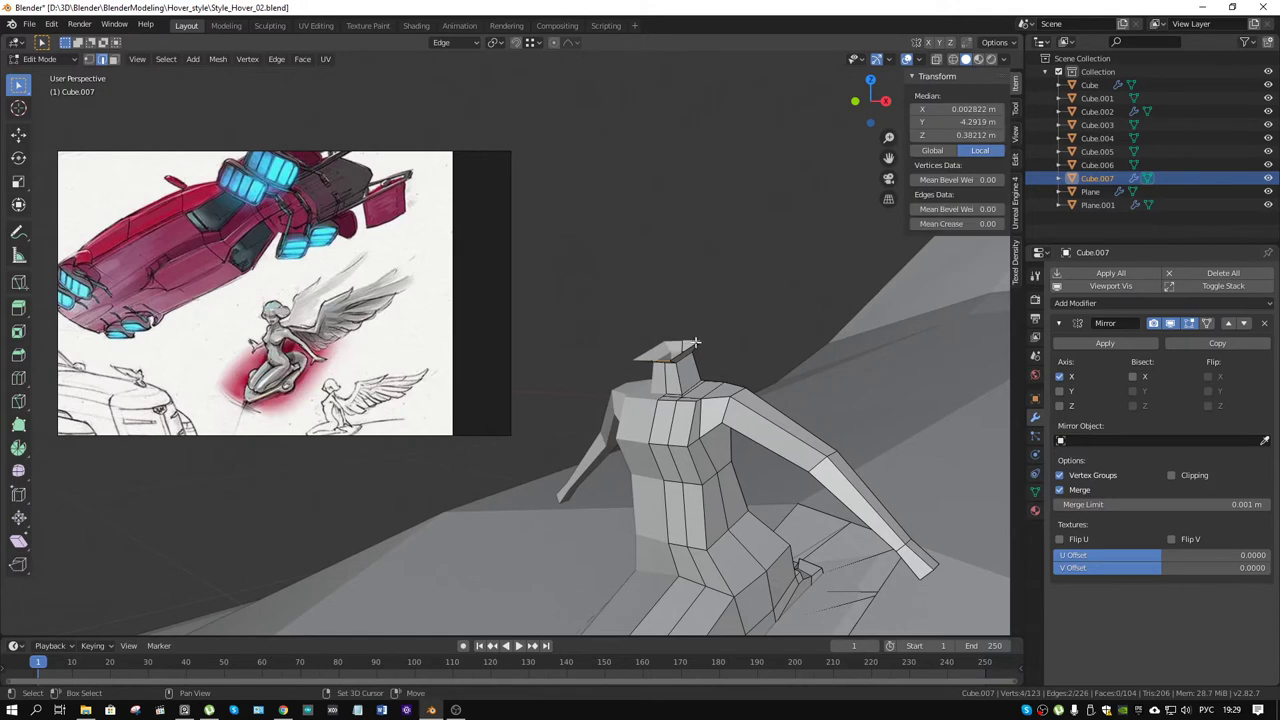
key("f")
Step: Extrude the head upward, tilt it 10.8°, nudge it along Y, and cap its top
key("e")
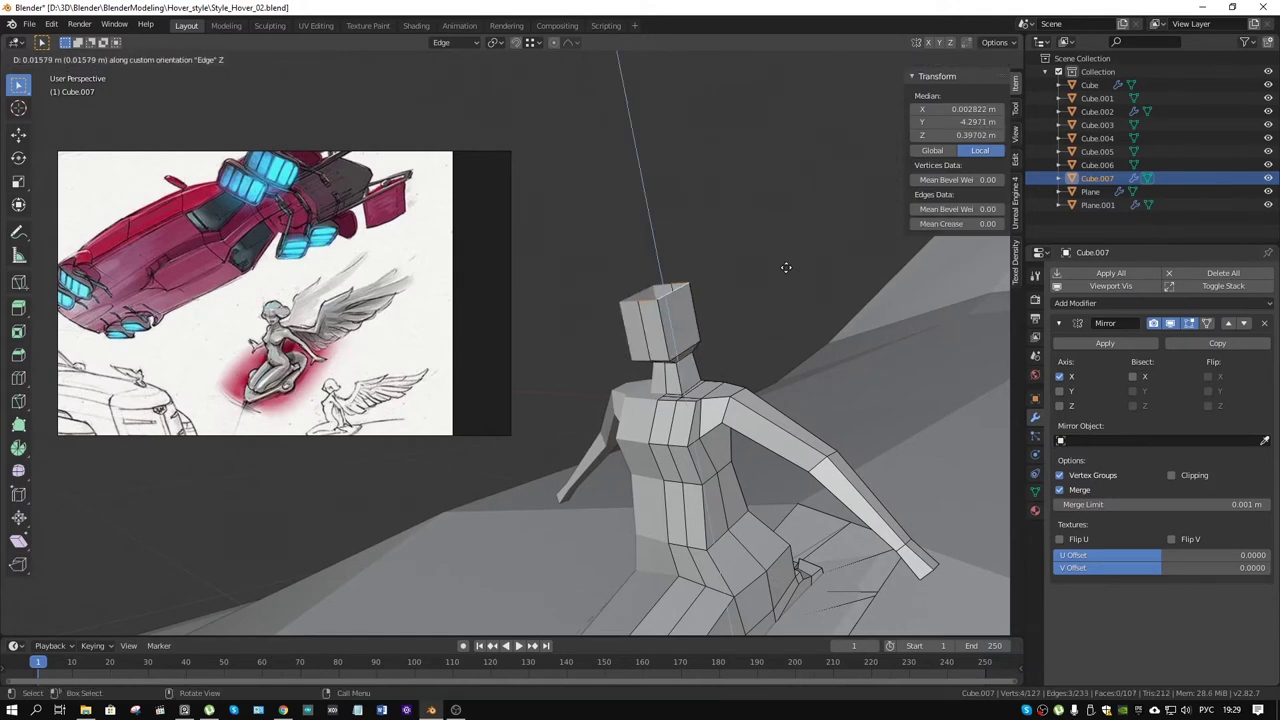
left_click(786, 267)
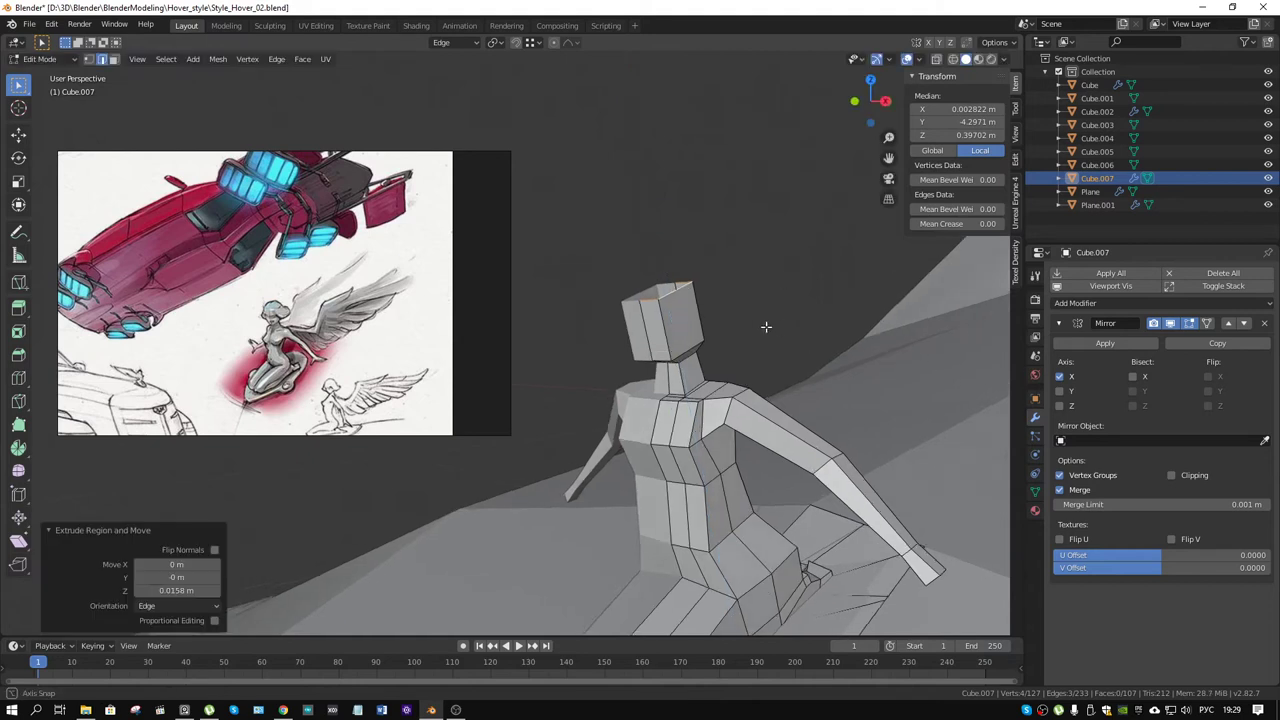
mouse_move(766, 326)
middle_mouse_down()
mouse_move(700, 323)
mouse_move(737, 329)
mouse_move(729, 337)
mouse_move(741, 322)
middle_mouse_up()
key("r")
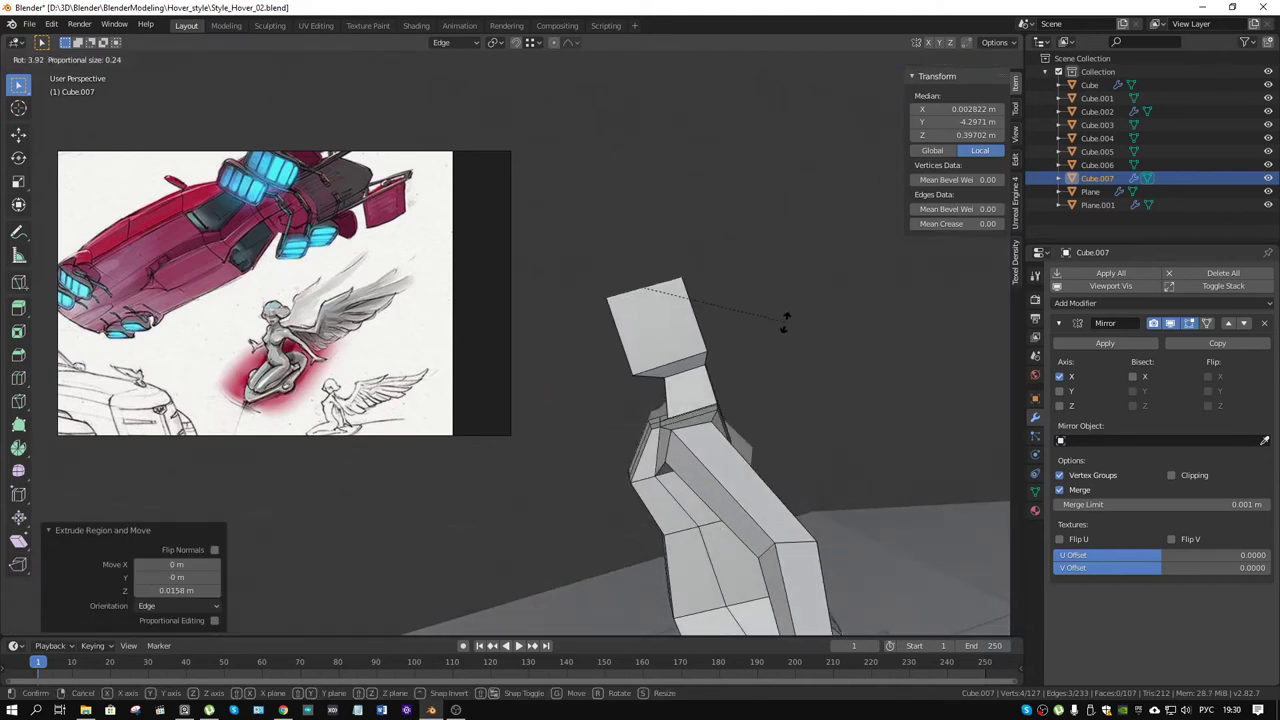
left_click(782, 340)
key("g")
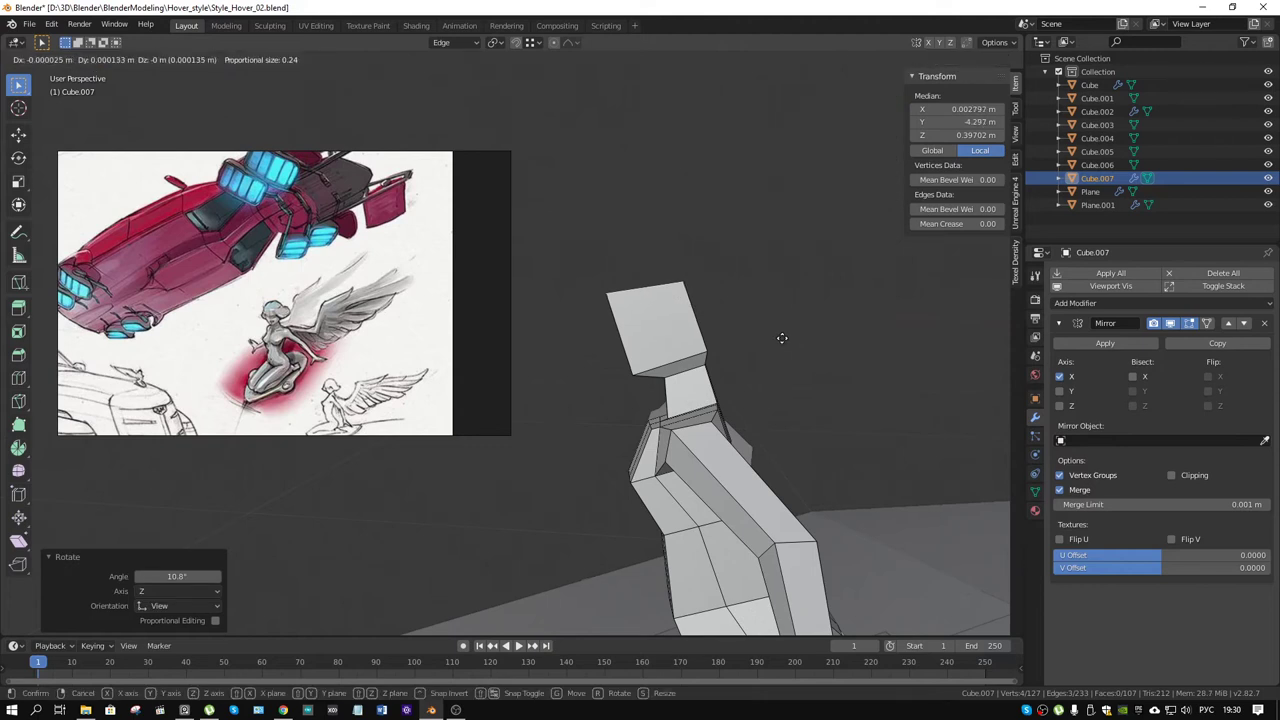
key("y")
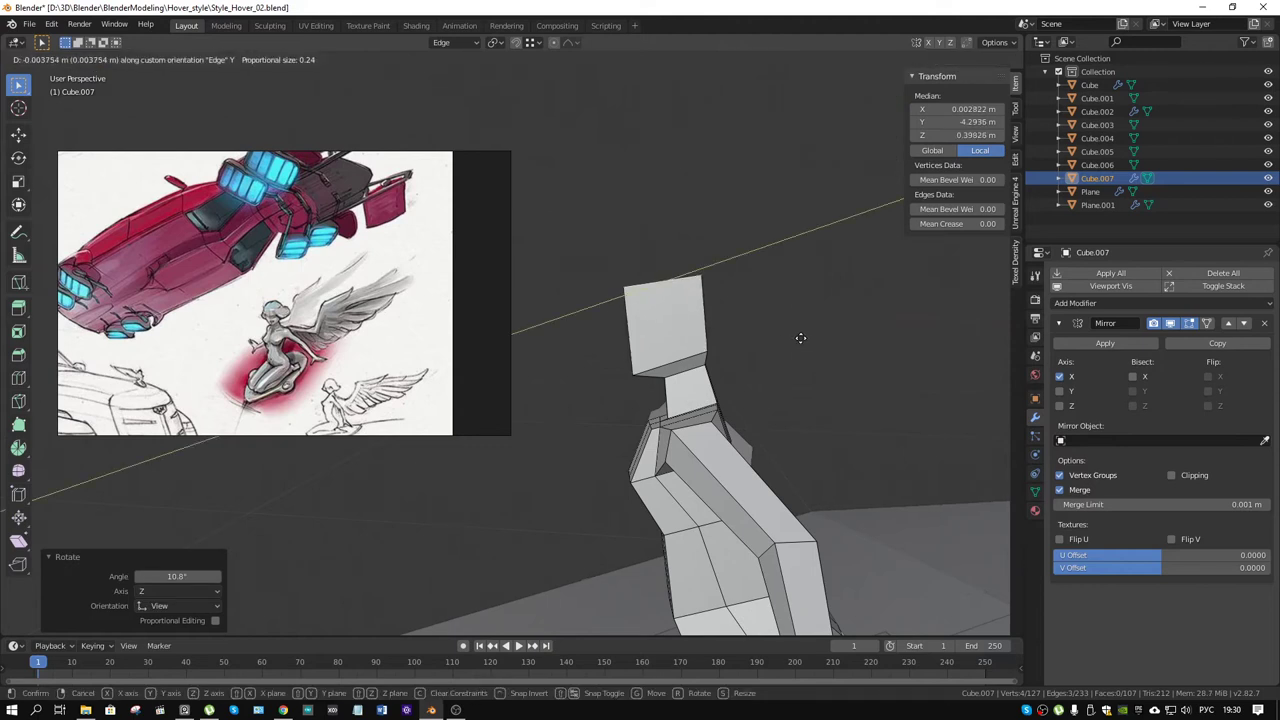
left_click(800, 338)
mouse_move(743, 331)
middle_mouse_down()
mouse_move(700, 270)
mouse_move(648, 305)
mouse_move(692, 321)
mouse_move(669, 338)
middle_mouse_up()
key("f")
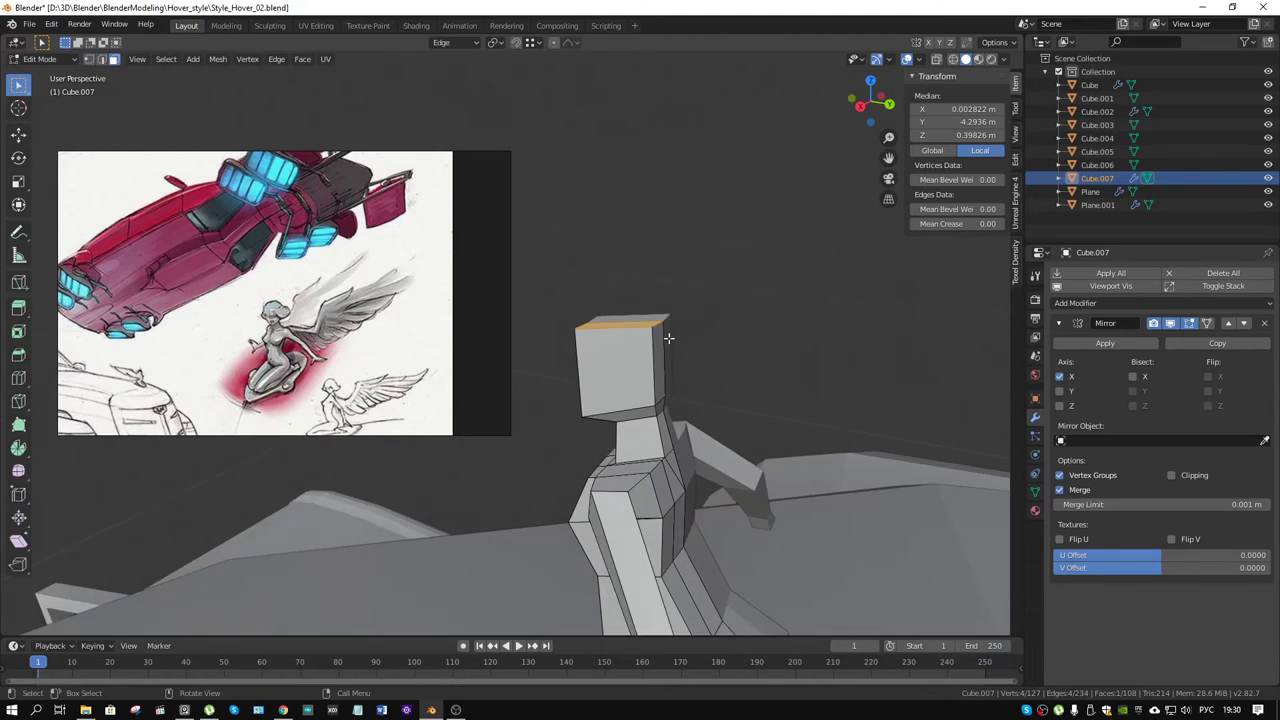
Step: Knife-cut a new edge across the head and dissolve the unwanted edge
key("k")
middle_click_drag(669, 338, 648, 362)
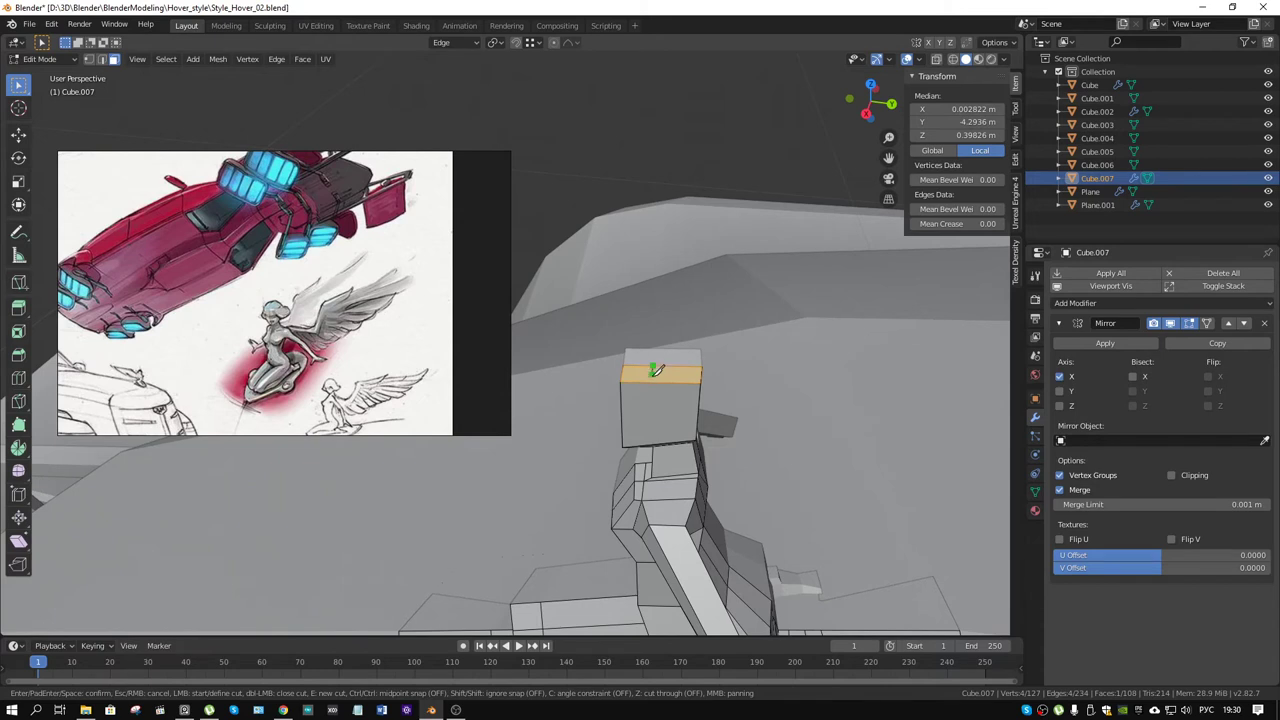
key("Escape")
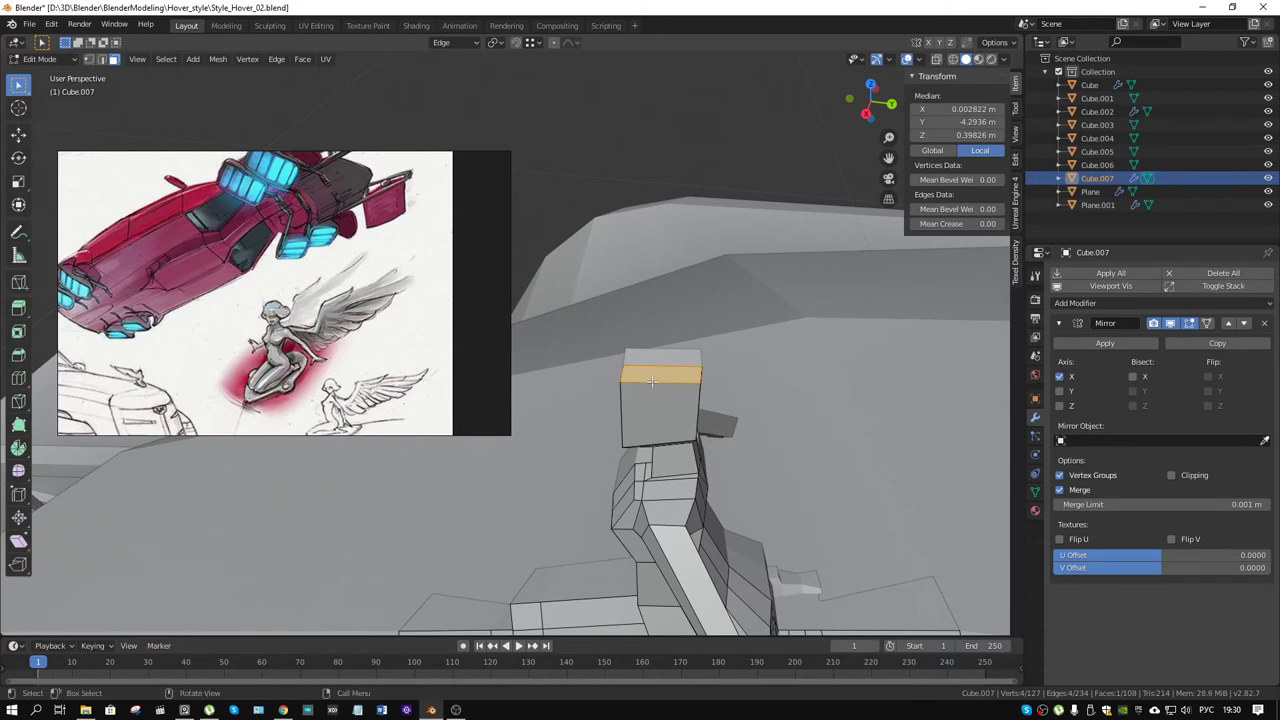
key("k")
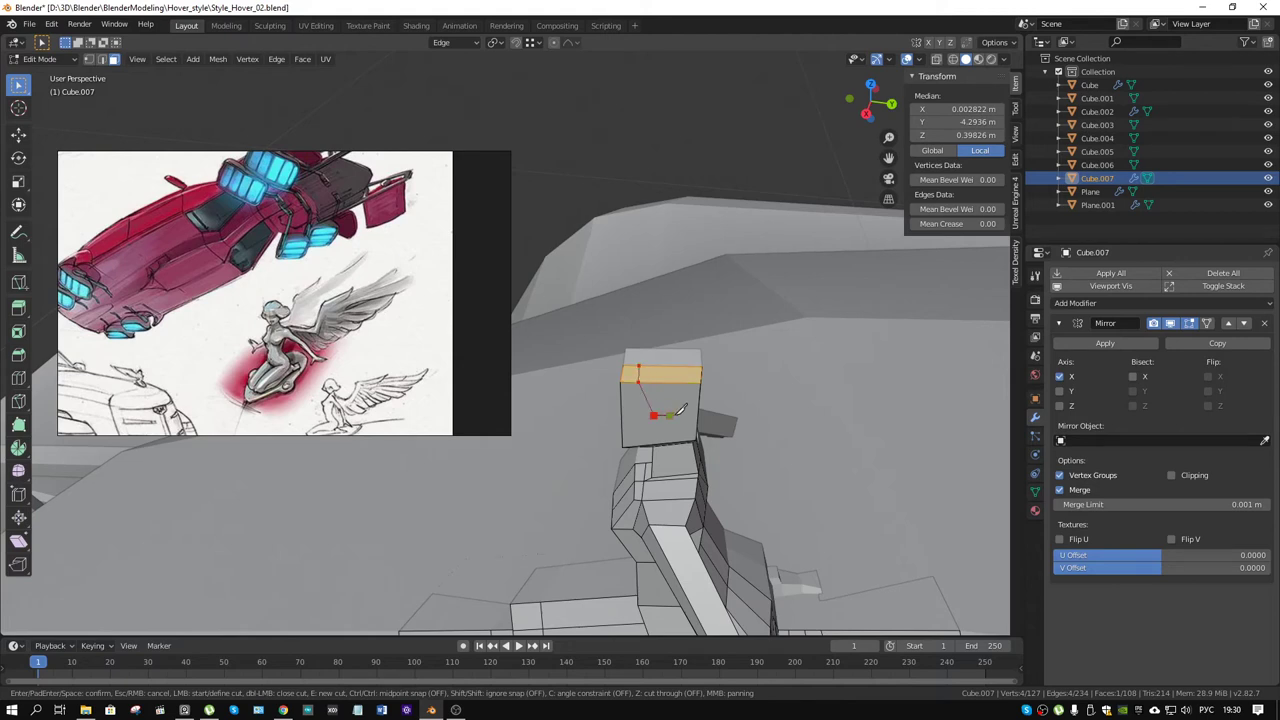
middle_click_drag(701, 410, 613, 397)
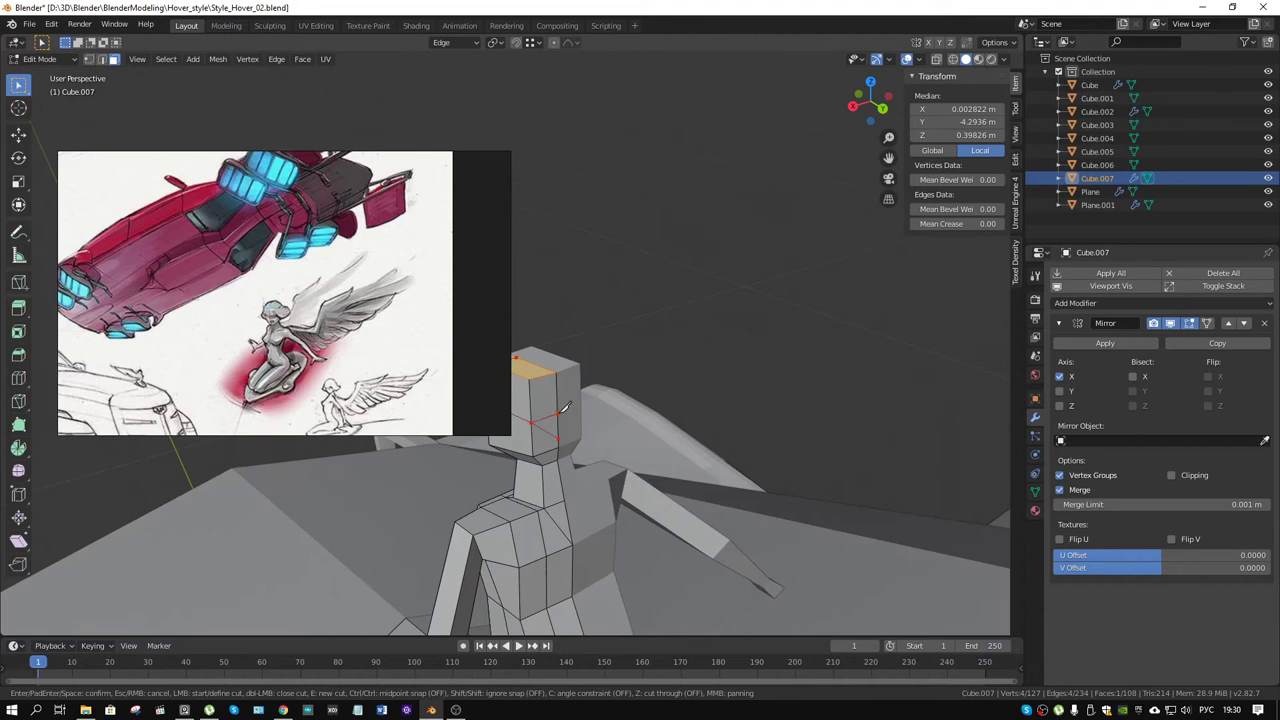
key("Return")
middle_click_drag(565, 408, 628, 425)
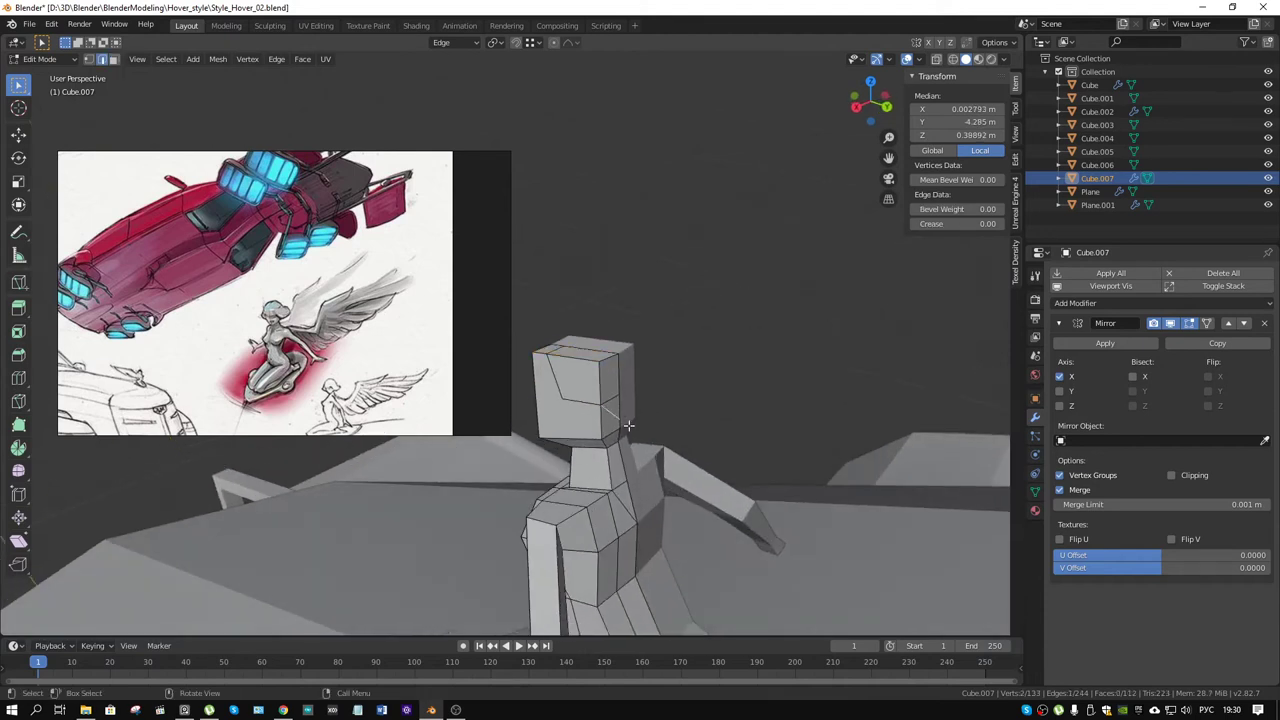
key("x")
left_click(615, 486)
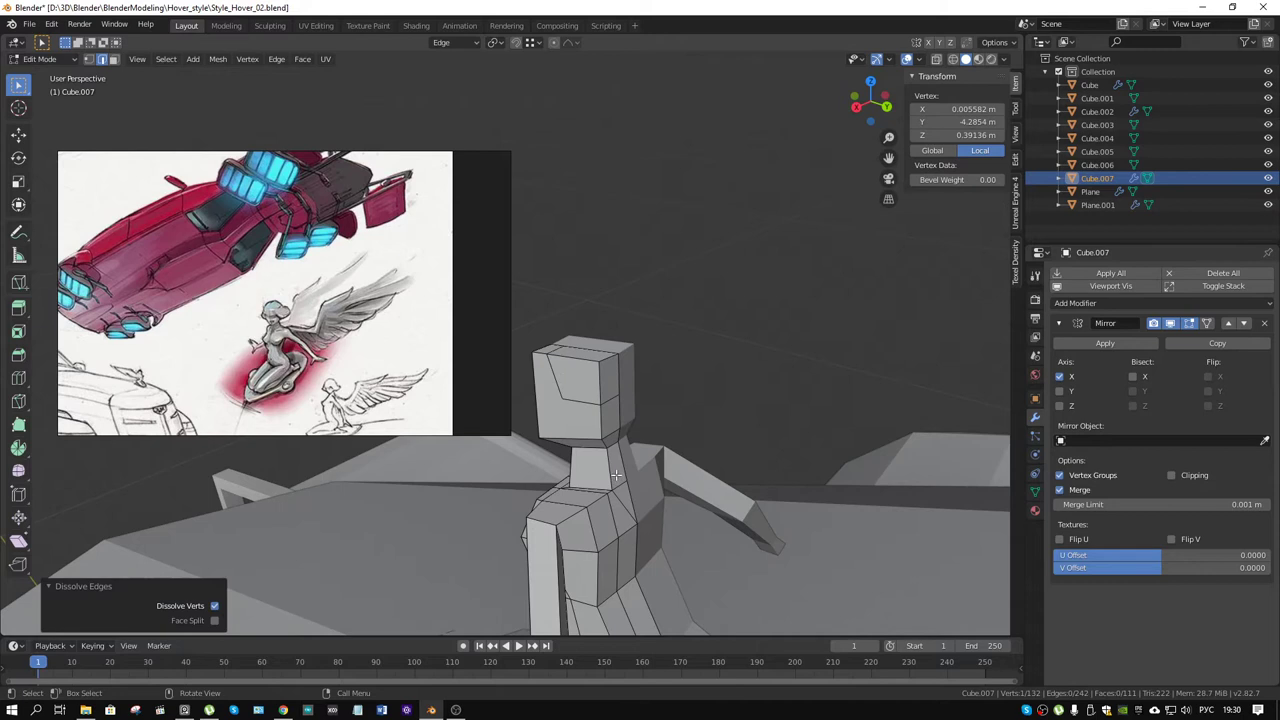
Step: Add a diagonal knife cut and raise the head top edge 0.00207 m along Z
key("k")
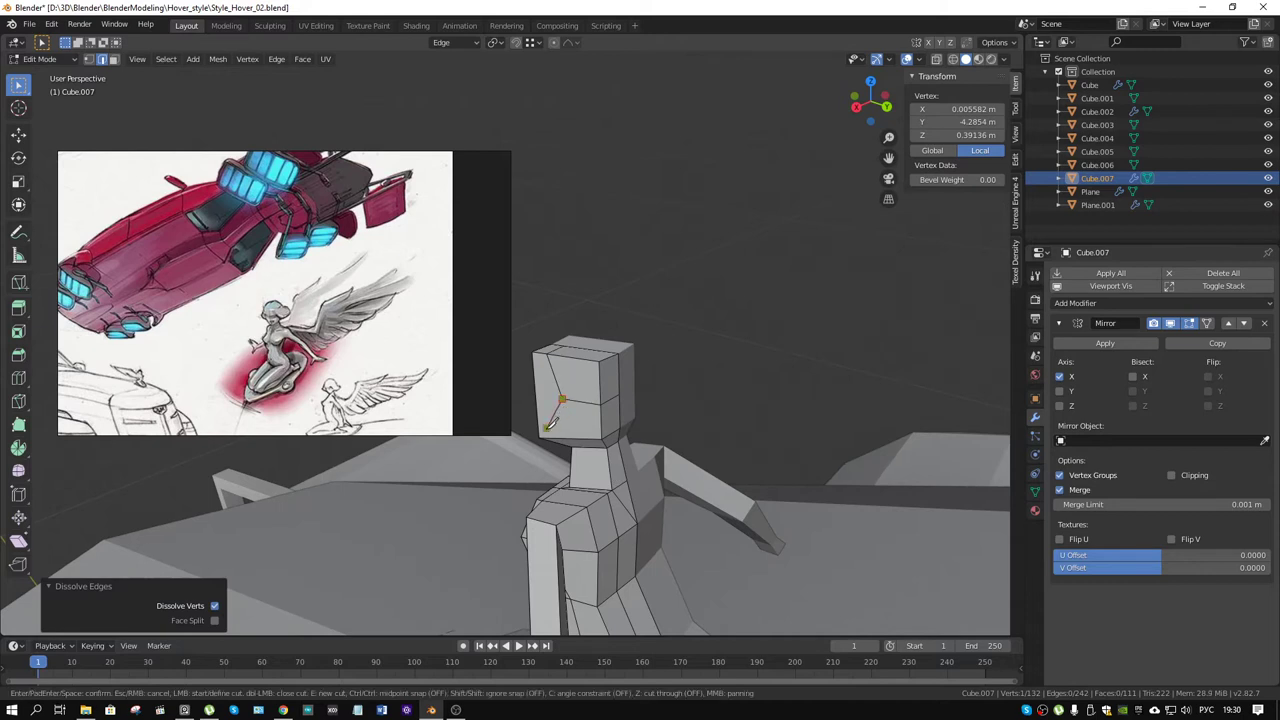
key("Return")
middle_click_drag(562, 400, 632, 397)
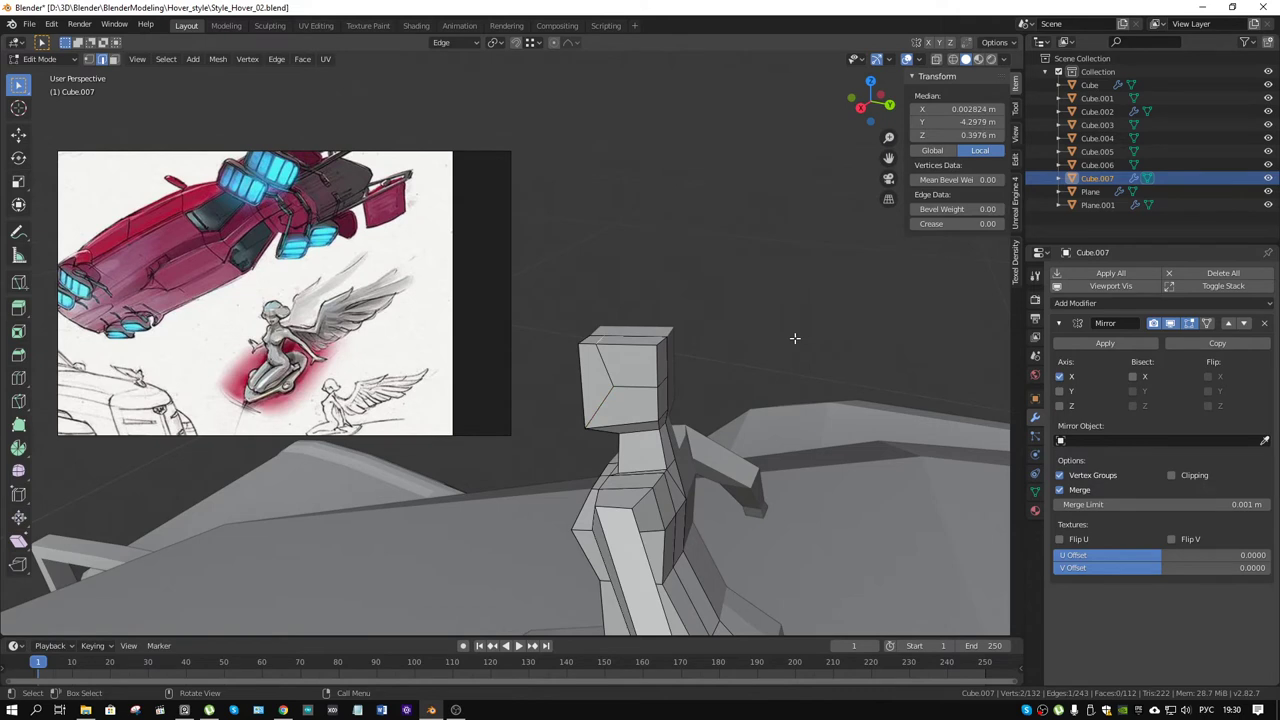
key("g")
key("z")
left_click(722, 344)
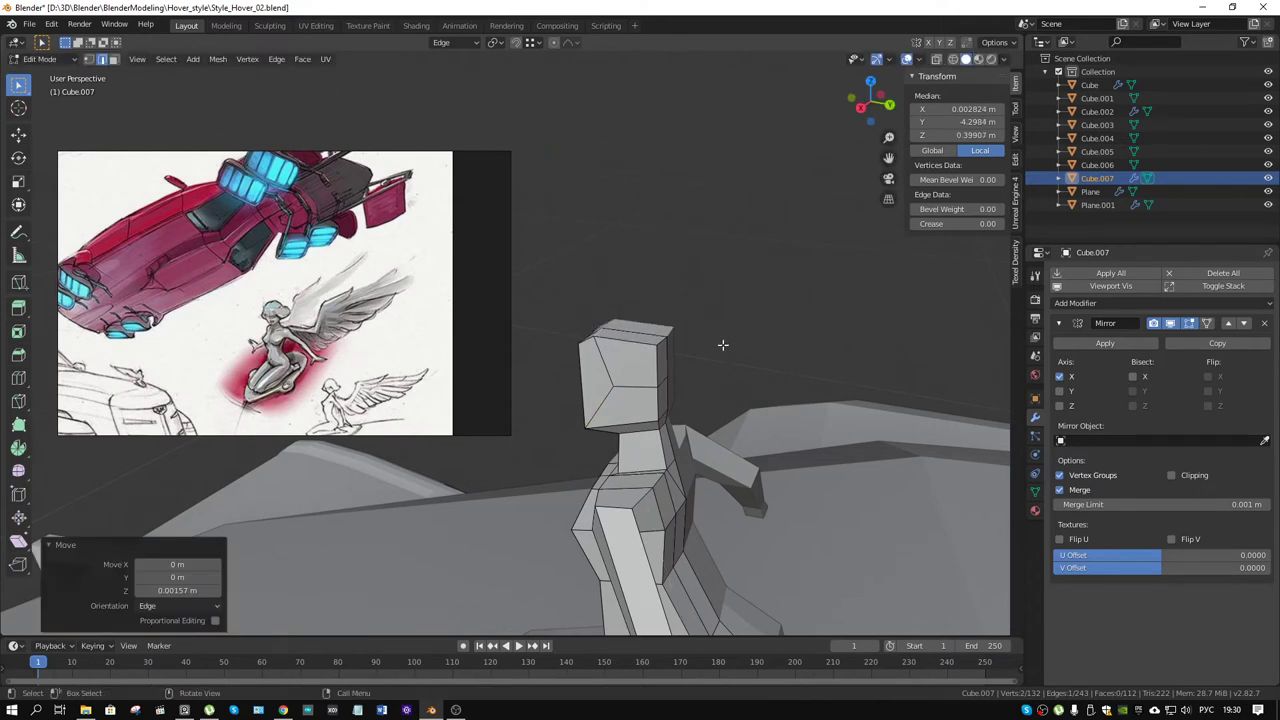
middle_click_drag(681, 342, 705, 344)
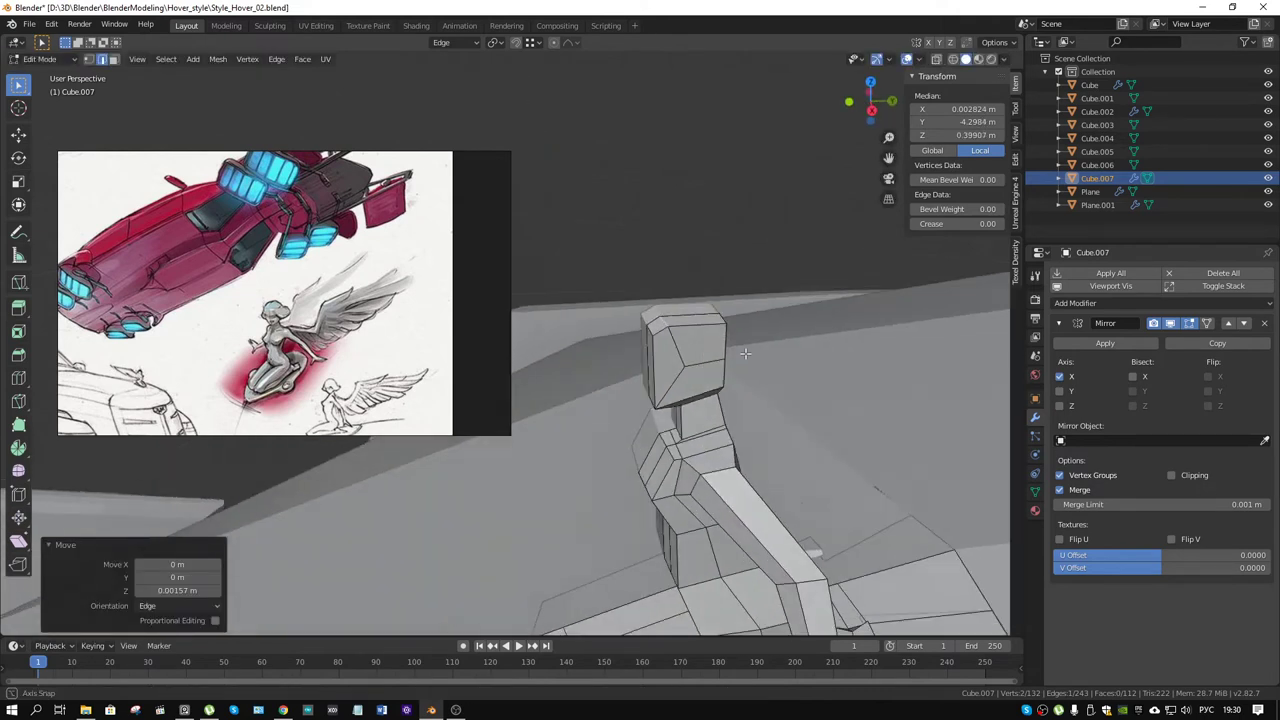
middle_click_drag(696, 311, 816, 290)
key("g")
key("z")
left_click(699, 313)
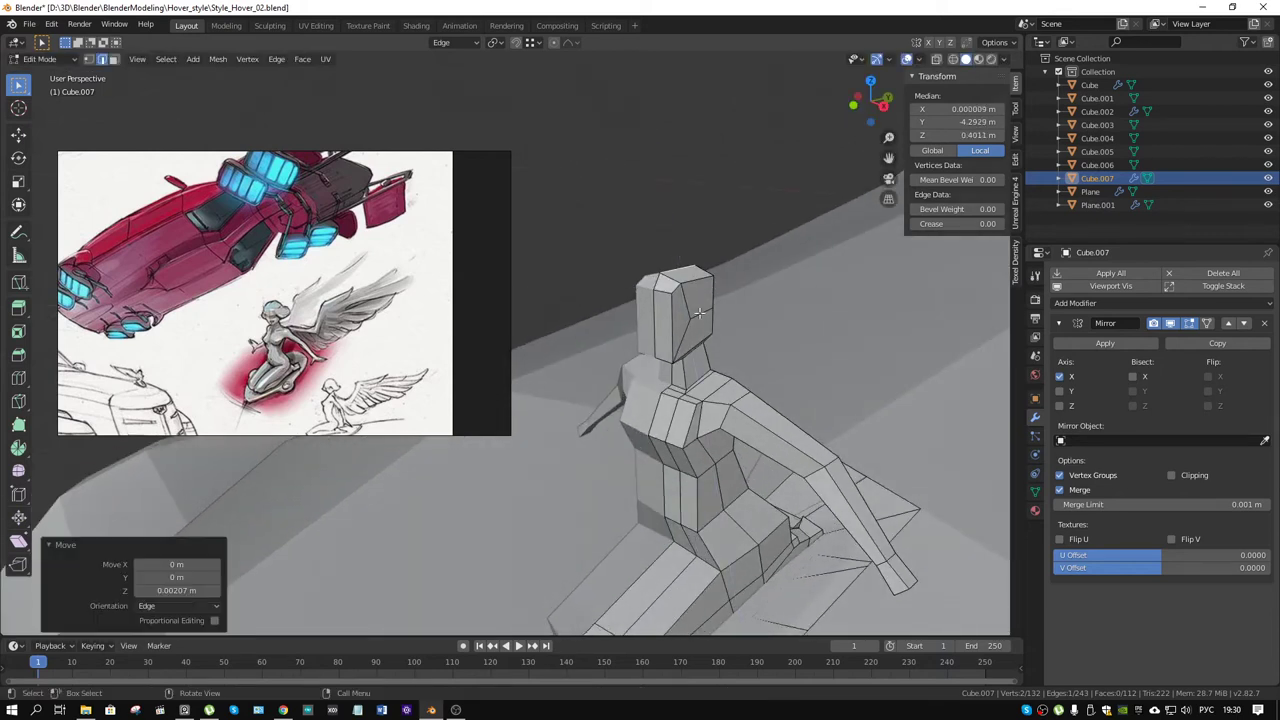
Step: Select two front faces of the head and start extruding them
mouse_move(655, 320)
middle_mouse_down()
mouse_move(580, 329)
mouse_move(673, 356)
middle_mouse_up()
left_click(698, 354, "shift")
left_click(705, 358, "shift")
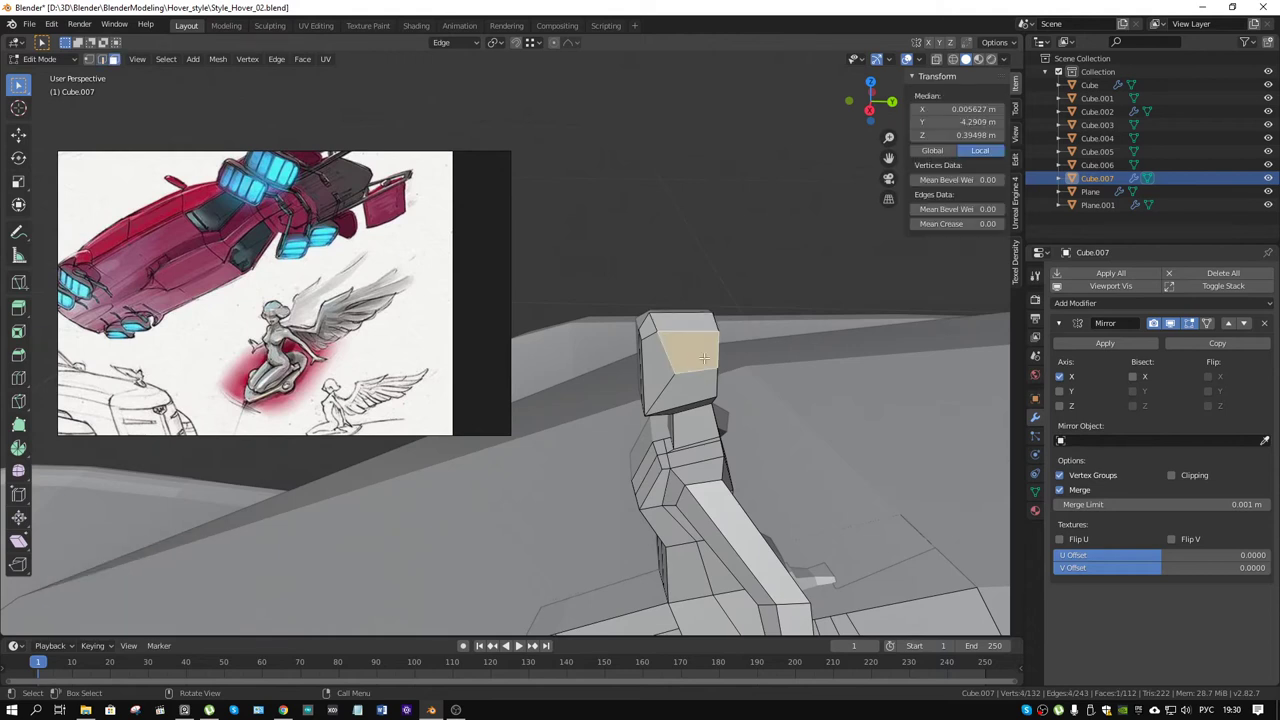
mouse_move(754, 361)
middle_mouse_down()
mouse_move(634, 366)
mouse_move(648, 358)
mouse_move(716, 381)
mouse_move(660, 372)
middle_mouse_up()
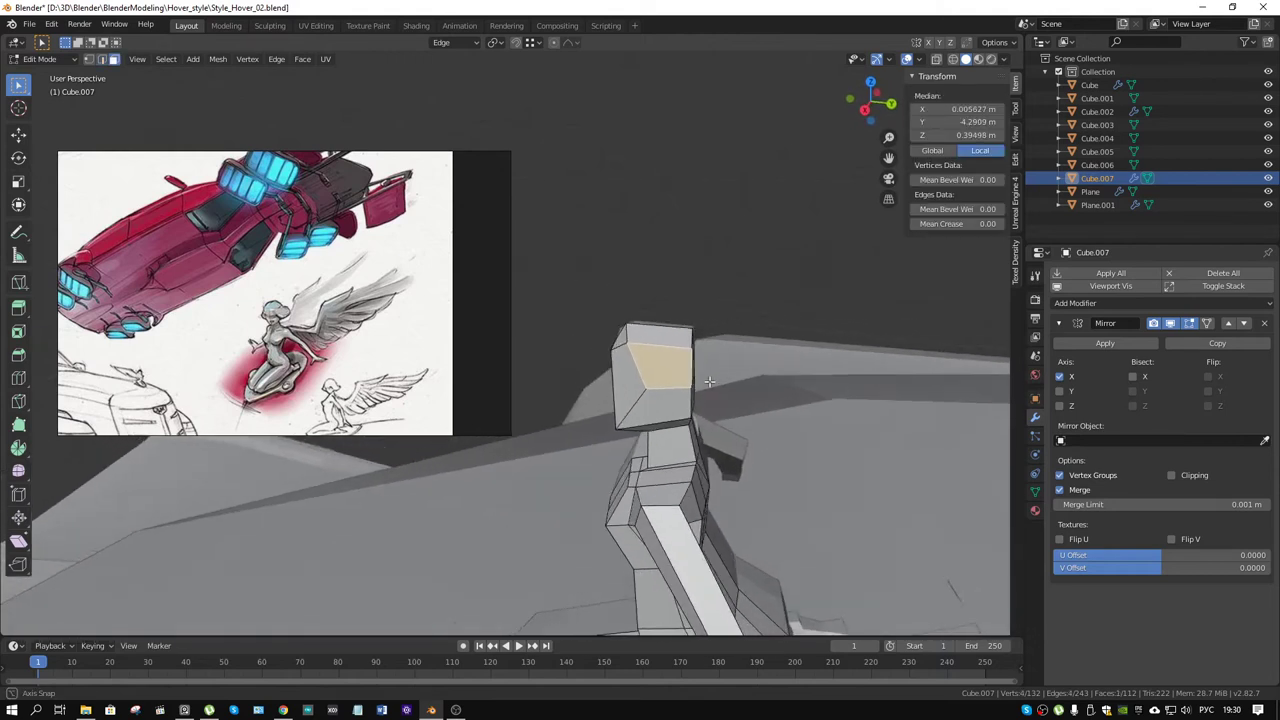
left_click(660, 372, "shift")
key("e")
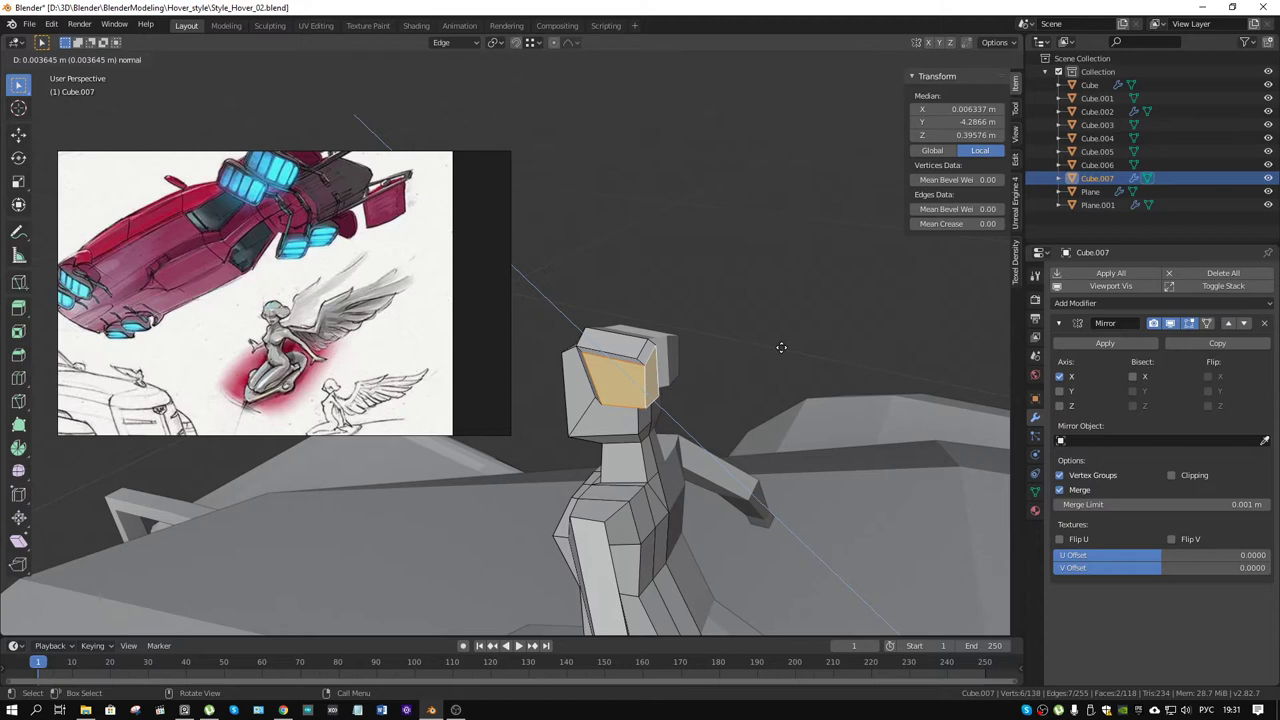
Step: Finish the front-face extrusion and delete the leftover extra edges and faces
left_click(781, 347)
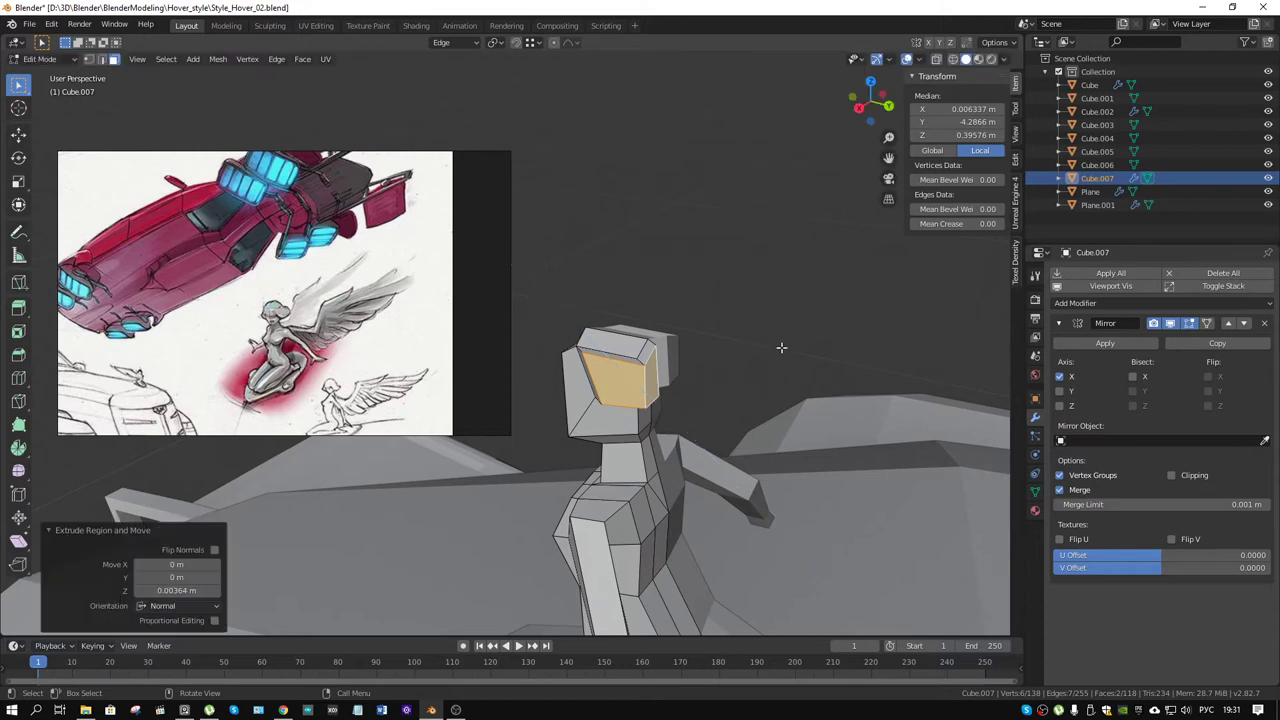
middle_click_drag(636, 354, 725, 397)
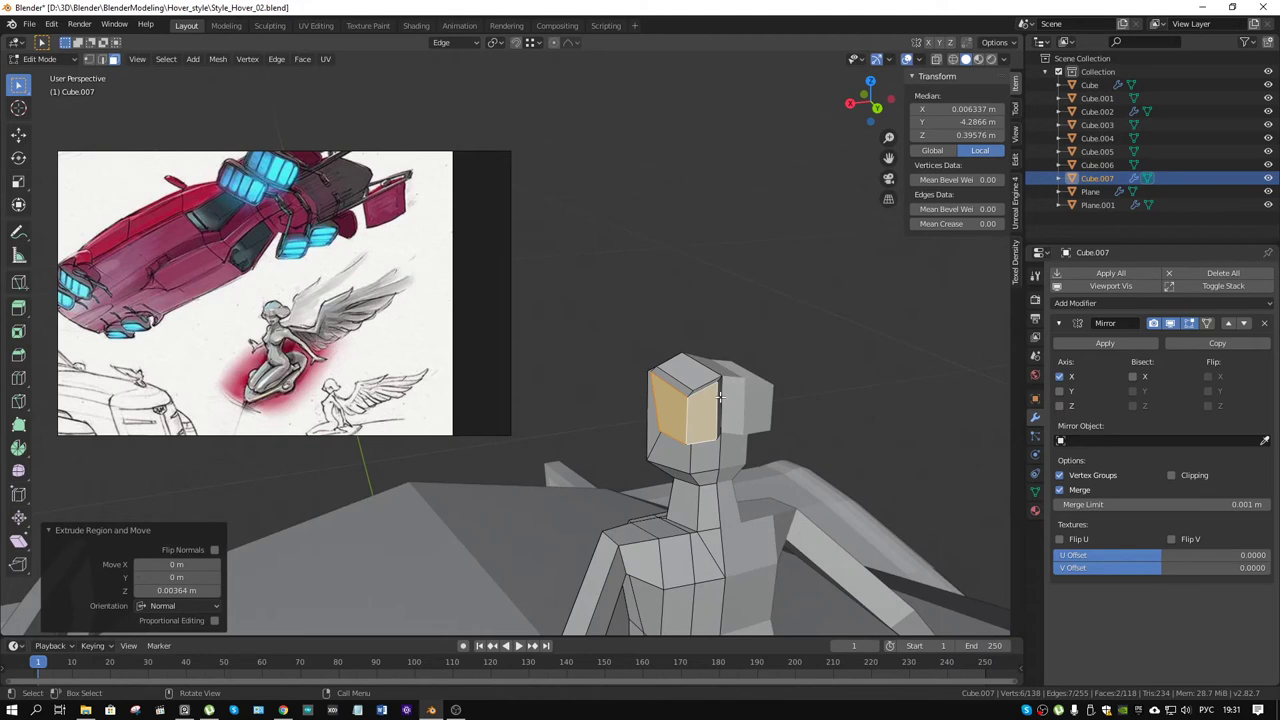
left_click(720, 397)
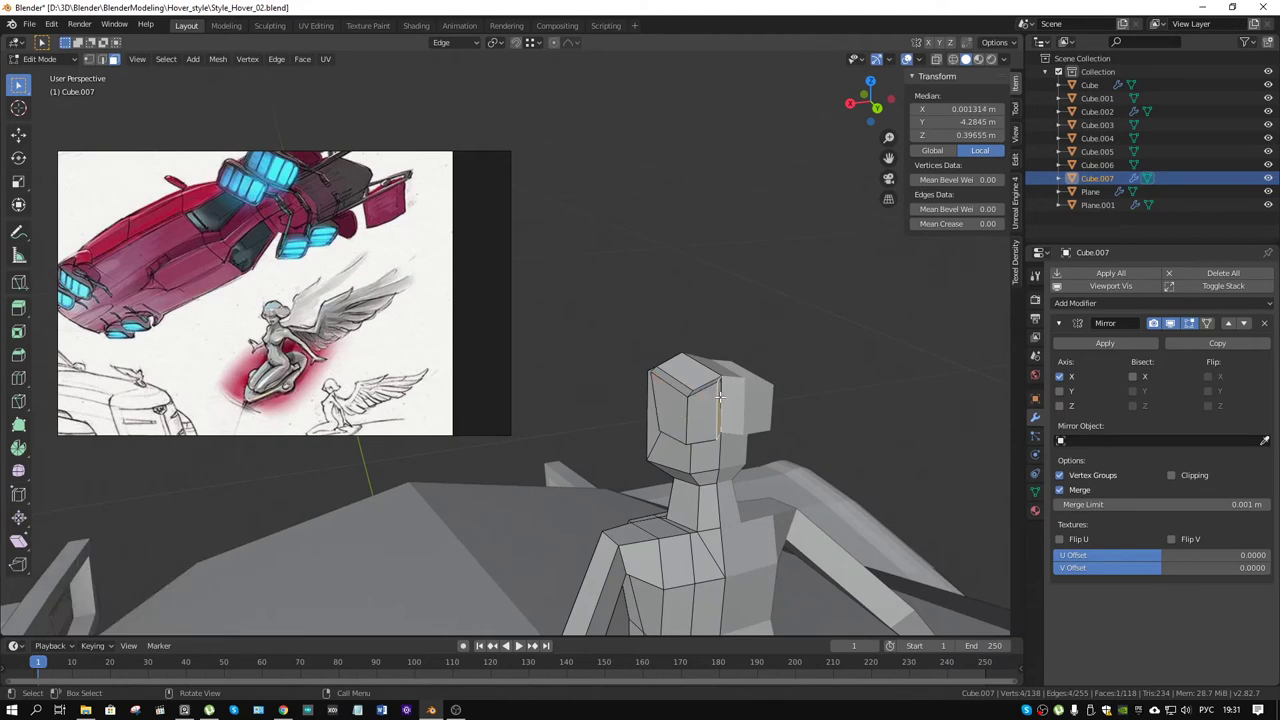
key("z")
key("x")
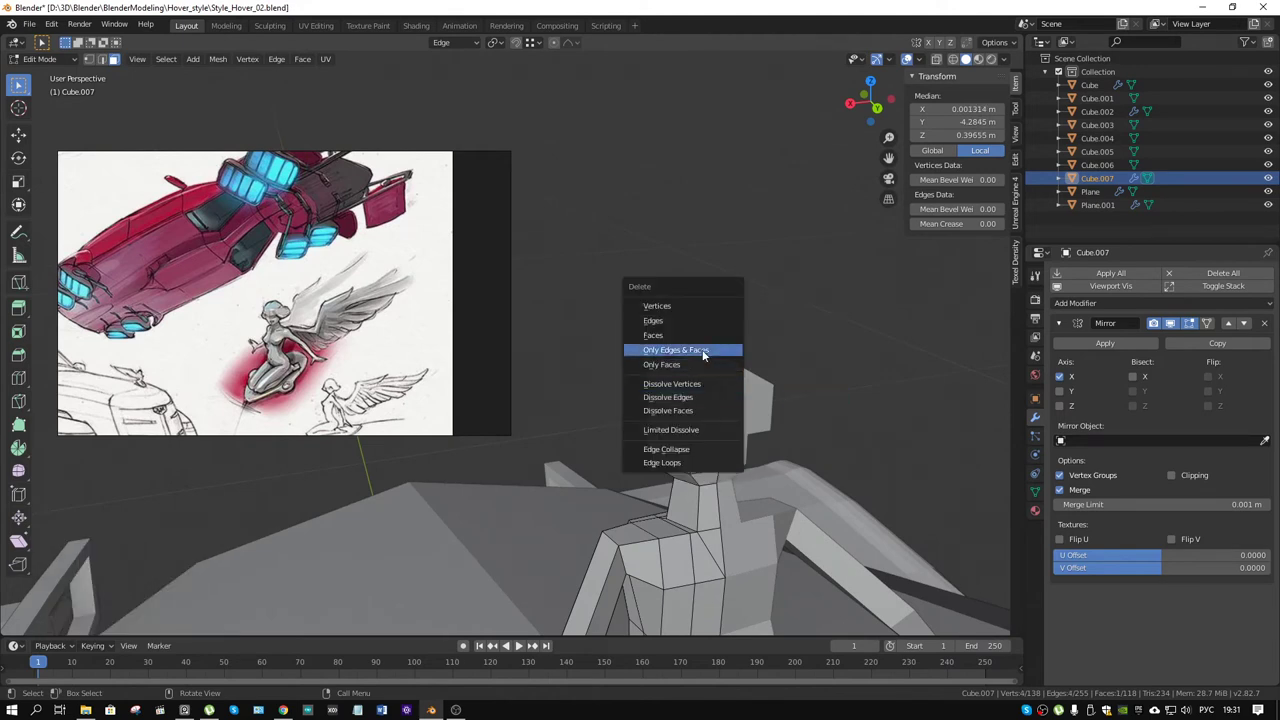
left_click(703, 350)
middle_click_drag(750, 400, 693, 426)
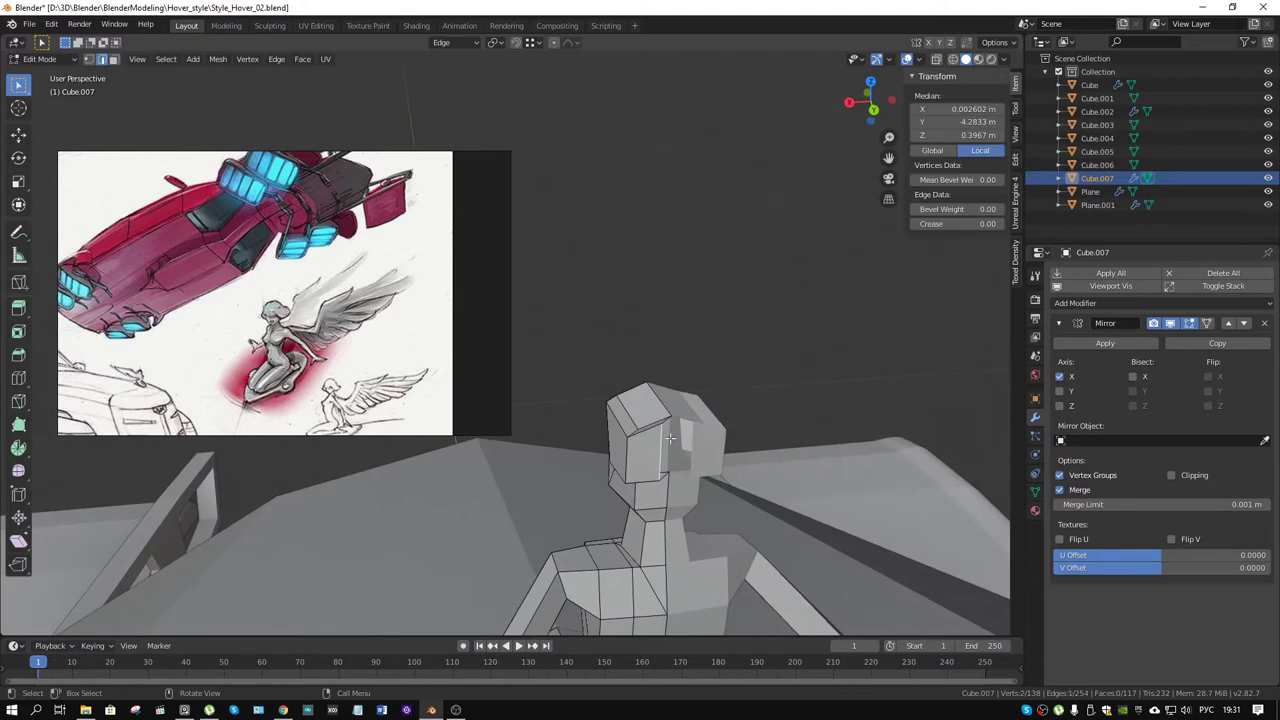
Step: Set the selection's median X position to 0
left_click(955, 109)
type("0")
key("Return")
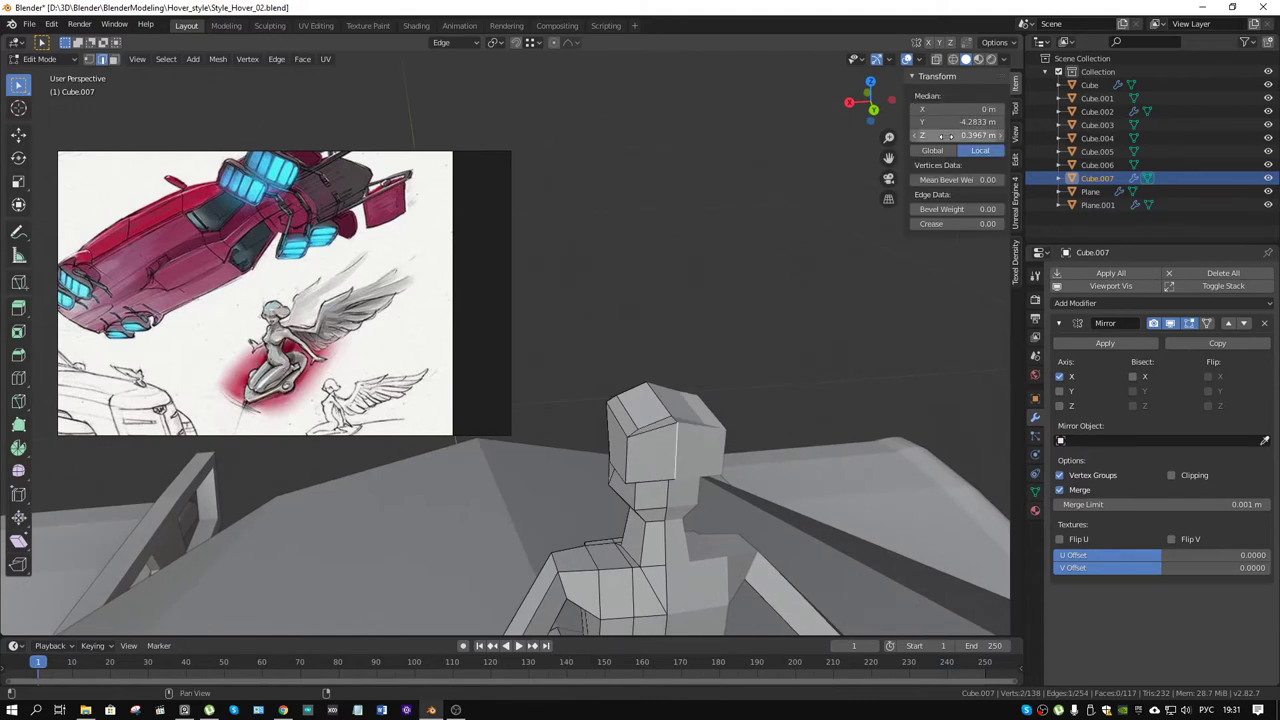
middle_click_drag(780, 331, 793, 362)
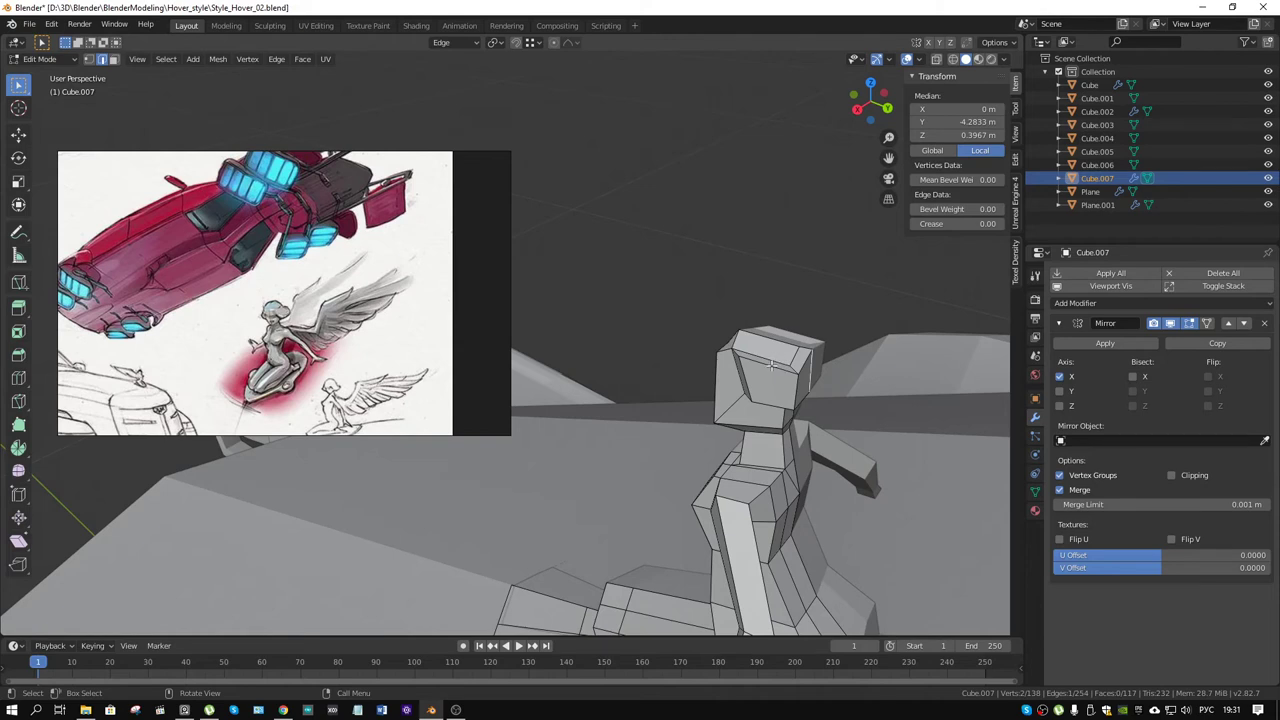
Step: Vertex-slide three head-top vertices along their edges
left_click(771, 366)
mouse_move(771, 366)
middle_mouse_down()
mouse_move(795, 385)
mouse_move(825, 364)
middle_mouse_up()
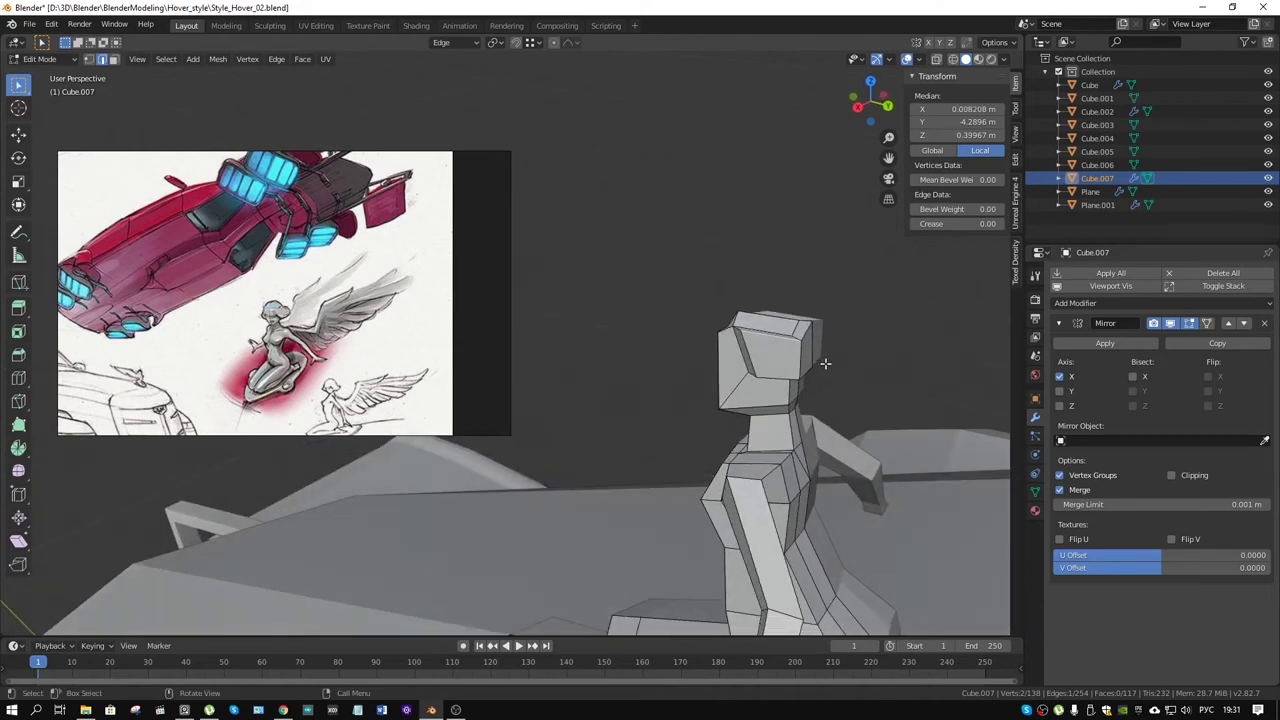
left_click(798, 336)
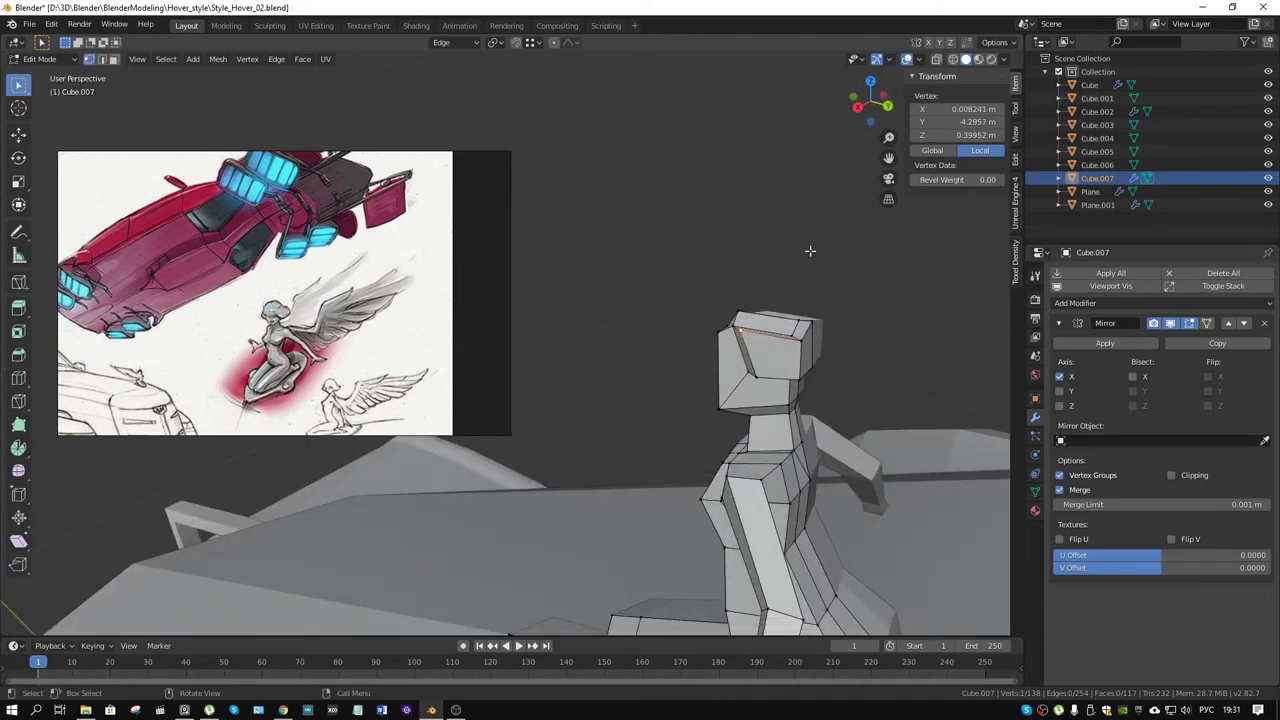
key("shift+v")
left_click(820, 268)
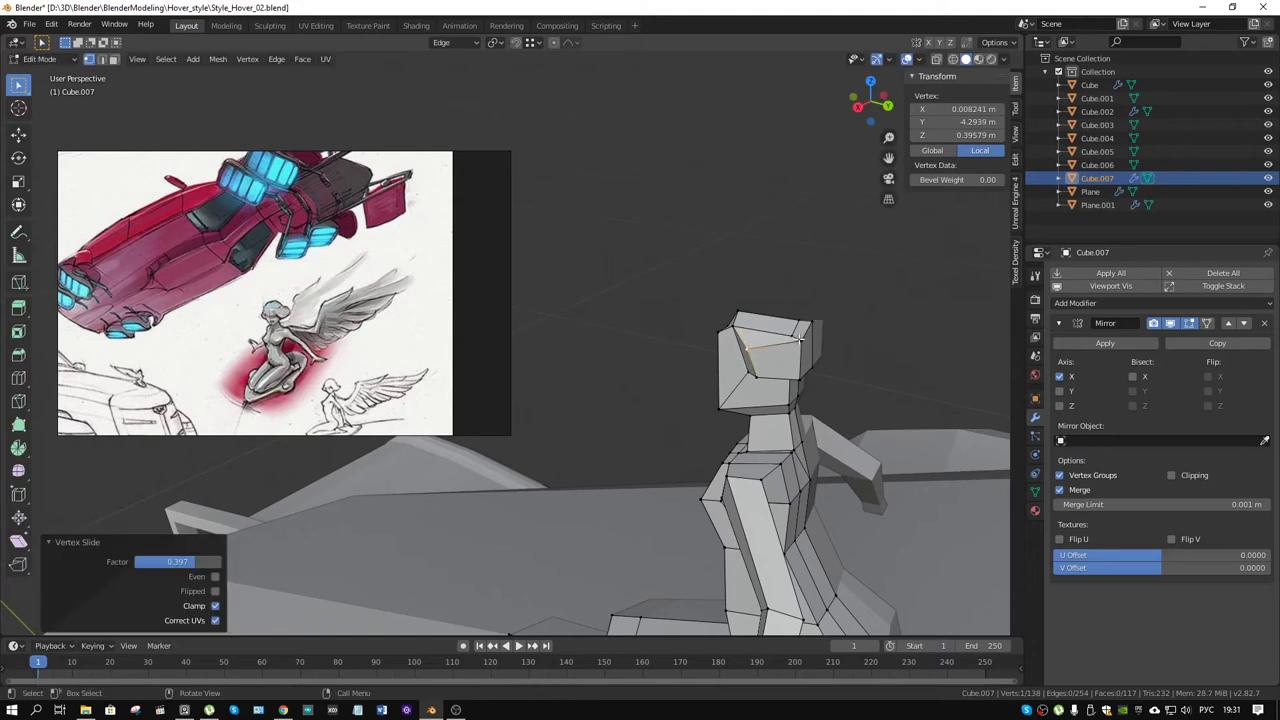
key("shift+v")
left_click(877, 302)
key("shift+v")
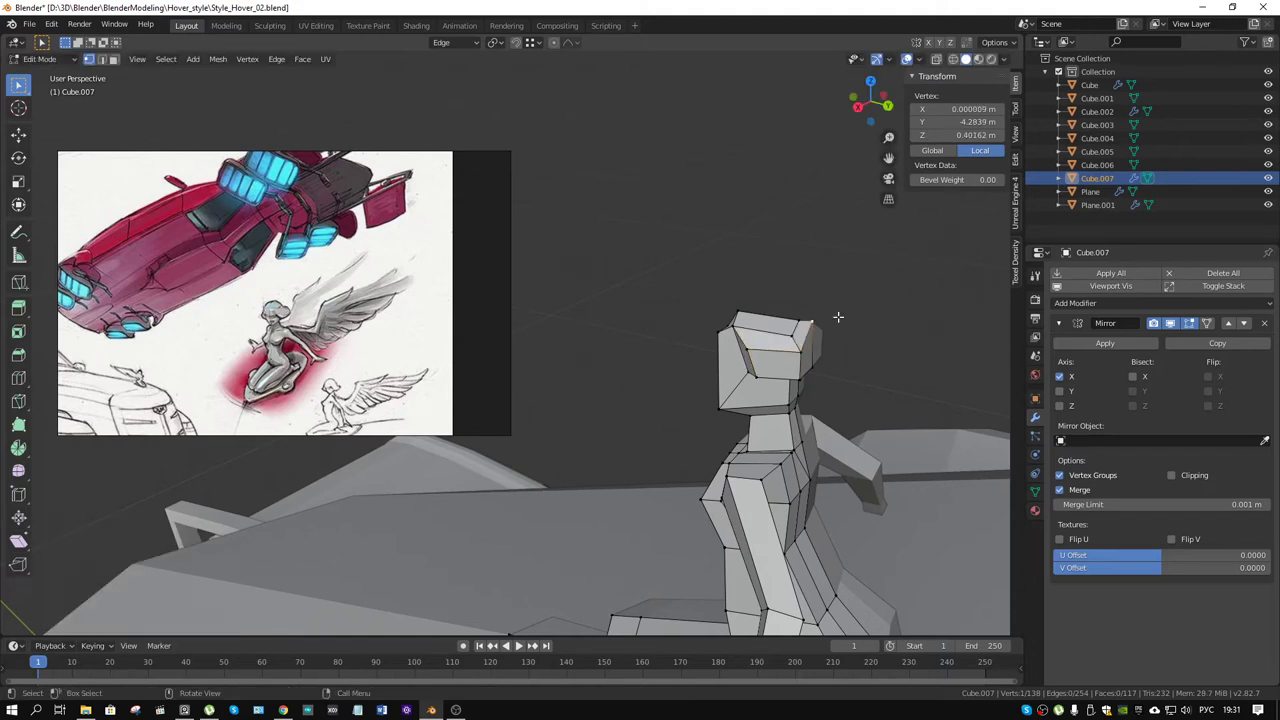
left_click(855, 320)
Step: Lower a head-top vertex 0.00356 m along its edge Z axis
middle_click_drag(829, 317, 811, 320)
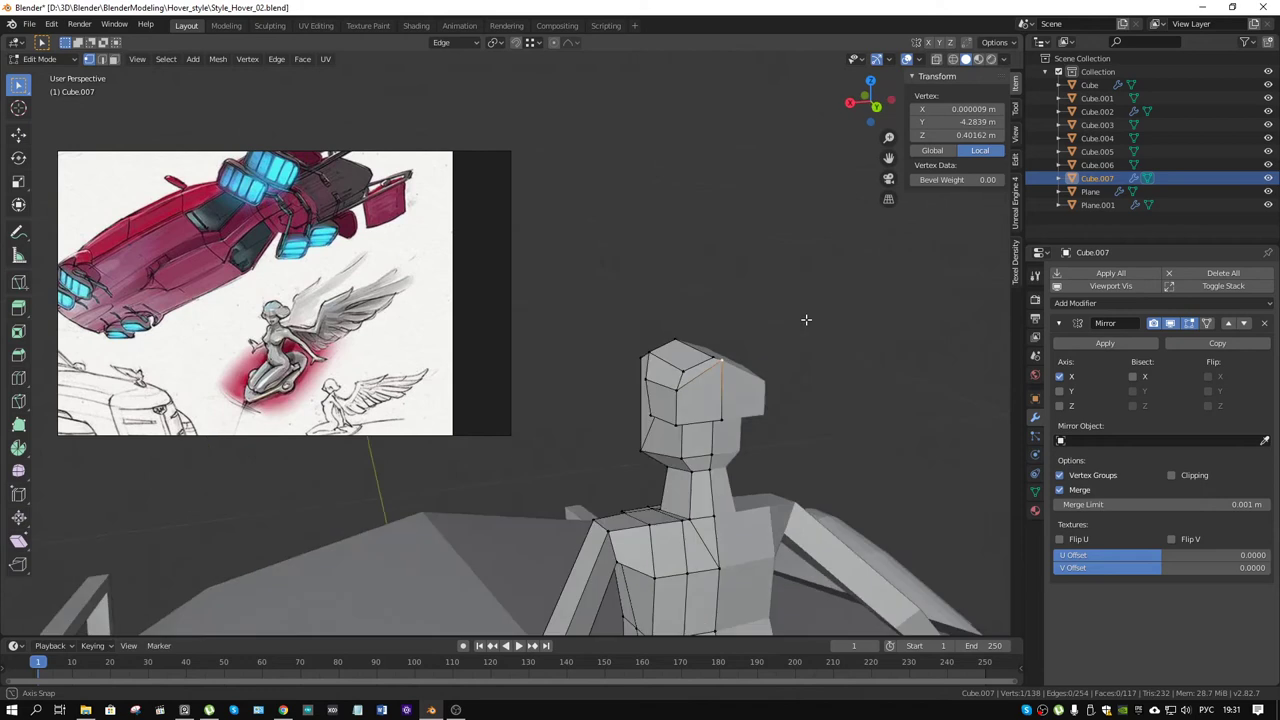
key("g")
key("z")
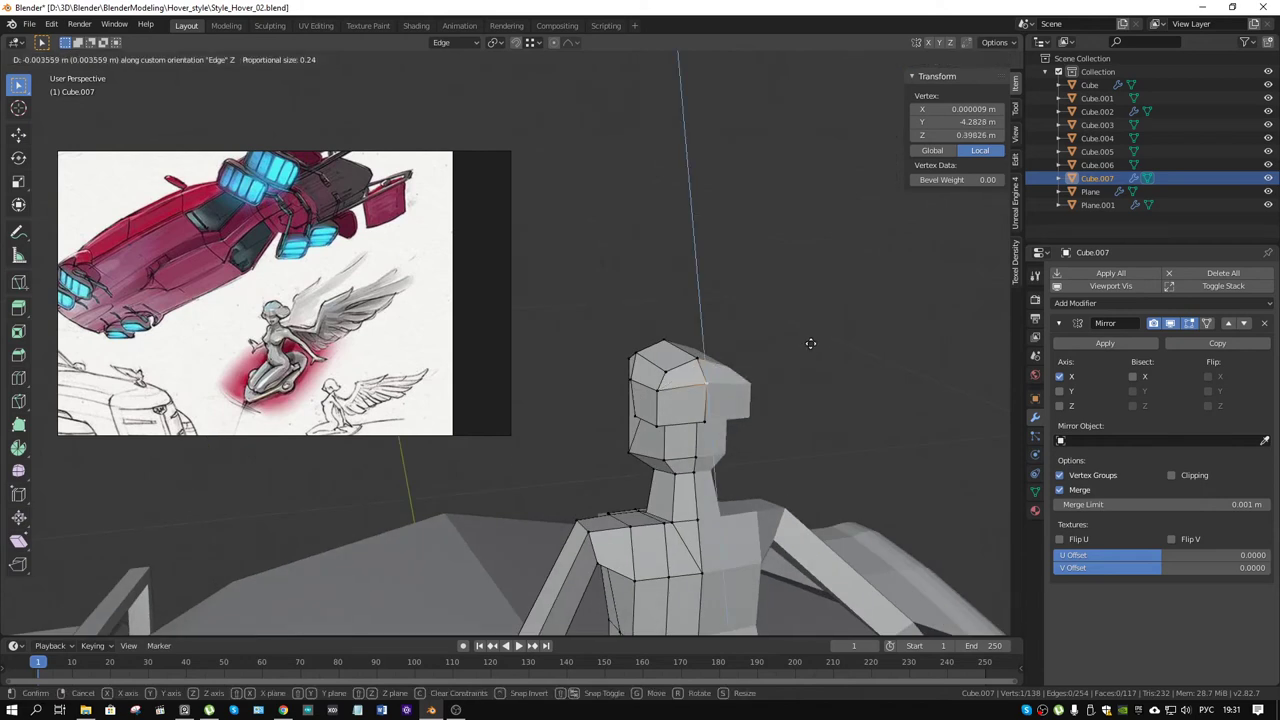
left_click(810, 343)
mouse_move(758, 372)
middle_mouse_down()
mouse_move(832, 348)
mouse_move(762, 284)
middle_mouse_up()
Step: Move two back-of-head edges along their edge Z axis, then clear the selection
left_click(761, 283)
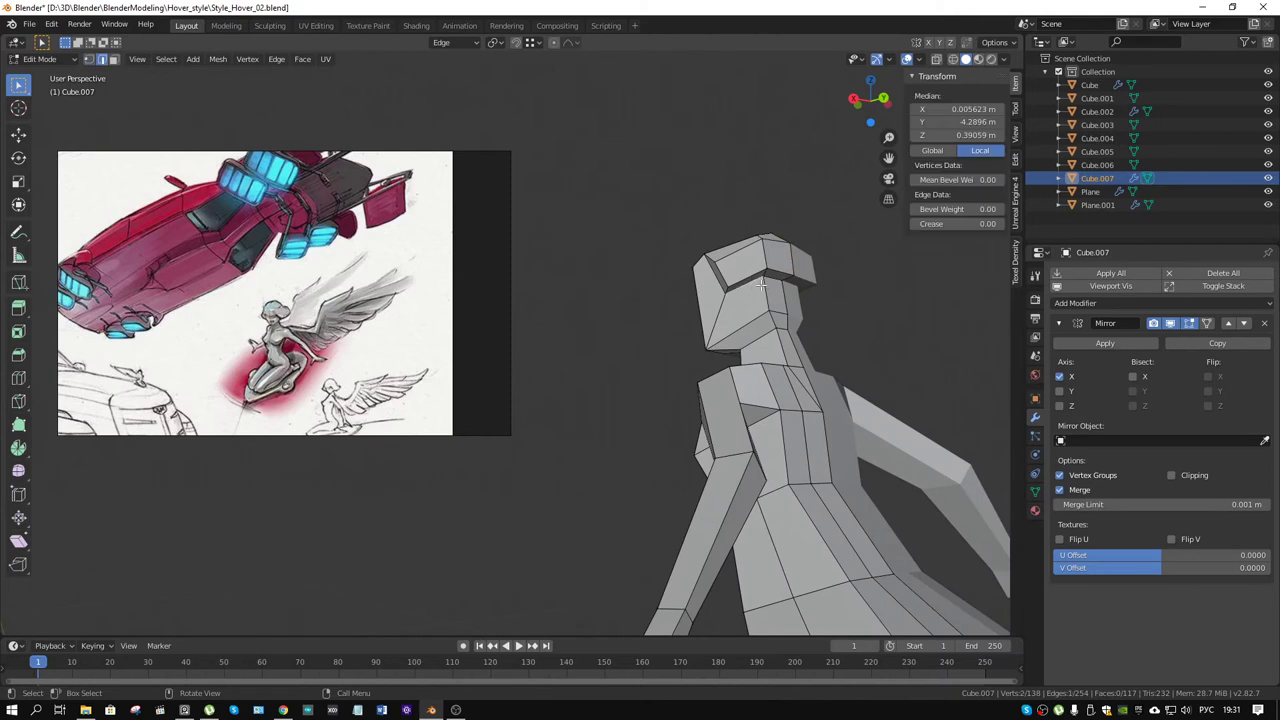
left_click(761, 283, "shift")
key("g")
key("z")
key("z")
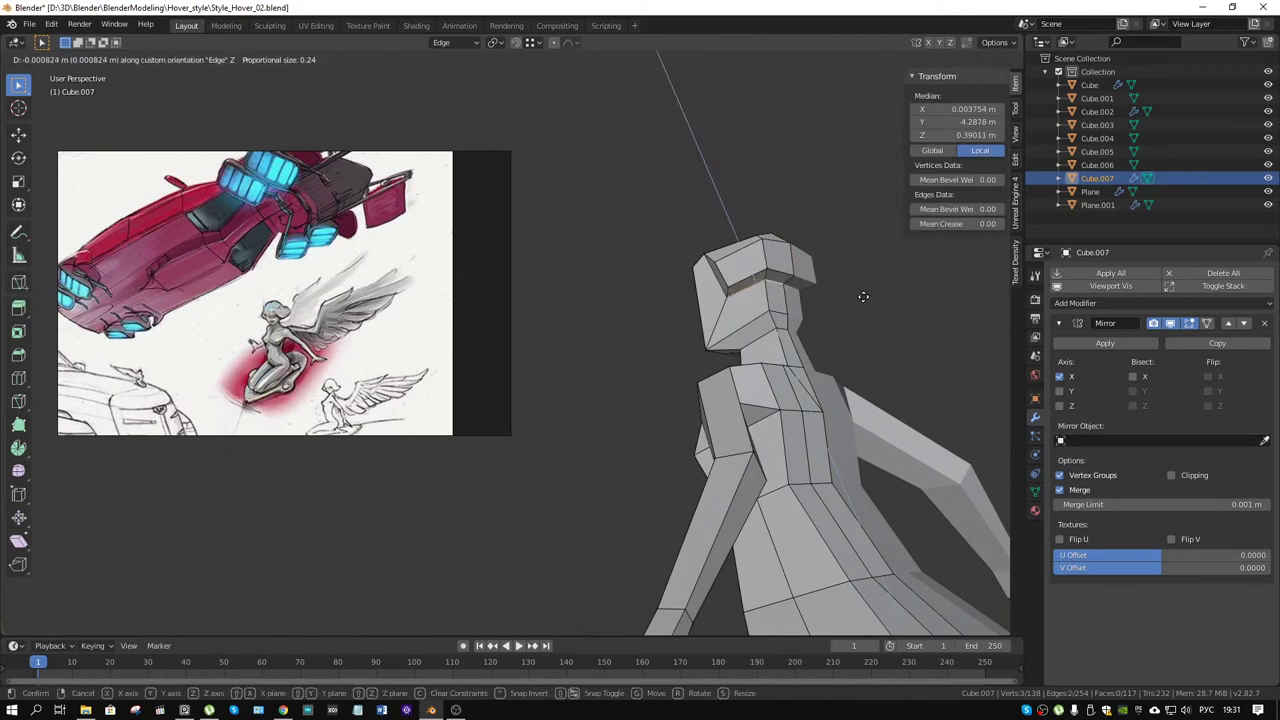
left_click(861, 303)
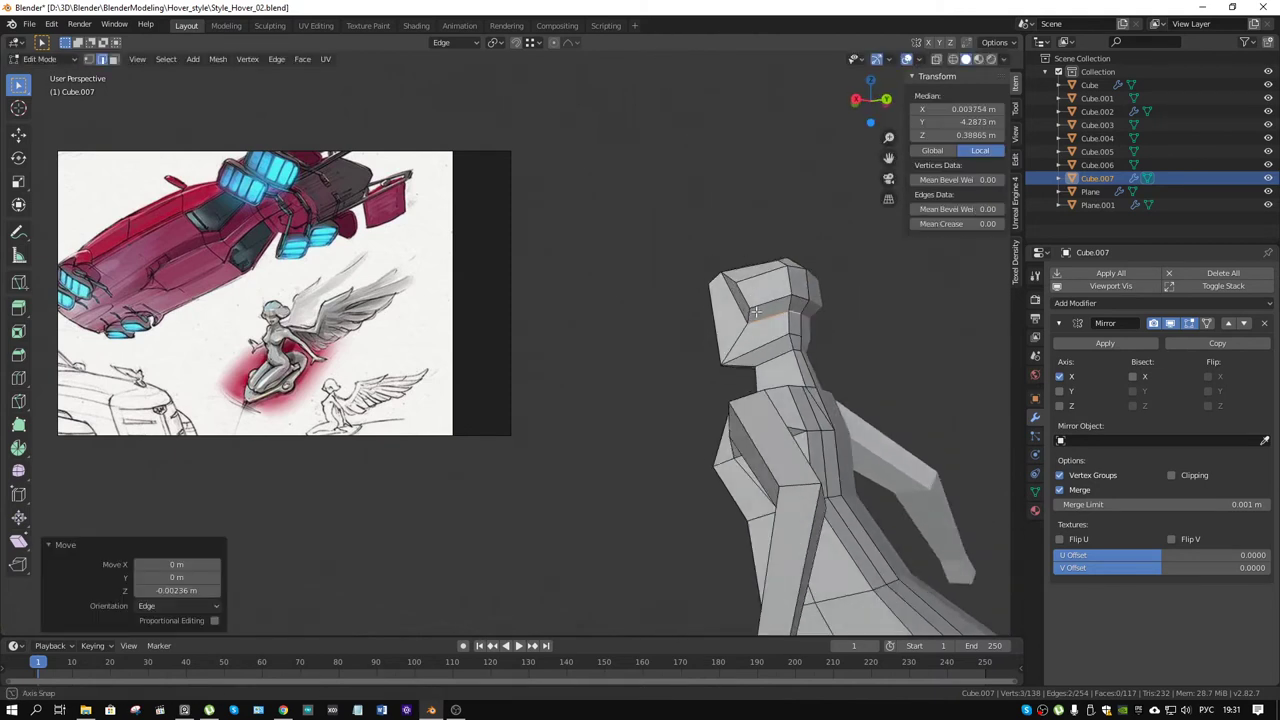
mouse_move(722, 302)
middle_mouse_down()
mouse_move(726, 324)
mouse_move(836, 341)
mouse_move(788, 341)
middle_mouse_up()
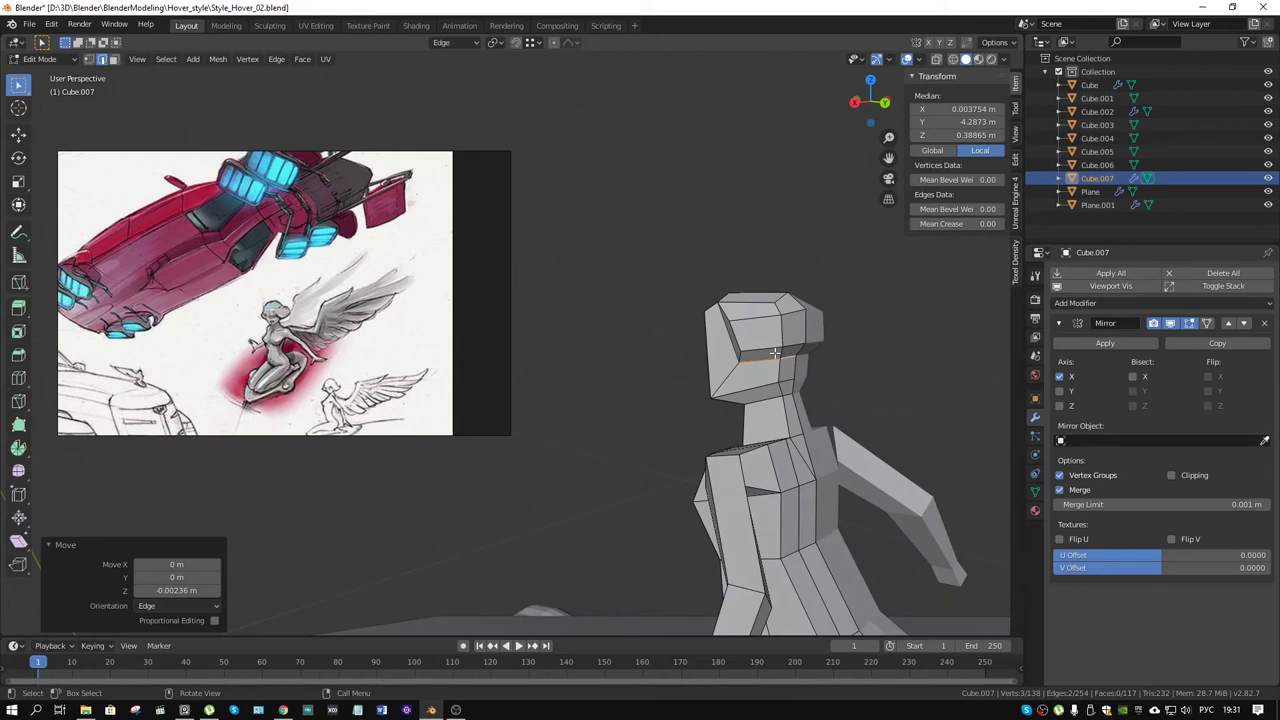
key("alt+a")
mouse_move(770, 352)
middle_mouse_down()
mouse_move(871, 367)
mouse_move(831, 393)
middle_mouse_up()
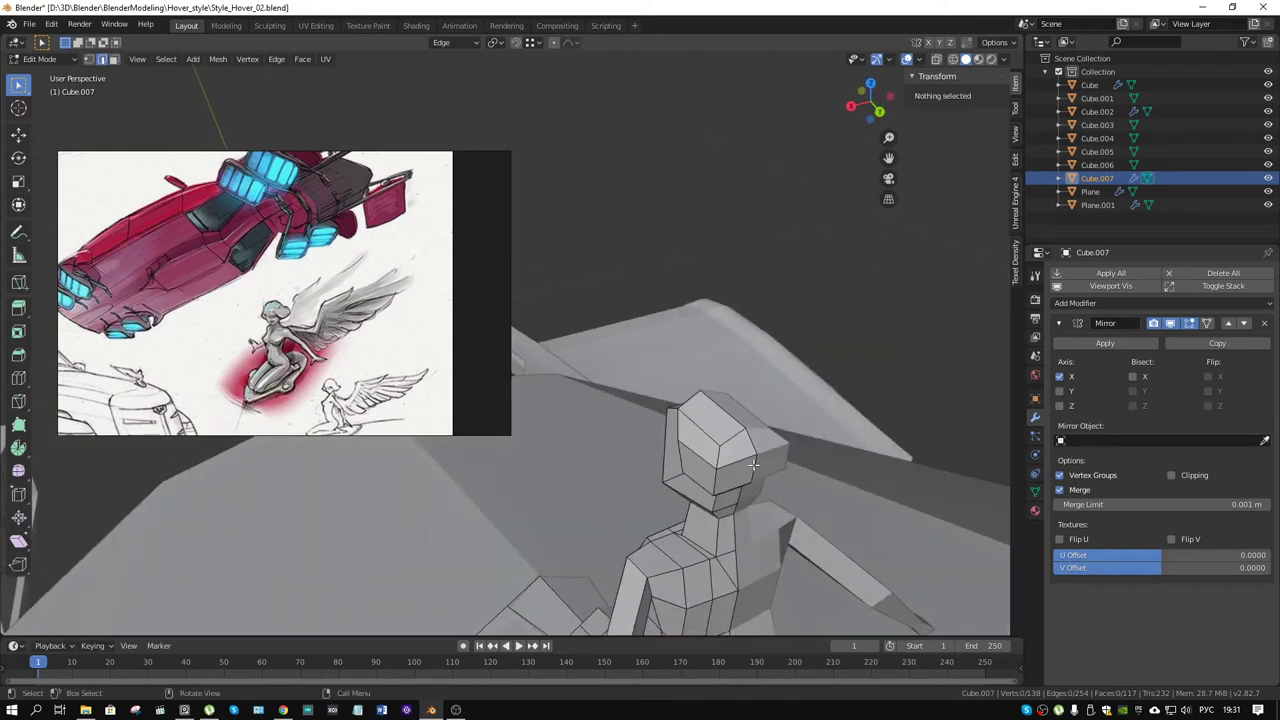
Step: Push a head edge 0.00193 m back along edge Y and deselect
key("ctrl+z")
key("g")
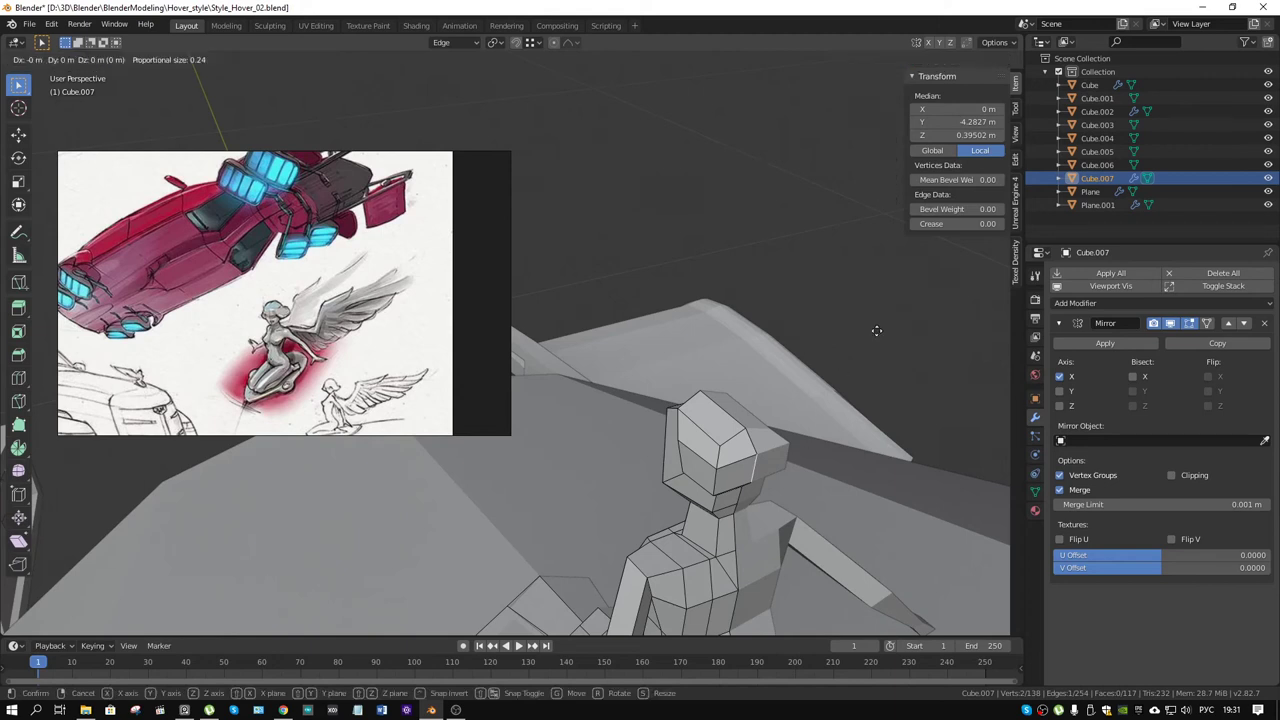
key("y")
left_click(879, 337)
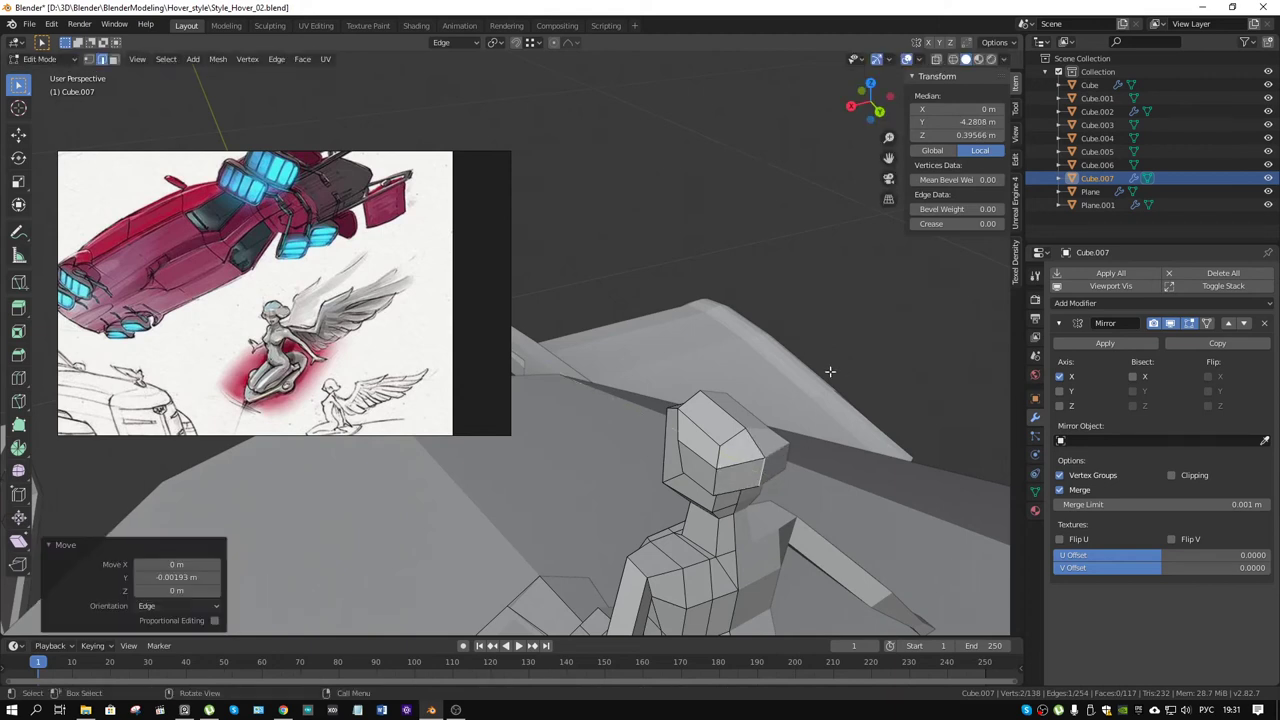
middle_click_drag(879, 337, 875, 323)
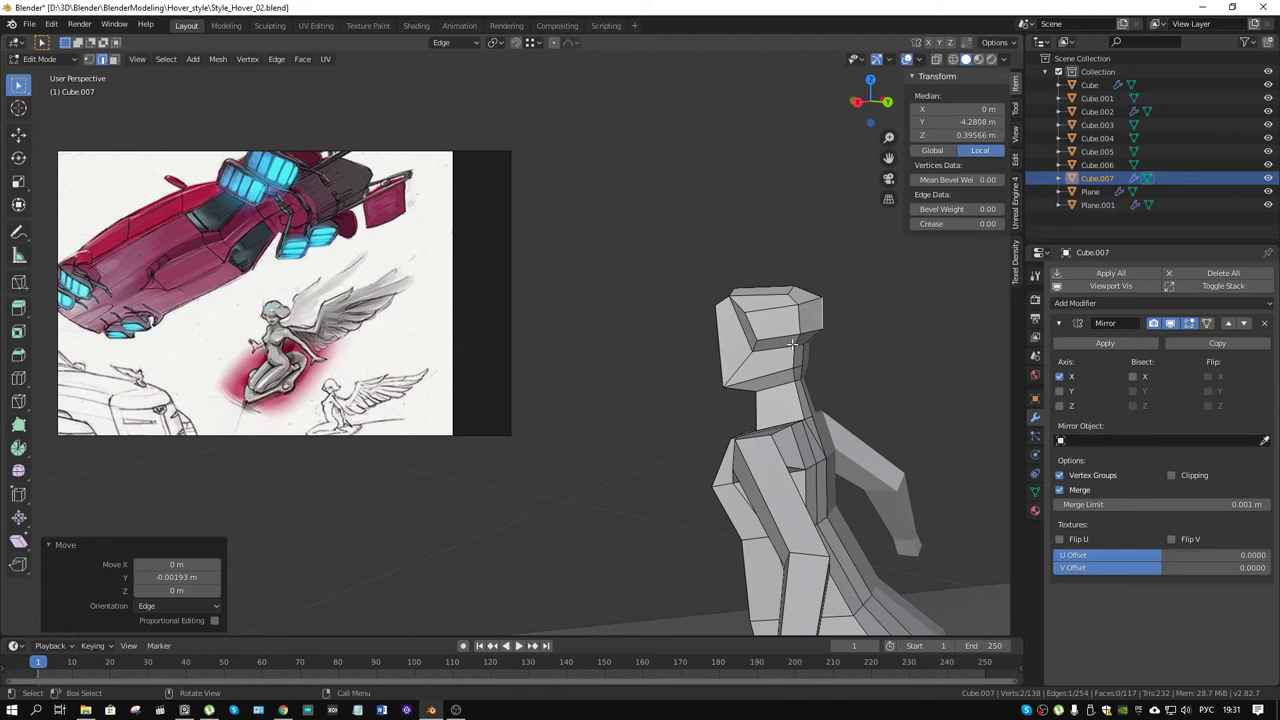
key("alt+a")
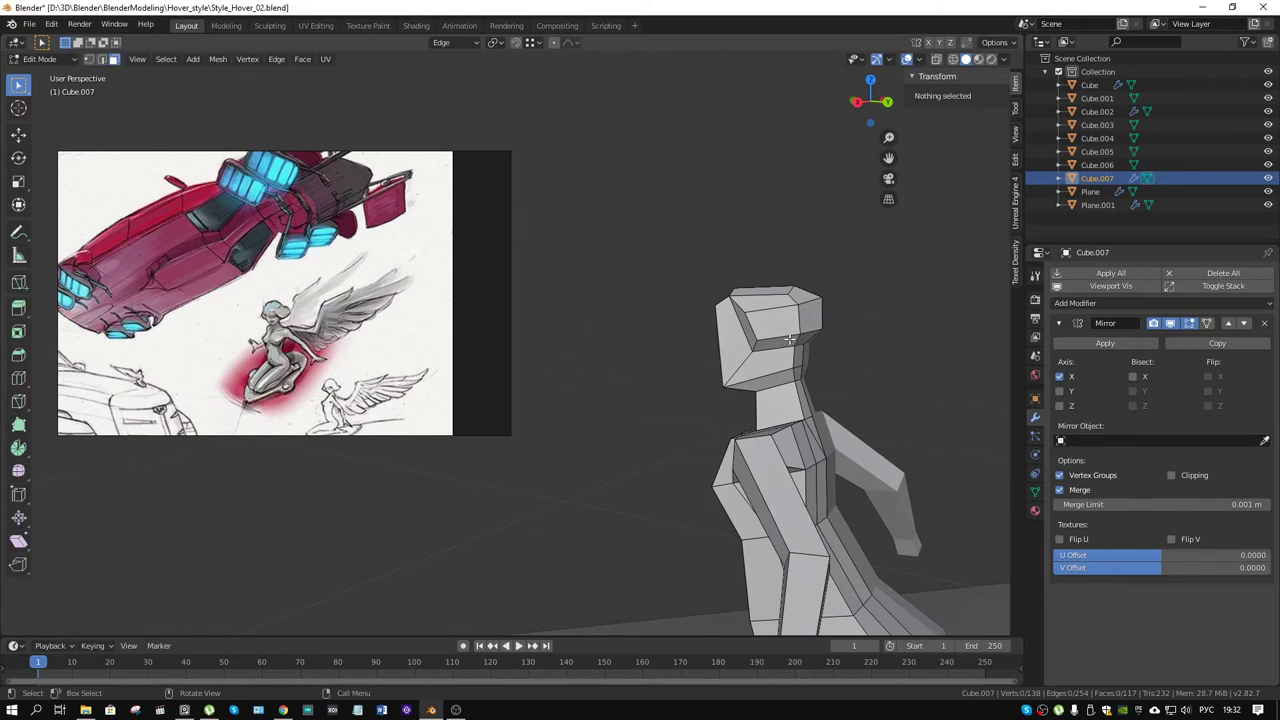
Step: Select two lower front faces of the head
left_click(789, 340)
left_click(805, 340, "shift")
middle_click_drag(805, 340, 887, 339)
Step: Extrude the front head faces into a forward visor and reposition it
key("e")
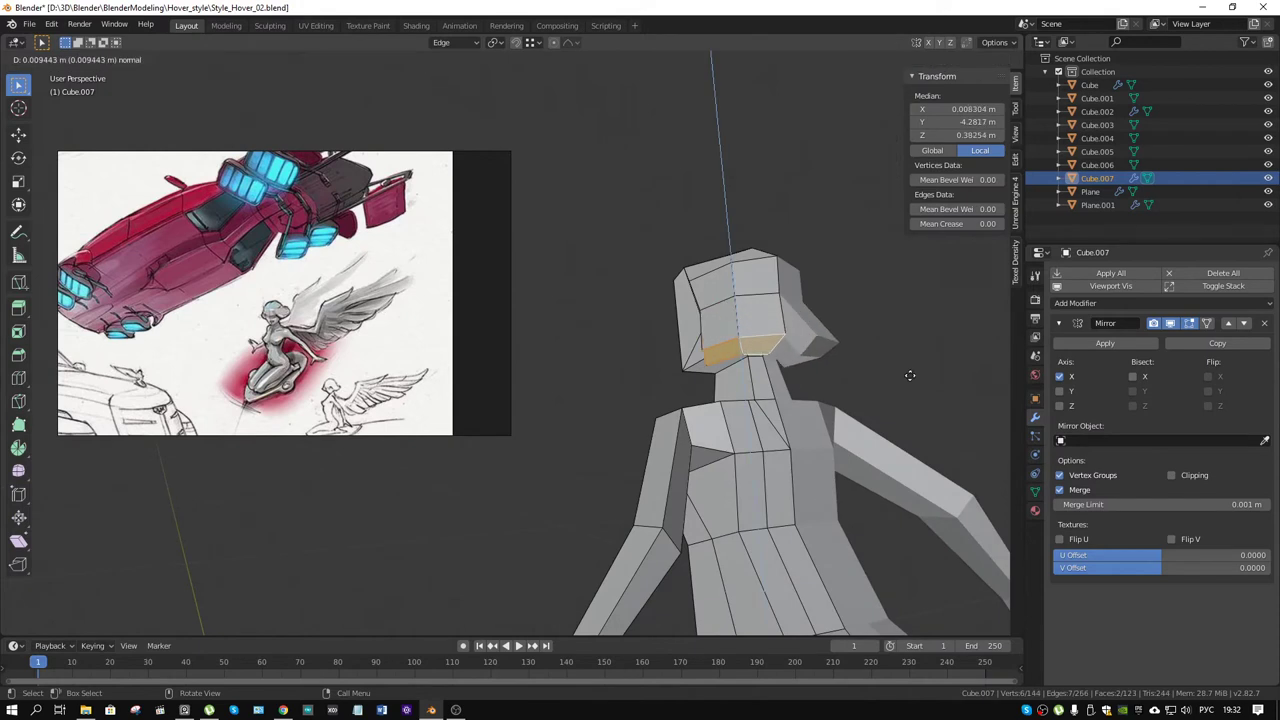
left_click(909, 375)
mouse_move(860, 369)
middle_mouse_down()
mouse_move(946, 369)
mouse_move(919, 362)
middle_mouse_up()
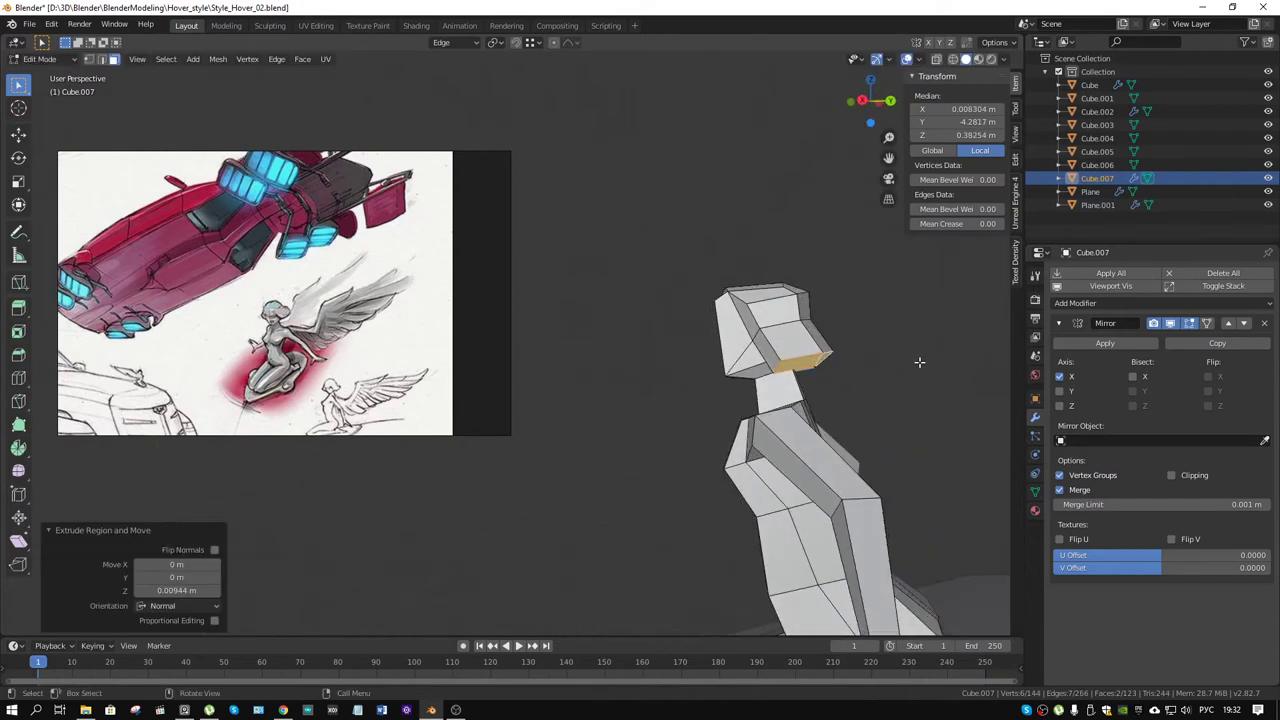
key("g")
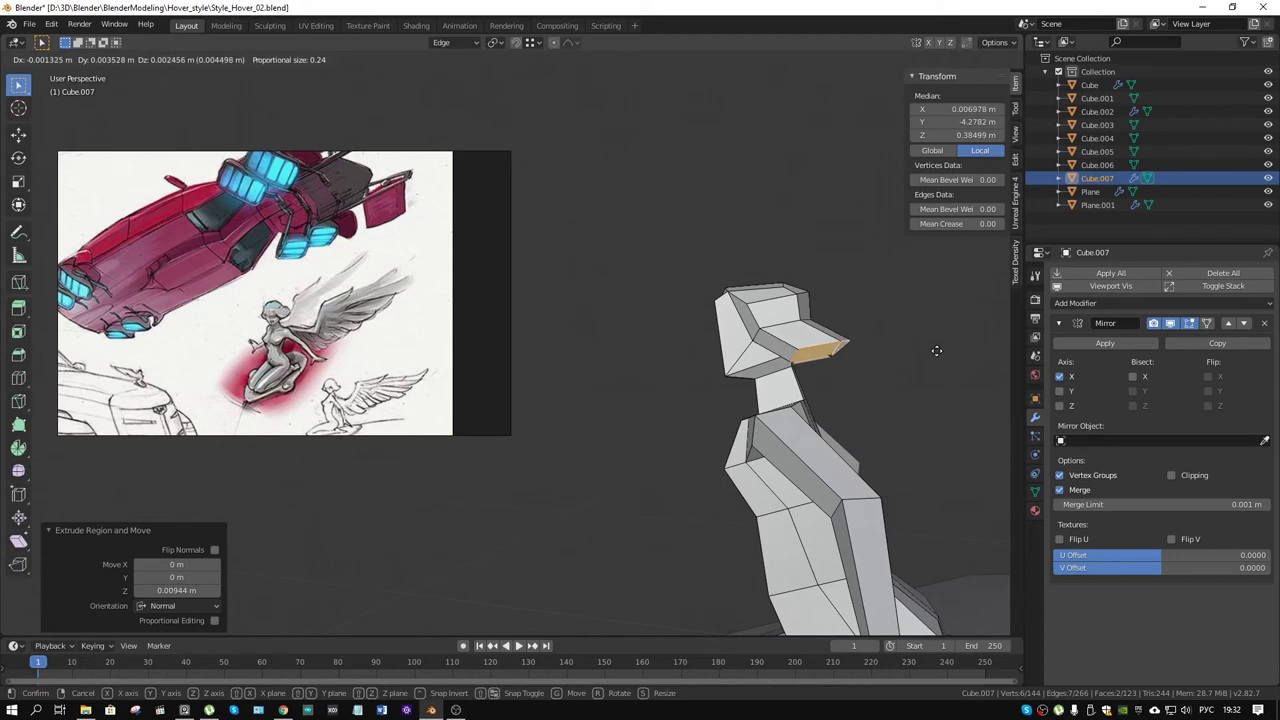
left_click(931, 353)
mouse_move(929, 354)
middle_mouse_down()
mouse_move(900, 331)
mouse_move(828, 356)
mouse_move(593, 386)
mouse_move(727, 341)
middle_mouse_up()
Step: Delete the leftover inner face on the head
left_click(725, 340)
key("x")
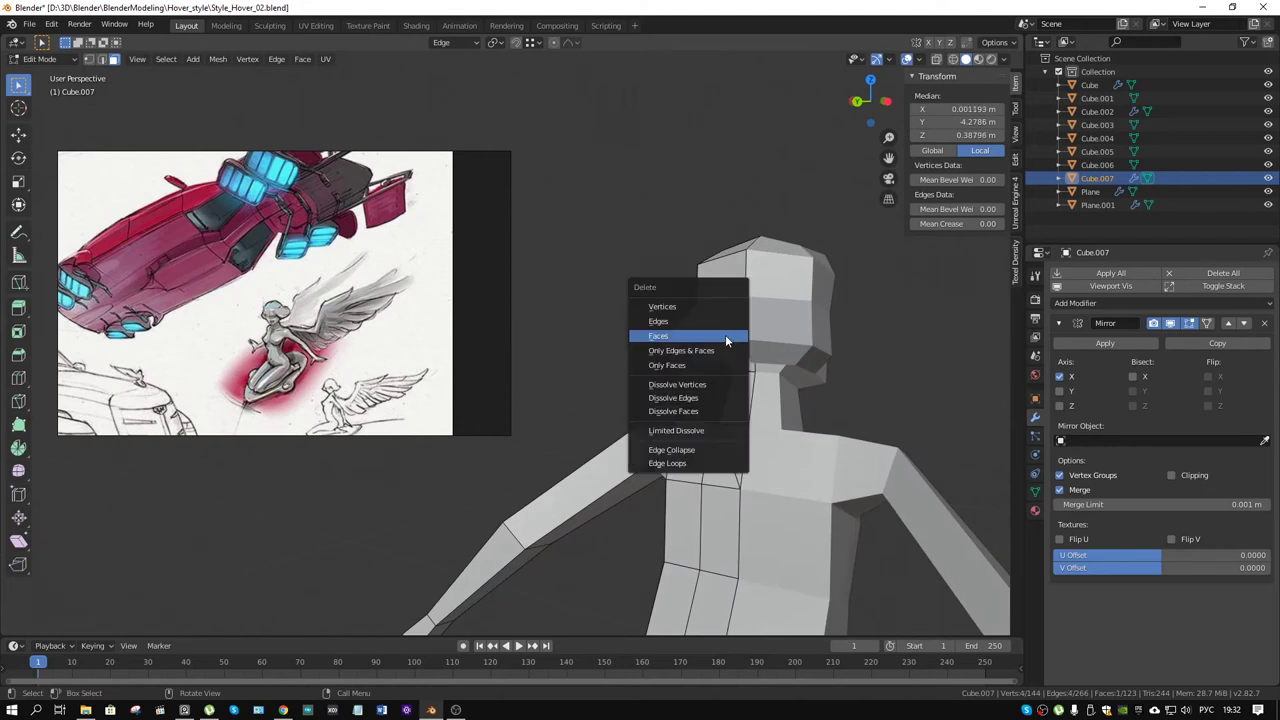
left_click(725, 340)
Step: Place a stray head vertex on the centre line at X 0 m
key("1")
left_click(710, 345)
middle_click_drag(710, 345, 770, 345)
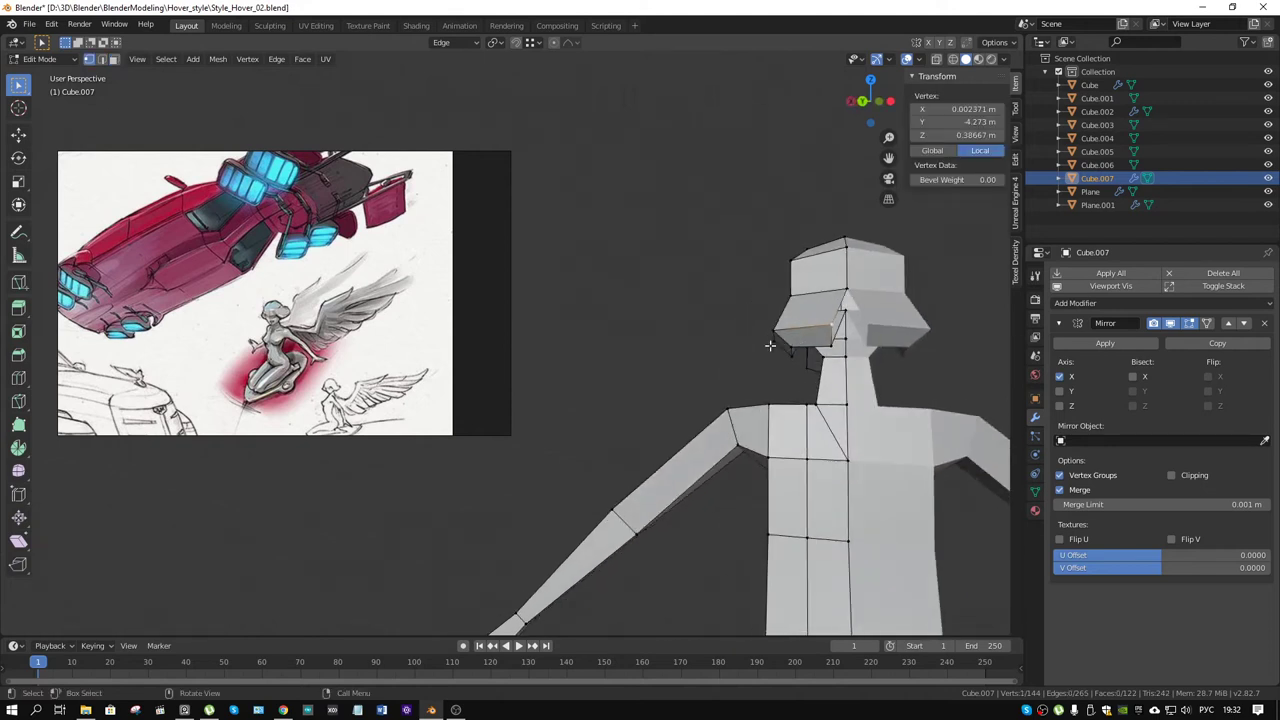
double_click(960, 109)
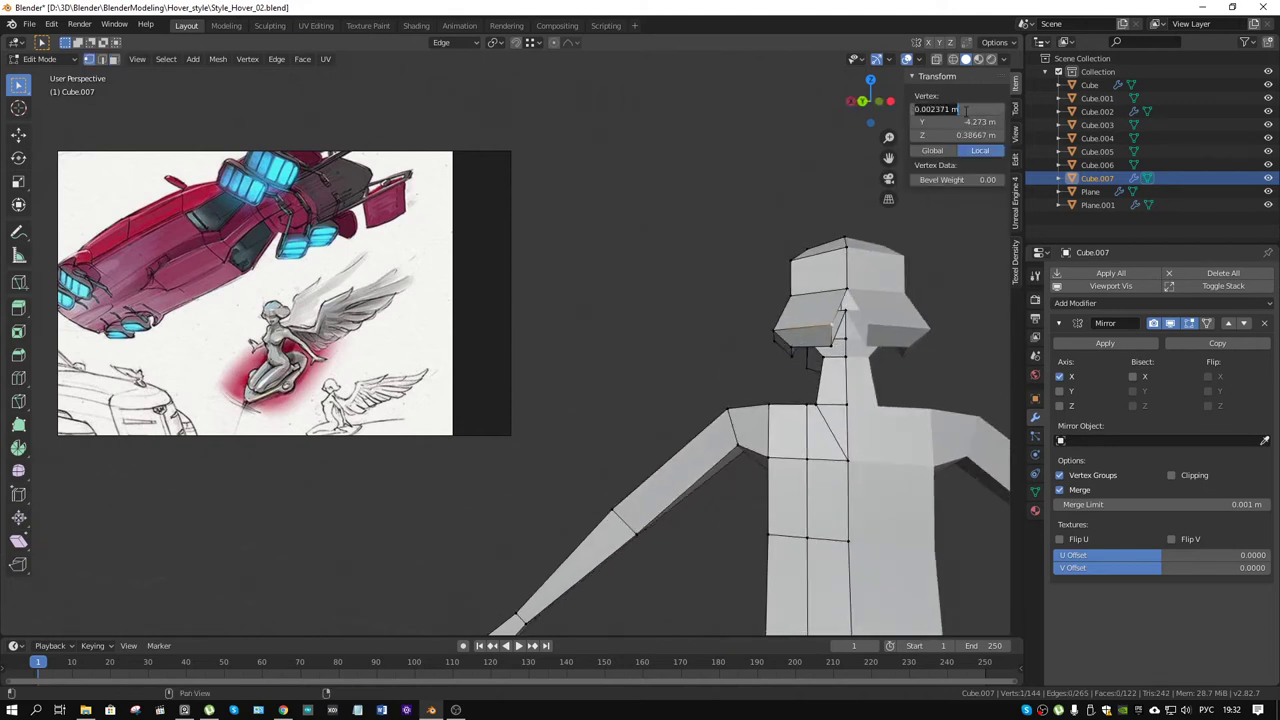
key("Return")
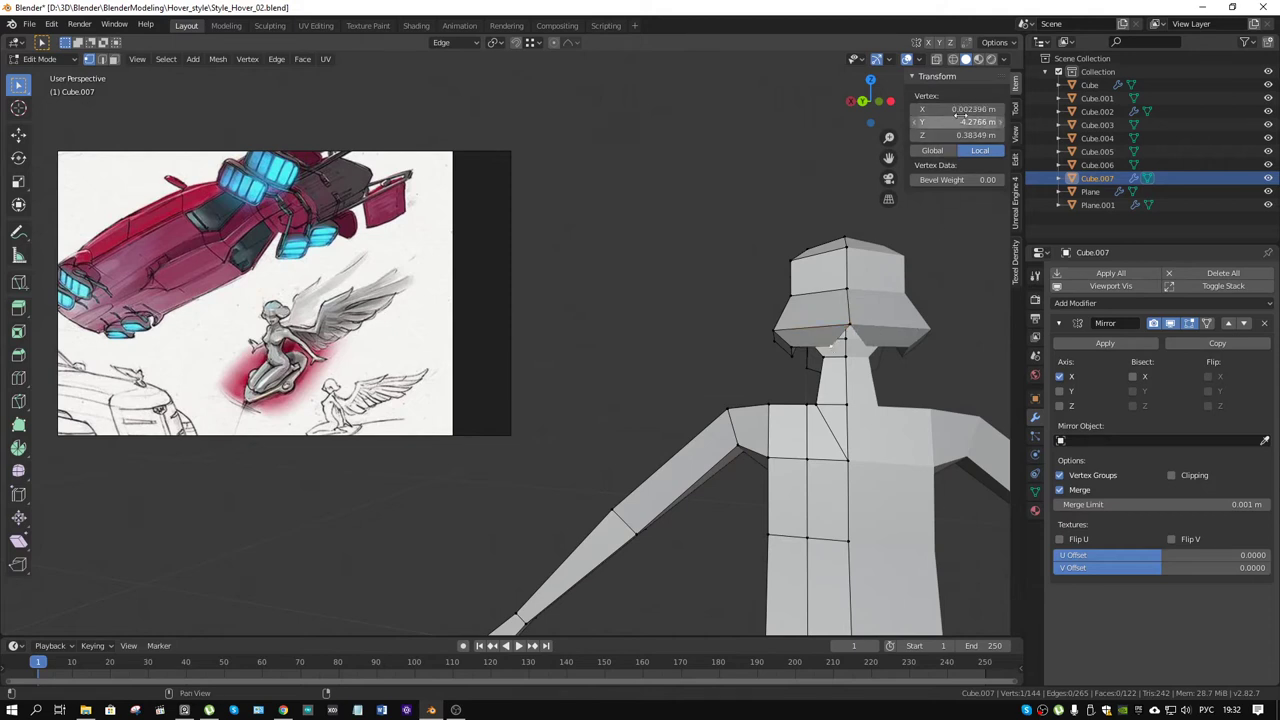
key("BackSpace")
key("KP_Decimal")
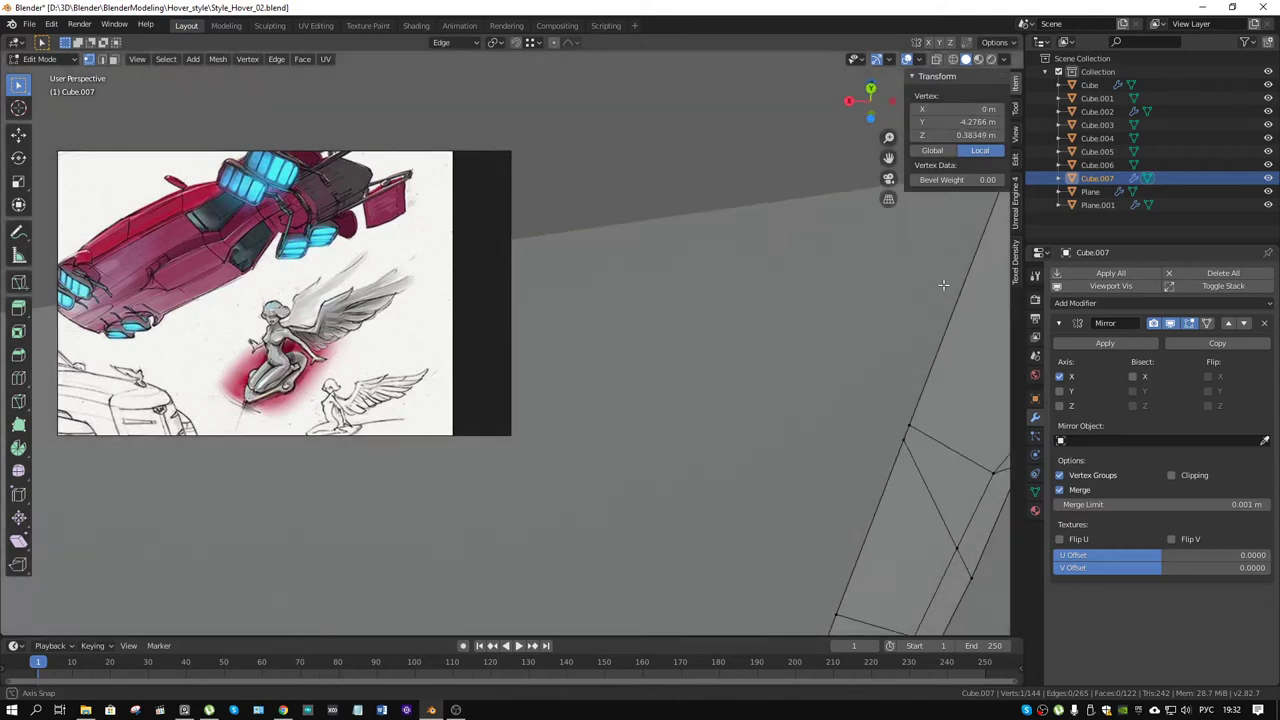
scroll(948, 320, "down", 5)
scroll(674, 375, "up", 5)
Step: Move a head edge to refine the head's shape
mouse_move(674, 375)
middle_mouse_down()
mouse_move(752, 319)
mouse_move(671, 323)
mouse_move(838, 378)
mouse_move(894, 371)
mouse_move(789, 345)
mouse_move(781, 419)
mouse_move(760, 425)
mouse_move(754, 453)
mouse_move(789, 412)
middle_mouse_up()
left_click(792, 368)
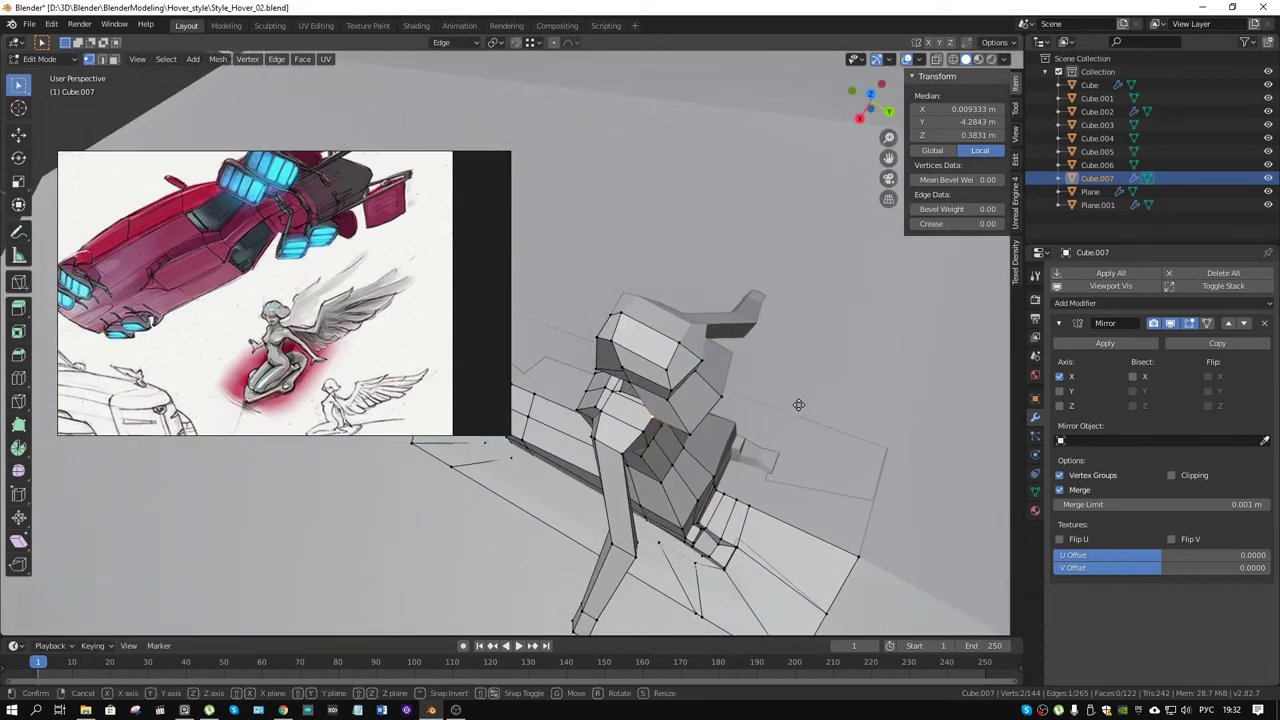
key("g")
left_click(771, 413)
middle_click_drag(771, 413, 503, 361)
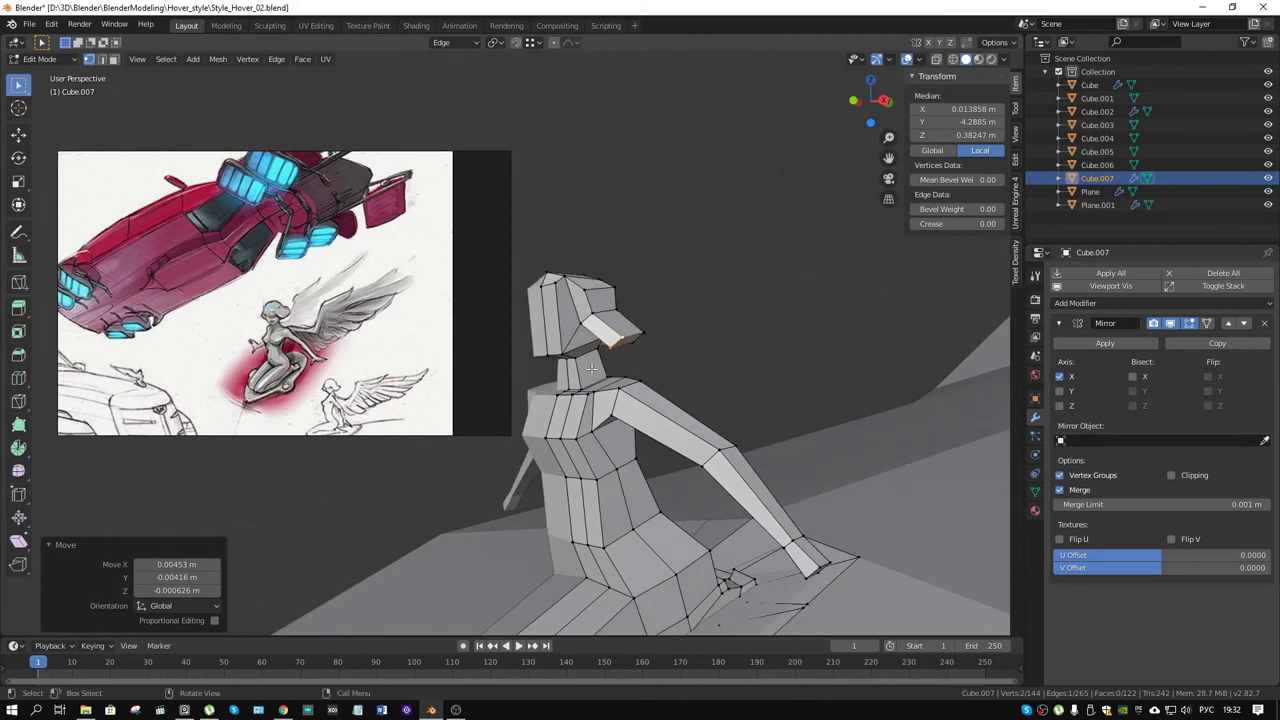
middle_click_drag(591, 369, 595, 340)
Step: Add a centred edge loop around the head and select a vertex on it
key("ctrl+r")
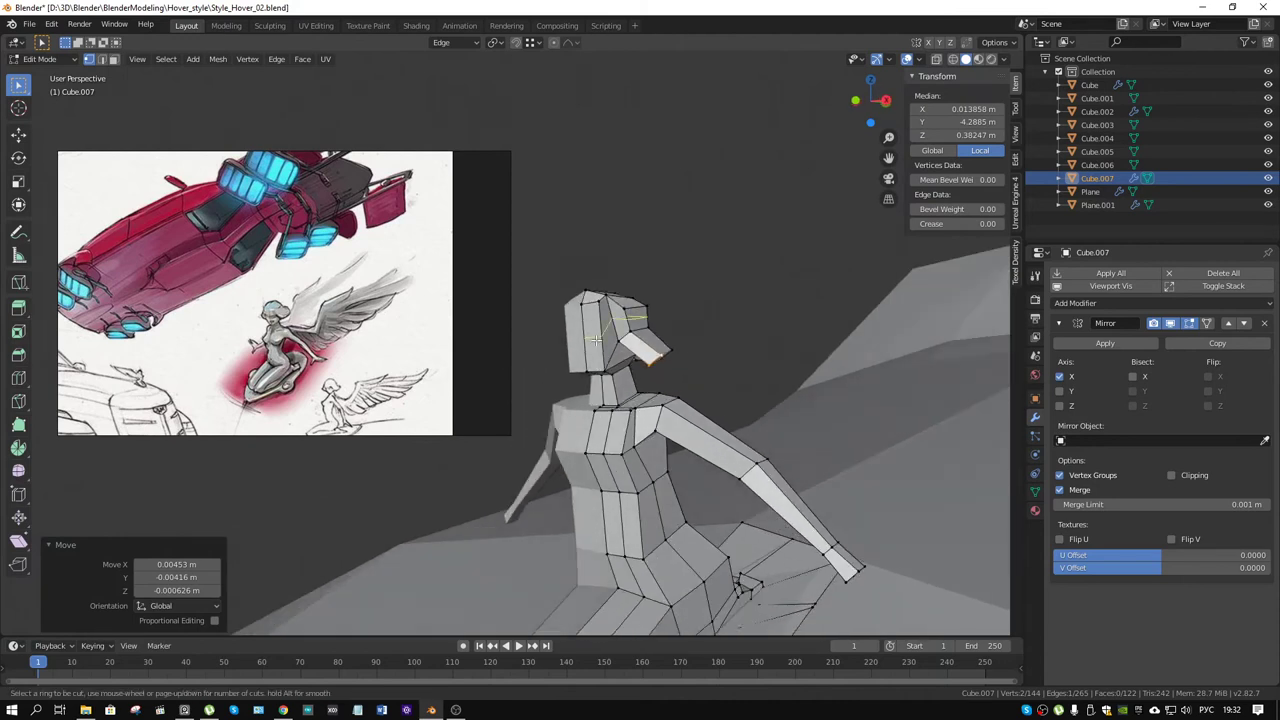
left_click(595, 340)
right_click(588, 352)
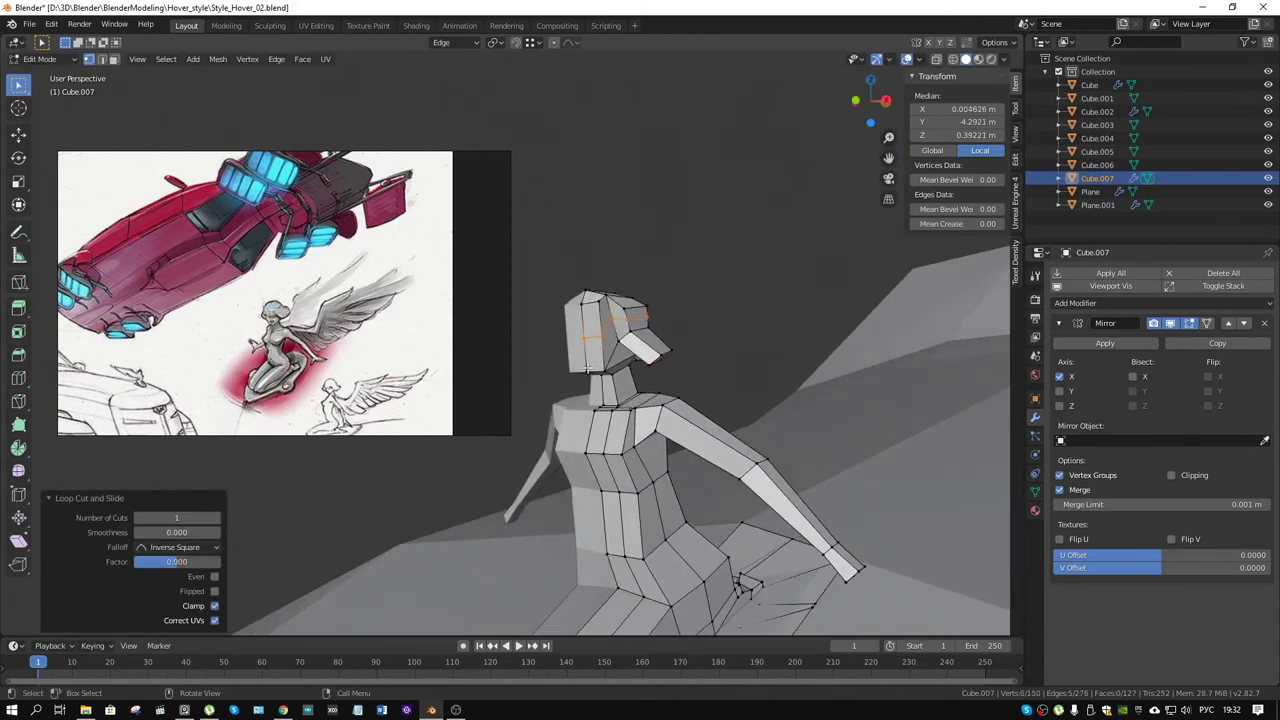
left_click(584, 350)
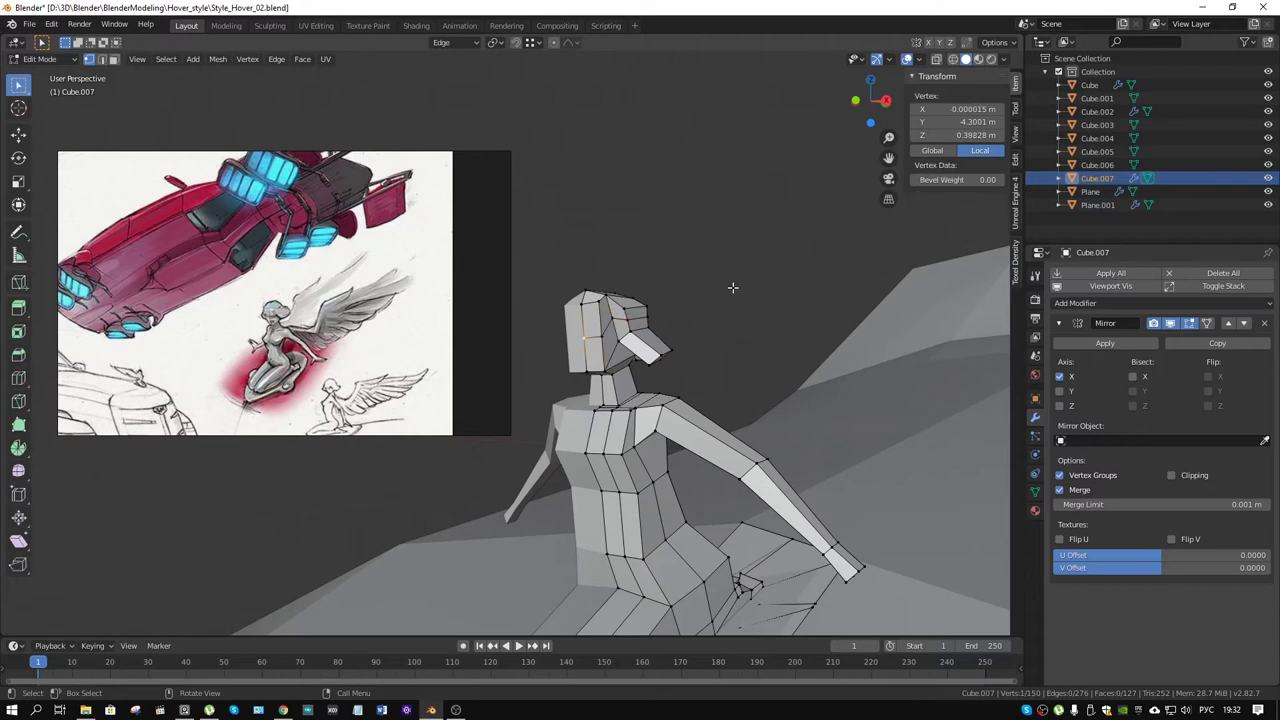
Step: Shift a vertex along Y, then lower a kneeling-leg edge 0.0035 m along Z
key("g")
key("y")
mouse_move(690, 374)
middle_mouse_down()
mouse_move(686, 357)
mouse_move(763, 403)
mouse_move(808, 512)
mouse_move(437, 446)
mouse_move(560, 443)
mouse_move(760, 509)
mouse_move(810, 494)
mouse_move(766, 380)
mouse_move(749, 394)
mouse_move(769, 499)
mouse_move(735, 532)
mouse_move(723, 434)
mouse_move(711, 500)
mouse_move(730, 505)
middle_mouse_up()
scroll(722, 544, "up", 4)
left_click(692, 478)
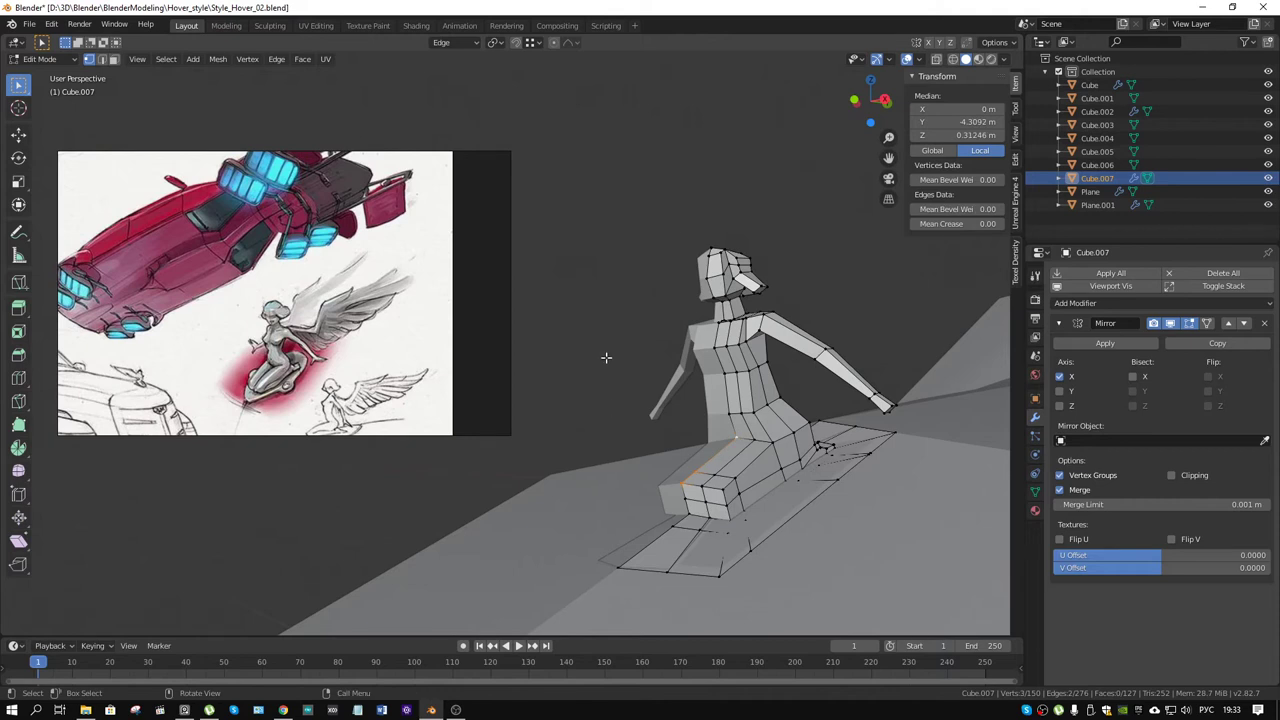
key("g")
key("z")
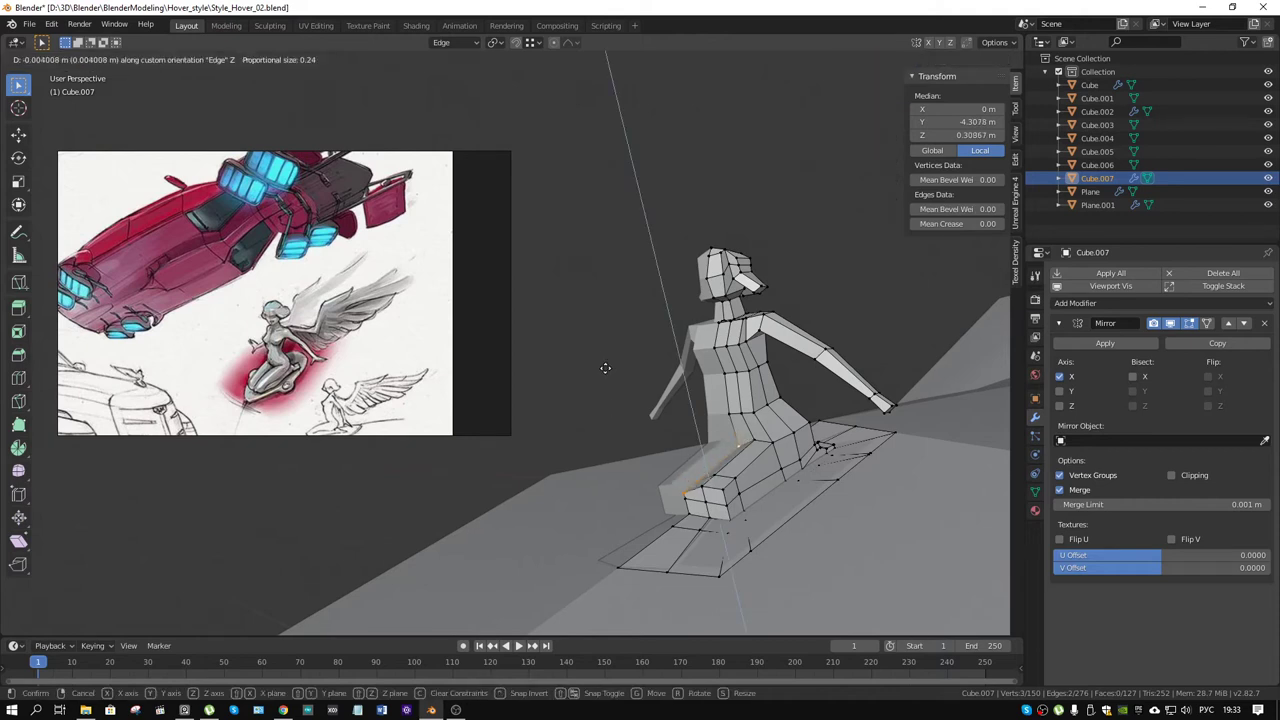
left_click(605, 366)
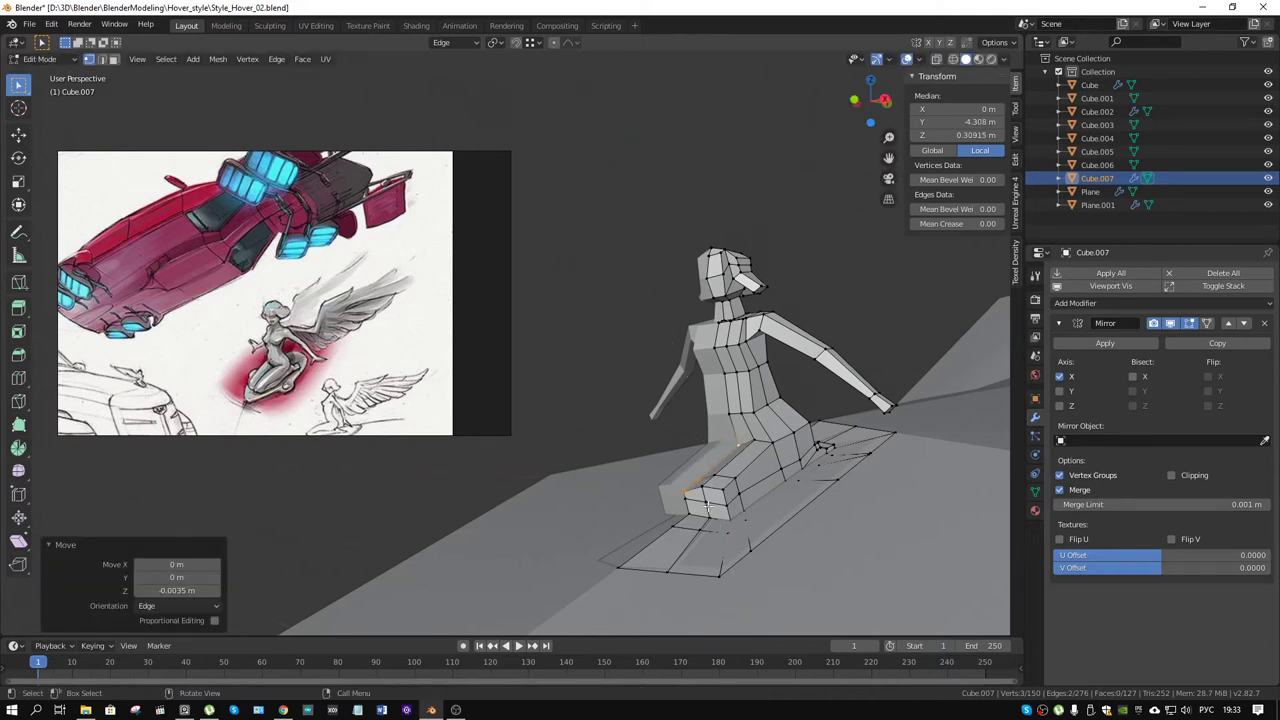
Step: Move another edge on the leg slightly along its Y axis
left_click(714, 512)
left_click(705, 487, "shift")
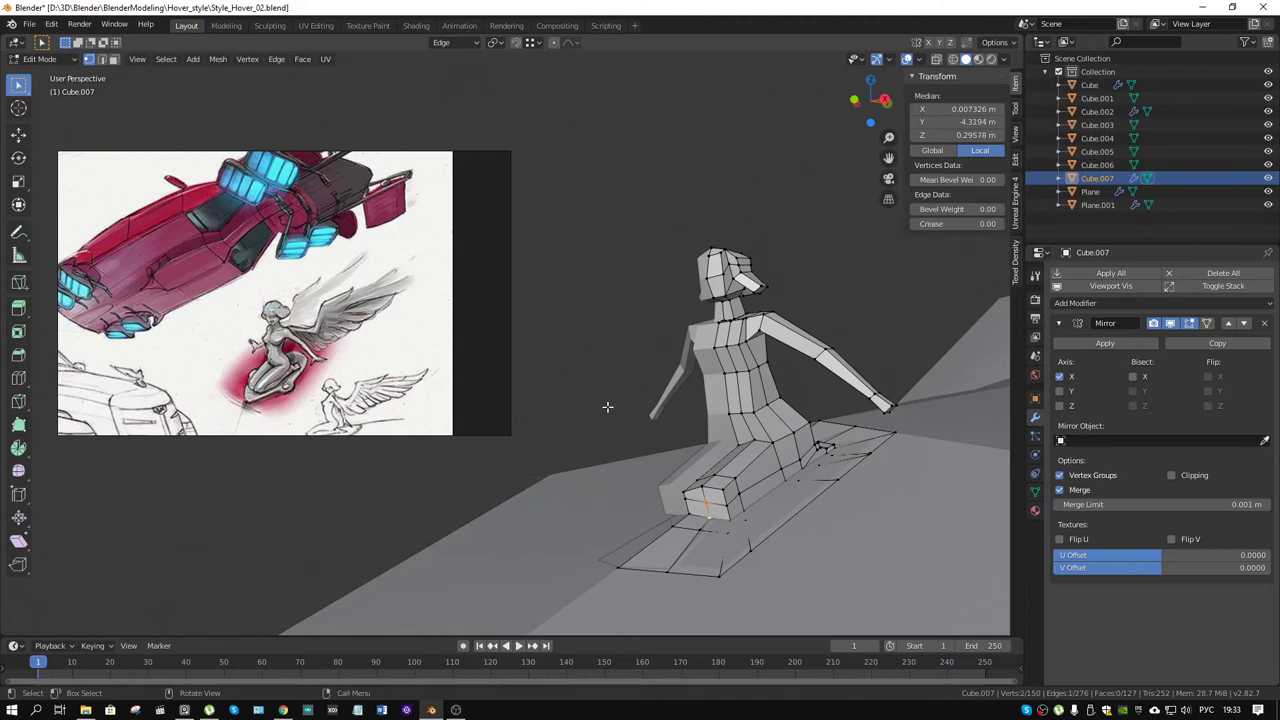
key("g")
key("y")
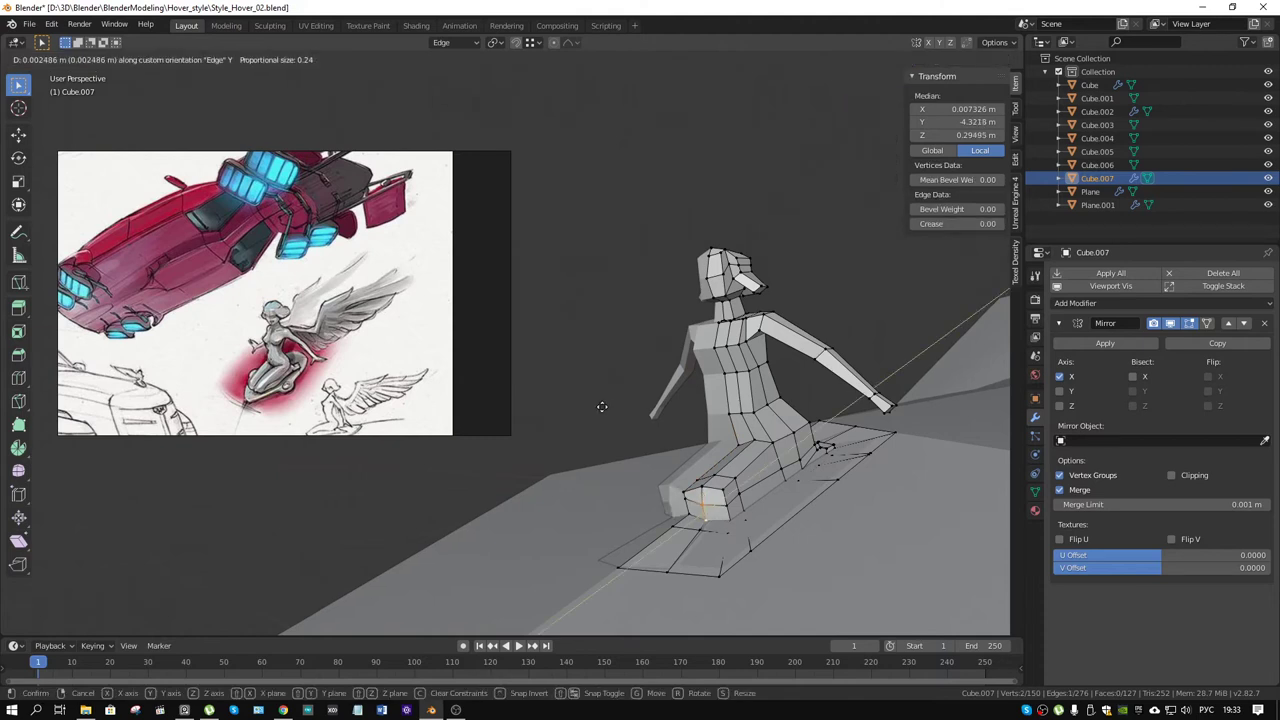
left_click(599, 407)
Step: Nudge a vertex on the figure's side twice, ending about -0.00156 m X and -0.000276 m Y
left_click(730, 487)
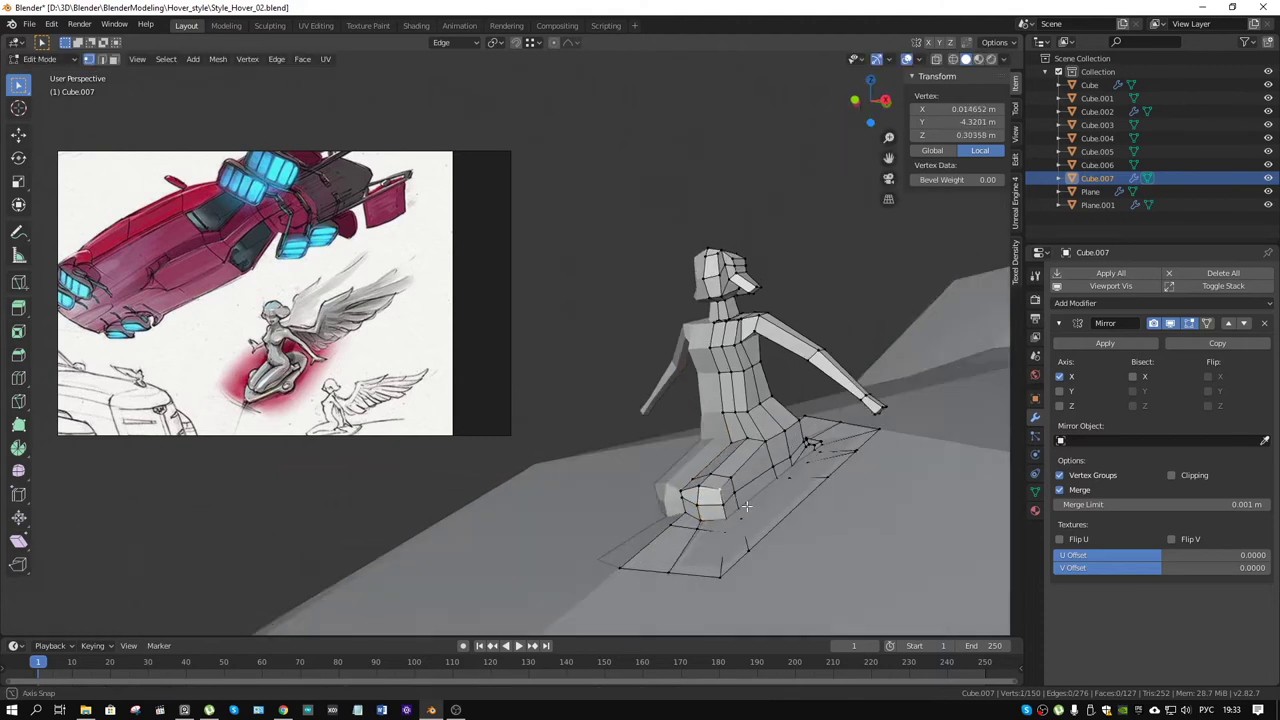
middle_click_drag(730, 487, 604, 472)
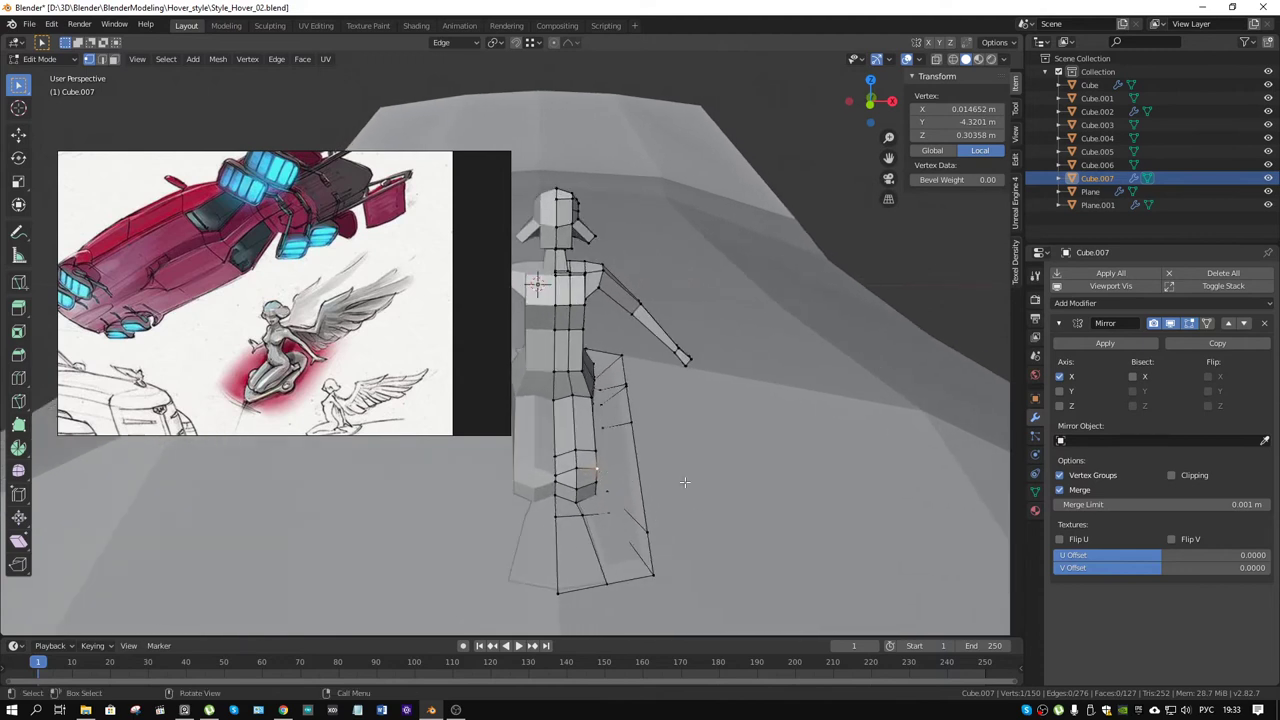
middle_click_drag(684, 482, 650, 498)
left_click(622, 492, "shift")
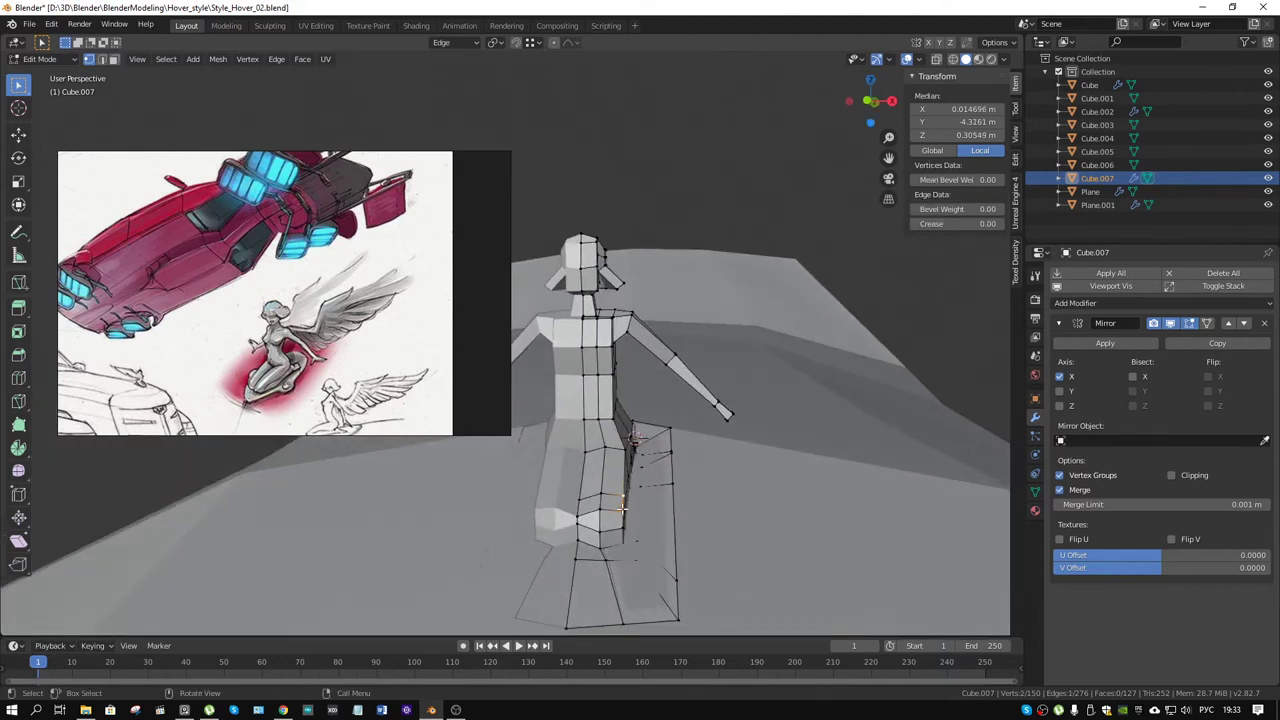
left_click(622, 507, "shift")
key("g")
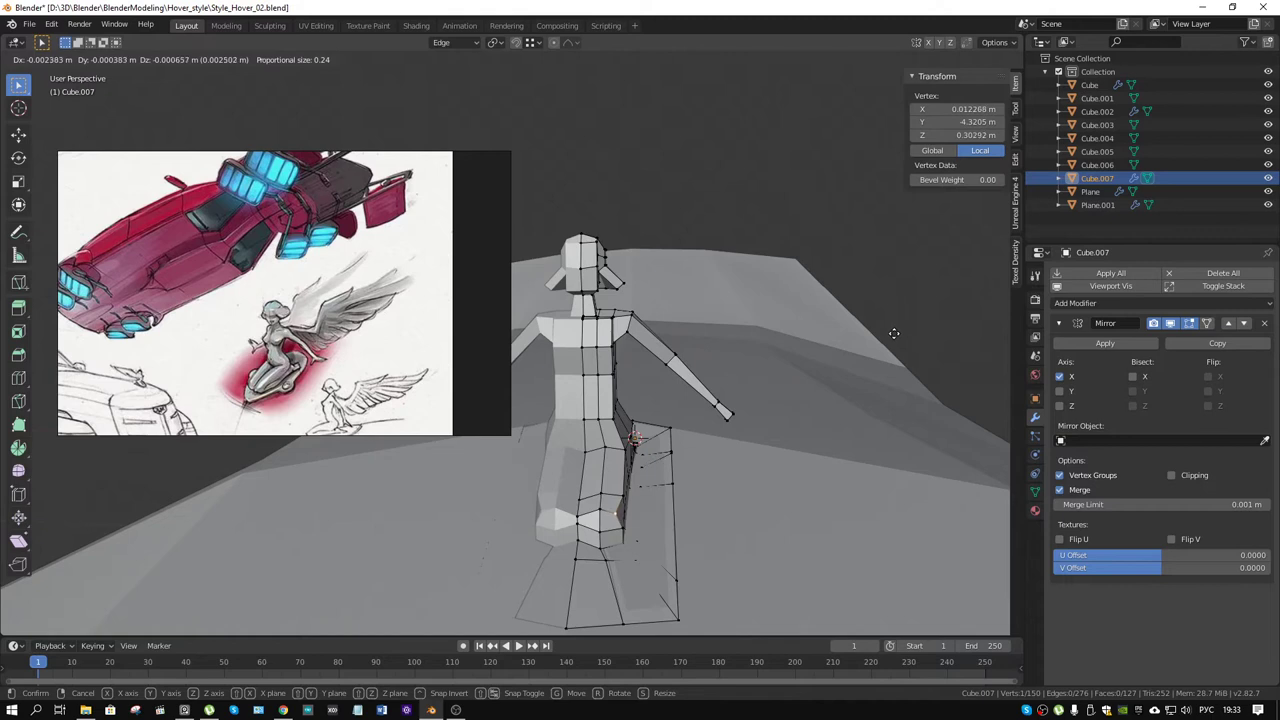
left_click(888, 335)
key("g")
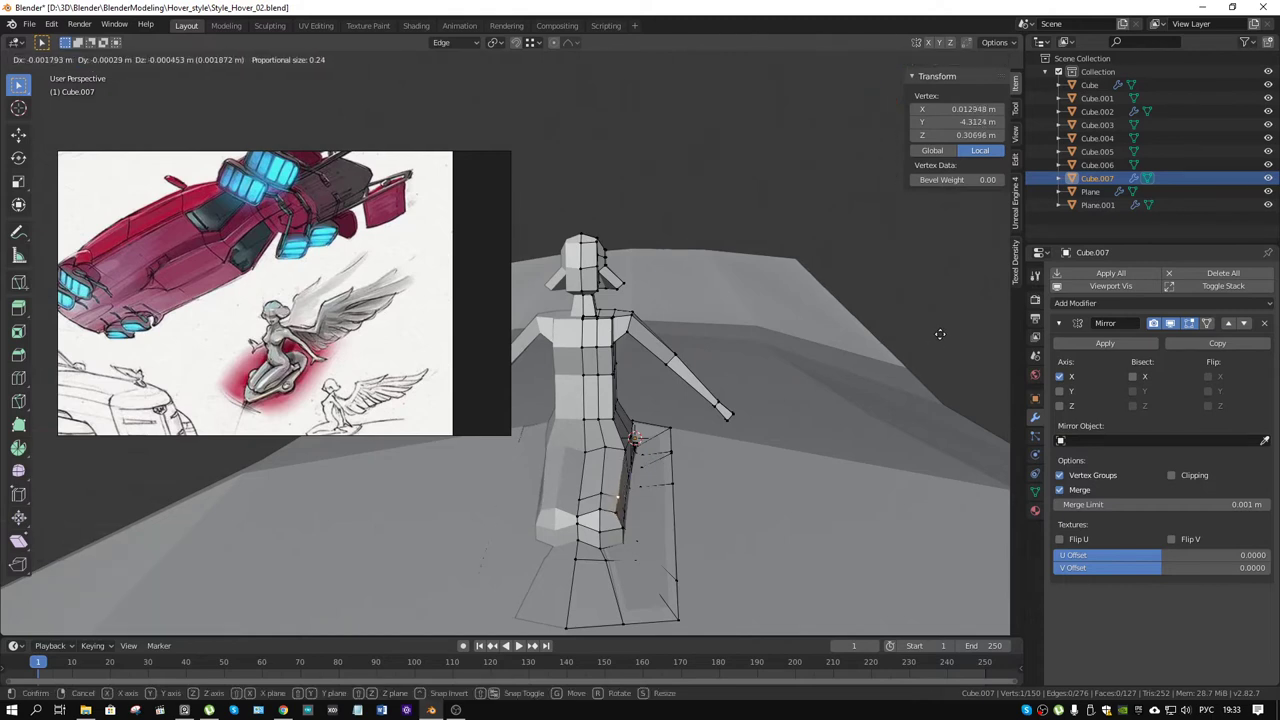
left_click(940, 334)
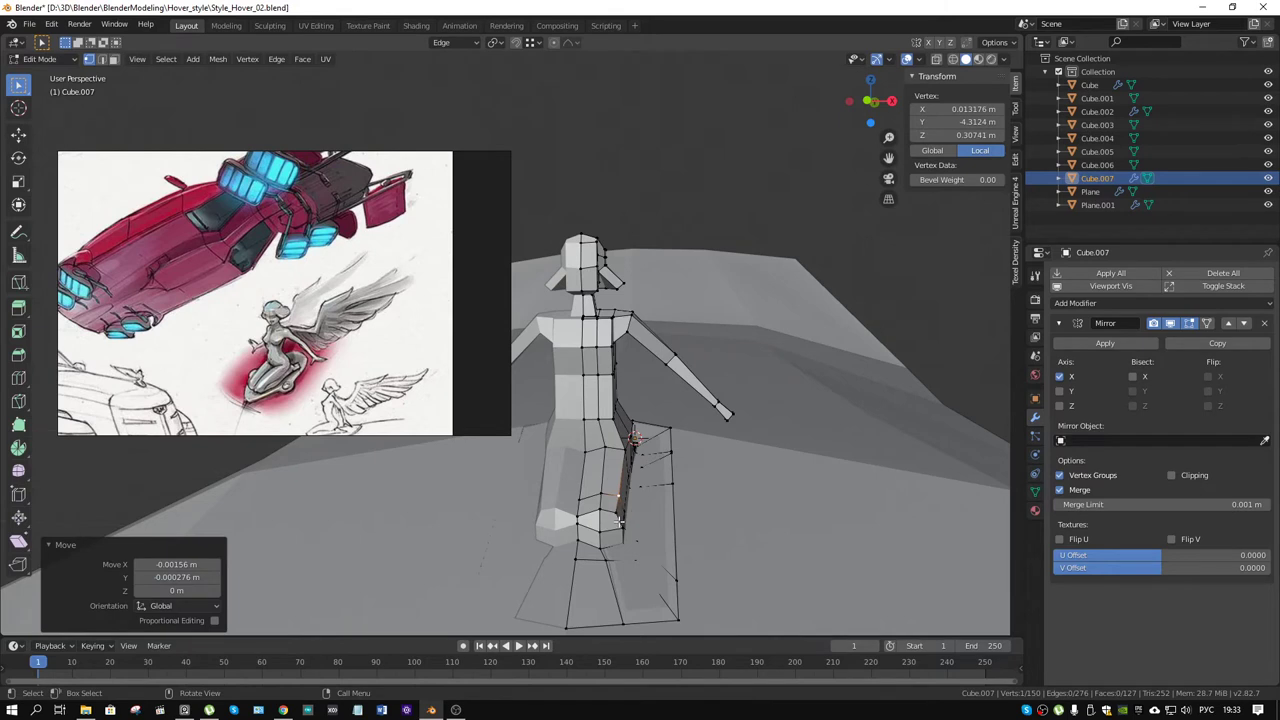
mouse_move(627, 521)
middle_mouse_down()
mouse_move(688, 485)
mouse_move(618, 453)
mouse_move(841, 463)
middle_mouse_up()
left_click(814, 458)
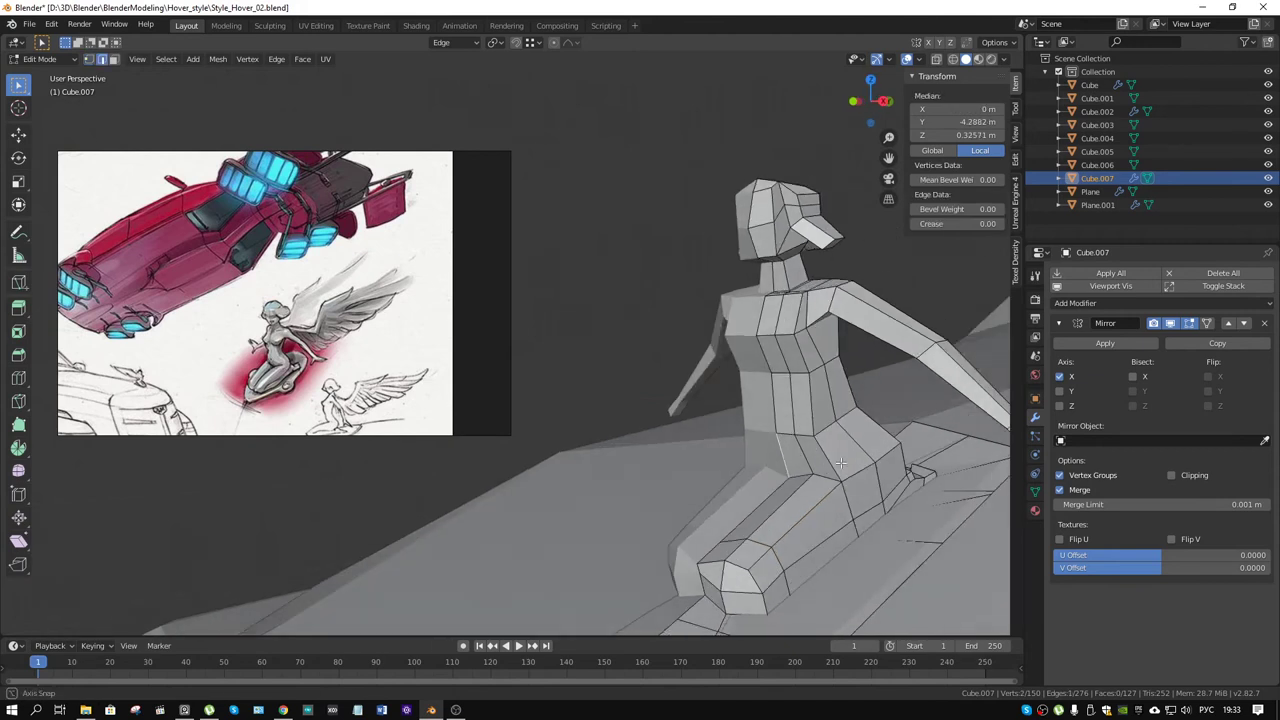
Step: Slide a hip vertex along its edge and move it a few times to refine the hip
left_click(779, 435)
key("g")
key("g")
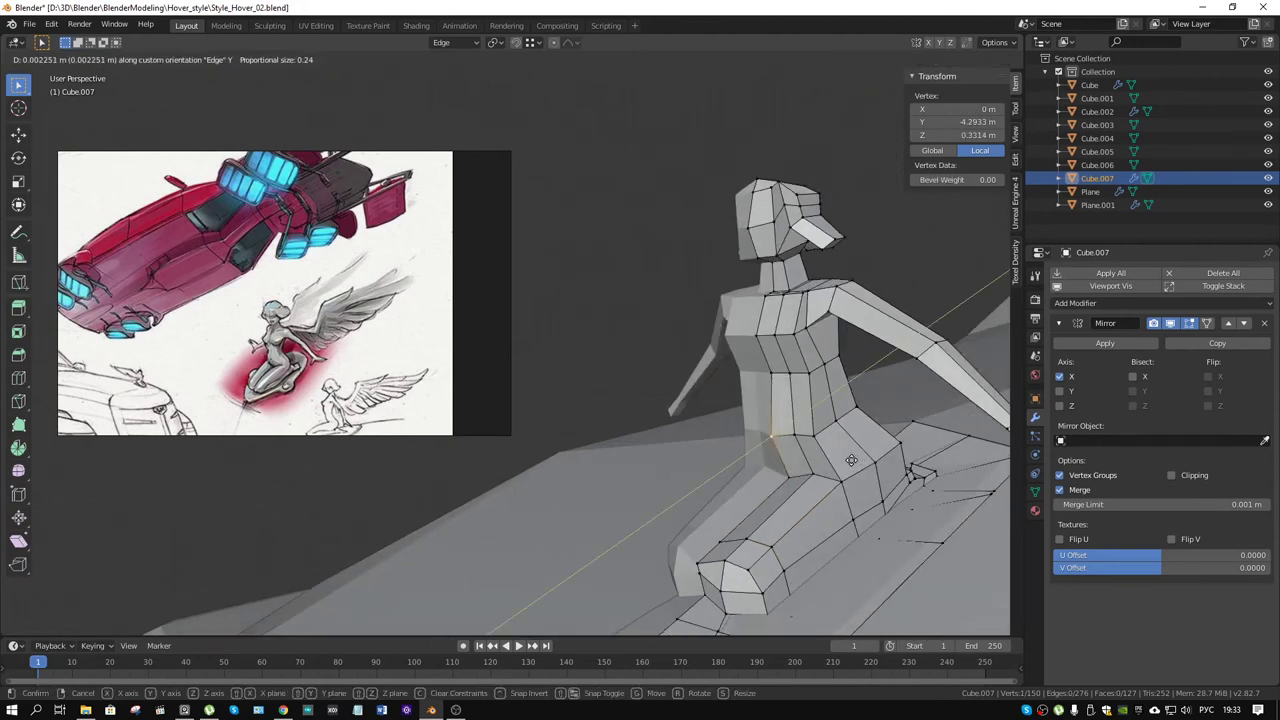
left_click(841, 437)
key("g")
key("y")
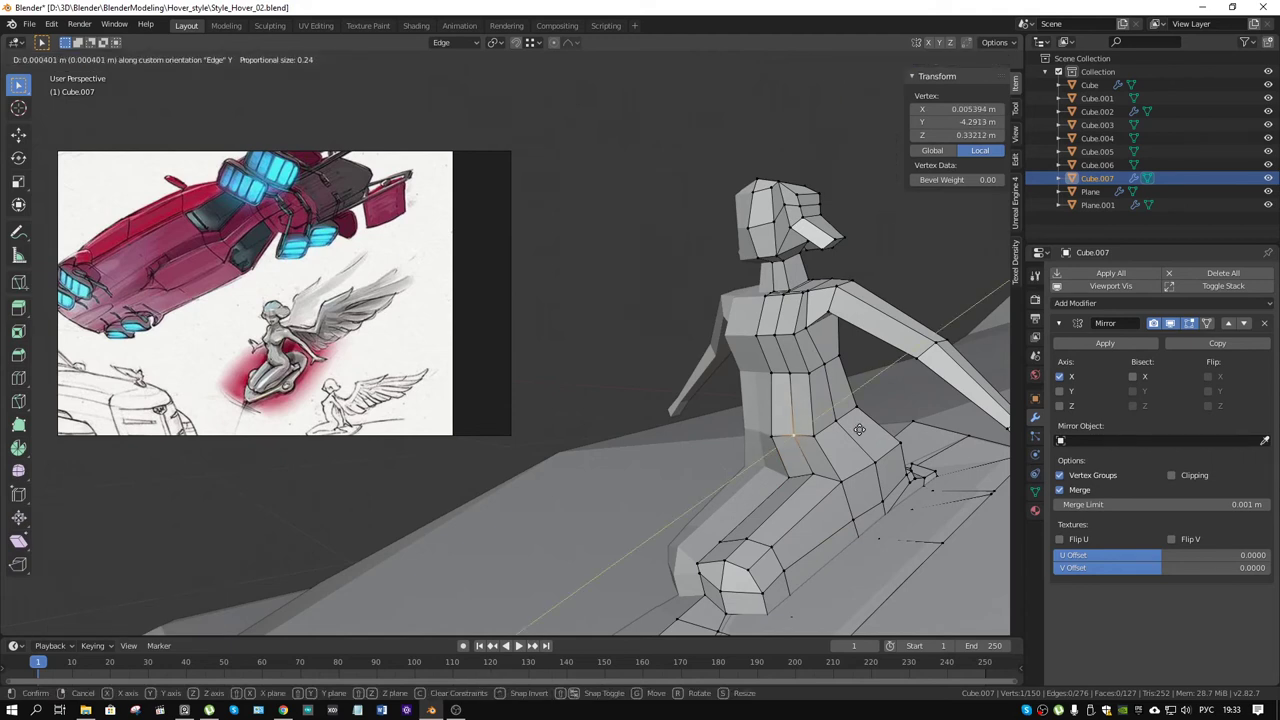
left_click(857, 430)
middle_click_drag(840, 425, 775, 337)
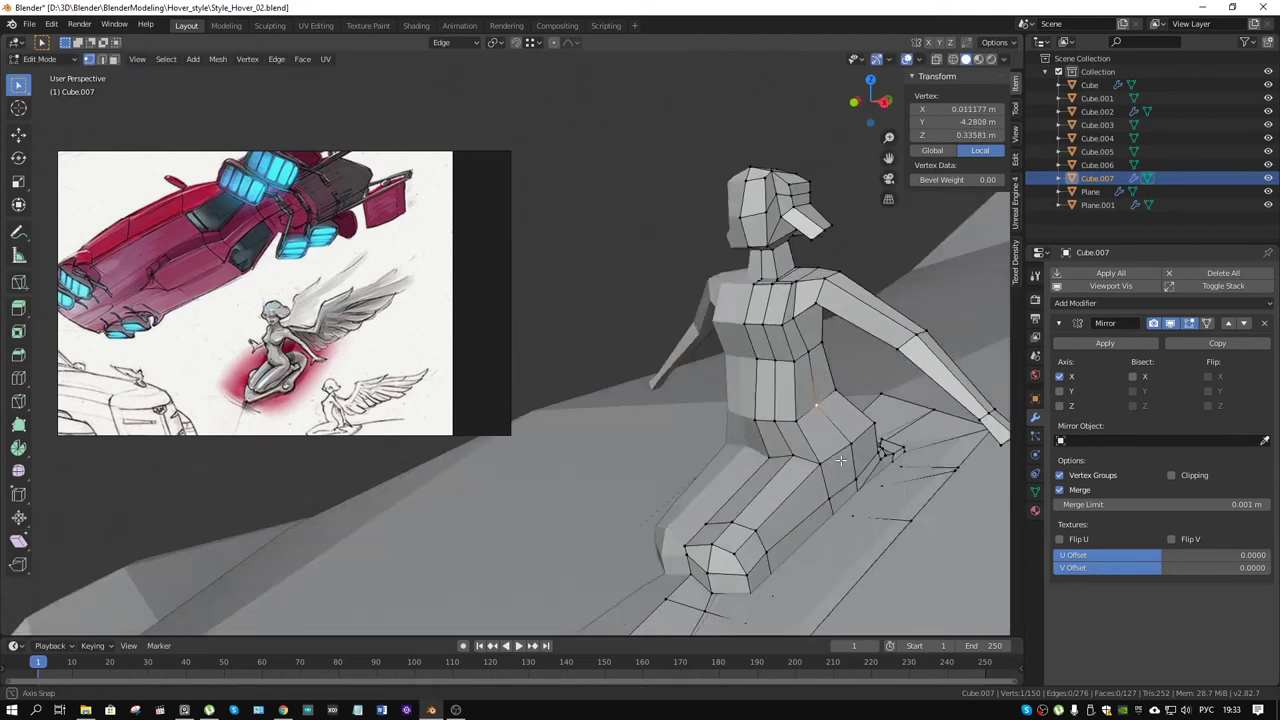
key("g")
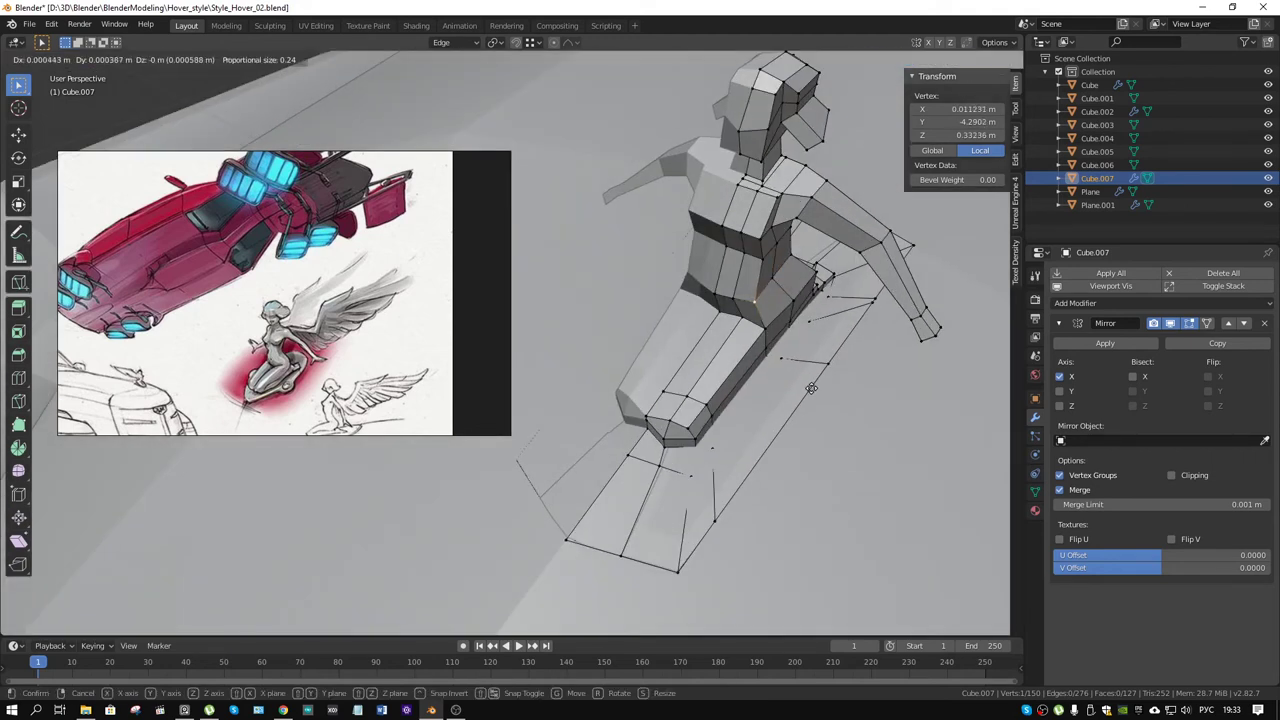
left_click(738, 329)
Step: Move an edge on the torso where it meets the kneeling legs
scroll(738, 329, "up", 3)
mouse_move(738, 329)
middle_mouse_down()
mouse_move(715, 457)
mouse_move(645, 515)
middle_mouse_up()
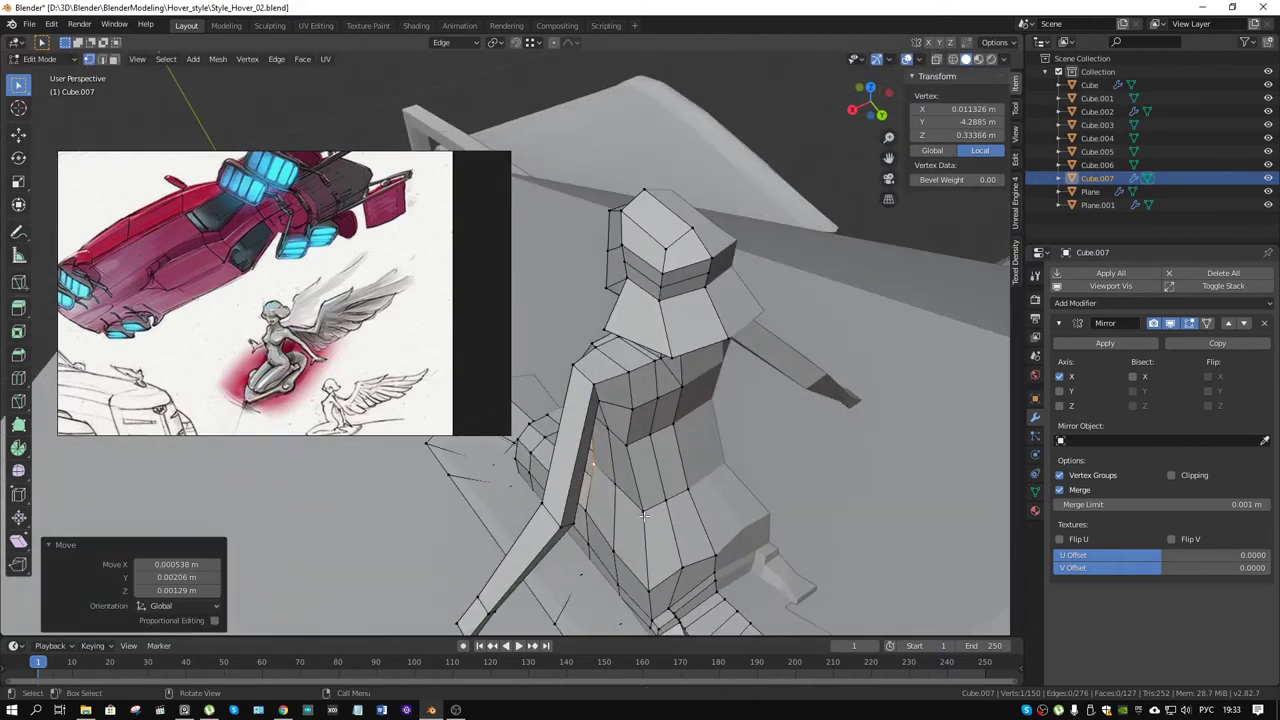
left_click(645, 513)
key("g")
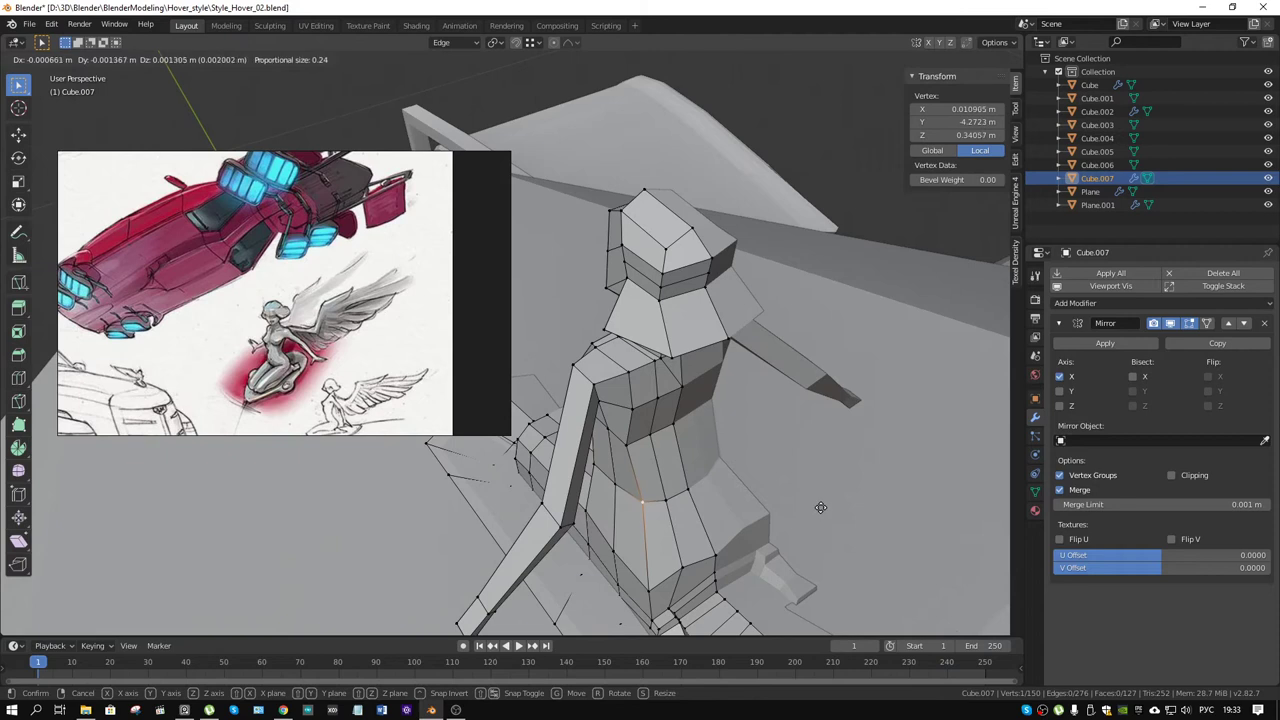
left_click(820, 510)
Step: With X-ray on, box-select the hip crease vertices and move them twice
mouse_move(616, 532)
middle_mouse_down()
mouse_move(724, 440)
mouse_move(703, 441)
middle_mouse_up()
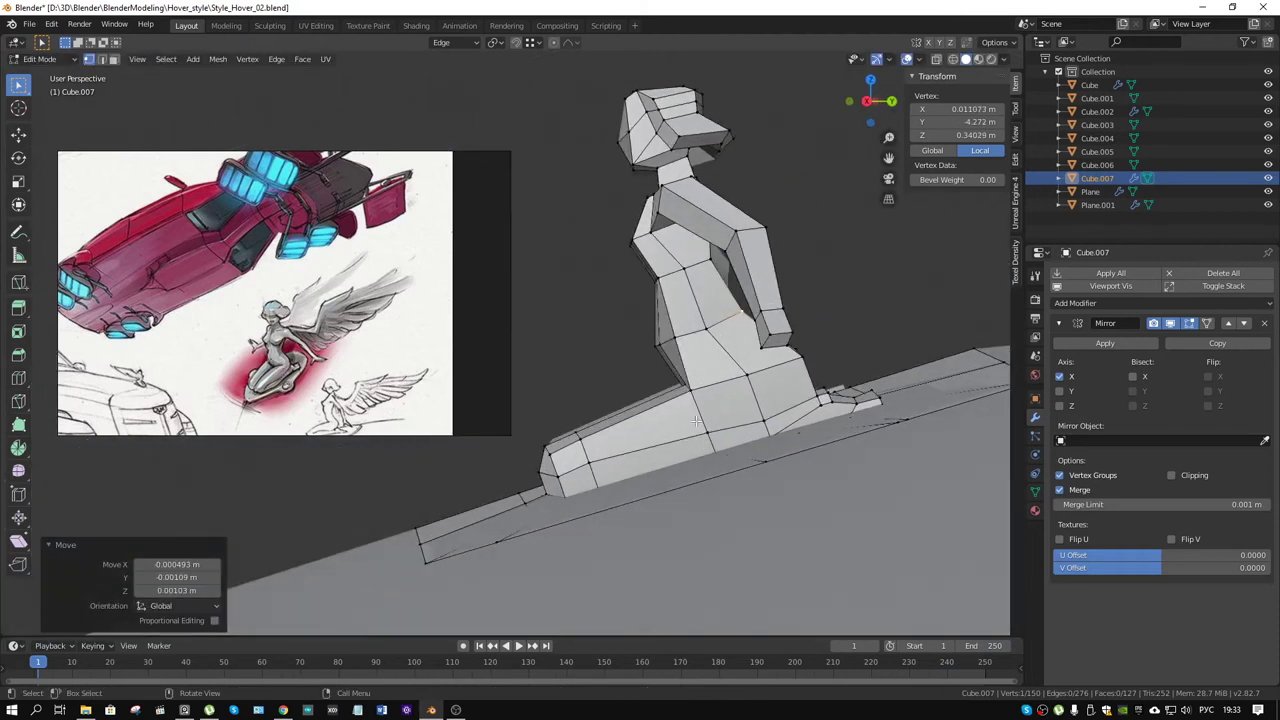
key("alt+z")
left_click_drag(688, 357, 690, 358)
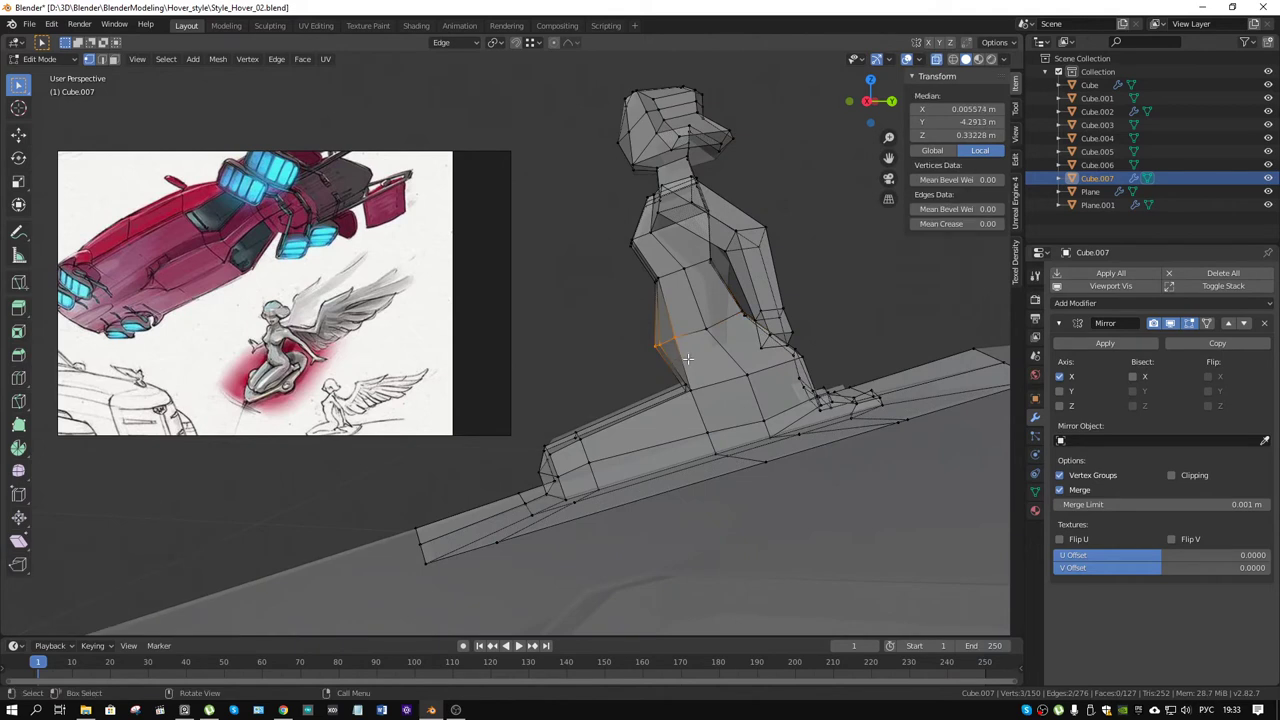
middle_click_drag(714, 366, 709, 383)
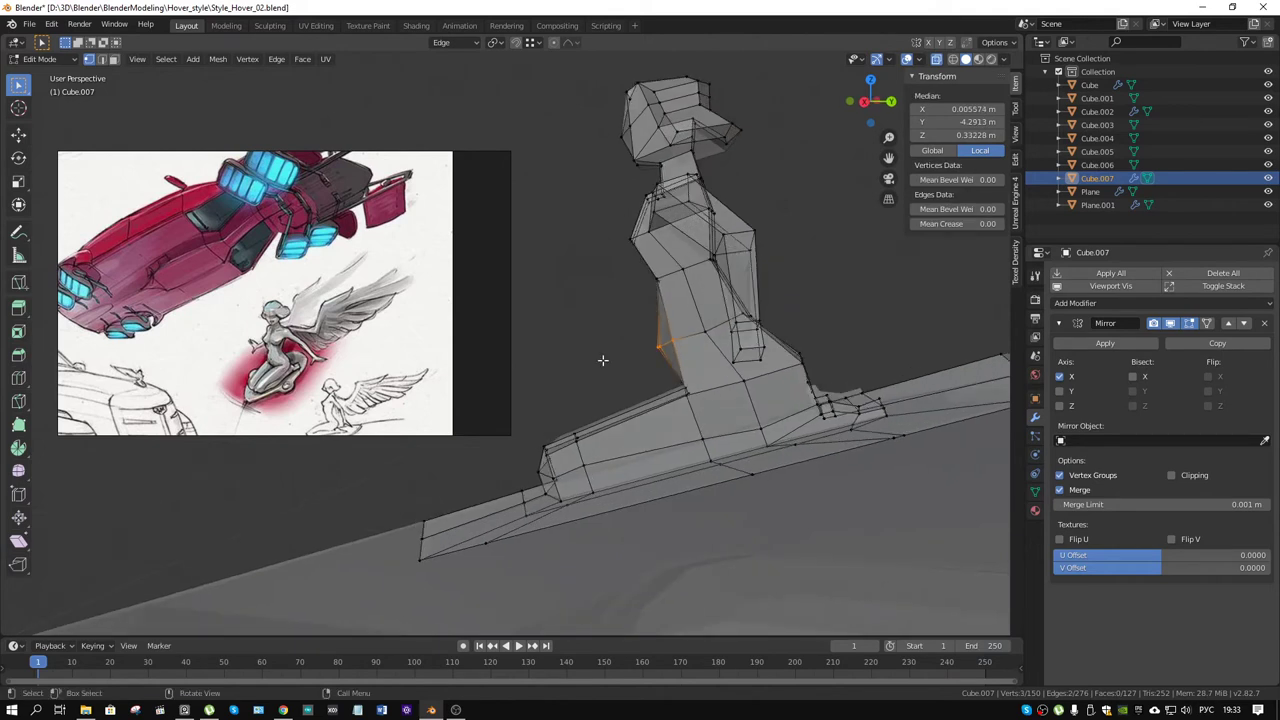
key("g")
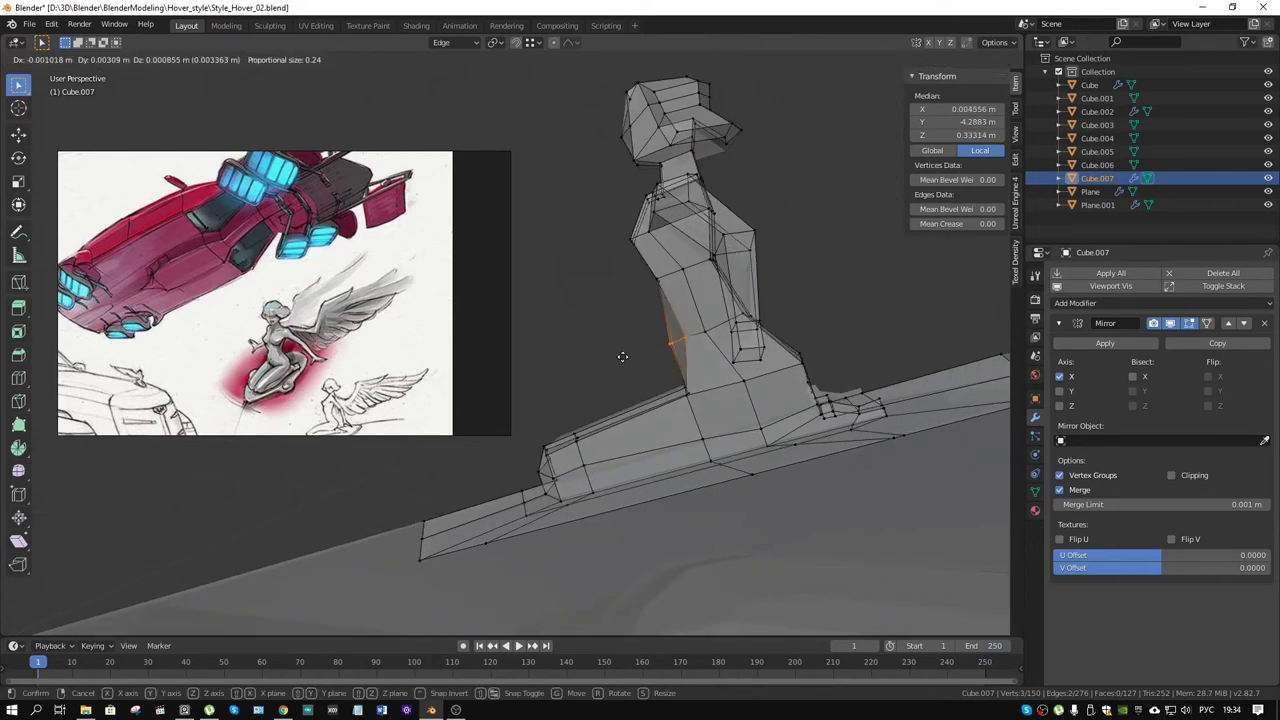
left_click(622, 356)
mouse_move(622, 356)
middle_mouse_down()
mouse_move(648, 393)
mouse_move(667, 381)
middle_mouse_up()
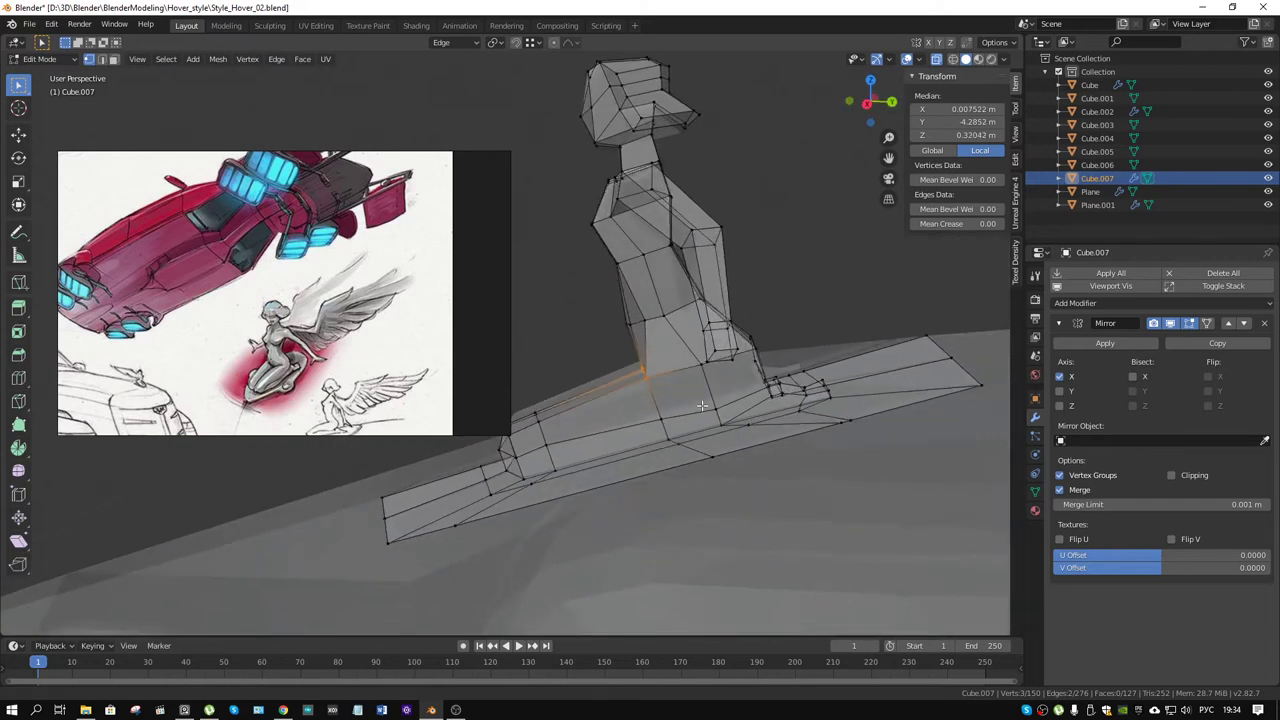
key("g")
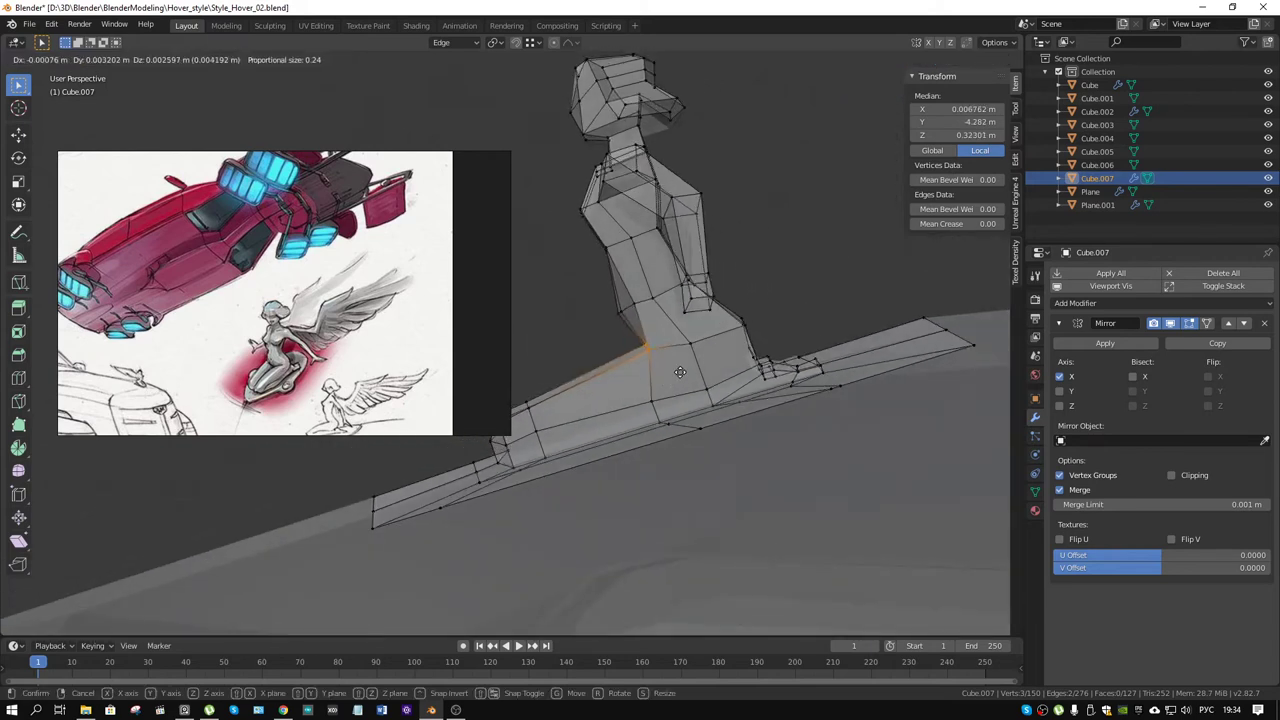
left_click(684, 369)
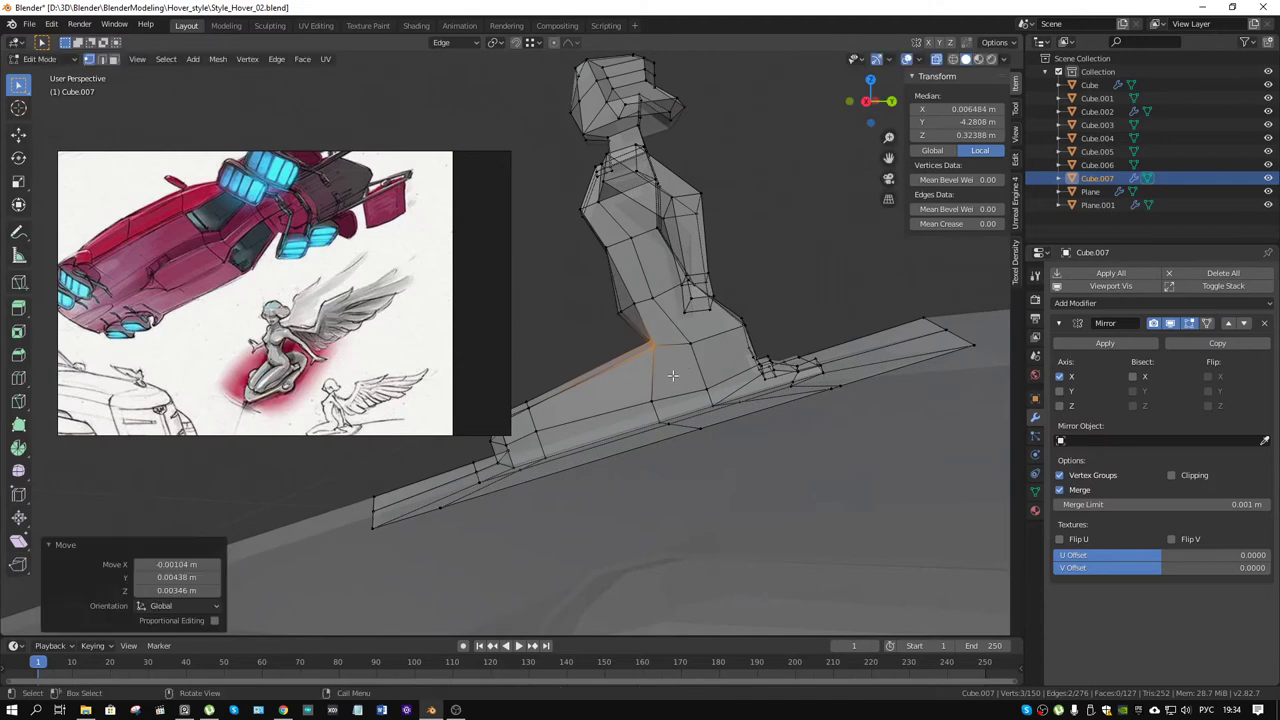
mouse_move(684, 369)
middle_mouse_down()
mouse_move(720, 447)
mouse_move(682, 377)
mouse_move(612, 359)
middle_mouse_up()
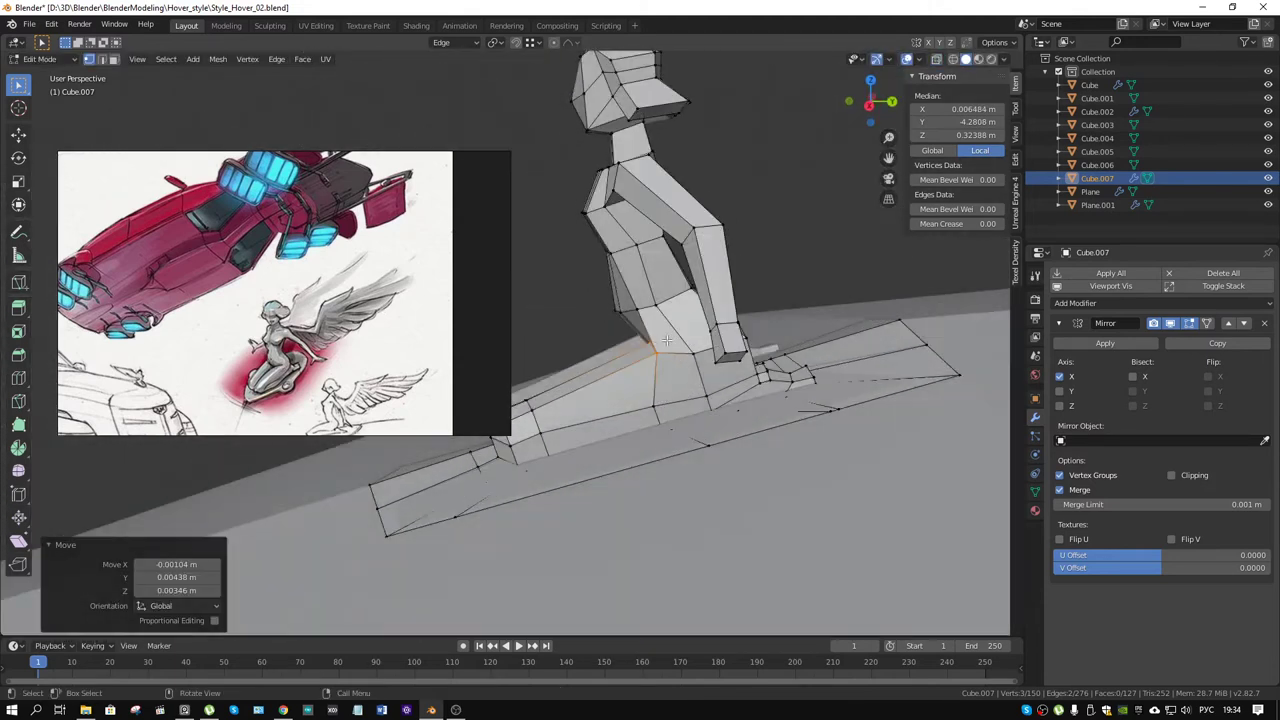
Step: Slide a waist vertex along its neighbouring edge and then reposition it
left_click(597, 312)
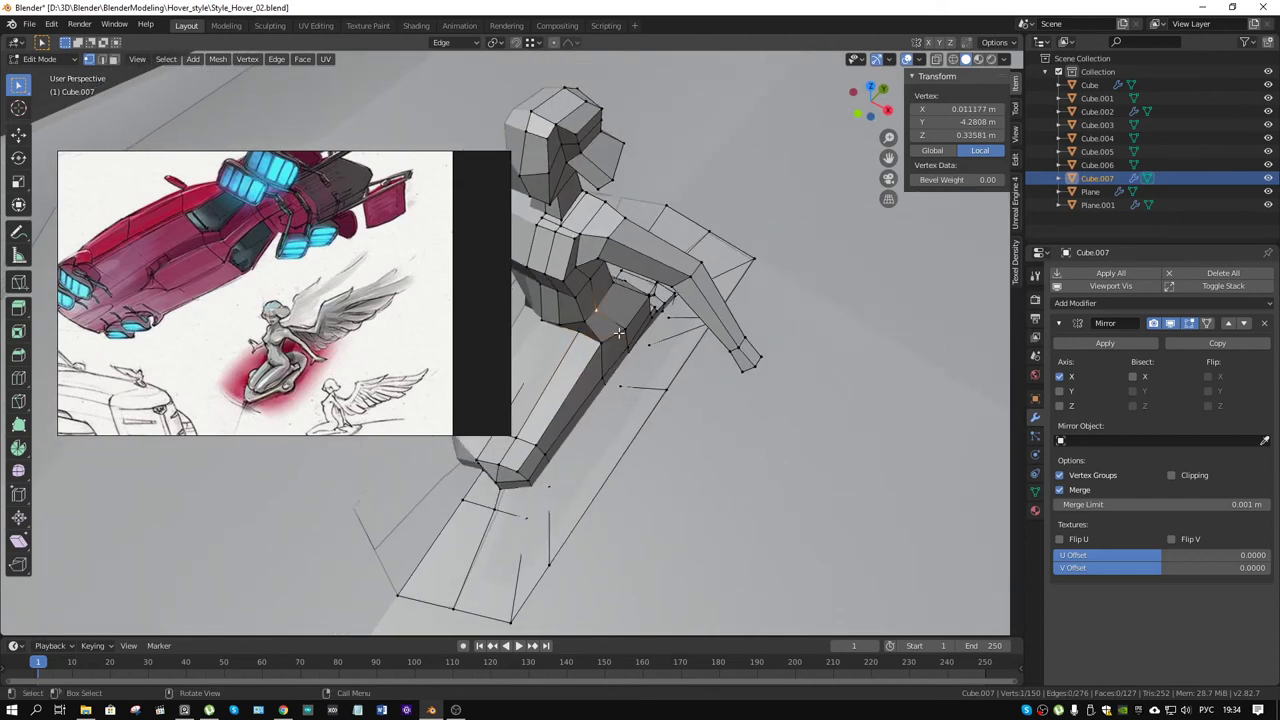
key("shift+v")
left_click(628, 325)
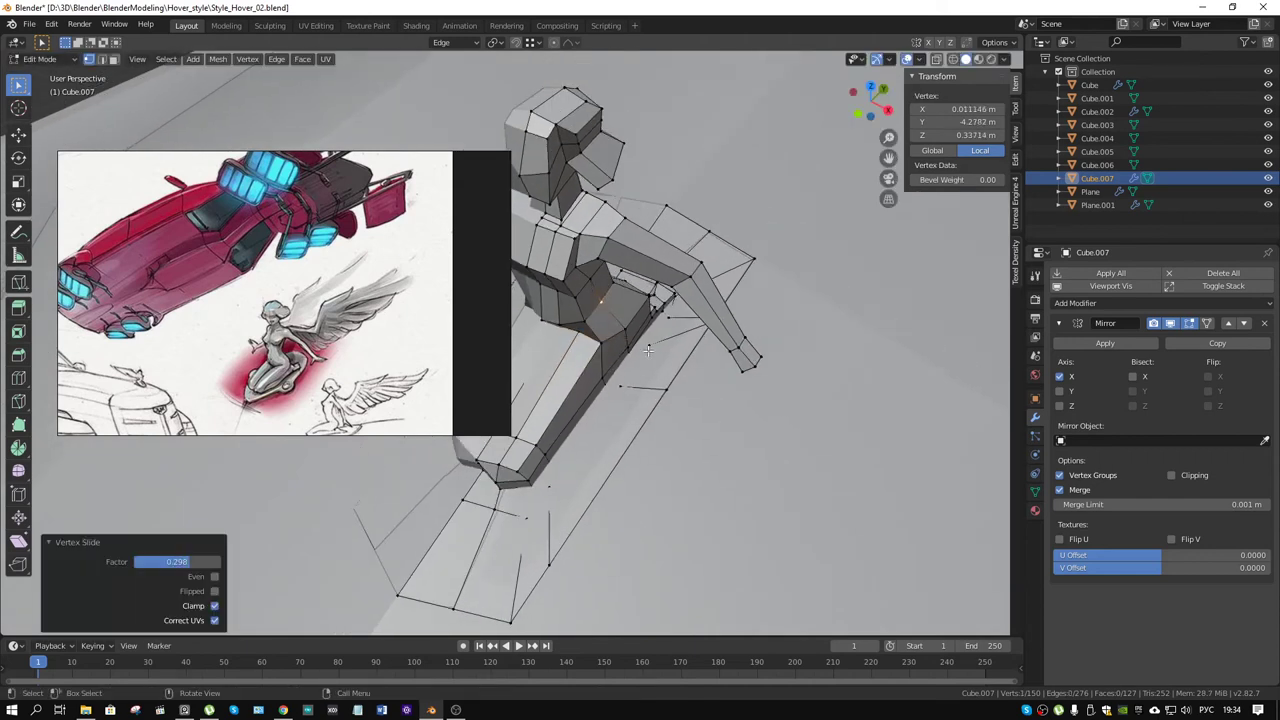
middle_click_drag(628, 325, 709, 342)
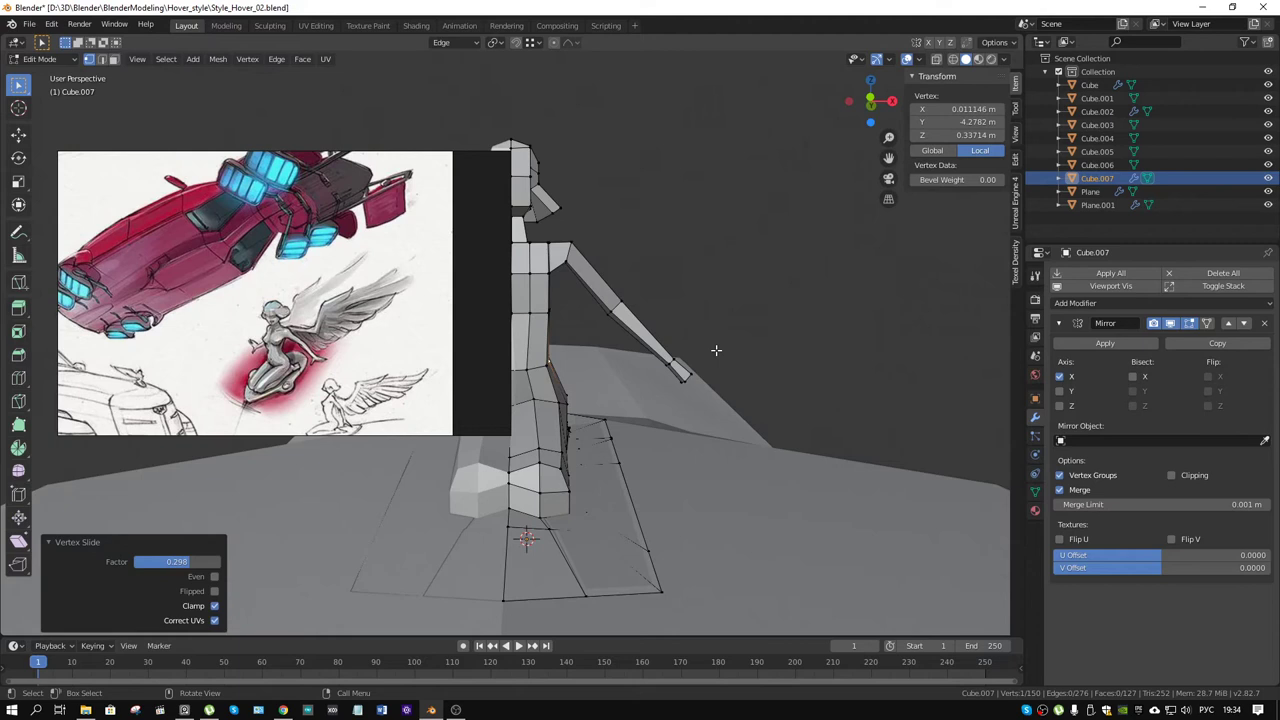
key("g")
left_click(721, 350)
mouse_move(721, 350)
middle_mouse_down()
mouse_move(570, 315)
mouse_move(555, 360)
mouse_move(620, 286)
middle_mouse_up()
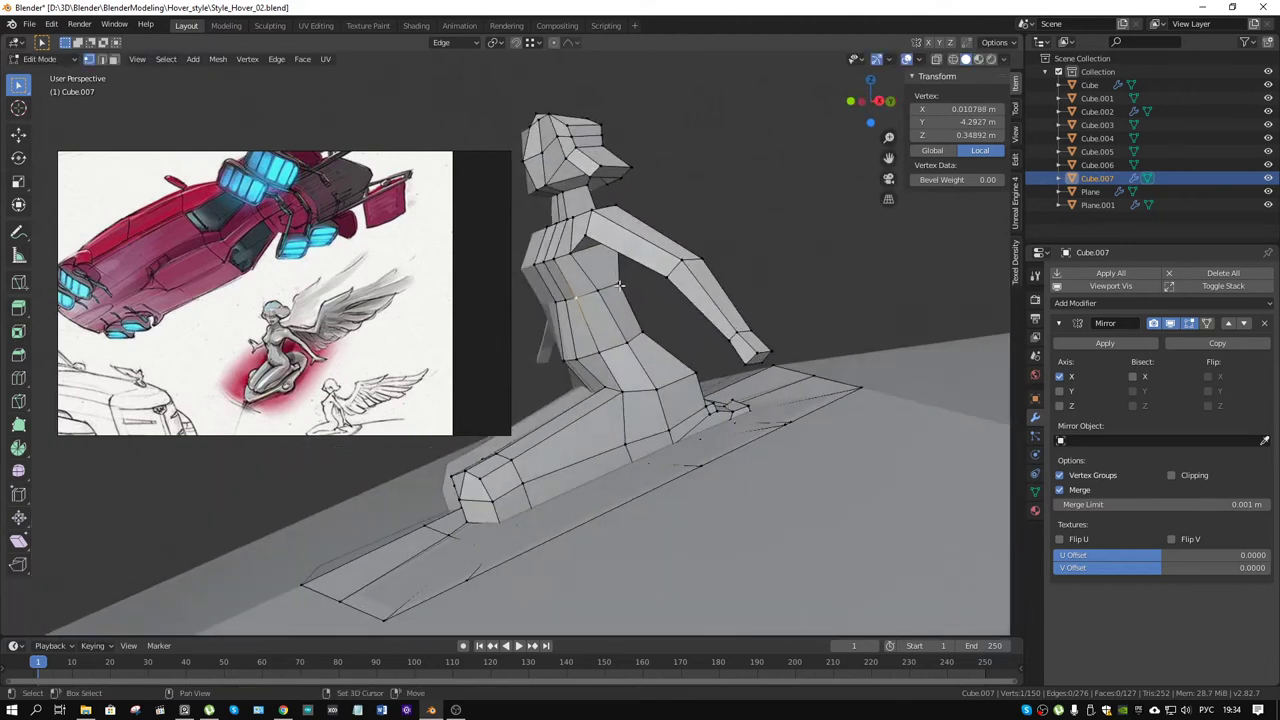
Step: Scale the spine vertices inward to 0.684, nudge them, and begin a torso edge loop
key("s")
left_click(722, 372)
mouse_move(722, 372)
middle_mouse_down()
mouse_move(674, 360)
mouse_move(750, 400)
mouse_move(683, 403)
mouse_move(715, 400)
middle_mouse_up()
key("g")
left_click(820, 398)
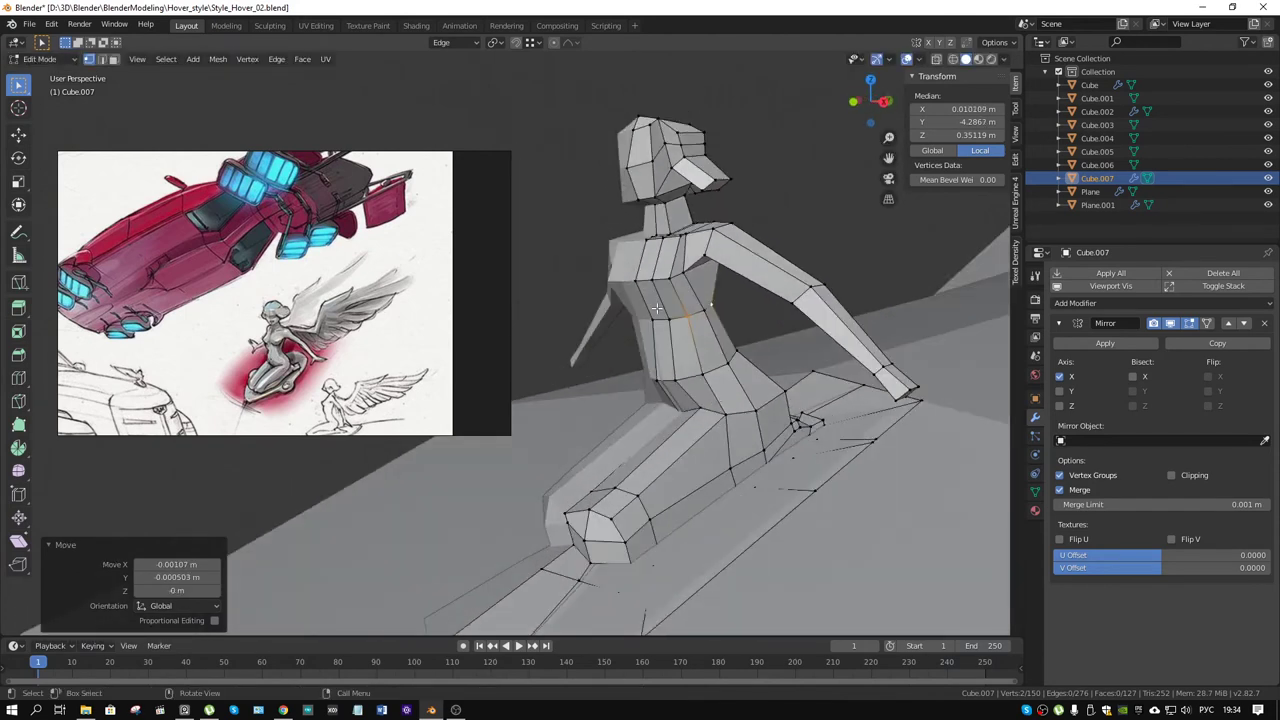
mouse_move(657, 306)
middle_mouse_down()
mouse_move(732, 321)
mouse_move(665, 326)
middle_mouse_up()
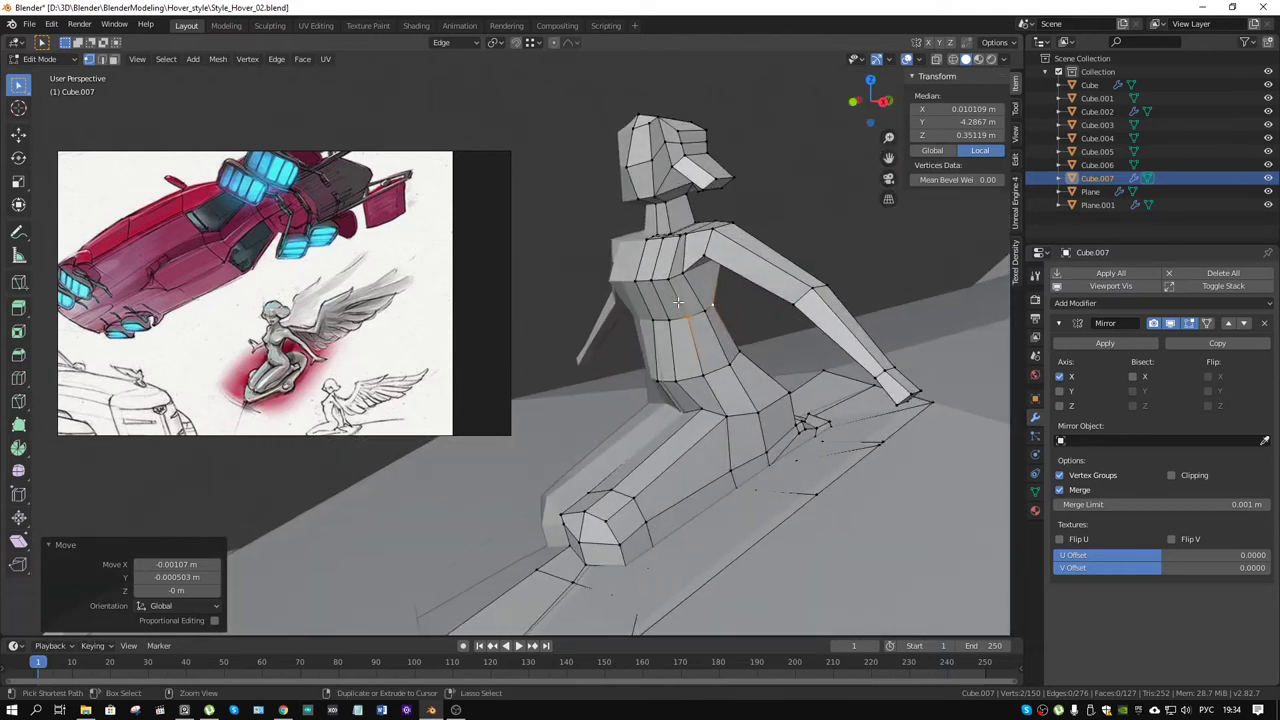
key("ctrl+r")
Step: Add an edge loop across the chest and slide it into position
left_click(661, 328)
right_click(661, 328)
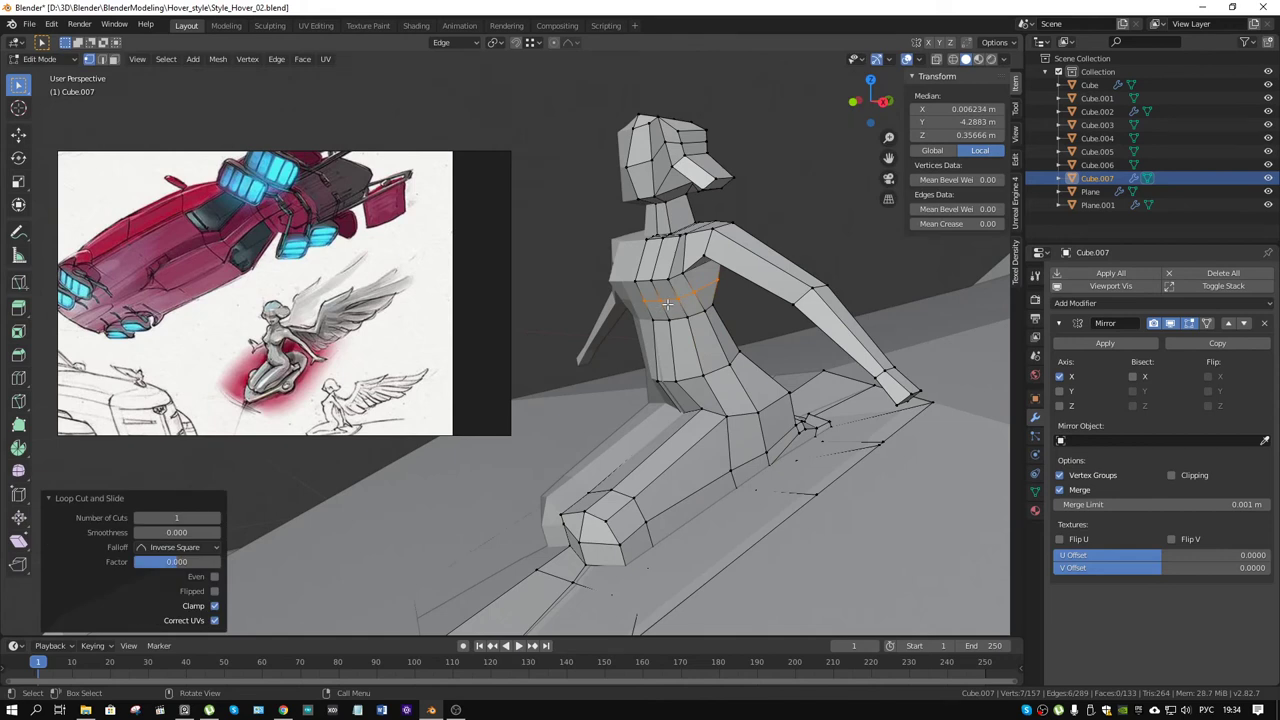
key("1")
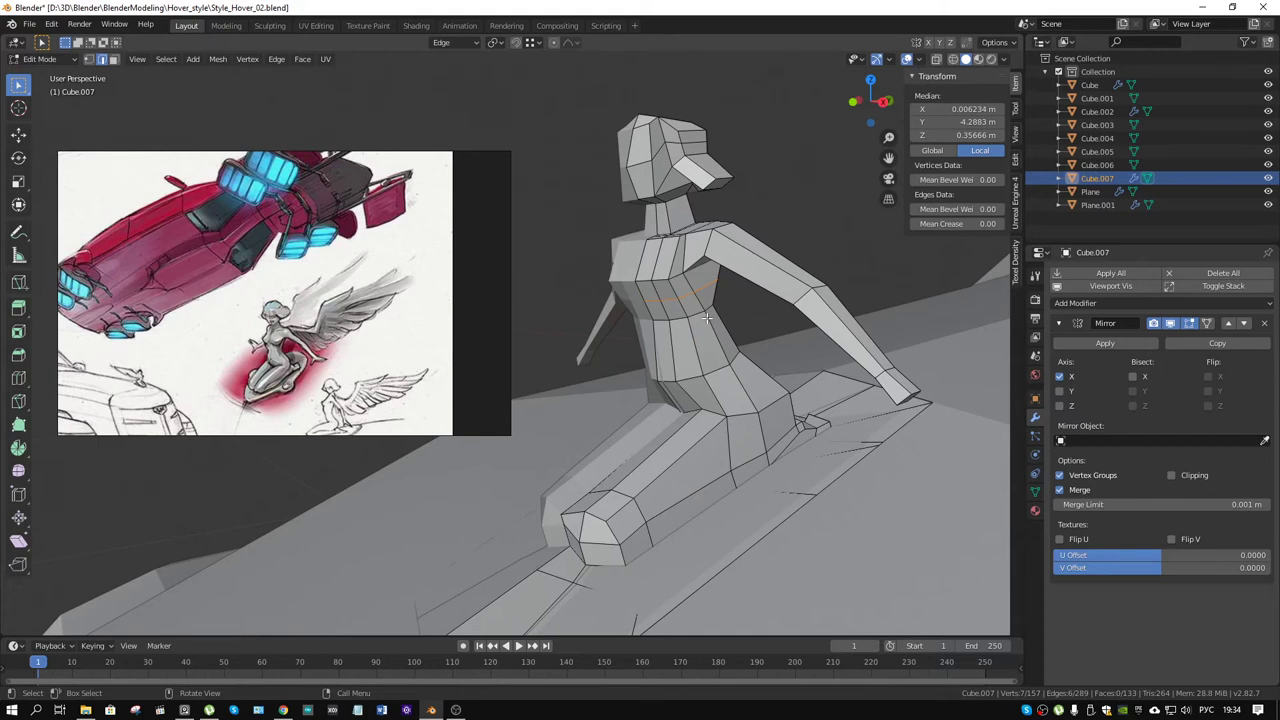
middle_click_drag(706, 318, 738, 325)
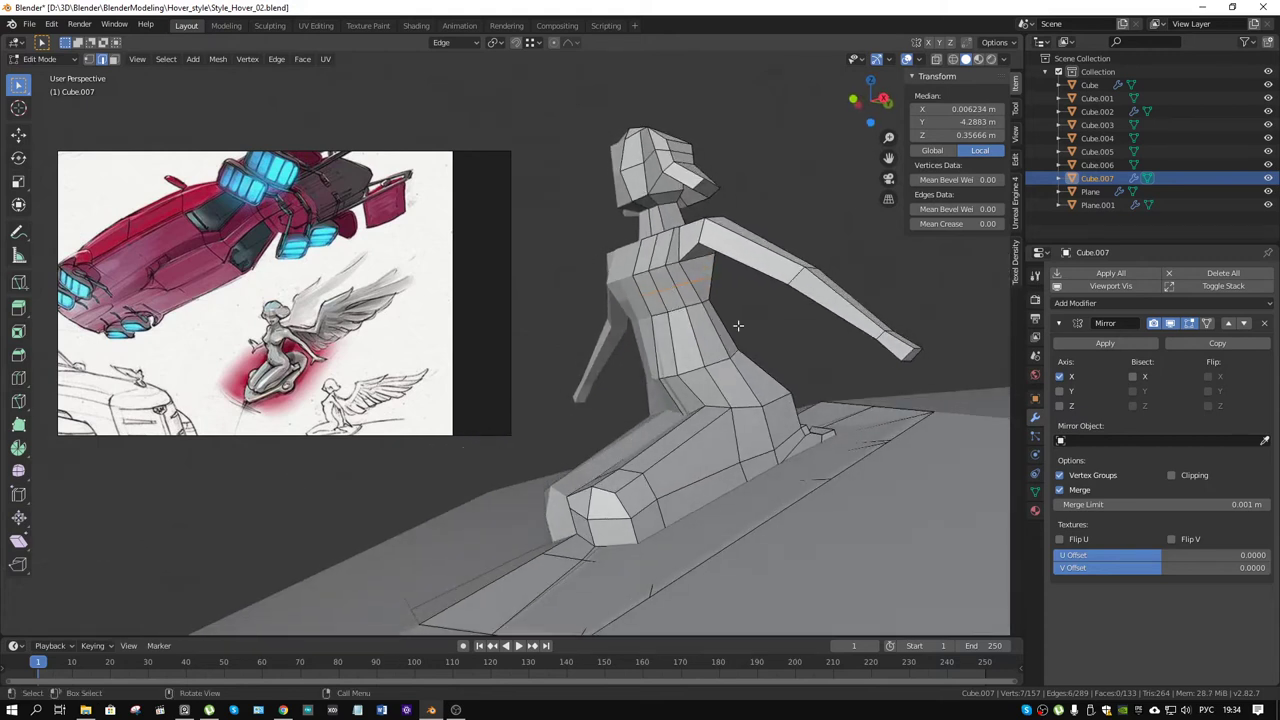
key("g")
key("g")
left_click(789, 337)
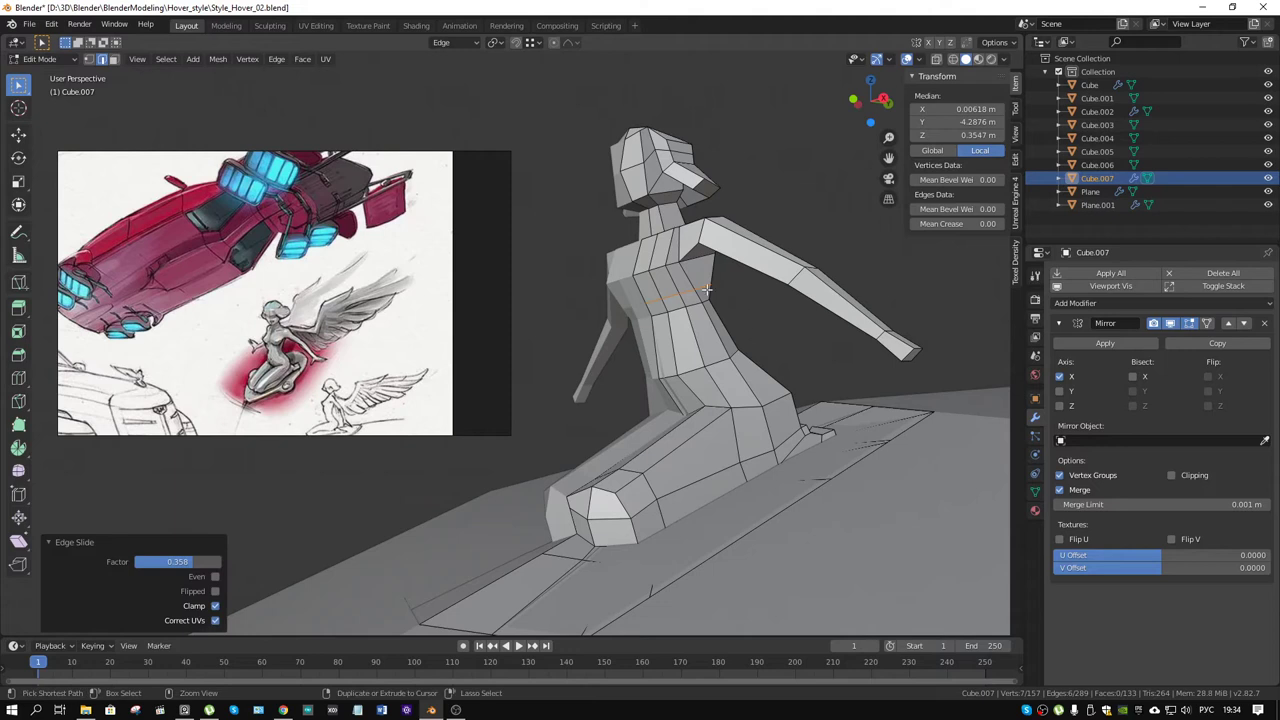
left_click(680, 288)
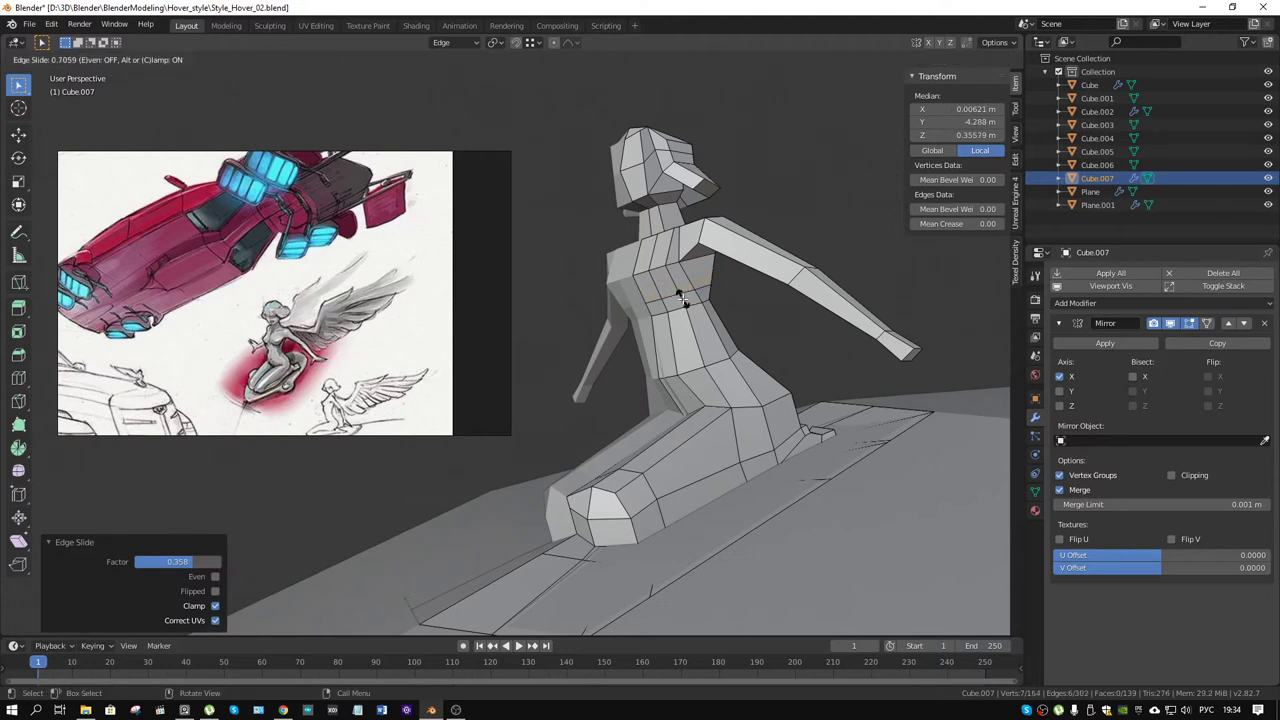
left_click(680, 298)
Step: Move a chest vertex along its edge's Y direction, abandoning a further slide
left_click(670, 295)
middle_click_drag(690, 330, 665, 325)
key("1")
left_click(683, 332)
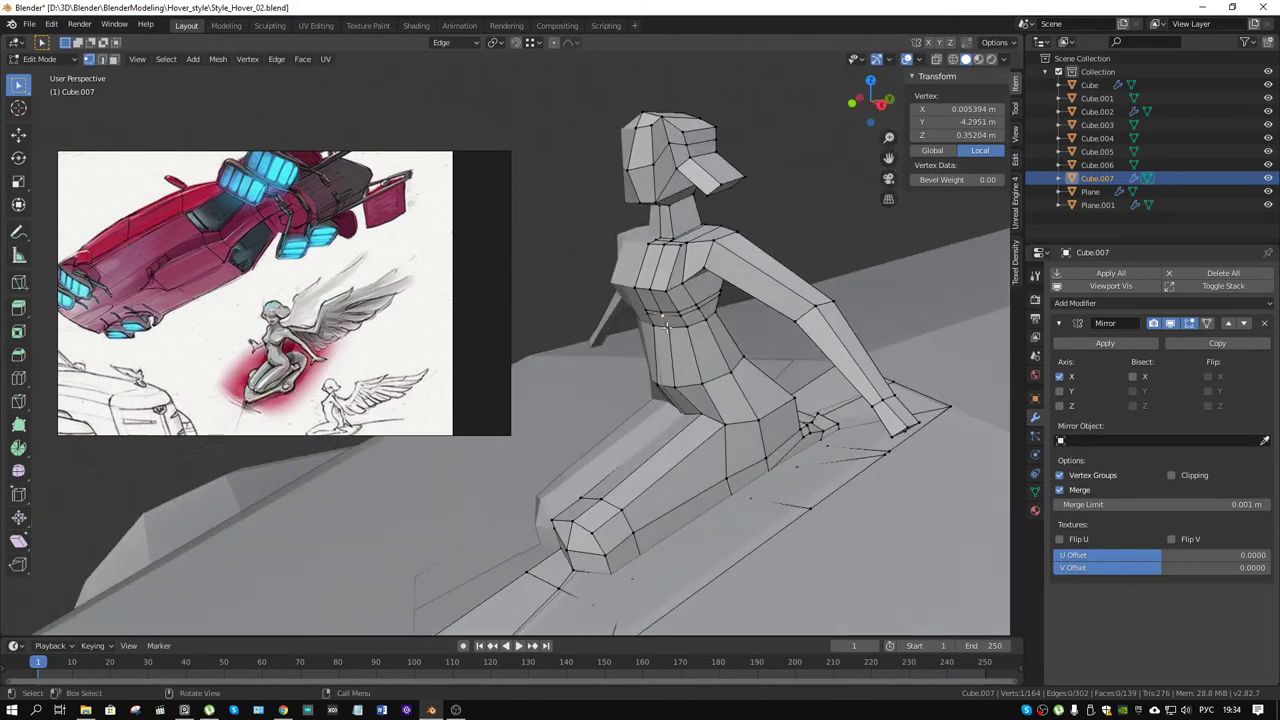
key("g")
key("y")
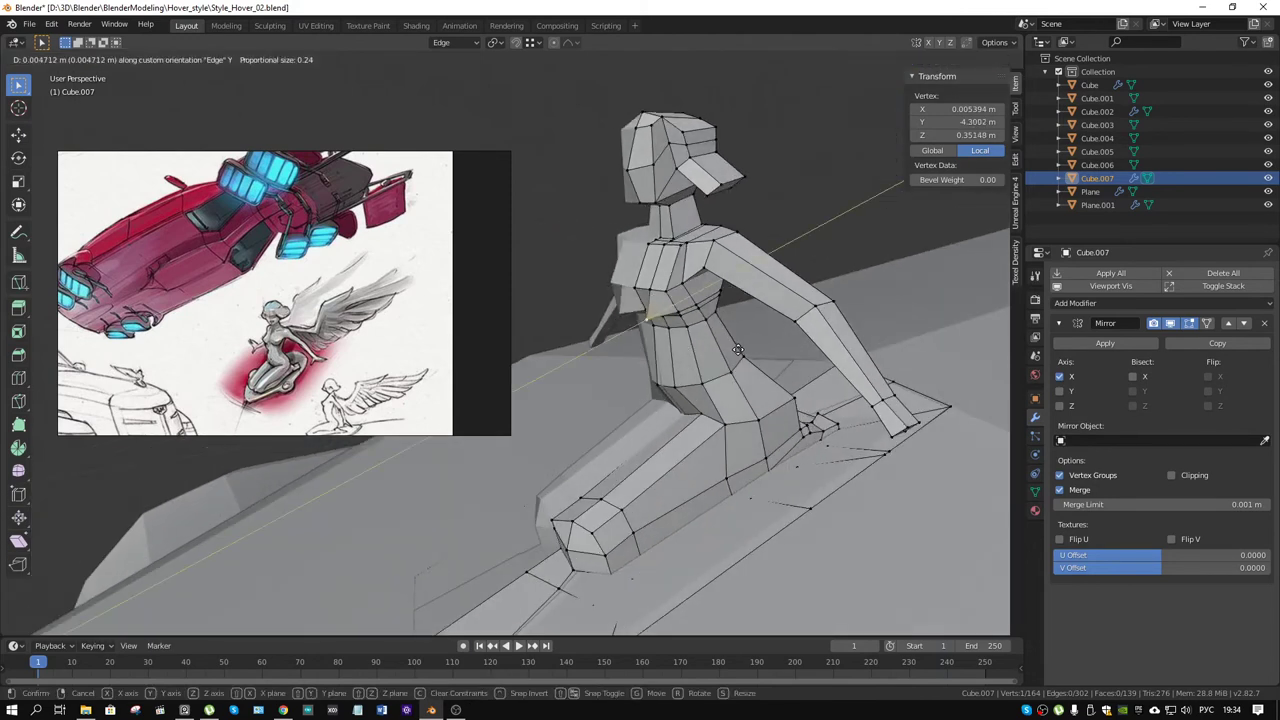
left_click(744, 343)
middle_click_drag(744, 343, 728, 328)
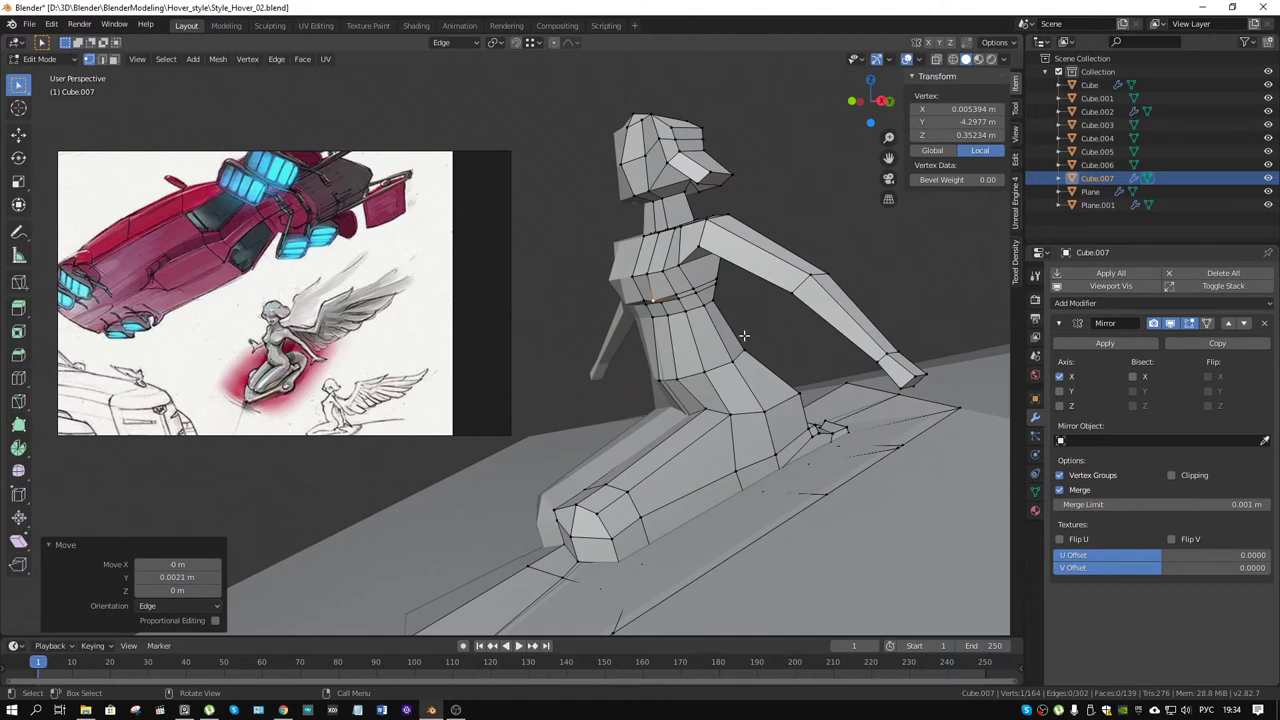
key("g")
key("g")
right_click(738, 330)
Step: Slide a chest edge and adjust a torso vertex with a move and a slide
left_click(676, 295)
key("g")
key("g")
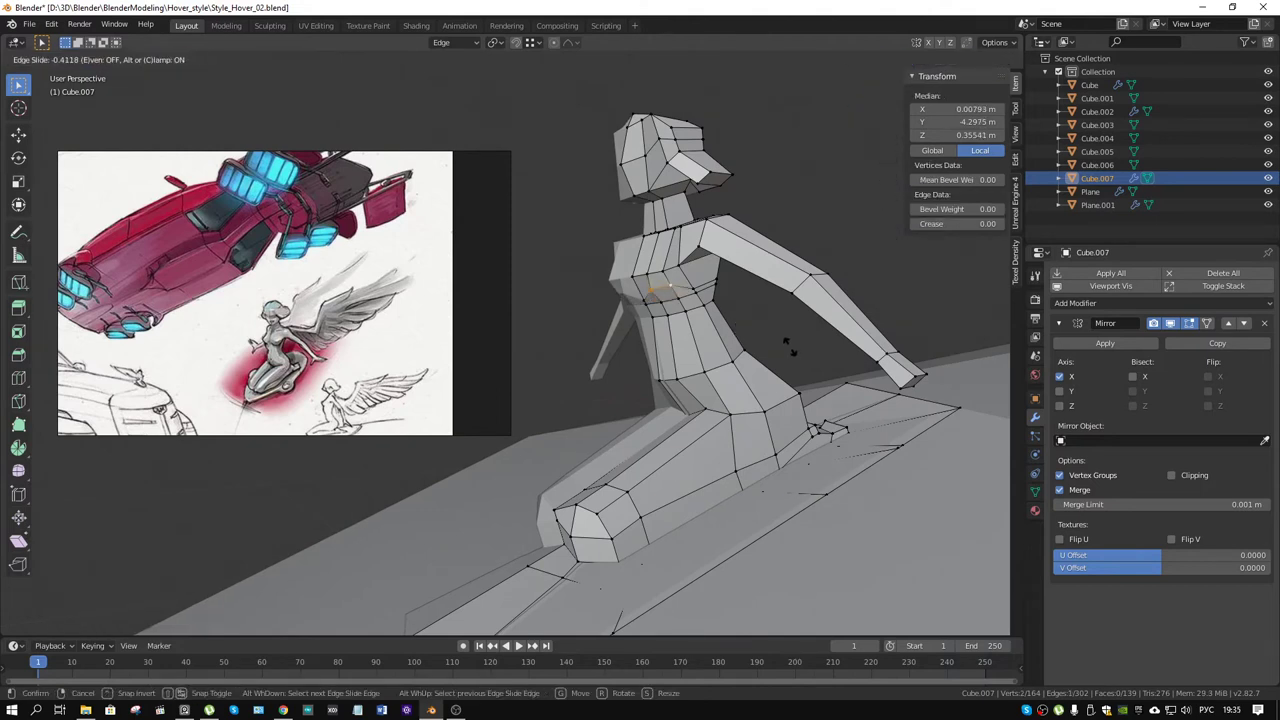
left_click(786, 348)
mouse_move(786, 348)
middle_mouse_down()
mouse_move(683, 340)
mouse_move(720, 380)
middle_mouse_up()
left_click(684, 313)
key("g")
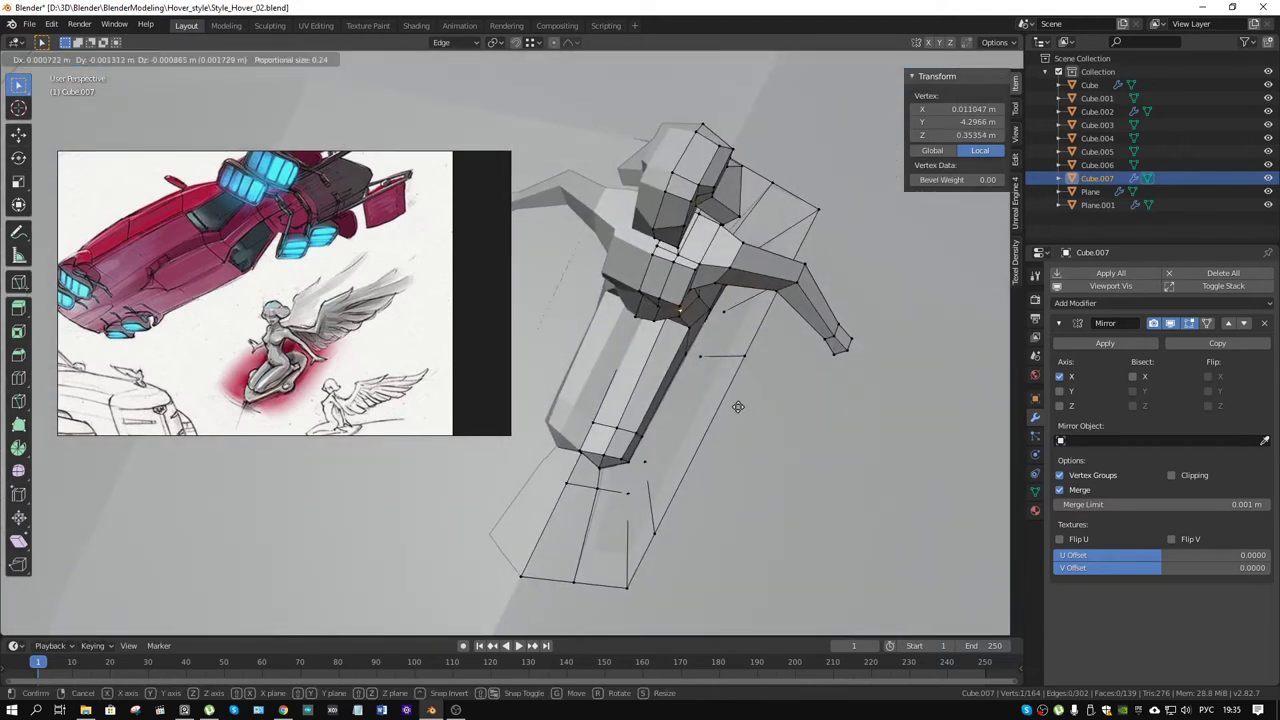
left_click(738, 406)
mouse_move(738, 406)
middle_mouse_down()
mouse_move(707, 311)
mouse_move(677, 287)
middle_mouse_up()
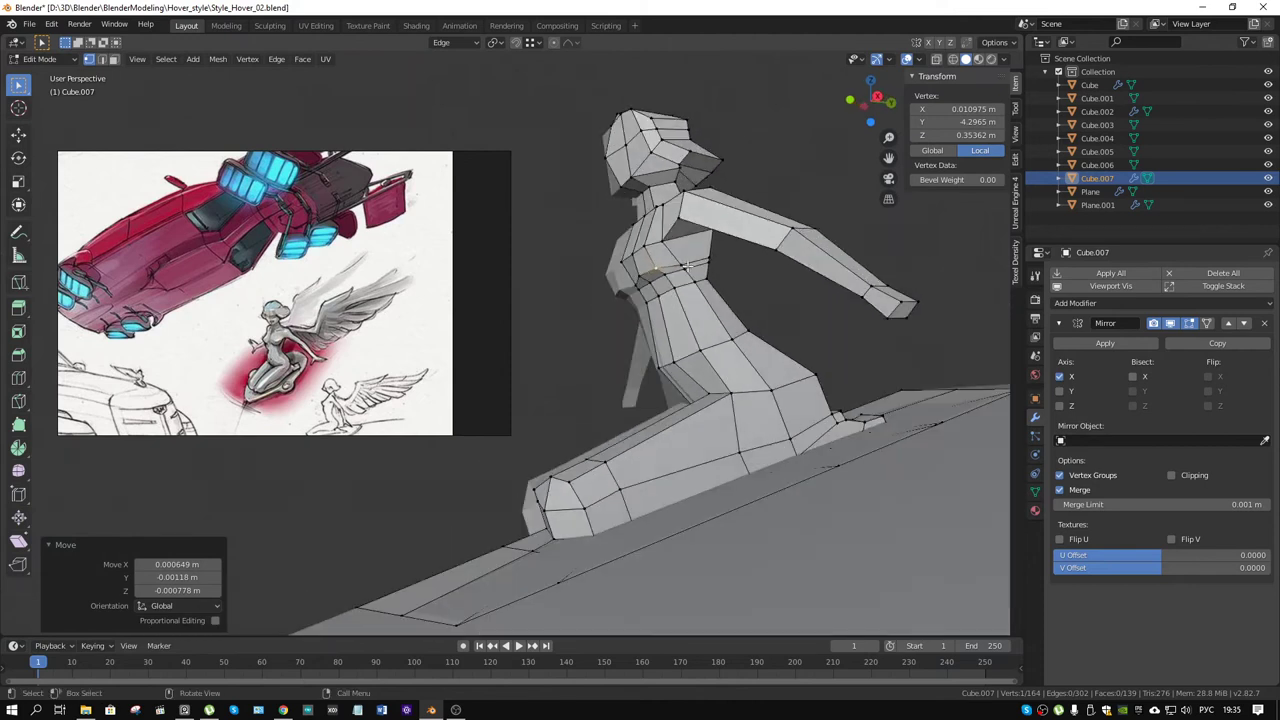
key("g")
key("g")
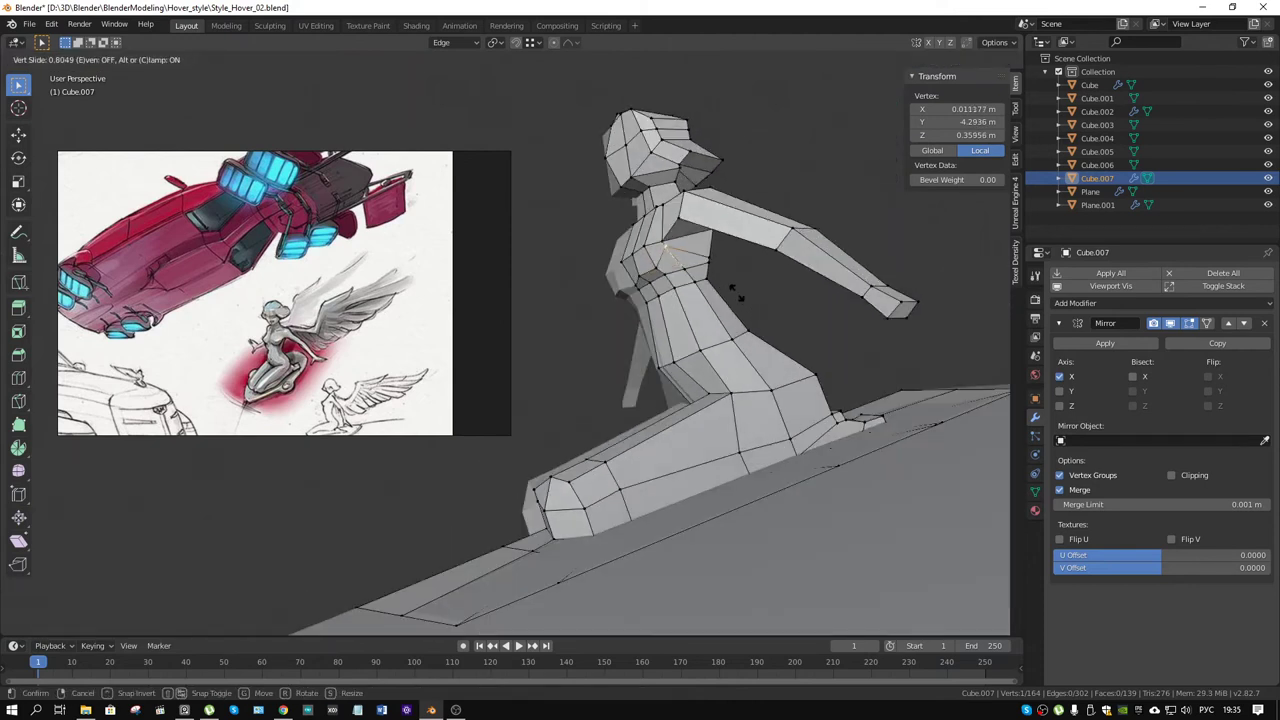
left_click(738, 294)
Step: Make further small vertex moves and slides to clean up the torso silhouette
mouse_move(738, 294)
middle_mouse_down()
mouse_move(695, 289)
mouse_move(688, 352)
mouse_move(776, 458)
middle_mouse_up()
key("g")
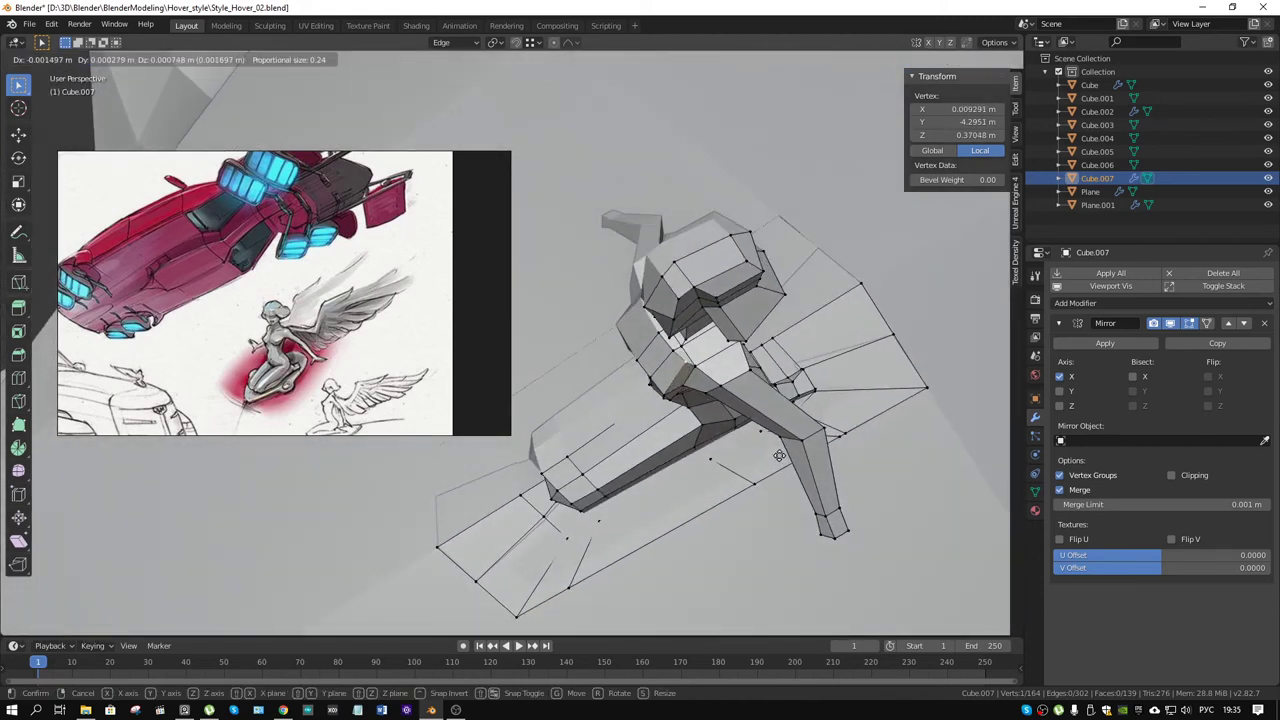
left_click(779, 456)
middle_click_drag(710, 398, 677, 337)
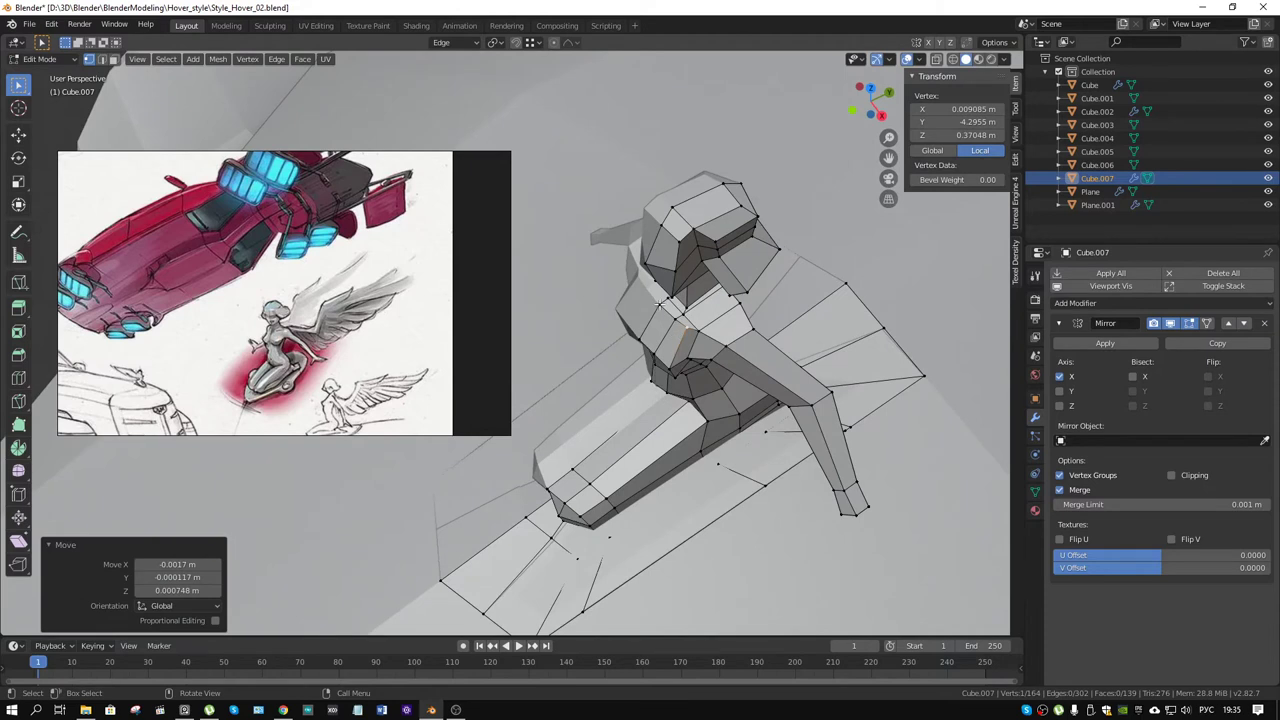
key("g")
left_click(667, 378)
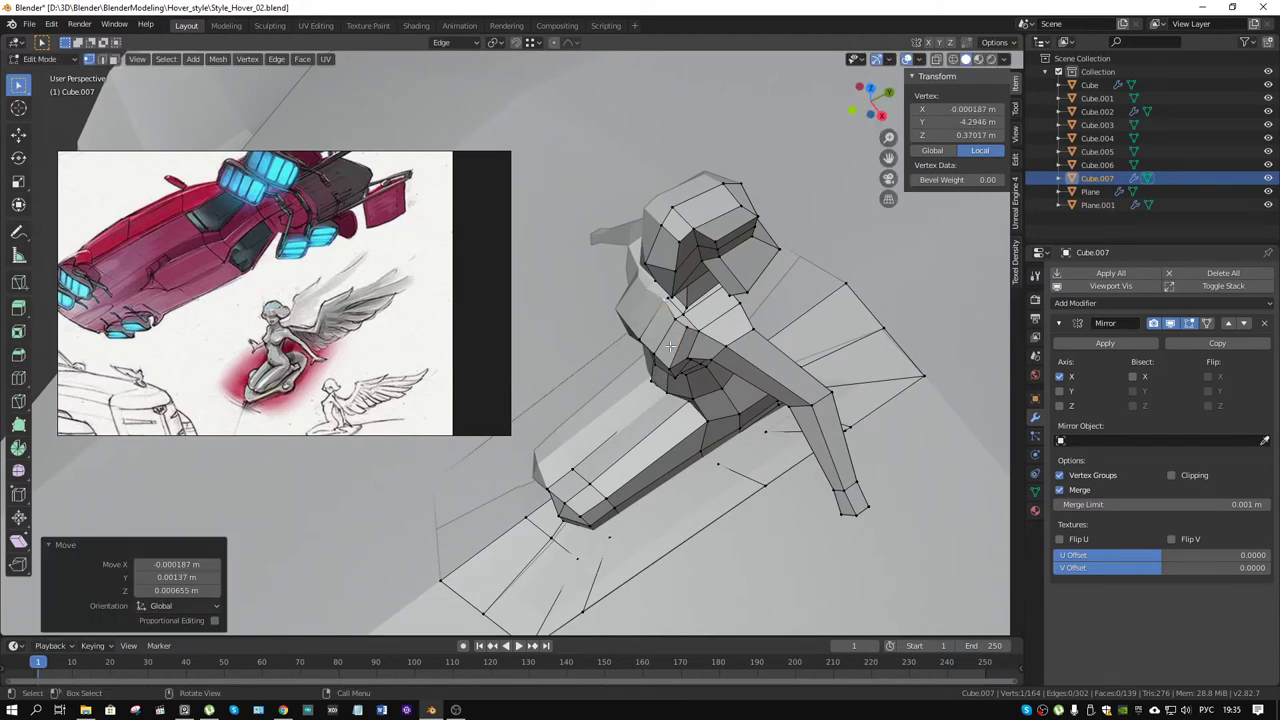
mouse_move(667, 378)
middle_mouse_down()
mouse_move(704, 244)
mouse_move(781, 256)
mouse_move(714, 303)
mouse_move(611, 257)
middle_mouse_up()
key("g")
key("g")
left_click(781, 256)
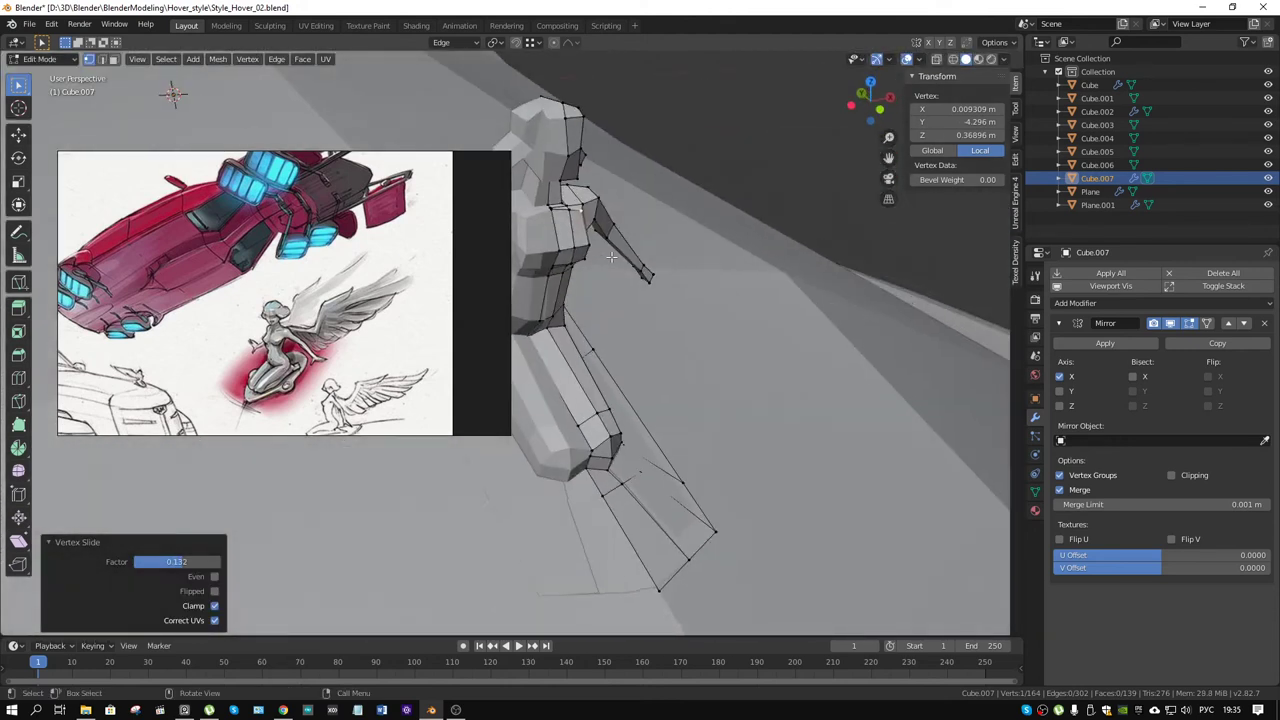
Step: Shift another torso element -0.00232 m along edge Y, then select an upper-back face
left_click(556, 252)
key("g")
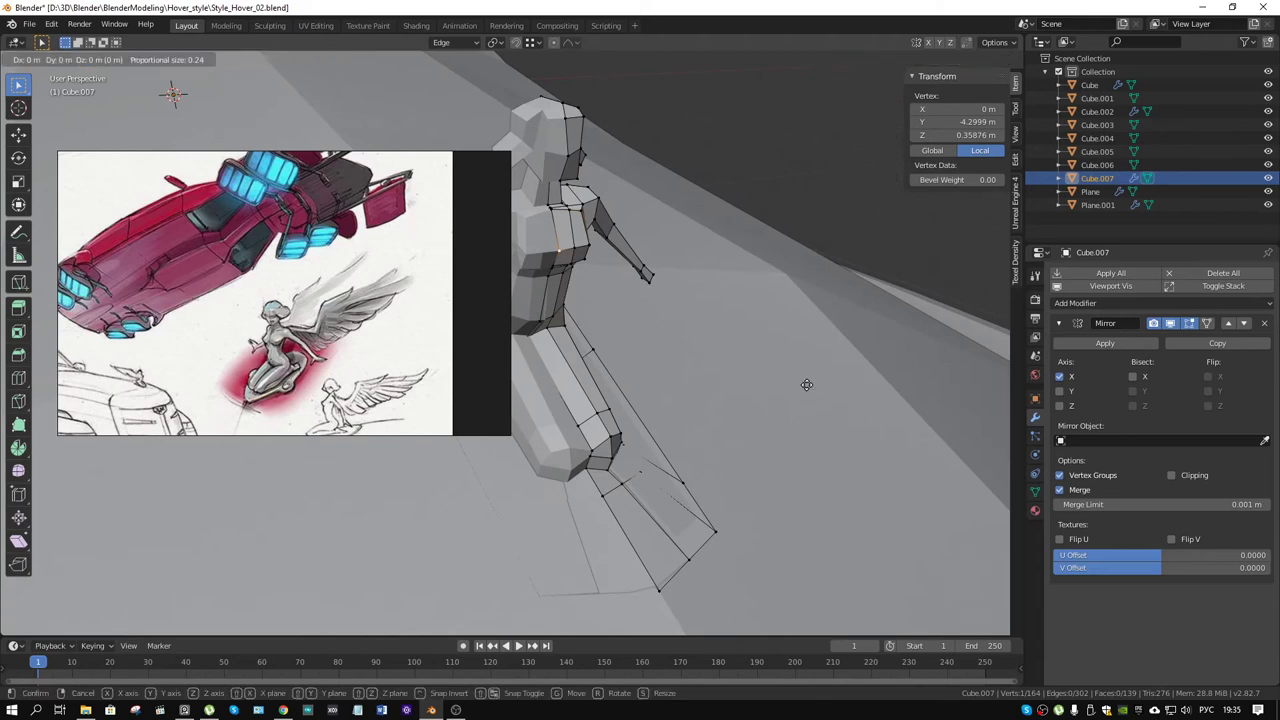
key("y")
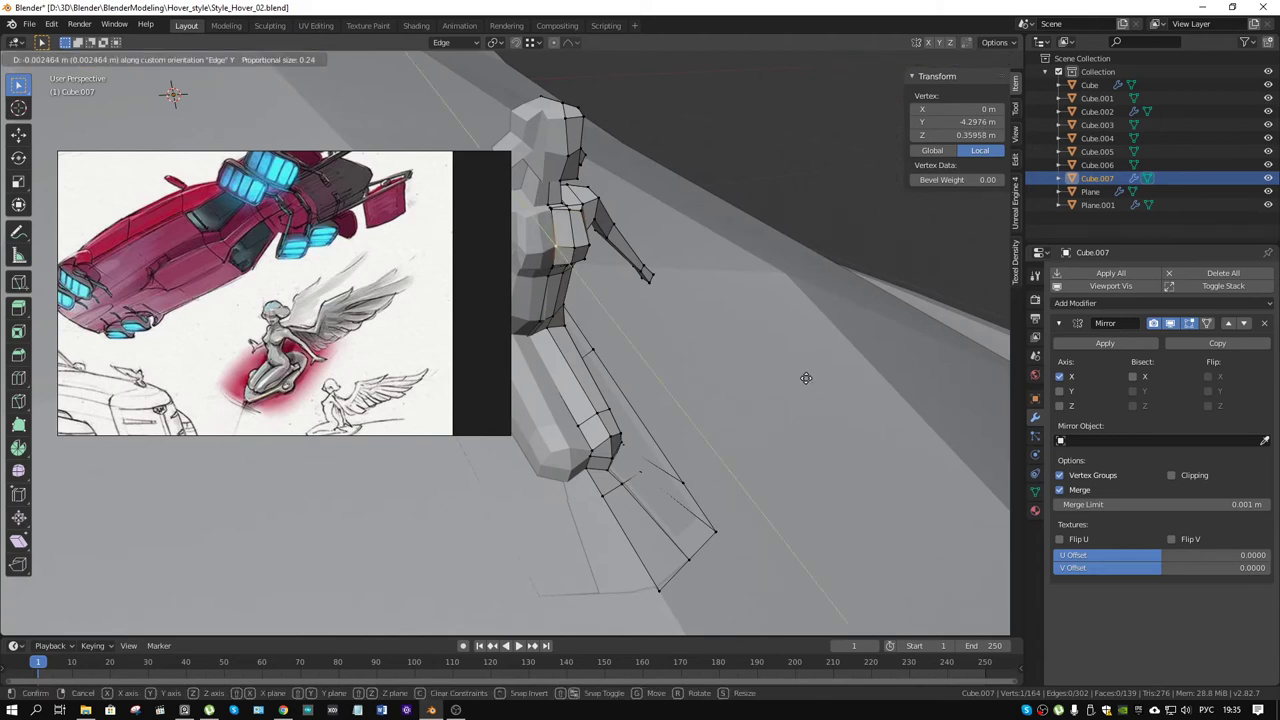
left_click(806, 378)
mouse_move(806, 378)
middle_mouse_down()
mouse_move(543, 310)
mouse_move(580, 263)
mouse_move(551, 229)
mouse_move(511, 243)
mouse_move(491, 271)
mouse_move(692, 306)
mouse_move(661, 311)
middle_mouse_up()
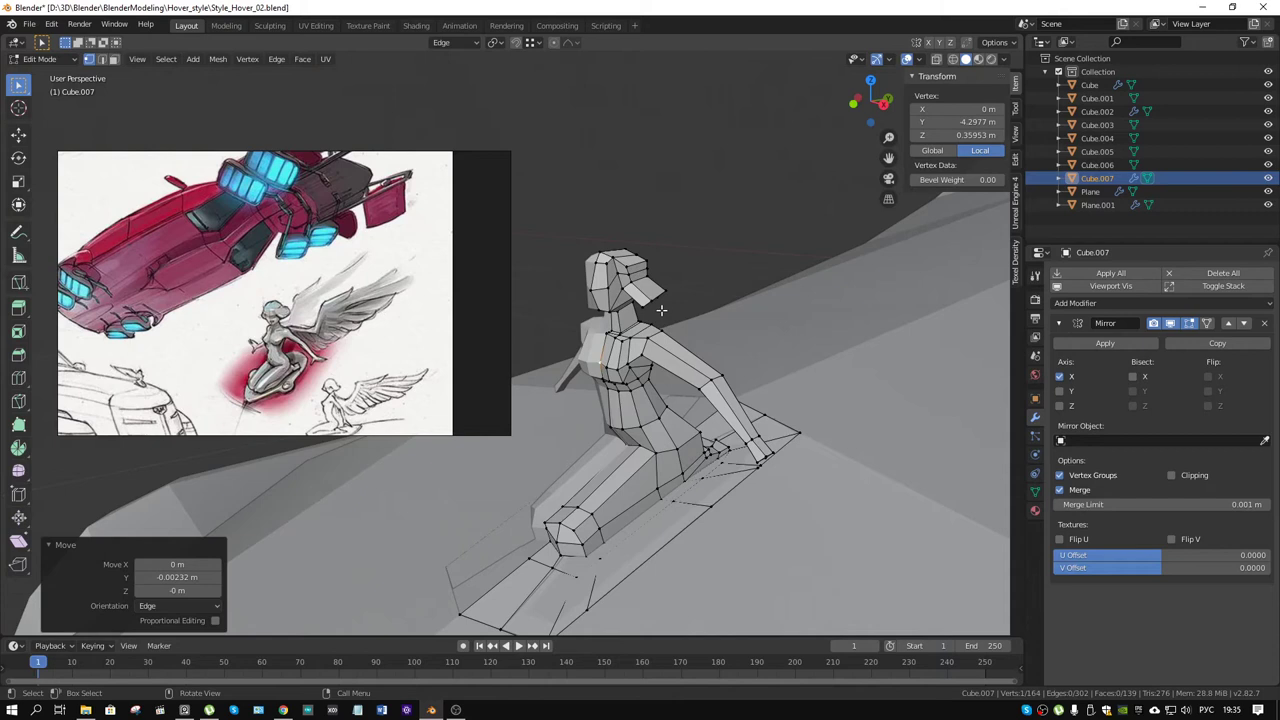
mouse_move(715, 418)
middle_mouse_down()
mouse_move(751, 363)
mouse_move(800, 363)
mouse_move(770, 440)
mouse_move(720, 384)
mouse_move(740, 386)
mouse_move(700, 395)
mouse_move(647, 381)
middle_mouse_up()
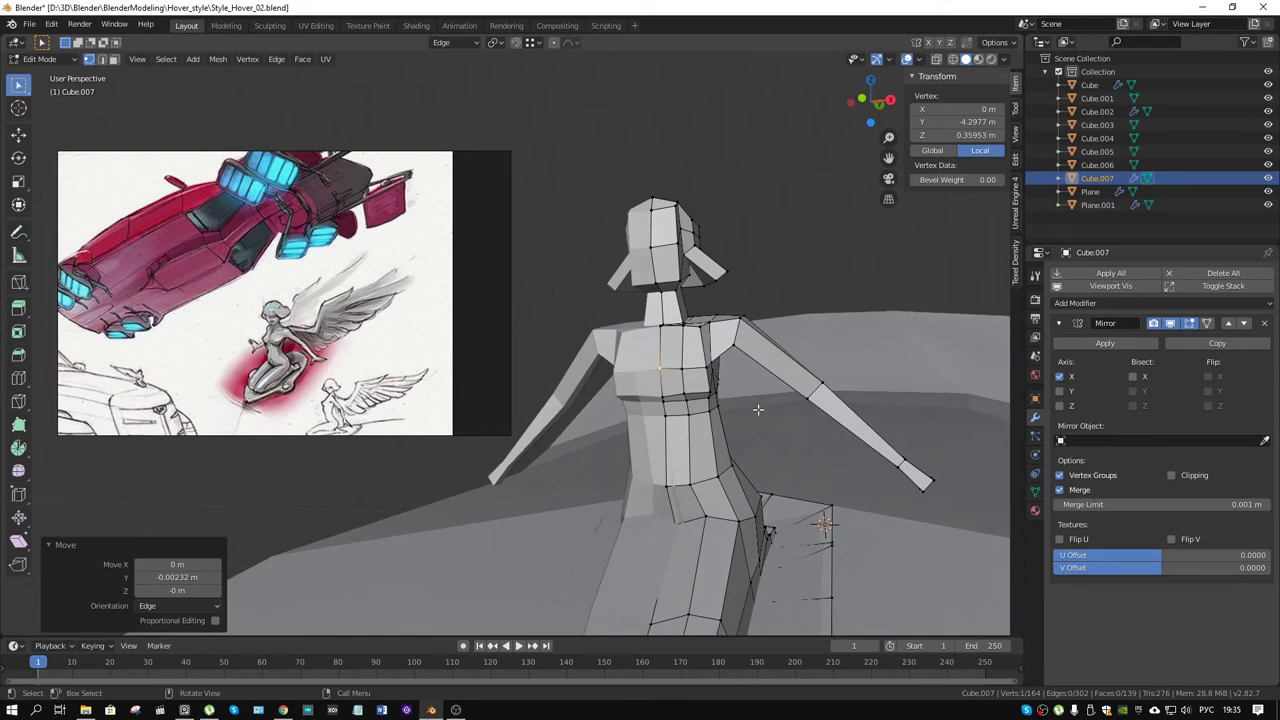
mouse_move(757, 409)
middle_mouse_down()
mouse_move(829, 414)
mouse_move(766, 397)
mouse_move(697, 445)
middle_mouse_up()
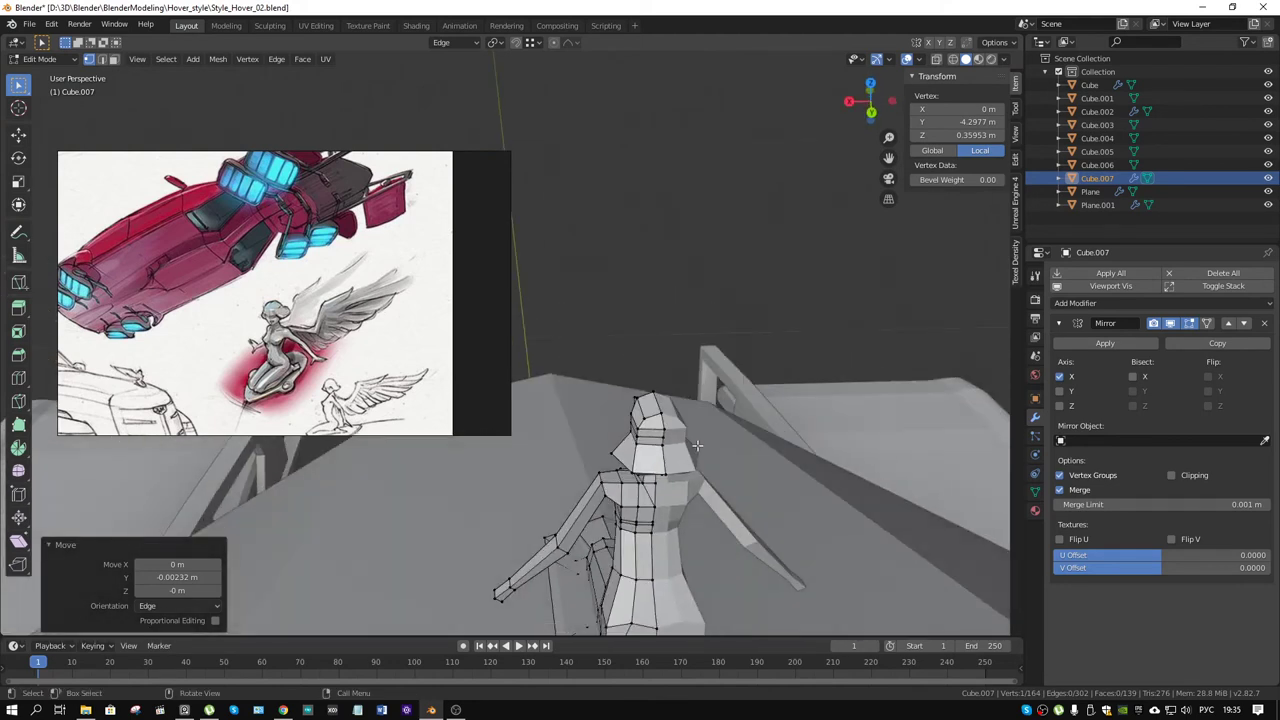
middle_click_drag(697, 505, 706, 421, "shift")
left_click(640, 388)
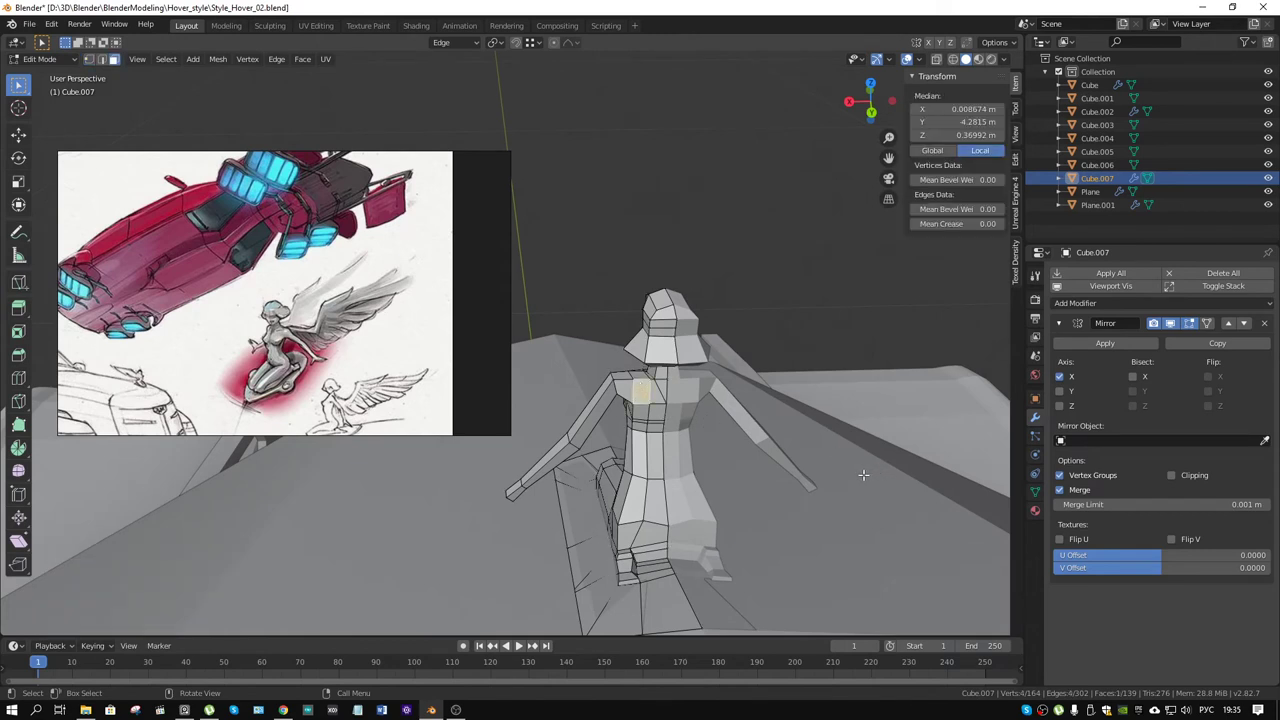
Step: Inset the selected upper-back face twice
key("i")
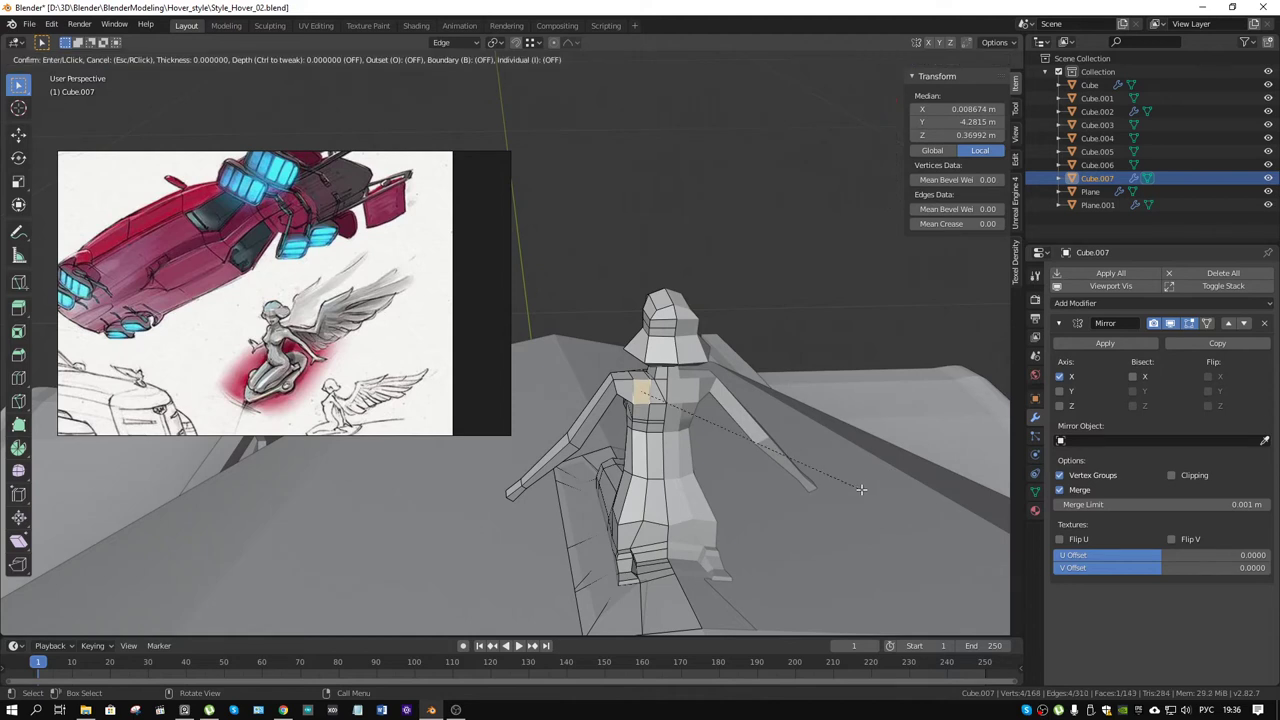
left_click(859, 489)
middle_click_drag(859, 489, 740, 486)
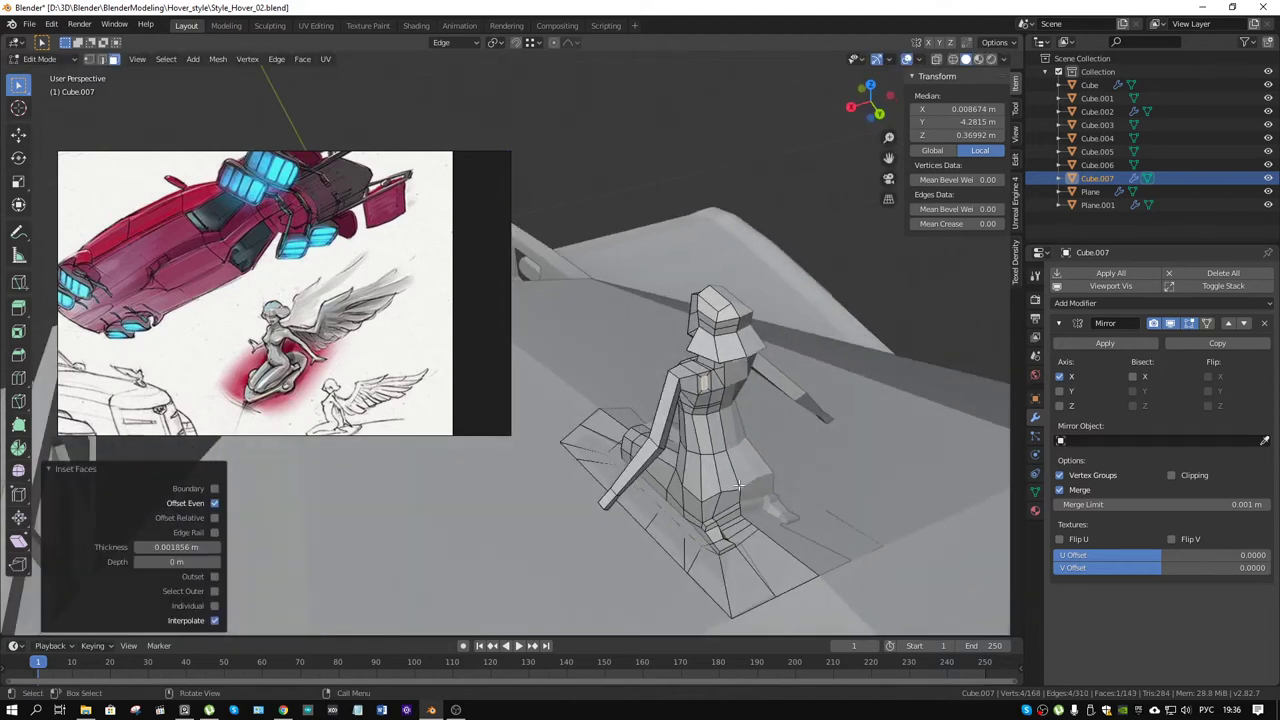
key("i")
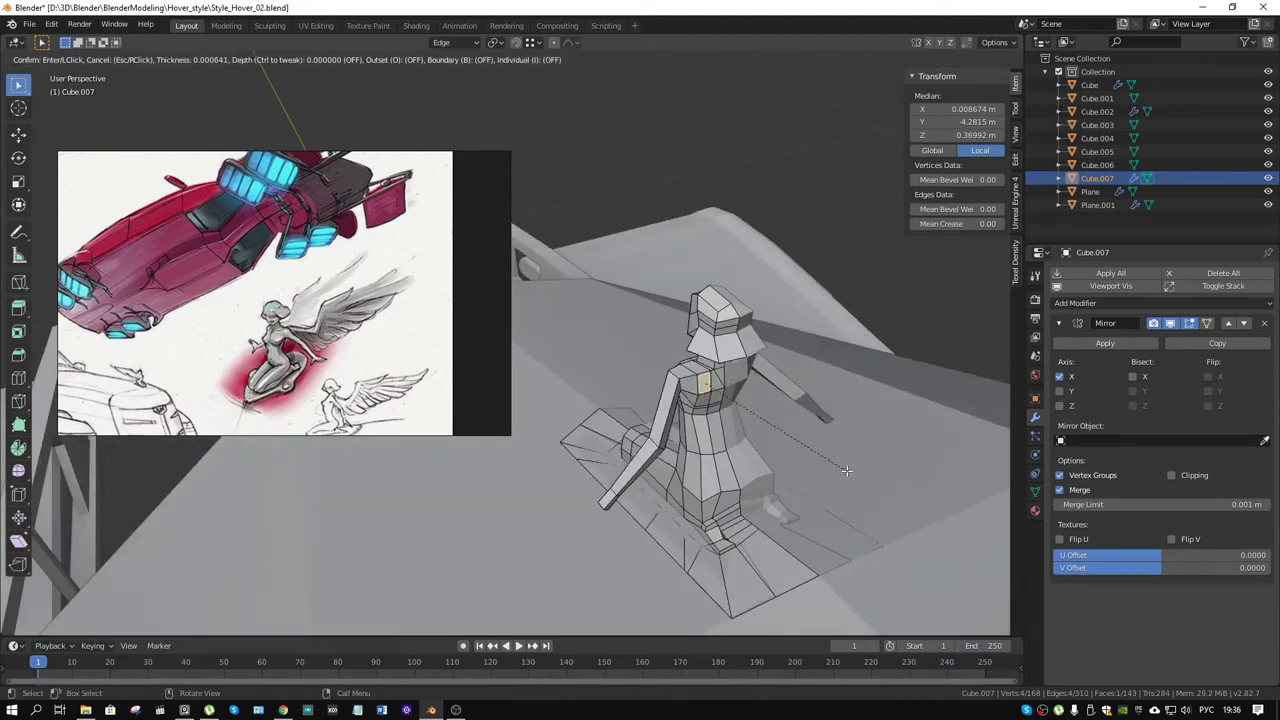
left_click(846, 470)
Step: Shift the inset face slightly along Y and tilt it about -10.2° around Z
middle_click_drag(782, 432, 865, 405)
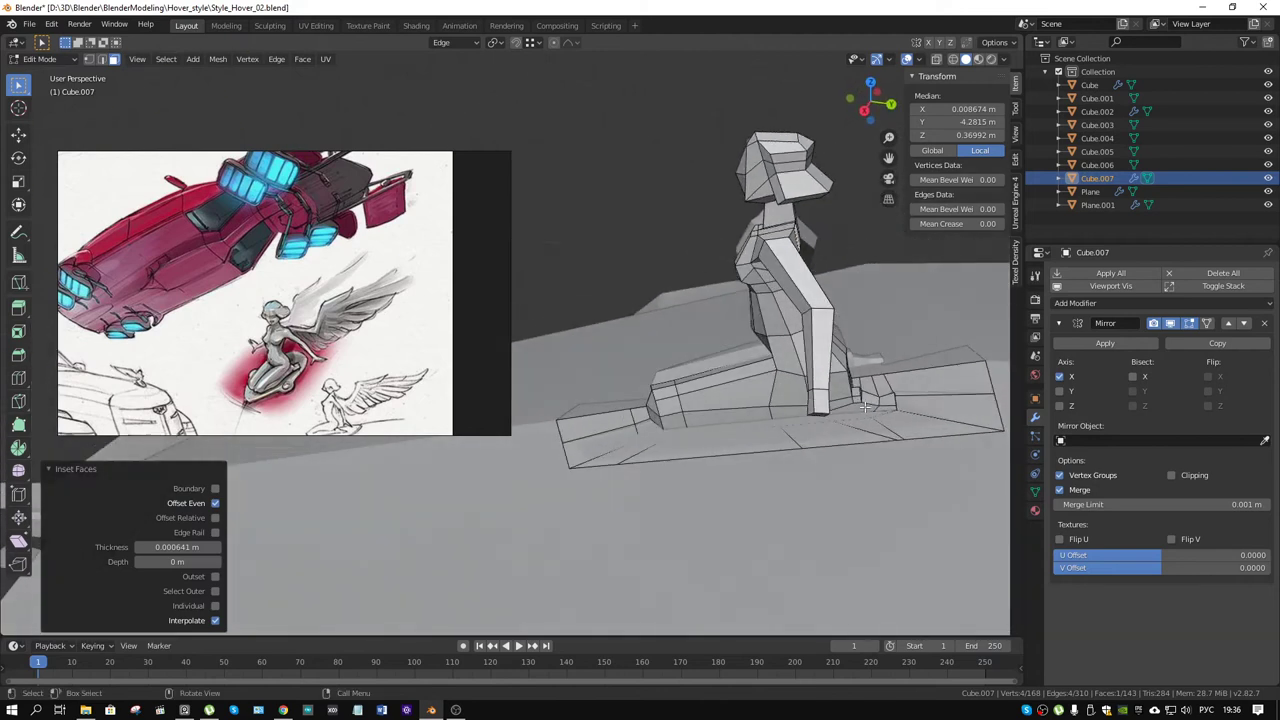
key("g")
key("y")
left_click(866, 328)
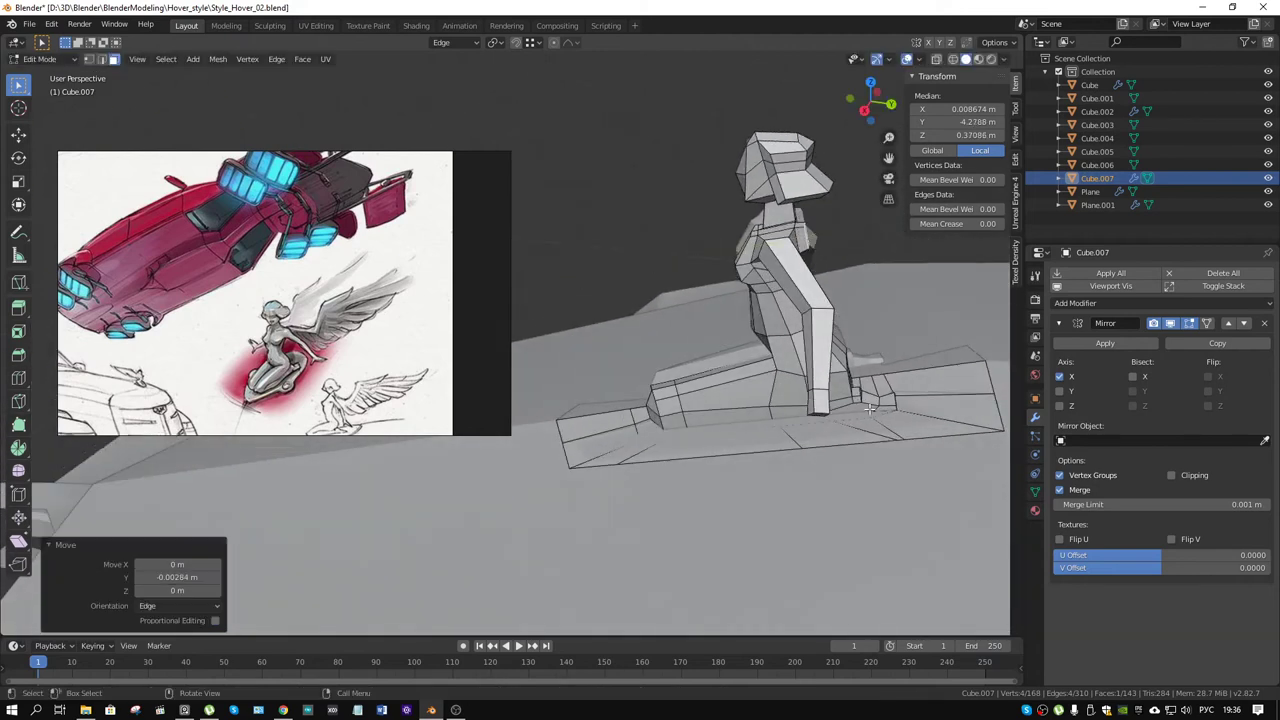
mouse_move(866, 328)
middle_mouse_down()
mouse_move(787, 325)
mouse_move(776, 373)
middle_mouse_up()
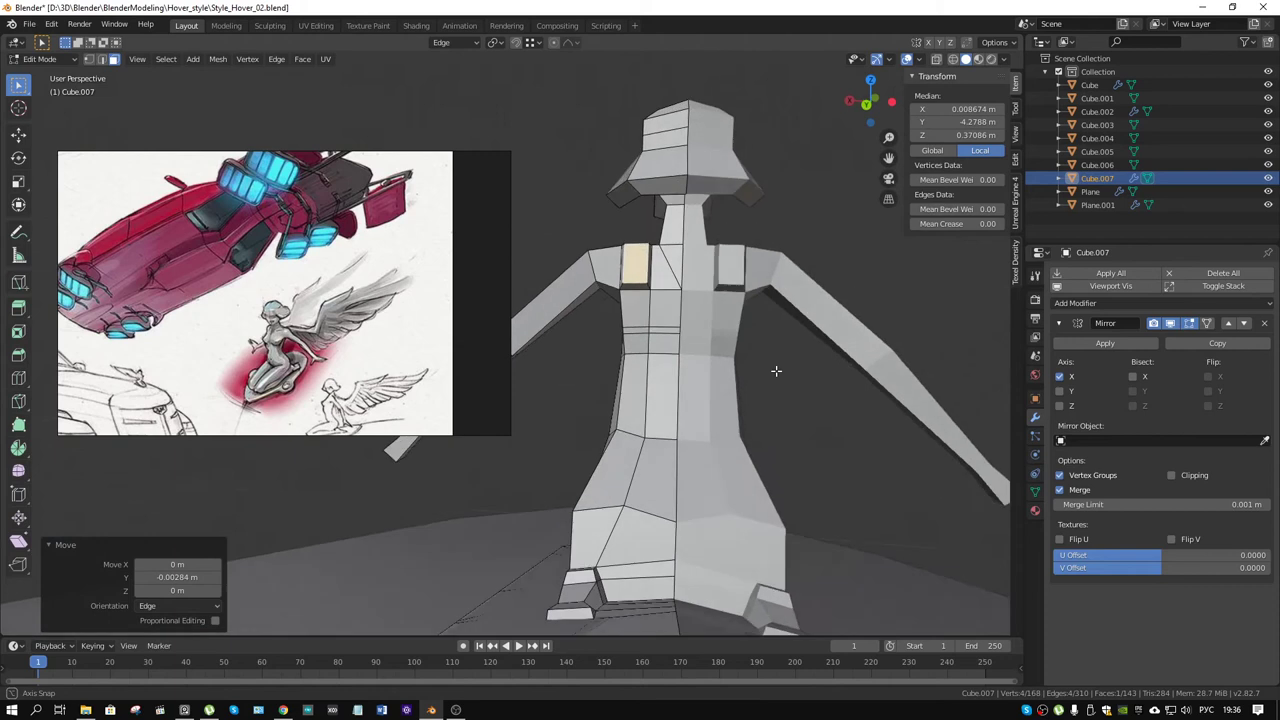
left_click(841, 354)
middle_click_drag(841, 354, 837, 298)
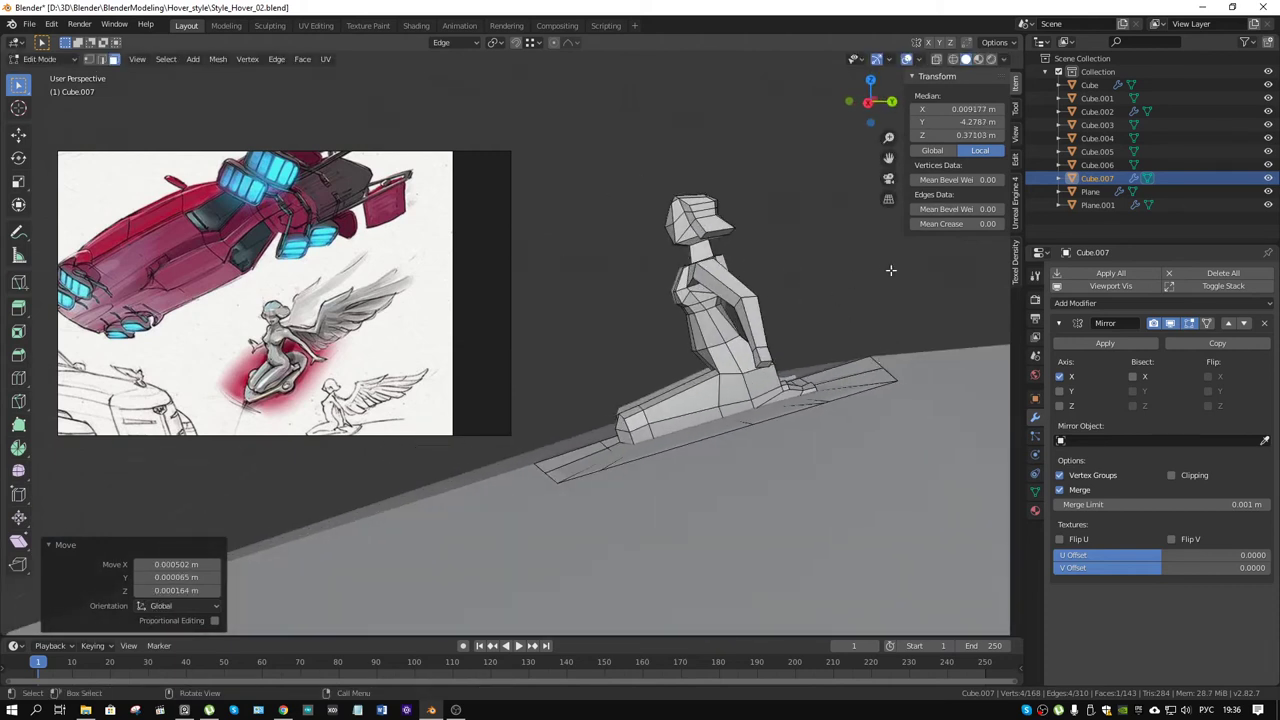
left_click(874, 245)
mouse_move(851, 263)
middle_mouse_down()
mouse_move(792, 352)
mouse_move(886, 352)
mouse_move(864, 393)
middle_mouse_up()
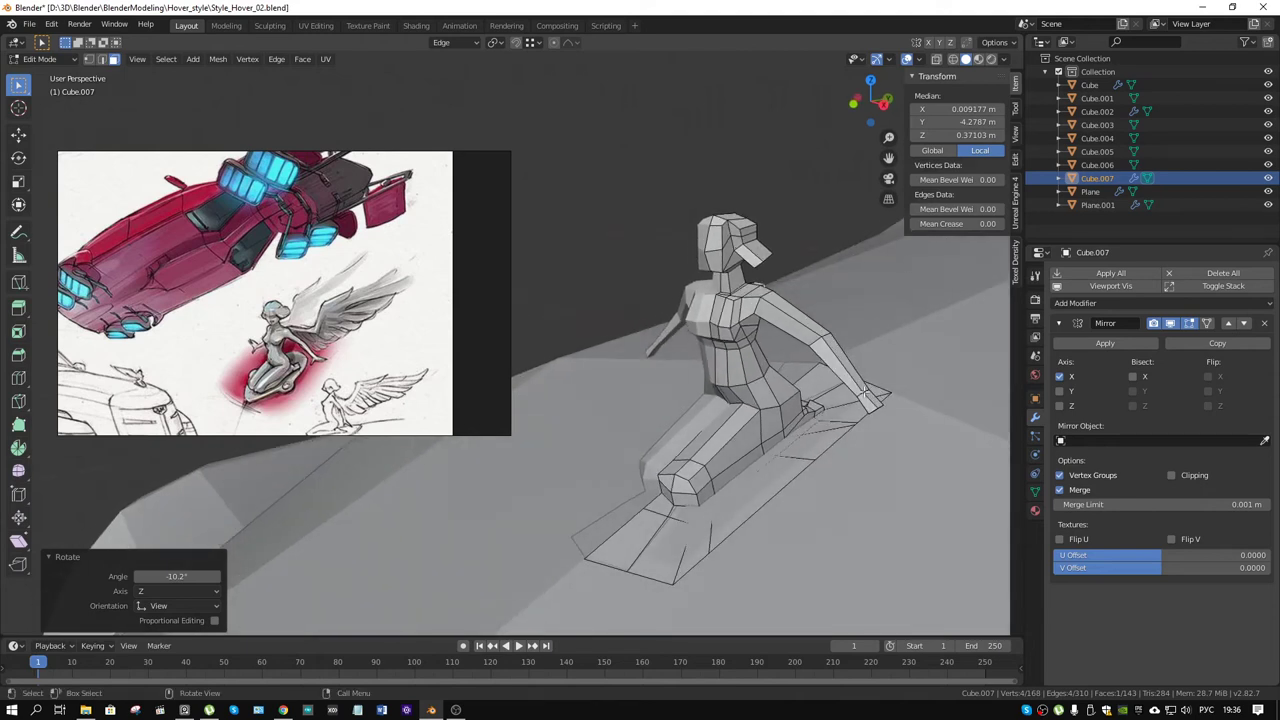
Step: Extrude the back strut 0.0587 m out, tilt it 28.3° and scale its end 1.454
left_click(960, 358)
key("g")
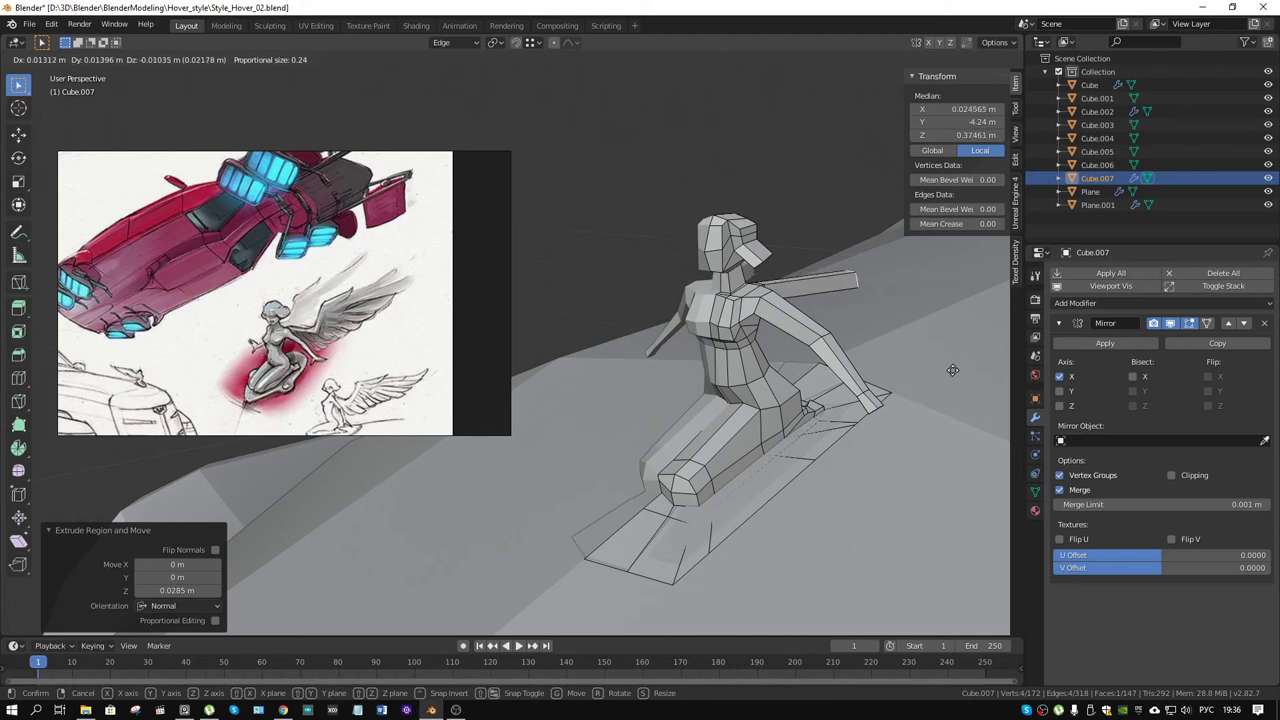
left_click(960, 380)
mouse_move(960, 380)
middle_mouse_down()
mouse_move(763, 374)
mouse_move(834, 407)
mouse_move(730, 413)
middle_mouse_up()
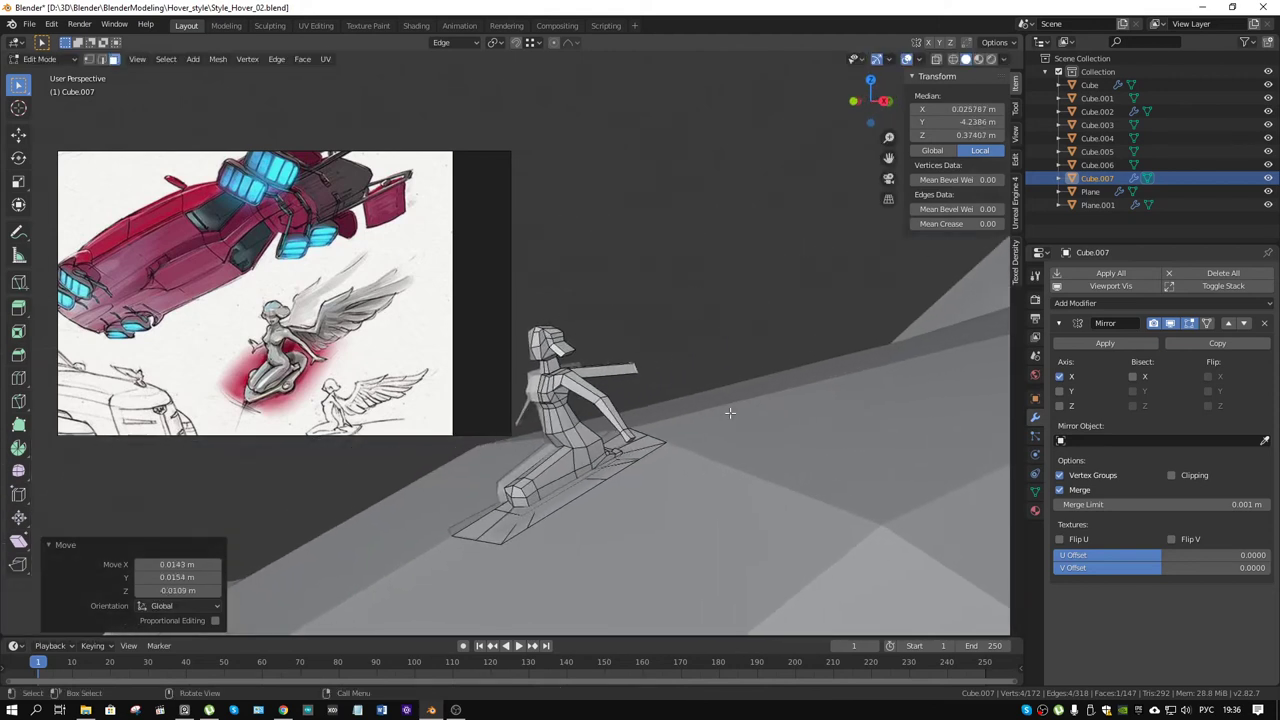
key("r")
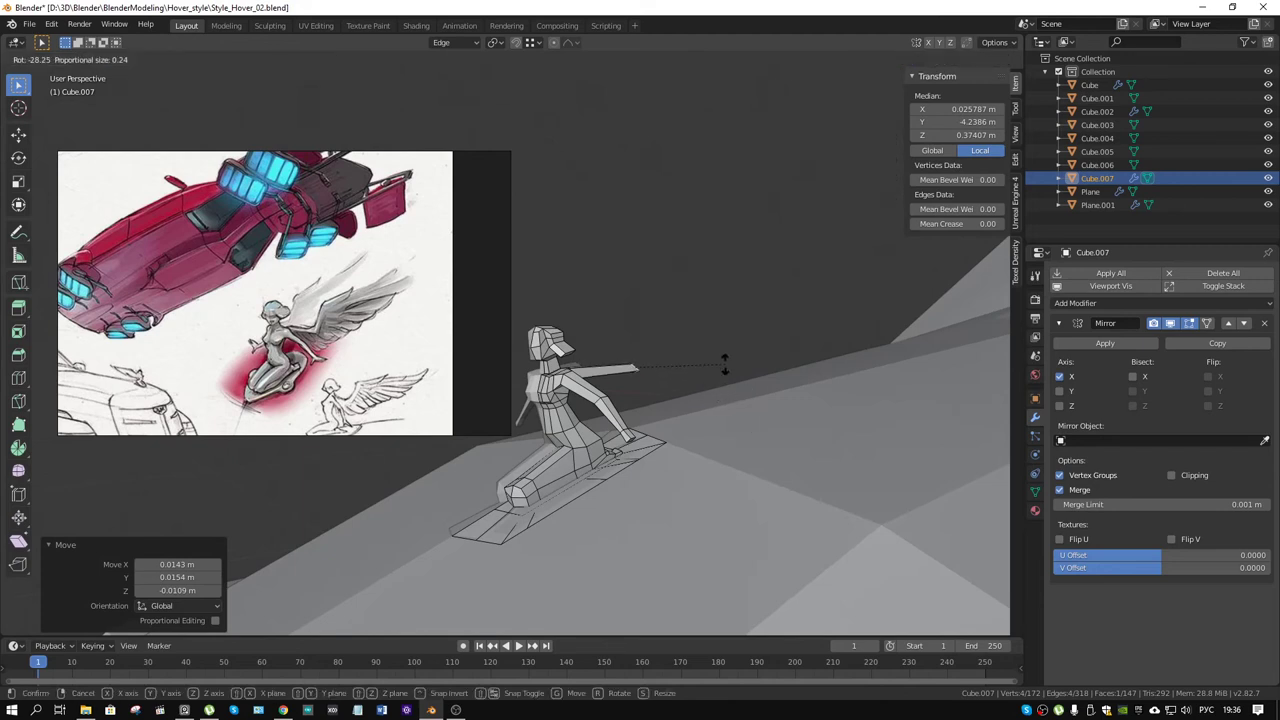
left_click(724, 365)
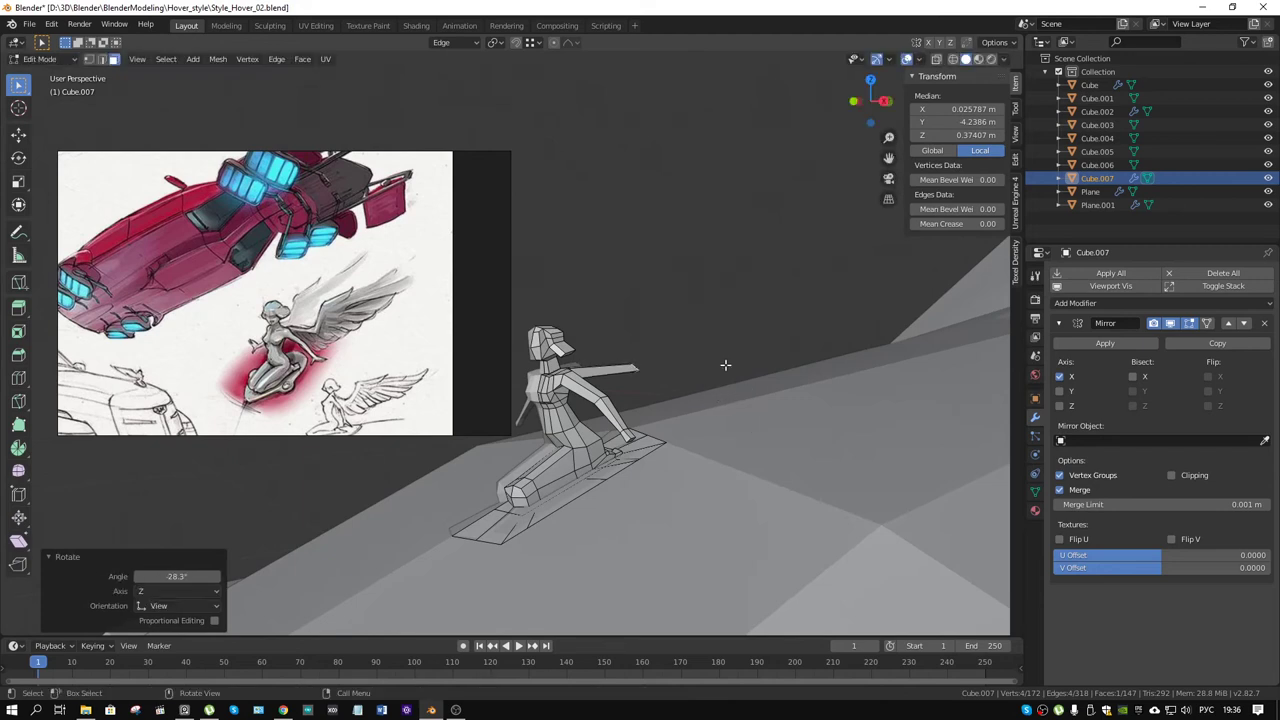
left_click(760, 416)
mouse_move(760, 416)
middle_mouse_down()
mouse_move(835, 383)
mouse_move(816, 390)
mouse_move(853, 392)
middle_mouse_up()
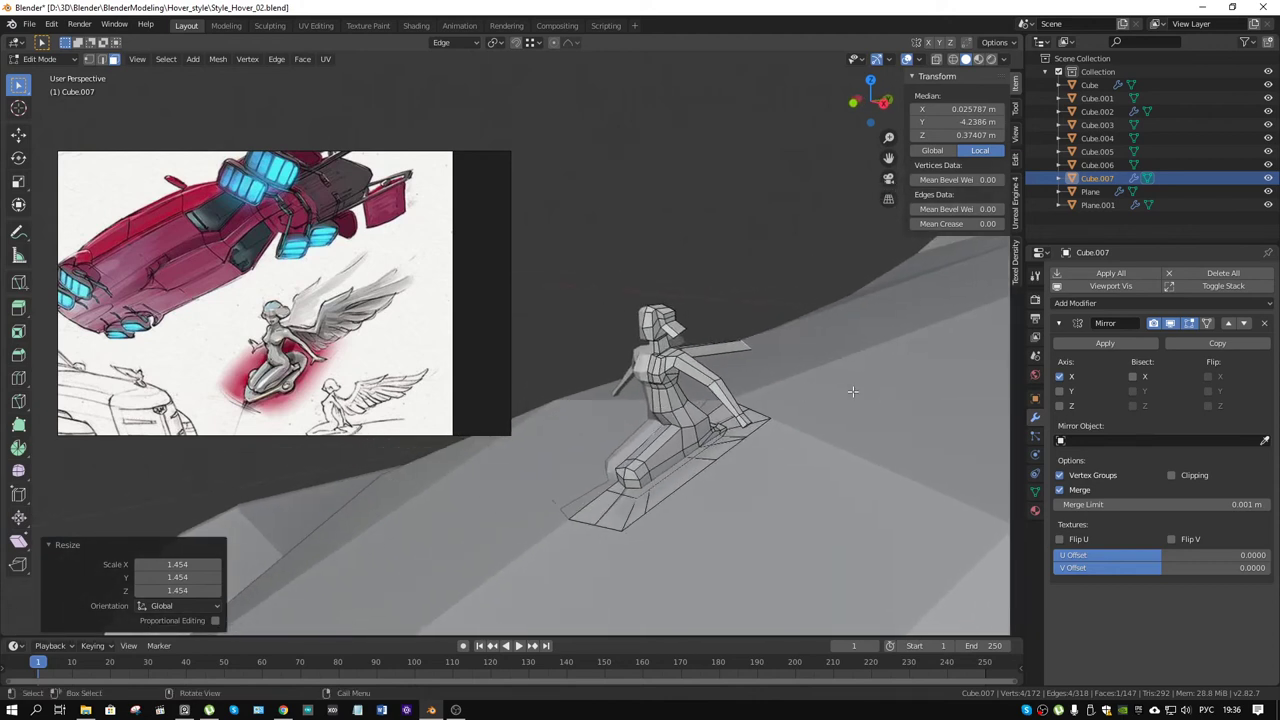
Step: Try a second strut extrusion along Z, then undo it and cancel the follow-up move
key("g")
key("z")
key("z")
left_click(833, 292)
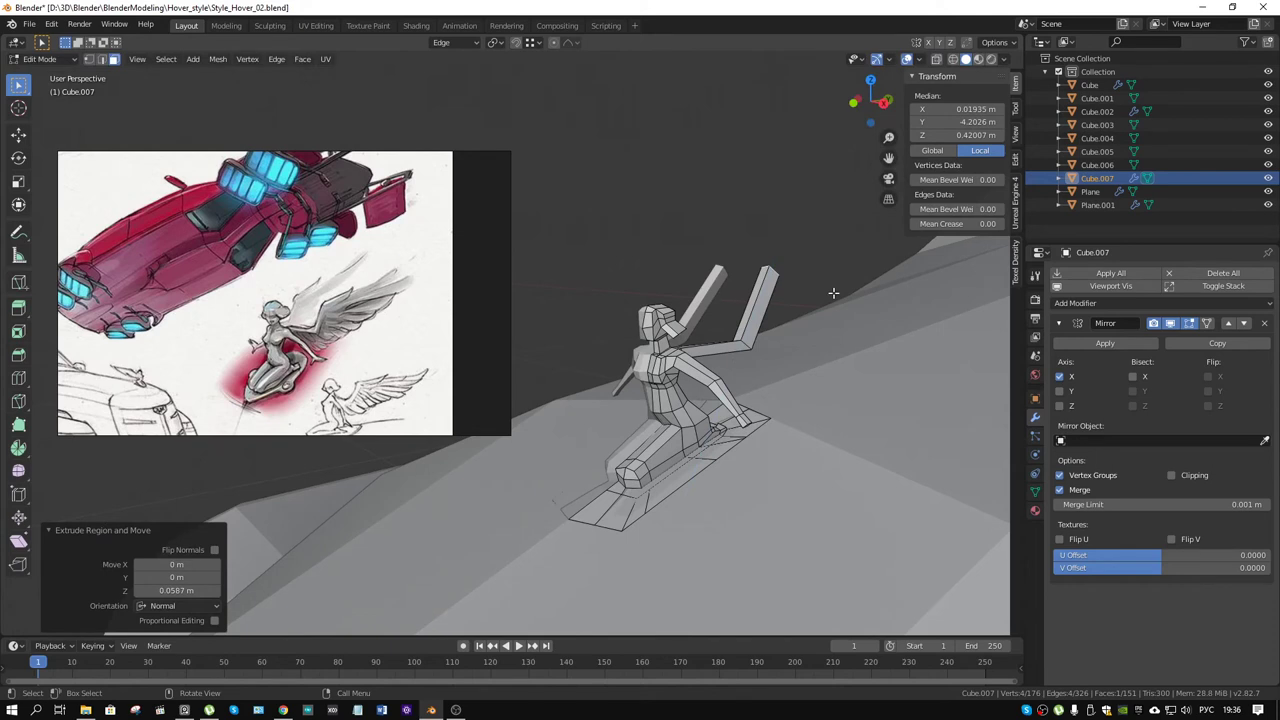
key("ctrl+z")
key("g")
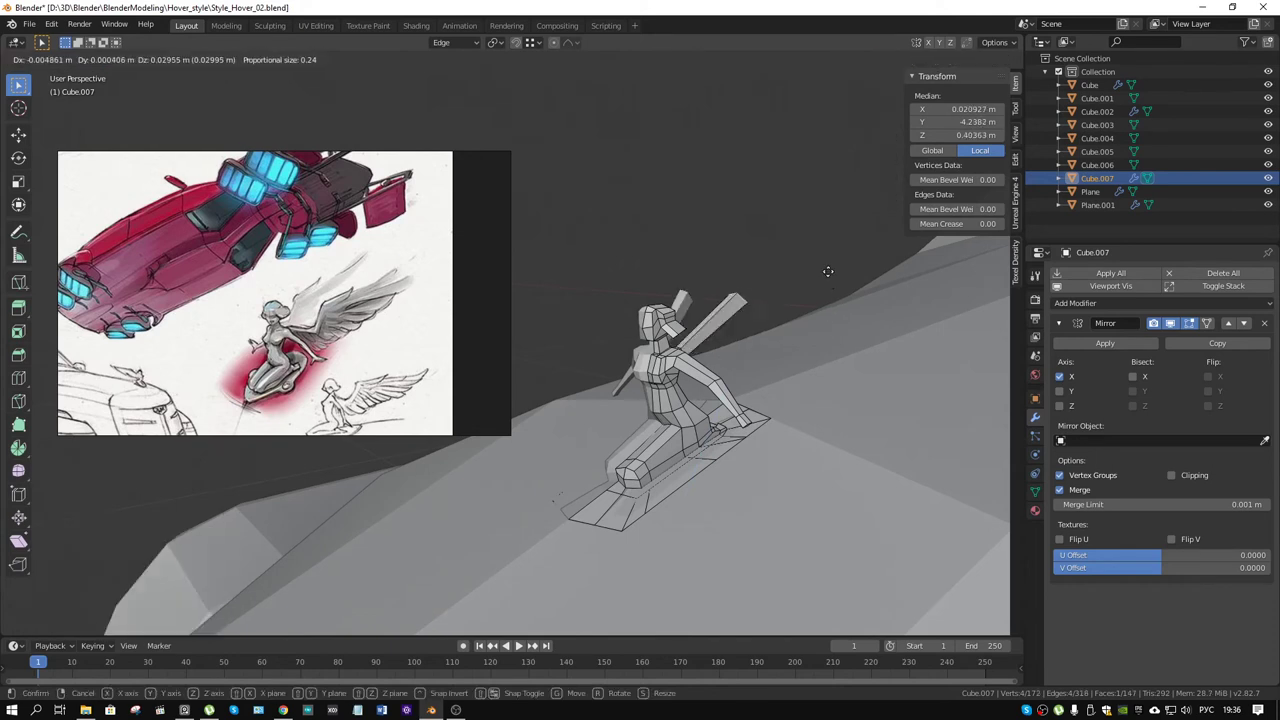
key("Escape")
Step: Keep the extruded back edges in place and raise them upward to form the strut
middle_click_drag(817, 336, 706, 429)
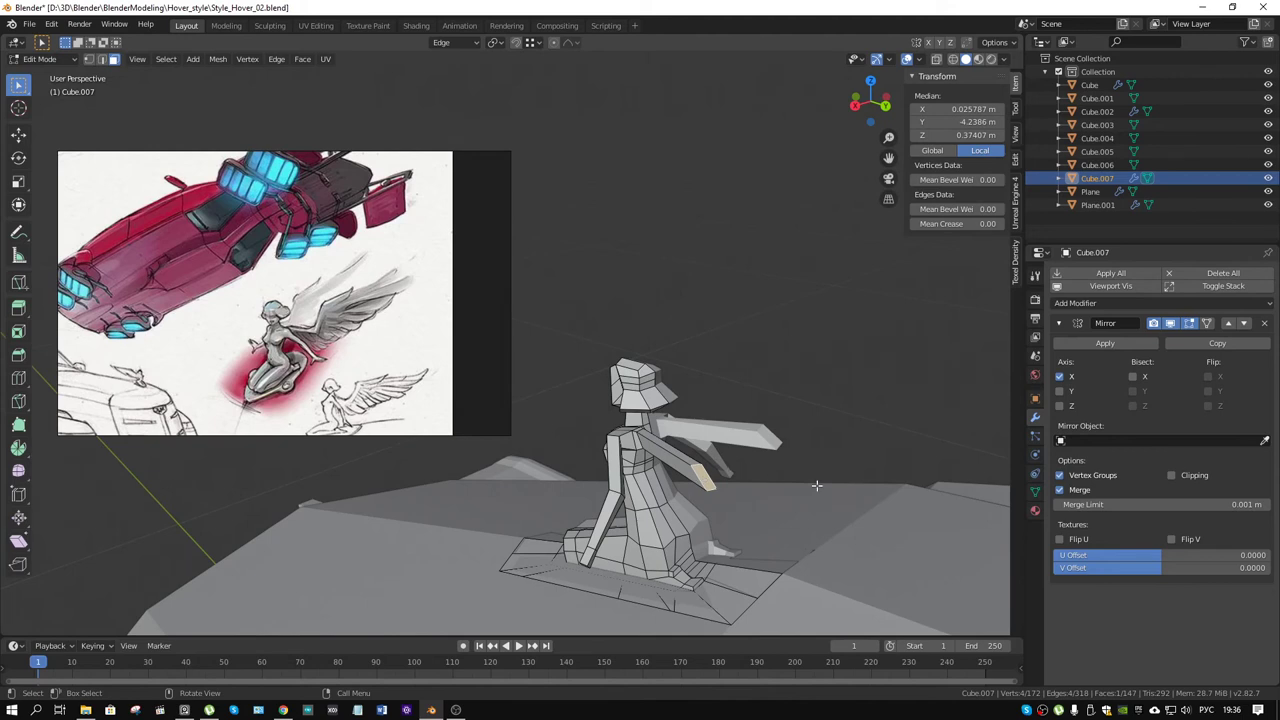
mouse_move(817, 486)
middle_mouse_down()
mouse_move(757, 436)
mouse_move(796, 381)
middle_mouse_up()
right_click(796, 380)
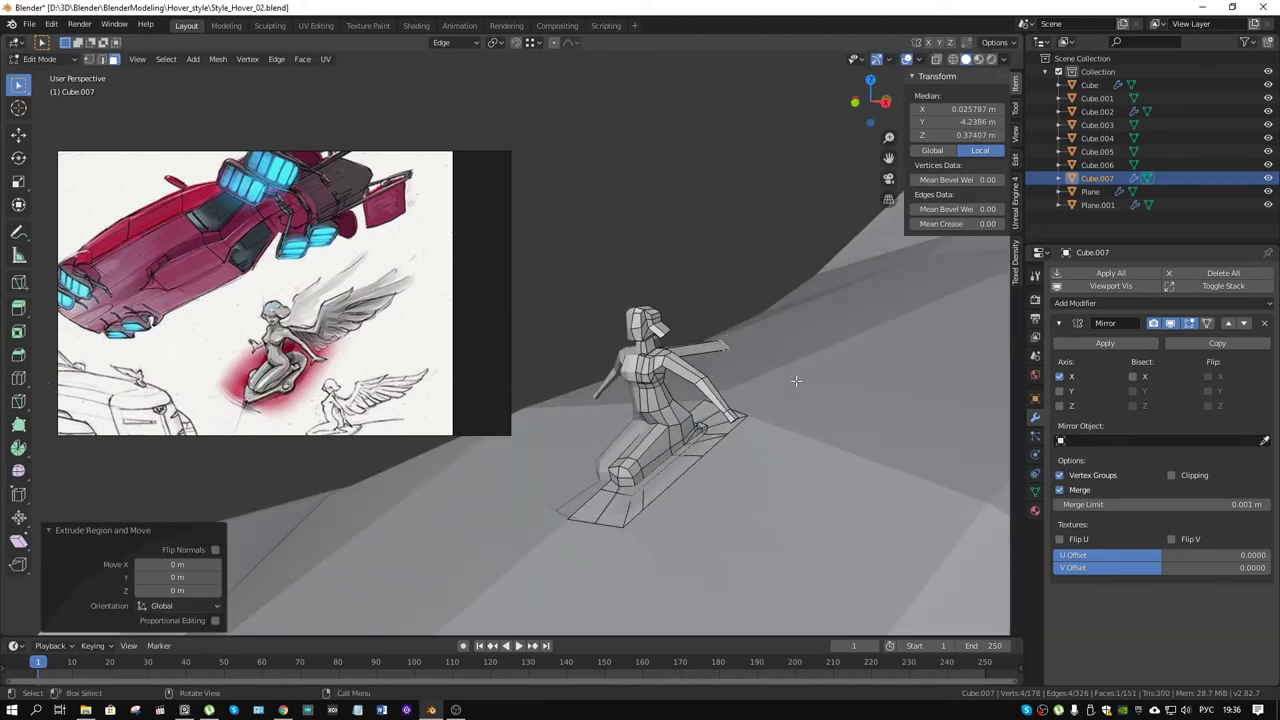
key("g")
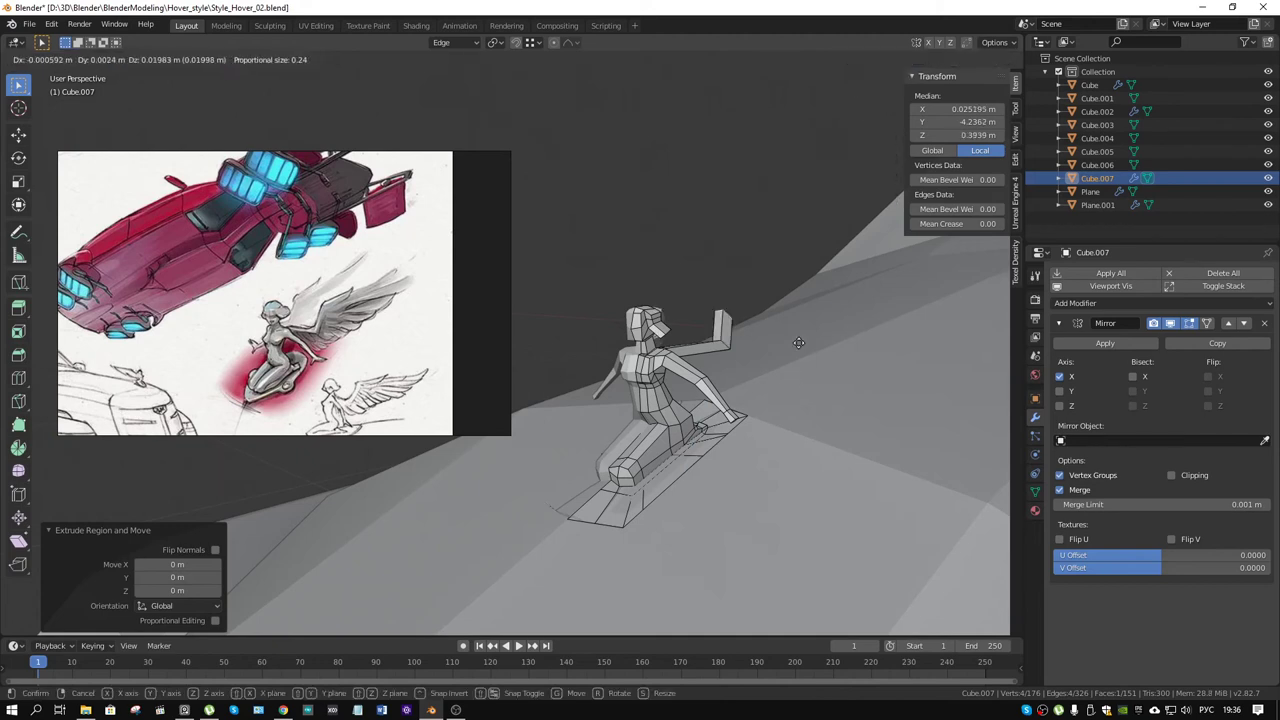
left_click(816, 303)
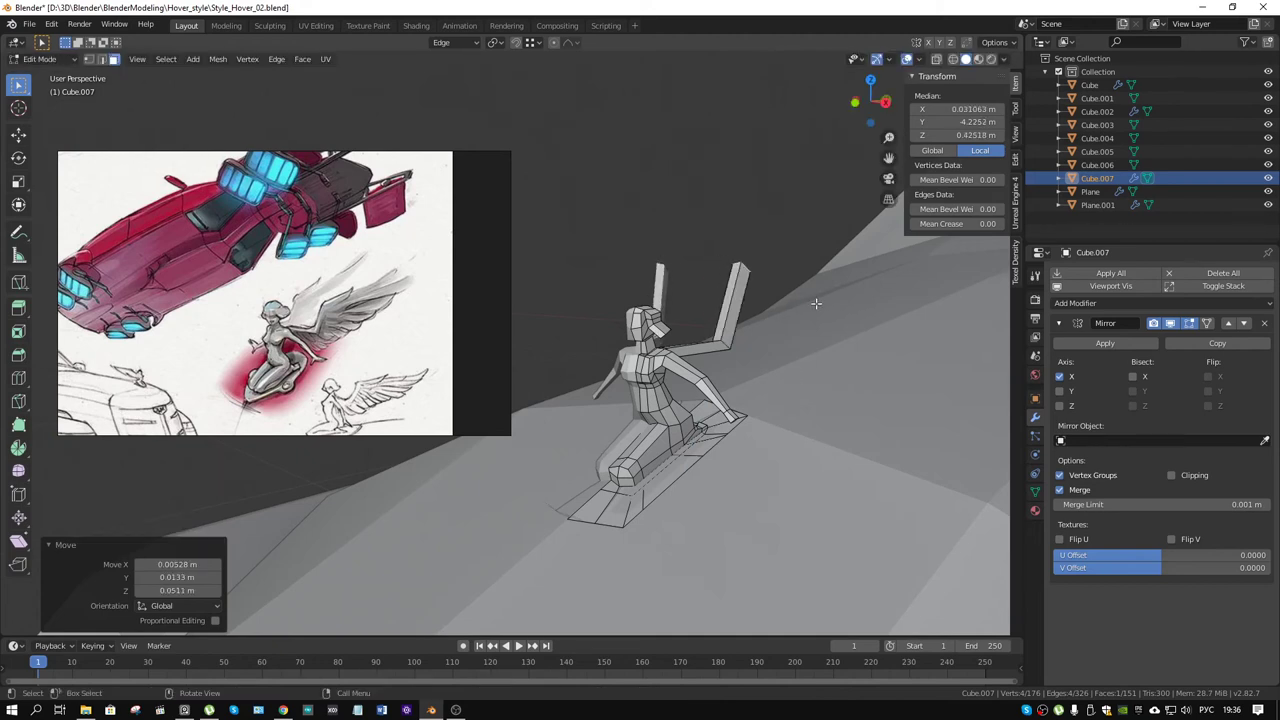
Step: Extrude another segment from the strut top and move it 0.0533/0.0792/0.0207 m outward
mouse_move(790, 306)
middle_mouse_down()
mouse_move(686, 333)
mouse_move(758, 337)
mouse_move(735, 309)
middle_mouse_up()
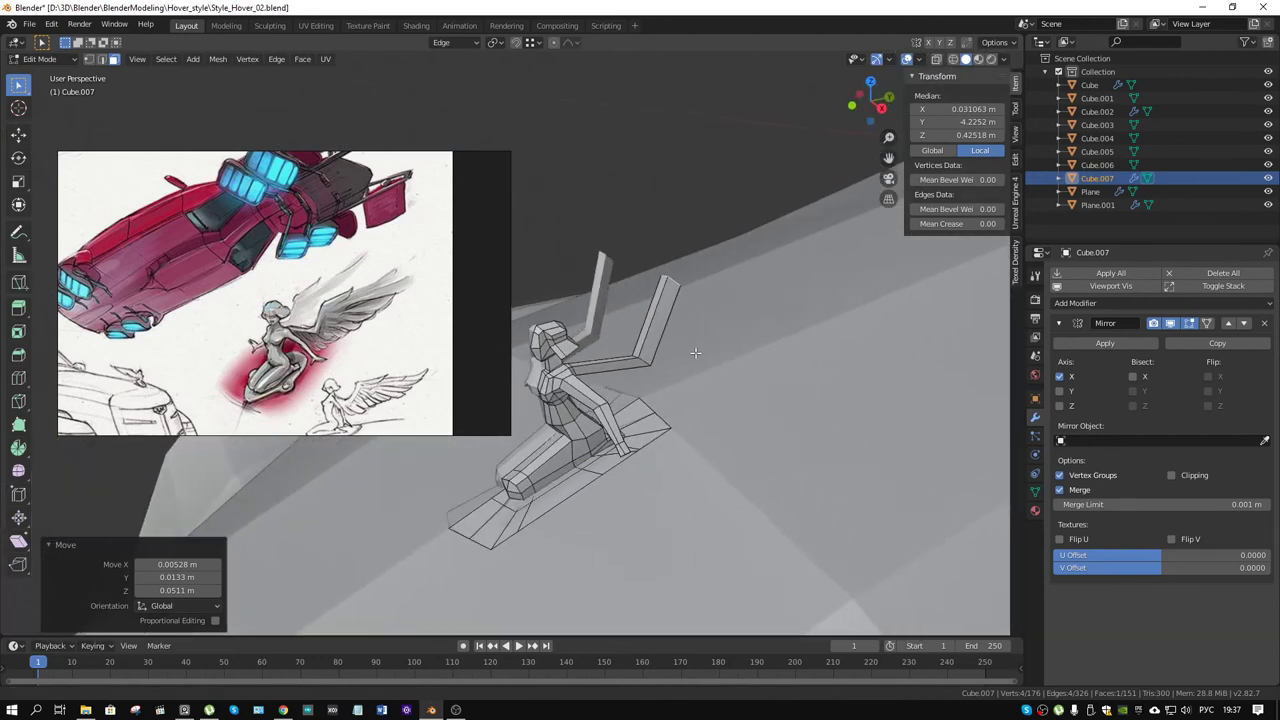
key("e")
right_click(735, 309)
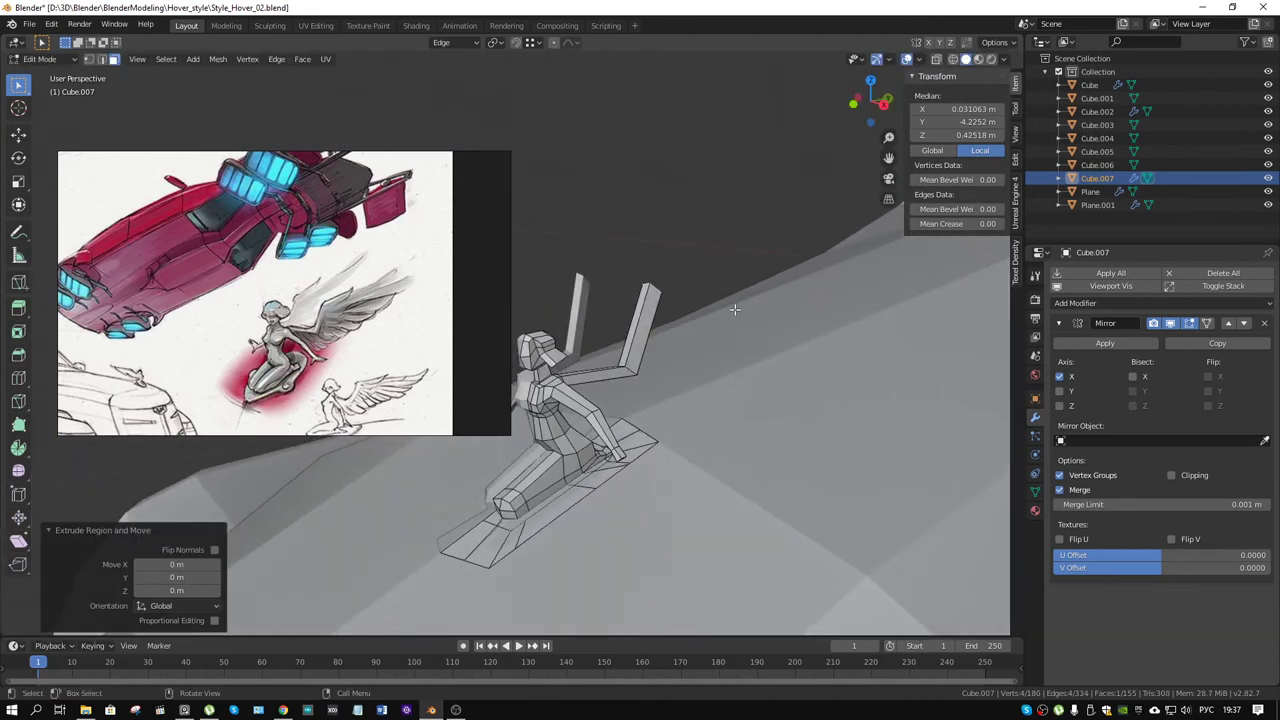
key("g")
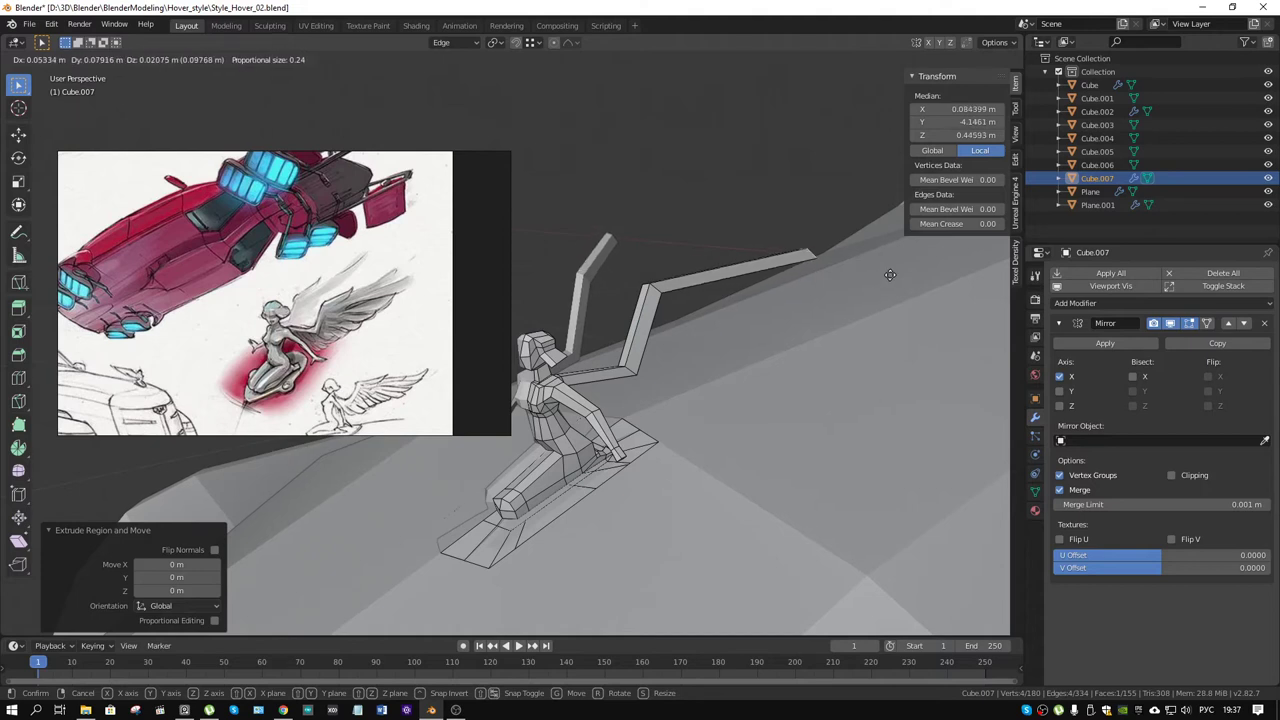
left_click(890, 274)
mouse_move(708, 330)
middle_mouse_down()
mouse_move(893, 361)
mouse_move(840, 391)
mouse_move(749, 400)
mouse_move(714, 429)
mouse_move(794, 394)
mouse_move(870, 408)
mouse_move(709, 266)
mouse_move(686, 444)
mouse_move(604, 354)
middle_mouse_up()
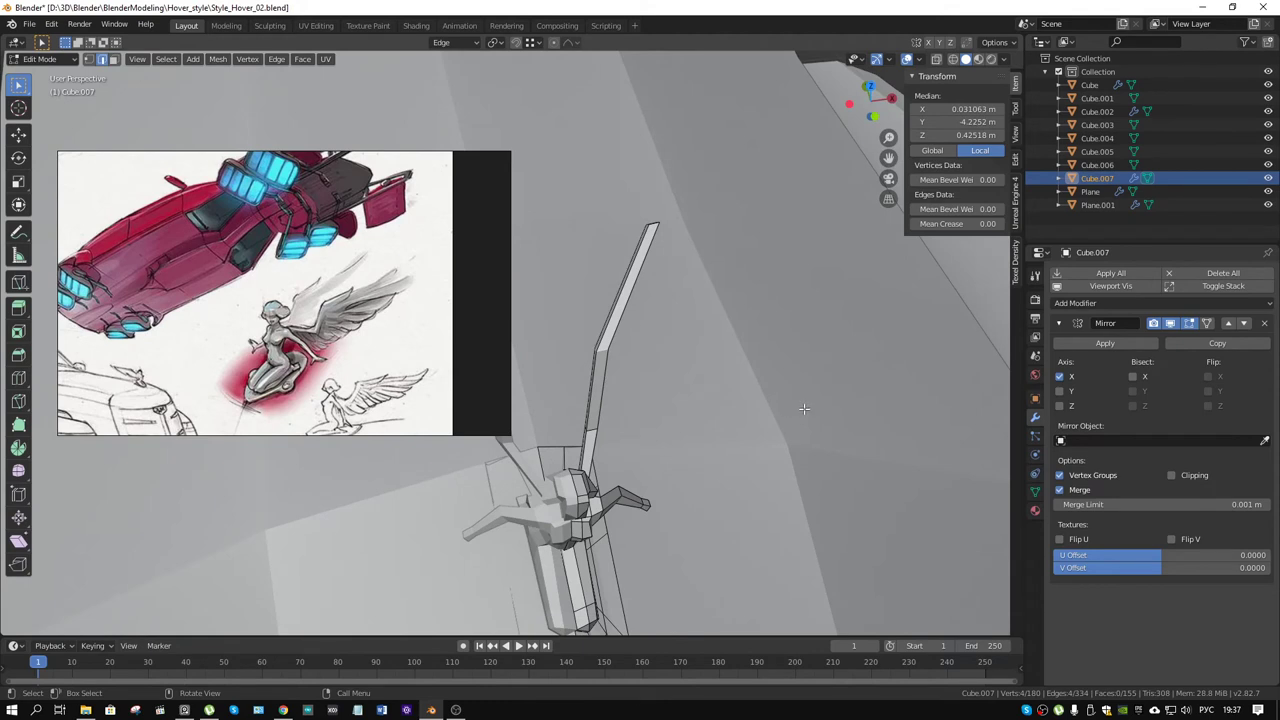
Step: Rotate the strut tip 25.7°, then turn the strut blade 19.6° around Z
key("r")
left_click(777, 507)
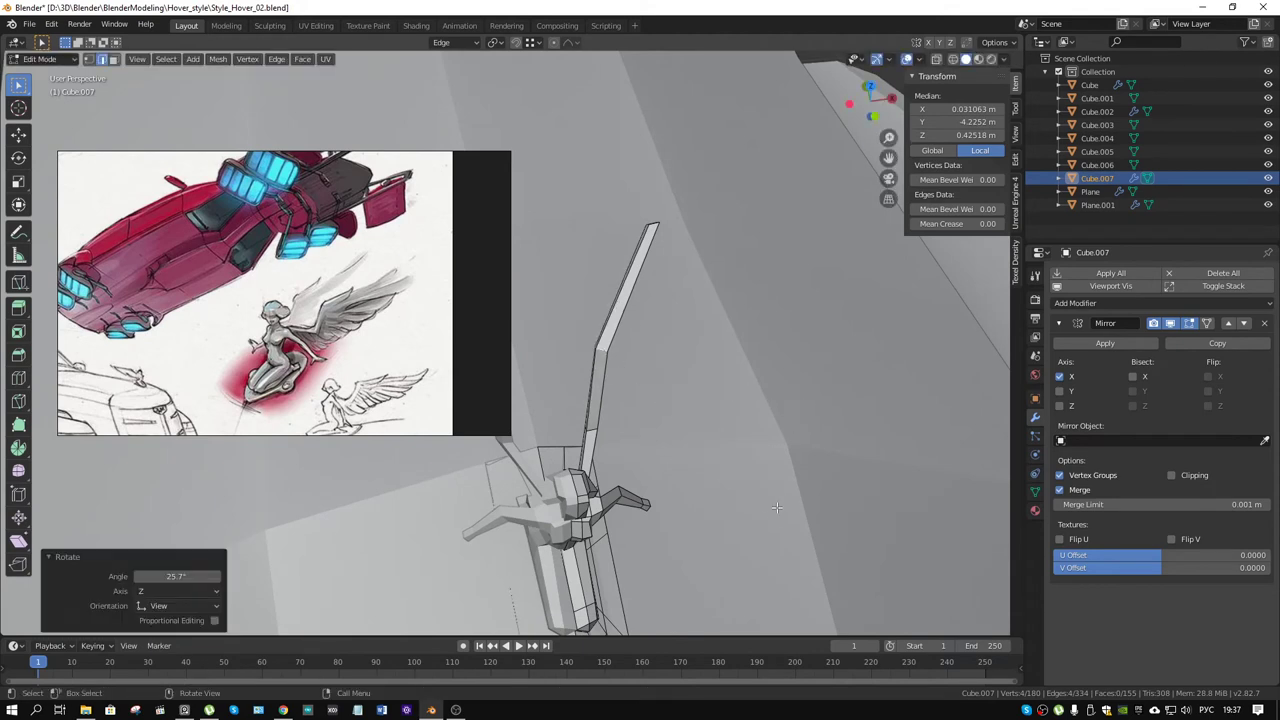
left_click(590, 428)
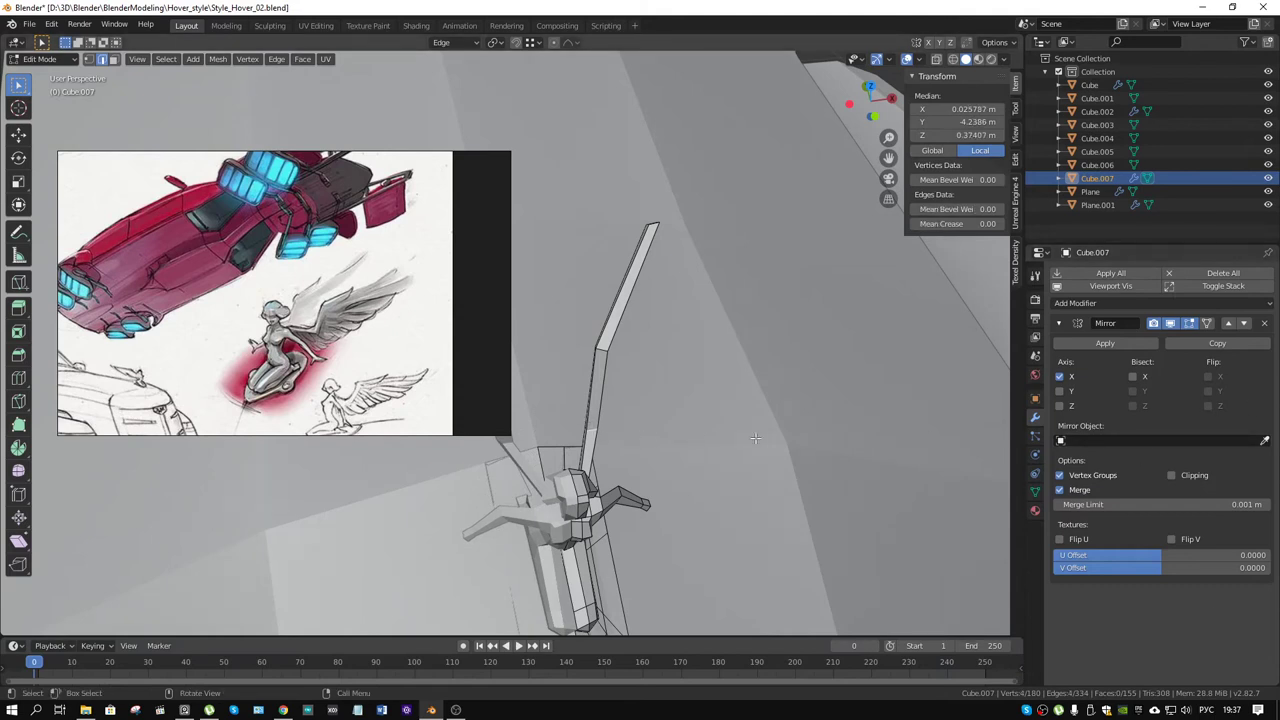
key("r")
key("z")
left_click(731, 500)
Step: Narrow the edge at the strut's bend to a scale of 0.604
mouse_move(620, 450)
middle_mouse_down()
mouse_move(643, 428)
mouse_move(620, 483)
middle_mouse_up()
left_click(629, 436)
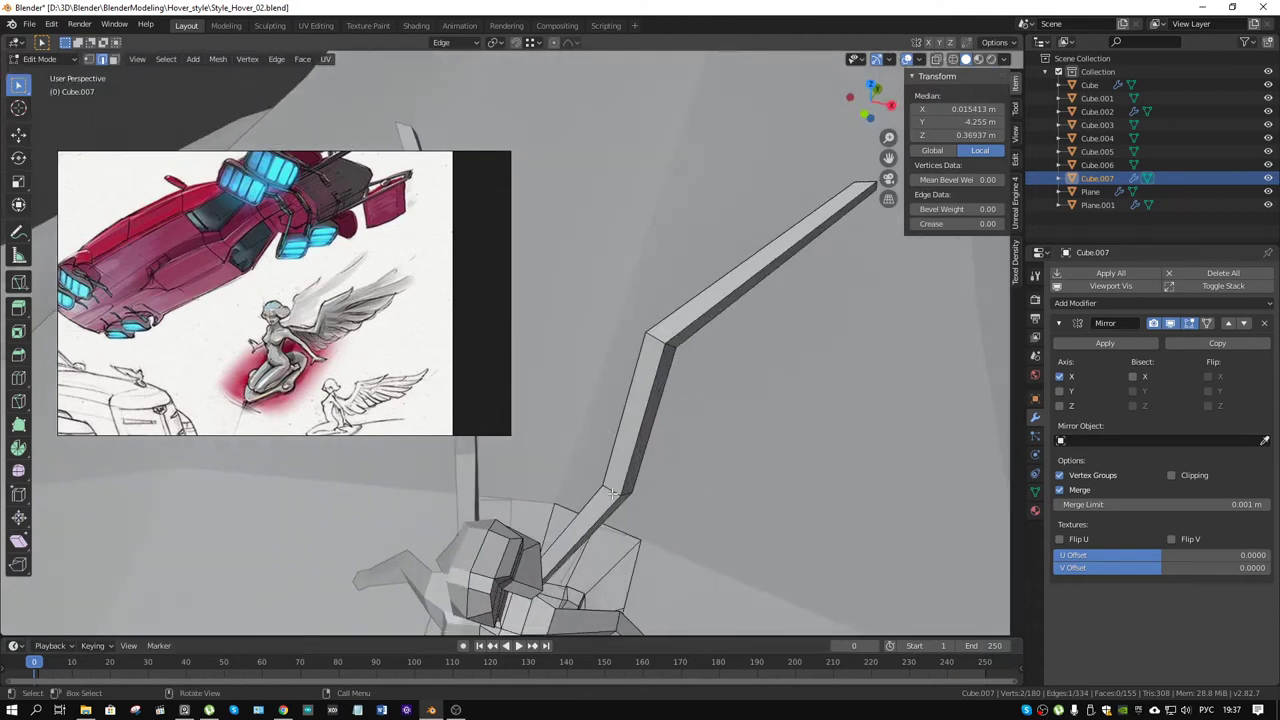
key("s")
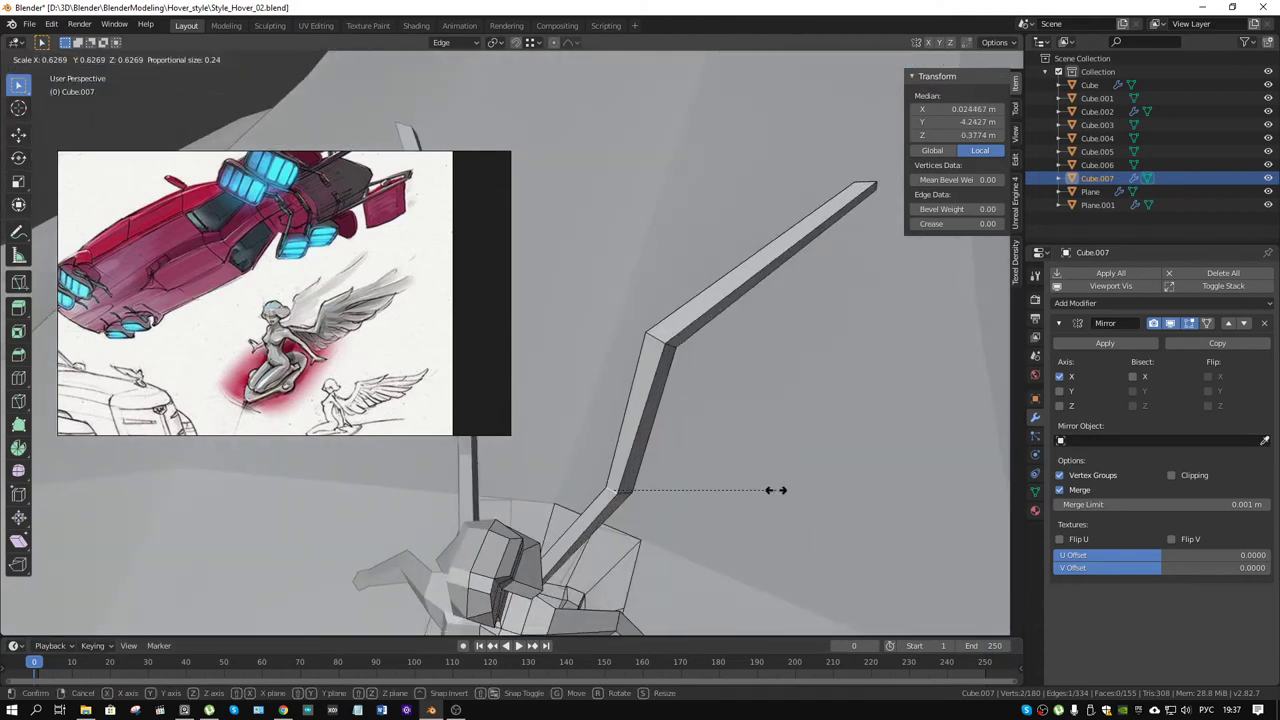
left_click(768, 487)
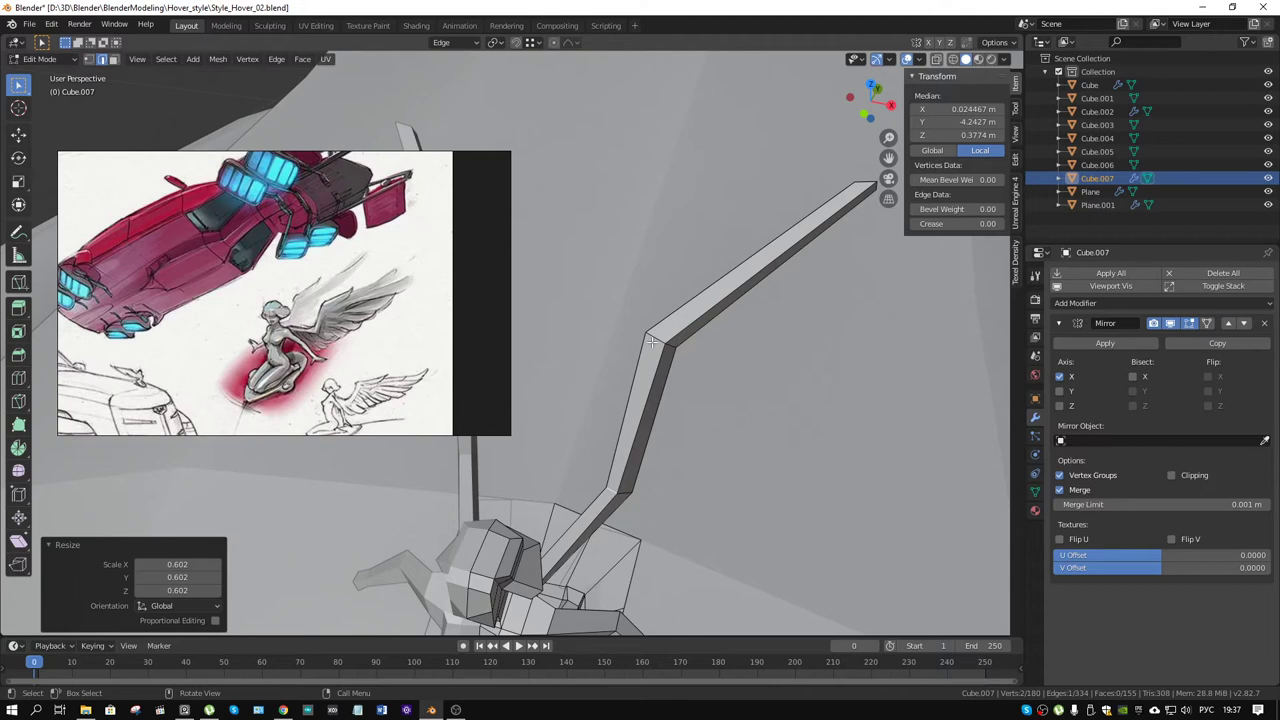
key("s")
left_click(792, 440)
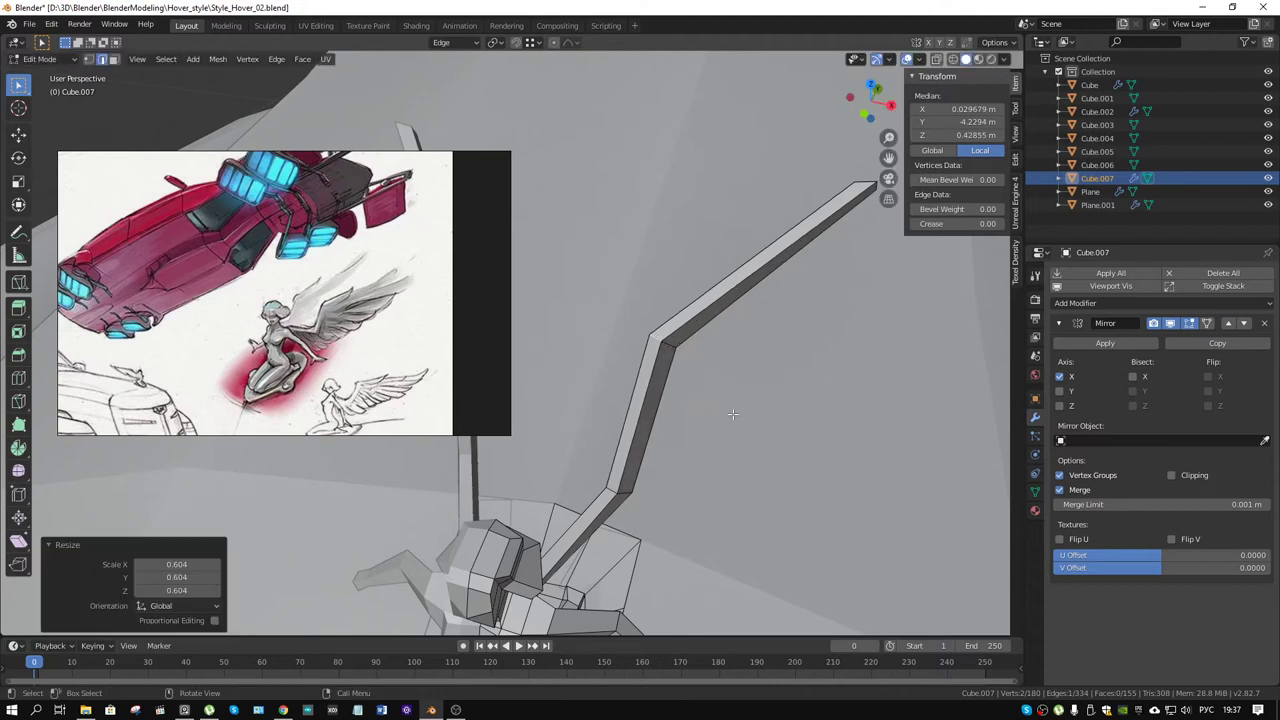
left_click(864, 188)
Step: Select the strut's top end cap and scale it down
middle_click_drag(864, 188, 705, 170)
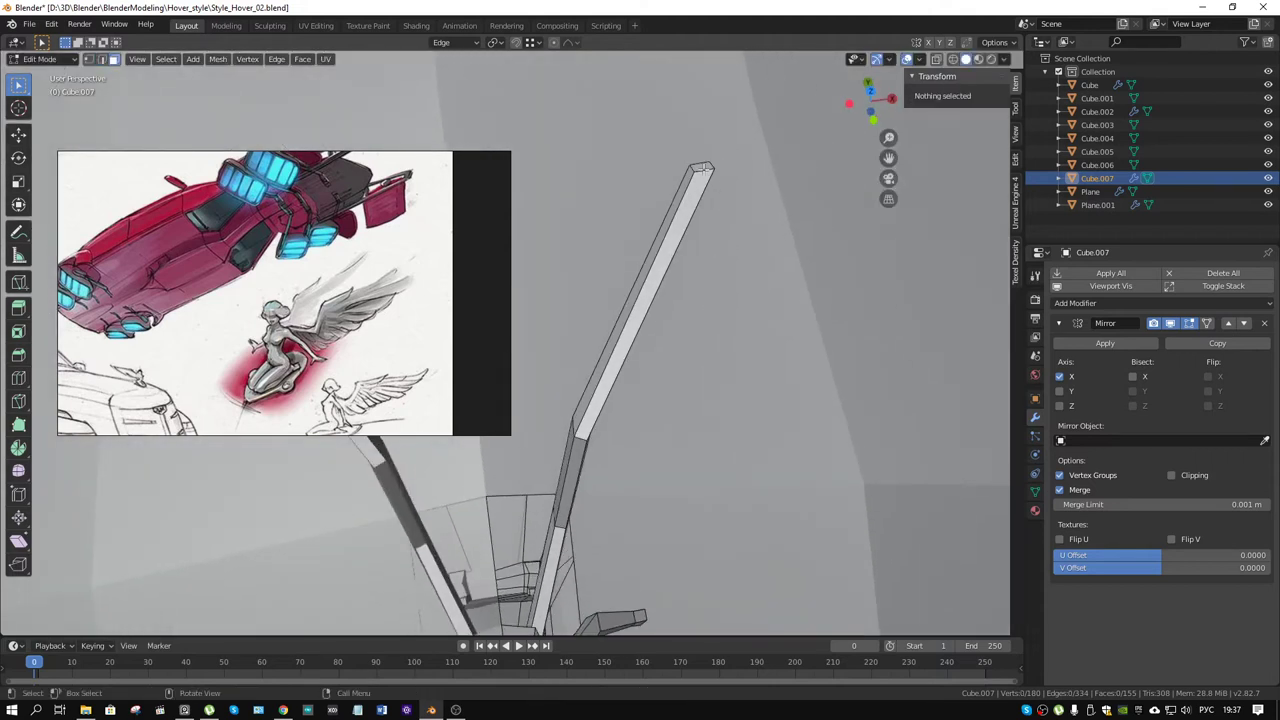
left_click(705, 170, "alt")
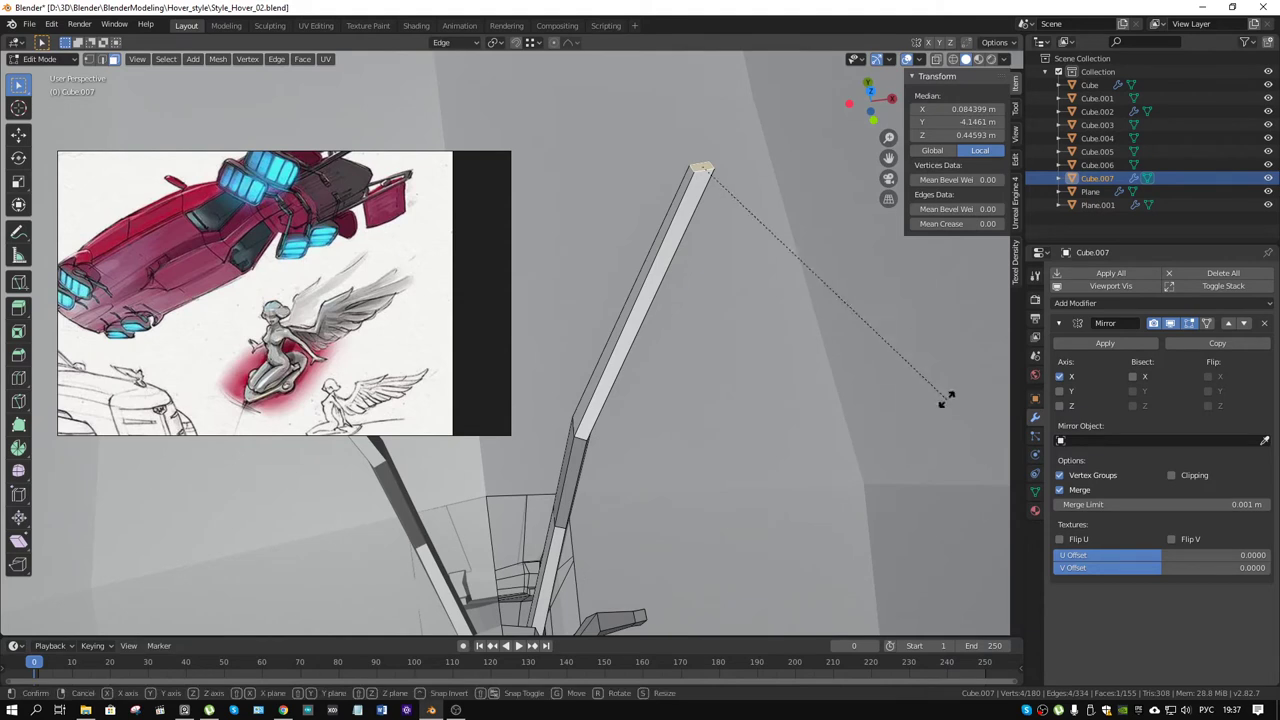
left_click(848, 510)
middle_click_drag(848, 510, 728, 193)
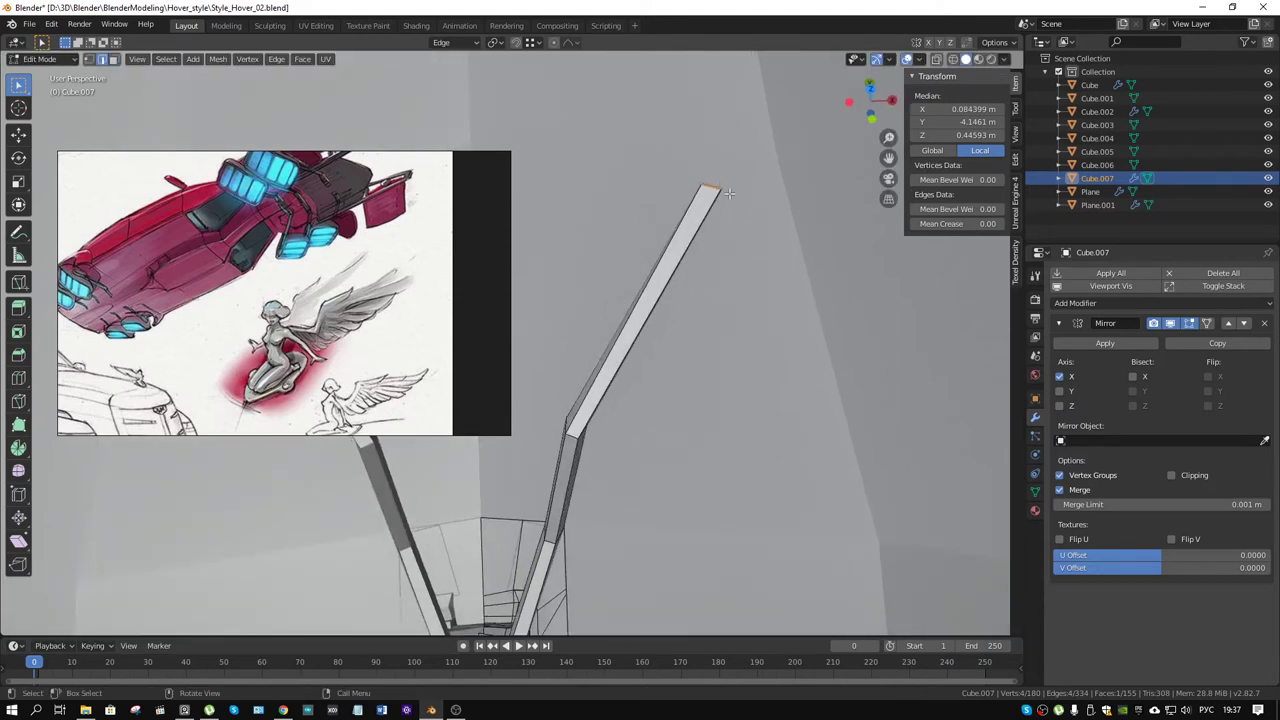
key("s")
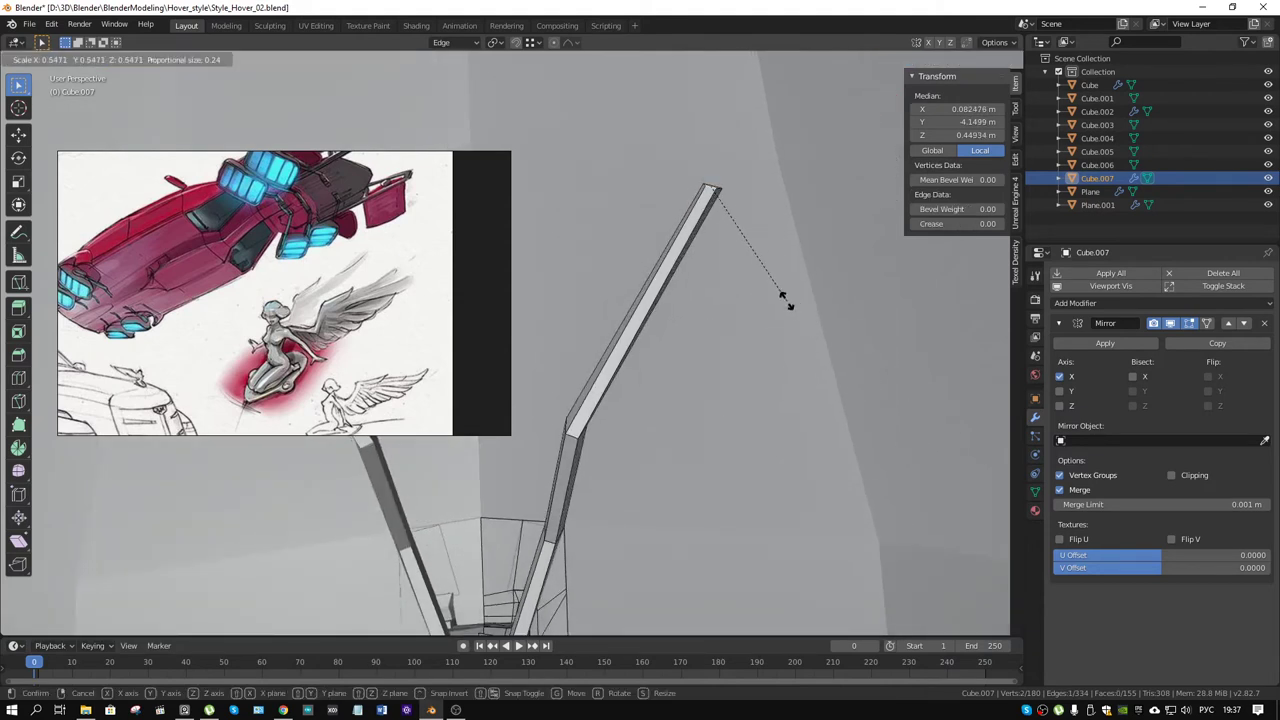
left_click(785, 300)
mouse_move(785, 300)
middle_mouse_down()
mouse_move(731, 328)
mouse_move(549, 511)
middle_mouse_up()
Step: Shrink another strut edge, trying 0.410 and 0.504 before settling at 0.435
left_click(591, 484)
scroll(586, 451, "up", 5)
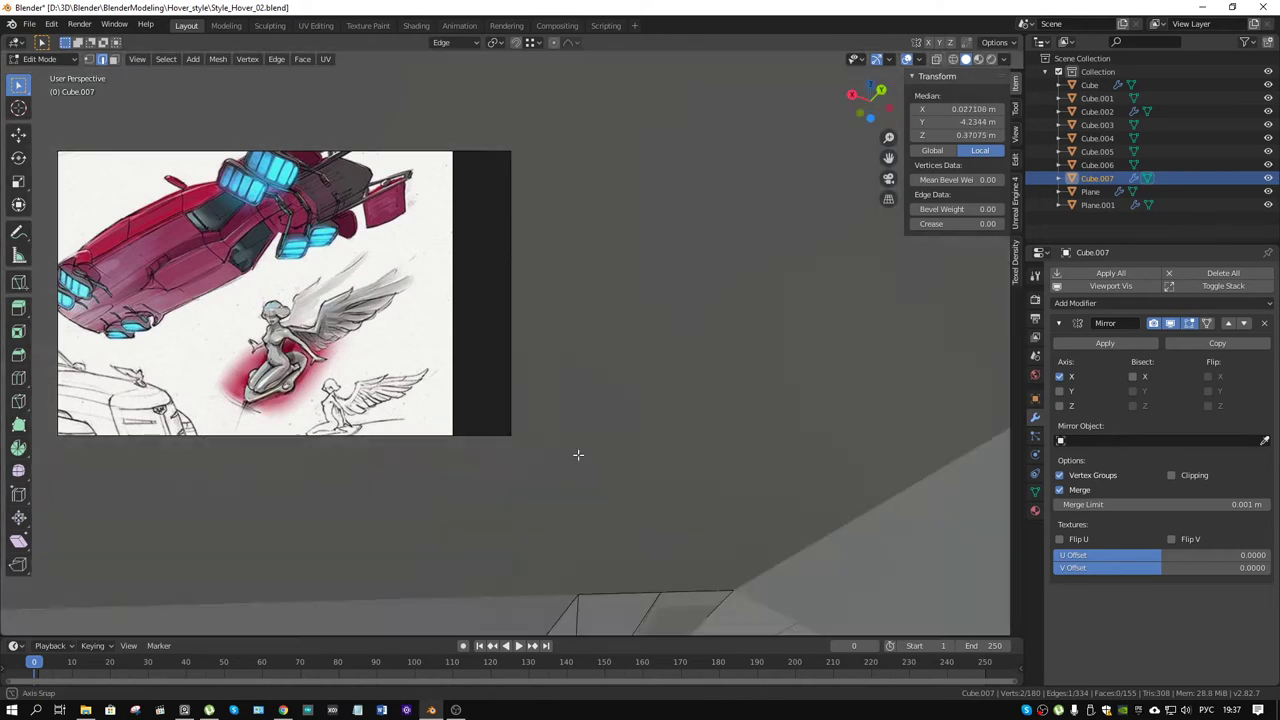
scroll(577, 457, "down", 5)
middle_click_drag(577, 457, 643, 483)
key("s")
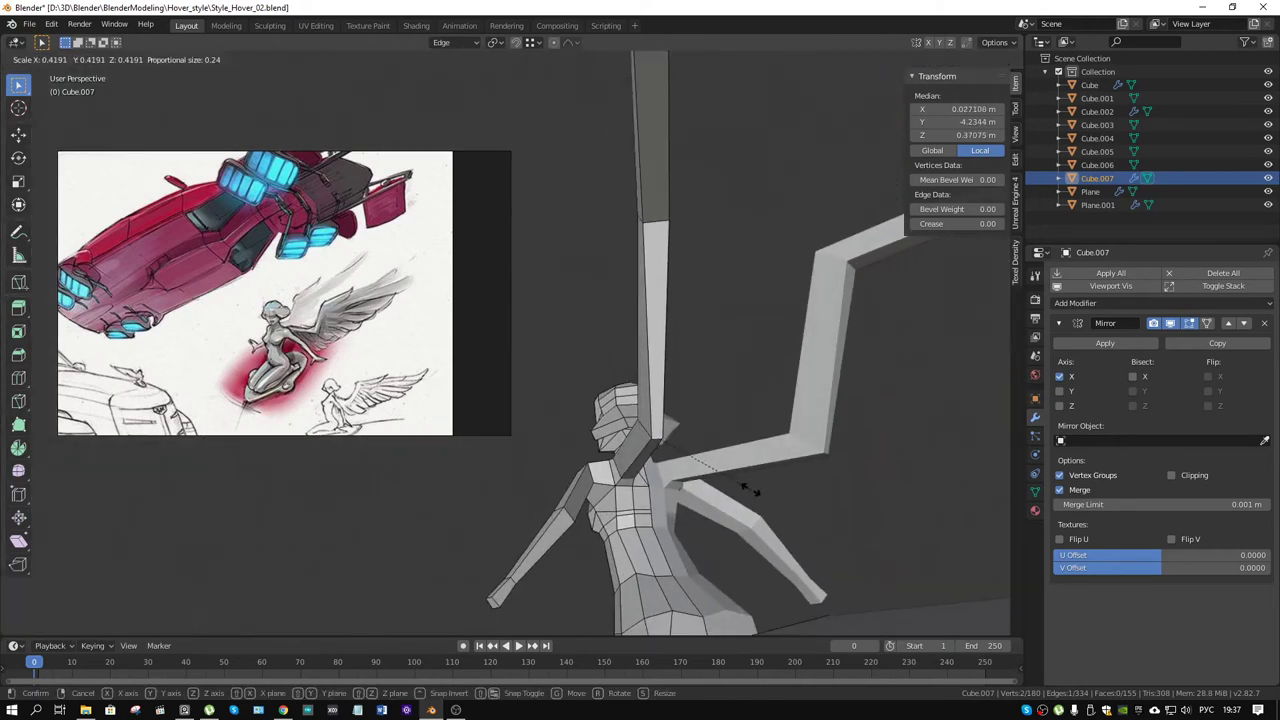
left_click(657, 483)
key("s")
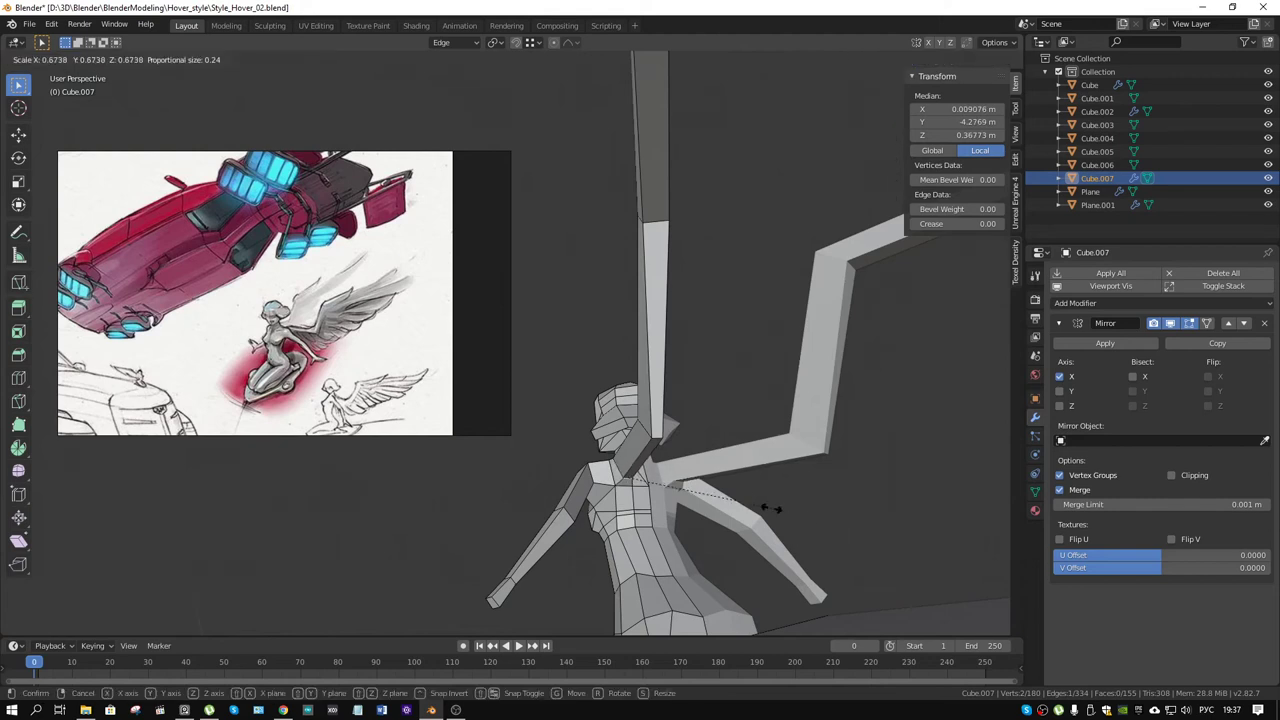
left_click(766, 514)
scroll(676, 416, "up", 3)
key("s")
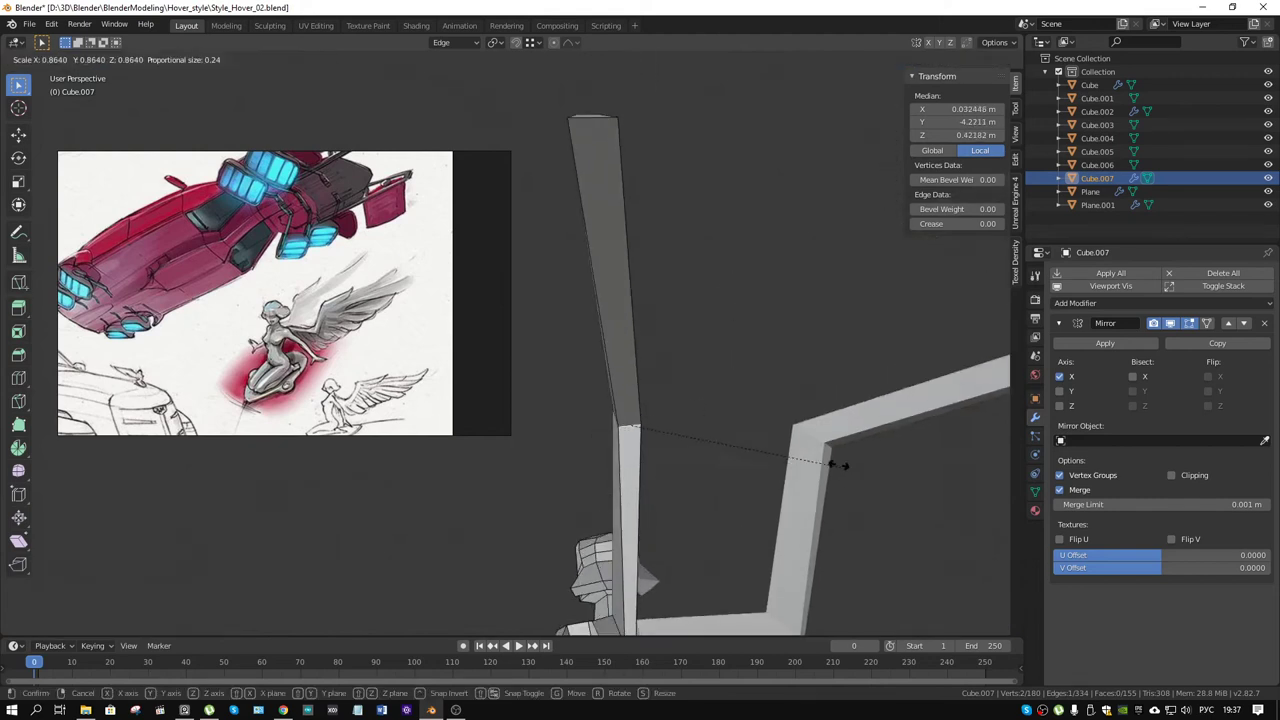
left_click(736, 396)
Step: Taper the strut tip to 0.189 and nudge it by -0.00962/0.00566/-0.0236 m
middle_click_drag(634, 206, 659, 323)
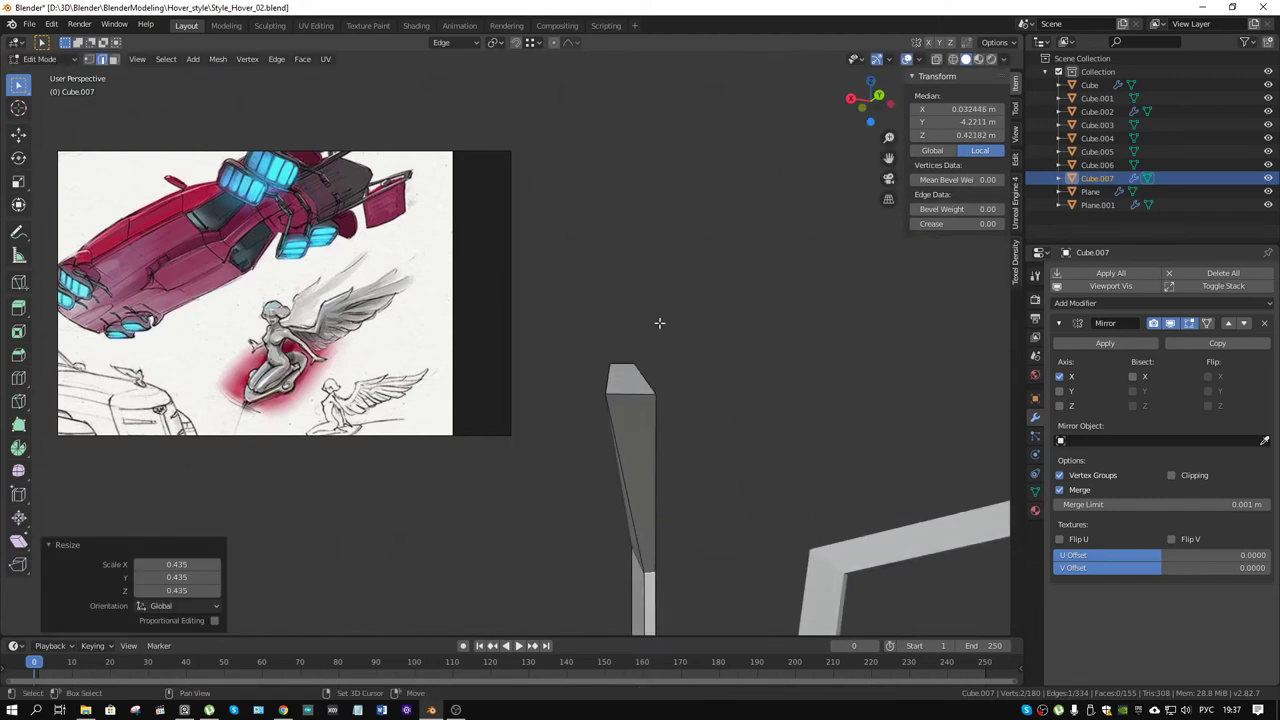
key("s")
left_click(670, 381)
mouse_move(670, 381)
middle_mouse_down()
mouse_move(736, 469)
mouse_move(783, 503)
mouse_move(711, 471)
middle_mouse_up()
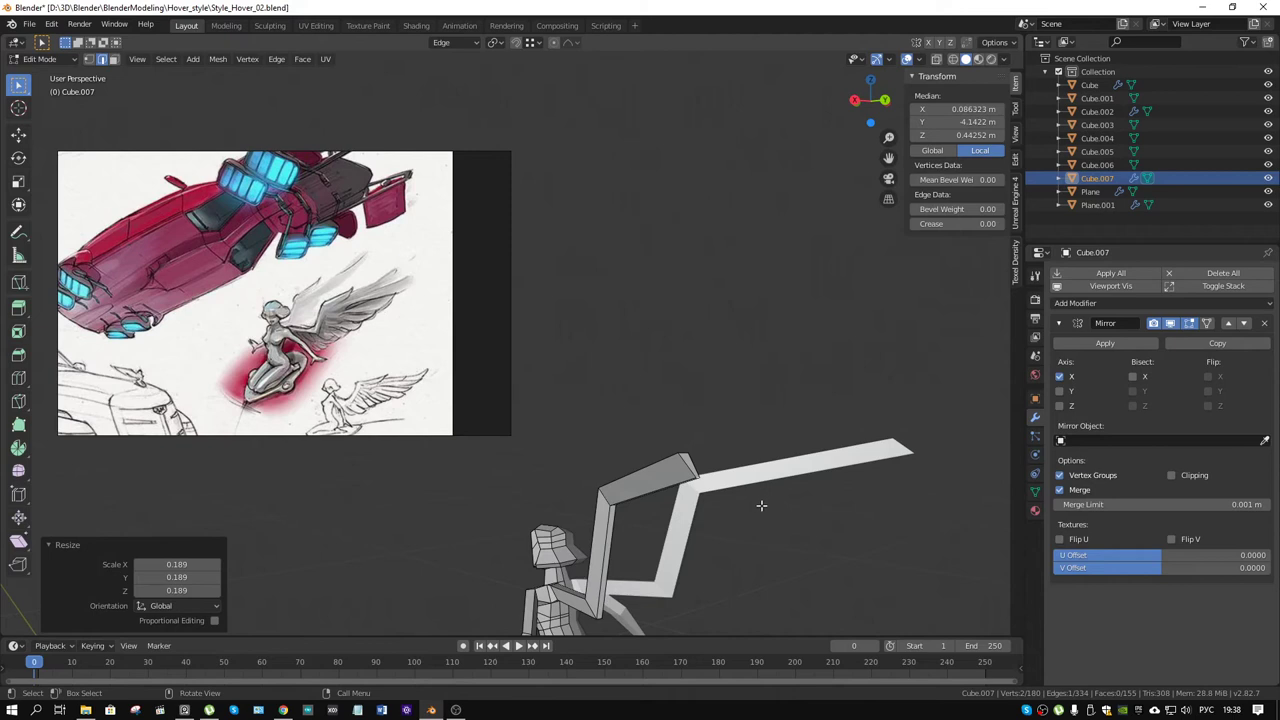
mouse_move(761, 505)
middle_mouse_down("shift")
mouse_move(777, 434)
mouse_move(745, 421)
middle_mouse_up("shift")
key("g")
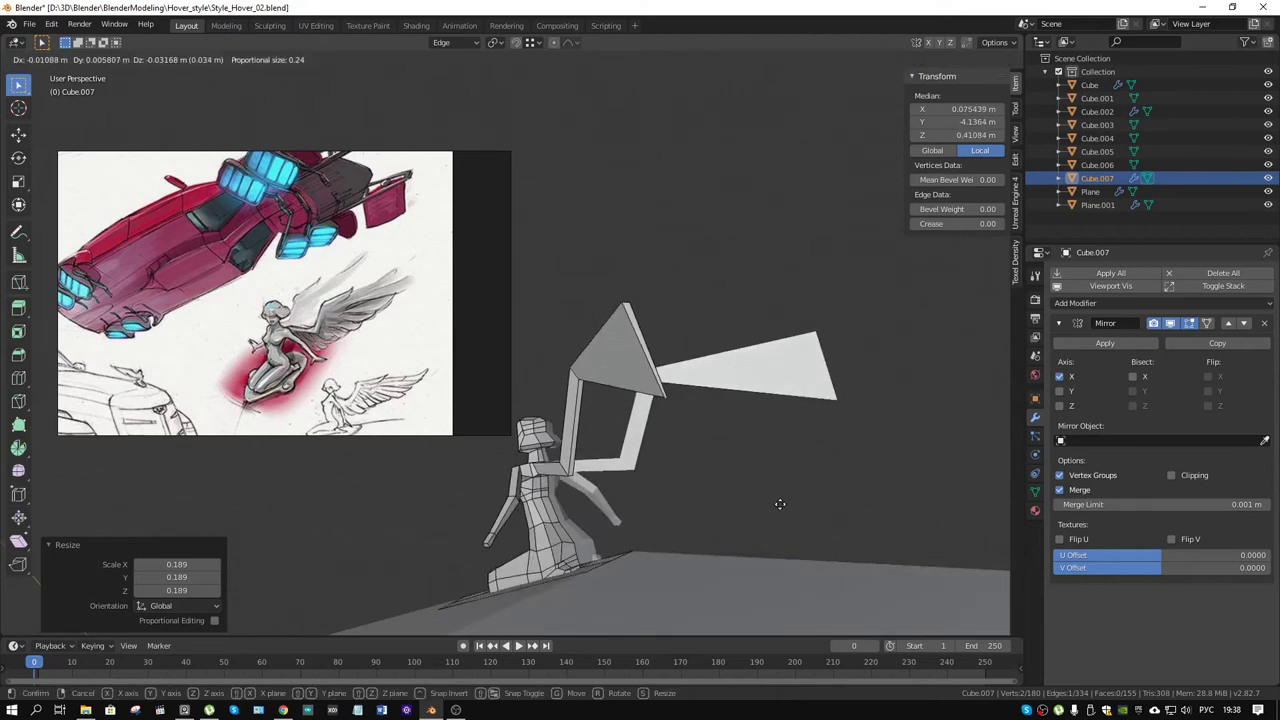
left_click(779, 483)
mouse_move(774, 483)
middle_mouse_down()
mouse_move(794, 443)
mouse_move(903, 457)
mouse_move(723, 514)
mouse_move(808, 503)
mouse_move(894, 463)
mouse_move(661, 518)
mouse_move(734, 486)
mouse_move(737, 420)
mouse_move(691, 420)
mouse_move(682, 370)
mouse_move(846, 334)
mouse_move(794, 333)
mouse_move(807, 333)
mouse_move(850, 374)
mouse_move(749, 399)
mouse_move(773, 425)
mouse_move(795, 365)
mouse_move(782, 347)
middle_mouse_up()
middle_click_drag(703, 437, 752, 447)
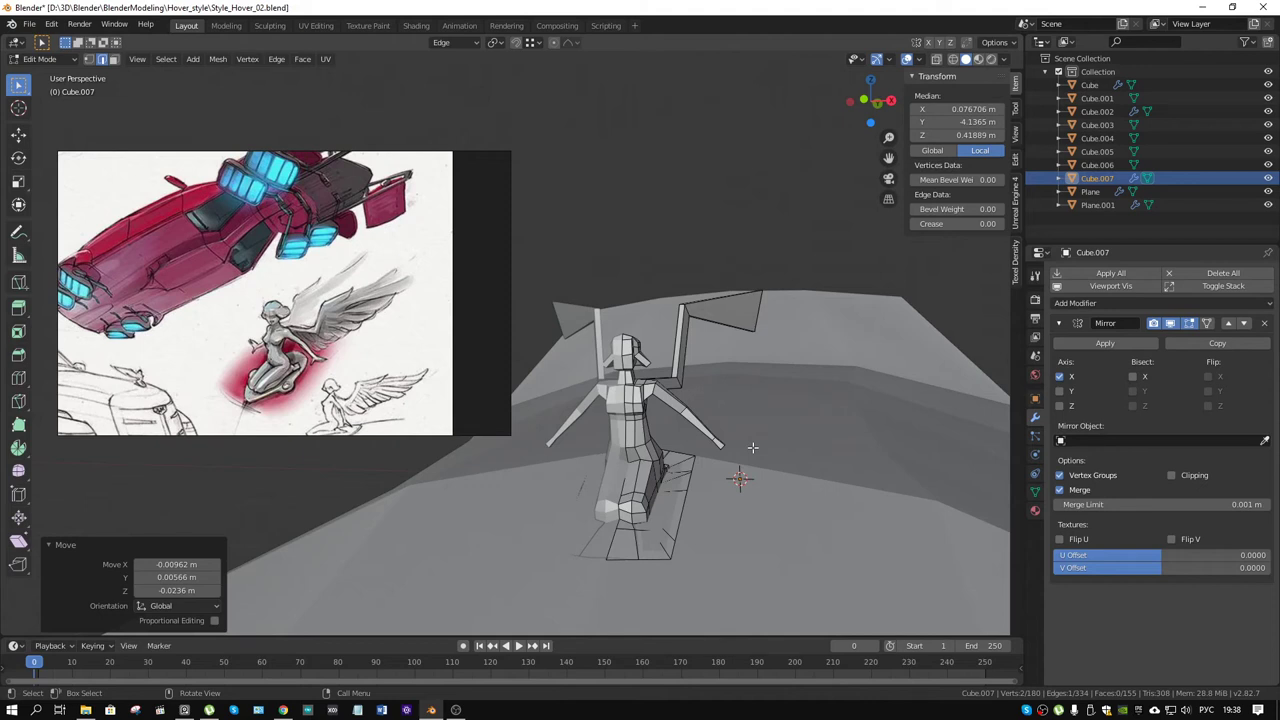
Step: Toggle X-ray briefly, hide other objects in Object Mode, then return to editing Cube.007
key("alt+z")
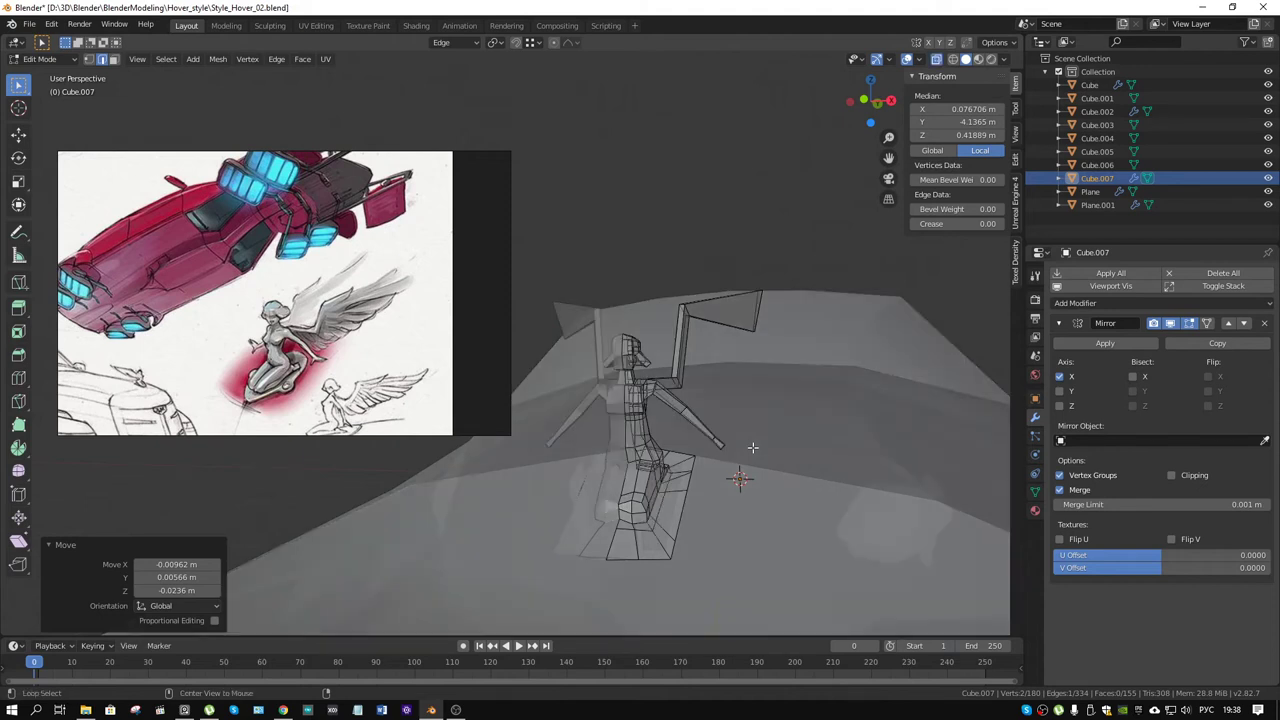
key("alt+z")
key("ctrl+Tab")
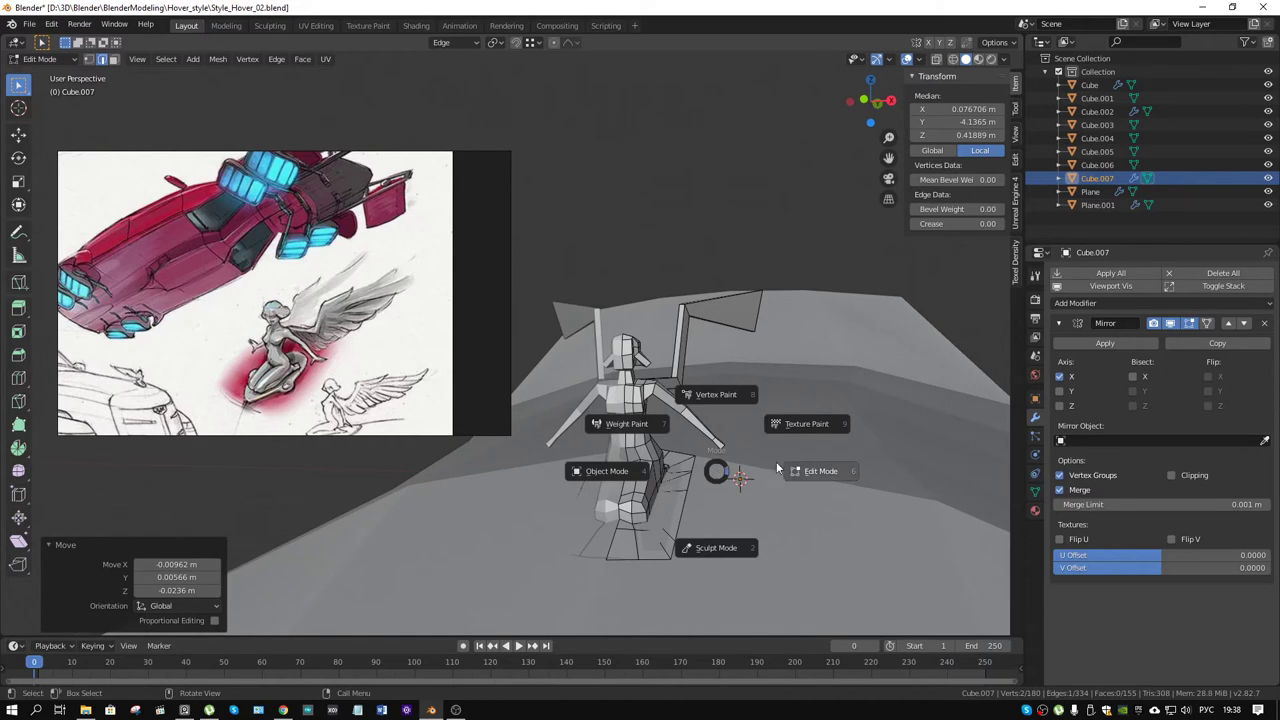
left_click(620, 476)
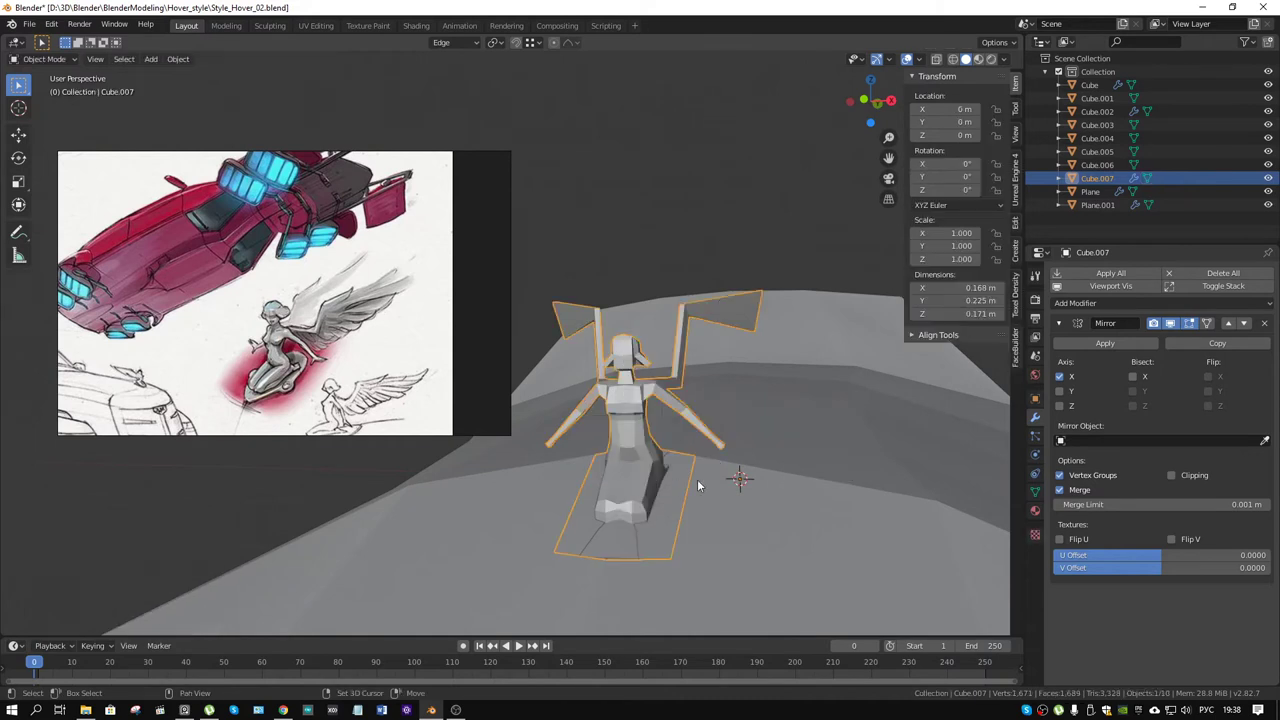
key("shift+h")
middle_click_drag(698, 486, 678, 505)
key("ctrl+Tab")
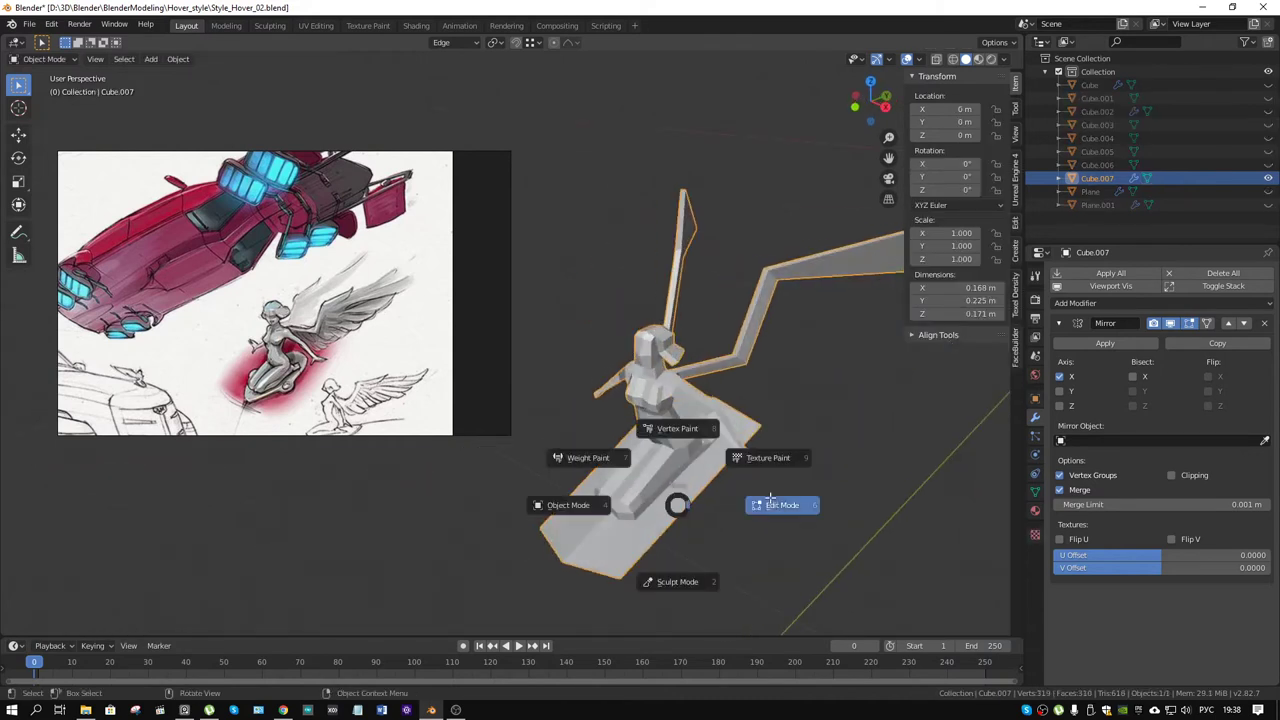
left_click(770, 505)
mouse_move(770, 498)
middle_mouse_down()
mouse_move(694, 480)
mouse_move(700, 469)
mouse_move(654, 484)
mouse_move(646, 340)
mouse_move(598, 449)
mouse_move(690, 456)
mouse_move(649, 475)
mouse_move(774, 451)
mouse_move(817, 465)
middle_mouse_up()
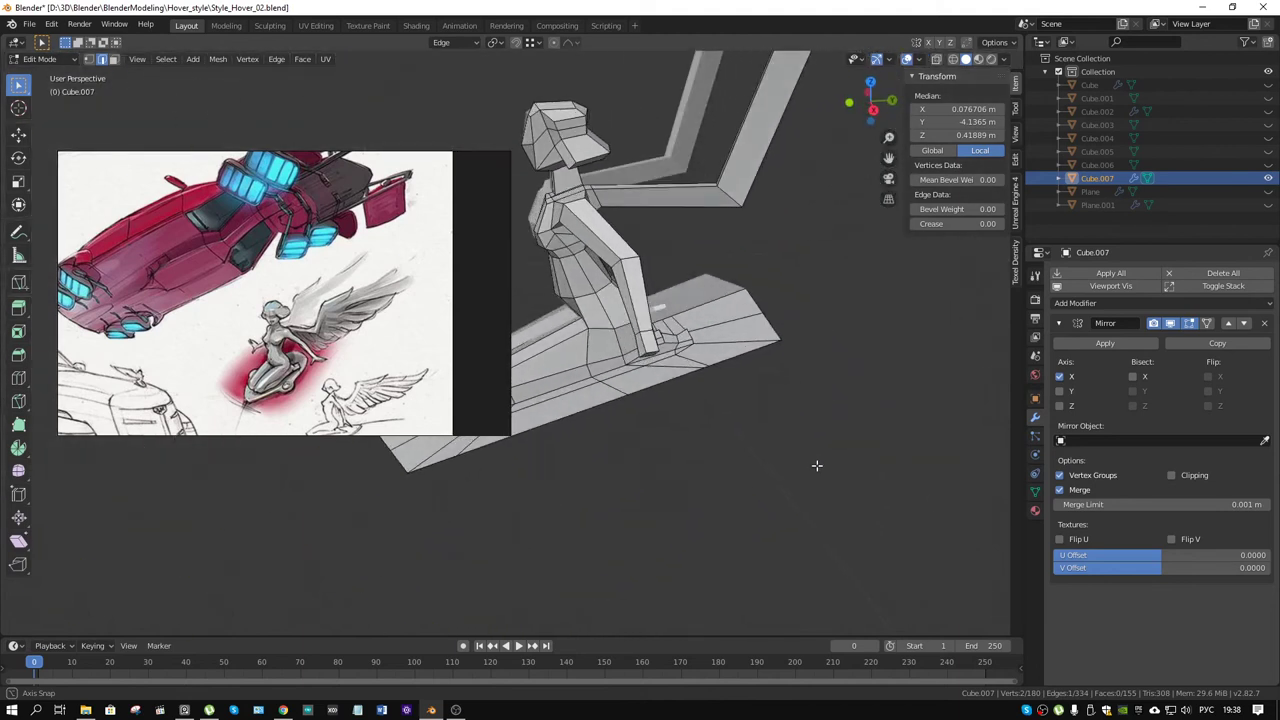
Step: Select the board's front edge loop and extrude it slightly downward into a lip
left_click(725, 402)
mouse_move(743, 371)
middle_mouse_down()
mouse_move(666, 426)
mouse_move(594, 441)
middle_mouse_up()
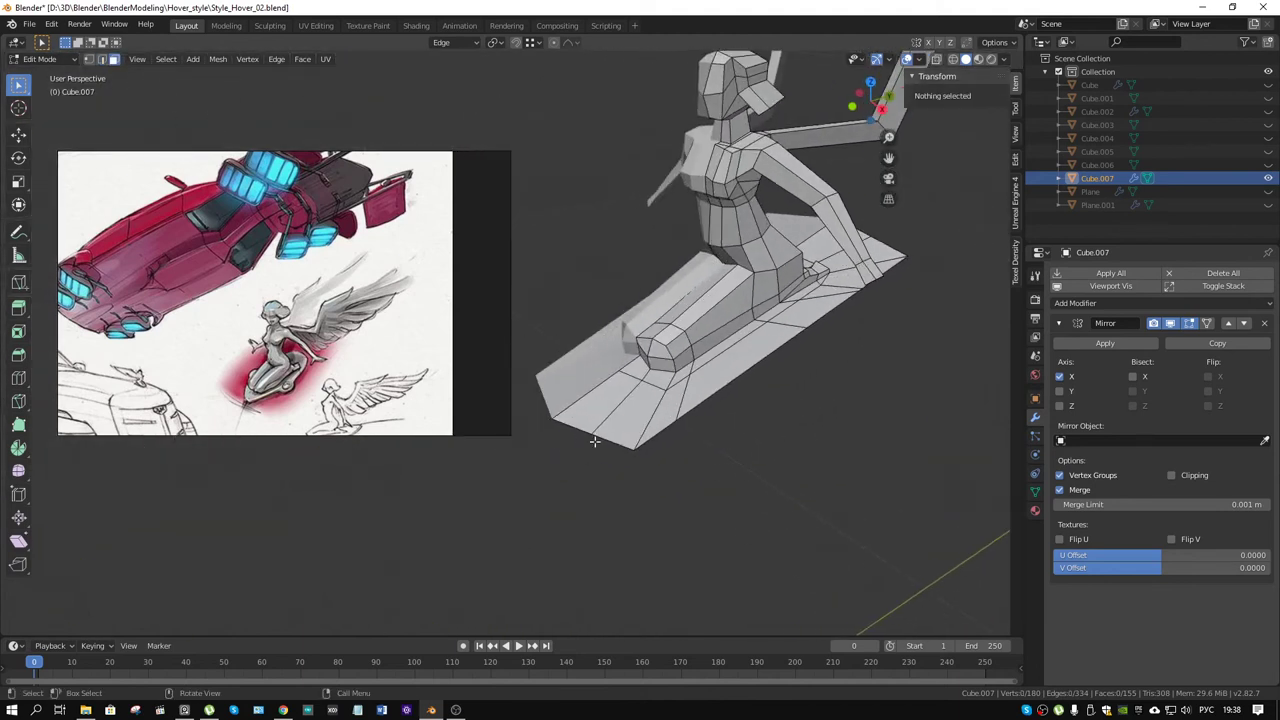
left_click(580, 427)
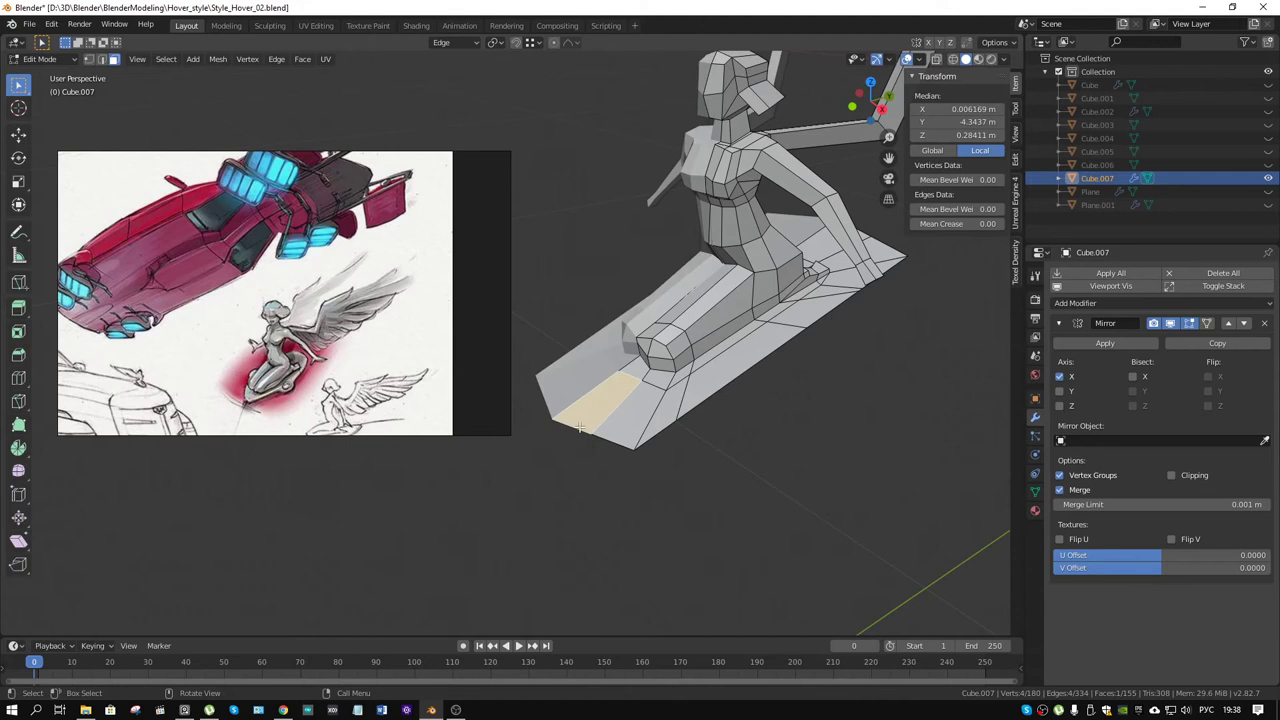
mouse_move(562, 425)
middle_mouse_down()
mouse_move(646, 503)
mouse_move(726, 437)
middle_mouse_up()
left_click(632, 494, "ctrl")
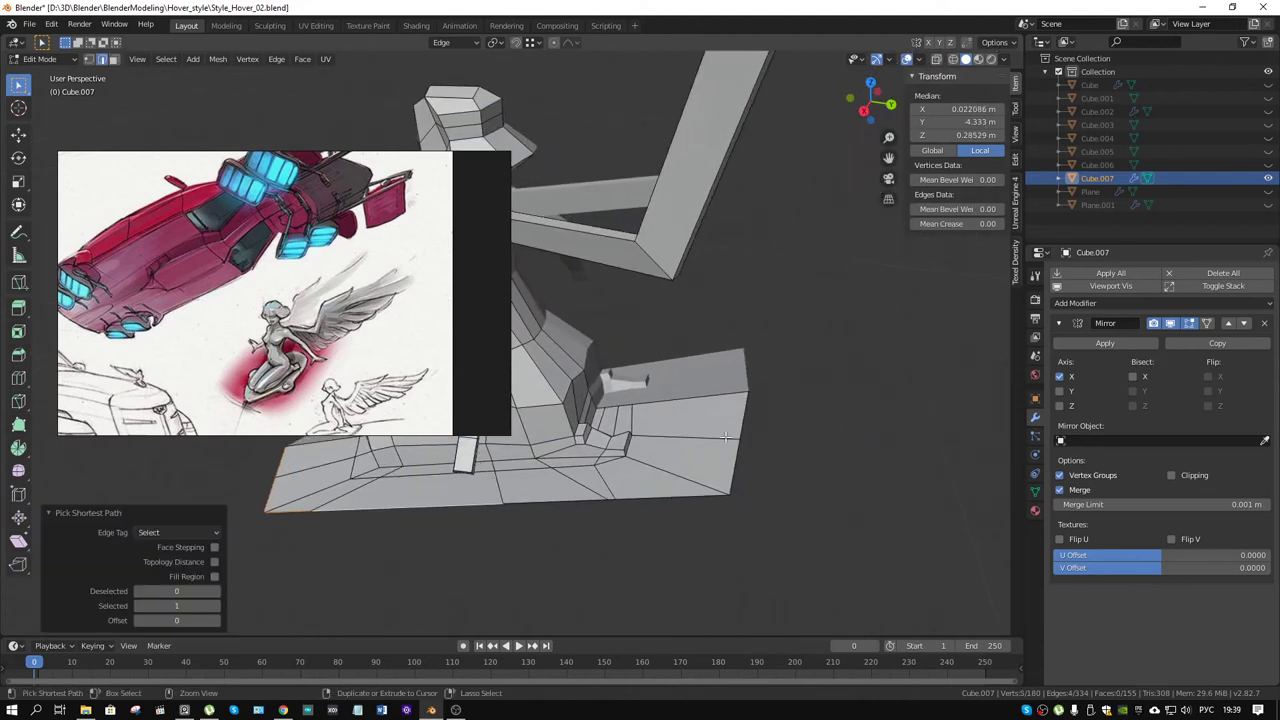
middle_click_drag(655, 475, 620, 433)
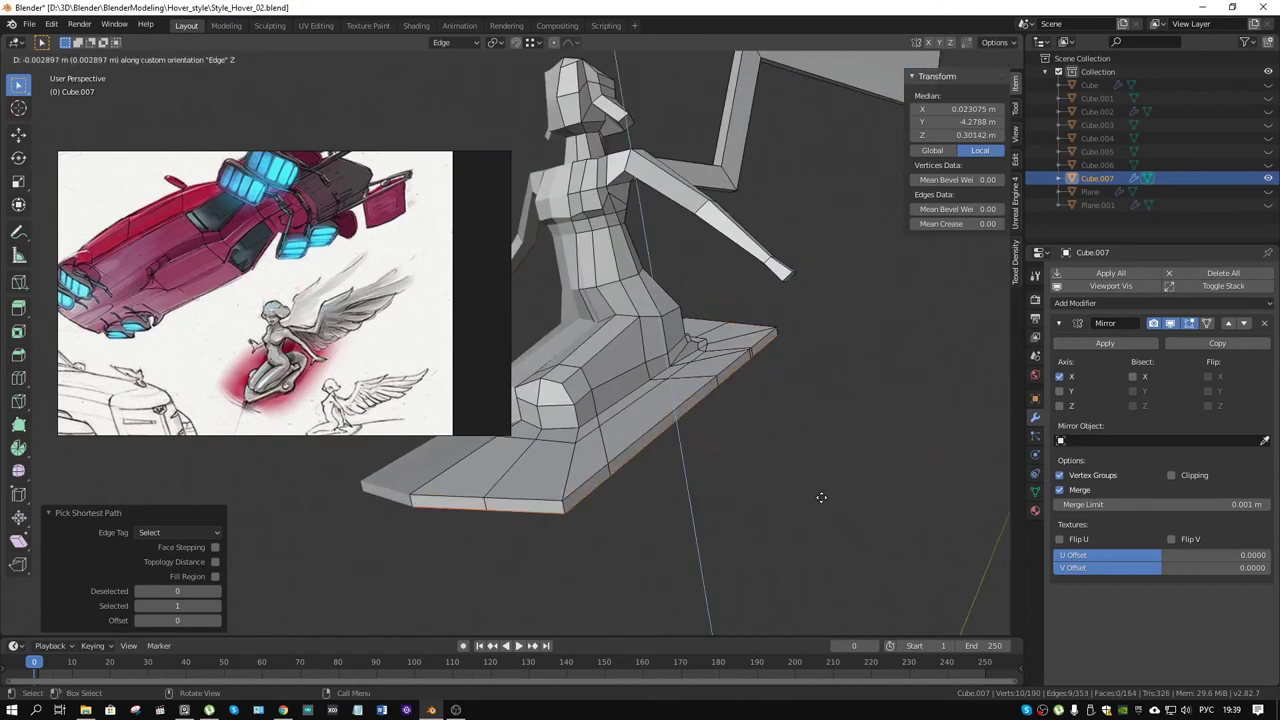
left_click(790, 501)
middle_click_drag(771, 503, 755, 405)
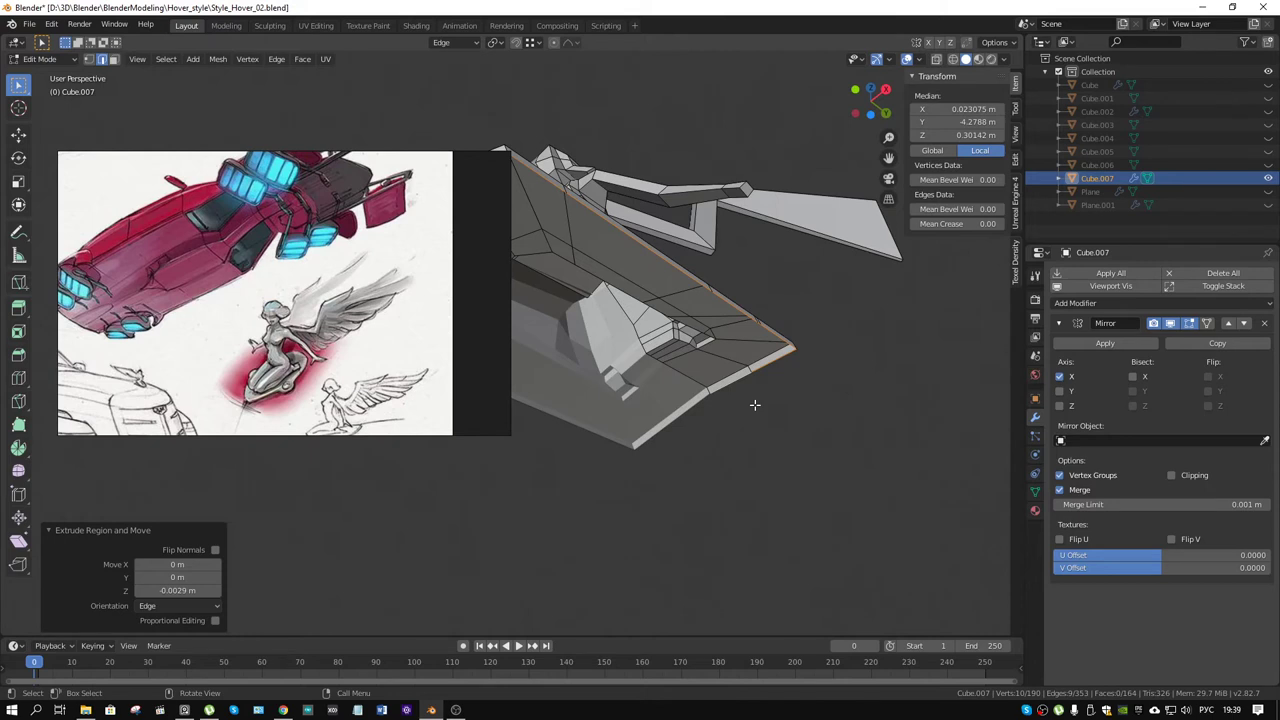
Step: Select the whole mesh and merge vertices by distance
key("a")
mouse_move(755, 405)
middle_mouse_down()
mouse_move(704, 449)
mouse_move(750, 463)
mouse_move(779, 368)
mouse_move(651, 446)
mouse_move(663, 403)
mouse_move(580, 394)
mouse_move(751, 355)
mouse_move(737, 320)
mouse_move(786, 360)
mouse_move(872, 376)
mouse_move(703, 400)
mouse_move(823, 386)
mouse_move(717, 381)
mouse_move(800, 386)
mouse_move(720, 381)
mouse_move(763, 492)
mouse_move(849, 474)
middle_mouse_up()
left_click(704, 448)
Step: Add a loop cut along the rider's arm without sliding it
scroll(763, 492, "up", 2)
scroll(763, 492, "up", 2)
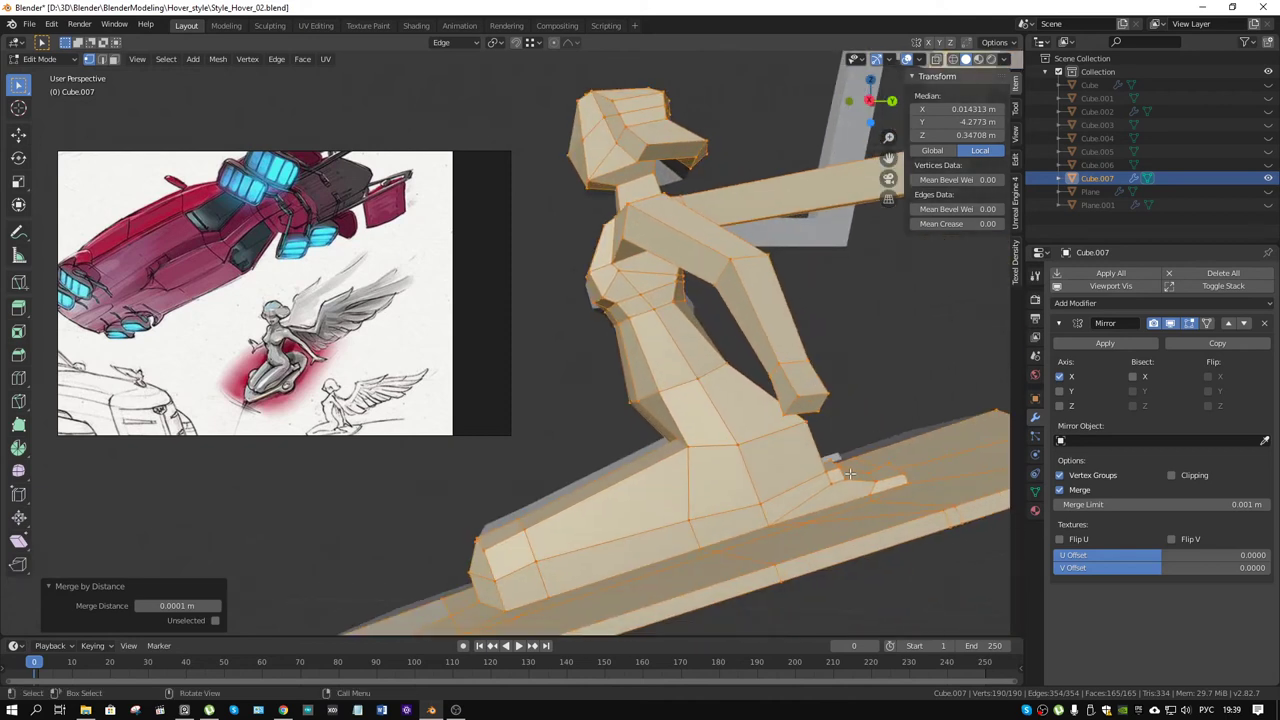
left_click(816, 402)
right_click(816, 402)
Step: Extrude the edge at the hand's end and leave it in place
left_click(807, 404)
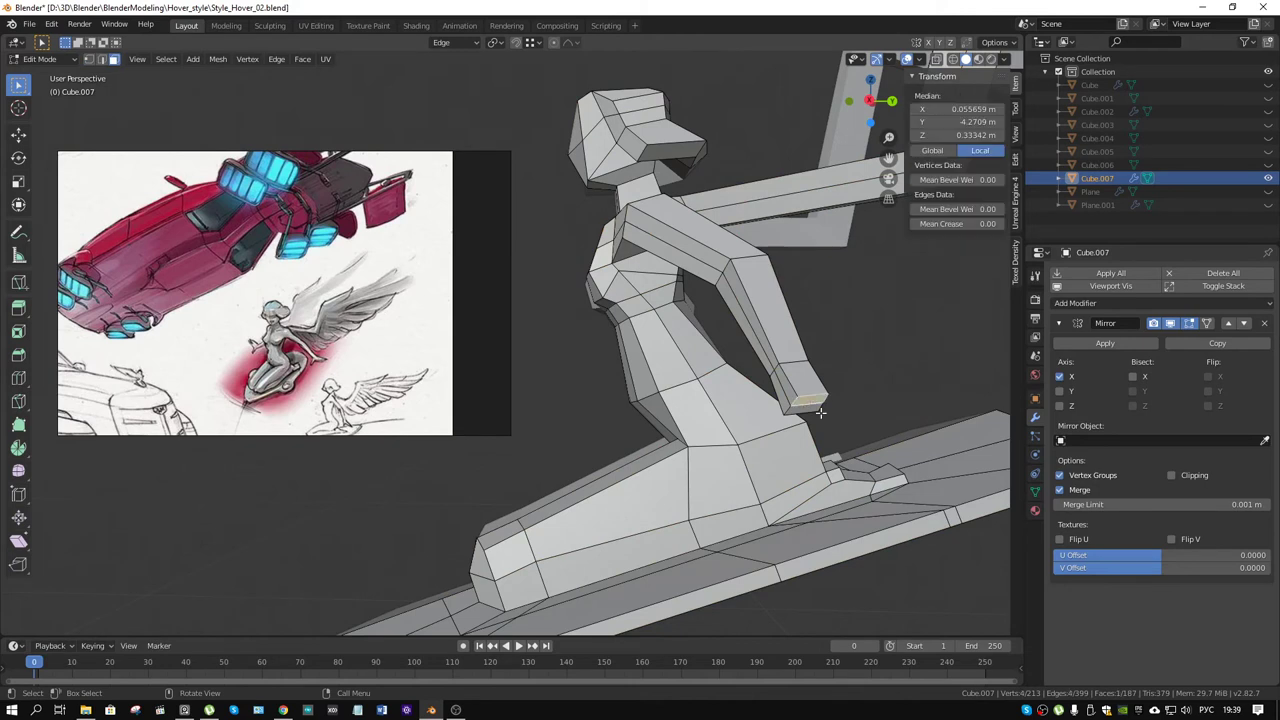
middle_click_drag(807, 404, 822, 414)
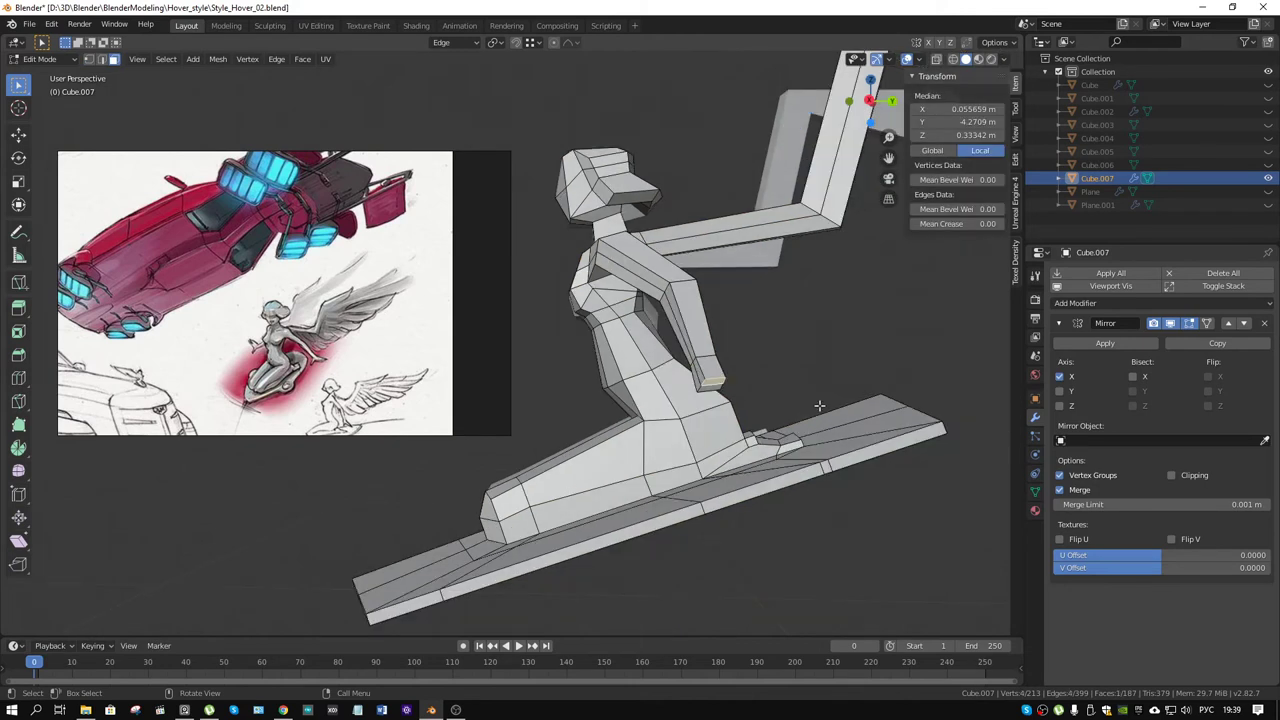
key("e")
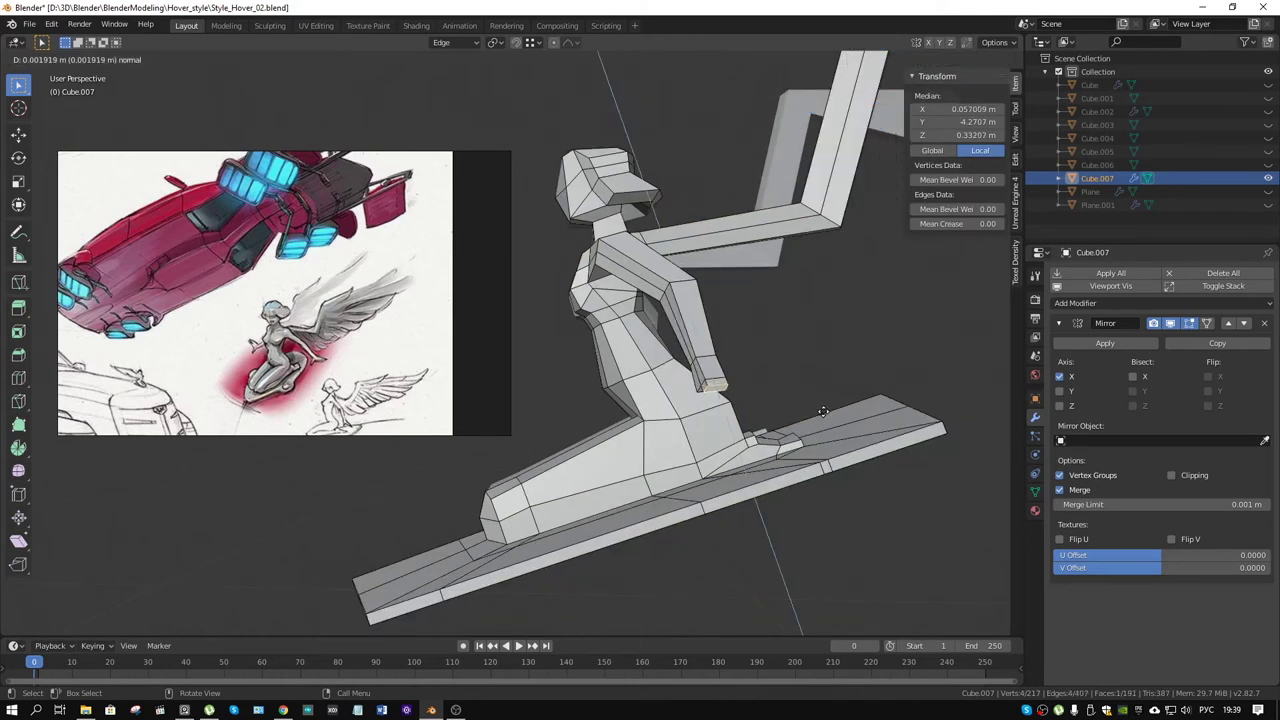
right_click(822, 410)
mouse_move(822, 410)
middle_mouse_down()
mouse_move(681, 401)
mouse_move(742, 419)
middle_mouse_up()
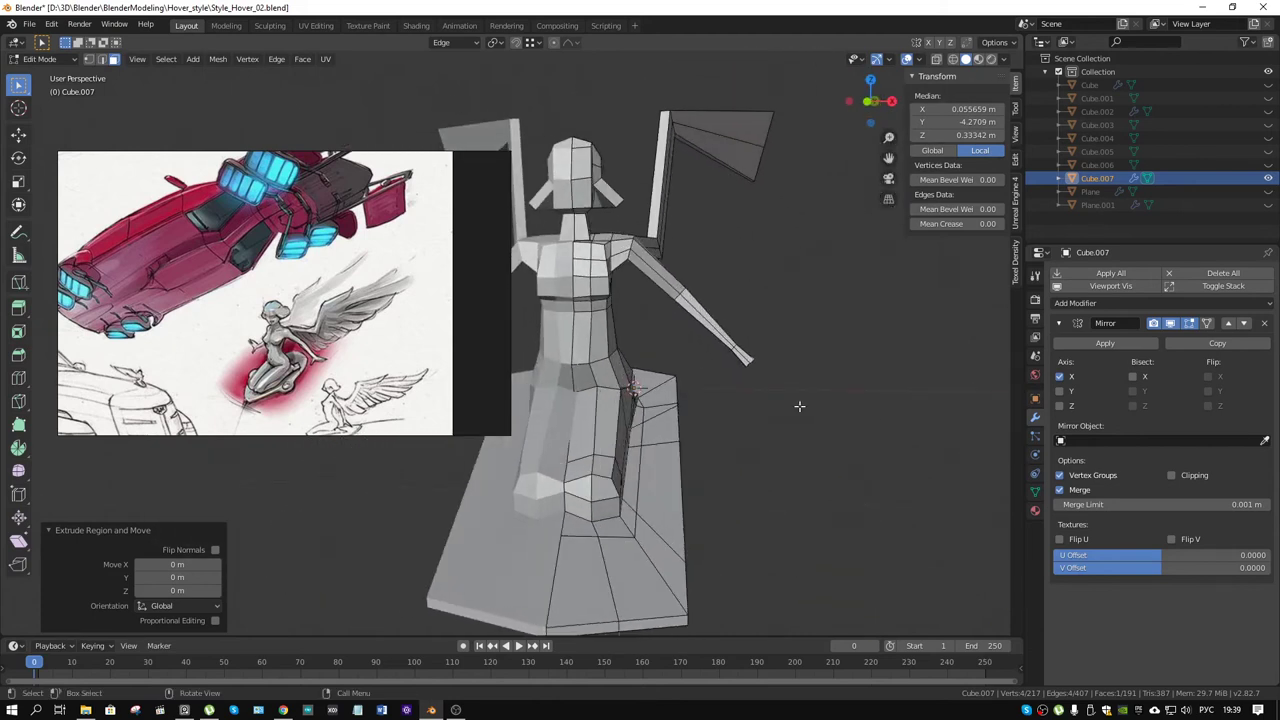
Step: Move the extruded hand edge slightly
key("g")
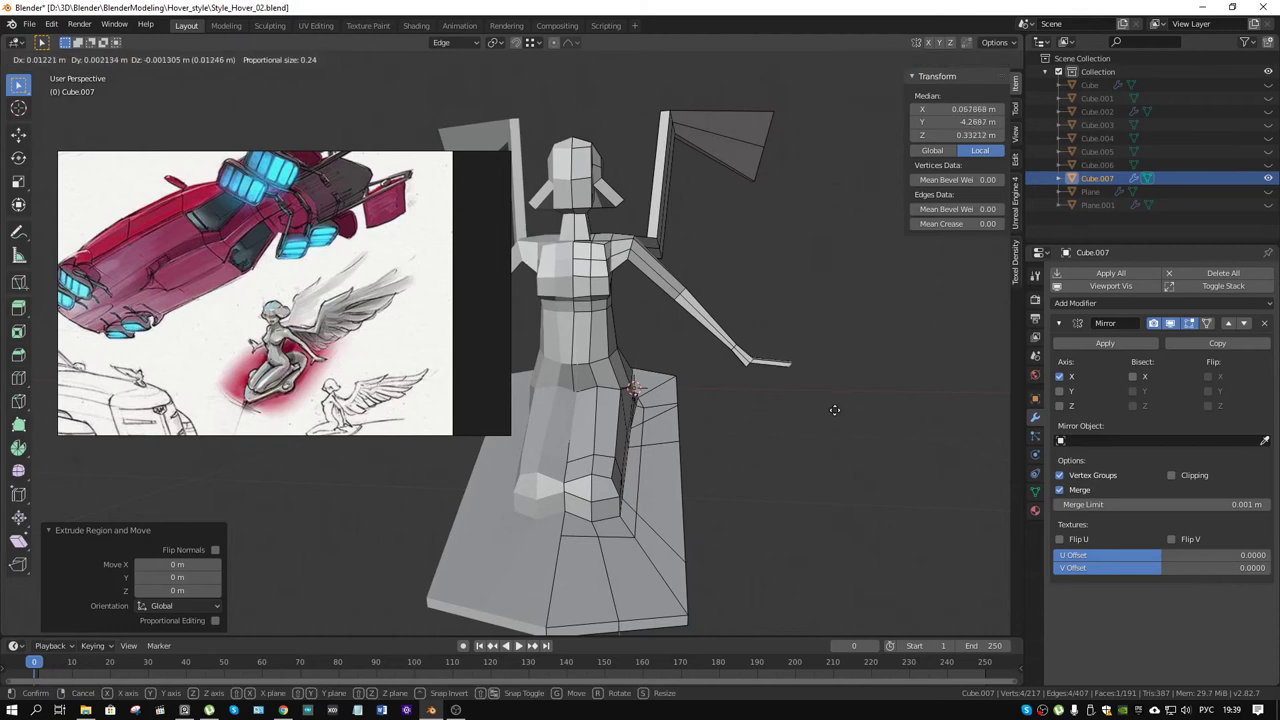
left_click(833, 413)
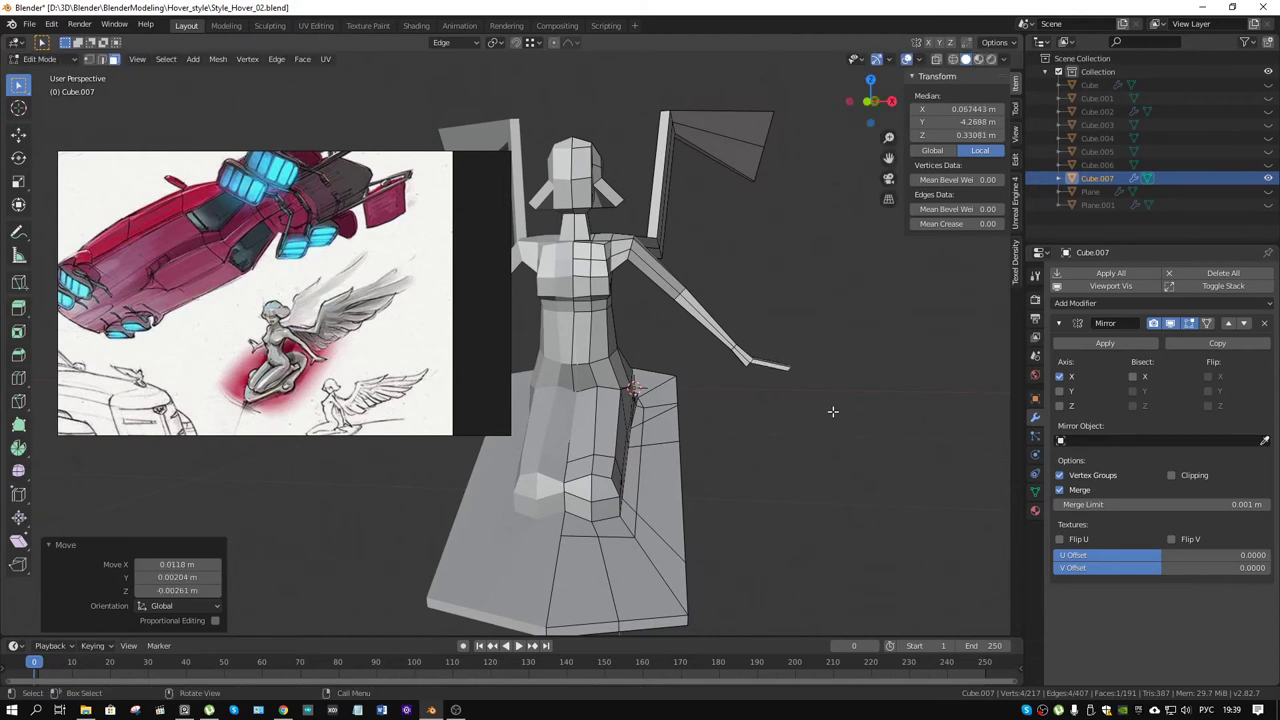
scroll(800, 415, "up", 4)
mouse_move(771, 420)
middle_mouse_down()
mouse_move(663, 451)
mouse_move(587, 504)
mouse_move(597, 447)
mouse_move(639, 490)
middle_mouse_up()
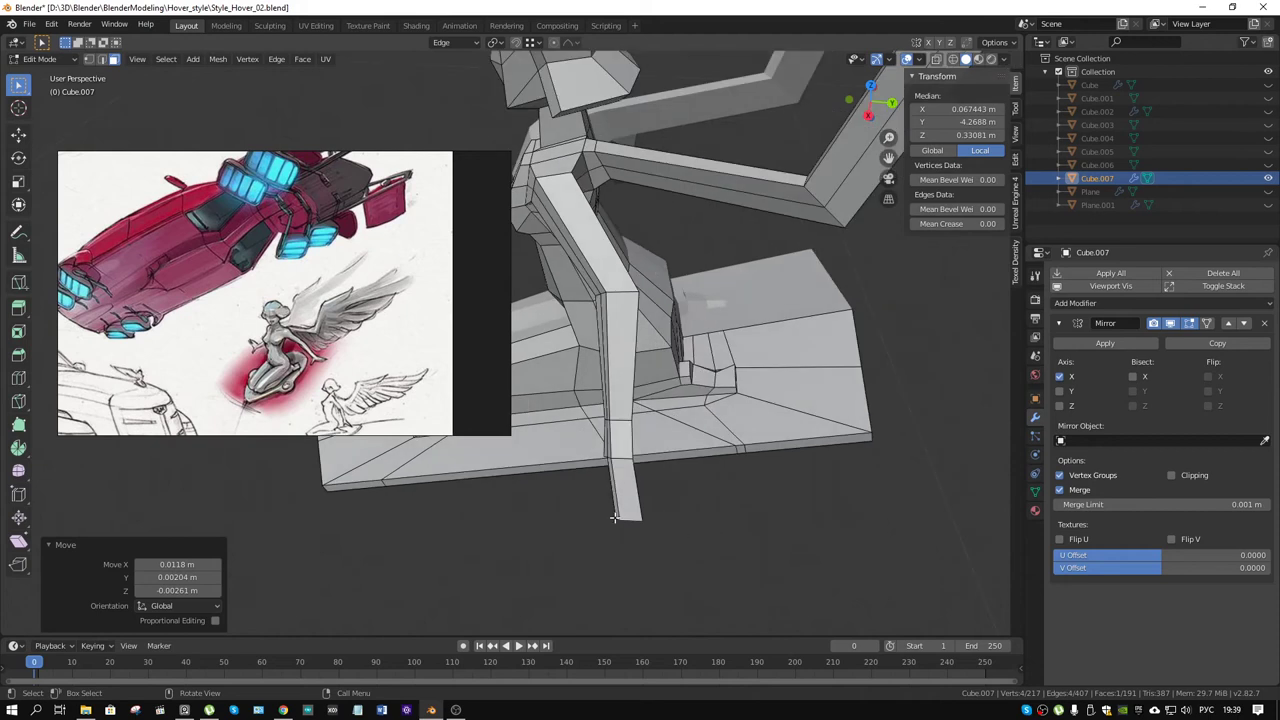
Step: Enlarge the bottom edge of the new hand piece to a scale of 1.509
left_click(616, 518)
middle_click_drag(651, 503, 627, 441)
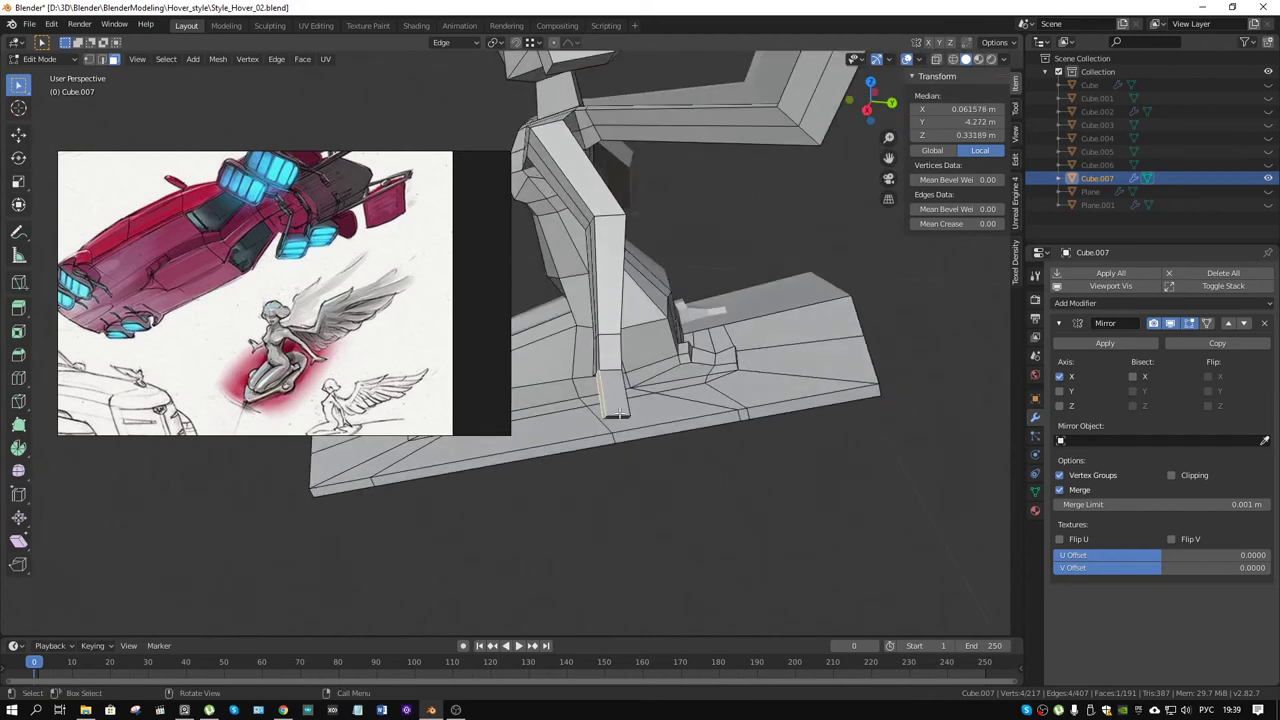
key("s")
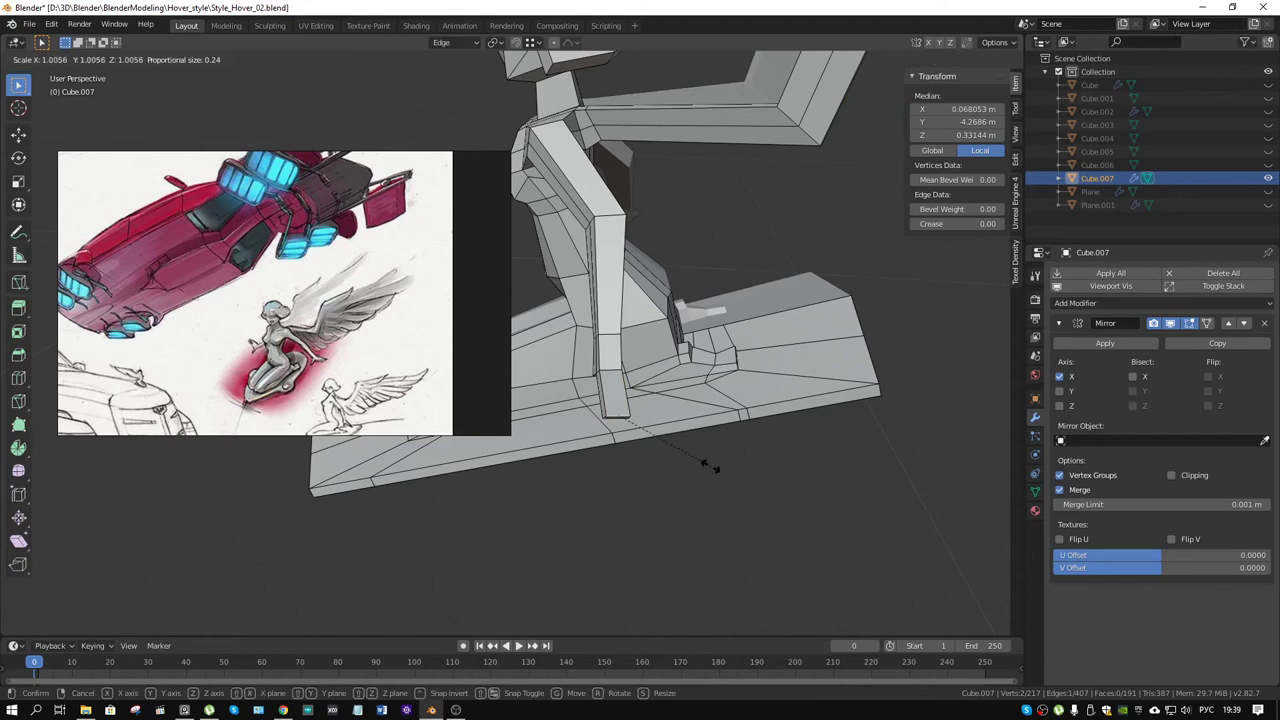
left_click(800, 500)
middle_click_drag(800, 500, 637, 282)
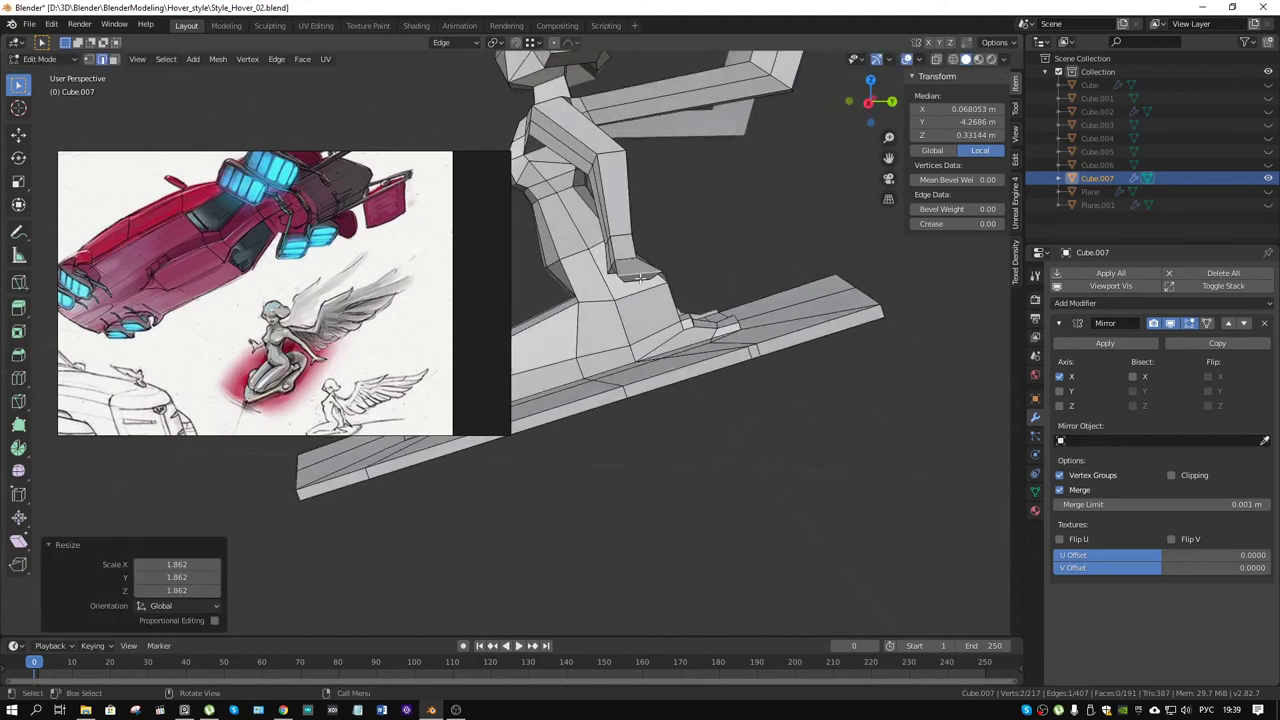
key("s")
left_click(716, 347)
Step: Shrink another hand edge to 0.631 and resize an edge near the board
left_click(615, 280)
key("s")
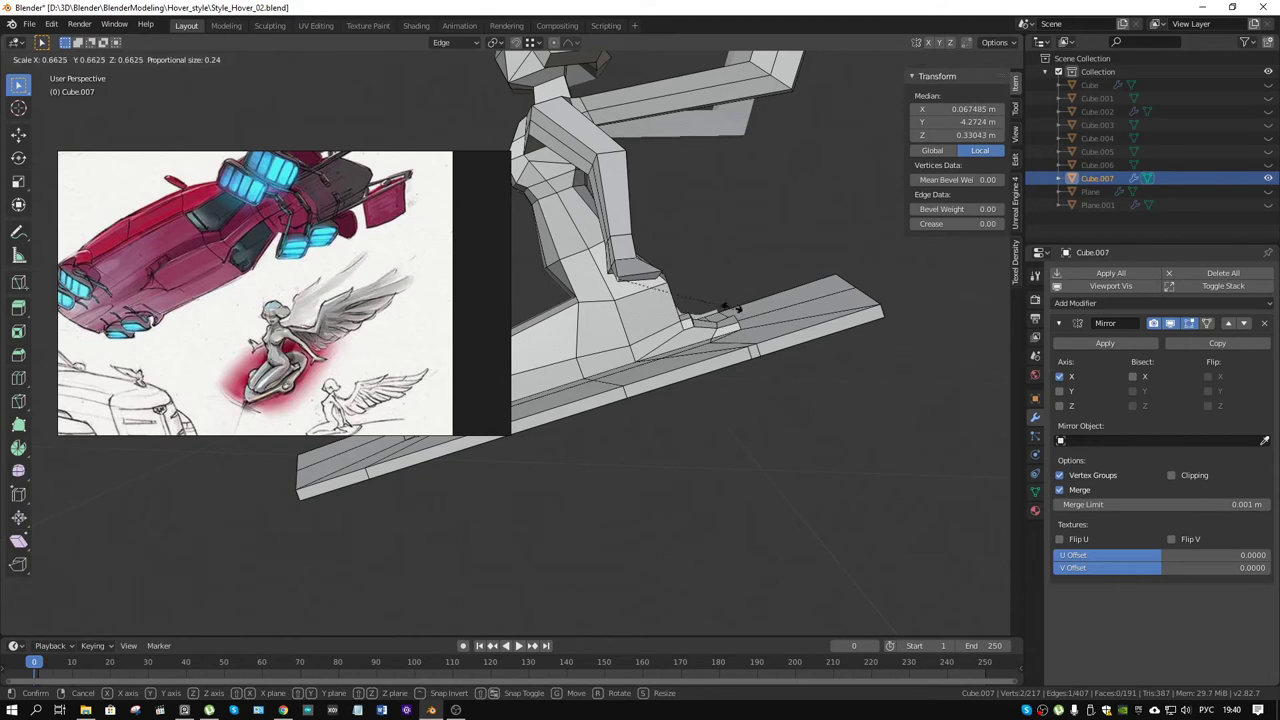
left_click(730, 305)
left_click(688, 327)
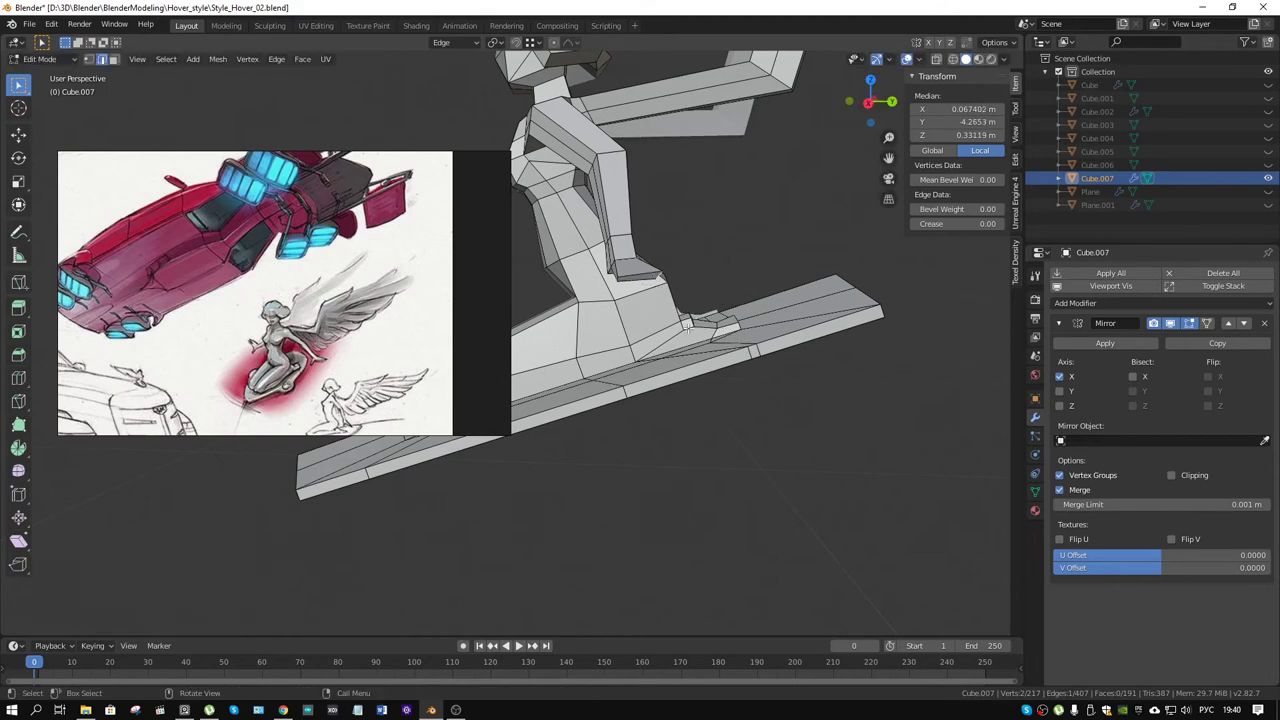
left_click(795, 412)
middle_click_drag(752, 363, 752, 367)
Step: Add an edge loop on the leg and nudge the selected edges slightly
left_click(743, 360)
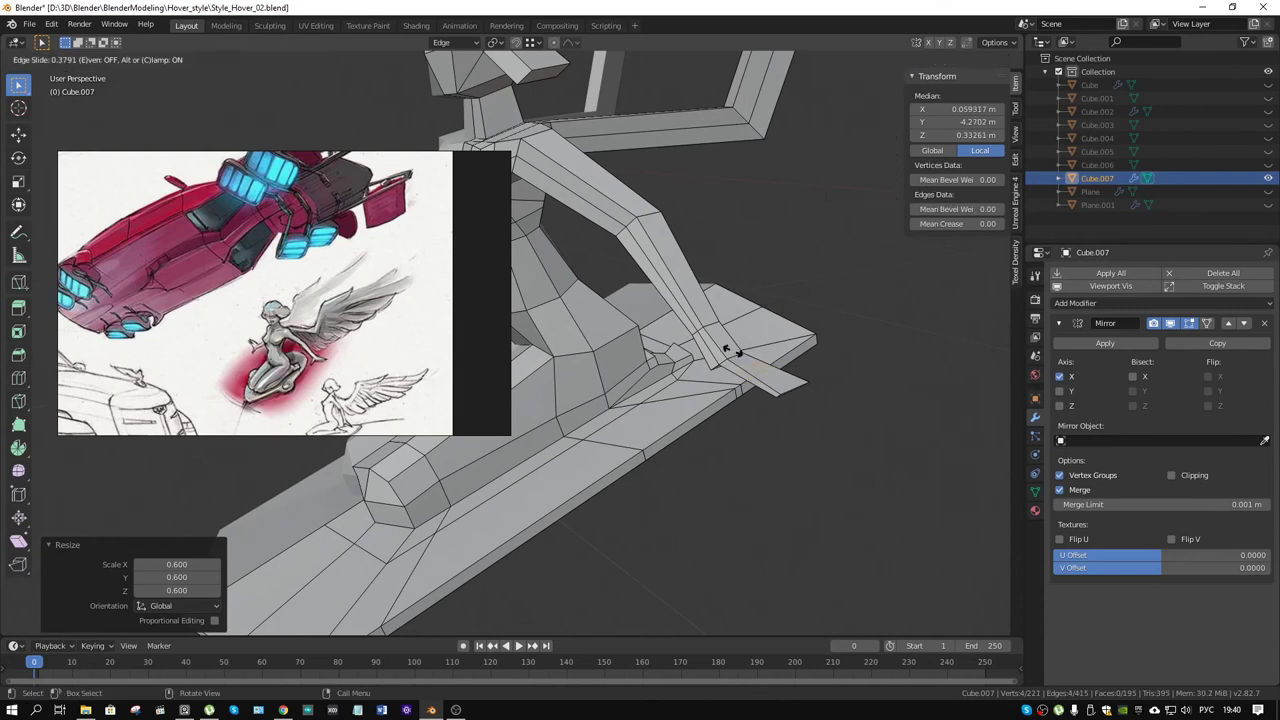
left_click(738, 356)
right_click(738, 356)
key("Escape")
mouse_move(784, 354)
middle_mouse_down()
mouse_move(831, 318)
mouse_move(794, 347)
middle_mouse_up()
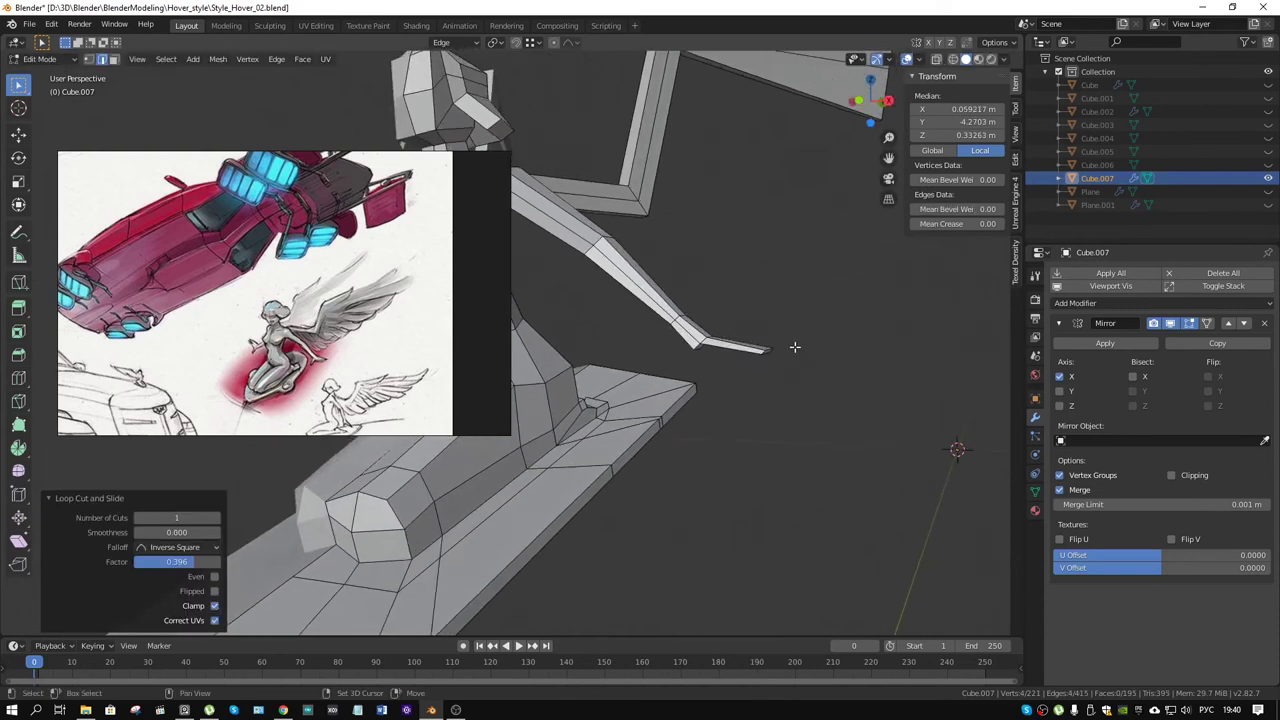
key("g")
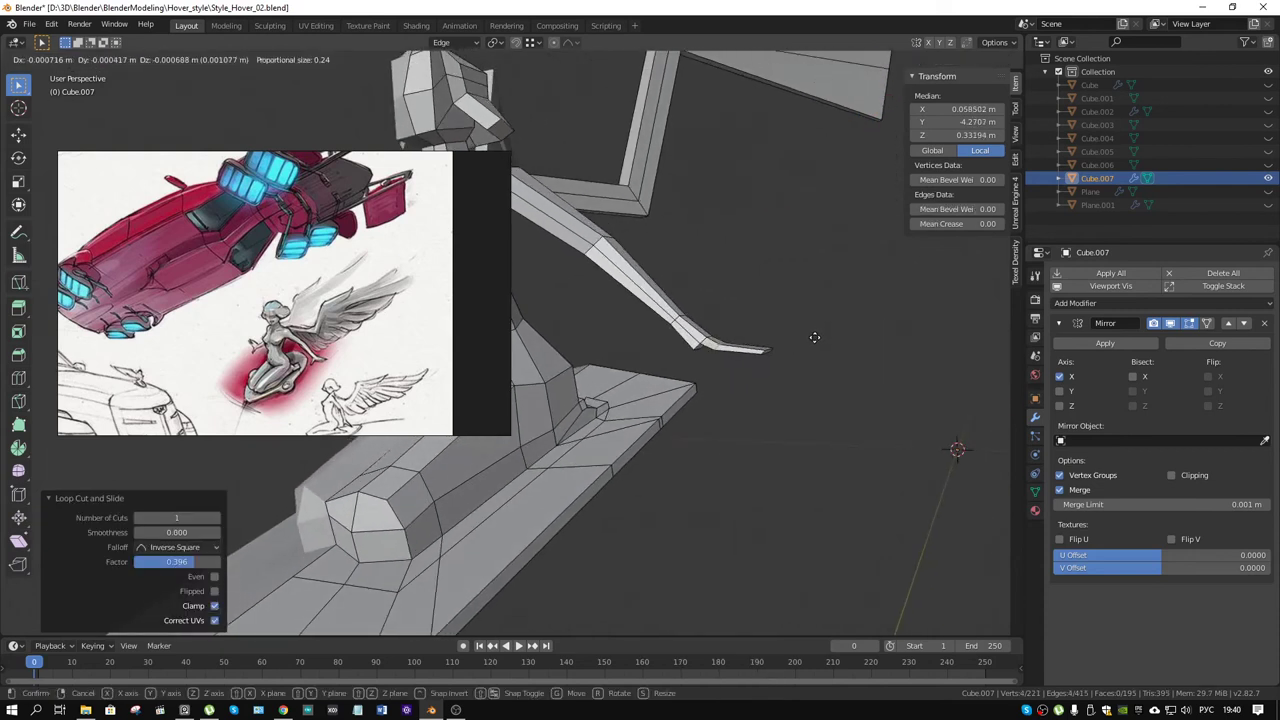
left_click(815, 336)
Step: Cut a loop across the shoulder at factor 0.192, then select a single vertex
mouse_move(773, 356)
middle_mouse_down()
mouse_move(676, 405)
mouse_move(632, 455)
mouse_move(663, 420)
mouse_move(629, 366)
mouse_move(661, 277)
middle_mouse_up()
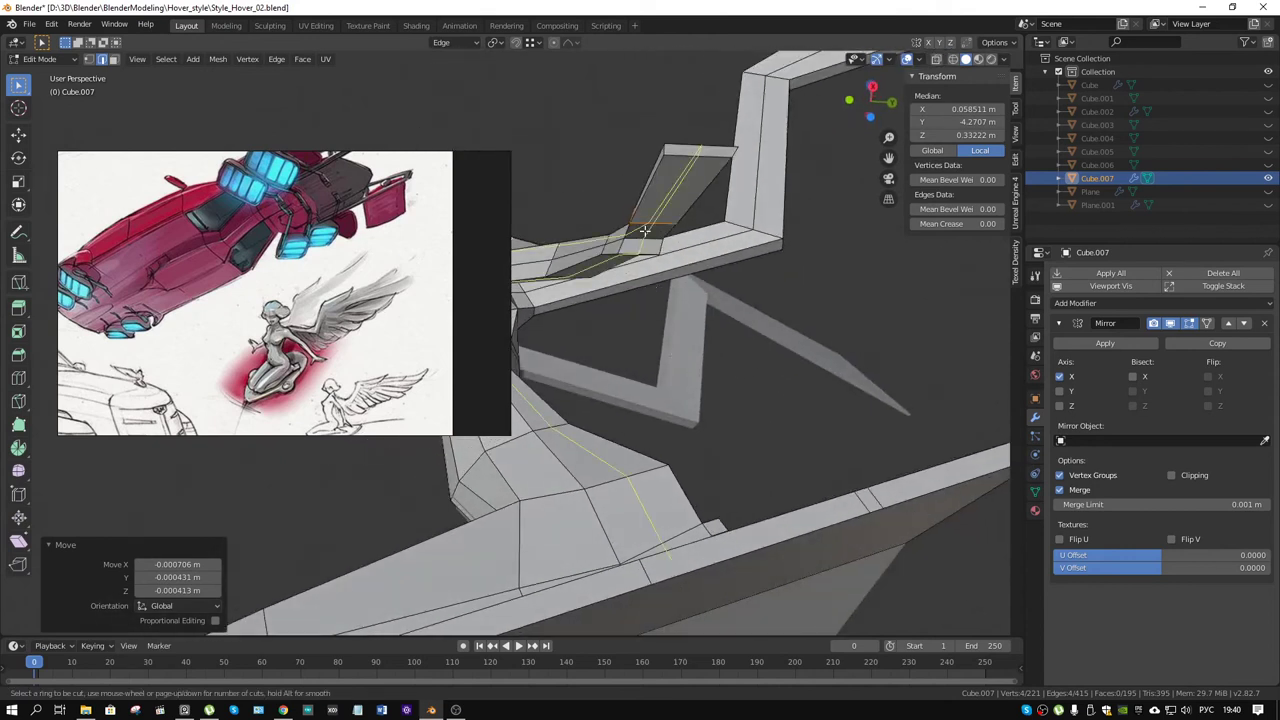
left_click(645, 230)
left_click(640, 230)
mouse_move(640, 230)
middle_mouse_down()
mouse_move(716, 241)
mouse_move(755, 311)
mouse_move(762, 358)
middle_mouse_up()
key("1")
left_click(716, 241)
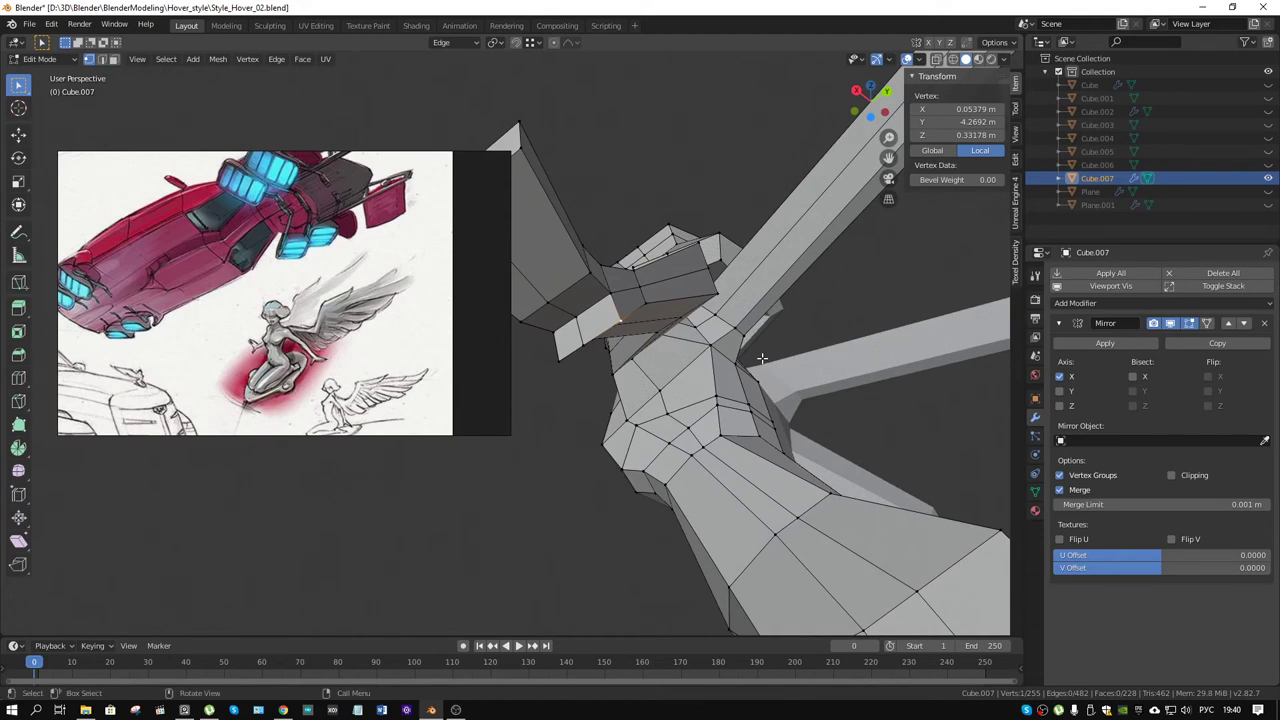
Step: Insert a new edge loop across the arm joint and slide it into position
key("g")
left_click(619, 326)
mouse_move(619, 326)
middle_mouse_down()
mouse_move(635, 304)
mouse_move(680, 320)
mouse_move(789, 414)
middle_mouse_up()
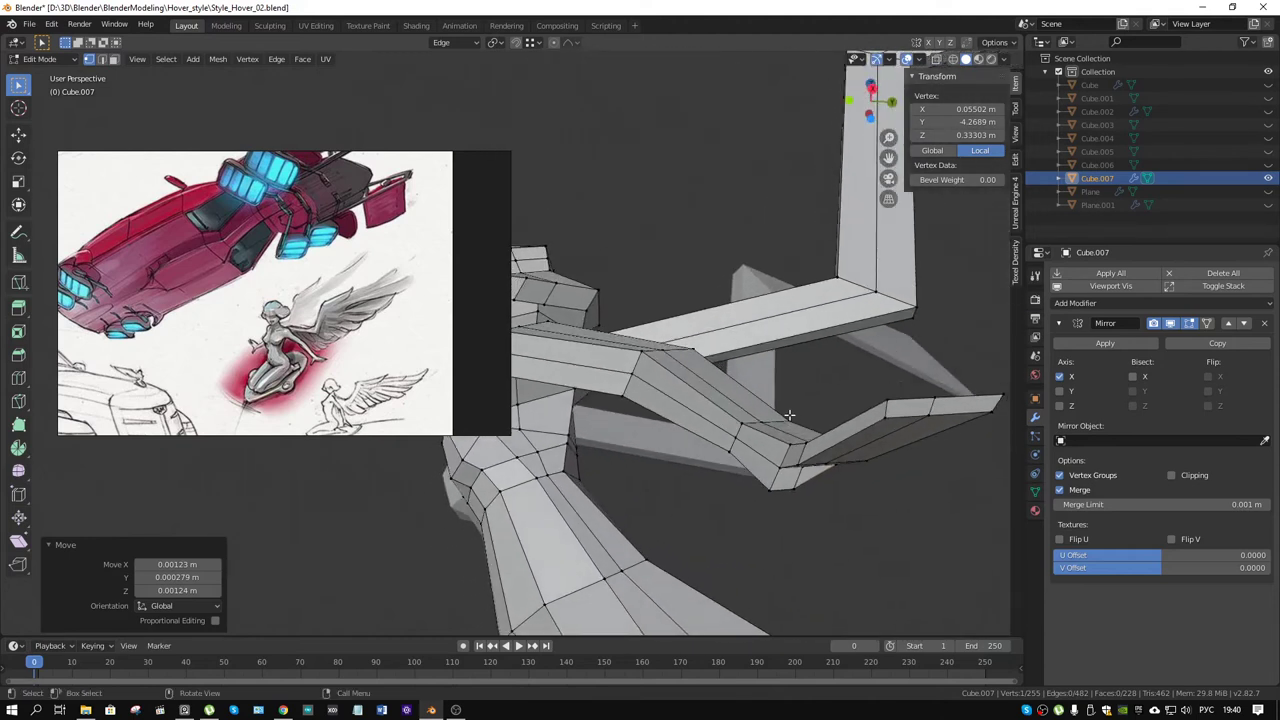
left_click(778, 443, "alt")
key("g")
key("g")
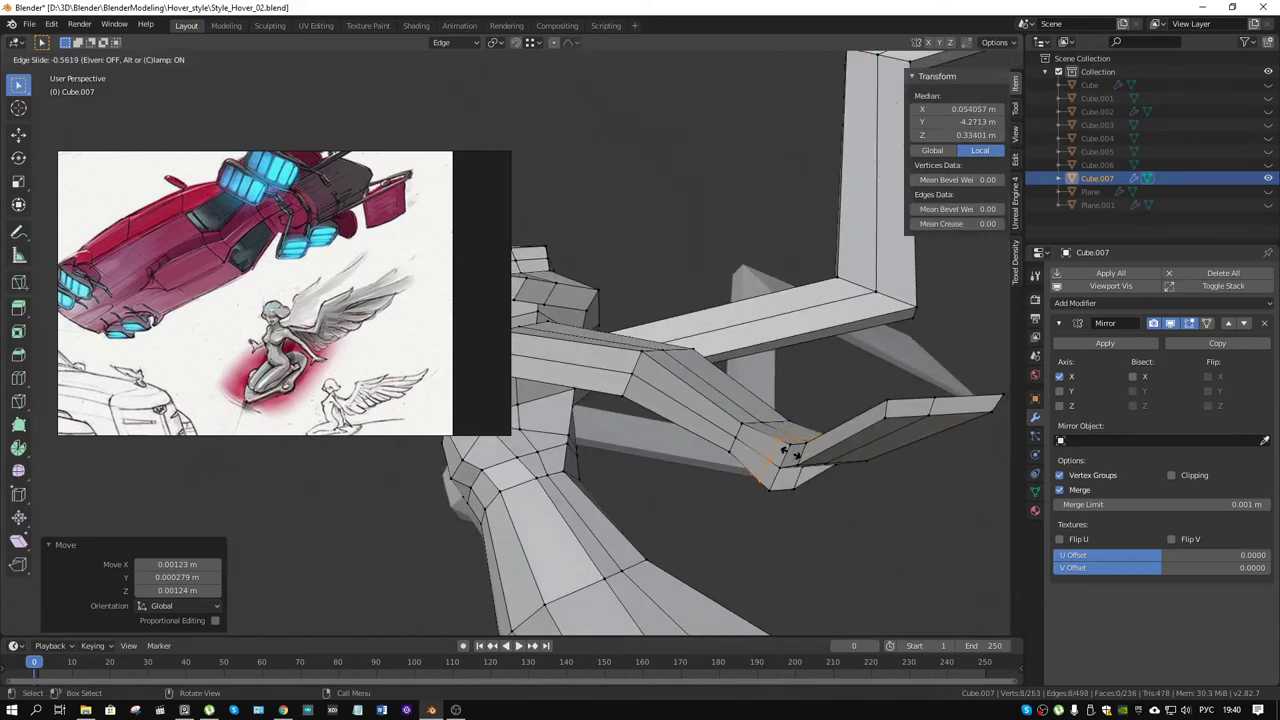
left_click(788, 448)
Step: Move a single vertex at the arm bend to start shaping the elbow
left_click(773, 479)
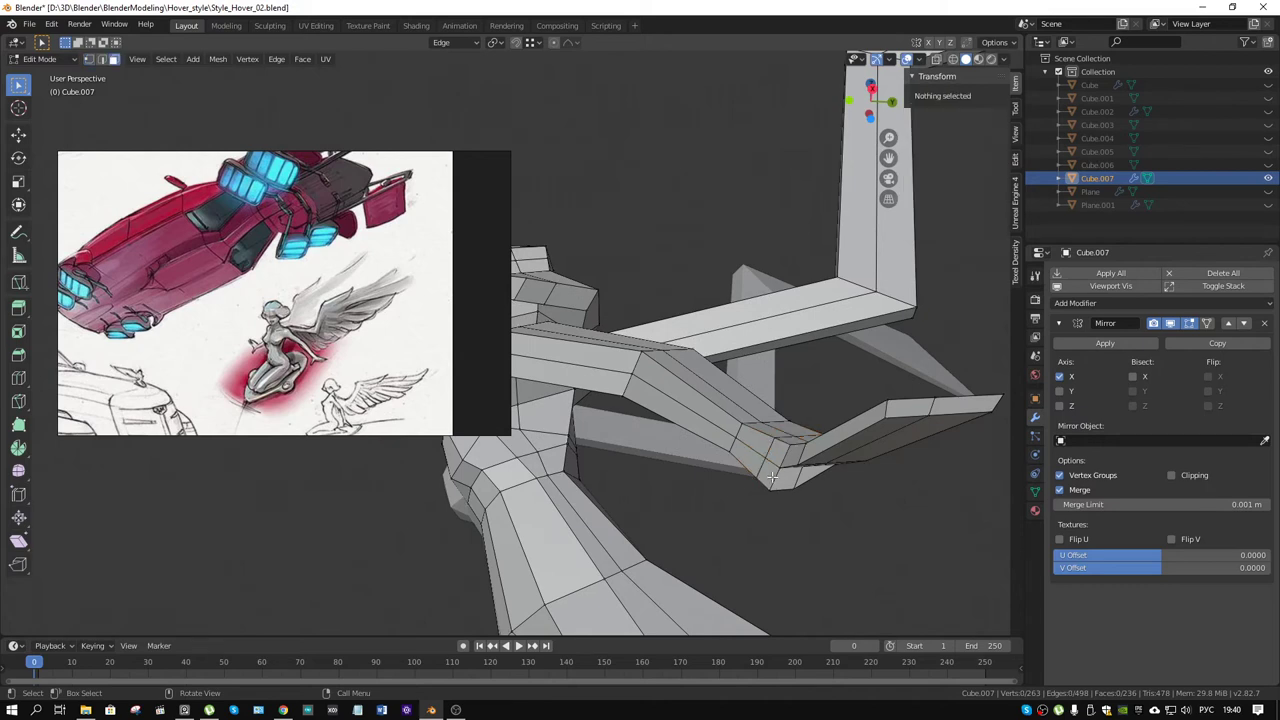
left_click(771, 478)
mouse_move(771, 478)
middle_mouse_down()
mouse_move(763, 449)
mouse_move(765, 499)
mouse_move(717, 417)
mouse_move(760, 480)
mouse_move(814, 512)
mouse_move(704, 348)
middle_mouse_up()
left_click(689, 400)
key("g")
left_click(800, 501)
Step: Vertex-slide another elbow vertex along its edge, then select the face at the bend
mouse_move(884, 373)
middle_mouse_down()
mouse_move(848, 460)
mouse_move(761, 386)
middle_mouse_up()
left_click(764, 357)
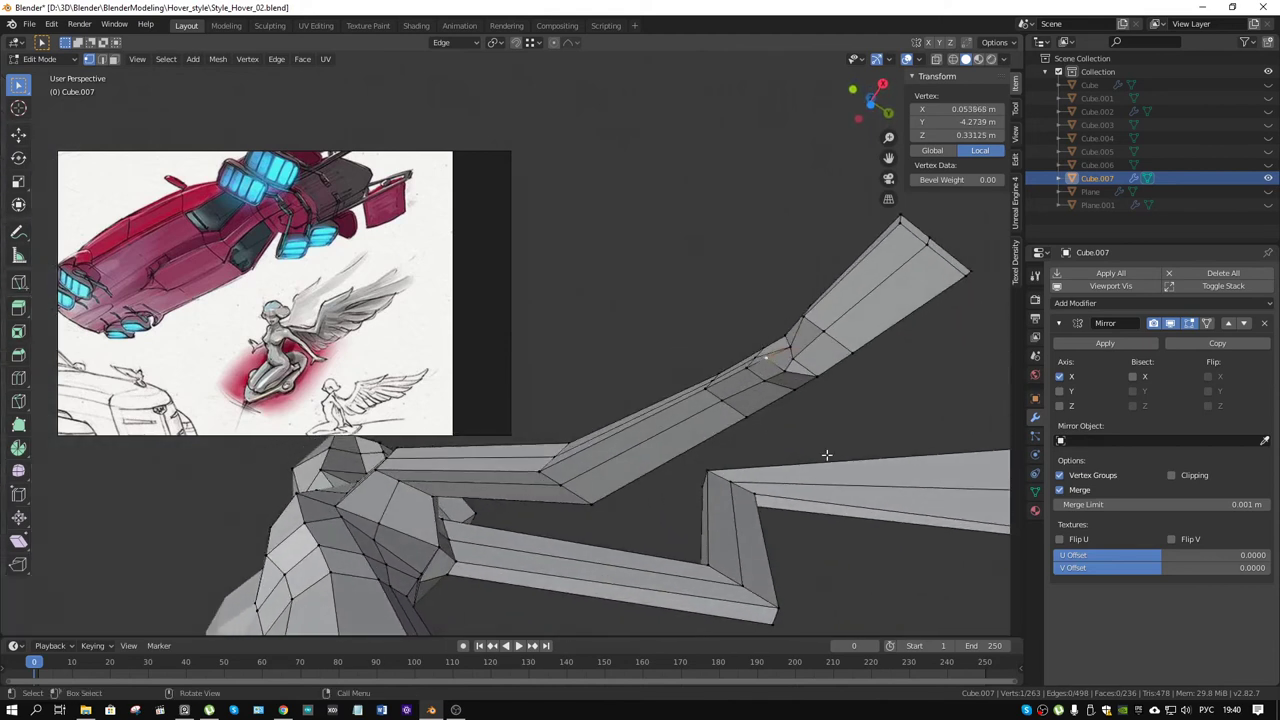
key("g")
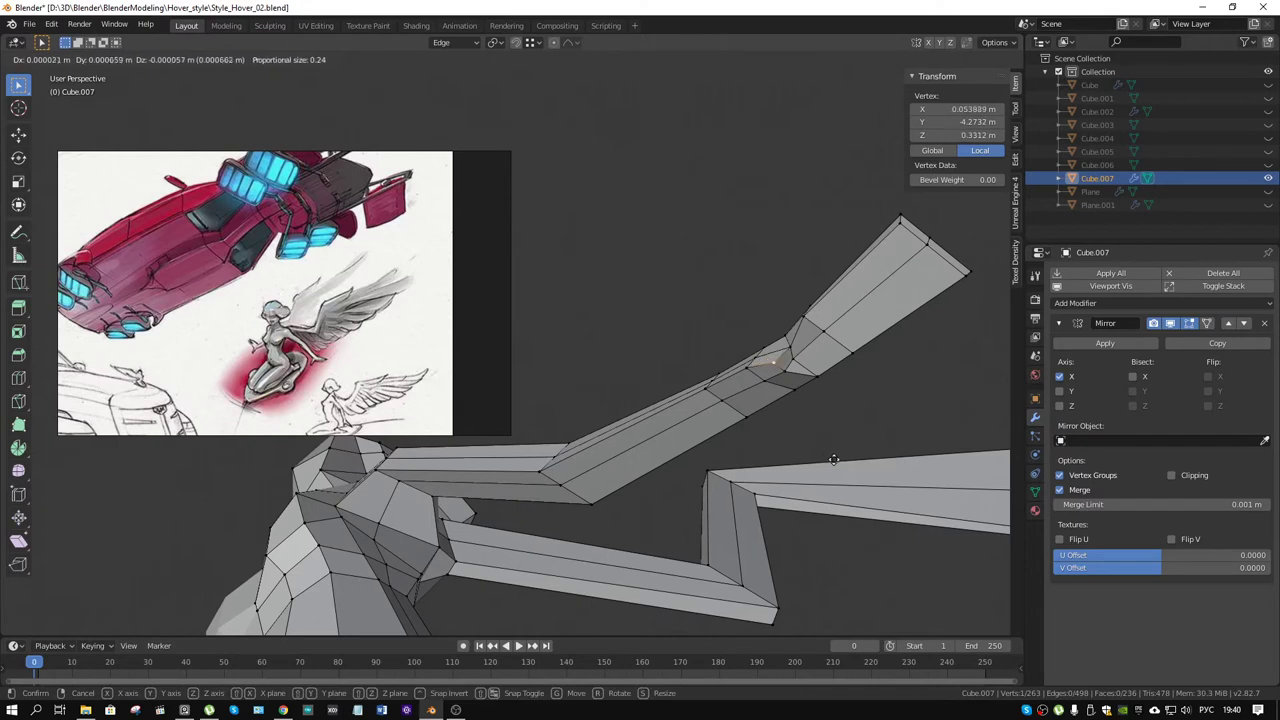
key("g")
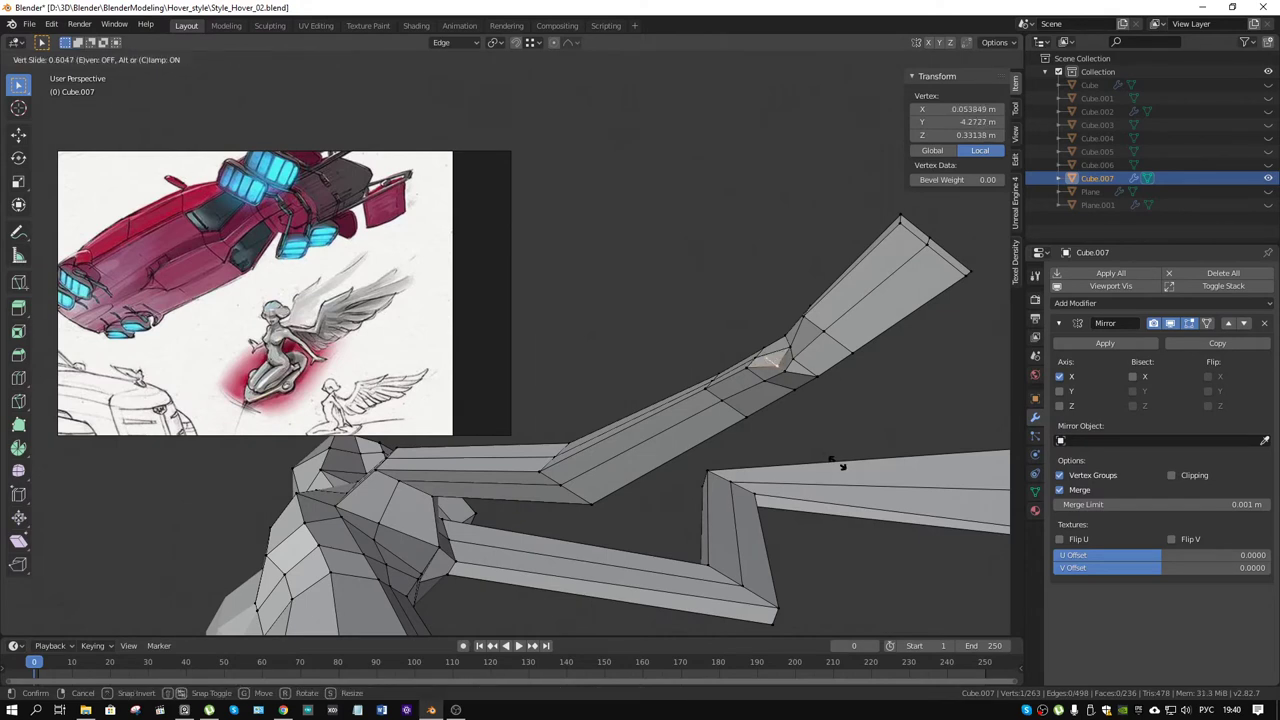
left_click(843, 466)
left_click(773, 345)
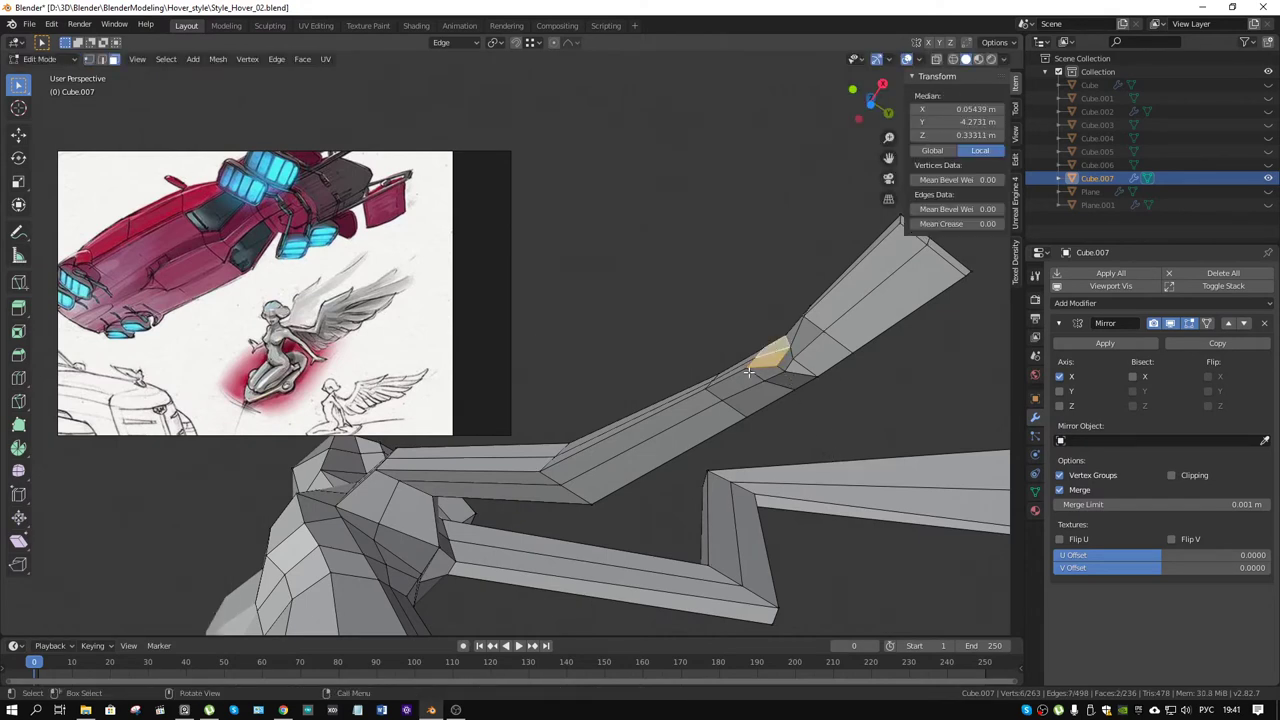
mouse_move(748, 371)
middle_mouse_down()
mouse_move(745, 429)
mouse_move(695, 445)
middle_mouse_up()
Step: Extrude the kneeling leg's face into a foot and scale its tip to 0.431
key("e")
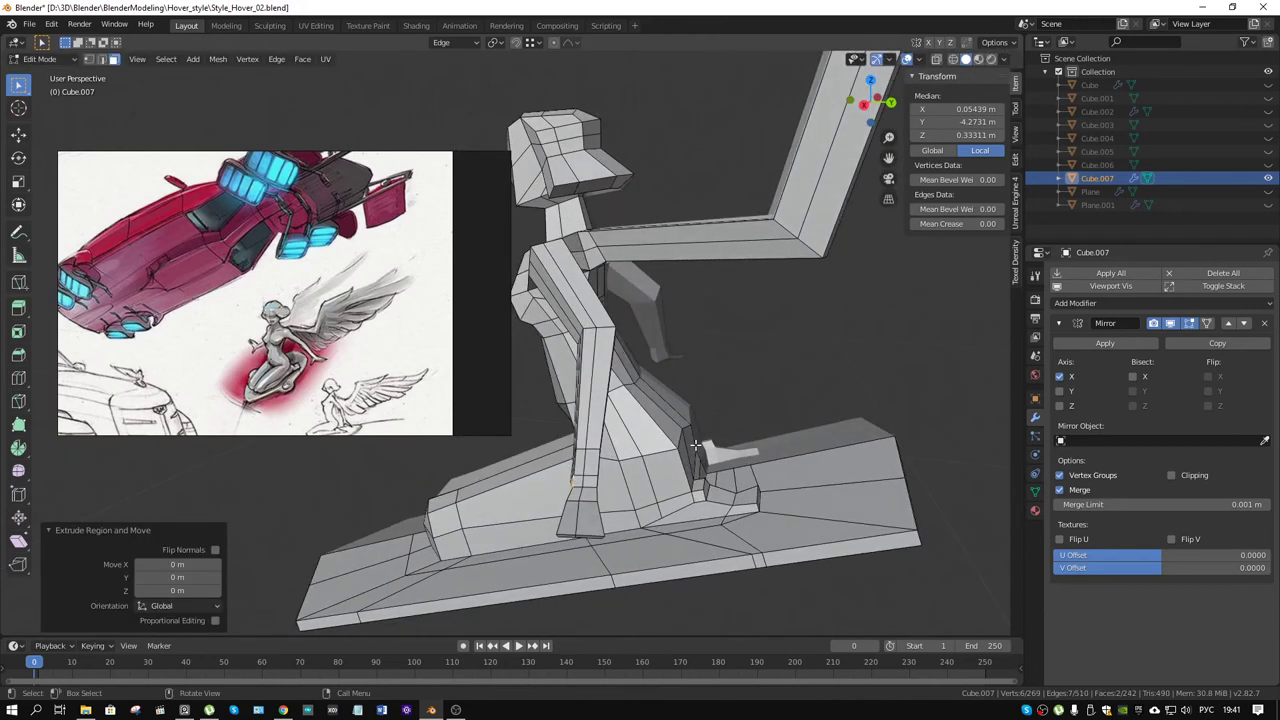
key("g")
left_click(655, 456)
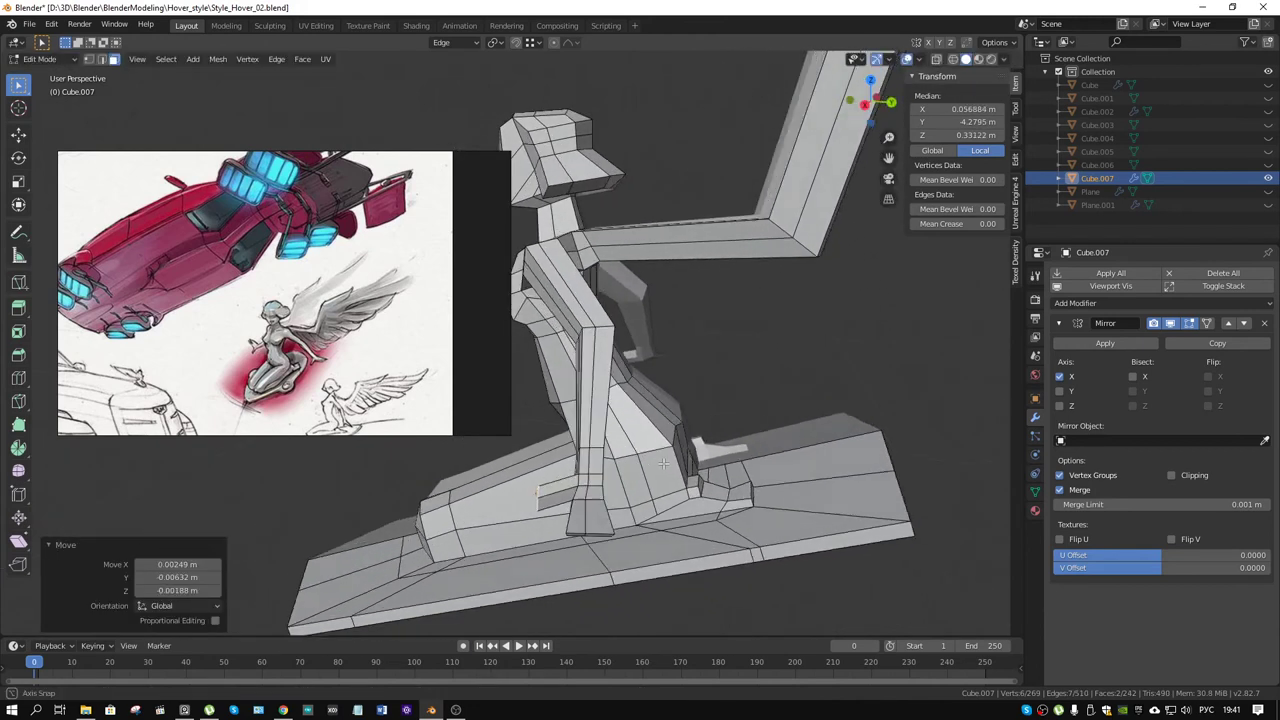
middle_click_drag(655, 456, 763, 449)
scroll(763, 449, "up", 3)
key("s")
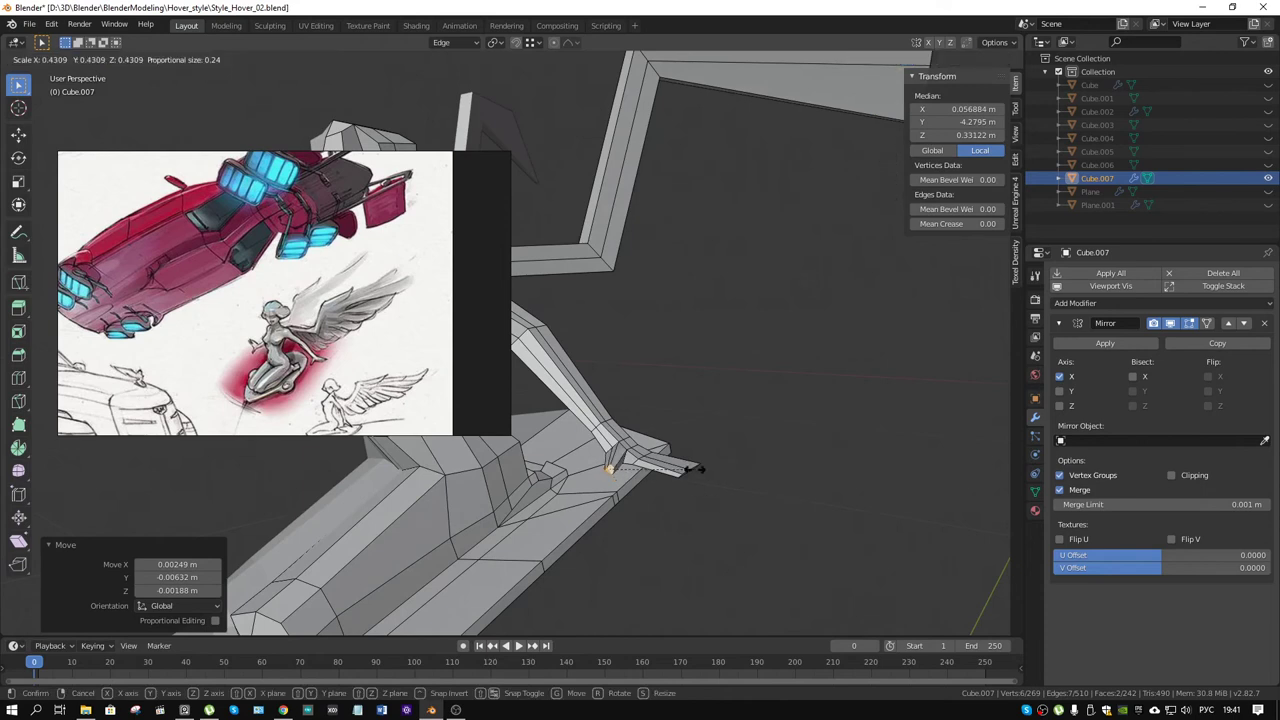
left_click(690, 469)
mouse_move(690, 469)
middle_mouse_down()
mouse_move(645, 422)
mouse_move(638, 478)
middle_mouse_up()
Step: Add an edge loop near the foot and angle the foot tip downward onto the board
left_click(628, 462)
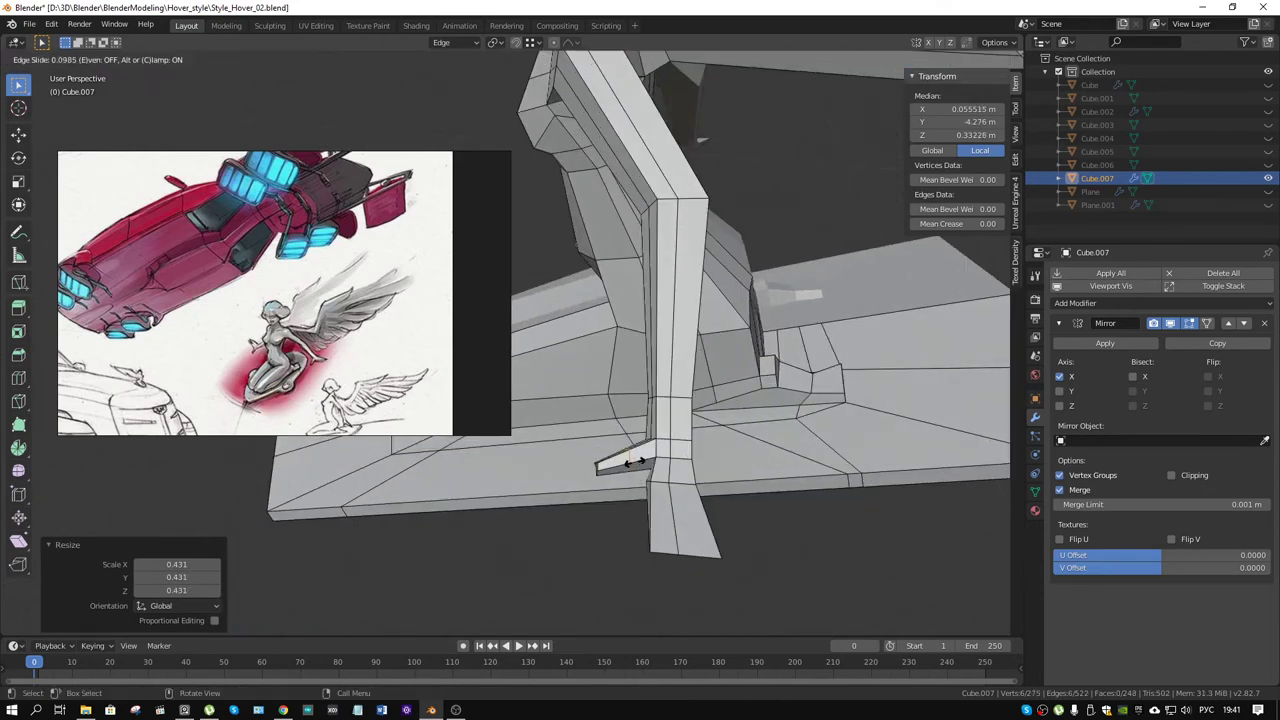
left_click(630, 464)
right_click(628, 466)
mouse_move(628, 466)
middle_mouse_down()
mouse_move(785, 502)
mouse_move(780, 490)
middle_mouse_up()
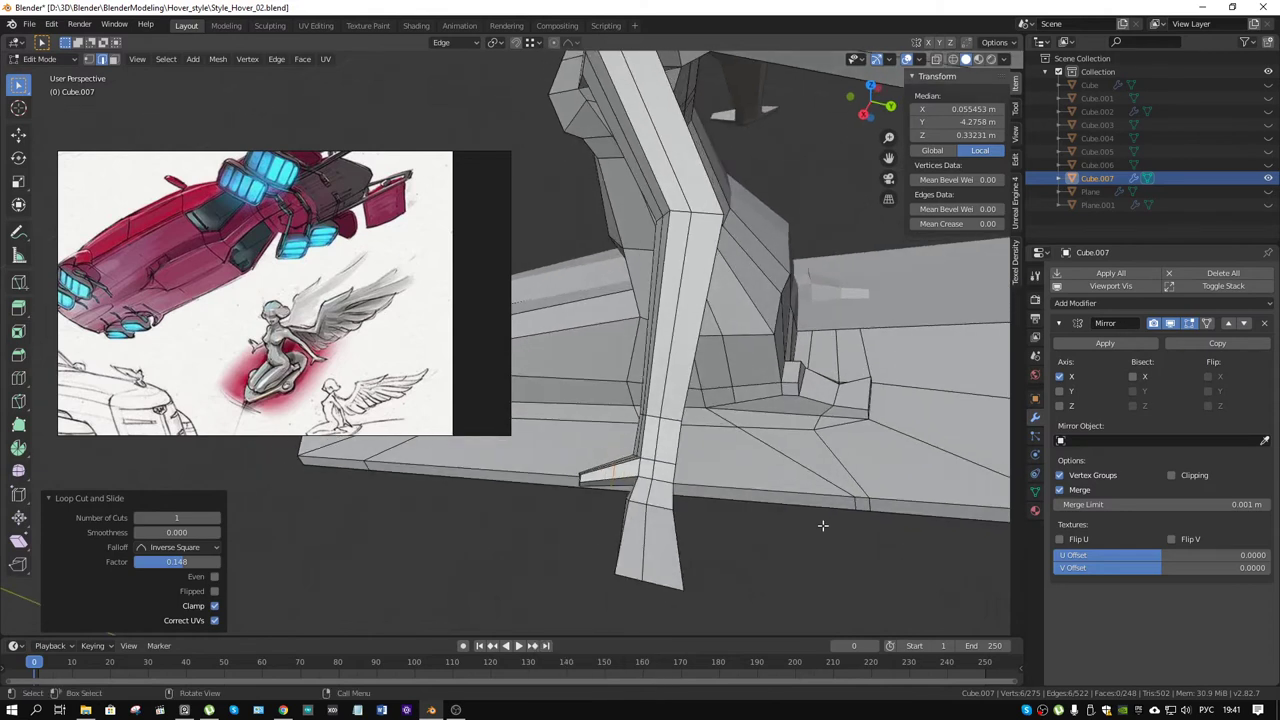
key("r")
left_click(771, 457)
key("g")
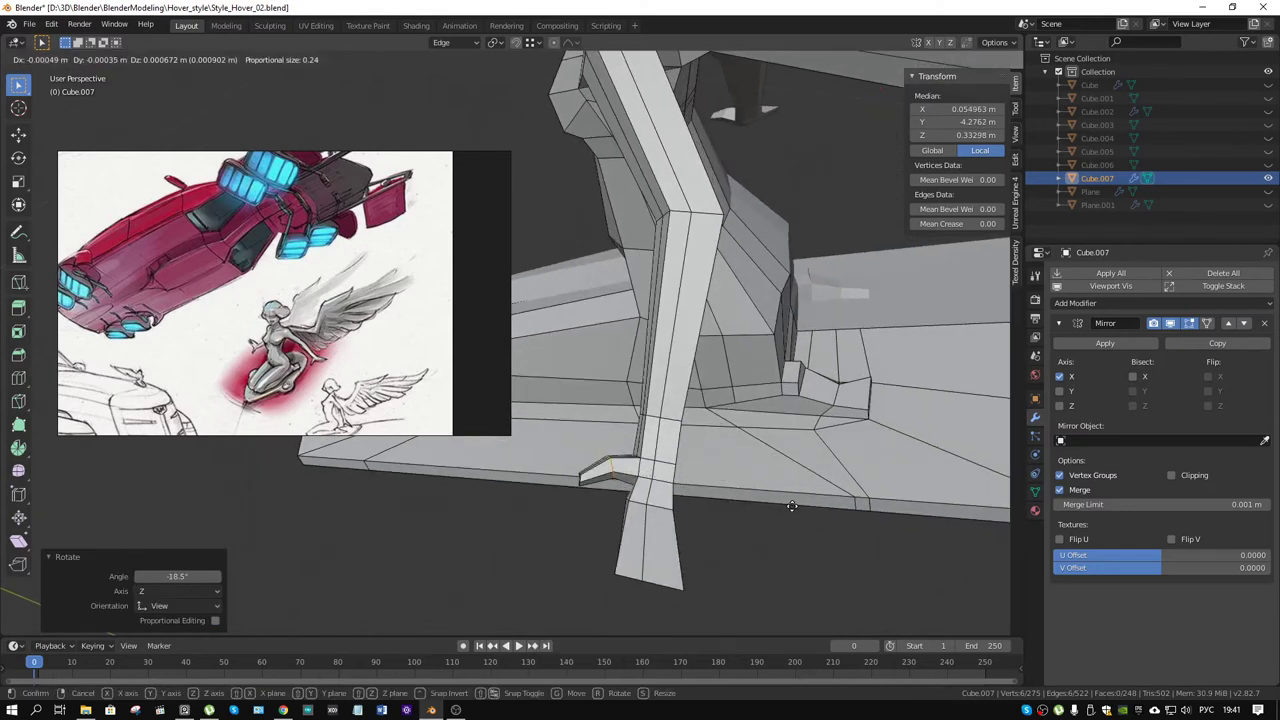
left_click(791, 509)
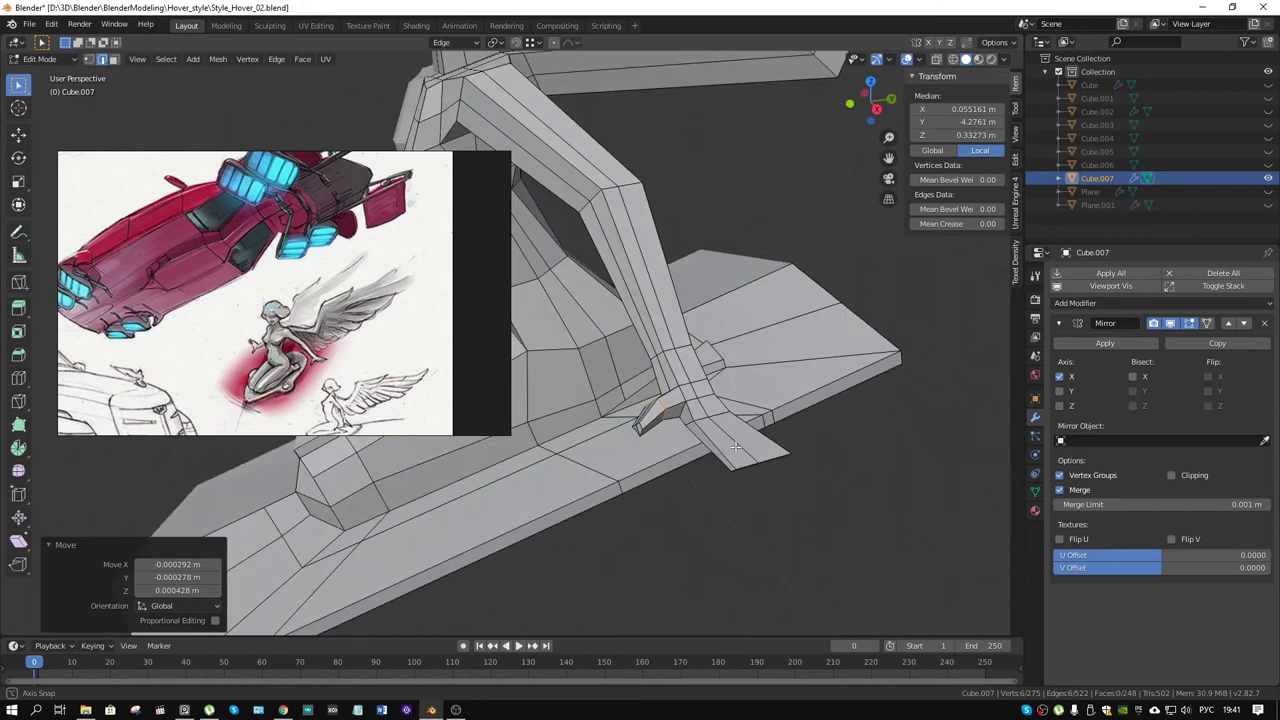
mouse_move(791, 509)
middle_mouse_down()
mouse_move(694, 408)
mouse_move(734, 445)
middle_mouse_up()
Step: Edge-slide the hoverboard edges around the foot, ending at factor -0.284
left_click(679, 397)
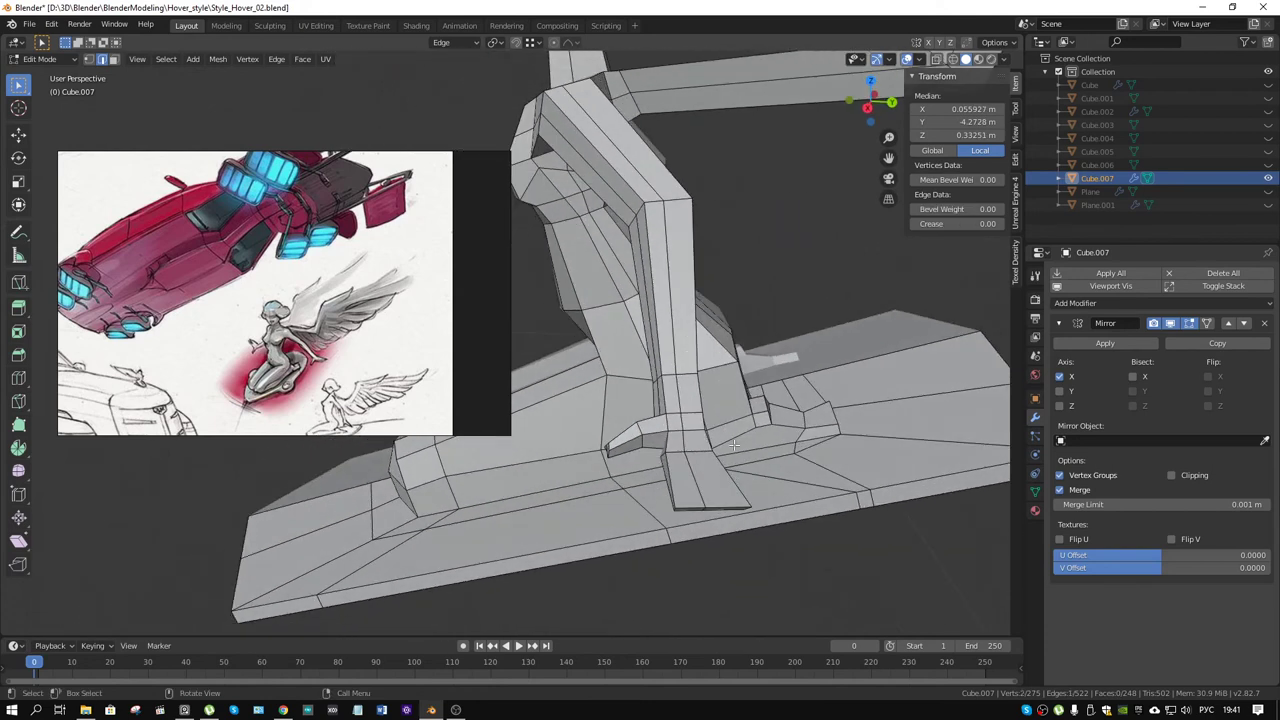
key("g")
key("g")
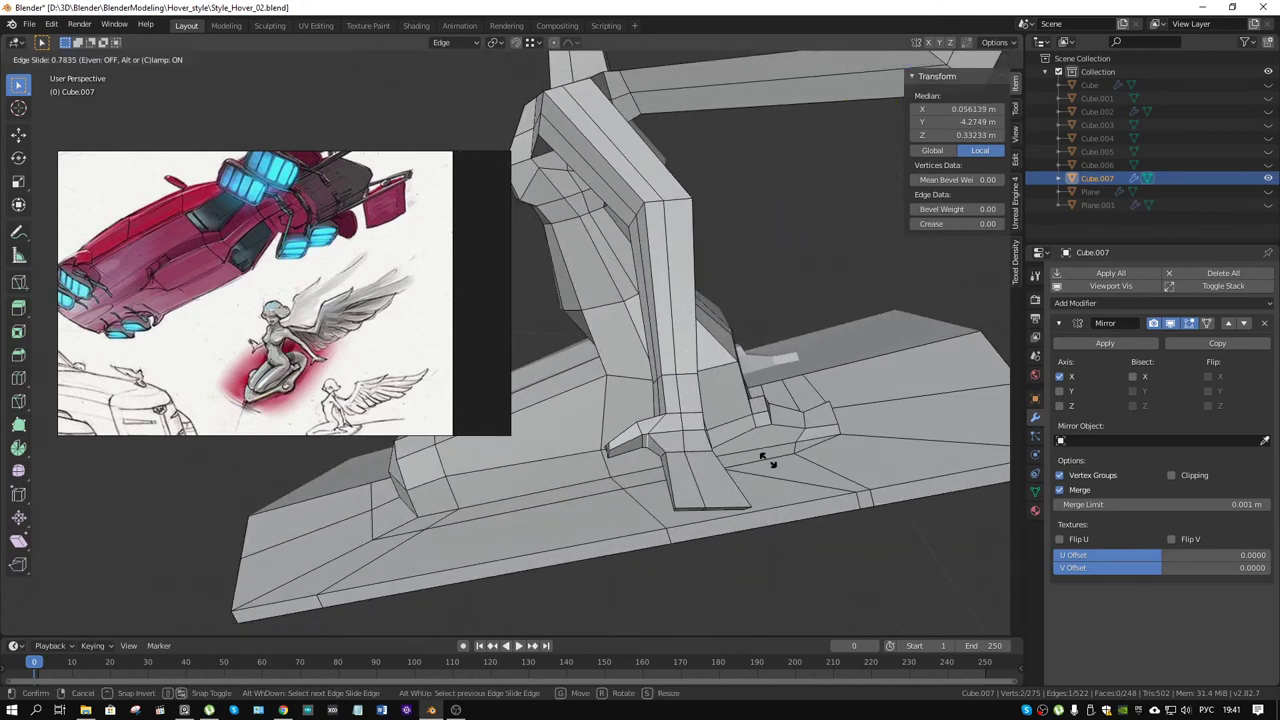
left_click(762, 457)
left_click(685, 472)
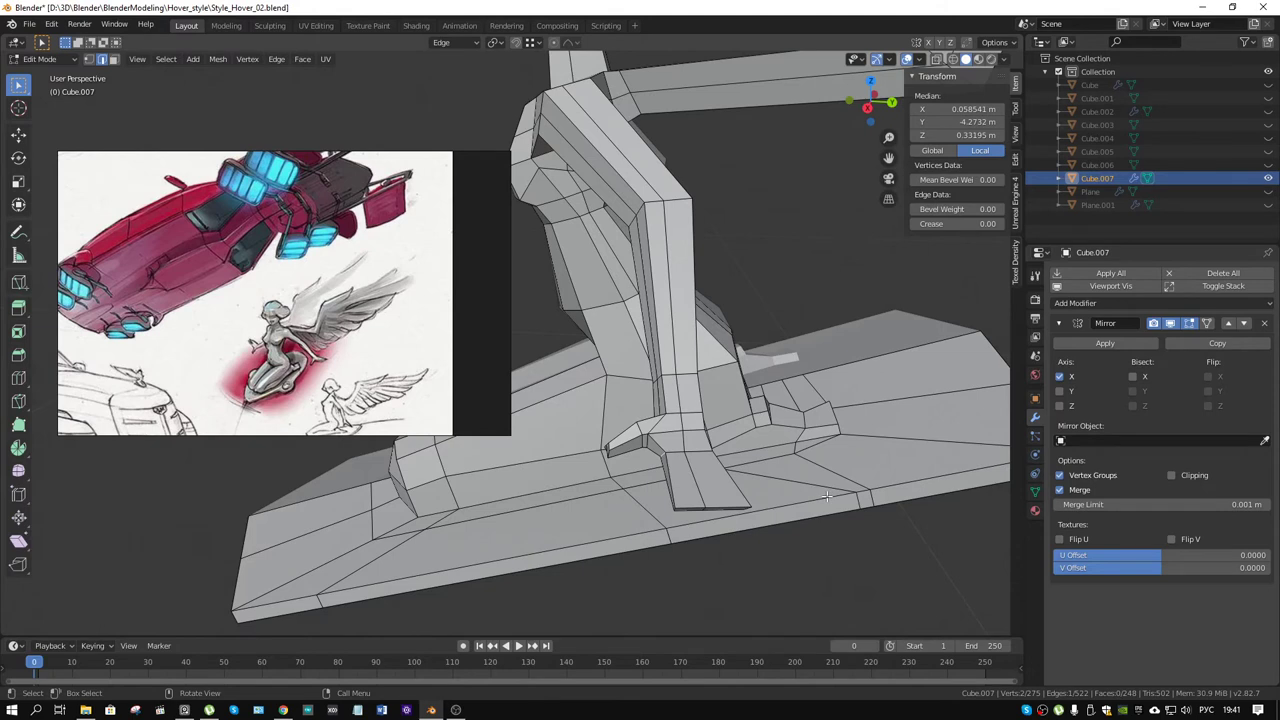
key("g")
key("g")
left_click(803, 474)
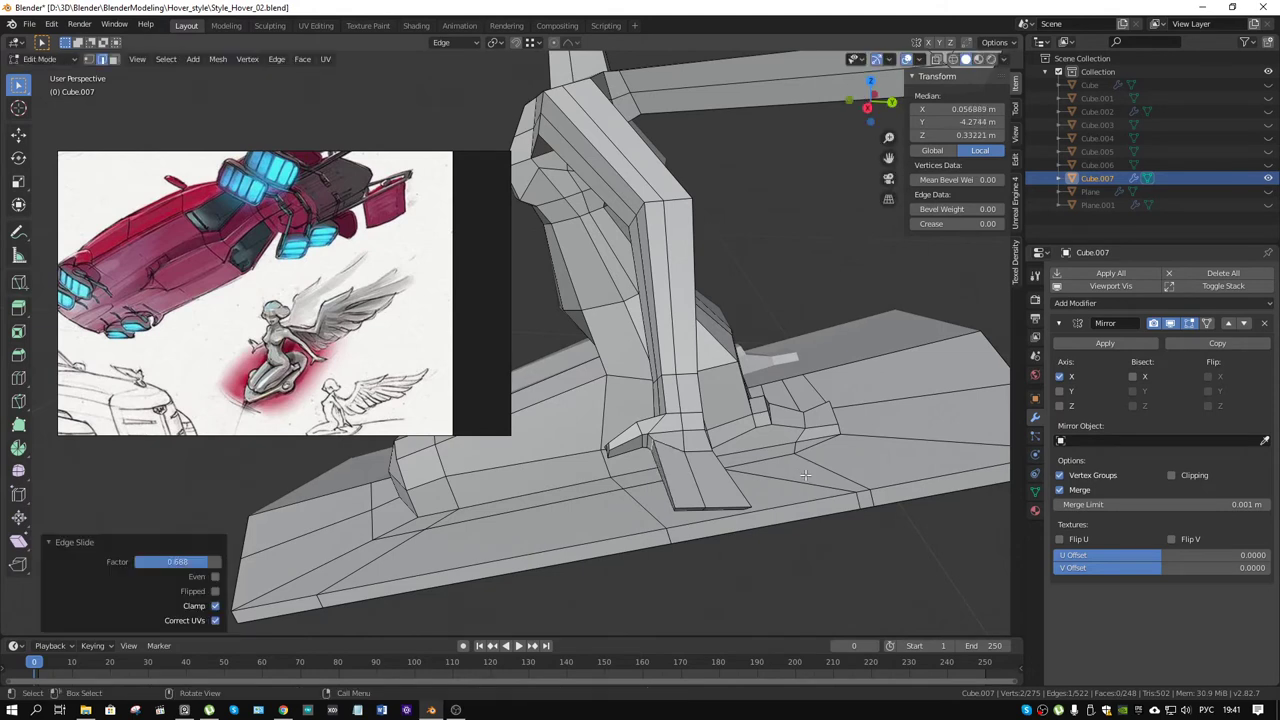
key("g")
key("g")
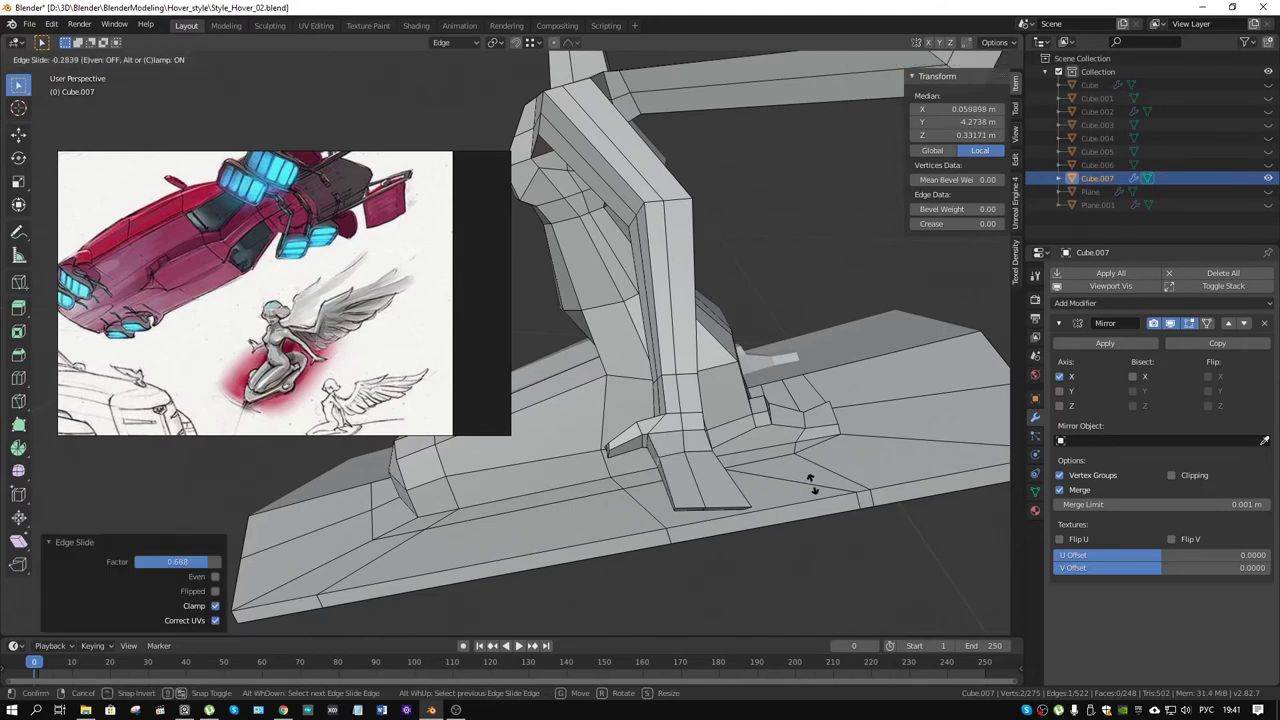
left_click(812, 485)
mouse_move(812, 485)
middle_mouse_down()
mouse_move(622, 492)
mouse_move(783, 341)
mouse_move(838, 348)
middle_mouse_up()
Step: Slide an arm vertex along the arm twice to settle its position
left_click(799, 318)
key("shift+v")
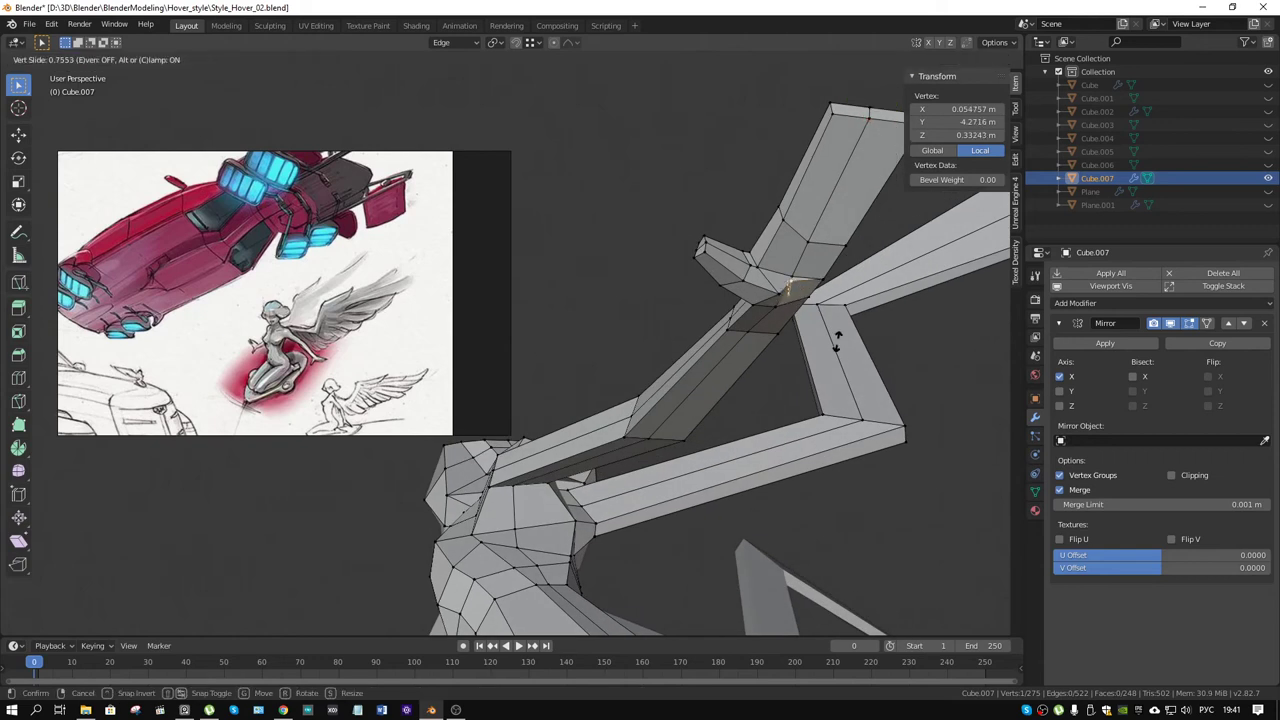
left_click(837, 343)
key("shift+v")
left_click(812, 330)
mouse_move(812, 330)
middle_mouse_down()
mouse_move(686, 363)
mouse_move(827, 353)
mouse_move(826, 320)
mouse_move(772, 470)
middle_mouse_up()
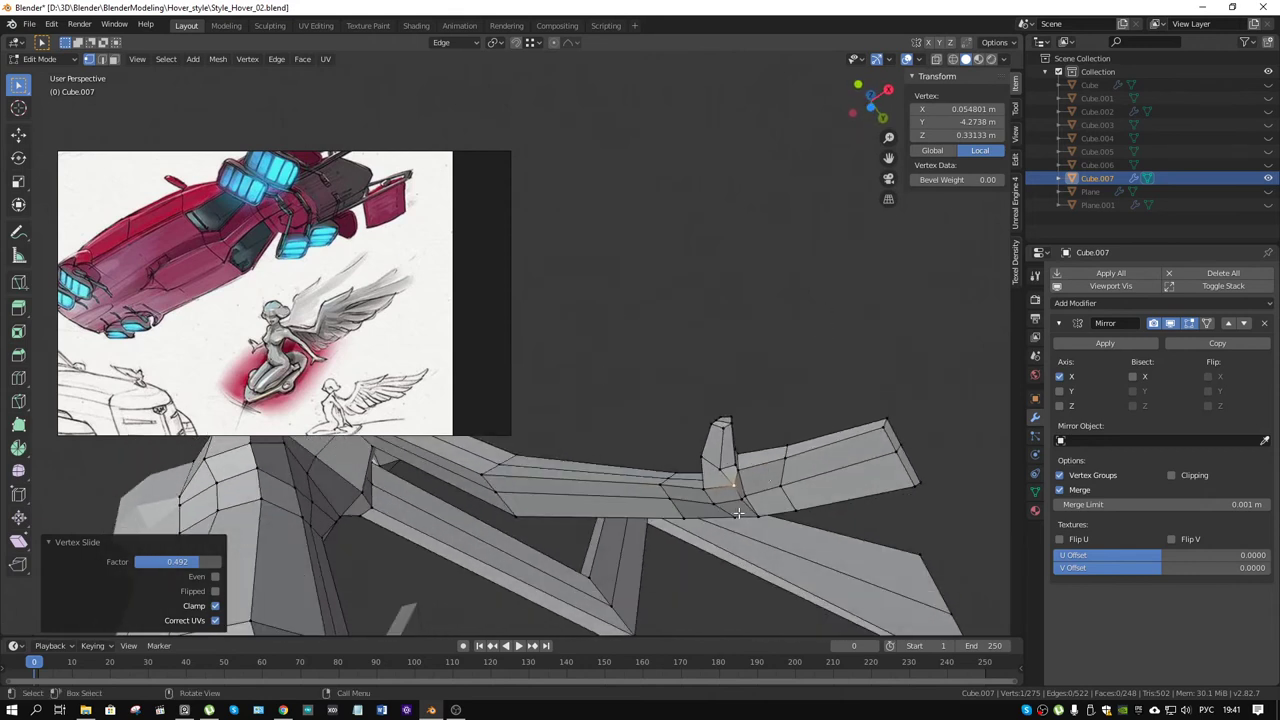
mouse_move(729, 512)
middle_mouse_down()
mouse_move(791, 523)
mouse_move(794, 580)
mouse_move(729, 594)
mouse_move(664, 434)
mouse_move(706, 463)
mouse_move(857, 514)
mouse_move(766, 457)
mouse_move(749, 425)
mouse_move(785, 415)
middle_mouse_up()
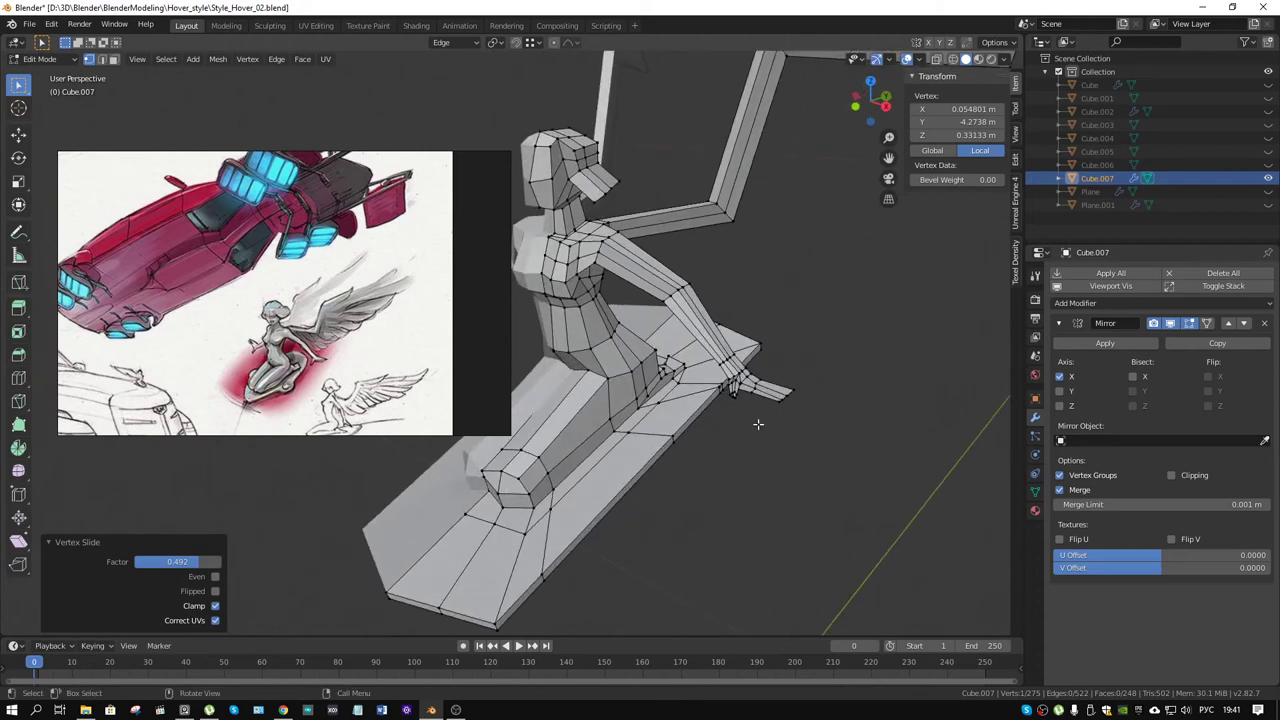
Step: Merge the whole mesh by distance at 0.0001 m, leaving 274 vertices, then select a shoulder edge
key("a")
key("m")
left_click(757, 423)
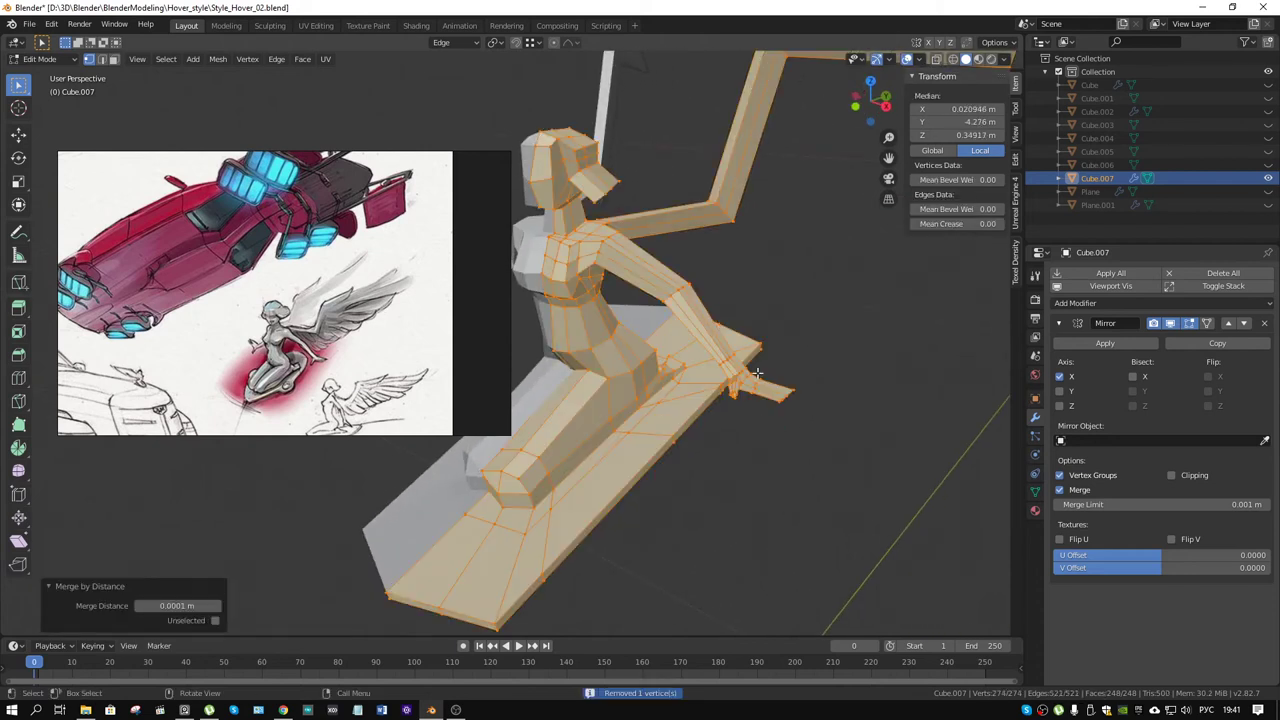
mouse_move(757, 423)
middle_mouse_down()
mouse_move(664, 292)
mouse_move(616, 271)
mouse_move(590, 295)
middle_mouse_up()
scroll(664, 292, "up", 2)
left_click(588, 297)
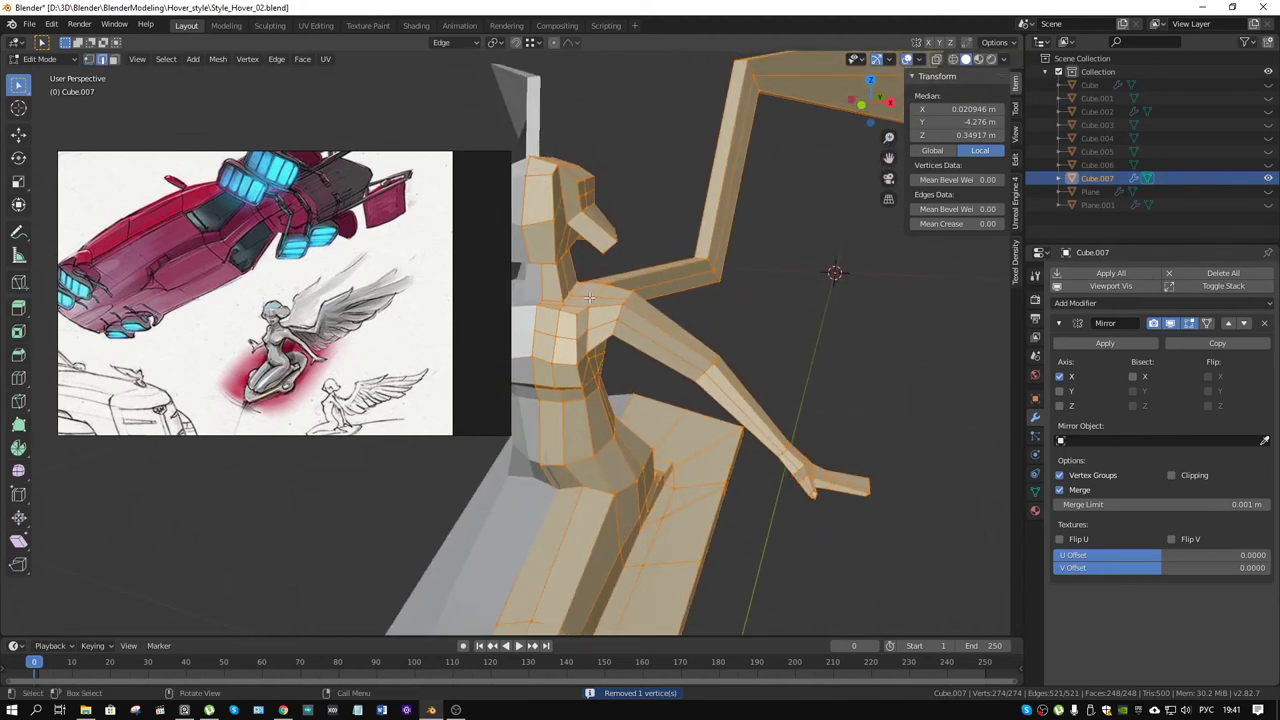
scroll(597, 296, "up", 2)
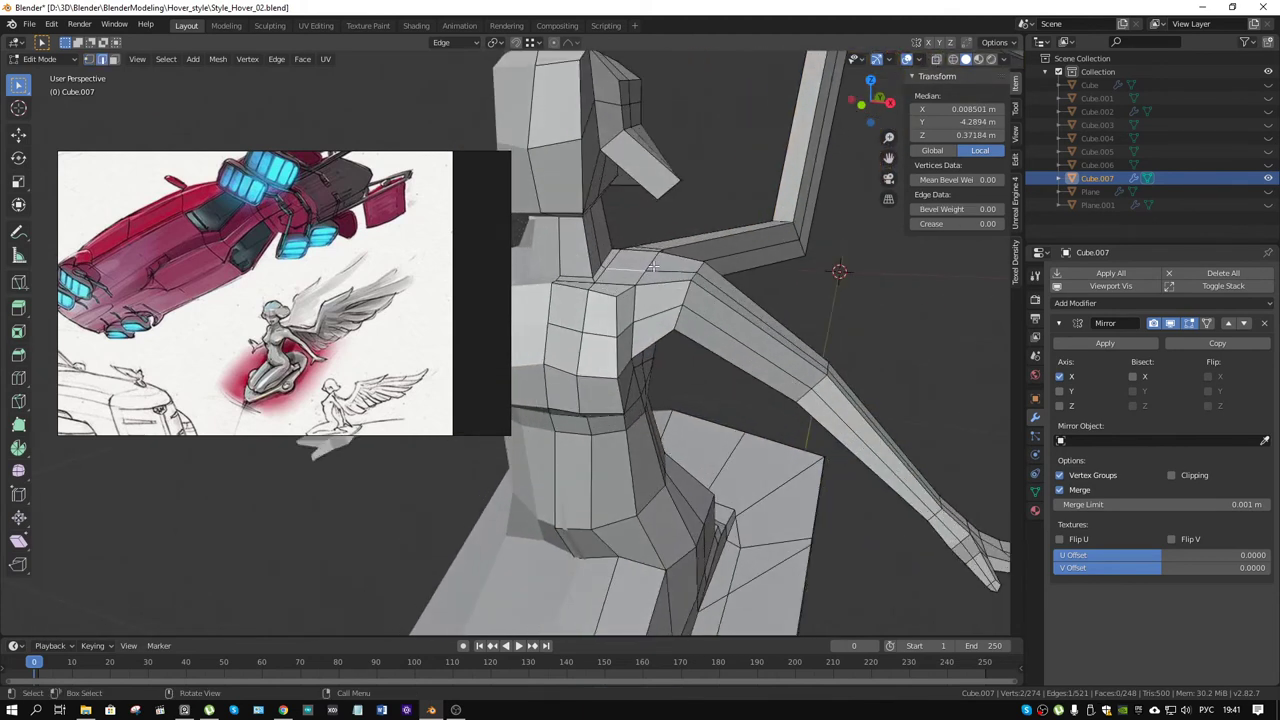
Step: Raise two shoulder edges along the Z axis
key("g")
key("z")
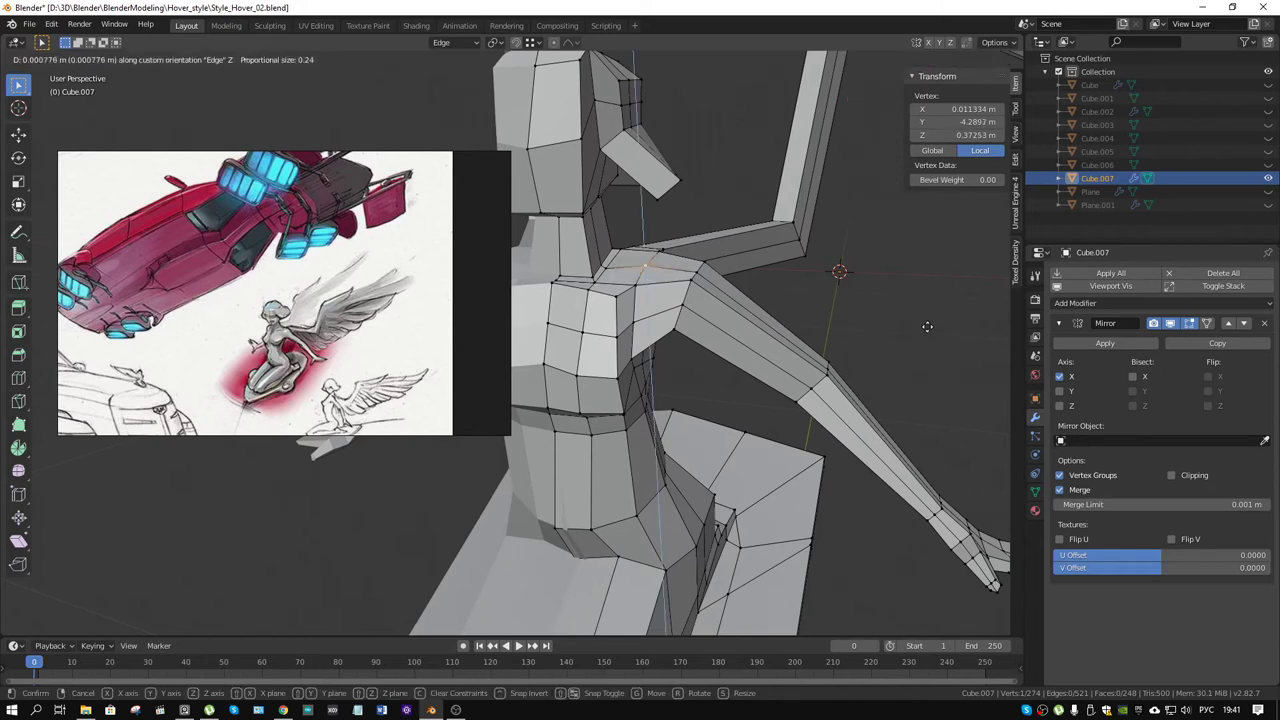
left_click(928, 323)
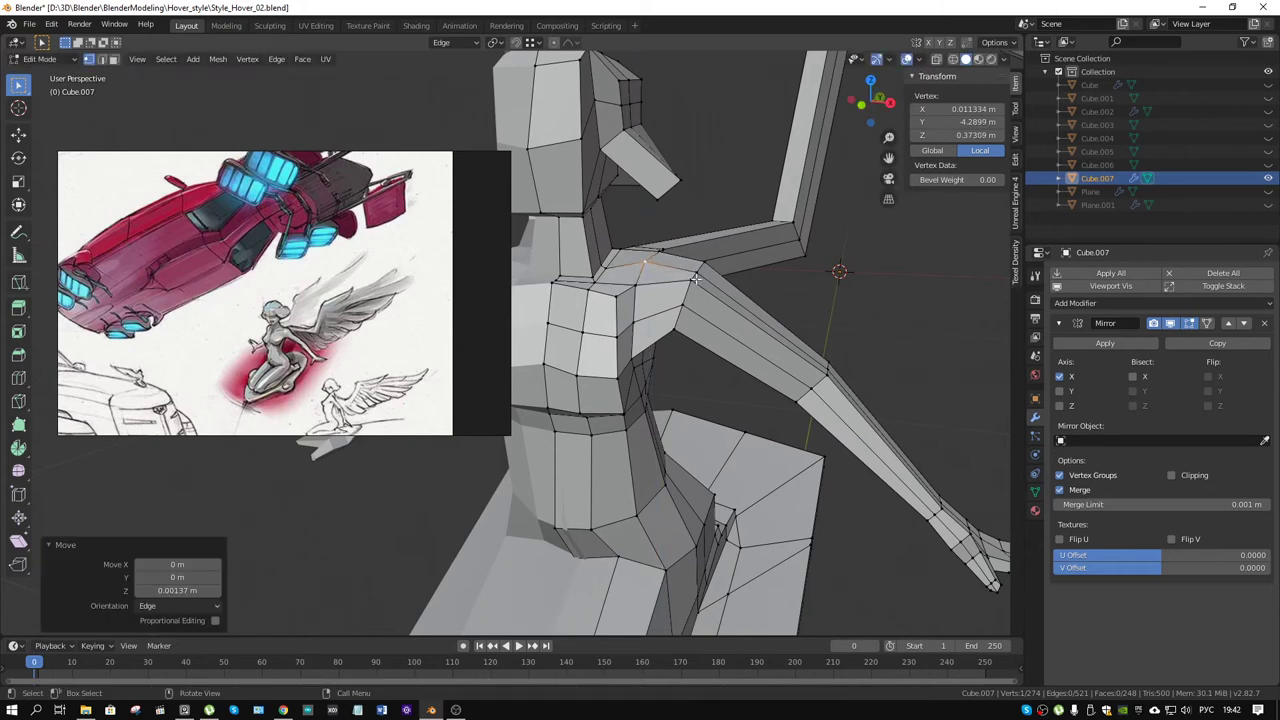
left_click(870, 312)
key("g")
key("z")
left_click(856, 289)
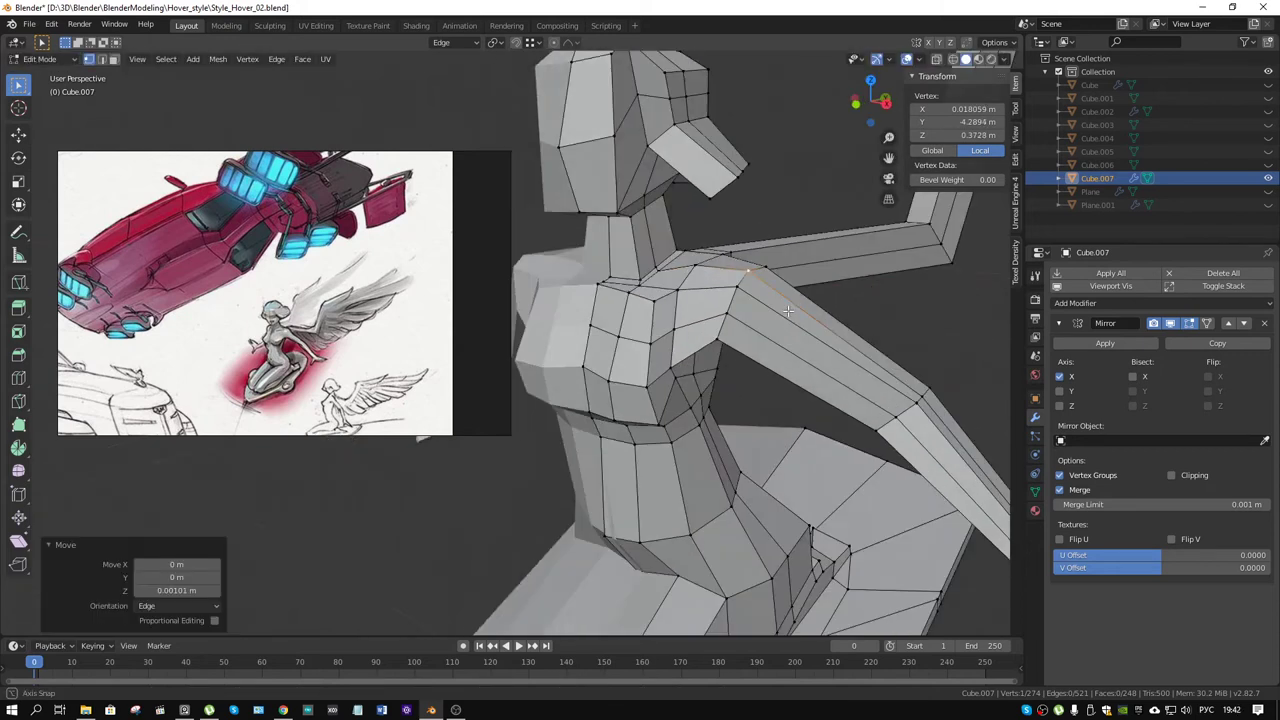
mouse_move(856, 289)
middle_mouse_down()
mouse_move(758, 358)
mouse_move(726, 363)
mouse_move(831, 360)
middle_mouse_up()
Step: Nudge several shoulder vertices to smooth the joint with the torso
key("g")
left_click(690, 335)
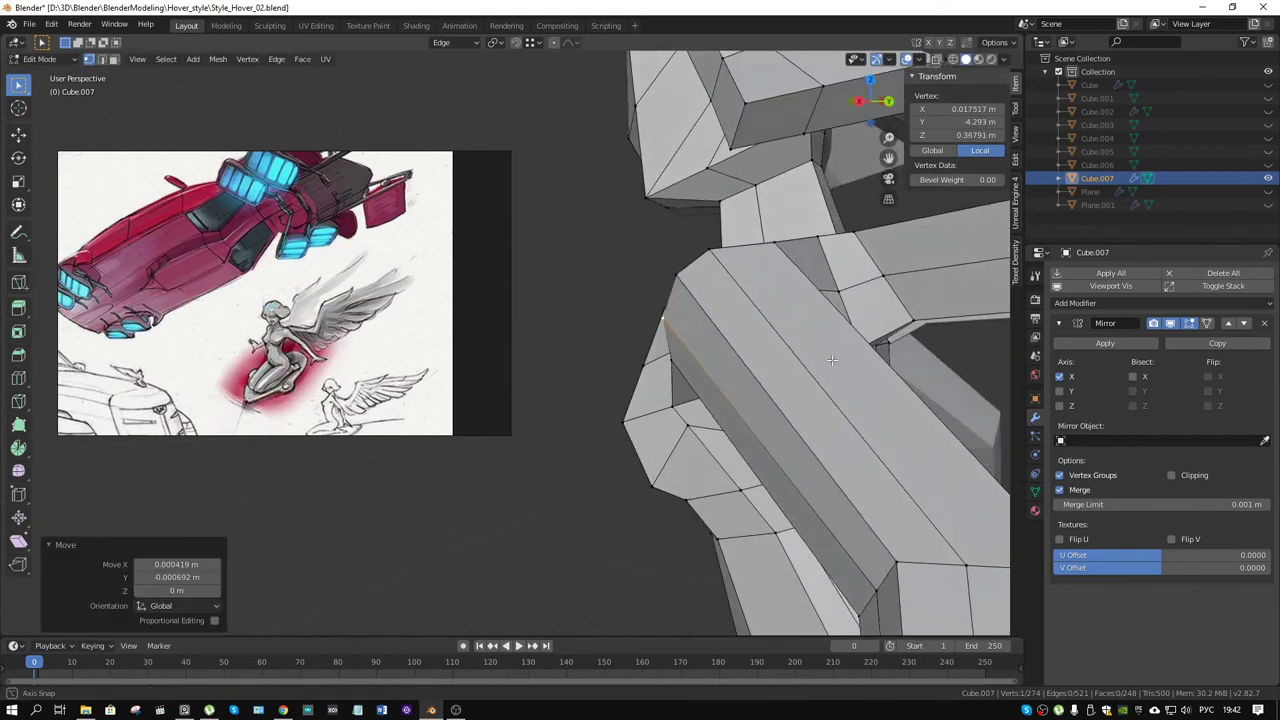
scroll(831, 360, "down", 3)
key("g")
left_click(670, 345)
scroll(670, 345, "down", 2)
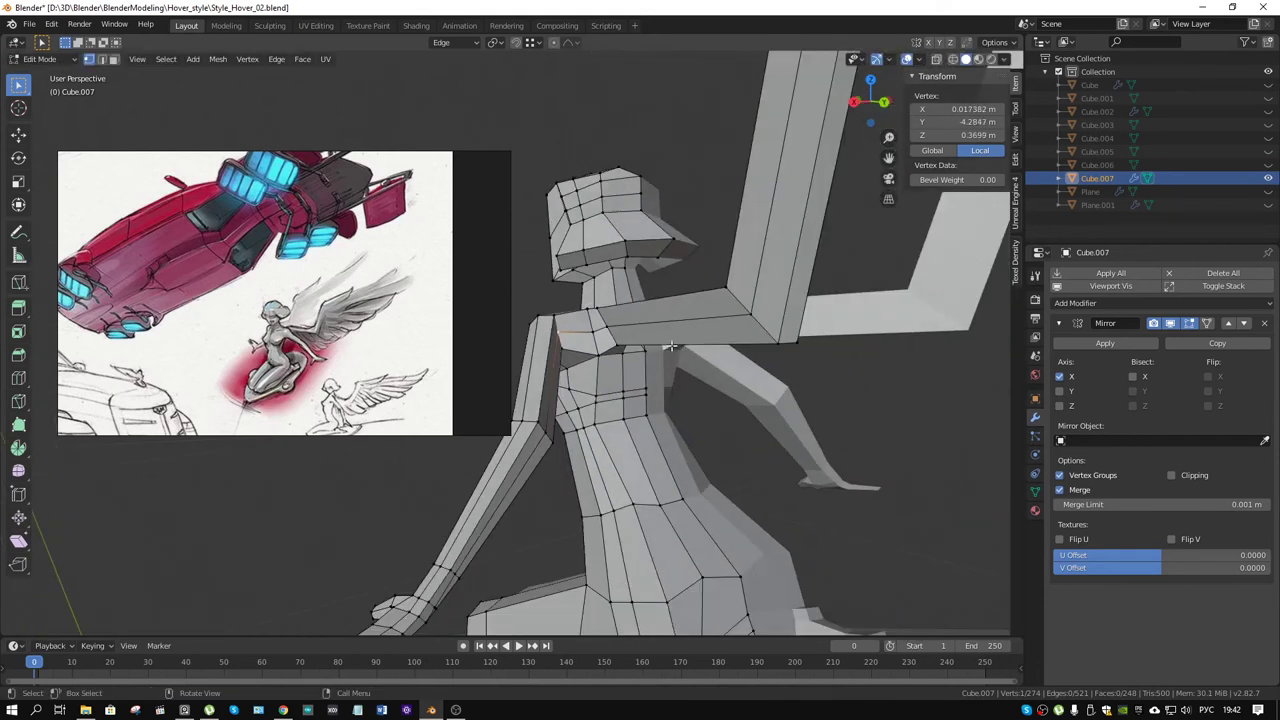
mouse_move(670, 345)
middle_mouse_down()
mouse_move(679, 408)
mouse_move(652, 368)
middle_mouse_up()
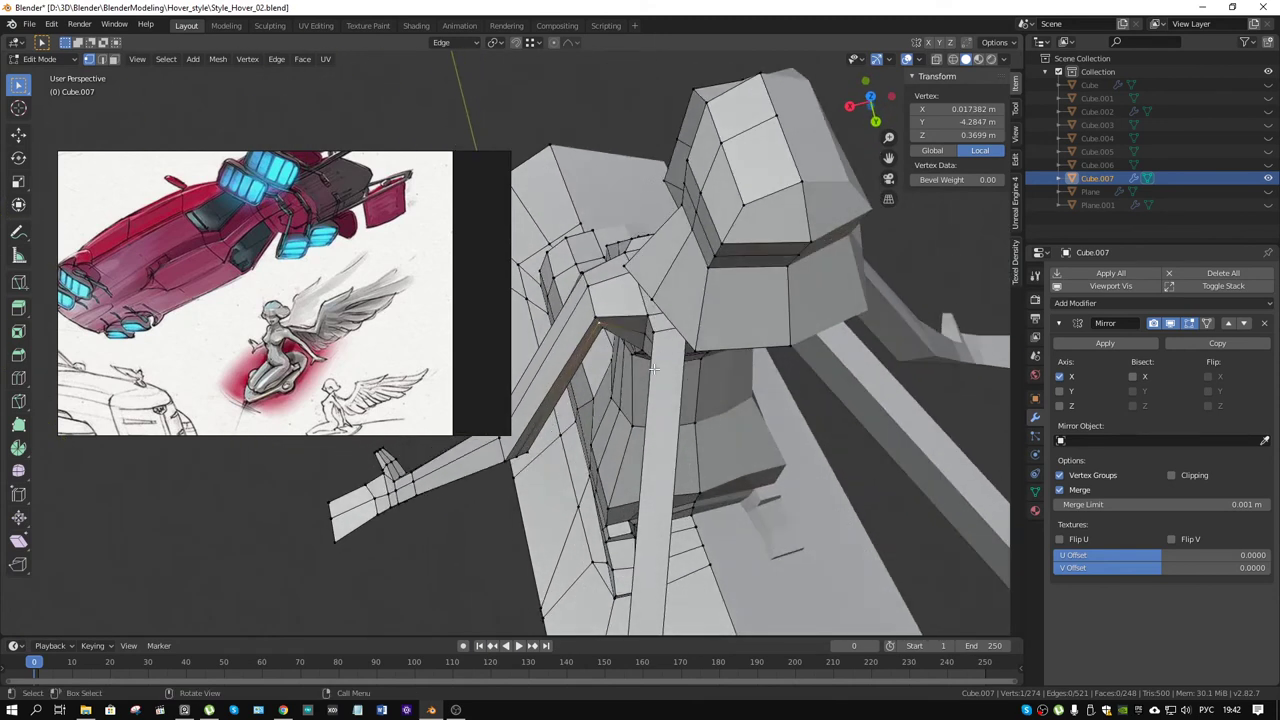
key("g")
left_click(652, 368)
mouse_move(652, 368)
middle_mouse_down()
mouse_move(673, 238)
mouse_move(725, 298)
middle_mouse_up()
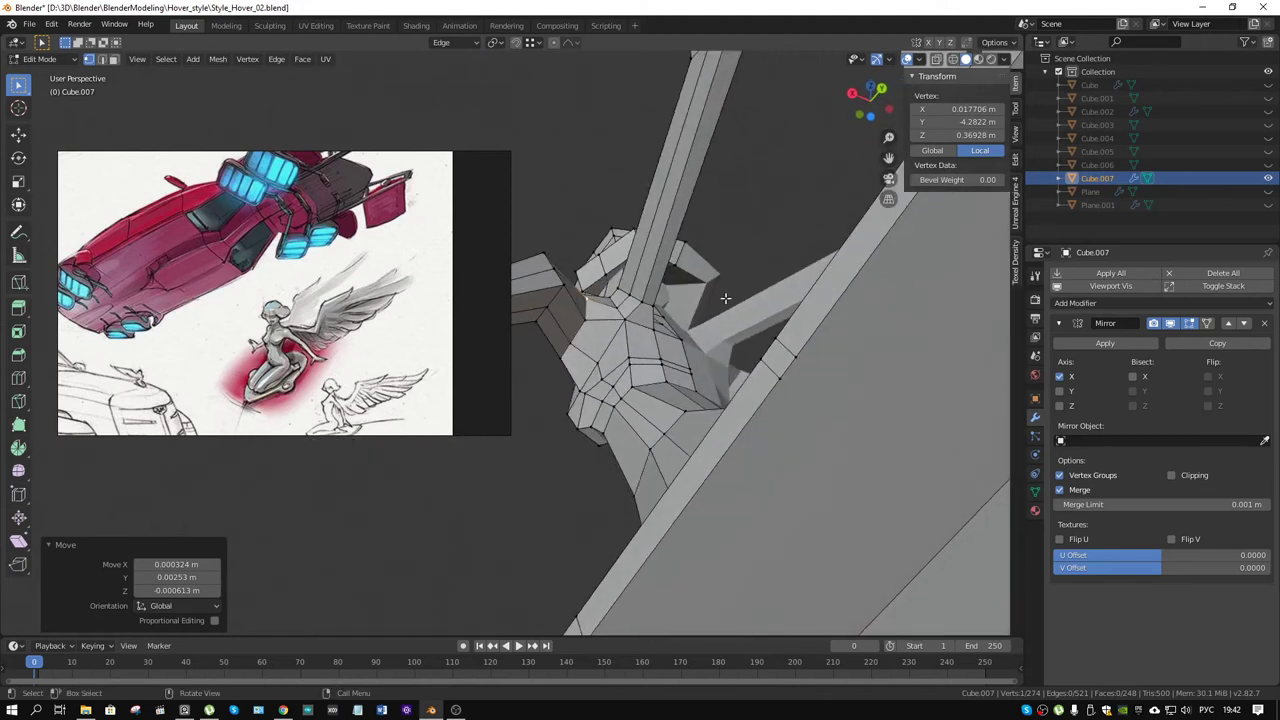
left_click(725, 298)
middle_click_drag(725, 298, 680, 332)
Step: Reposition the wing-joint vertices, sliding one along its edge at factor 0.145
key("g")
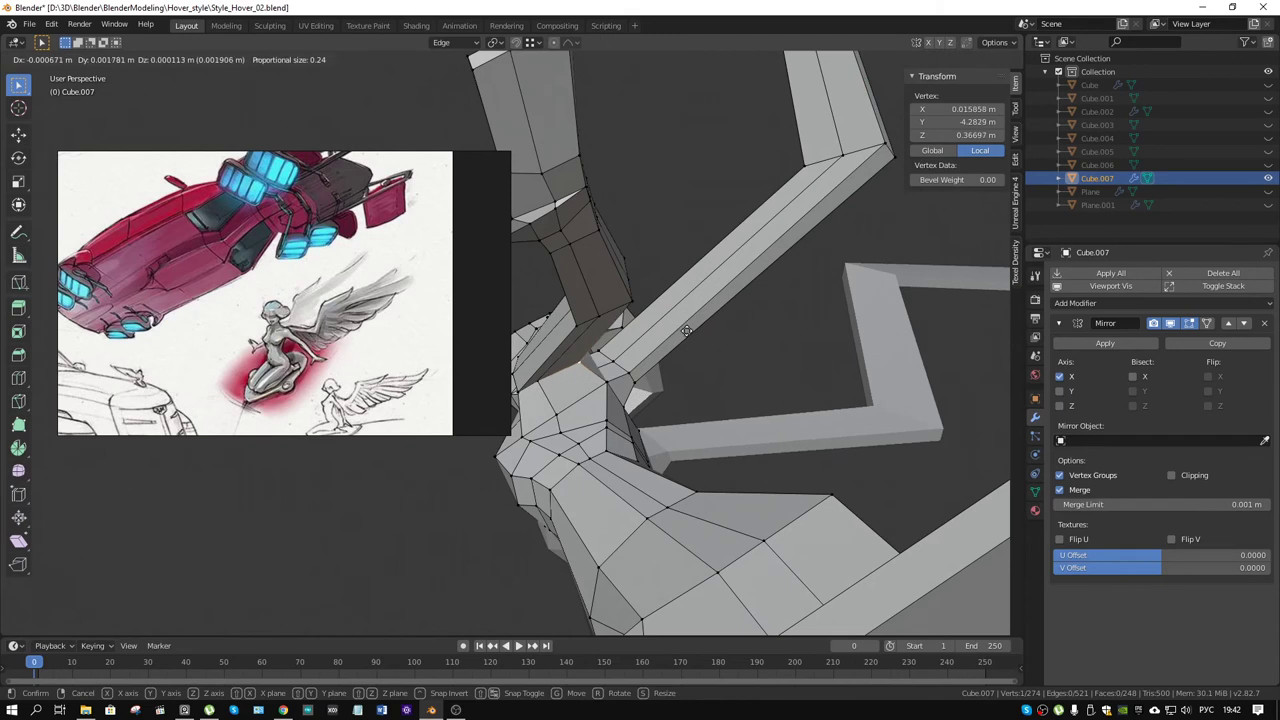
left_click(686, 331)
left_click(540, 380)
key("g")
left_click(608, 393)
mouse_move(608, 393)
middle_mouse_down()
mouse_move(708, 420)
mouse_move(705, 487)
mouse_move(728, 509)
mouse_move(706, 469)
middle_mouse_up()
key("shift+v")
left_click(710, 497)
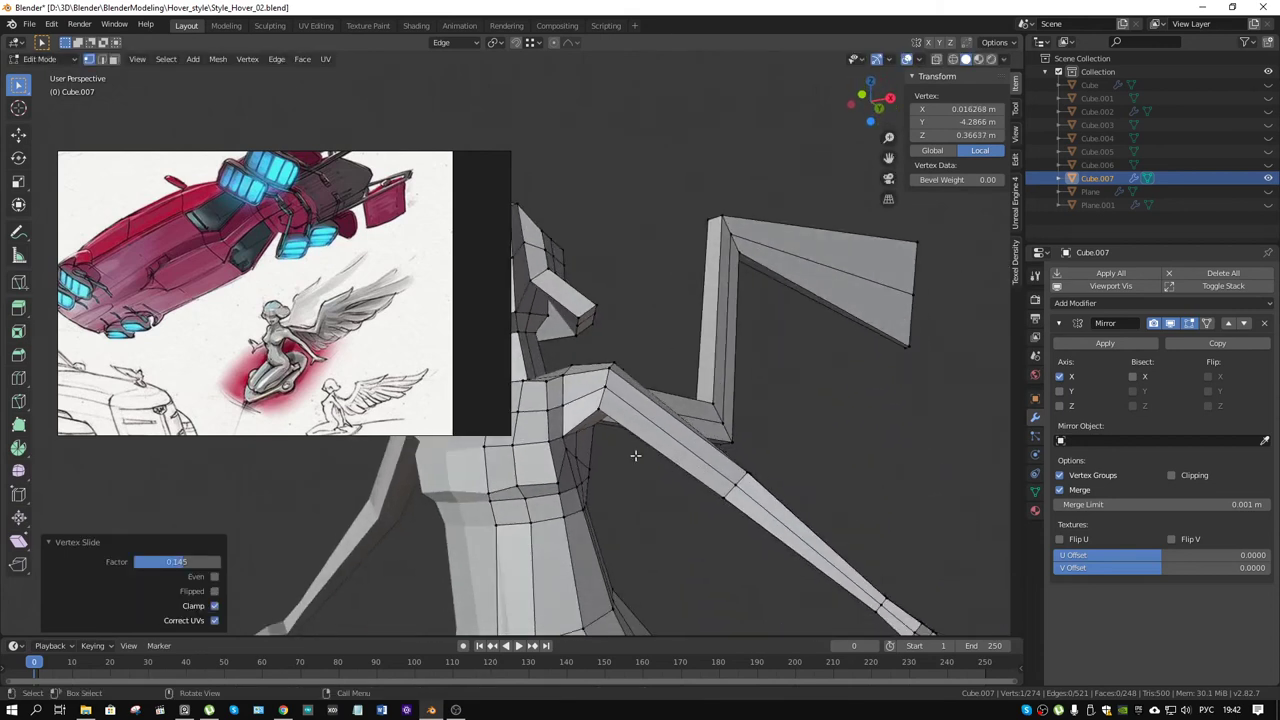
mouse_move(629, 432)
middle_mouse_down()
mouse_move(723, 432)
mouse_move(733, 505)
middle_mouse_up()
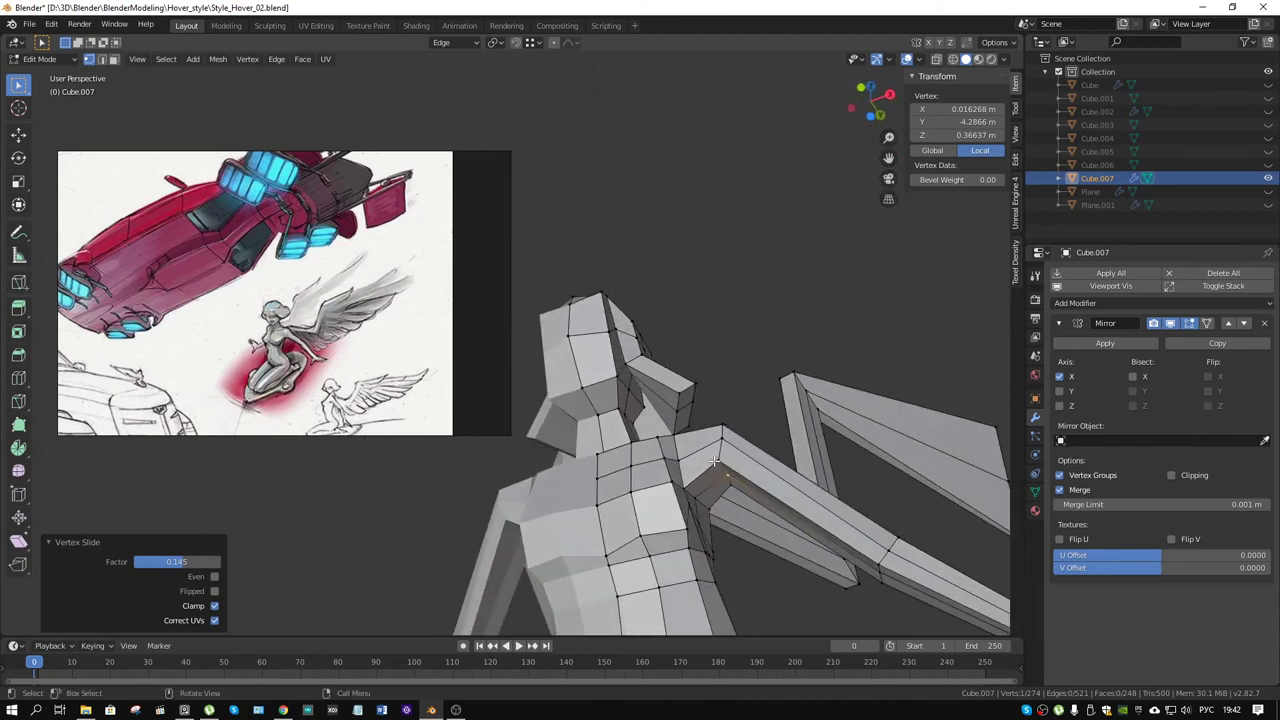
key("shift+v")
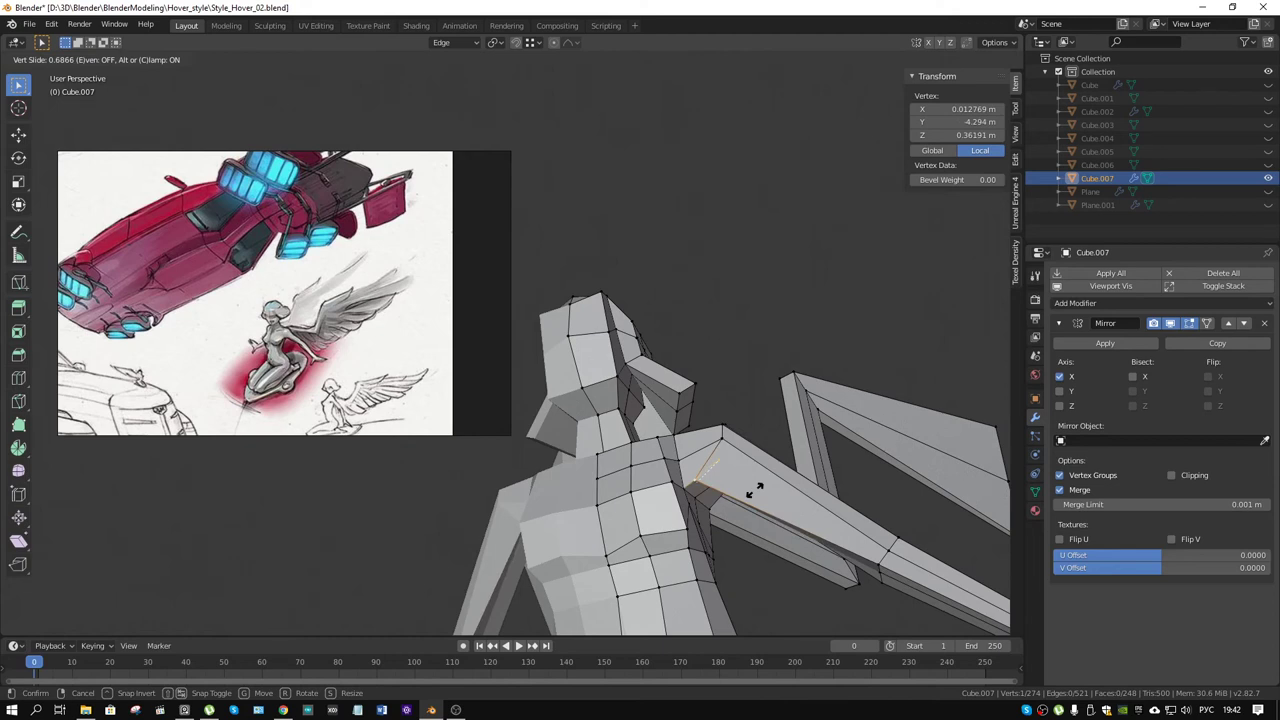
Step: Slide and move the hip-crease vertices so the crease follows a cleaner line
left_click(755, 490)
mouse_move(755, 490)
middle_mouse_down()
mouse_move(777, 348)
mouse_move(687, 338)
middle_mouse_up()
scroll(777, 348, "up", 5)
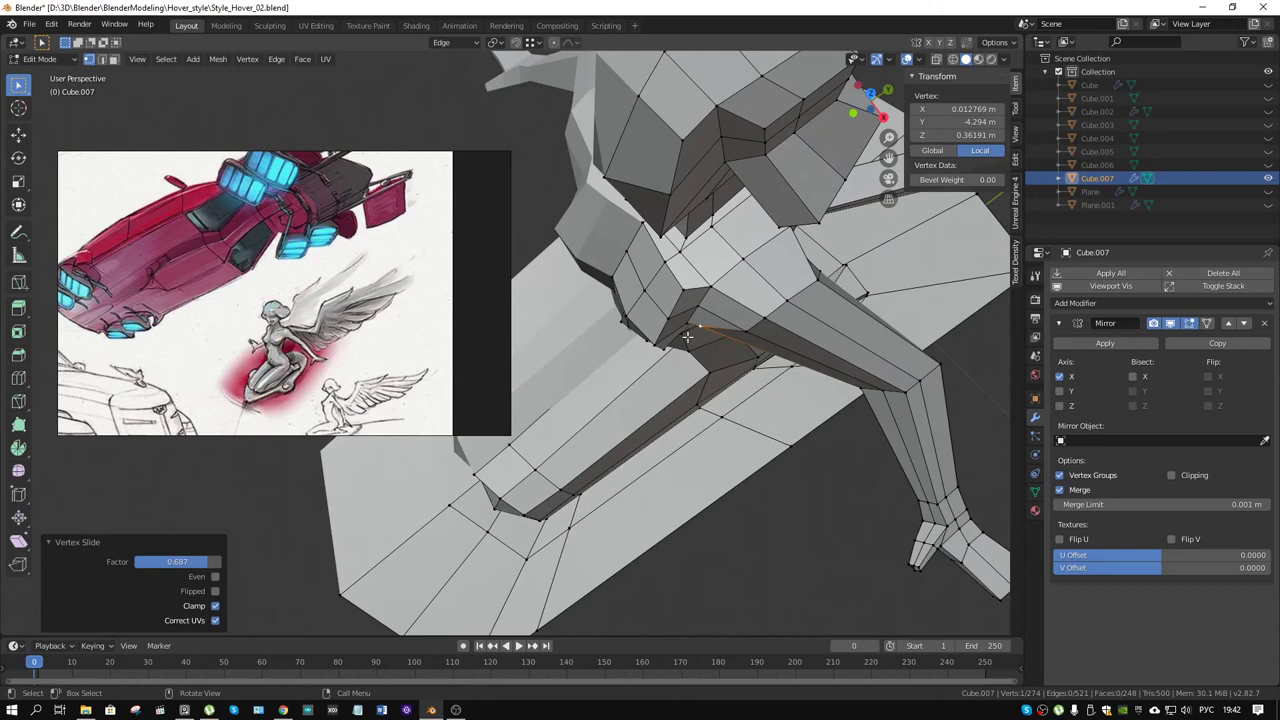
key("shift+v")
left_click(668, 330)
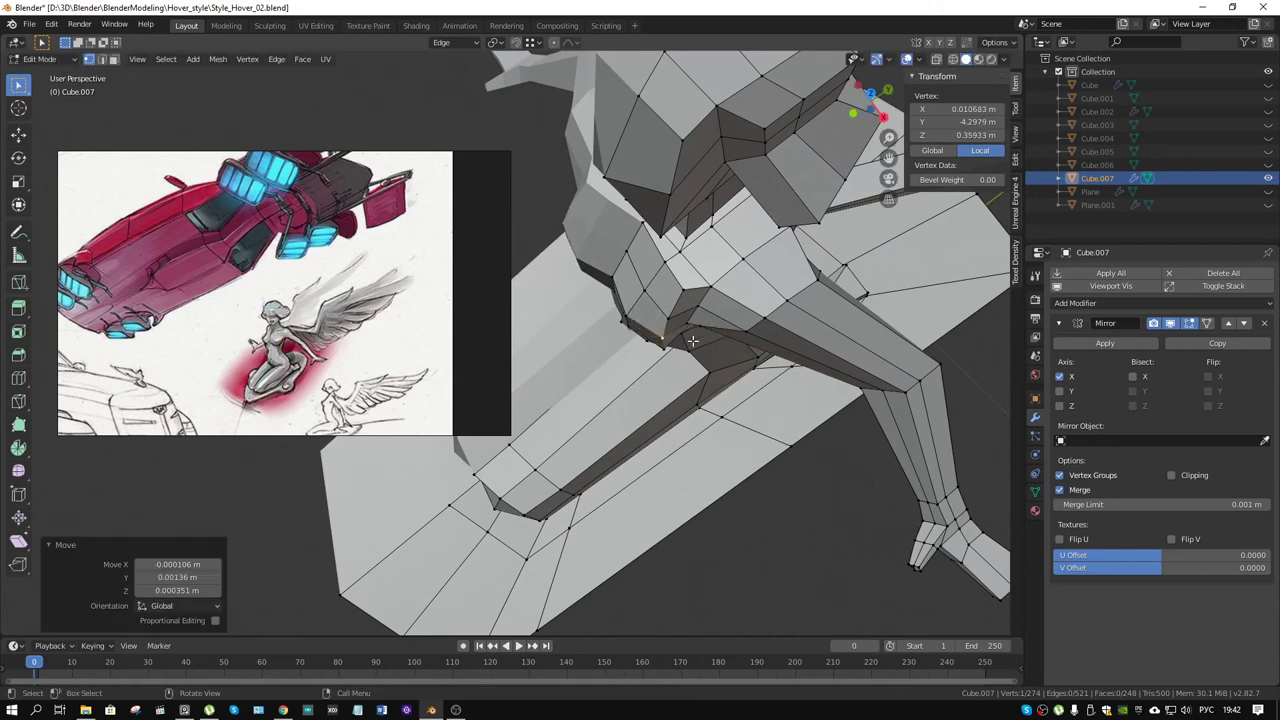
left_click(670, 322)
key("g")
left_click(693, 318)
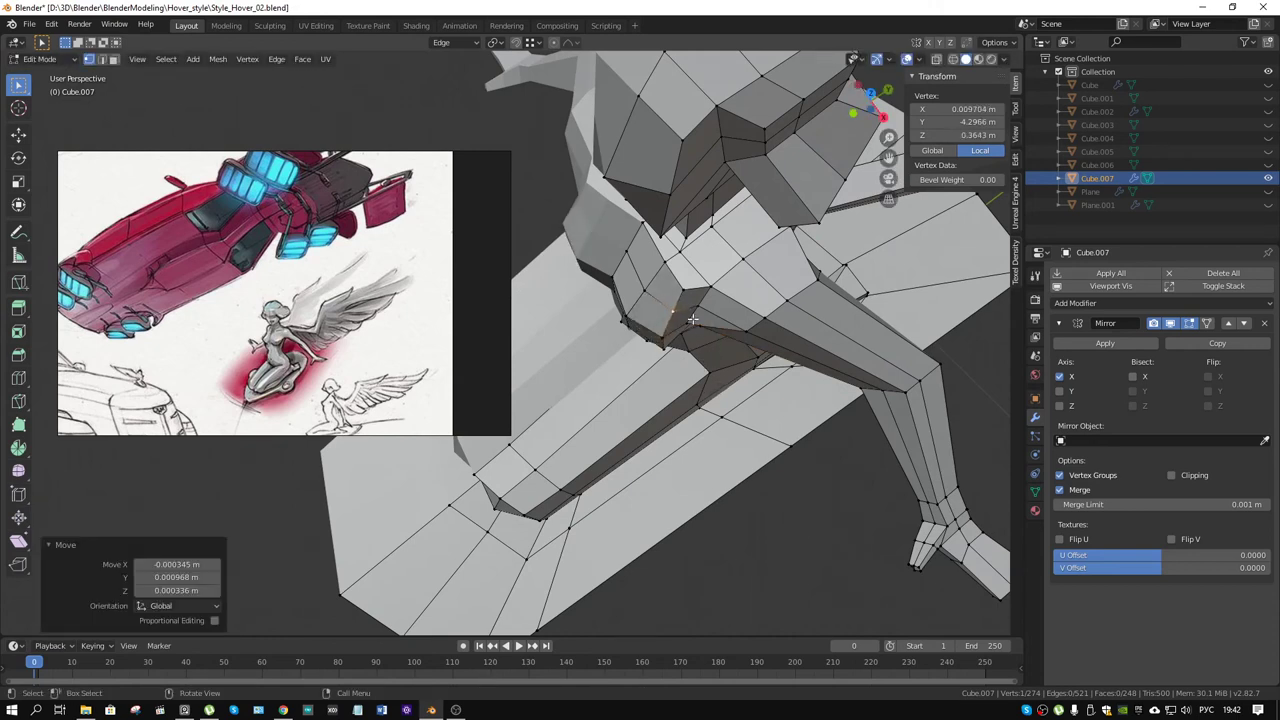
key("g")
left_click(688, 270)
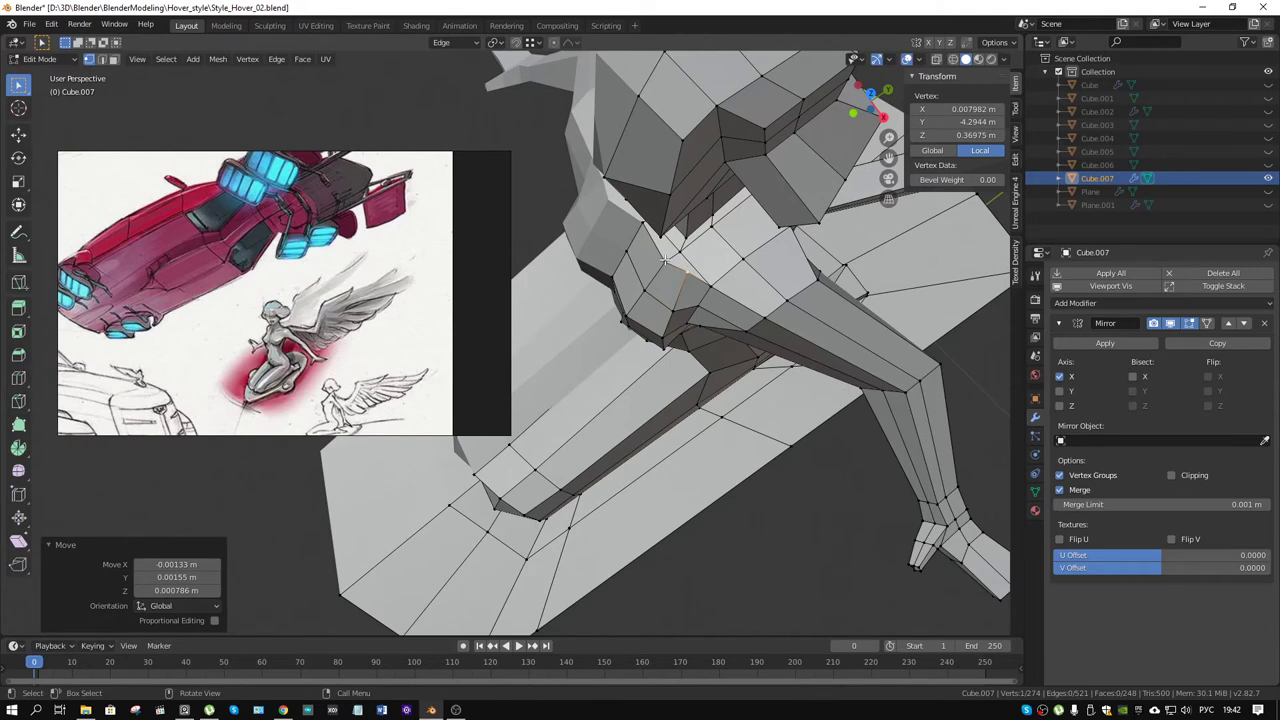
key("g")
left_click(668, 256)
Step: Move and vertex-slide the chest vertices to tidy the chest edges
mouse_move(728, 292)
middle_mouse_down()
mouse_move(725, 192)
mouse_move(710, 368)
middle_mouse_up()
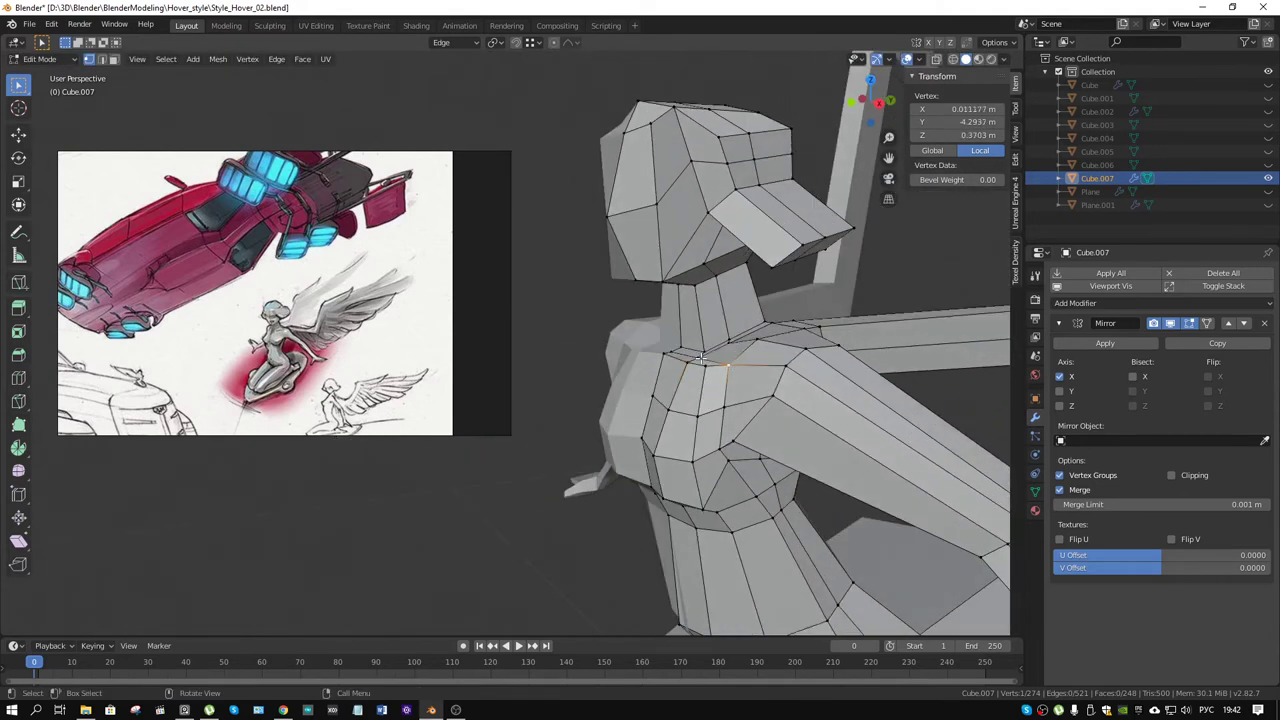
key("g")
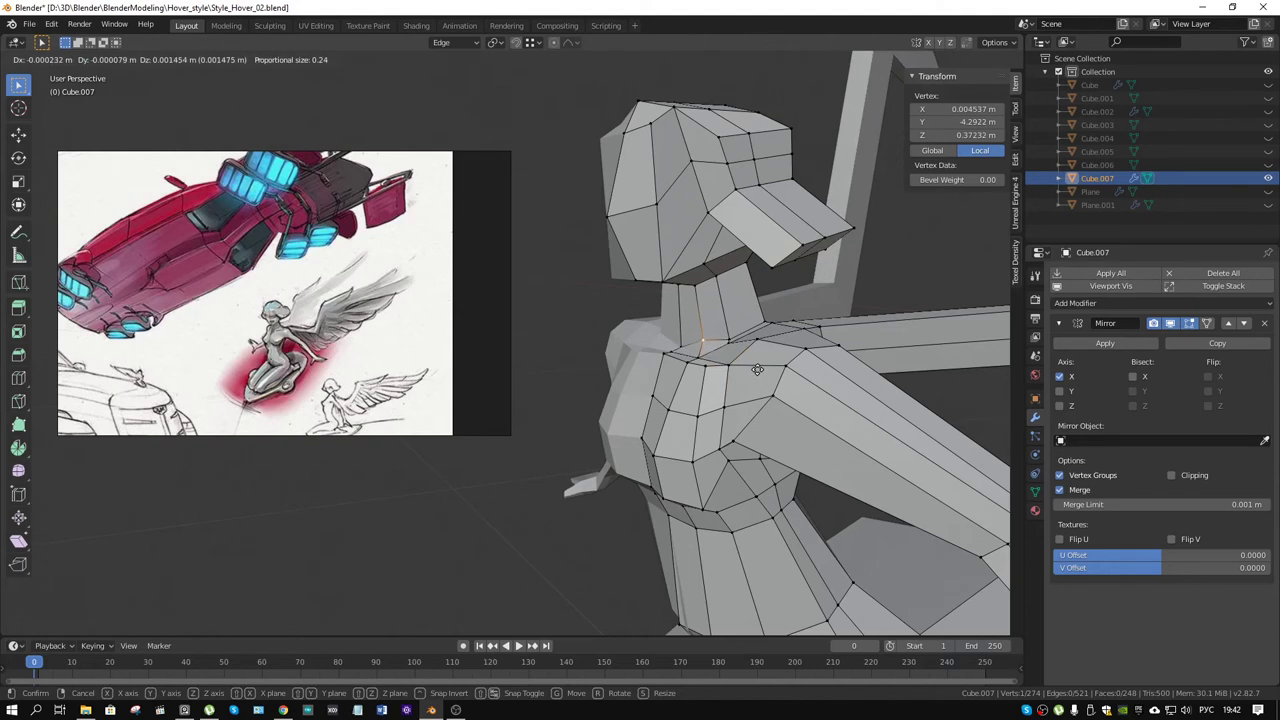
left_click(743, 338)
key("g")
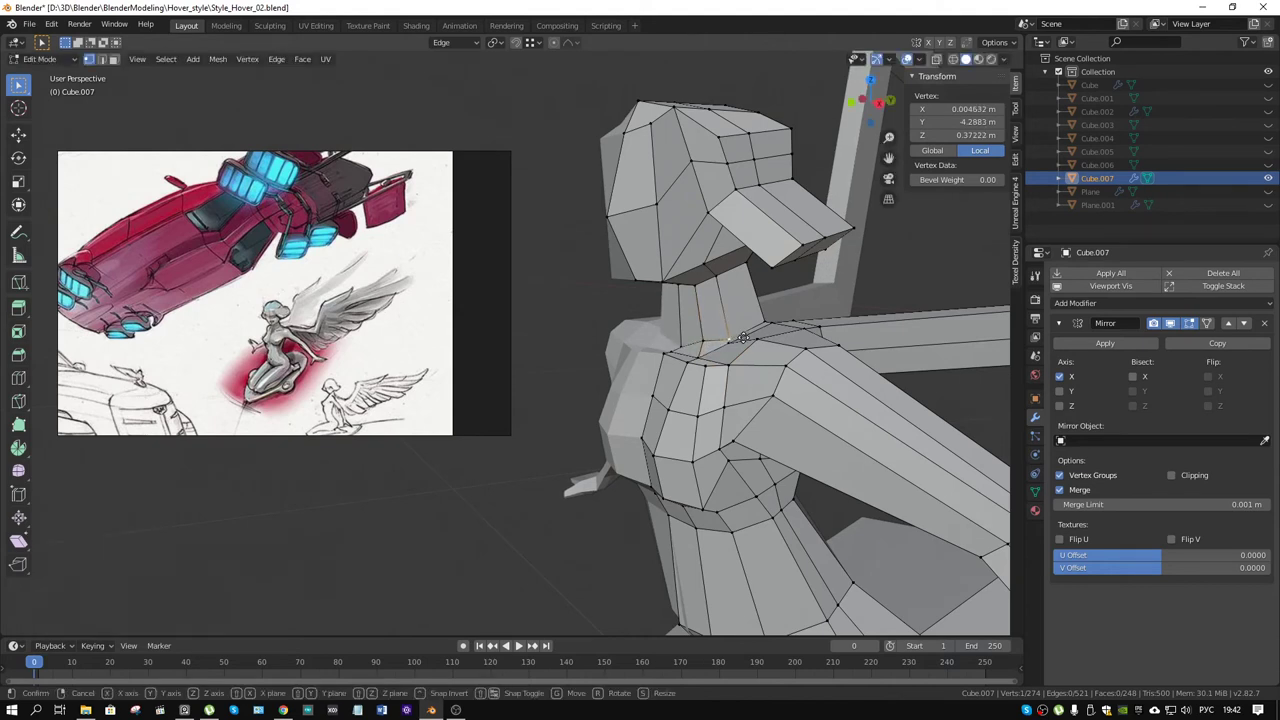
key("g")
left_click(743, 325)
mouse_move(743, 328)
middle_mouse_down()
mouse_move(708, 365)
mouse_move(782, 332)
middle_mouse_up()
key("g")
key("g")
left_click(710, 368)
key("g")
key("g")
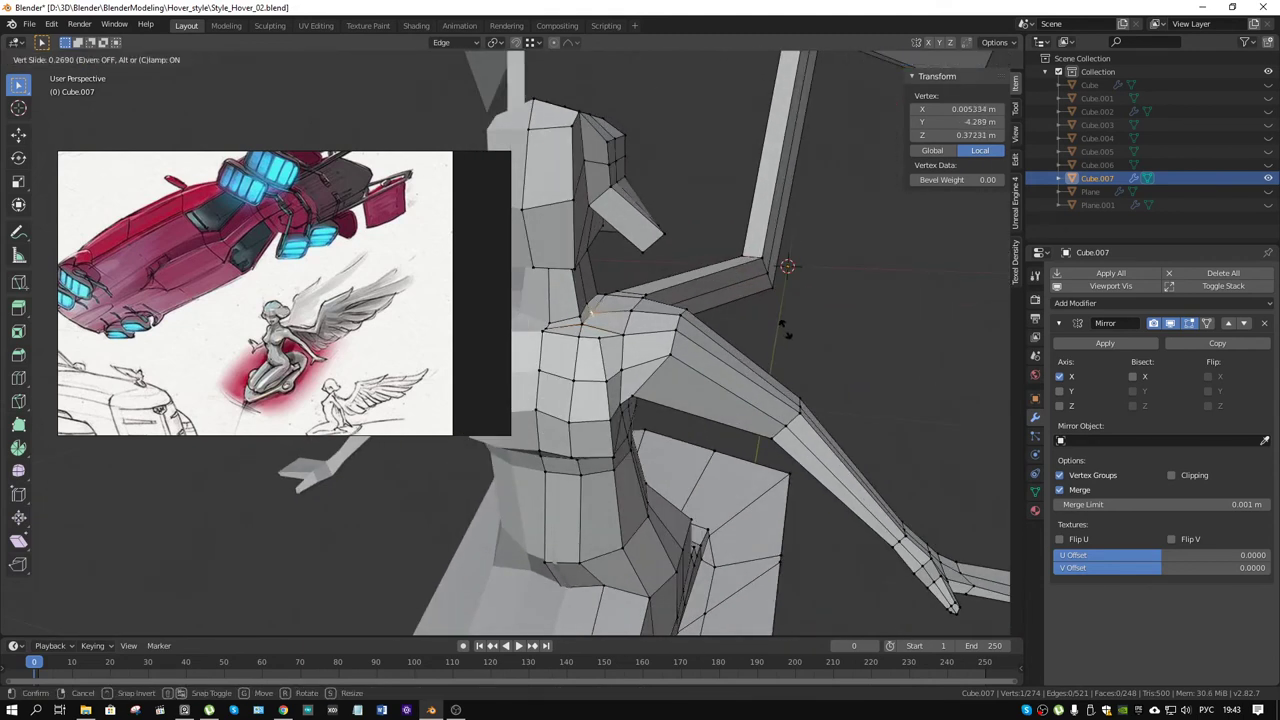
left_click(785, 328)
Step: Slide the armpit and neck vertices into place, the last at factor 0.434
mouse_move(785, 328)
middle_mouse_down()
mouse_move(703, 358)
mouse_move(633, 319)
mouse_move(670, 302)
middle_mouse_up()
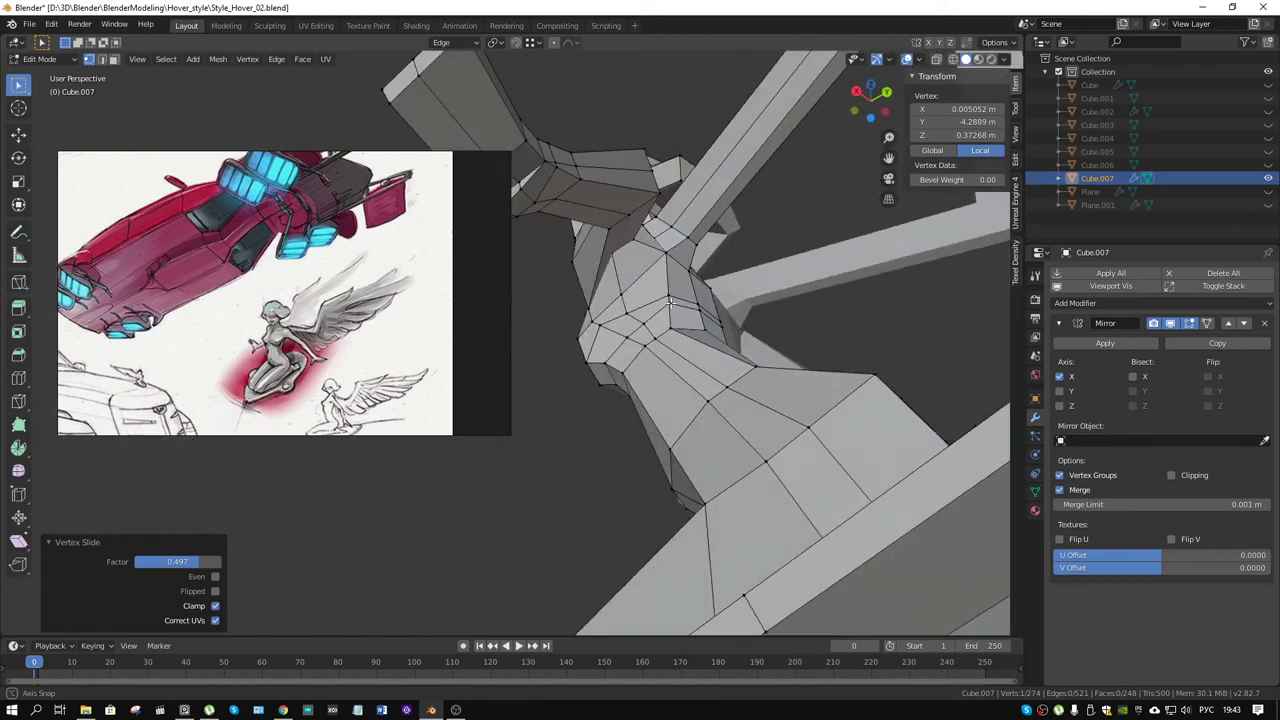
key("g")
key("g")
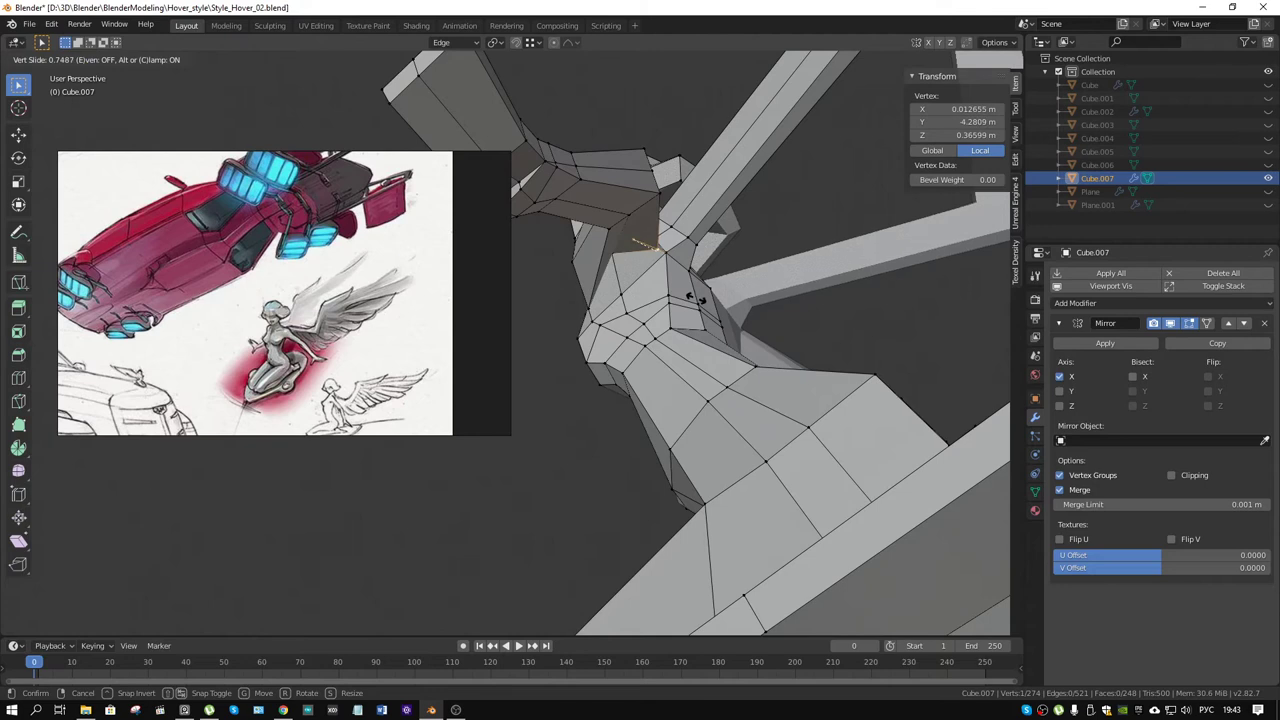
left_click(698, 301)
left_click(616, 257)
key("g")
key("g")
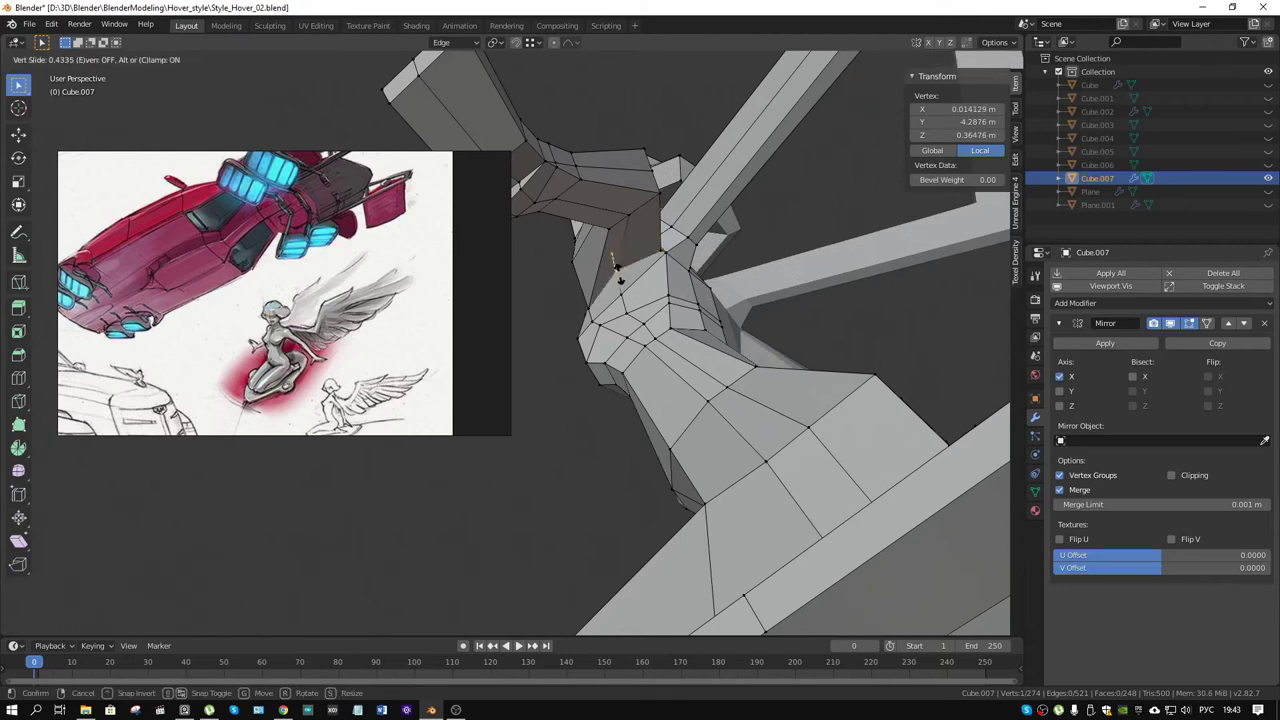
left_click(619, 268)
mouse_move(619, 268)
middle_mouse_down()
mouse_move(582, 319)
mouse_move(743, 393)
mouse_move(648, 395)
mouse_move(652, 382)
mouse_move(658, 430)
middle_mouse_up()
Step: Merge the figure's overlapping vertices by distance and return to Object Mode
key("a")
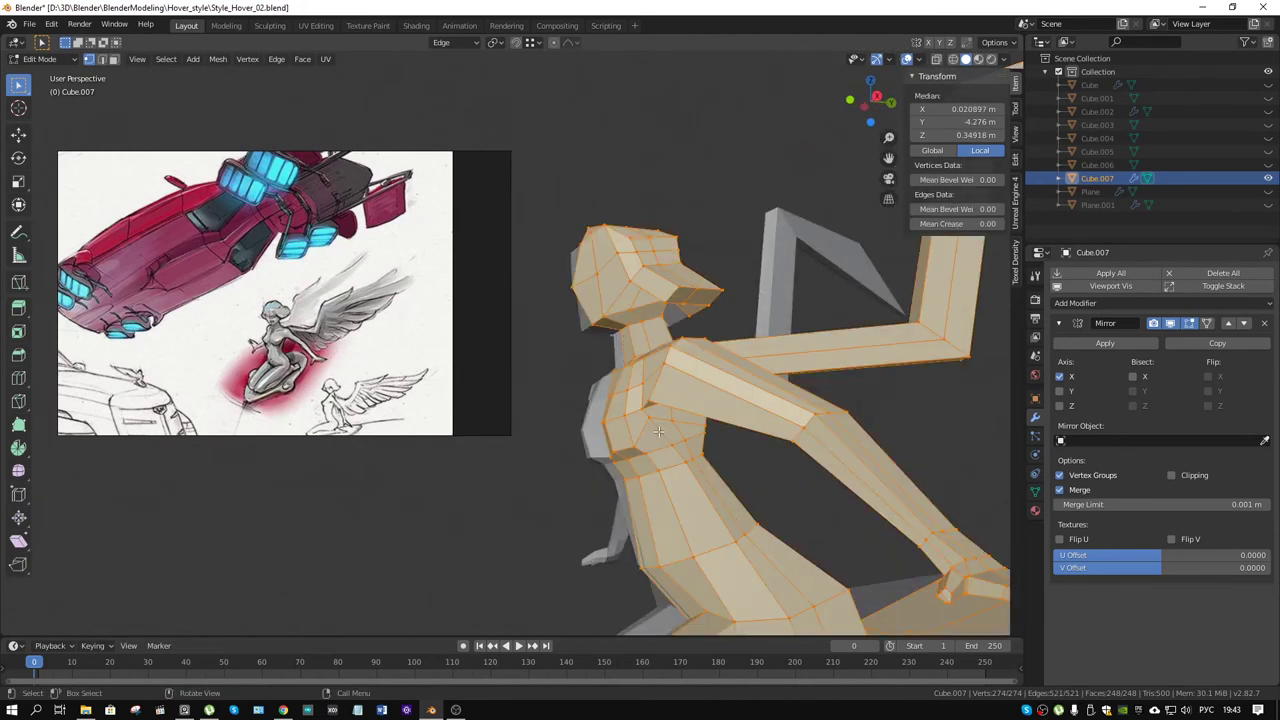
key("m")
left_click(660, 432)
scroll(660, 432, "down", 3)
scroll(660, 432, "down", 2)
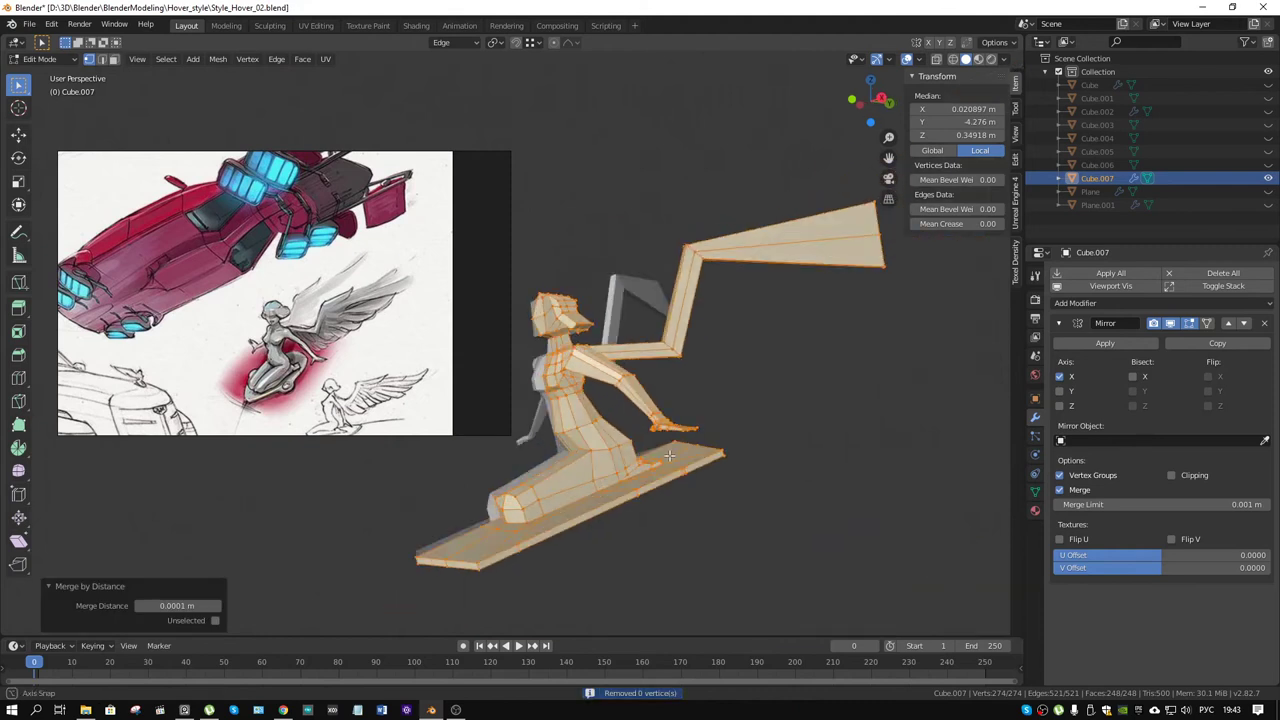
mouse_move(660, 432)
middle_mouse_down()
mouse_move(752, 482)
mouse_move(700, 480)
mouse_move(742, 484)
middle_mouse_up()
key("ctrl+Tab")
left_click(713, 481)
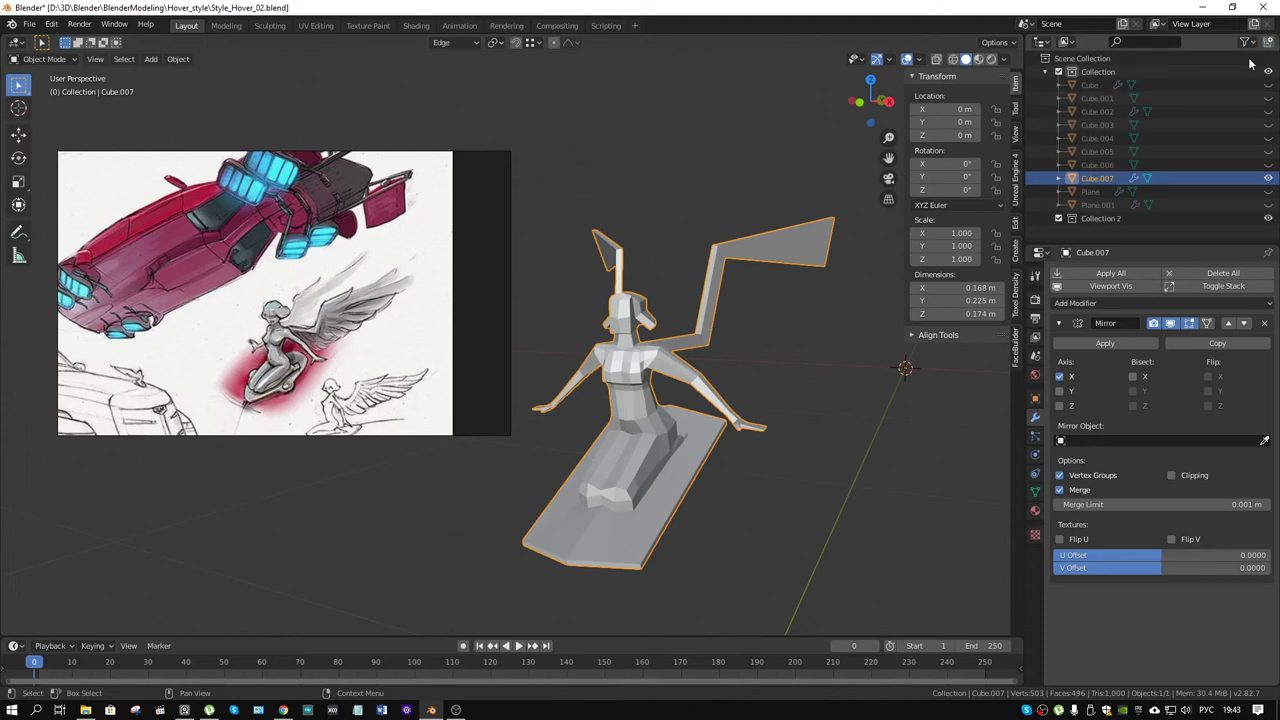
Step: Rename Collection 2 to BackUP, move a duplicate of the figure into it, and hide it
double_click(1124, 220)
type("BackUP")
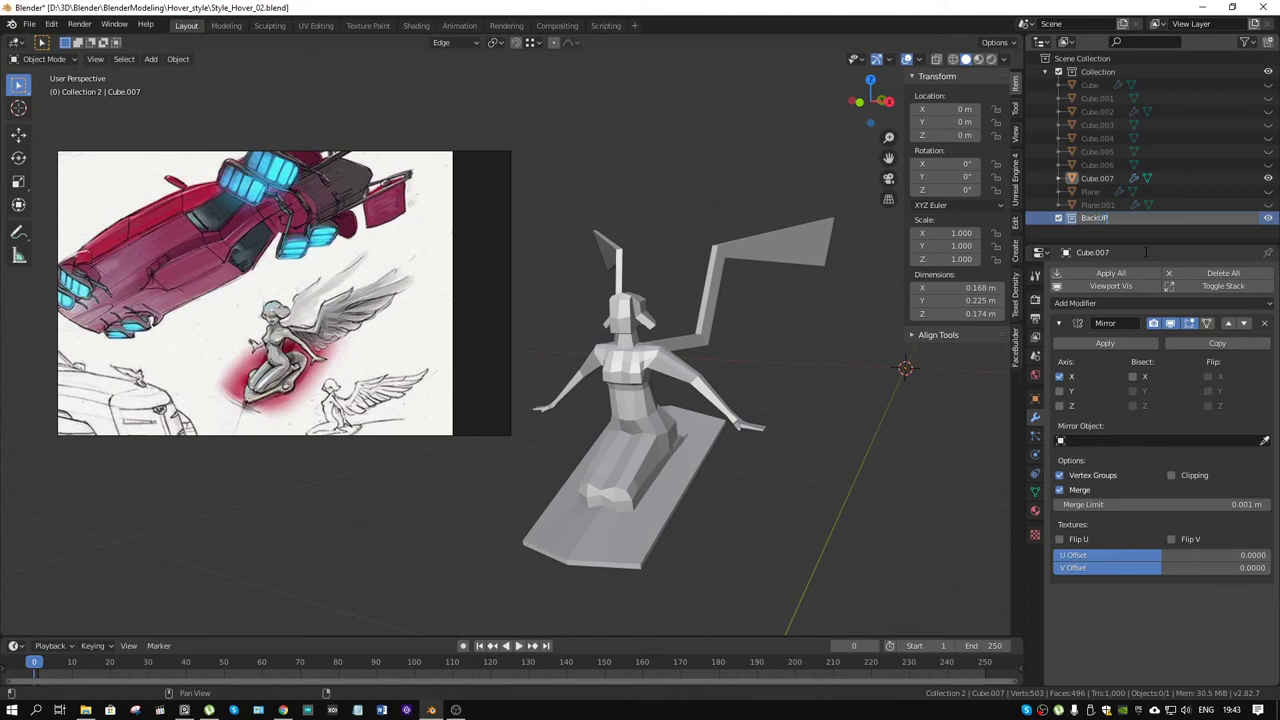
key("Return")
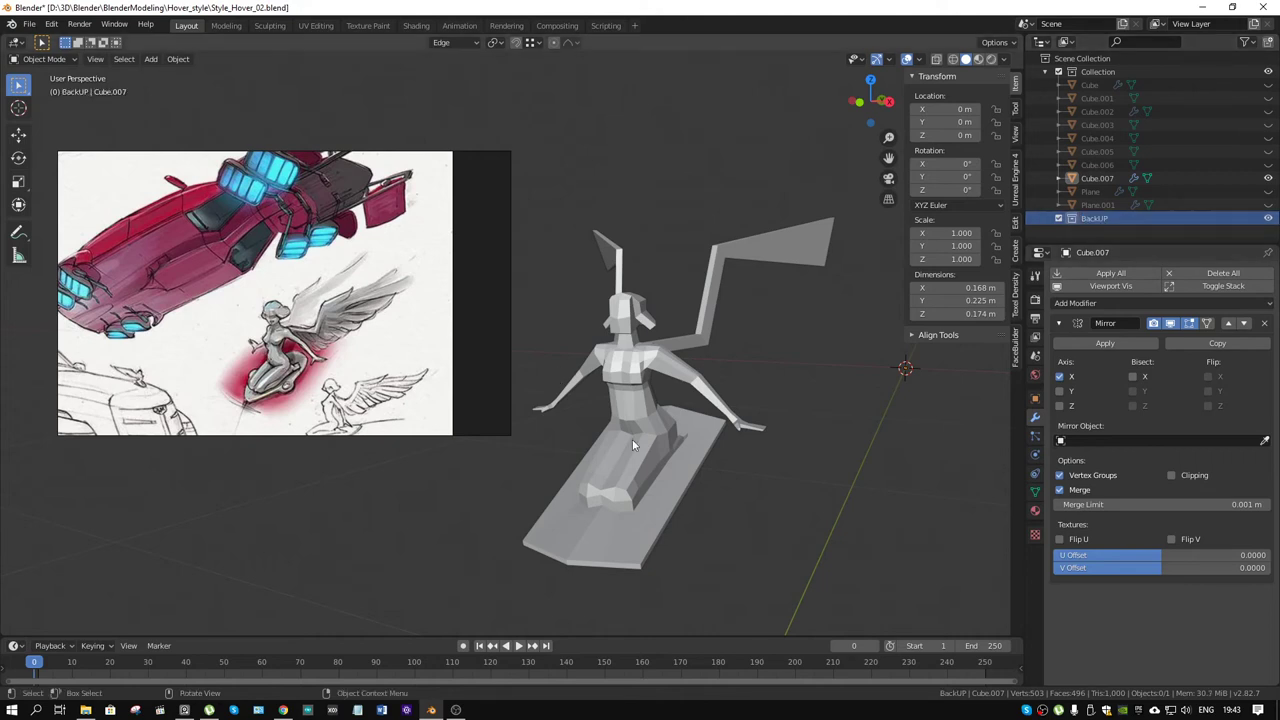
left_click(643, 388)
key("shift+d")
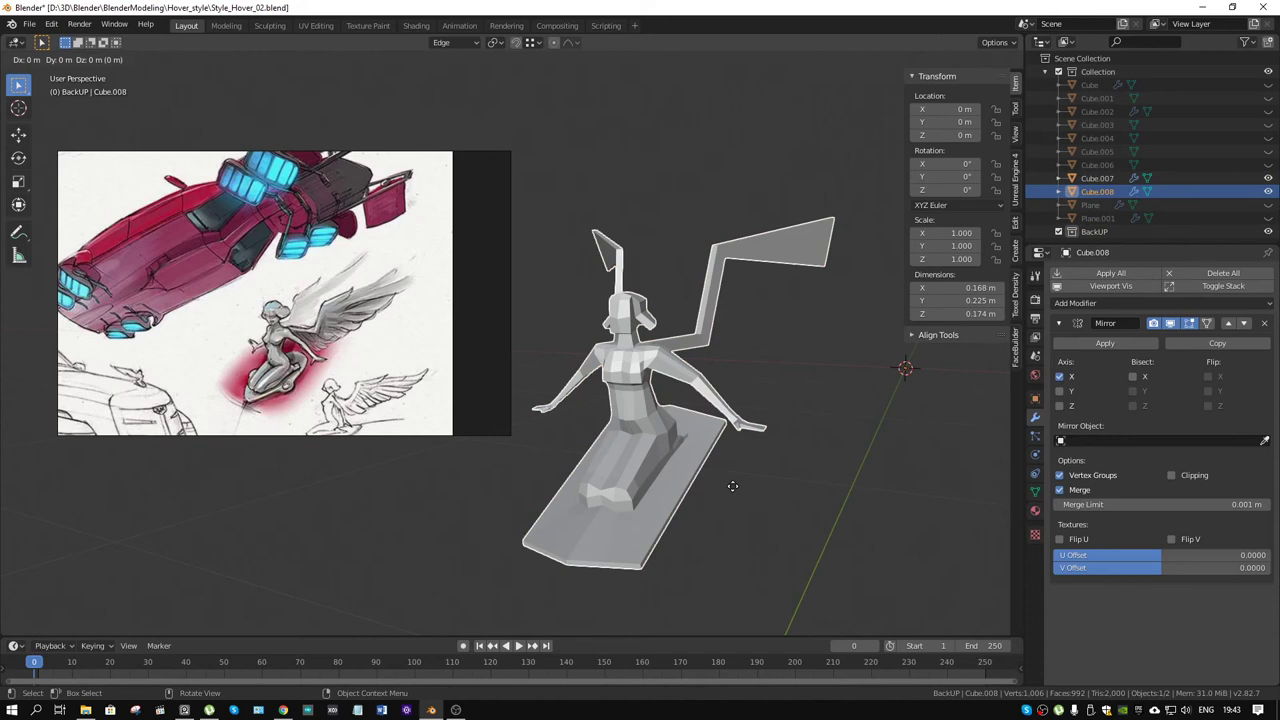
right_click(732, 485)
right_click(665, 448)
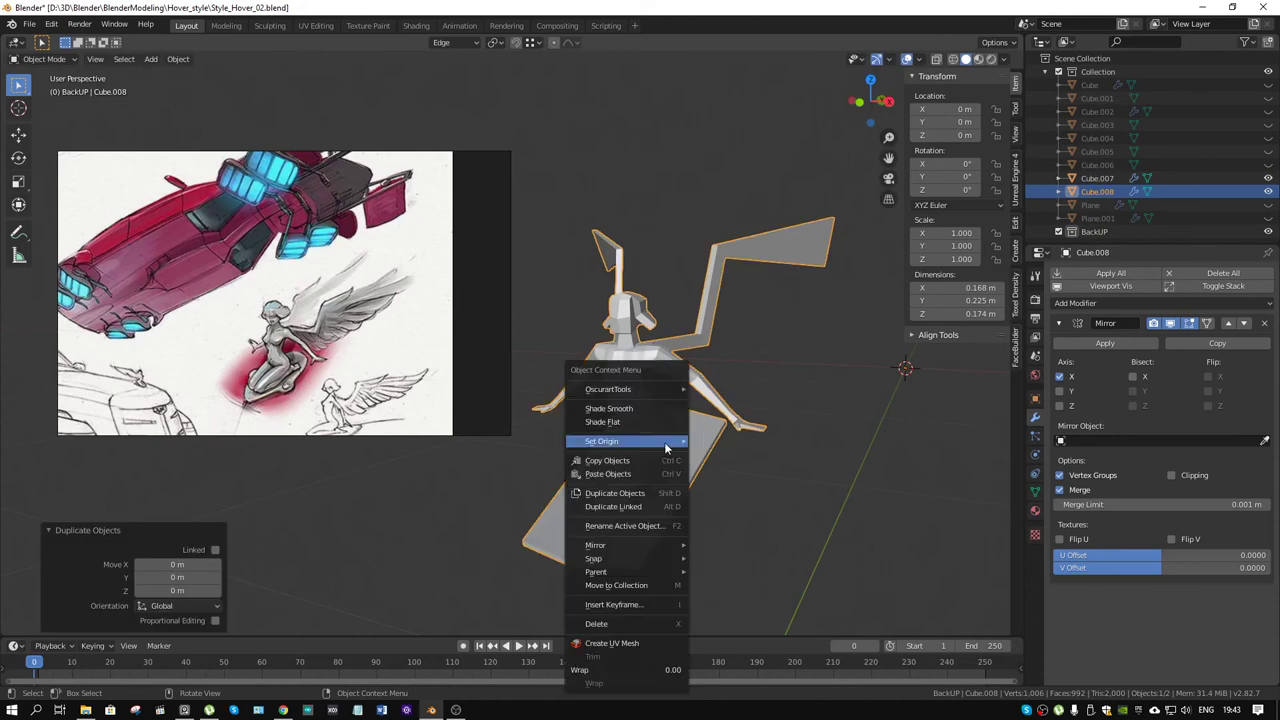
left_click(674, 598)
left_click(648, 618)
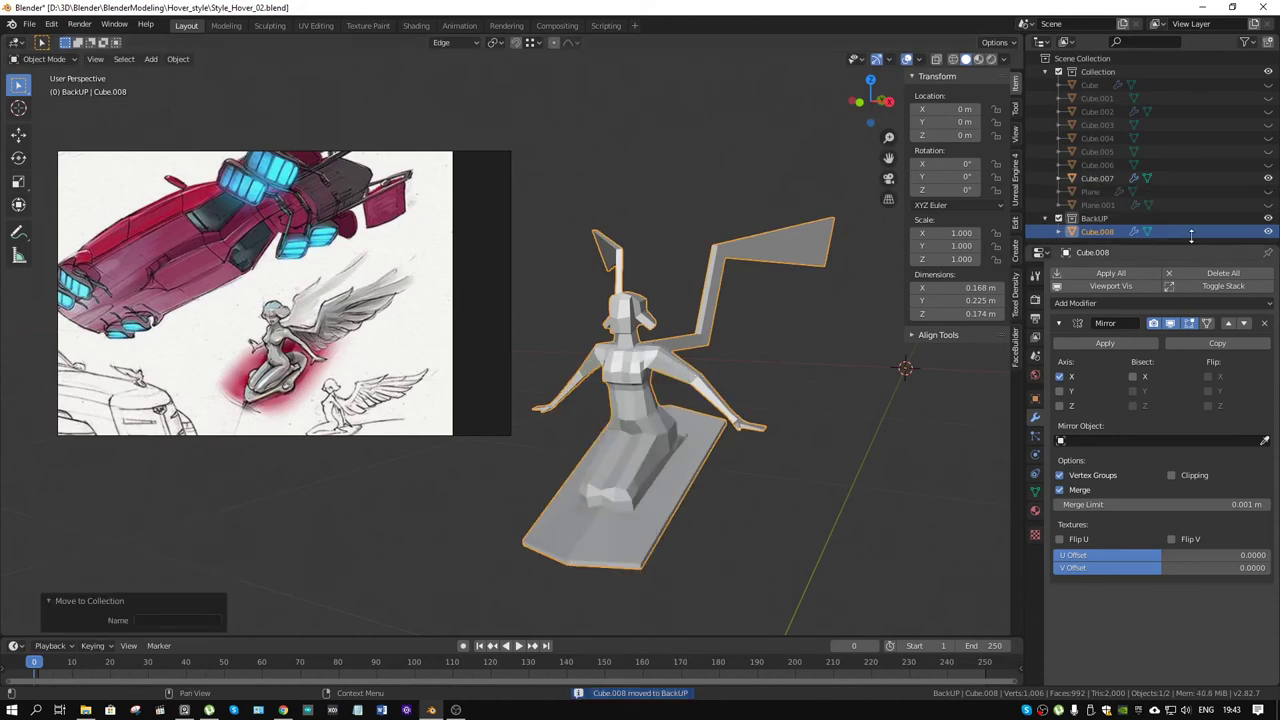
left_click(1268, 218)
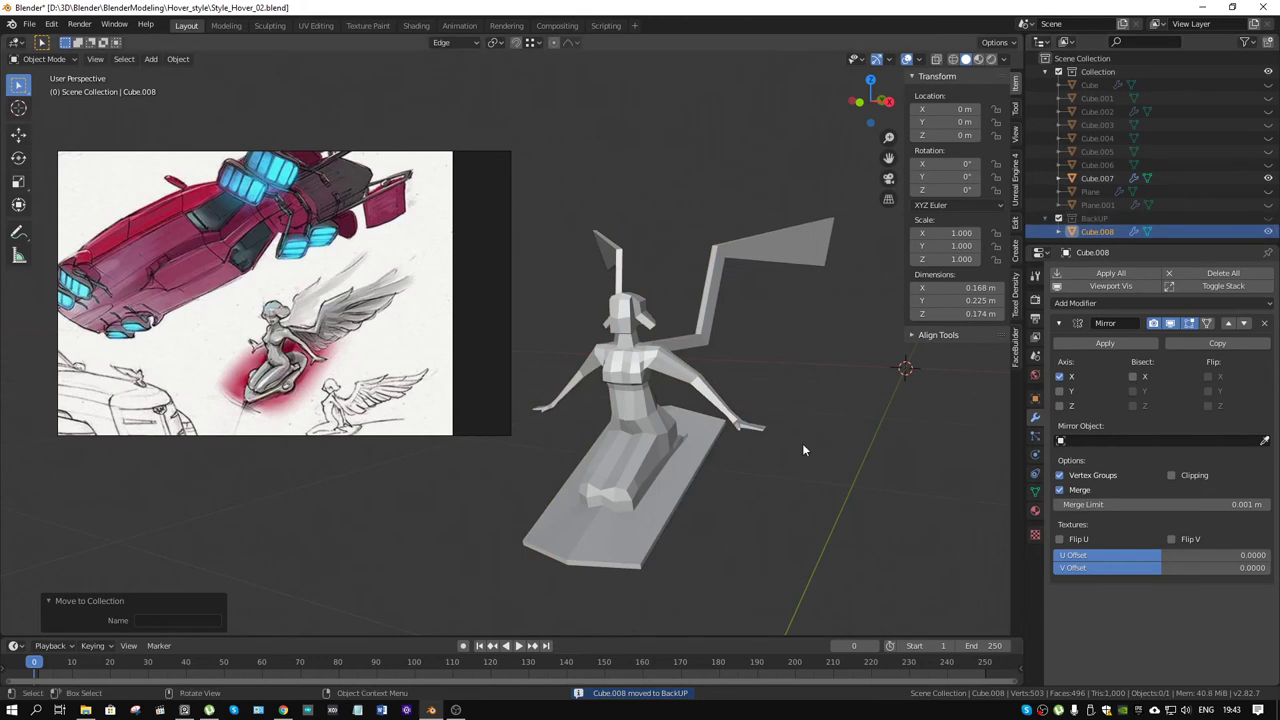
Step: Apply the Mirror modifier on the original figure, Cube.007
middle_click_drag(802, 443, 684, 465)
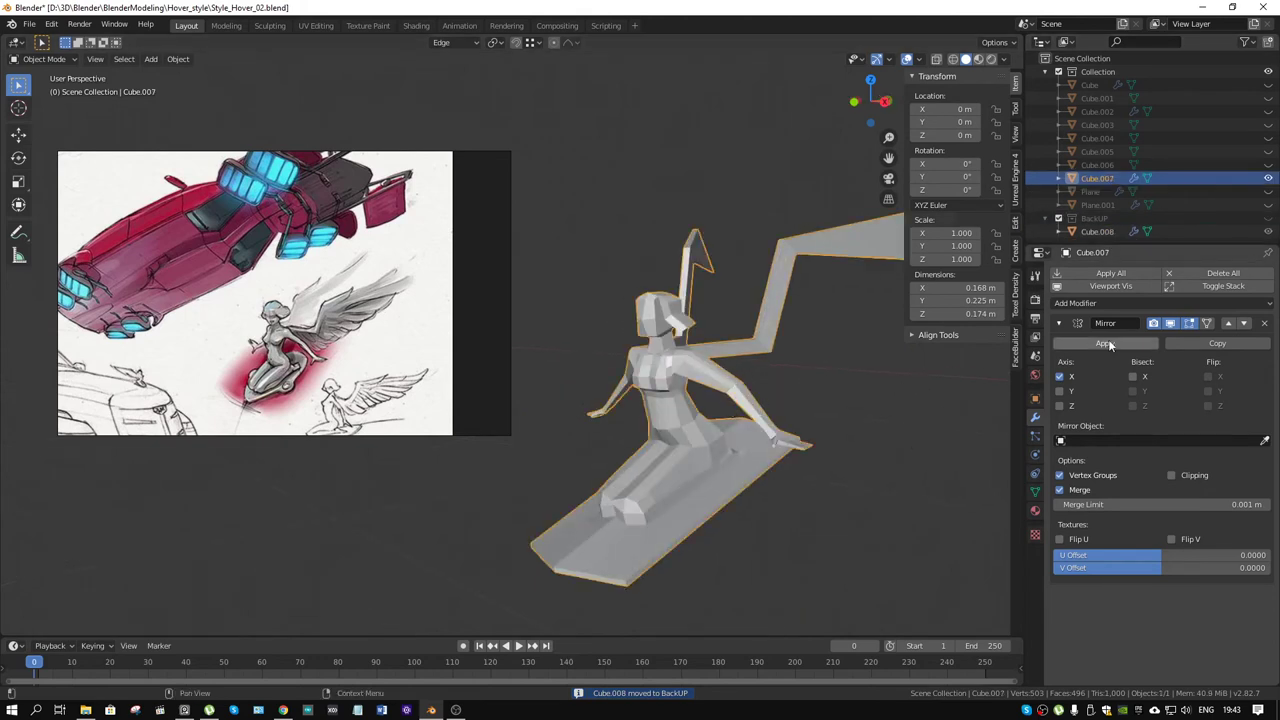
left_click(772, 430)
mouse_move(772, 430)
middle_mouse_down()
mouse_move(808, 424)
mouse_move(753, 443)
middle_mouse_up()
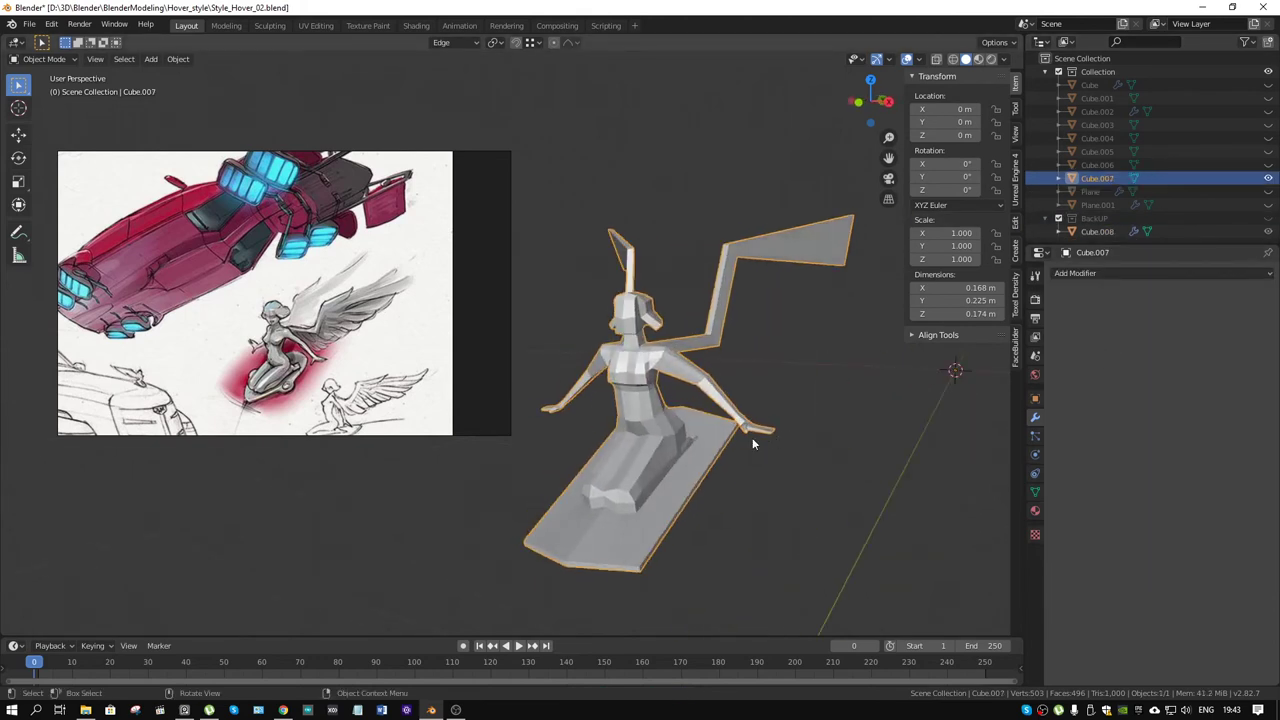
left_click_drag(463, 316, 322, 270)
scroll(222, 284, "up", 3)
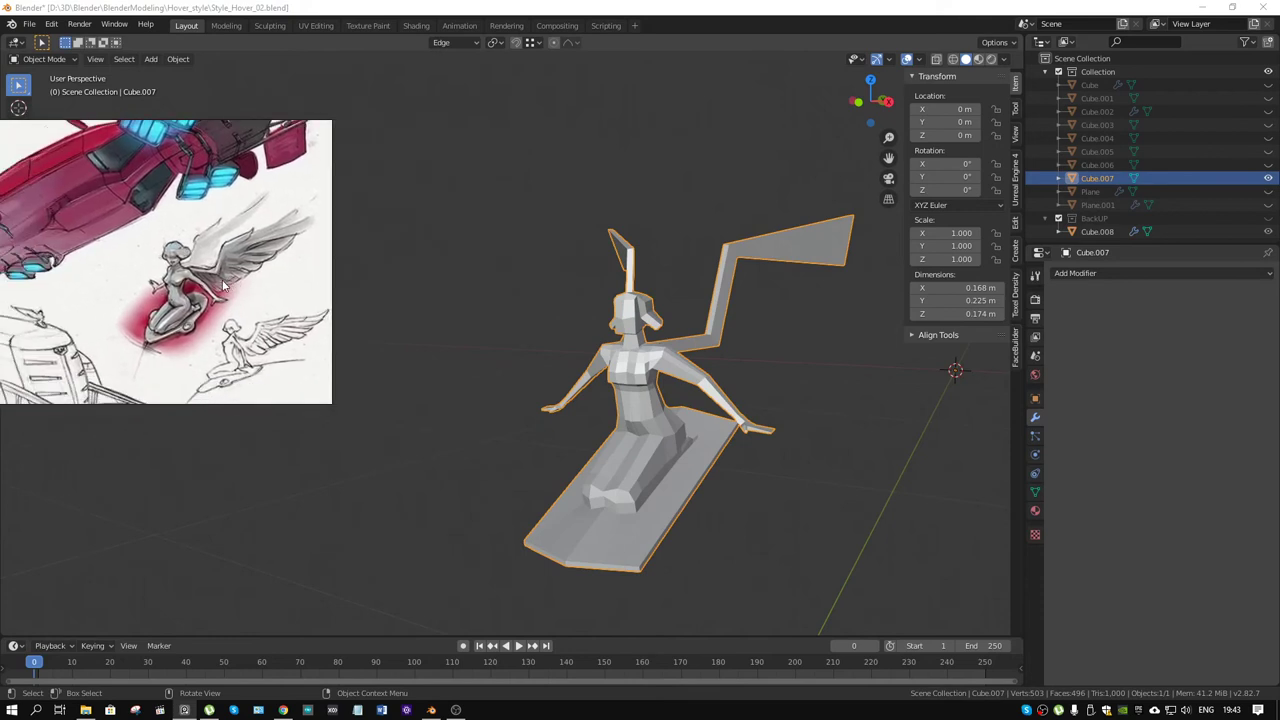
mouse_move(719, 400)
middle_mouse_down()
mouse_move(715, 508)
mouse_move(733, 407)
middle_mouse_up()
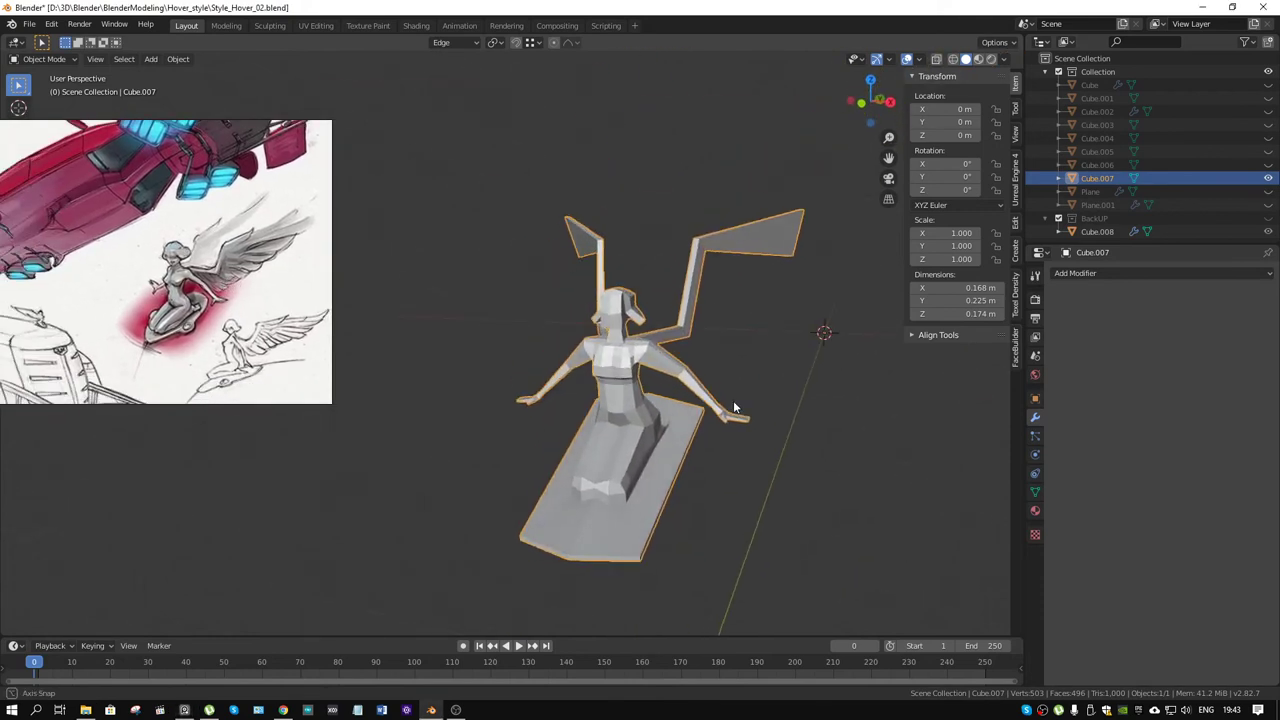
Step: Set Cube.007's origin to its geometry, then switch to the Sculpting workspace
left_click(270, 26)
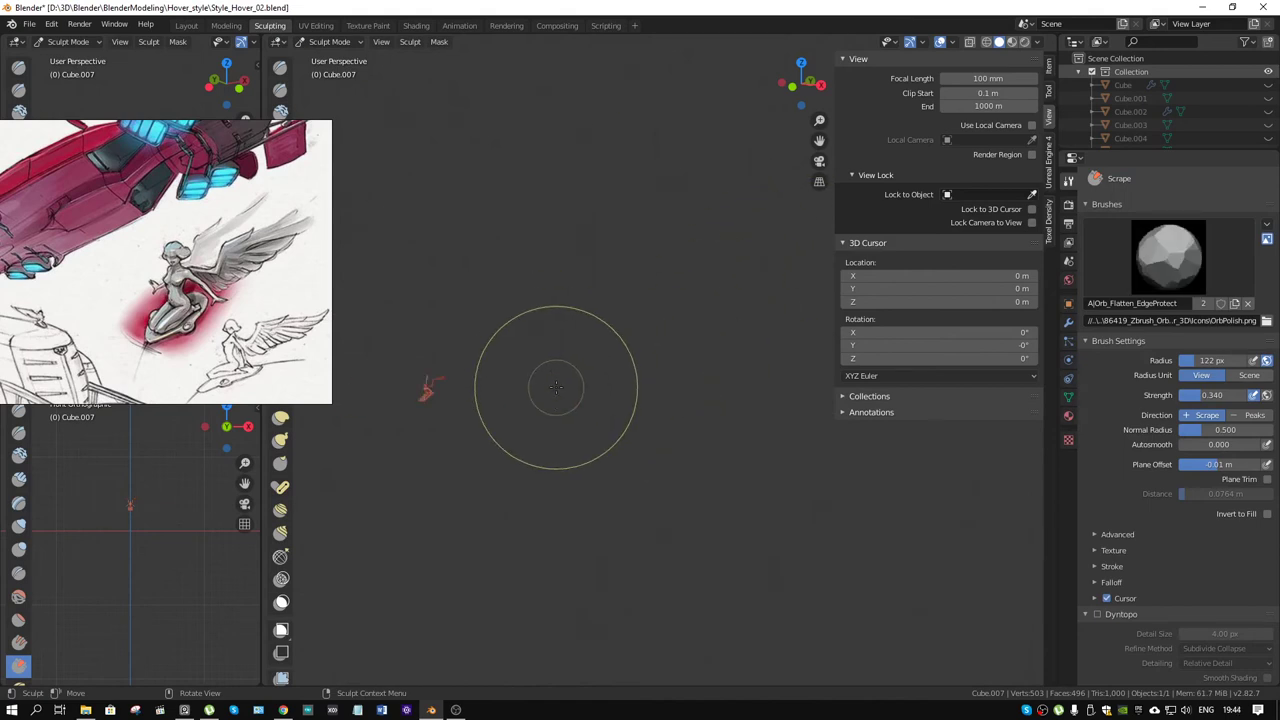
scroll(468, 428, "up", 3)
middle_click_drag(528, 400, 702, 400, "shift")
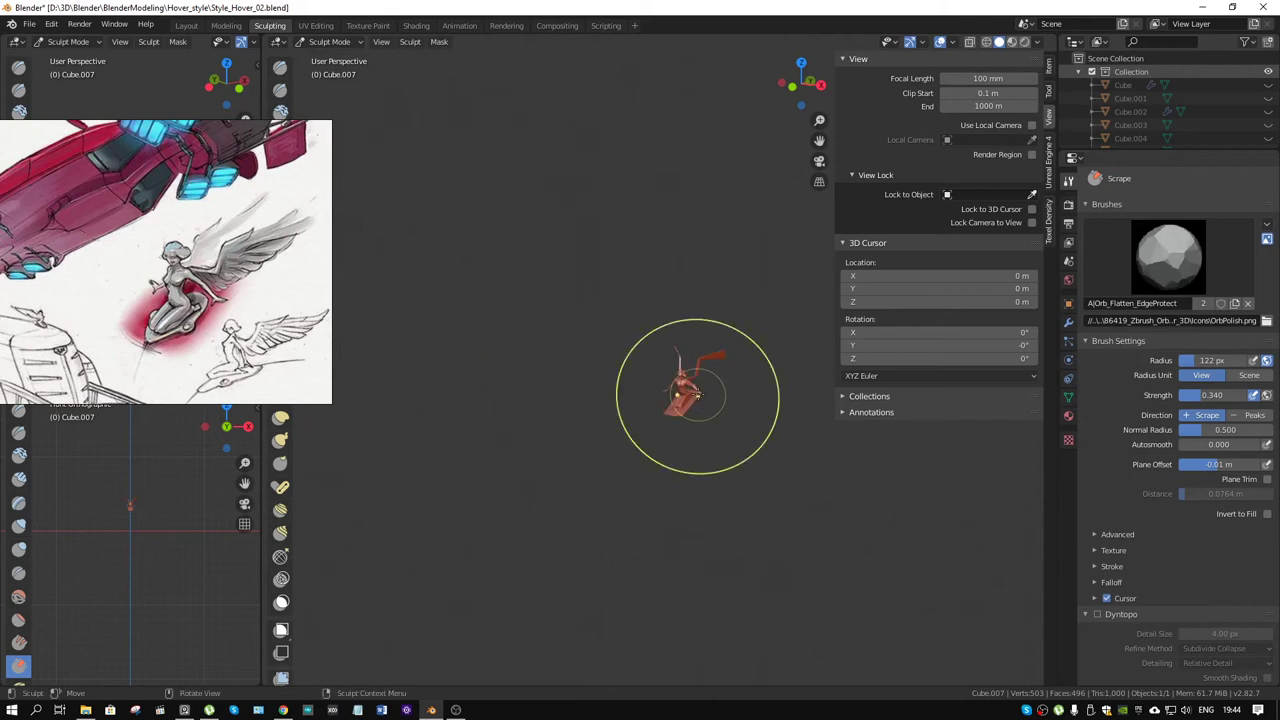
left_click(187, 25)
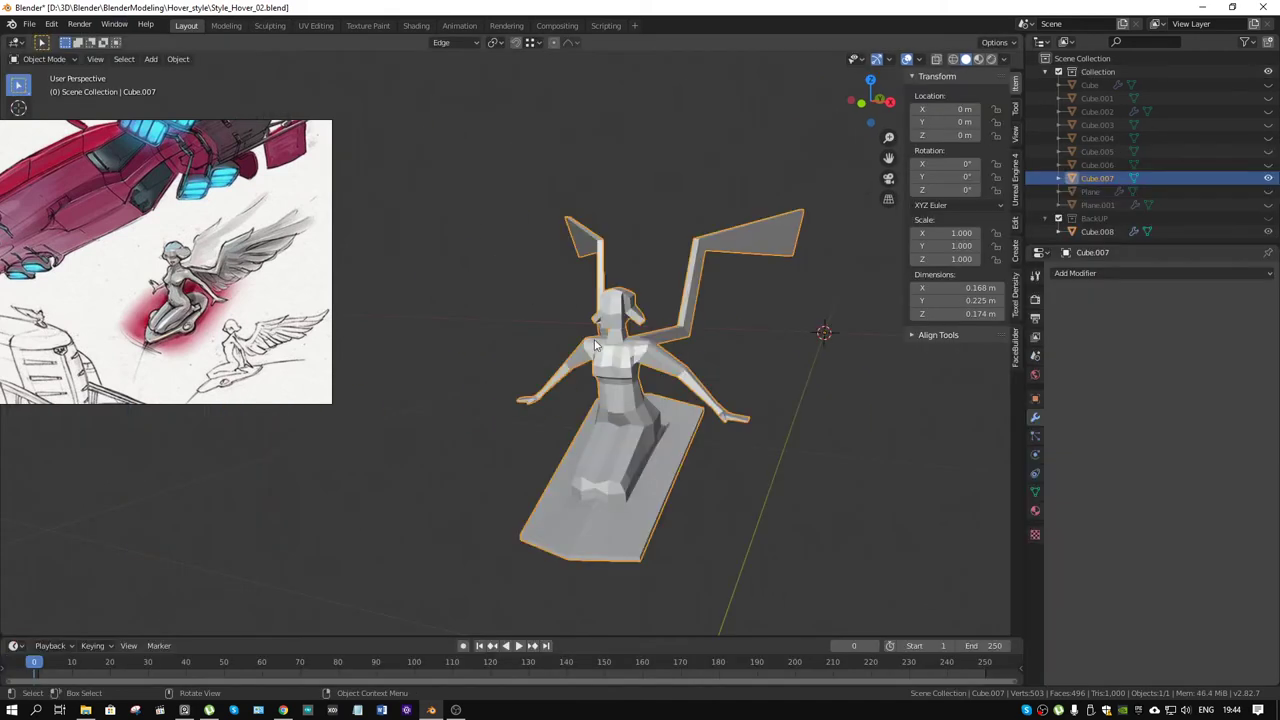
middle_click_drag(560, 400, 642, 367)
right_click(642, 367)
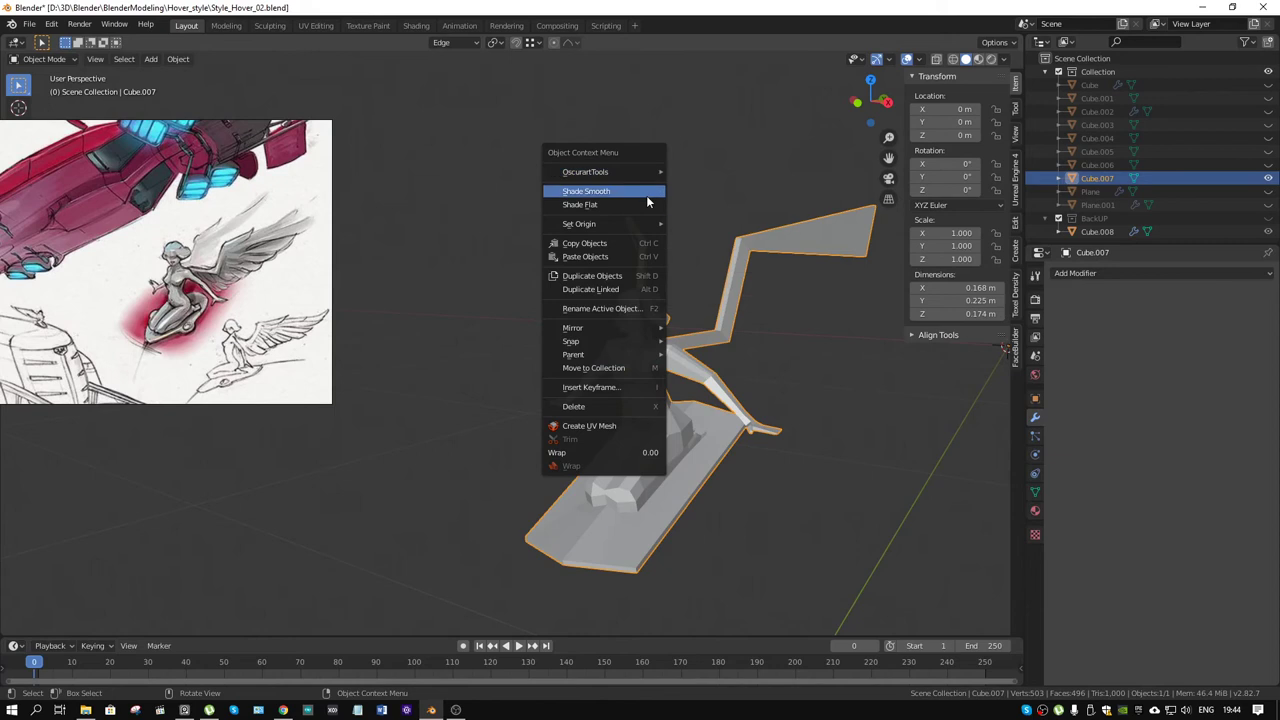
mouse_move(590, 224)
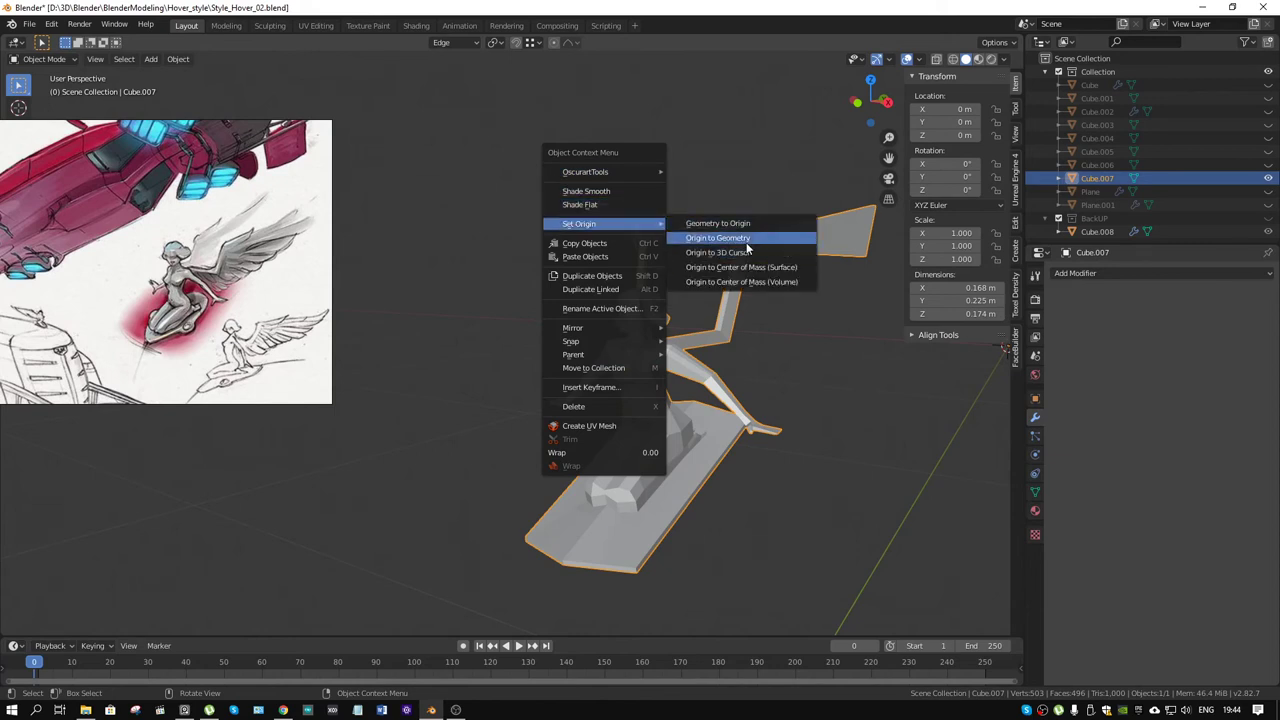
left_click(746, 242)
middle_click_drag(646, 381, 700, 372)
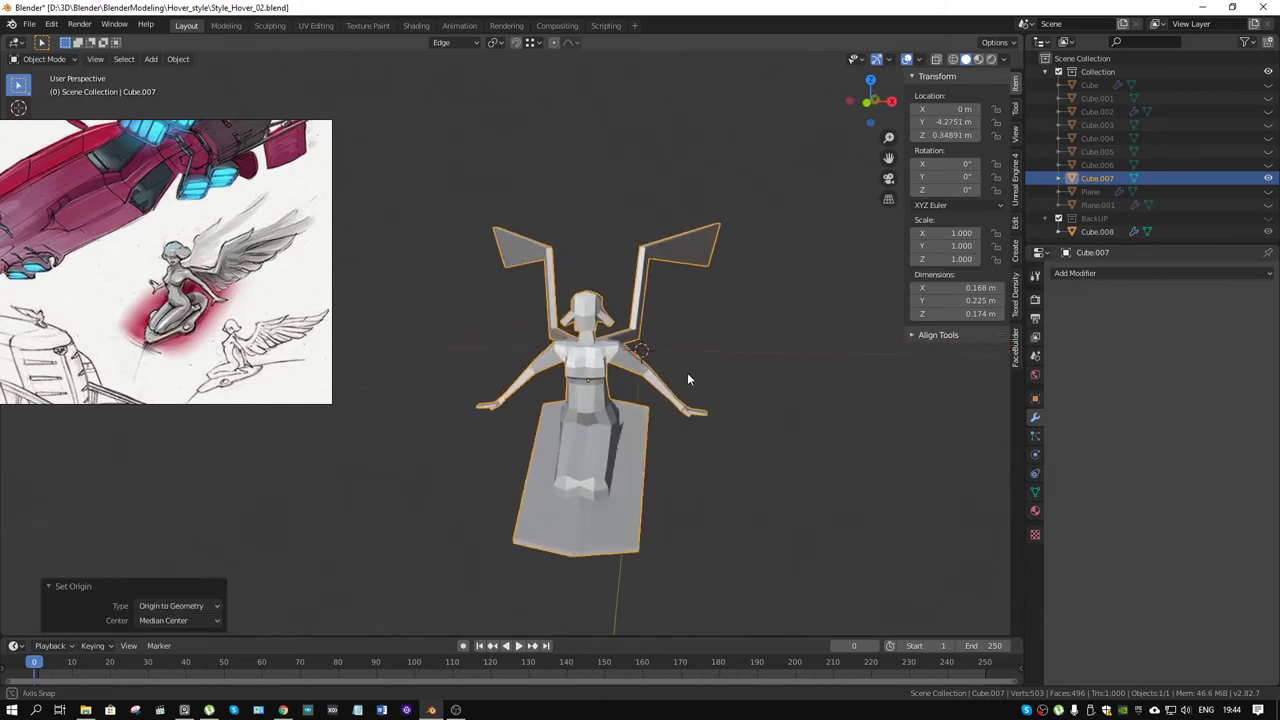
left_click(270, 26)
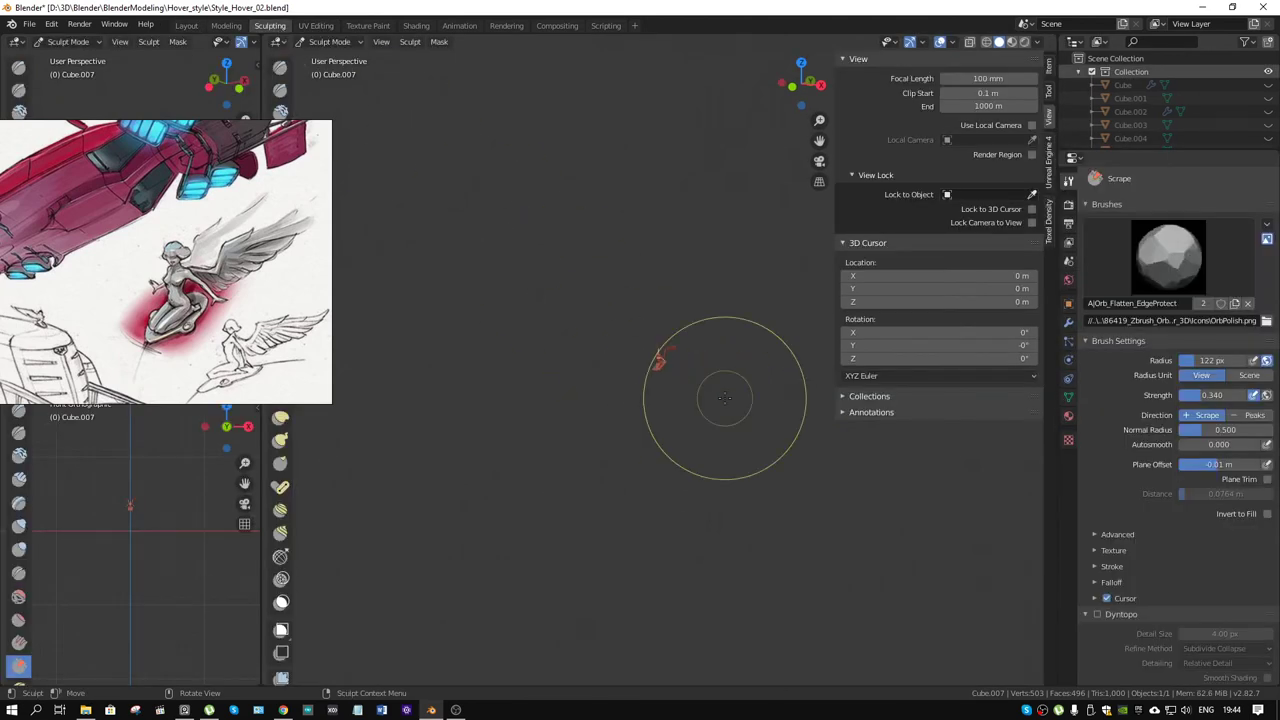
Step: Look through the Dyntopo and voxel remesh options in the sculpt header
scroll(683, 372, "up", 2)
scroll(692, 364, "up", 7)
scroll(695, 360, "up", 3)
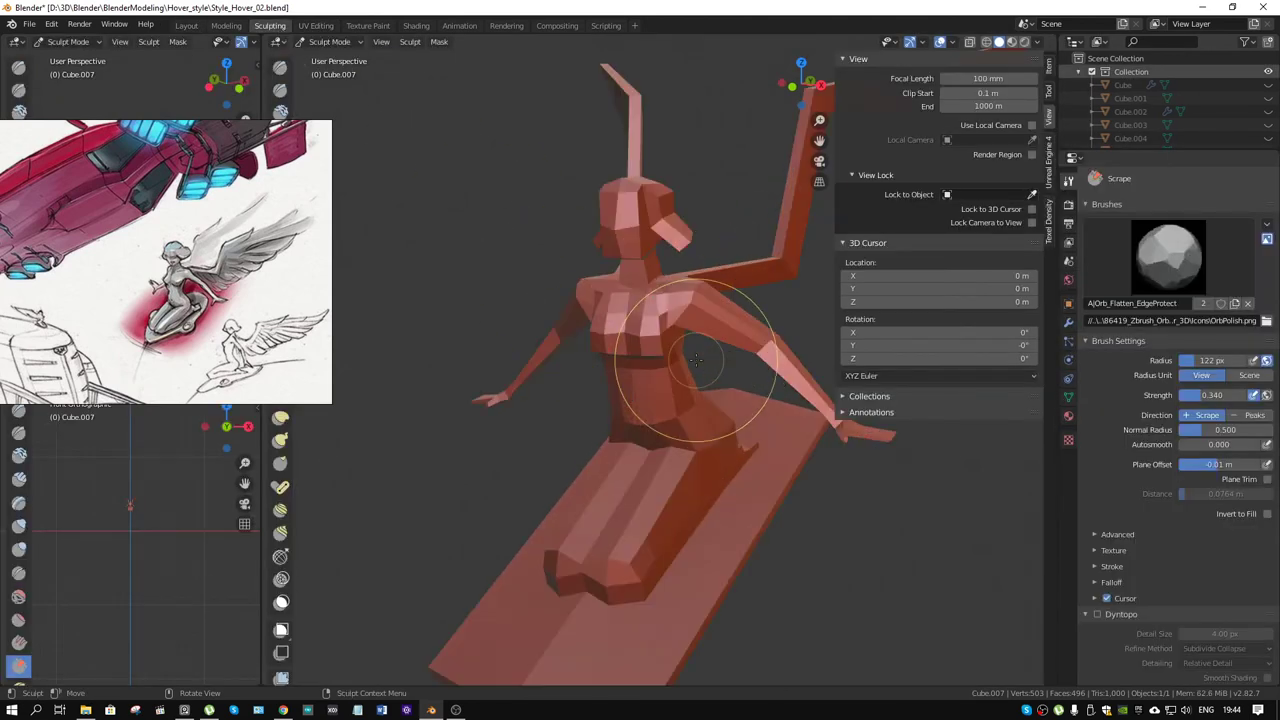
scroll(695, 360, "down", 3)
mouse_move(695, 360)
middle_mouse_down()
mouse_move(730, 362)
mouse_move(694, 354)
middle_mouse_up()
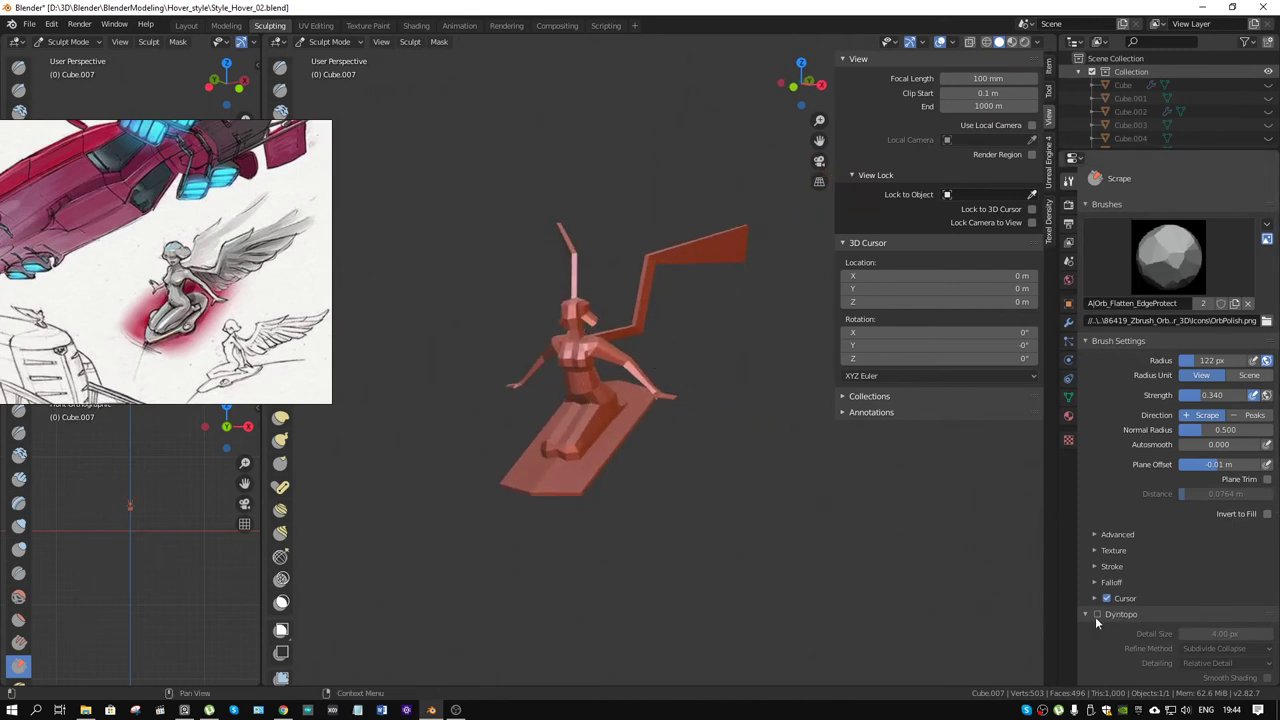
scroll(1212, 478, "down", 4)
scroll(1212, 478, "down", 2)
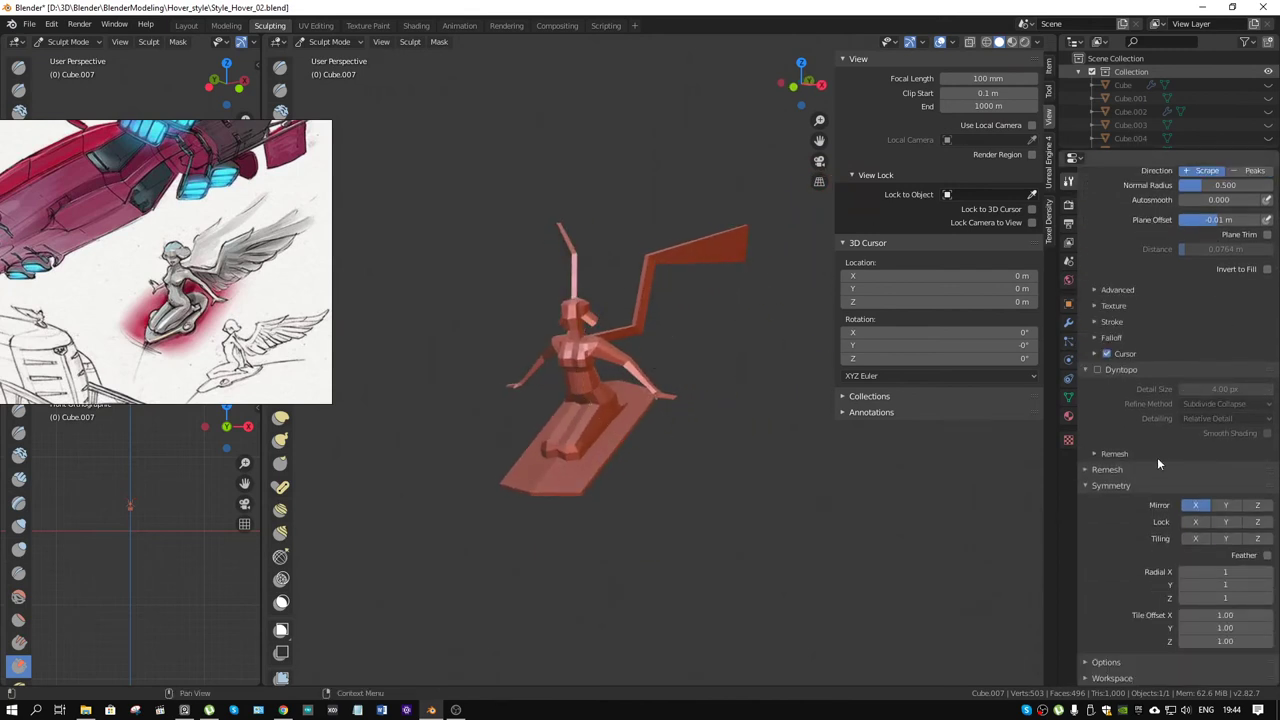
left_click(1093, 453)
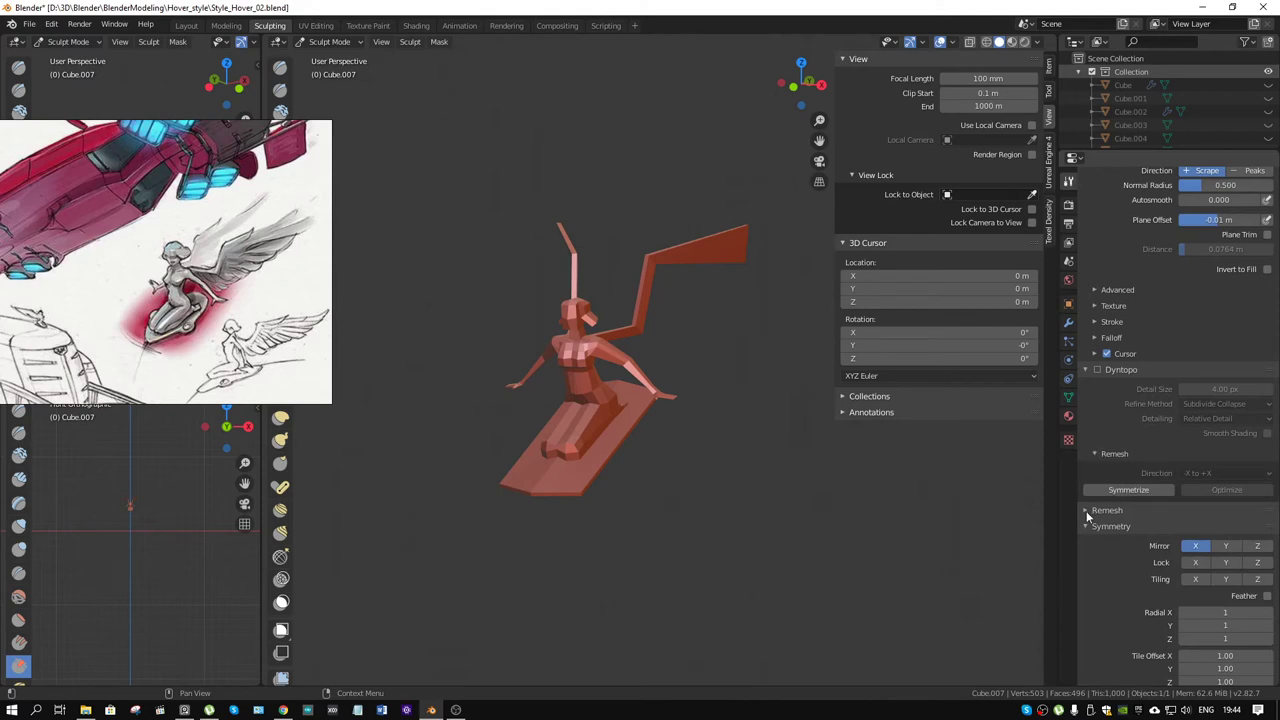
left_click(1091, 455)
left_click(1090, 469)
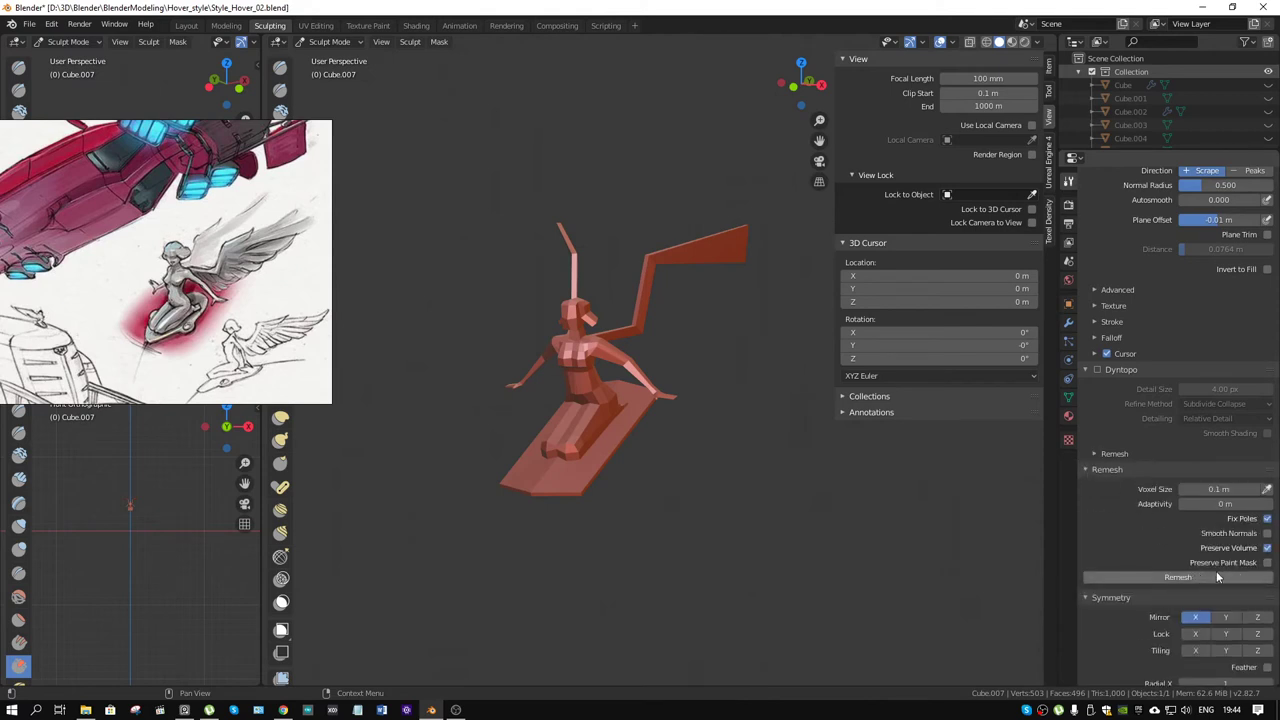
left_click(1086, 469)
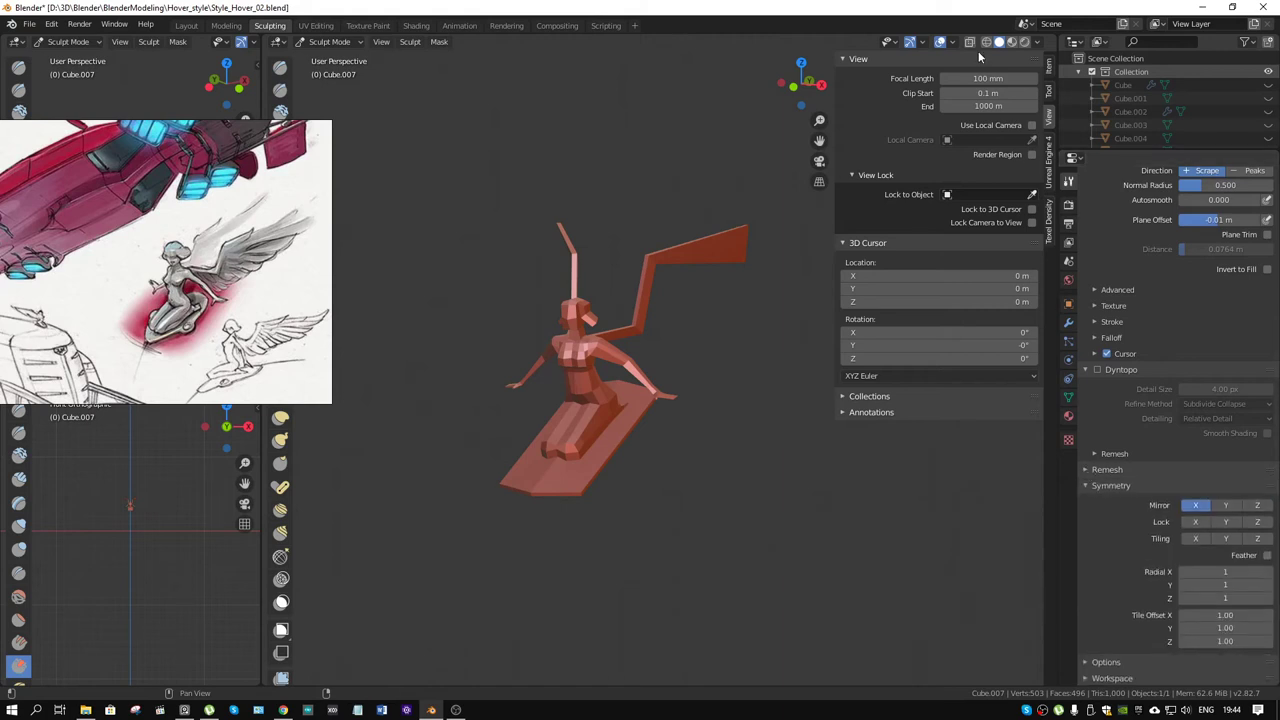
Step: In Object Data properties, set Remesh to Voxel mode with a 0.001 m voxel size
left_click(1069, 398)
left_click(1086, 439)
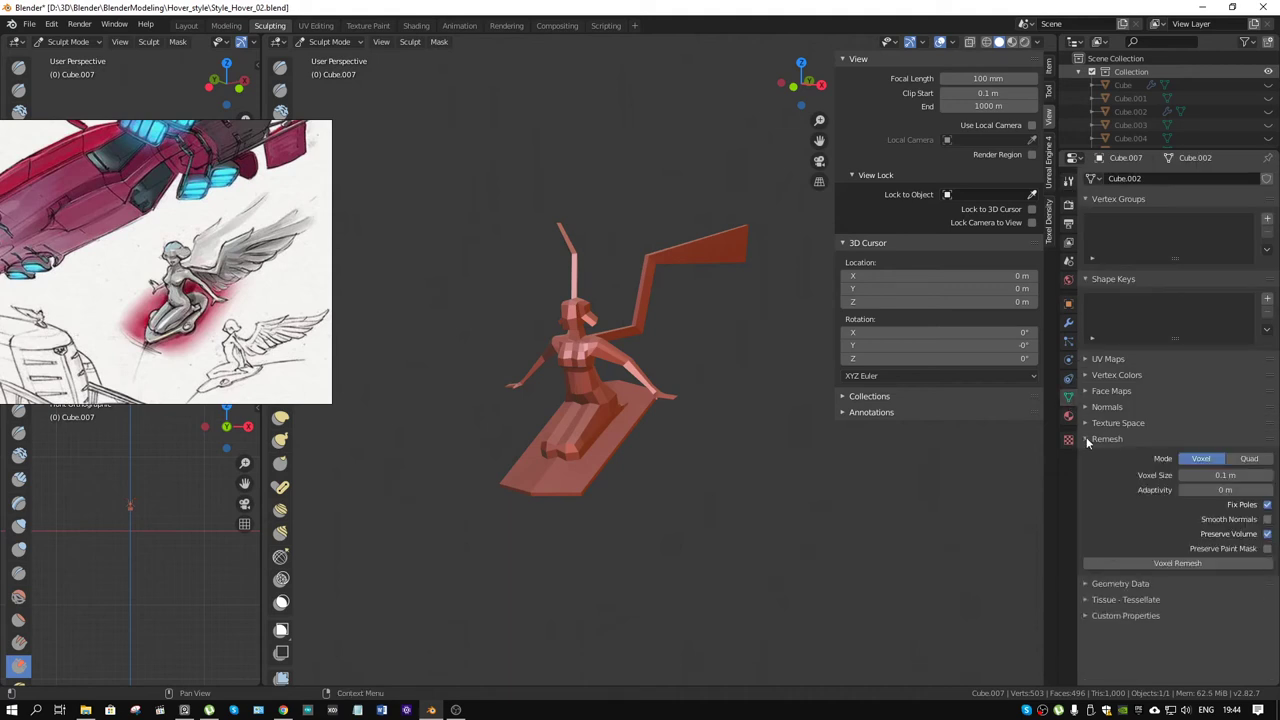
left_click(1248, 458)
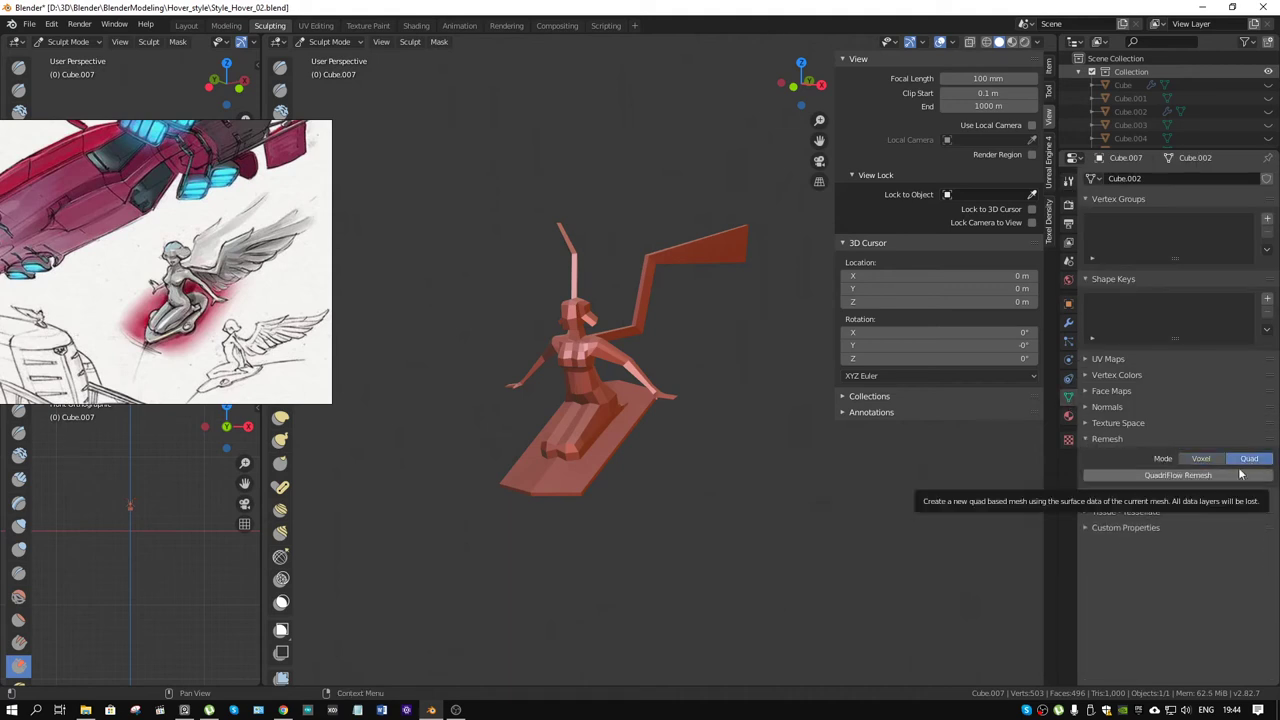
left_click(1201, 459)
left_click(1214, 476)
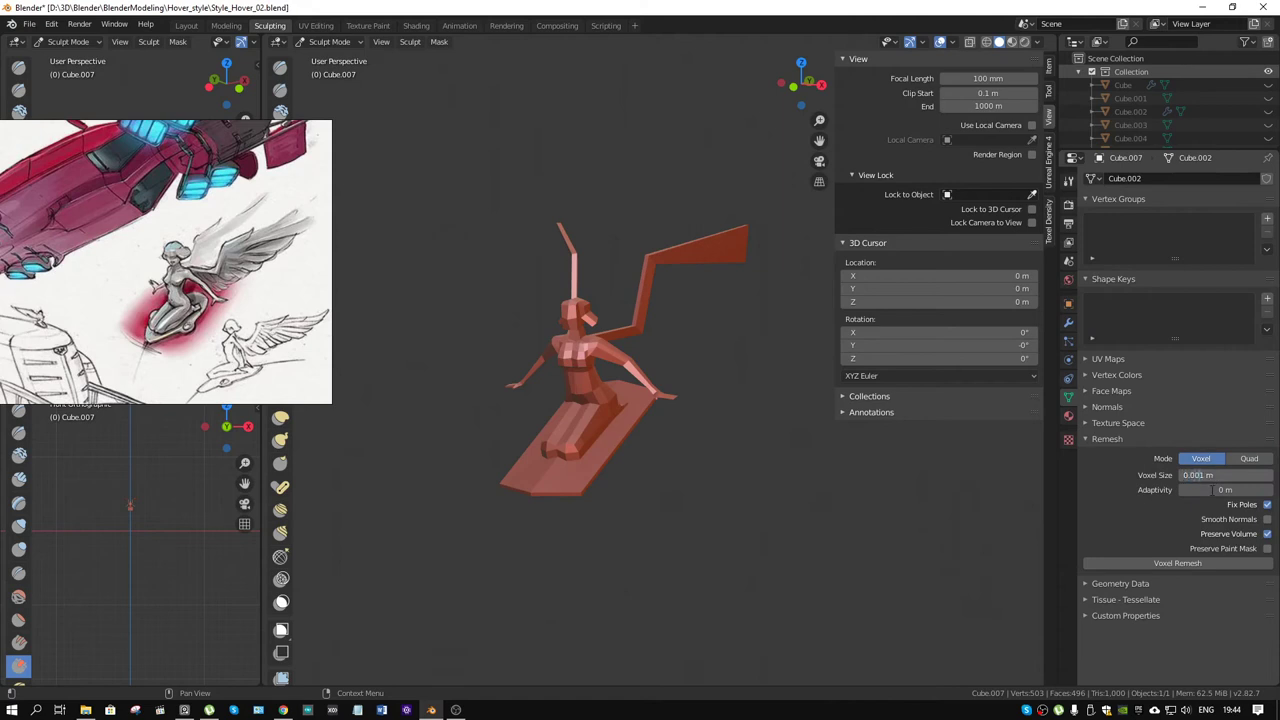
Step: Voxel-remesh the figure to 61,656 vertices and hide the sidebar
left_click(1210, 566)
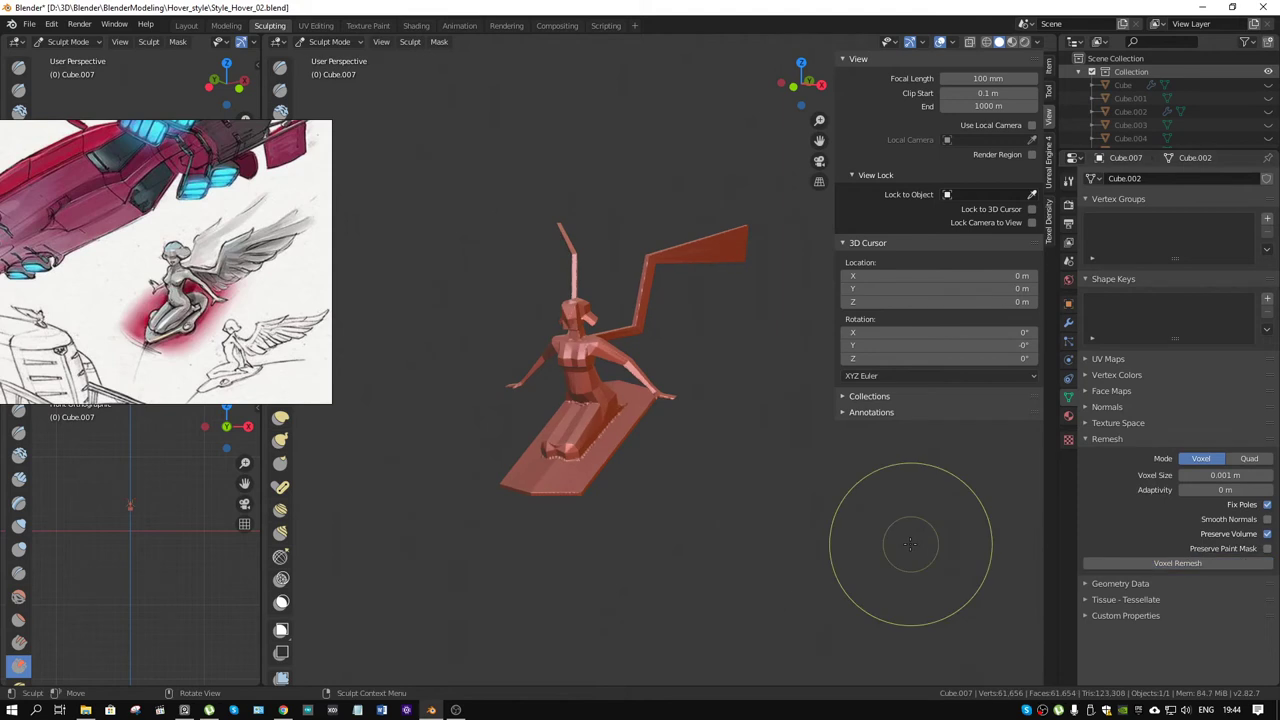
scroll(714, 451, "up", 3)
scroll(666, 428, "up", 2)
scroll(617, 458, "up", 2)
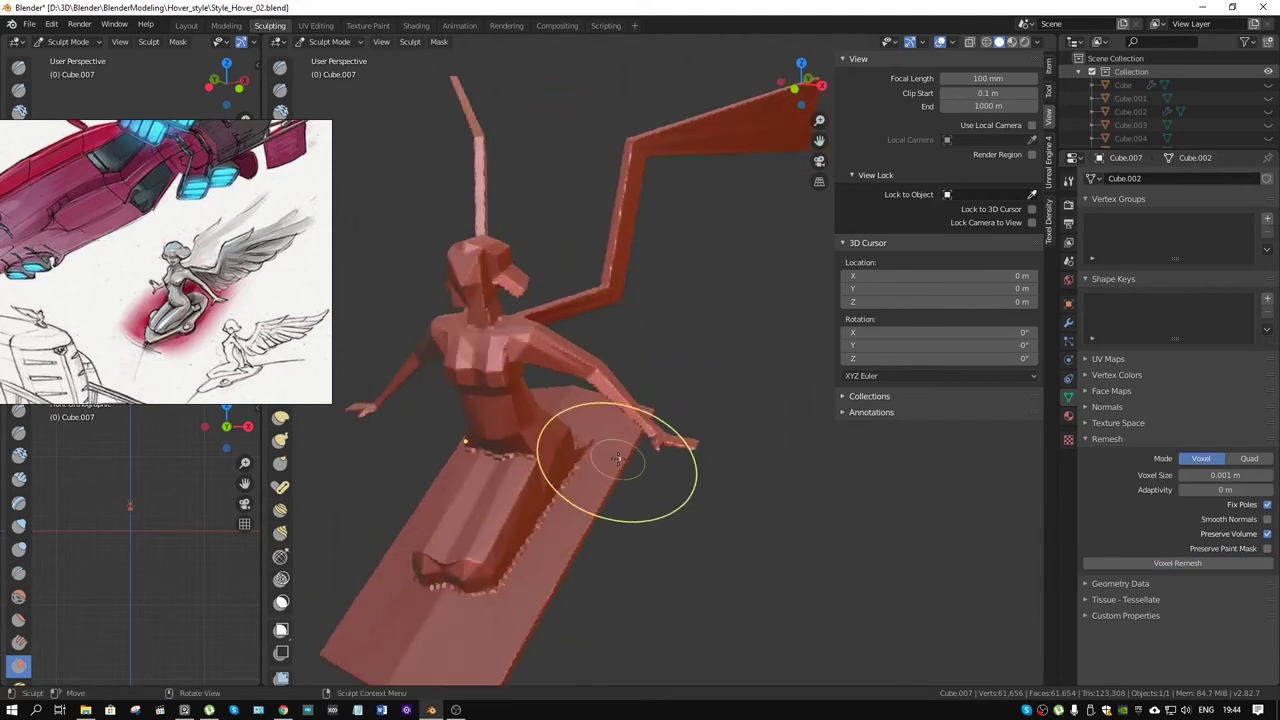
middle_click_drag(618, 458, 677, 400)
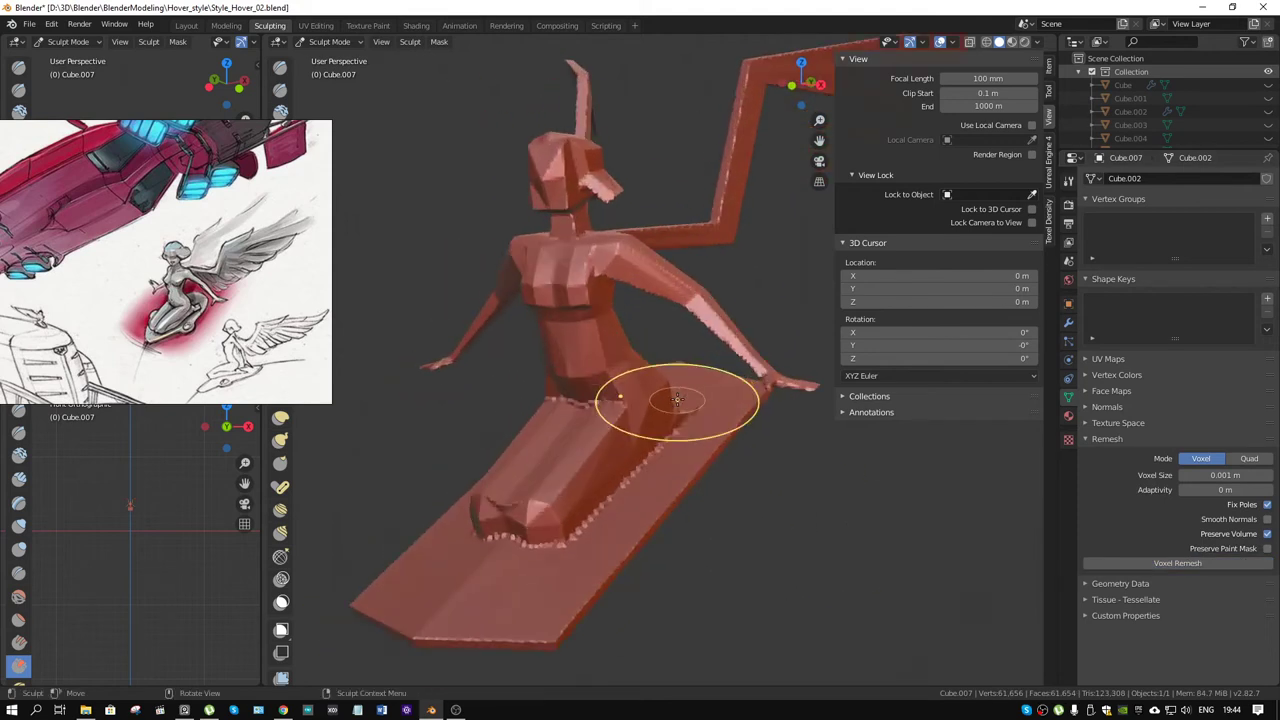
scroll(677, 400, "down", 3)
key("n")
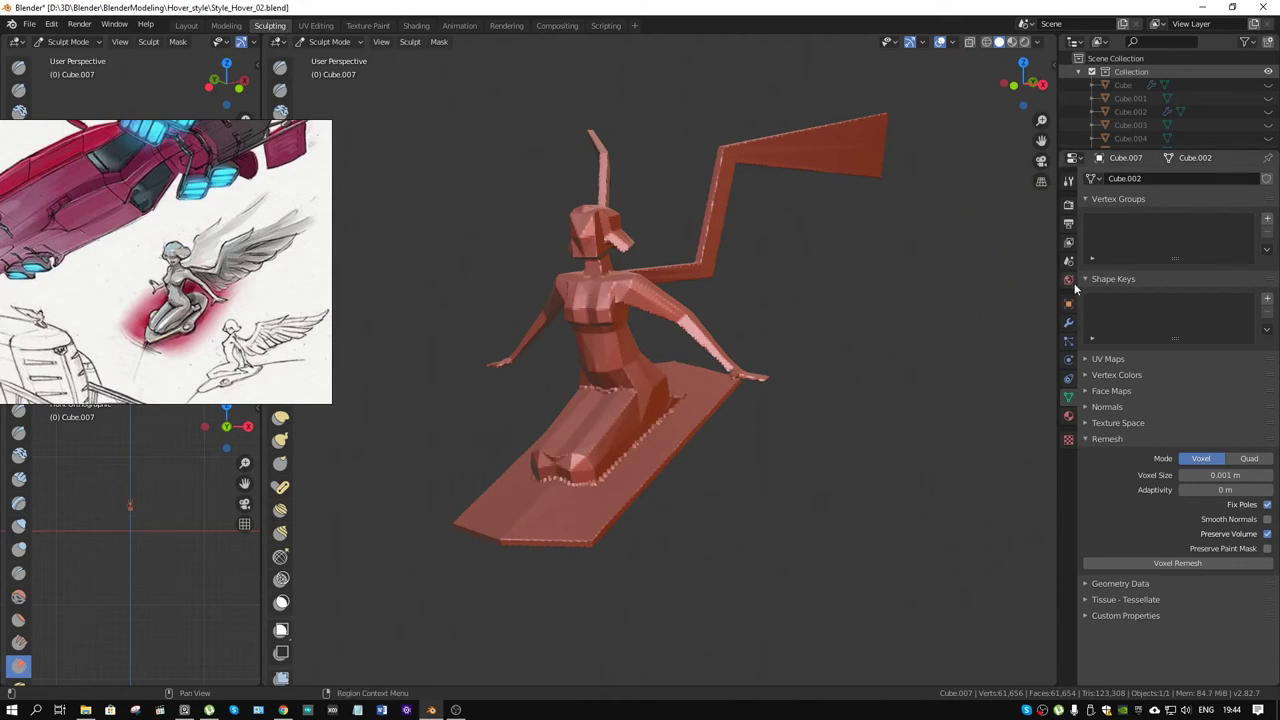
Step: Try the Draw Sharp brush with Dyntopo at 2.00 px detail and 28 px radius, undoing the test dabs
left_click(1068, 180)
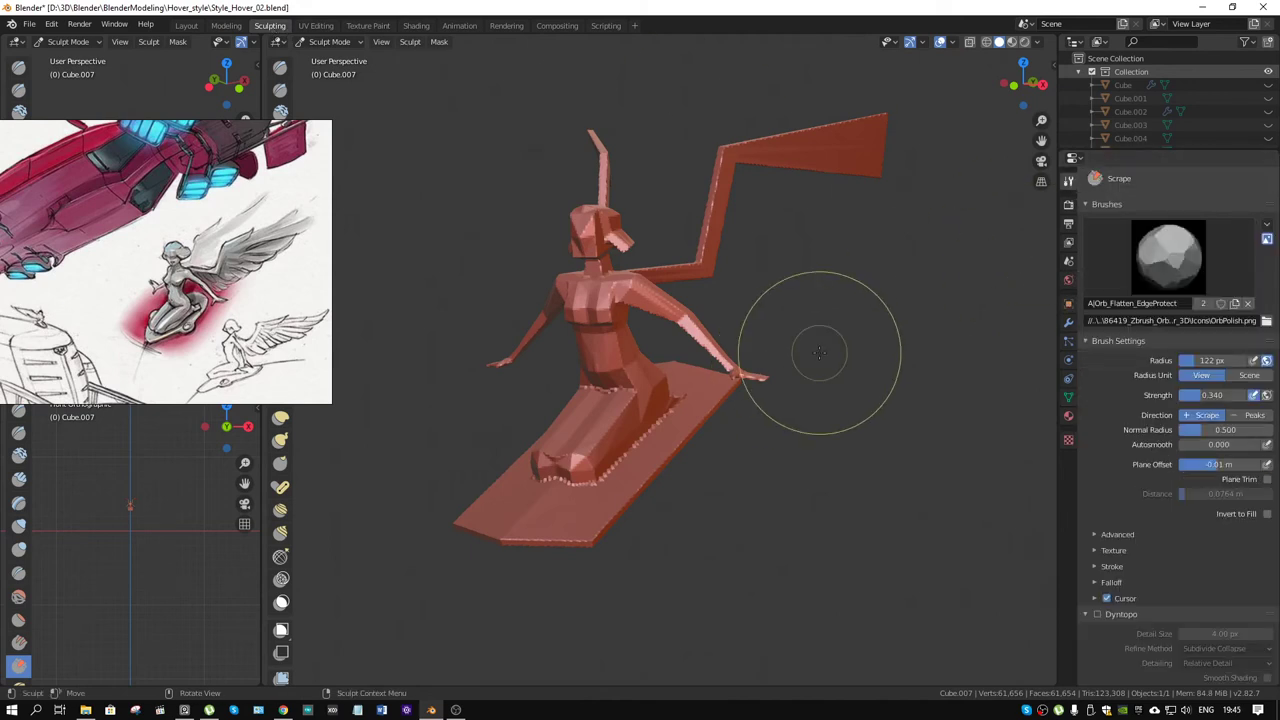
key("g")
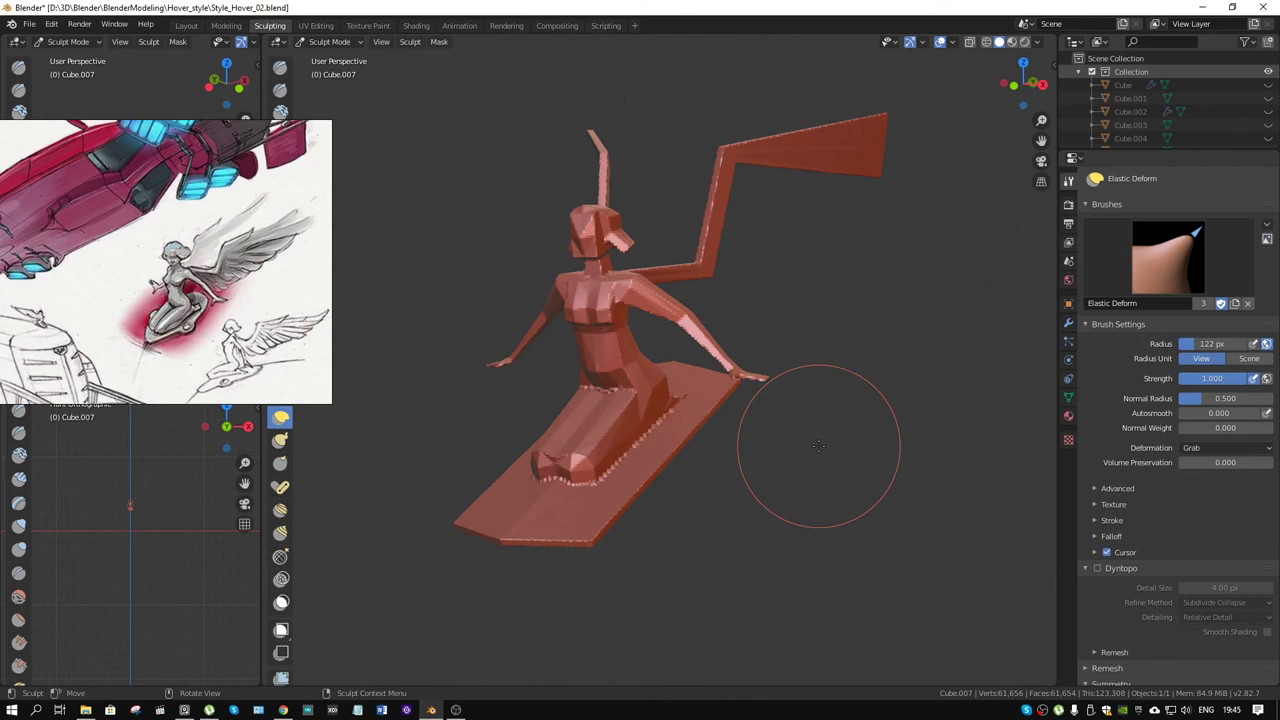
key("shift+space")
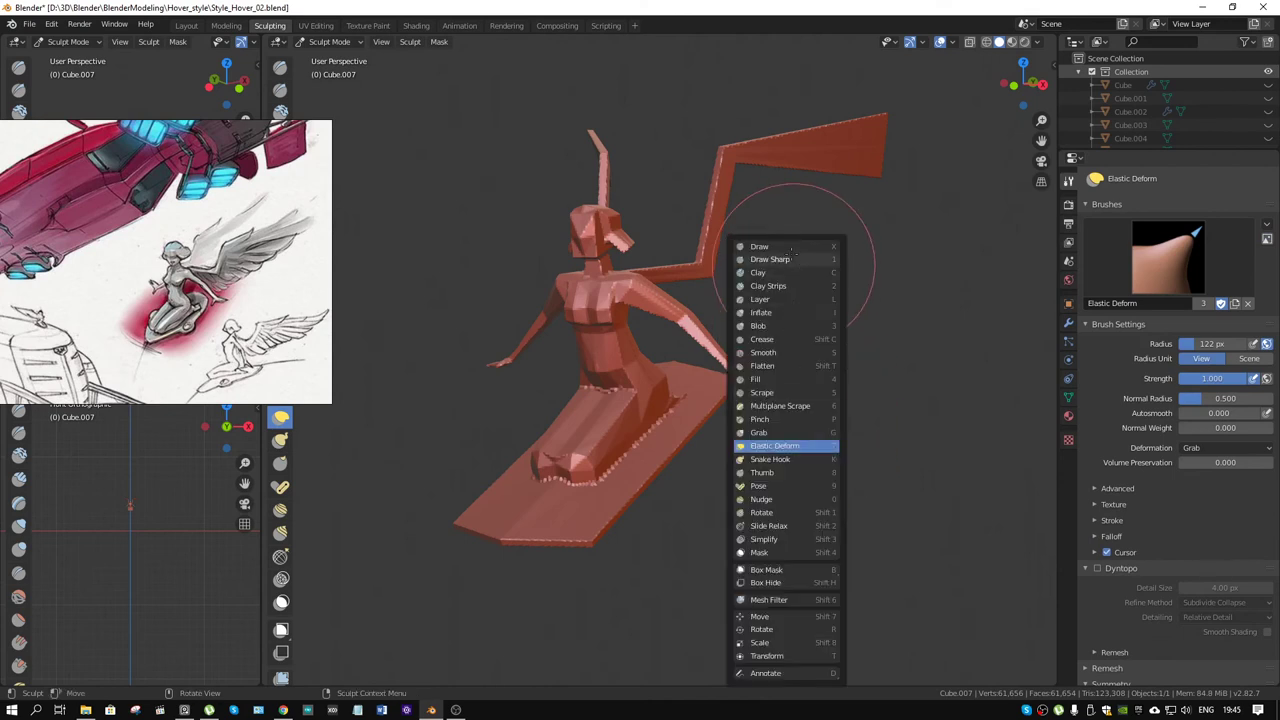
left_click(789, 259)
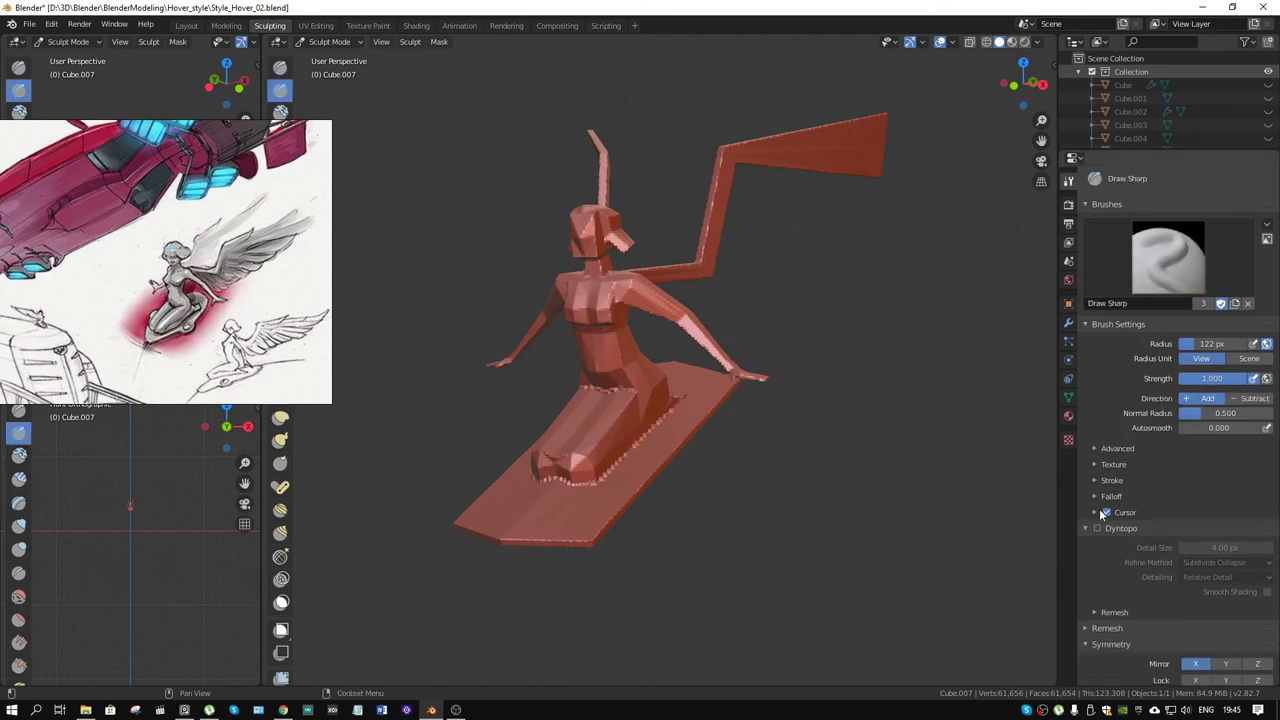
left_click(1097, 528)
left_click(1227, 548)
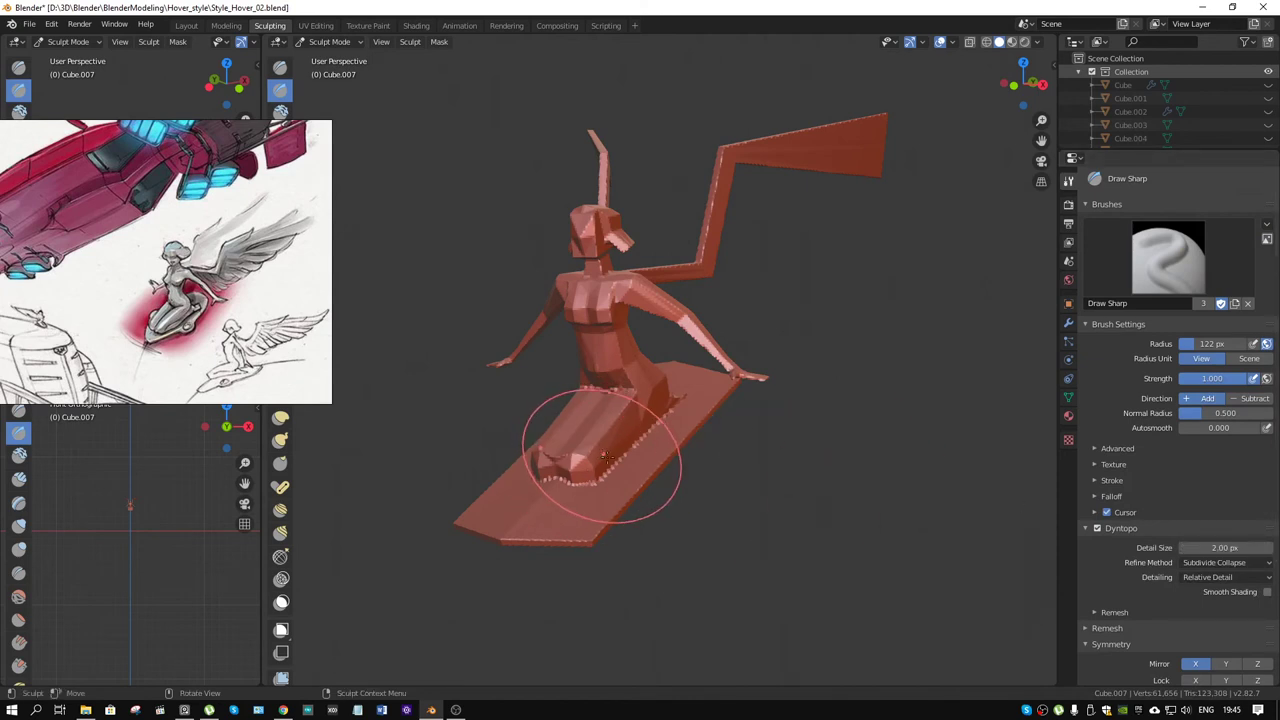
key("f")
left_click(640, 505)
left_click(565, 512)
left_click(500, 507)
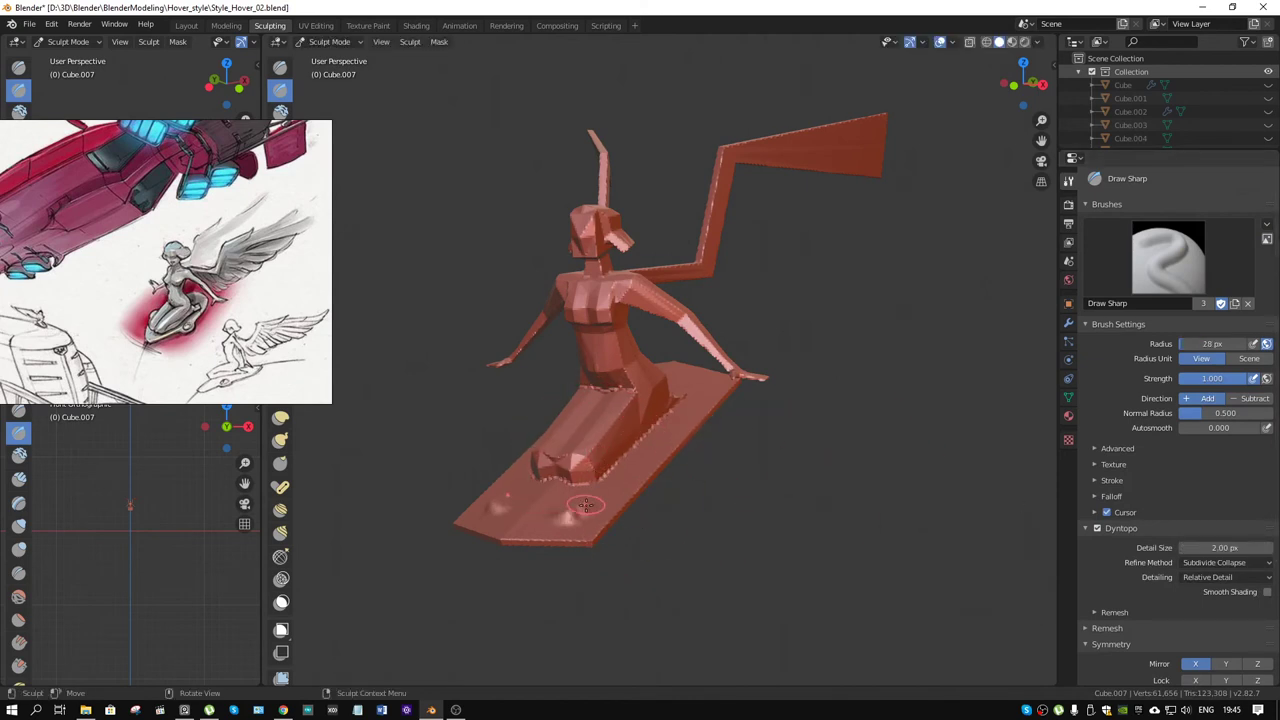
key("ctrl+z")
key("ctrl+z")
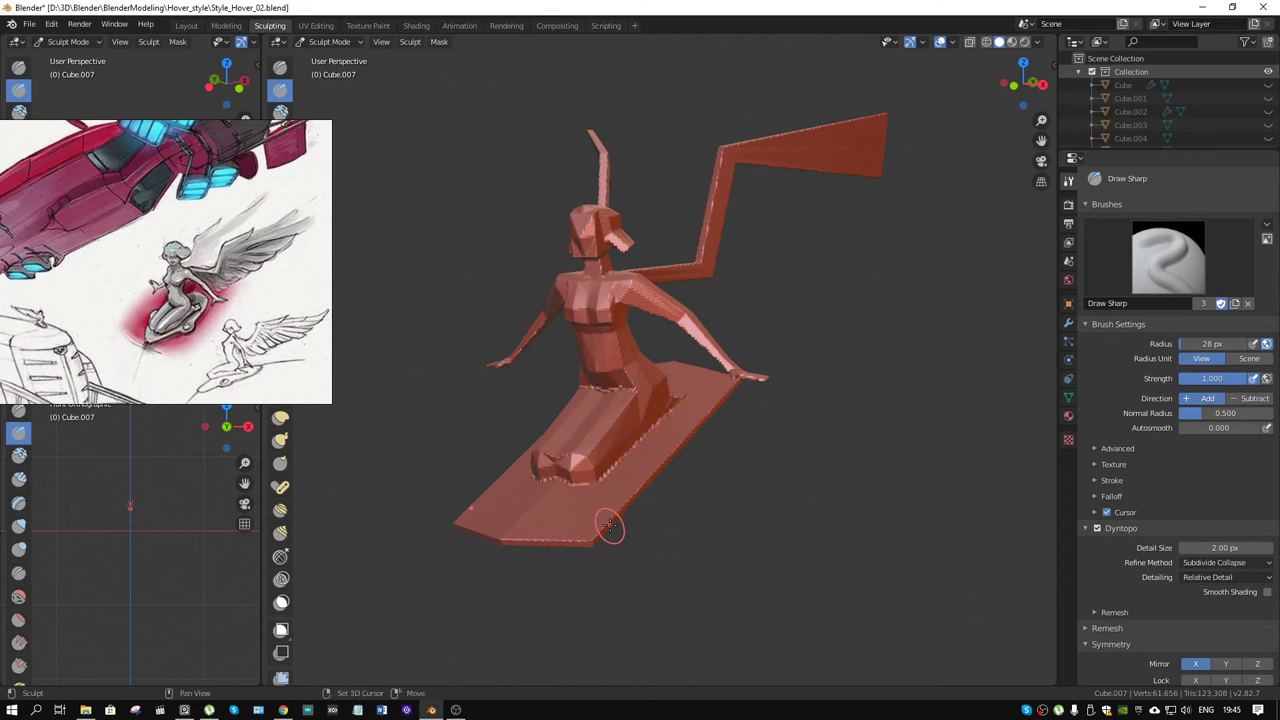
Step: Use Clay Strips at 142 px radius to smooth the jagged edge where the legs meet the board
key("w")
left_click(609, 525)
key("w")
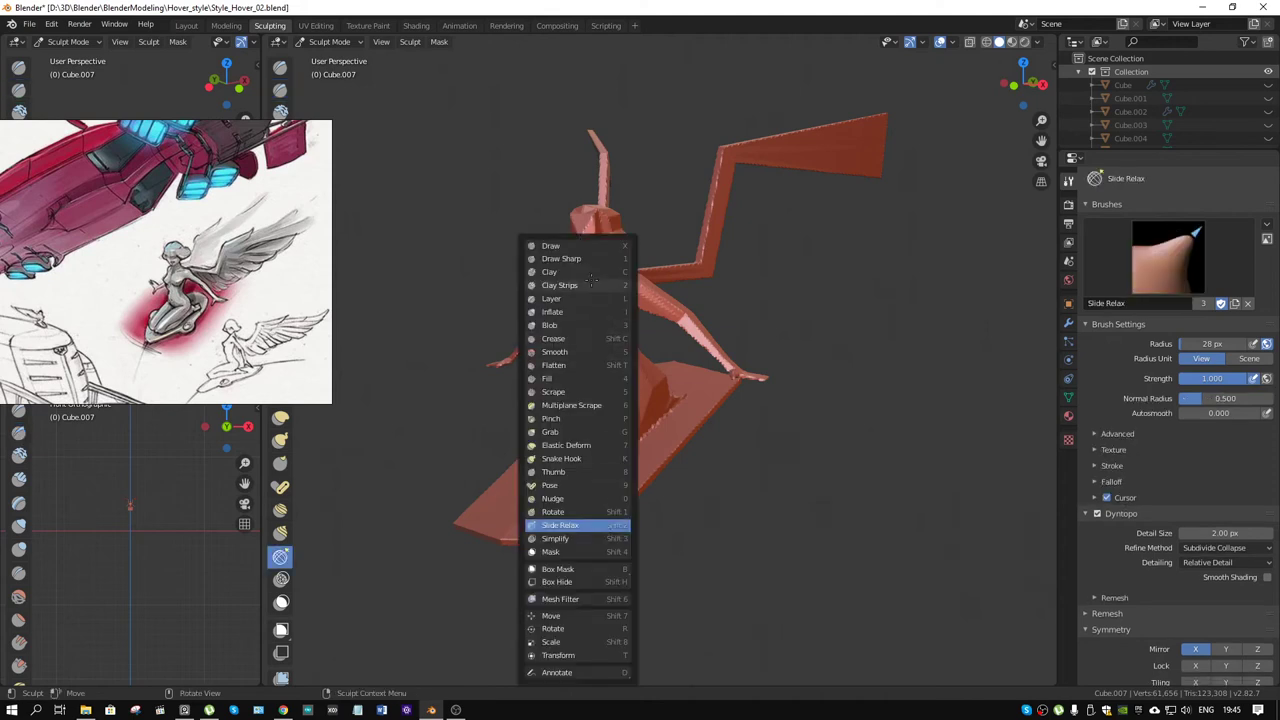
left_click(560, 285)
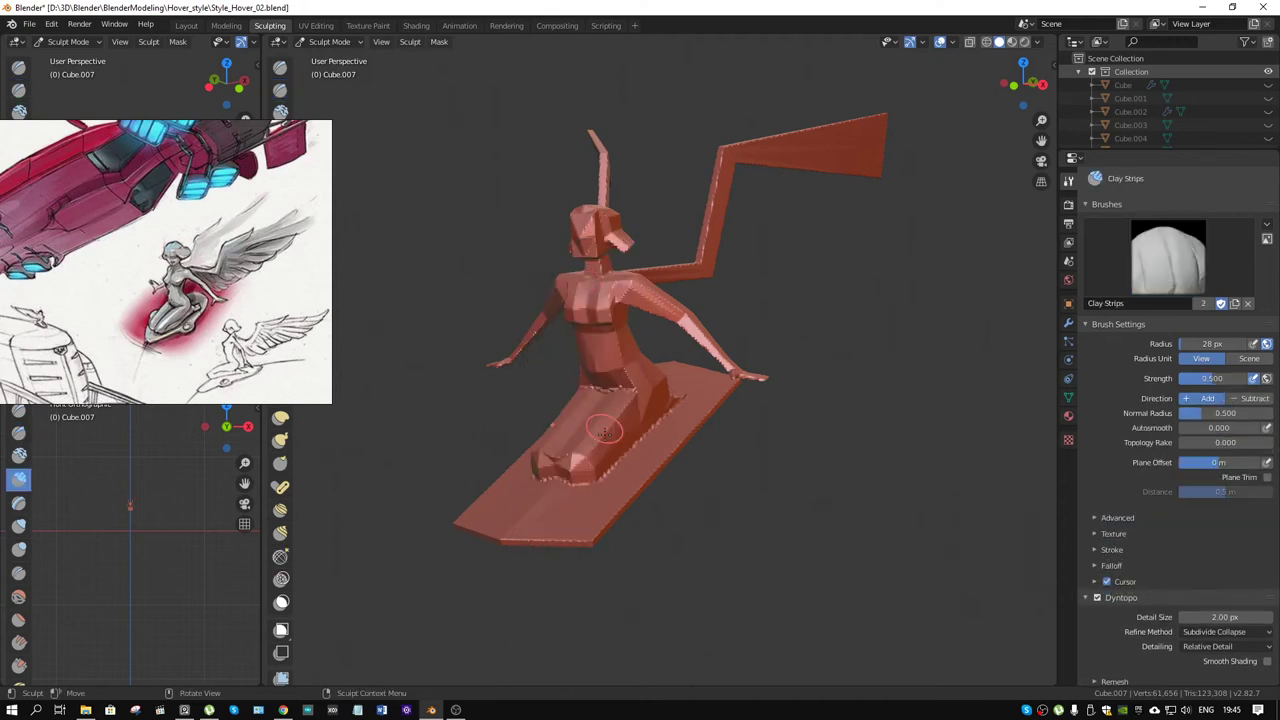
middle_click_drag(591, 441, 776, 289, "ctrl")
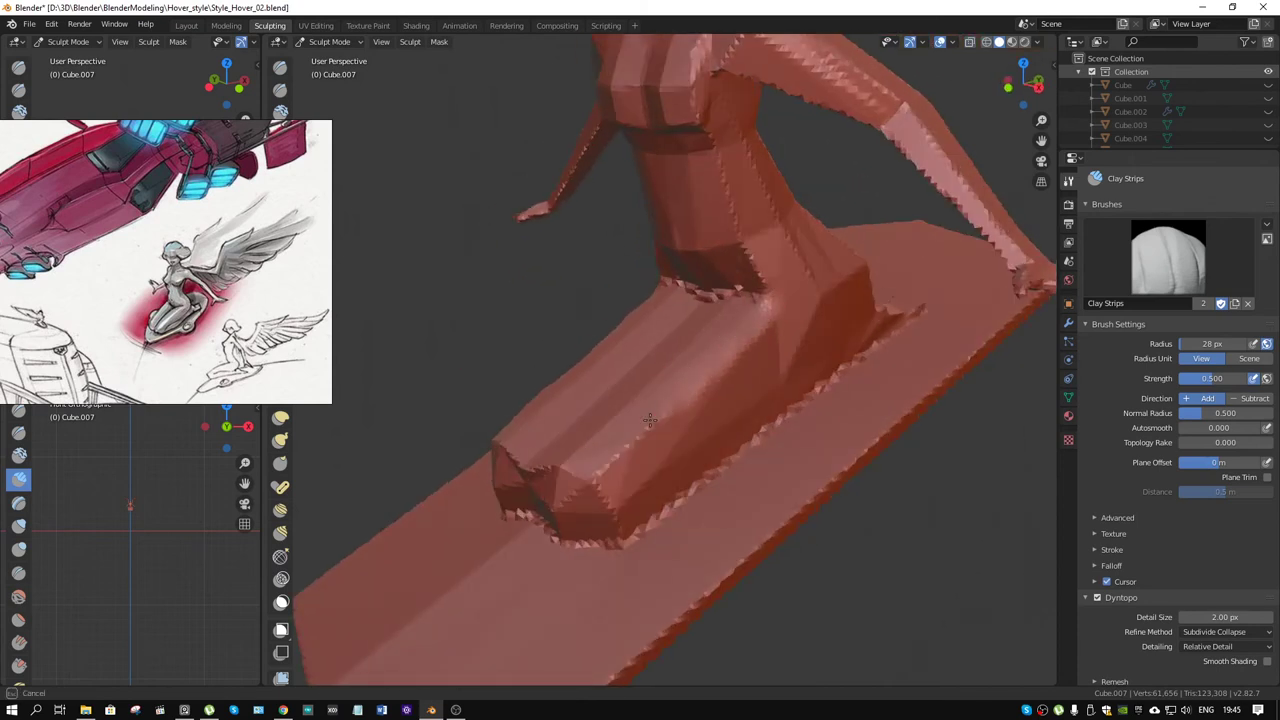
scroll(589, 468, "down", 3)
scroll(674, 417, "up", 3)
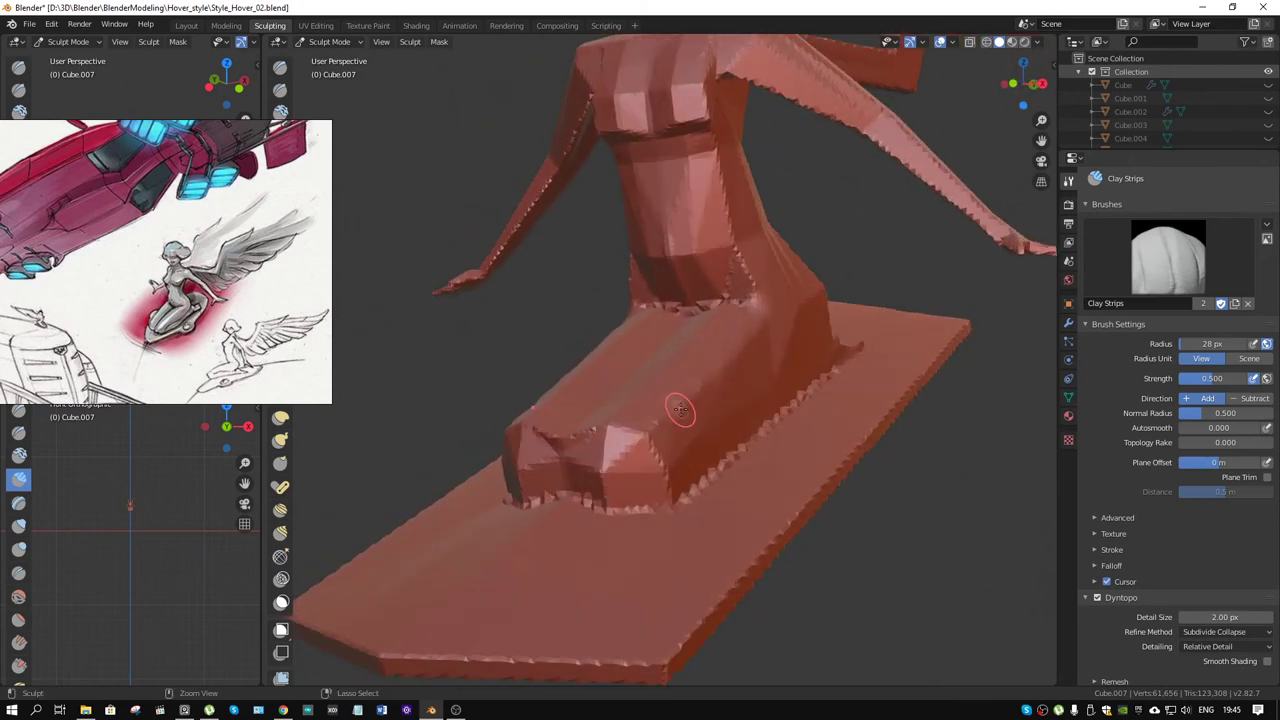
mouse_move(674, 417)
middle_mouse_down()
mouse_move(736, 413)
mouse_move(788, 353)
mouse_move(746, 375)
mouse_move(695, 447)
mouse_move(657, 563)
mouse_move(607, 505)
middle_mouse_up()
key("f")
left_click(663, 570)
left_click_drag(557, 530, 581, 543, "shift")
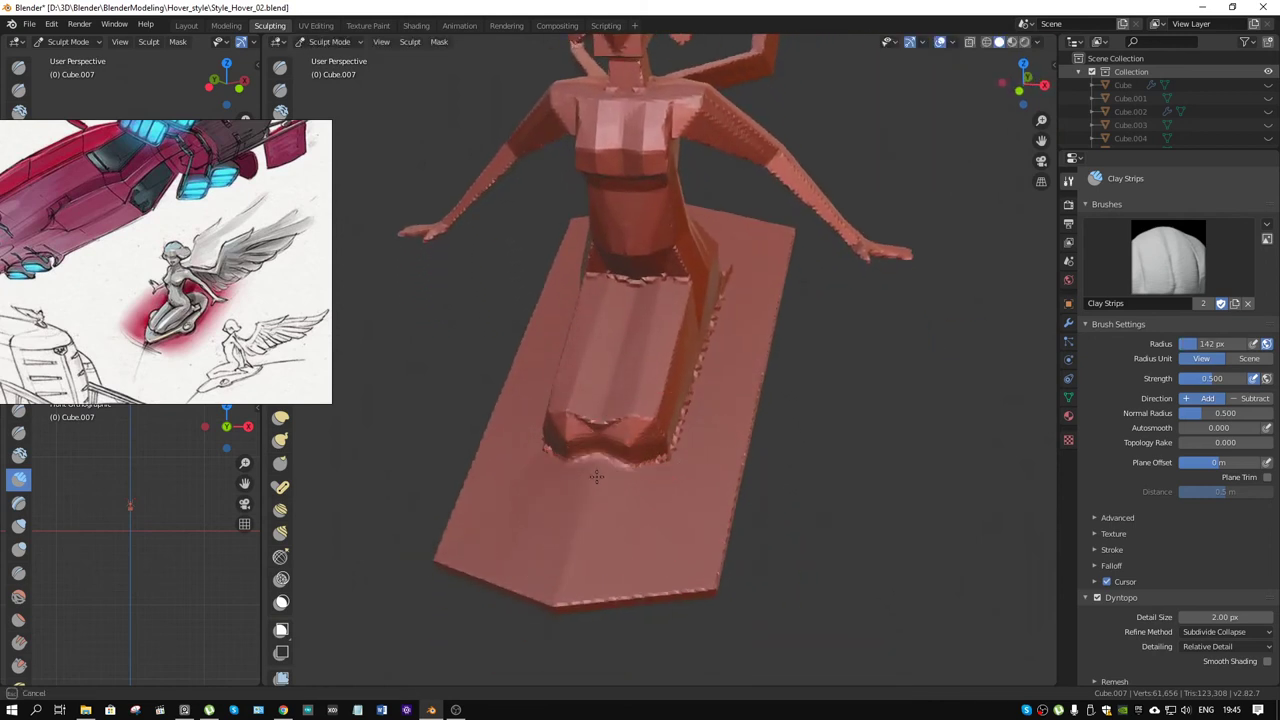
middle_click_drag(581, 543, 626, 473)
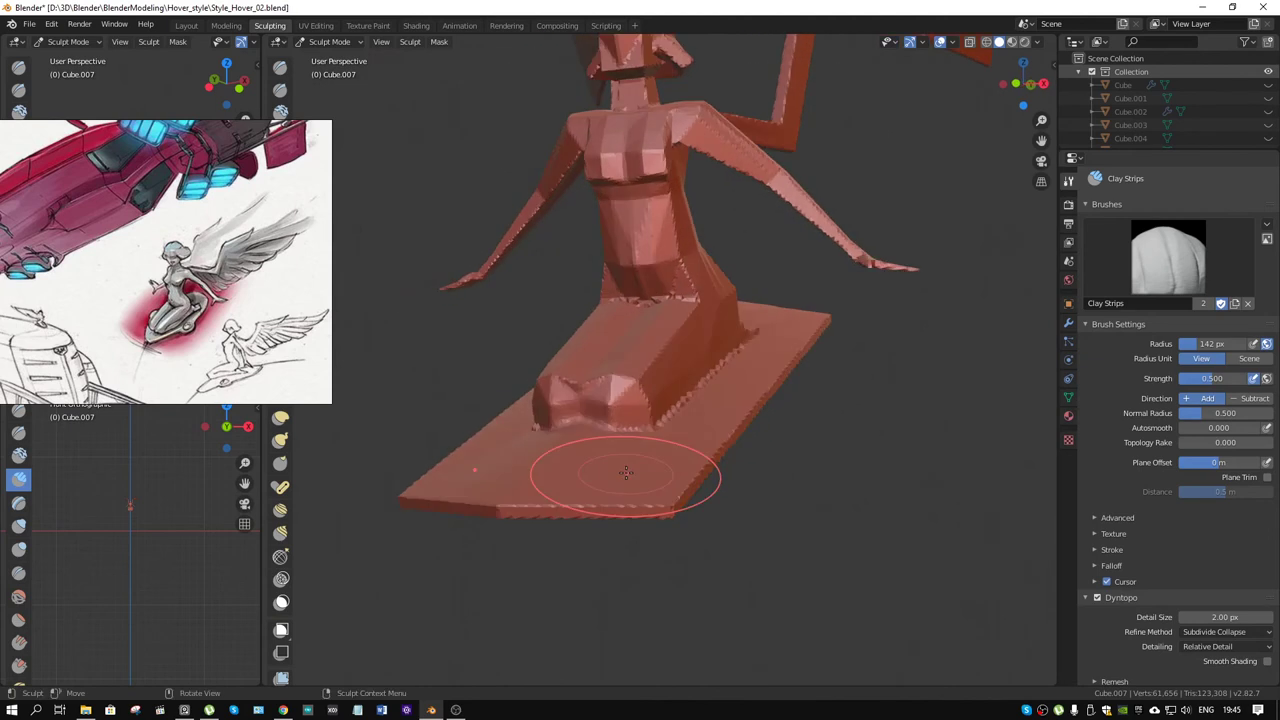
Step: Set strength 0.206 and radius 43 px, and lay a clay stroke along the board's side
key("shift+f")
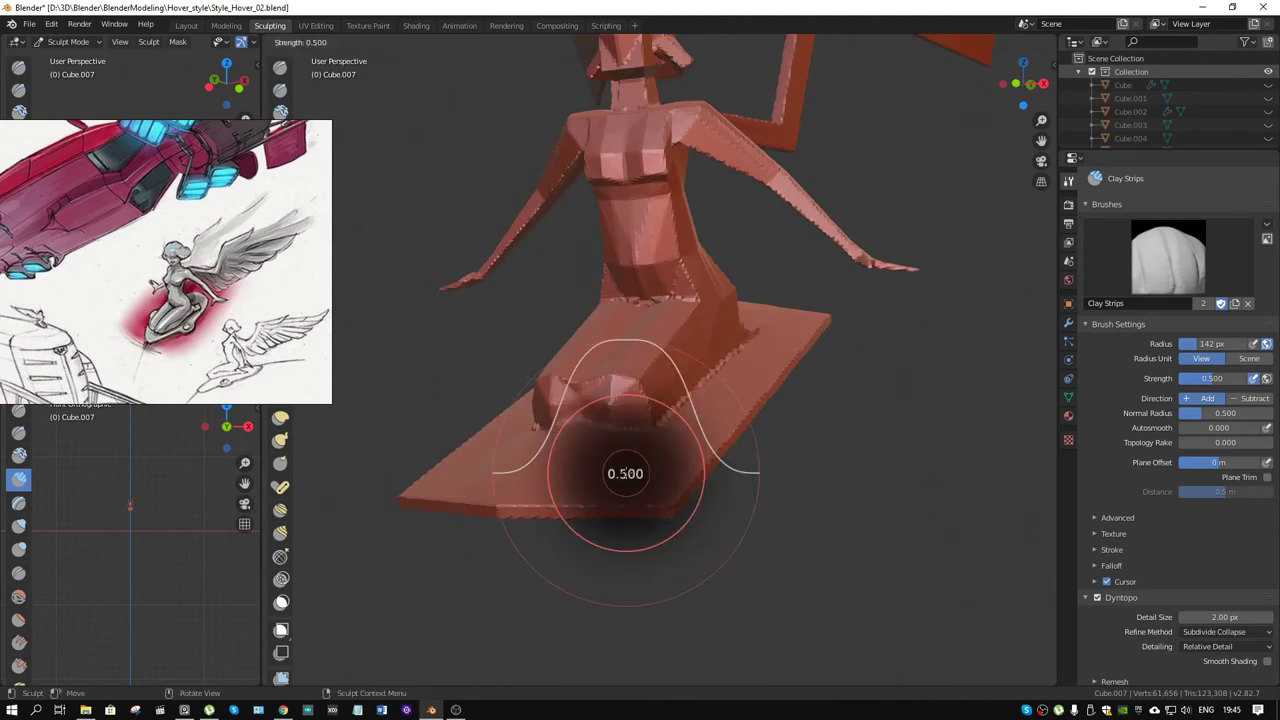
left_click(650, 477)
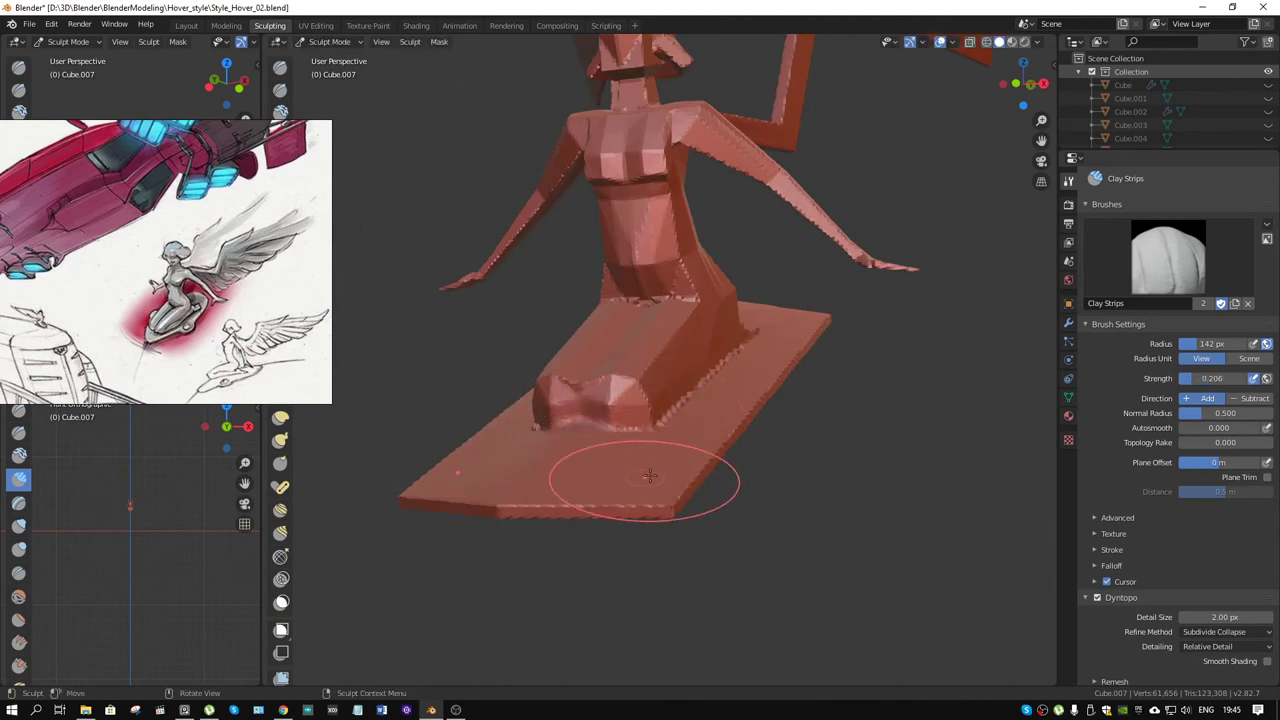
middle_click_drag(650, 477, 623, 470)
key("f")
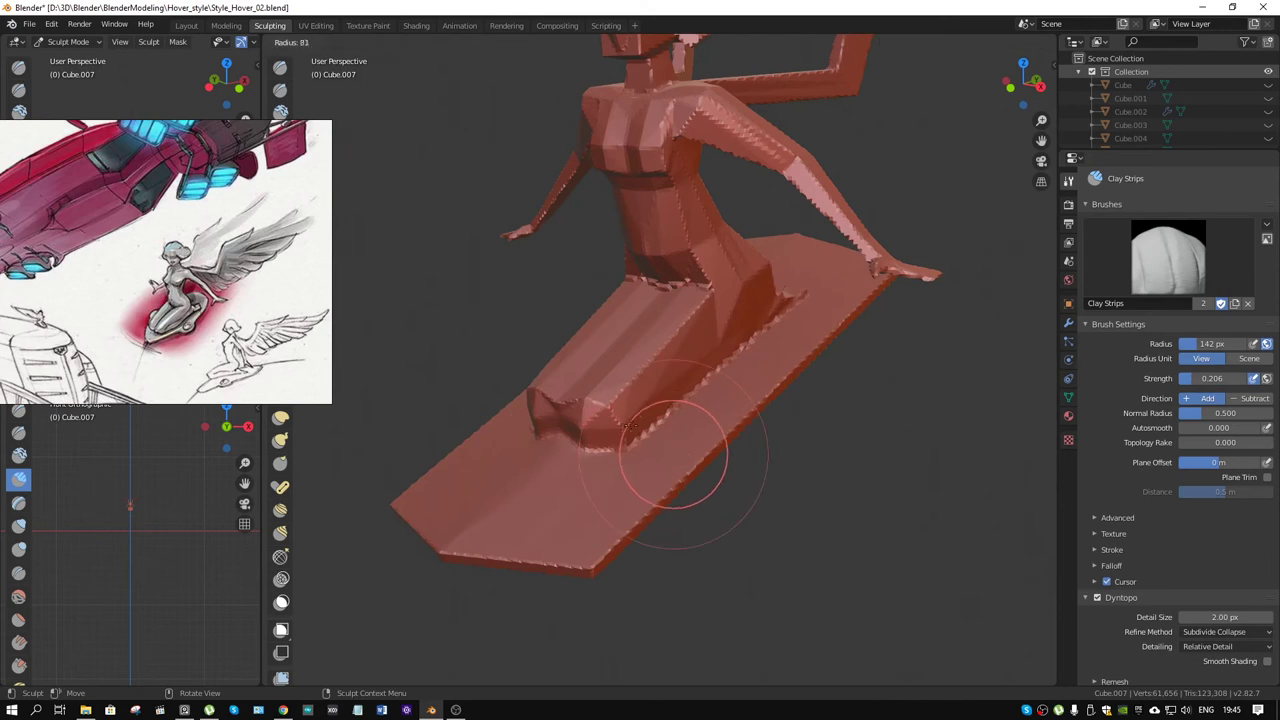
left_click(605, 410)
middle_click_drag(666, 428, 639, 430)
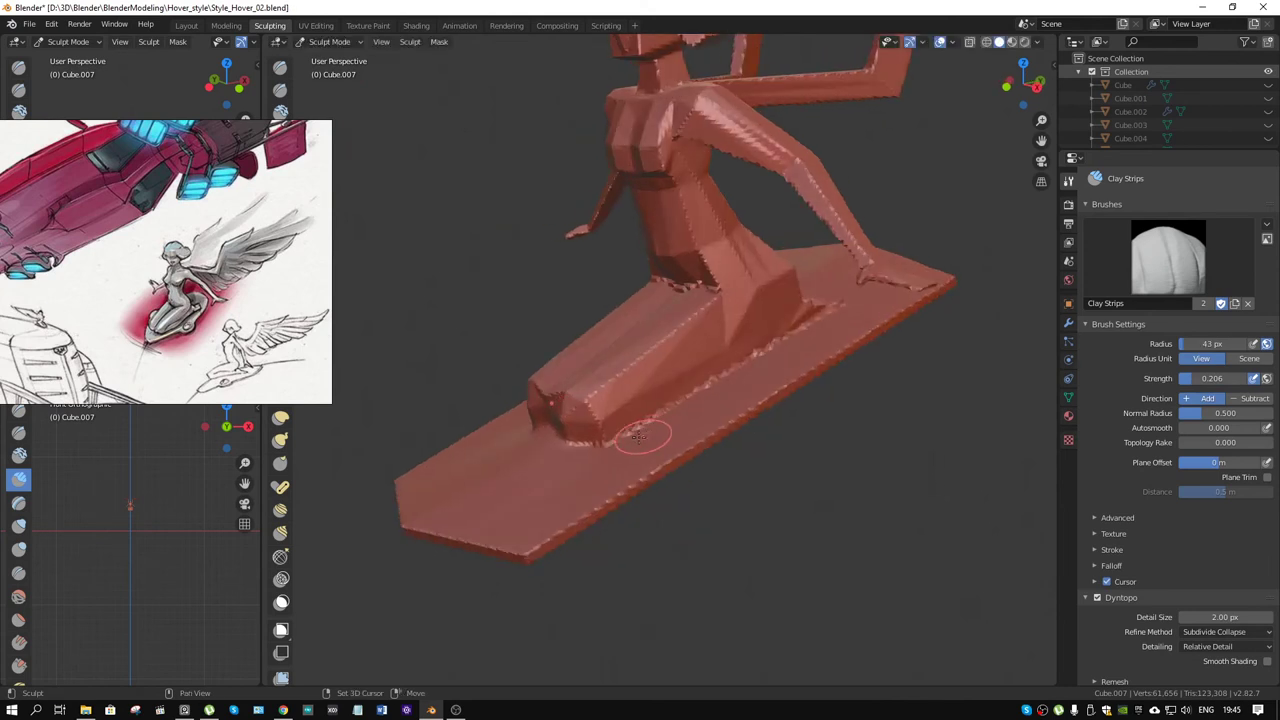
left_click_drag(677, 397, 824, 317)
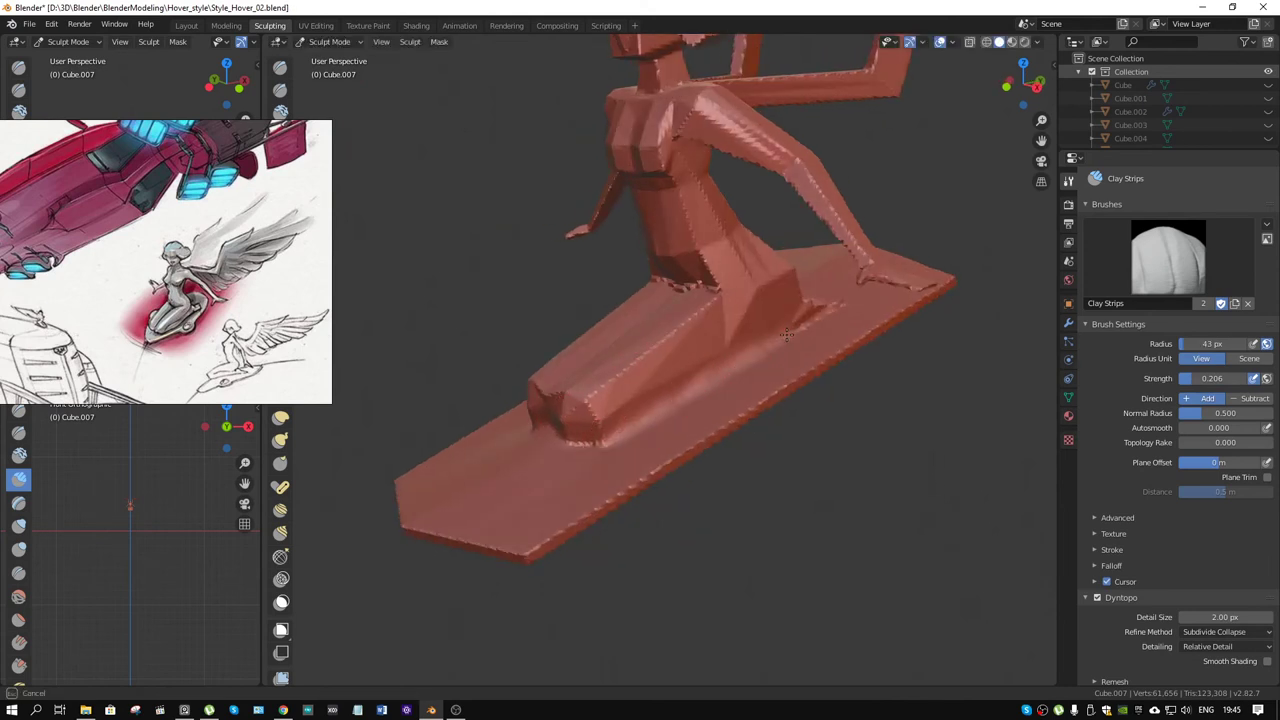
middle_click_drag(824, 317, 651, 443)
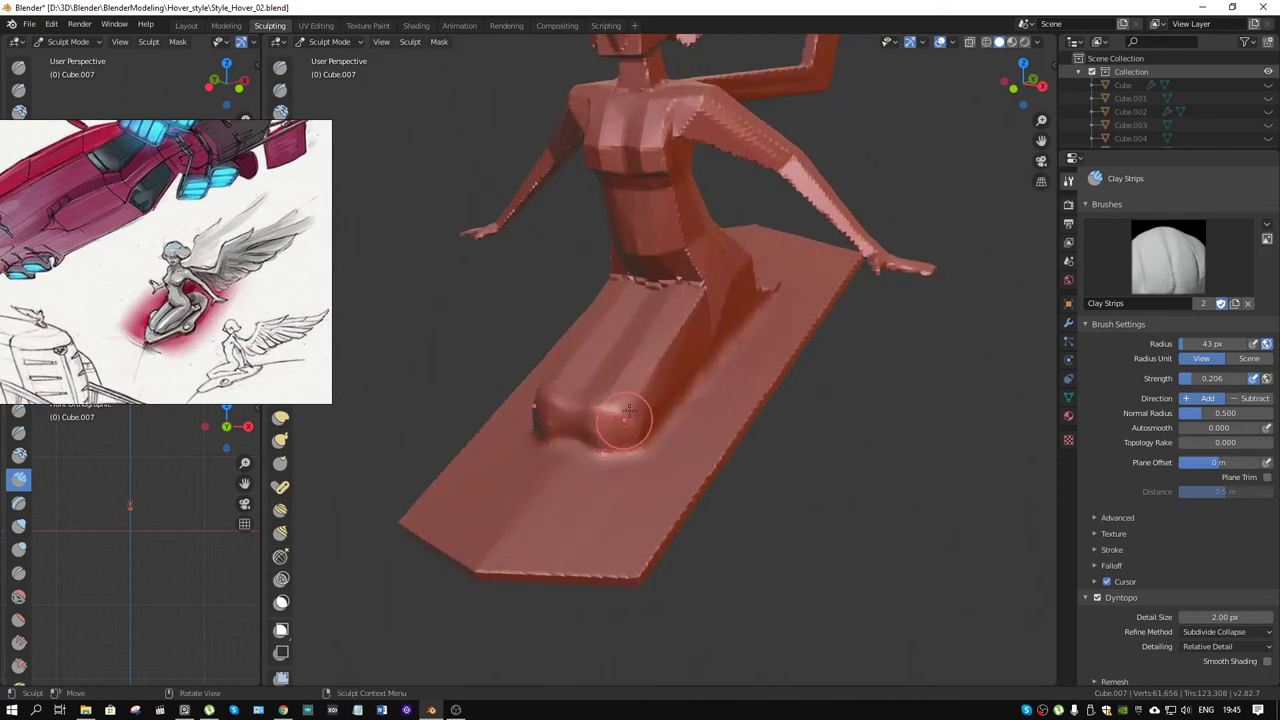
Step: At strength 0.042, fill the crease at the figure's base and build up the hips
key("shift+f")
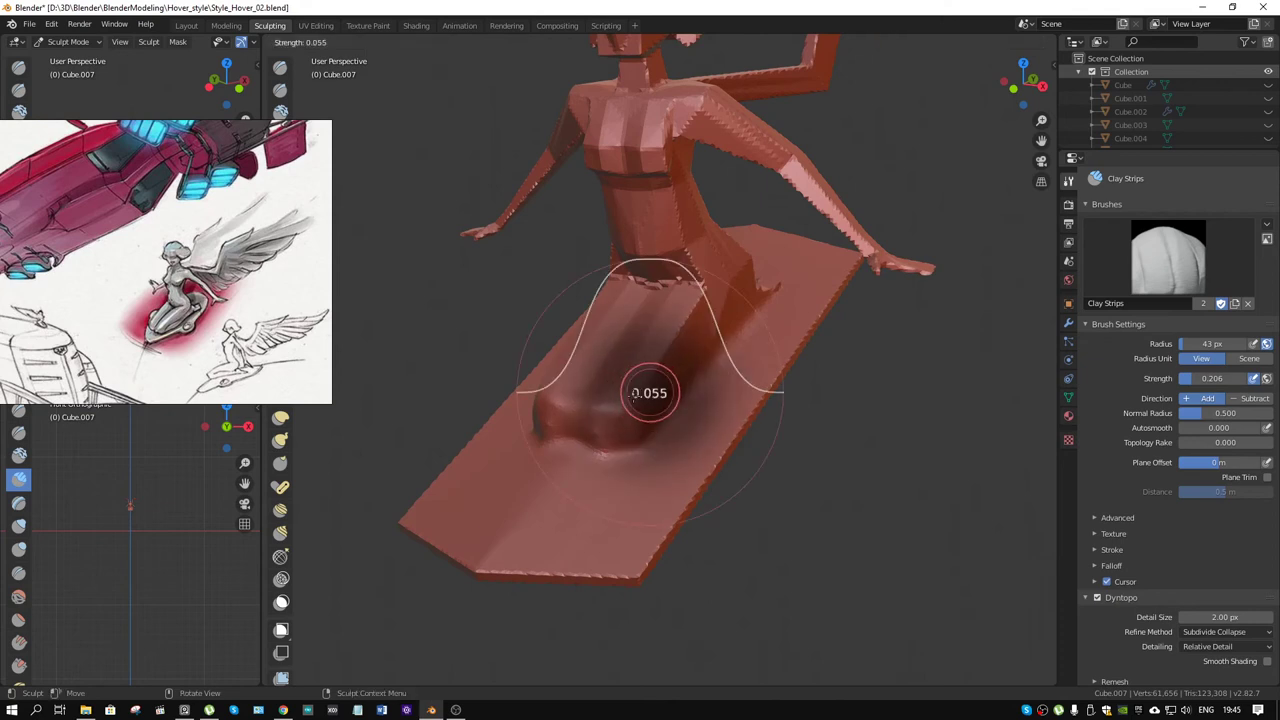
left_click(631, 390)
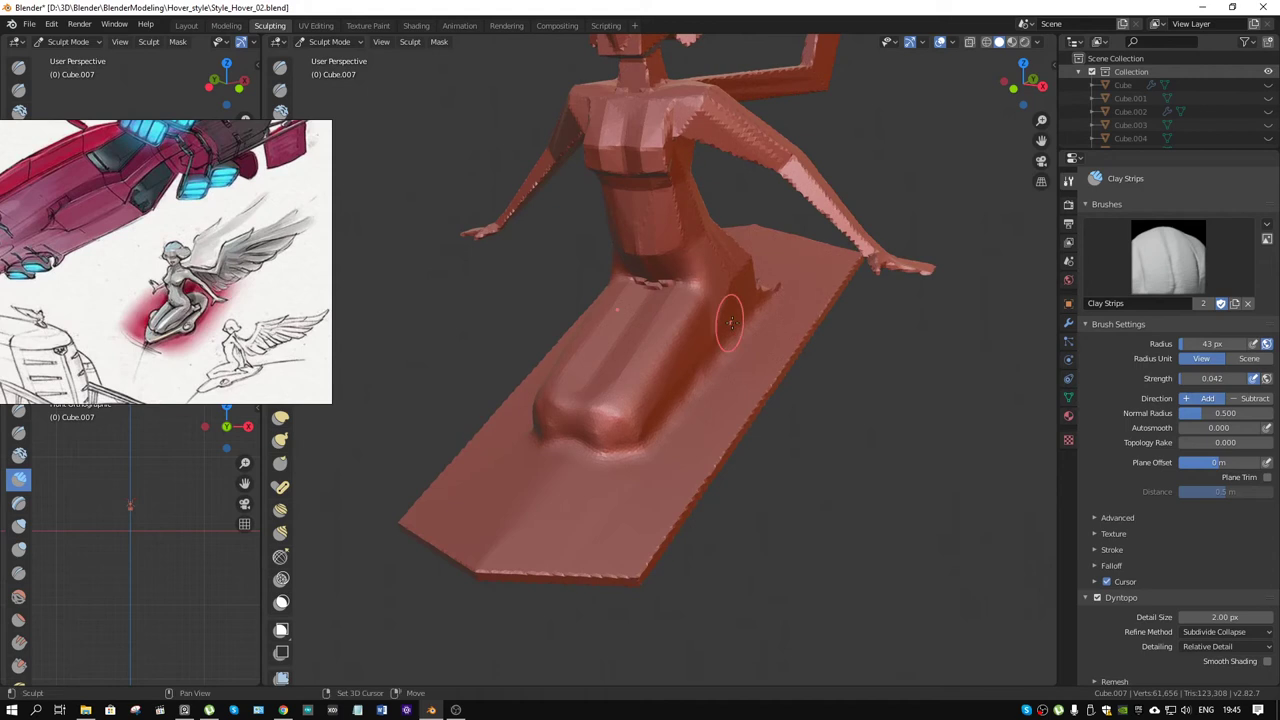
middle_click_drag(731, 322, 679, 285)
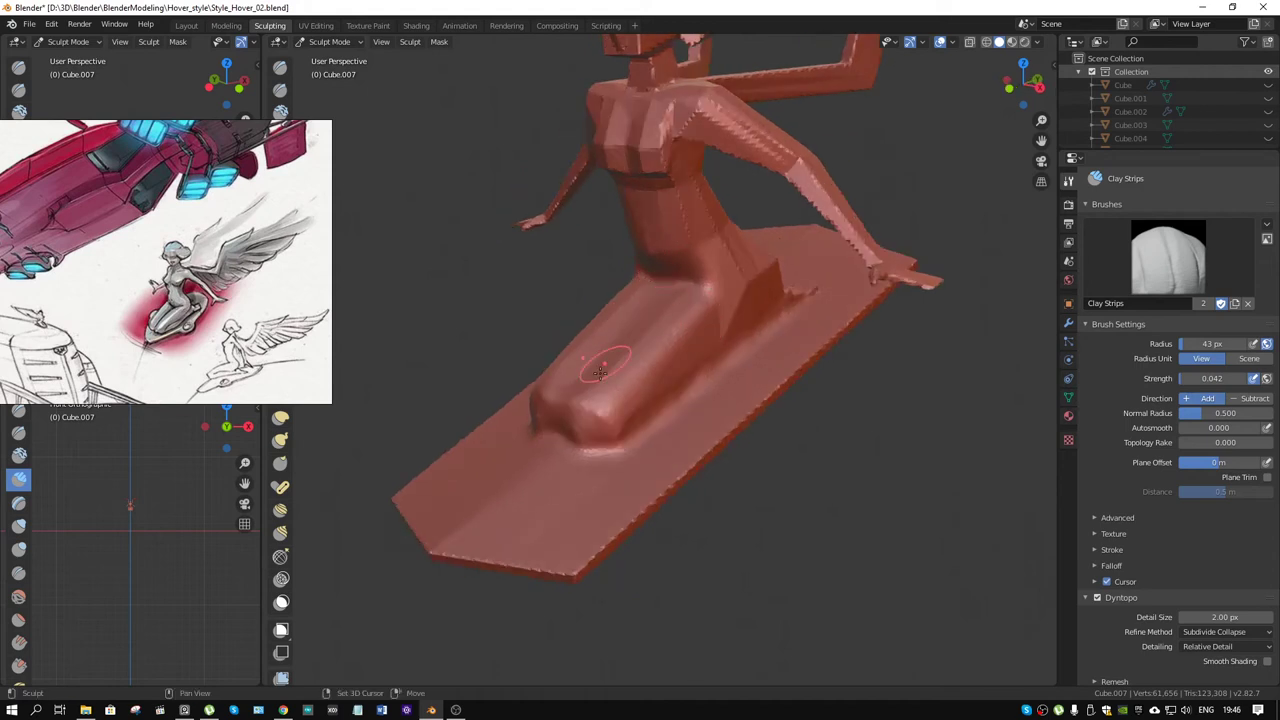
middle_click_drag(600, 373, 652, 378)
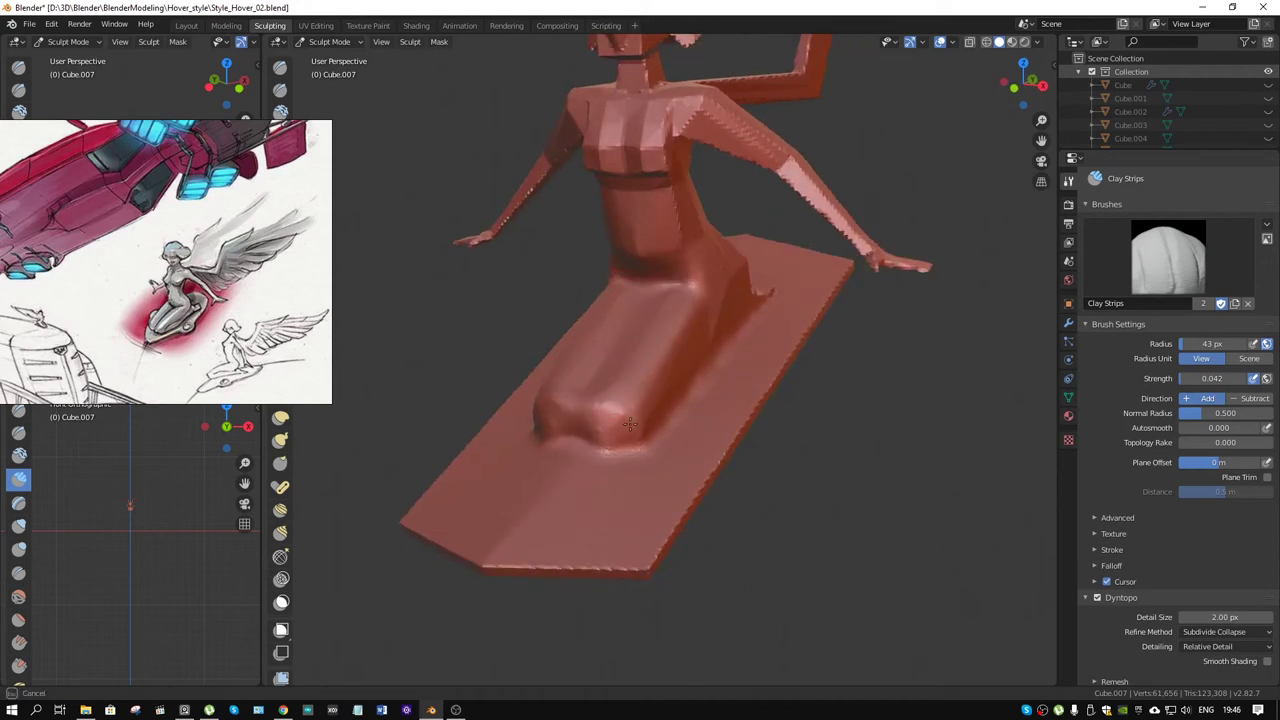
mouse_move(630, 444)
middle_mouse_down()
mouse_move(679, 451)
mouse_move(659, 417)
mouse_move(665, 388)
middle_mouse_up()
middle_click_drag(702, 328, 636, 365)
left_click_drag(729, 334, 729, 367)
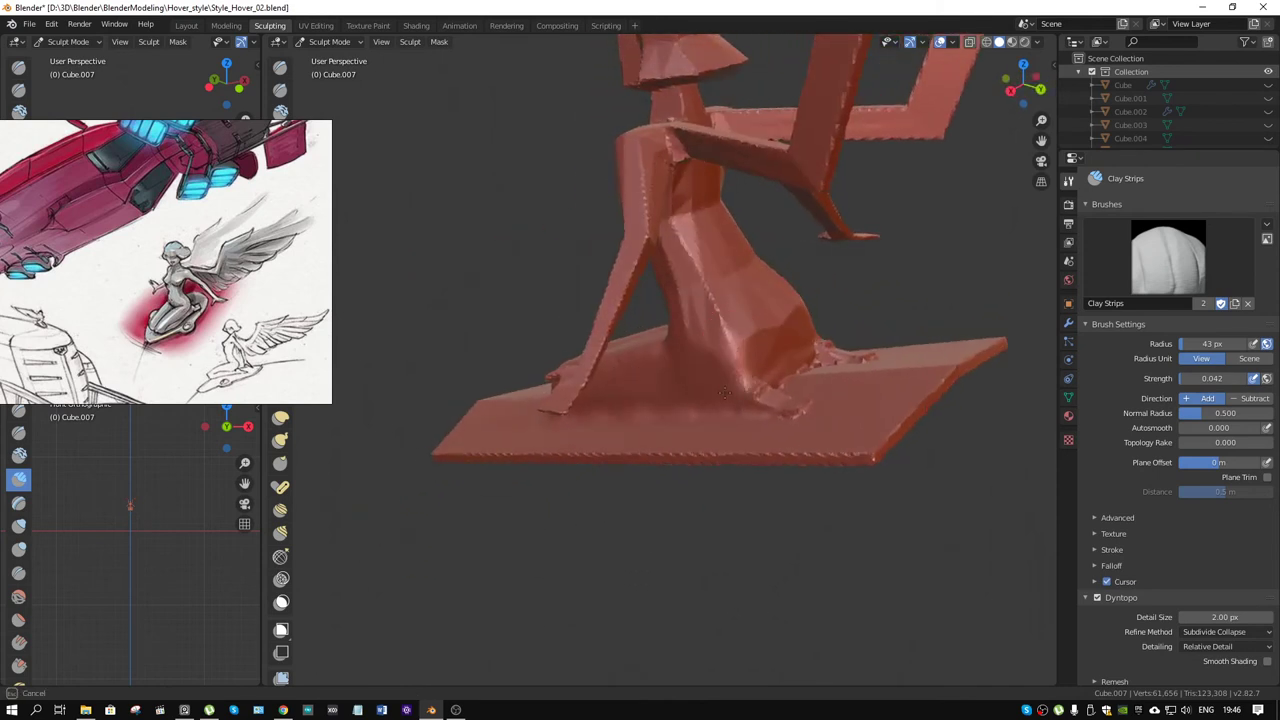
middle_click_drag(800, 401, 700, 447)
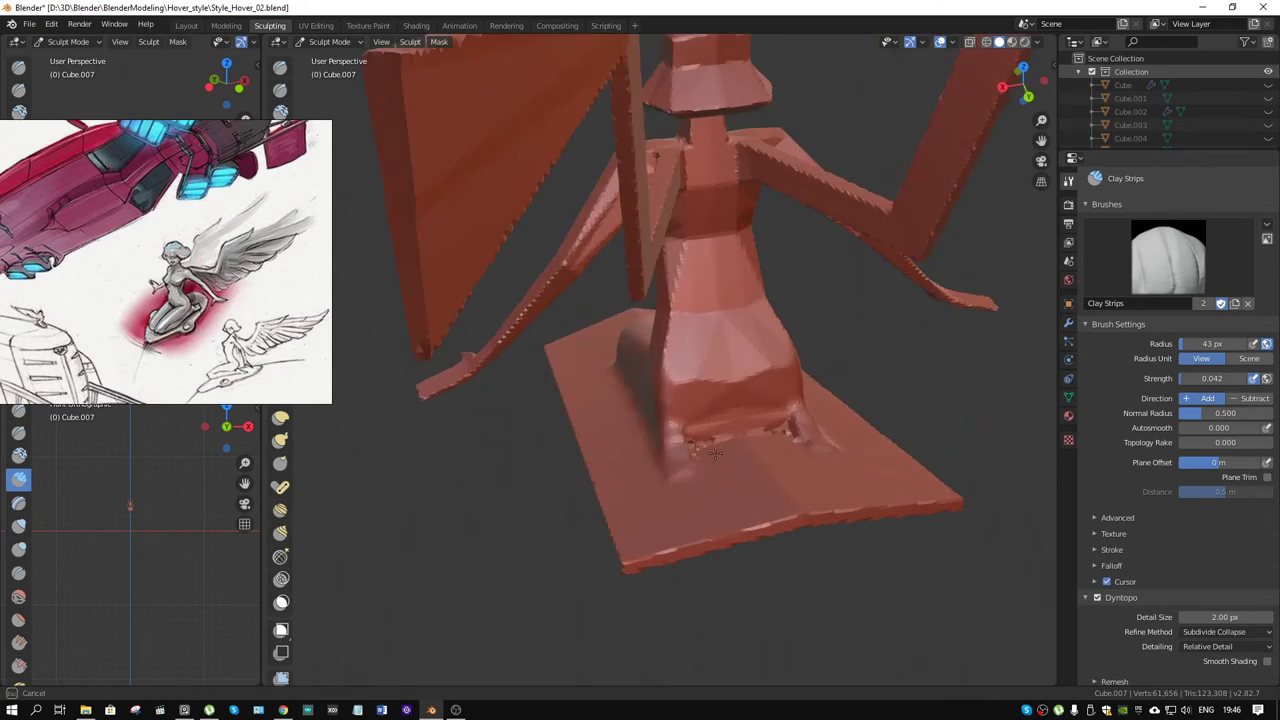
mouse_move(715, 453)
left_mouse_down()
mouse_move(780, 422)
mouse_move(749, 413)
left_mouse_up()
mouse_move(717, 436)
left_mouse_down()
mouse_move(694, 387)
mouse_move(704, 352)
left_mouse_up()
middle_click_drag(688, 362, 692, 318)
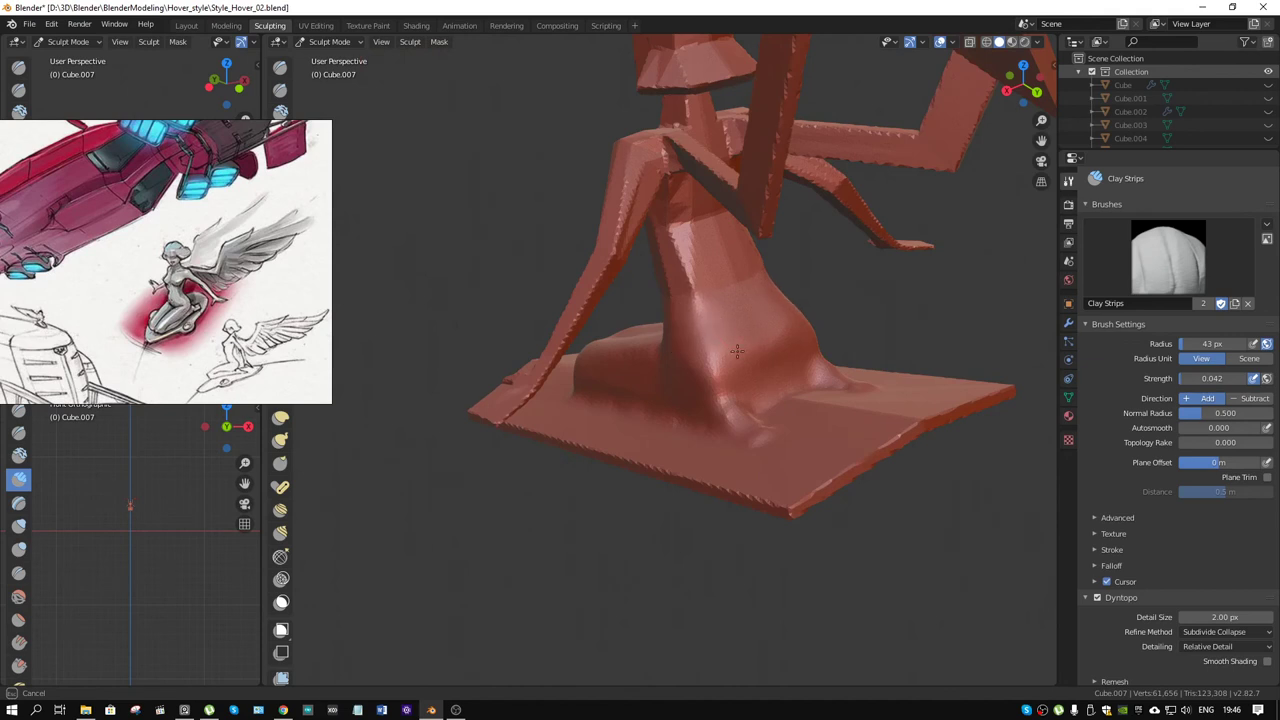
mouse_move(718, 290)
middle_mouse_down()
mouse_move(700, 300)
mouse_move(790, 297)
mouse_move(600, 270)
mouse_move(685, 343)
mouse_move(630, 358)
middle_mouse_up()
scroll(591, 271, "up", 2)
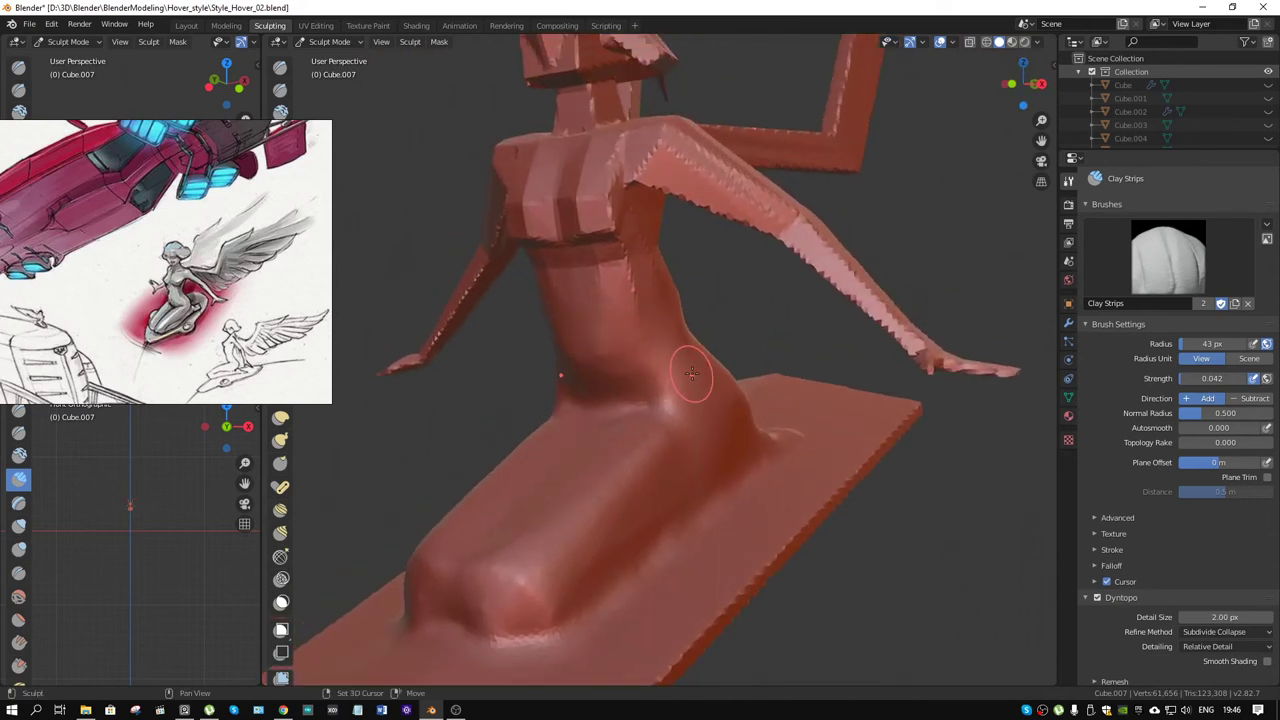
Step: Lower Clay Strips strength to 0.012 and set a 34 px radius for the torso
key("shift+f")
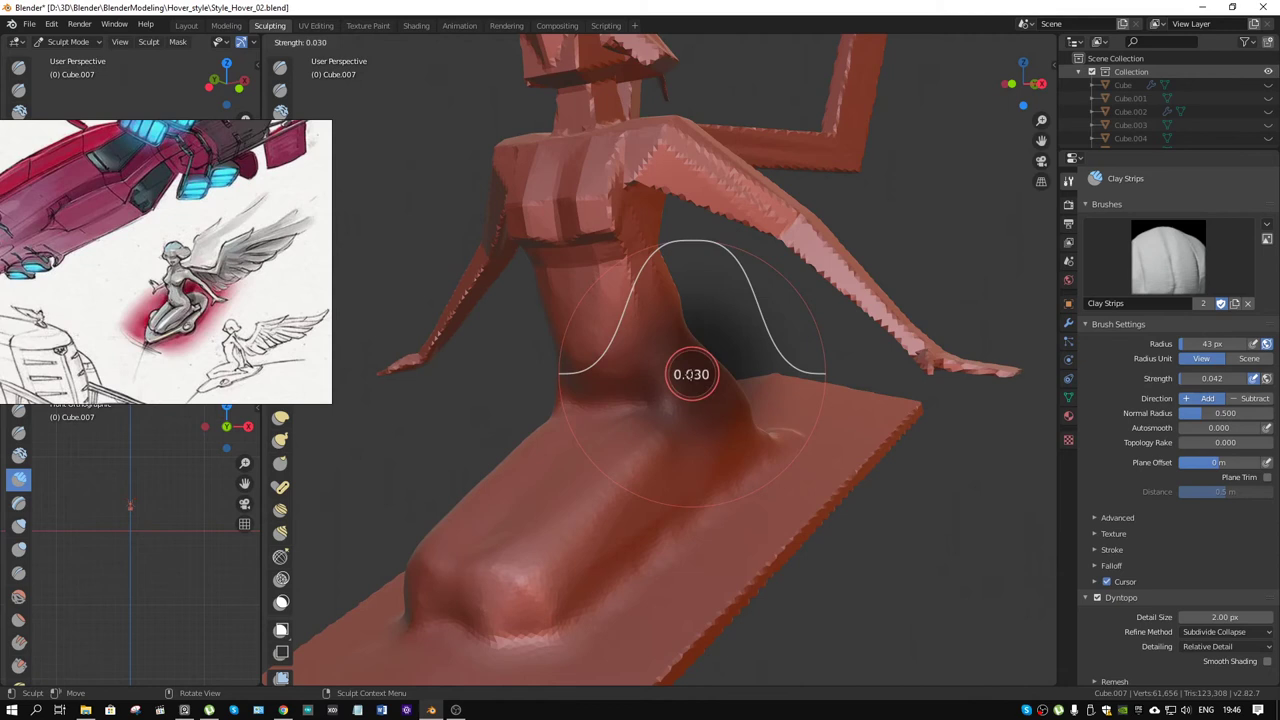
left_click(686, 372)
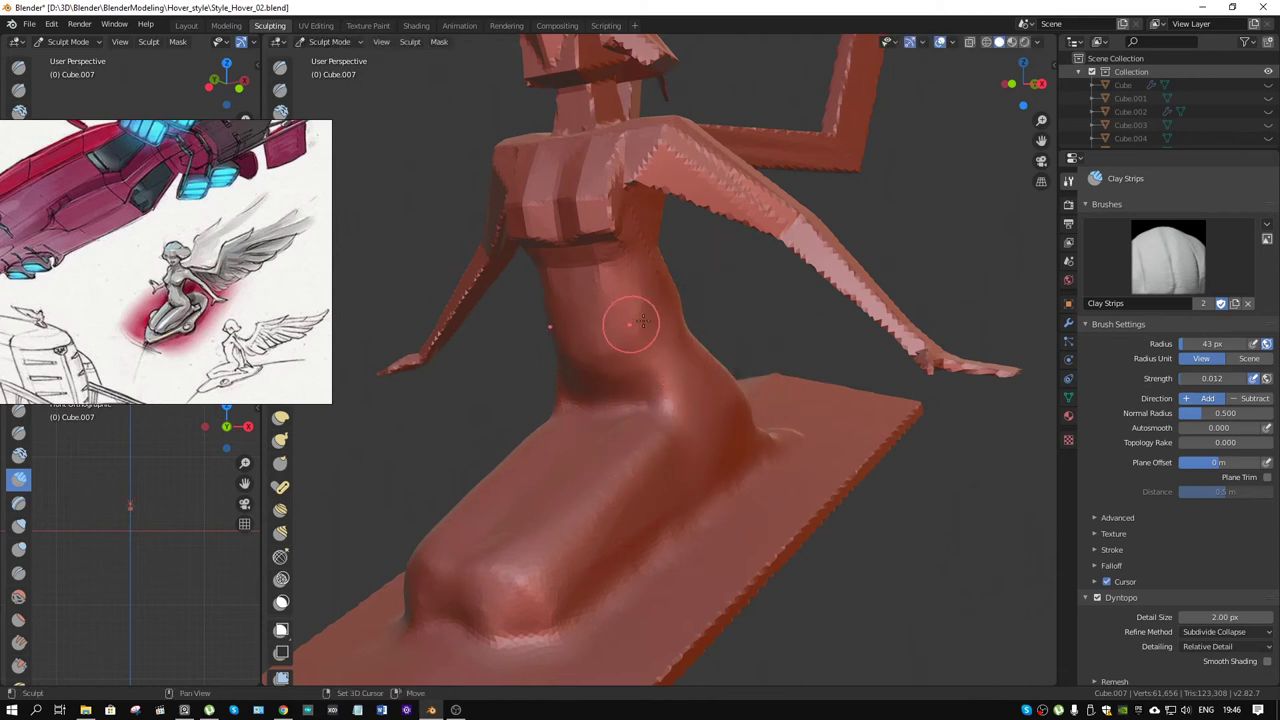
middle_click_drag(634, 312, 650, 313)
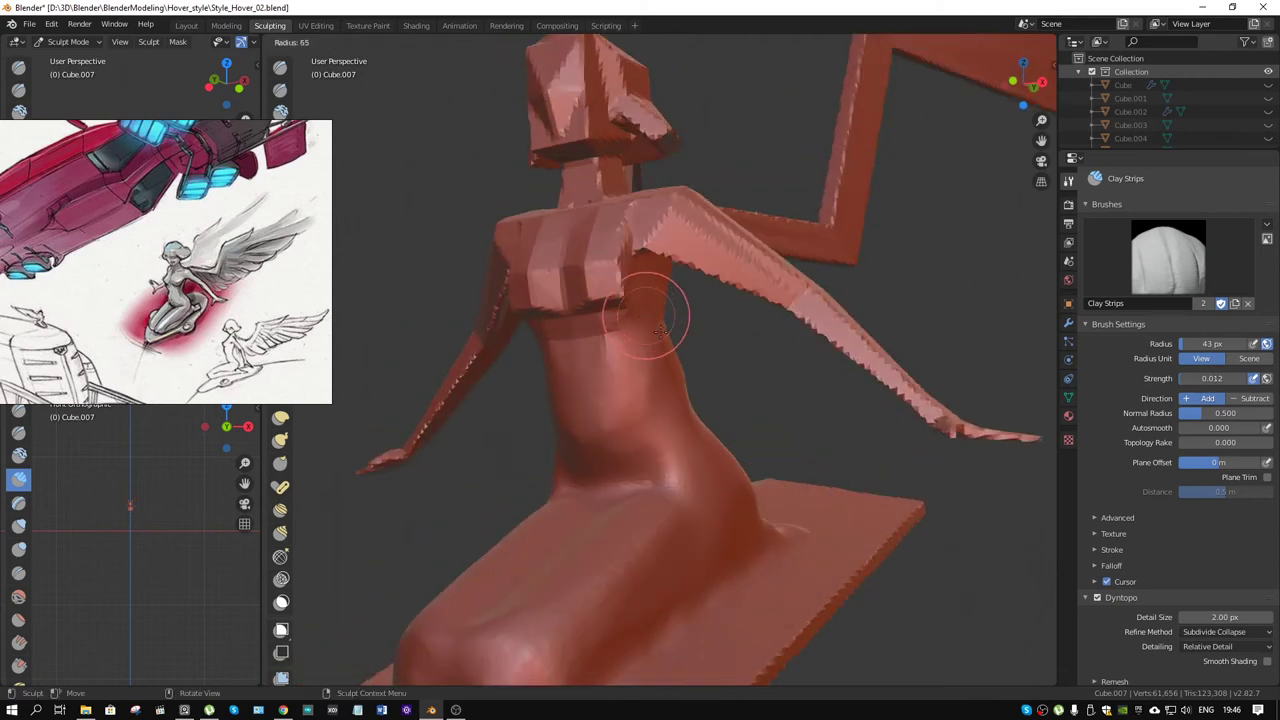
key("f")
left_click(594, 320)
key("f")
left_click(677, 343)
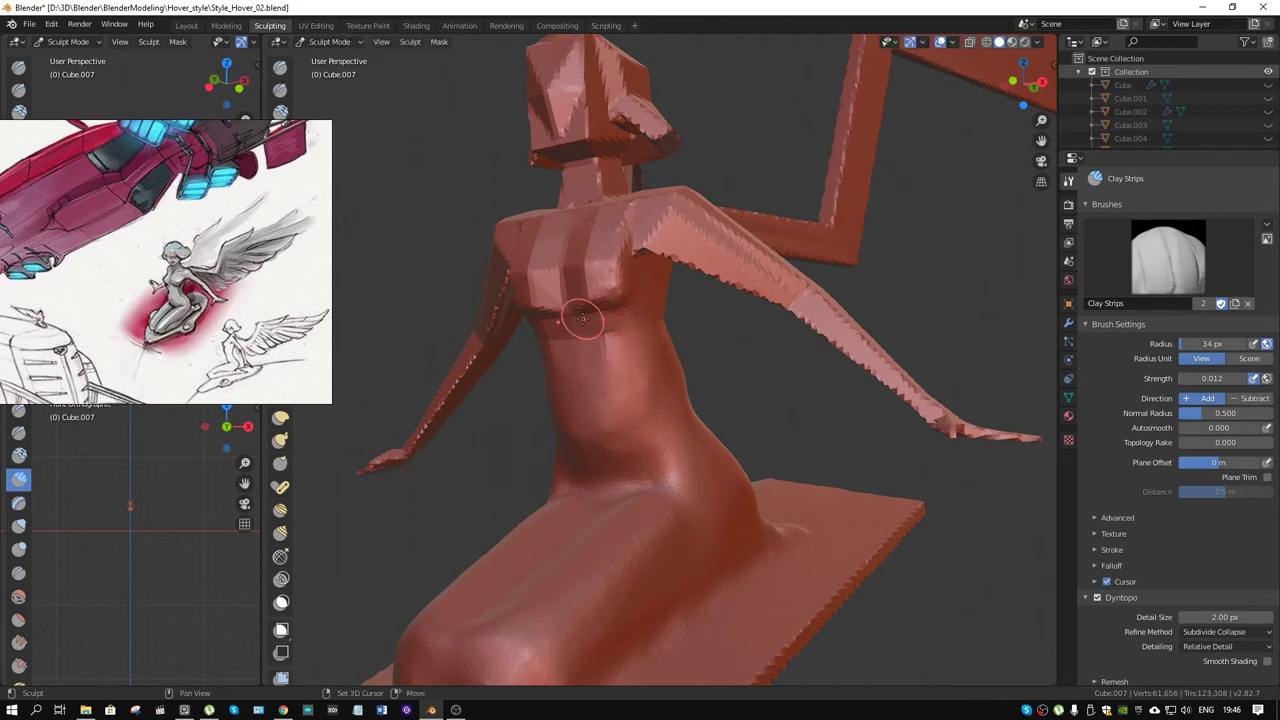
scroll(606, 362, "down", 2)
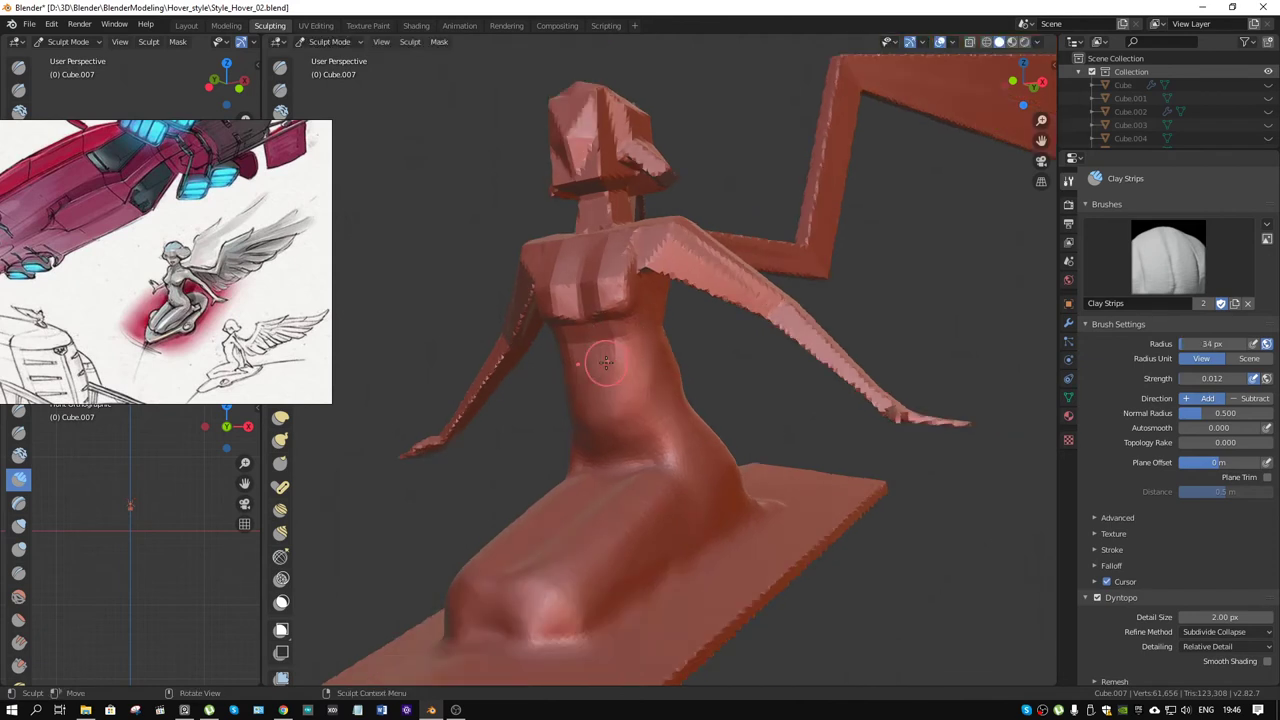
scroll(606, 362, "down", 2)
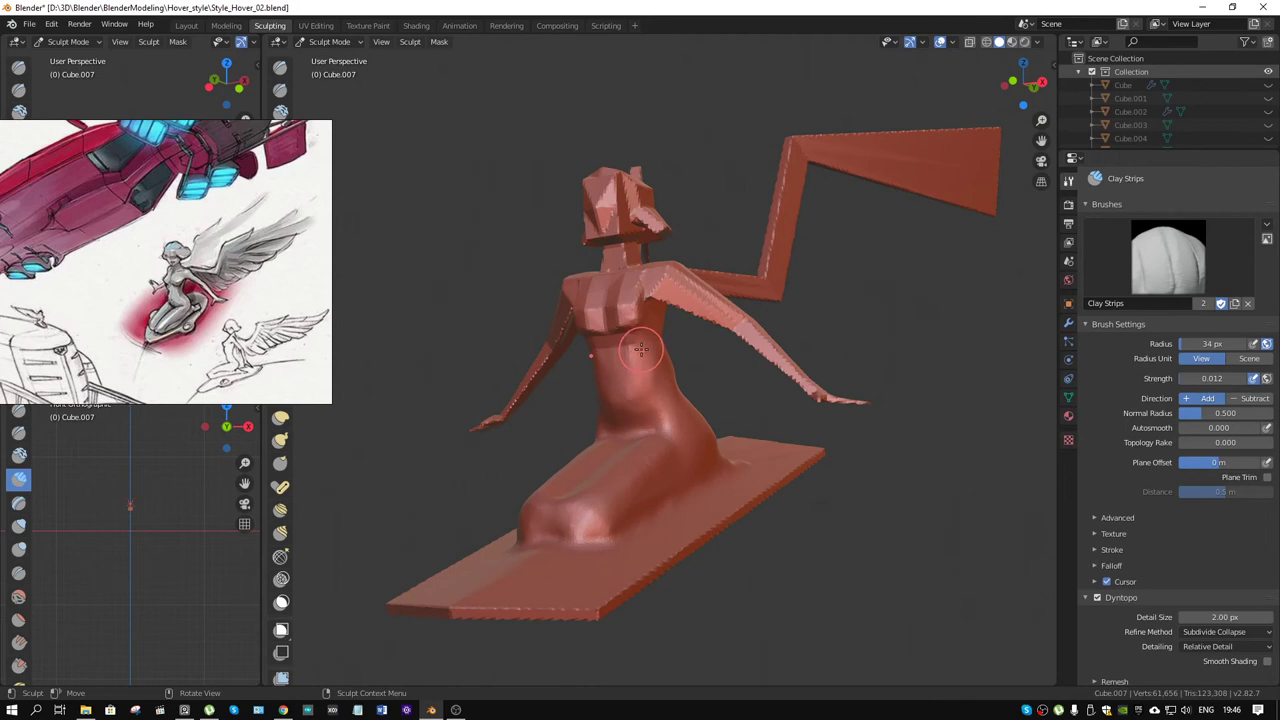
Step: Set voxel size to 0.0005 m and remesh Cube.007 in Object Mode to 237,035 vertices
left_click(1068, 397)
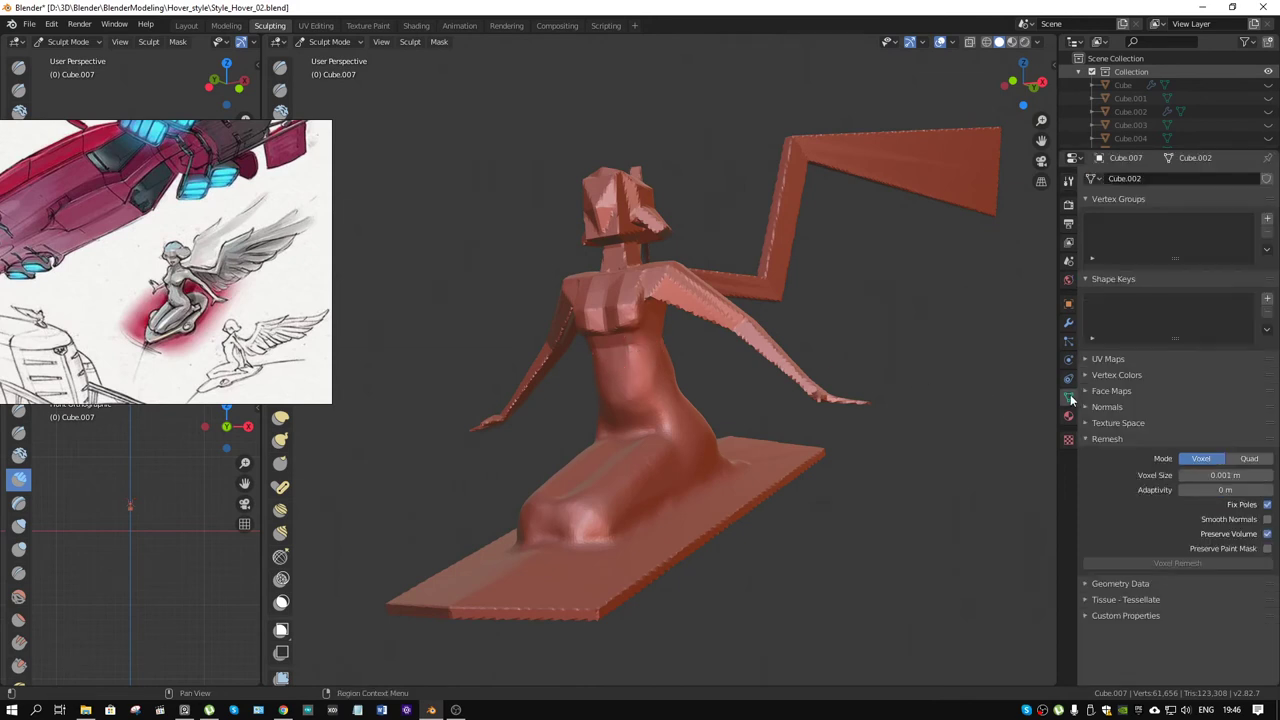
left_click(1220, 476)
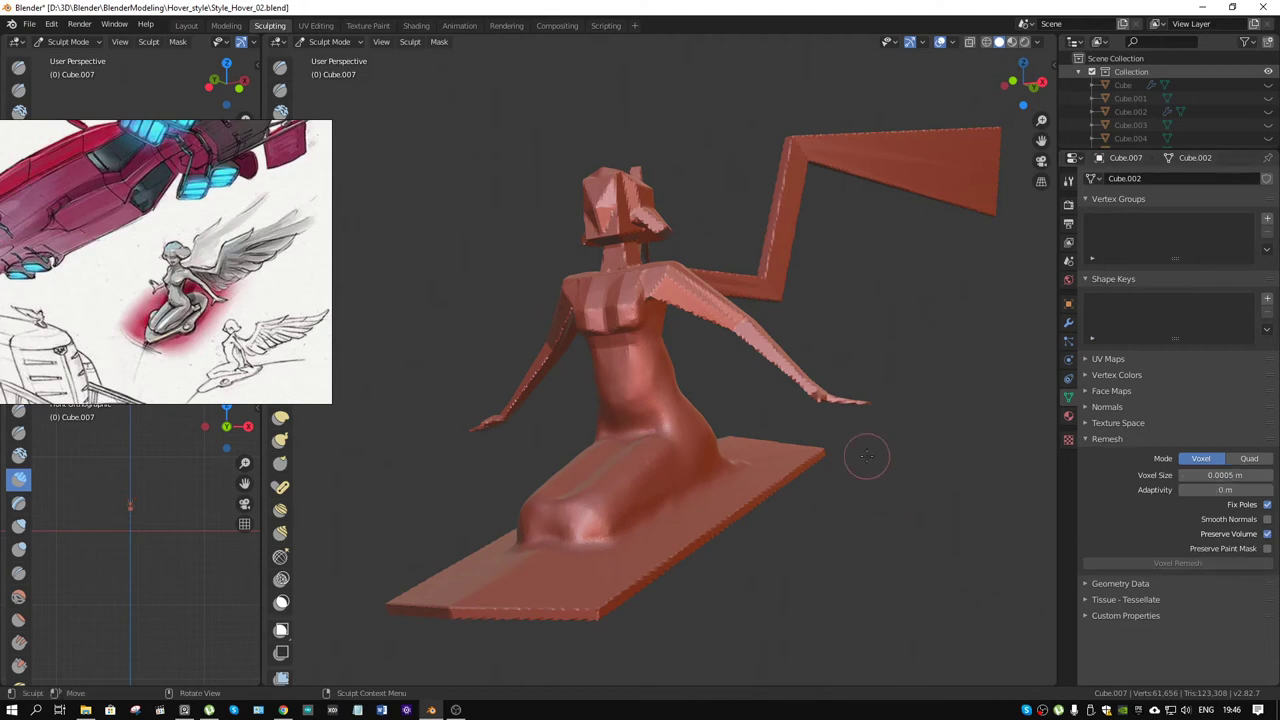
key("ctrl+Tab")
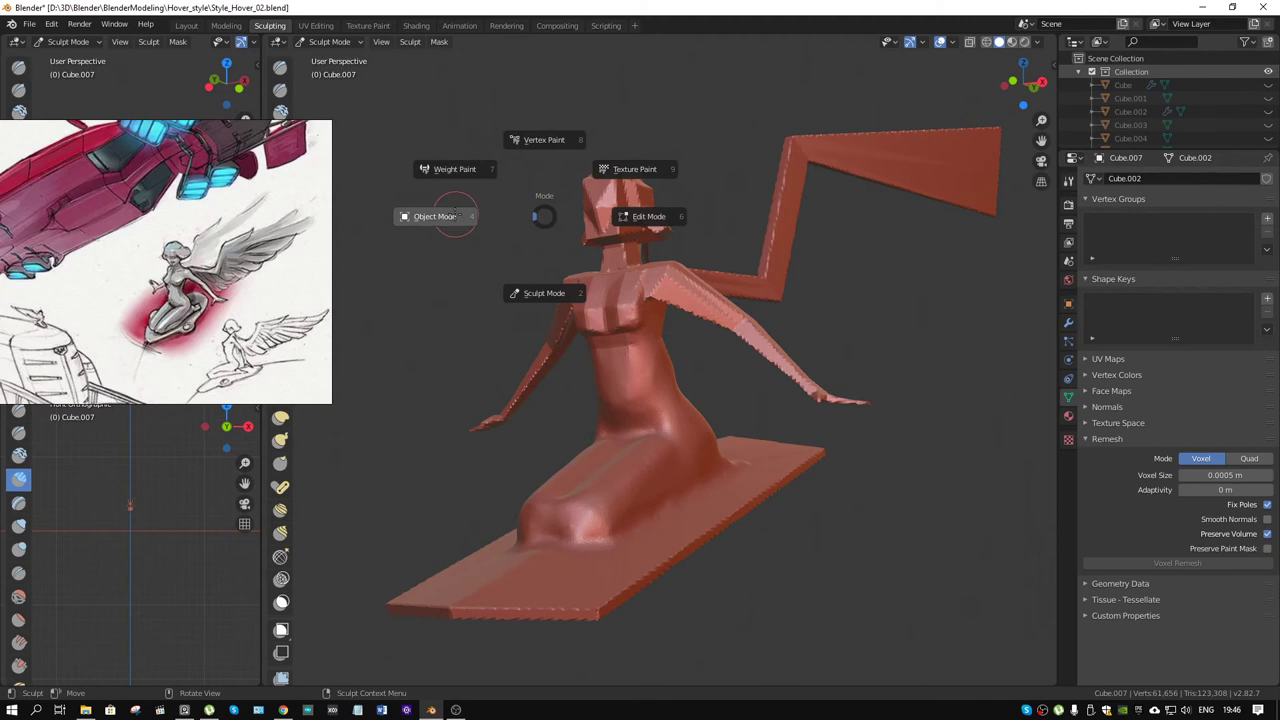
left_click(458, 220)
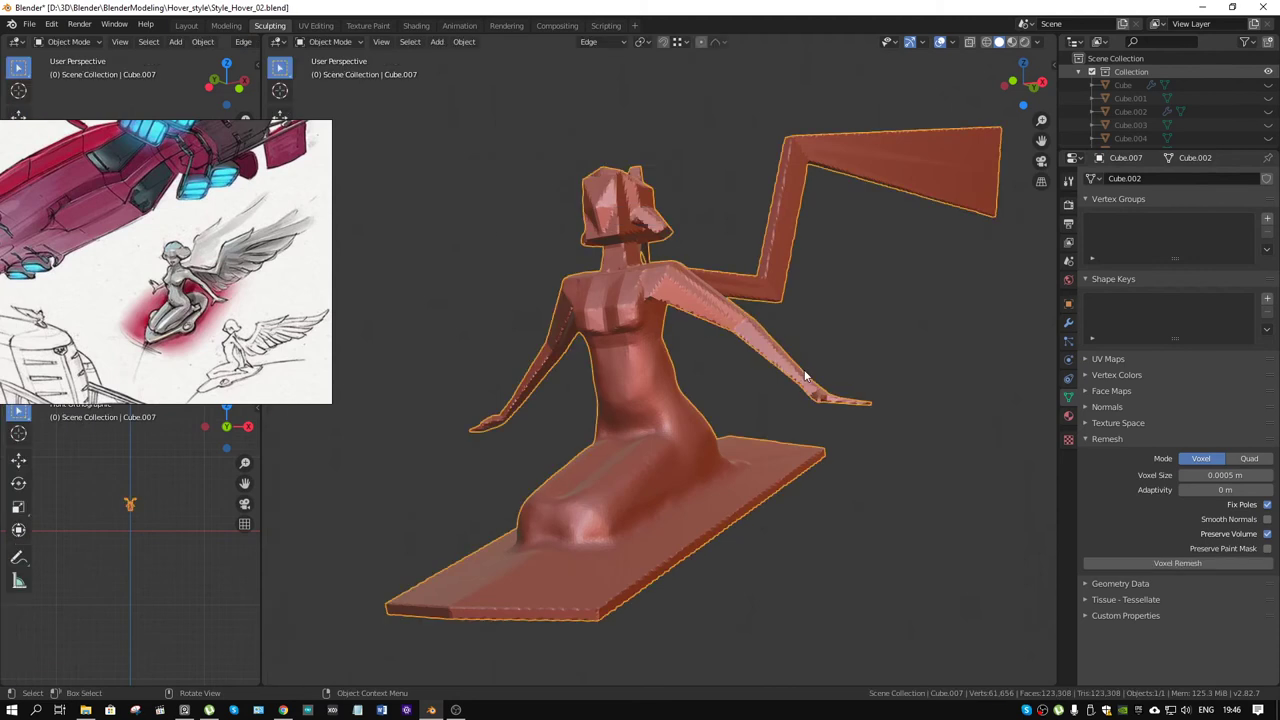
left_click(1174, 565)
middle_click_drag(768, 395, 758, 404)
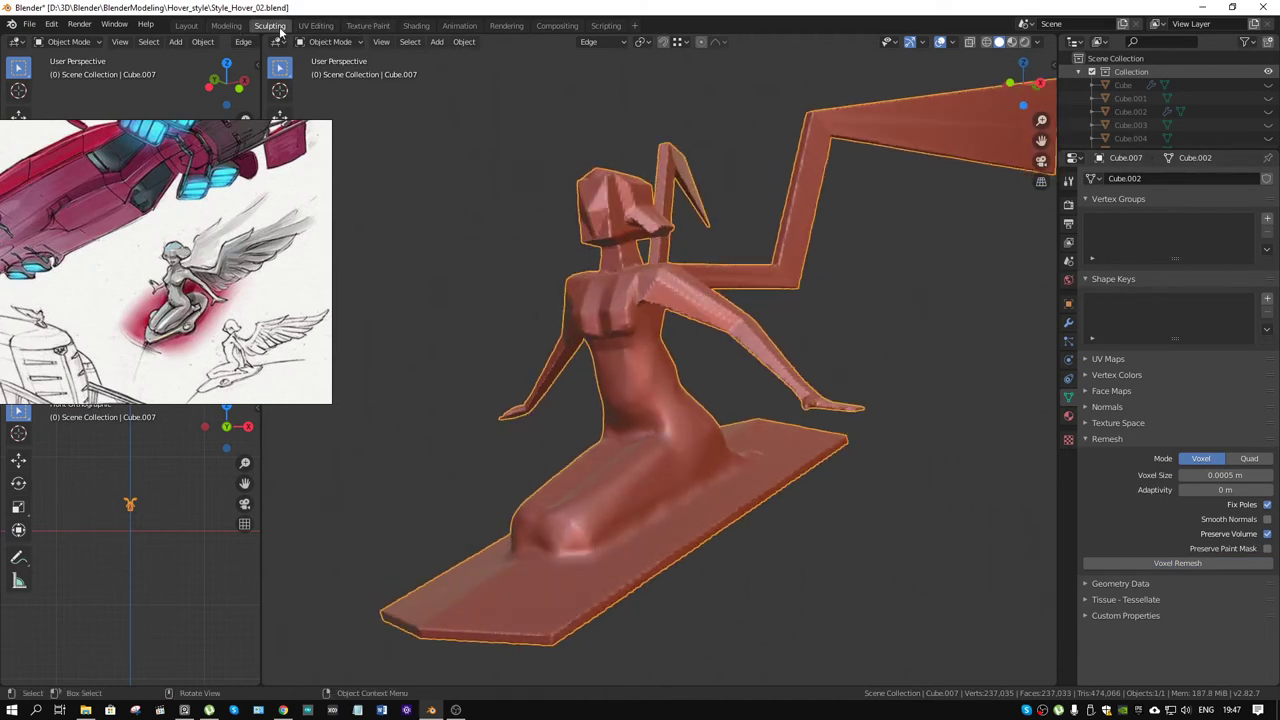
key("ctrl+Tab")
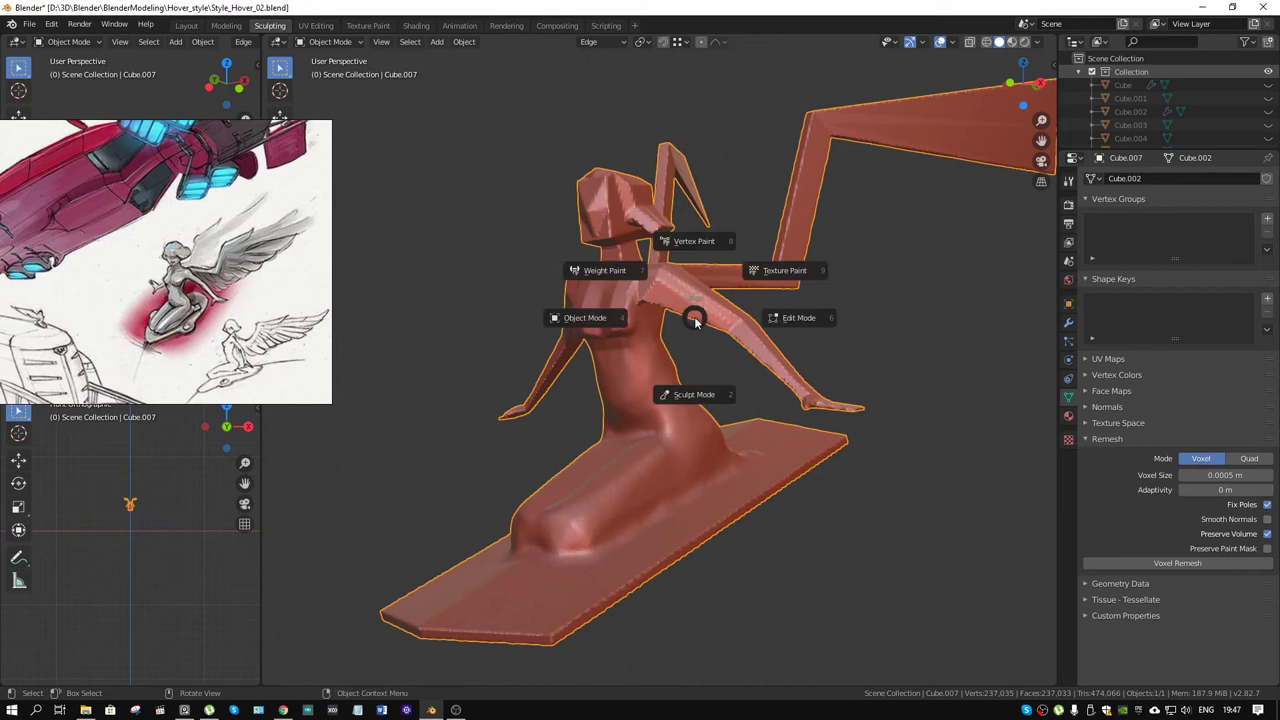
Step: Back in Sculpt Mode, check the mesh density in wireframe and stroke the chest
left_click(694, 394)
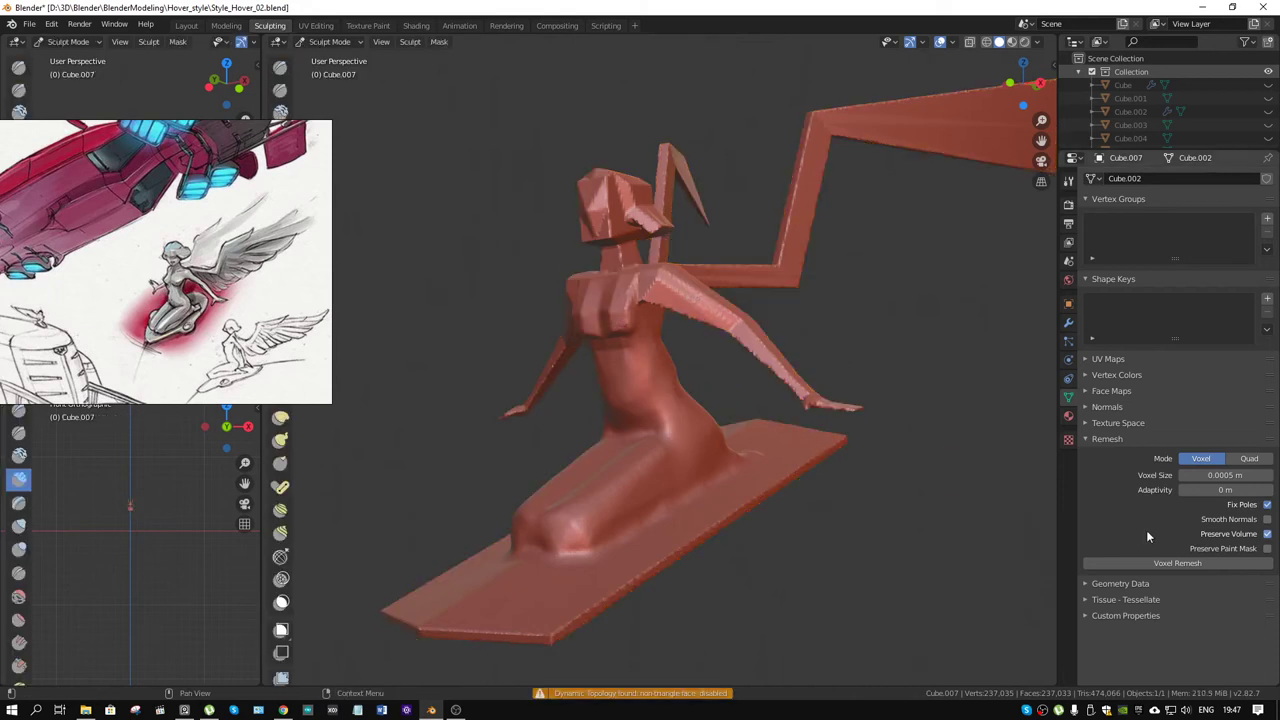
left_click(1069, 183)
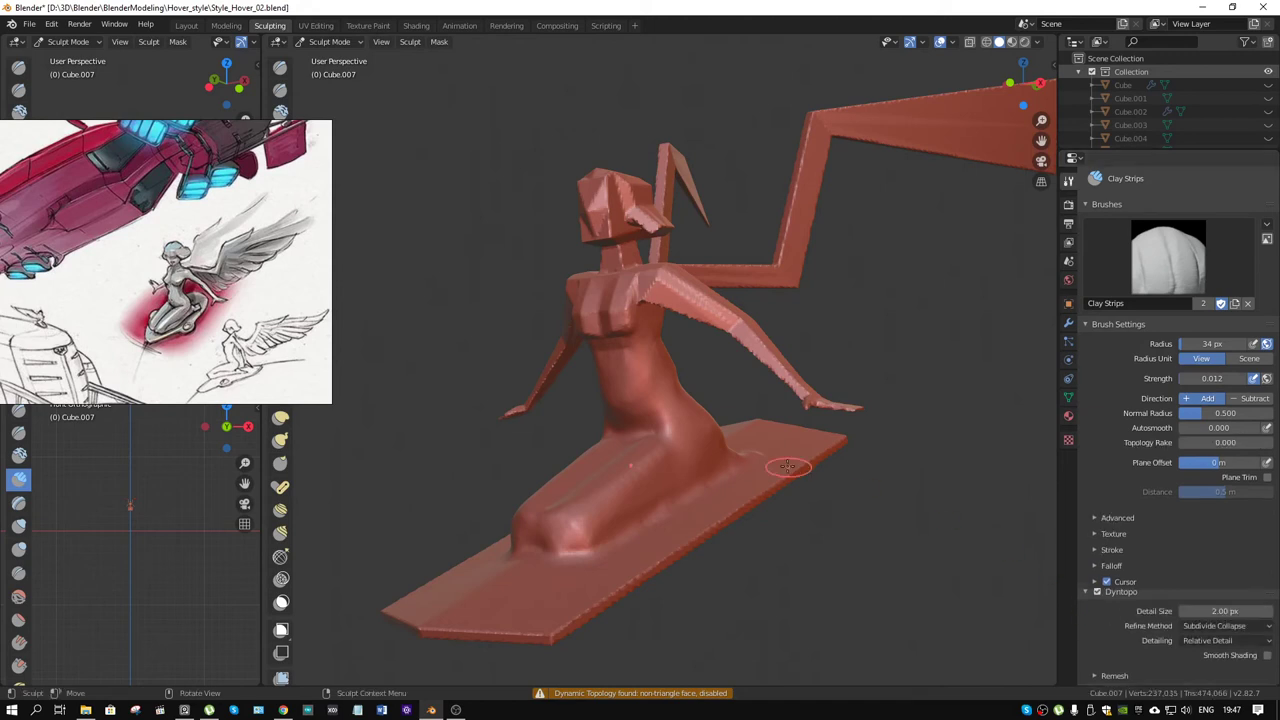
scroll(679, 318, "up", 5)
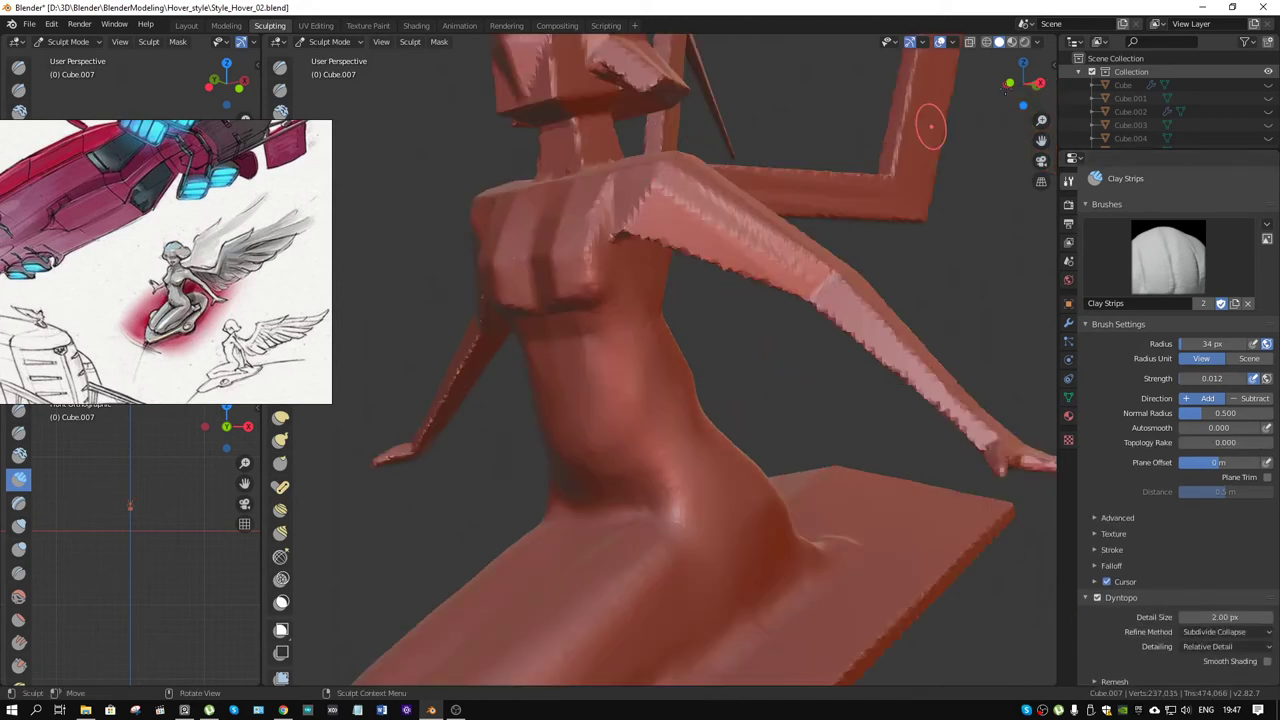
left_click(986, 41)
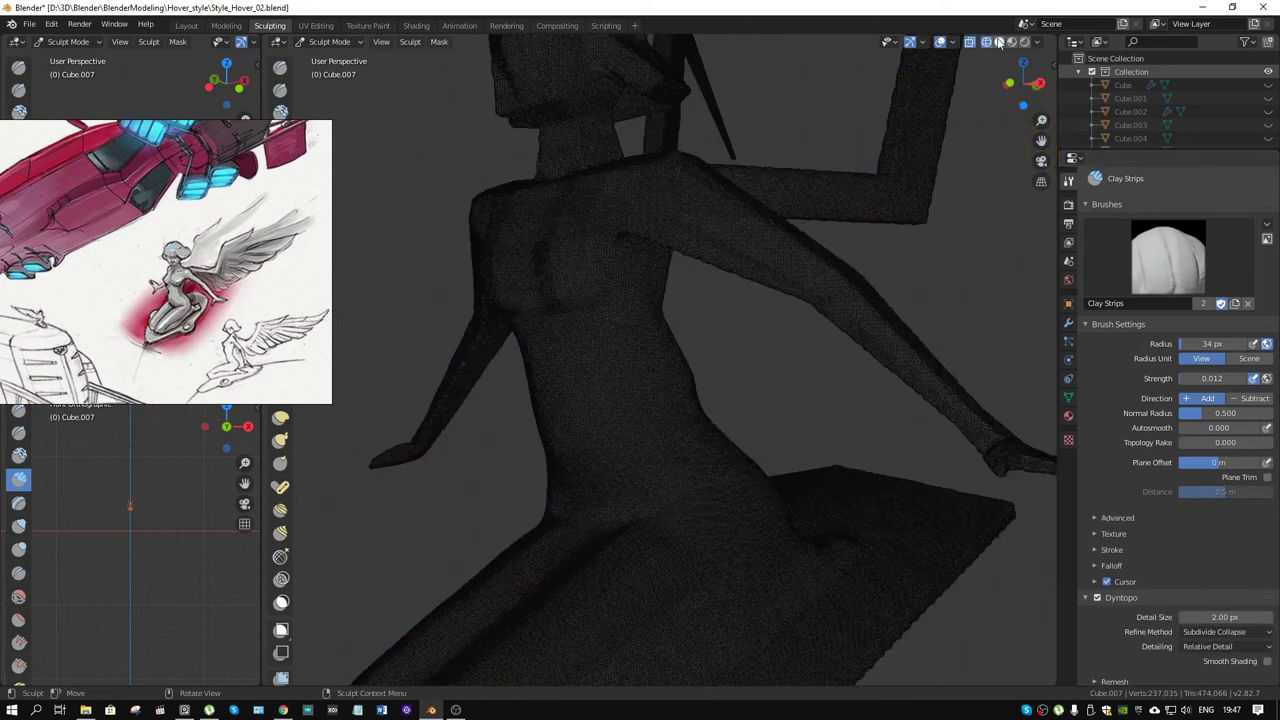
left_click(998, 41)
middle_click_drag(660, 300, 614, 316)
scroll(614, 316, "down", 3)
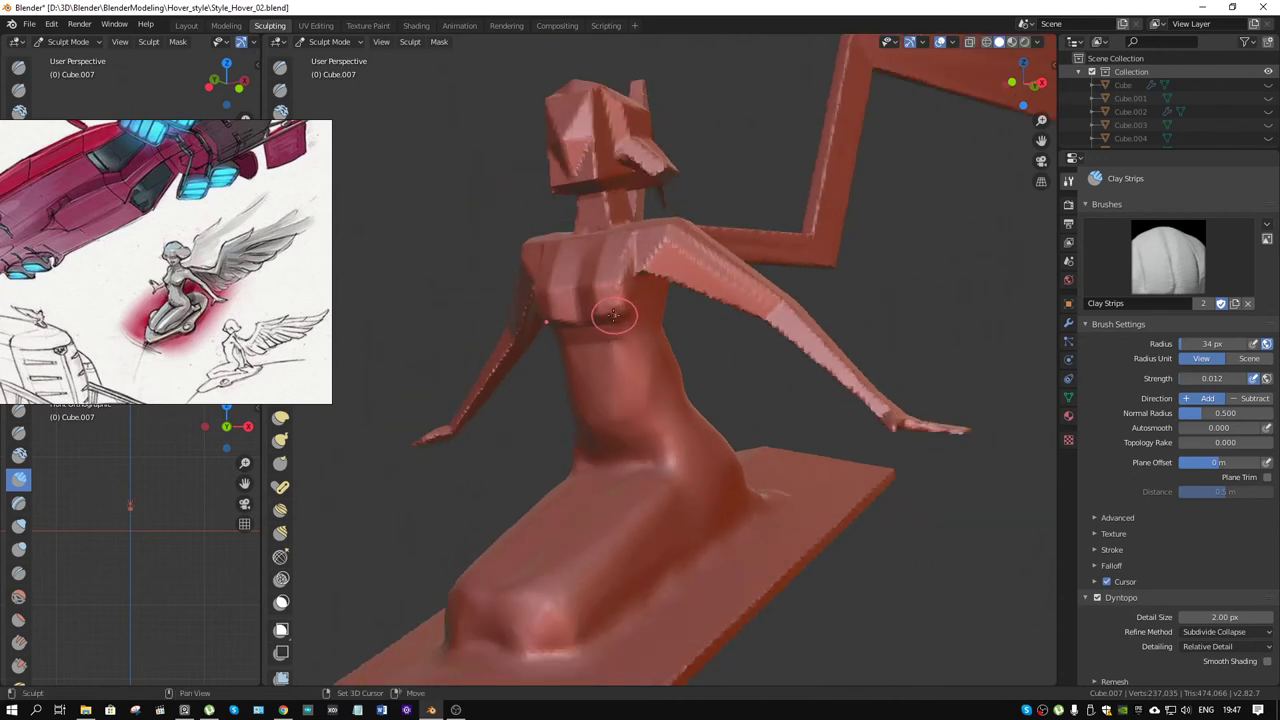
left_click_drag(613, 316, 612, 308)
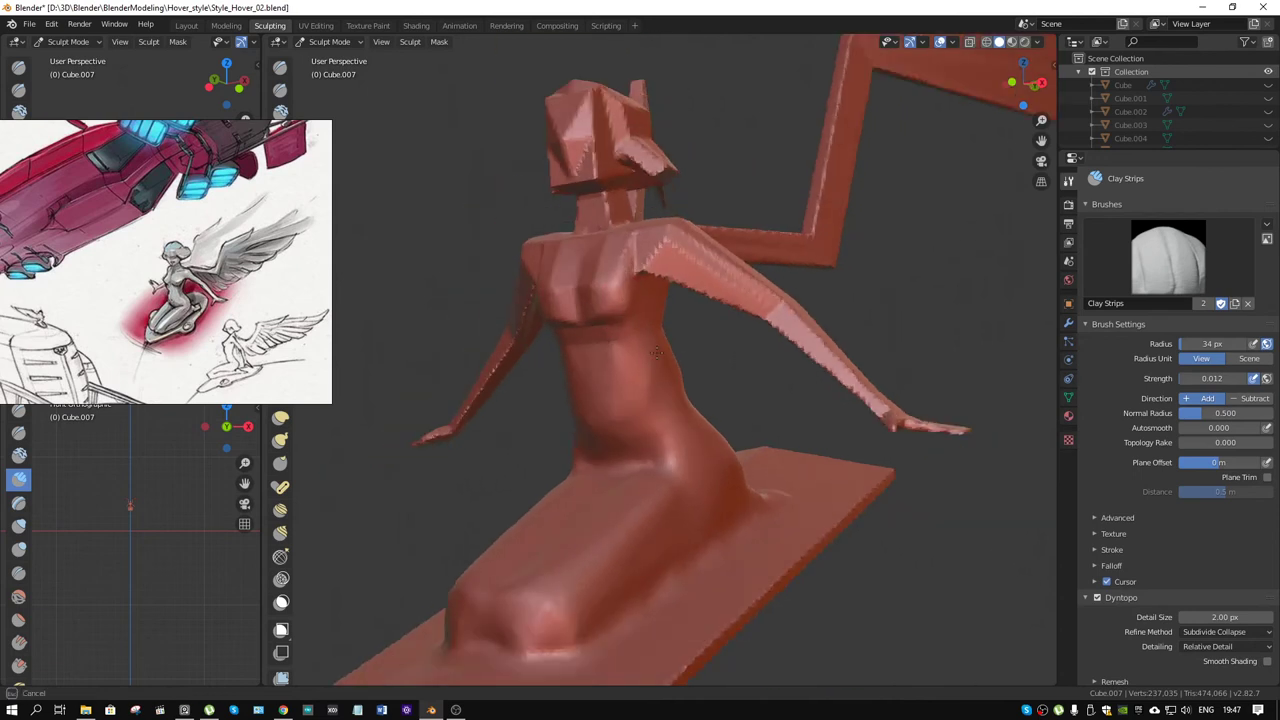
Step: Build up and smooth the front facets of the head with Clay Strips
mouse_move(657, 352)
middle_mouse_down()
mouse_move(610, 312)
mouse_move(606, 291)
mouse_move(661, 328)
middle_mouse_up()
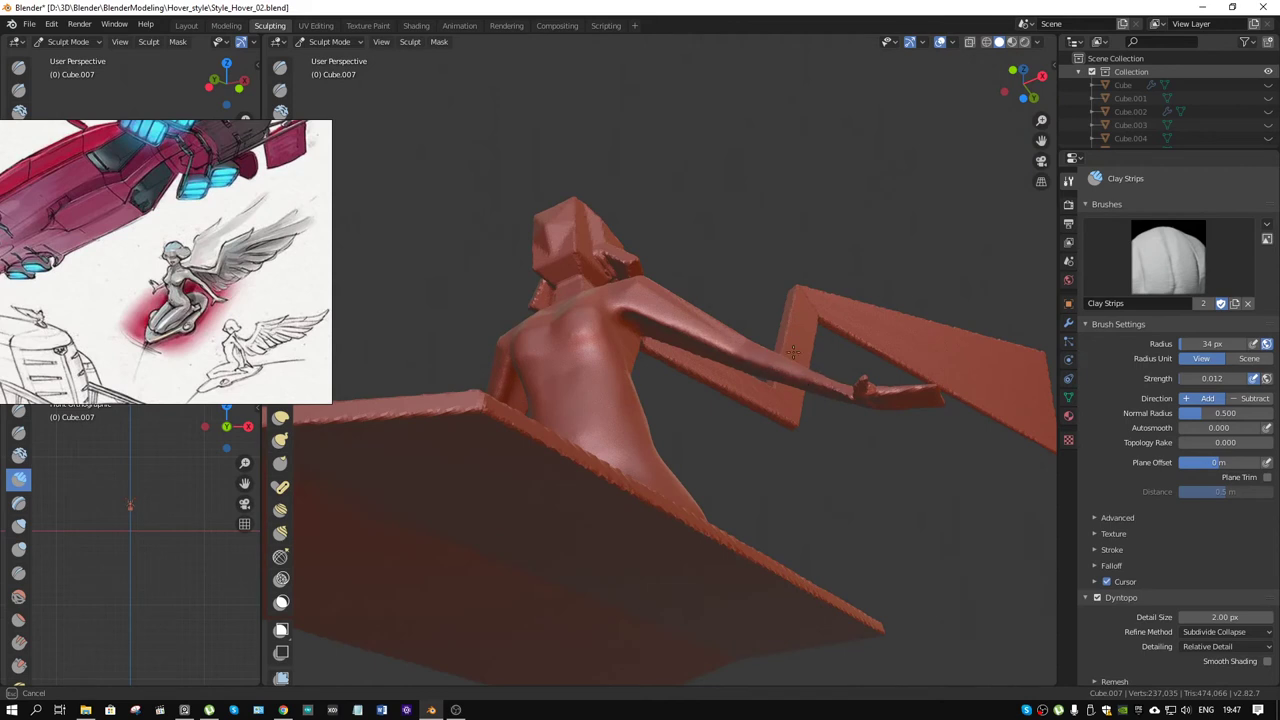
middle_click_drag(792, 352, 700, 347)
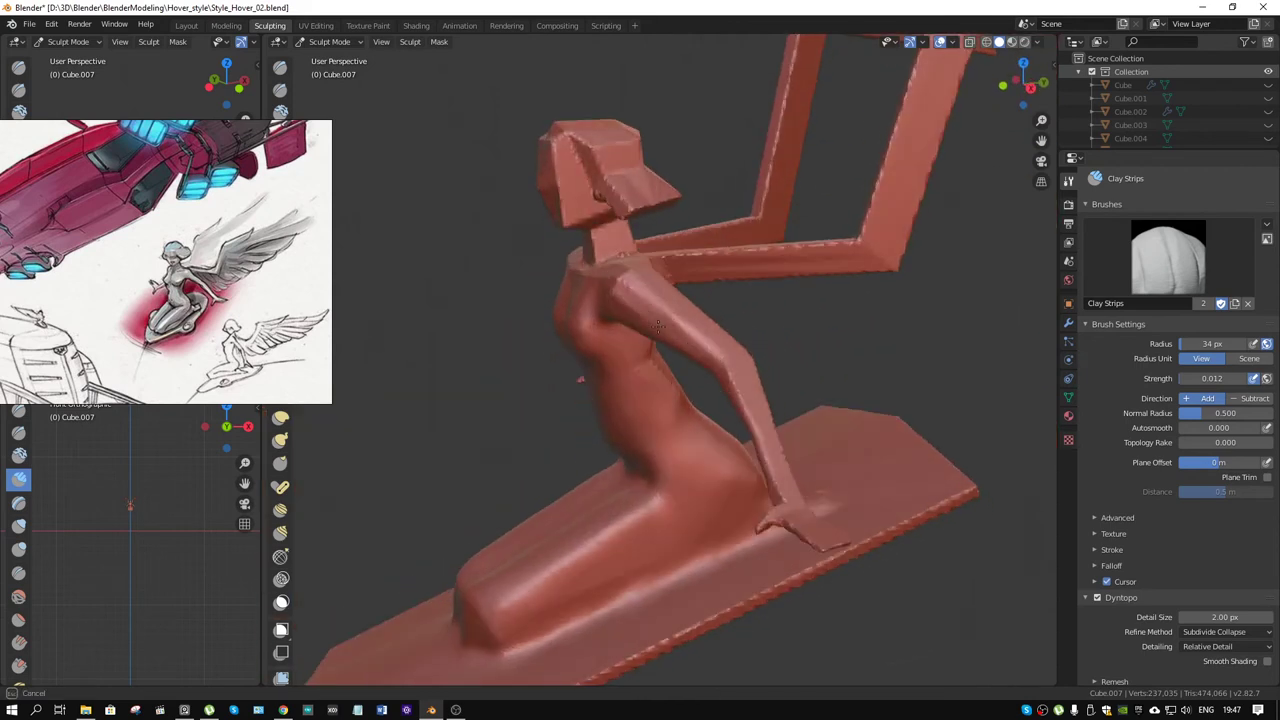
mouse_move(614, 306)
middle_mouse_down()
mouse_move(602, 306)
mouse_move(582, 226)
middle_mouse_up()
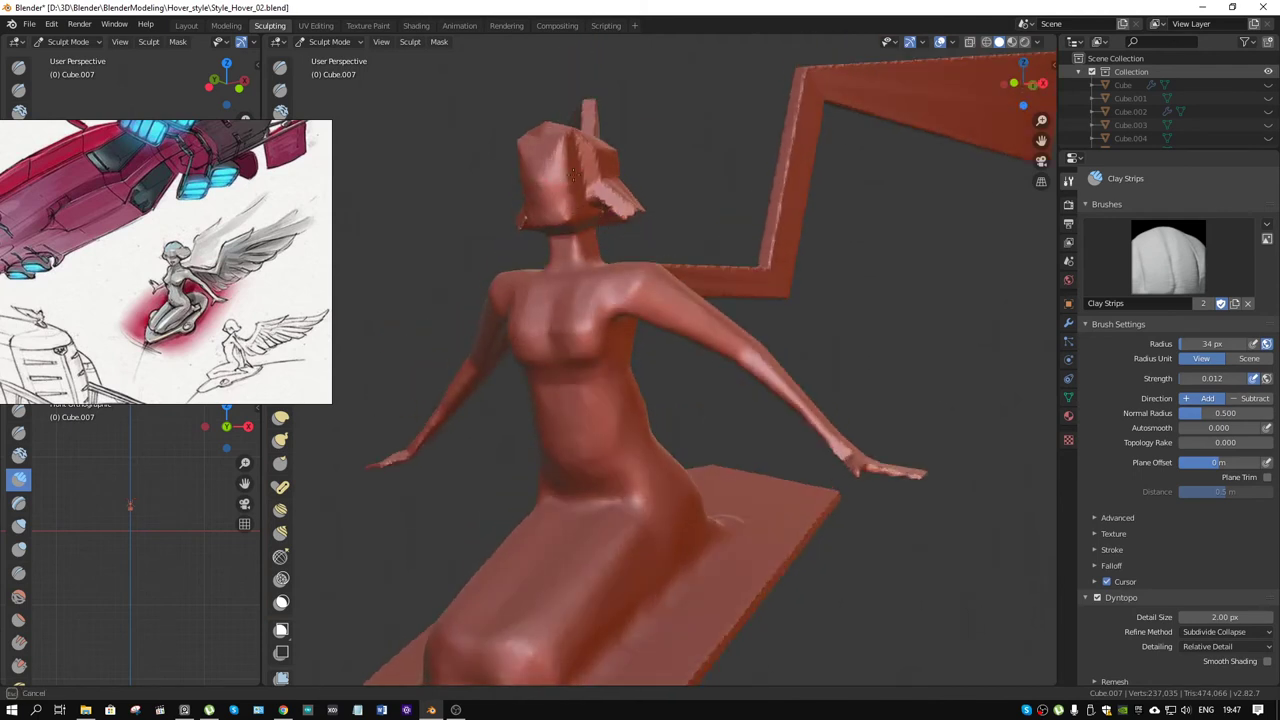
middle_click_drag(573, 175, 592, 212)
middle_click_drag(571, 168, 587, 226)
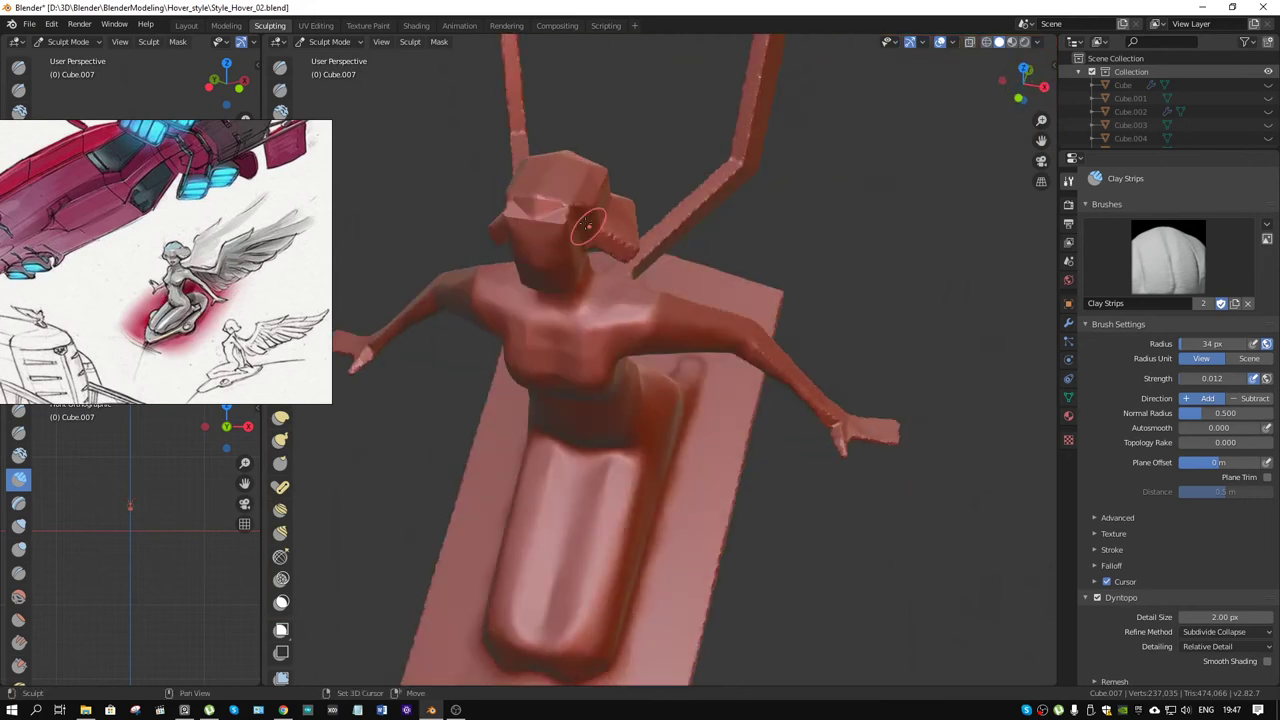
left_click_drag(587, 226, 545, 223)
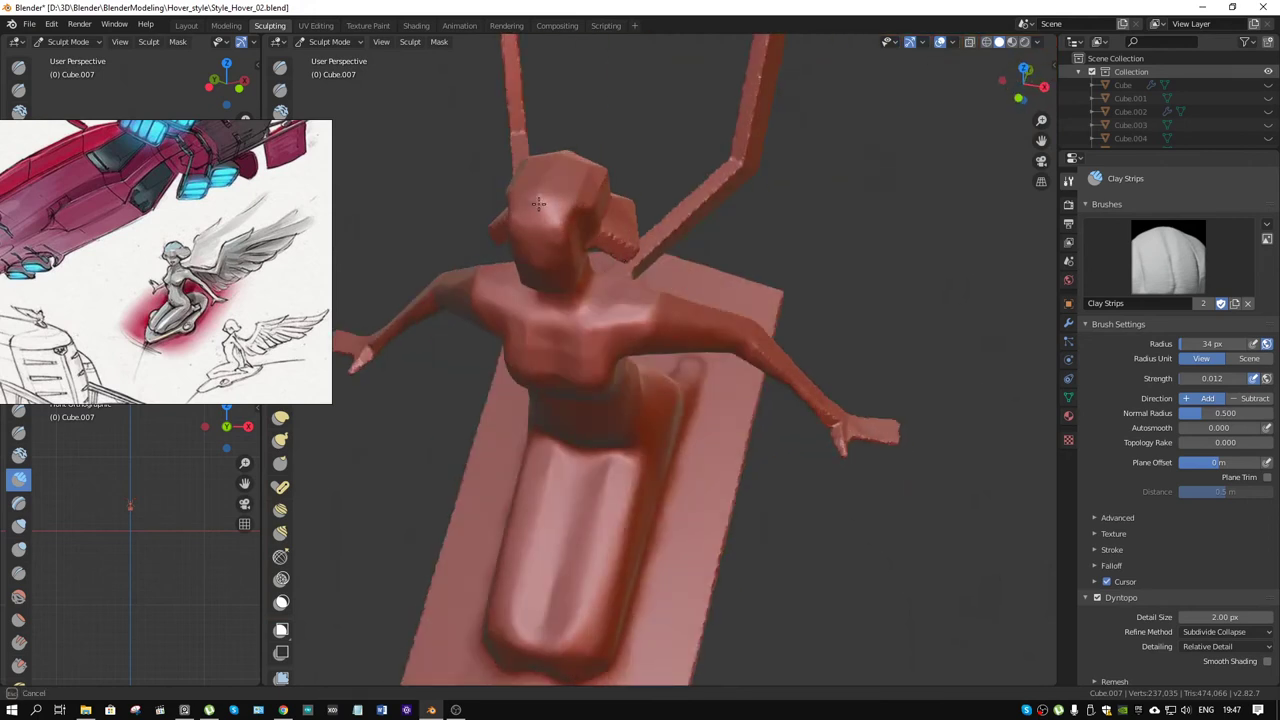
Step: Smooth the rough patch near the head and shoulder and build up the head's side
middle_click_drag(538, 204, 565, 168)
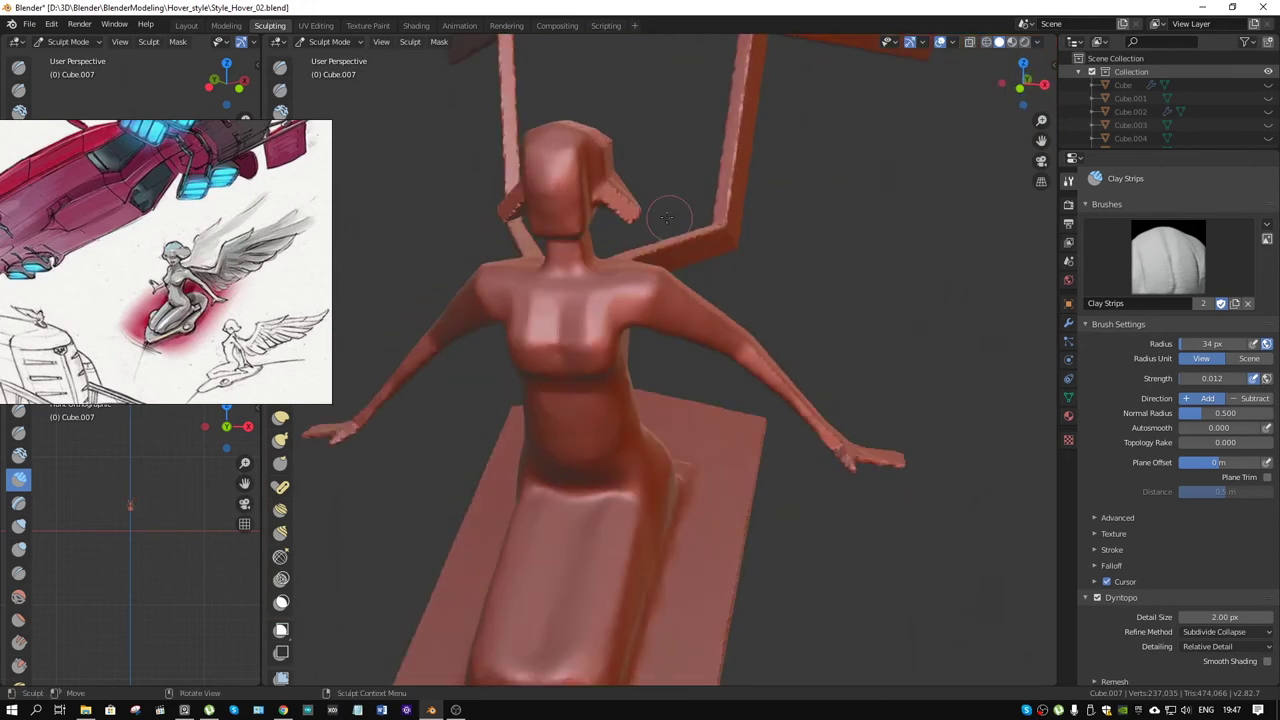
mouse_move(667, 218)
middle_mouse_down()
mouse_move(520, 205)
mouse_move(568, 191)
middle_mouse_up()
scroll(513, 203, "up", 3)
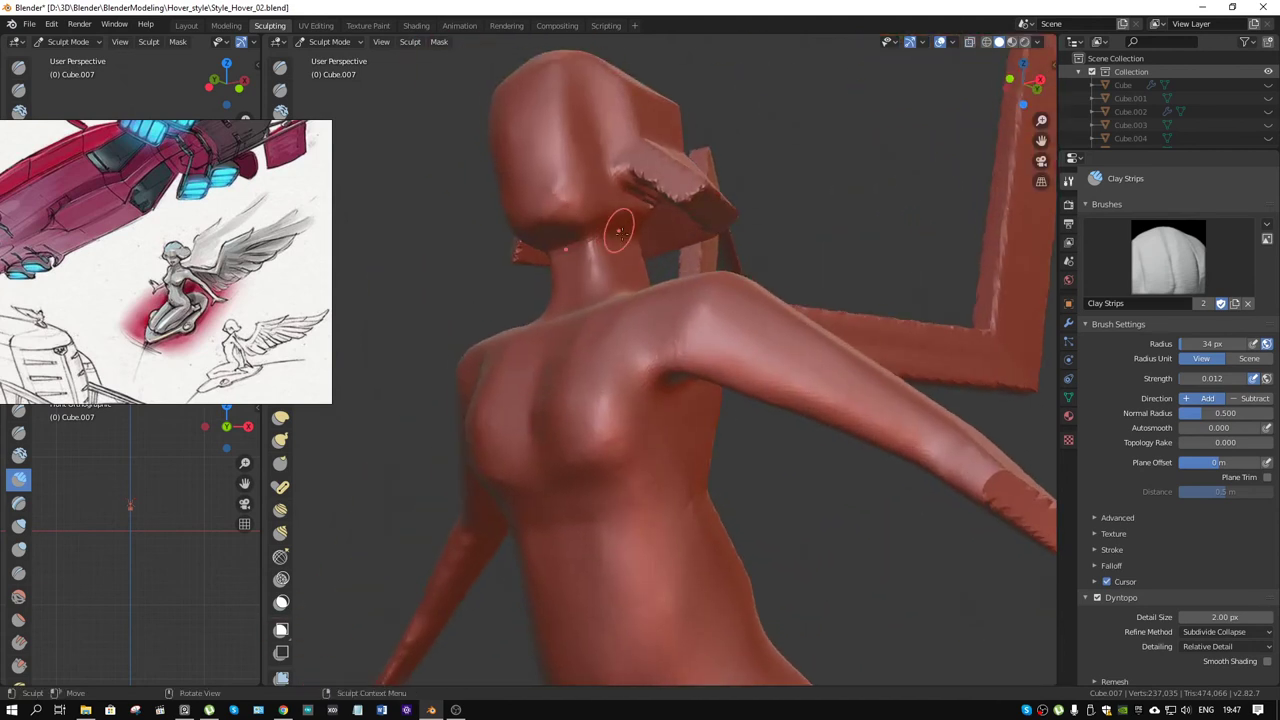
middle_click_drag(692, 245, 709, 227)
left_click_drag(709, 227, 634, 243, "shift")
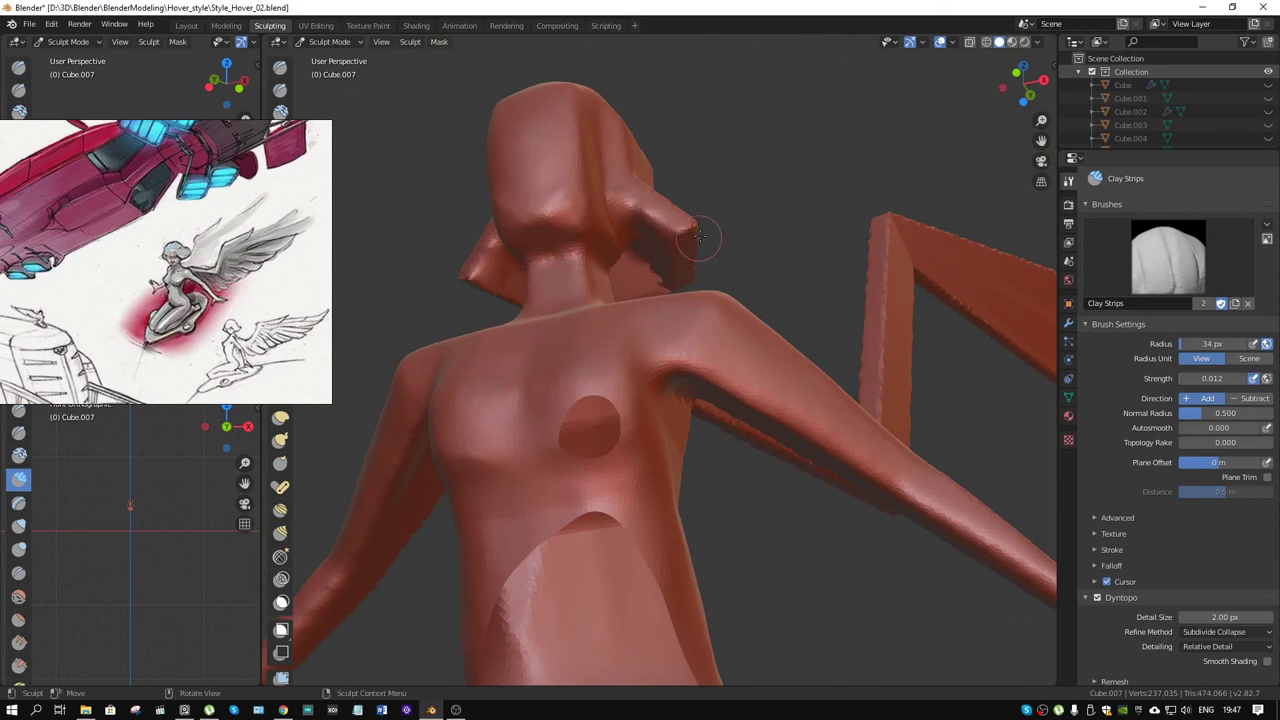
middle_click_drag(650, 222, 677, 270)
left_click_drag(677, 270, 680, 188)
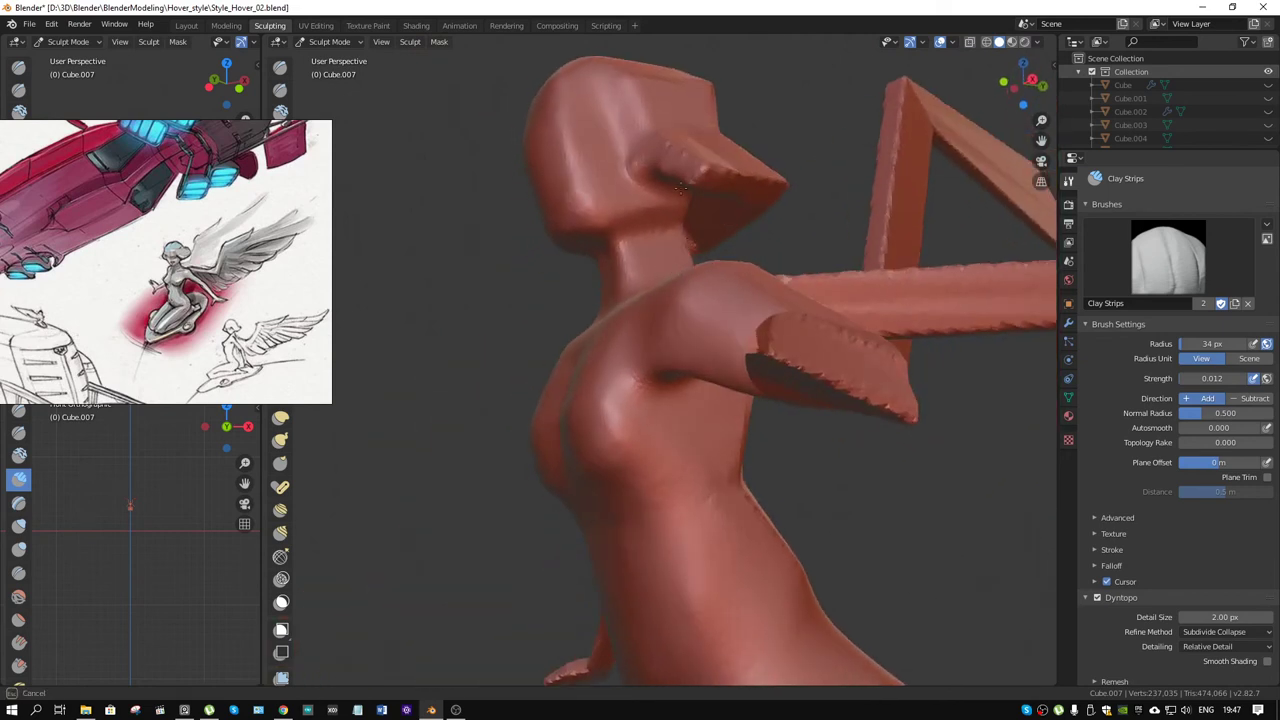
middle_click_drag(664, 139, 757, 149)
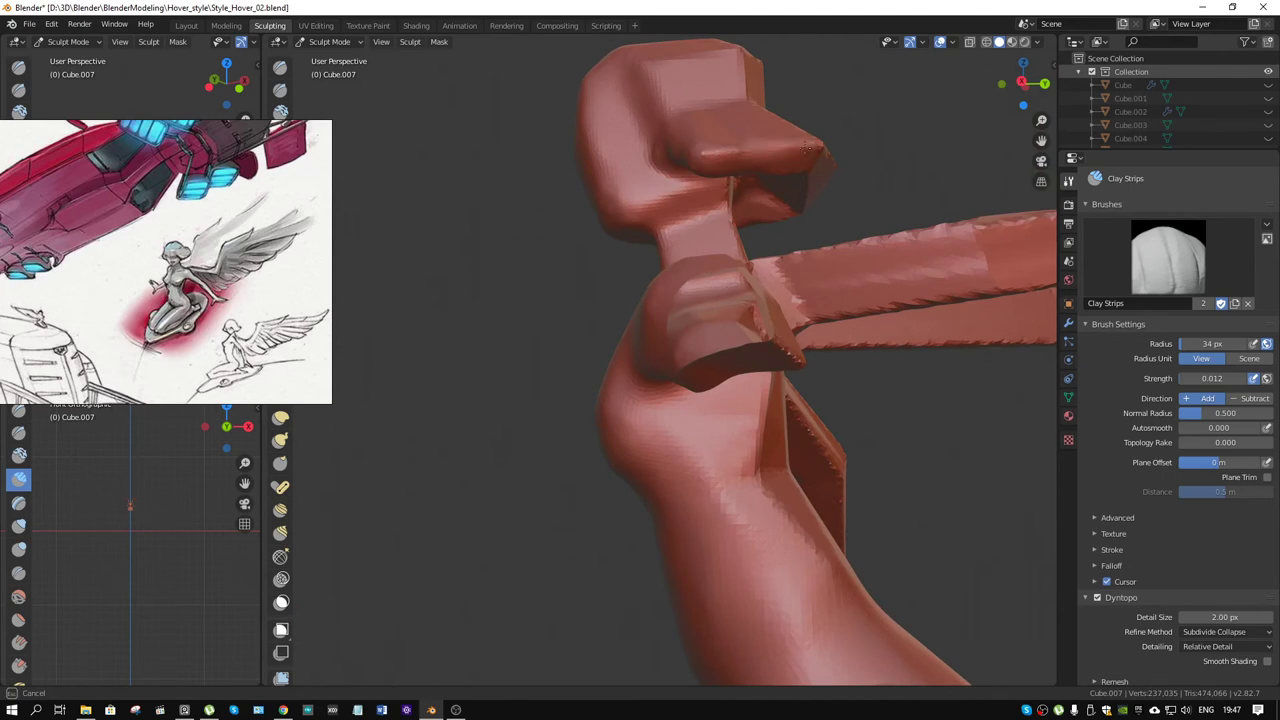
mouse_move(846, 171)
middle_mouse_down()
mouse_move(818, 140)
mouse_move(832, 187)
mouse_move(638, 237)
mouse_move(650, 278)
middle_mouse_up()
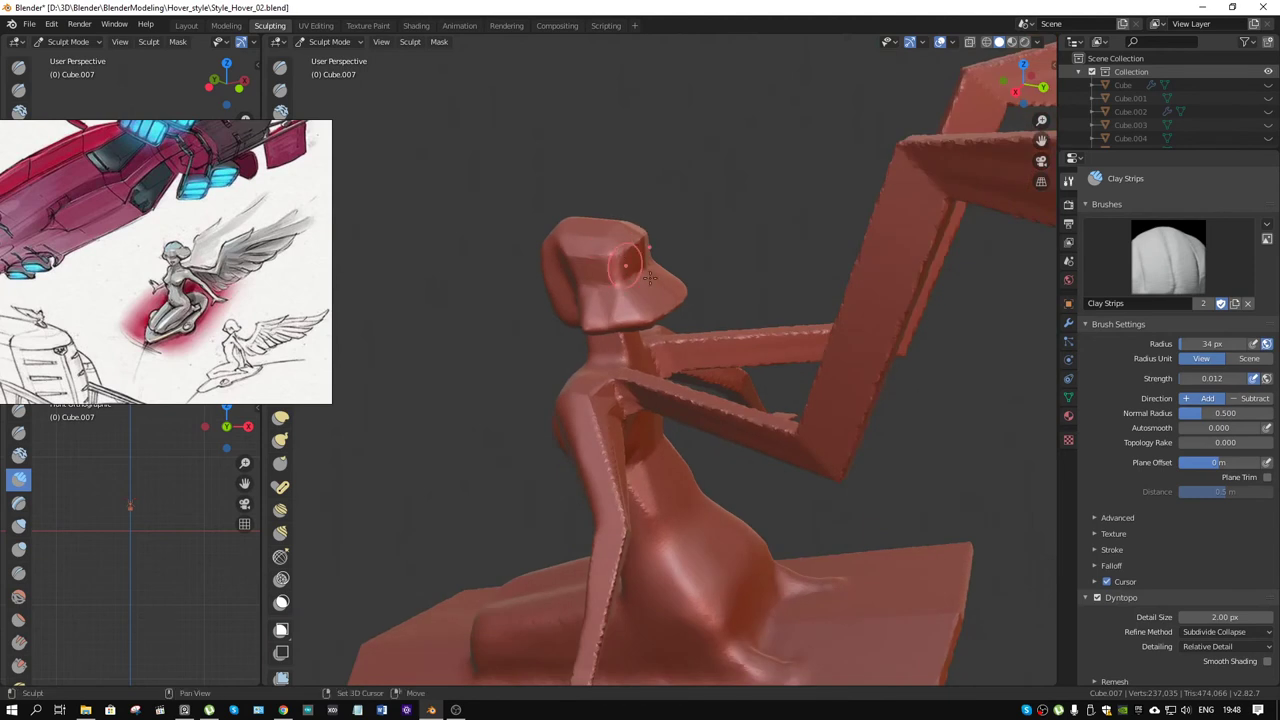
Step: Enlarge the Clay Strips brush radius to 48 px
key("f")
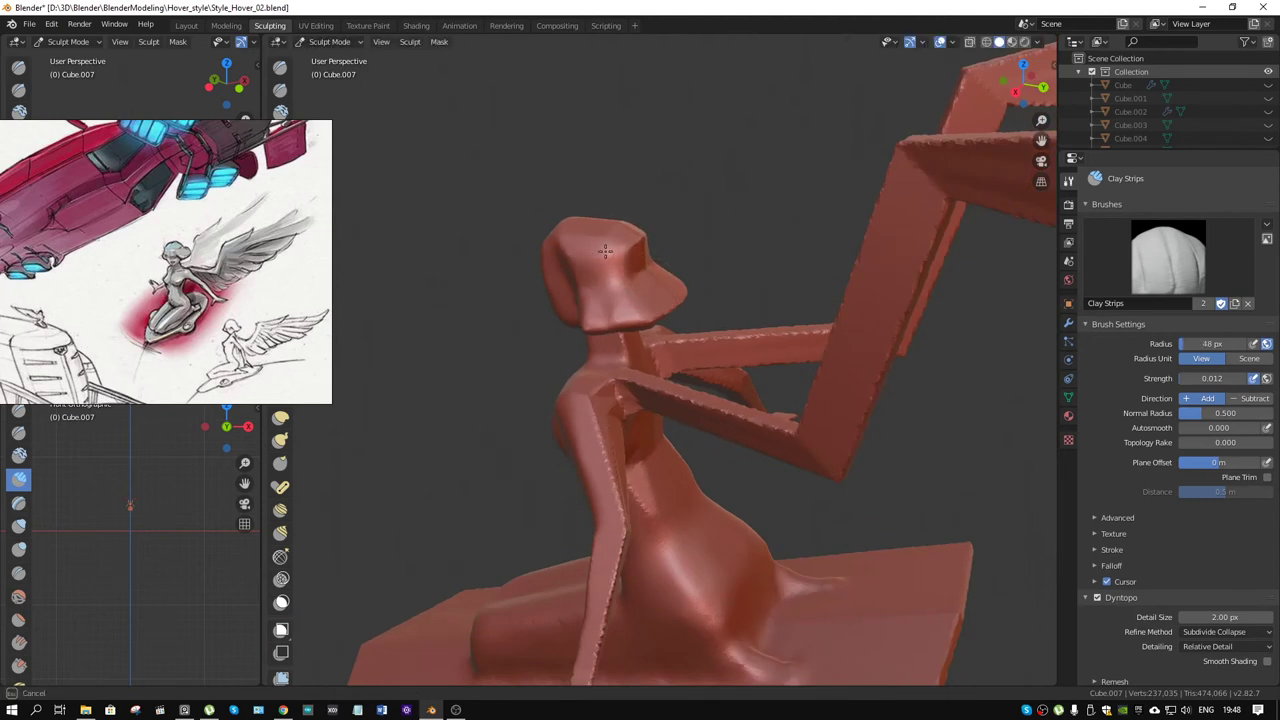
left_click(617, 251)
mouse_move(617, 251)
middle_mouse_down()
mouse_move(602, 279)
mouse_move(630, 270)
mouse_move(612, 270)
middle_mouse_up()
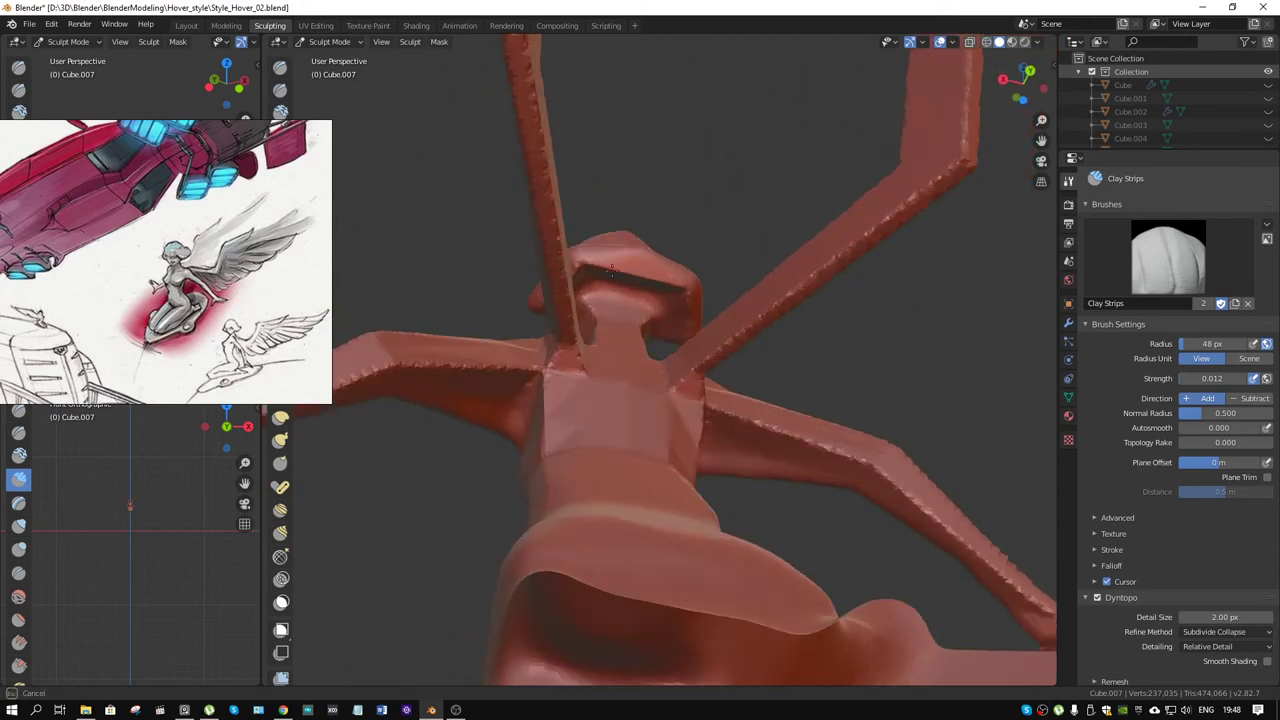
mouse_move(630, 340)
middle_mouse_down()
mouse_move(636, 412)
mouse_move(575, 398)
middle_mouse_up()
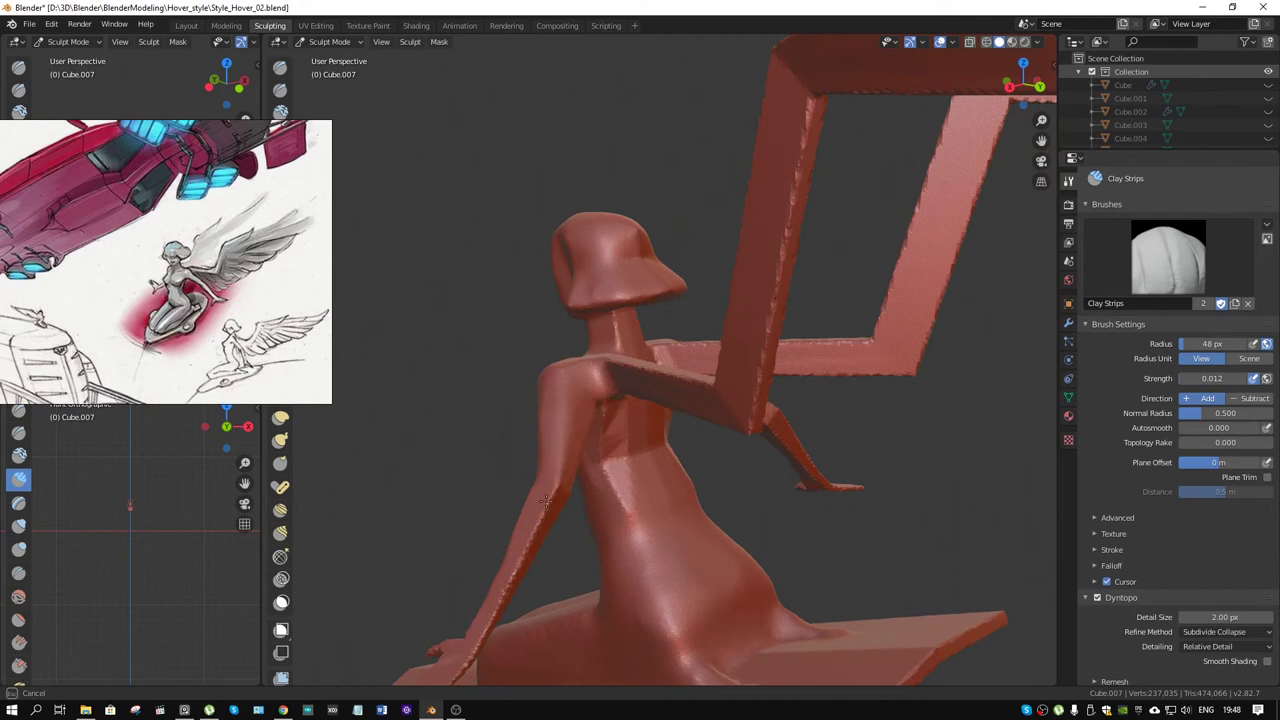
mouse_move(546, 500)
middle_mouse_down()
mouse_move(563, 485)
mouse_move(572, 495)
mouse_move(525, 458)
middle_mouse_up()
Step: Frame the torso and set the viewport Clip Start to 0.01 m in the View sidebar
scroll(570, 497, "up", 4)
scroll(571, 471, "down", 4)
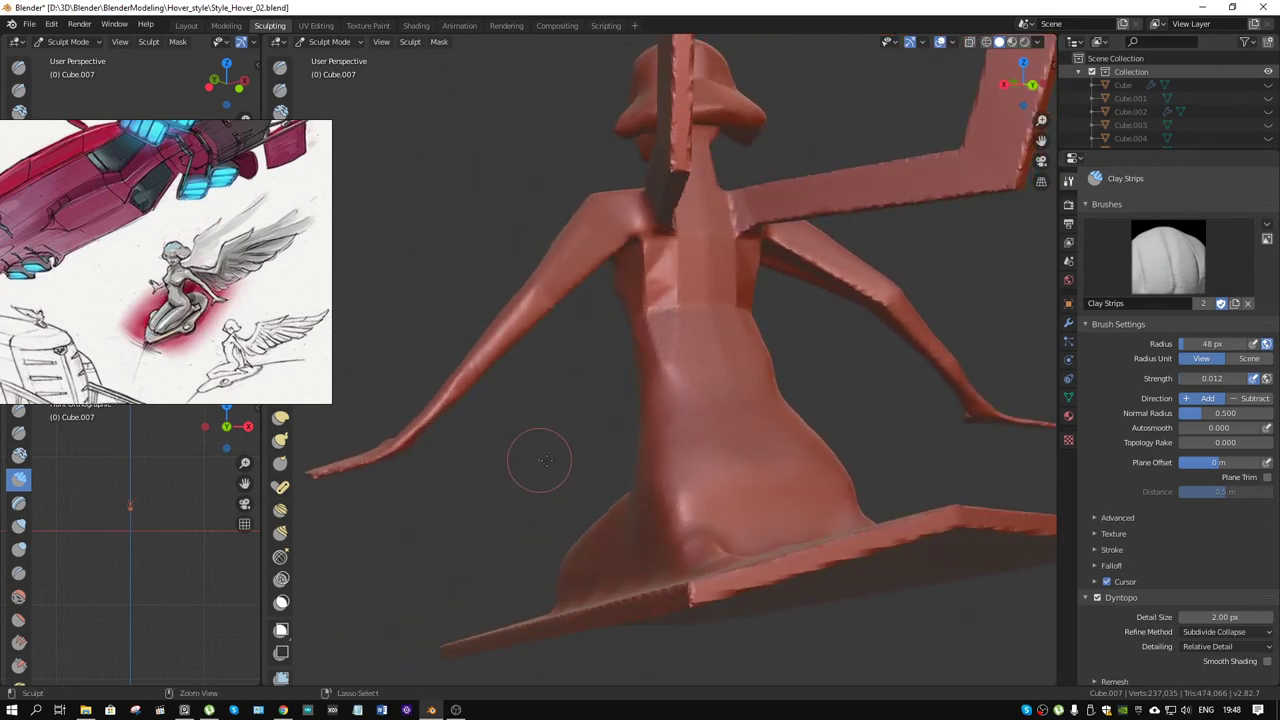
scroll(586, 557, "up", 3)
mouse_move(586, 557)
middle_mouse_down("shift")
mouse_move(480, 429)
mouse_move(690, 368)
middle_mouse_up("shift")
scroll(456, 445, "up", 2)
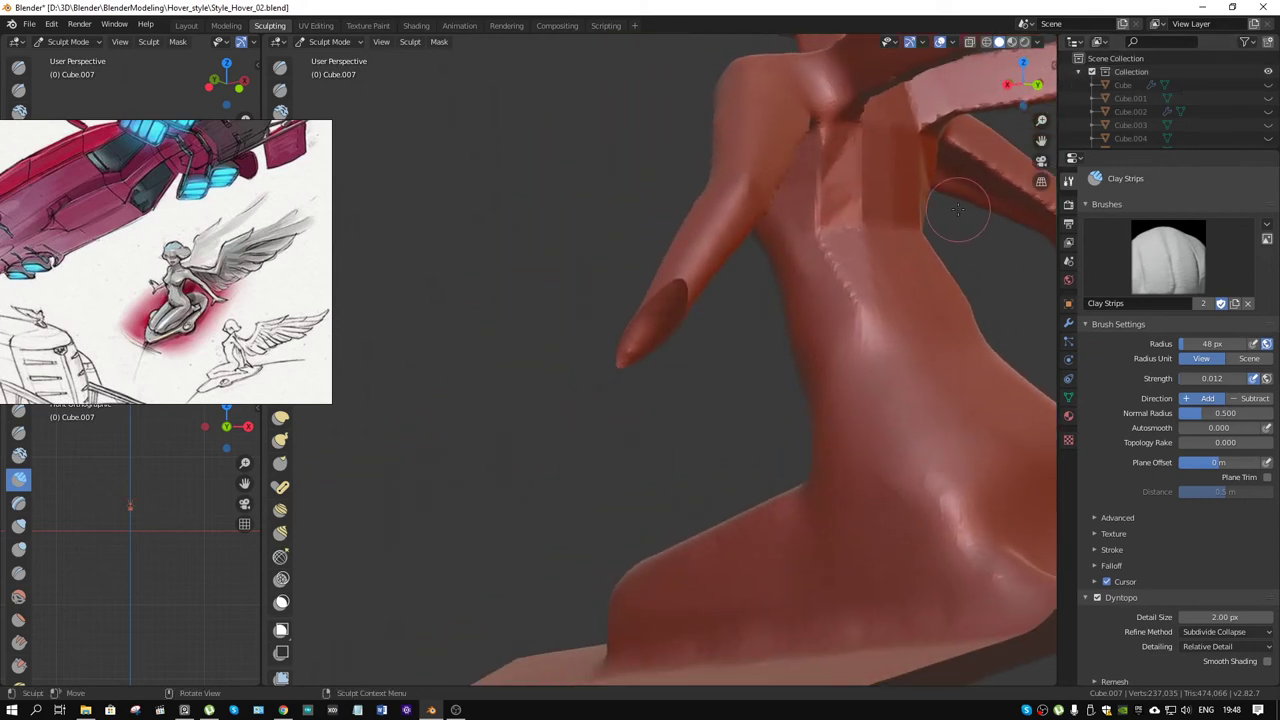
left_click(1043, 142)
left_click(1049, 92)
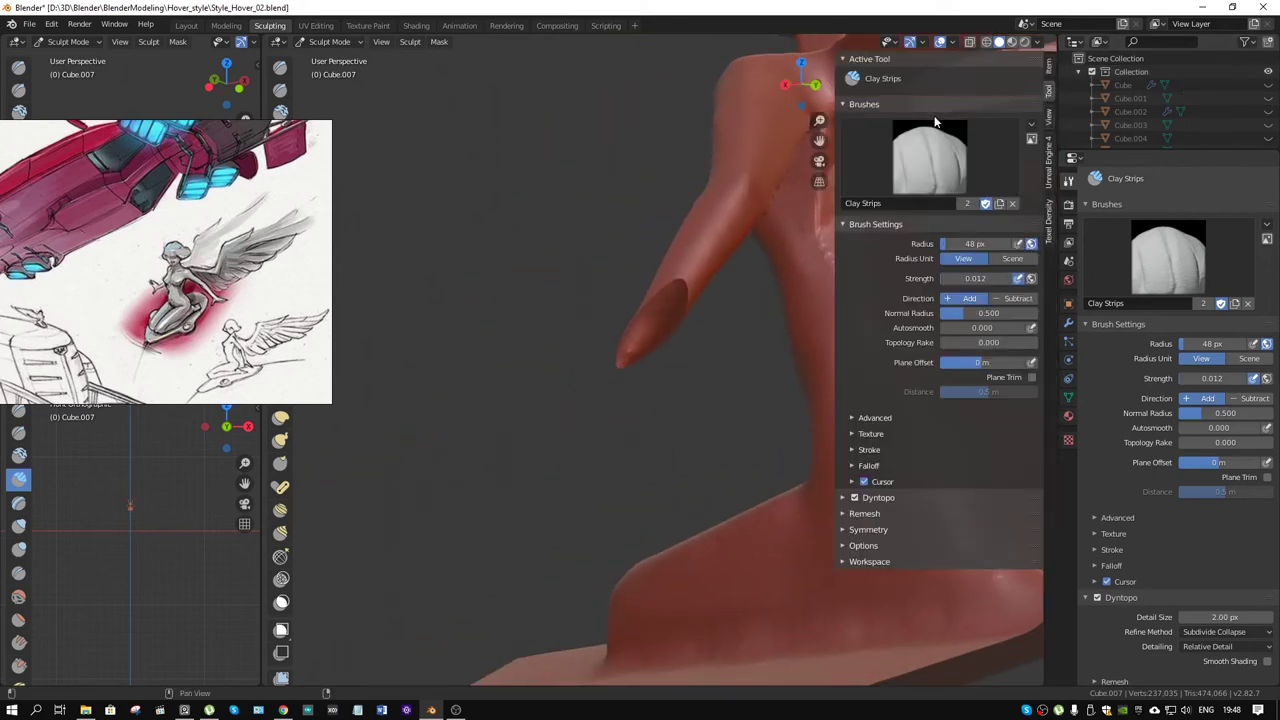
left_click(1049, 118)
left_click(988, 93)
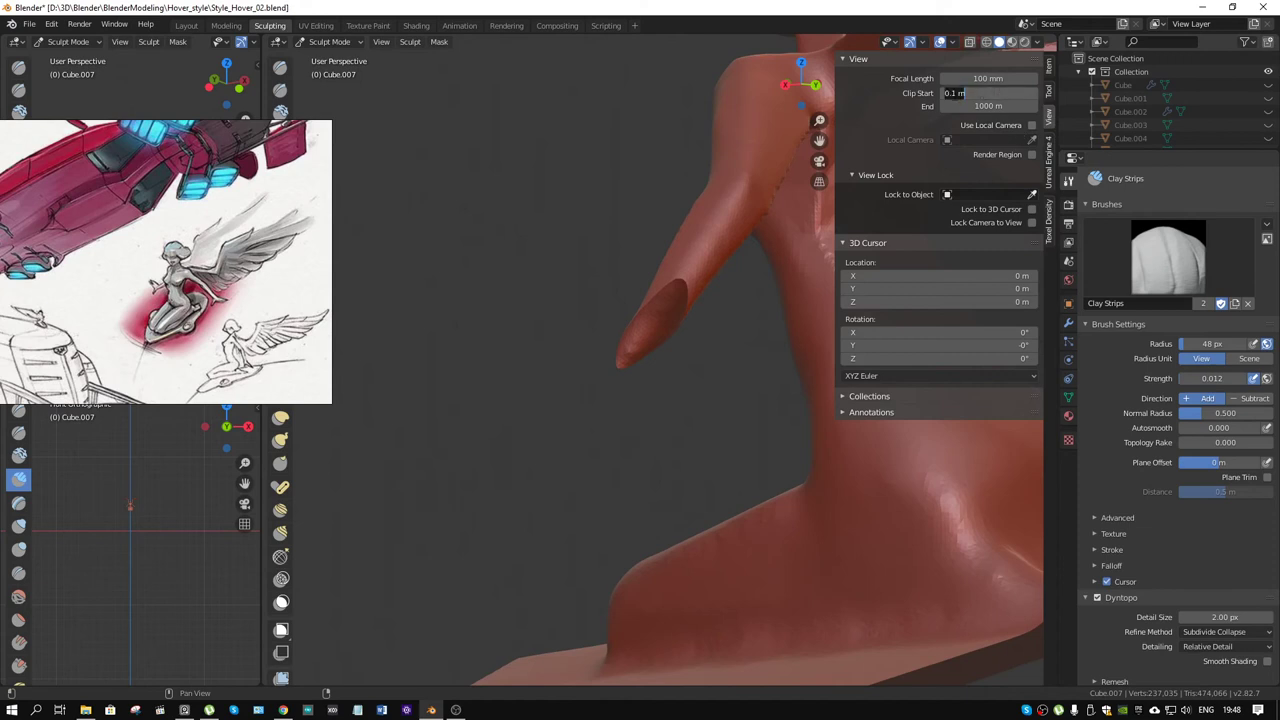
type("0")
key("Return")
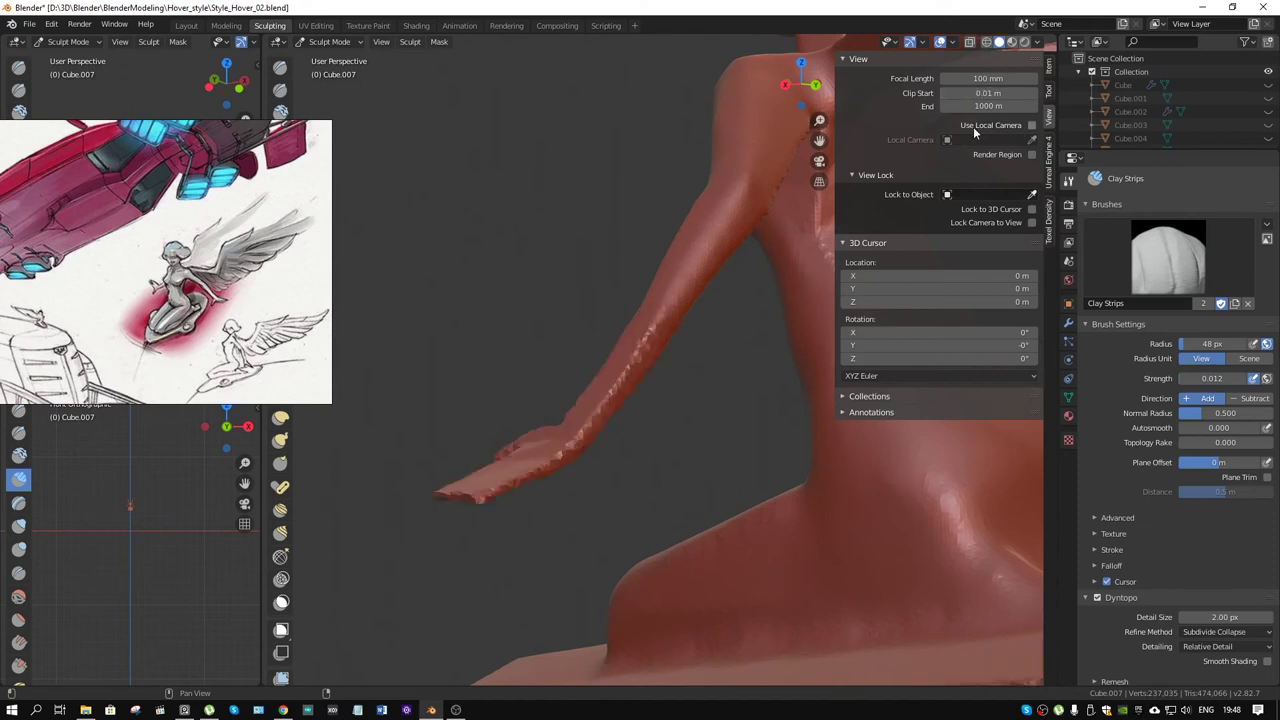
Step: Hide the sidebar and build up the upper forearm and tops of both arms
key("n")
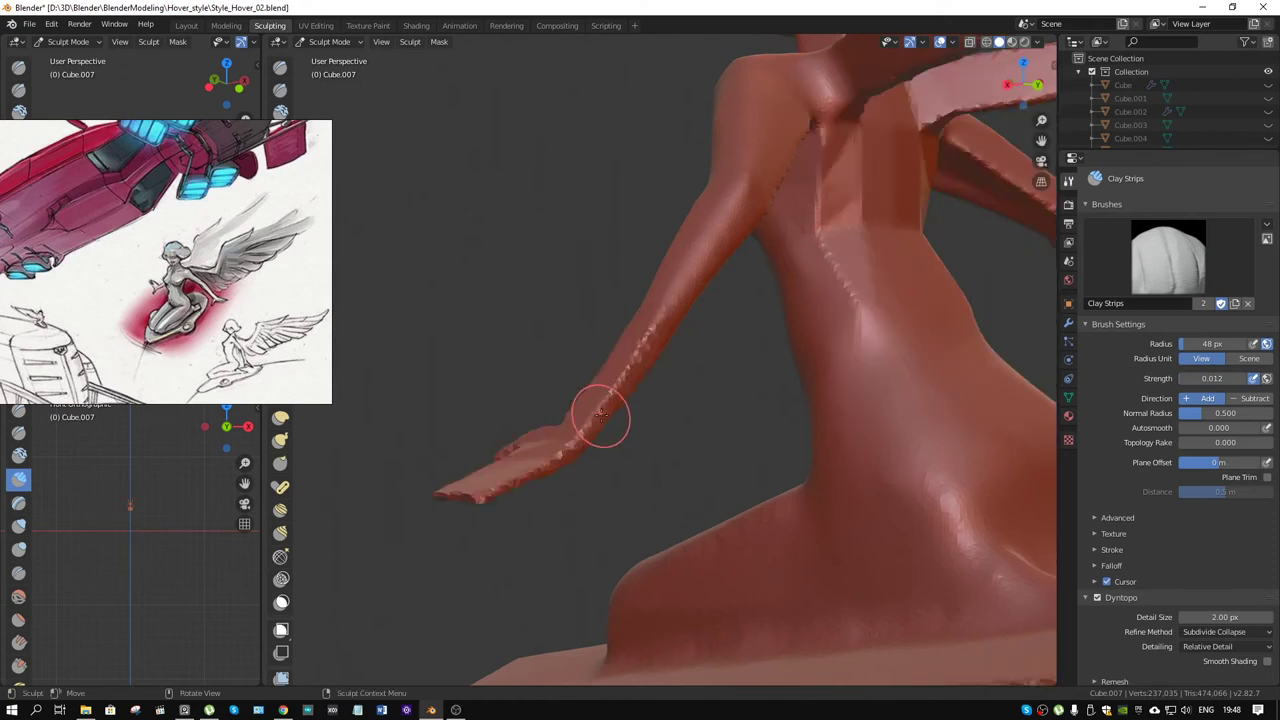
mouse_move(600, 414)
middle_mouse_down()
mouse_move(643, 366)
mouse_move(632, 368)
middle_mouse_up()
mouse_move(586, 314)
left_mouse_down()
mouse_move(523, 400)
mouse_move(415, 489)
left_mouse_up()
middle_click_drag(415, 489, 560, 400)
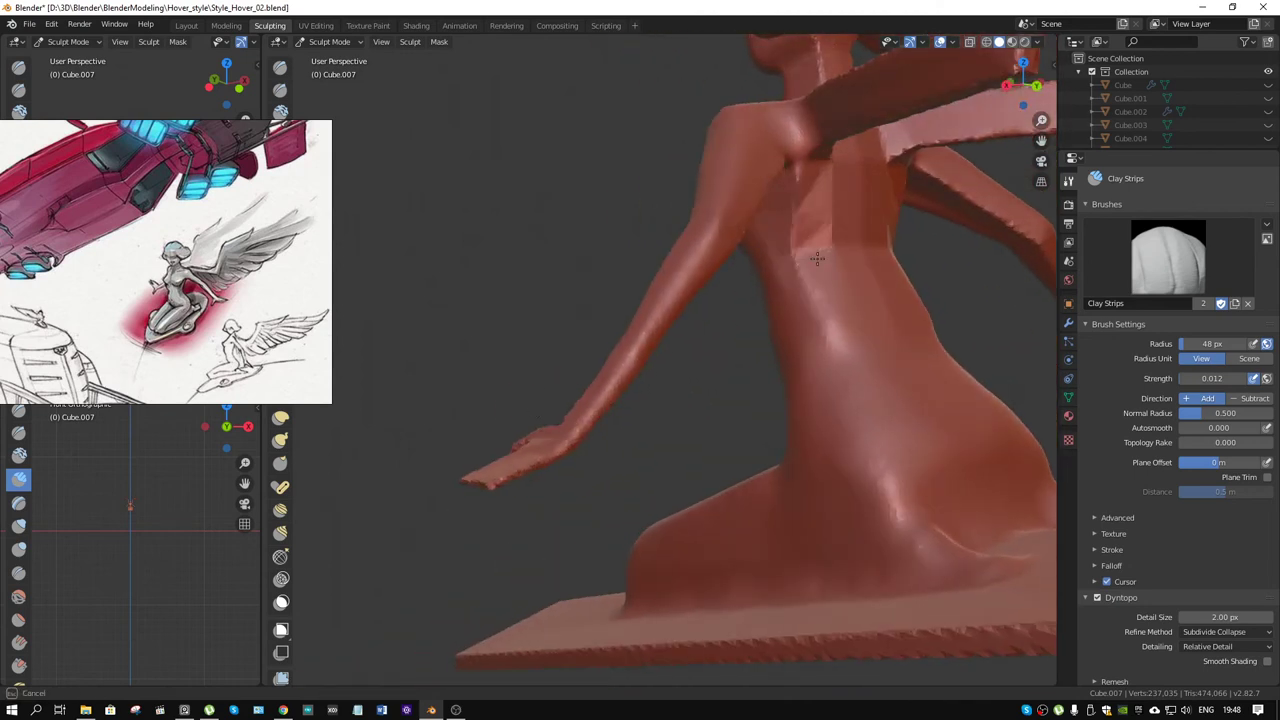
middle_click_drag(823, 314, 672, 237)
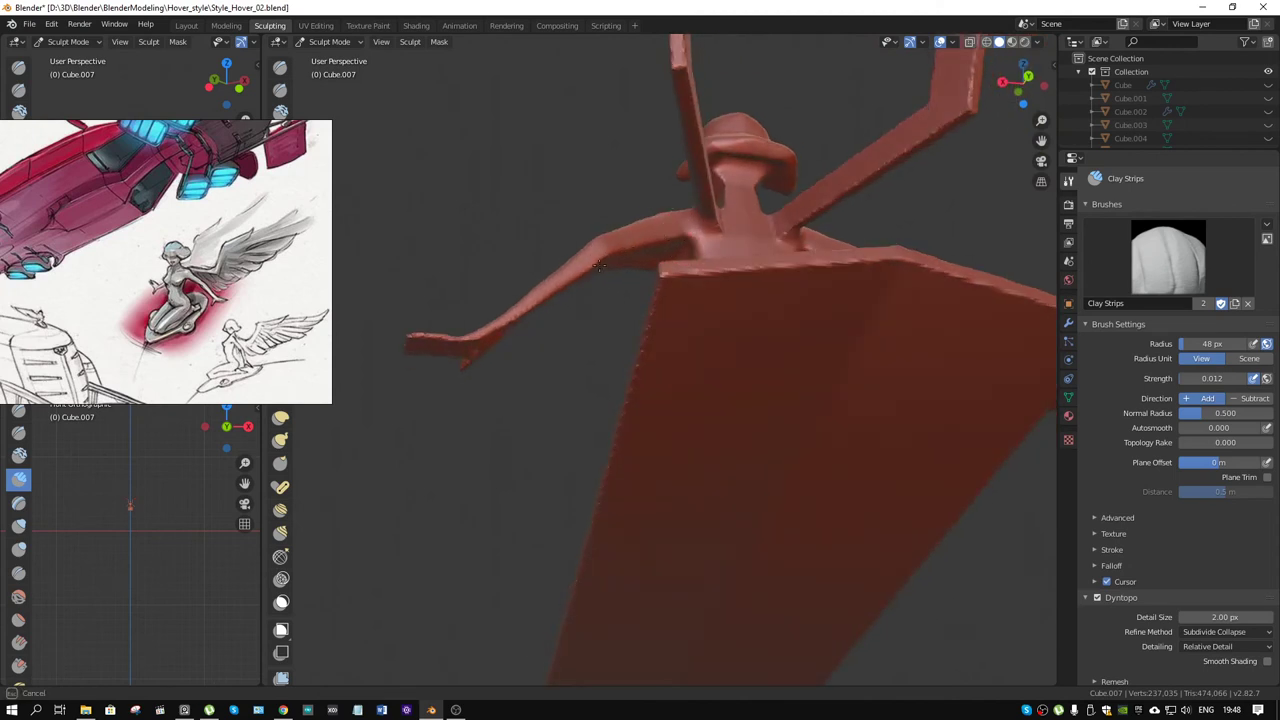
middle_click_drag(515, 341, 704, 258)
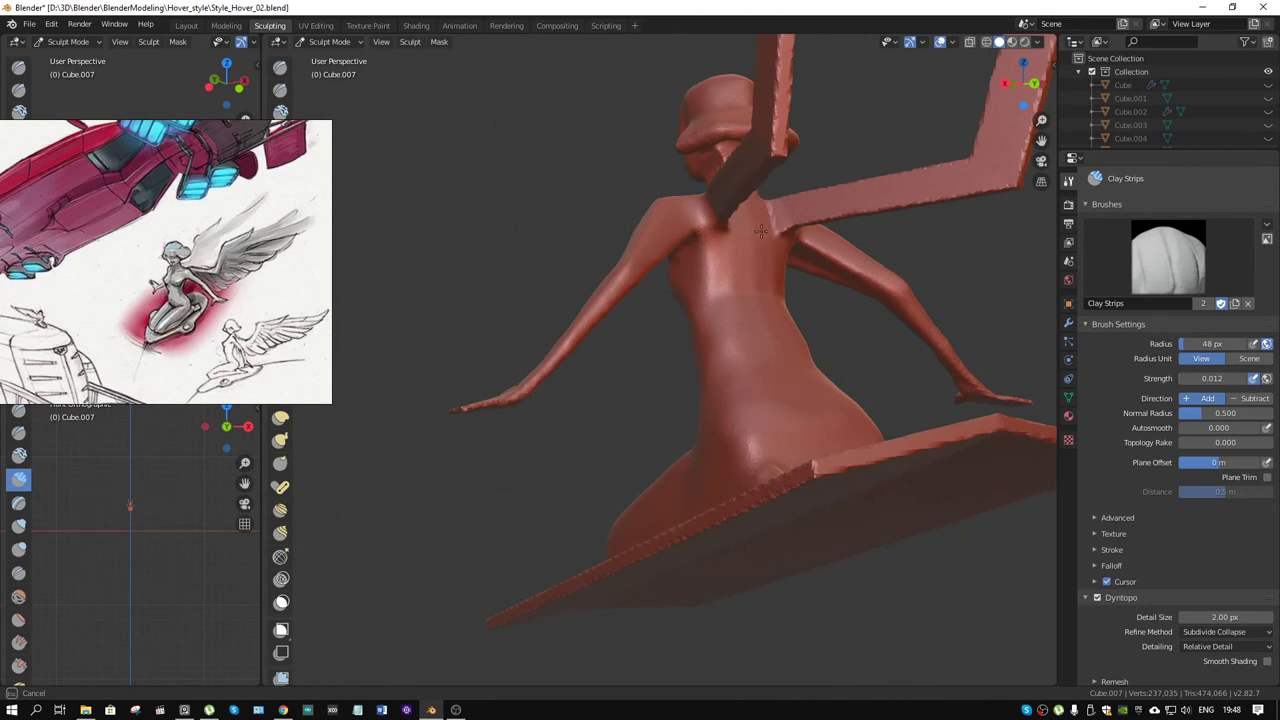
mouse_move(737, 280)
middle_mouse_down()
mouse_move(800, 257)
mouse_move(695, 261)
middle_mouse_up()
left_click_drag(695, 261, 808, 284)
Step: Thicken the raised wing bar behind the shoulder with Clay Strips
mouse_move(815, 285)
middle_mouse_down()
mouse_move(829, 200)
mouse_move(717, 180)
middle_mouse_up()
mouse_move(712, 190)
left_mouse_down()
mouse_move(710, 145)
mouse_move(706, 209)
mouse_move(661, 322)
left_mouse_up()
middle_click_drag(692, 254, 663, 243)
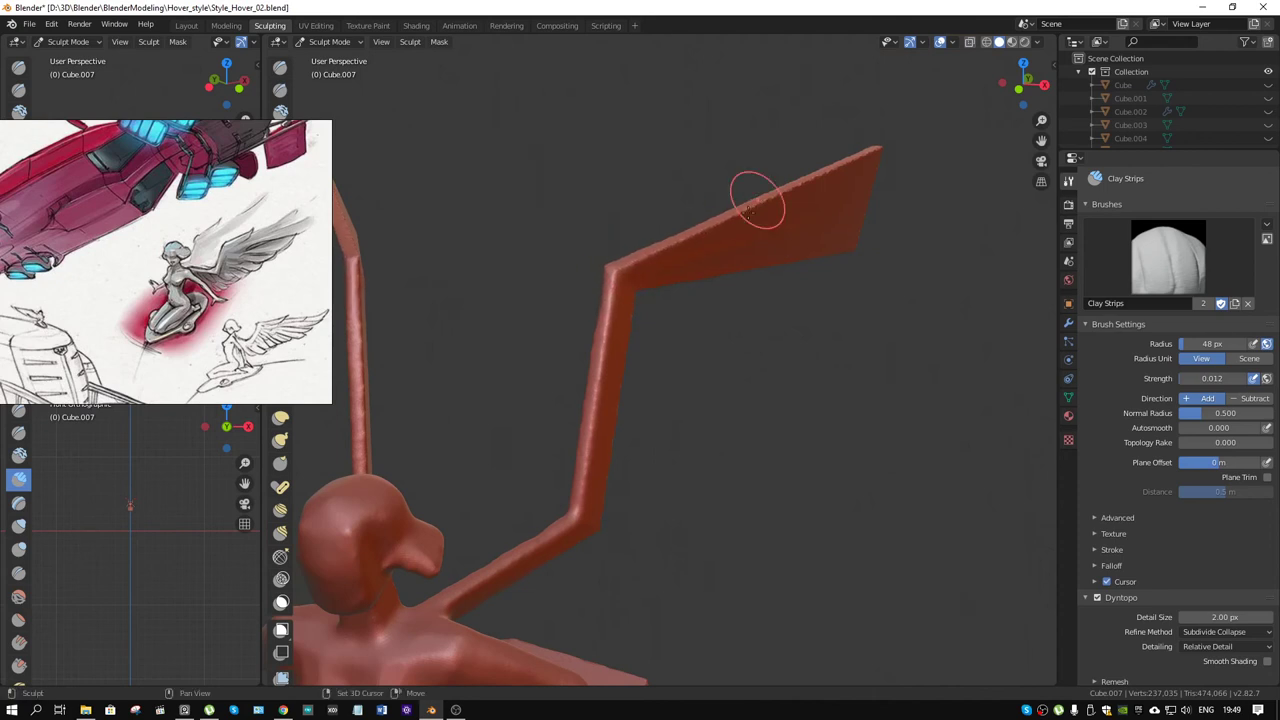
Step: Stroke the bent wing bar's rough lower edge with Clay Strips to build and smooth it
mouse_move(757, 194)
middle_mouse_down()
mouse_move(758, 258)
mouse_move(840, 195)
mouse_move(943, 371)
middle_mouse_up()
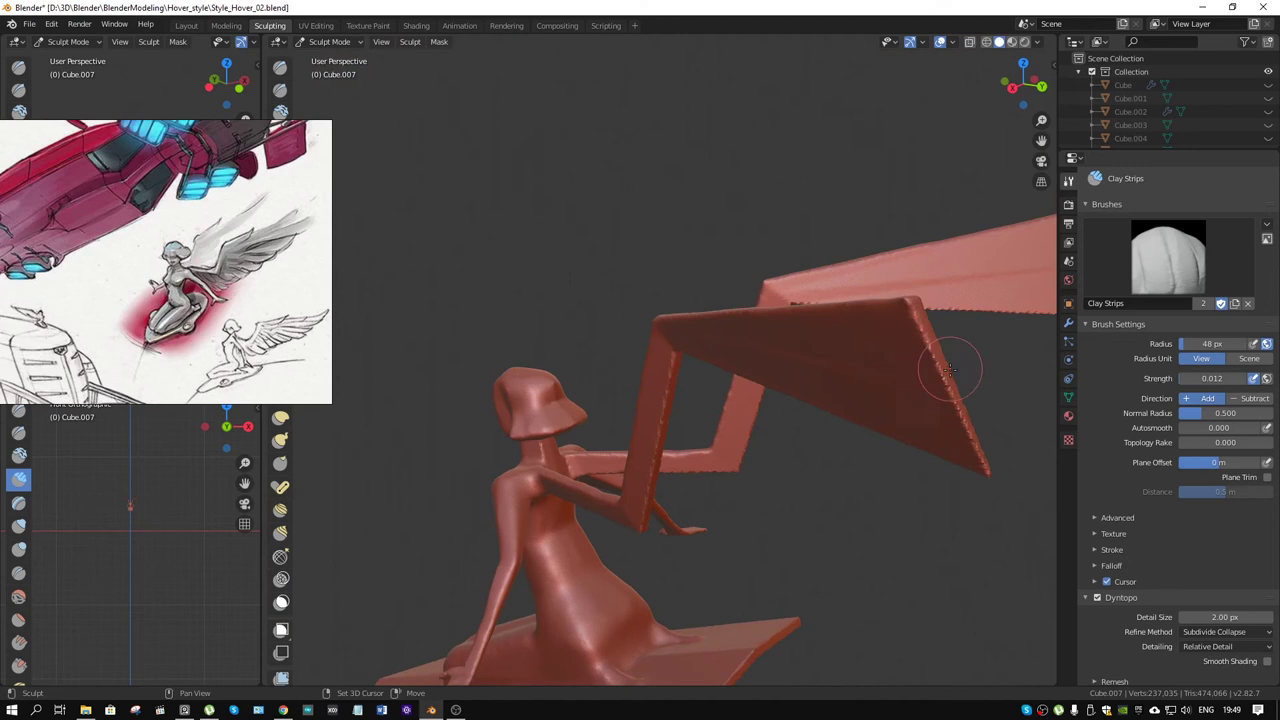
middle_click_drag(985, 467, 905, 297)
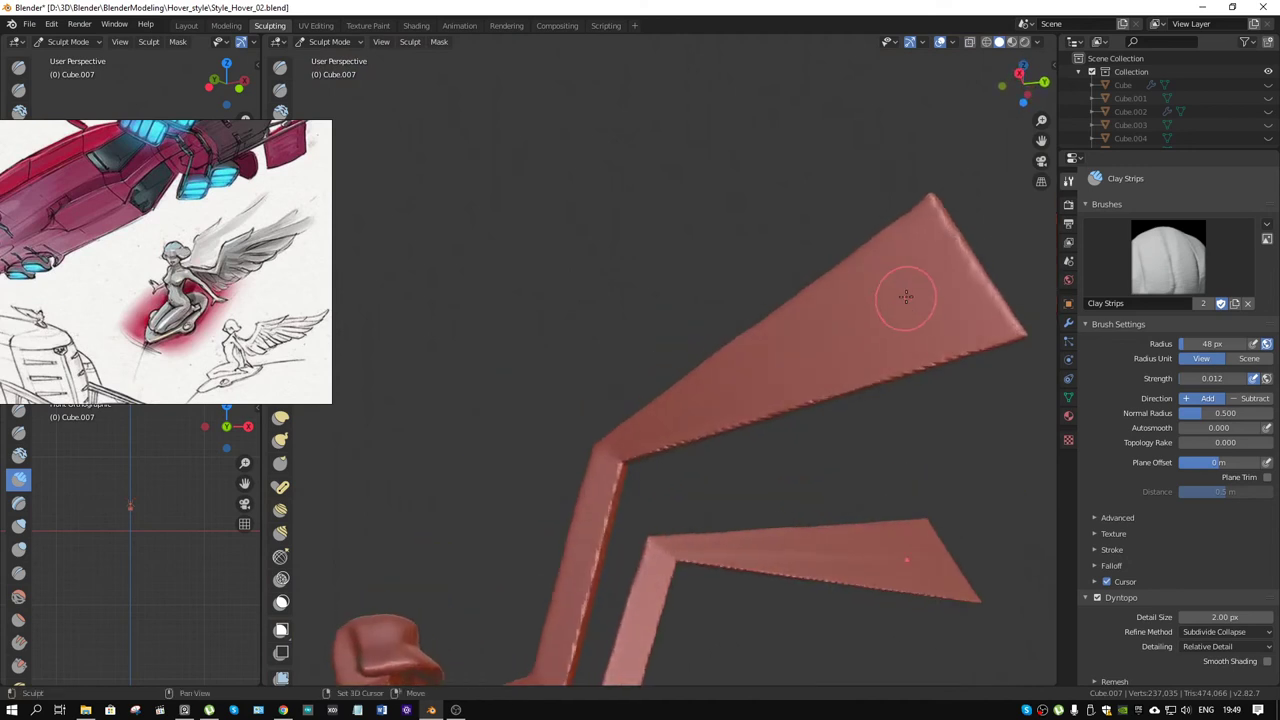
middle_click_drag(930, 375, 880, 310)
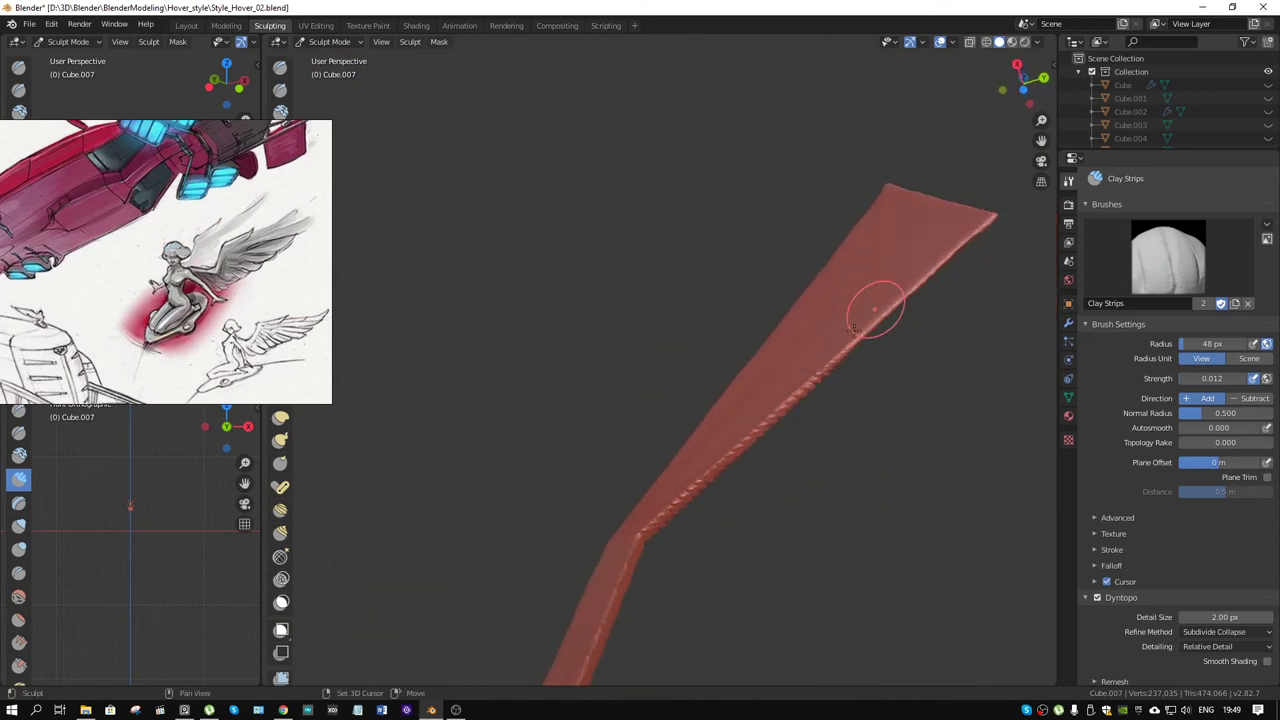
left_click_drag(834, 370, 711, 462)
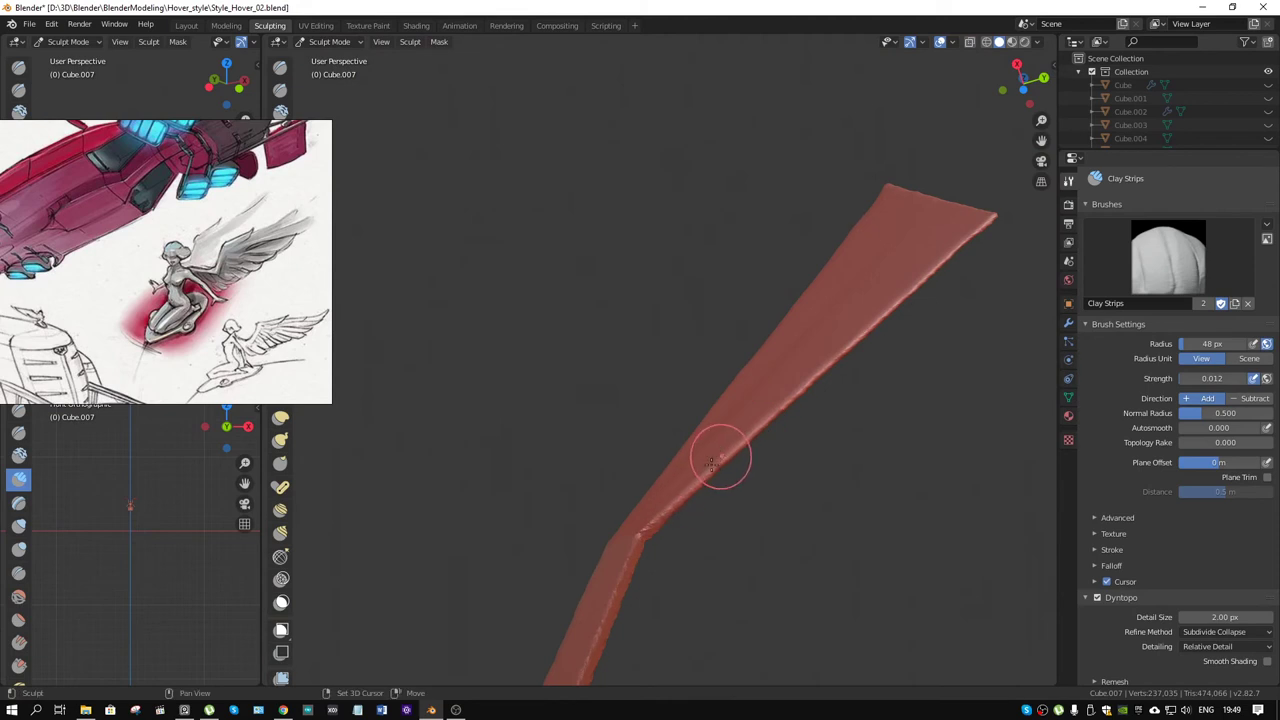
middle_click_drag(670, 479, 614, 309)
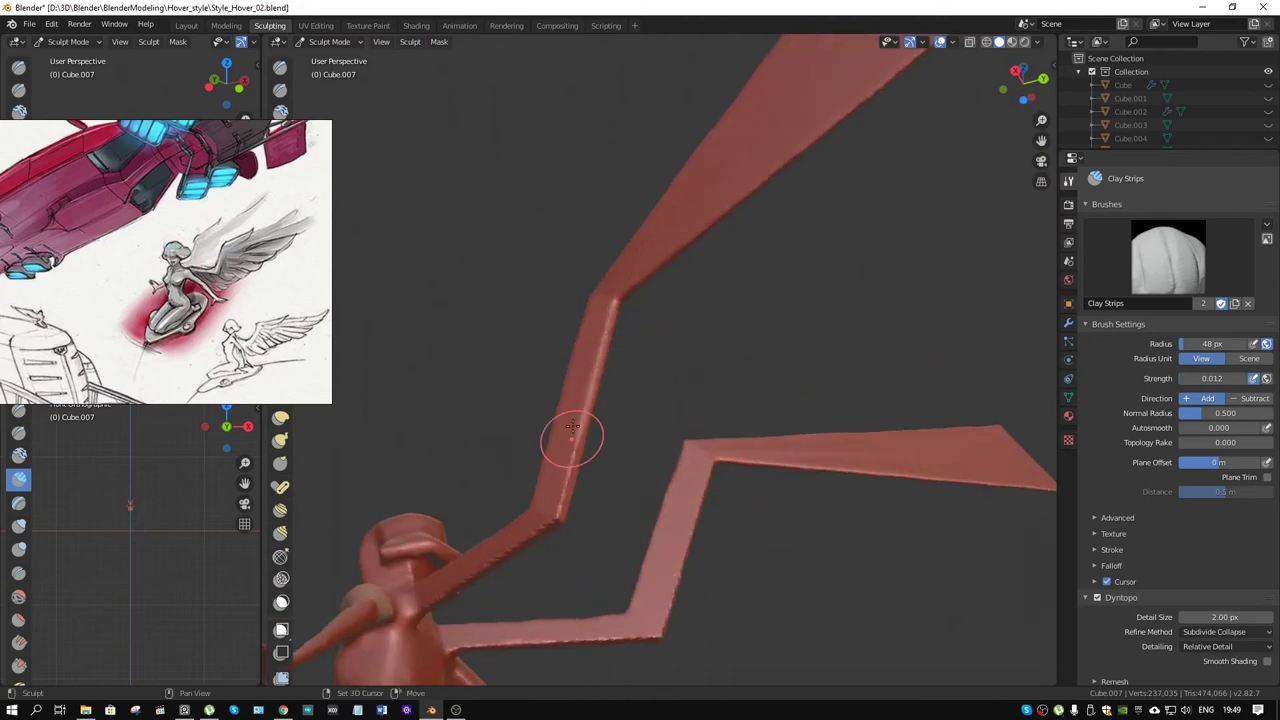
mouse_move(514, 534)
middle_mouse_down()
mouse_move(529, 629)
mouse_move(597, 435)
middle_mouse_up()
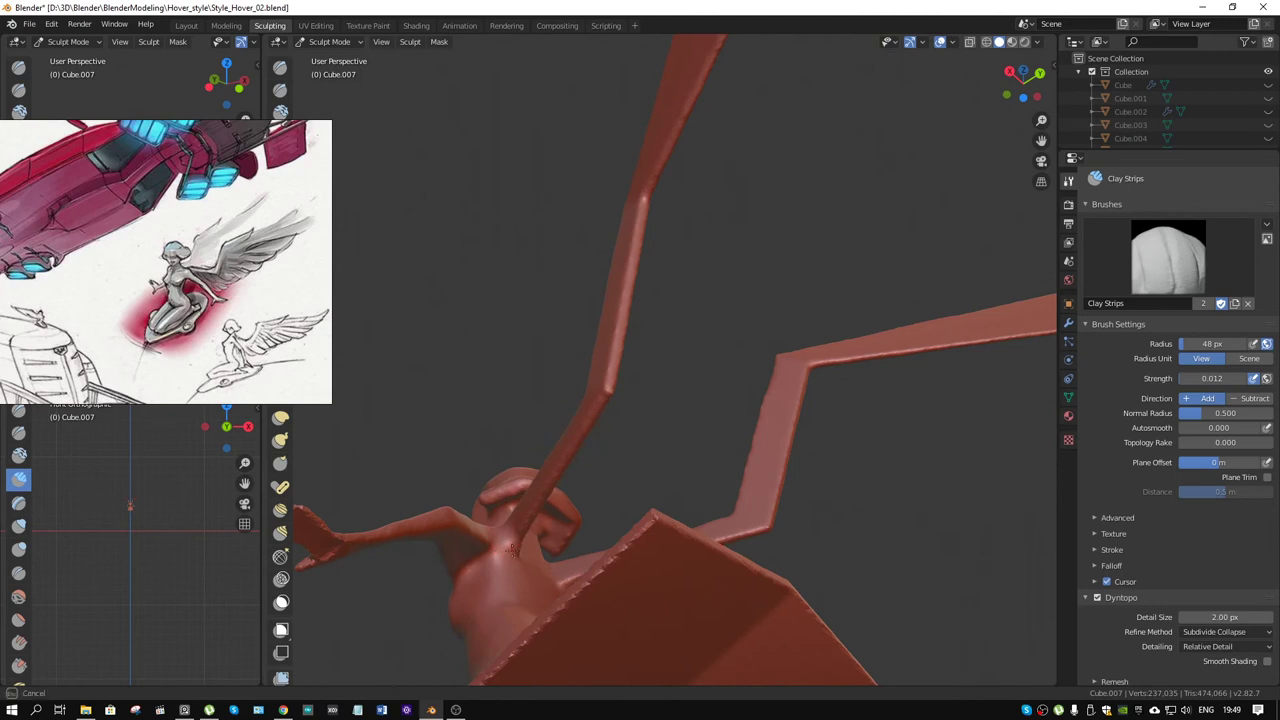
mouse_move(524, 530)
middle_mouse_down()
mouse_move(480, 543)
mouse_move(591, 486)
mouse_move(640, 420)
middle_mouse_up()
middle_click_drag(672, 318, 610, 360)
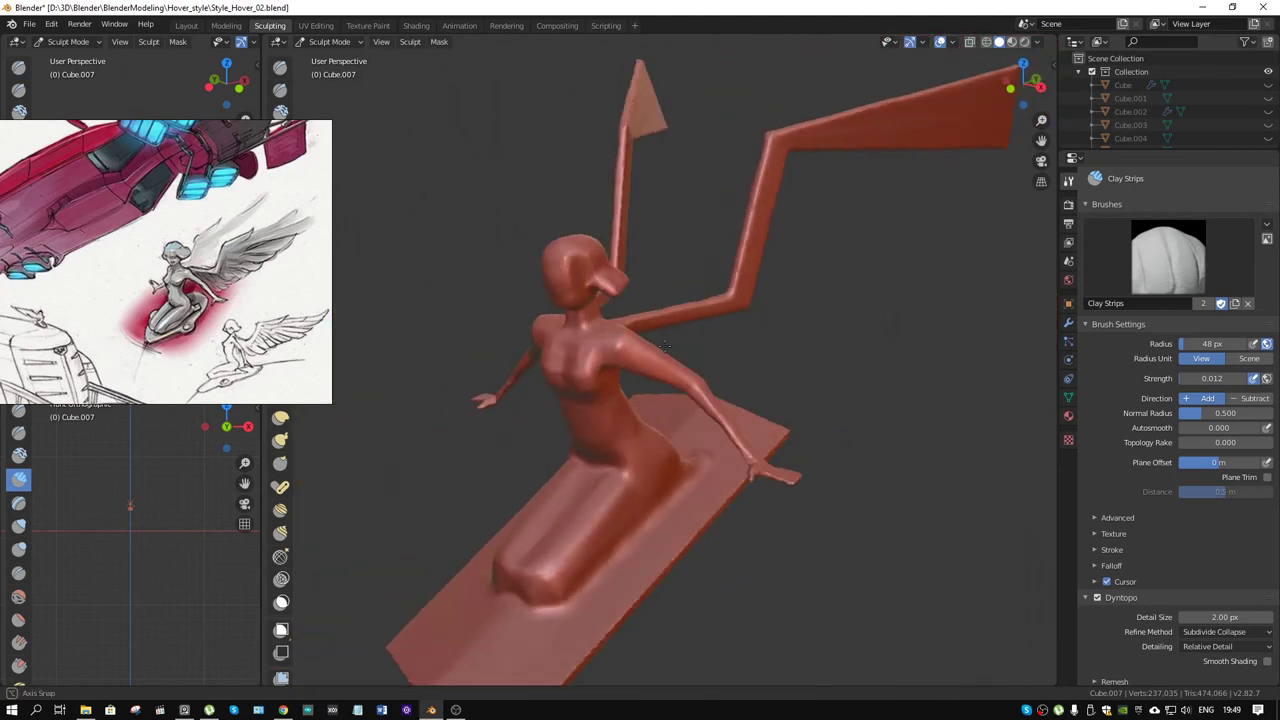
scroll(580, 380, "up", 3)
middle_click_drag(568, 397, 586, 360)
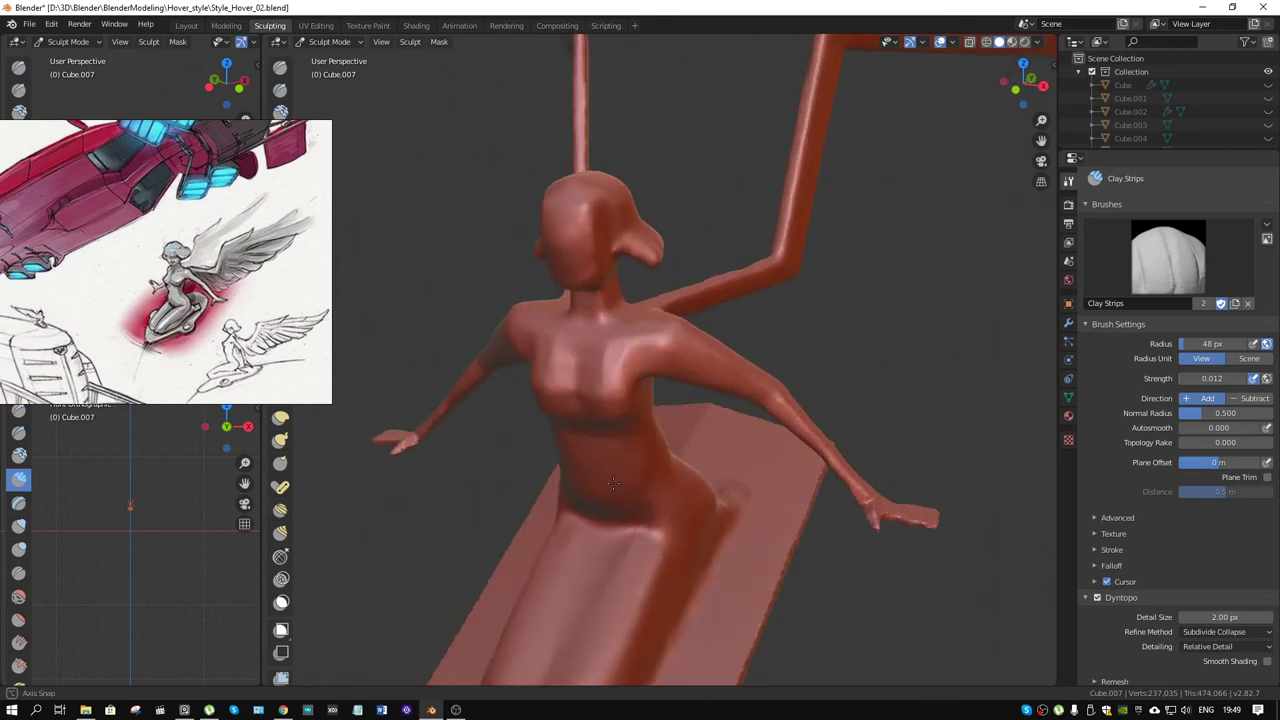
mouse_move(632, 463)
middle_mouse_down()
mouse_move(657, 453)
mouse_move(657, 486)
mouse_move(662, 432)
middle_mouse_up()
Step: With the Crease brush, deepen the groove between the knees and crease near the heel
key("shift+c")
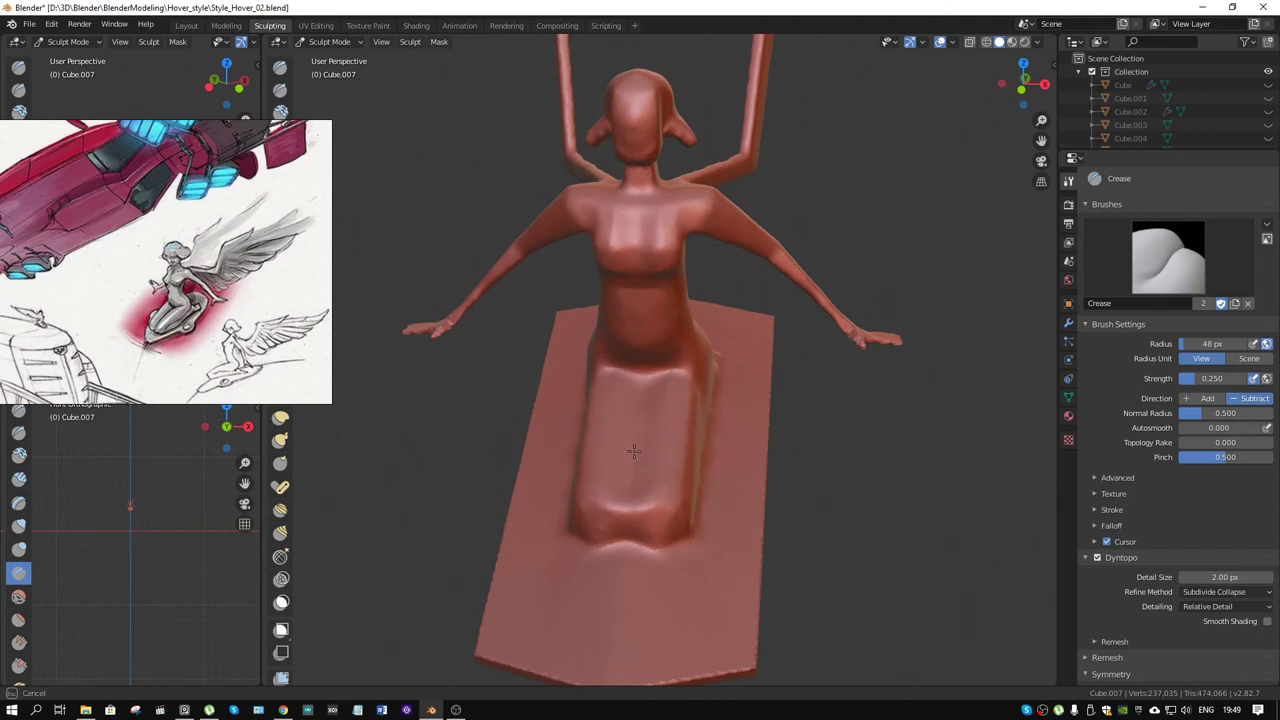
left_click_drag(628, 452, 626, 540)
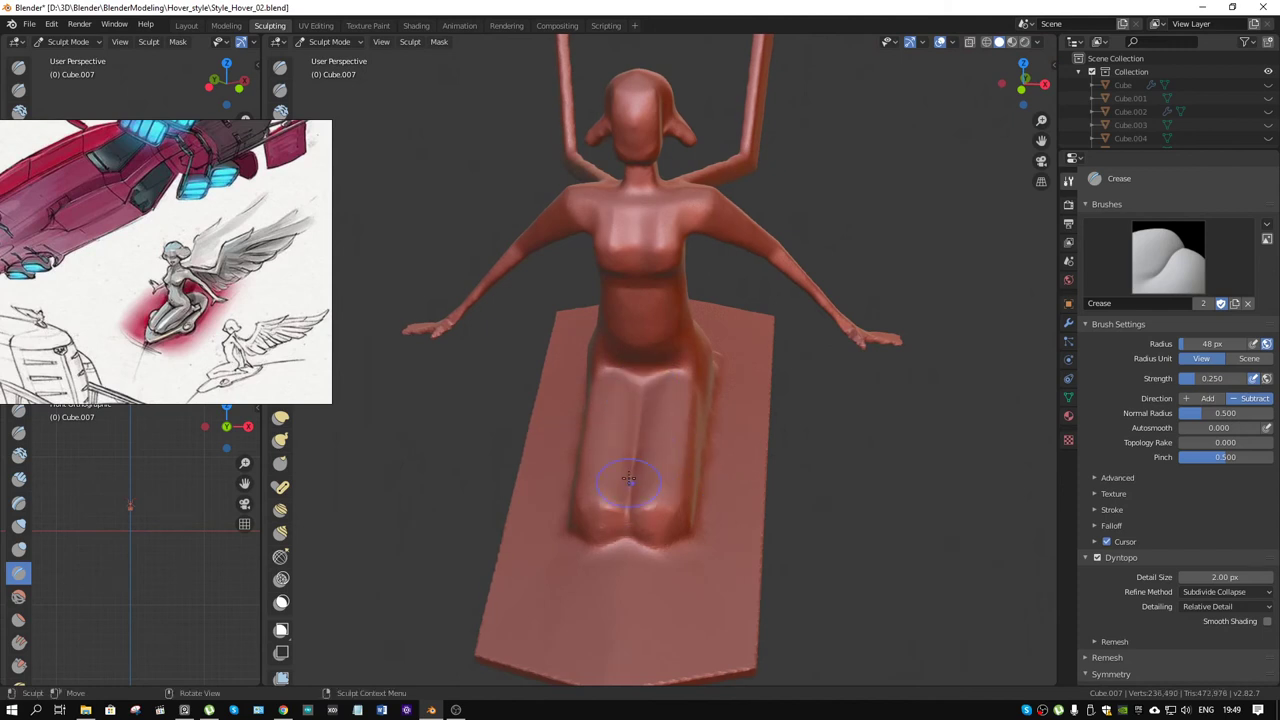
mouse_move(637, 545)
middle_mouse_down()
mouse_move(600, 490)
mouse_move(612, 477)
middle_mouse_up()
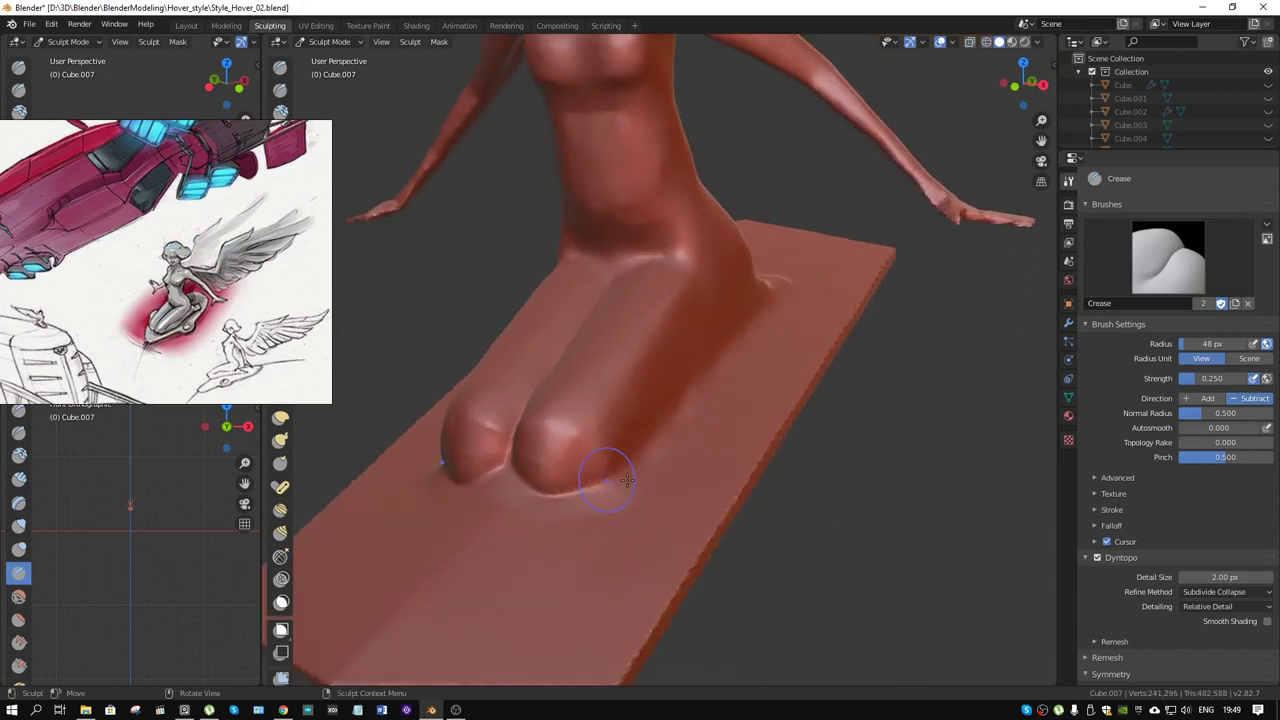
middle_click_drag(600, 471, 571, 485)
middle_click_drag(517, 452, 490, 490)
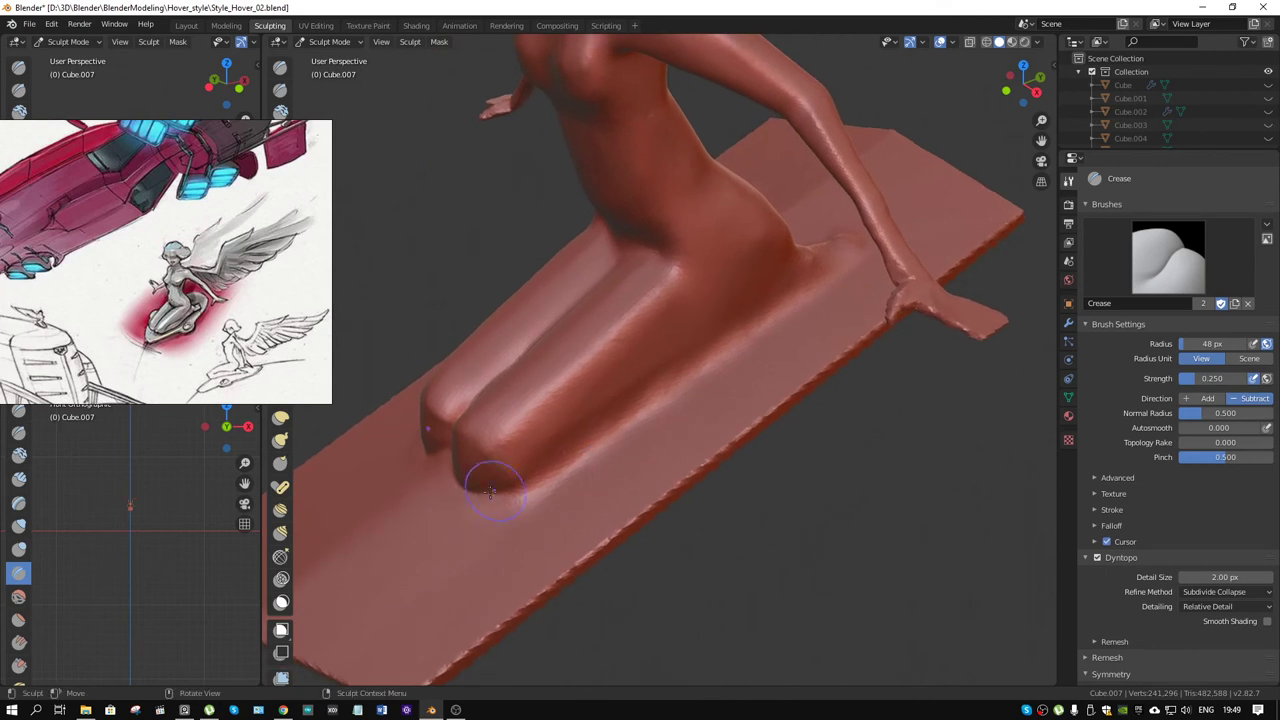
left_click_drag(534, 481, 592, 453)
middle_click_drag(606, 459, 635, 465)
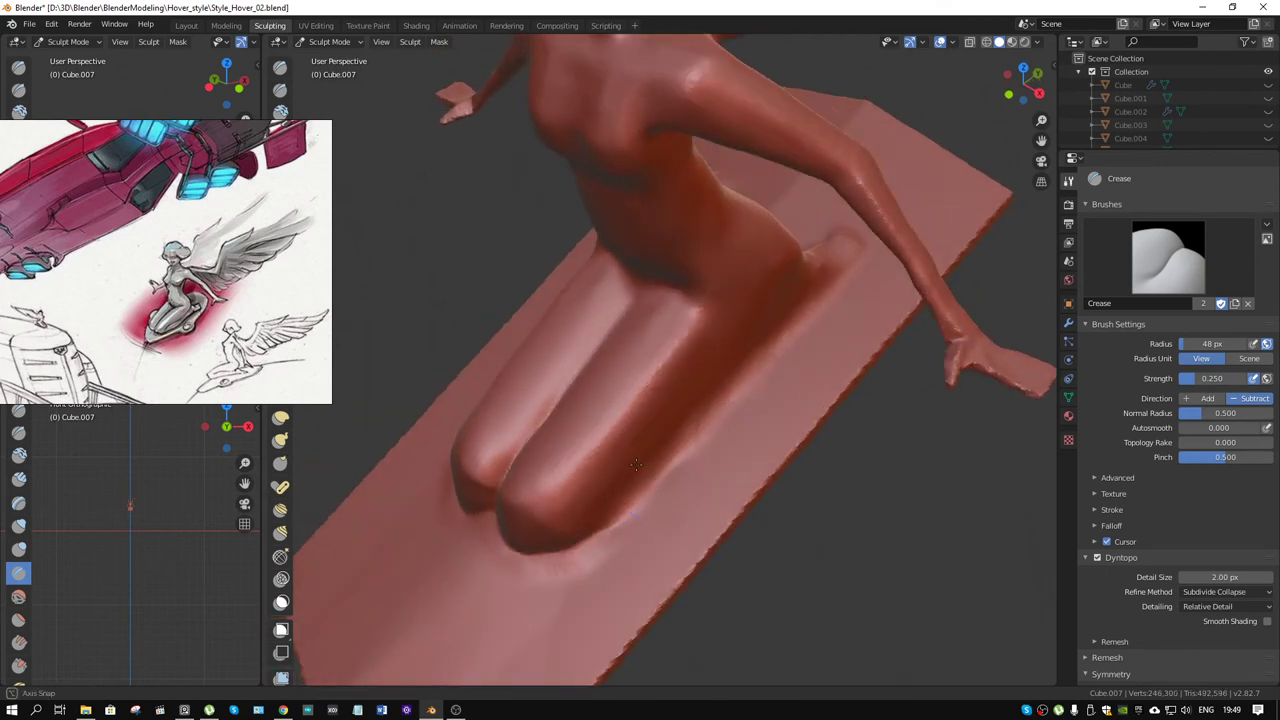
left_click_drag(643, 493, 626, 511)
Step: Crease lines along the thigh and lower leg and on the lower body
mouse_move(717, 451)
left_mouse_down()
mouse_move(673, 453)
mouse_move(700, 420)
left_mouse_up()
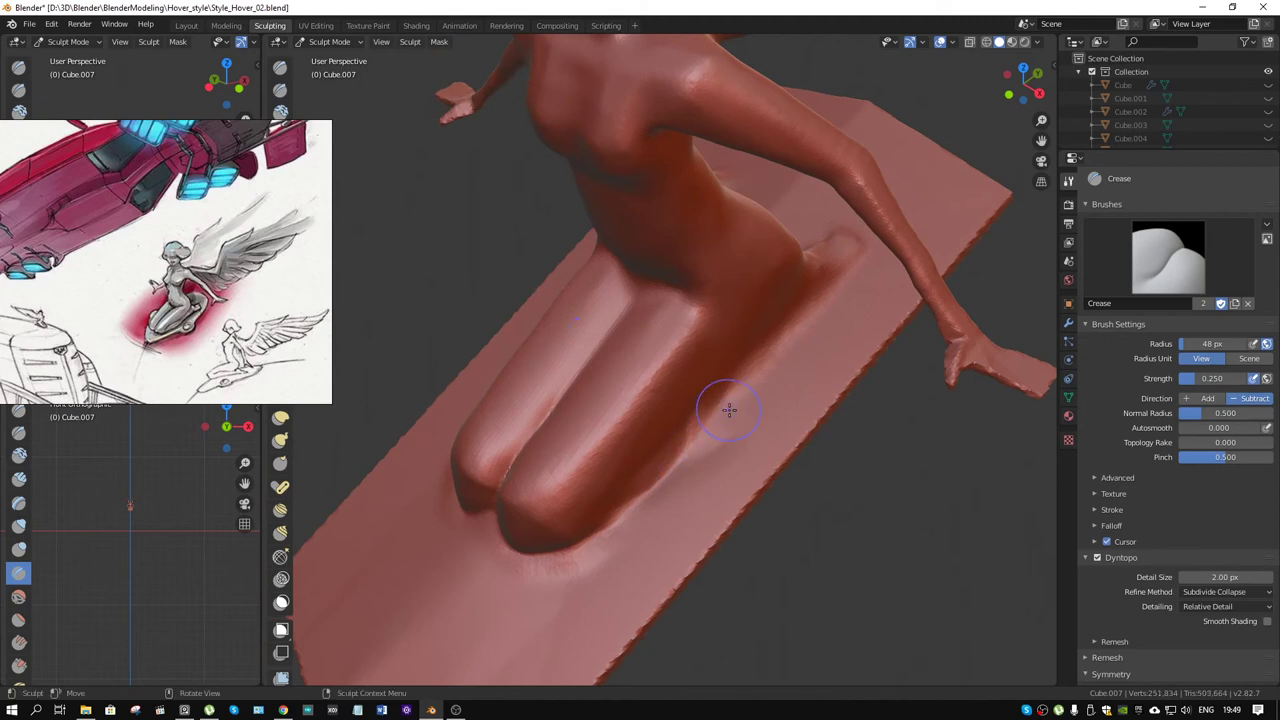
middle_click_drag(728, 400, 598, 404)
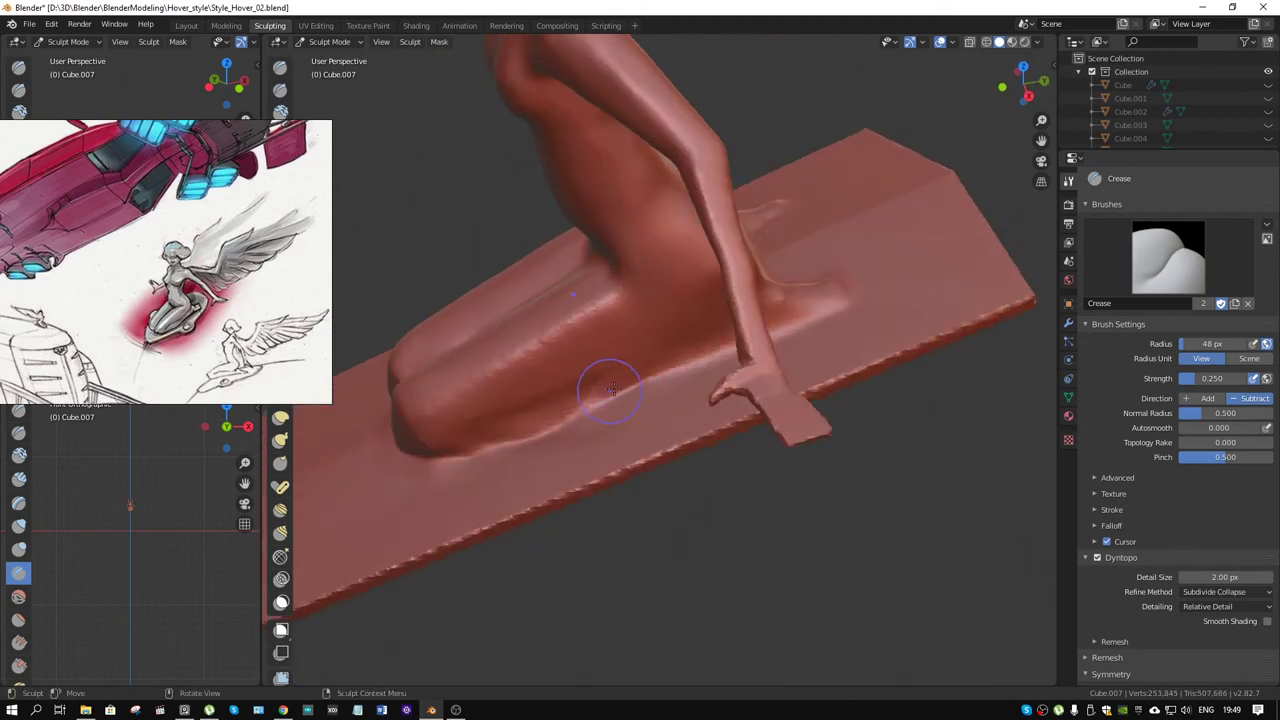
left_click_drag(598, 404, 730, 368)
mouse_move(850, 376)
middle_mouse_down()
mouse_move(832, 358)
mouse_move(635, 378)
middle_mouse_up()
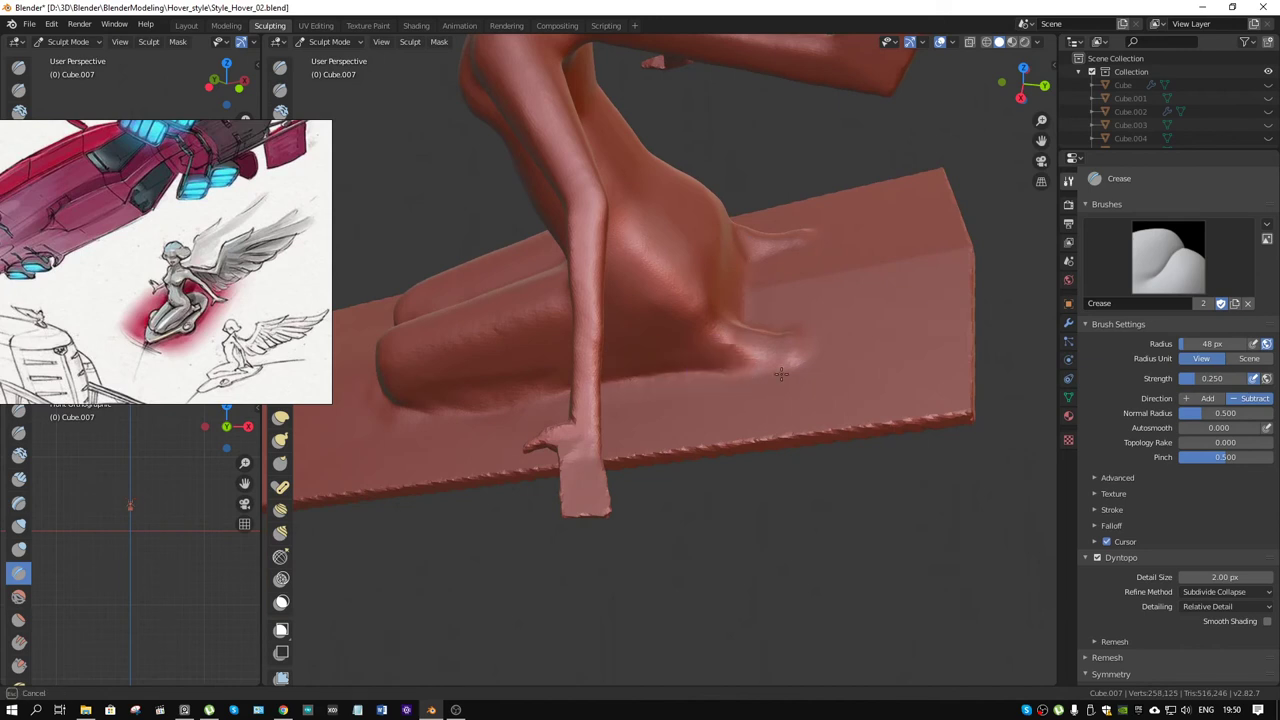
middle_click_drag(811, 338, 651, 437)
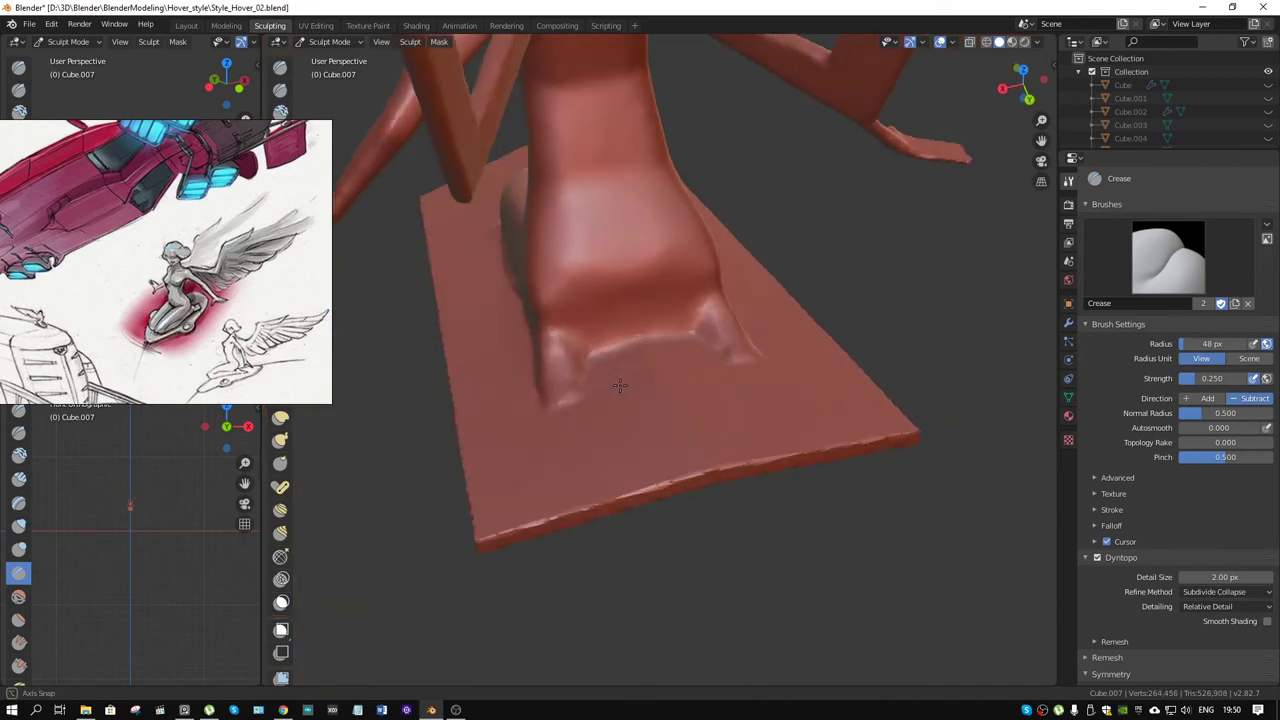
middle_click_drag(641, 400, 658, 263)
mouse_move(626, 236)
left_mouse_down()
mouse_move(624, 318)
mouse_move(632, 296)
mouse_move(620, 302)
left_mouse_up()
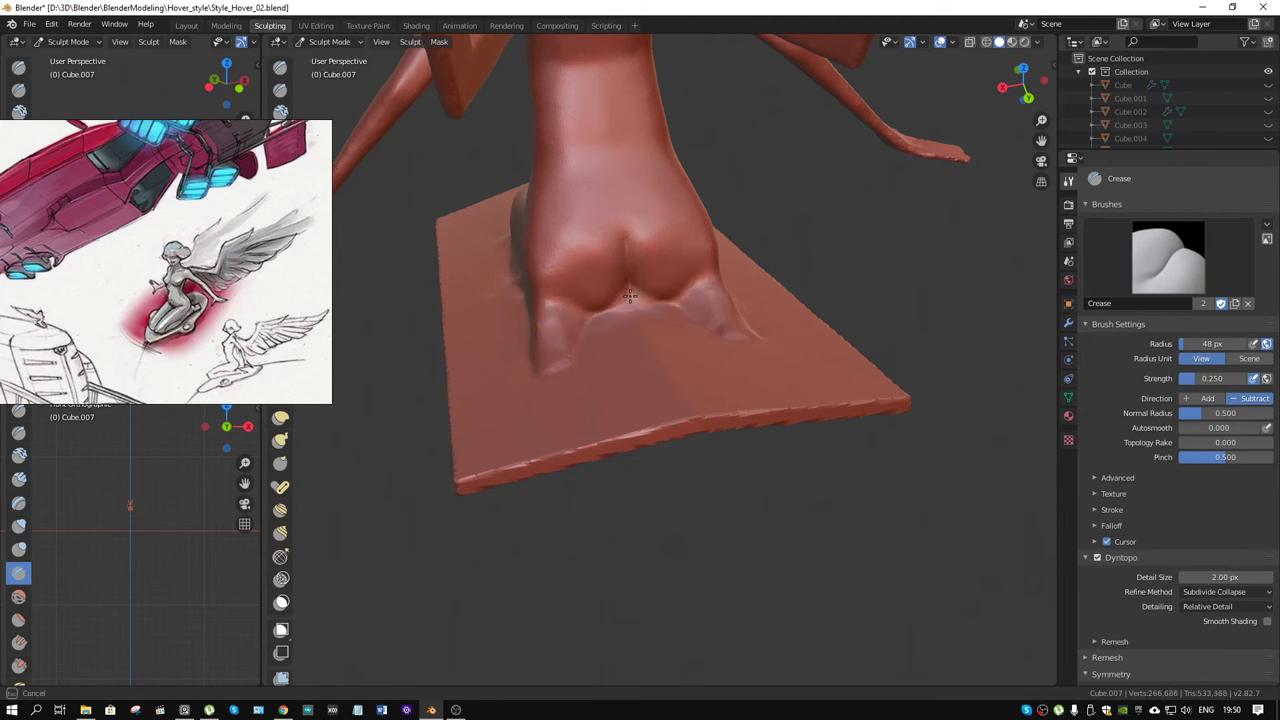
Step: Crease the hip and the line where the thigh meets the hoverboard
mouse_move(614, 318)
middle_mouse_down()
mouse_move(746, 310)
mouse_move(689, 273)
middle_mouse_up()
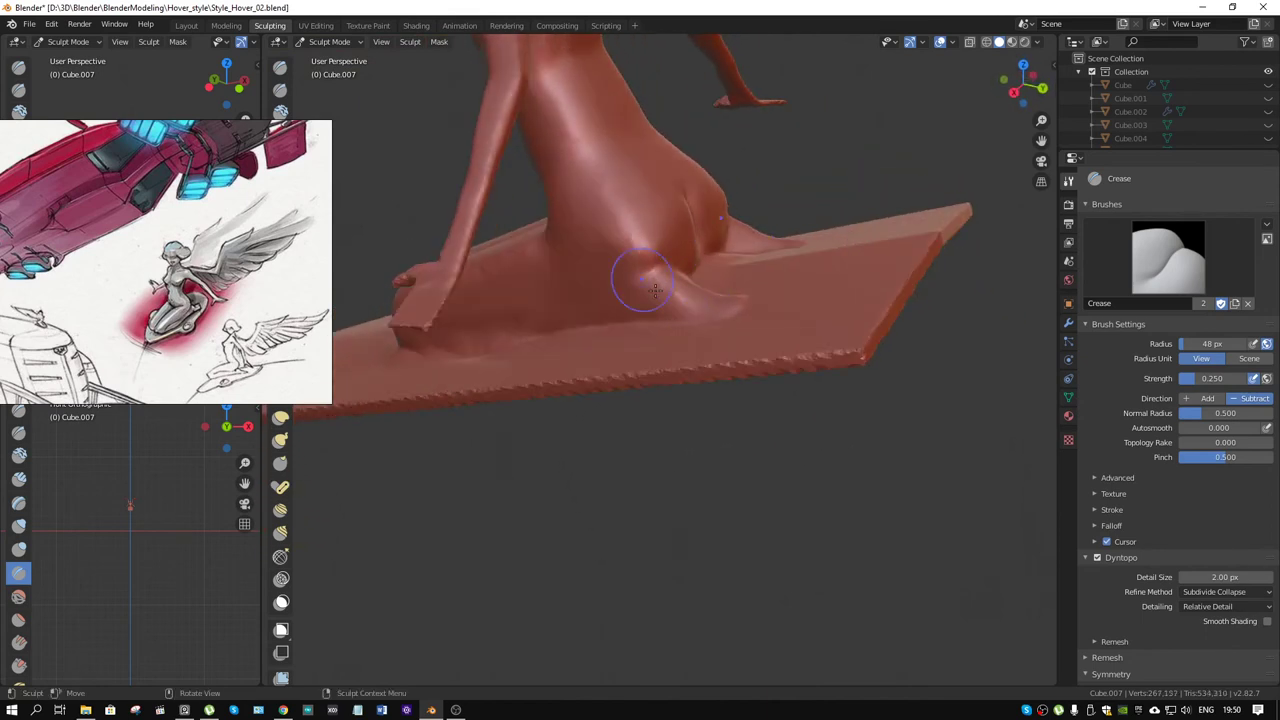
middle_click_drag(654, 288, 591, 349)
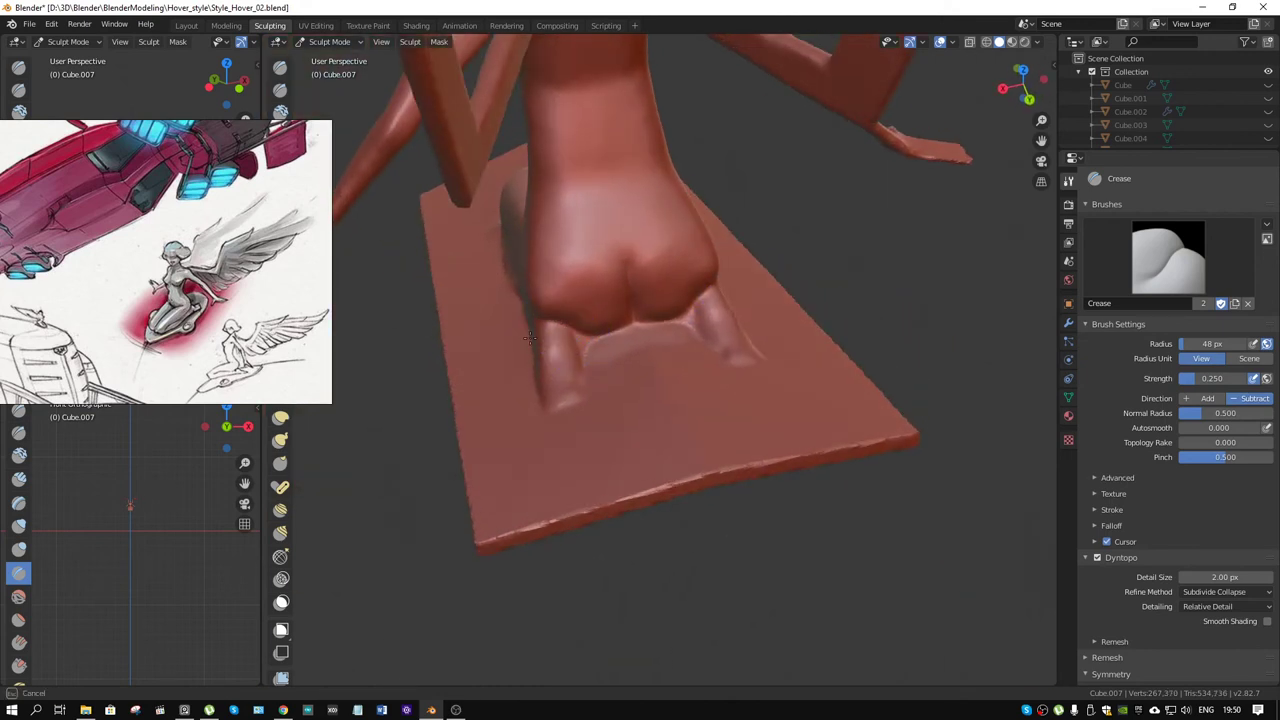
mouse_move(530, 337)
middle_mouse_down()
mouse_move(604, 331)
mouse_move(510, 328)
mouse_move(469, 357)
middle_mouse_up()
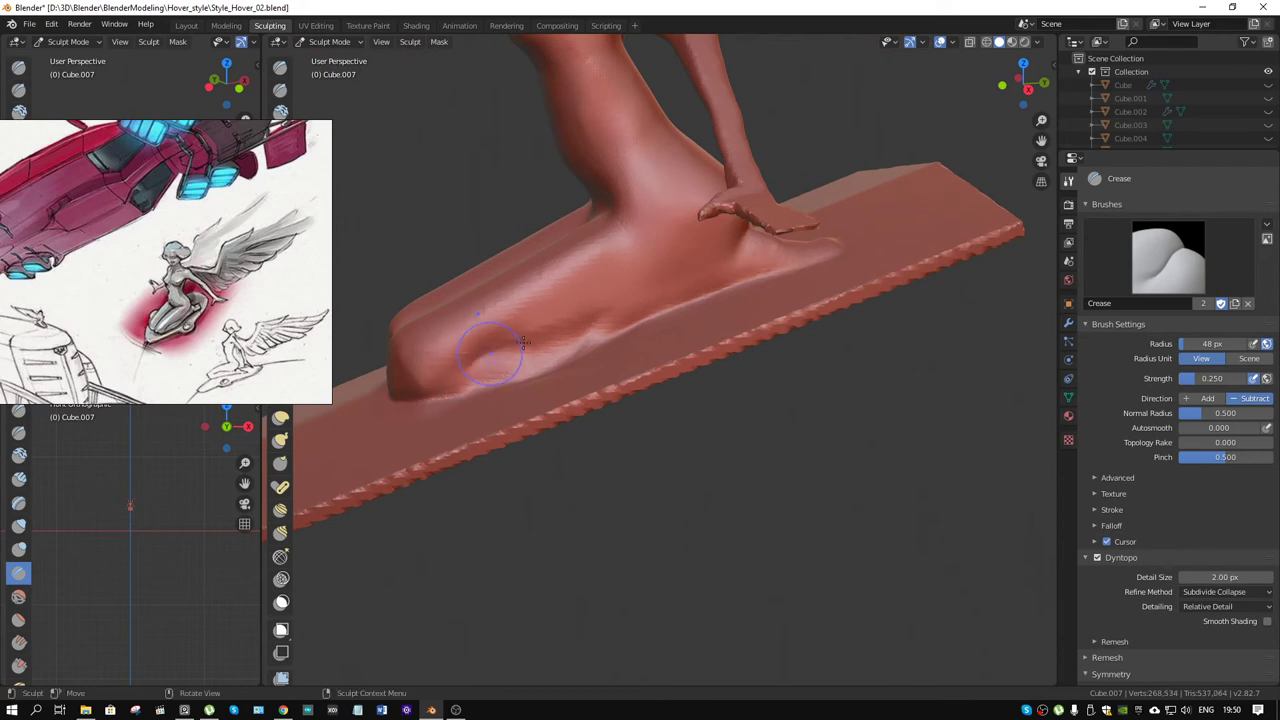
middle_click_drag(597, 328, 594, 397)
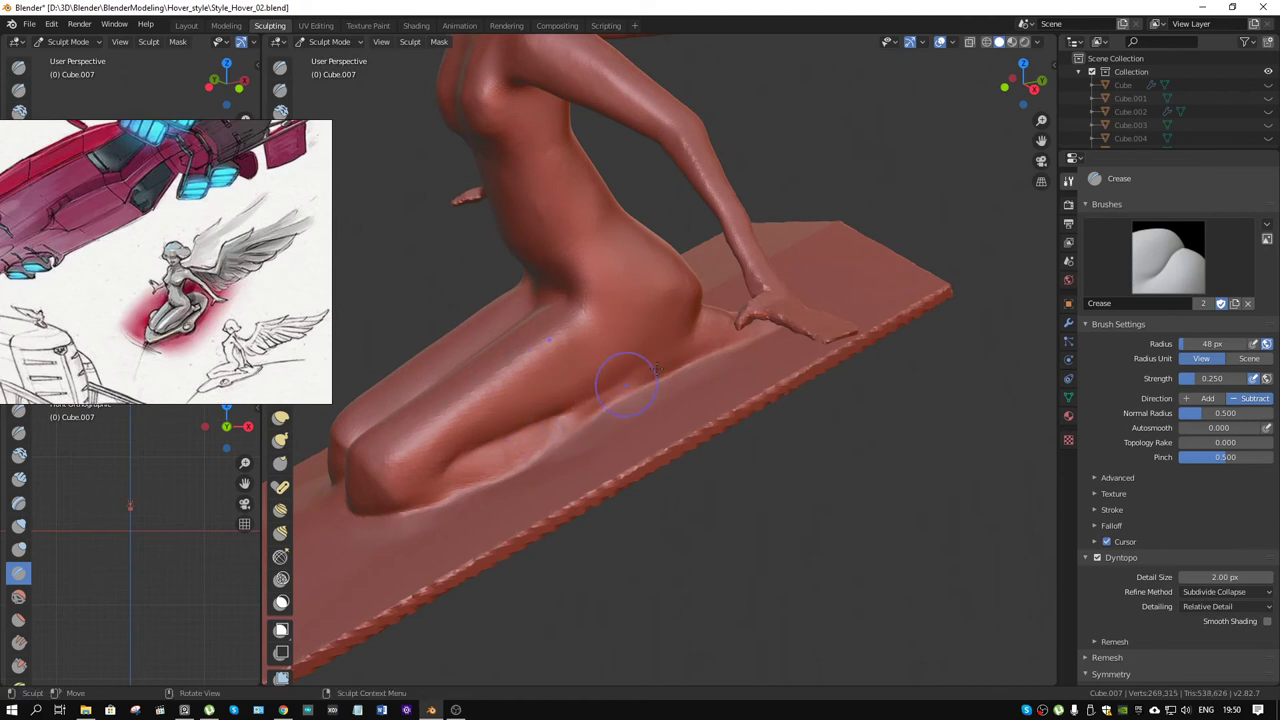
mouse_move(626, 379)
left_mouse_down()
mouse_move(658, 356)
mouse_move(557, 424)
left_mouse_up()
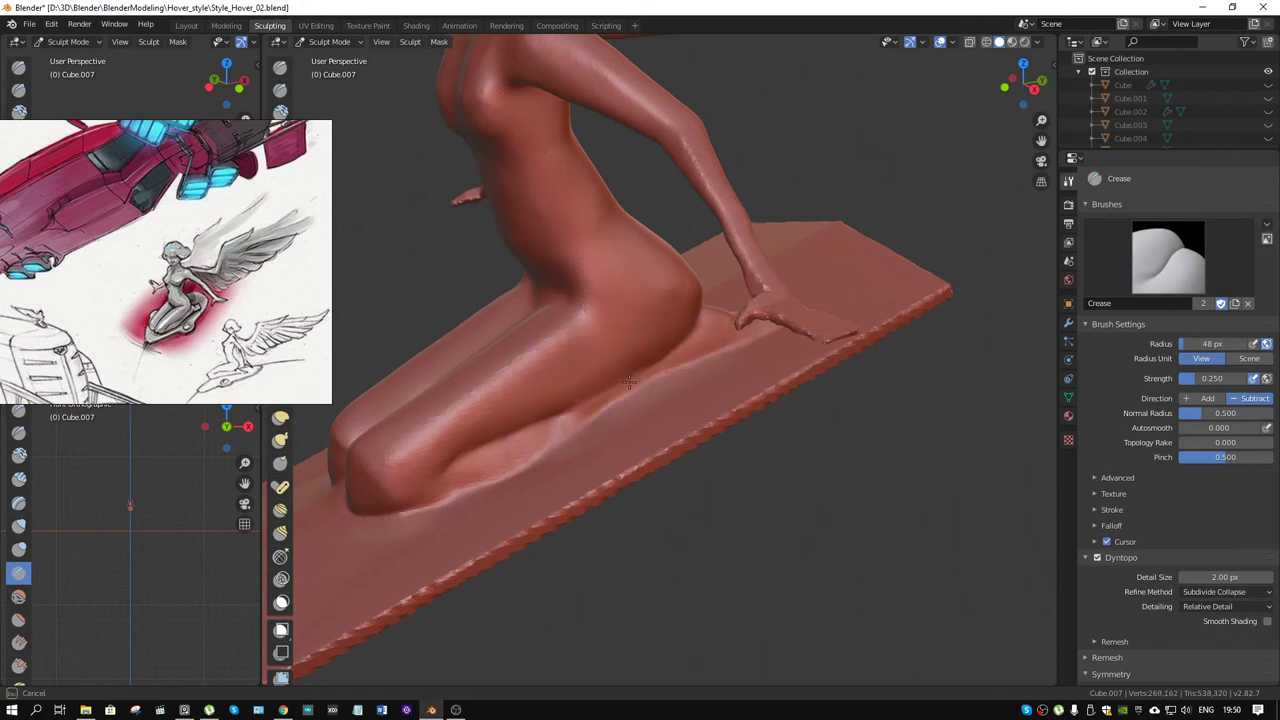
middle_click_drag(481, 437, 666, 326)
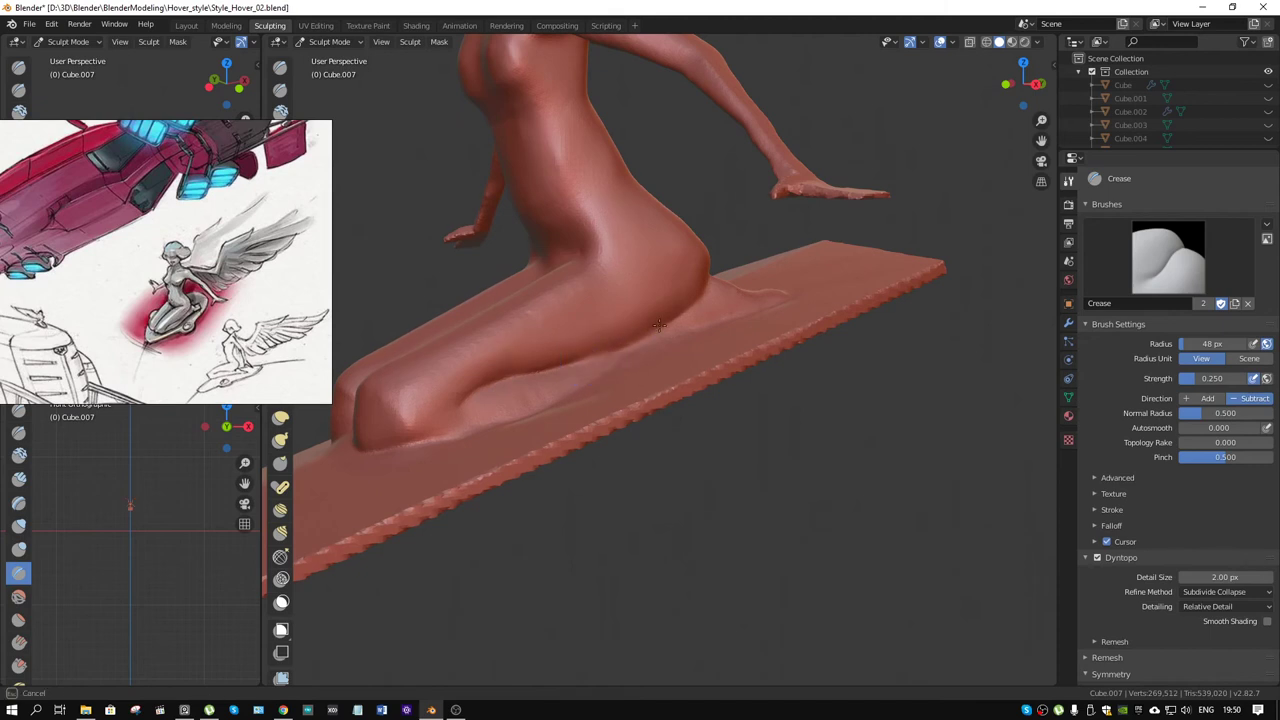
left_click_drag(655, 325, 700, 290)
mouse_move(588, 363)
middle_mouse_down()
mouse_move(537, 354)
mouse_move(603, 362)
mouse_move(465, 427)
middle_mouse_up()
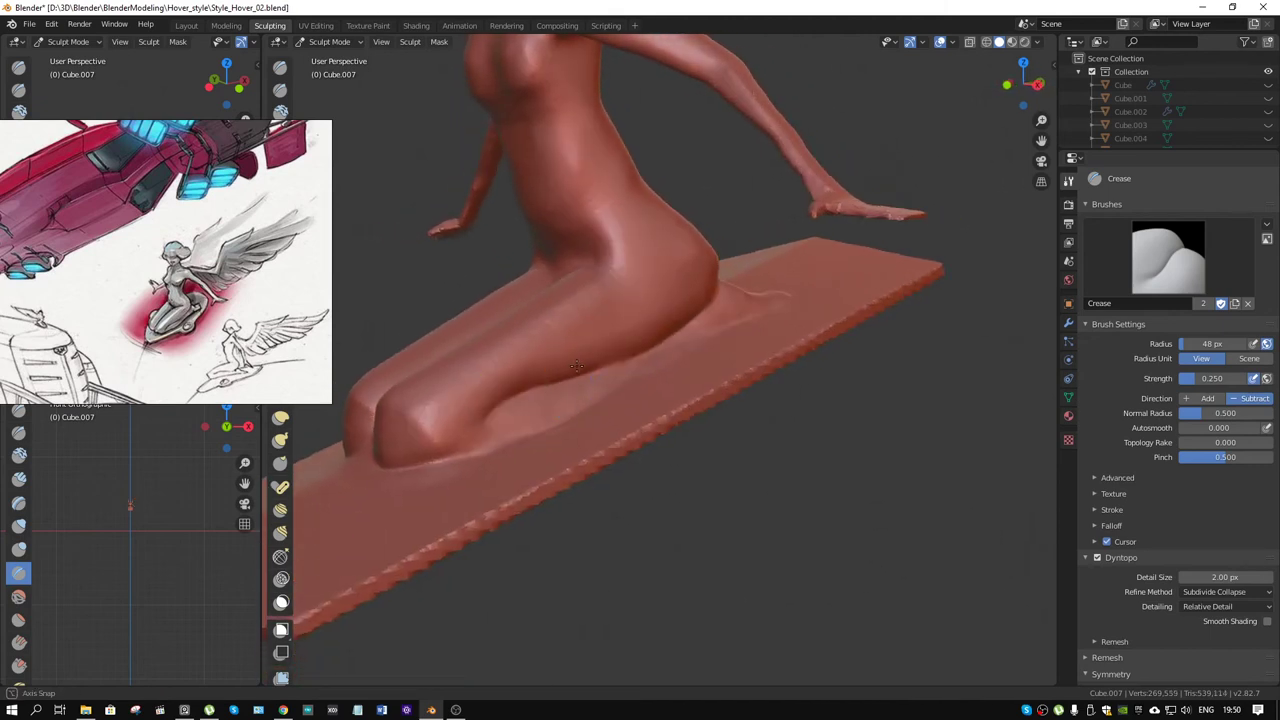
left_click(476, 476)
mouse_move(476, 476)
middle_mouse_down()
mouse_move(565, 454)
mouse_move(706, 521)
middle_mouse_up()
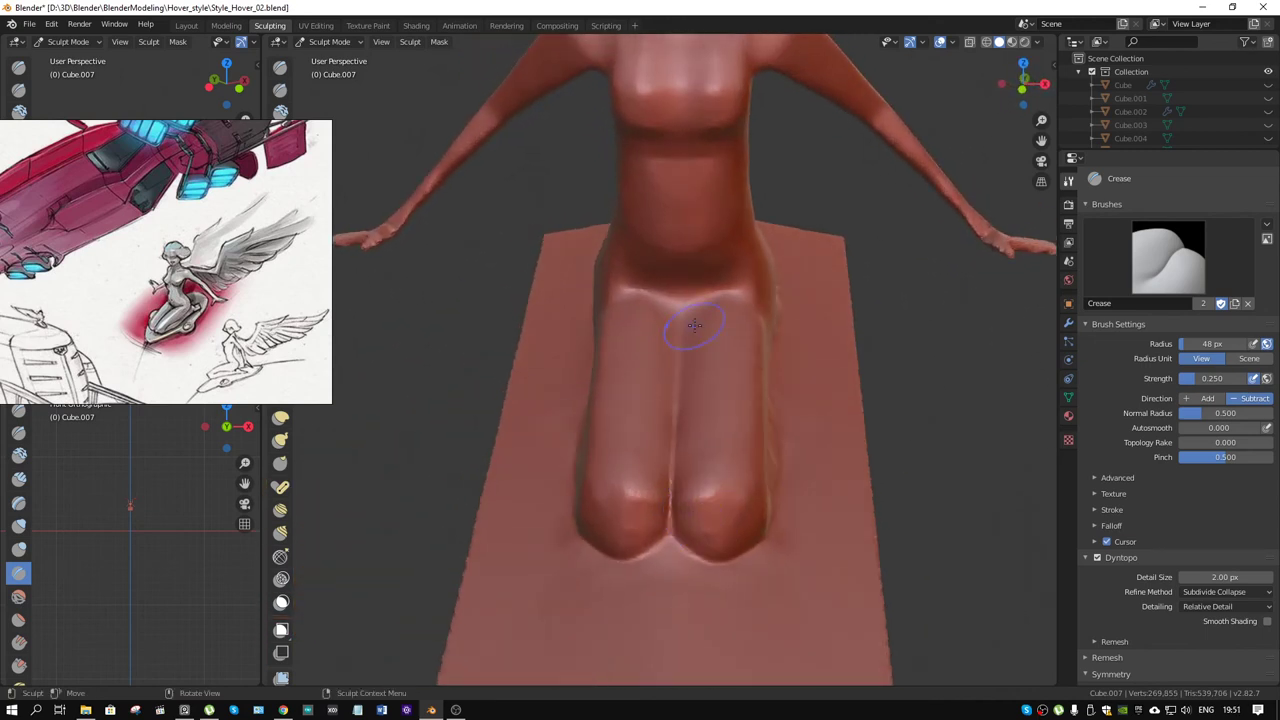
middle_click_drag(694, 325, 695, 481)
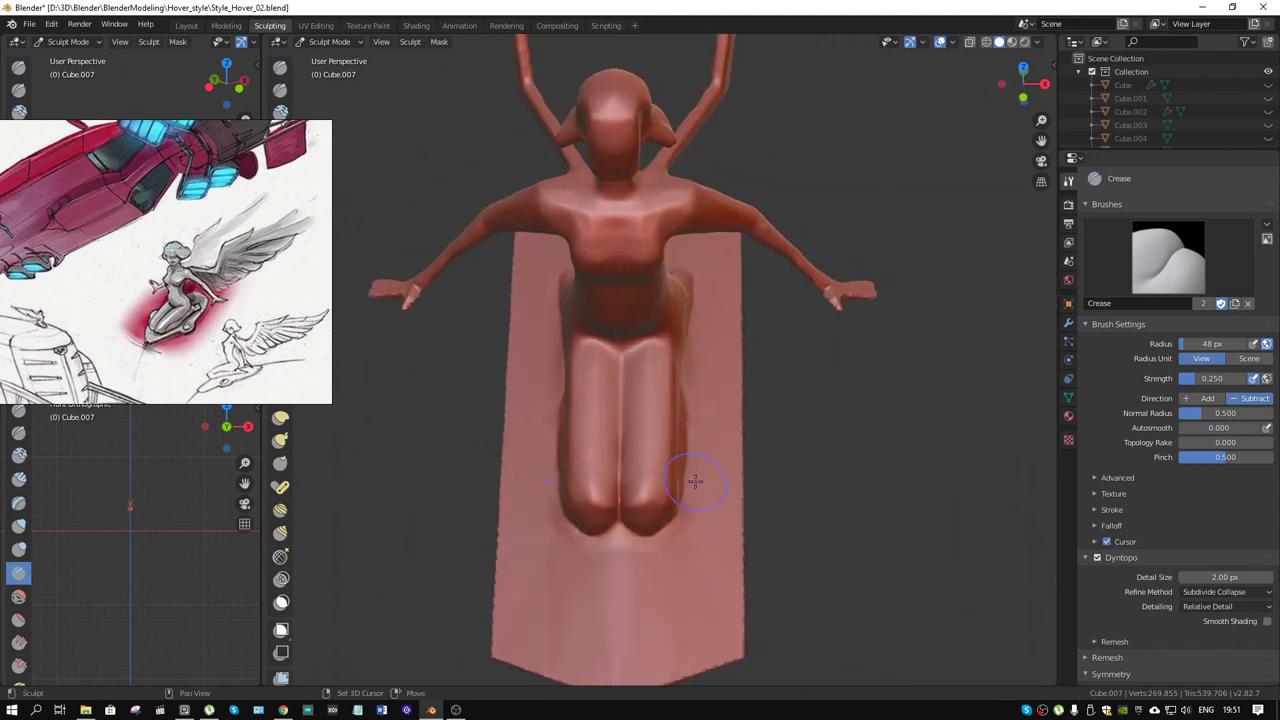
Step: With a 115 px Grab brush, pull the right thigh outward, then return to Crease
key("g")
key("f")
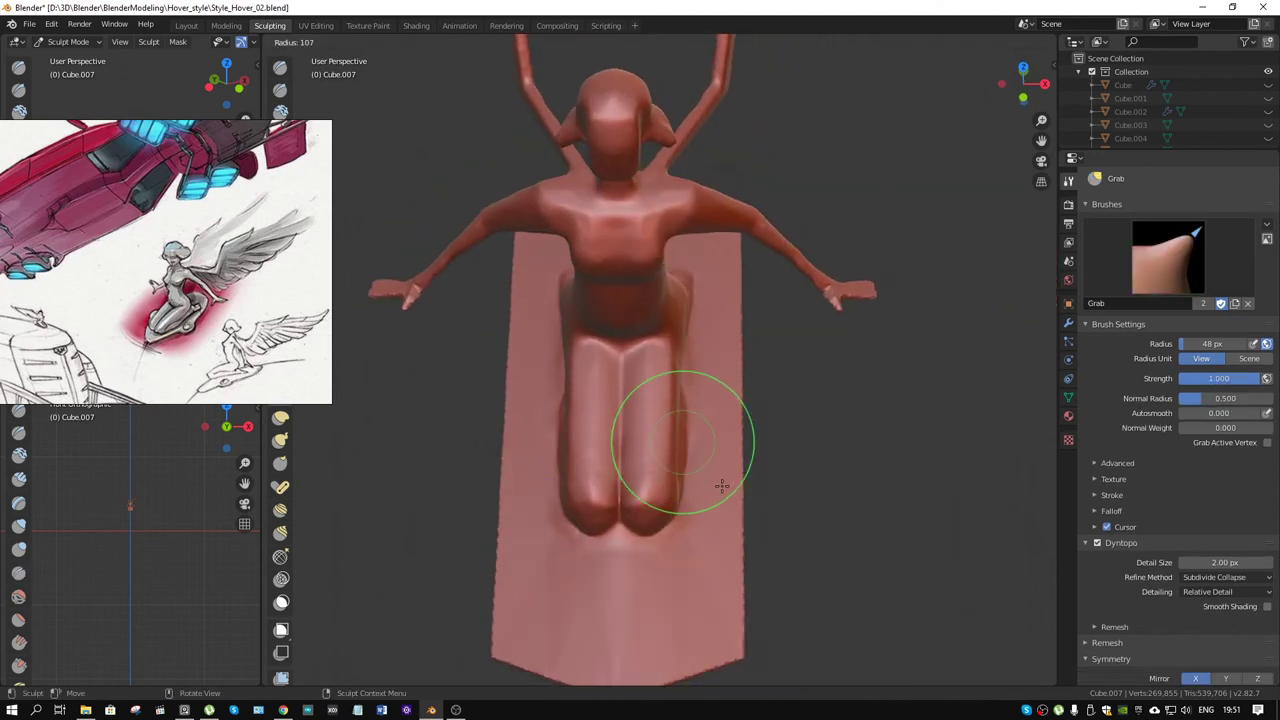
left_click(722, 485)
left_click_drag(667, 345, 676, 350)
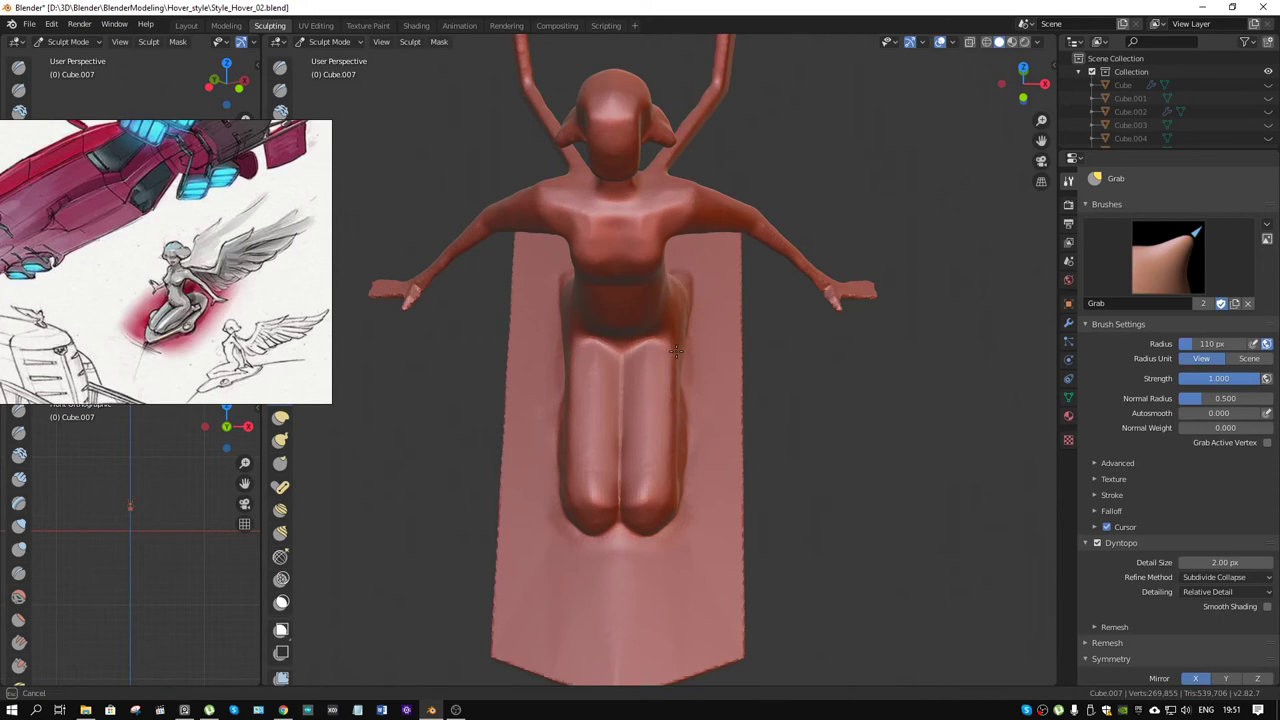
key("f")
left_click(678, 390)
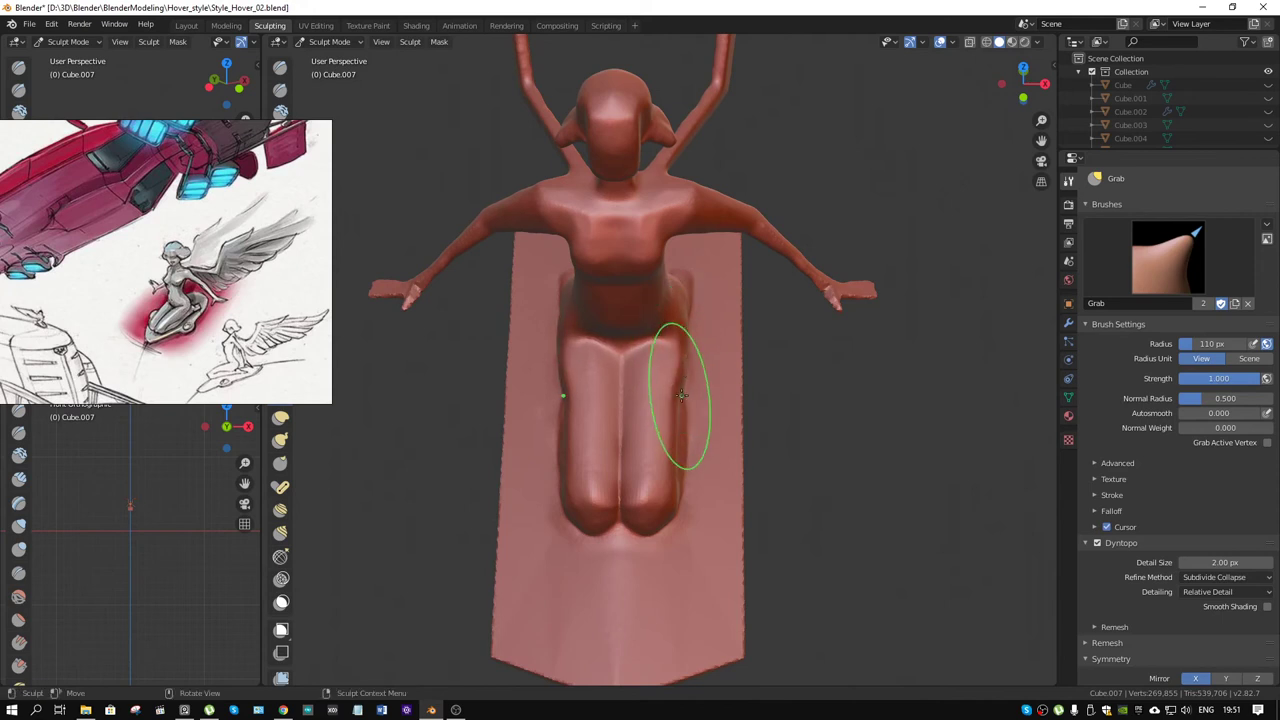
right_click(684, 396)
key("Escape")
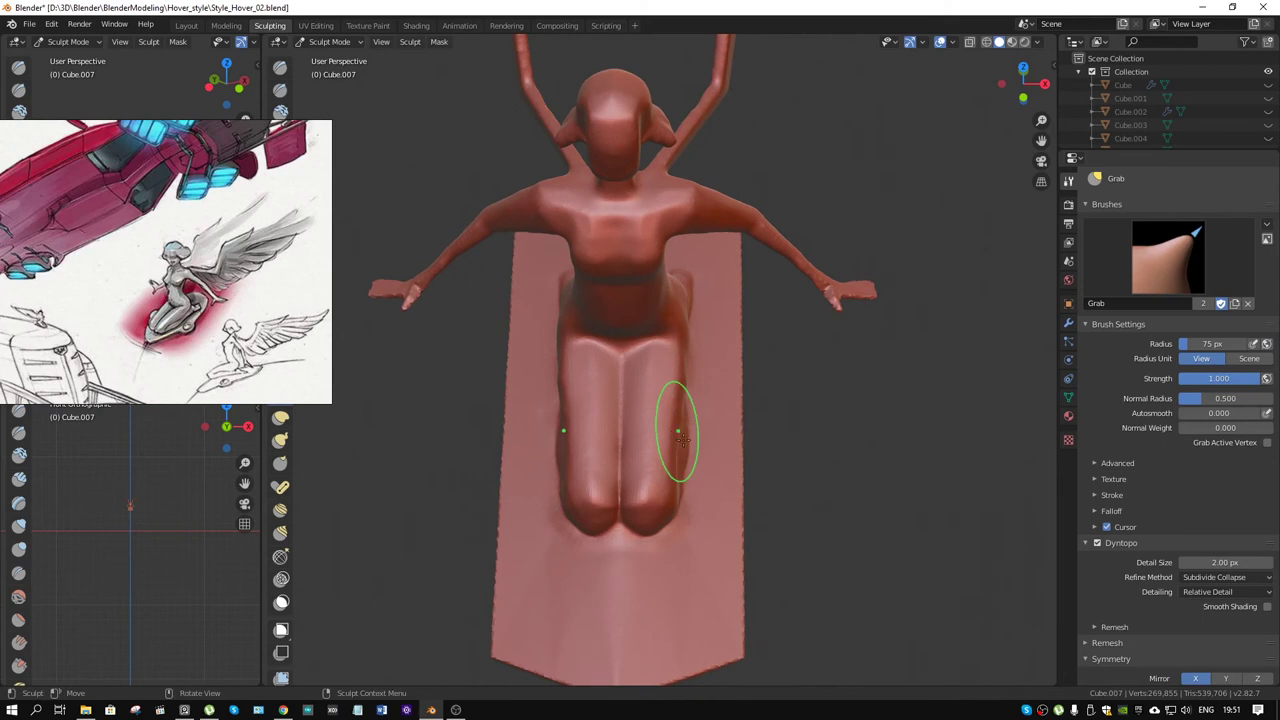
key("f")
left_click(714, 410)
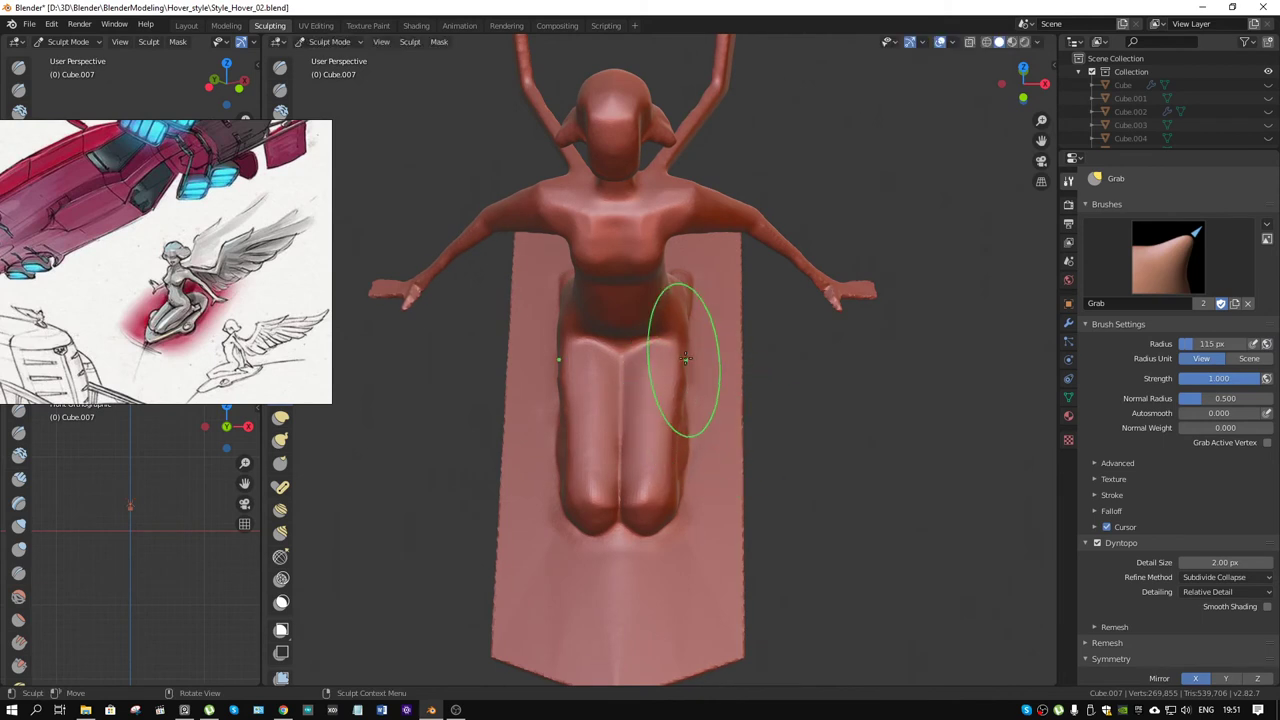
mouse_move(686, 358)
left_mouse_down()
mouse_move(680, 437)
mouse_move(643, 430)
left_mouse_up()
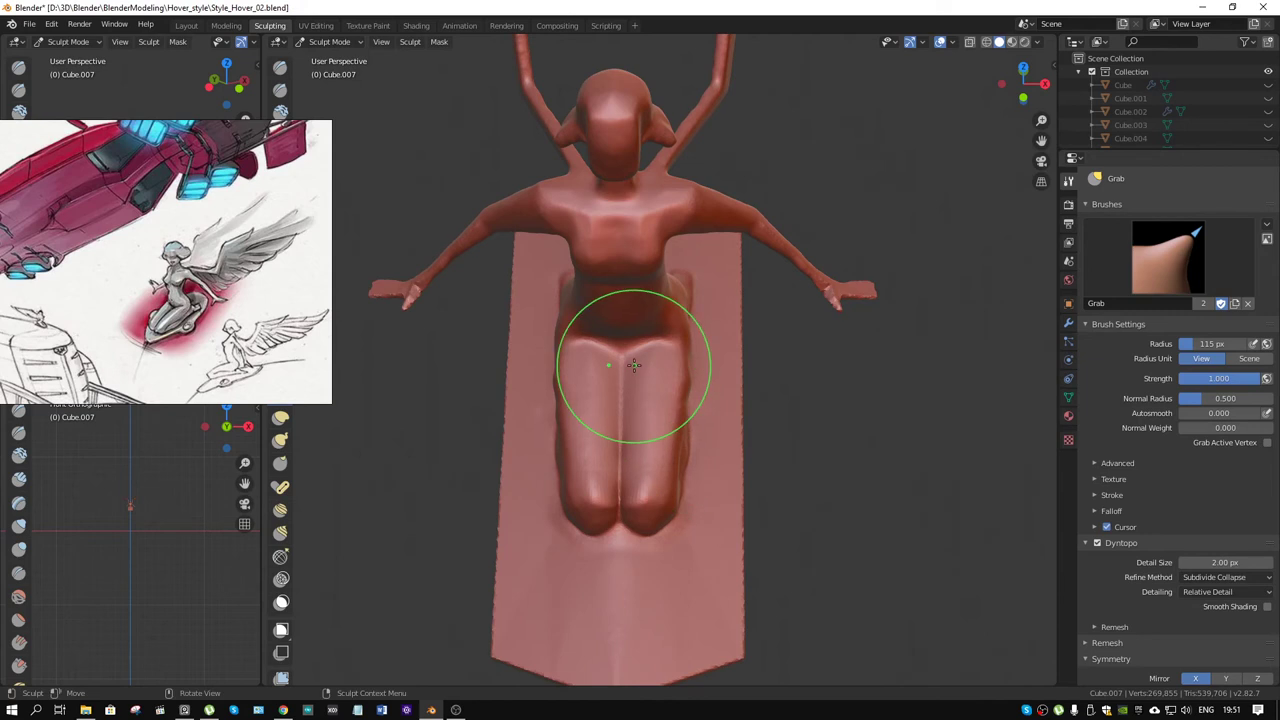
key("shift+c")
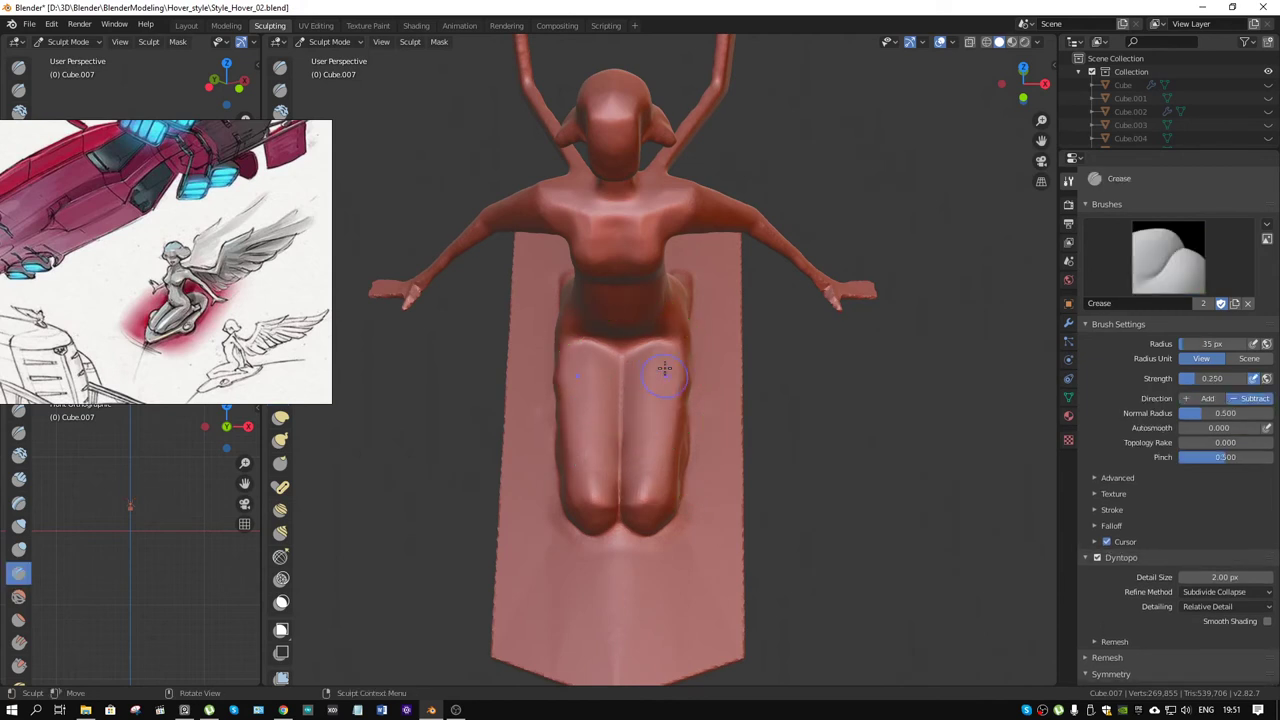
Step: Crease a V-shaped groove atop the thighs and deepen the gap between them
middle_click_drag(665, 370, 670, 308)
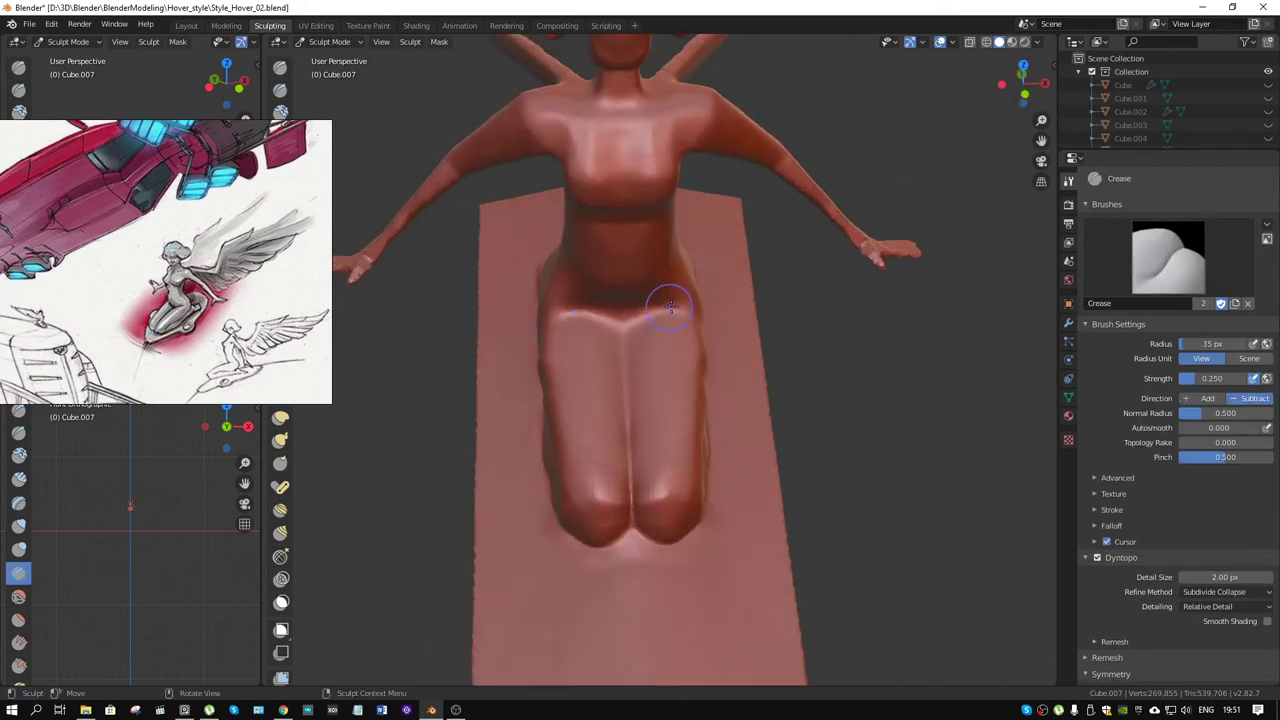
left_click_drag(666, 308, 650, 318)
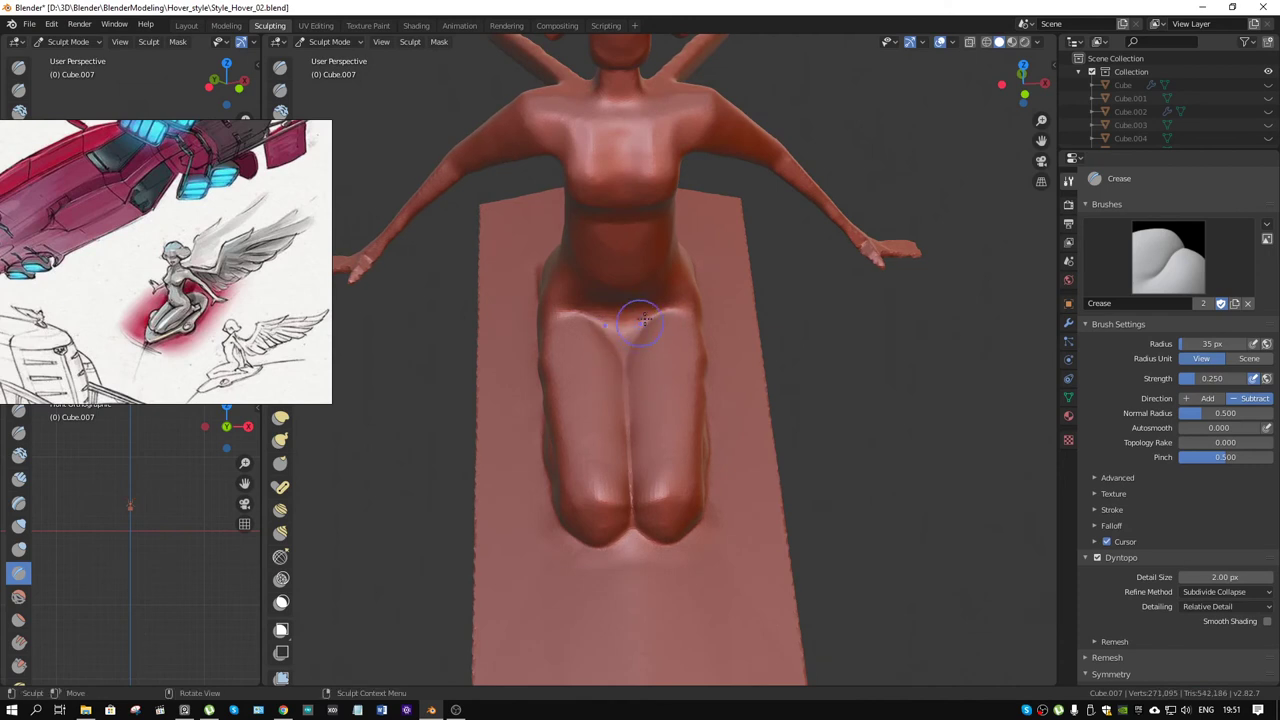
mouse_move(614, 314)
left_mouse_down()
mouse_move(634, 342)
mouse_move(626, 446)
mouse_move(646, 440)
left_mouse_up()
mouse_move(646, 440)
middle_mouse_down()
mouse_move(602, 340)
mouse_move(636, 322)
mouse_move(573, 369)
middle_mouse_up()
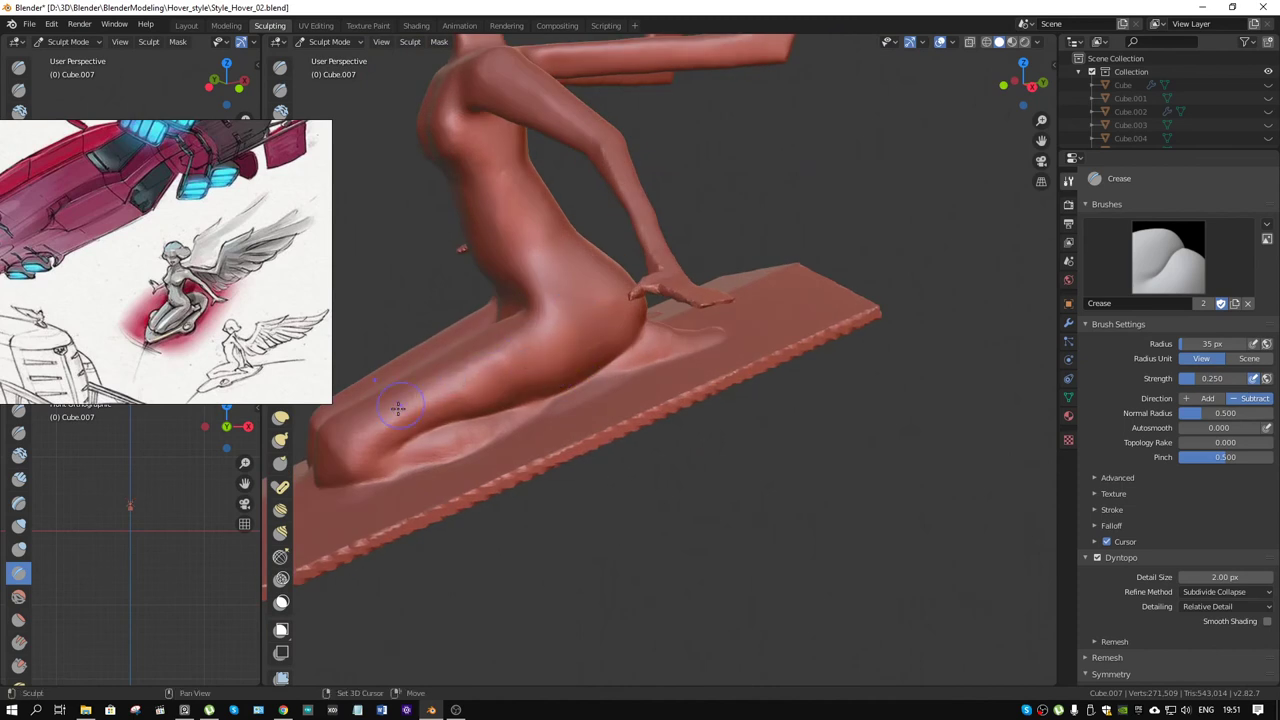
middle_click_drag(487, 381, 537, 367)
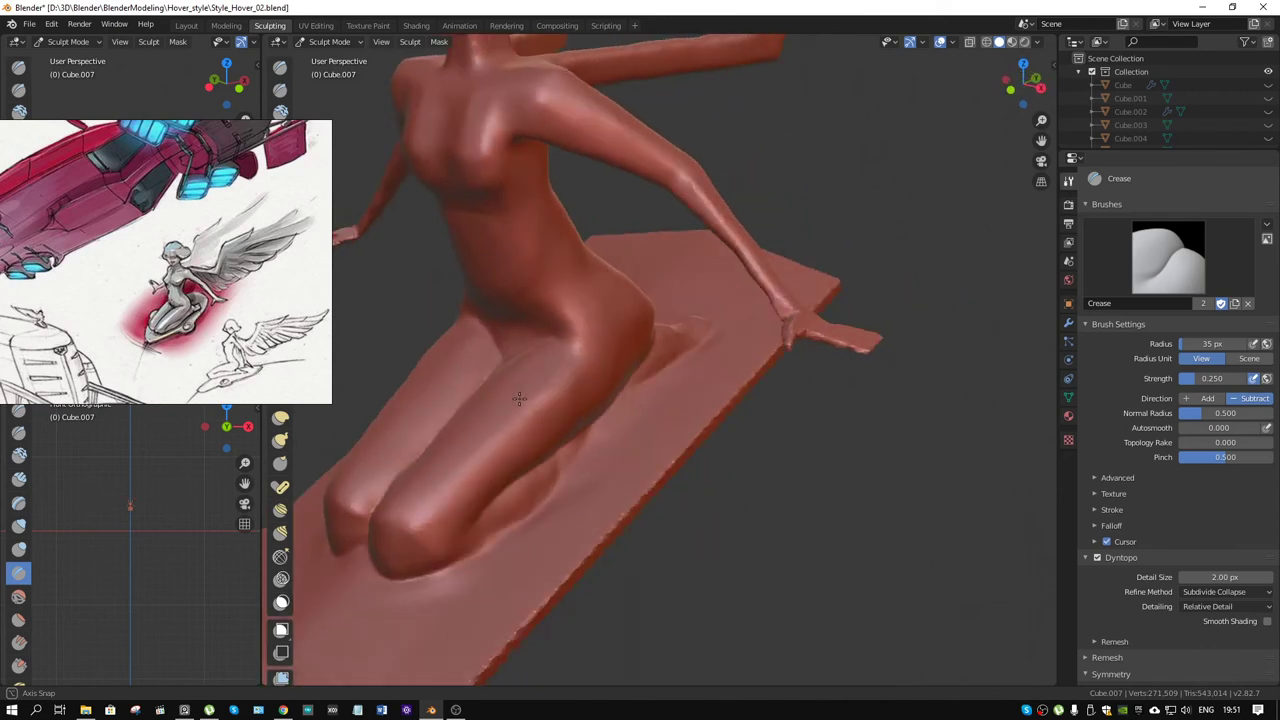
middle_click_drag(517, 400, 550, 405)
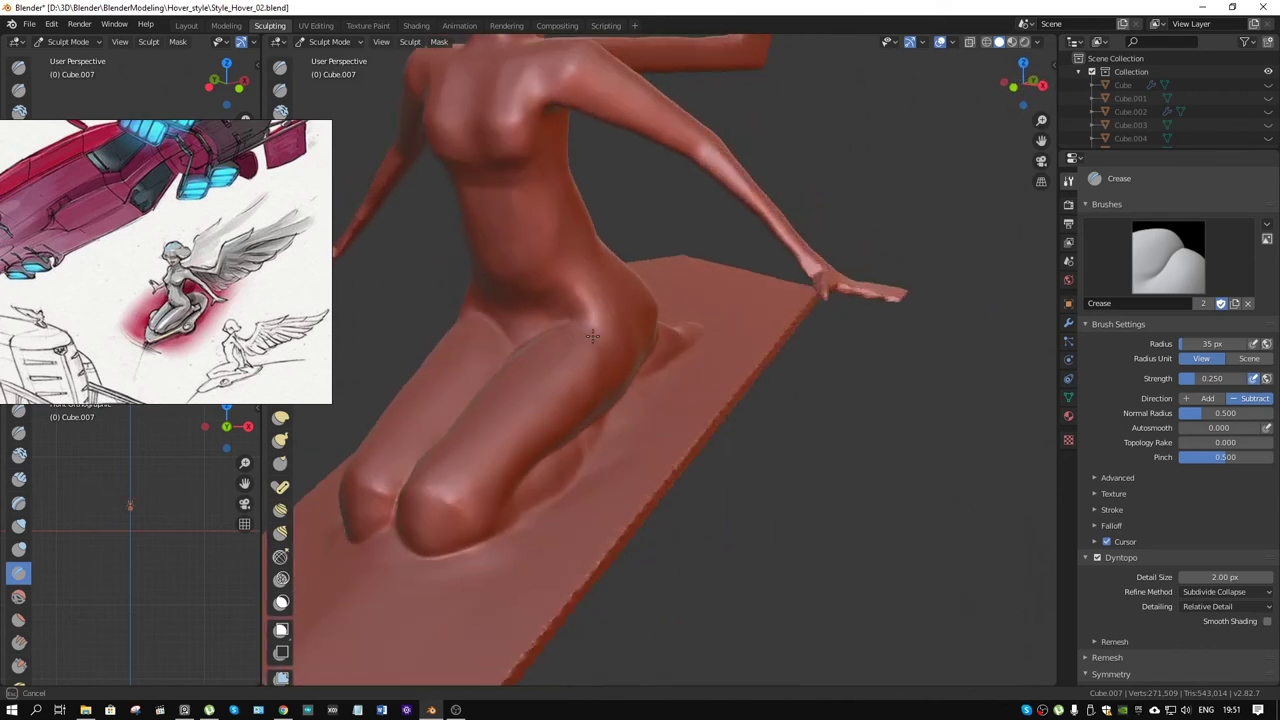
mouse_move(638, 347)
middle_mouse_down()
mouse_move(624, 305)
mouse_move(755, 265)
mouse_move(680, 318)
middle_mouse_up()
scroll(755, 265, "down", 3)
key("shift+space")
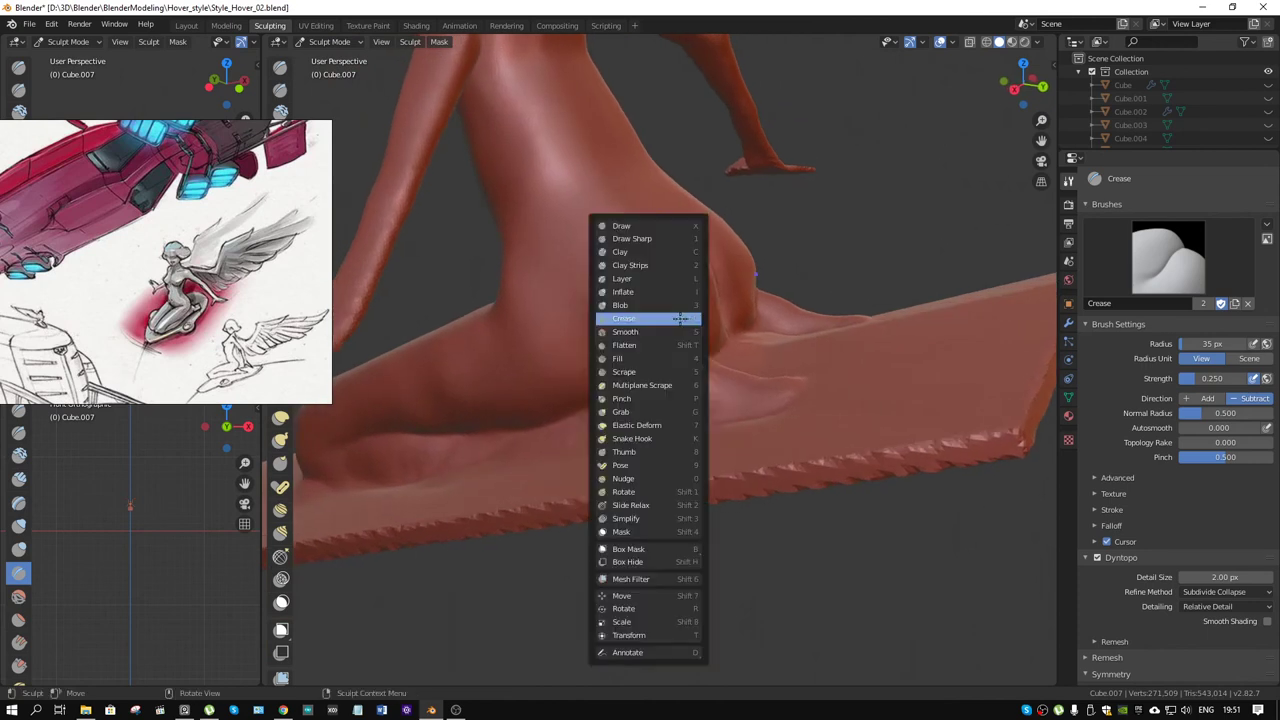
Step: Switch to Clay Strips at 54 px radius and 0.836 strength
key("2")
middle_click_drag(629, 349, 603, 343)
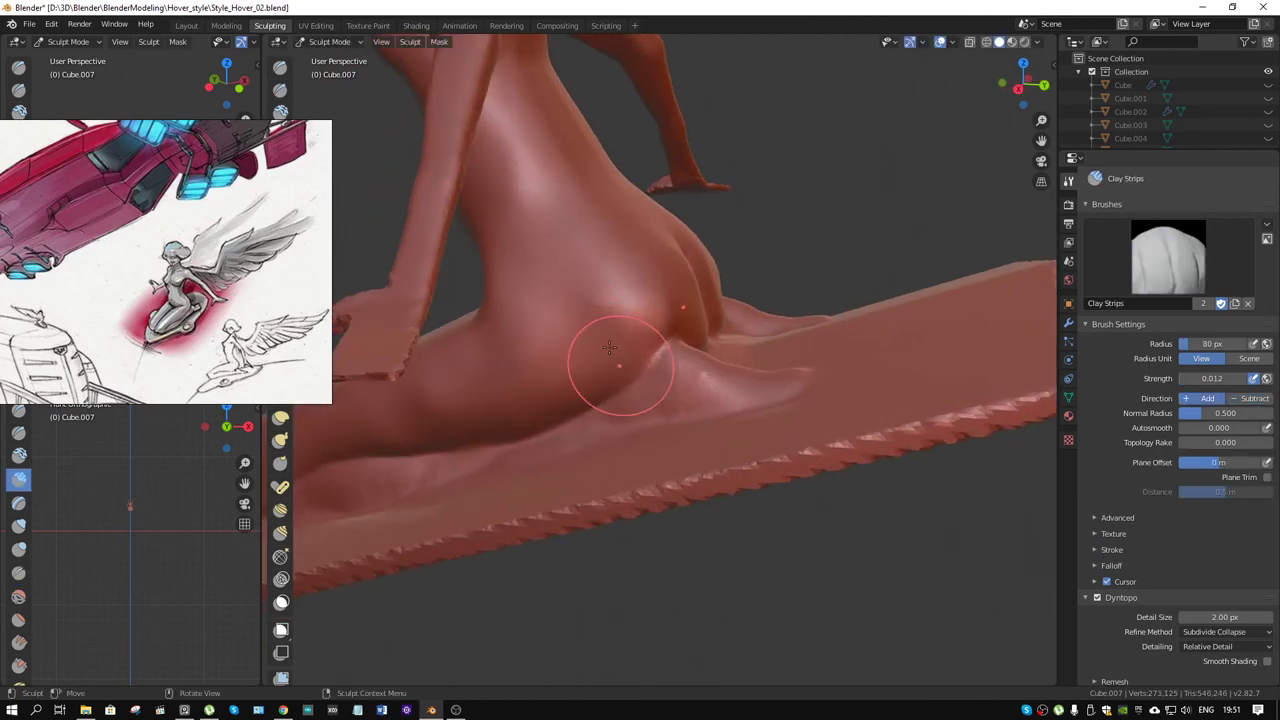
key("f")
left_click(644, 340)
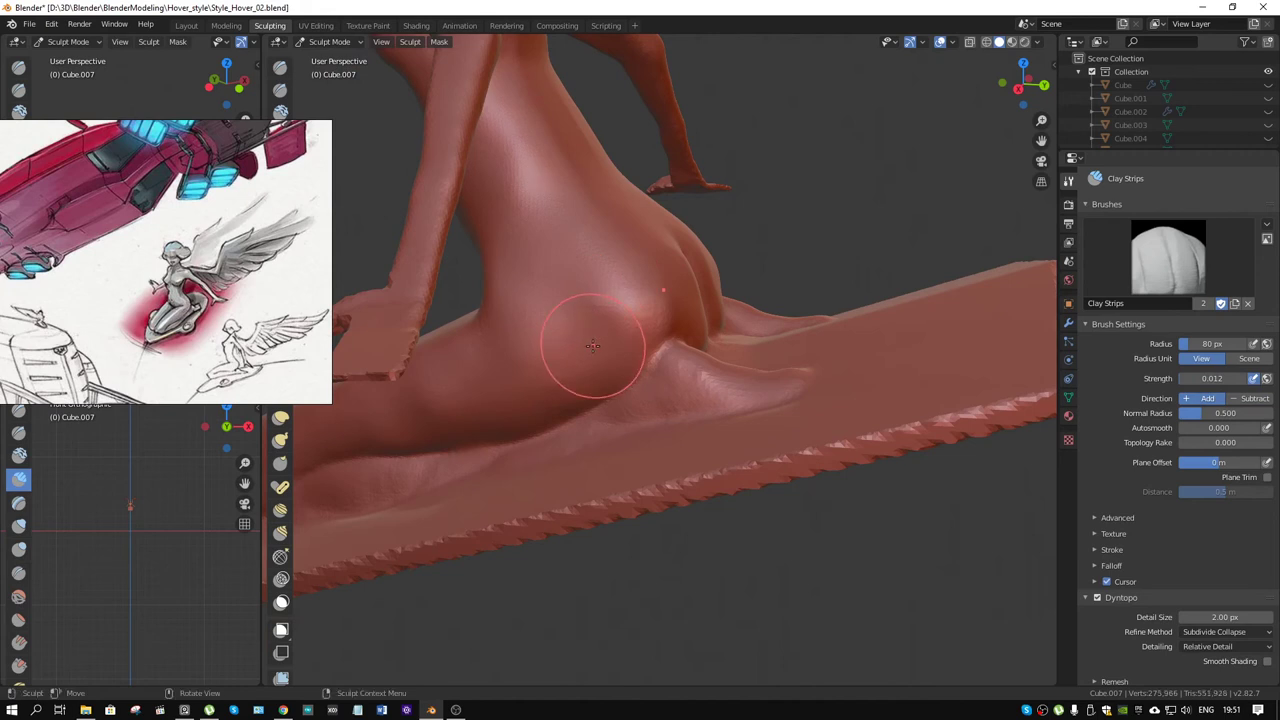
key("shift+f")
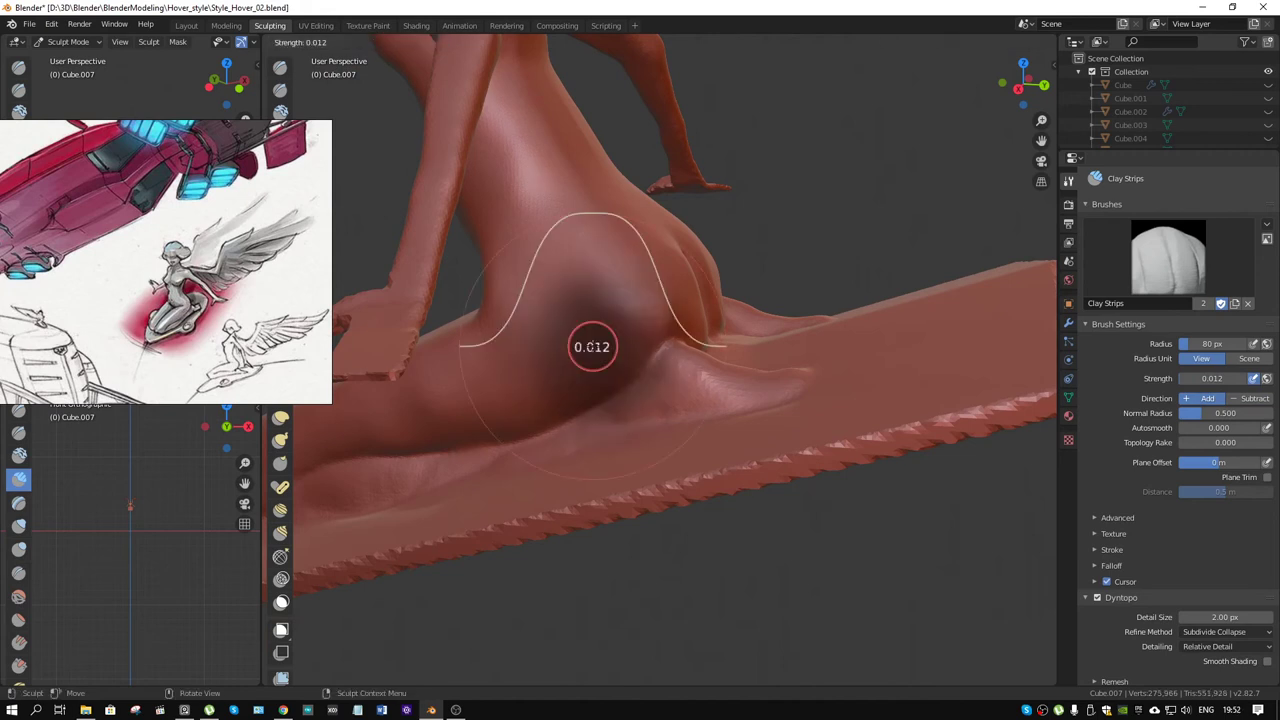
left_click(623, 300)
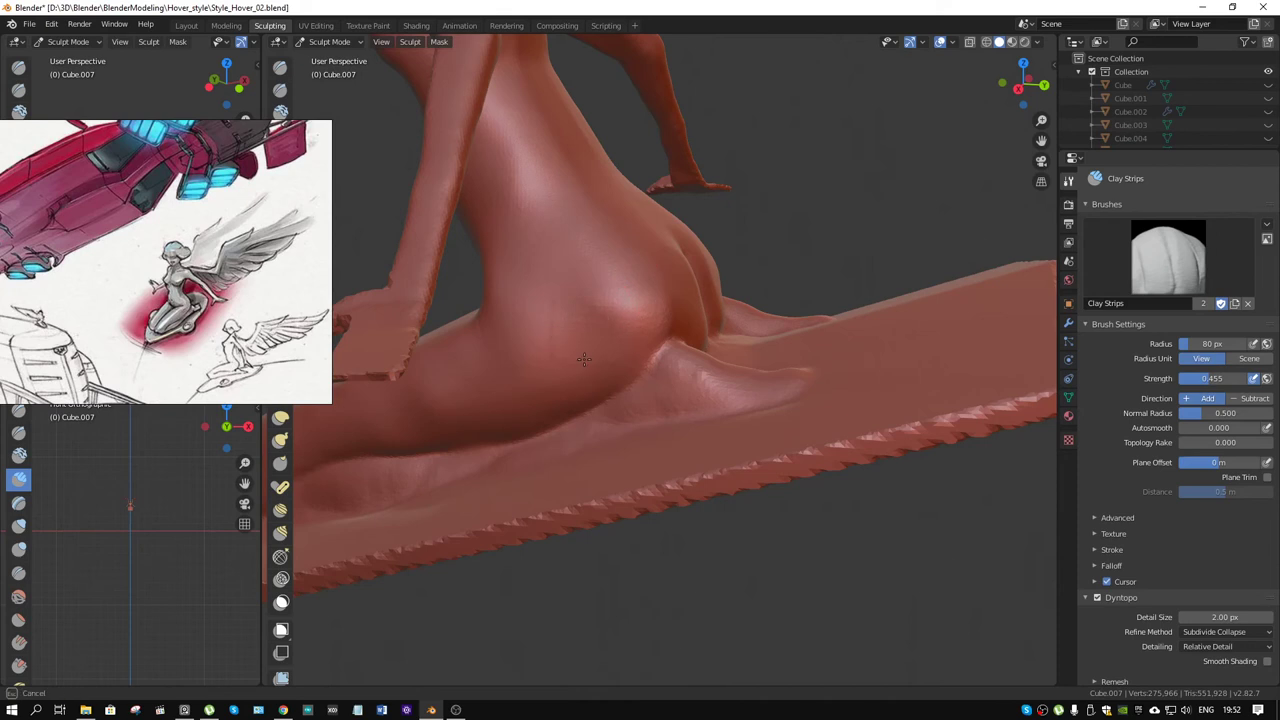
key("f")
left_click(586, 334)
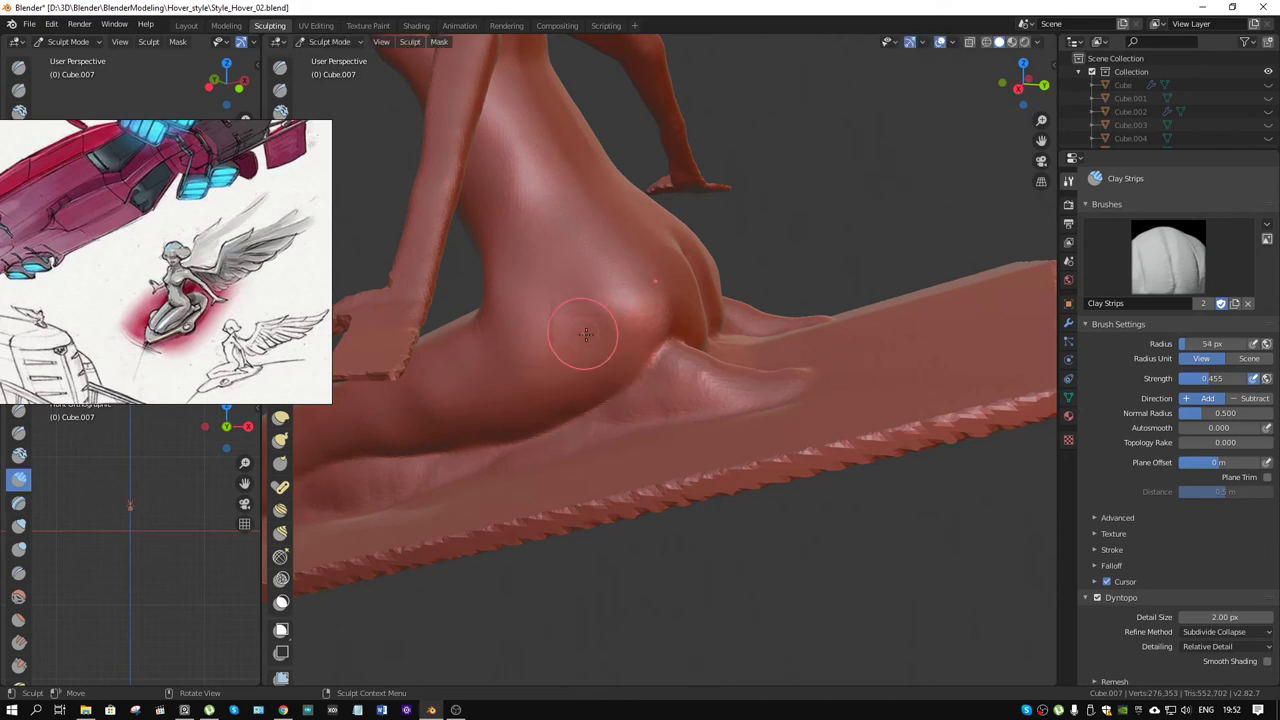
key("shift+f")
left_click(565, 361)
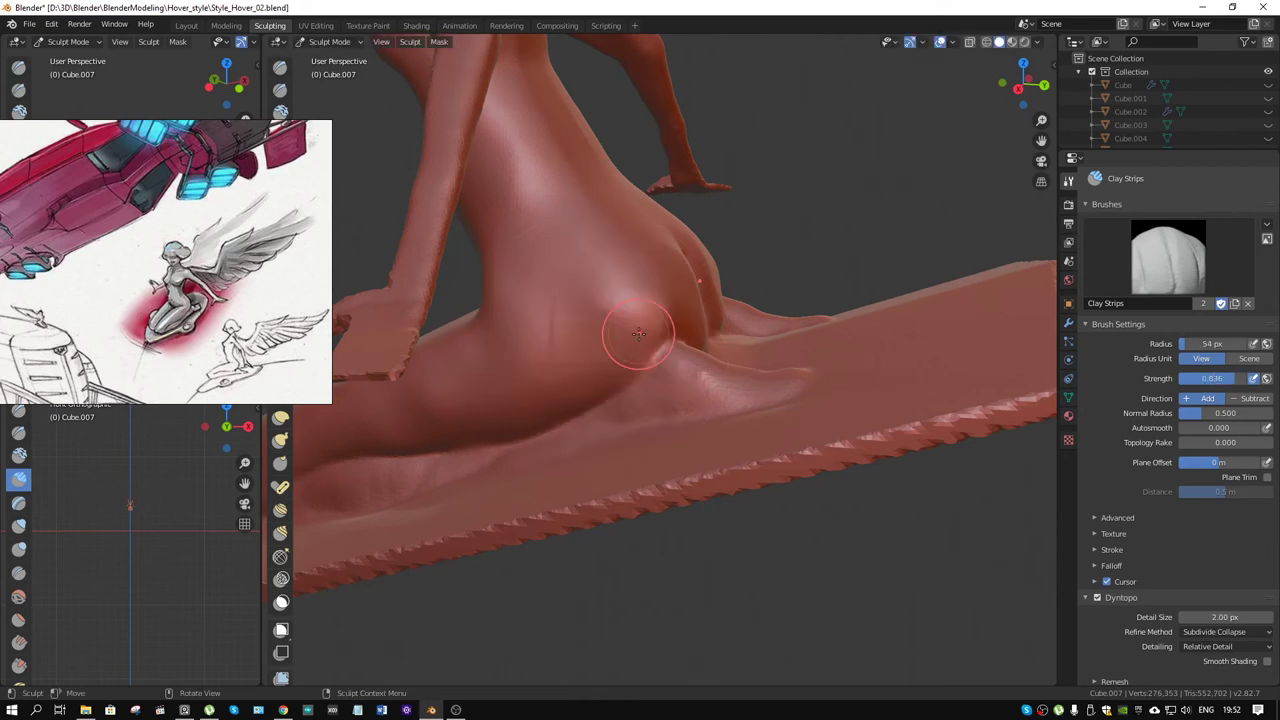
Step: Add clay volume to the buttock and hip, then refine it with a 25 px brush
mouse_move(565, 361)
left_mouse_down()
mouse_move(573, 349)
mouse_move(535, 343)
left_mouse_up()
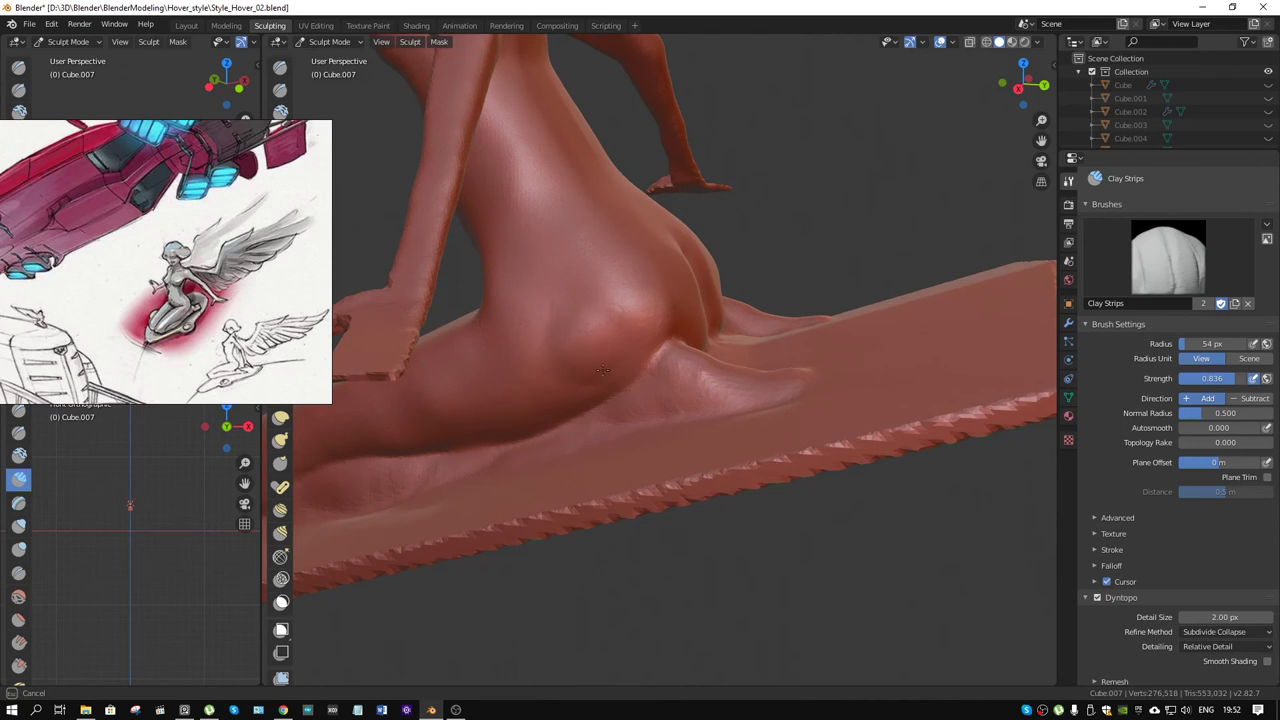
mouse_move(543, 300)
left_mouse_down()
mouse_move(560, 350)
mouse_move(529, 357)
left_mouse_up()
middle_click_drag(612, 338, 651, 331)
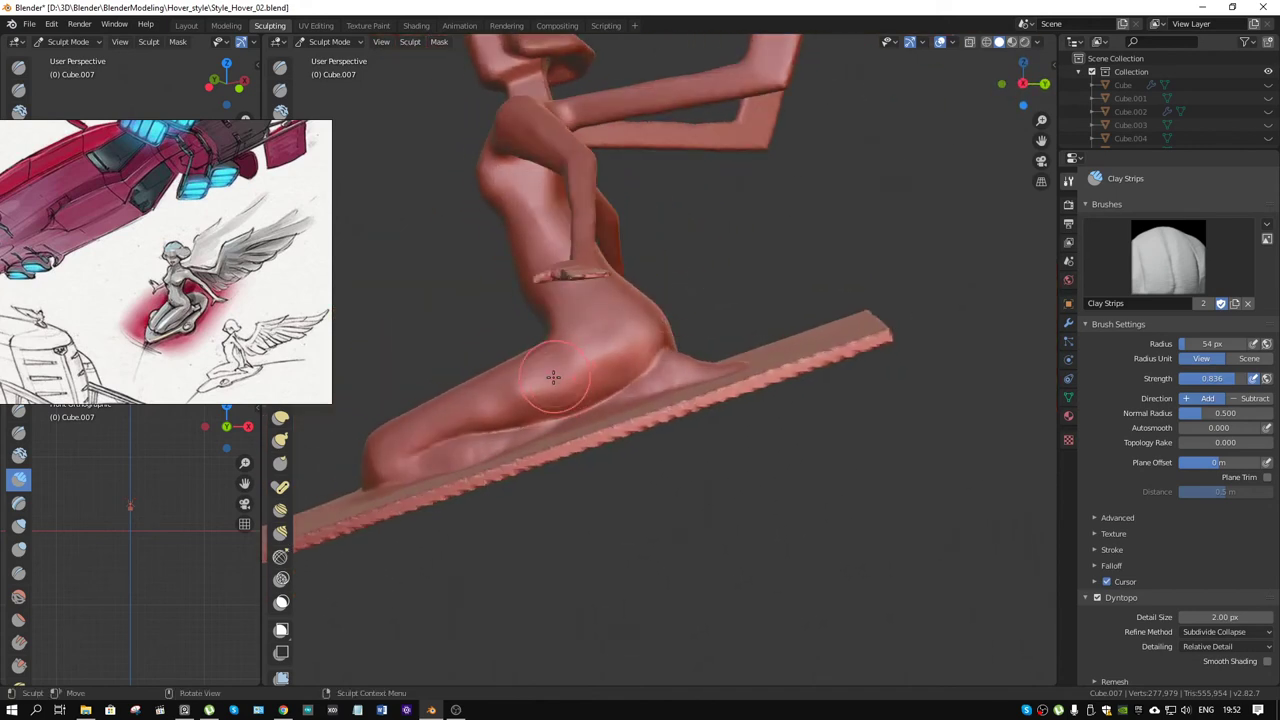
left_click_drag(553, 377, 580, 344)
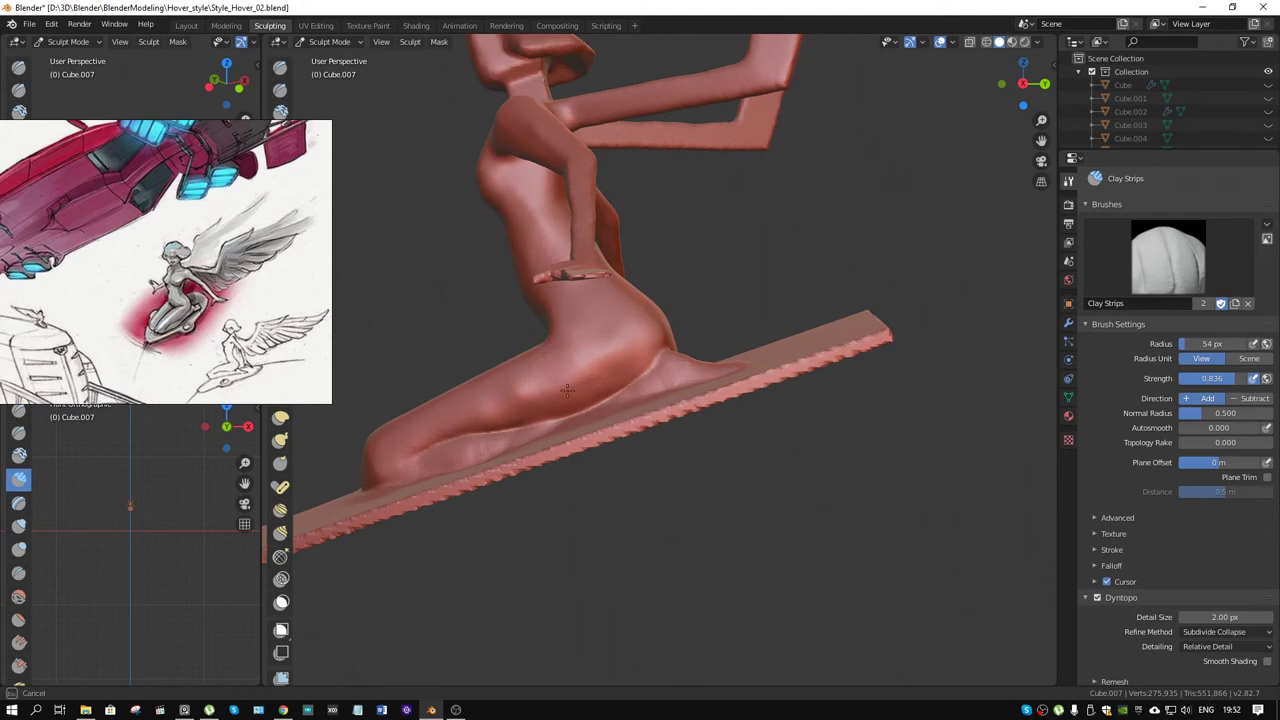
key("f")
left_click(577, 378)
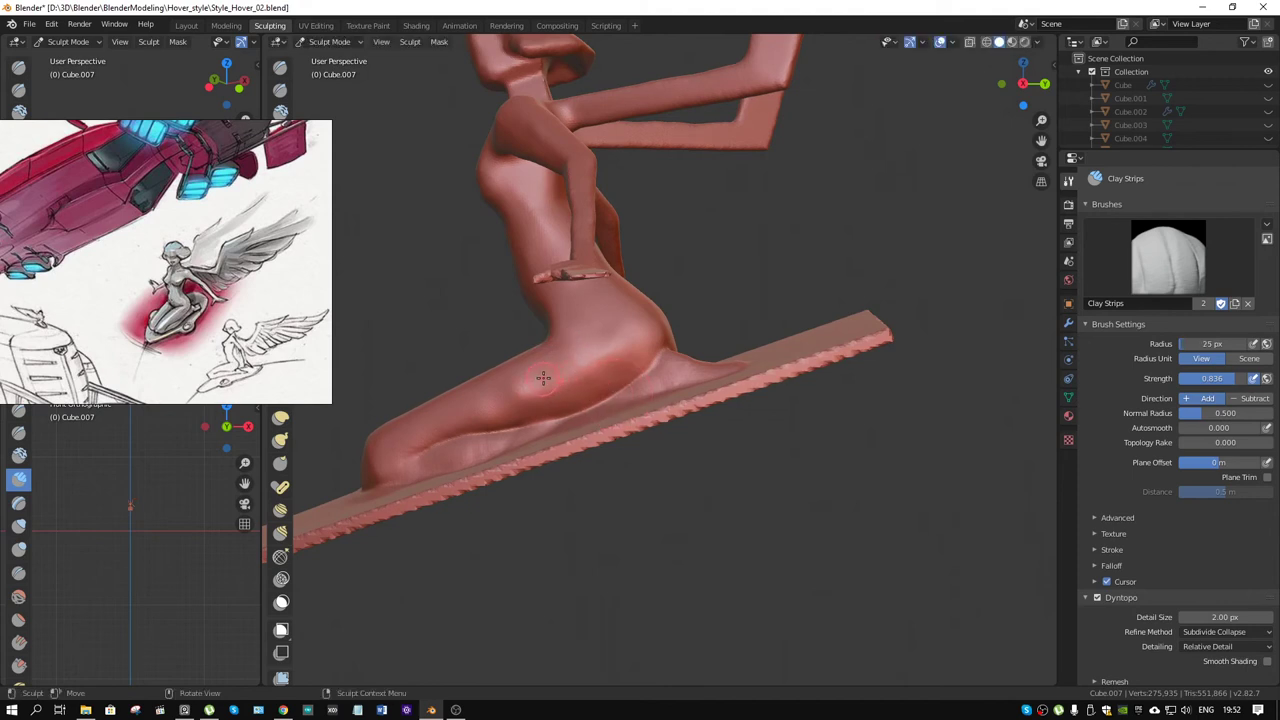
mouse_move(543, 377)
left_mouse_down()
mouse_move(500, 398)
mouse_move(558, 363)
left_mouse_up()
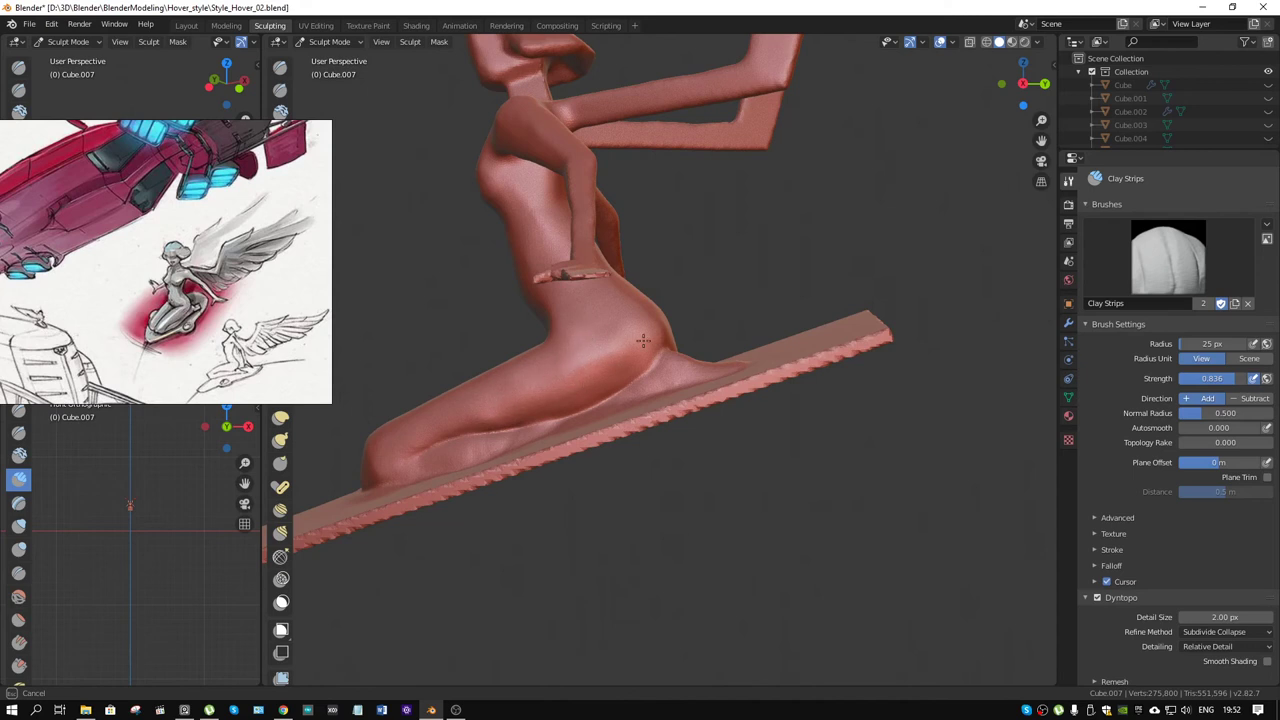
Step: Add further clay strokes along the hip and review the whole figure
mouse_move(596, 379)
middle_mouse_down()
mouse_move(562, 427)
mouse_move(555, 403)
mouse_move(498, 399)
middle_mouse_up()
left_click_drag(498, 399, 507, 396)
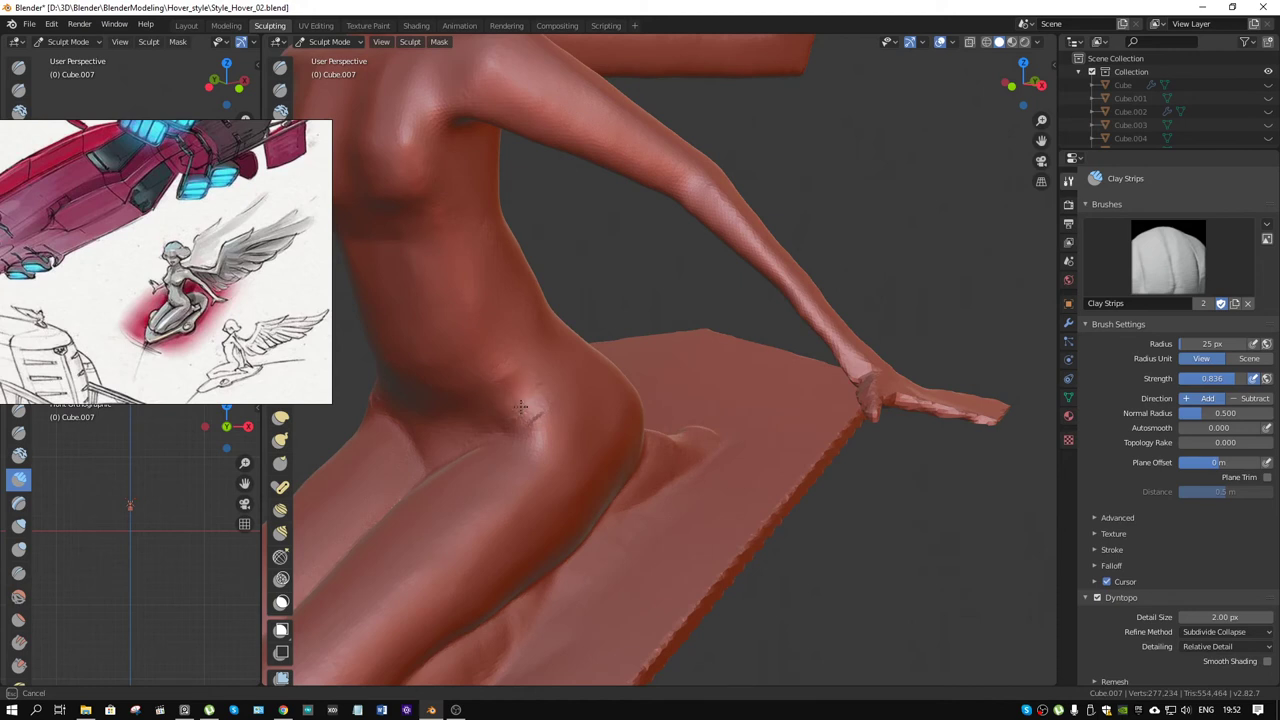
mouse_move(522, 365)
middle_mouse_down()
mouse_move(601, 354)
mouse_move(646, 320)
middle_mouse_up()
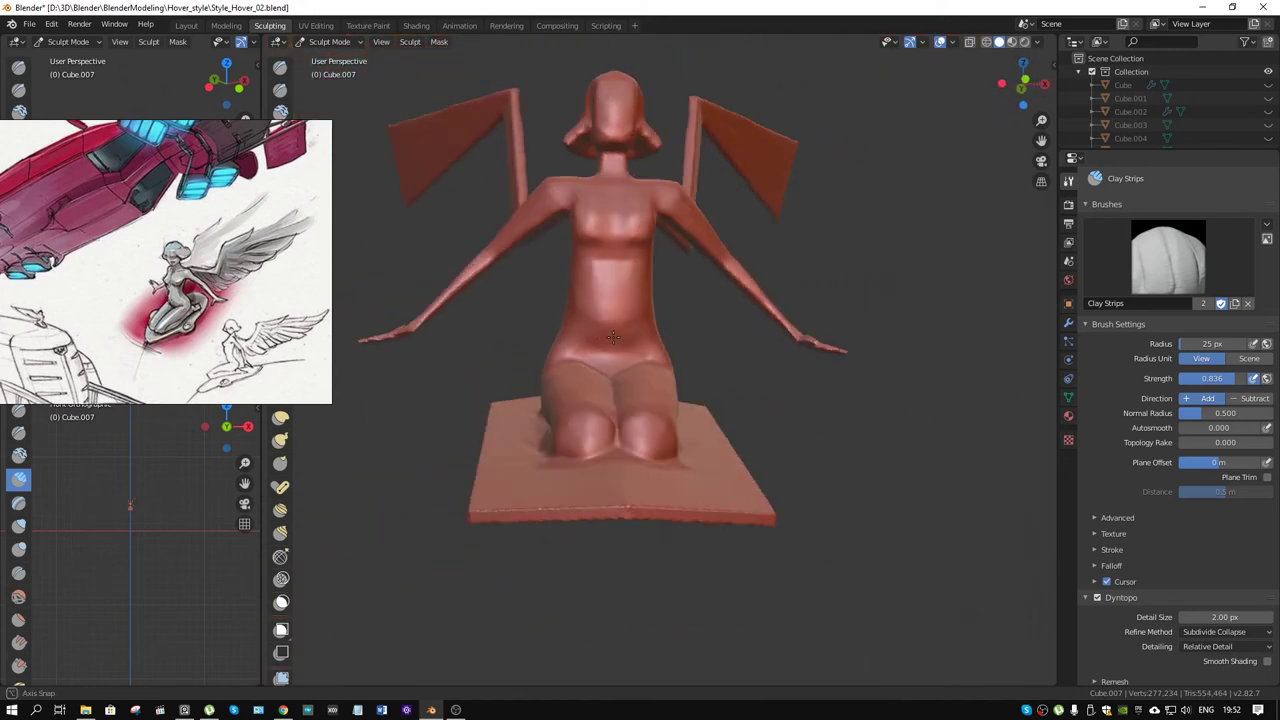
scroll(619, 323, "up", 2)
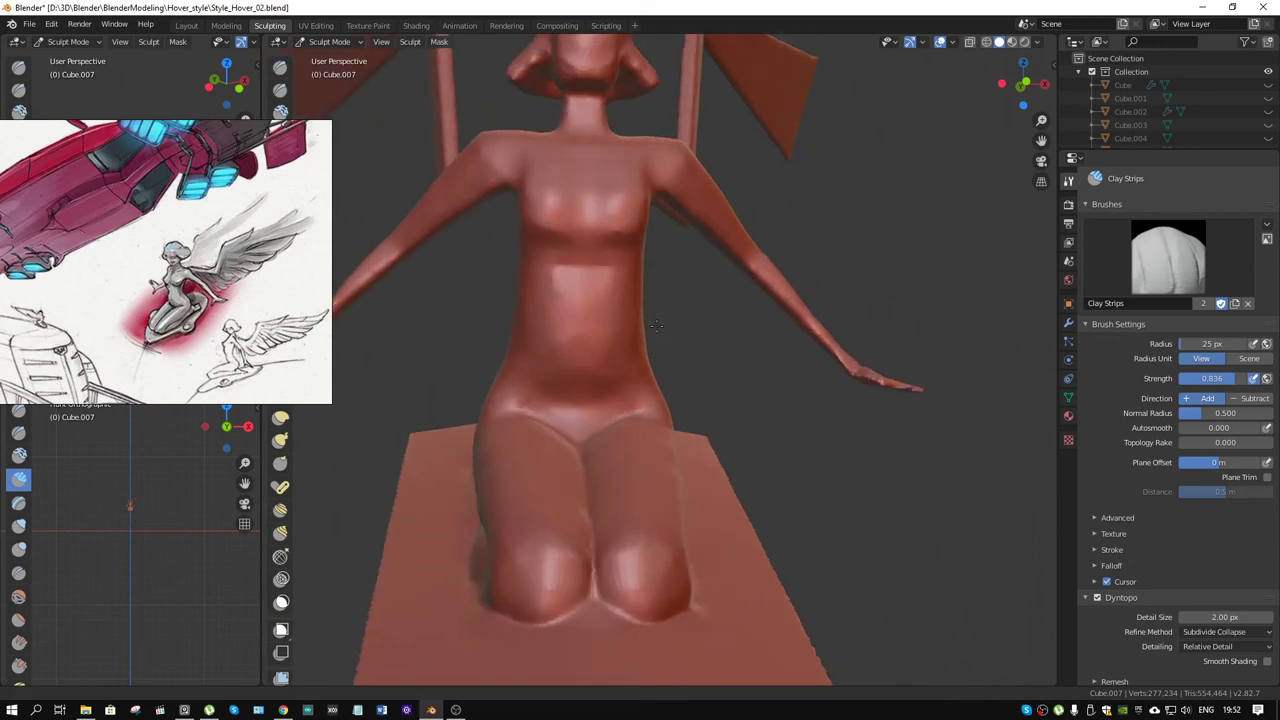
mouse_move(619, 323)
middle_mouse_down()
mouse_move(588, 369)
mouse_move(609, 370)
middle_mouse_up()
scroll(588, 369, "up", 2)
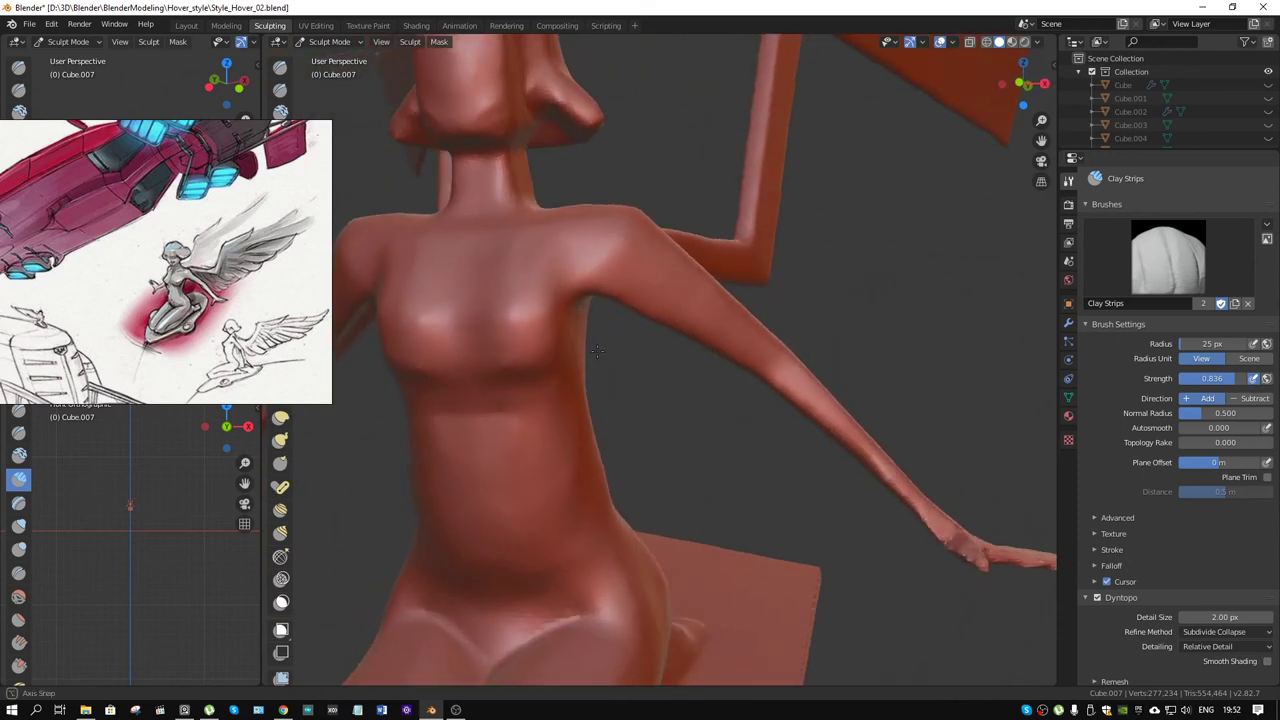
scroll(609, 370, "down", 3)
mouse_move(590, 400)
middle_mouse_down()
mouse_move(571, 457)
mouse_move(633, 507)
middle_mouse_up()
key("g")
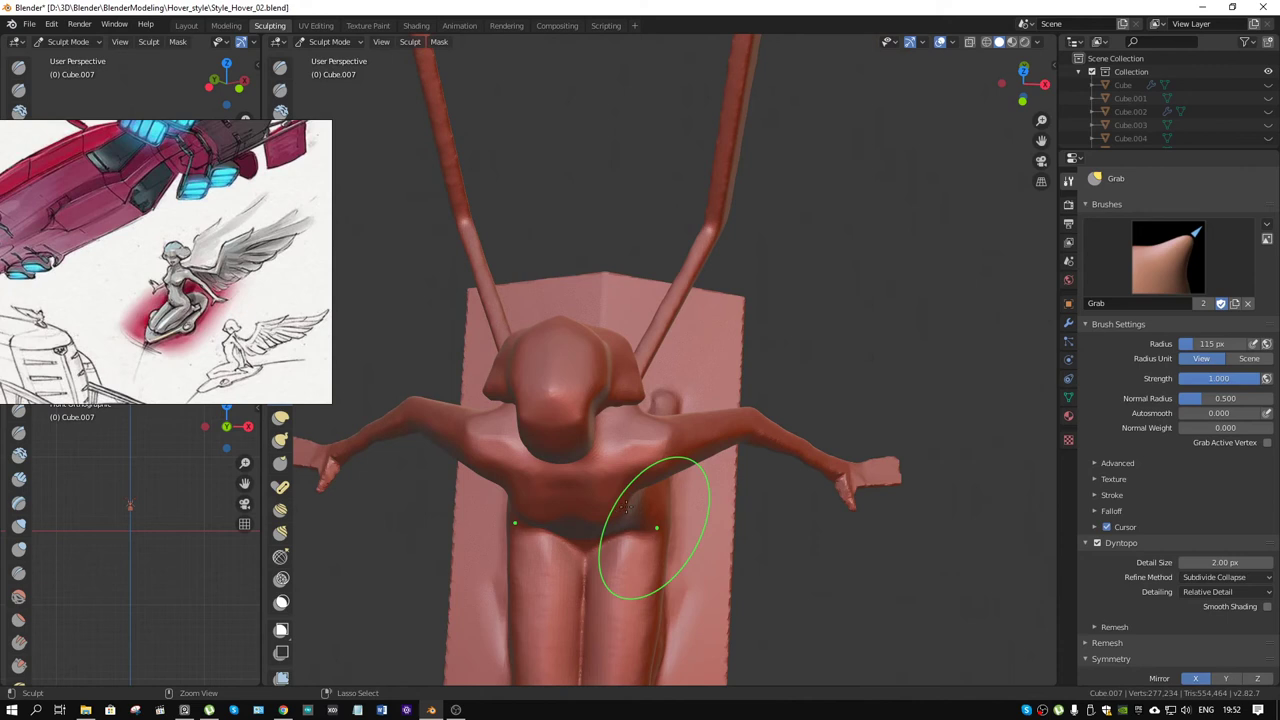
Step: Pull the crotch between the thighs into shape, then crease a first fold under the chest
left_click_drag(625, 507, 623, 505)
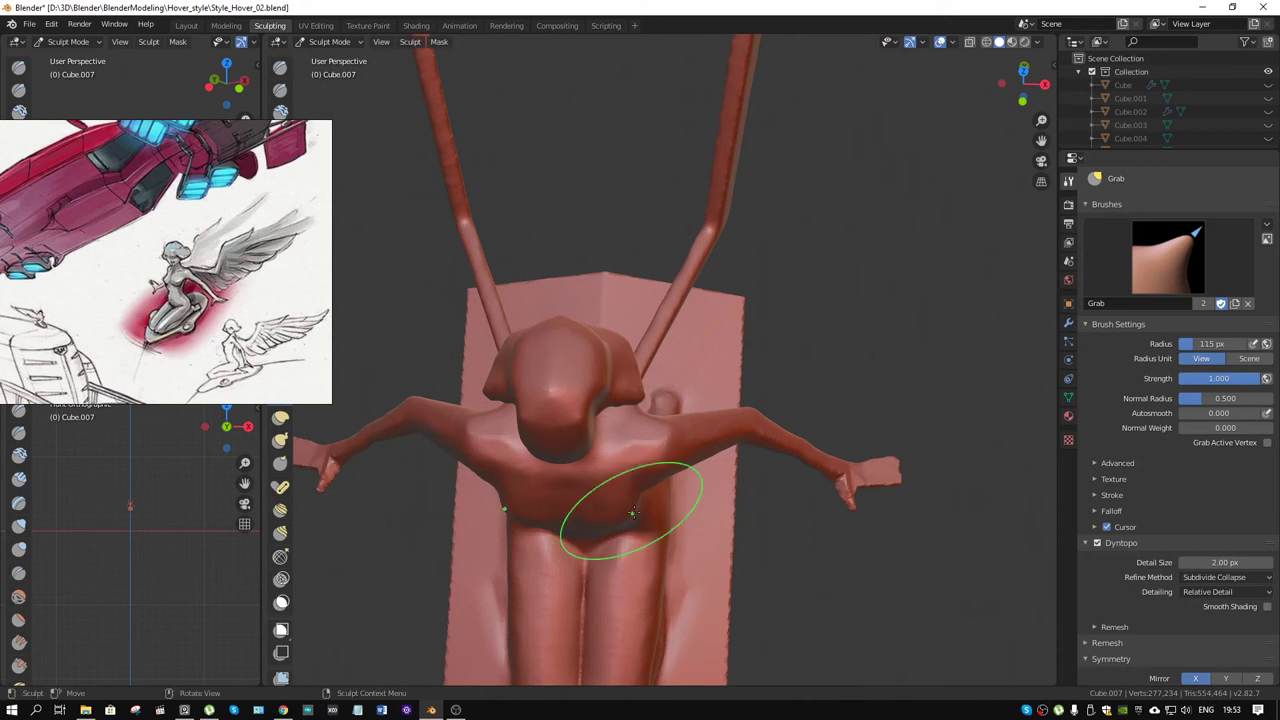
middle_click_drag(630, 507, 583, 405)
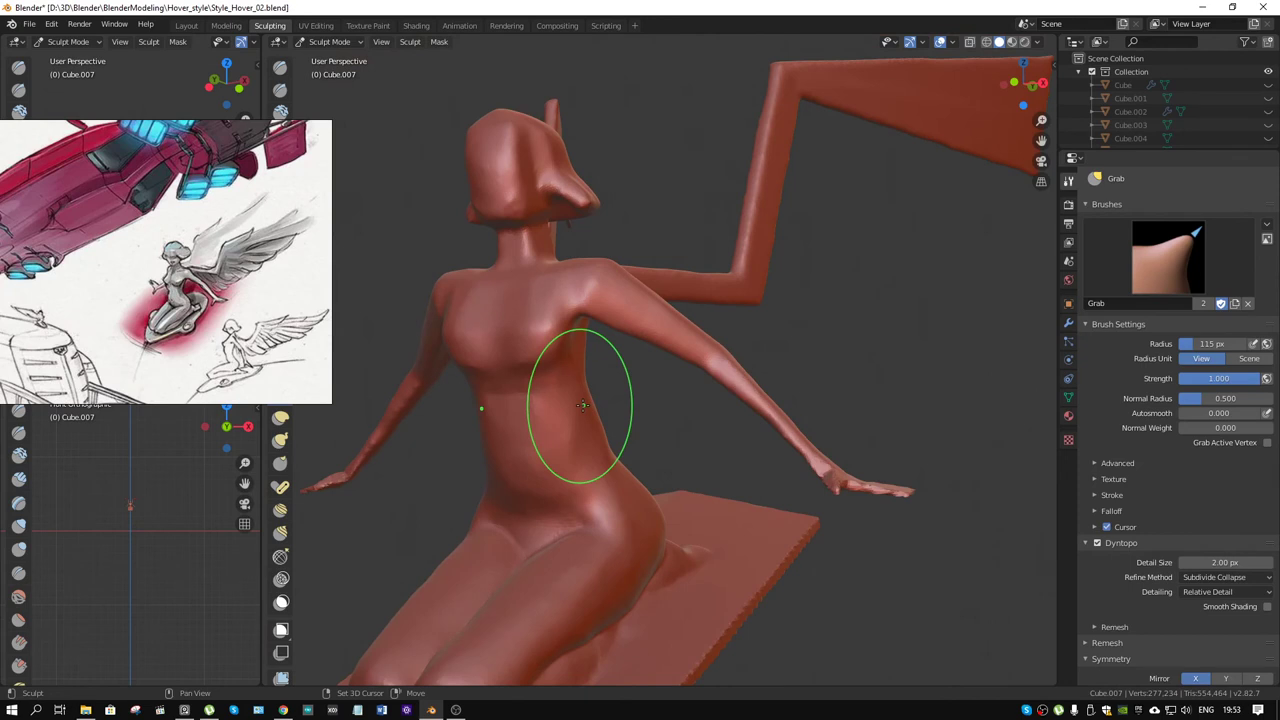
key("shift+c")
middle_click_drag(494, 317, 509, 366)
scroll(530, 368, "up", 4)
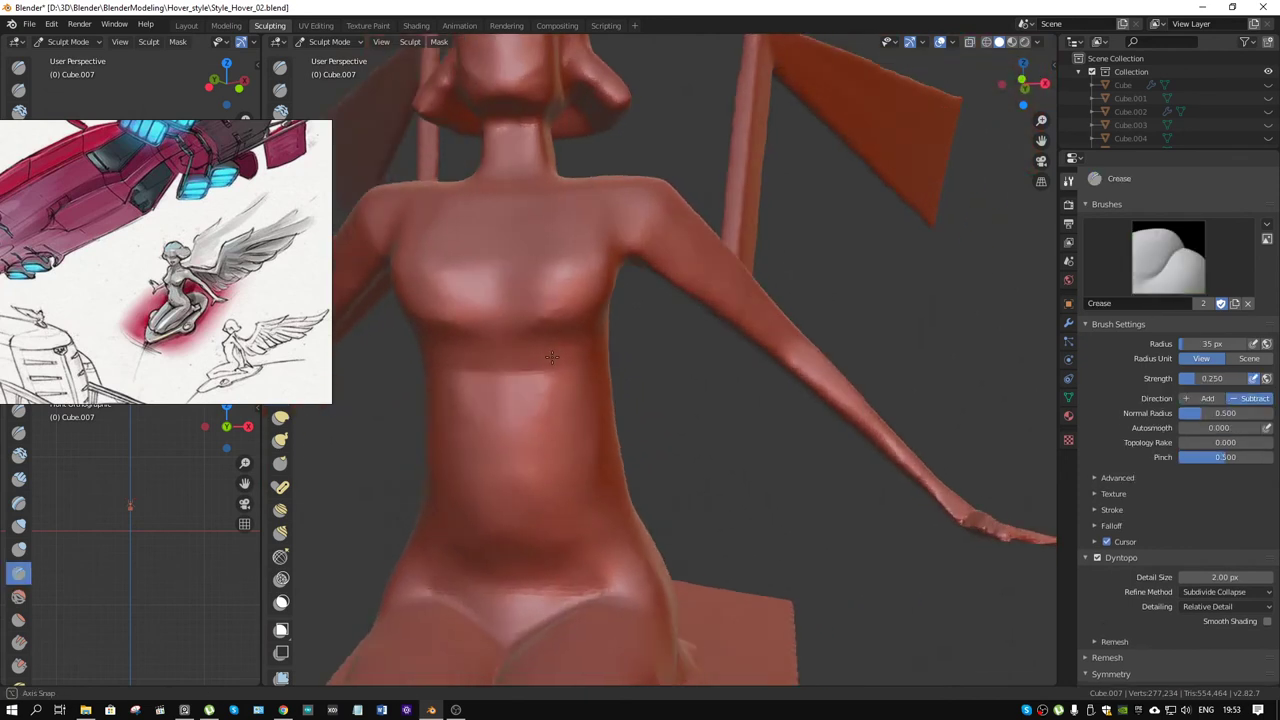
scroll(548, 369, "down", 2)
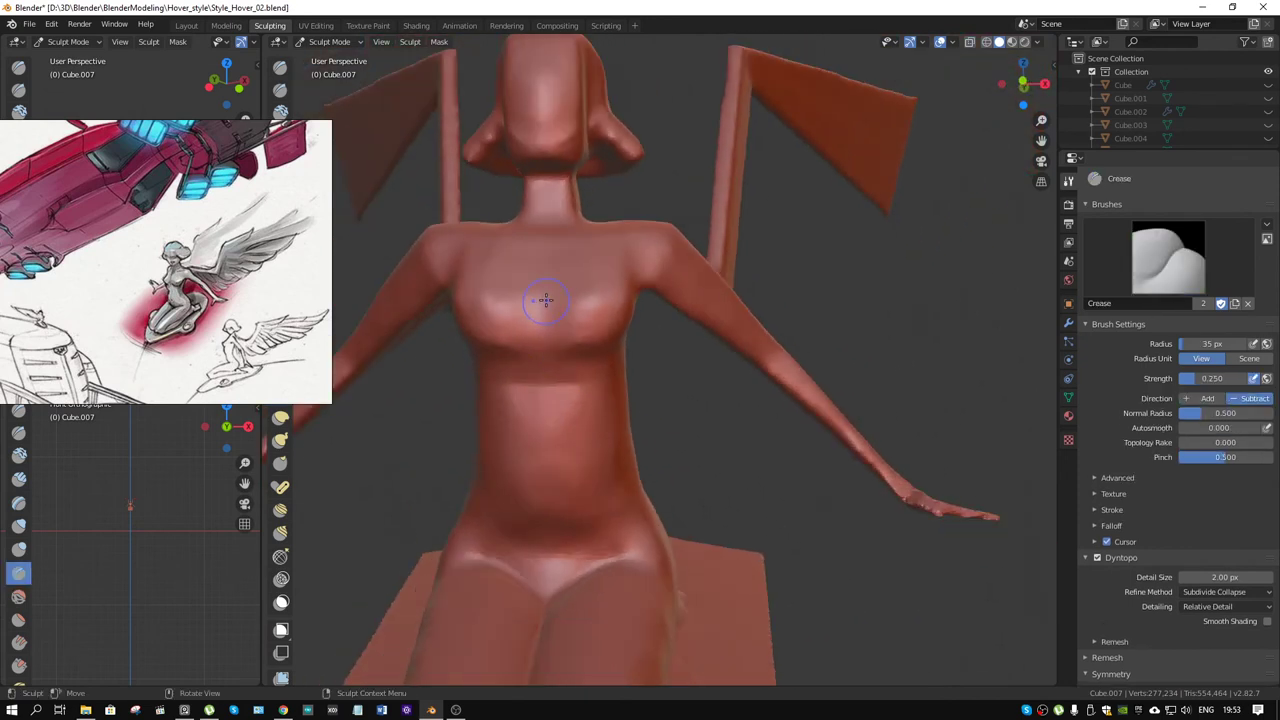
left_click_drag(545, 300, 549, 325)
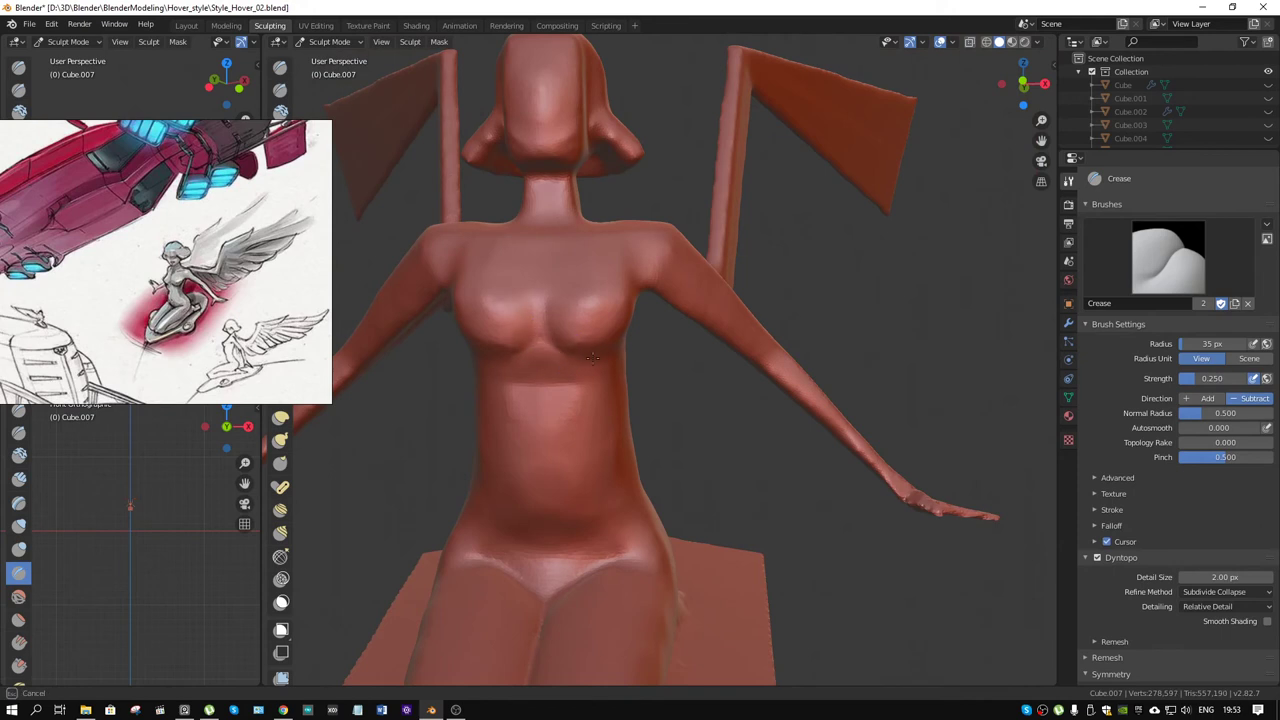
Step: Deepen the subtractive crease under the chest from side and front angles to outline the breasts
middle_click_drag(592, 357, 507, 366)
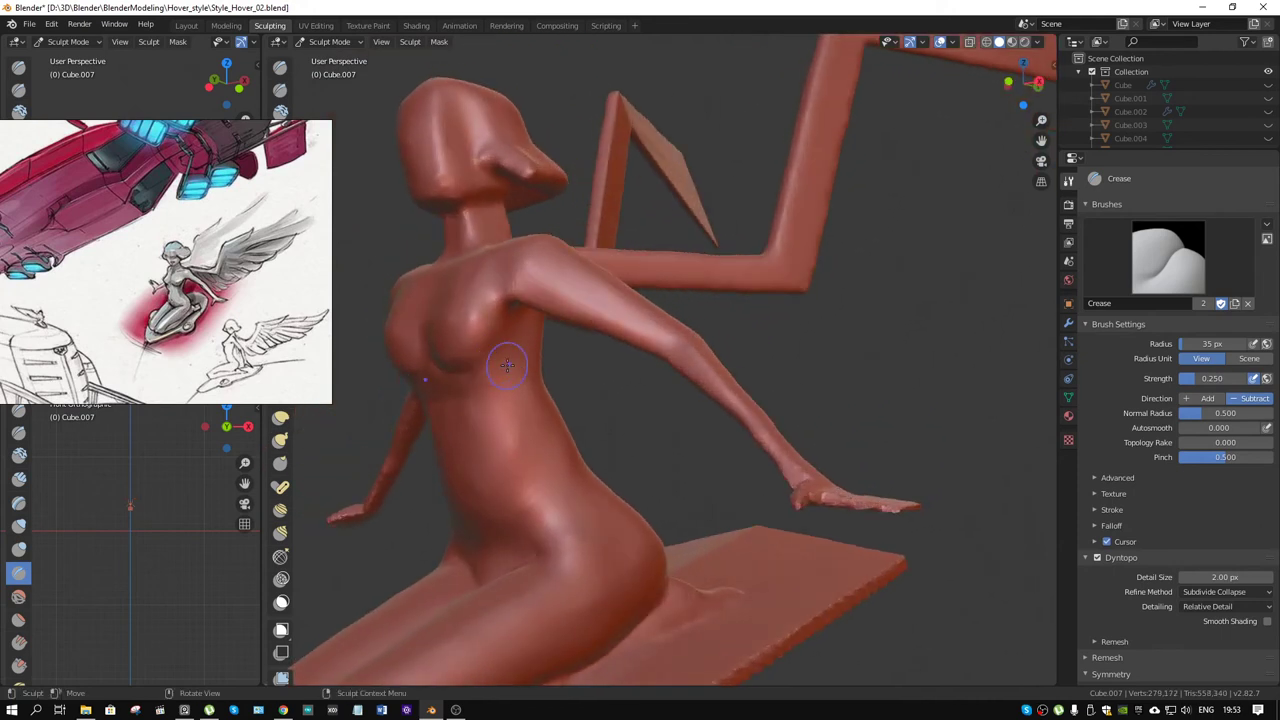
left_click_drag(507, 366, 497, 350)
middle_click_drag(531, 350, 488, 346)
left_click_drag(424, 370, 451, 318)
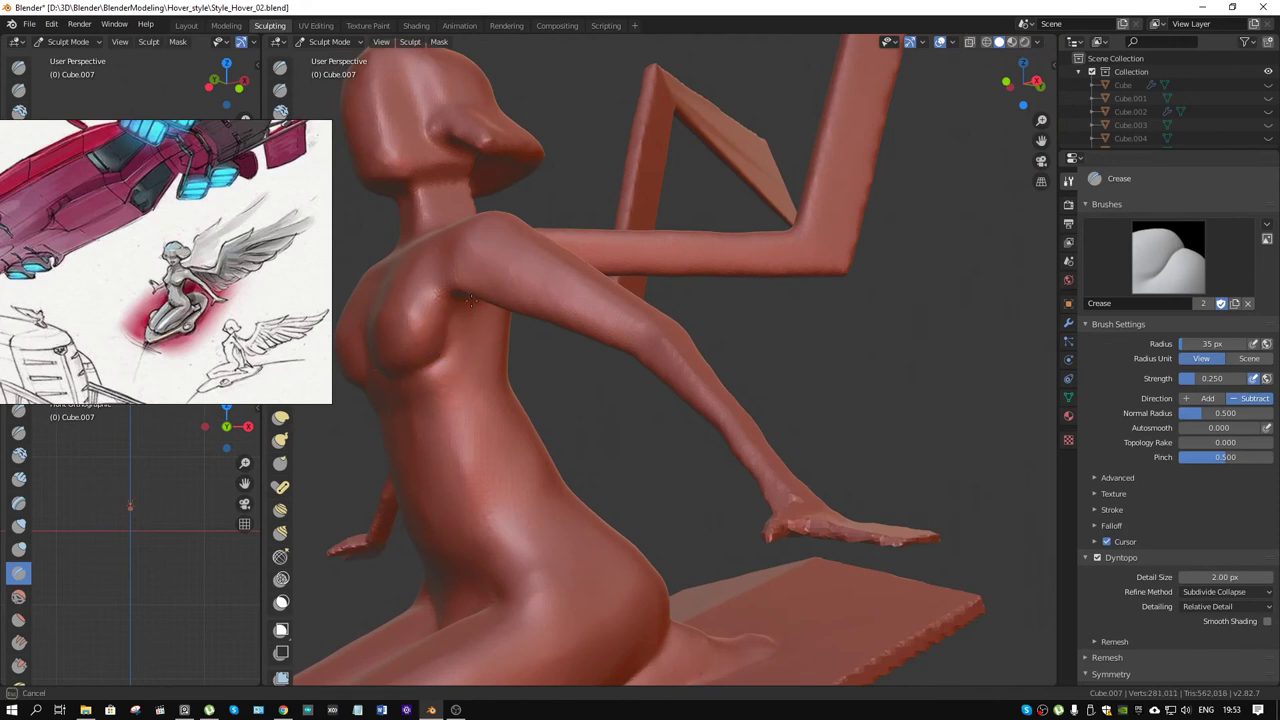
middle_click_drag(424, 386, 520, 355)
mouse_move(561, 262)
middle_mouse_down()
mouse_move(556, 303)
mouse_move(595, 325)
mouse_move(559, 347)
mouse_move(580, 355)
mouse_move(615, 340)
mouse_move(623, 378)
mouse_move(597, 355)
middle_mouse_up()
key("shift+space")
Step: Switch to the Clay Strips brush with X mirror and build volume over the chest crease marks
left_click(597, 353)
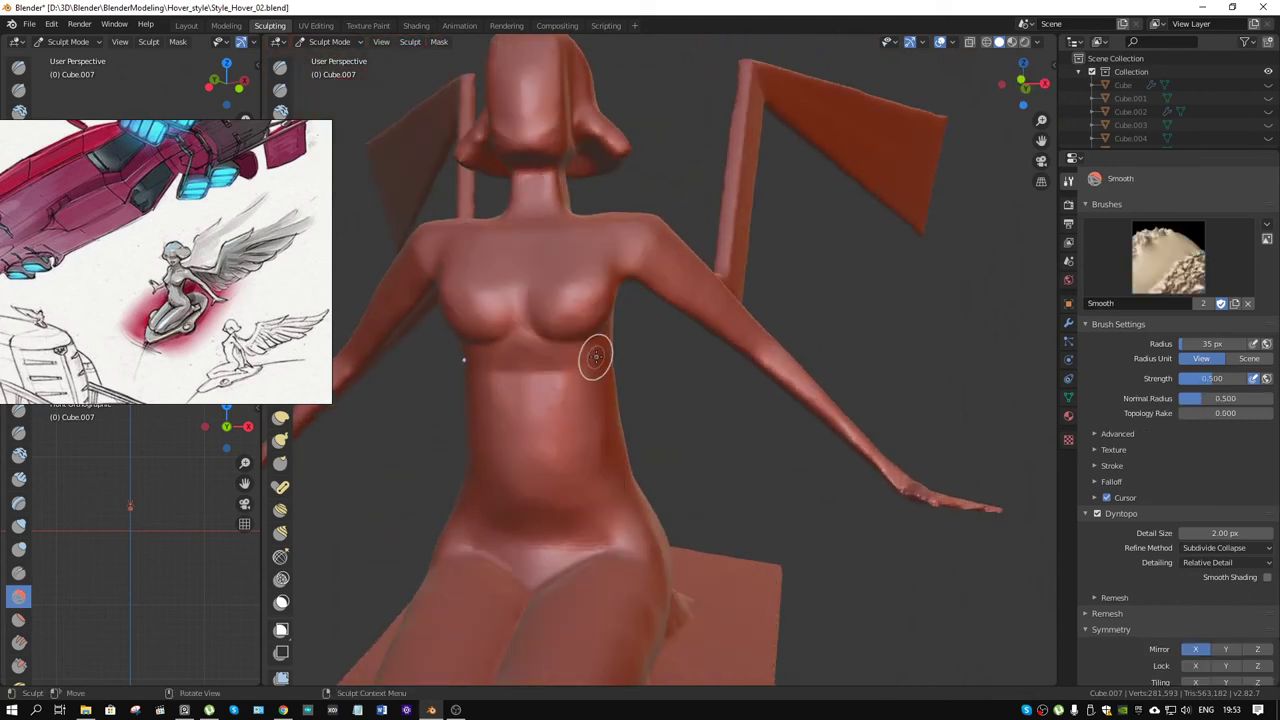
key("shift+space")
key("2")
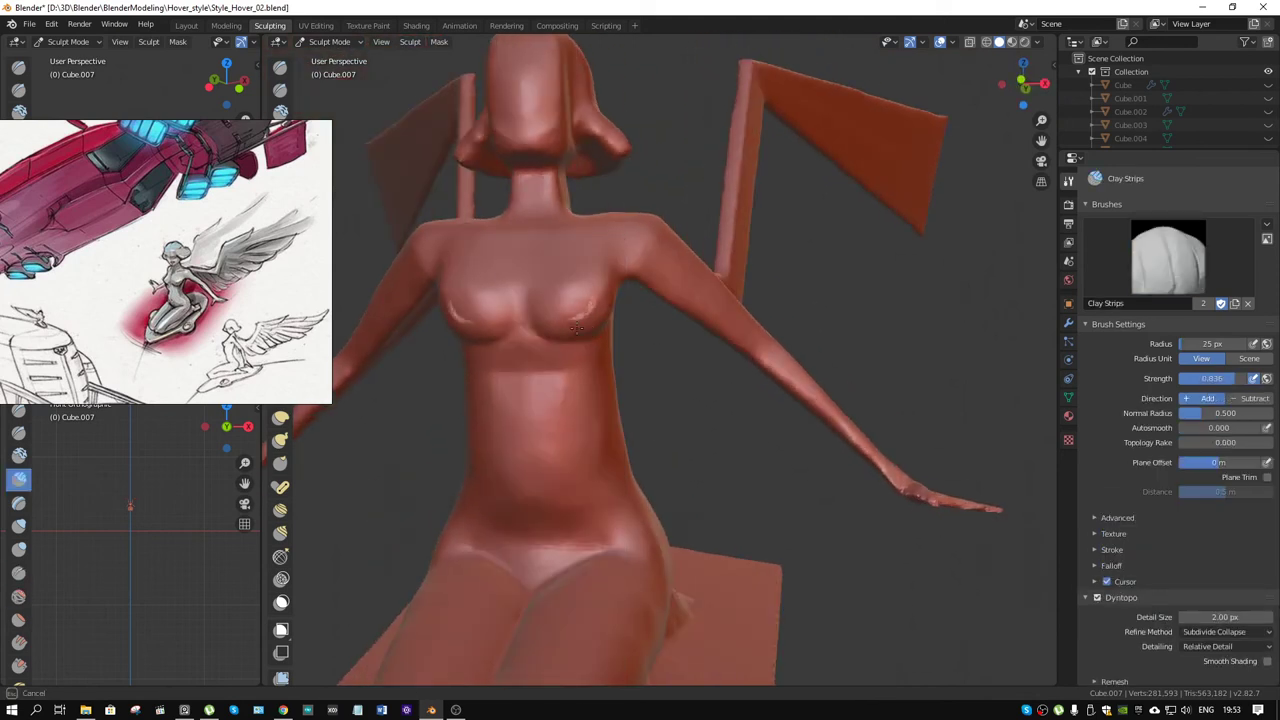
left_click_drag(576, 314, 587, 292)
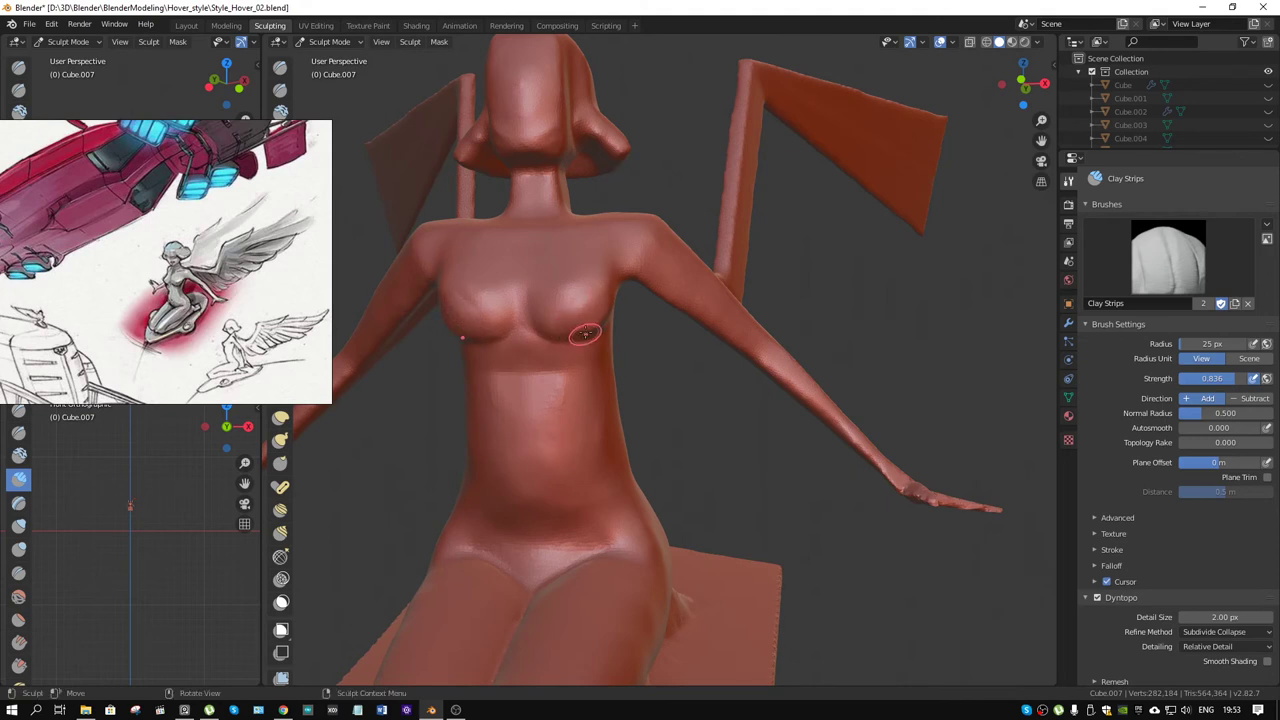
mouse_move(585, 333)
middle_mouse_down()
mouse_move(578, 238)
mouse_move(503, 316)
middle_mouse_up()
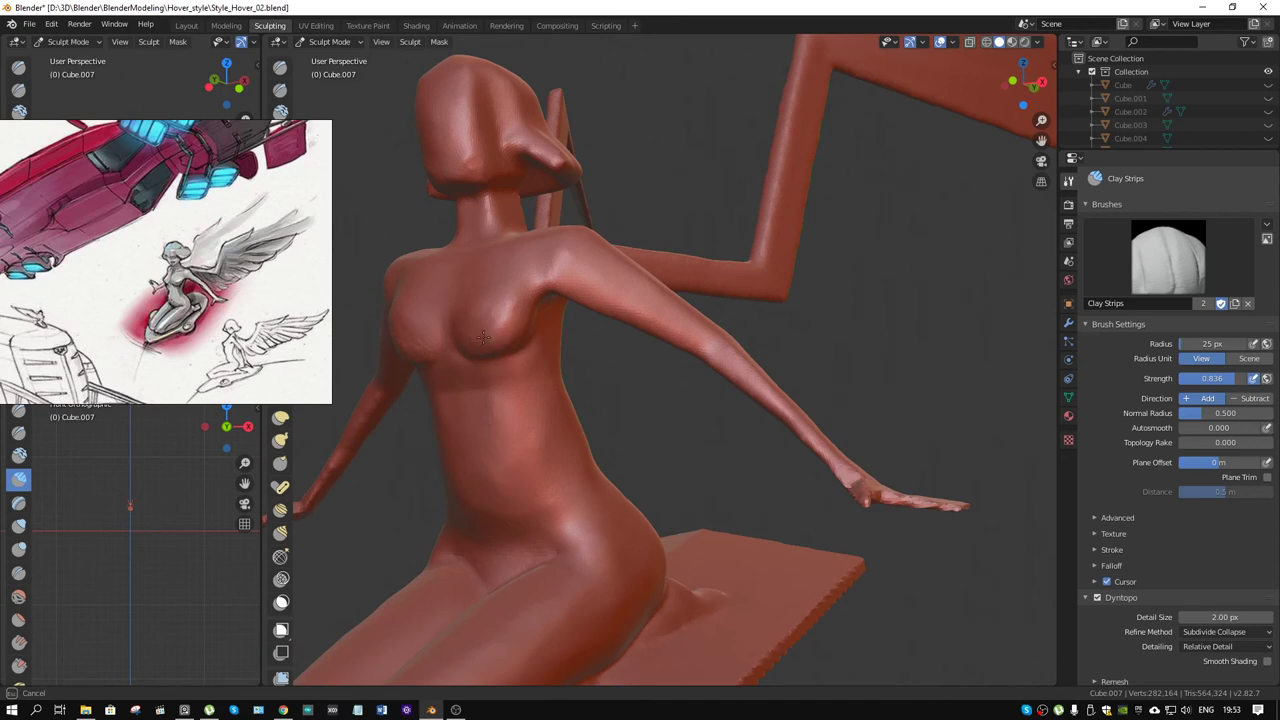
mouse_move(483, 338)
middle_mouse_down()
mouse_move(531, 305)
mouse_move(587, 316)
middle_mouse_up()
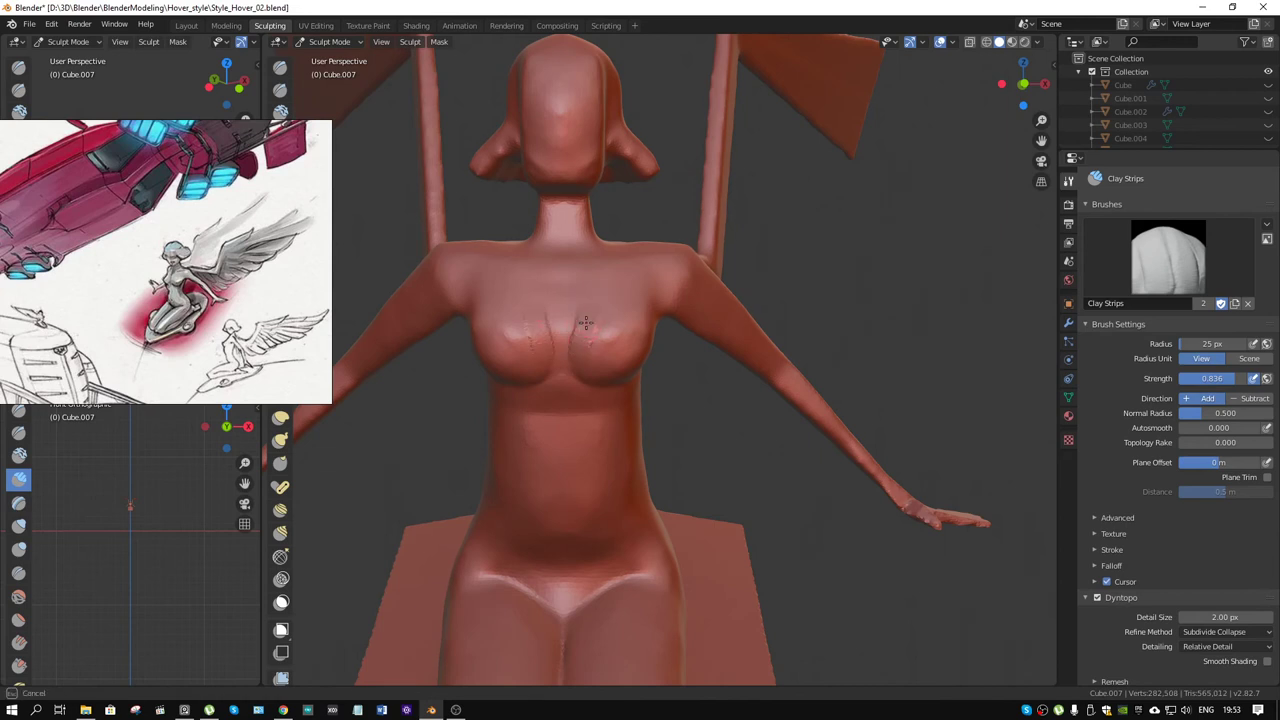
left_click_drag(528, 322, 530, 346)
Step: Deepen the mirrored 25 px clay strokes to round both breasts and re-sculpt the upper chest
left_click_drag(586, 340, 586, 372)
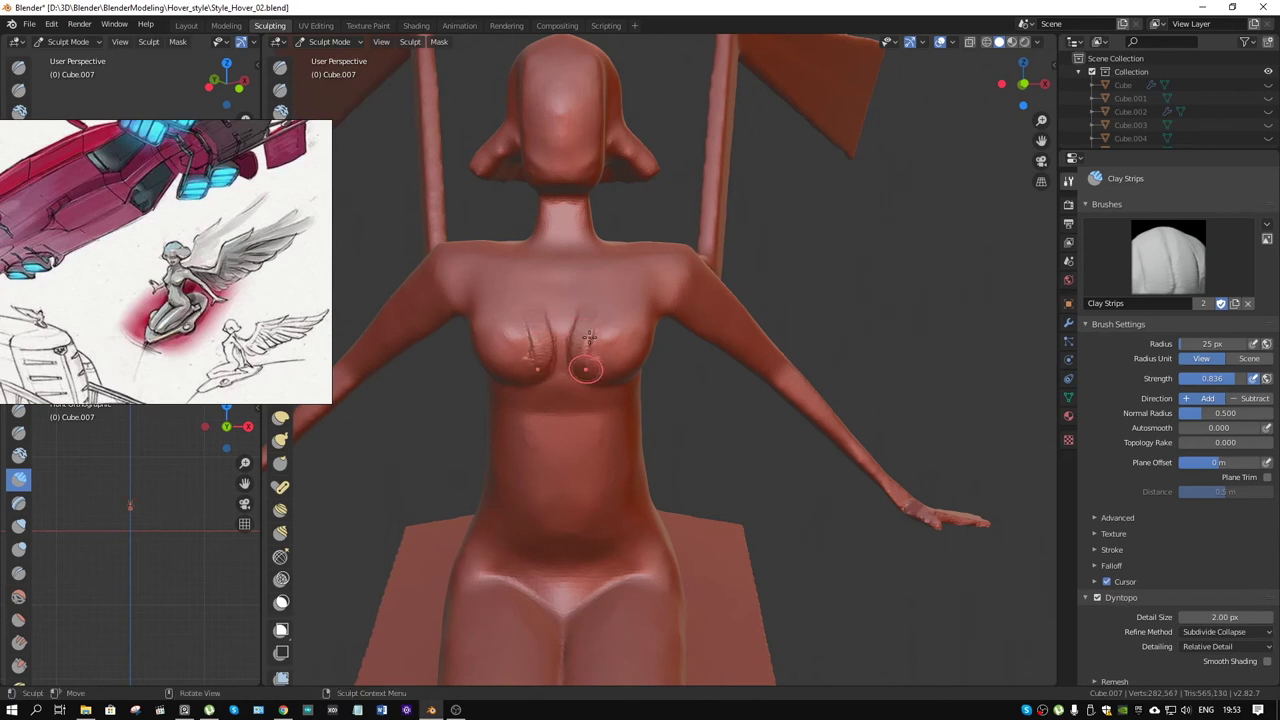
left_click_drag(587, 312, 574, 350)
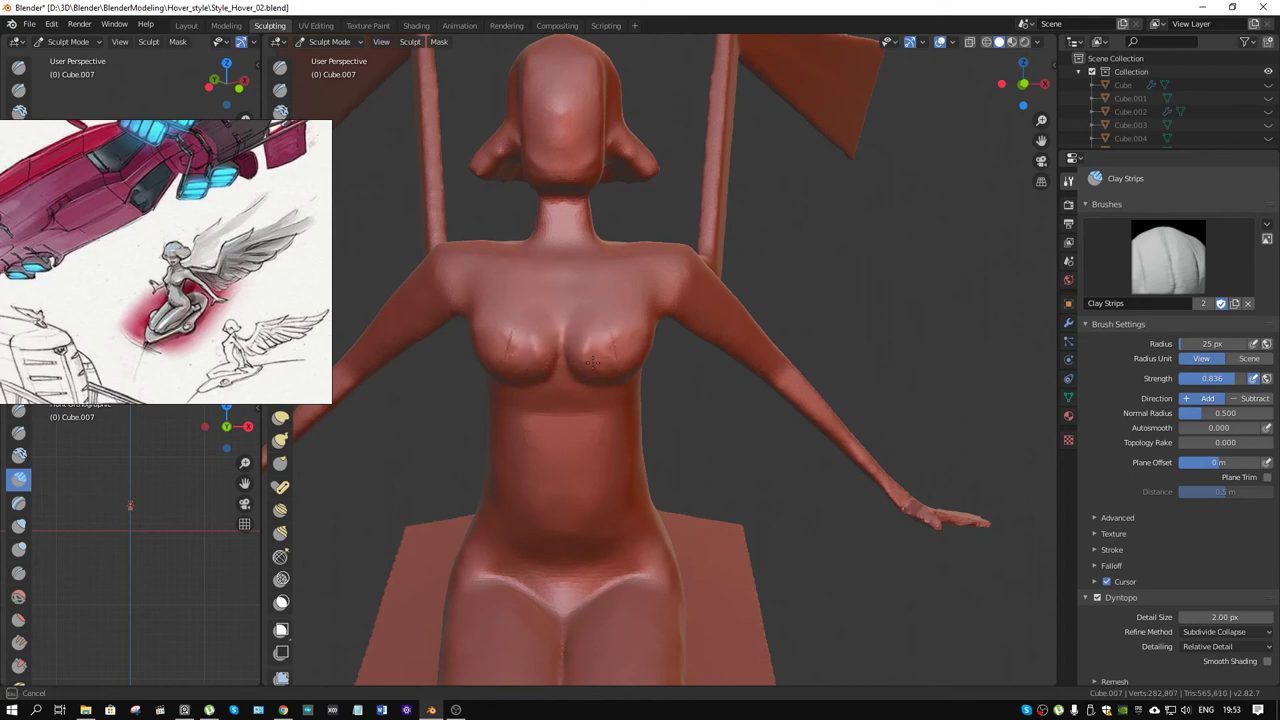
mouse_move(592, 367)
middle_mouse_down()
mouse_move(675, 332)
mouse_move(620, 333)
middle_mouse_up()
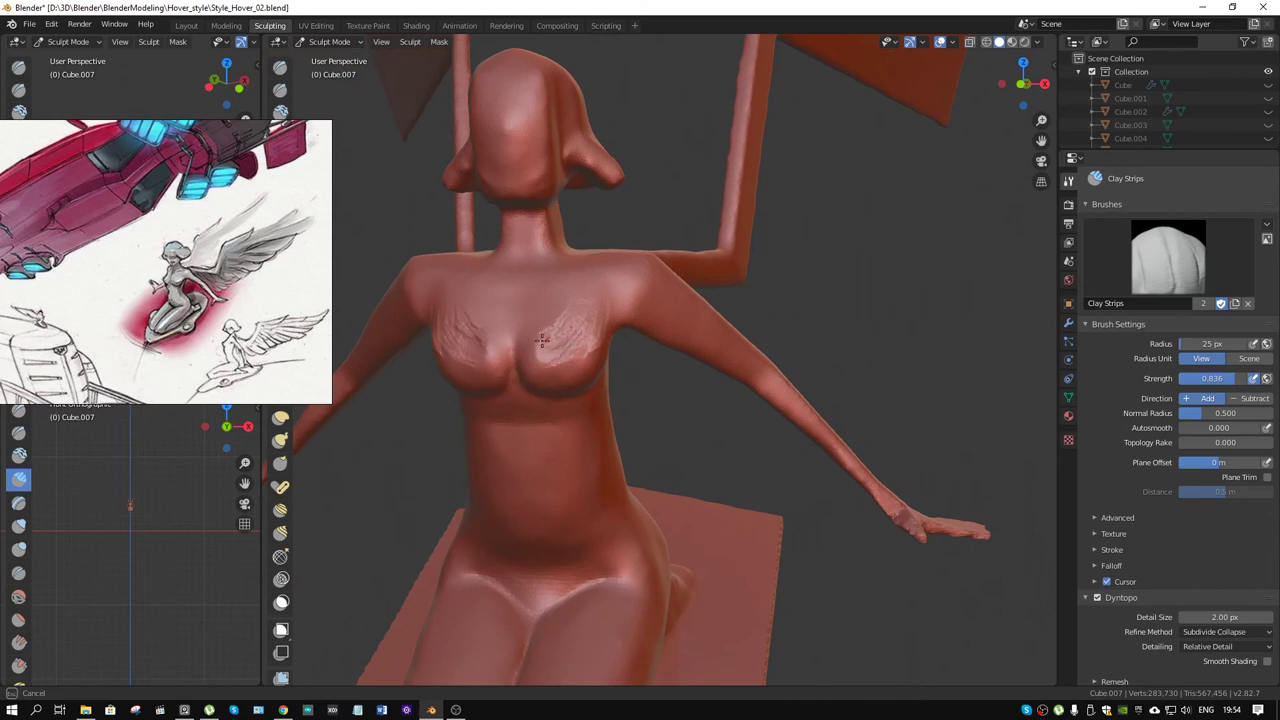
left_click_drag(540, 340, 557, 323)
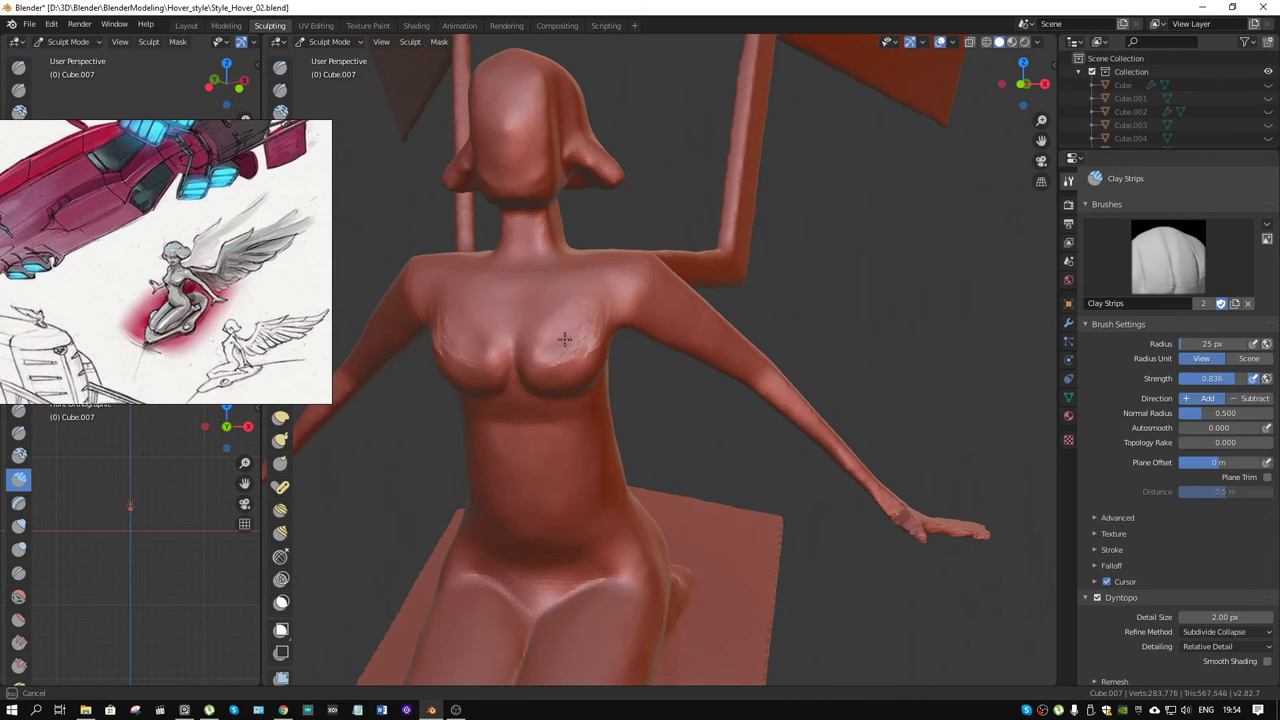
middle_click_drag(569, 330, 631, 323)
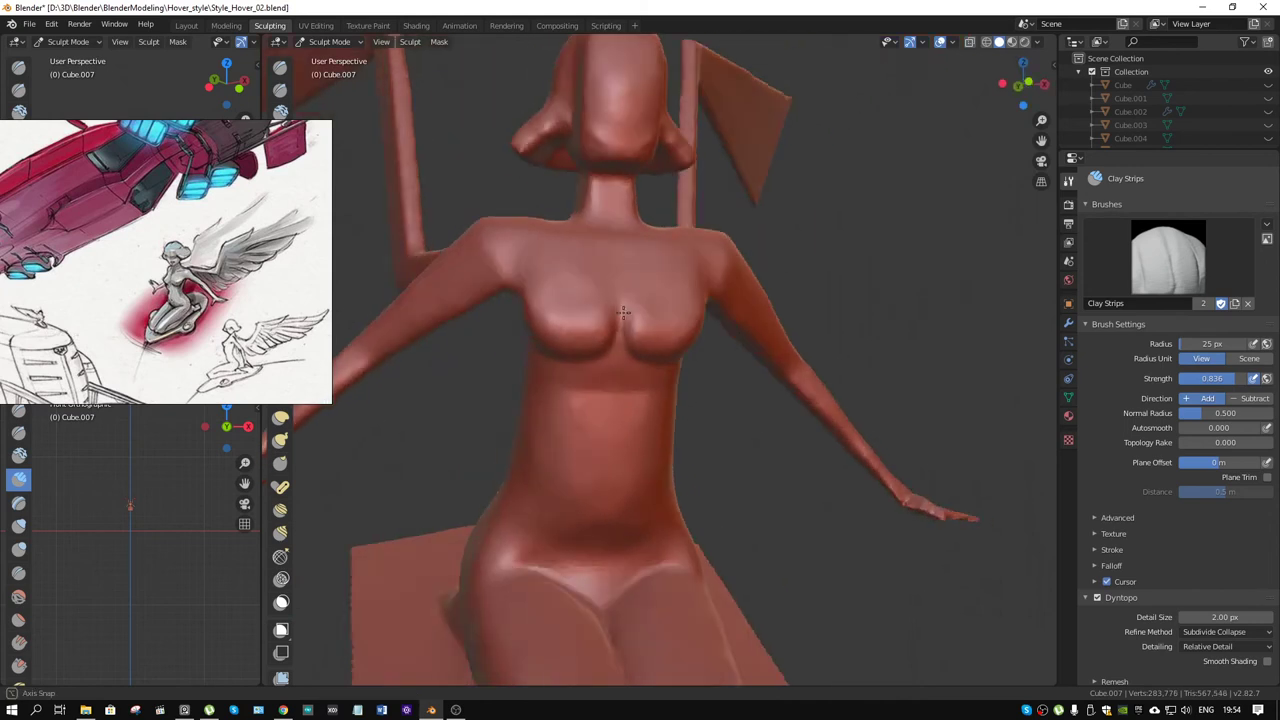
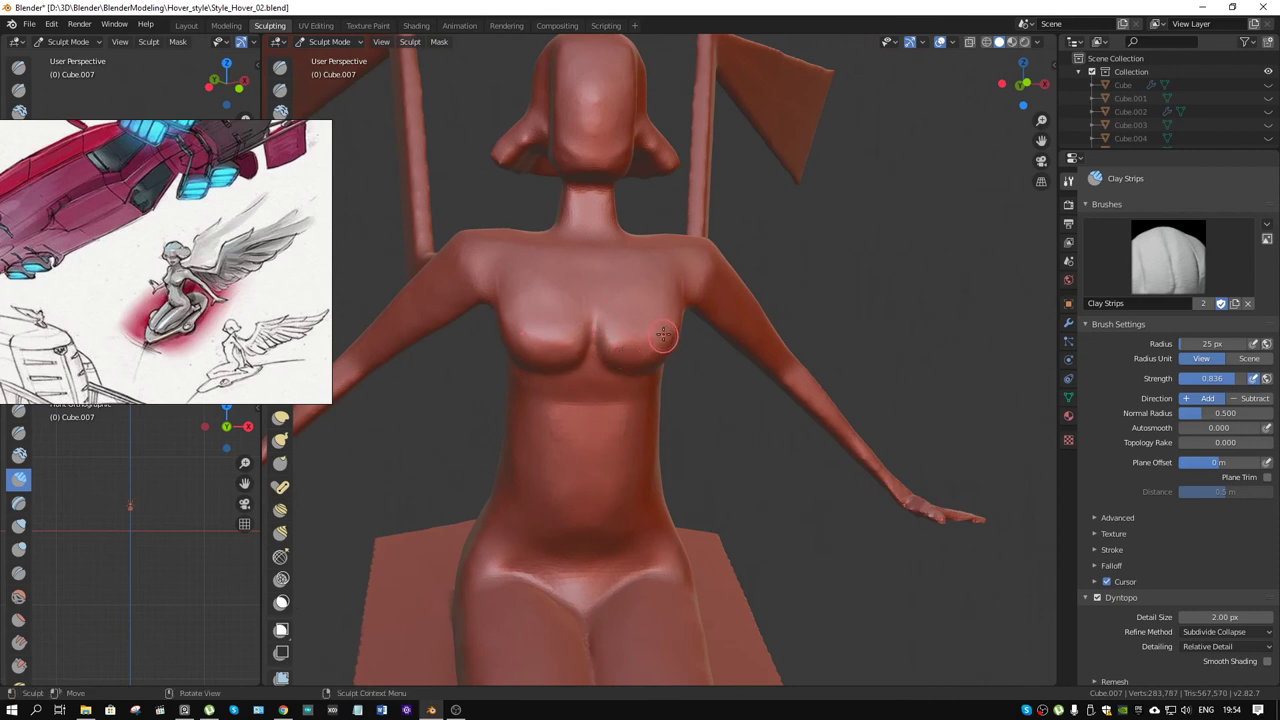
Step: Dab small Clay Strips bumps onto the chest, viewing from low side and frontal angles
mouse_move(663, 336)
middle_mouse_down()
mouse_move(539, 331)
mouse_move(586, 290)
middle_mouse_up()
left_click(580, 362)
mouse_move(580, 362)
middle_mouse_down()
mouse_move(616, 284)
mouse_move(641, 304)
mouse_move(606, 322)
middle_mouse_up()
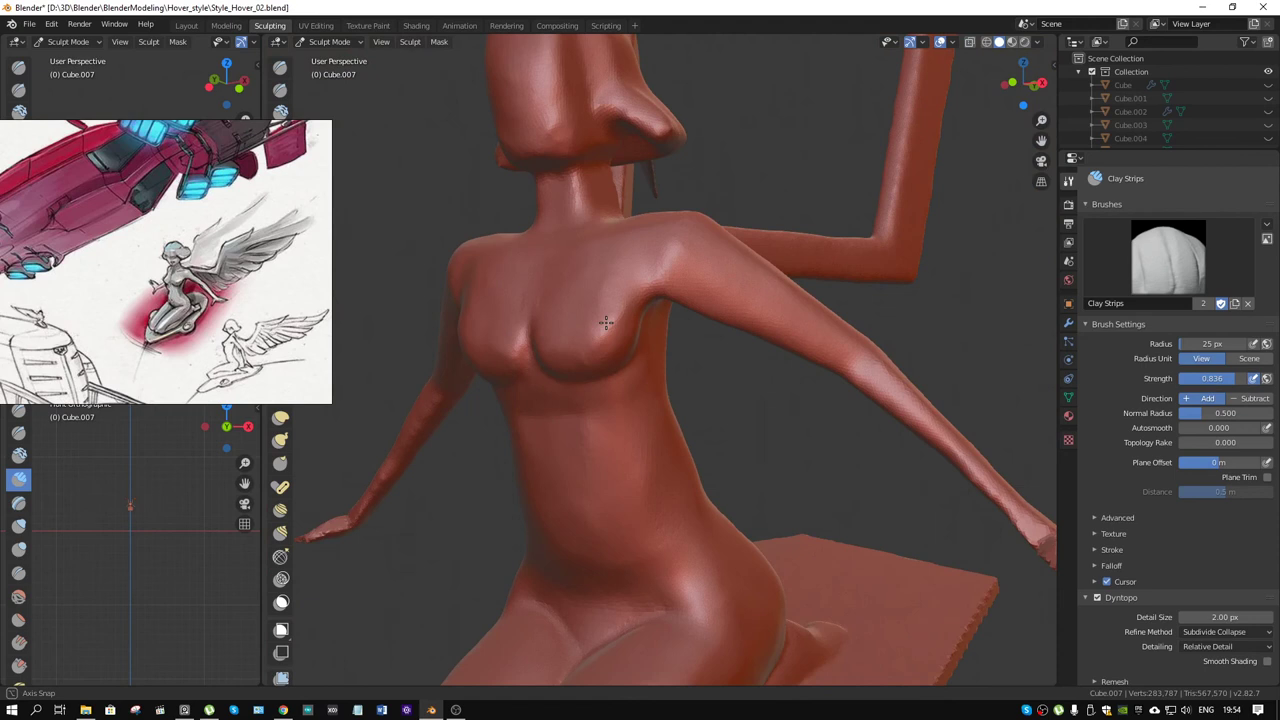
middle_click_drag(606, 322, 606, 324)
mouse_move(511, 322)
middle_mouse_down()
mouse_move(543, 327)
mouse_move(490, 335)
middle_mouse_up()
Step: Switch to the Grab brush at 60 px radius and pull the chest shape, mirrored
key("g")
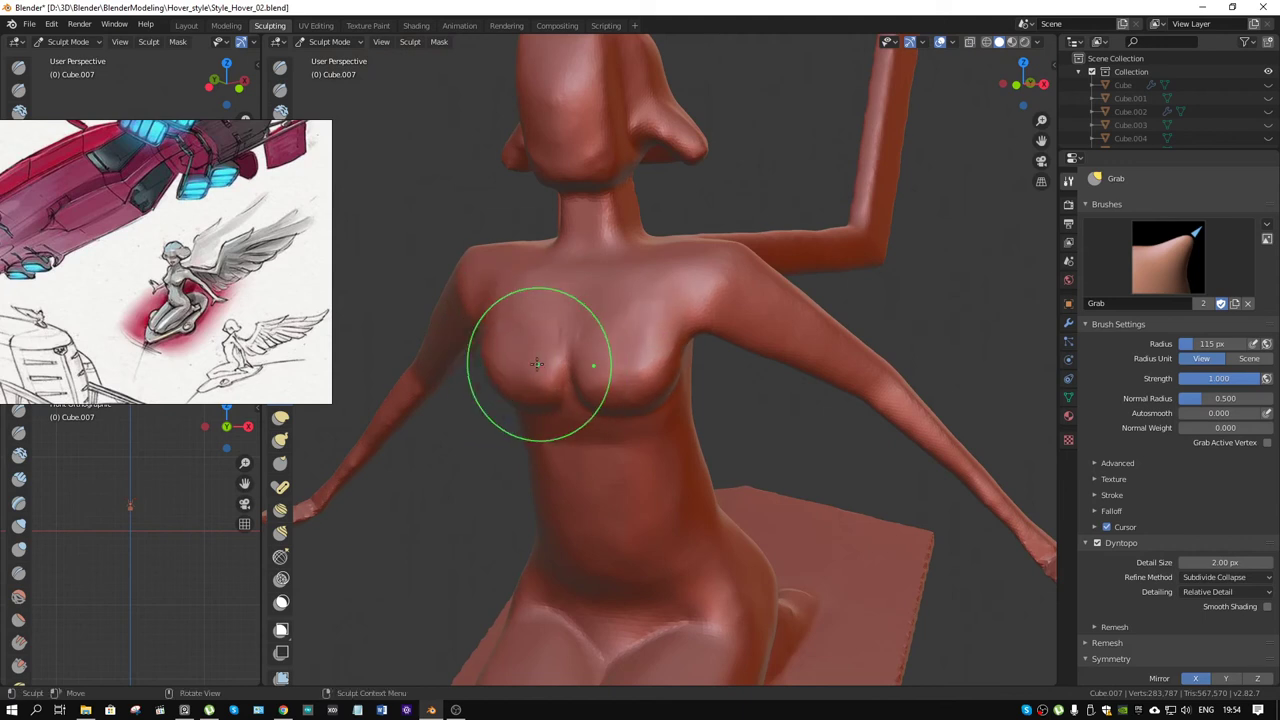
key("f")
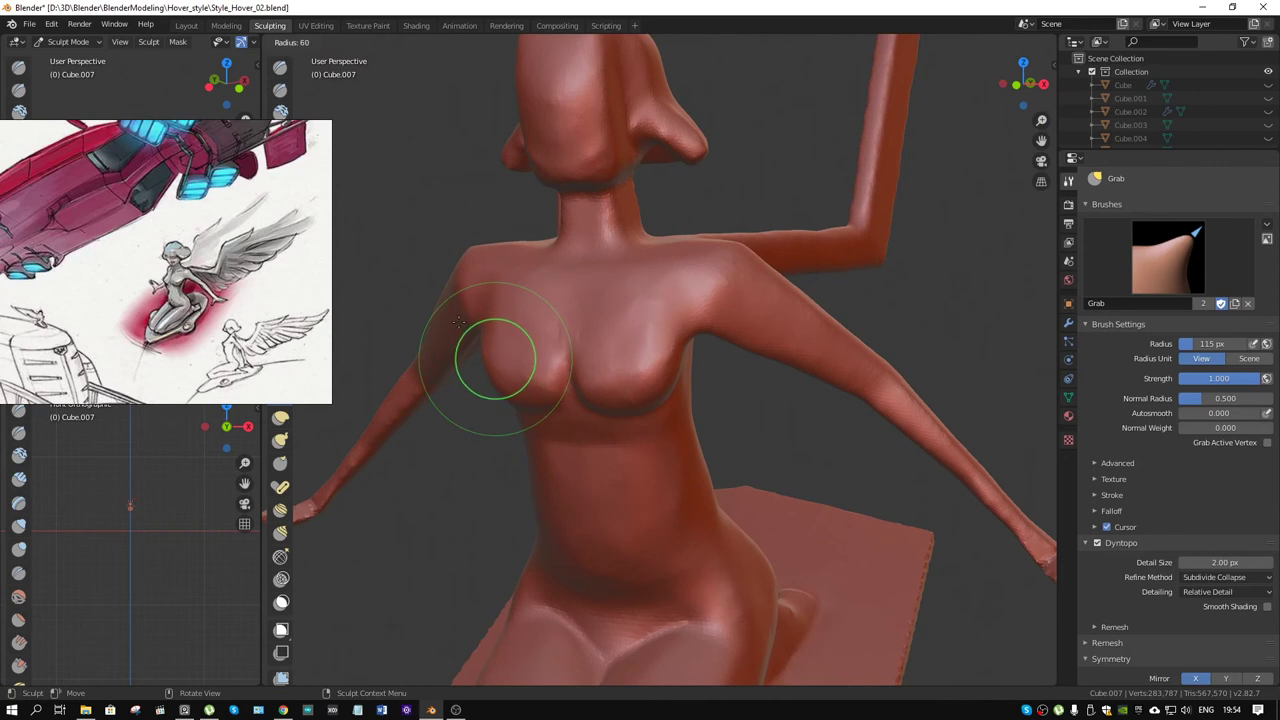
left_click(478, 338)
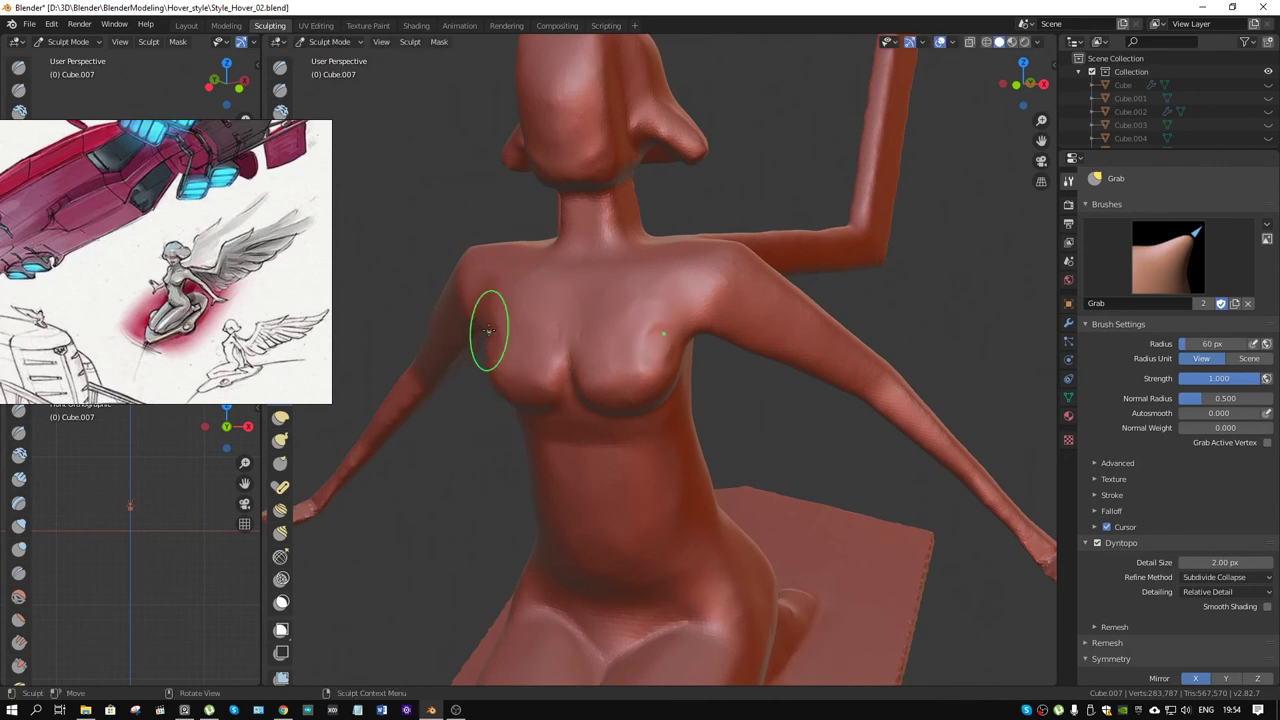
left_click_drag(491, 349, 494, 356)
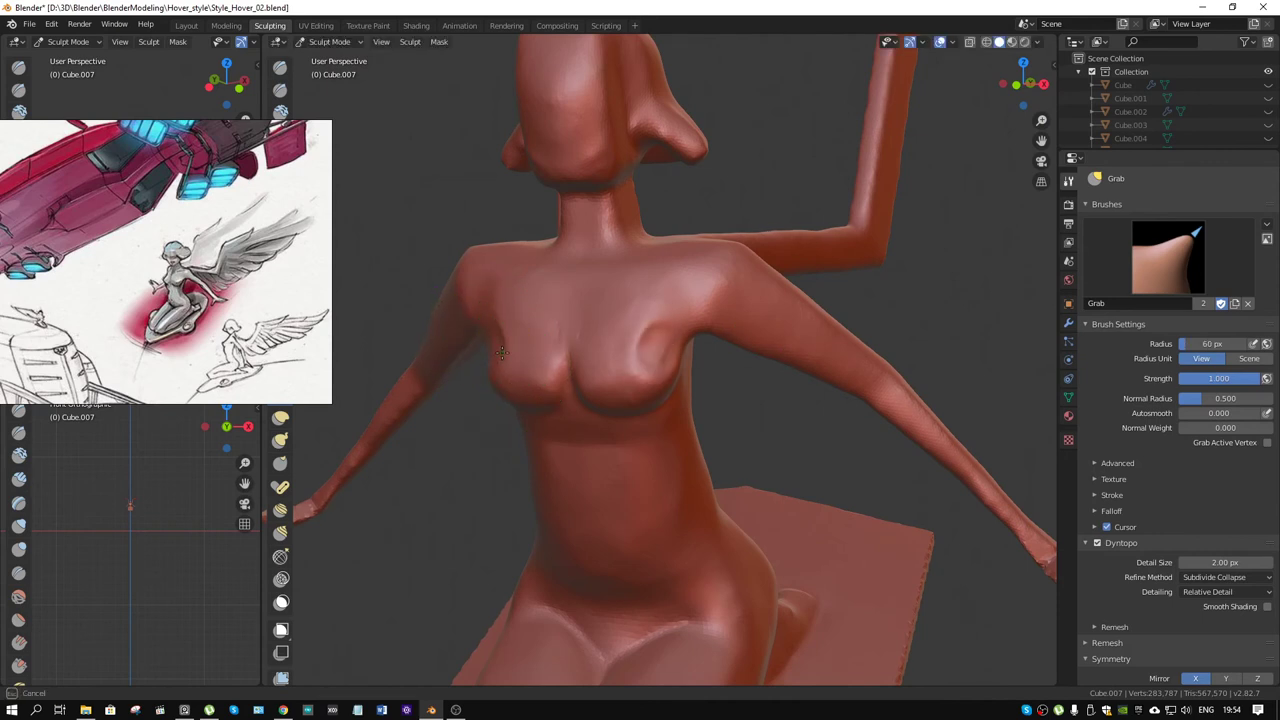
Step: Nudge the chest further with Grab from new angles, then return to Clay Strips
mouse_move(500, 310)
middle_mouse_down()
mouse_move(565, 336)
mouse_move(620, 318)
mouse_move(692, 345)
middle_mouse_up()
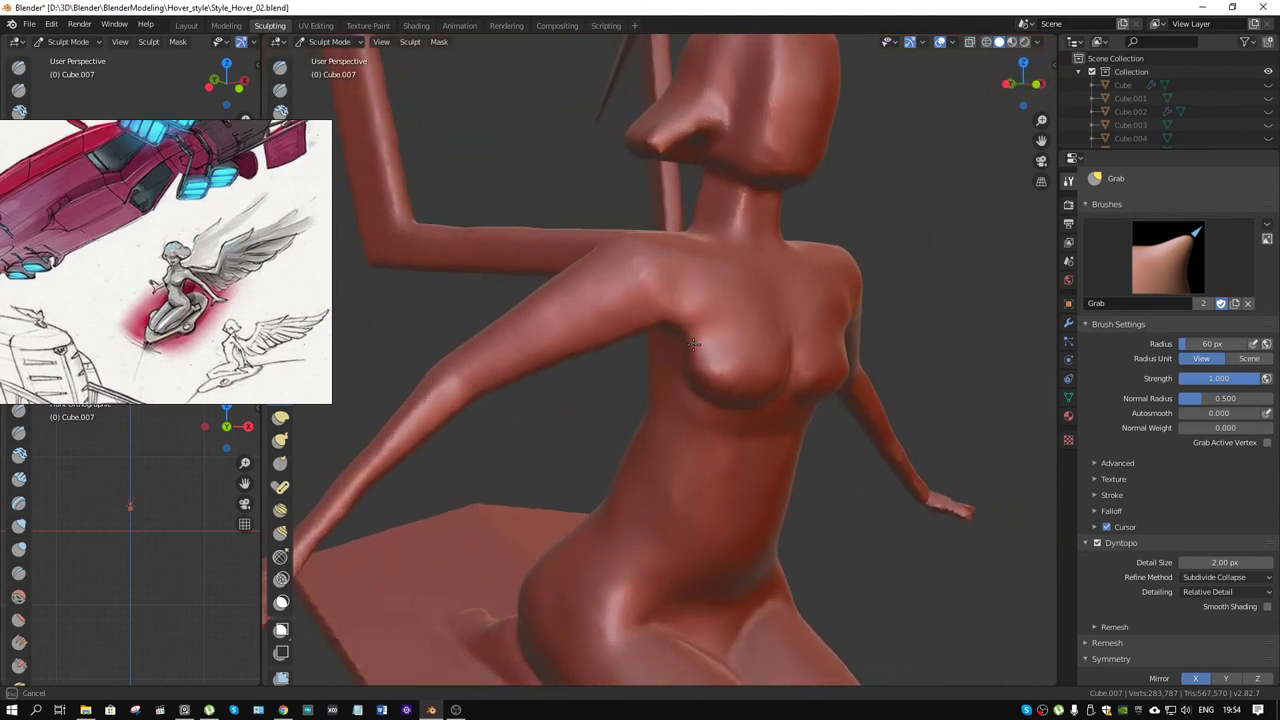
mouse_move(700, 356)
middle_mouse_down()
mouse_move(691, 318)
mouse_move(610, 363)
middle_mouse_up()
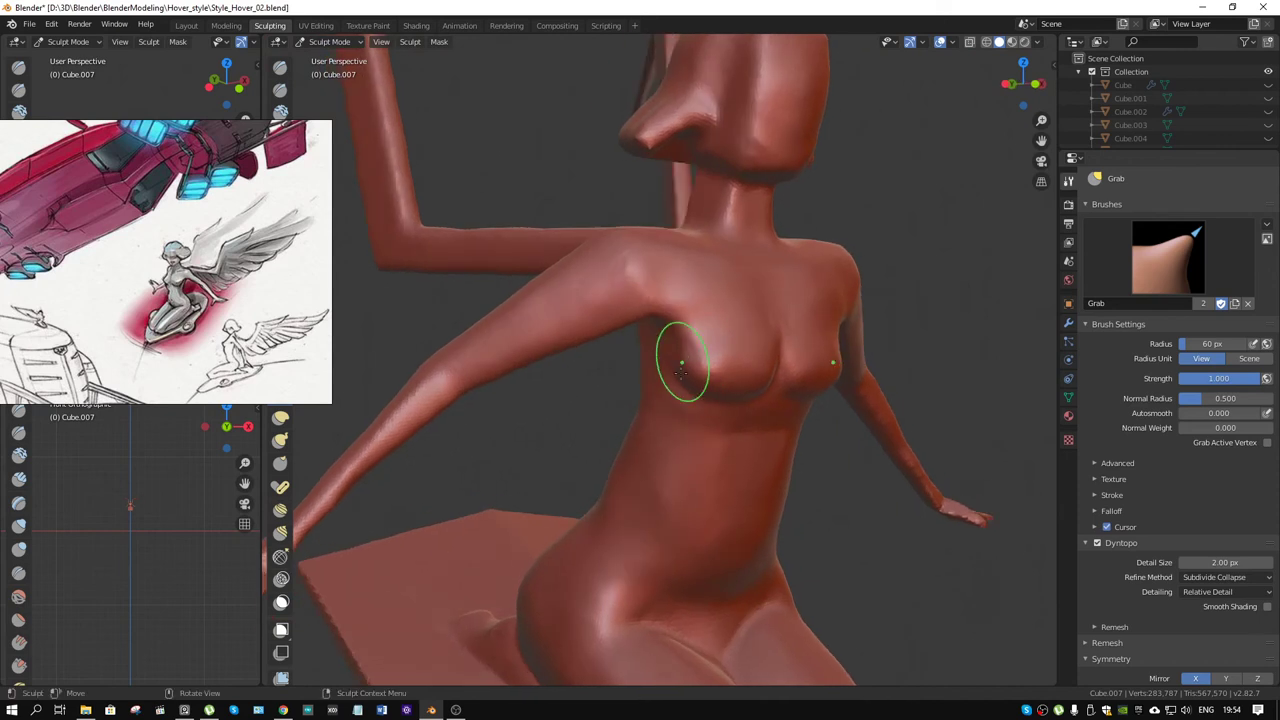
left_click_drag(680, 373, 677, 366)
mouse_move(699, 357)
middle_mouse_down()
mouse_move(584, 351)
mouse_move(614, 362)
mouse_move(685, 287)
mouse_move(632, 390)
mouse_move(617, 534)
middle_mouse_up()
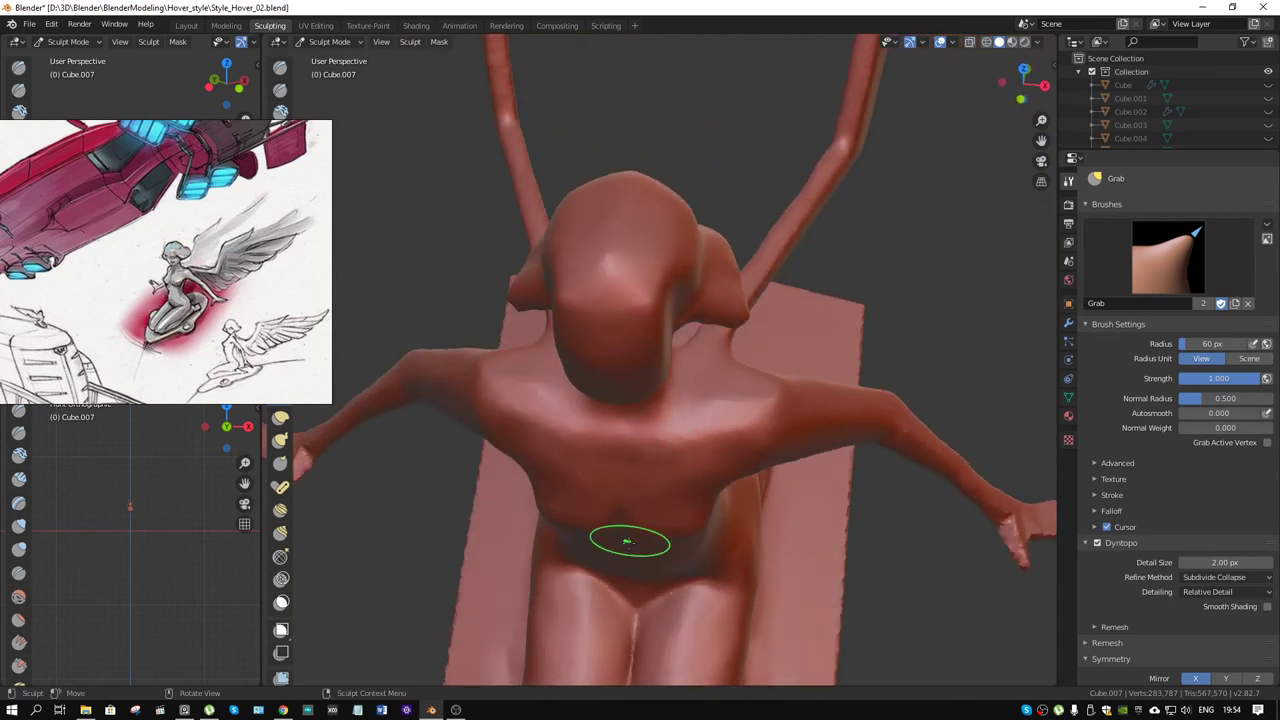
left_click_drag(594, 526, 605, 527)
mouse_move(605, 527)
middle_mouse_down()
mouse_move(586, 349)
mouse_move(691, 375)
middle_mouse_up()
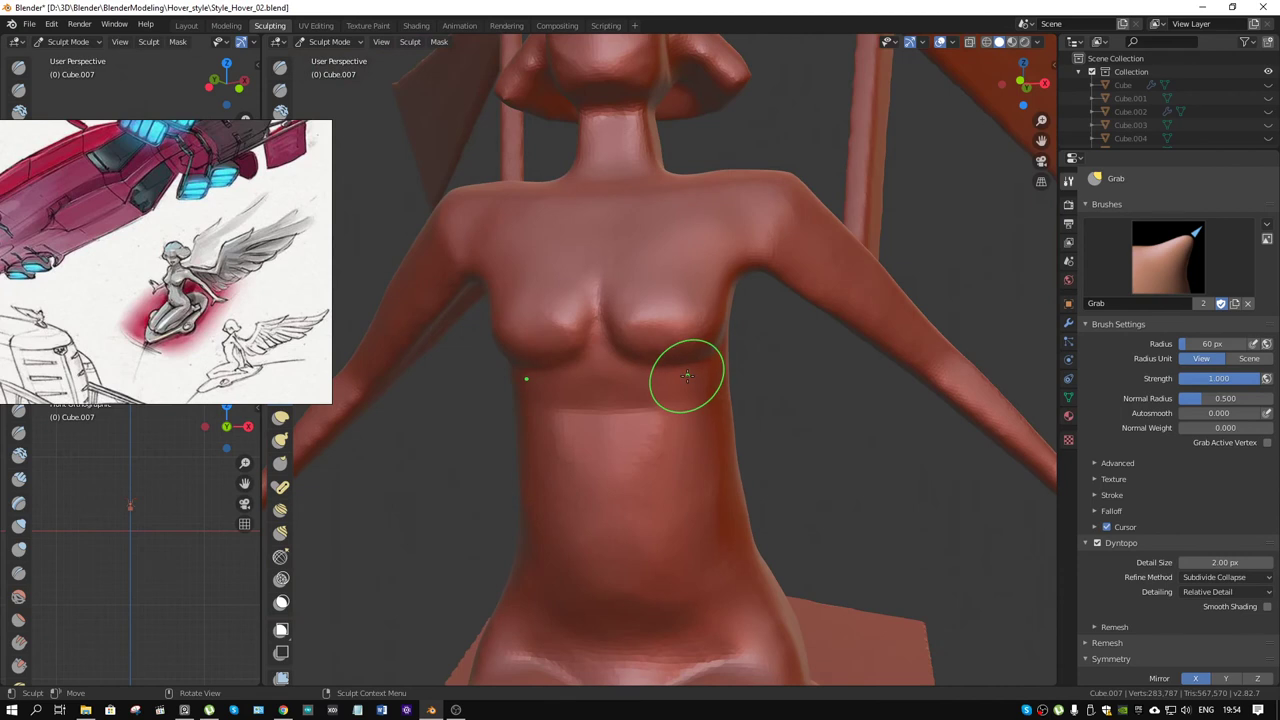
key("shift+space")
key("2")
mouse_move(688, 381)
middle_mouse_down()
mouse_move(559, 360)
mouse_move(668, 397)
middle_mouse_up()
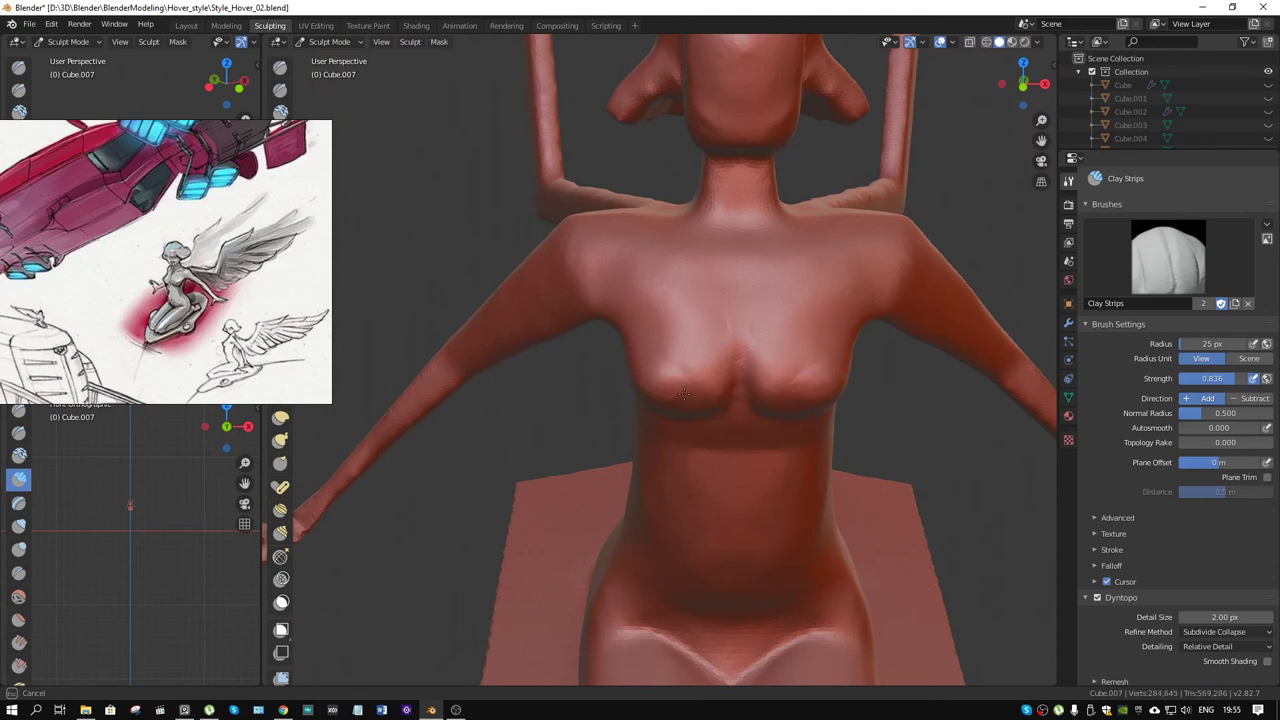
Step: Add clay-strip ridges across the chest from several angles and smooth the surface slightly
left_click_drag(671, 386, 630, 377)
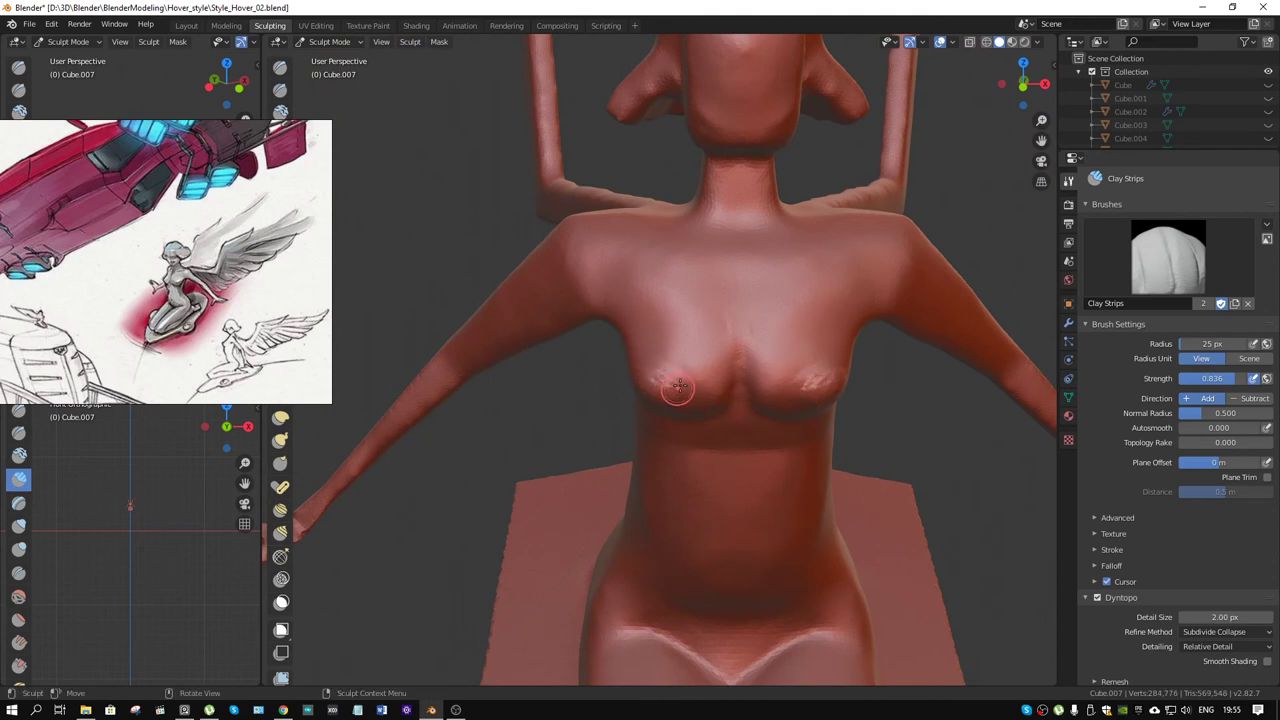
middle_click_drag(651, 395, 656, 349)
left_click_drag(678, 361, 689, 354)
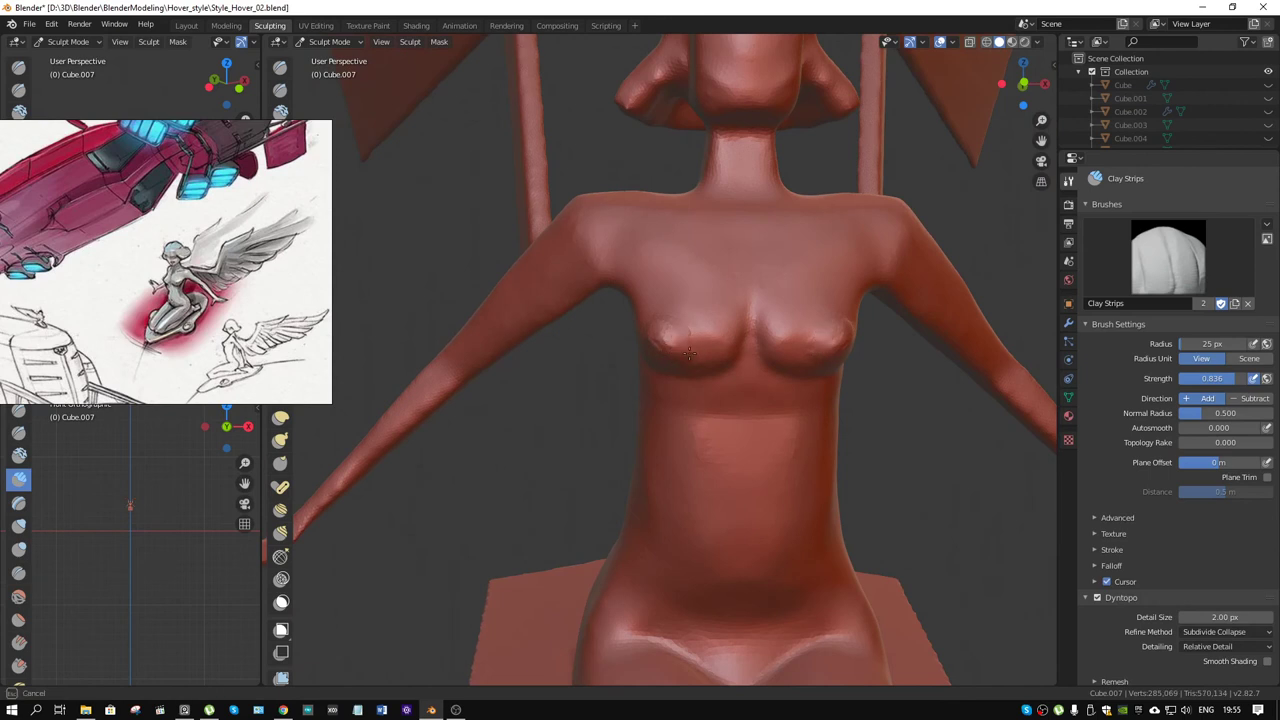
middle_click_drag(690, 347, 687, 331)
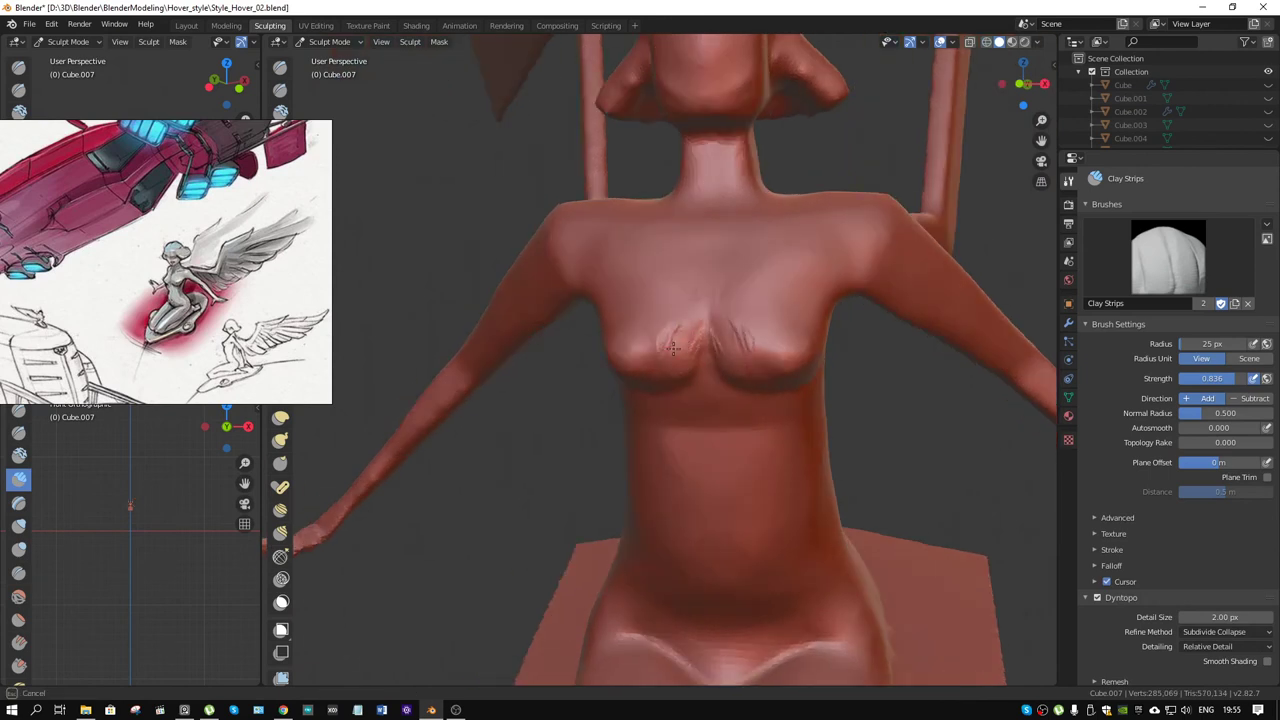
left_click_drag(672, 347, 654, 347)
middle_click_drag(677, 362, 737, 296)
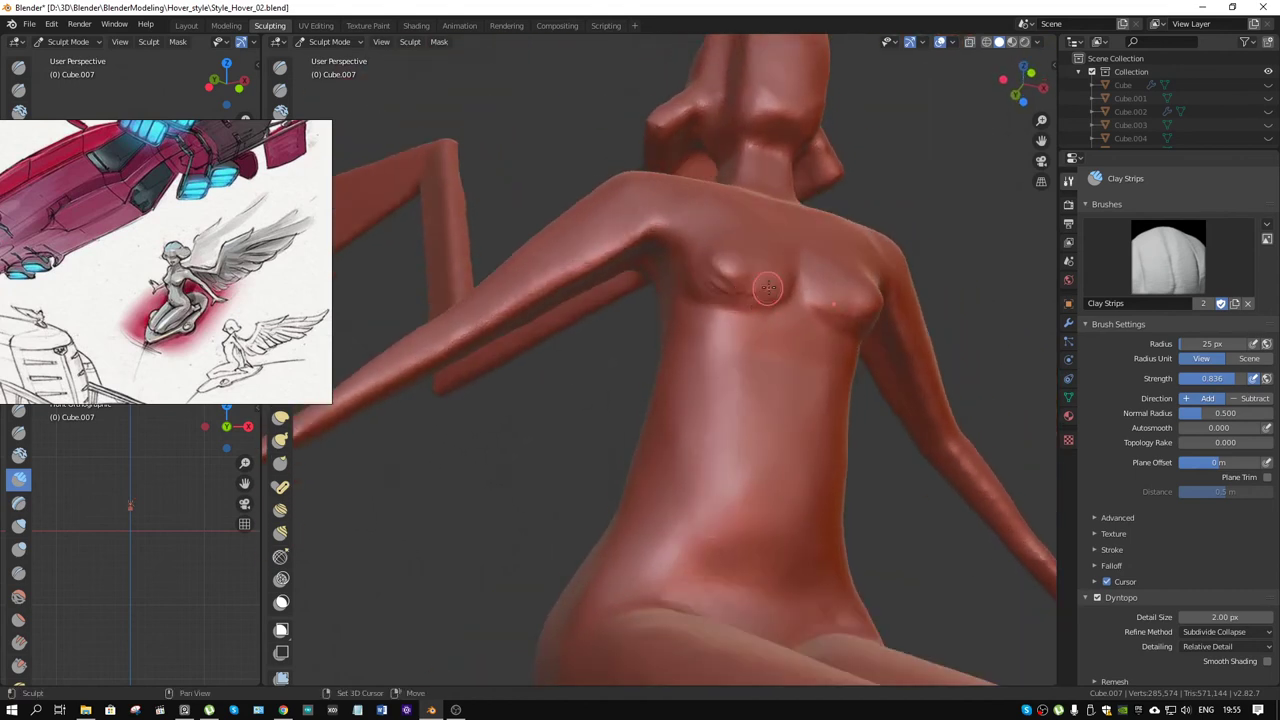
middle_click_drag(741, 277, 733, 323)
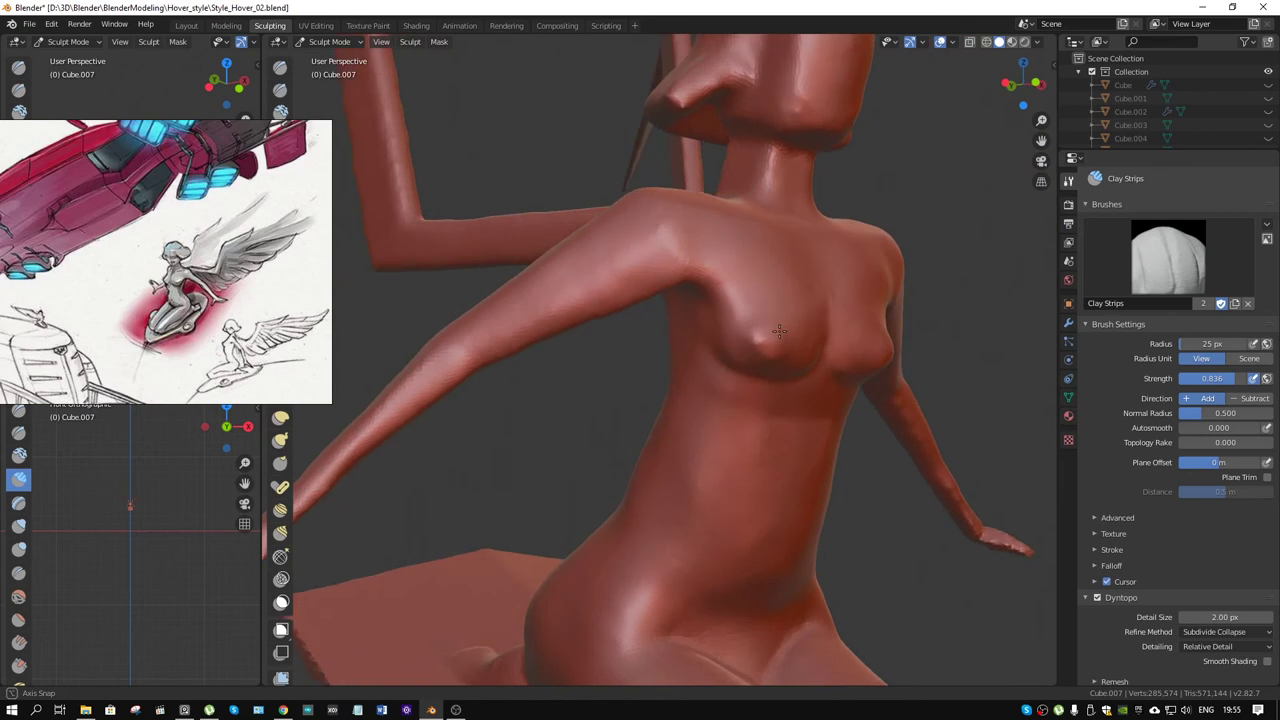
left_click(733, 323)
left_click_drag(733, 323, 727, 327, "shift")
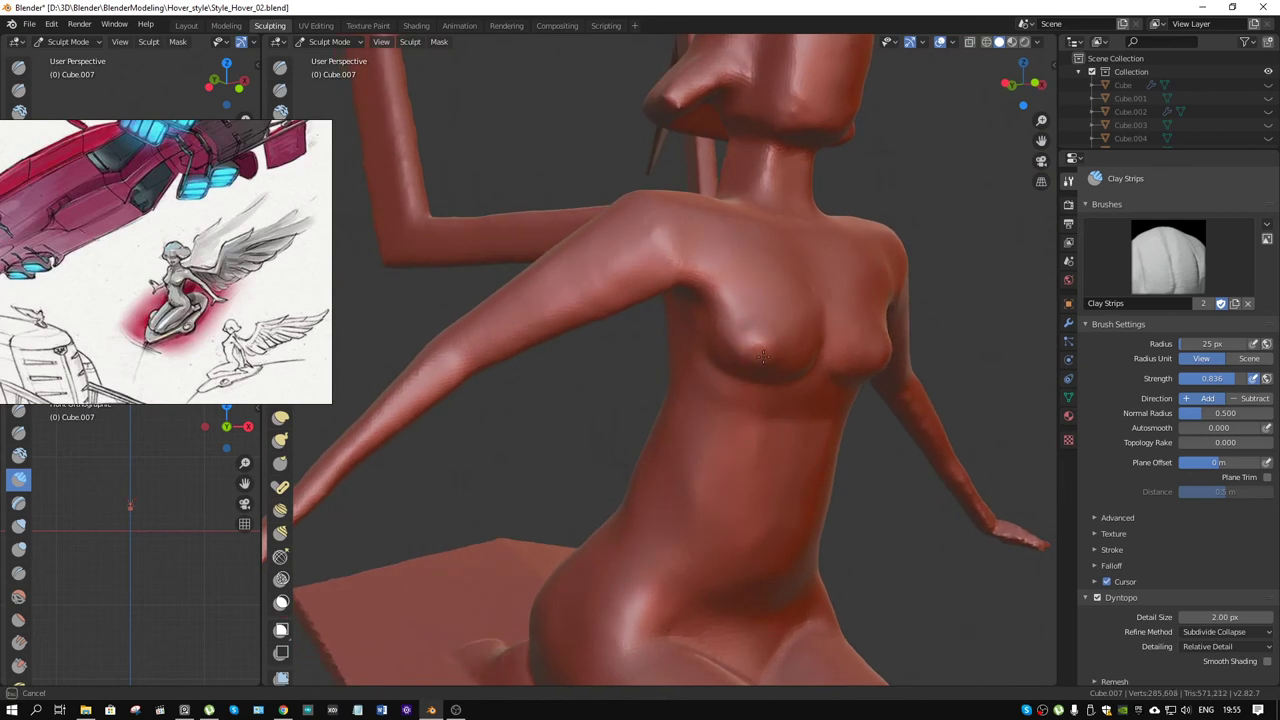
mouse_move(763, 357)
middle_mouse_down()
mouse_move(623, 366)
mouse_move(750, 357)
middle_mouse_up()
Step: Enlarge the brush radius to 53 px and add a mirrored clay stroke under the chest
key("f")
left_click(670, 352)
left_click_drag(749, 326, 737, 333)
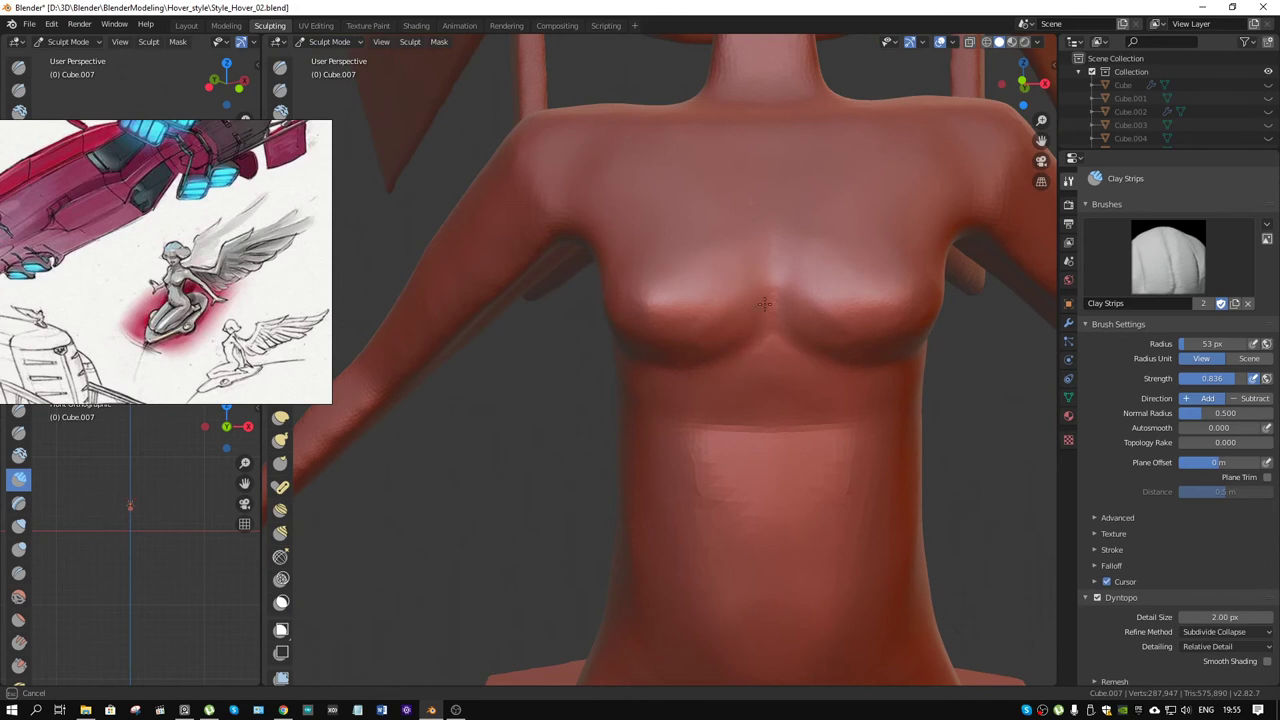
mouse_move(757, 337)
middle_mouse_down()
mouse_move(695, 354)
mouse_move(785, 350)
mouse_move(736, 320)
middle_mouse_up()
scroll(817, 338, "down", 5)
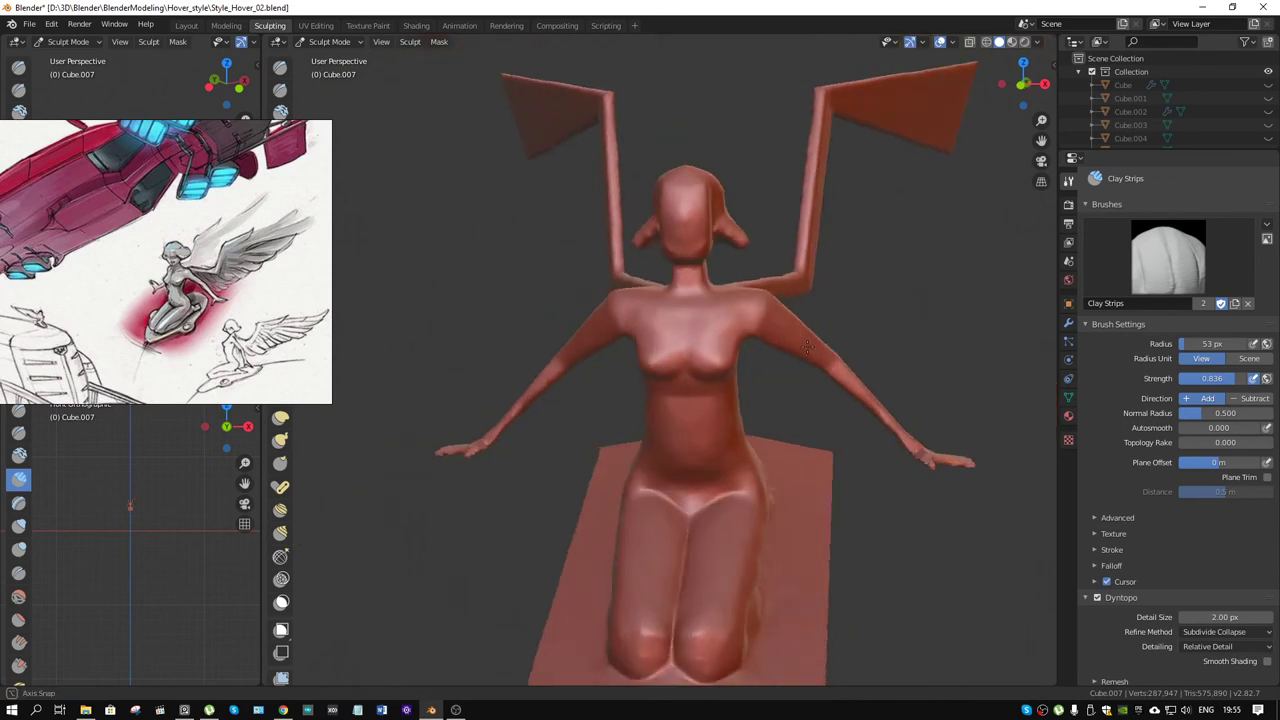
mouse_move(817, 338)
middle_mouse_down()
mouse_move(737, 358)
mouse_move(723, 329)
mouse_move(736, 310)
mouse_move(756, 342)
mouse_move(827, 283)
mouse_move(857, 309)
mouse_move(820, 294)
middle_mouse_up()
scroll(673, 355, "up", 2)
Step: Return to Clay Strips and add mirrored strokes reshaping the upper chest
key("shift+c")
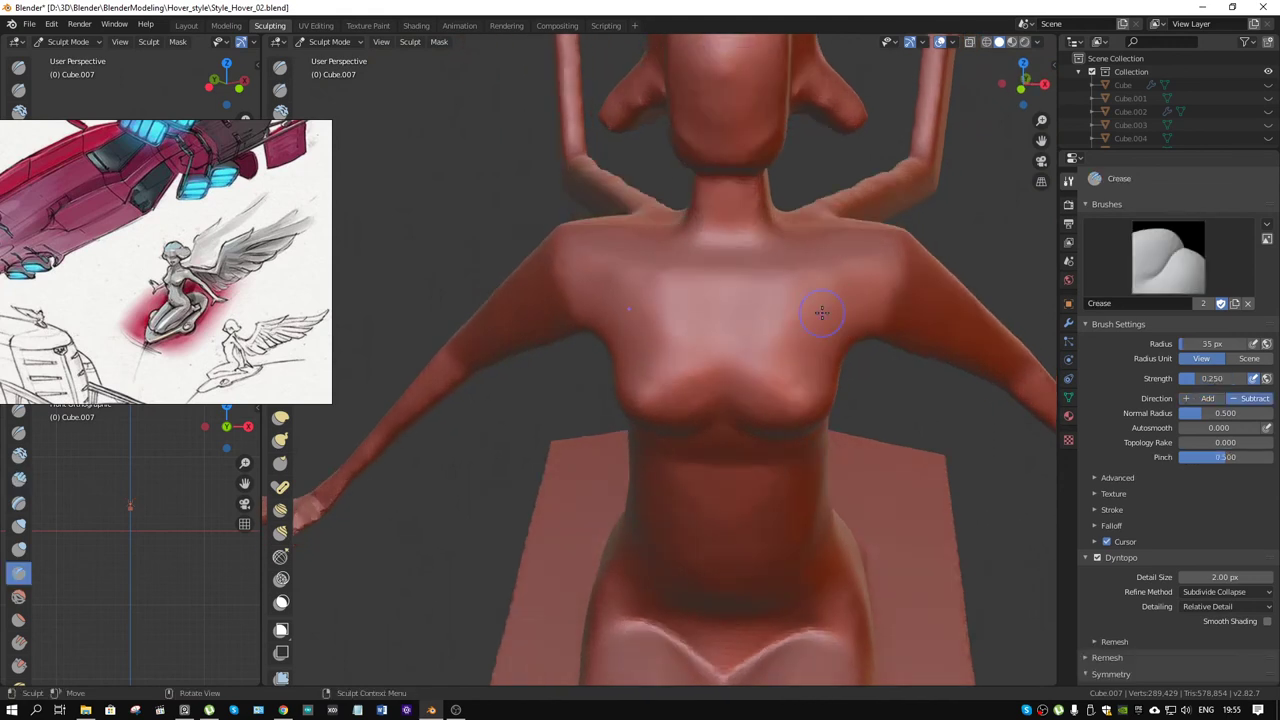
middle_click_drag(738, 307, 737, 332)
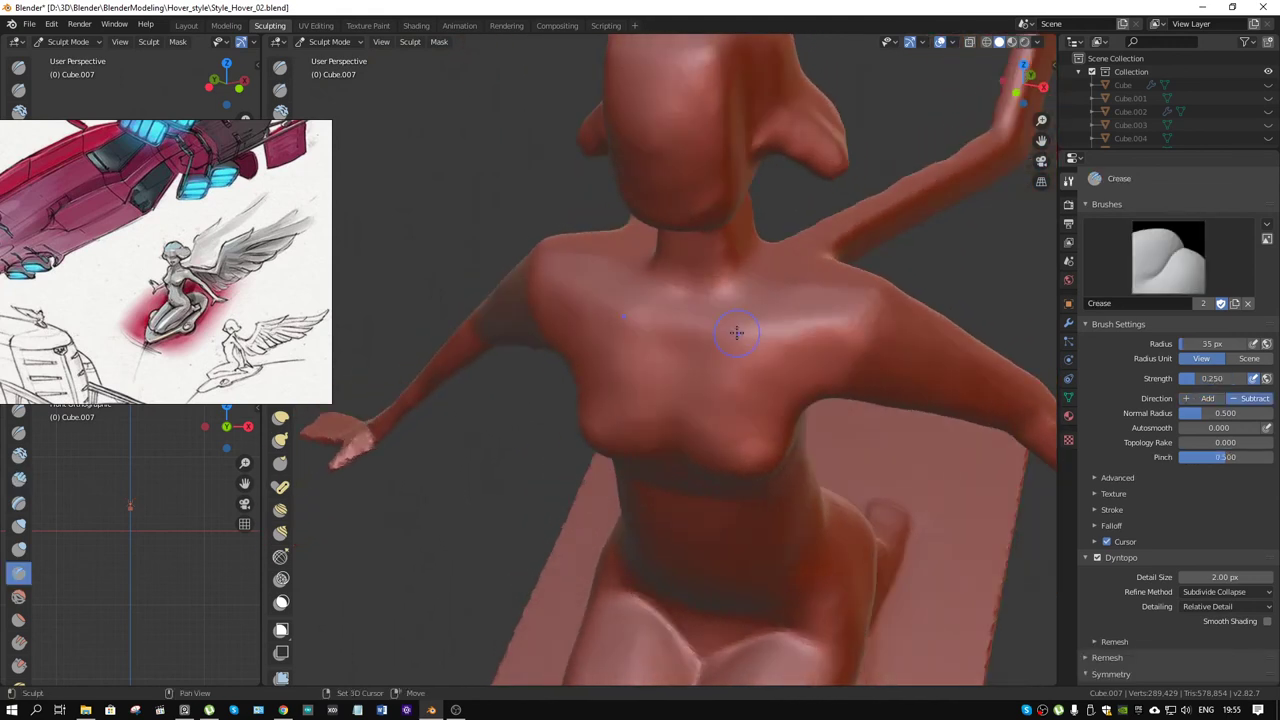
key("shift+space")
key("2")
mouse_move(771, 337)
left_mouse_down()
mouse_move(820, 310)
mouse_move(760, 357)
mouse_move(825, 345)
mouse_move(784, 322)
left_mouse_up()
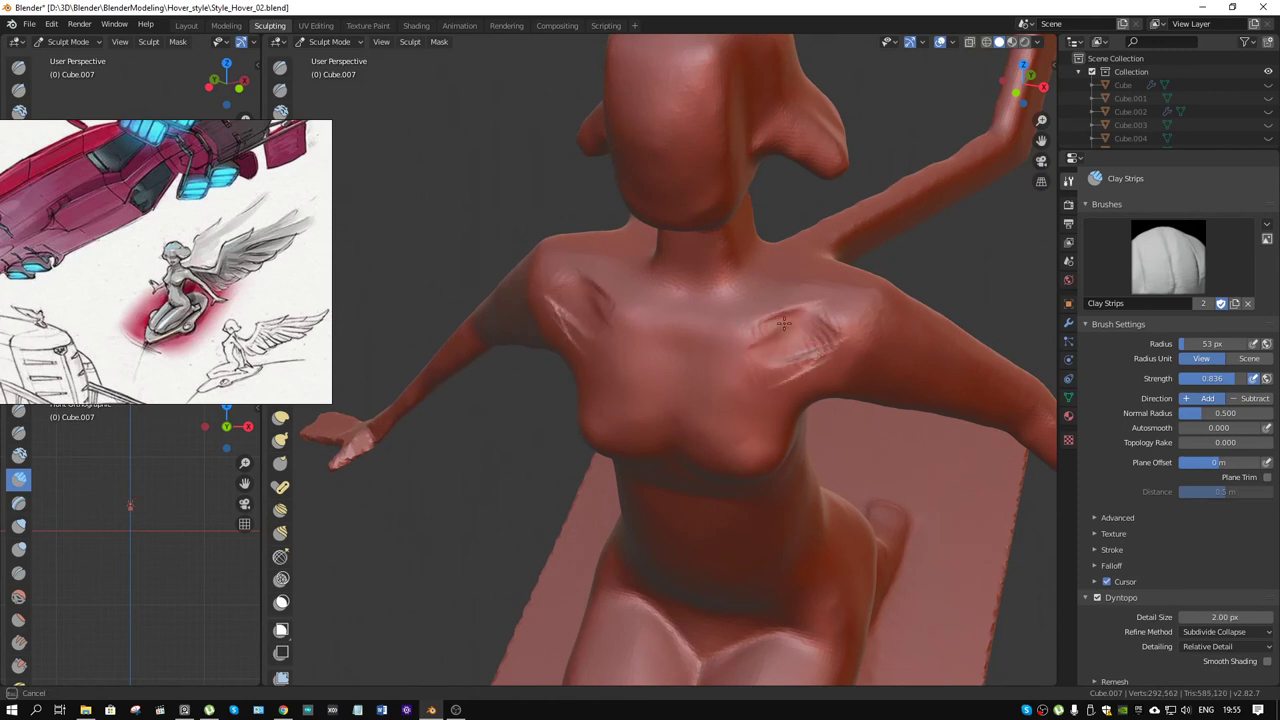
mouse_move(739, 359)
left_mouse_down()
mouse_move(780, 330)
mouse_move(725, 340)
mouse_move(745, 361)
left_mouse_up()
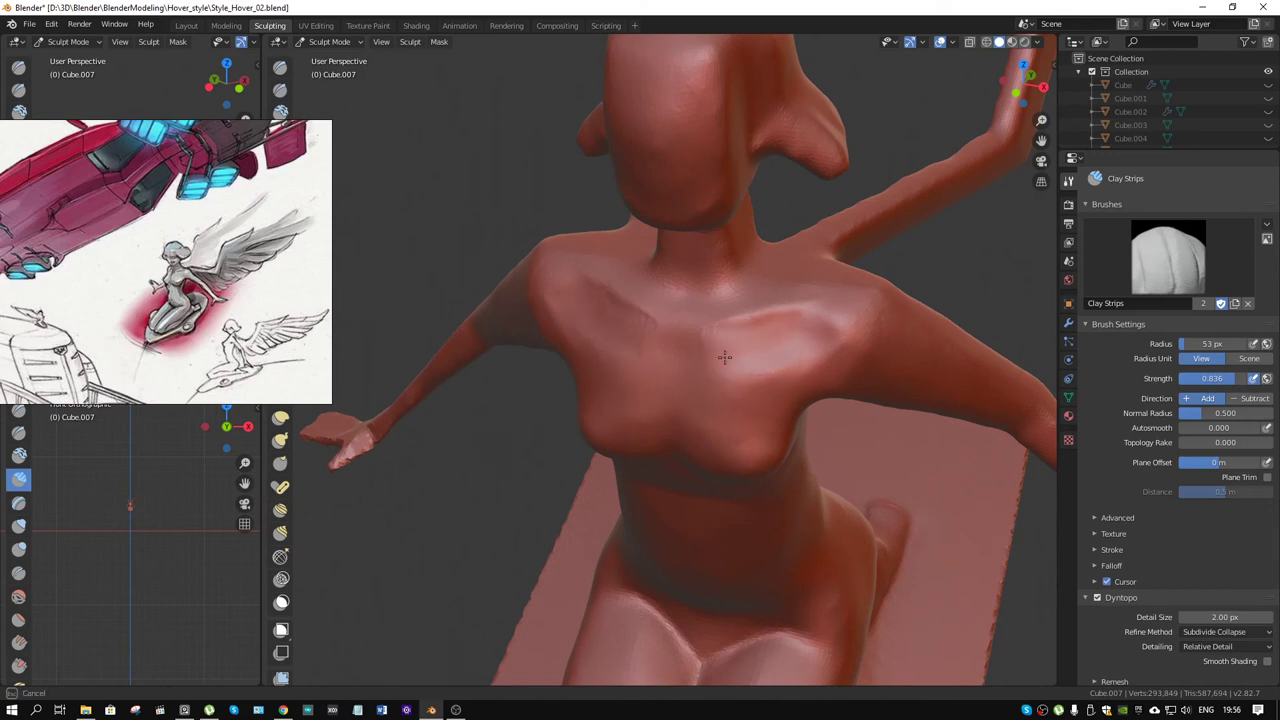
left_click_drag(784, 357, 786, 343)
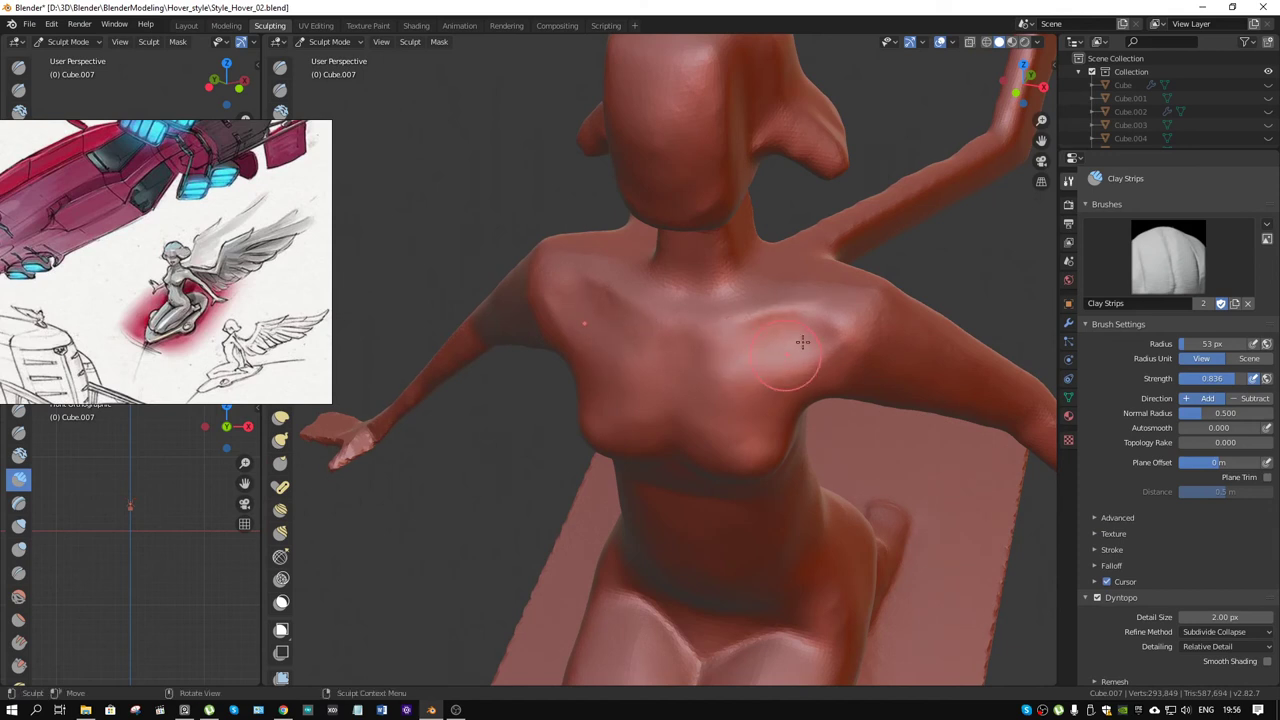
middle_click_drag(786, 343, 745, 289)
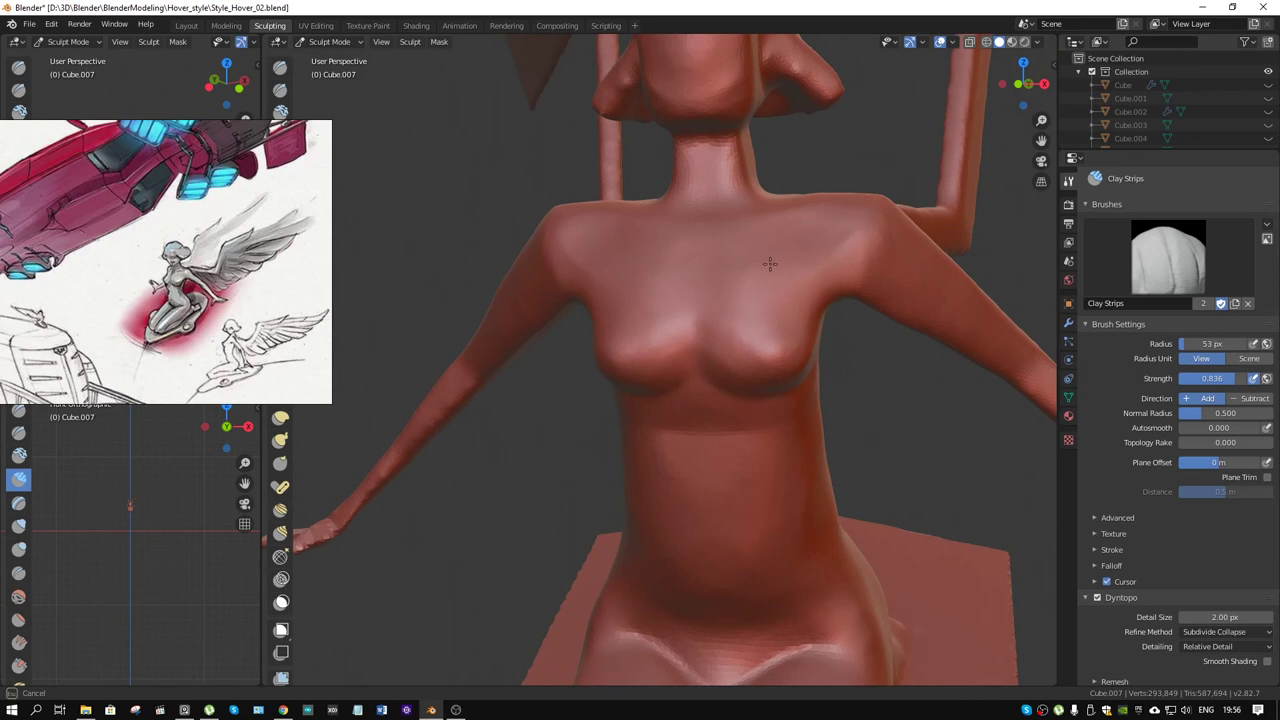
Step: Soften the armpit crease and build up the right shoulder, ending on a front torso view
mouse_move(774, 249)
middle_mouse_down()
mouse_move(860, 203)
mouse_move(843, 240)
mouse_move(793, 260)
mouse_move(760, 306)
mouse_move(751, 276)
mouse_move(714, 286)
middle_mouse_up()
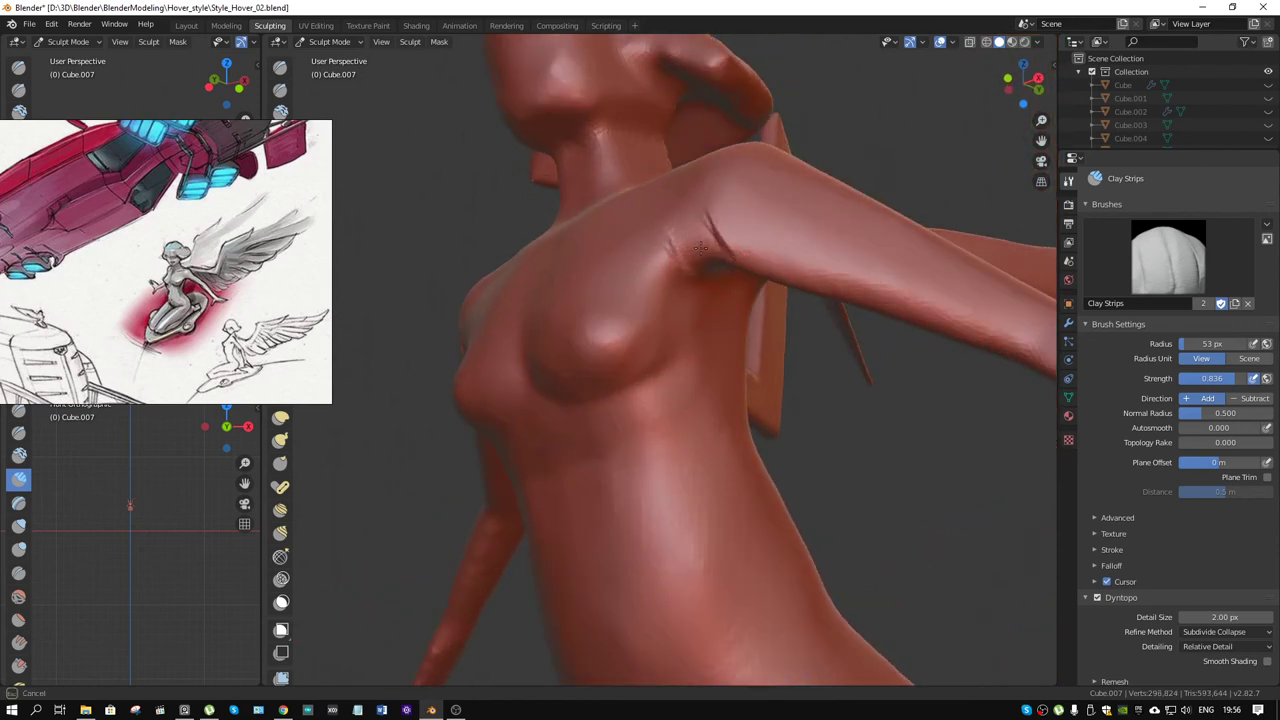
mouse_move(703, 235)
left_mouse_down("shift")
mouse_move(714, 243)
mouse_move(665, 230)
left_mouse_up("shift")
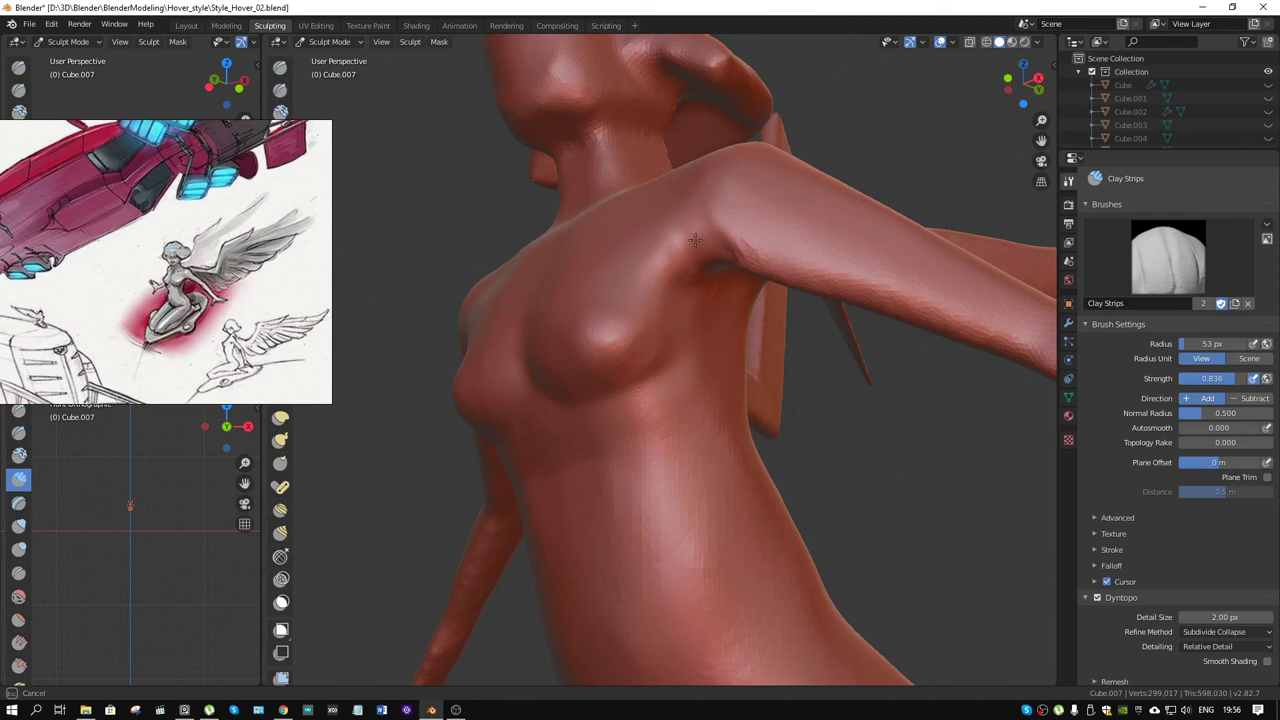
middle_click_drag(751, 245, 845, 205)
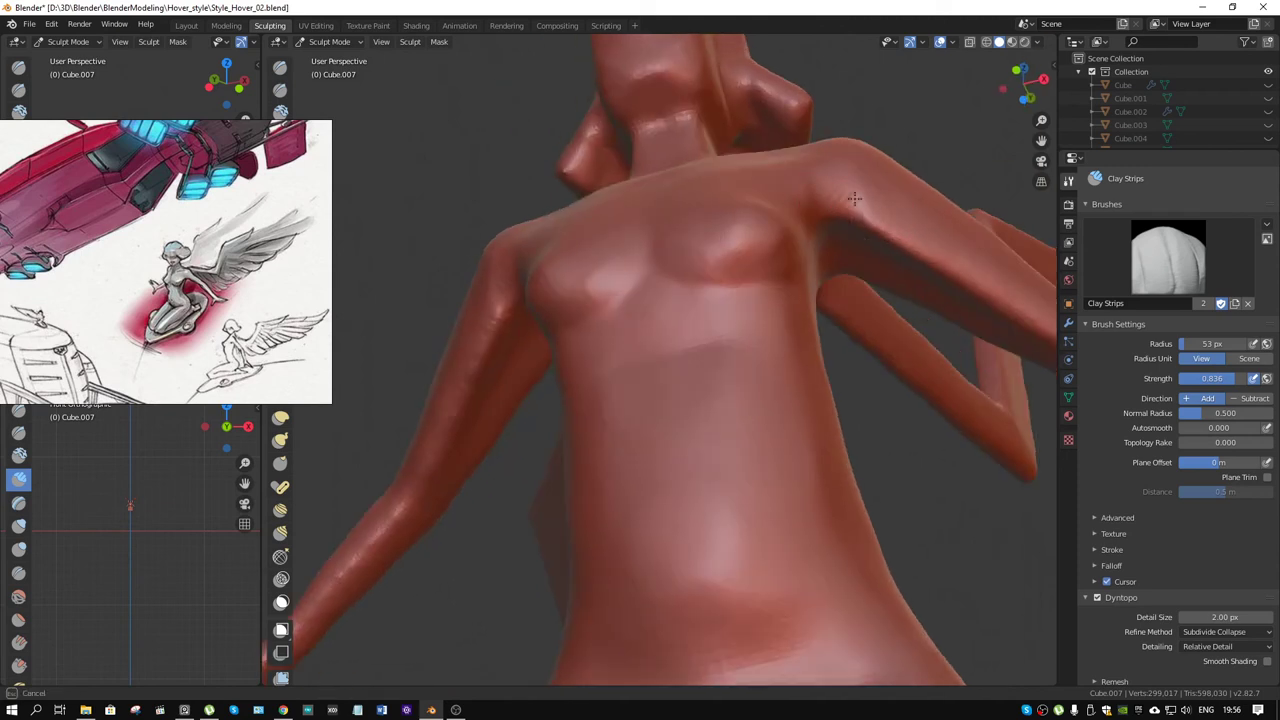
left_click_drag(876, 228, 879, 219, "shift")
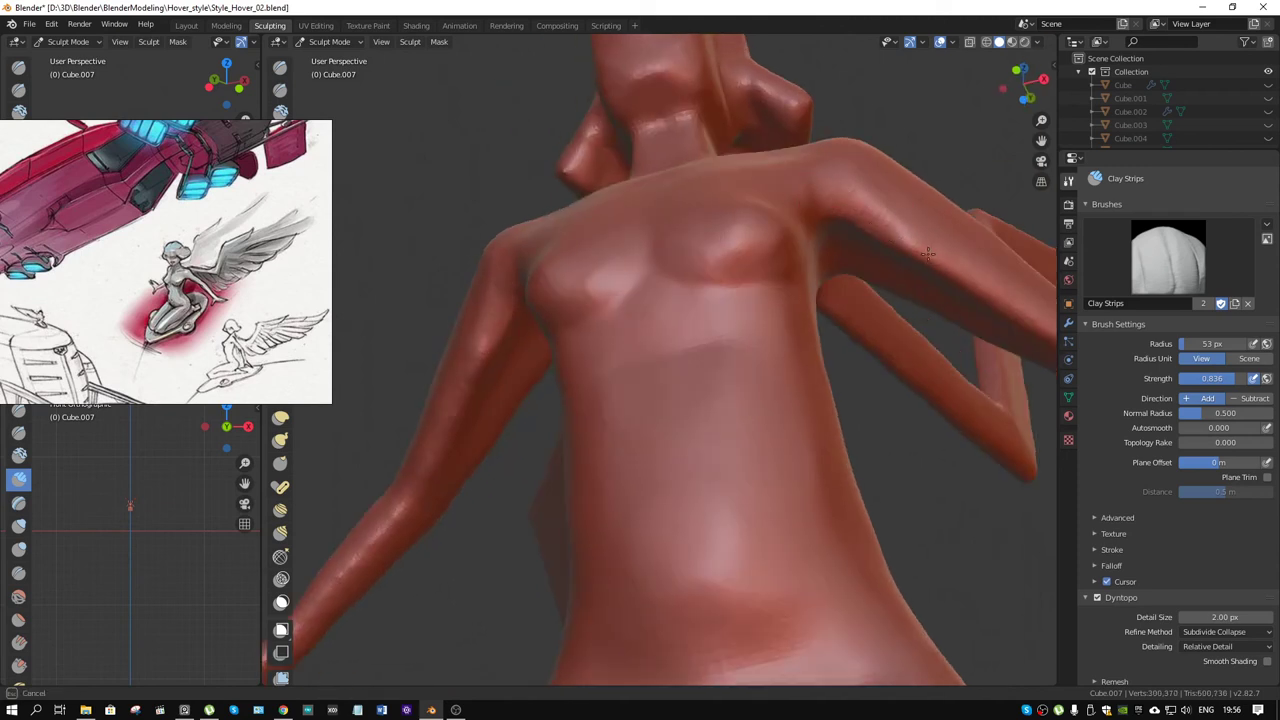
mouse_move(928, 254)
middle_mouse_down()
mouse_move(857, 300)
mouse_move(828, 291)
mouse_move(851, 371)
middle_mouse_up()
left_click_drag(851, 371, 871, 338)
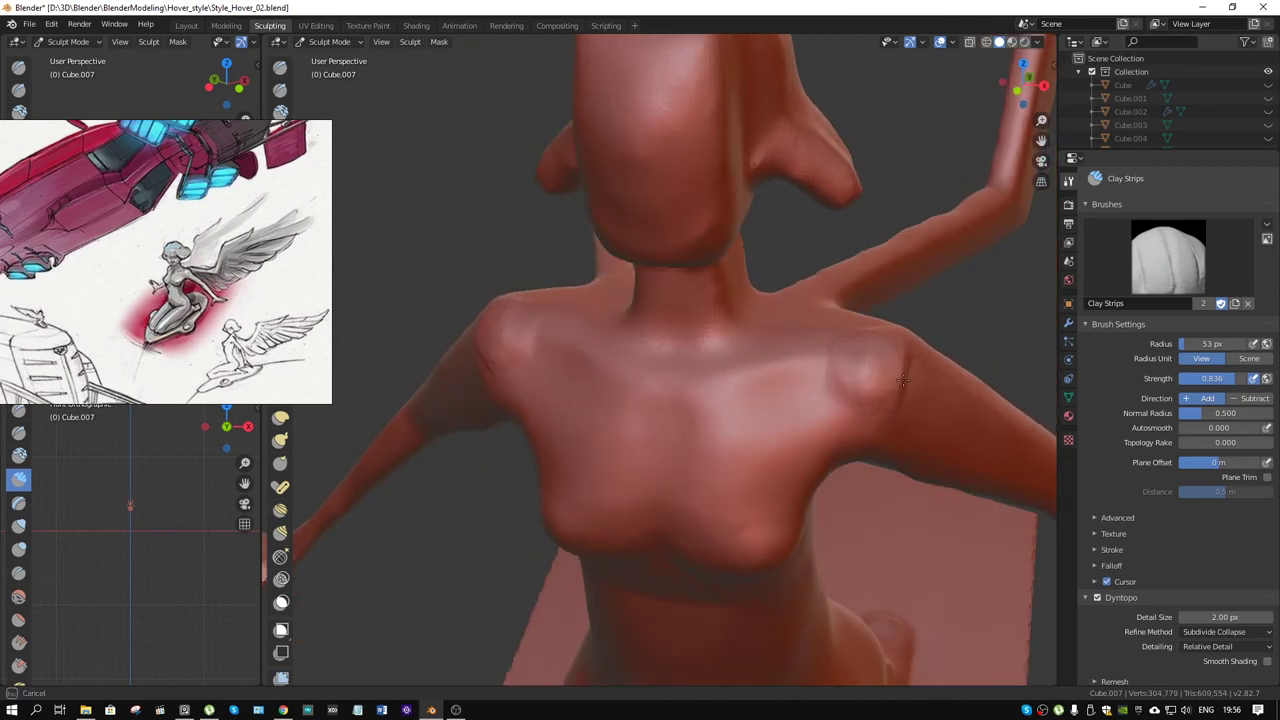
mouse_move(900, 360)
middle_mouse_down()
mouse_move(914, 408)
mouse_move(857, 371)
middle_mouse_up()
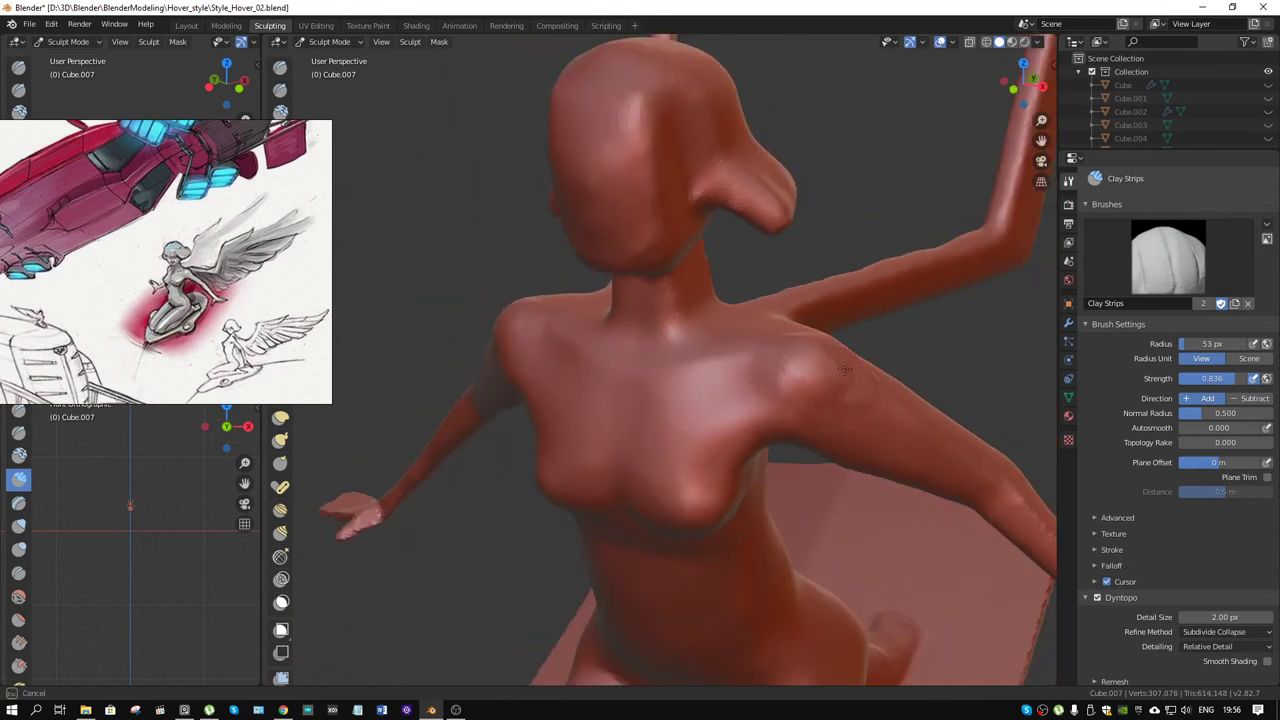
mouse_move(816, 391)
middle_mouse_down()
mouse_move(797, 268)
mouse_move(725, 290)
middle_mouse_up()
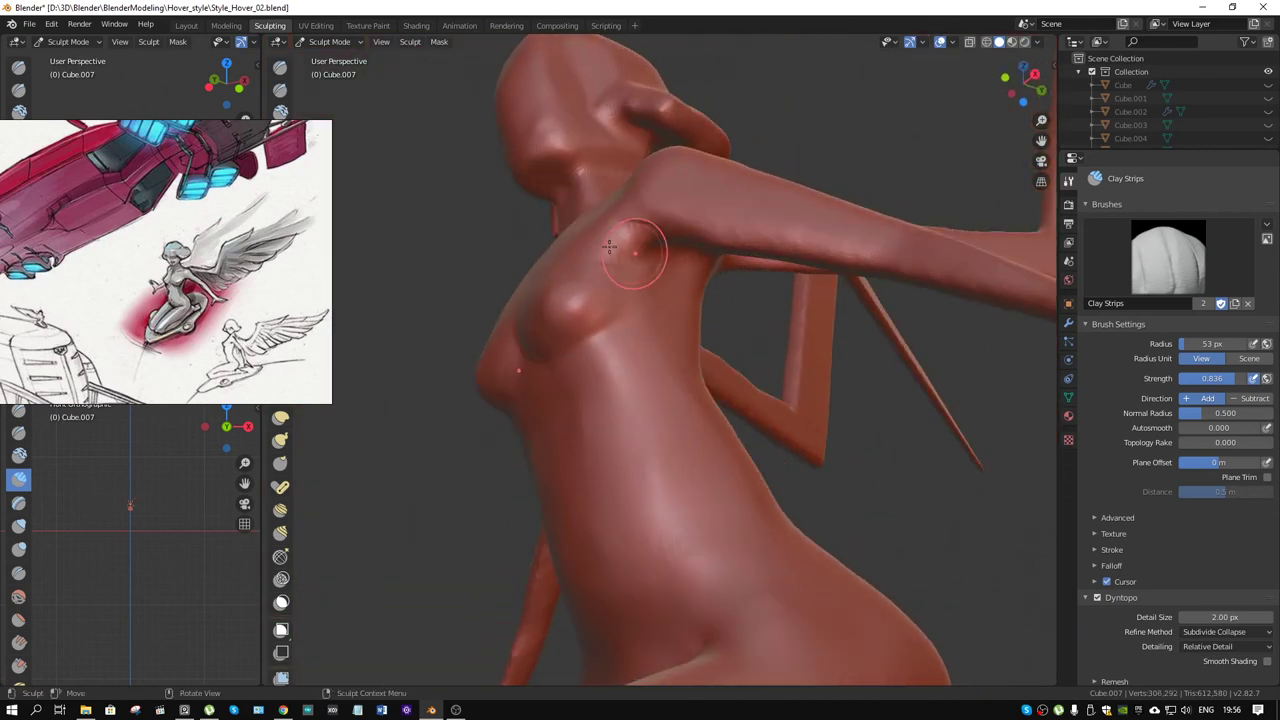
middle_click_drag(683, 242, 791, 286)
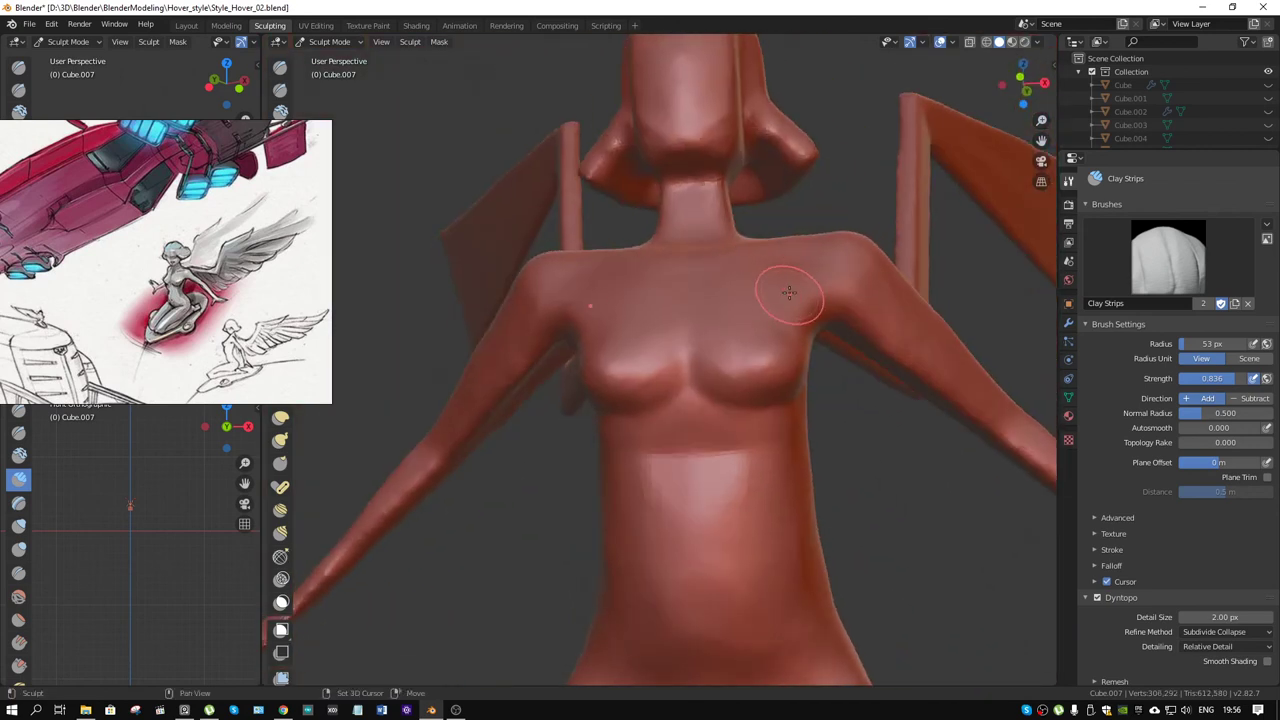
scroll(849, 294, "up", 2)
mouse_move(867, 309)
middle_mouse_down()
mouse_move(815, 362)
mouse_move(751, 391)
mouse_move(771, 381)
middle_mouse_up()
Step: With the Crease brush, carve lines across the upper chest and down the sternum
key("shift+c")
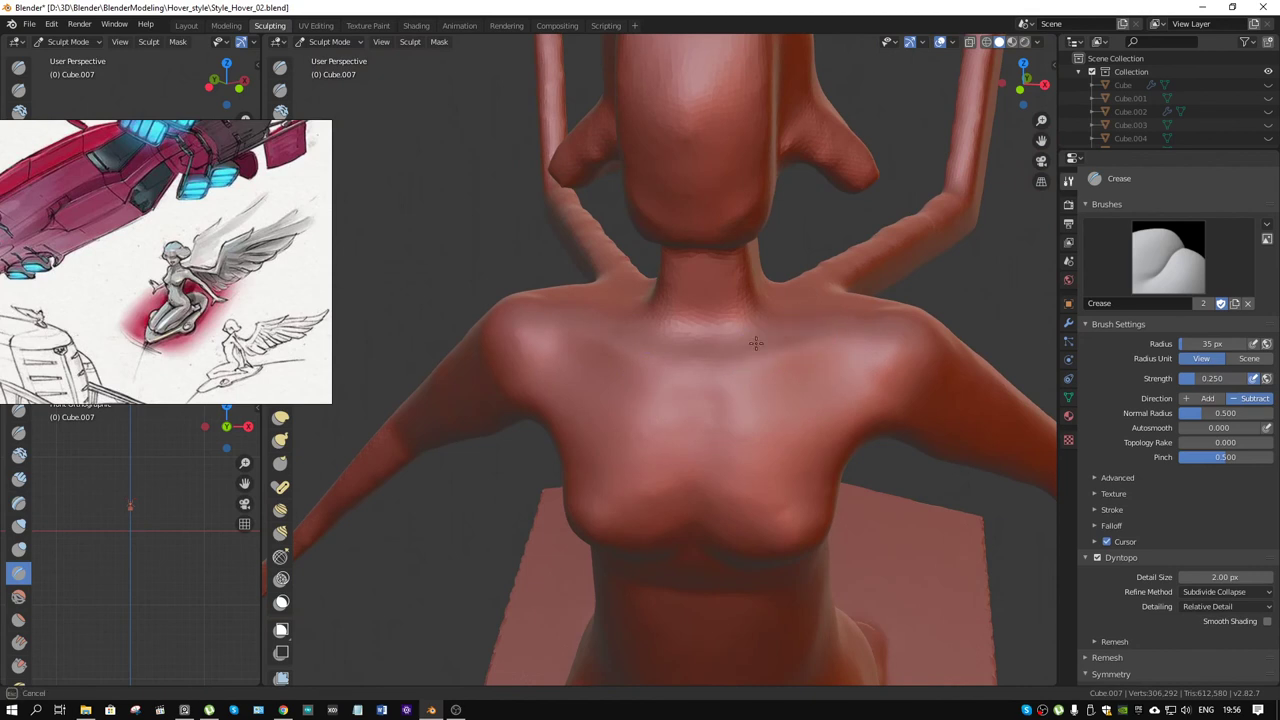
mouse_move(743, 338)
left_mouse_down()
mouse_move(752, 350)
mouse_move(686, 371)
mouse_move(686, 400)
mouse_move(690, 385)
mouse_move(797, 343)
left_mouse_up()
mouse_move(706, 360)
left_mouse_down()
mouse_move(802, 328)
mouse_move(765, 340)
left_mouse_up()
mouse_move(765, 340)
middle_mouse_down()
mouse_move(759, 384)
mouse_move(717, 394)
mouse_move(715, 376)
middle_mouse_up()
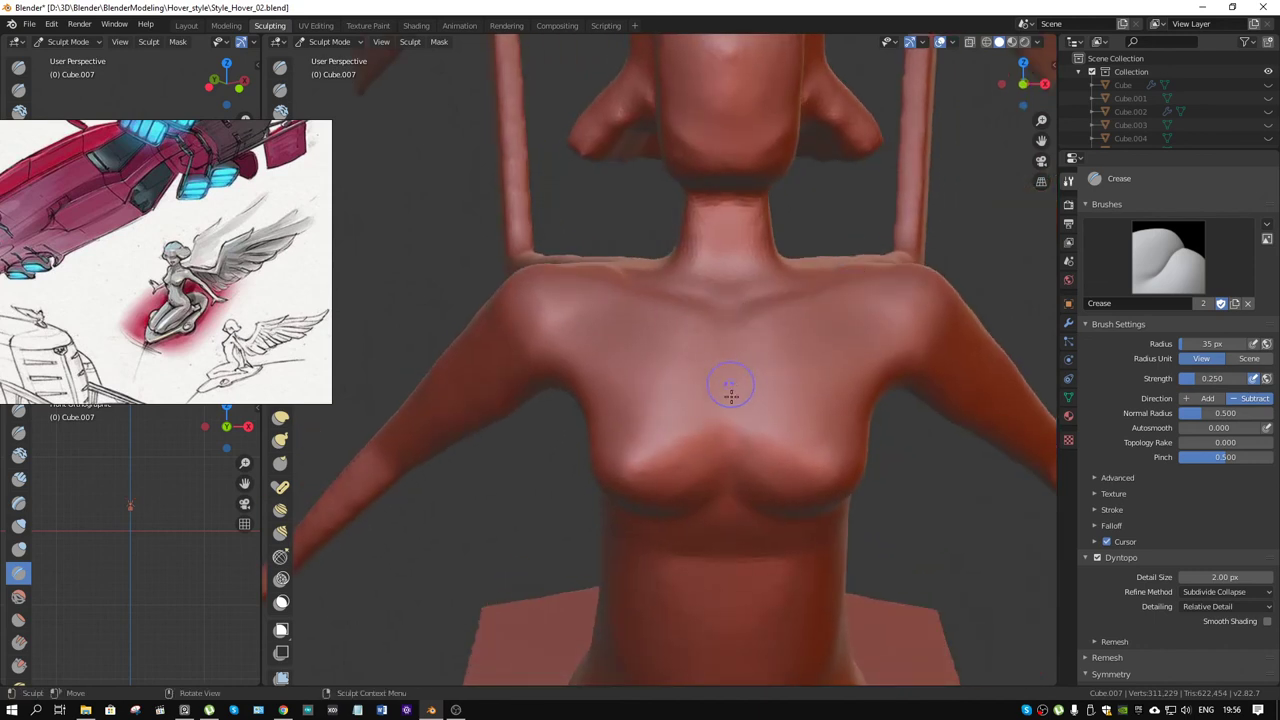
left_click_drag(731, 388, 730, 346)
mouse_move(728, 460)
middle_mouse_down()
mouse_move(786, 420)
mouse_move(698, 442)
middle_mouse_up()
mouse_move(724, 354)
middle_mouse_down()
mouse_move(770, 356)
mouse_move(706, 434)
mouse_move(717, 366)
mouse_move(791, 307)
mouse_move(718, 296)
middle_mouse_up()
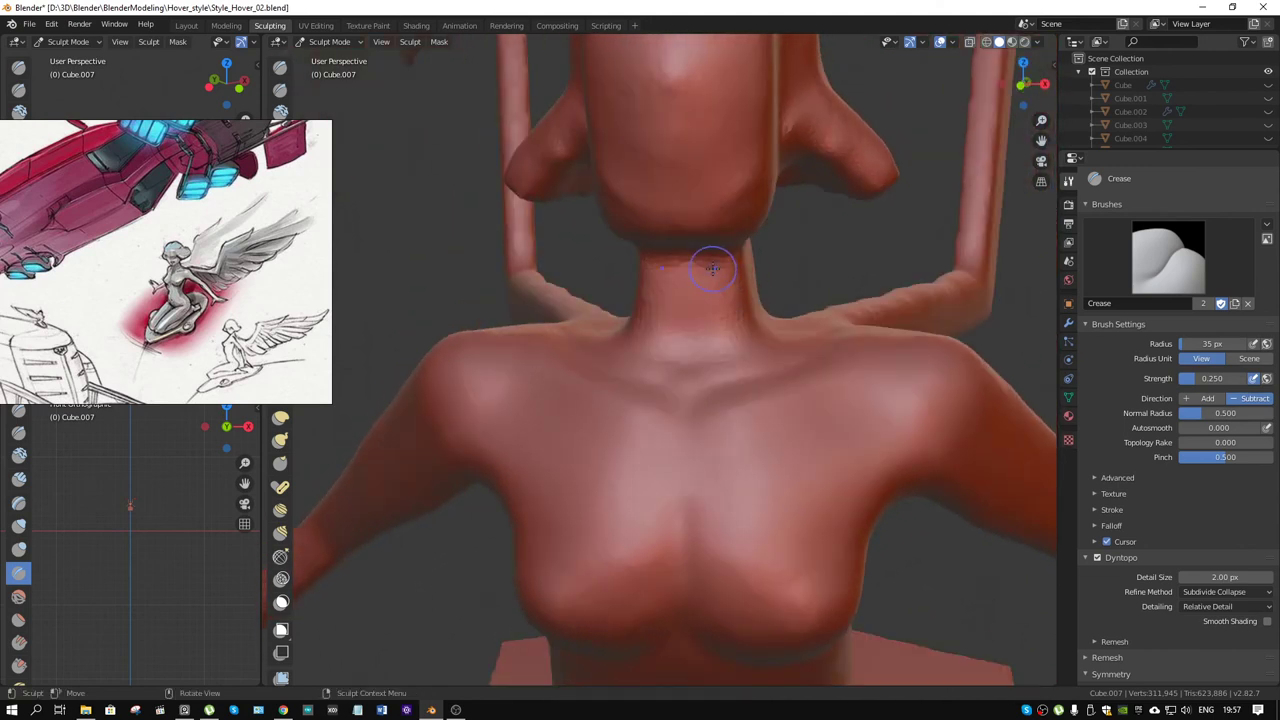
Step: Carve narrow grooves down the front of the neck, continuing into the chest
left_click_drag(713, 268, 692, 390)
left_click_drag(714, 270, 689, 358)
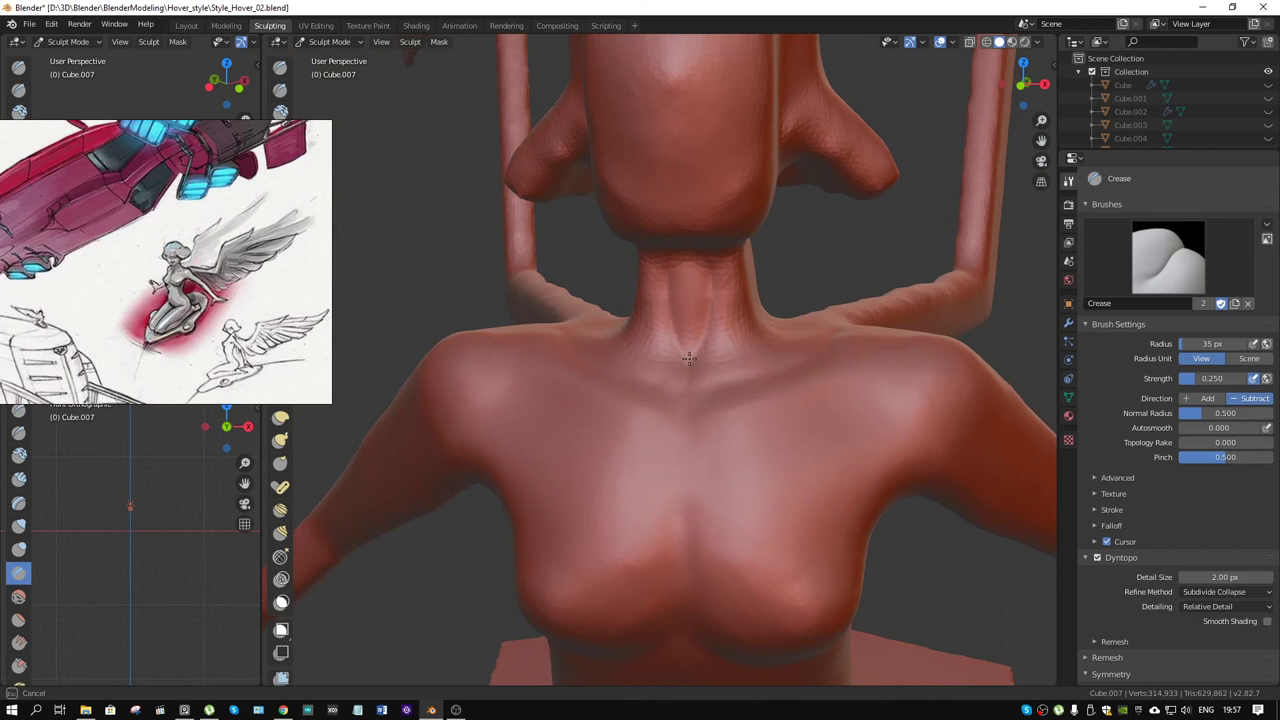
left_click_drag(712, 266, 686, 358)
middle_click_drag(686, 380, 630, 258)
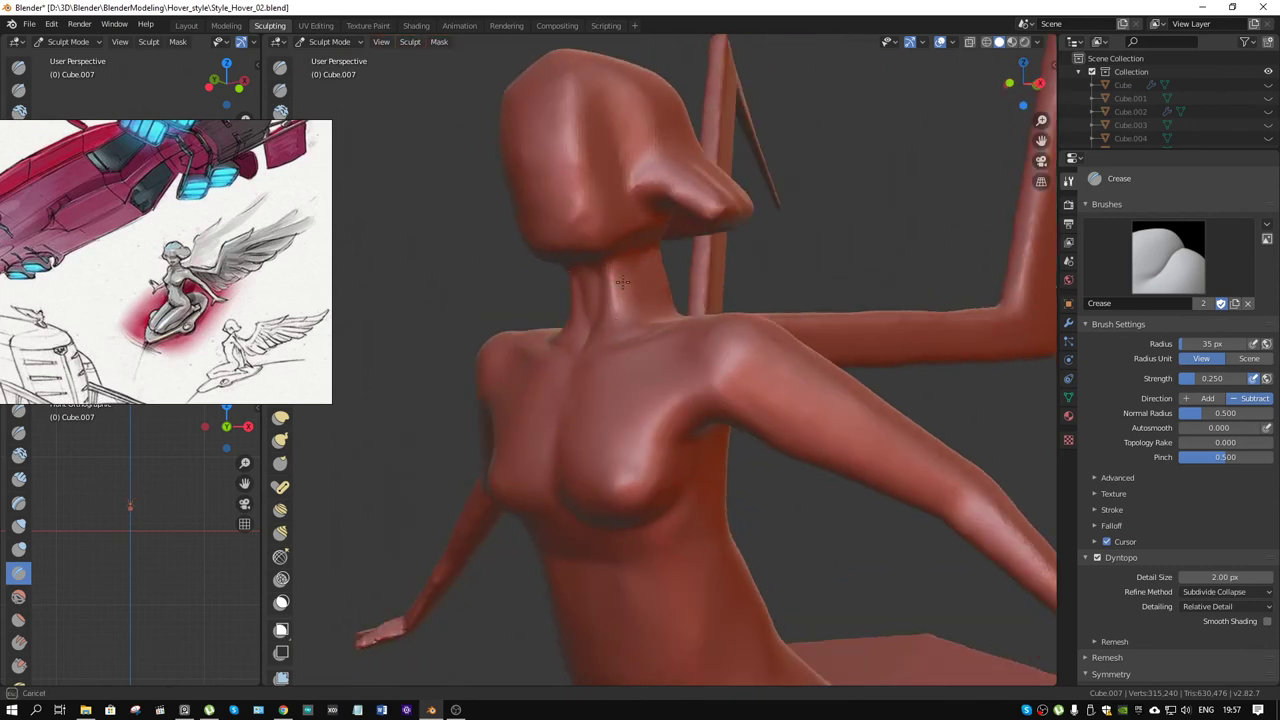
middle_click_drag(643, 312, 573, 331)
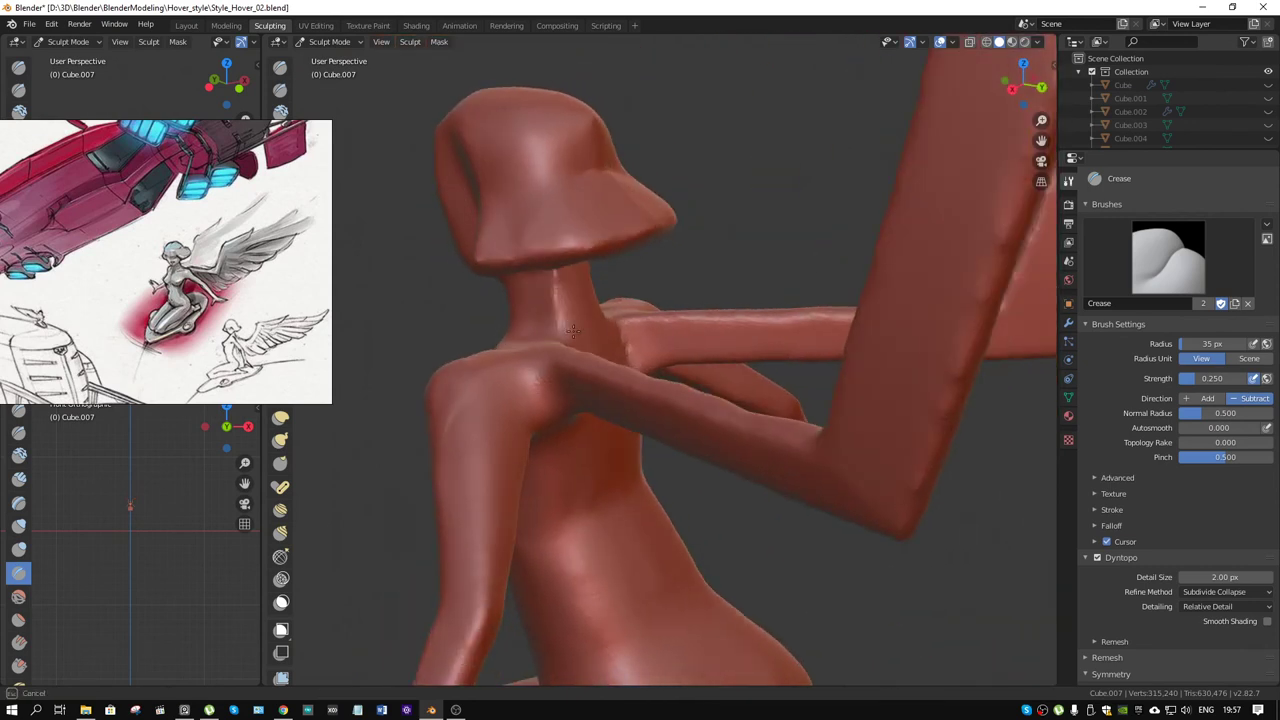
left_click_drag(578, 316, 549, 335)
mouse_move(560, 310)
middle_mouse_down()
mouse_move(577, 314)
mouse_move(577, 272)
middle_mouse_up()
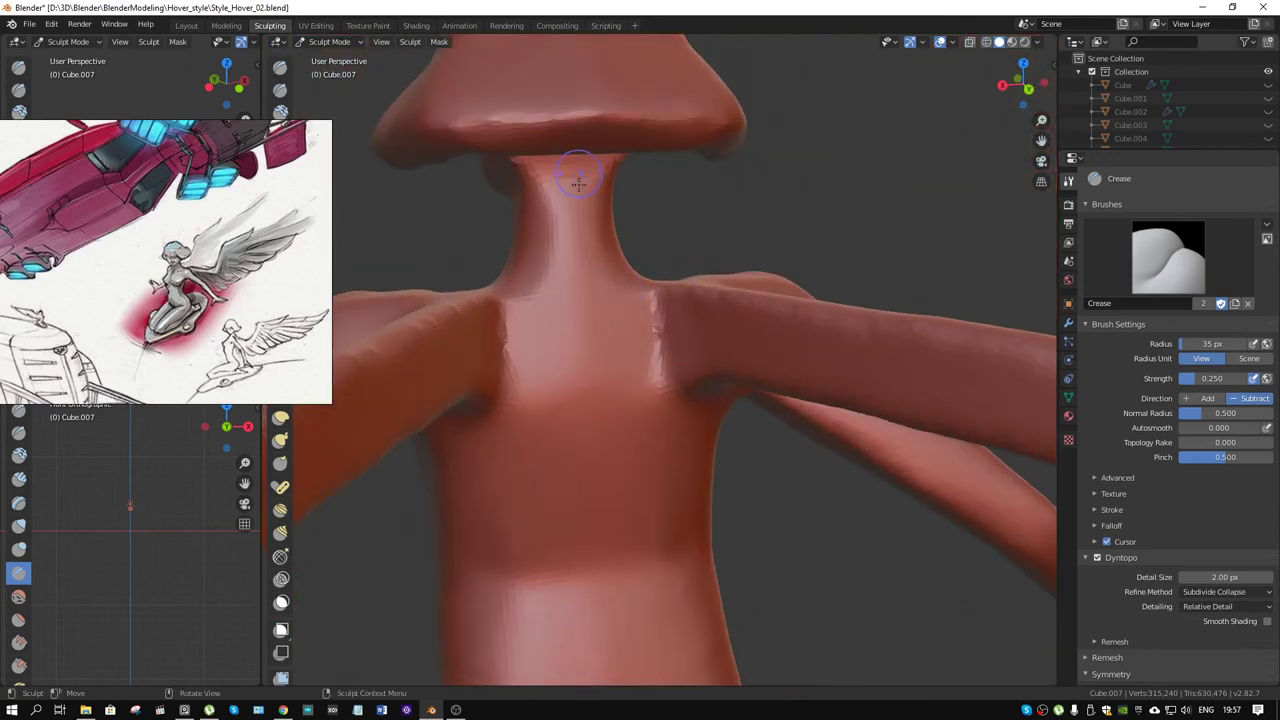
mouse_move(578, 183)
left_mouse_down()
mouse_move(571, 349)
mouse_move(571, 234)
mouse_move(589, 455)
mouse_move(566, 309)
mouse_move(575, 330)
mouse_move(580, 251)
mouse_move(592, 568)
left_mouse_up()
Step: From behind, crease a groove down the spine and lines across the shoulder blades
middle_click_drag(592, 568, 649, 361)
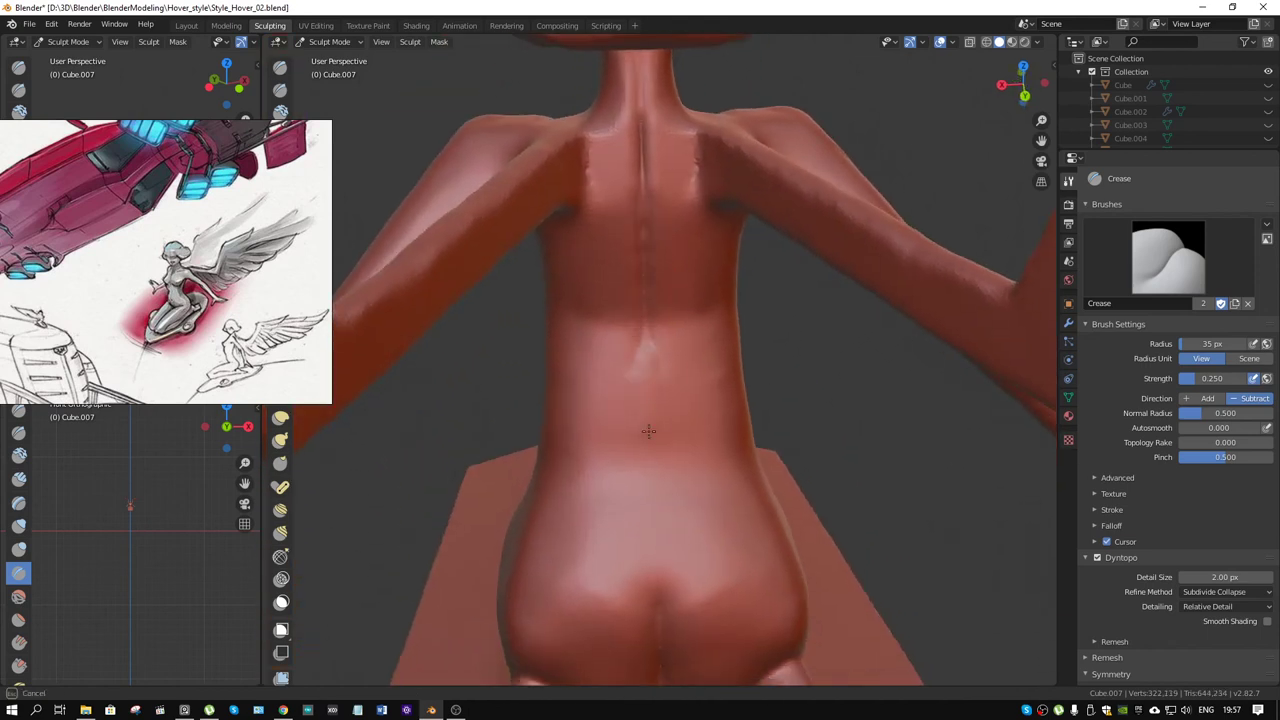
mouse_move(648, 431)
left_mouse_down()
mouse_move(646, 337)
mouse_move(651, 457)
mouse_move(648, 258)
left_mouse_up()
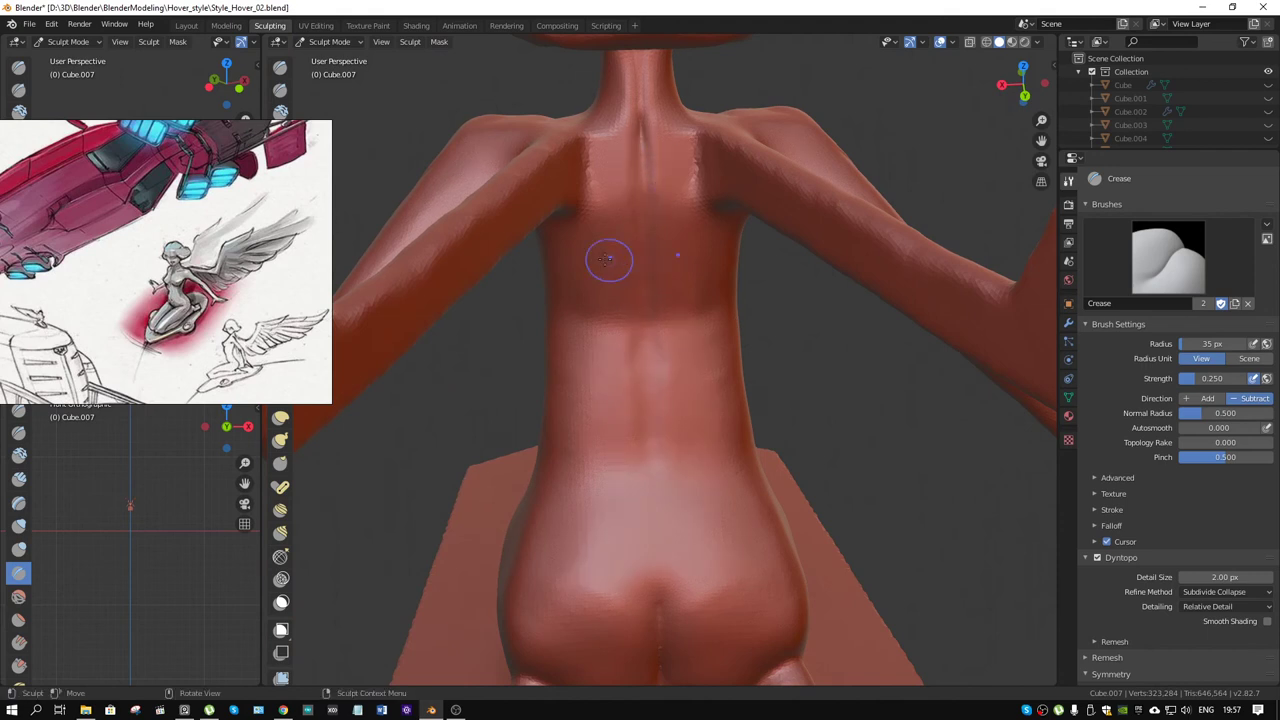
mouse_move(569, 242)
left_mouse_down()
mouse_move(618, 250)
mouse_move(643, 229)
mouse_move(586, 266)
mouse_move(566, 246)
mouse_move(561, 285)
left_mouse_up()
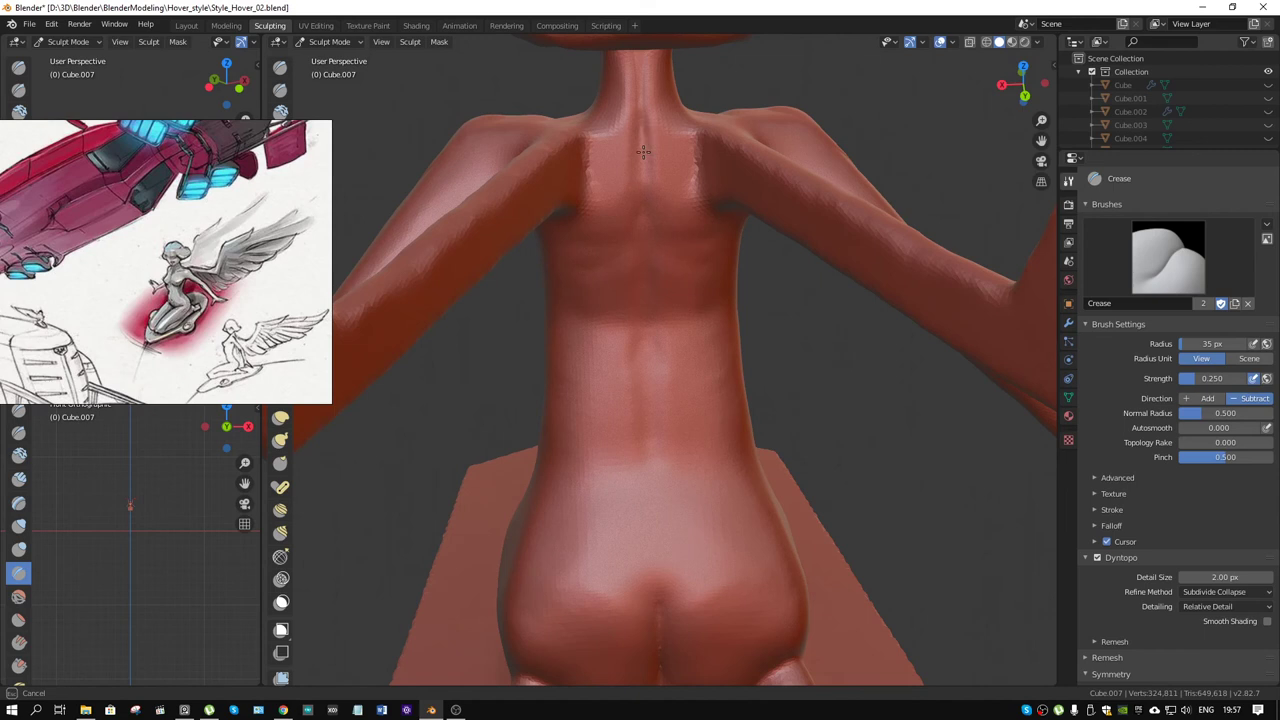
left_click_drag(648, 197, 637, 418)
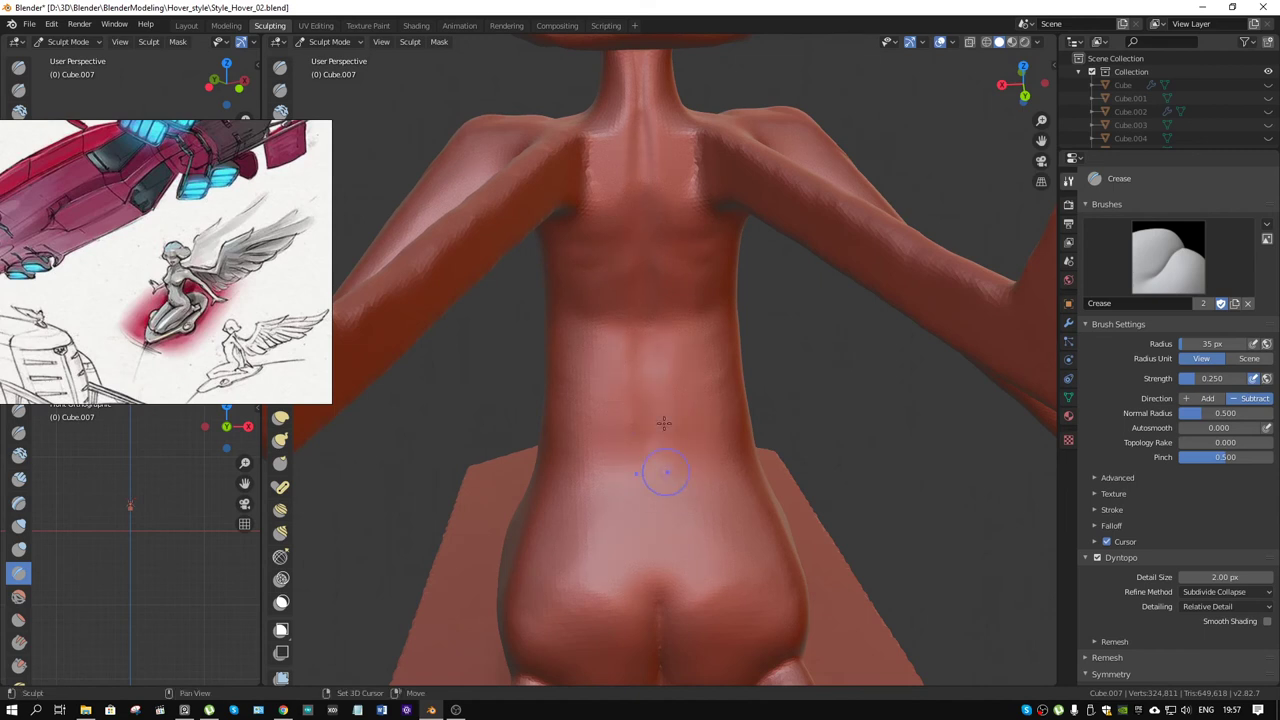
Step: Crease a groove down the back of the neck and a slight line on the back's right side
middle_click_drag(664, 424, 560, 218)
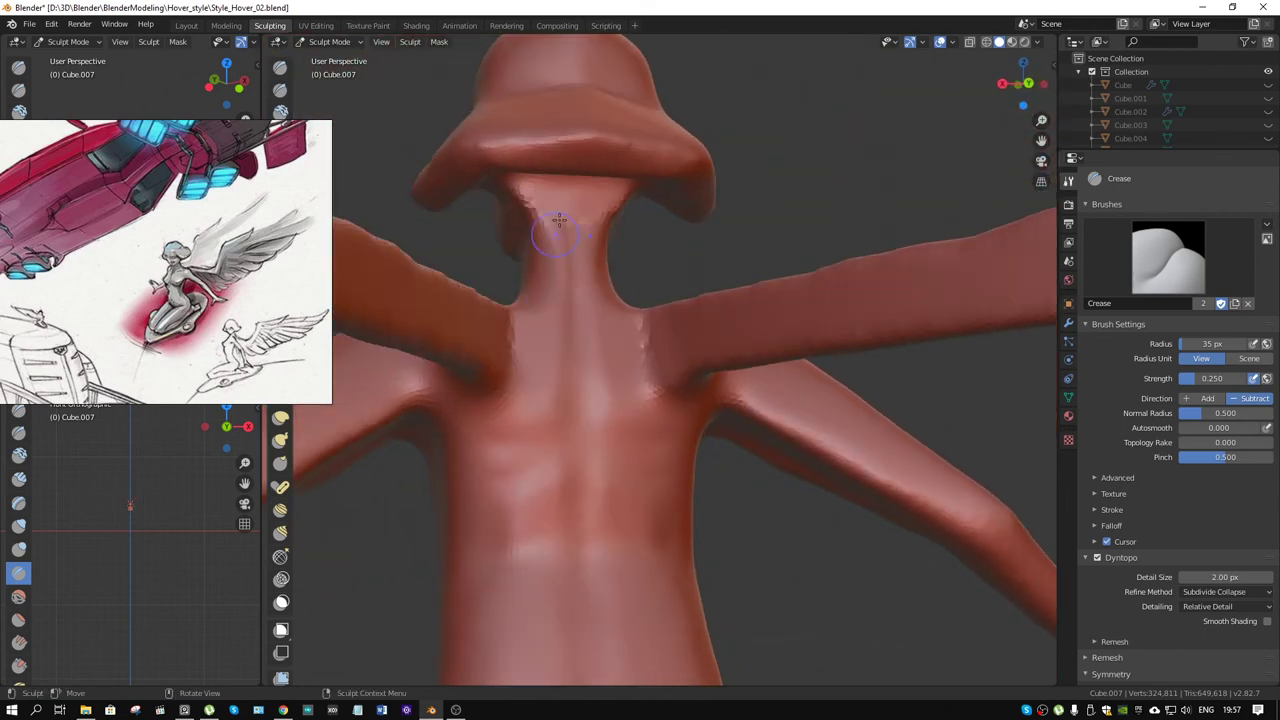
mouse_move(571, 178)
left_mouse_down()
mouse_move(569, 224)
mouse_move(507, 184)
left_mouse_up()
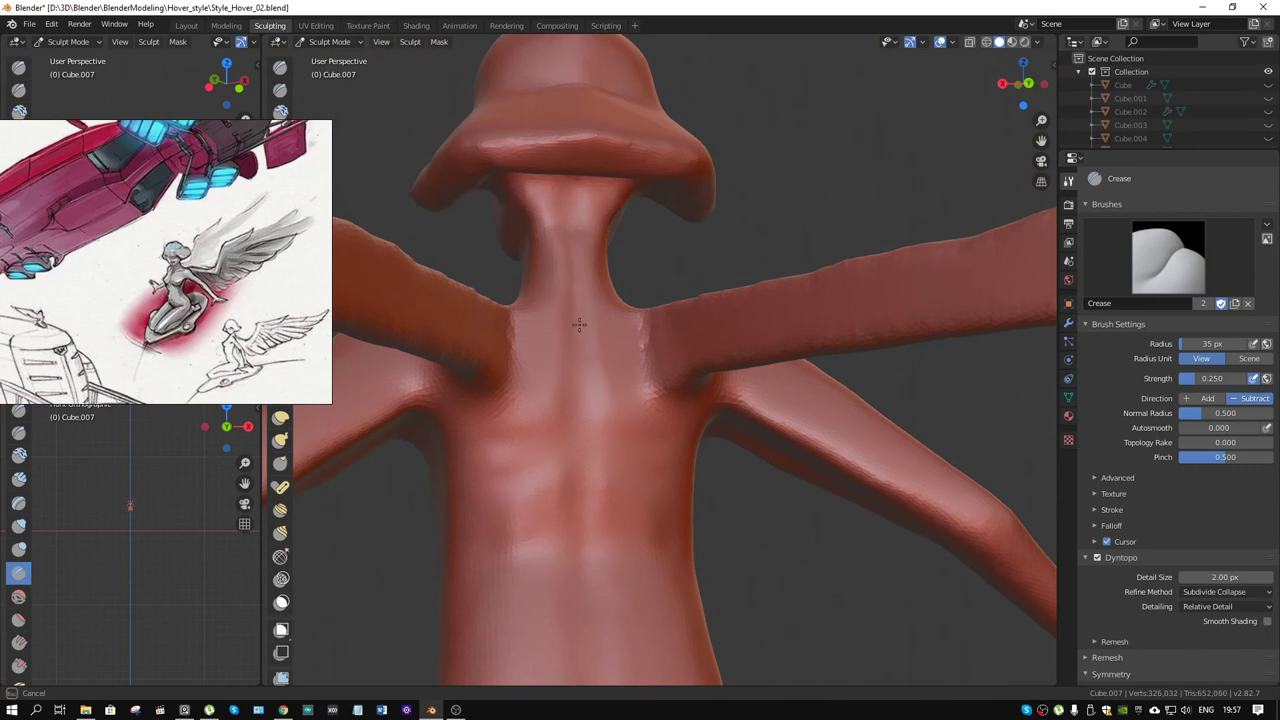
left_click_drag(622, 327, 665, 411)
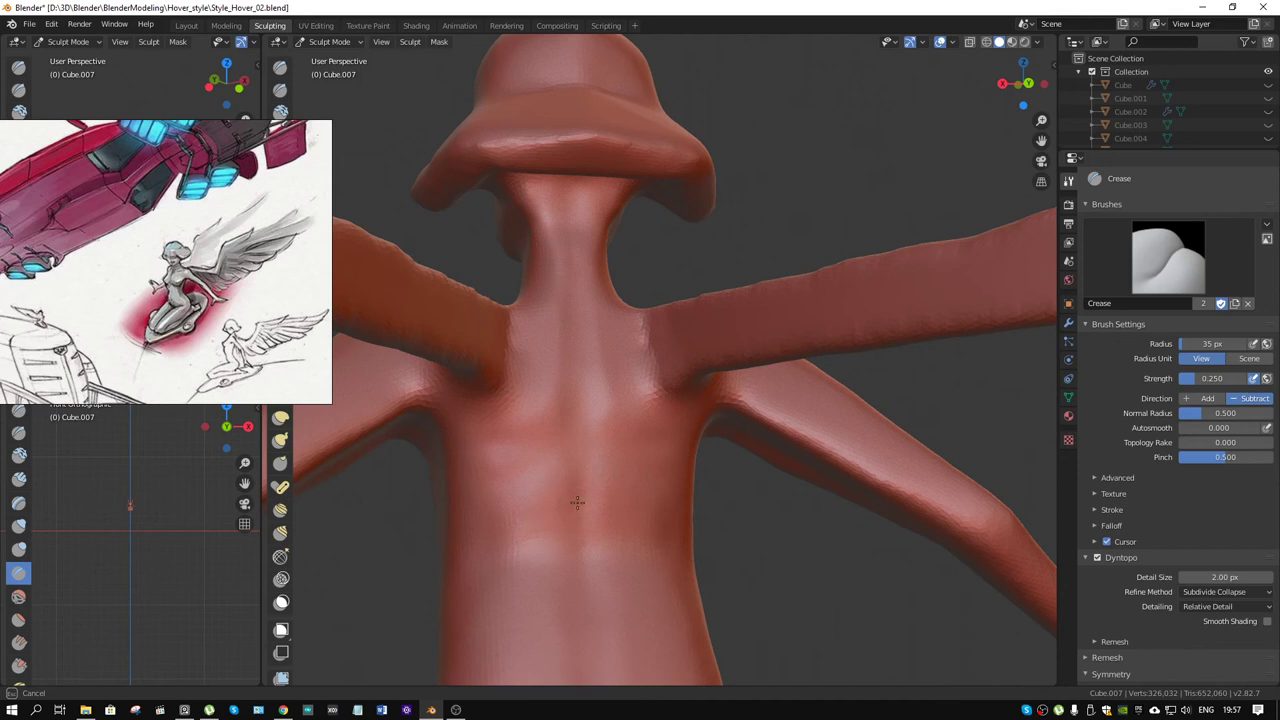
mouse_move(554, 501)
middle_mouse_down()
mouse_move(638, 463)
mouse_move(670, 474)
mouse_move(711, 463)
mouse_move(748, 613)
middle_mouse_up()
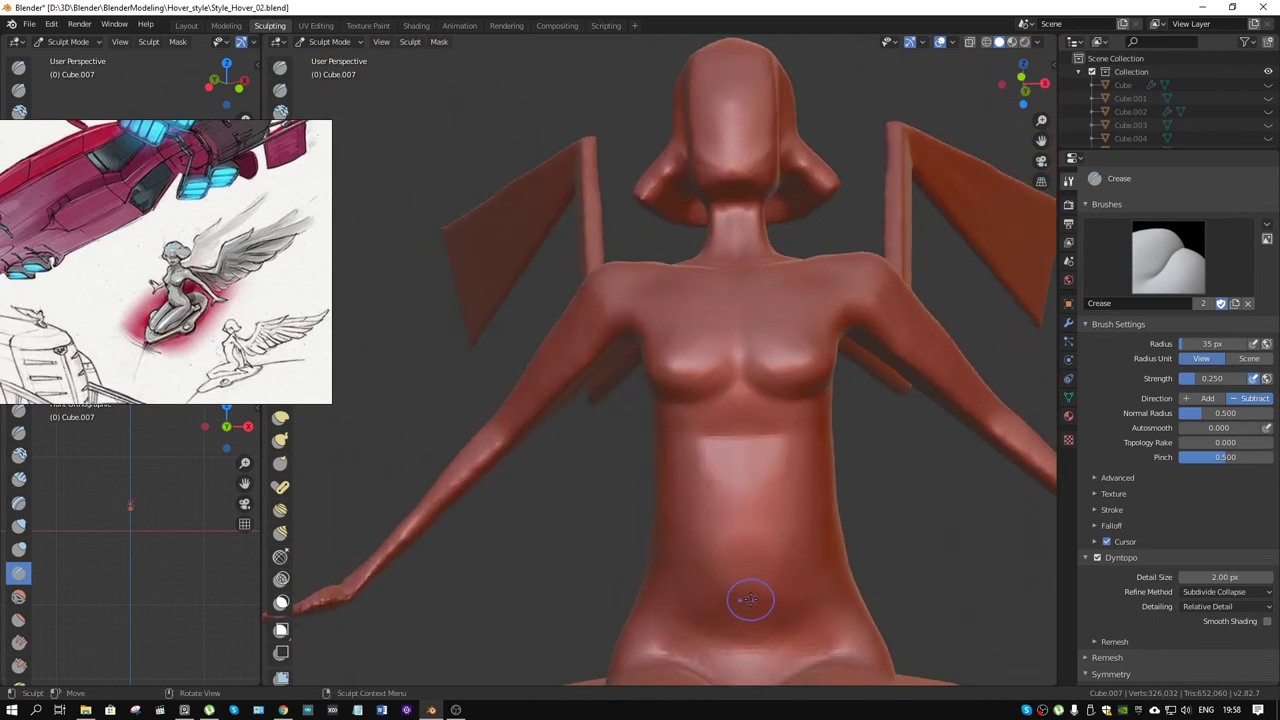
Step: Crease an indent for the navel and a line across the abdomen
middle_click_drag(854, 601, 815, 490)
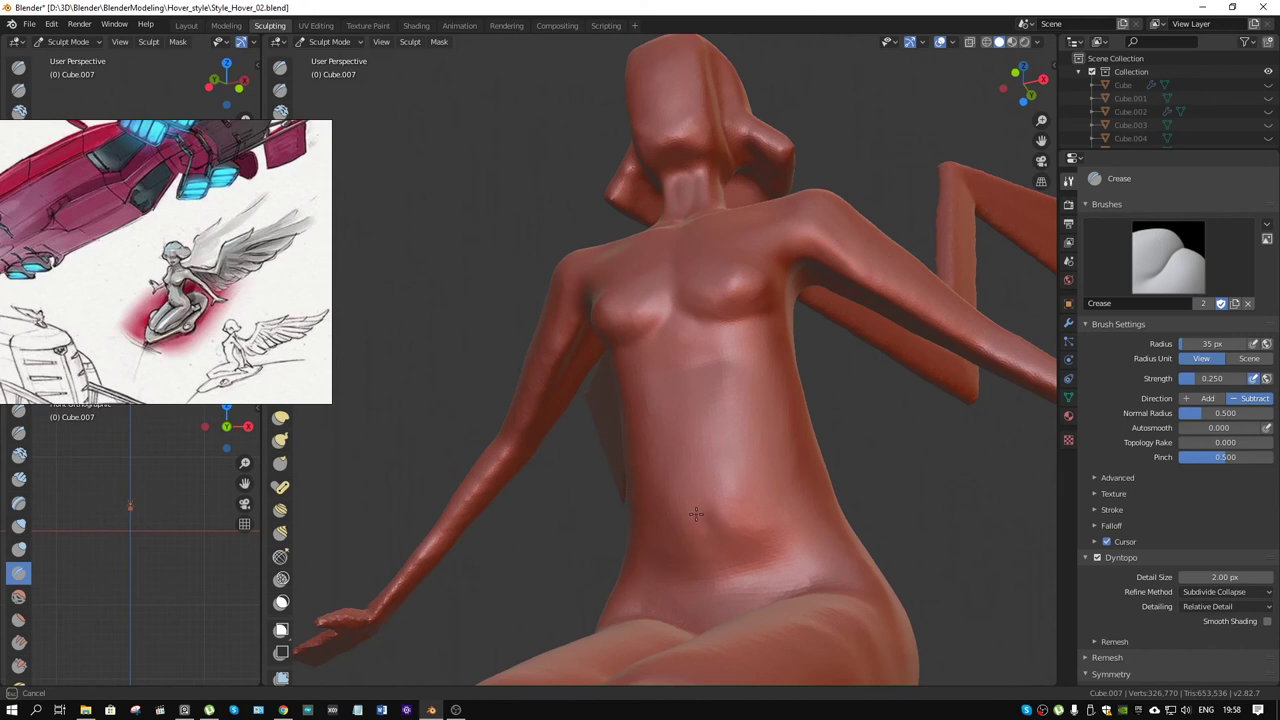
left_click_drag(710, 521, 741, 539)
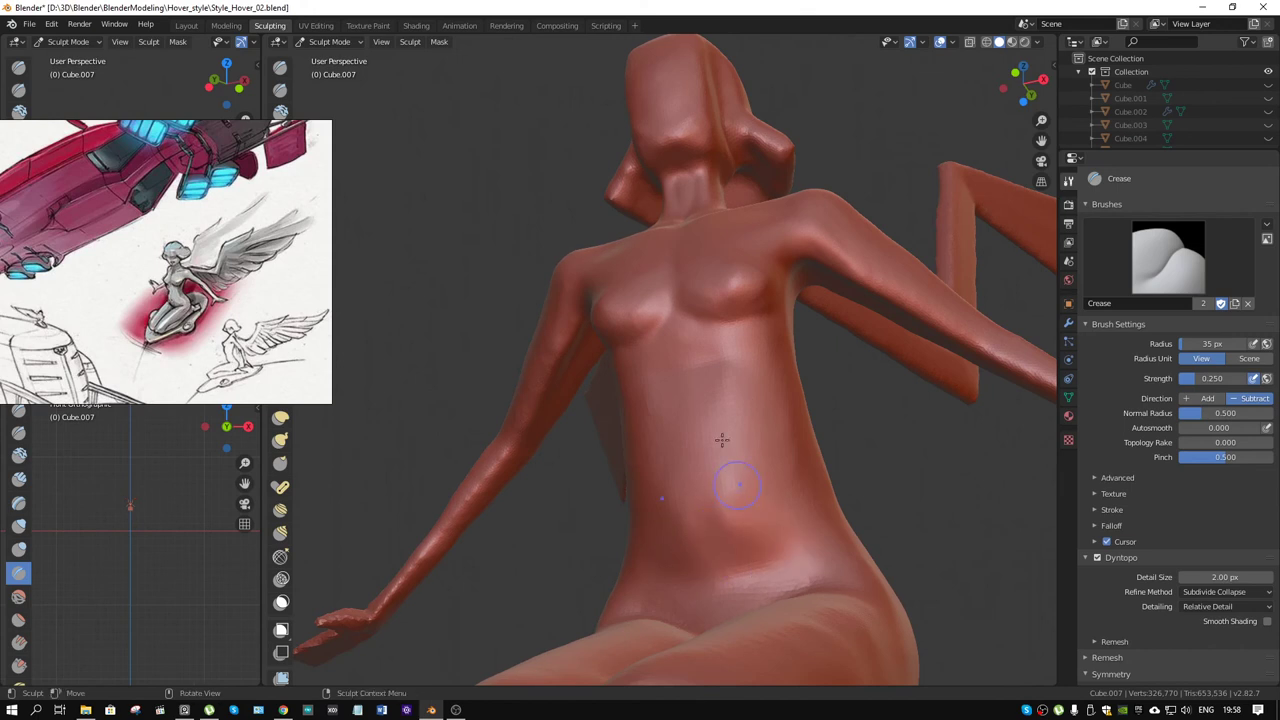
middle_click_drag(729, 509, 721, 449)
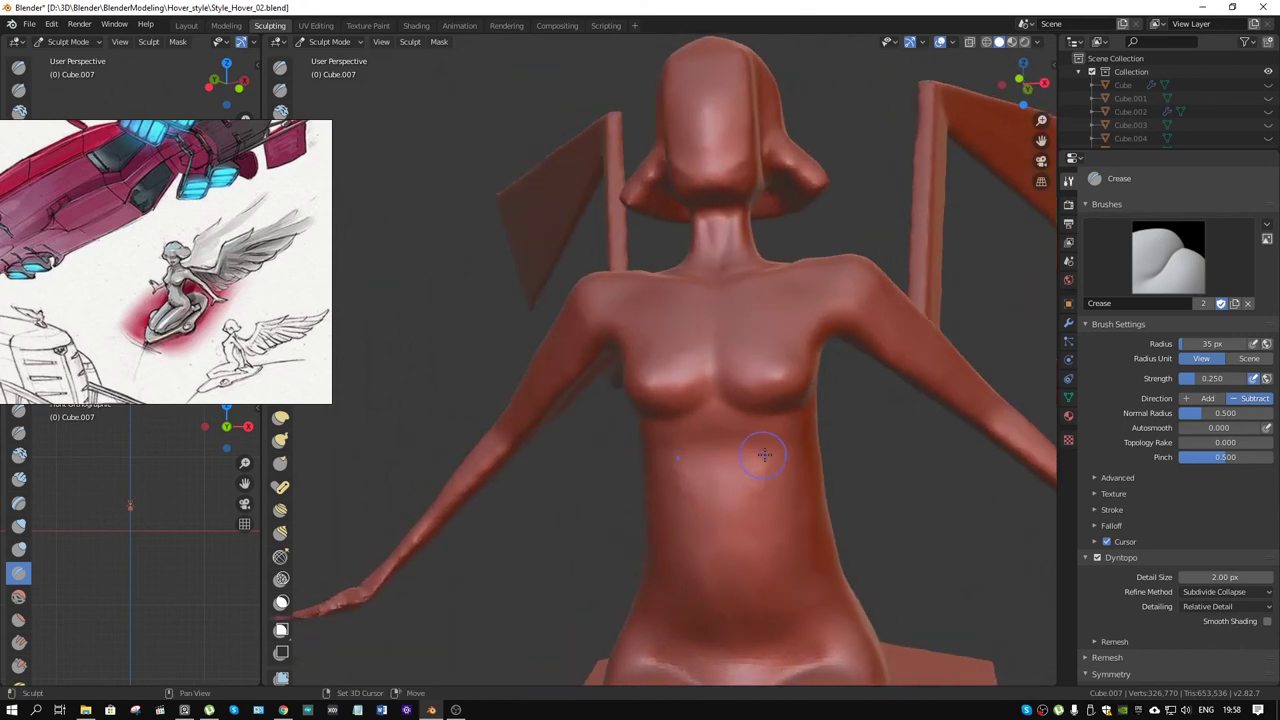
middle_click_drag(723, 513, 775, 421)
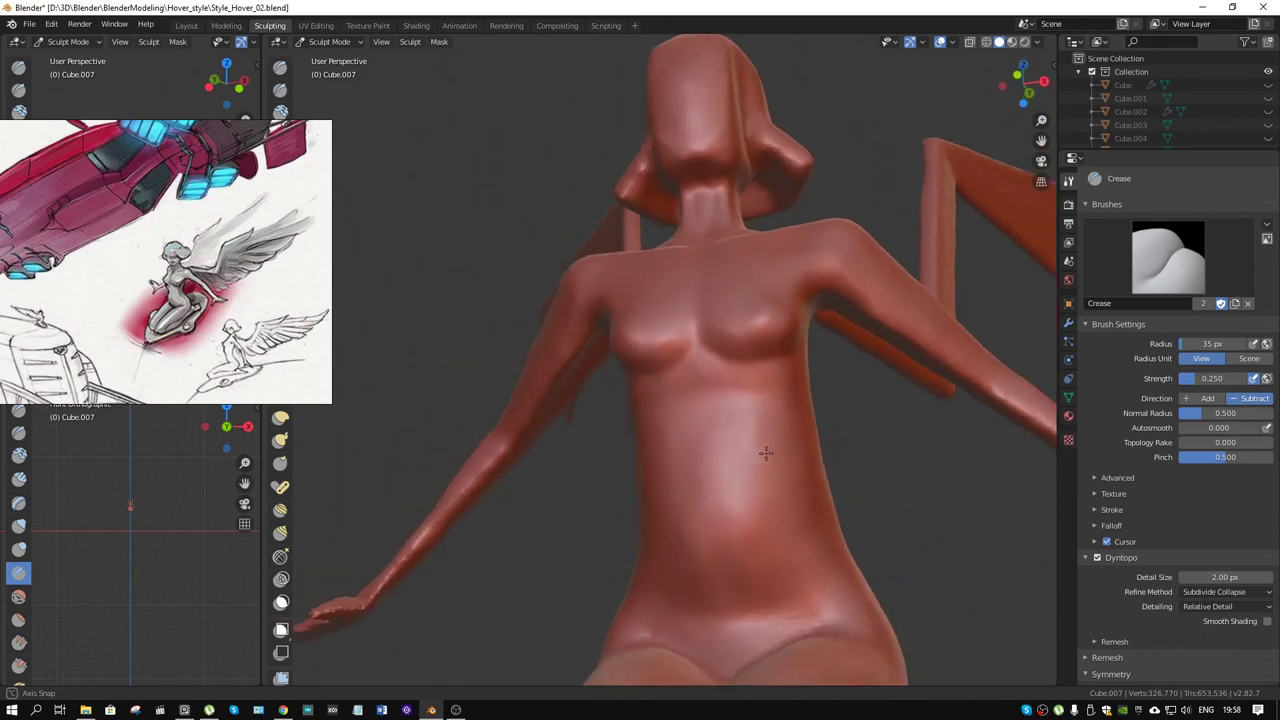
mouse_move(775, 421)
left_mouse_down()
mouse_move(714, 390)
mouse_move(779, 422)
left_mouse_up()
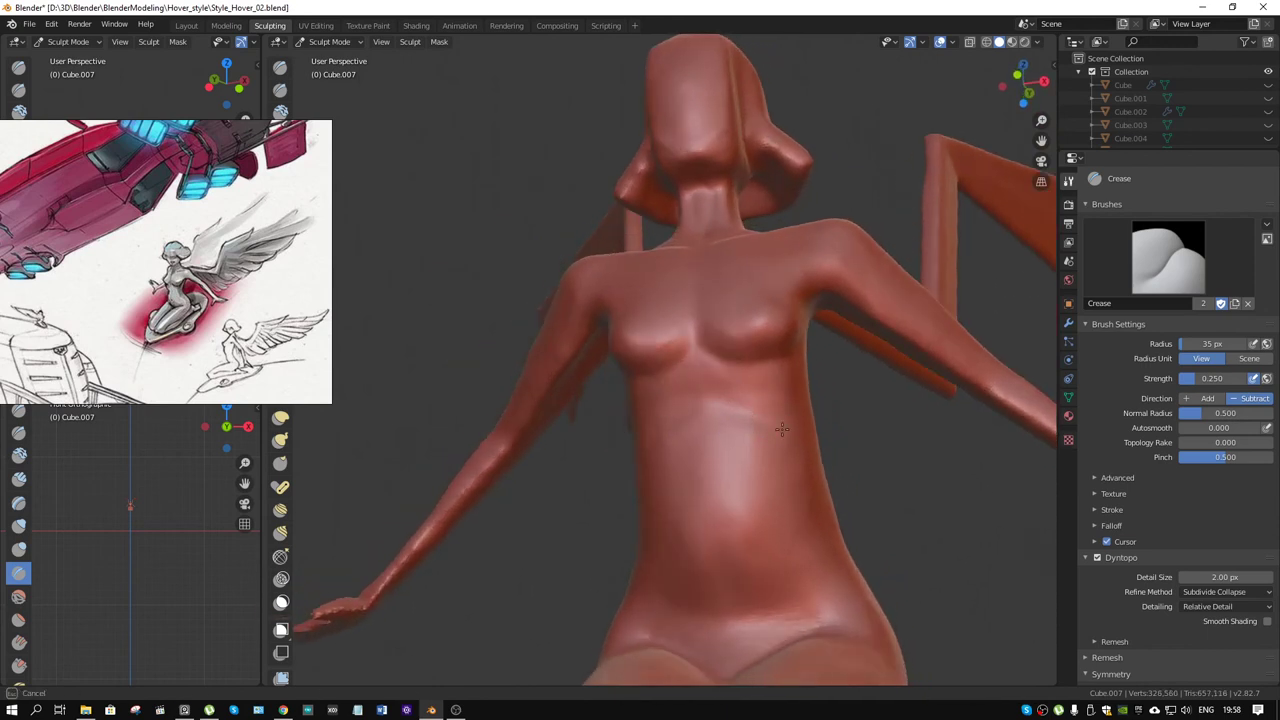
middle_click_drag(782, 429, 631, 491)
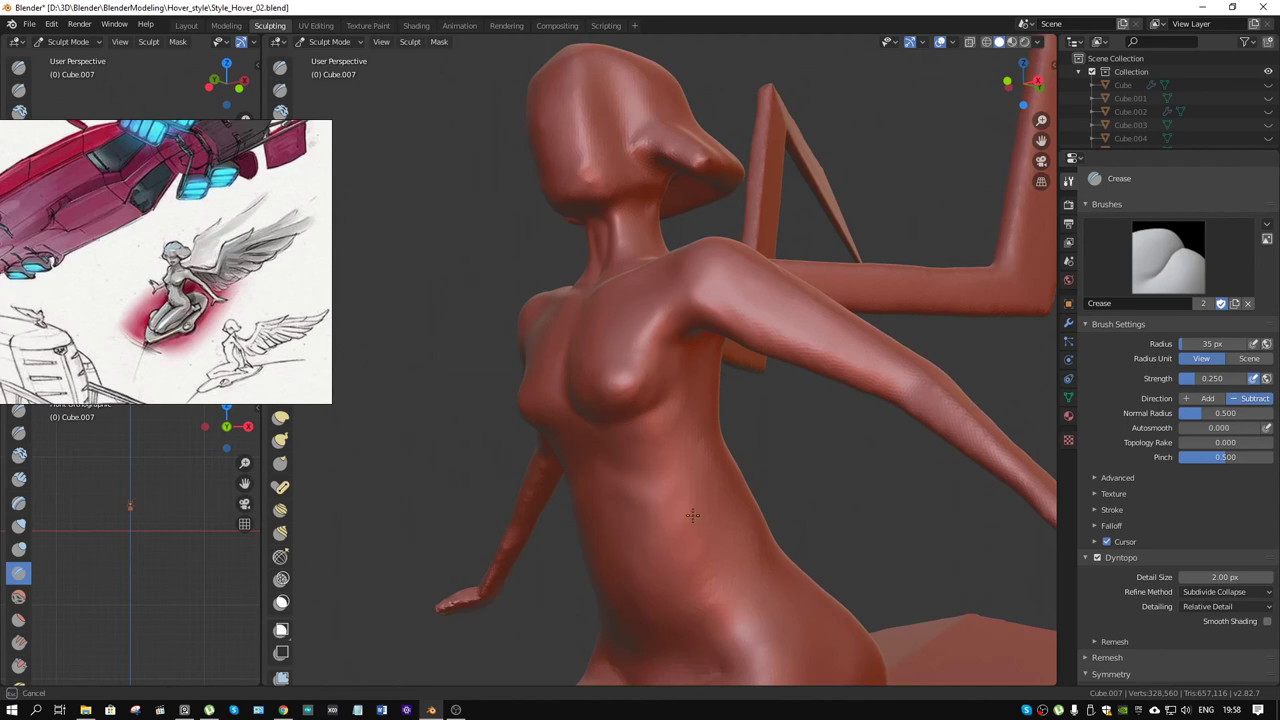
Step: Set the Crease brush radius to 70 px and return to a front view
key("f")
left_click(659, 553)
mouse_move(609, 461)
middle_mouse_down()
mouse_move(675, 459)
mouse_move(665, 378)
mouse_move(600, 300)
mouse_move(665, 258)
mouse_move(665, 408)
mouse_move(729, 320)
mouse_move(789, 327)
mouse_move(737, 366)
middle_mouse_up()
scroll(675, 459, "down", 5)
scroll(665, 378, "up", 5)
scroll(665, 378, "up", 2)
scroll(665, 258, "up", 3)
scroll(665, 259, "down", 3)
Step: Pull the side of the head near the neck with a 71 px Grab brush, then select Clay Strips
key("g")
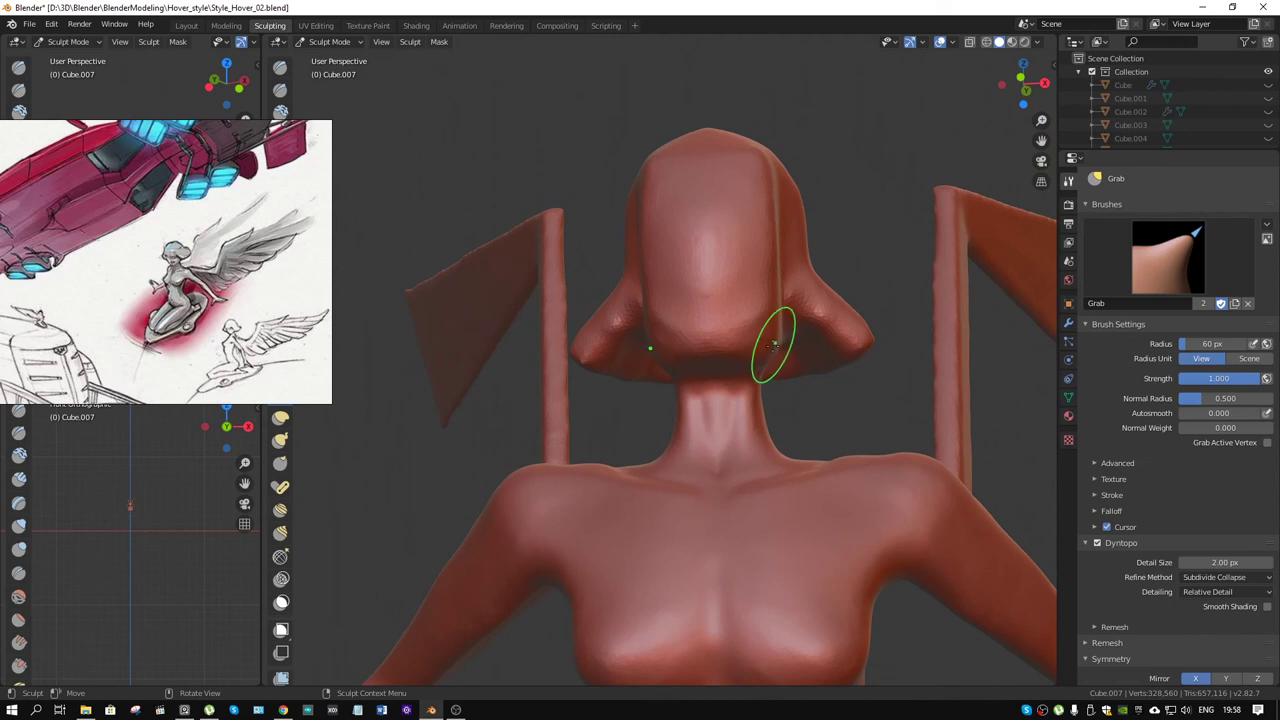
key("f")
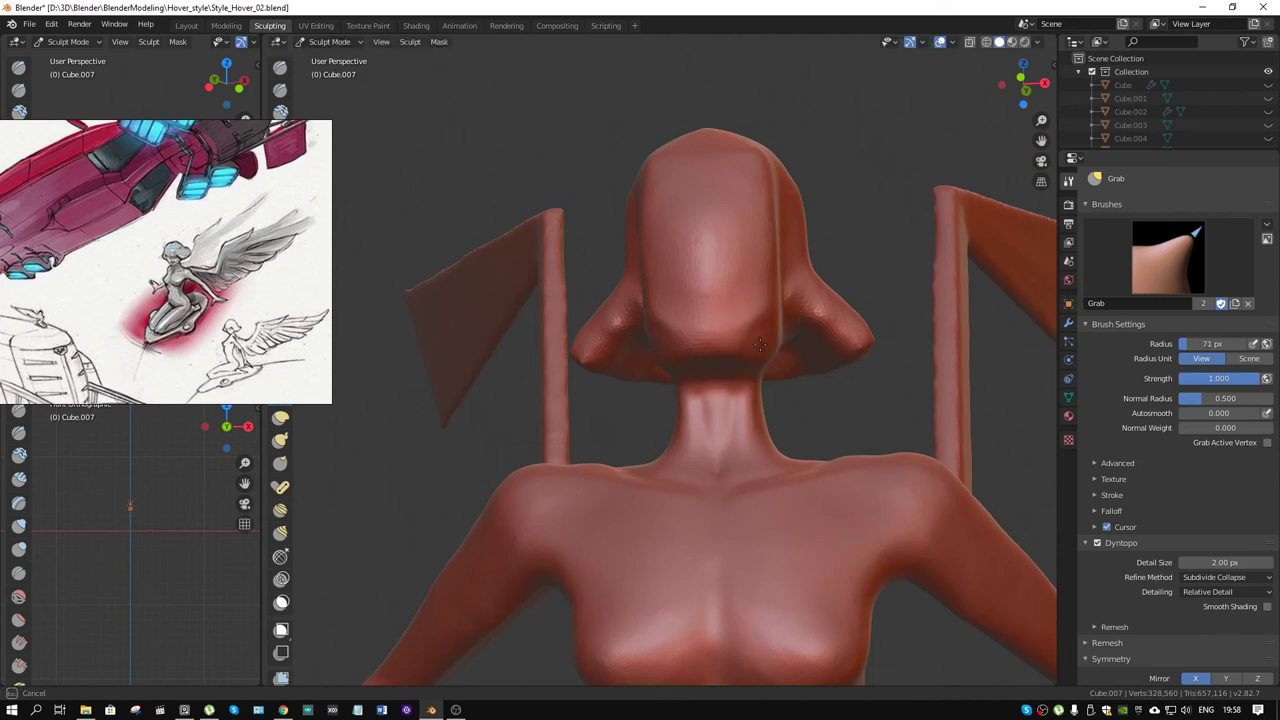
middle_click_drag(756, 343, 763, 325)
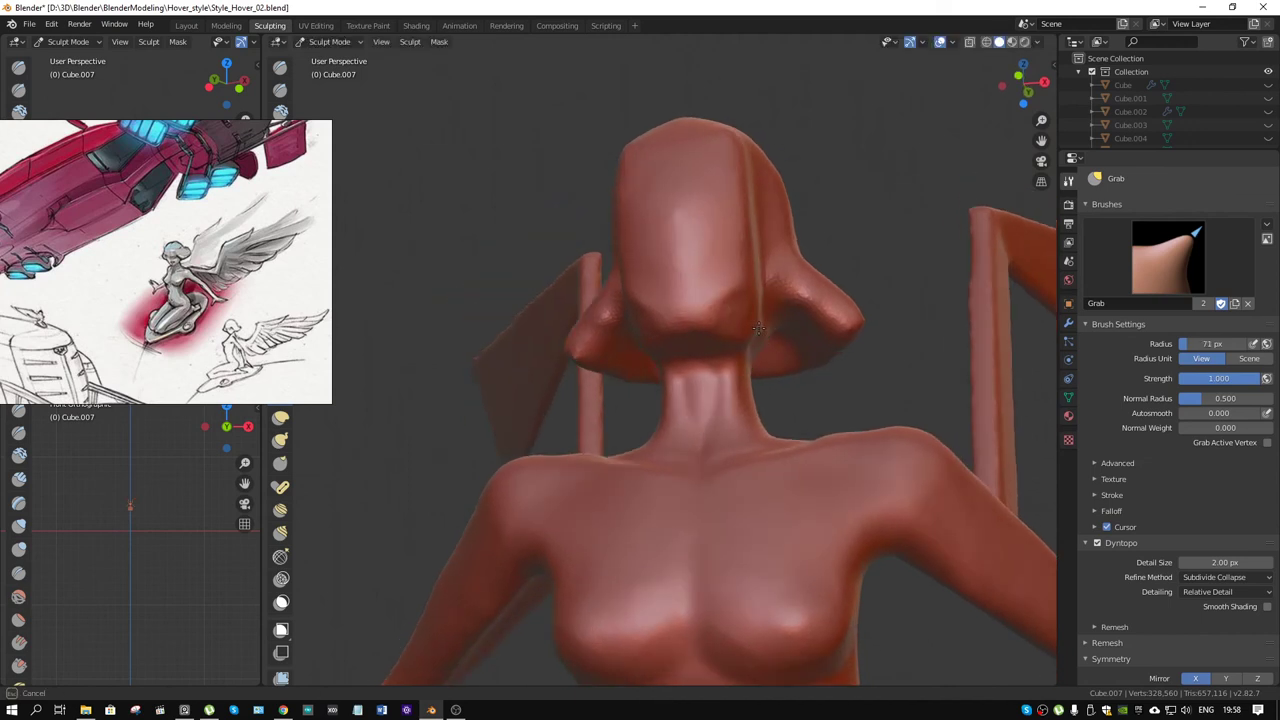
mouse_move(756, 325)
left_mouse_down()
mouse_move(748, 286)
mouse_move(737, 307)
left_mouse_up()
middle_click_drag(737, 307, 700, 322)
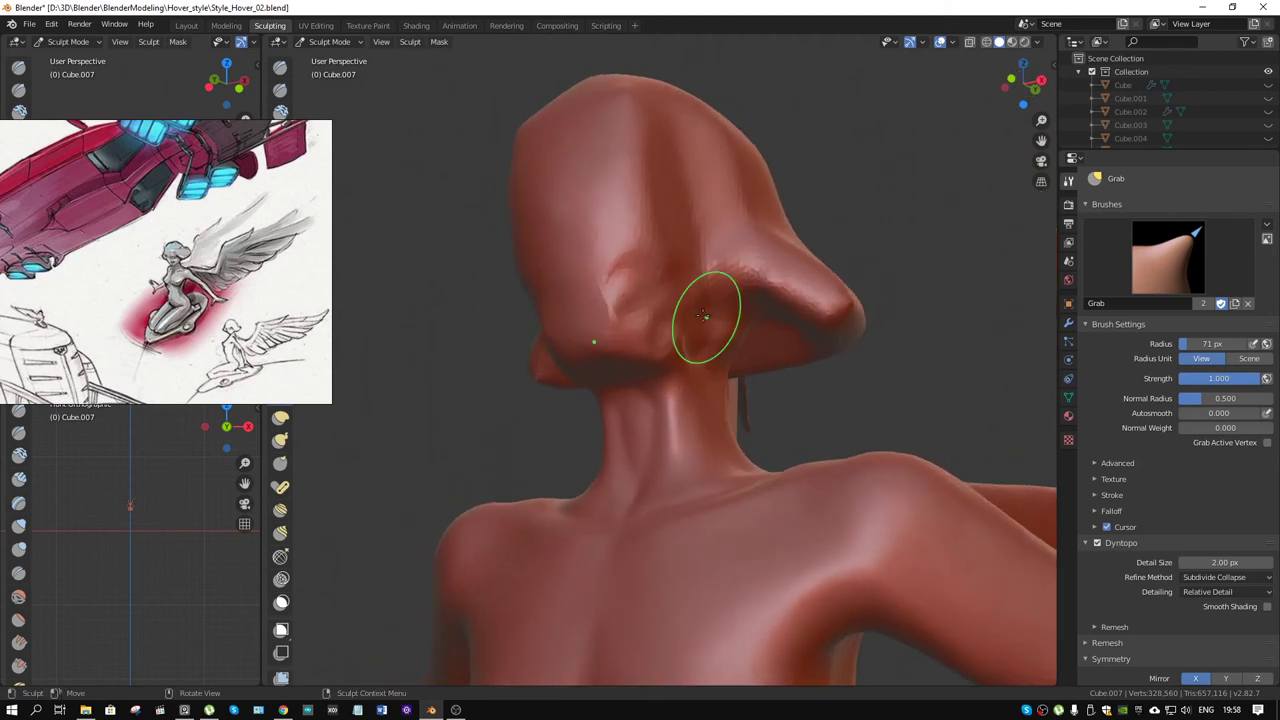
left_click_drag(700, 322, 593, 298)
middle_click_drag(665, 314, 630, 344)
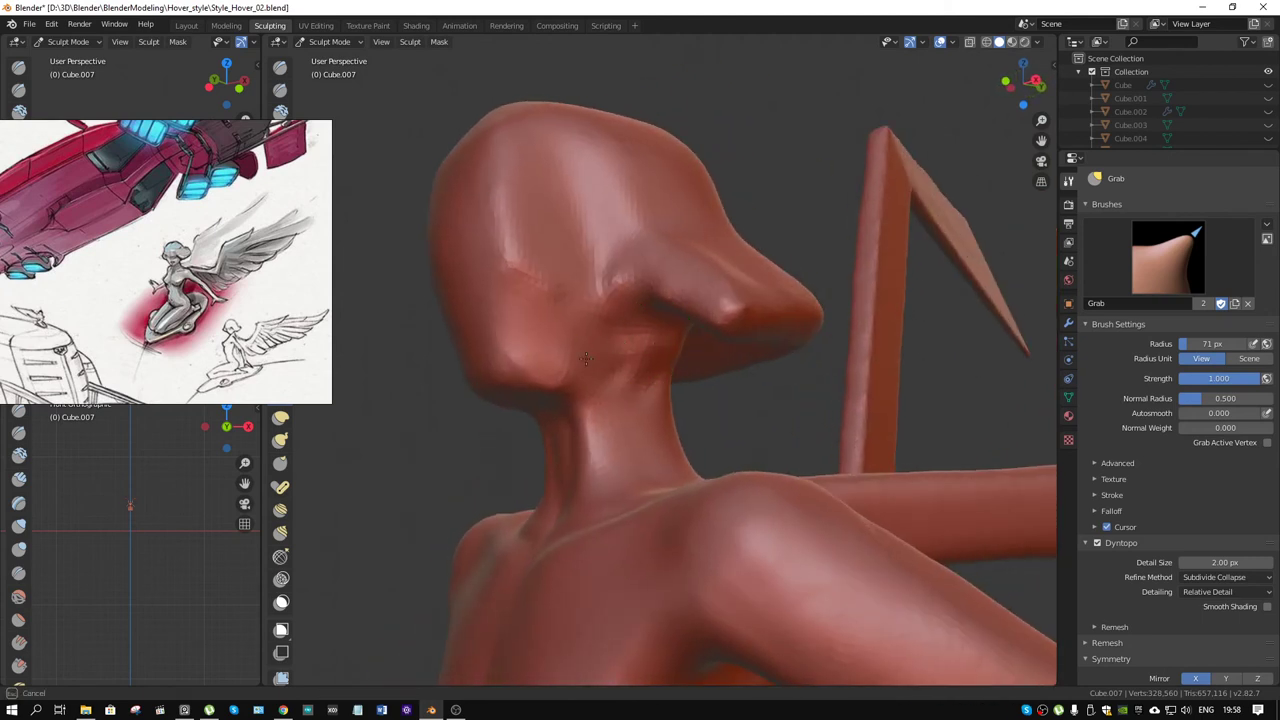
mouse_move(586, 380)
middle_mouse_down()
mouse_move(644, 351)
mouse_move(640, 309)
mouse_move(534, 333)
mouse_move(686, 282)
middle_mouse_up()
key("shift+space")
key("2")
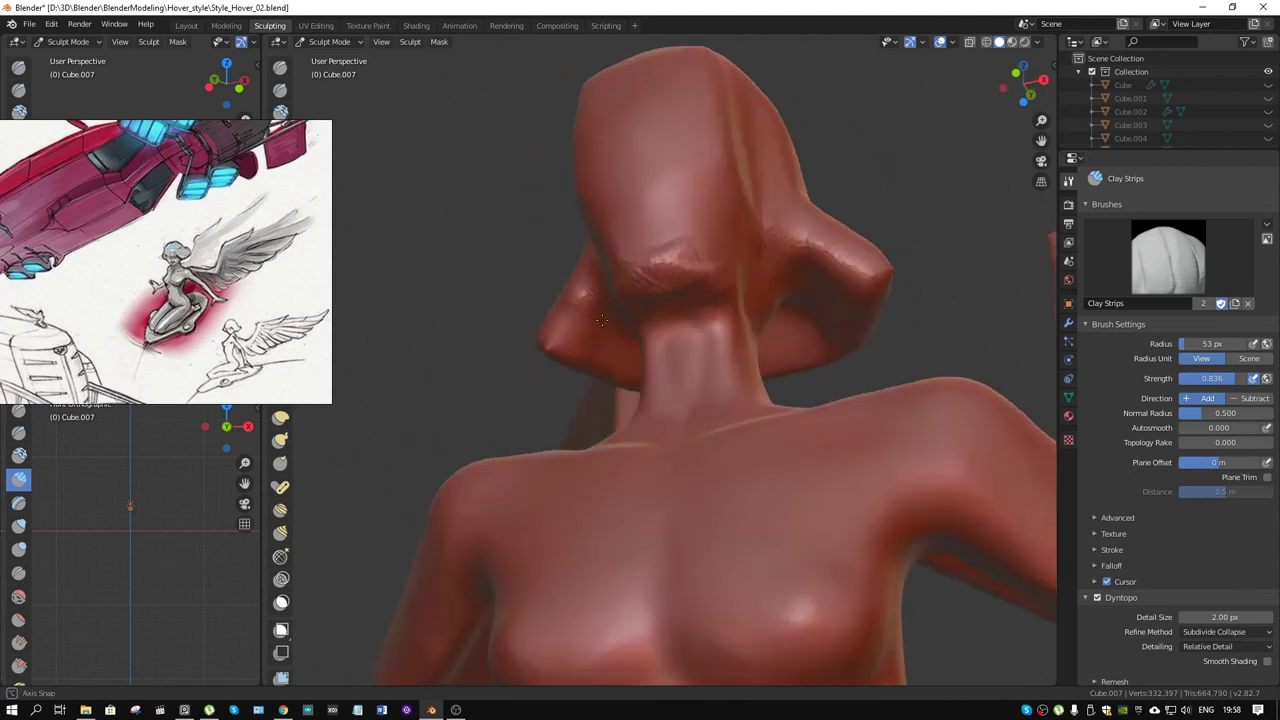
Step: Build up clay on the neck, over the eye sockets, and in a band across the eyes
left_click_drag(686, 282, 701, 236)
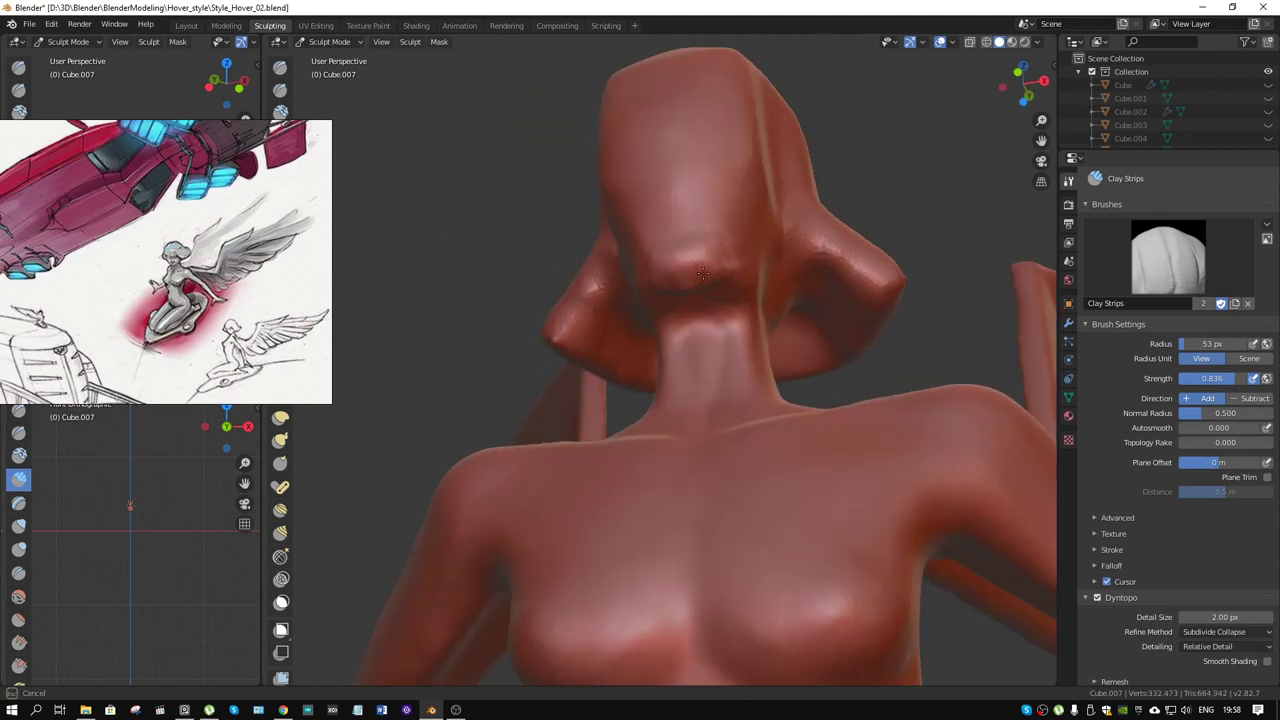
middle_click_drag(700, 307, 546, 353)
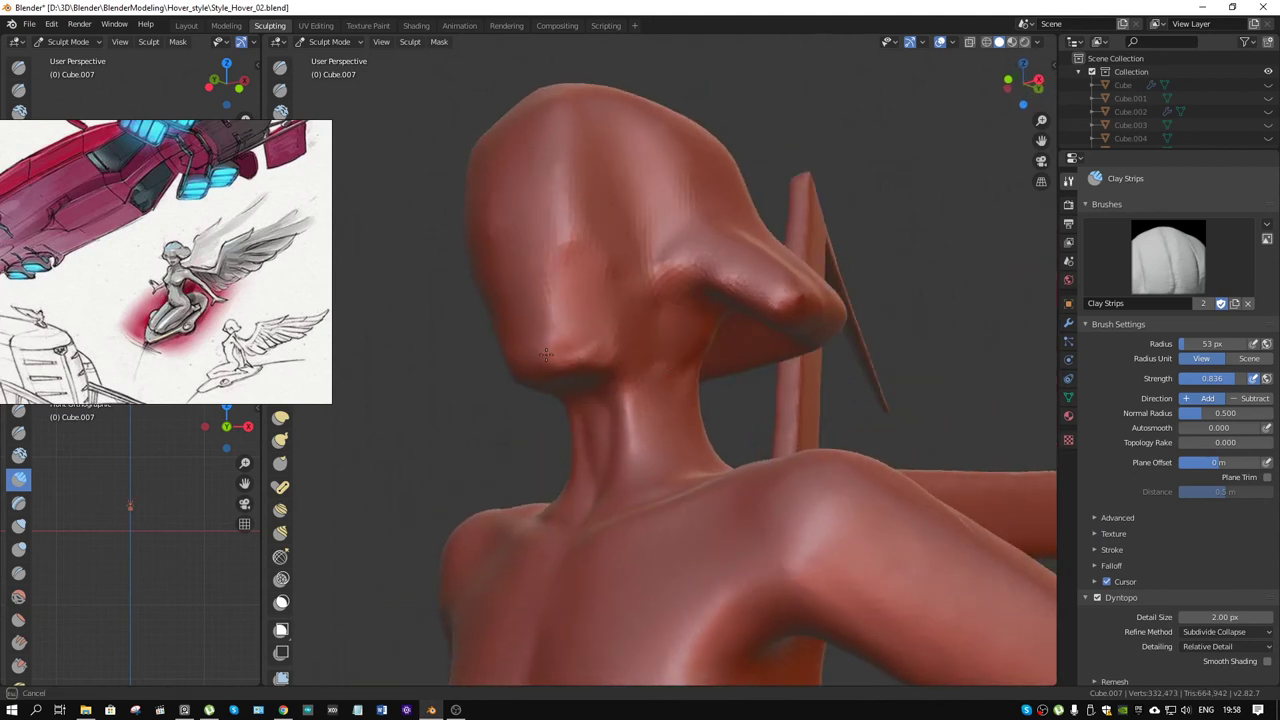
mouse_move(651, 314)
middle_mouse_down()
mouse_move(543, 316)
mouse_move(757, 348)
middle_mouse_up()
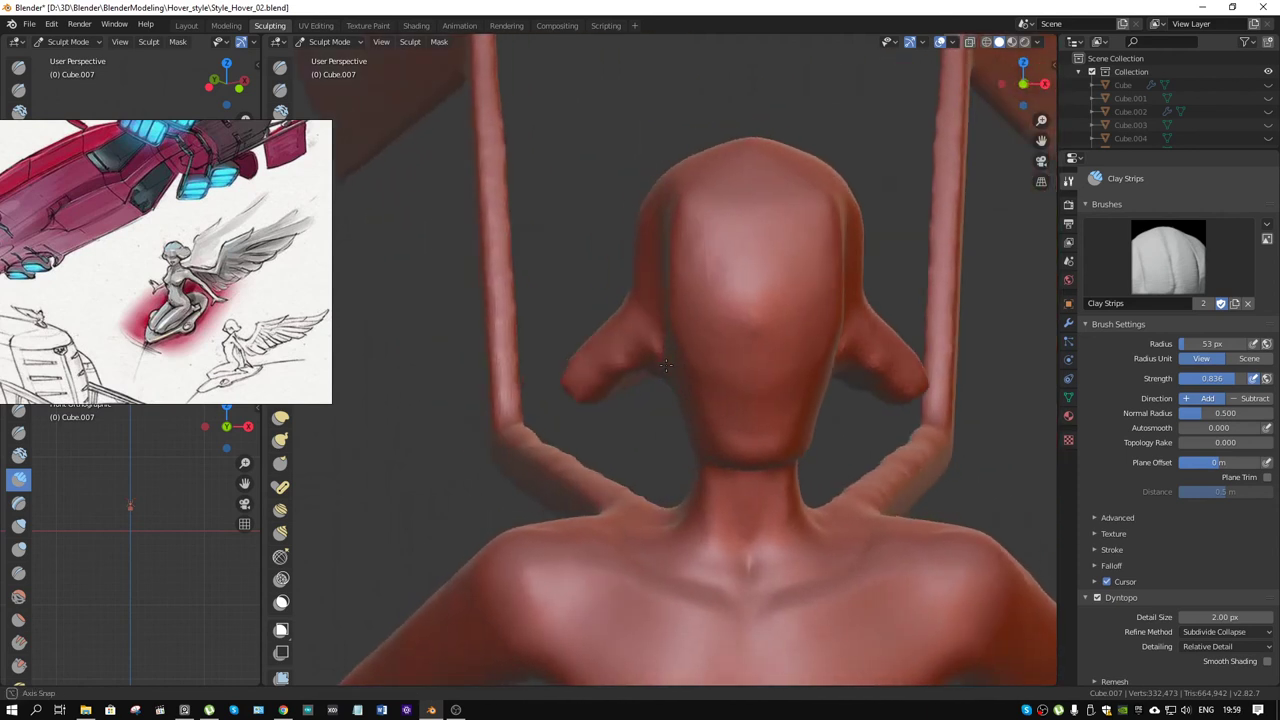
left_click_drag(785, 344, 784, 344)
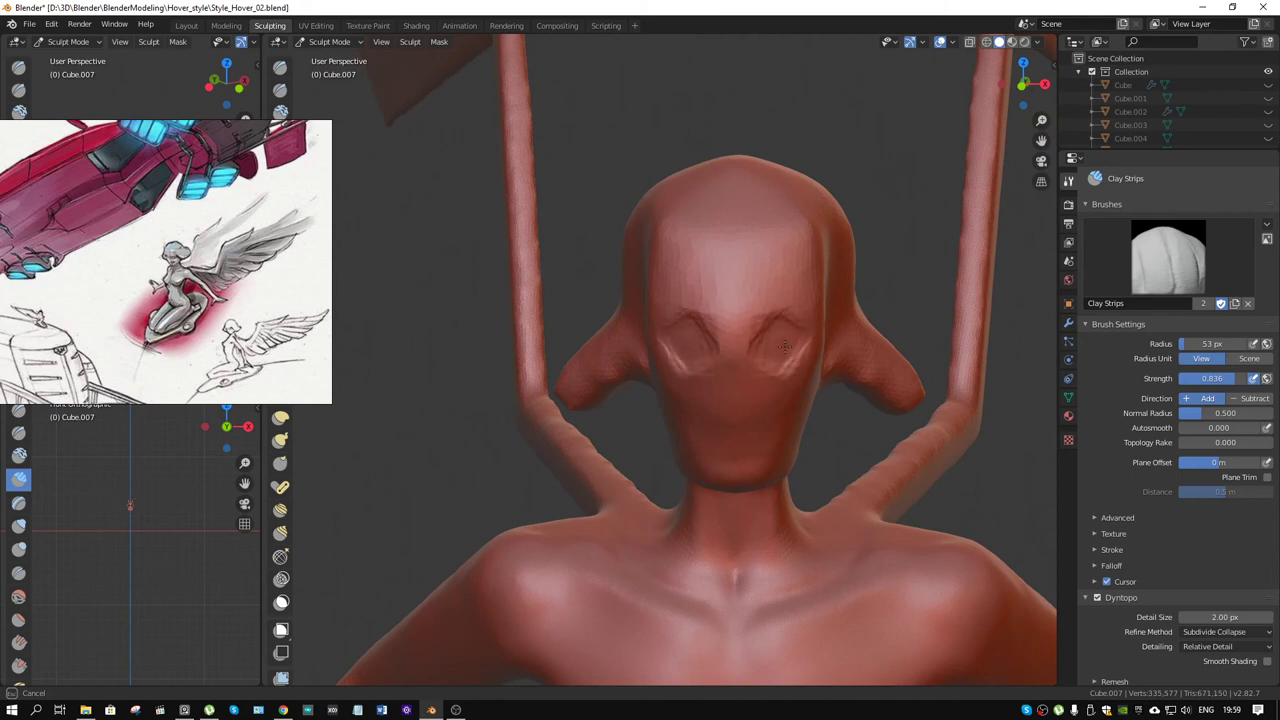
left_click_drag(773, 342, 763, 386)
mouse_move(766, 391)
middle_mouse_down()
mouse_move(778, 380)
mouse_move(780, 394)
middle_mouse_up()
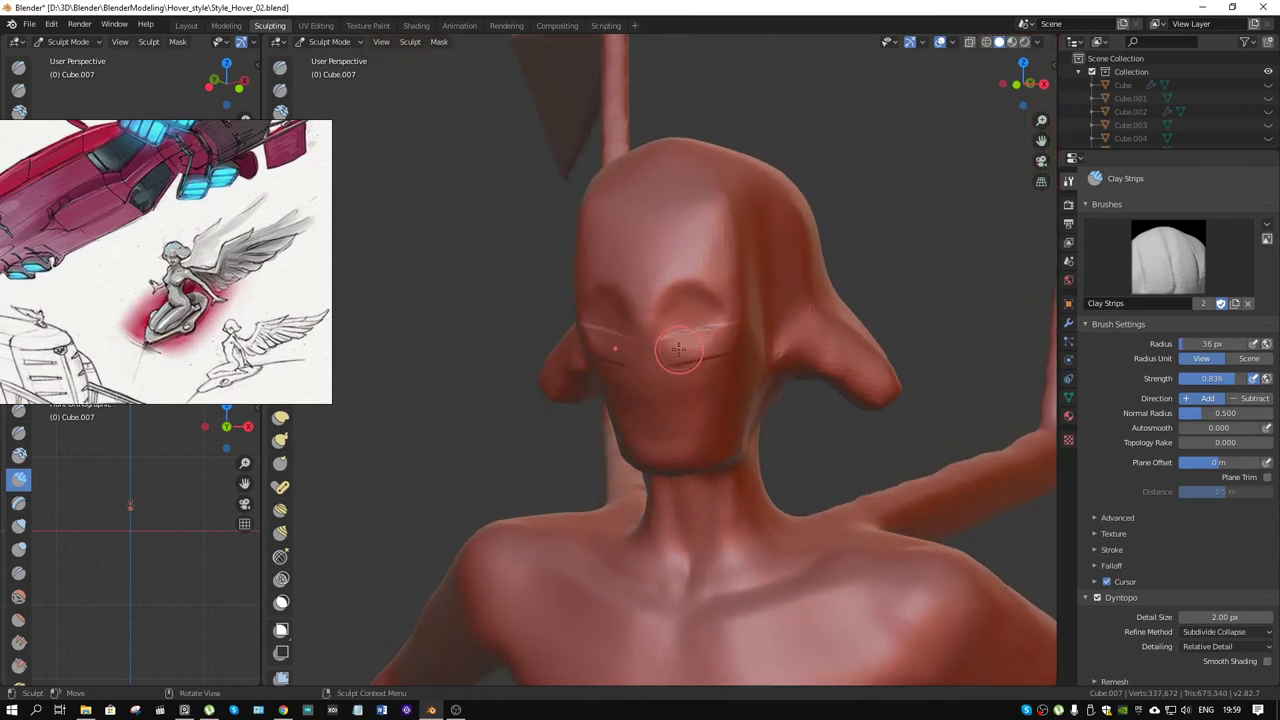
mouse_move(670, 350)
left_mouse_down()
mouse_move(716, 340)
mouse_move(670, 348)
mouse_move(683, 325)
left_mouse_up()
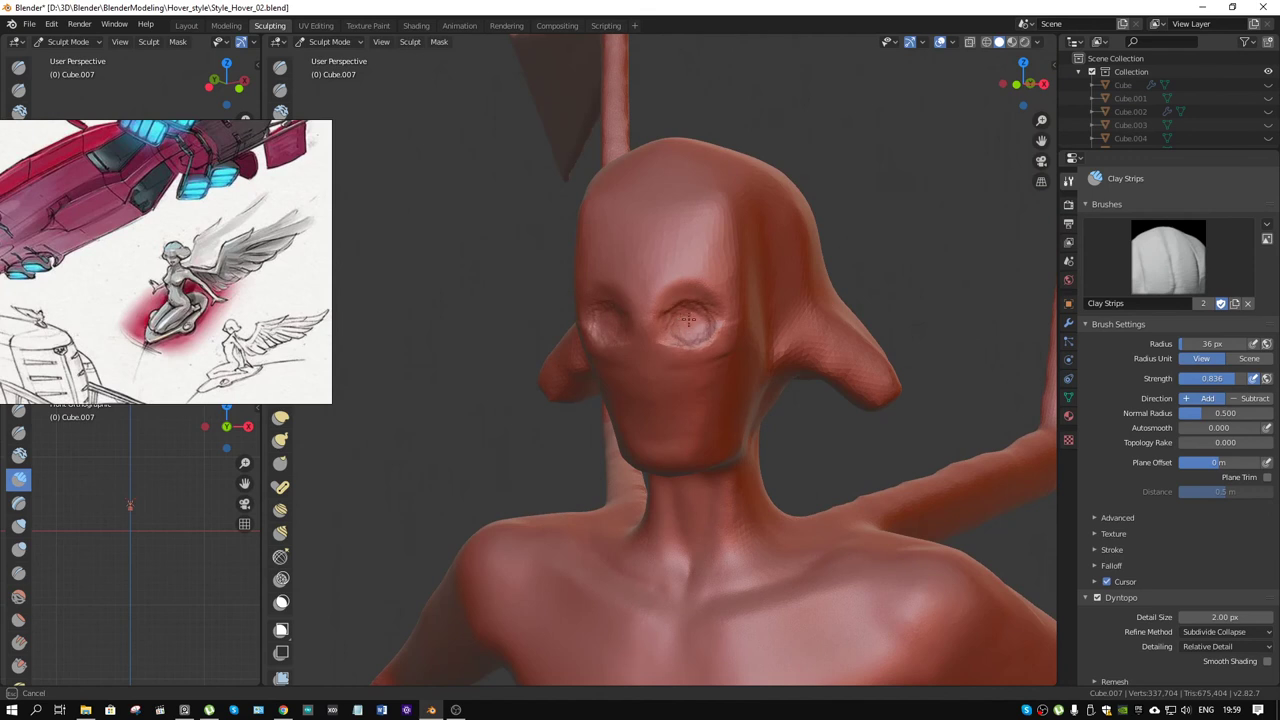
mouse_move(698, 330)
left_mouse_down()
mouse_move(694, 285)
mouse_move(720, 290)
mouse_move(735, 235)
mouse_move(706, 257)
left_mouse_up()
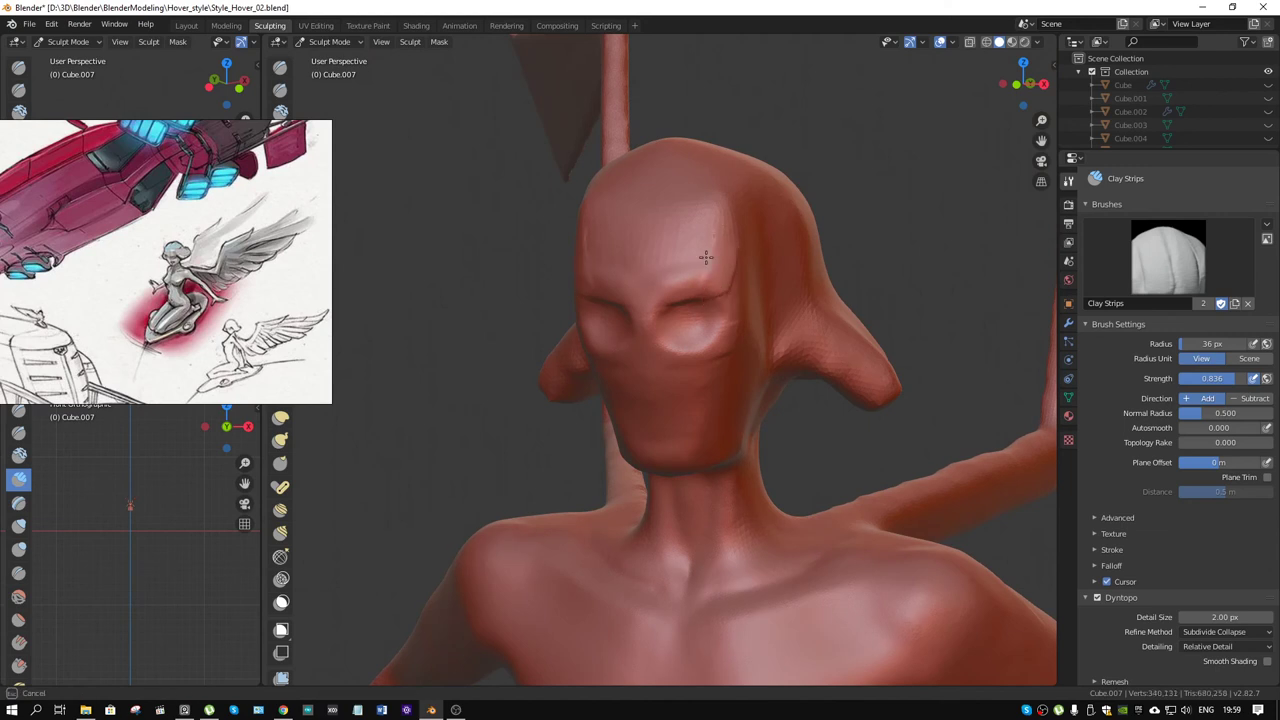
Step: Add a clay stroke across the cheek, build up the nose bridge, and refine around the eyes
middle_click_drag(735, 308, 709, 294)
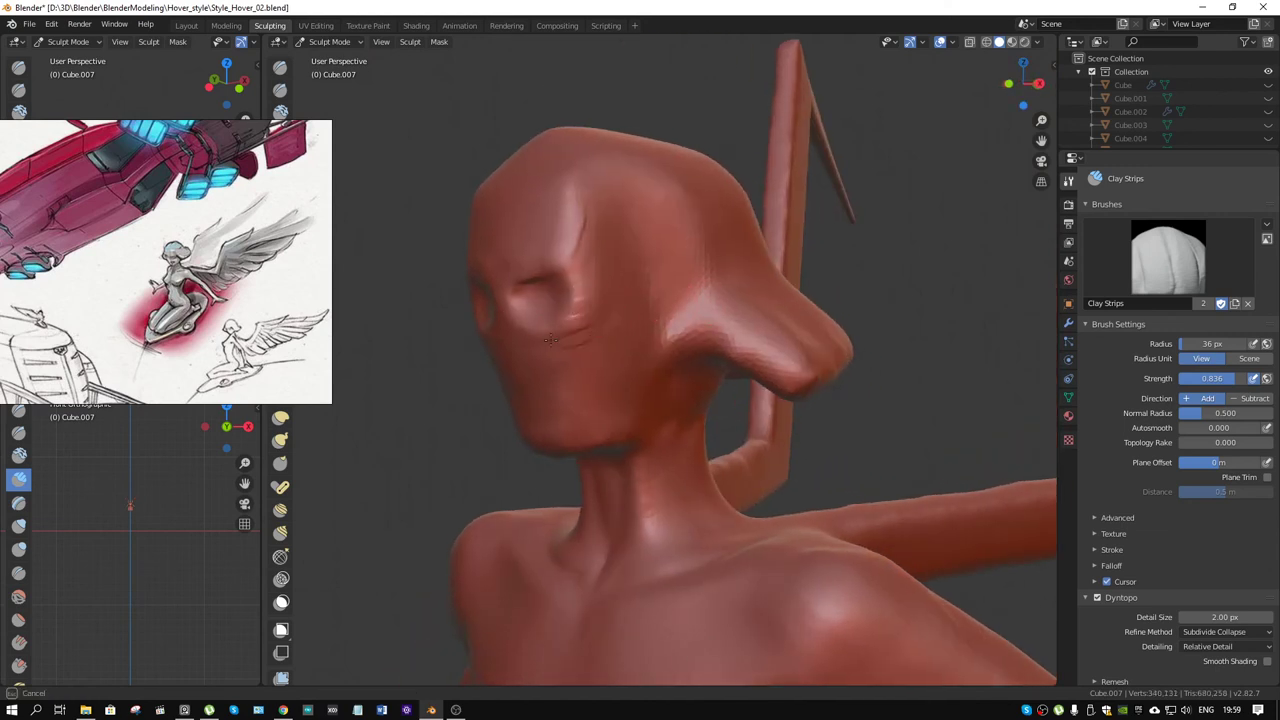
mouse_move(553, 336)
left_mouse_down()
mouse_move(634, 343)
mouse_move(586, 329)
mouse_move(609, 331)
left_mouse_up()
middle_click_drag(550, 232, 701, 302)
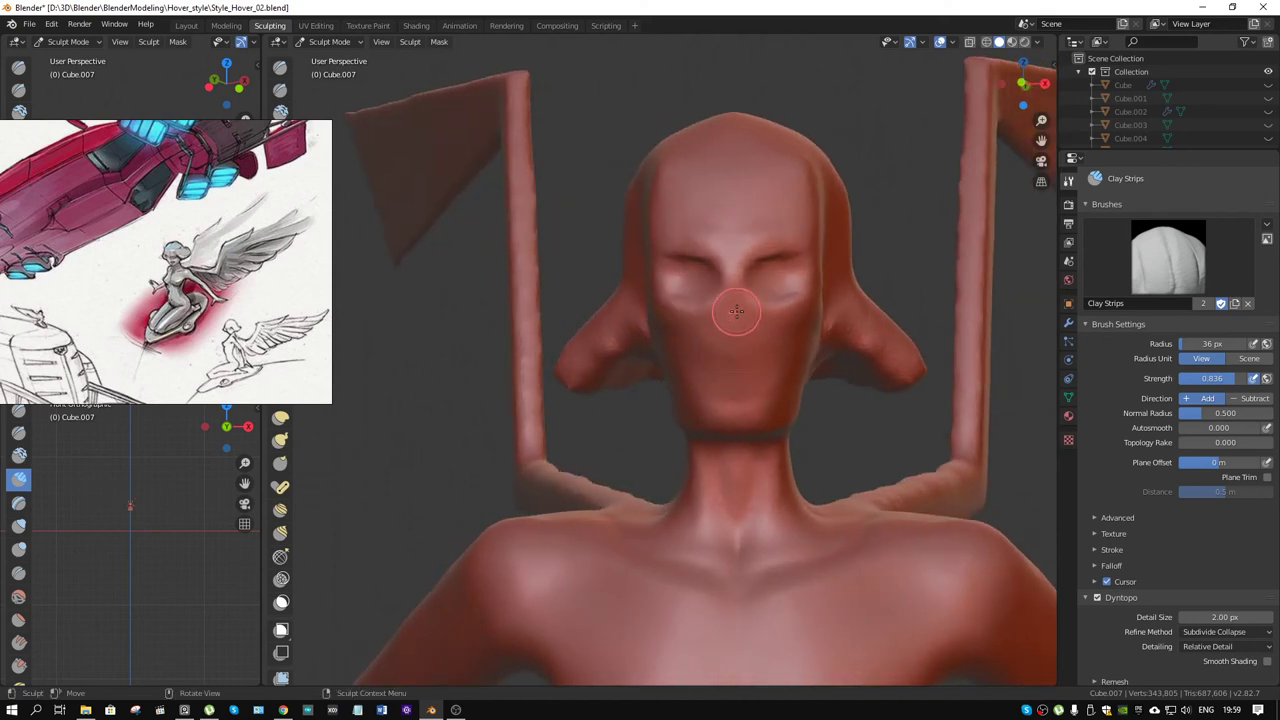
left_click_drag(736, 311, 731, 337)
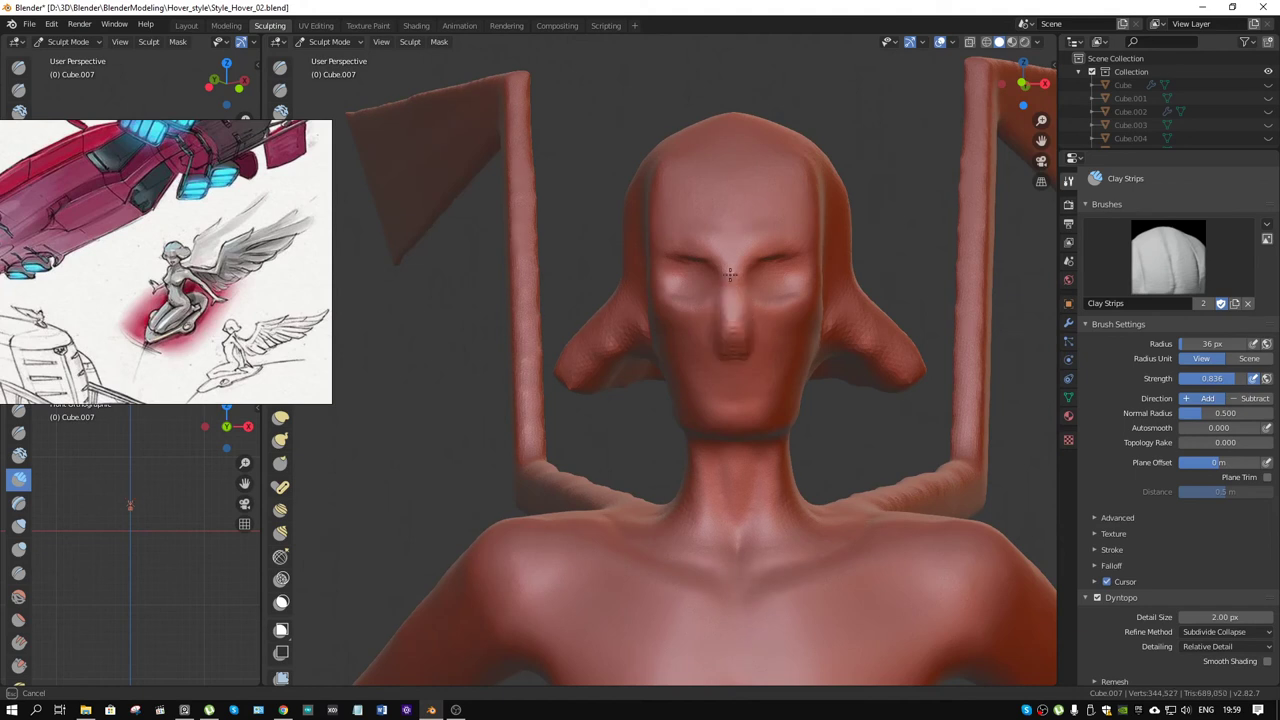
scroll(766, 366, "up", 1)
mouse_move(766, 370)
middle_mouse_down()
mouse_move(686, 399)
mouse_move(653, 248)
mouse_move(641, 264)
middle_mouse_up()
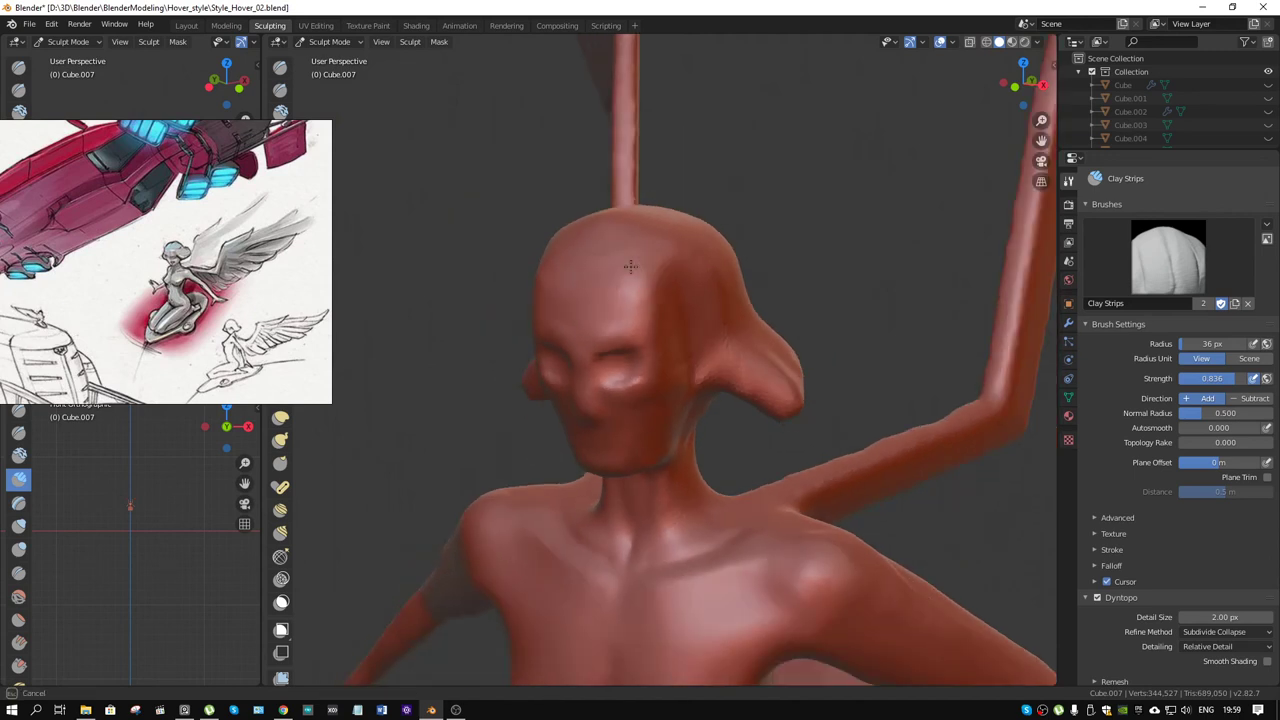
mouse_move(695, 341)
middle_mouse_down()
mouse_move(616, 266)
mouse_move(599, 272)
mouse_move(610, 281)
middle_mouse_up()
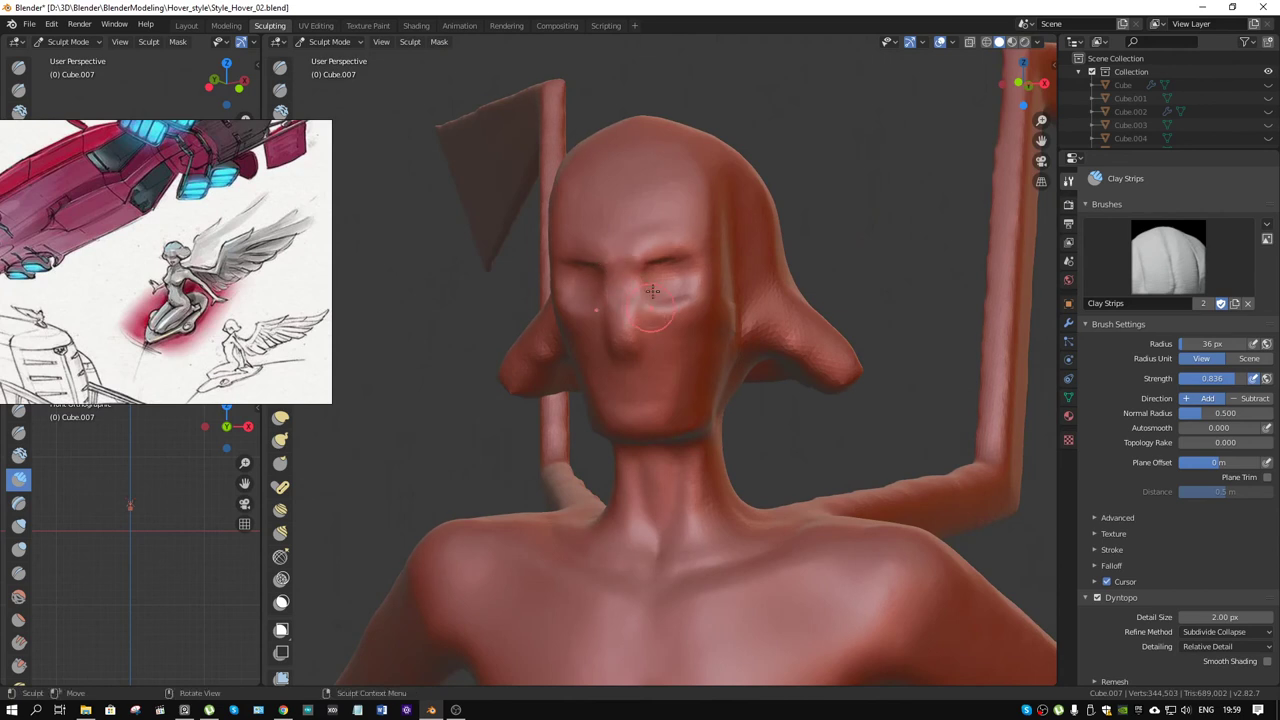
middle_click_drag(620, 300, 680, 278)
mouse_move(680, 278)
left_mouse_down()
mouse_move(695, 289)
mouse_move(681, 278)
left_mouse_up()
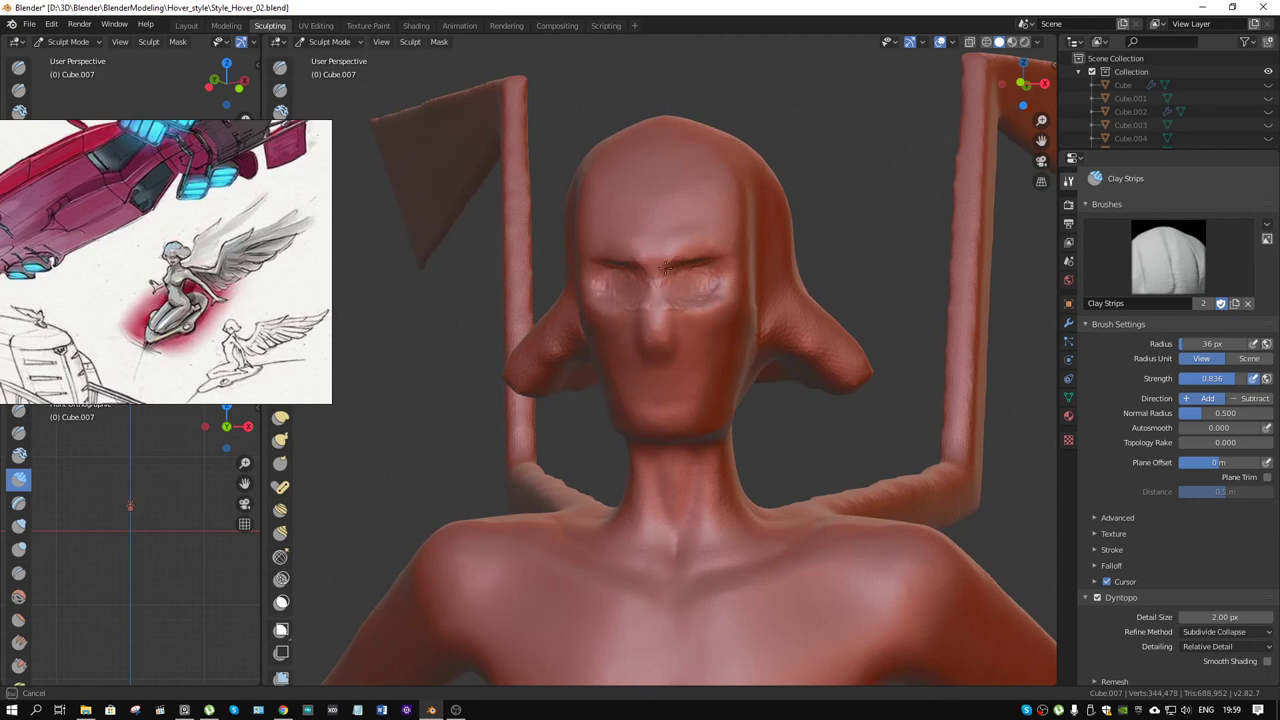
mouse_move(709, 323)
middle_mouse_down()
mouse_move(720, 320)
mouse_move(679, 330)
mouse_move(680, 347)
mouse_move(705, 345)
middle_mouse_up()
Step: With Crease at 21 px radius, carve the nose tip and its underside
key("shift+c")
scroll(680, 347, "down", 3)
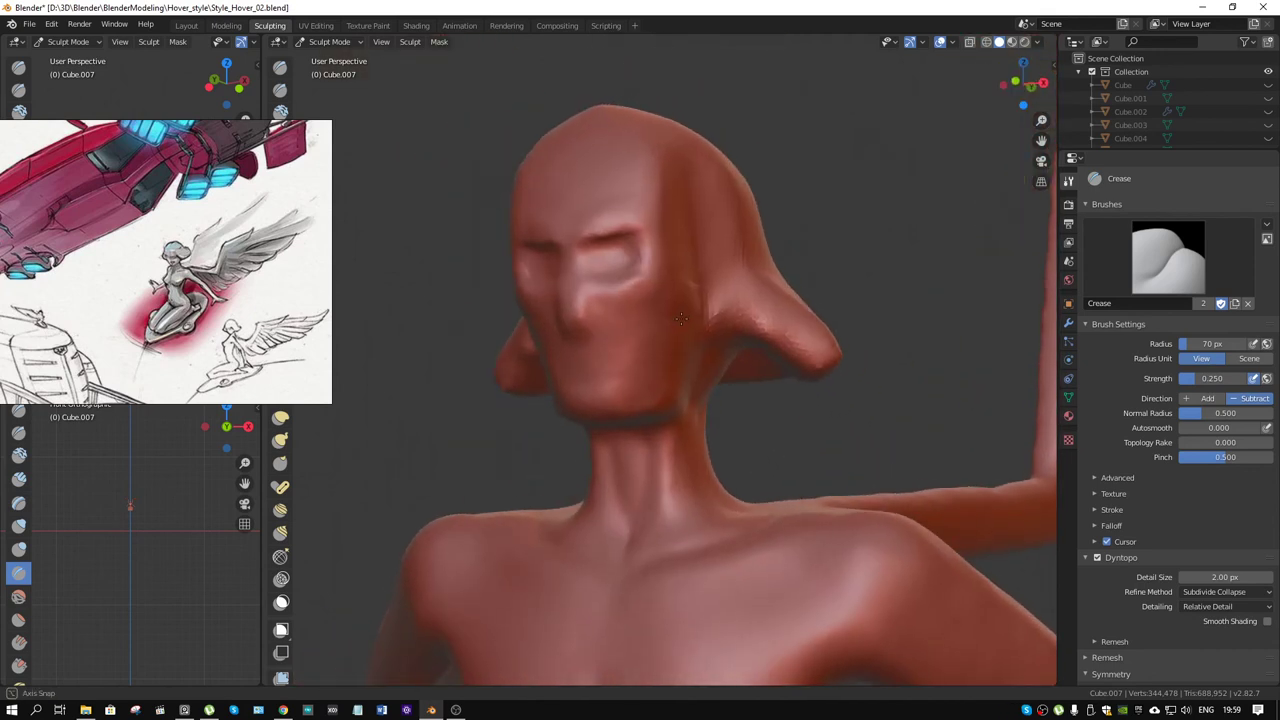
scroll(705, 345, "up", 2)
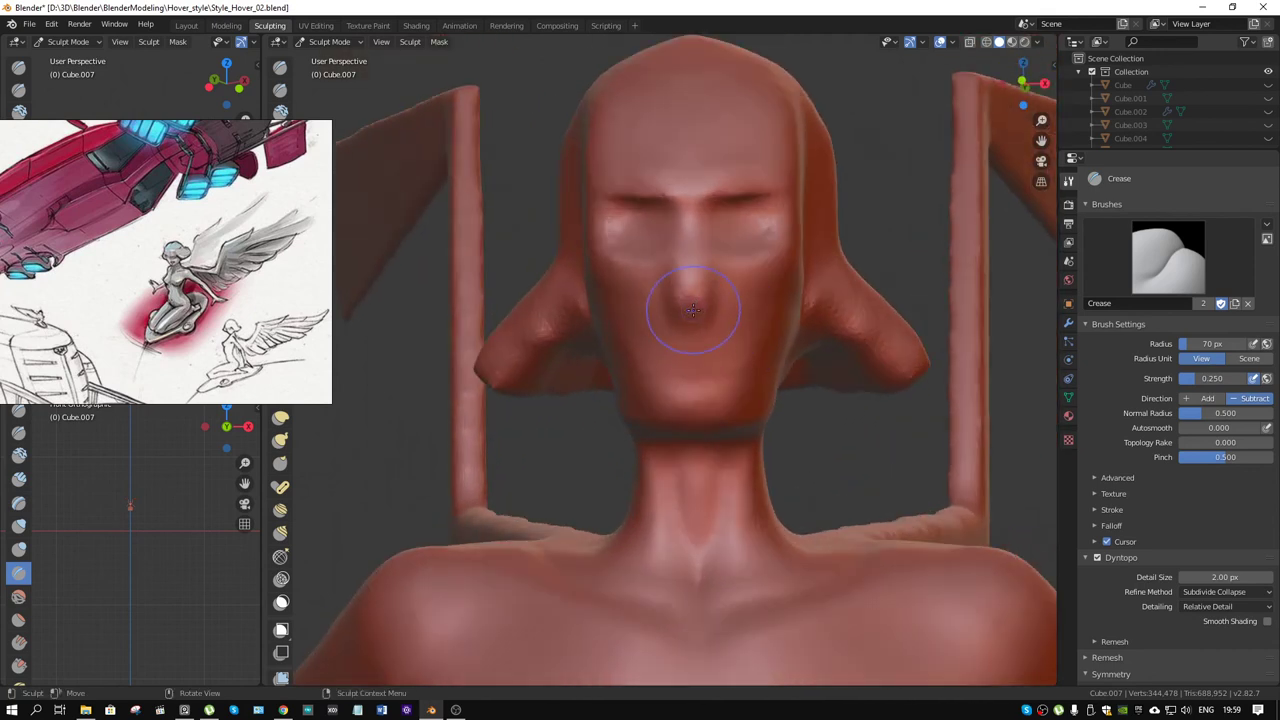
left_click_drag(688, 321, 691, 319)
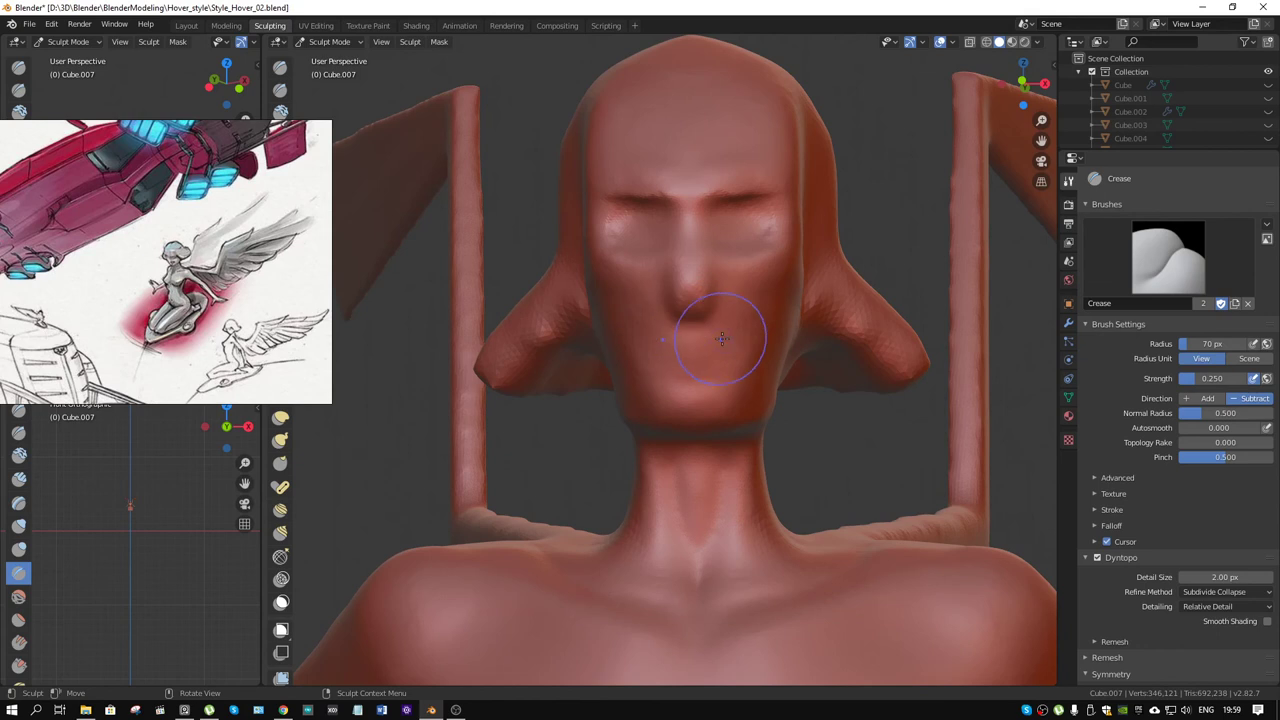
key("f")
left_click(693, 323)
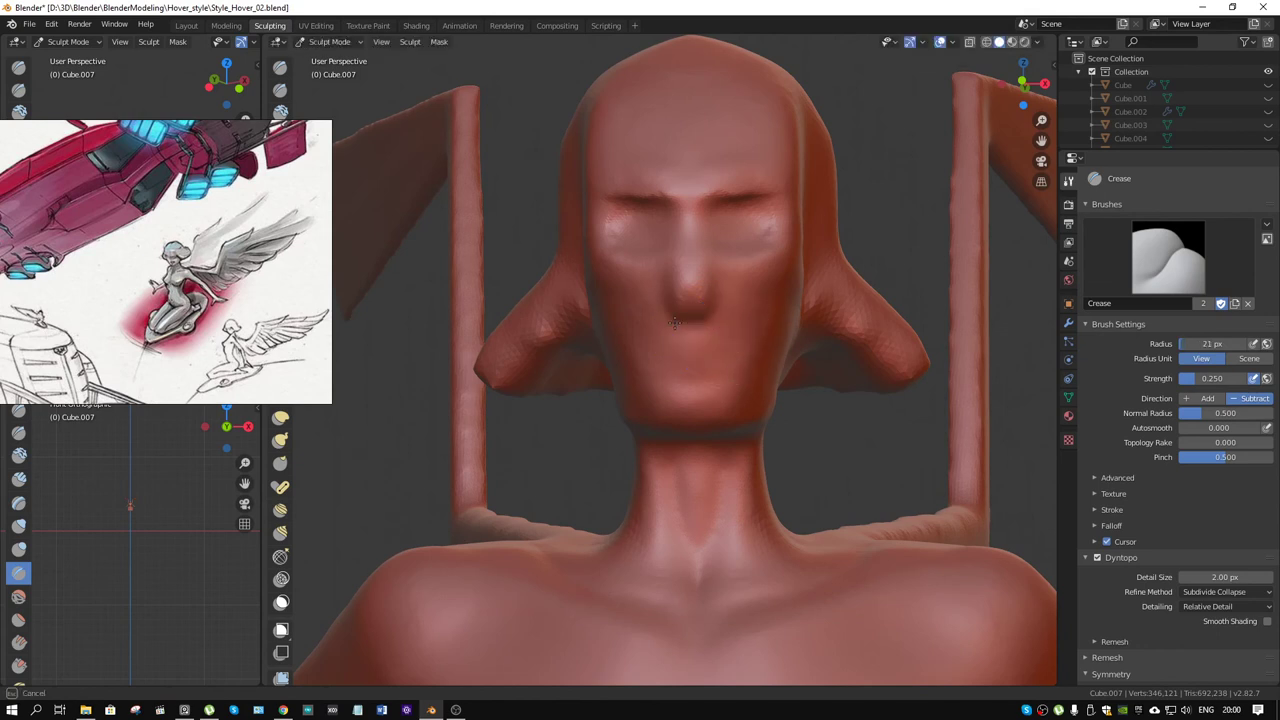
middle_click_drag(693, 323, 602, 305)
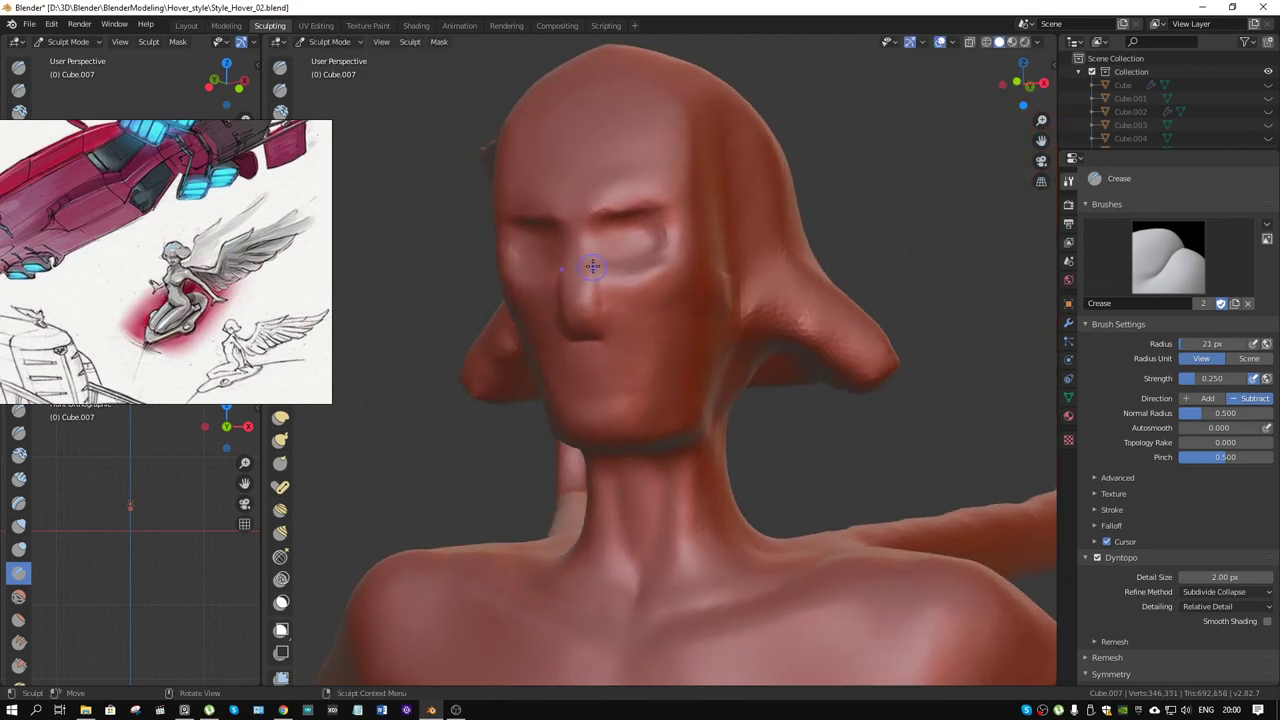
mouse_move(596, 293)
left_mouse_down()
mouse_move(613, 327)
mouse_move(601, 330)
left_mouse_up()
mouse_move(603, 318)
middle_mouse_down()
mouse_move(650, 381)
mouse_move(733, 399)
middle_mouse_up()
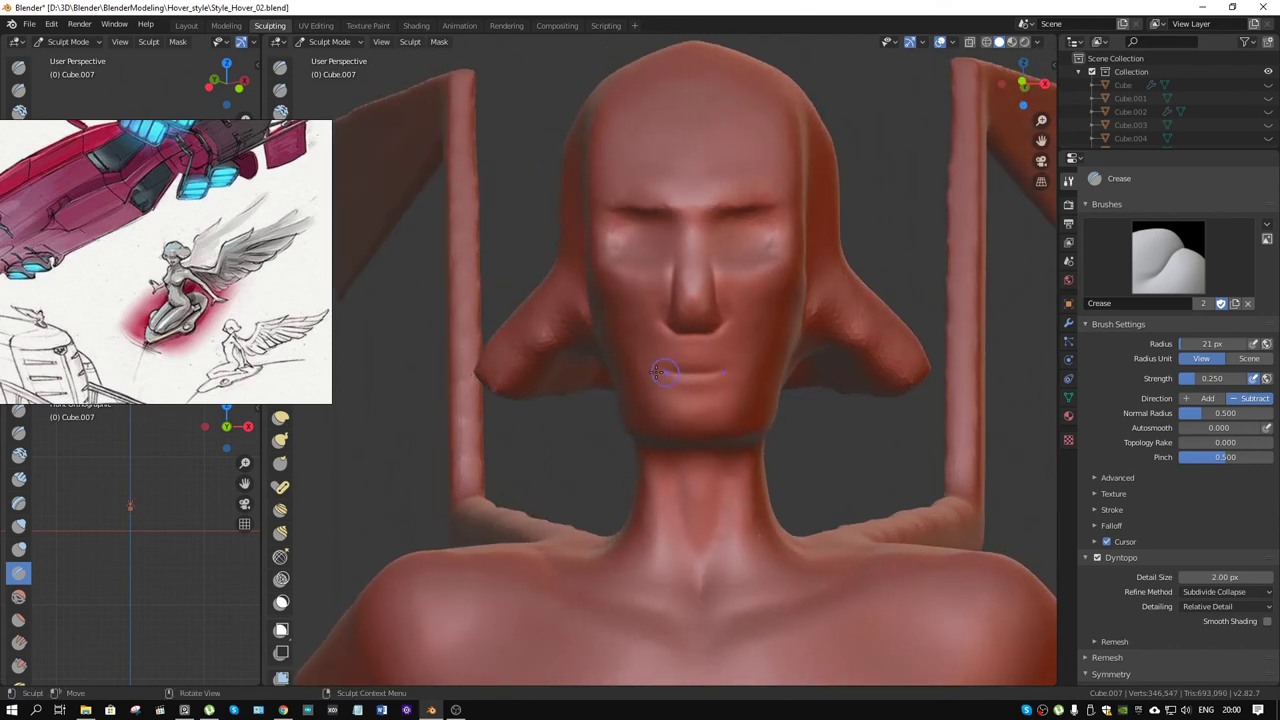
Step: Crease a mouth line with upper and lower lips, then enlarge the radius to 51 px
left_click_drag(666, 371, 730, 370)
scroll(653, 372, "up", 1)
scroll(666, 368, "up", 1)
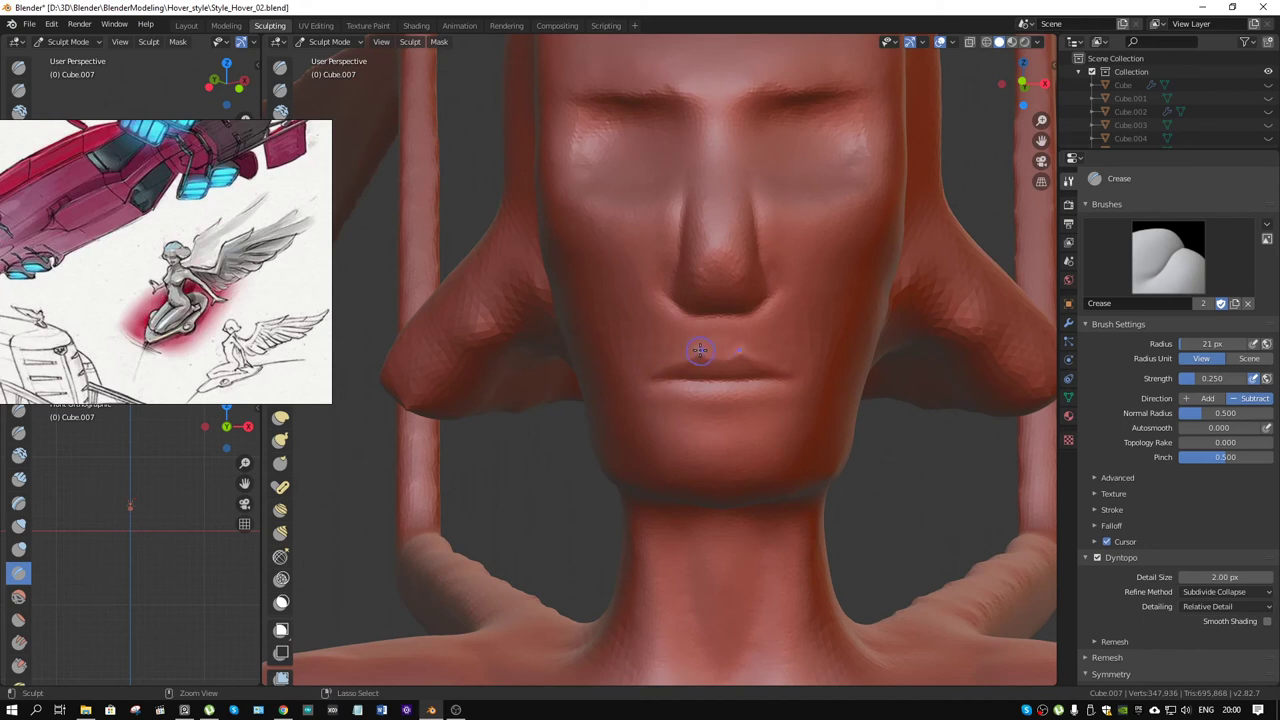
left_click_drag(699, 353, 723, 362)
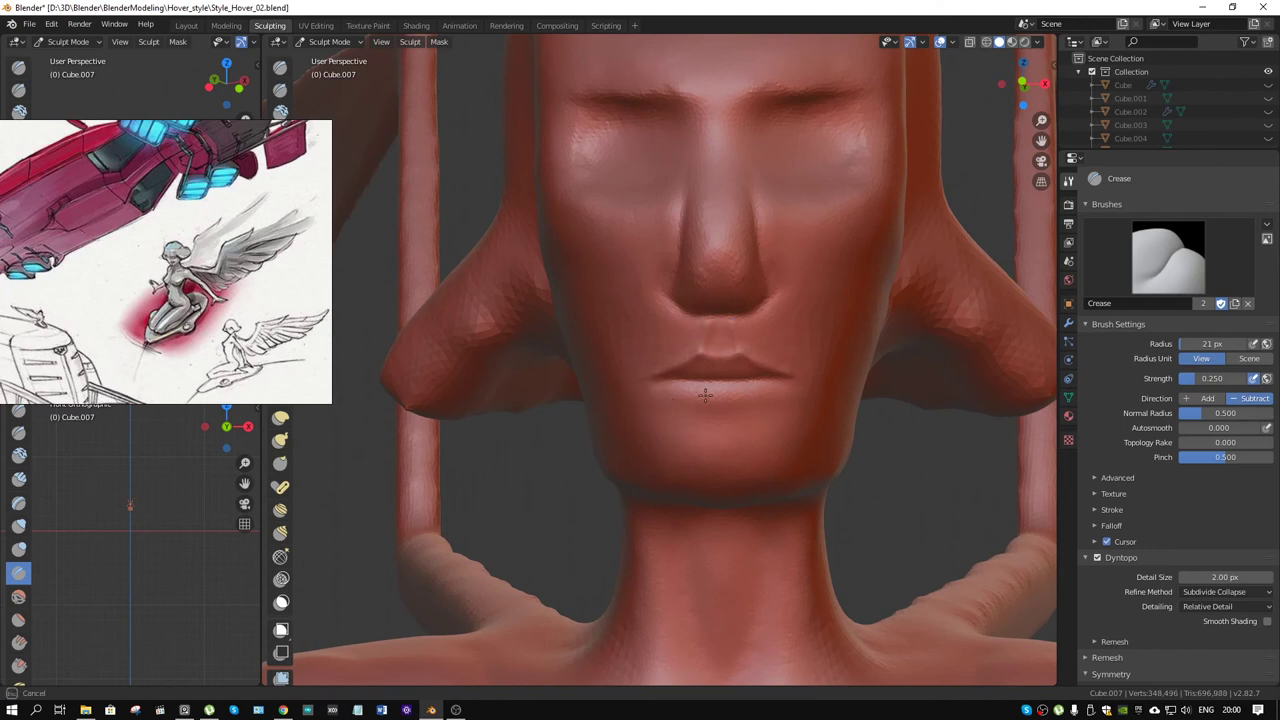
mouse_move(705, 395)
left_mouse_down()
mouse_move(640, 392)
mouse_move(660, 356)
left_mouse_up()
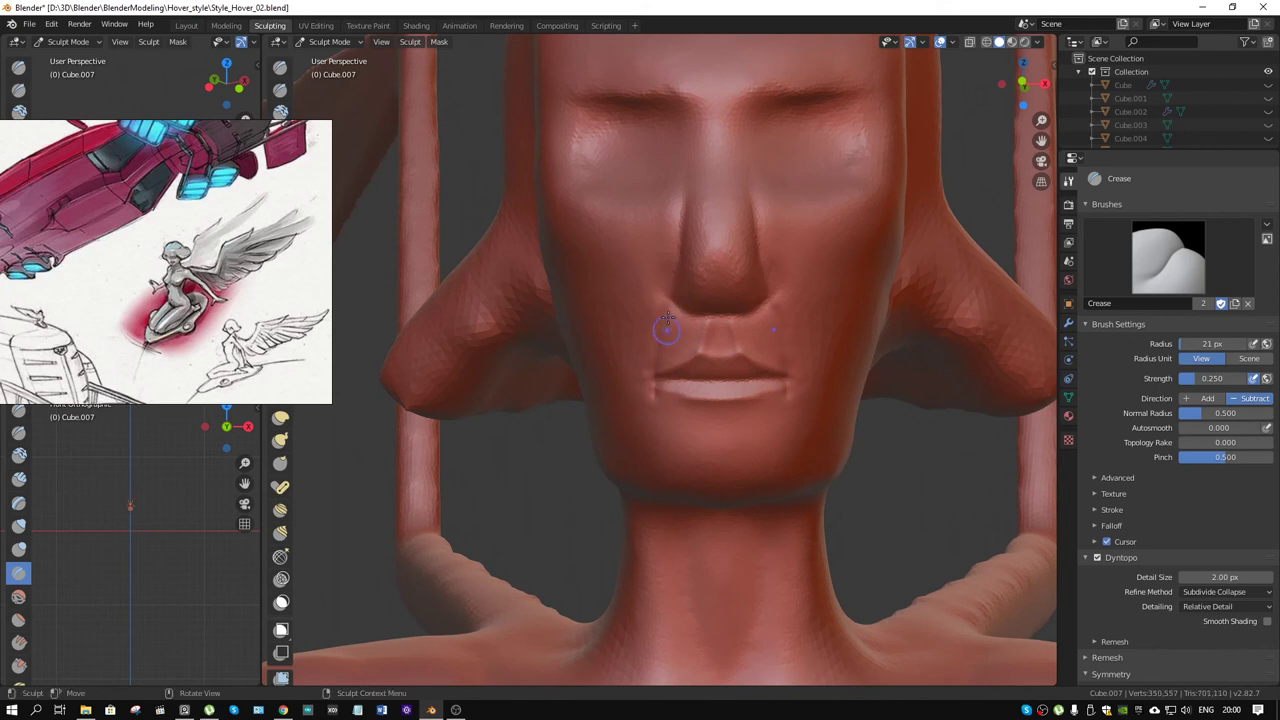
key("f")
left_click(634, 397)
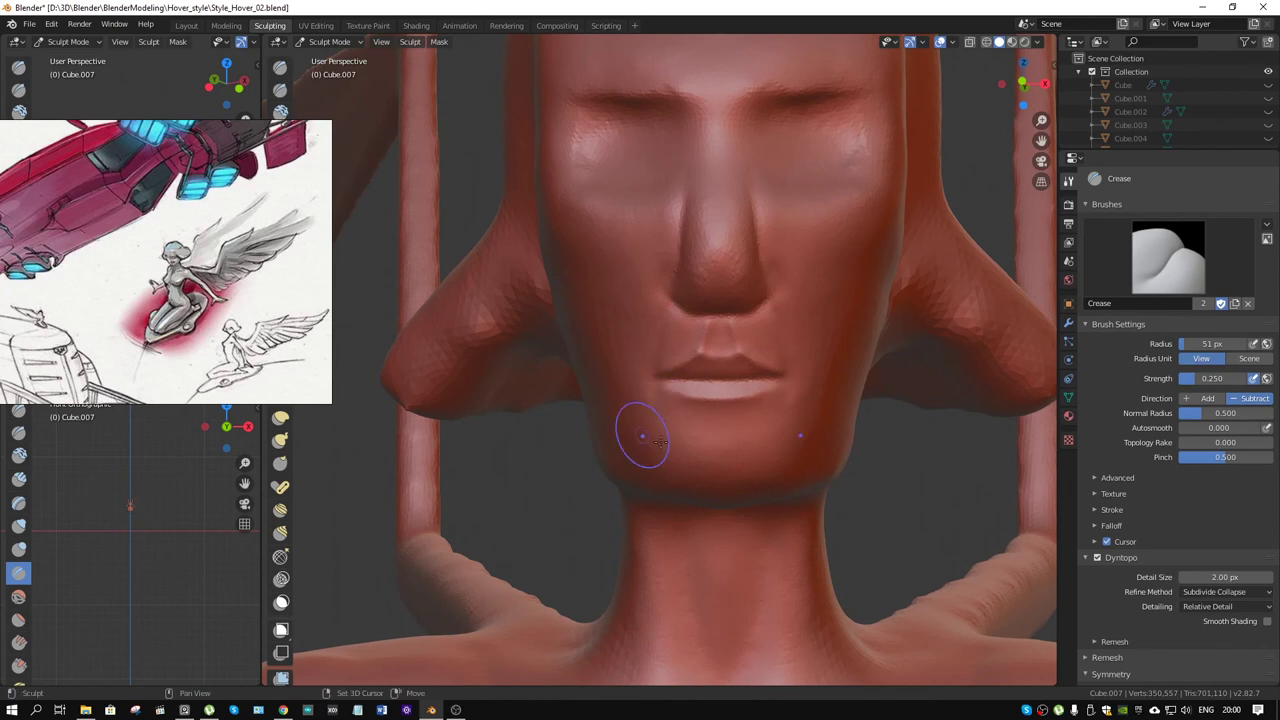
mouse_move(720, 487)
middle_mouse_down()
mouse_move(612, 375)
mouse_move(490, 428)
mouse_move(539, 449)
mouse_move(537, 434)
middle_mouse_up()
Step: Enlarge the Grab brush to 93 px and pull the chin and lip contour into shape
key("g")
key("f")
left_click(530, 455)
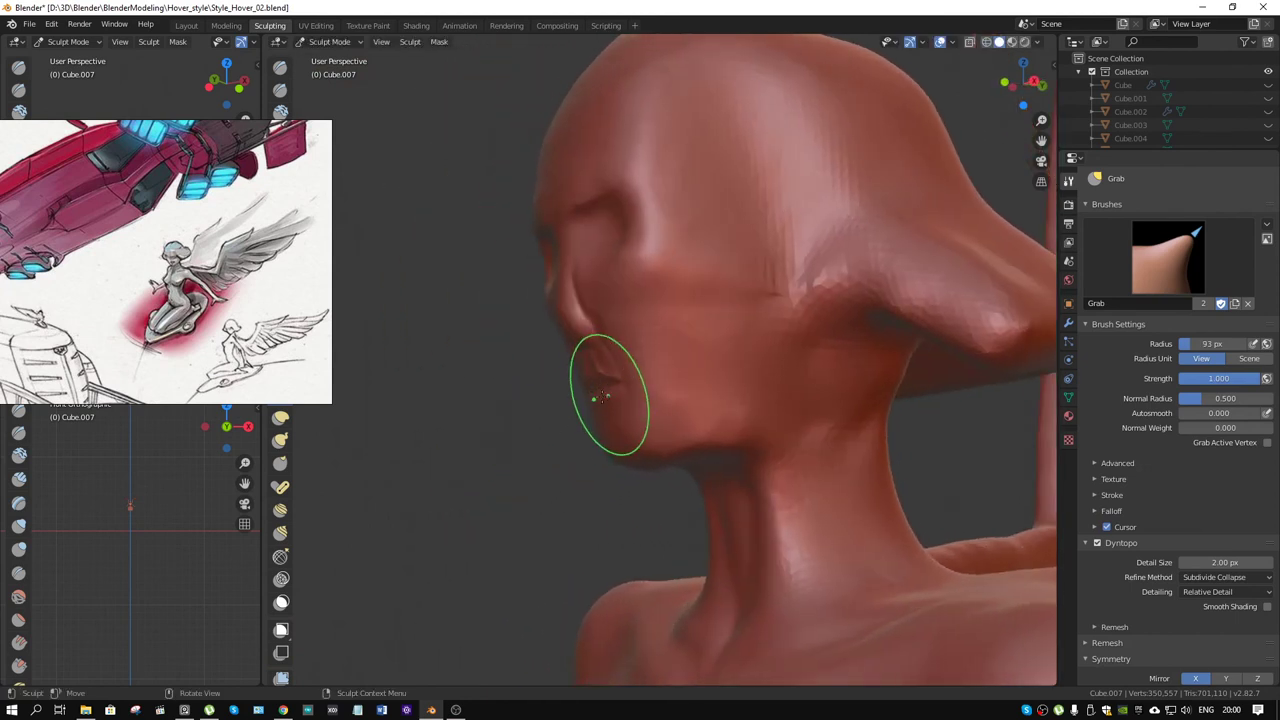
middle_click_drag(606, 400, 566, 423)
mouse_move(555, 410)
left_mouse_down()
mouse_move(531, 489)
mouse_move(582, 481)
mouse_move(575, 472)
left_mouse_up()
mouse_move(575, 472)
middle_mouse_down()
mouse_move(609, 438)
mouse_move(629, 449)
middle_mouse_up()
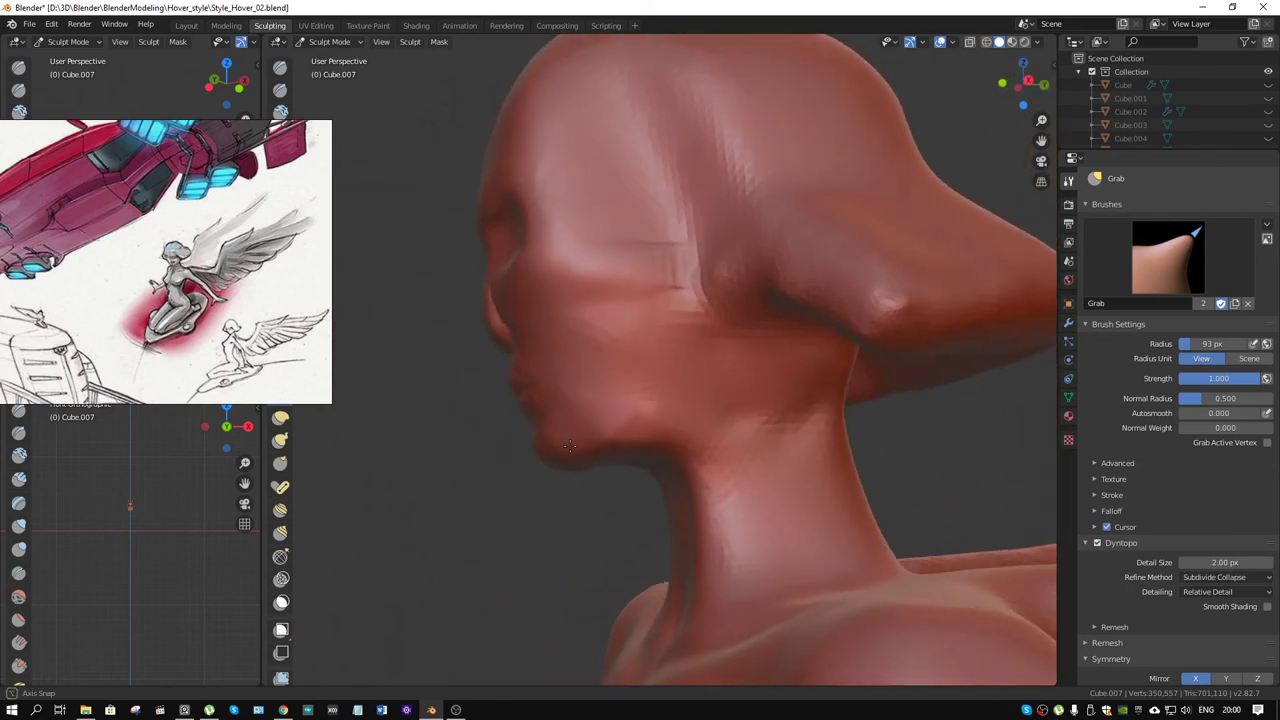
Step: Carve deepening Crease strokes down the cheek and along the jaw into the neck
key("shift+c")
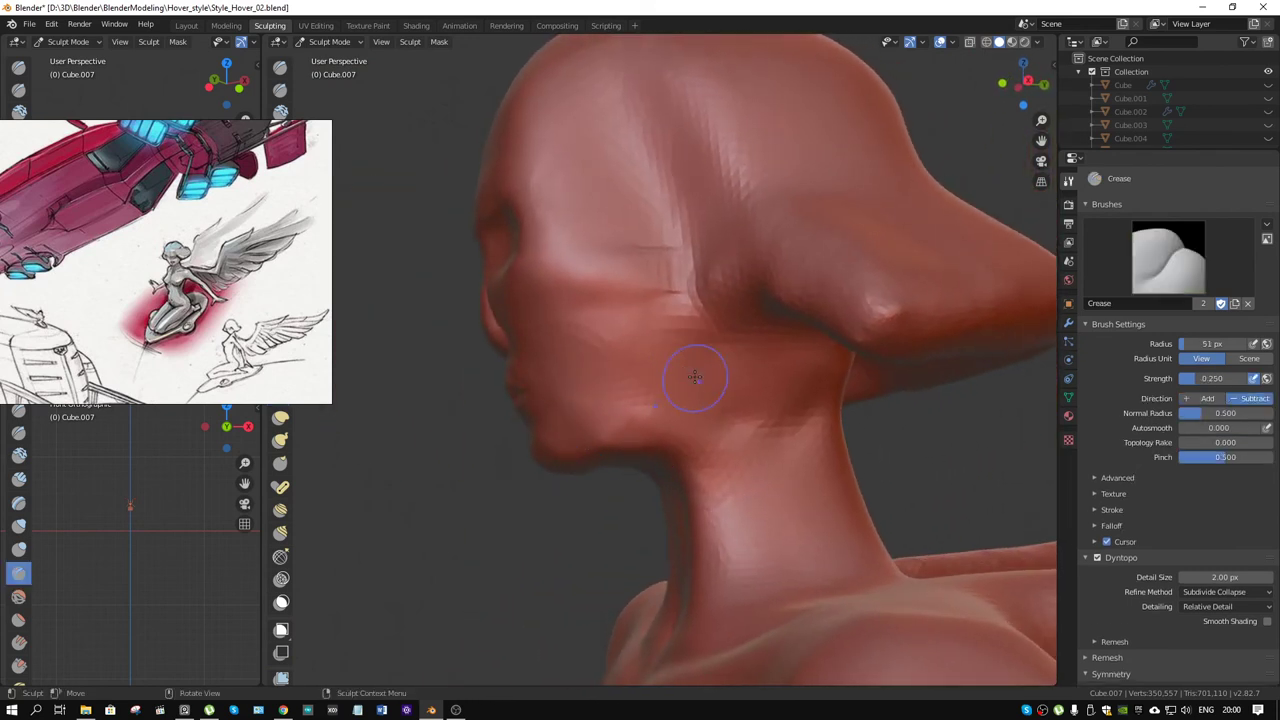
mouse_move(686, 300)
left_mouse_down()
mouse_move(690, 274)
mouse_move(645, 425)
left_mouse_up()
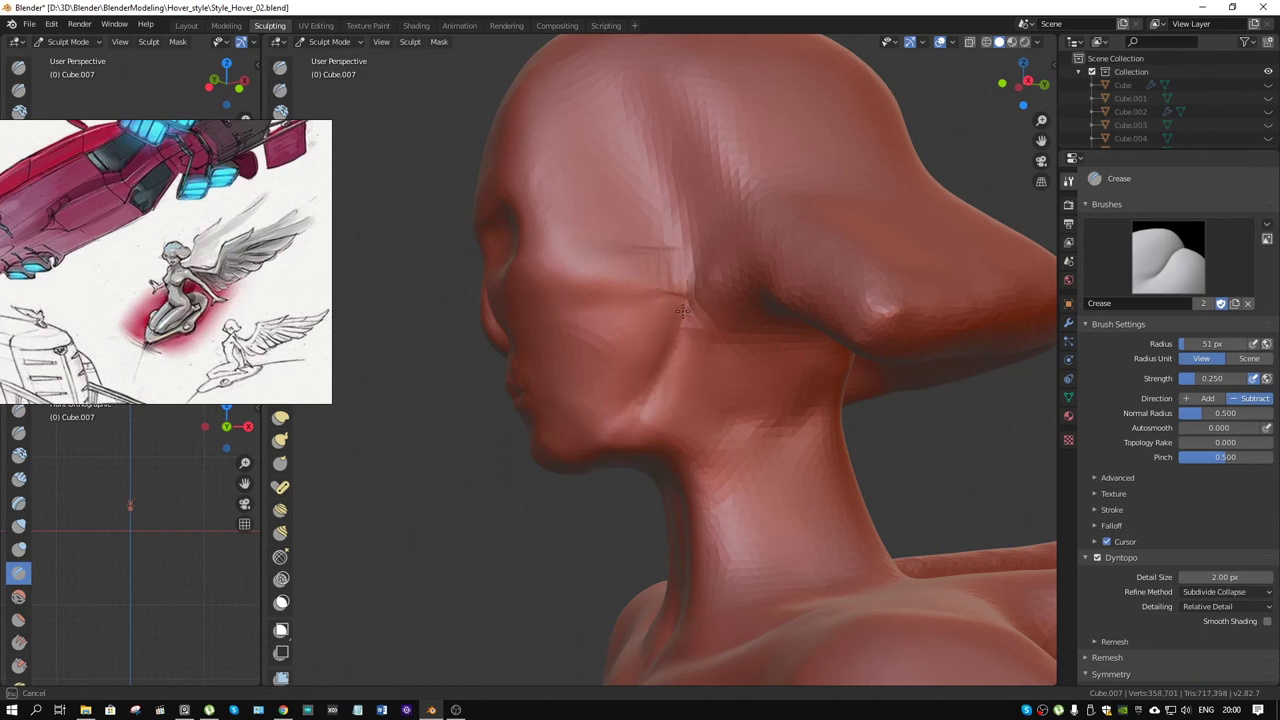
left_click_drag(680, 335, 640, 425)
left_click_drag(685, 316, 640, 425)
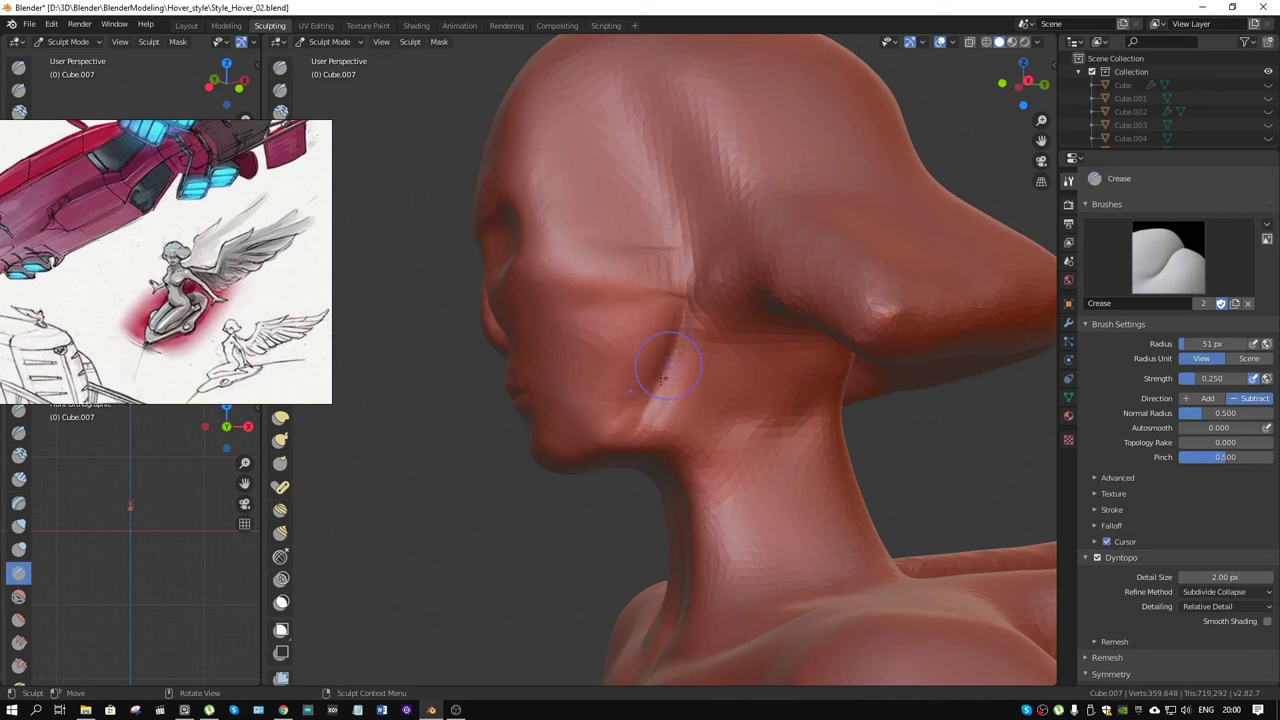
left_click_drag(680, 335, 681, 401)
mouse_move(681, 401)
middle_mouse_down()
mouse_move(676, 302)
mouse_move(709, 286)
middle_mouse_up()
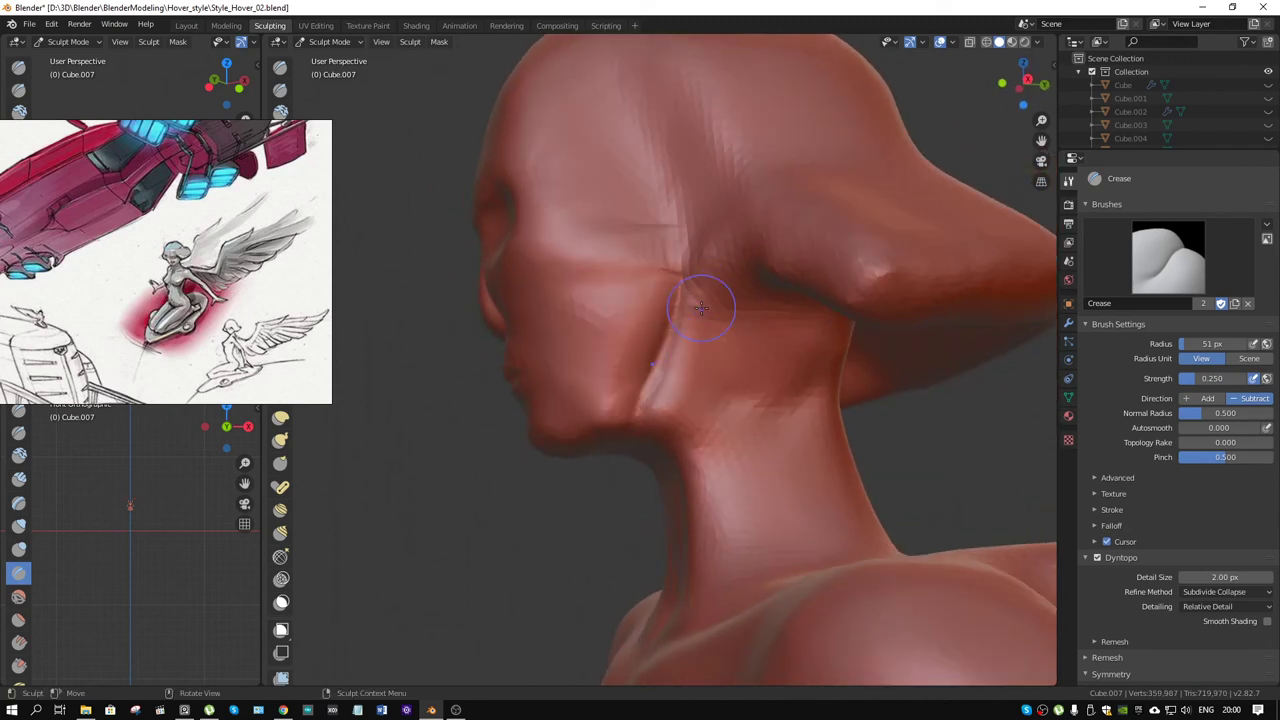
mouse_move(680, 338)
left_mouse_down()
mouse_move(666, 386)
mouse_move(640, 410)
left_mouse_up()
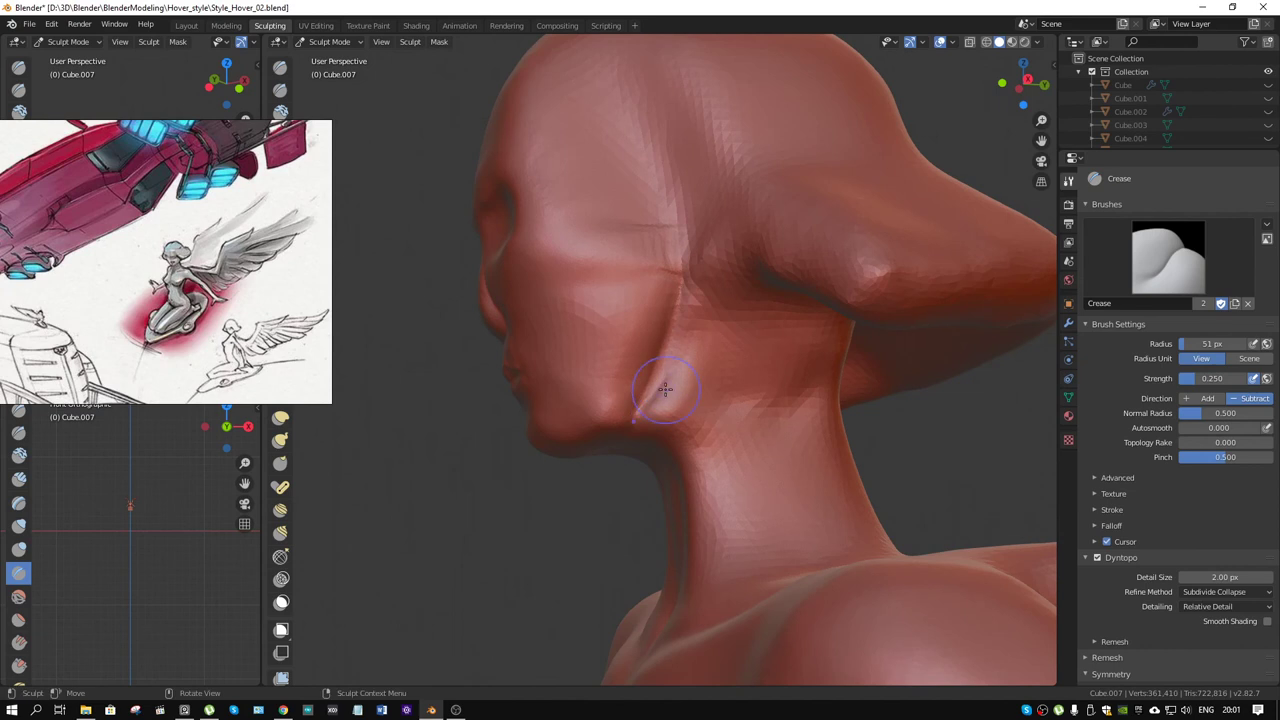
middle_click_drag(653, 389, 757, 389)
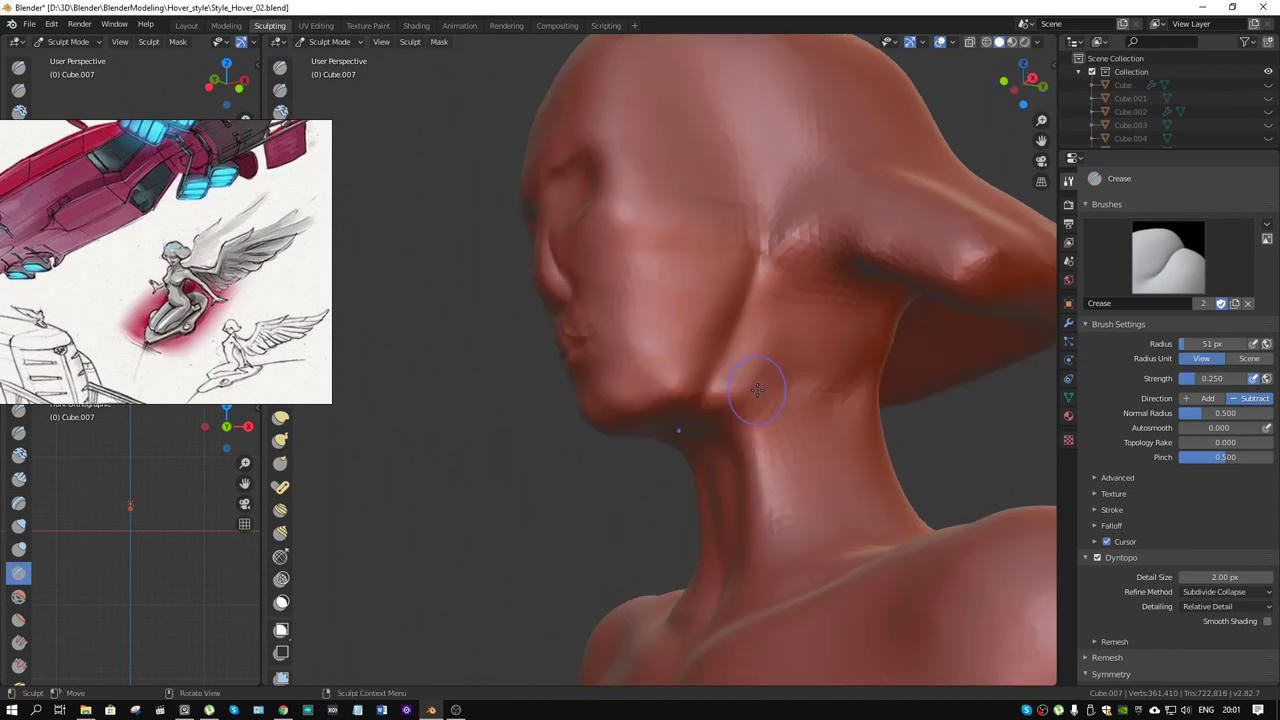
Step: Flatten the neck with the Scrape brush at 73 px, leaving Clay Strips active
key("shift+space")
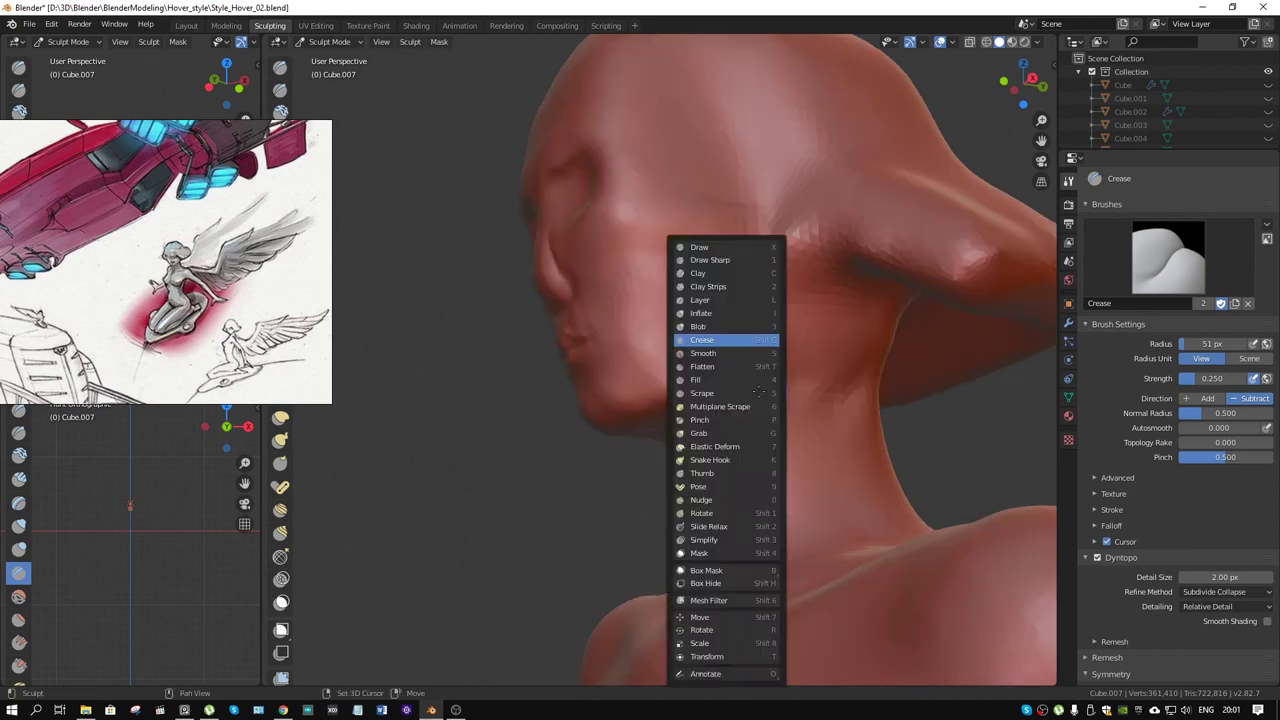
left_click(758, 390)
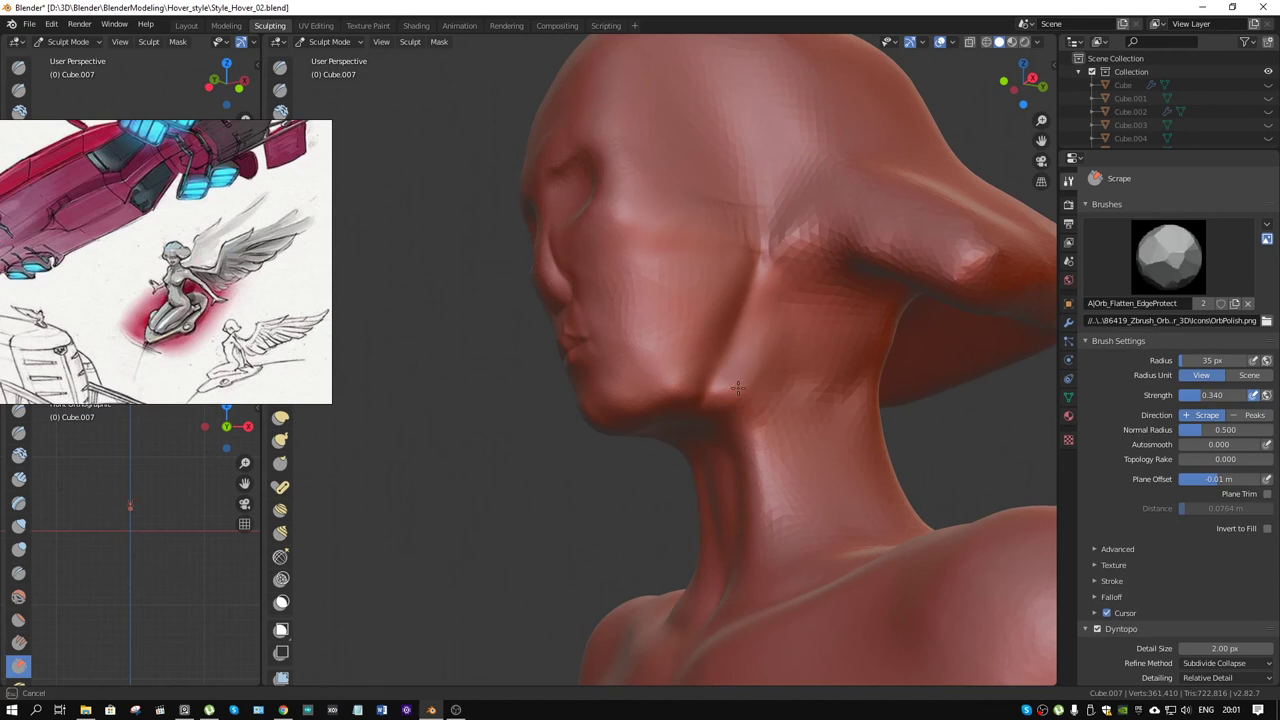
mouse_move(738, 389)
left_mouse_down()
mouse_move(766, 406)
mouse_move(743, 387)
left_mouse_up()
key("f")
left_click(744, 373)
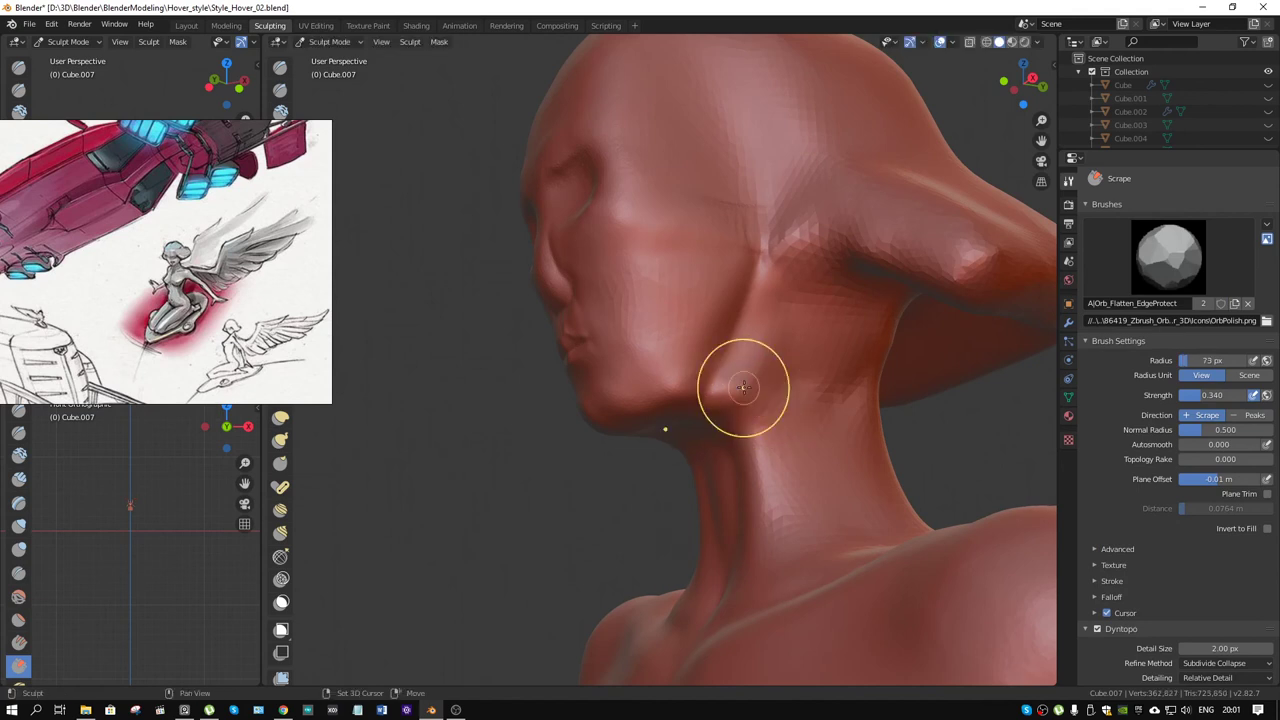
key("shift+space")
left_click(744, 388)
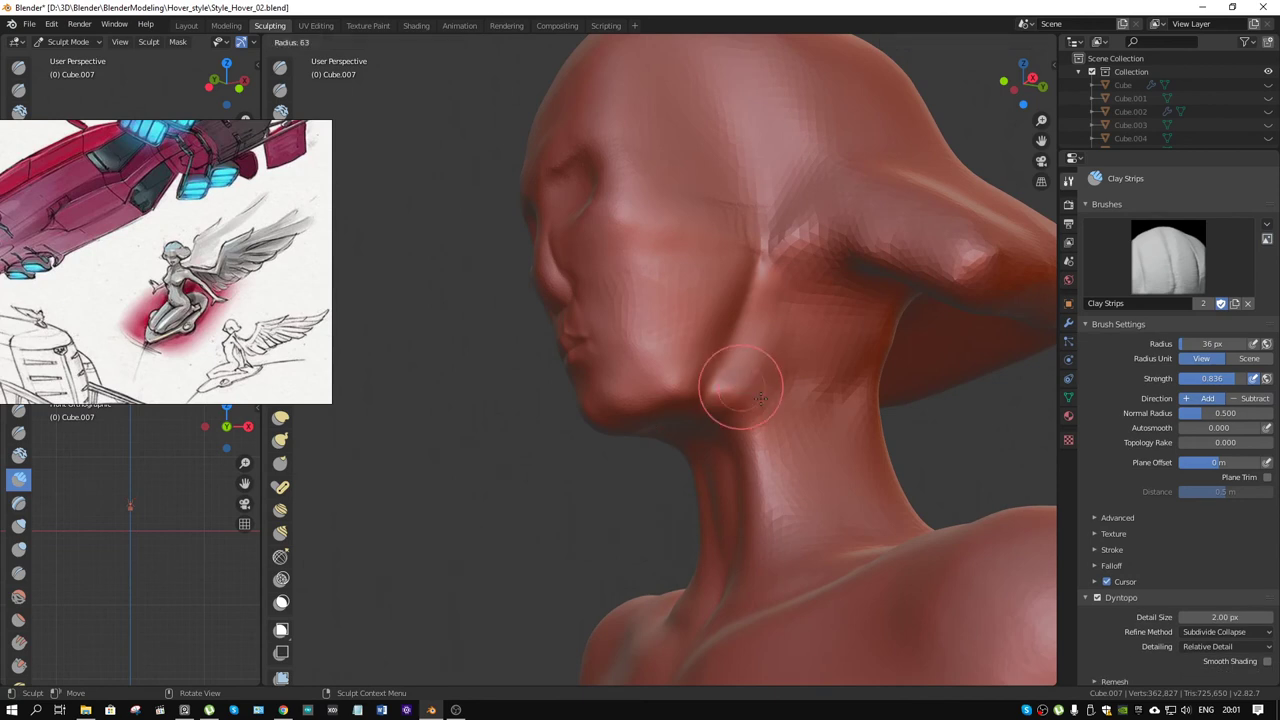
Step: Add Clay Strips ridges along the front and side of the neck from low angles
key("f")
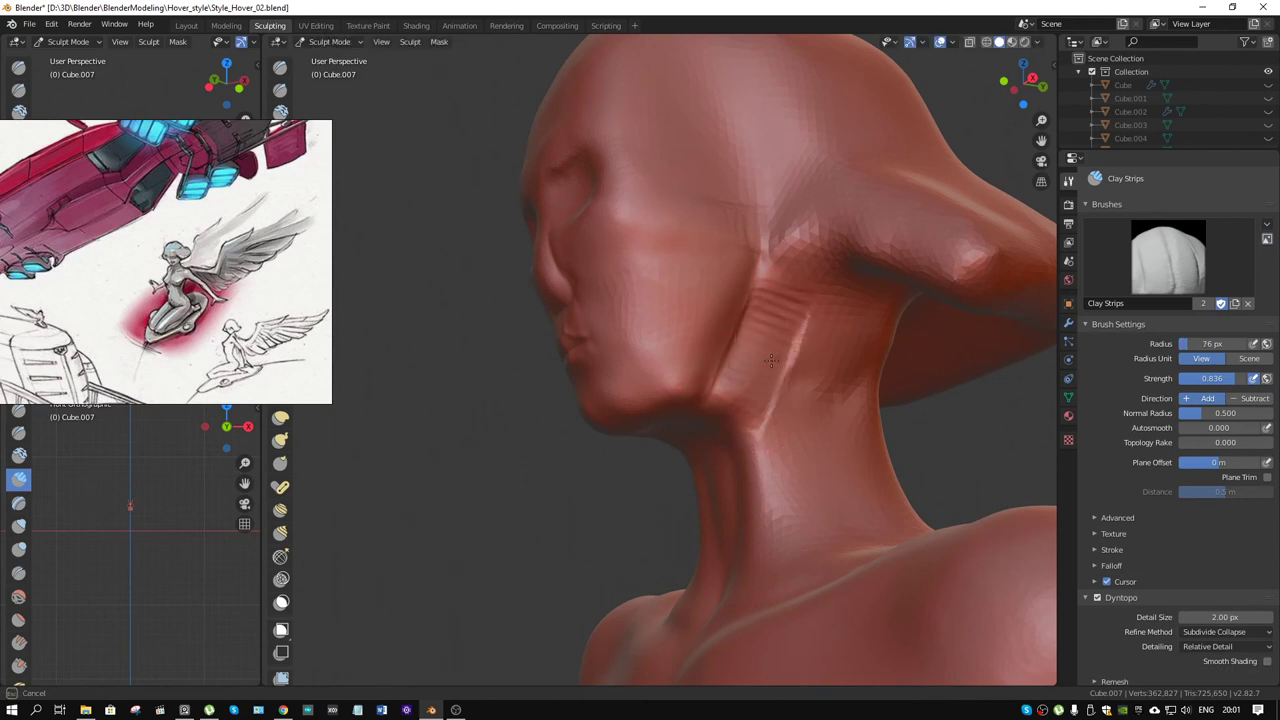
left_click_drag(783, 323, 787, 292)
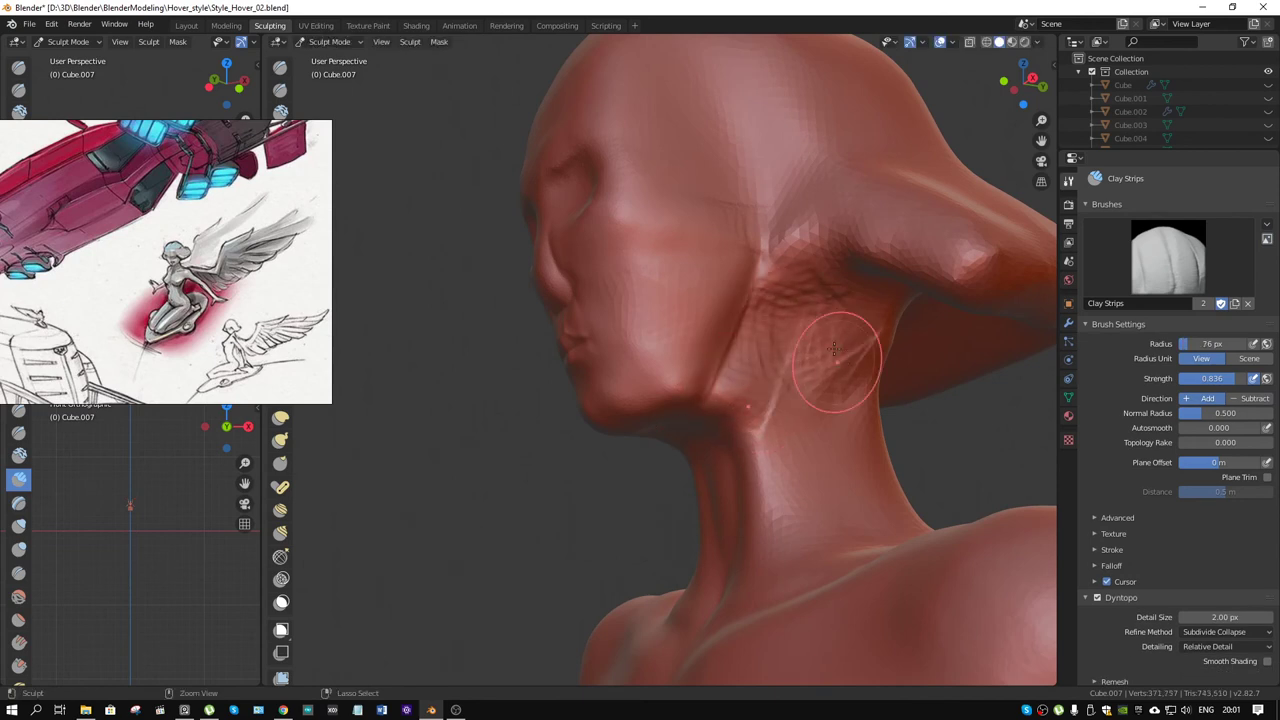
middle_click_drag(829, 357, 621, 323)
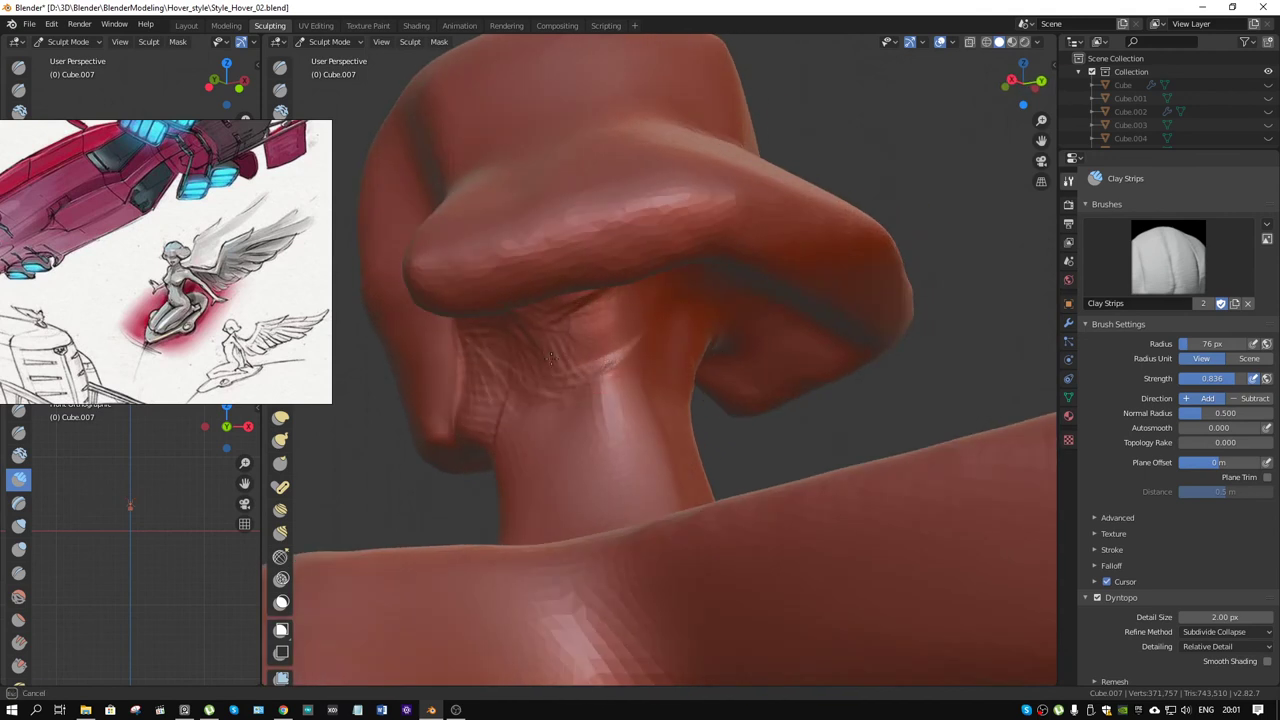
left_click_drag(551, 357, 534, 369)
mouse_move(544, 434)
middle_mouse_down()
mouse_move(890, 334)
mouse_move(865, 340)
middle_mouse_up()
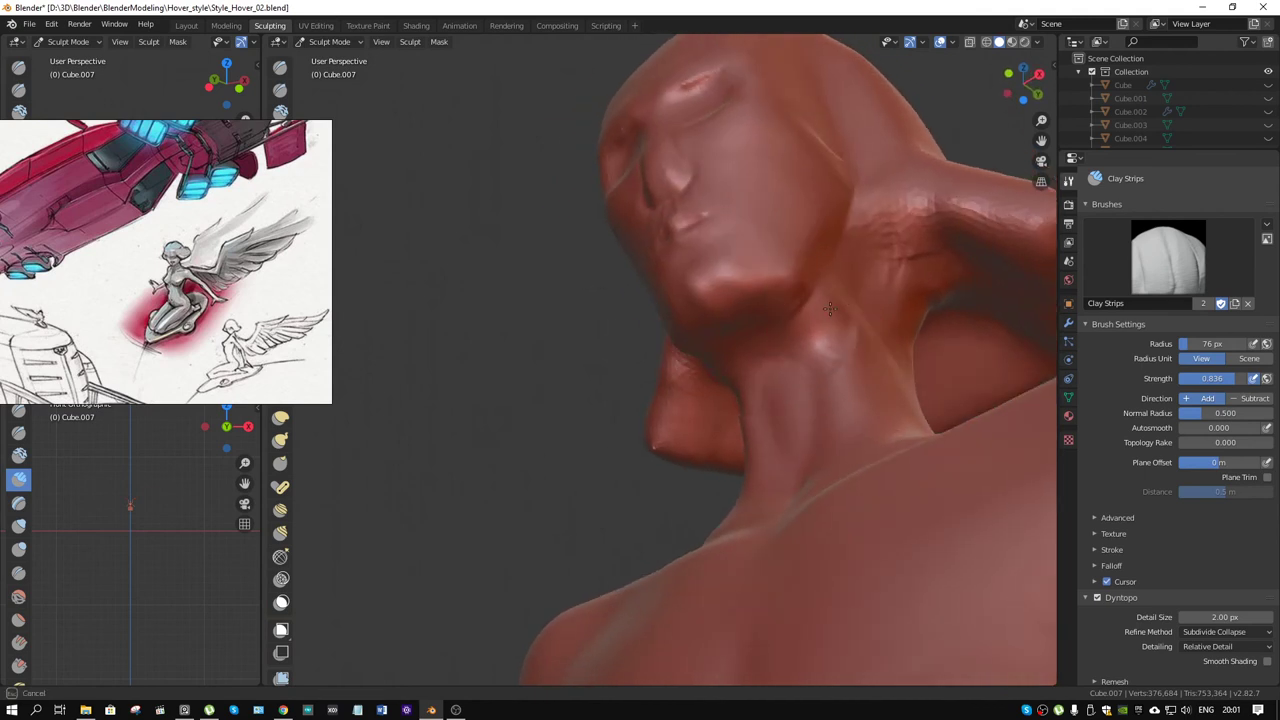
left_click_drag(844, 331, 775, 366)
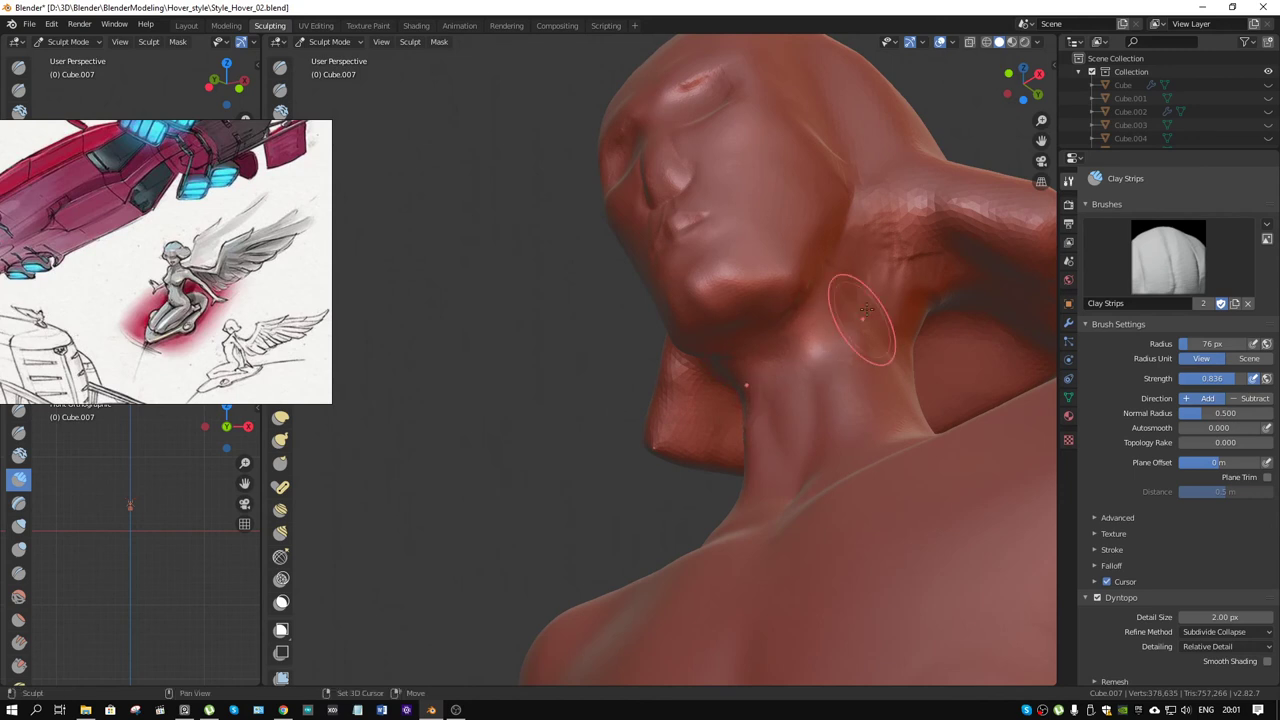
middle_click_drag(857, 314, 849, 429)
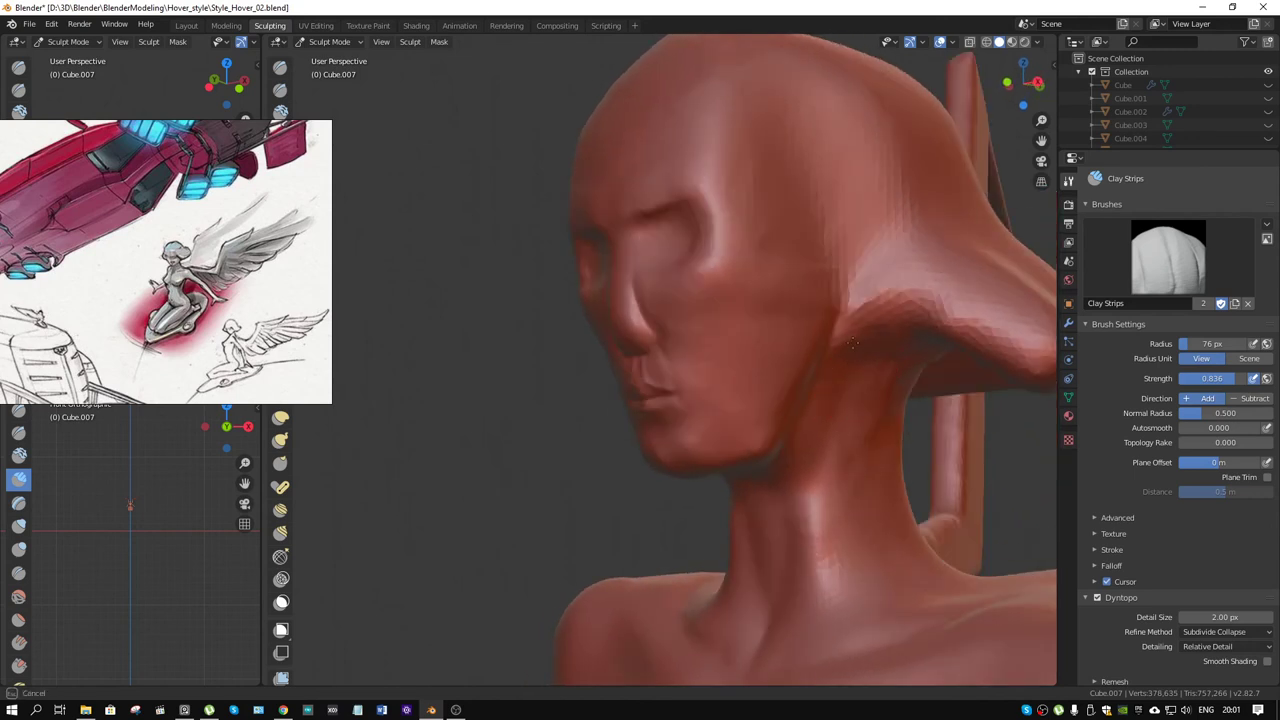
middle_click_drag(853, 343, 797, 302)
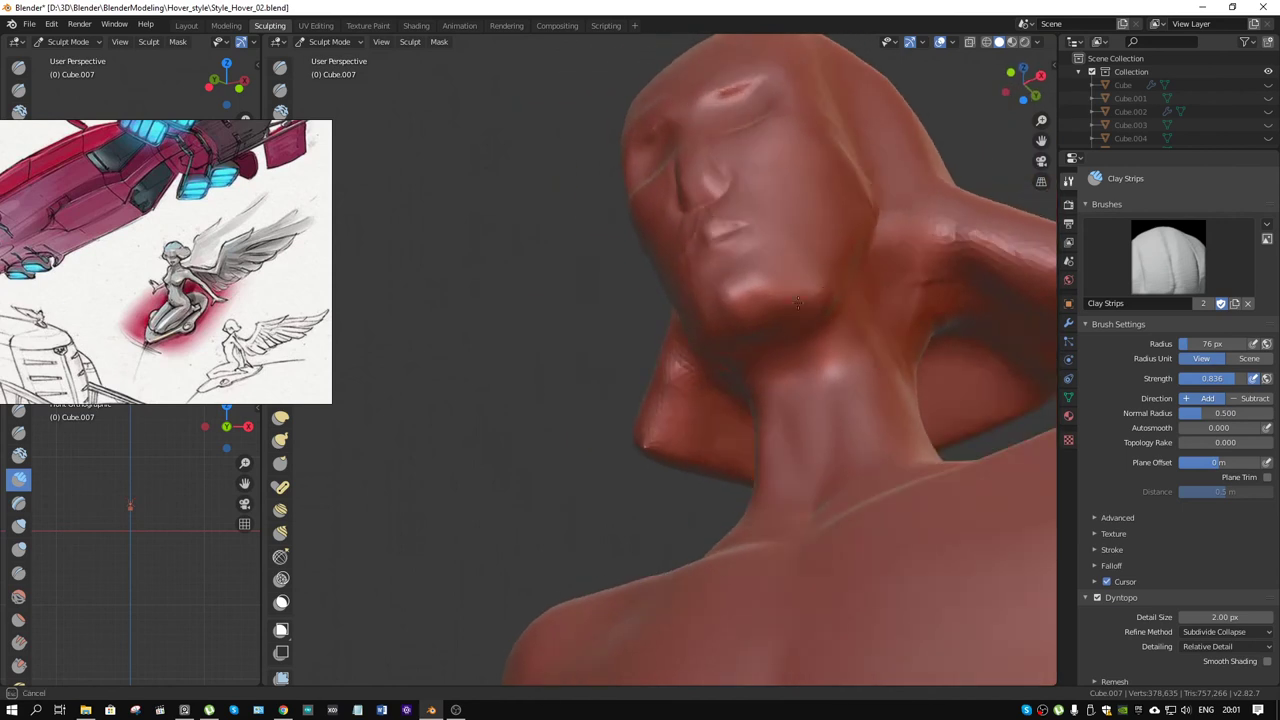
mouse_move(857, 286)
middle_mouse_down()
mouse_move(786, 337)
mouse_move(788, 371)
mouse_move(757, 394)
middle_mouse_up()
Step: Shrink the brush to 39 px and add fine clay strokes on the jaw and cheek
key("f")
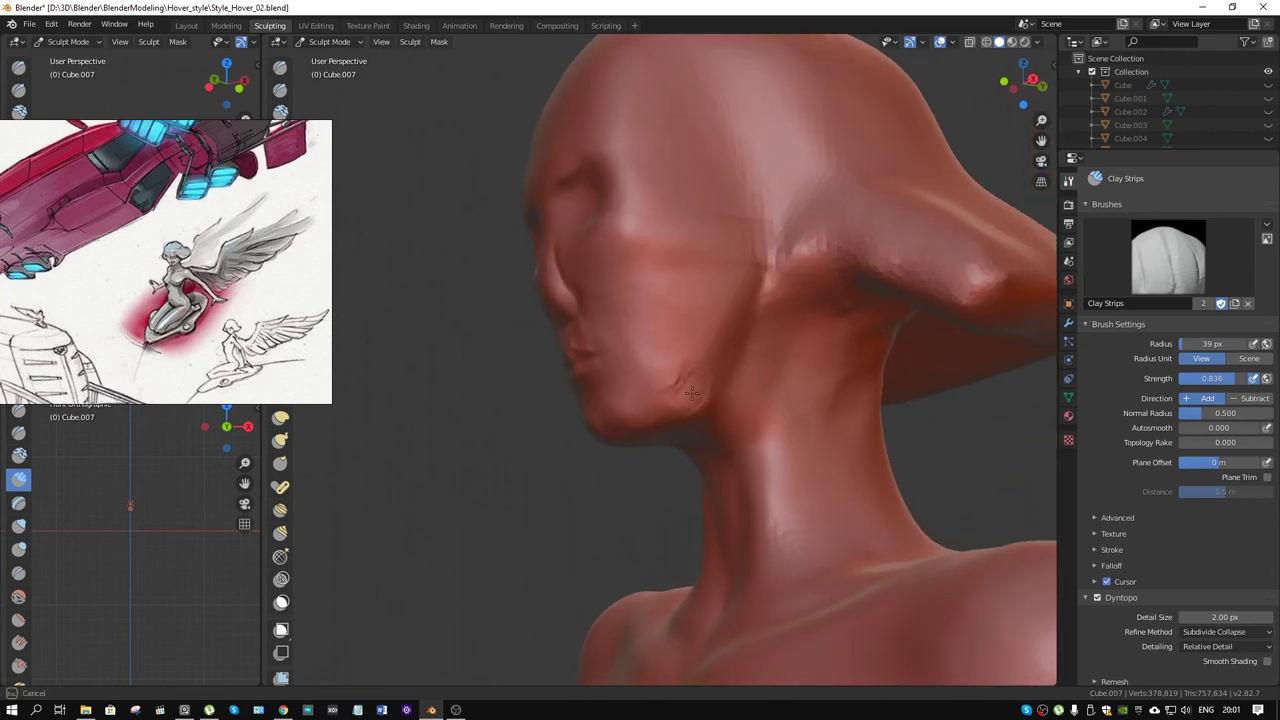
left_click_drag(690, 395, 653, 389)
mouse_move(688, 310)
left_mouse_down()
mouse_move(631, 328)
mouse_move(687, 285)
left_mouse_up()
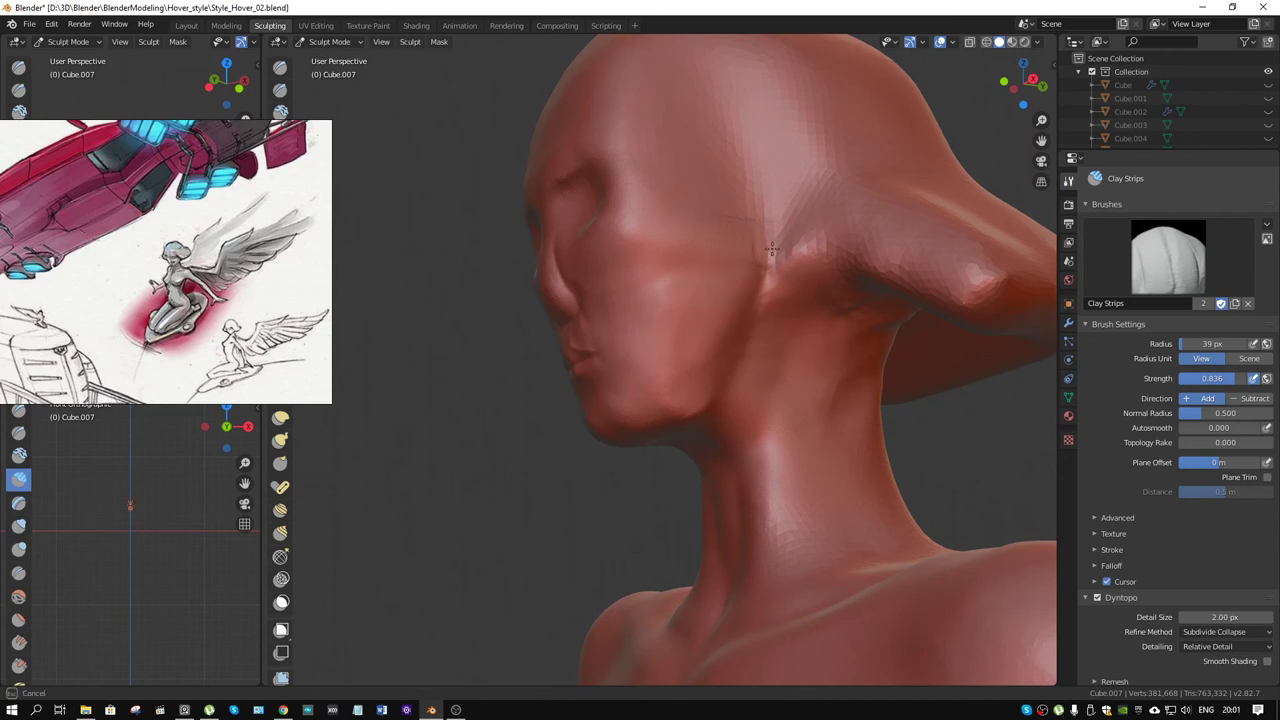
mouse_move(705, 287)
middle_mouse_down()
mouse_move(788, 296)
mouse_move(807, 345)
middle_mouse_up()
left_click_drag(807, 345, 803, 350)
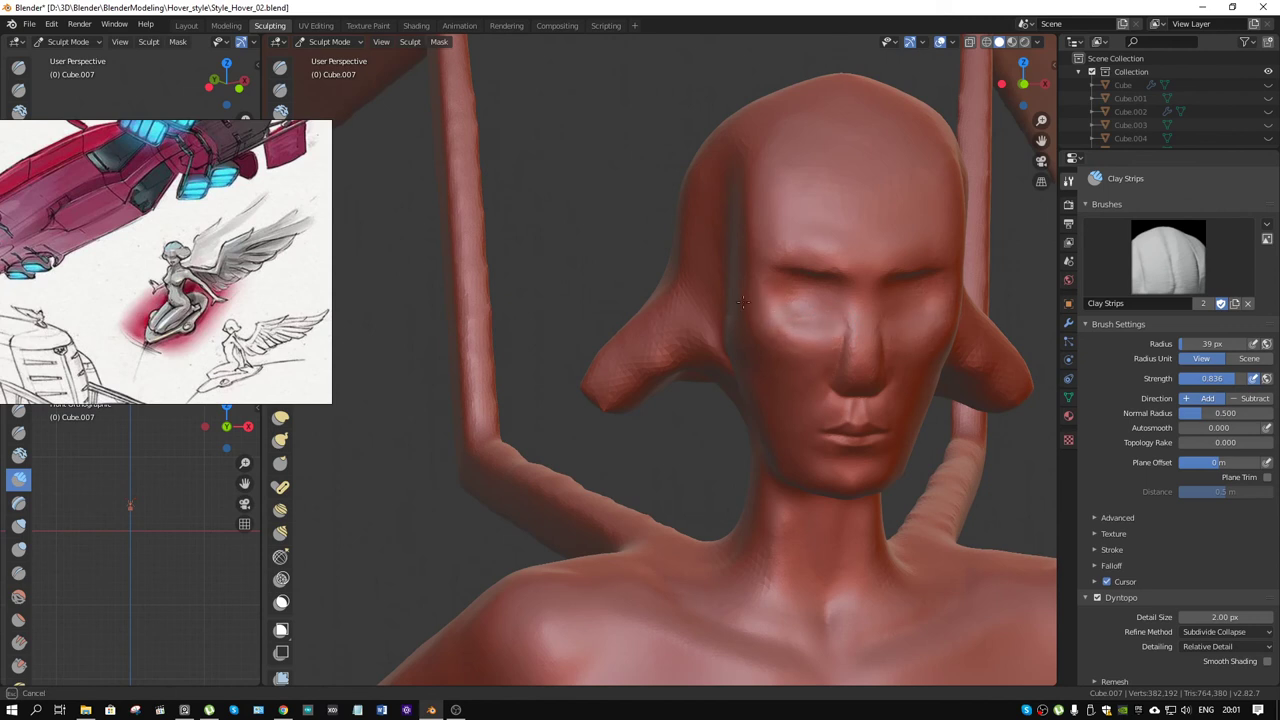
middle_click_drag(851, 288, 838, 320)
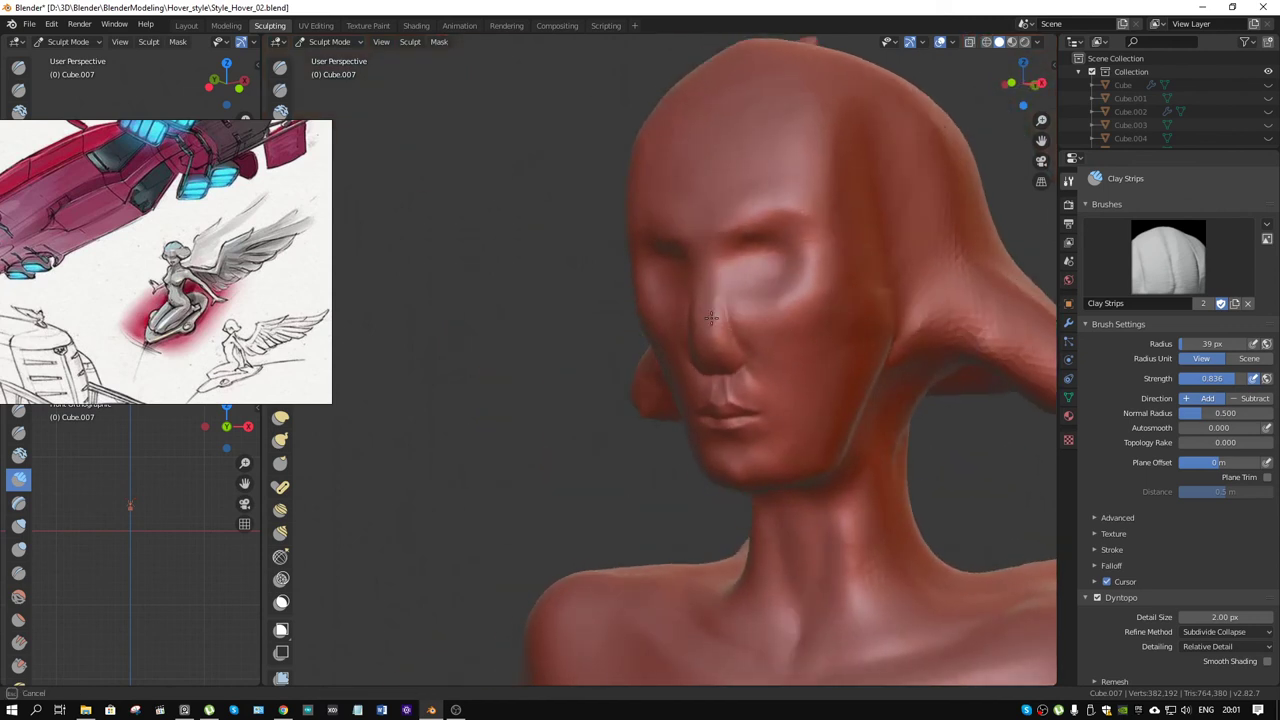
mouse_move(740, 368)
middle_mouse_down()
mouse_move(543, 457)
mouse_move(628, 404)
mouse_move(343, 334)
middle_mouse_up()
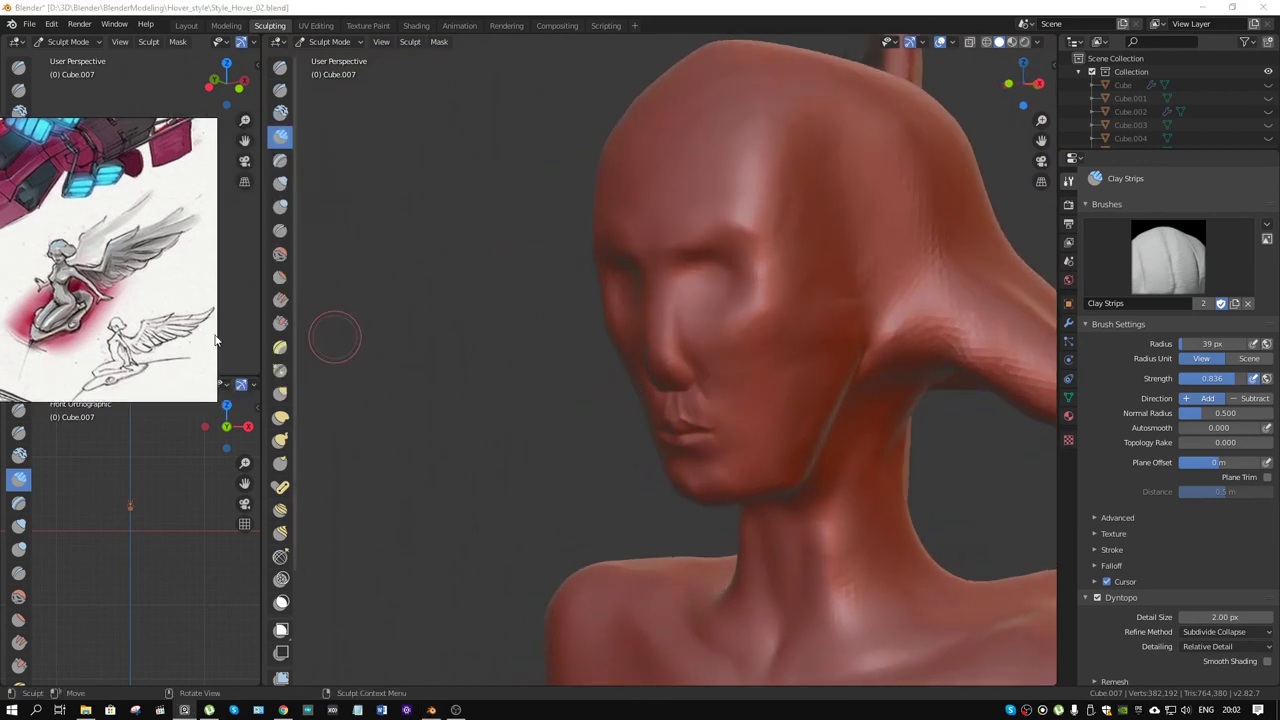
Step: Pull and reshape the nose with the Snake Hook brush
left_click(280, 440)
middle_click_drag(430, 400, 503, 387)
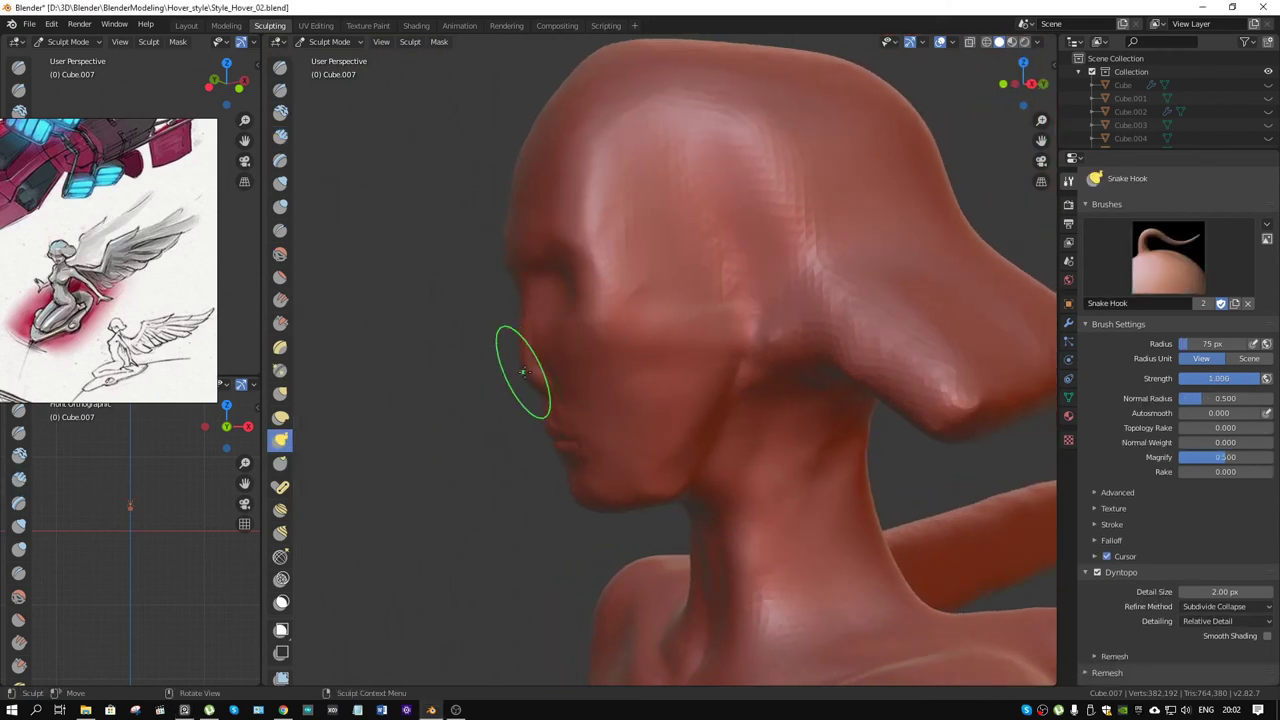
left_click_drag(503, 387, 526, 372)
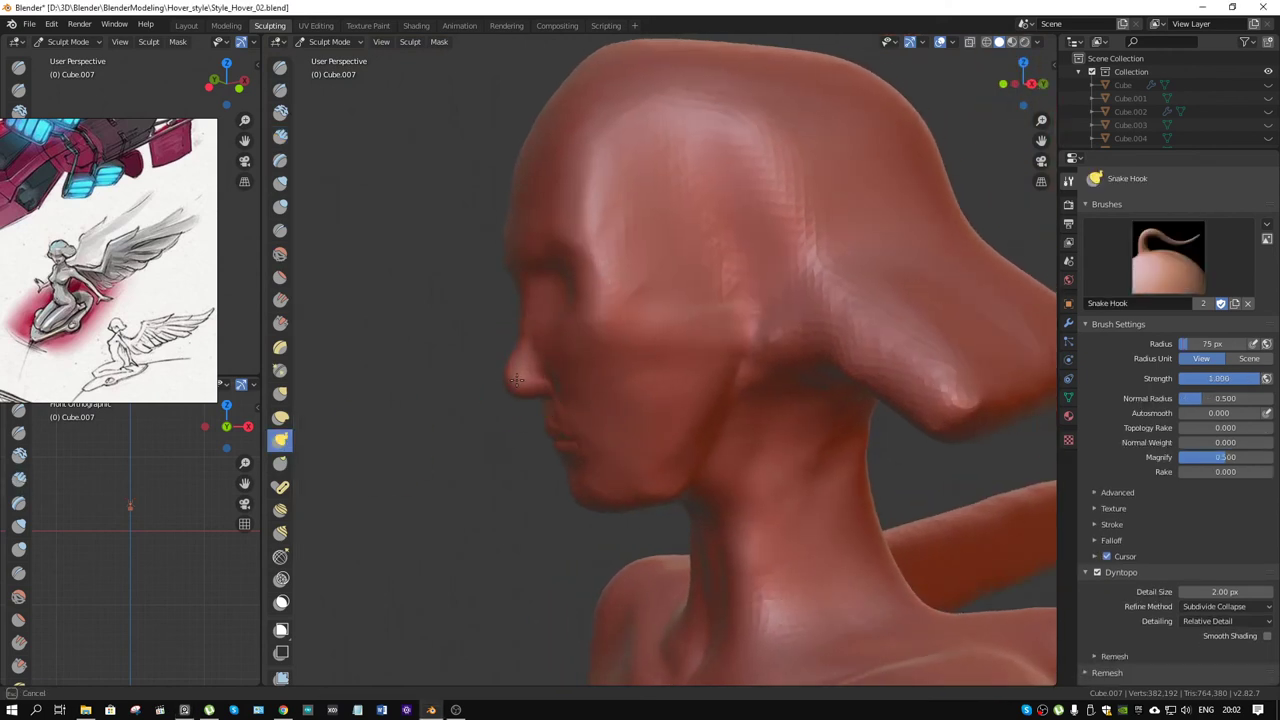
mouse_move(516, 378)
middle_mouse_down()
mouse_move(623, 366)
mouse_move(864, 375)
mouse_move(829, 394)
middle_mouse_up()
Step: Carve creases along both sides of the nose bridge down to the nostrils, then nudge the tip with Grab
key("shift+c")
scroll(830, 385, "up", 2)
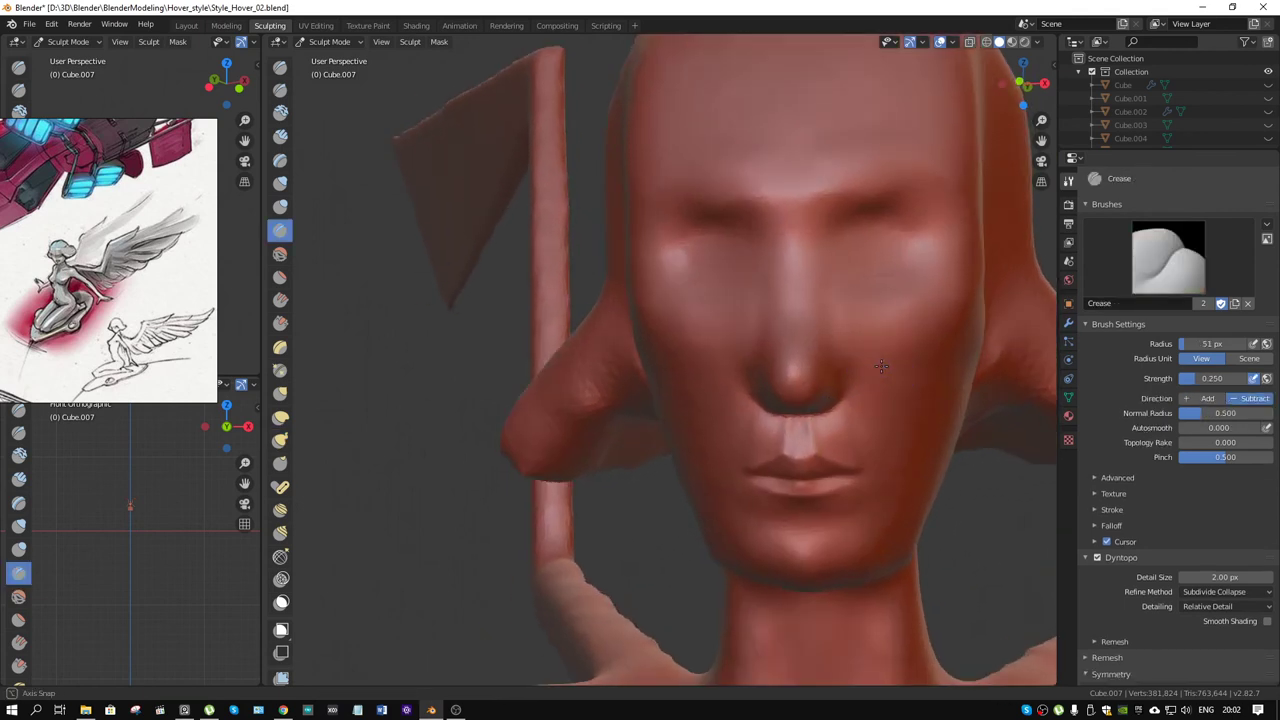
scroll(832, 370, "up", 2)
left_click_drag(774, 248, 797, 357)
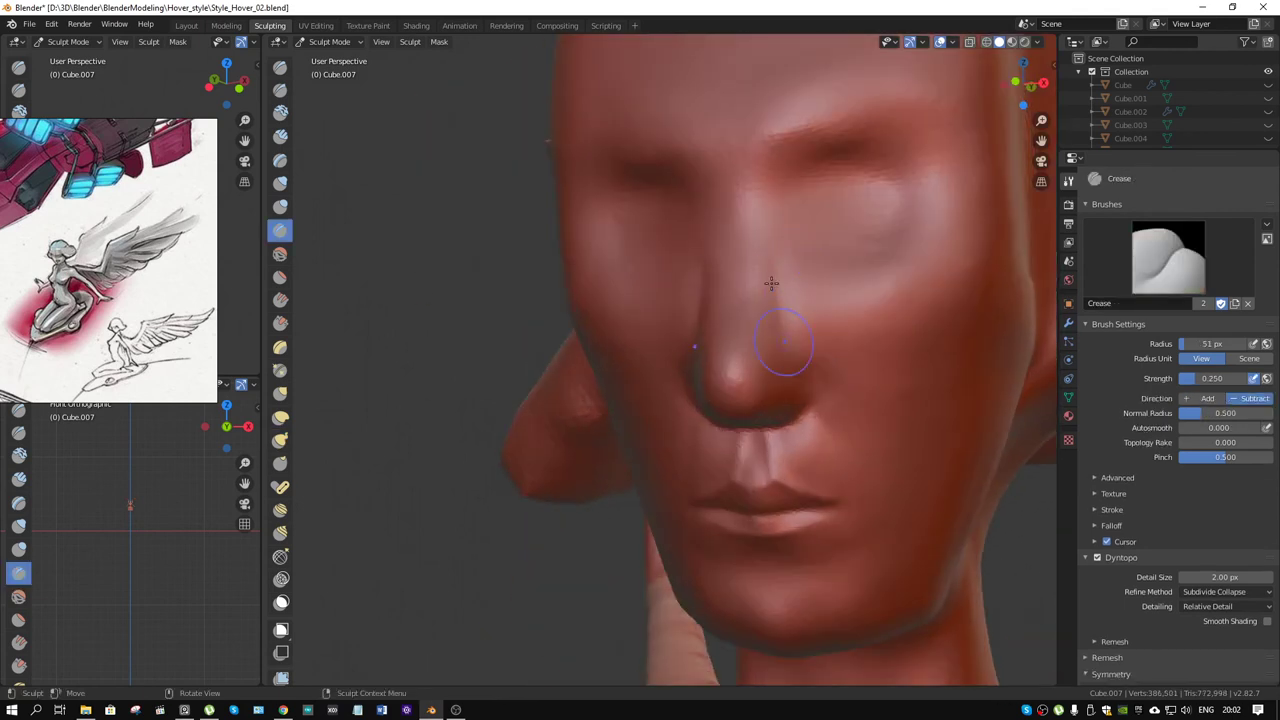
left_click_drag(774, 286, 797, 357)
left_click_drag(766, 244, 782, 346)
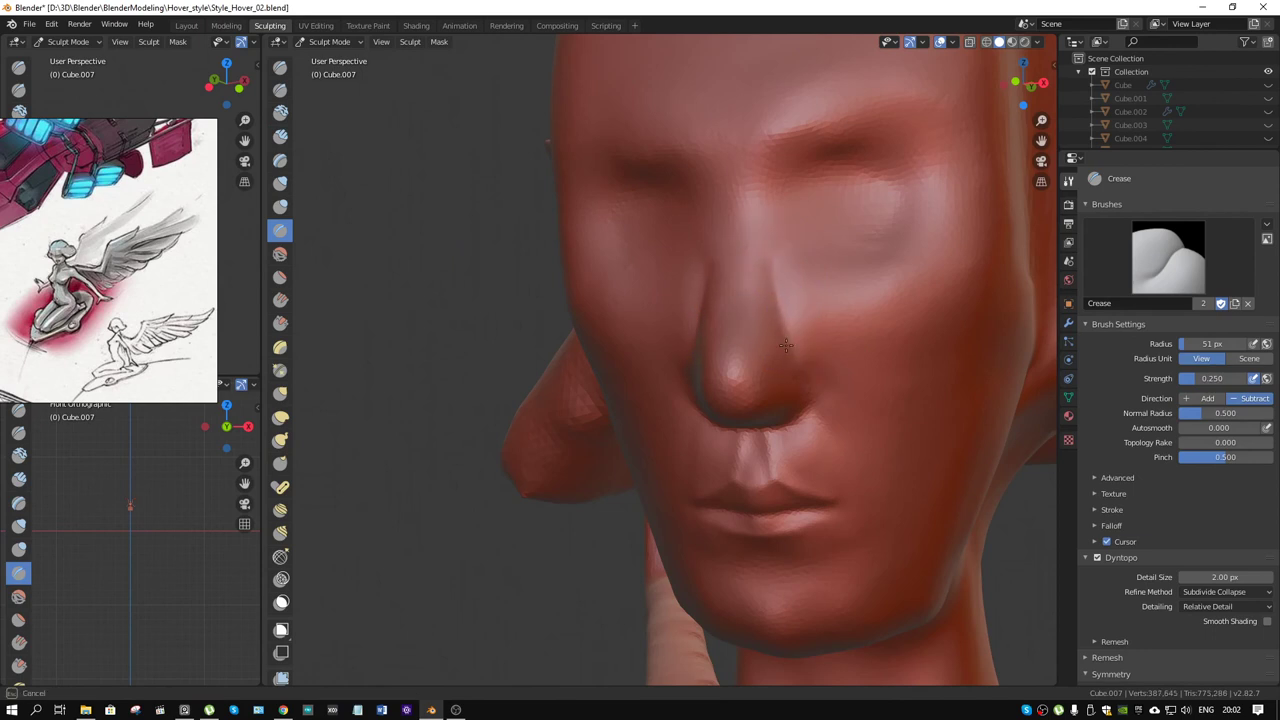
mouse_move(766, 288)
left_mouse_down()
mouse_move(790, 398)
mouse_move(805, 398)
mouse_move(786, 420)
left_mouse_up()
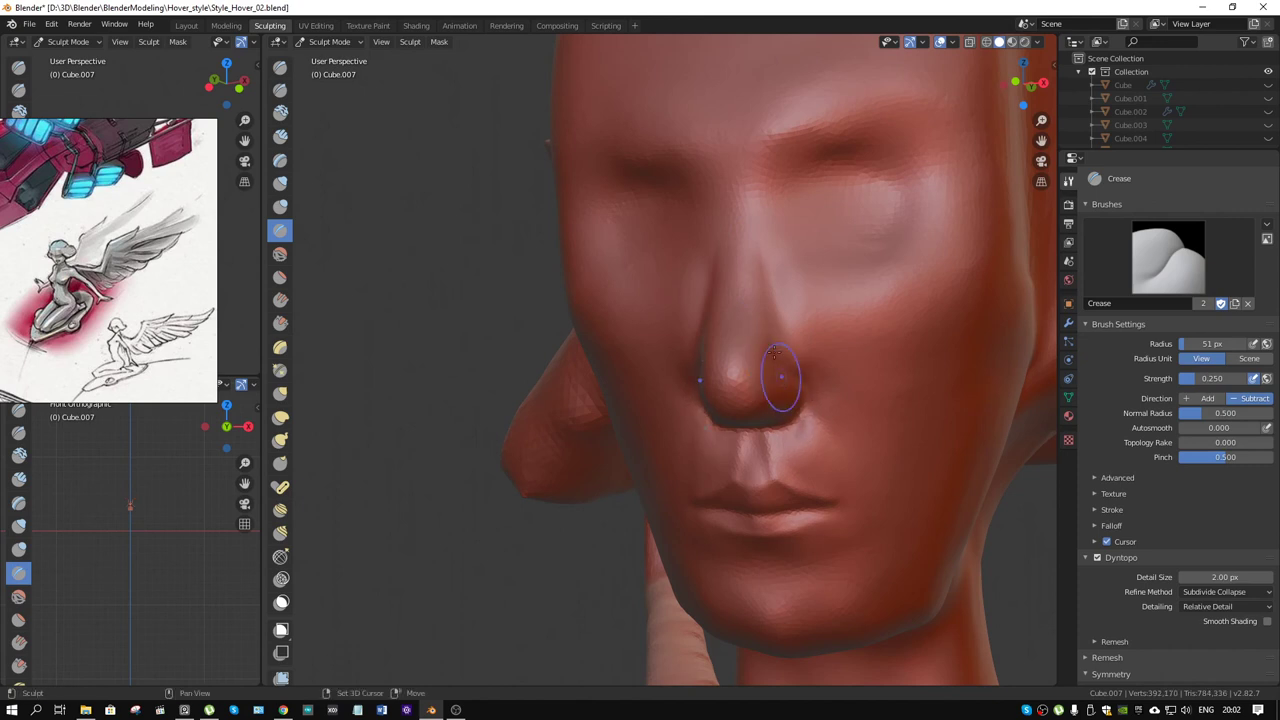
mouse_move(757, 392)
middle_mouse_down()
mouse_move(797, 420)
mouse_move(831, 414)
middle_mouse_up()
key("g")
mouse_move(831, 414)
left_mouse_down()
mouse_move(873, 403)
mouse_move(871, 357)
left_mouse_up()
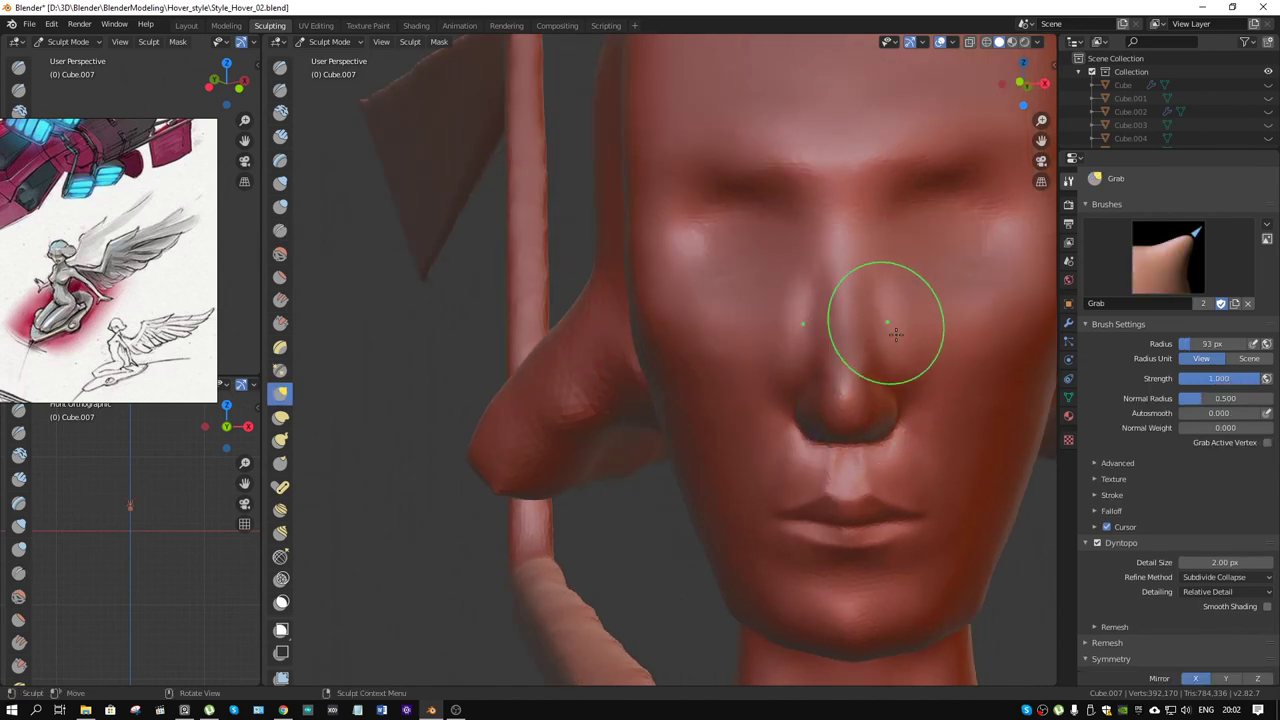
Step: Set Clay Strips to 33 px and build up clay under and at the nostril
middle_click_drag(886, 329, 671, 300)
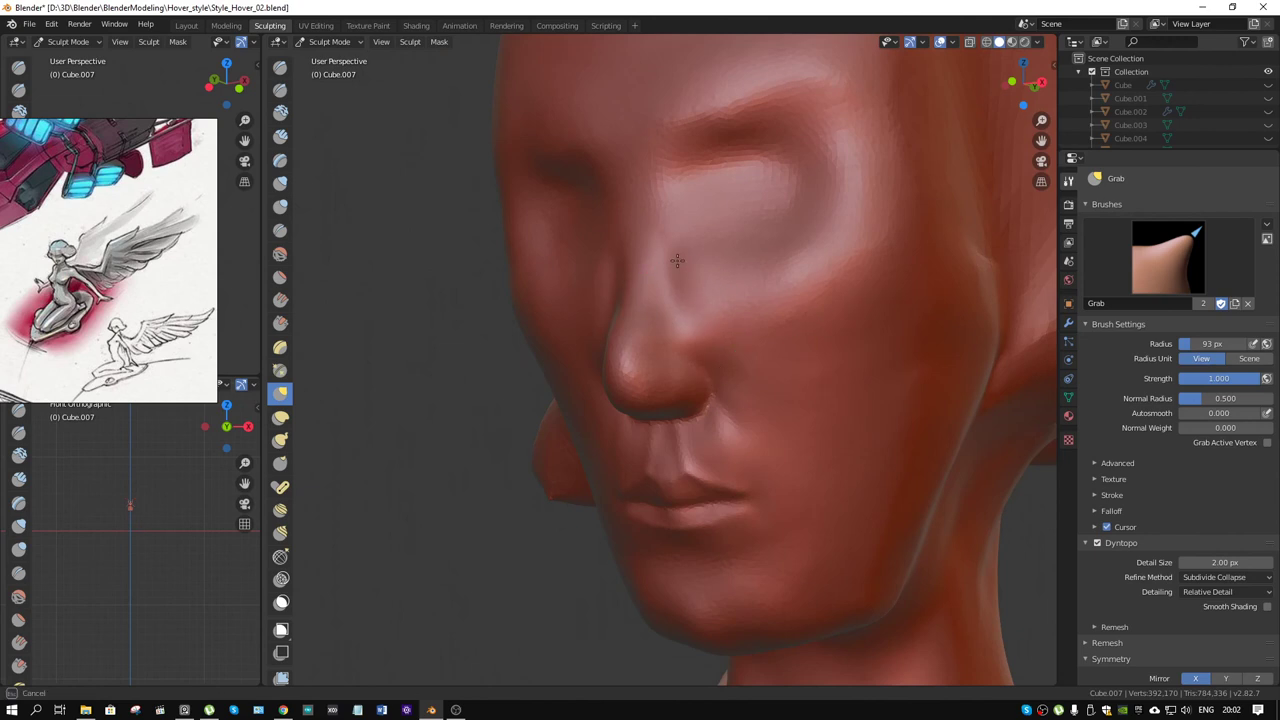
middle_click_drag(757, 343, 720, 282)
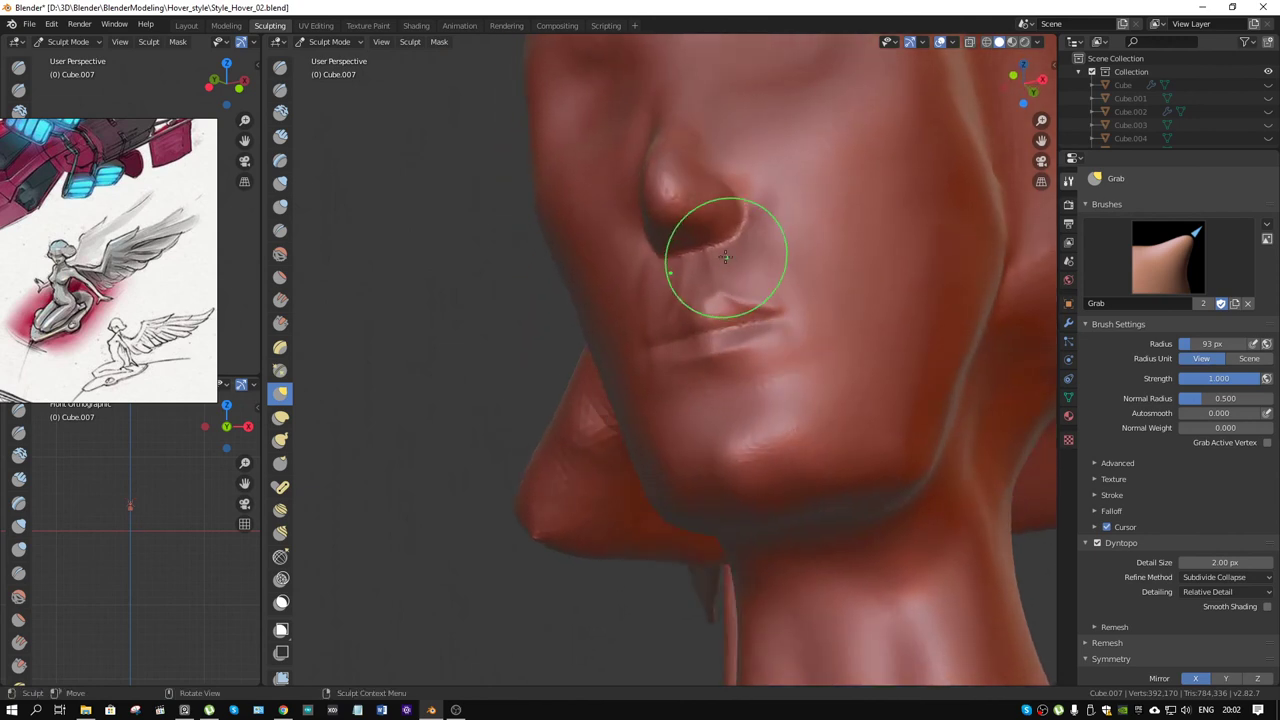
key("f")
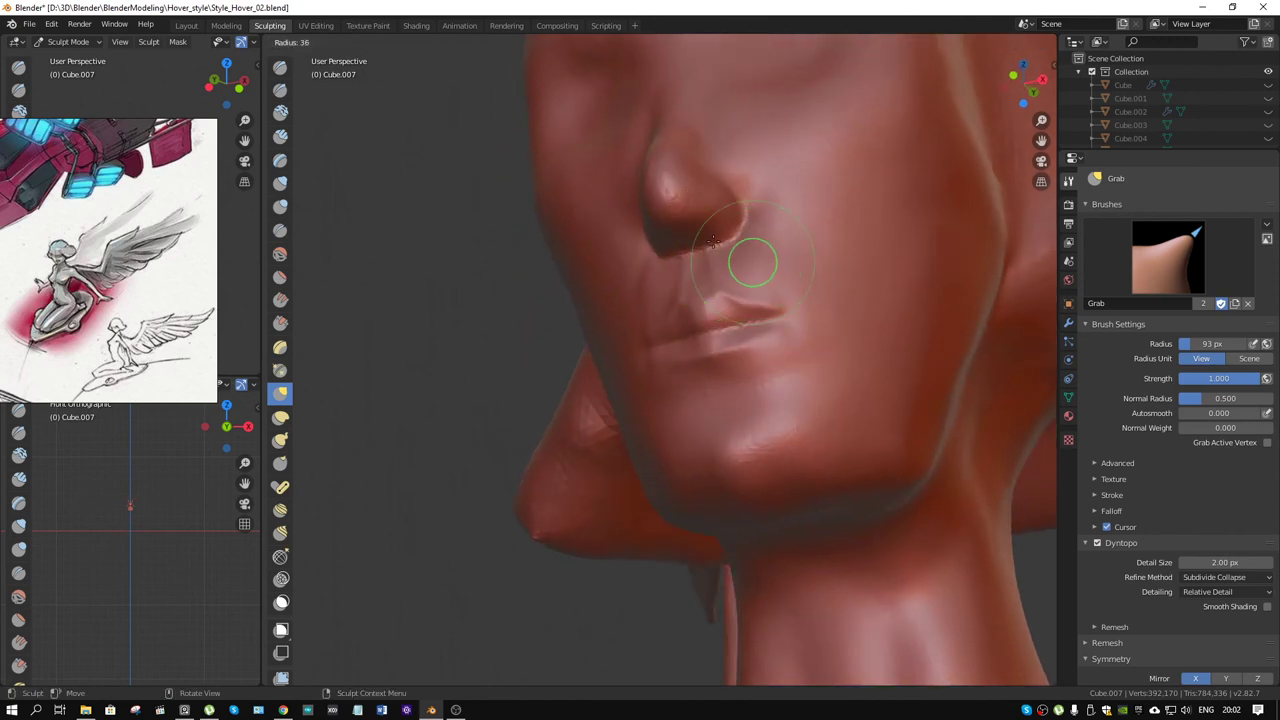
left_click(713, 241)
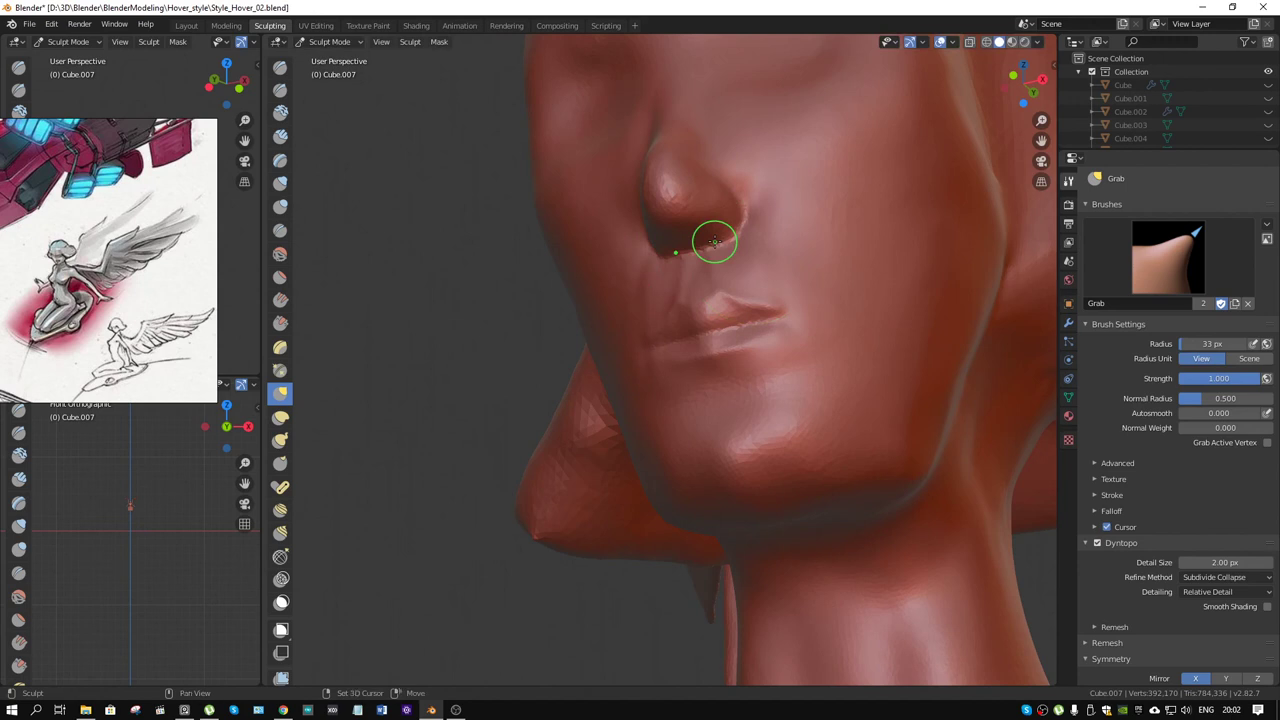
key("shift+space")
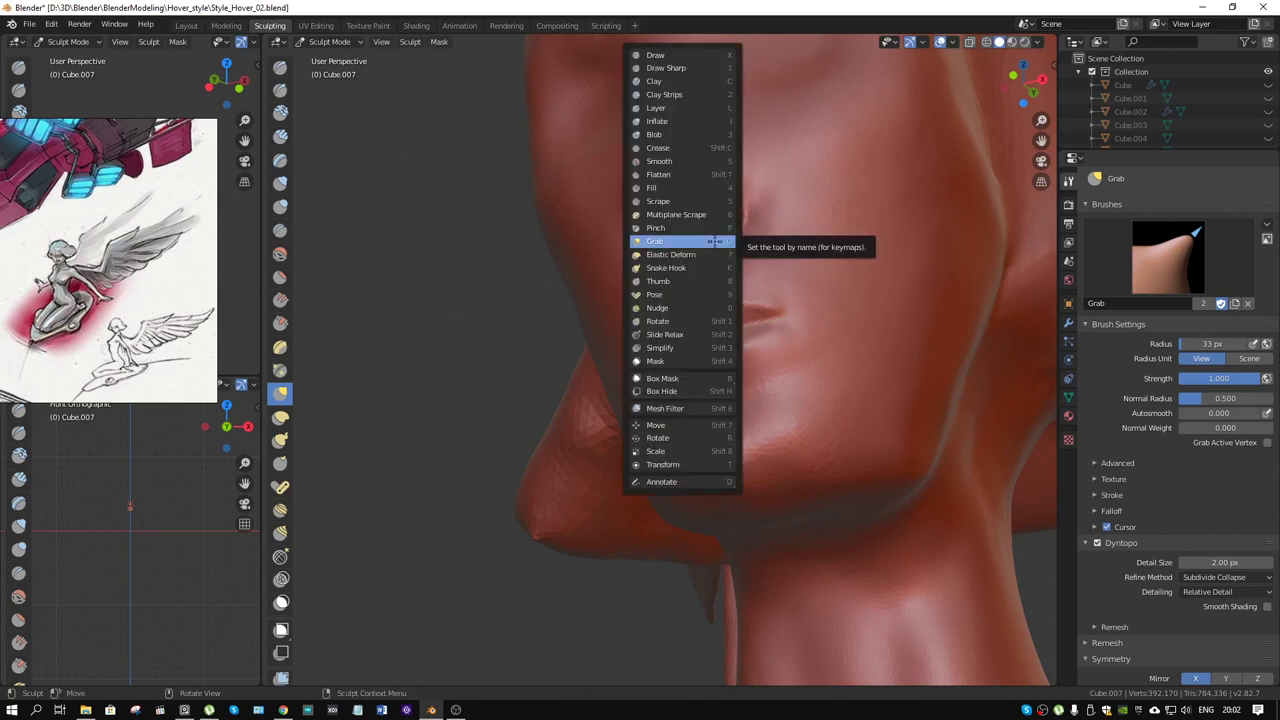
key("2")
left_click_drag(718, 237, 713, 234)
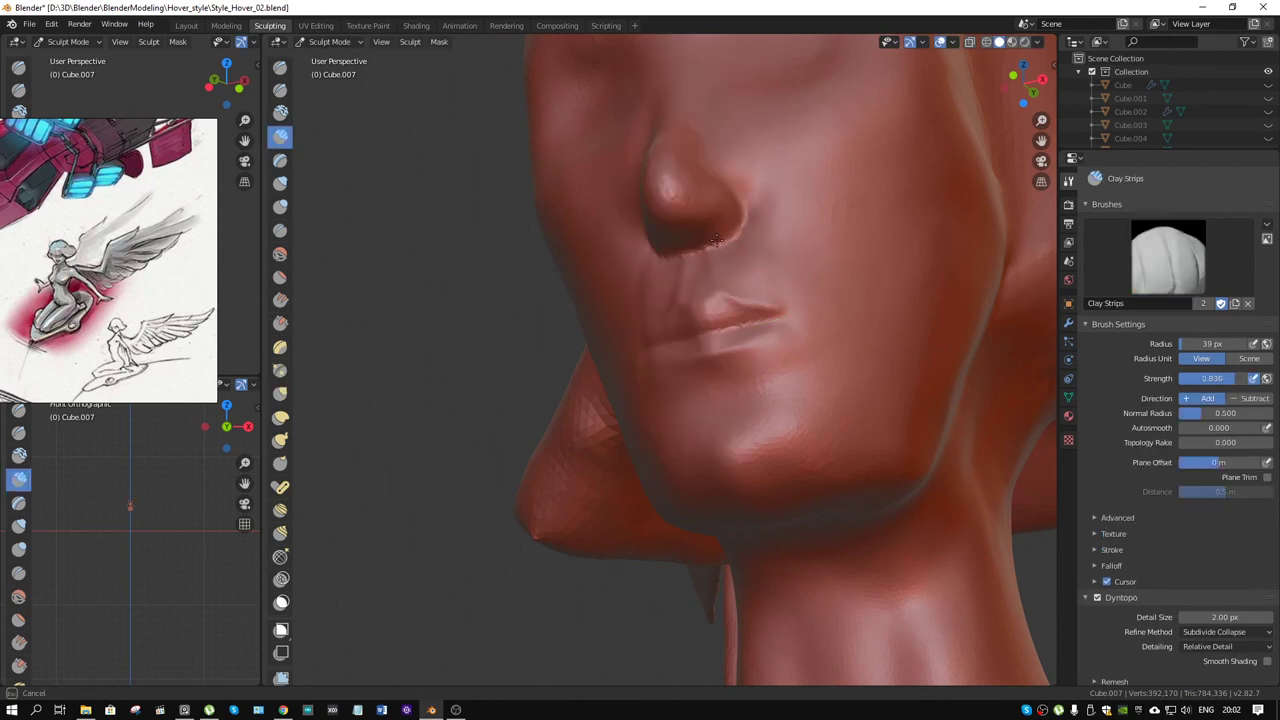
middle_click_drag(718, 234, 669, 229)
scroll(763, 257, "up", 3)
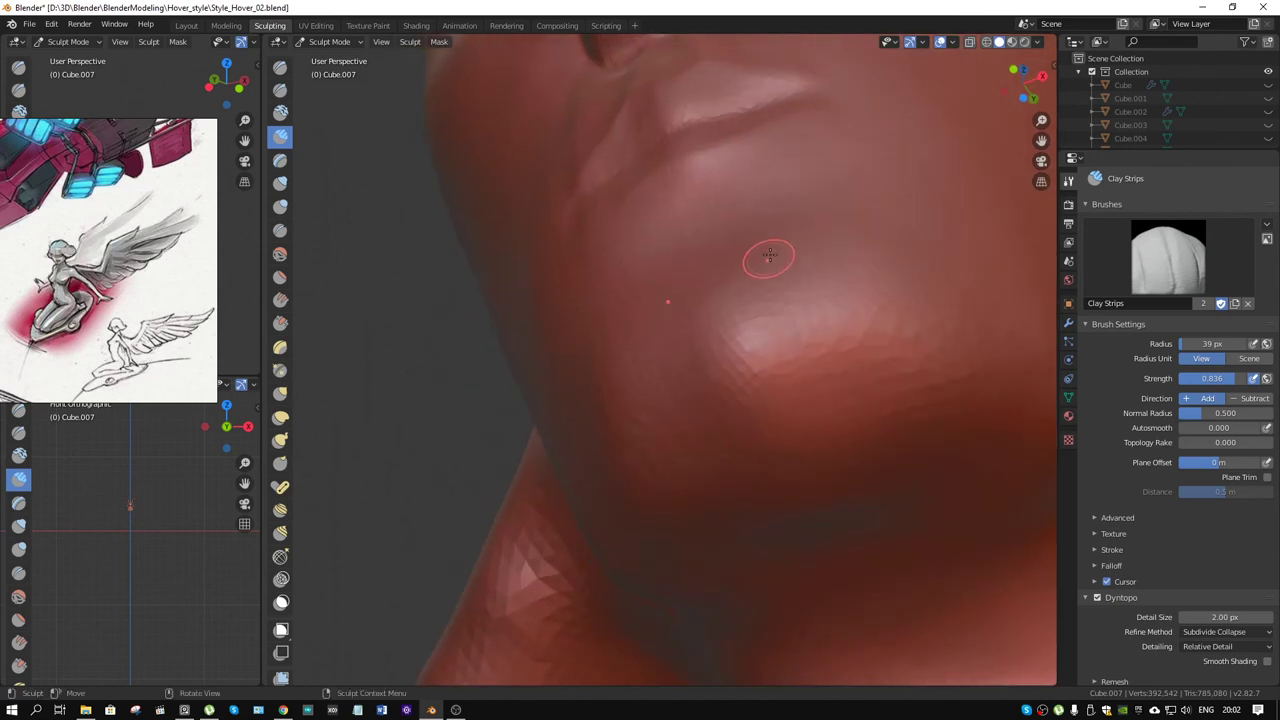
middle_click_drag(763, 257, 782, 337)
mouse_move(672, 242)
left_mouse_down()
mouse_move(686, 251)
mouse_move(712, 221)
left_mouse_up()
Step: Add clay strips along the side and tip of the nose and near the right eyebrow
scroll(662, 270, "down", 2)
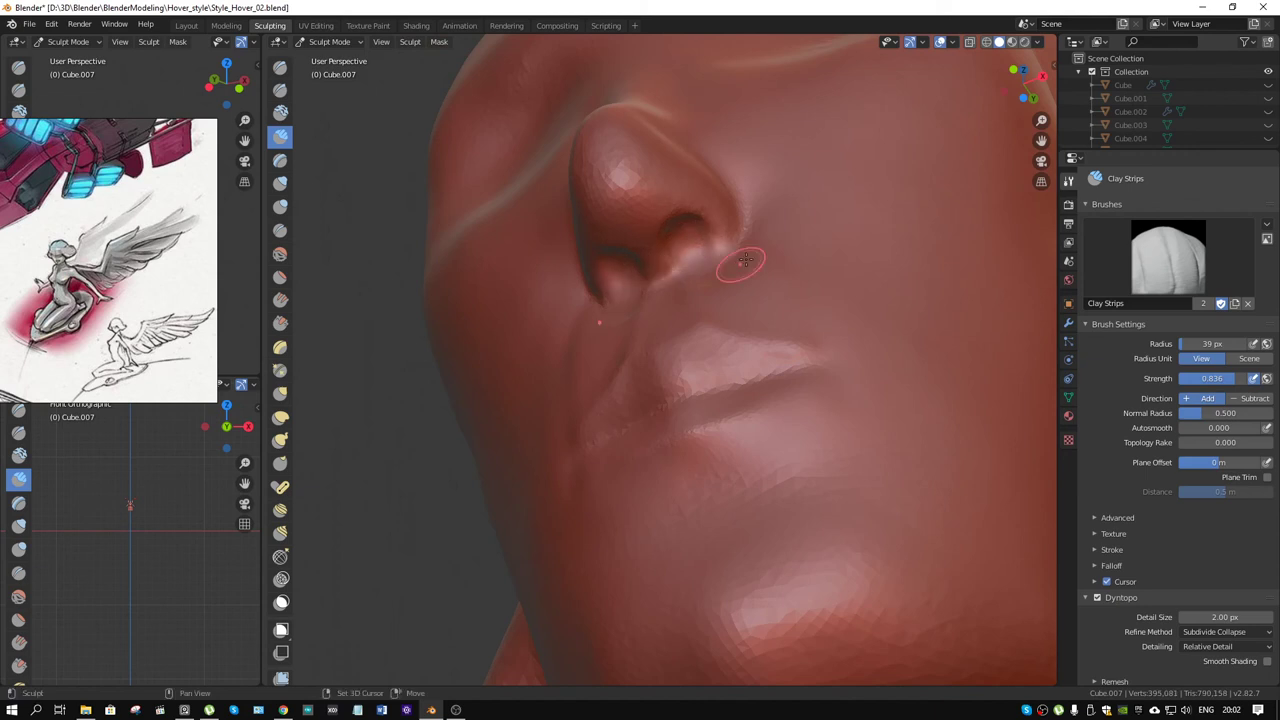
mouse_move(662, 270)
middle_mouse_down()
mouse_move(749, 300)
mouse_move(717, 420)
middle_mouse_up()
scroll(749, 300, "down", 5)
scroll(717, 420, "up", 1)
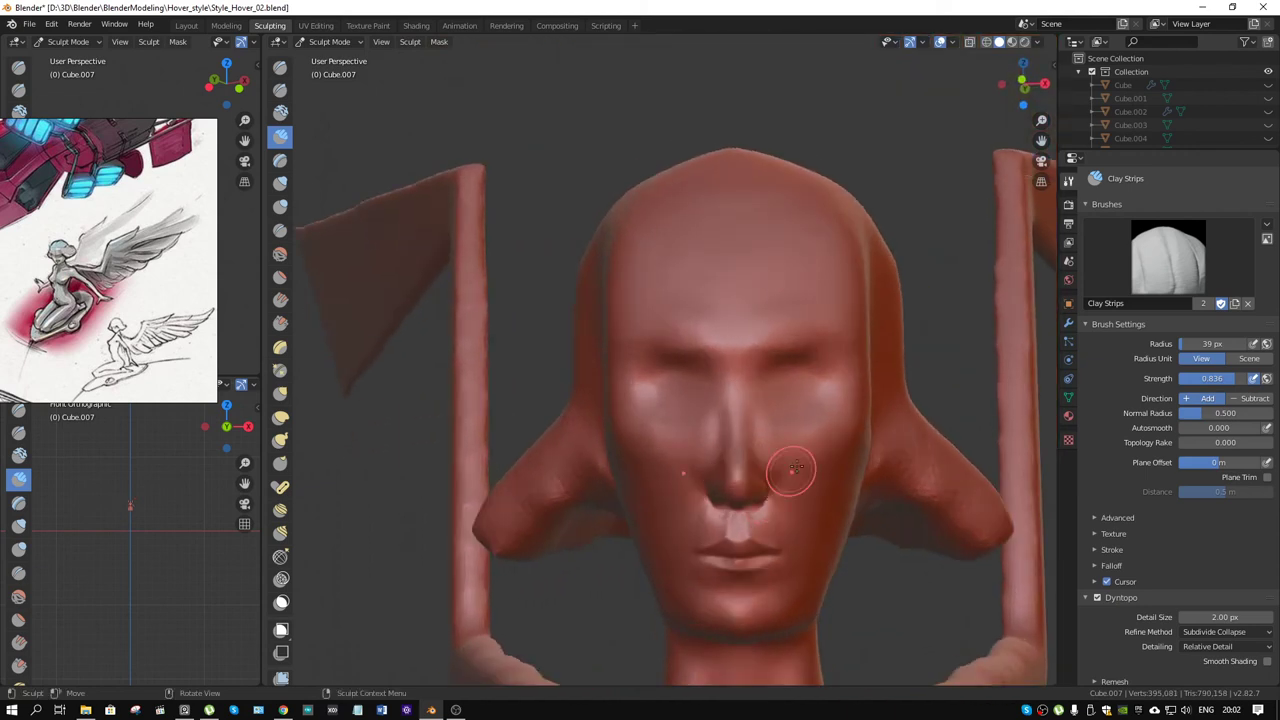
middle_click_drag(791, 466, 706, 457)
scroll(687, 465, "up", 3)
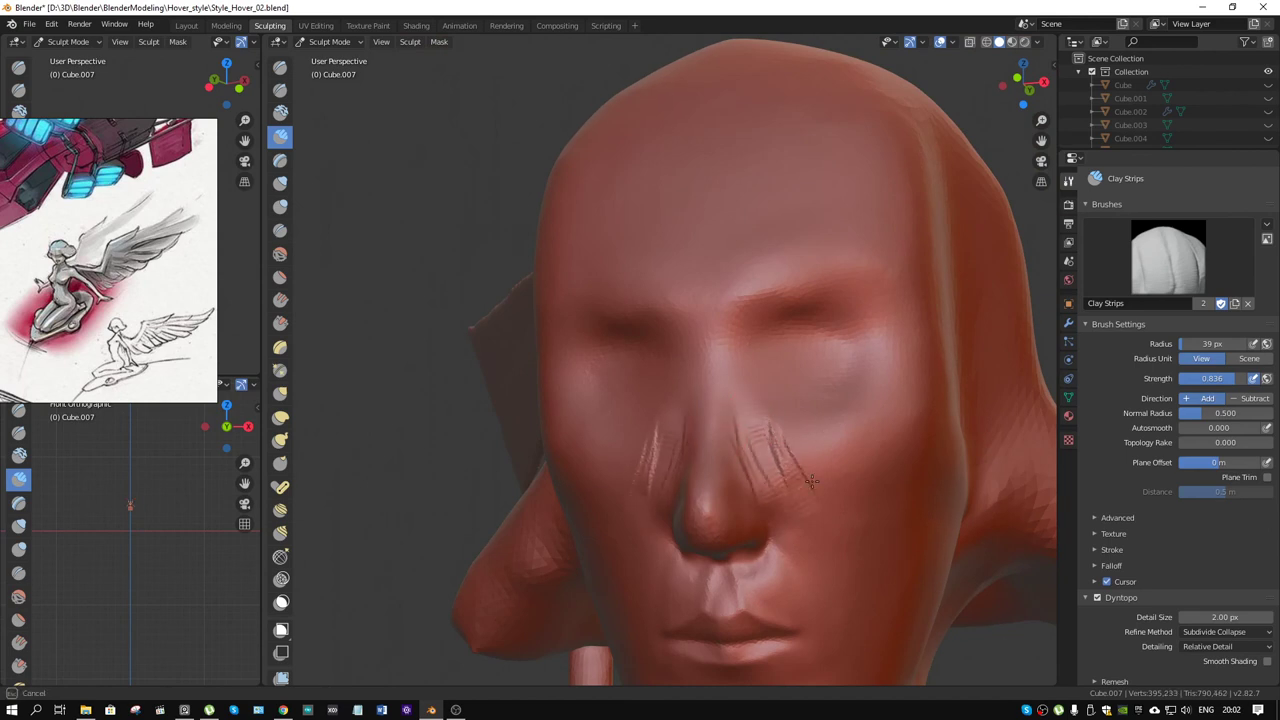
left_click_drag(793, 492, 749, 414)
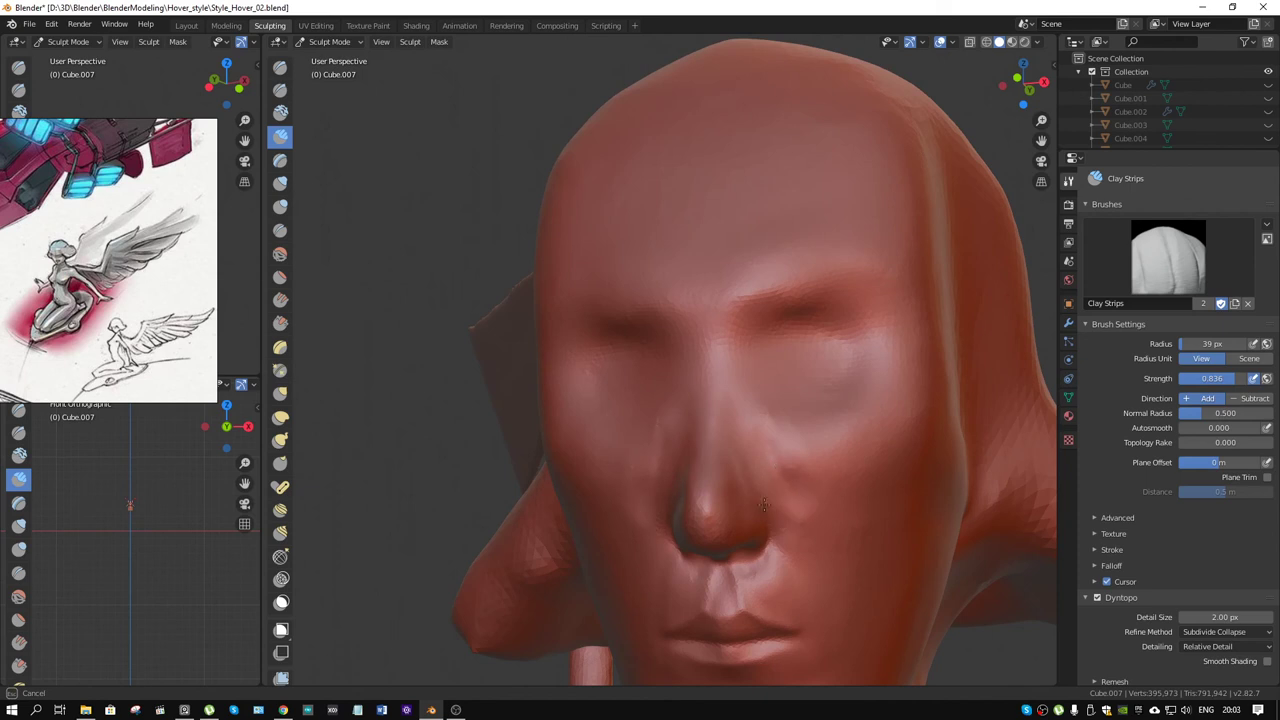
middle_click_drag(763, 503, 680, 494)
mouse_move(514, 534)
middle_mouse_down()
mouse_move(546, 549)
mouse_move(736, 470)
middle_mouse_up()
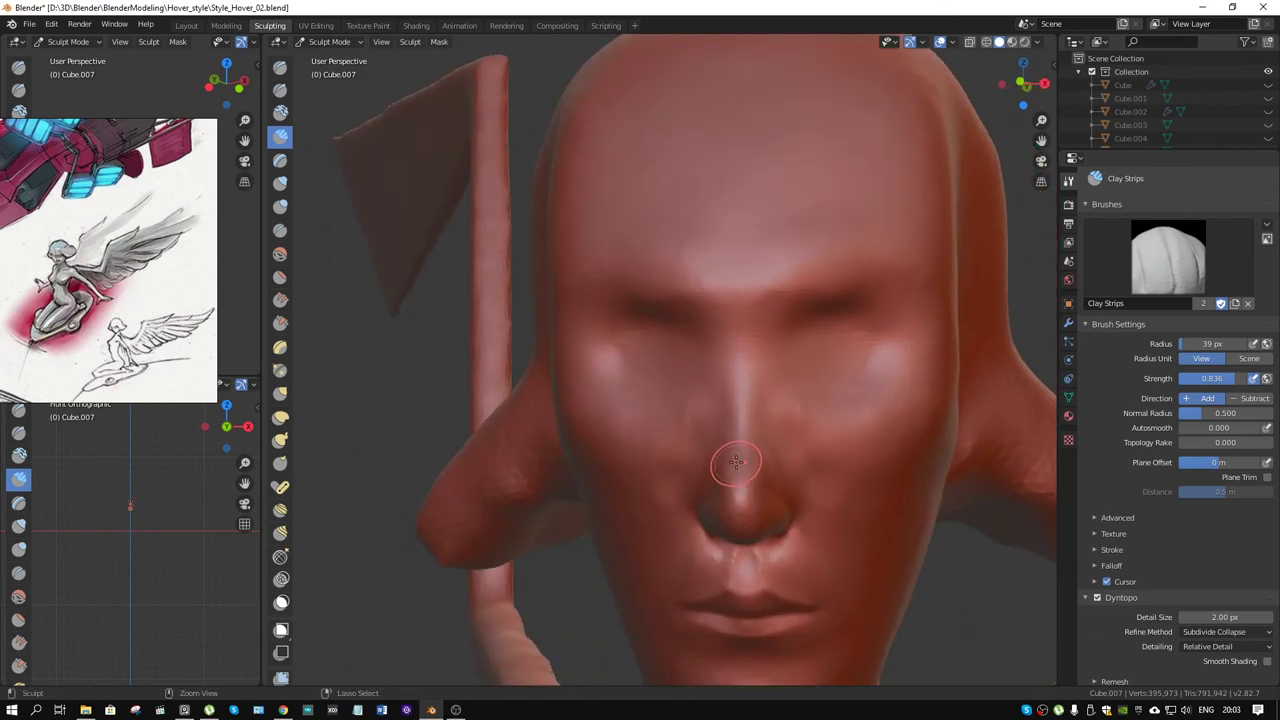
mouse_move(736, 462)
left_mouse_down()
mouse_move(733, 489)
mouse_move(752, 478)
left_mouse_up()
mouse_move(752, 478)
middle_mouse_down()
mouse_move(842, 443)
mouse_move(792, 371)
mouse_move(844, 392)
middle_mouse_up()
mouse_move(846, 391)
left_mouse_down()
mouse_move(834, 346)
mouse_move(866, 347)
left_mouse_up()
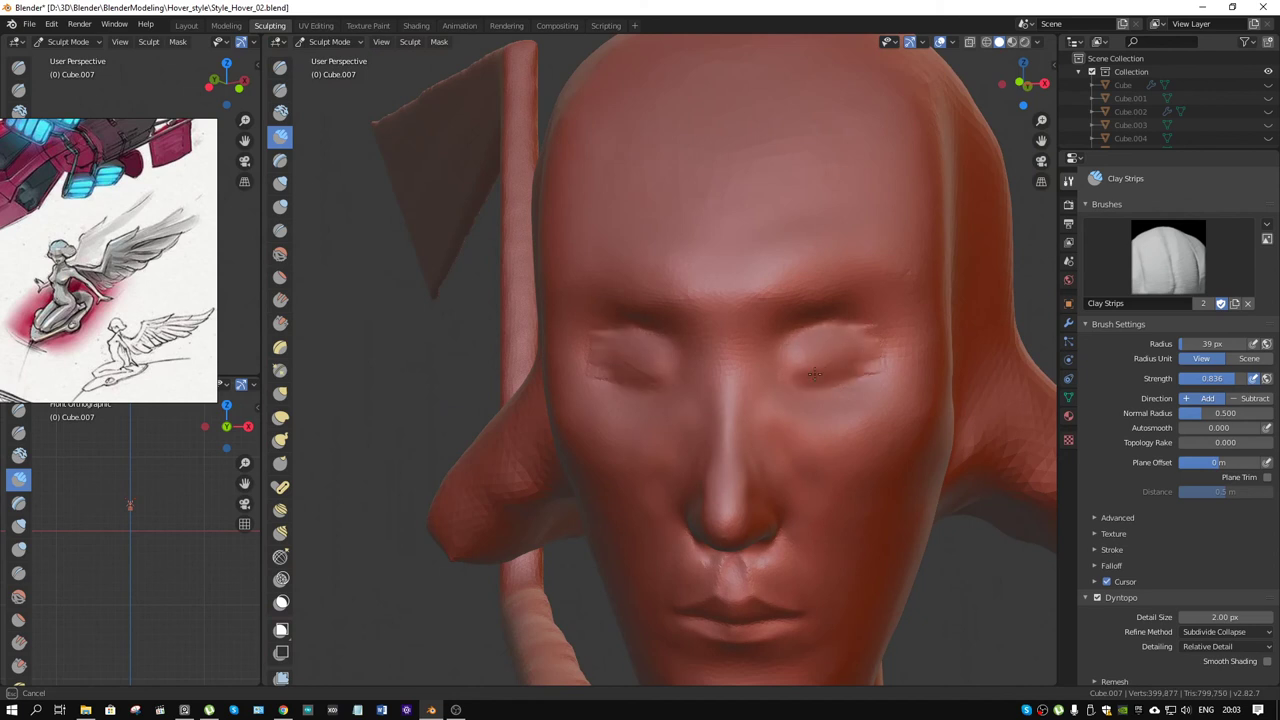
Step: Sculpt lid creases and clay build-up into both eyelids and the cheek below the eye
left_click_drag(600, 362, 668, 372)
left_click_drag(790, 375, 874, 352)
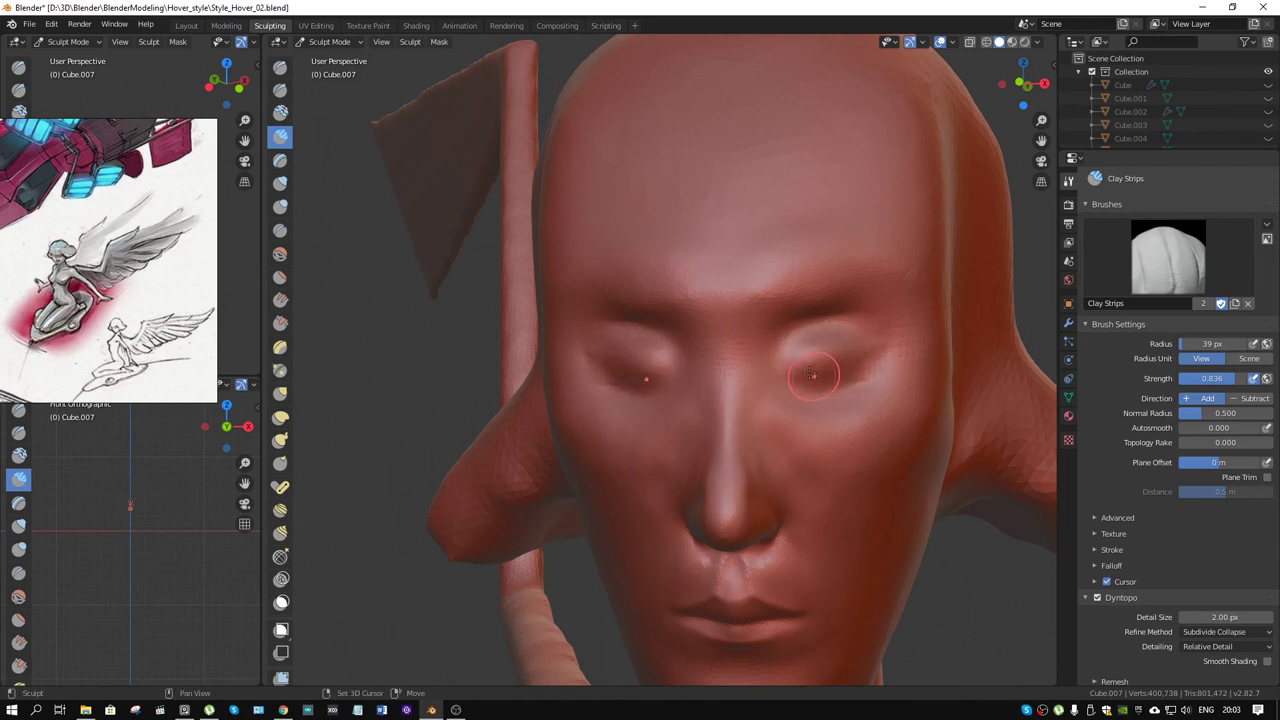
middle_click_drag(885, 353, 757, 350)
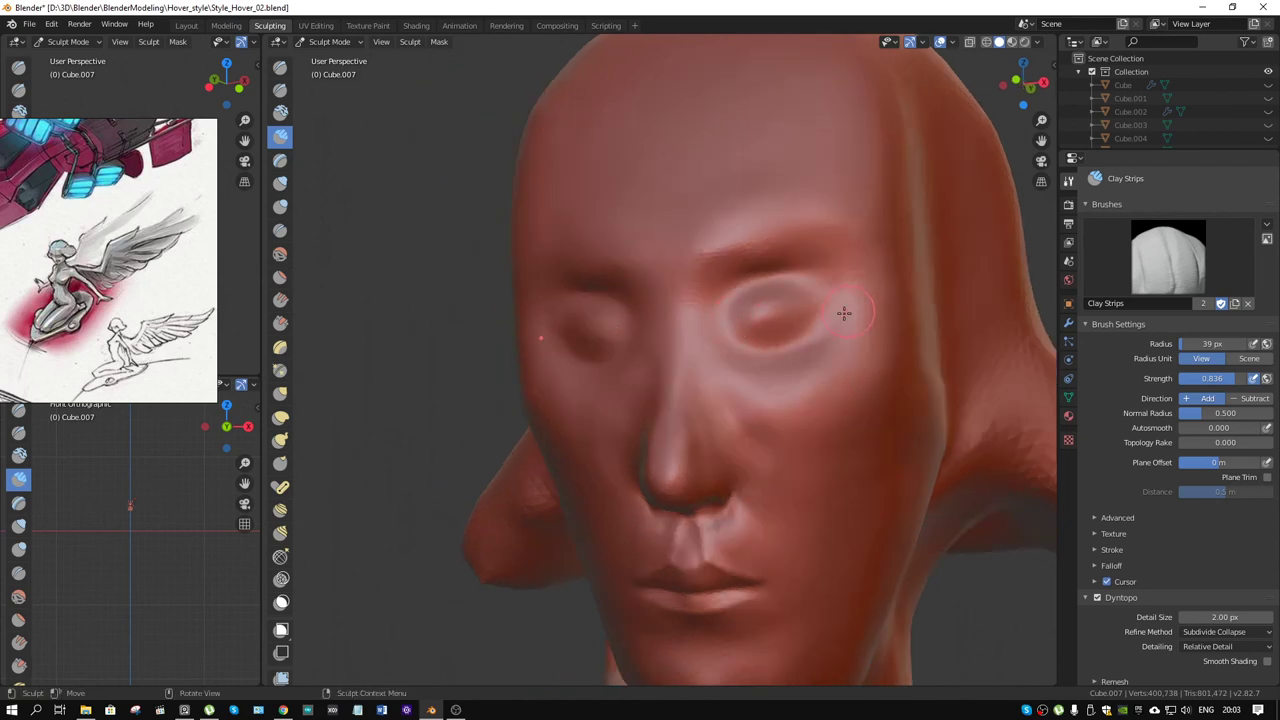
middle_click_drag(846, 306, 882, 248)
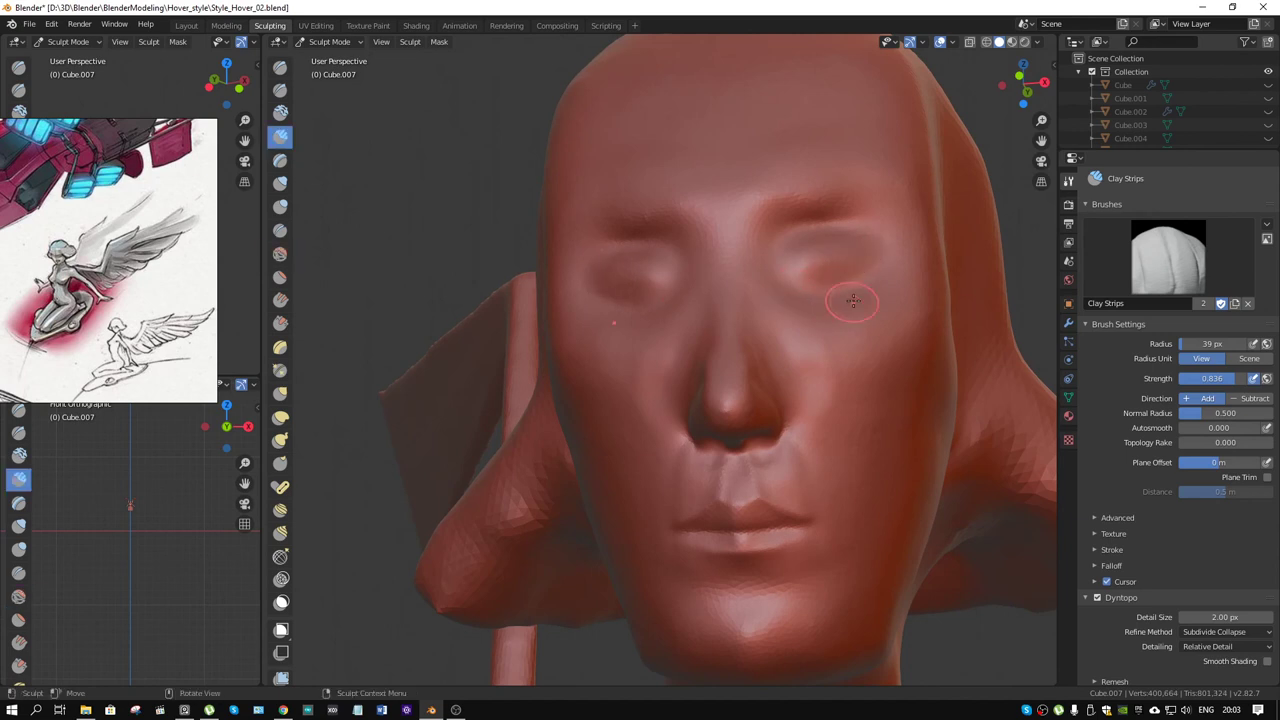
mouse_move(857, 289)
middle_mouse_down()
mouse_move(740, 413)
mouse_move(839, 402)
middle_mouse_up()
key("shift+c")
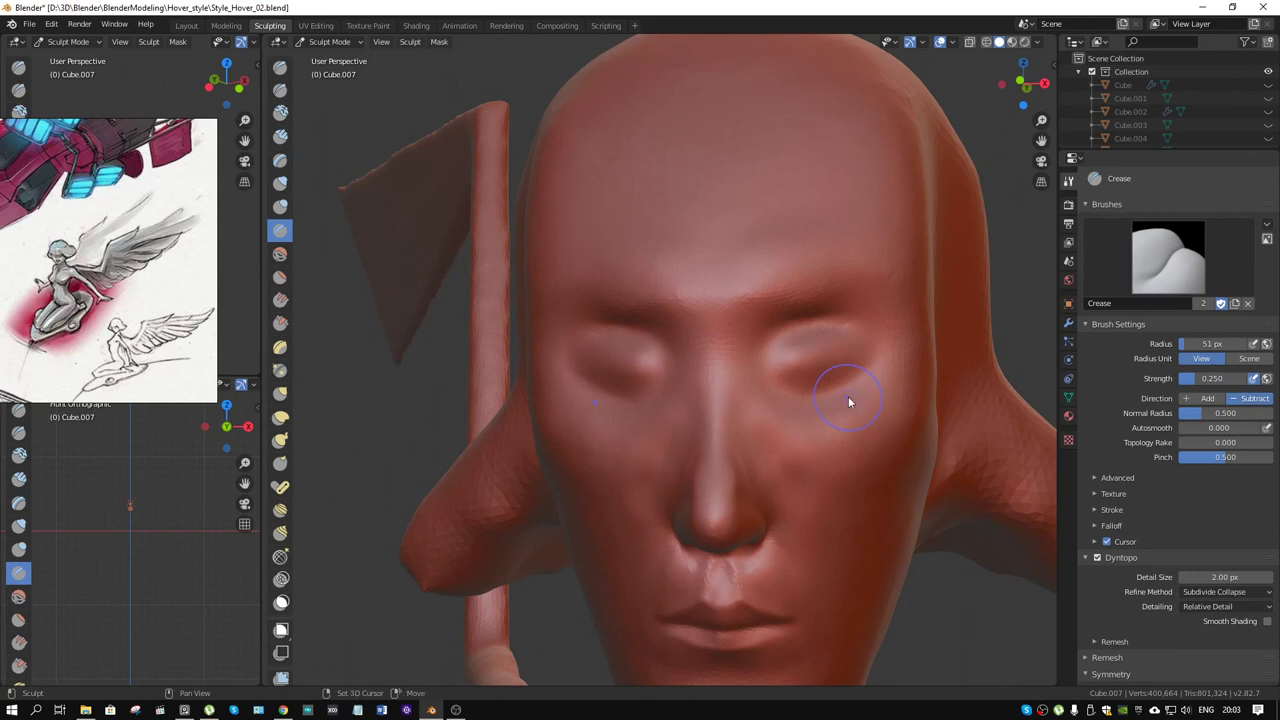
key("shift+space")
key("c")
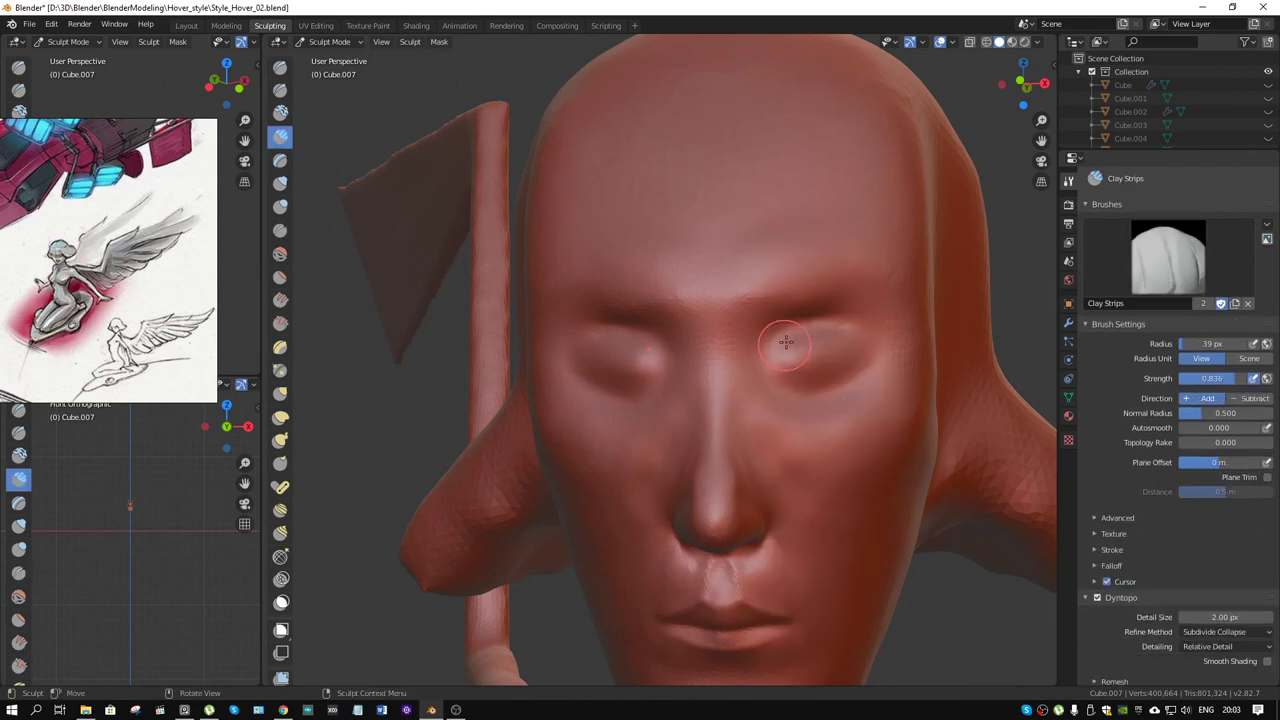
left_click_drag(786, 342, 788, 343)
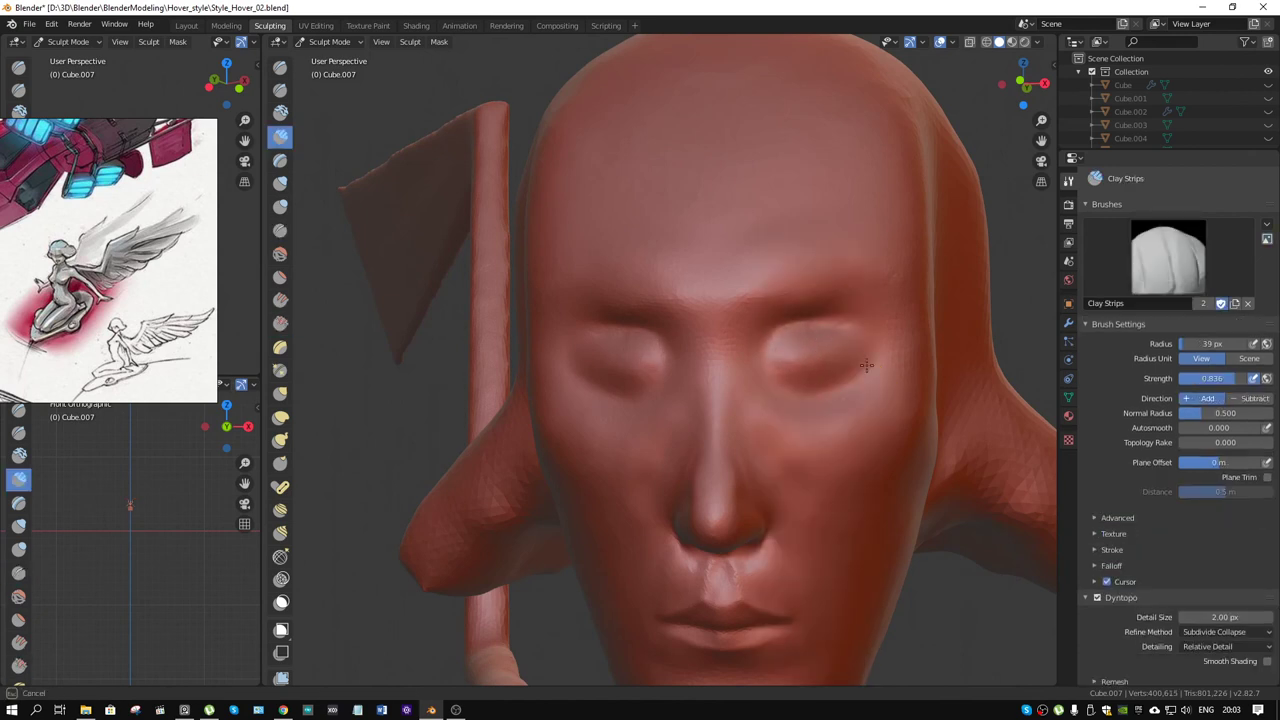
mouse_move(866, 365)
left_mouse_down()
mouse_move(835, 366)
mouse_move(817, 346)
left_mouse_up()
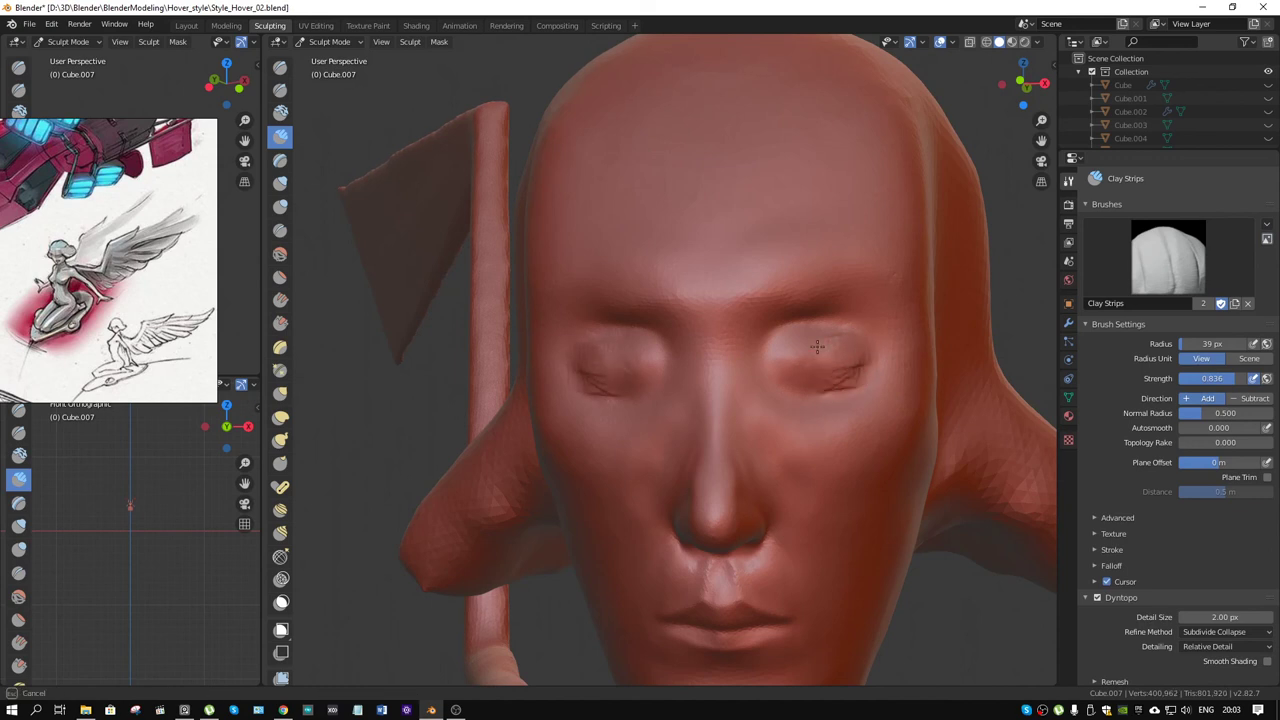
mouse_move(784, 397)
middle_mouse_down()
mouse_move(846, 386)
mouse_move(760, 392)
middle_mouse_up()
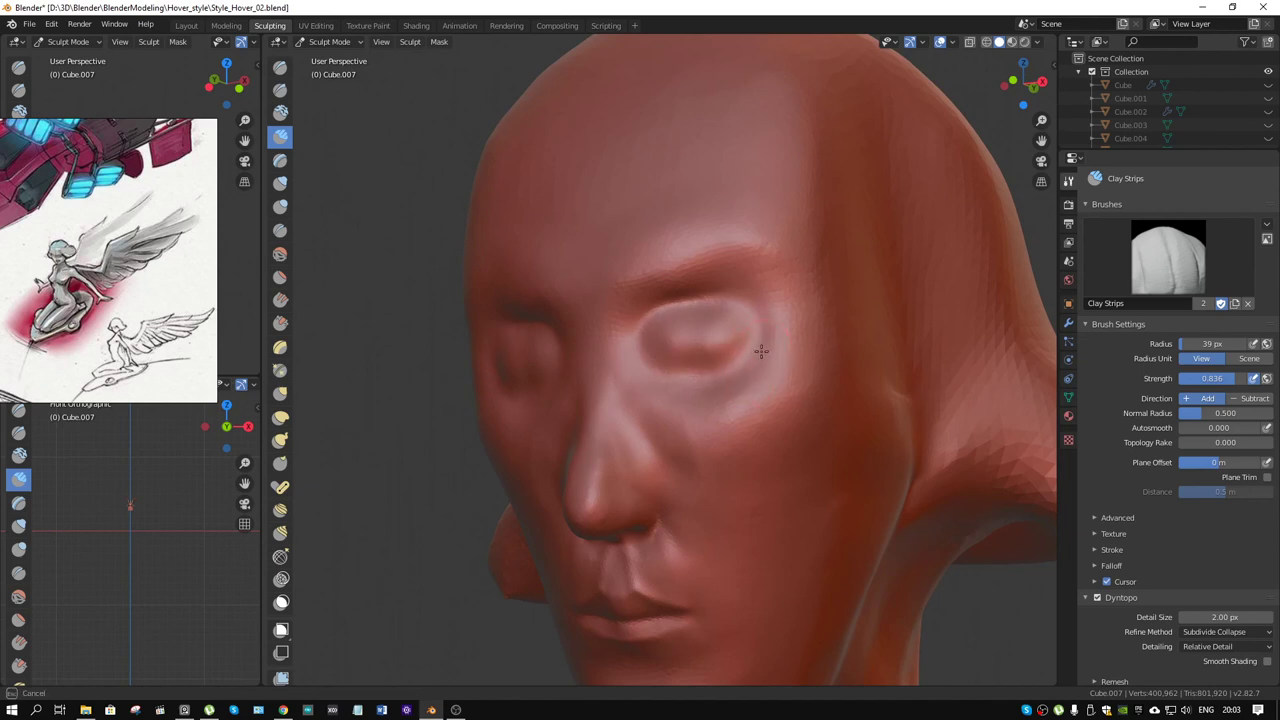
mouse_move(729, 434)
left_mouse_down()
mouse_move(768, 402)
mouse_move(700, 458)
left_mouse_up()
Step: Reframe the head frontally and enlarge the Grab brush to 97 px
key("shift+c")
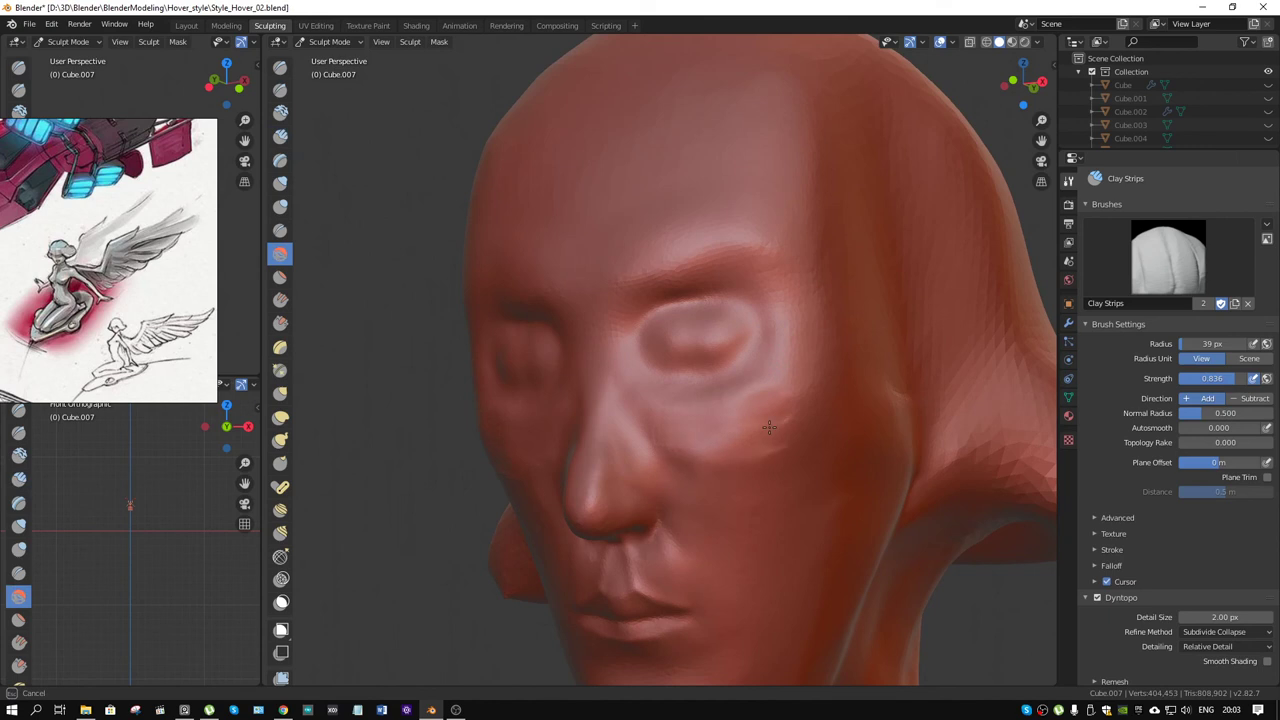
key("c")
scroll(716, 462, "down", 3)
middle_click_drag(716, 462, 737, 420)
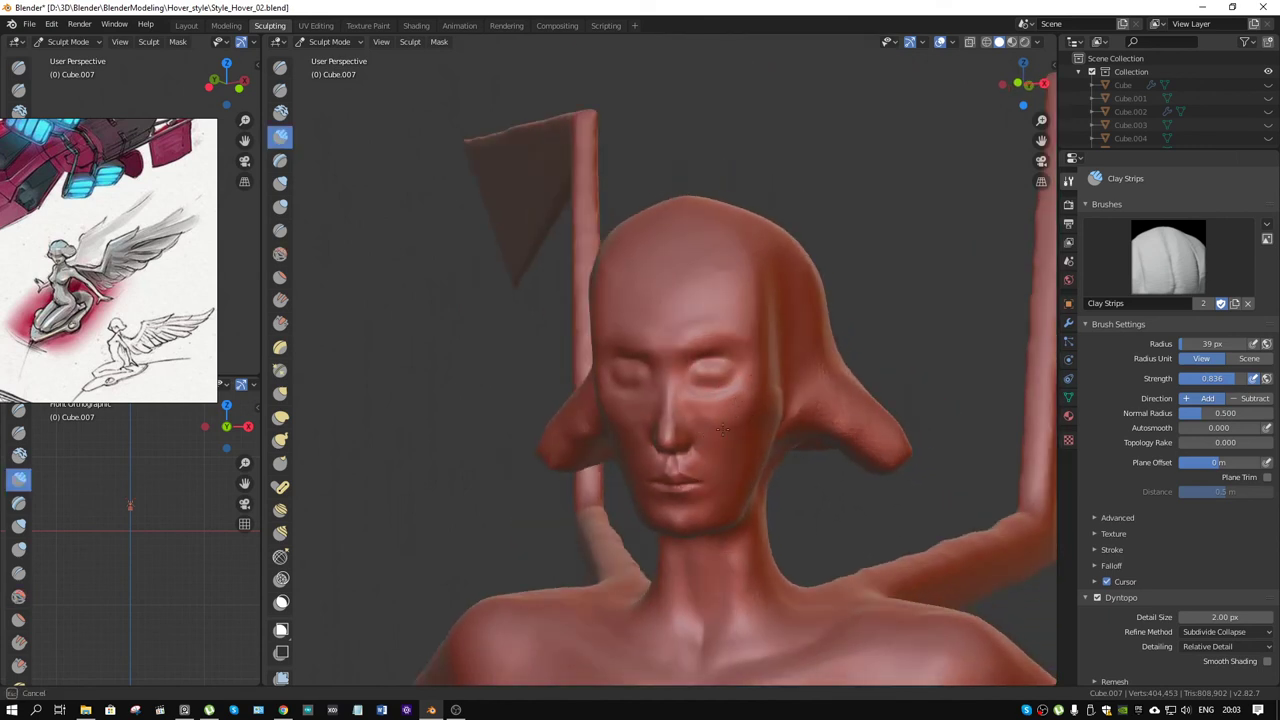
middle_click_drag(750, 379, 762, 372)
scroll(762, 372, "up", 2)
key("g")
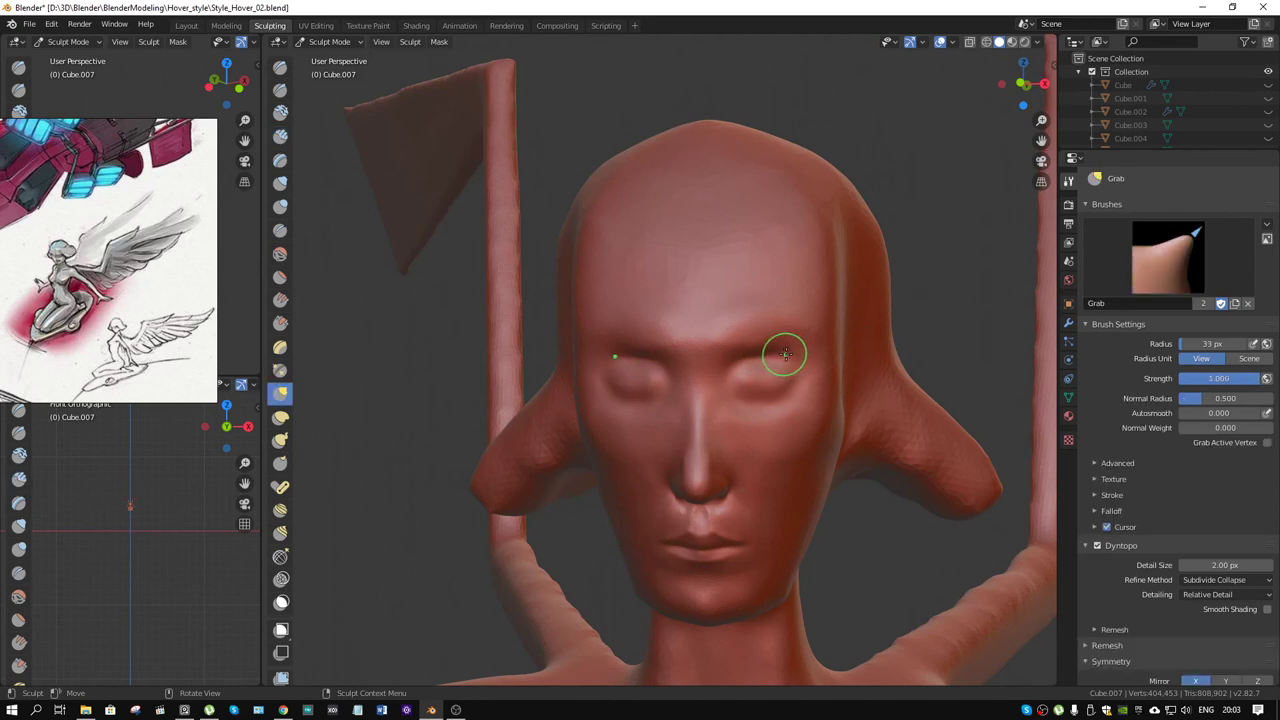
key("f")
left_click(828, 389)
middle_click_drag(846, 423, 837, 420)
key("f")
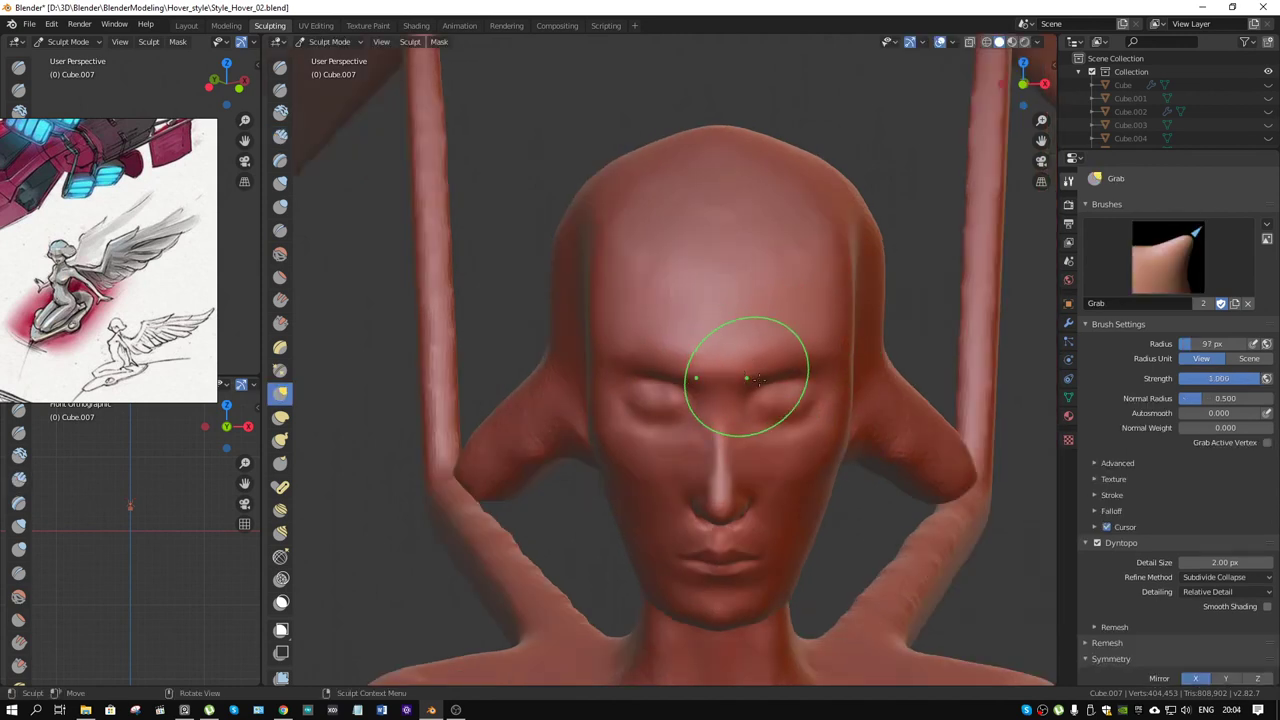
mouse_move(772, 370)
middle_mouse_down()
mouse_move(788, 357)
mouse_move(729, 414)
middle_mouse_up()
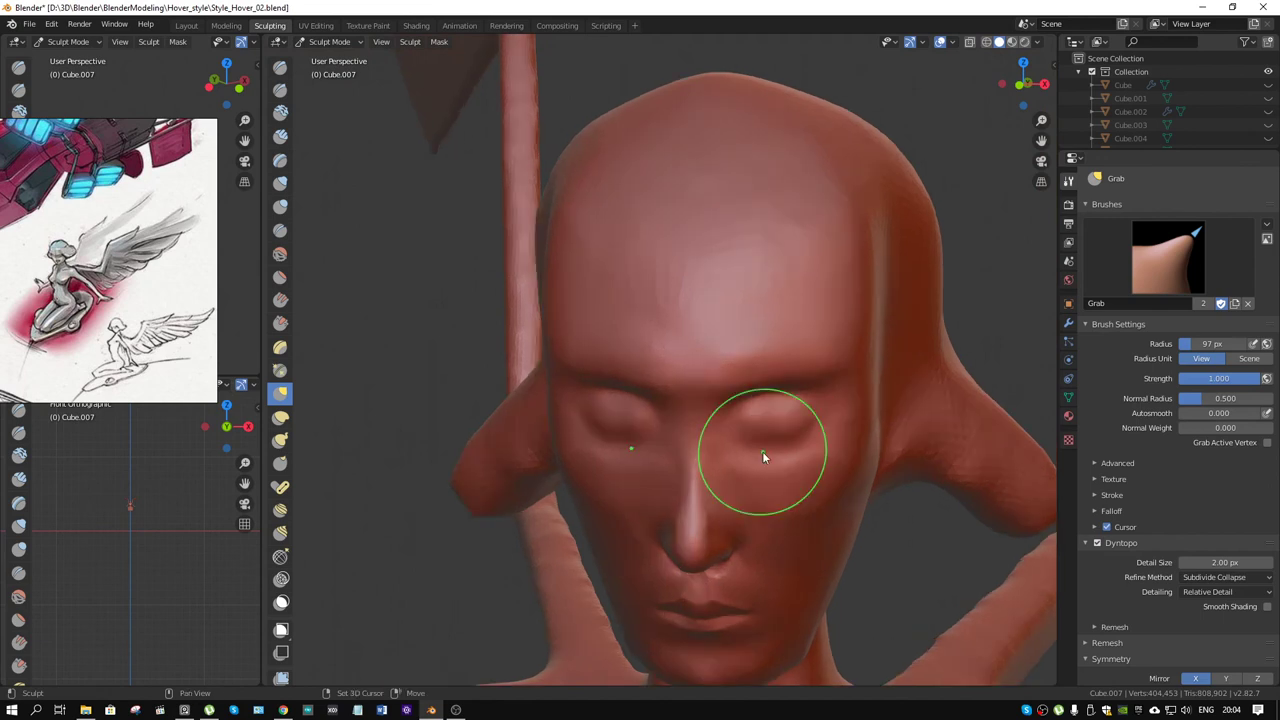
Step: Build up the nose bridge between the eyes with Clay Strips, then pull it into shape with Grab
key("e")
key("shift+space")
left_click(745, 290)
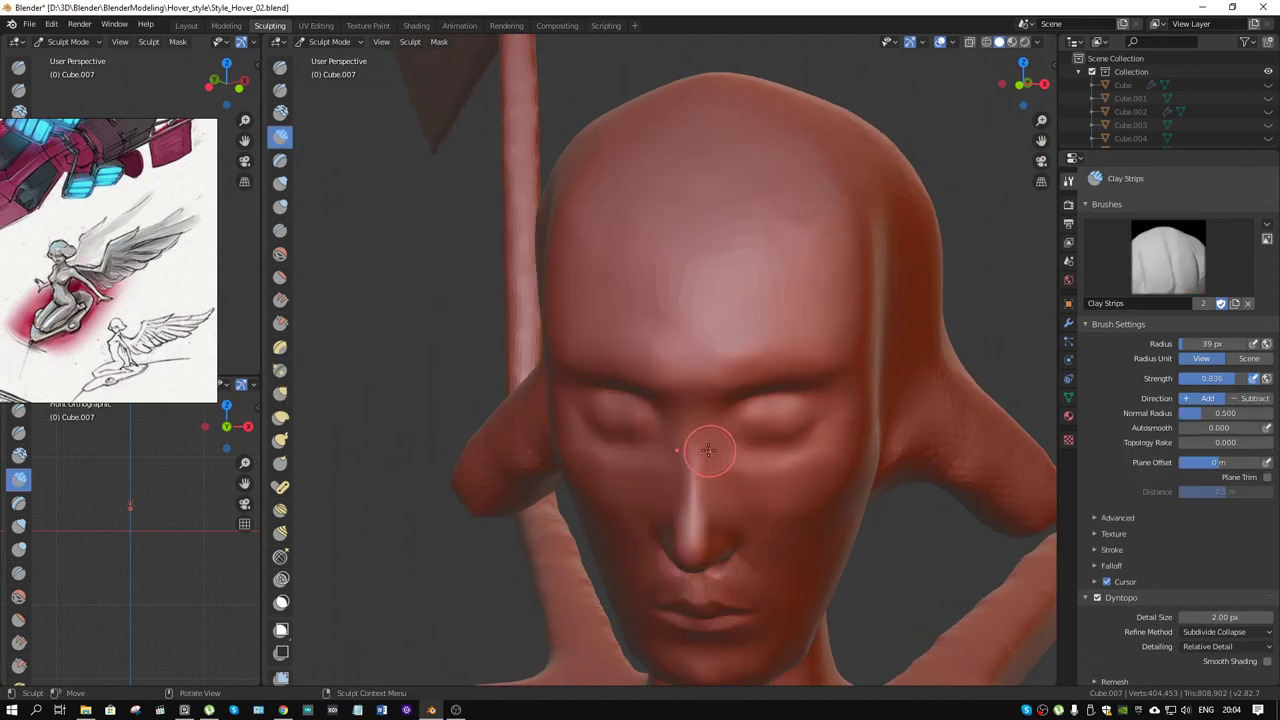
scroll(700, 390, "up", 3)
left_click_drag(742, 375, 743, 410)
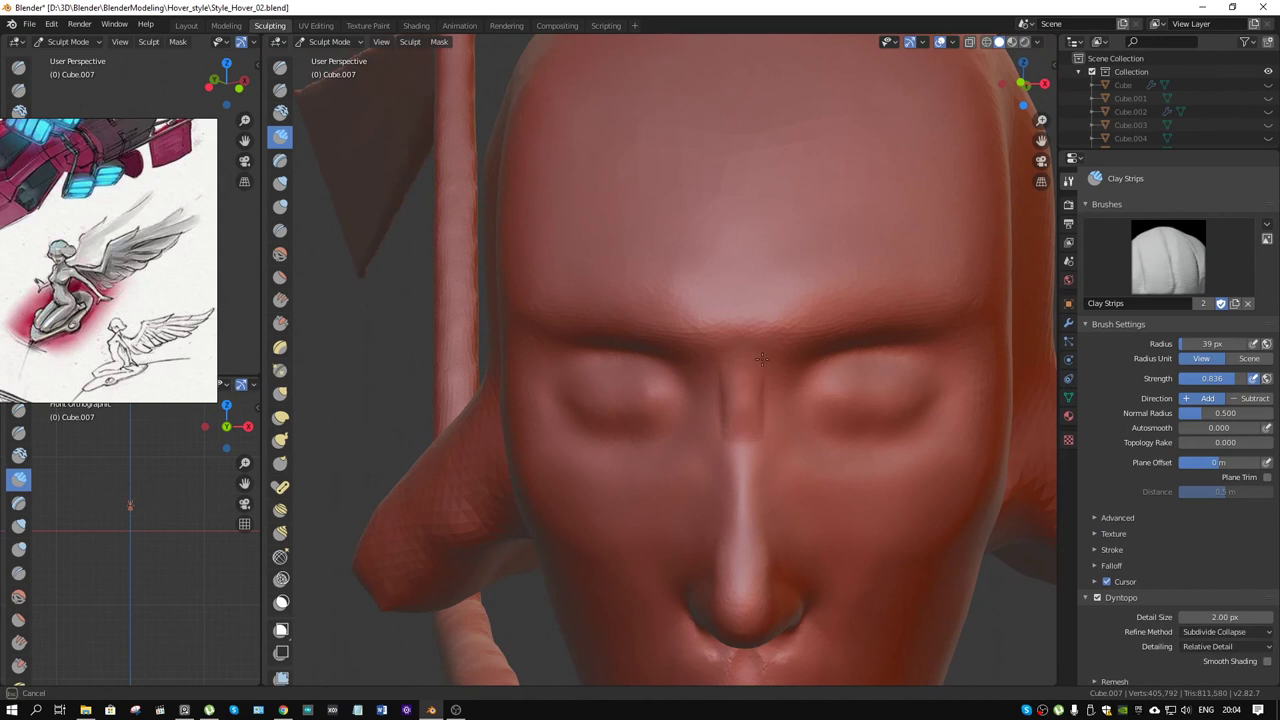
middle_click_drag(791, 409, 760, 391)
scroll(766, 410, "up", 3)
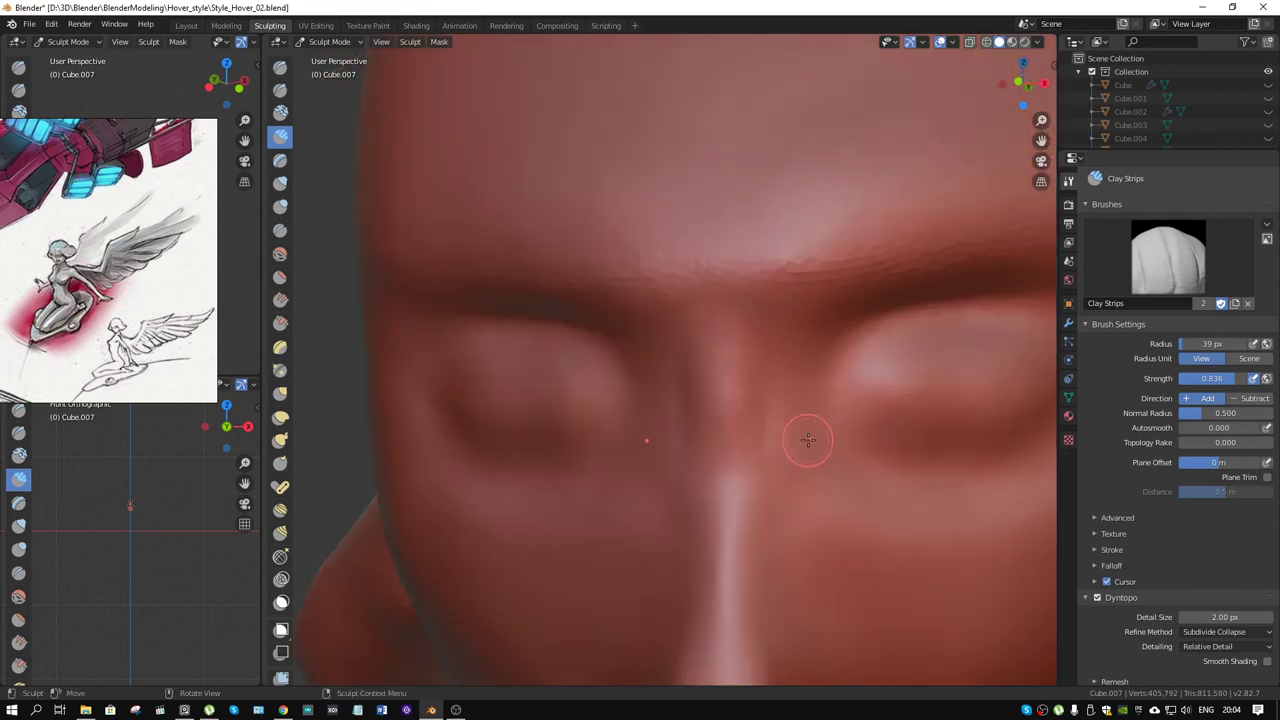
scroll(808, 440, "down", 3)
scroll(790, 420, "up", 2)
key("g")
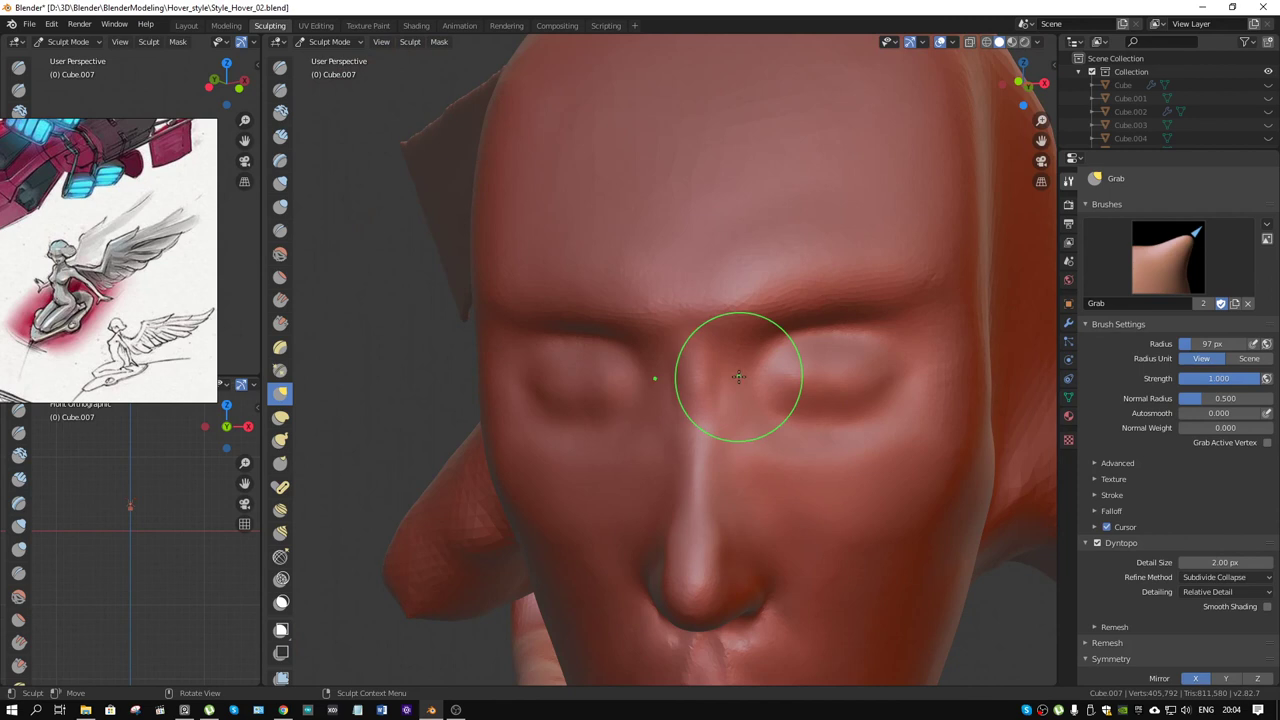
mouse_move(738, 376)
left_mouse_down()
mouse_move(731, 392)
mouse_move(713, 386)
left_mouse_up()
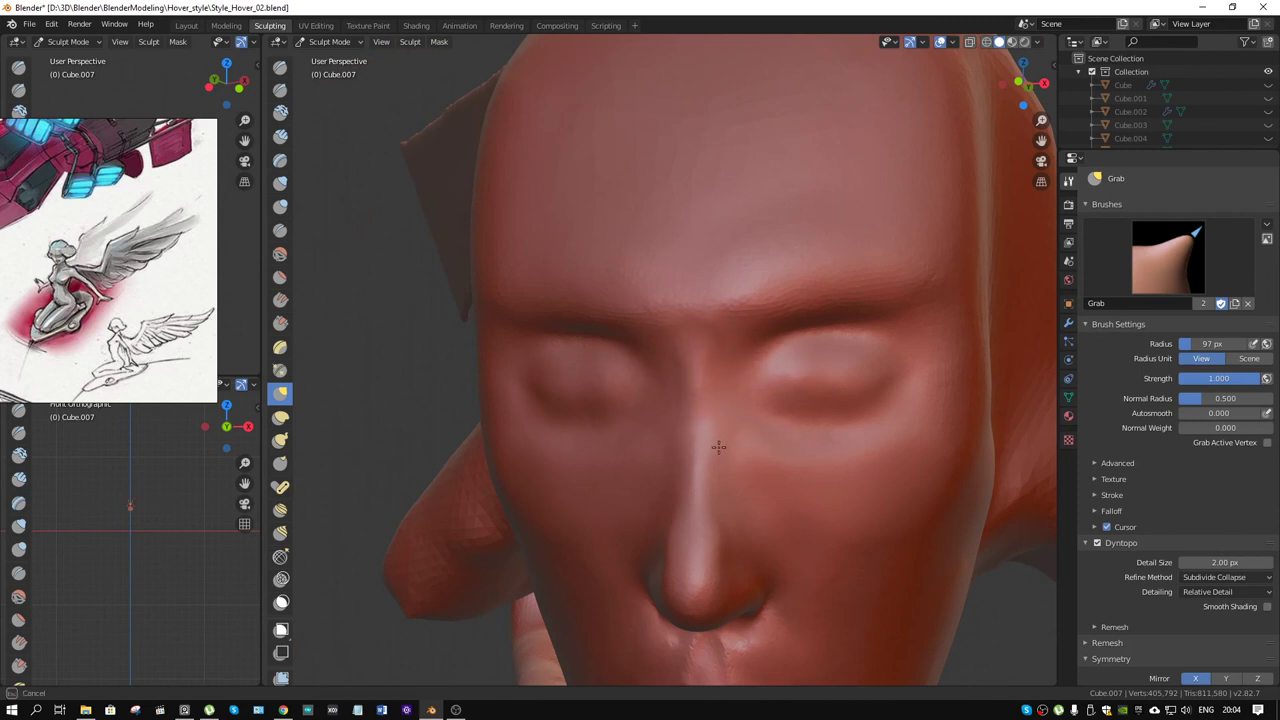
Step: Add more Clay Strips build-up to both eyelids, refining the right lid surface
scroll(757, 386, "down", 3)
mouse_move(757, 386)
middle_mouse_down()
mouse_move(700, 309)
mouse_move(825, 322)
mouse_move(800, 329)
middle_mouse_up()
scroll(690, 370, "up", 3)
key("shift+space")
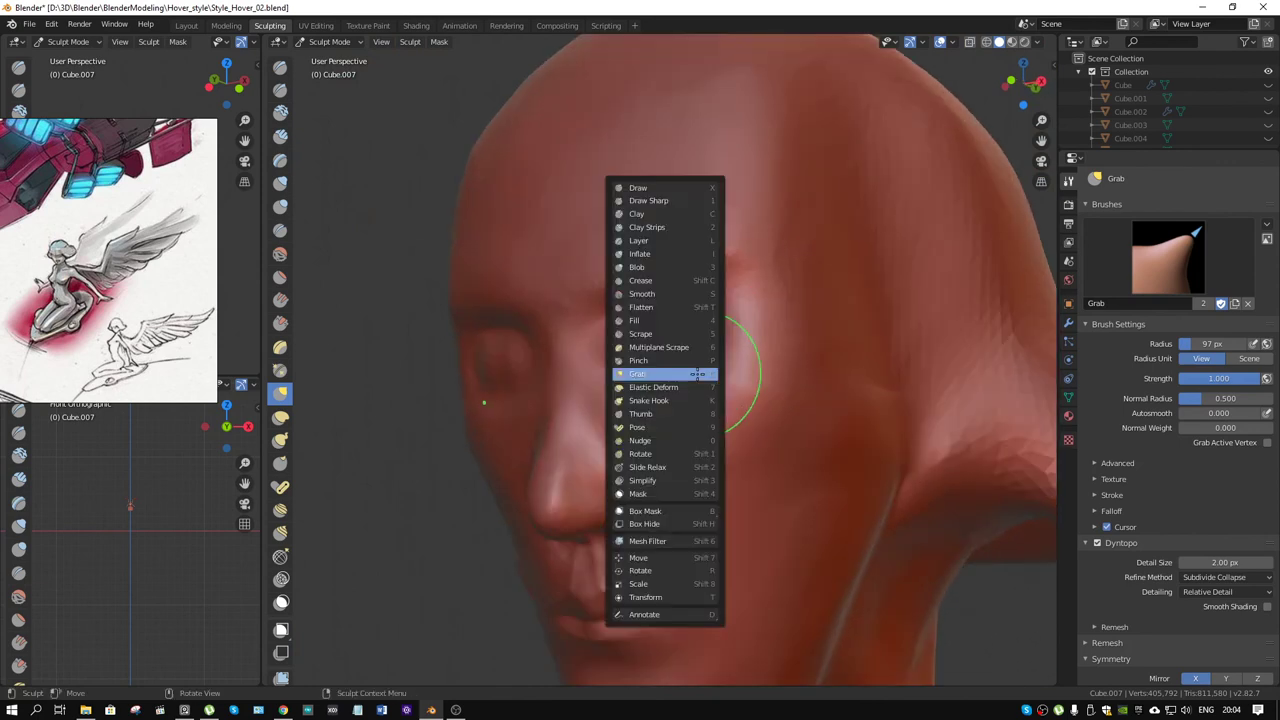
left_click(646, 227)
middle_click_drag(646, 227, 772, 325)
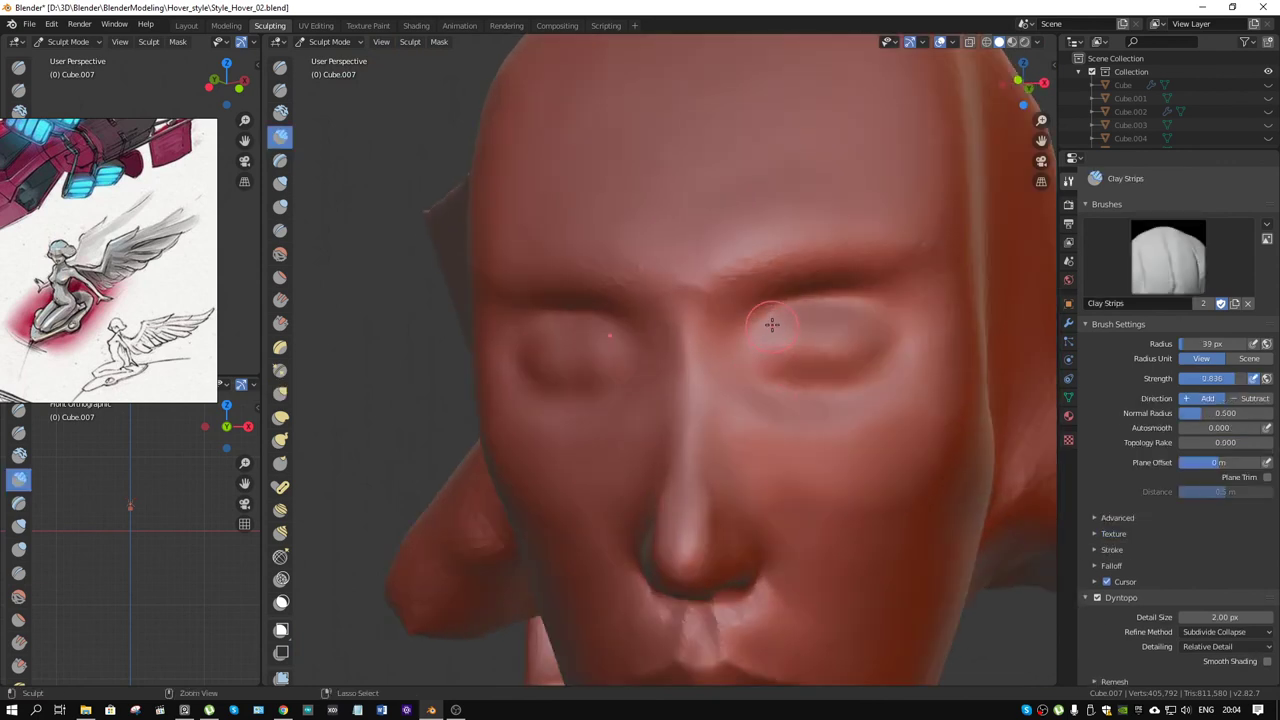
mouse_move(772, 325)
left_mouse_down()
mouse_move(756, 386)
mouse_move(744, 363)
left_mouse_up()
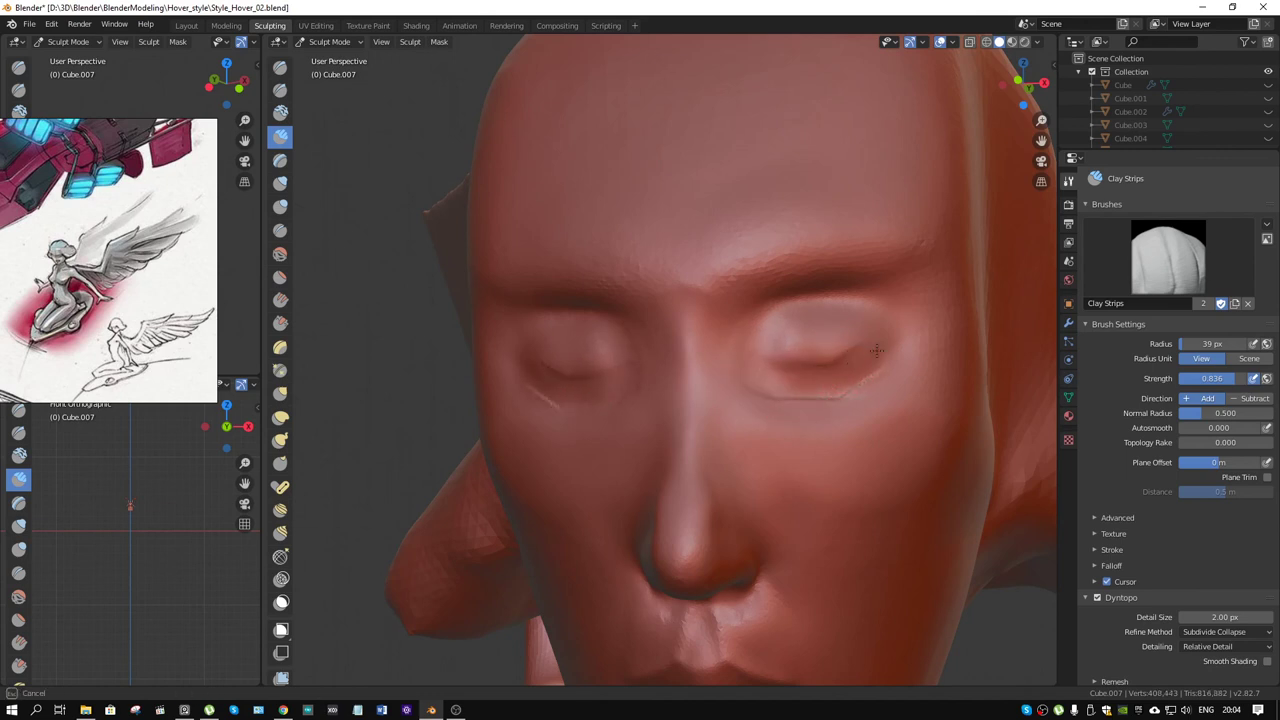
mouse_move(884, 353)
left_mouse_down()
mouse_move(781, 363)
mouse_move(881, 351)
left_mouse_up()
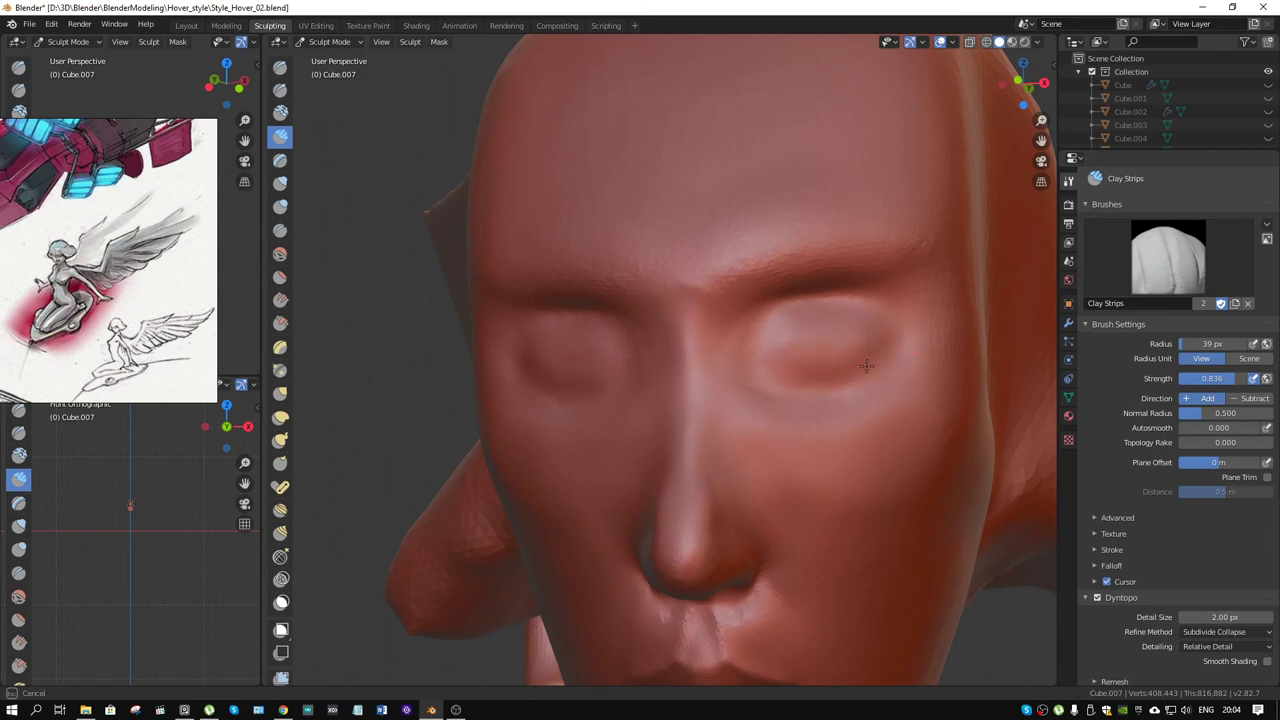
middle_click_drag(866, 366, 735, 427)
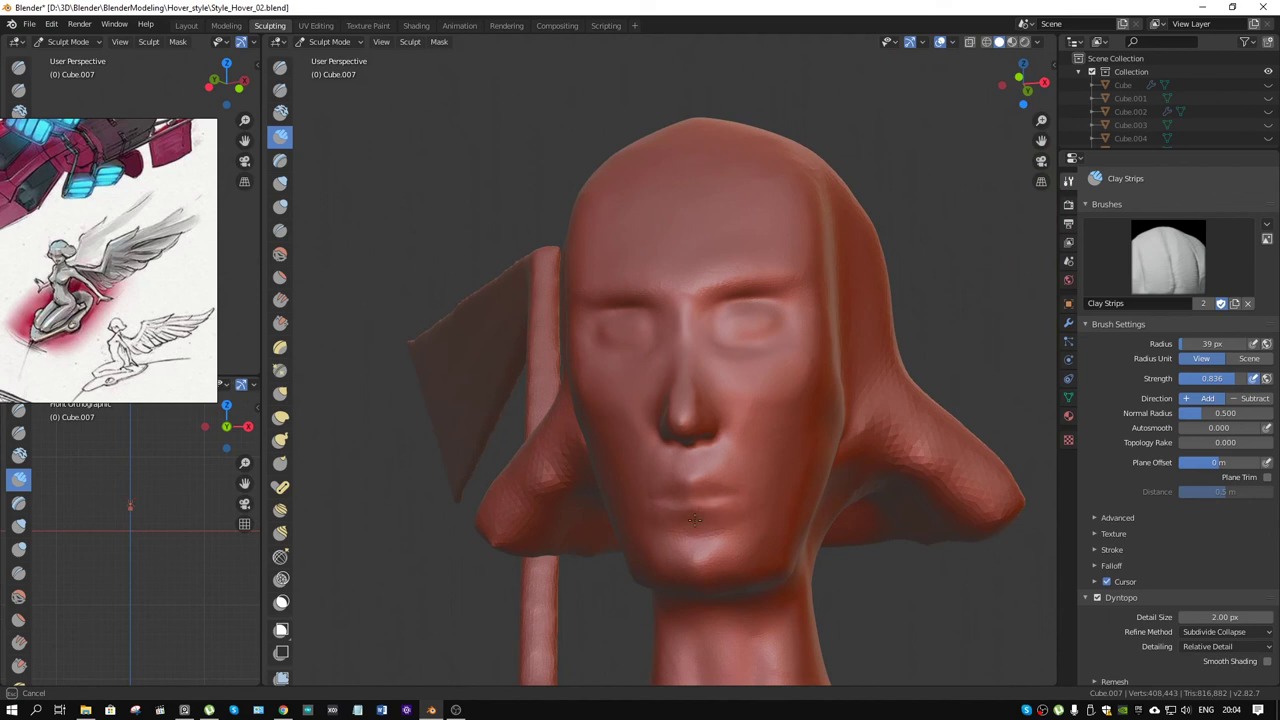
Step: Resize the current brush to 87 px and adjust its strength while viewing the upper body
scroll(750, 480, "down", 3)
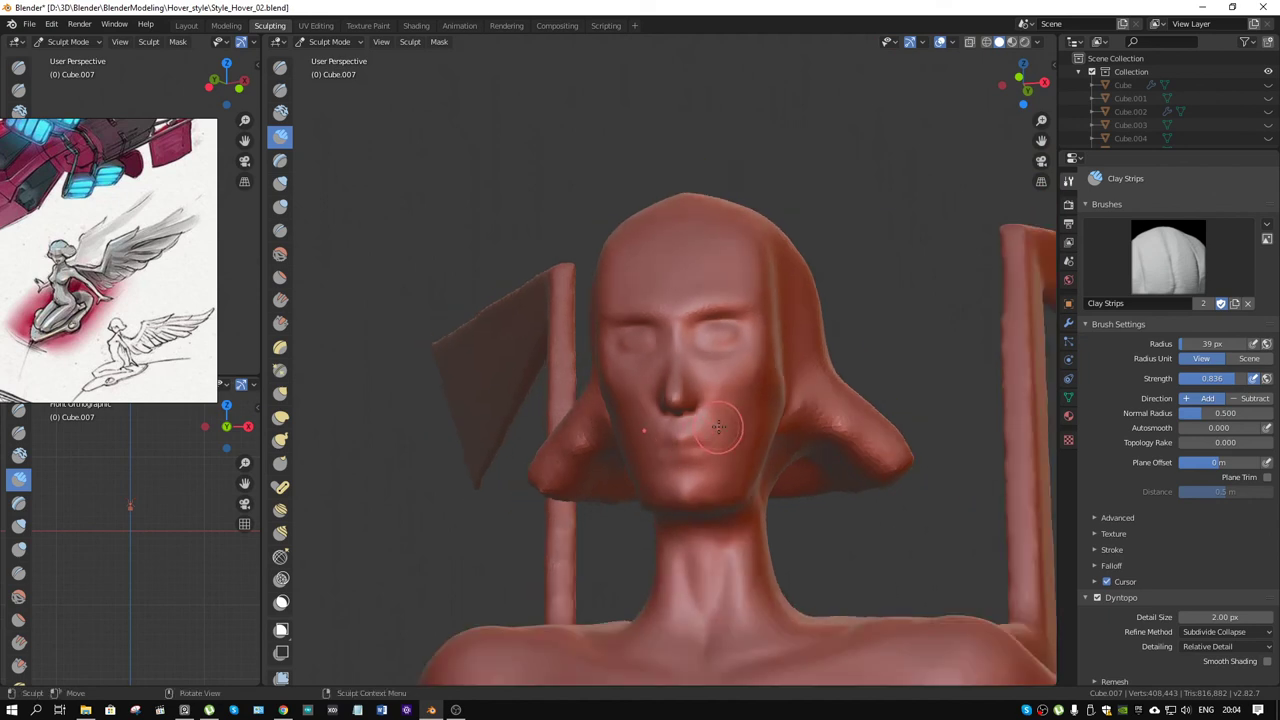
mouse_move(720, 429)
middle_mouse_down()
mouse_move(757, 434)
mouse_move(725, 410)
middle_mouse_up()
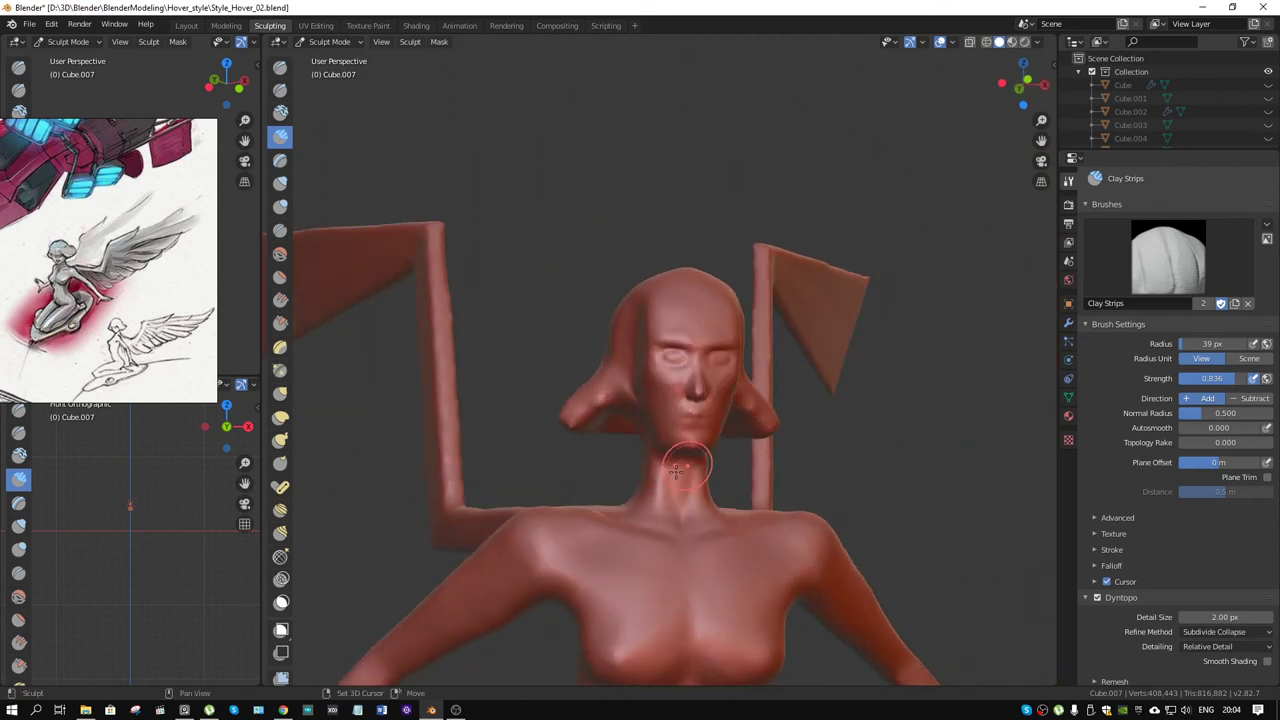
mouse_move(690, 462)
middle_mouse_down()
mouse_move(674, 432)
mouse_move(727, 362)
mouse_move(700, 366)
middle_mouse_up()
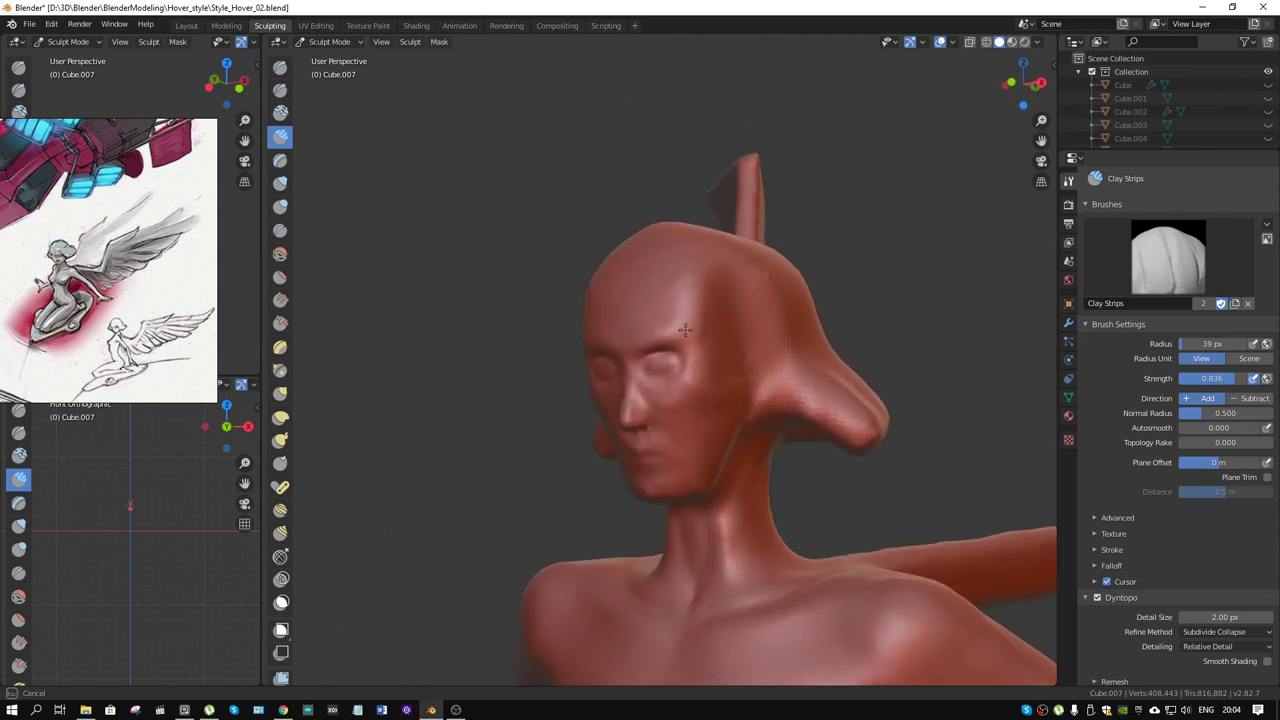
key("f")
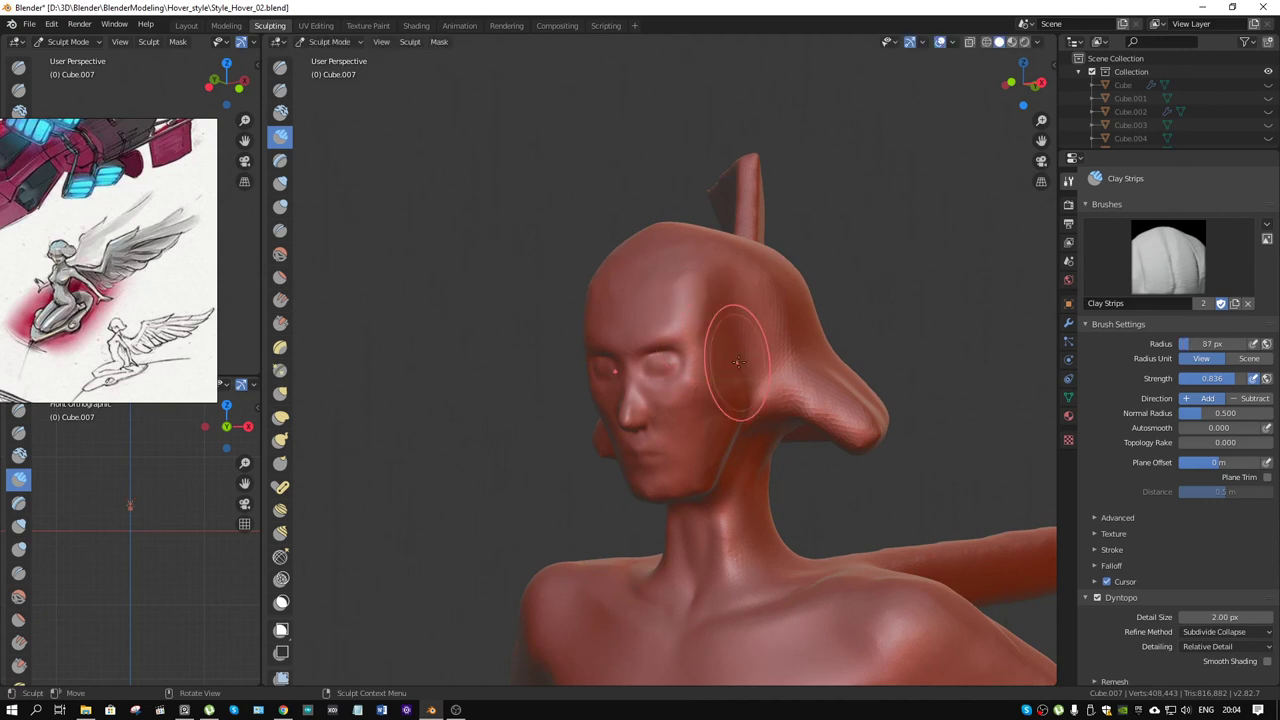
left_click(658, 302)
key("shift+f")
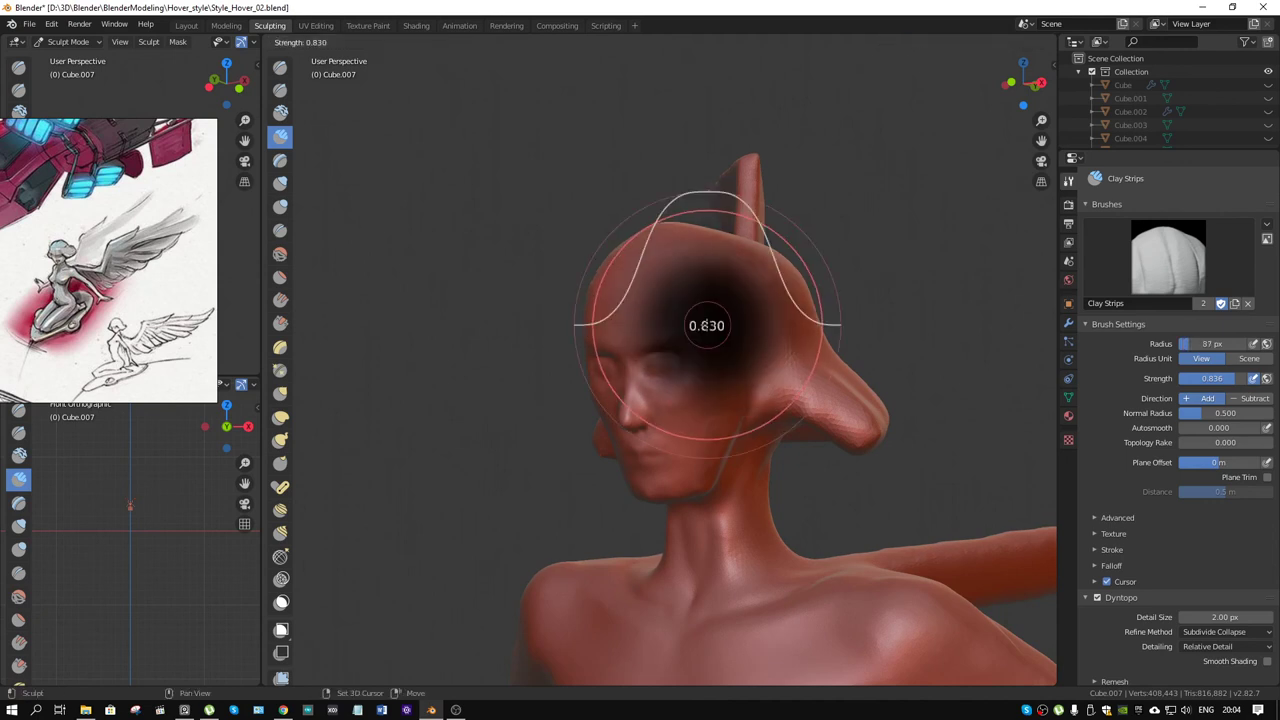
left_click(707, 325)
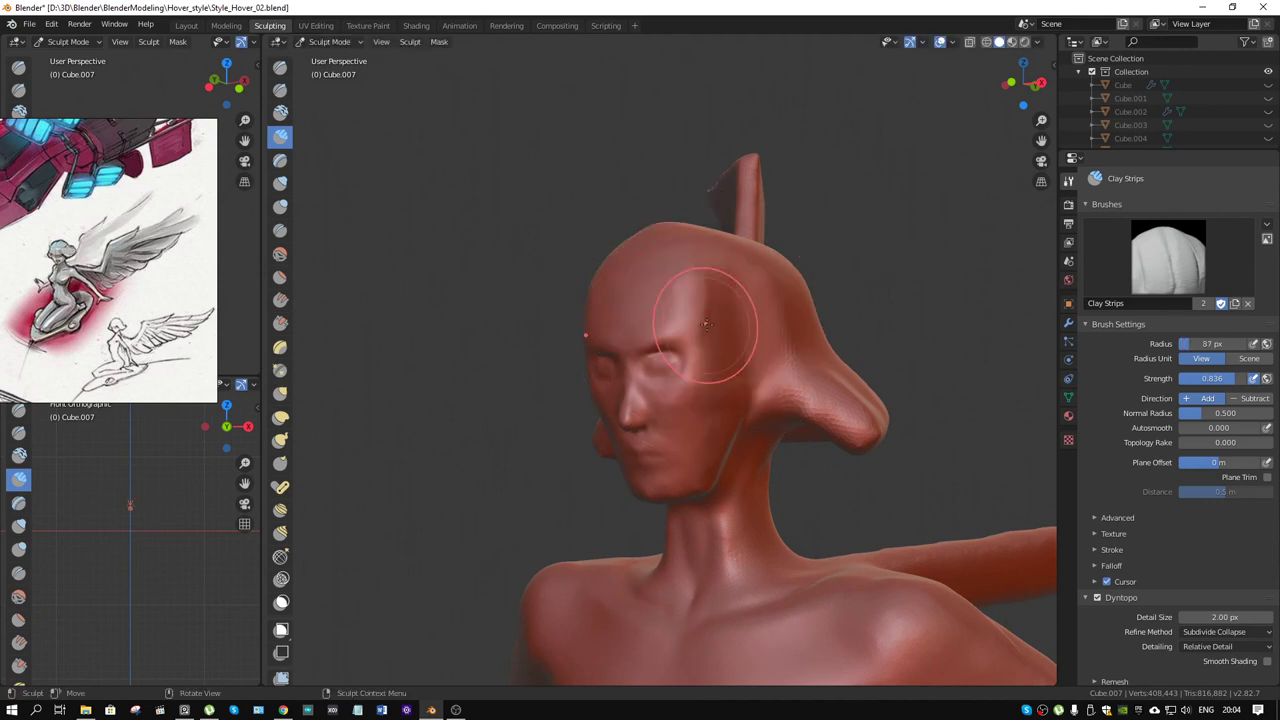
Step: Switch to the Smooth brush at 74 px radius, keeping strength at 0.500
left_click(284, 257)
key("f")
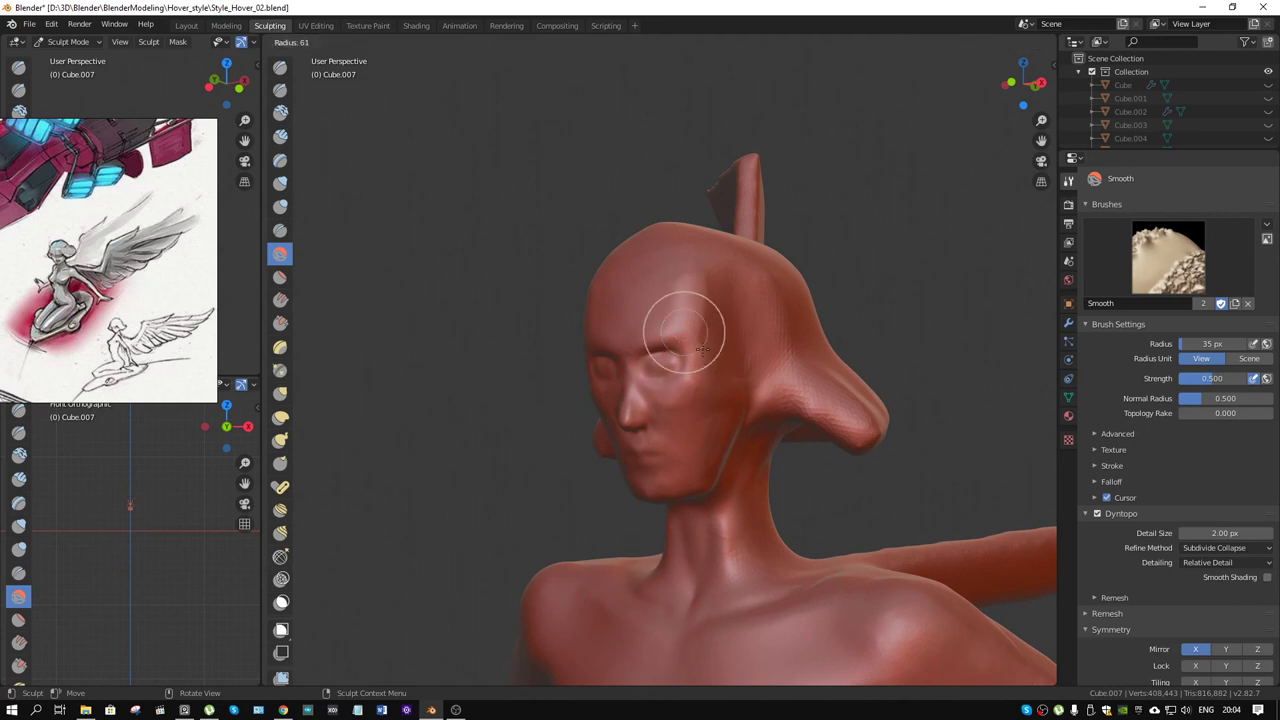
left_click(712, 350)
key("shift+f")
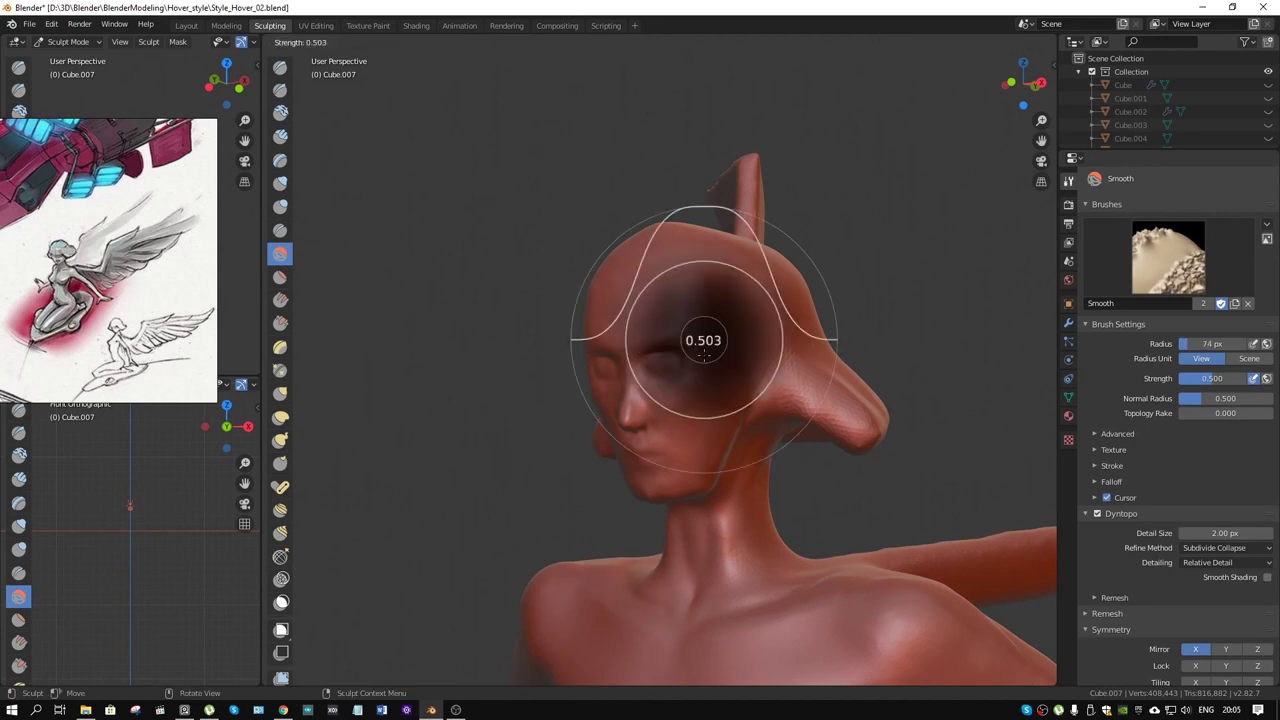
key("Escape")
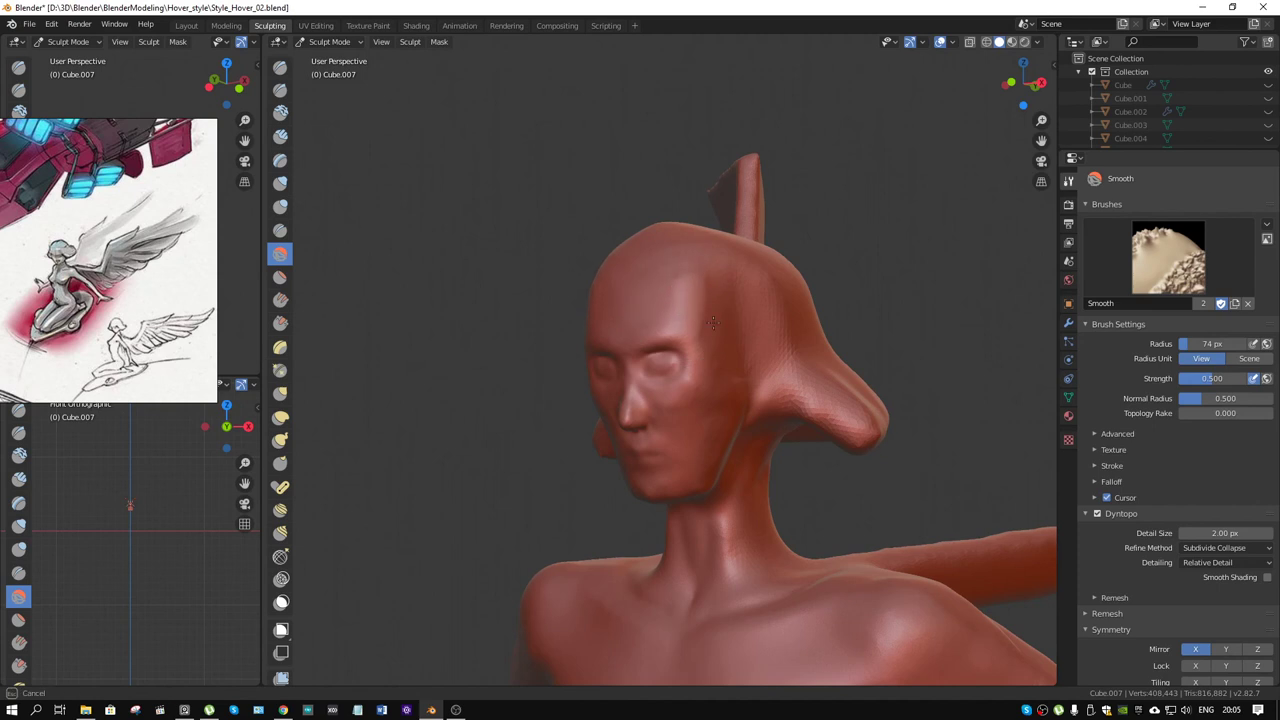
mouse_move(686, 294)
middle_mouse_down()
mouse_move(764, 323)
mouse_move(684, 335)
middle_mouse_up()
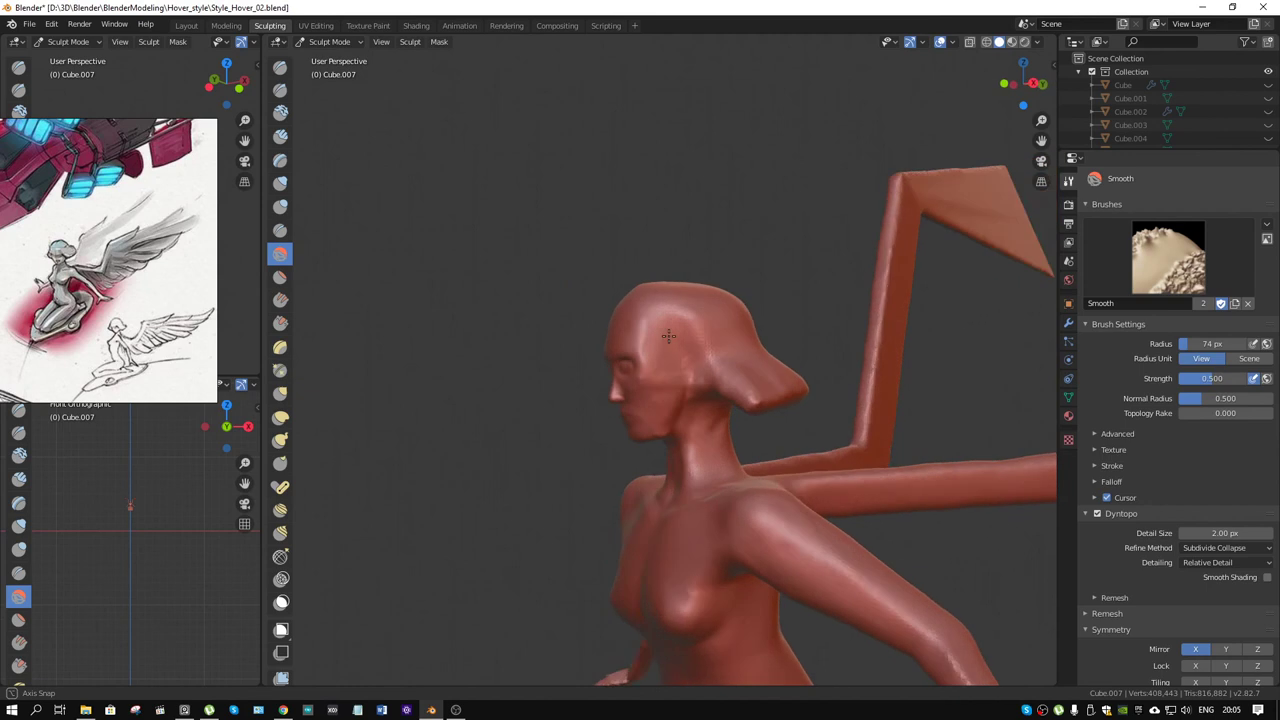
Step: Switch to Grab at 162 px and pull the top and back of the head outward
key("g")
key("f")
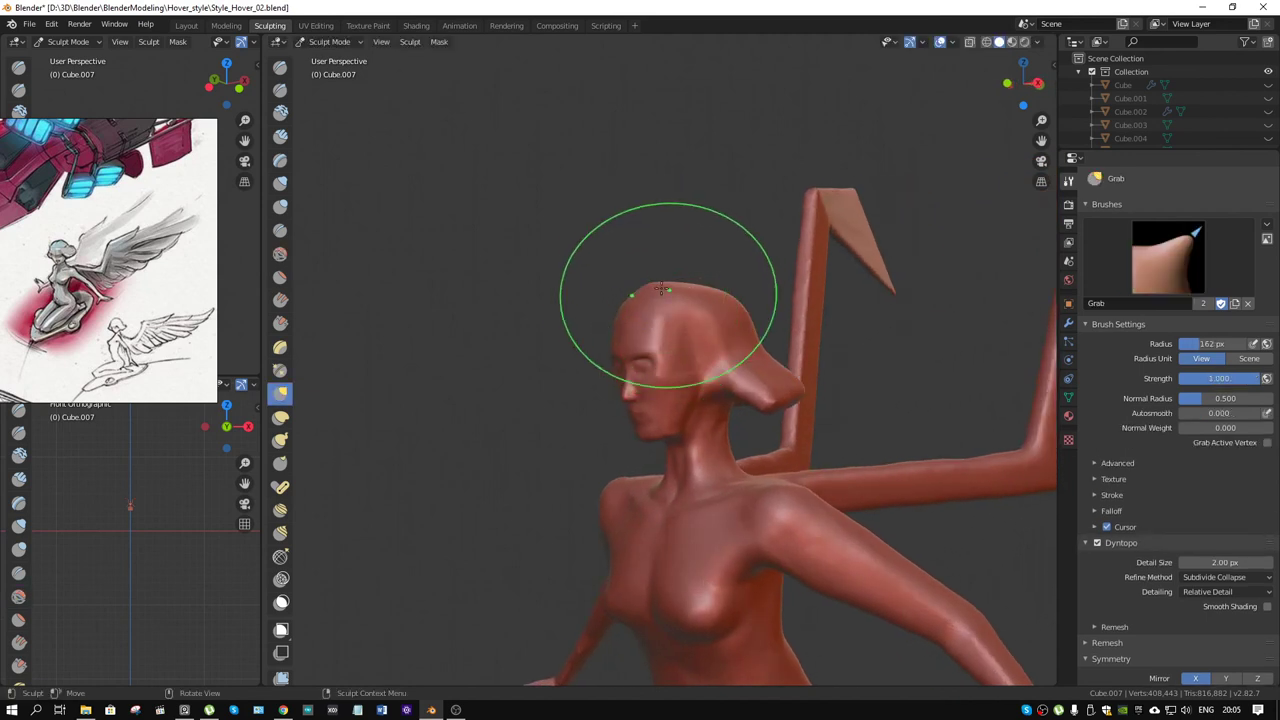
left_click(651, 289)
left_click_drag(651, 289, 652, 293)
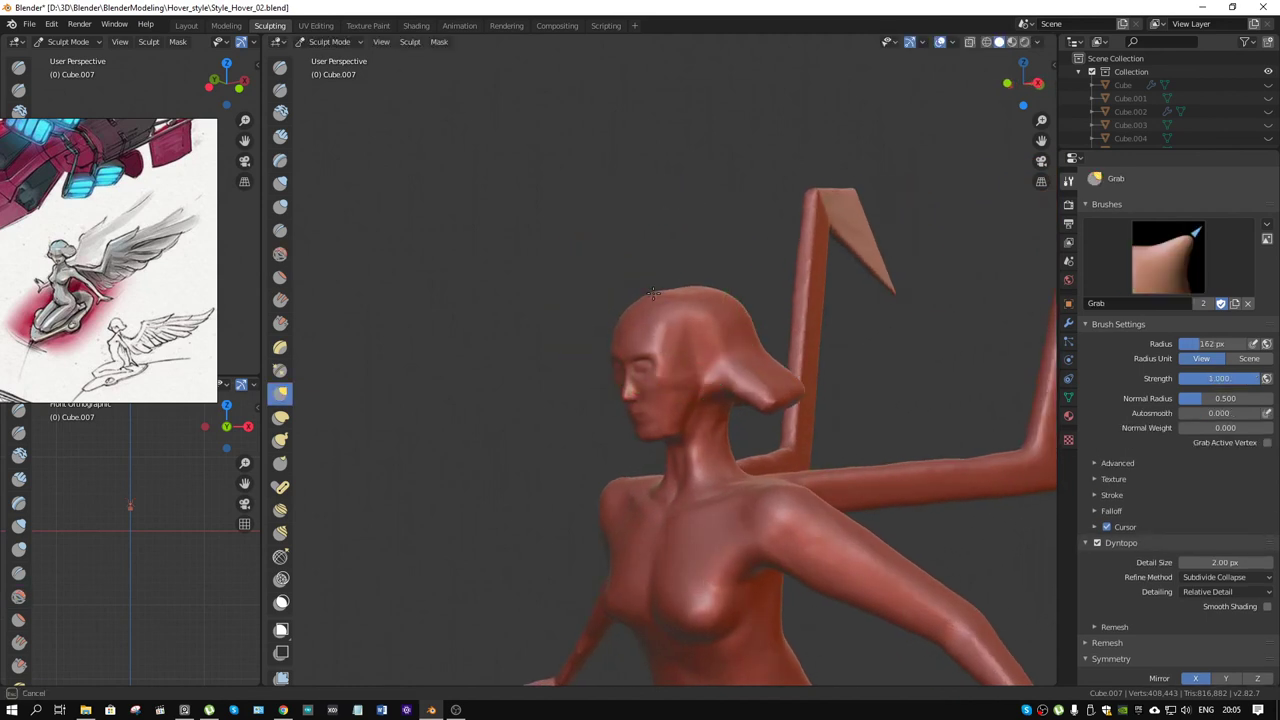
middle_click_drag(652, 293, 686, 329)
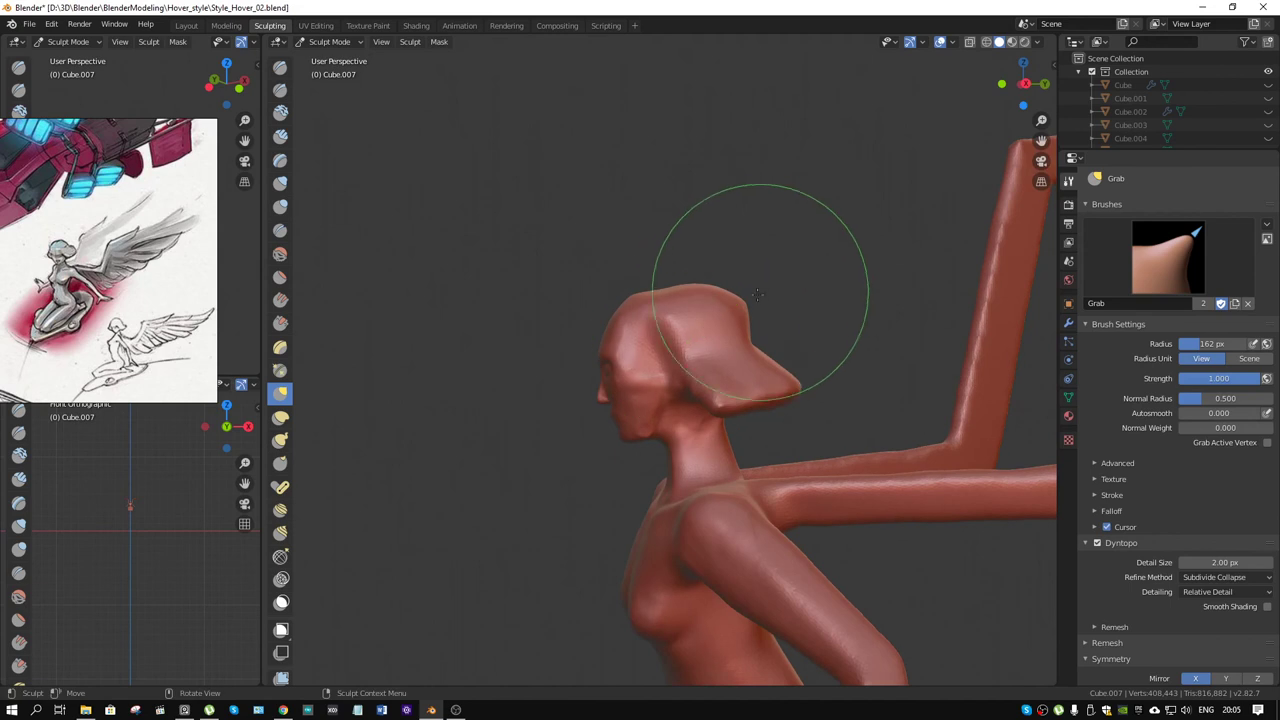
left_click_drag(744, 305, 733, 310)
Step: Pull the upper right and top of the head into a flared hair mass, then pick Clay Strips
middle_click_drag(733, 310, 733, 311)
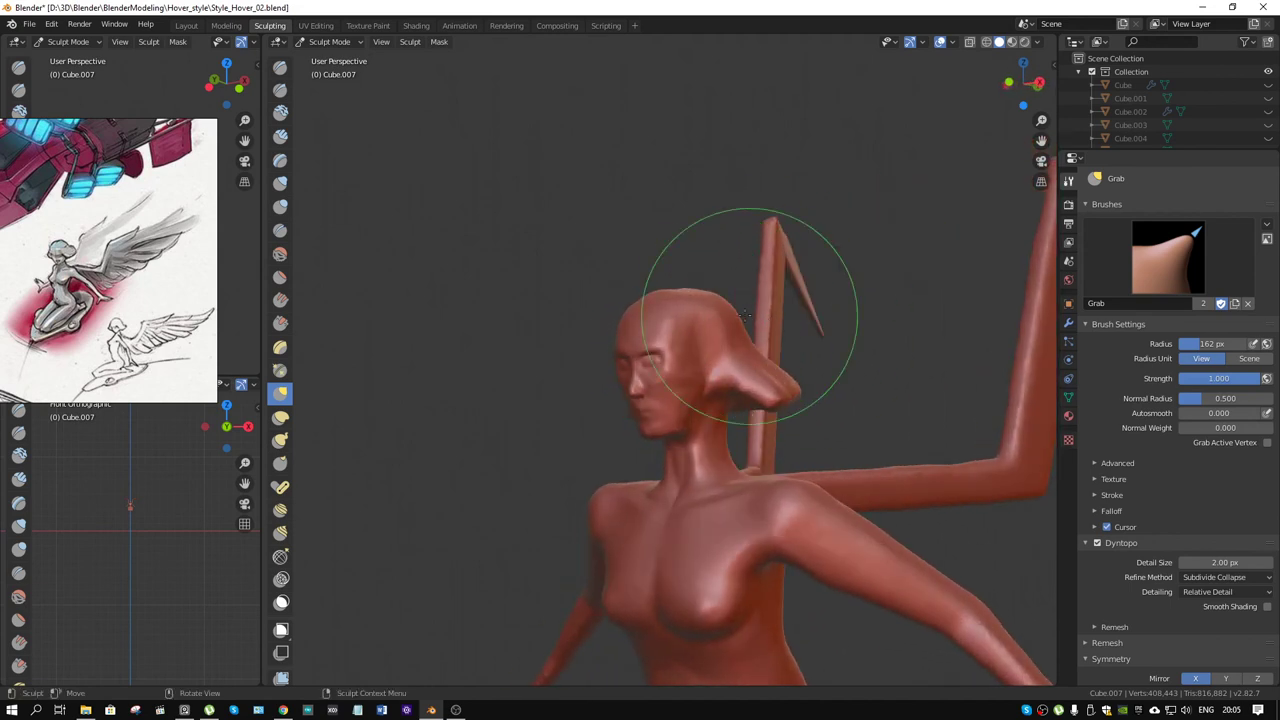
left_click_drag(733, 310, 735, 312)
middle_click_drag(735, 312, 747, 323)
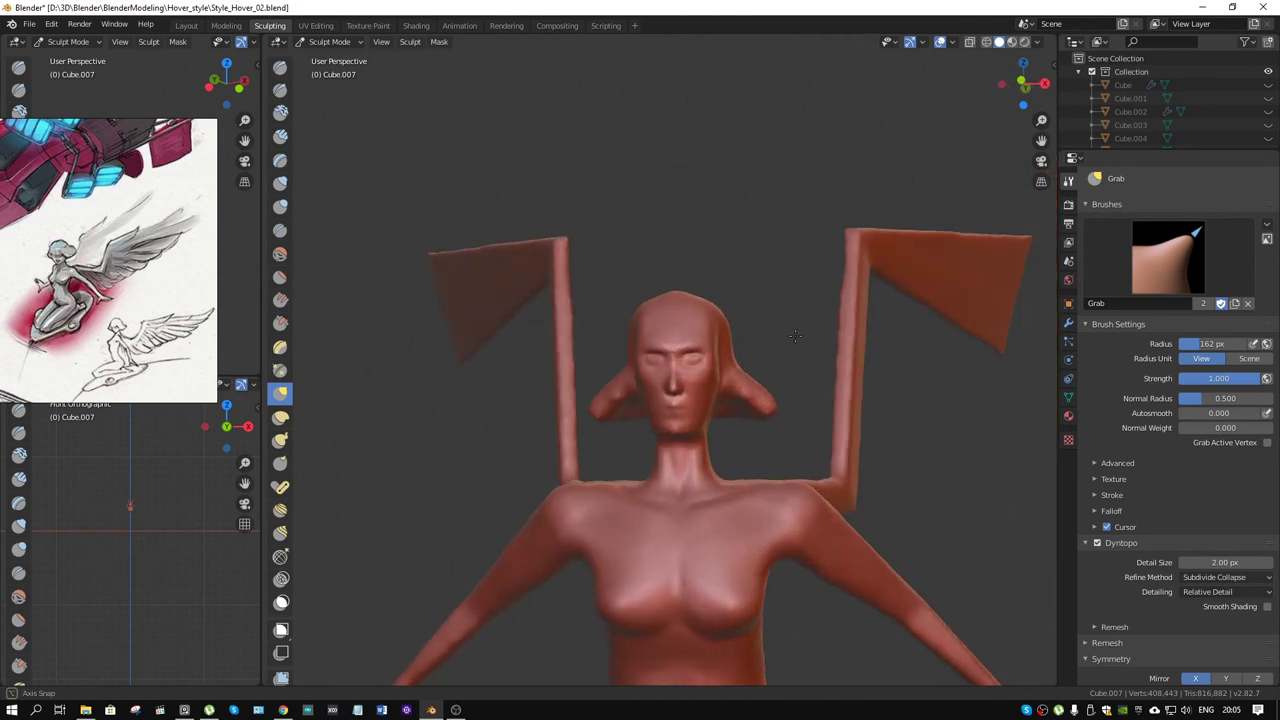
left_click_drag(747, 323, 720, 324)
middle_click_drag(720, 324, 623, 320)
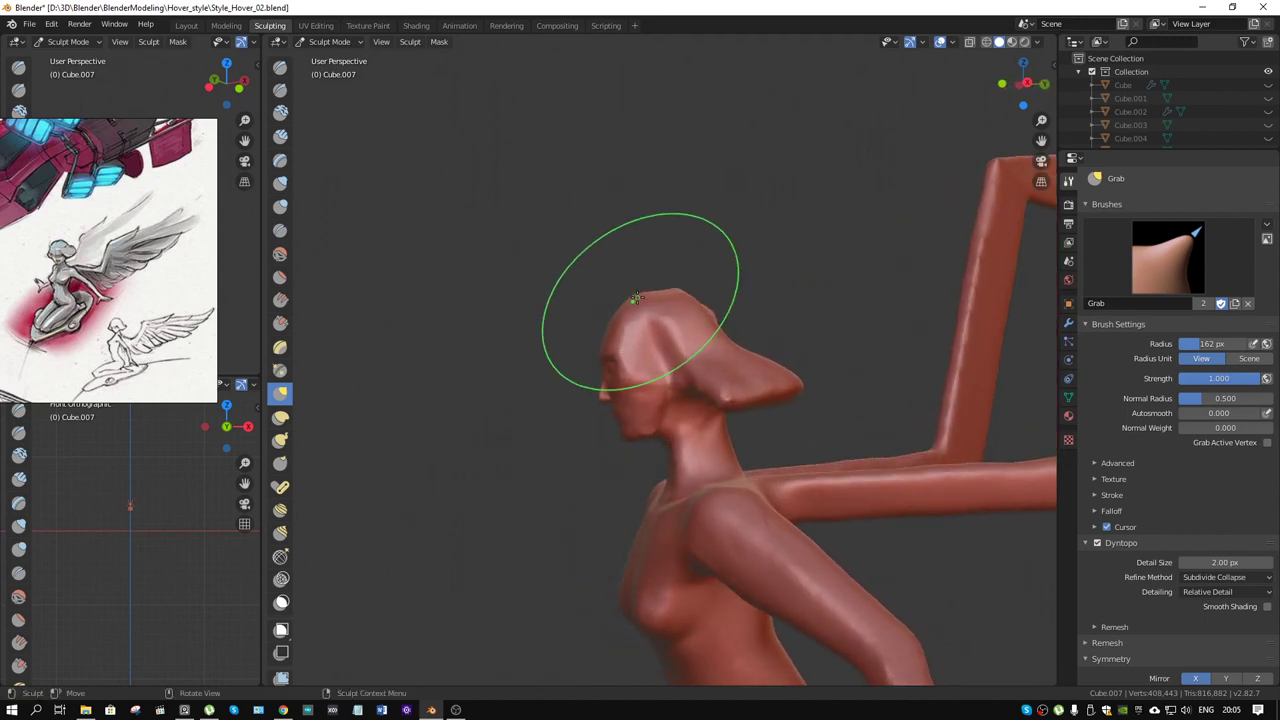
left_click_drag(636, 298, 632, 301)
mouse_move(614, 363)
middle_mouse_down()
mouse_move(647, 378)
mouse_move(695, 330)
mouse_move(743, 371)
mouse_move(824, 347)
mouse_move(757, 370)
mouse_move(722, 355)
mouse_move(732, 363)
middle_mouse_up()
key("shift+space")
key("2")
Step: Set the Clay Strips radius to 66 px and add clay across the forehead band
key("f")
left_click(713, 348)
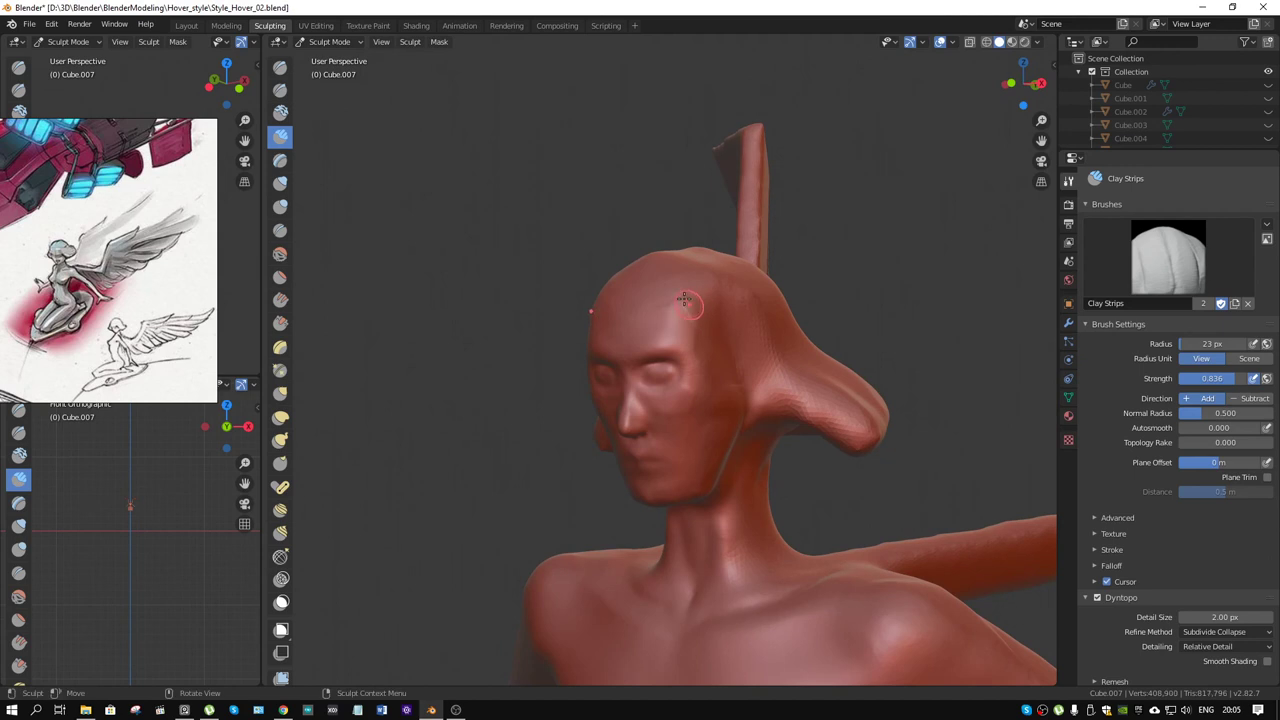
middle_click_drag(693, 302, 719, 316)
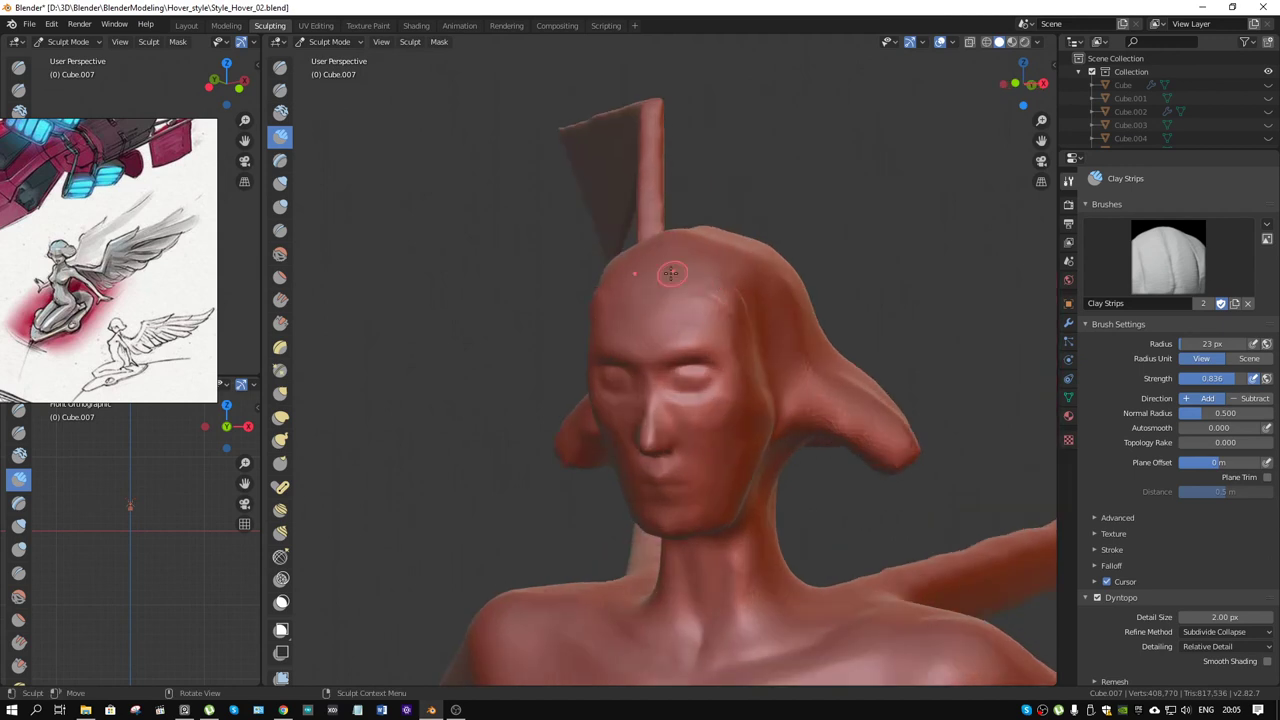
key("f")
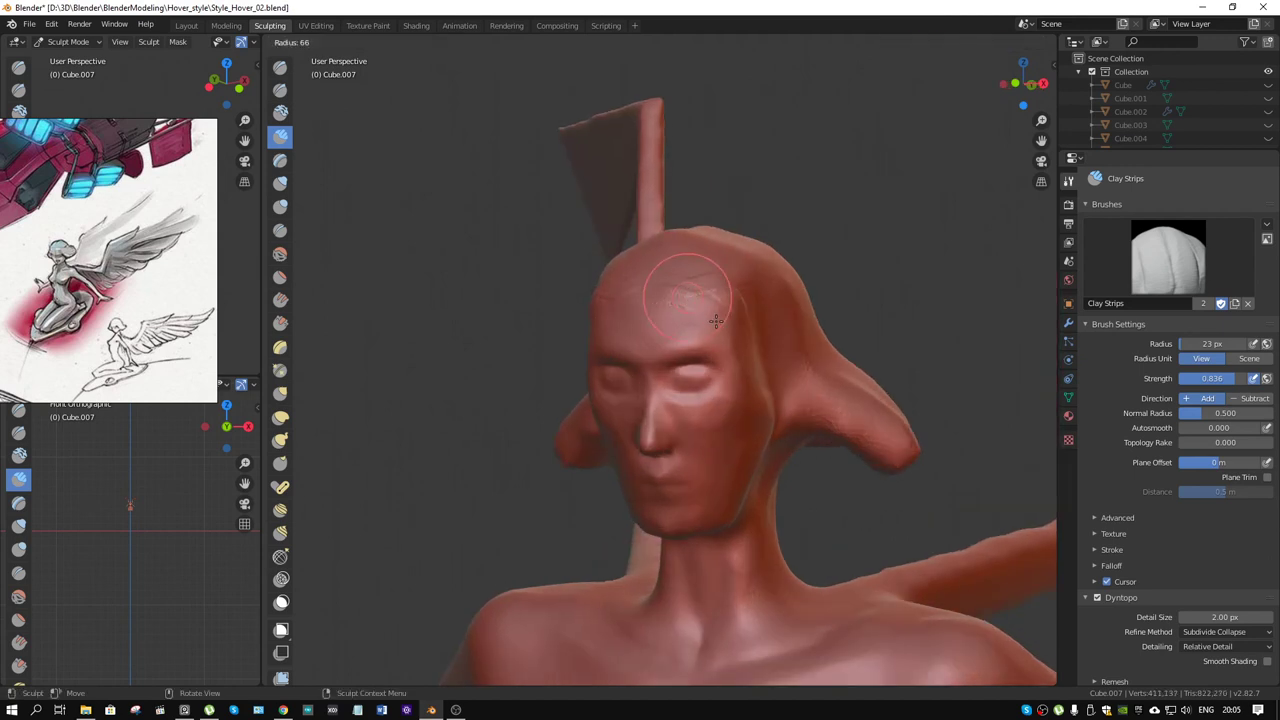
left_click(715, 320)
left_click_drag(625, 300, 724, 274)
mouse_move(638, 268)
left_mouse_down()
mouse_move(732, 270)
mouse_move(680, 286)
left_mouse_up()
Step: Build up the upper and upper-right forehead with further clay strokes
mouse_move(605, 318)
left_mouse_down()
mouse_move(670, 304)
mouse_move(726, 252)
left_mouse_up()
left_click_drag(650, 262, 697, 281)
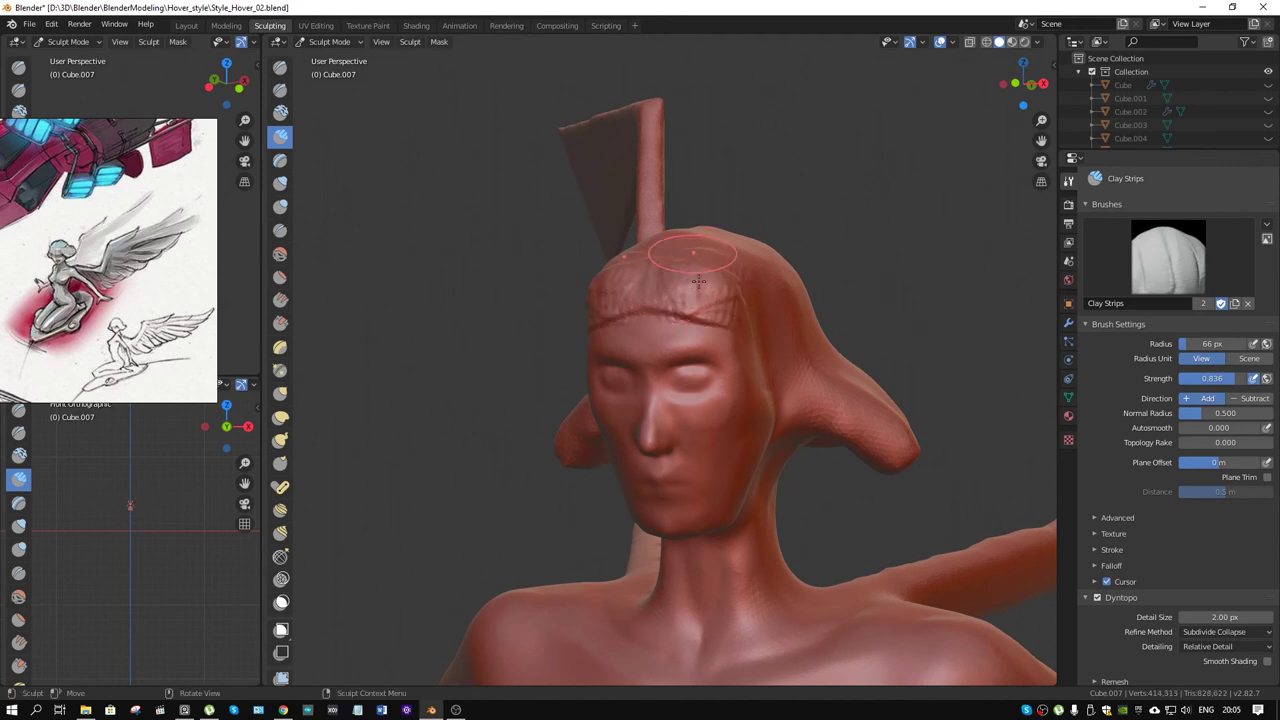
middle_click_drag(698, 281, 704, 289)
left_click_drag(711, 309, 736, 278)
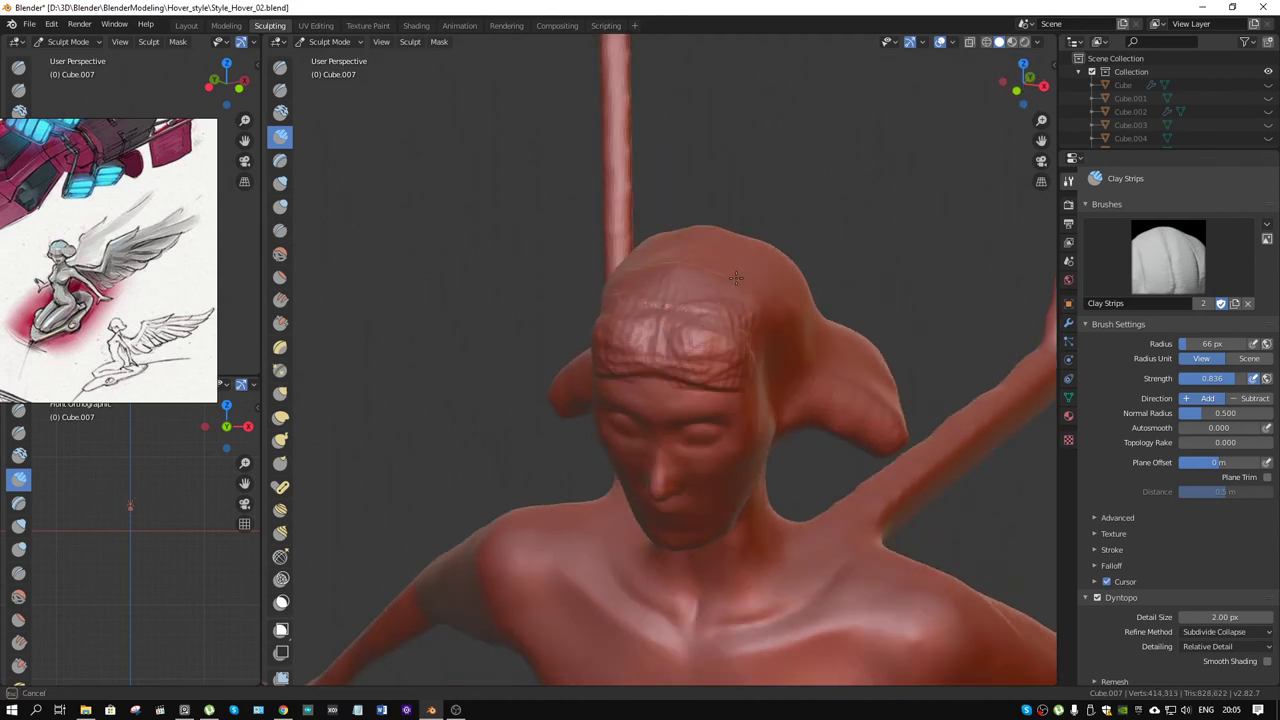
middle_click_drag(752, 345, 755, 325)
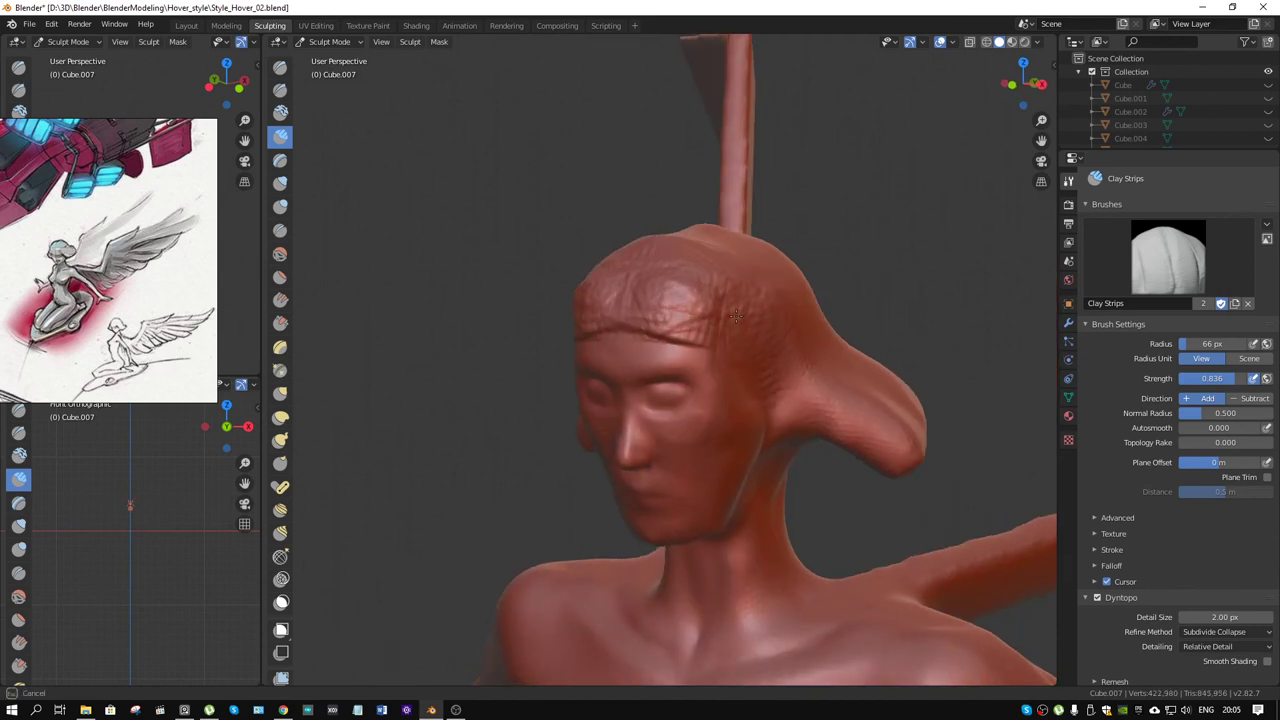
mouse_move(726, 283)
left_mouse_down()
mouse_move(684, 310)
mouse_move(748, 301)
left_mouse_up()
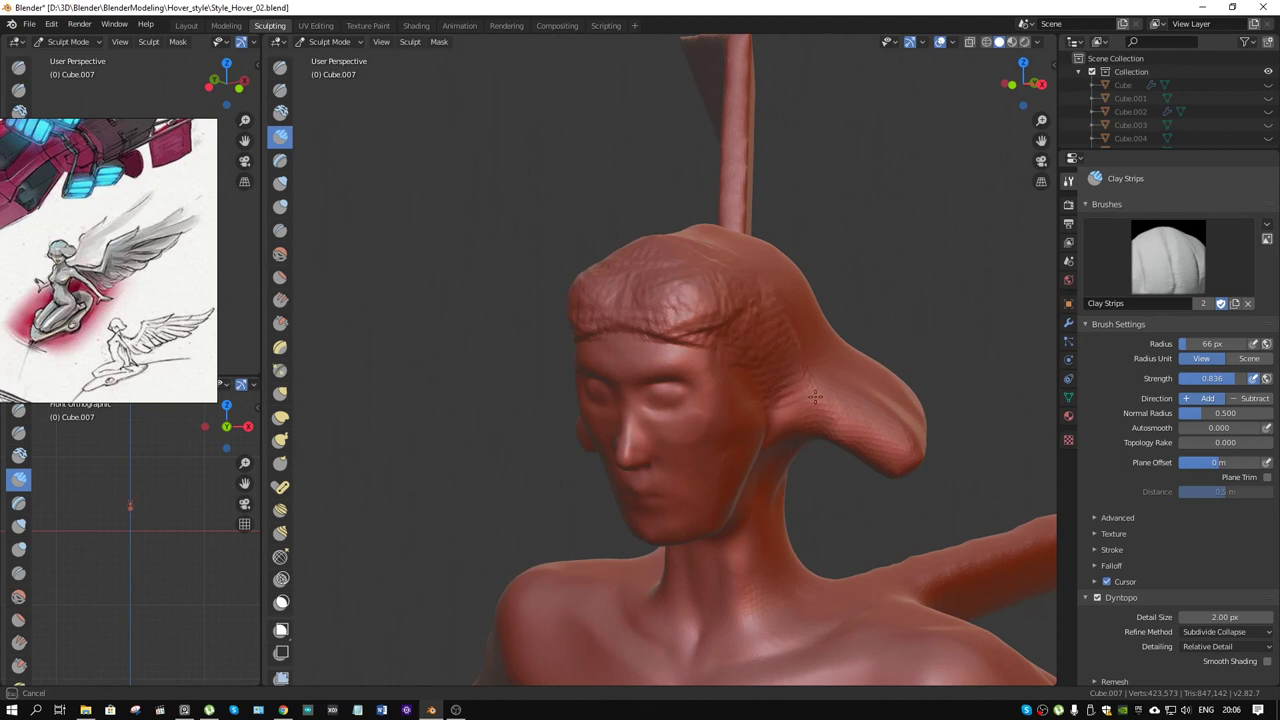
mouse_move(791, 393)
middle_mouse_down()
mouse_move(720, 512)
mouse_move(700, 500)
middle_mouse_up()
Step: Pull part of the lower face down-left with Grab, then view the chin from below
key("g")
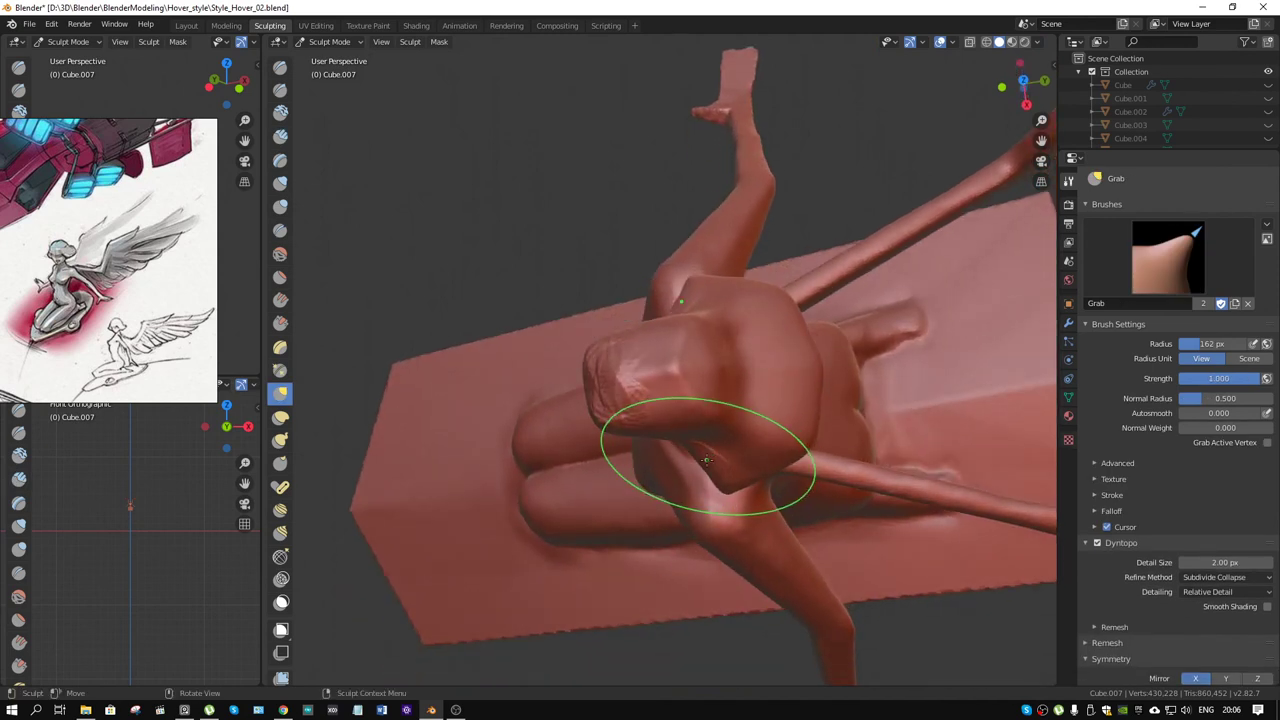
left_click_drag(704, 460, 679, 472)
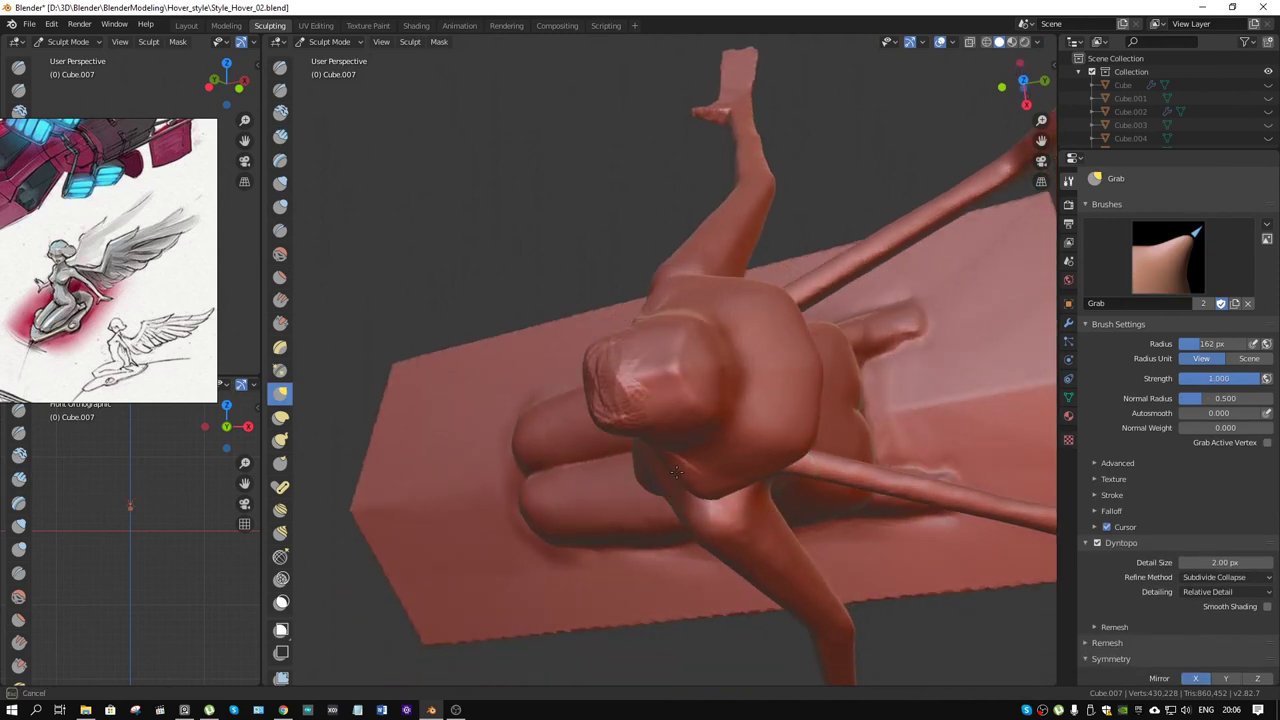
mouse_move(676, 472)
middle_mouse_down()
mouse_move(777, 320)
mouse_move(671, 391)
middle_mouse_up()
key("shift+space")
key("c")
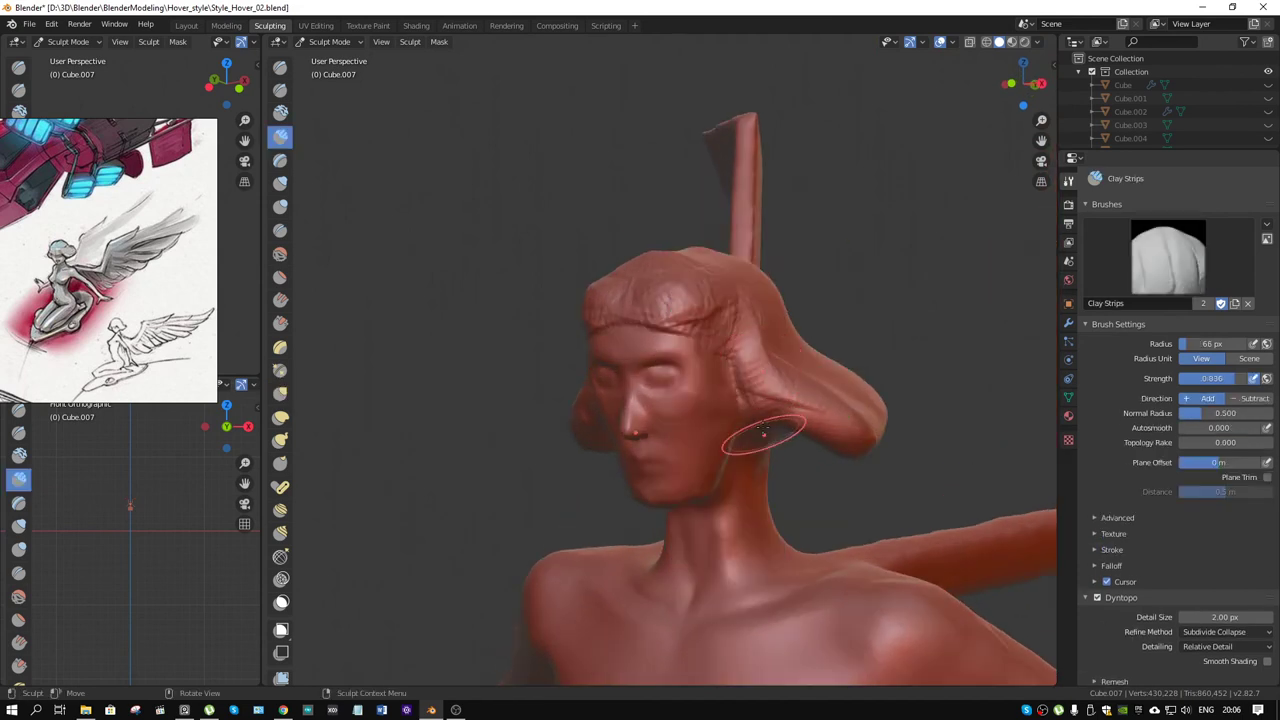
middle_click_drag(763, 430, 779, 322)
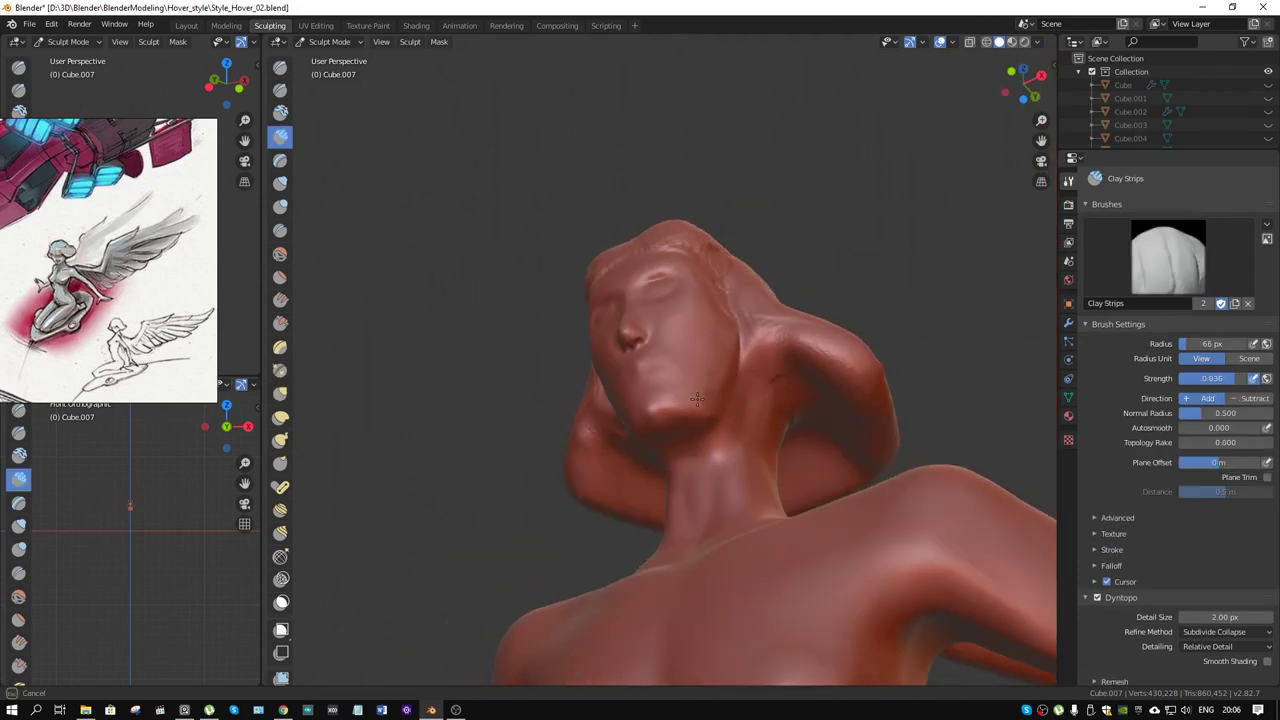
middle_click_drag(707, 385, 708, 448)
Step: Pull the chin and jaw down with Grab, undo it, and reshape the chin again
key("g")
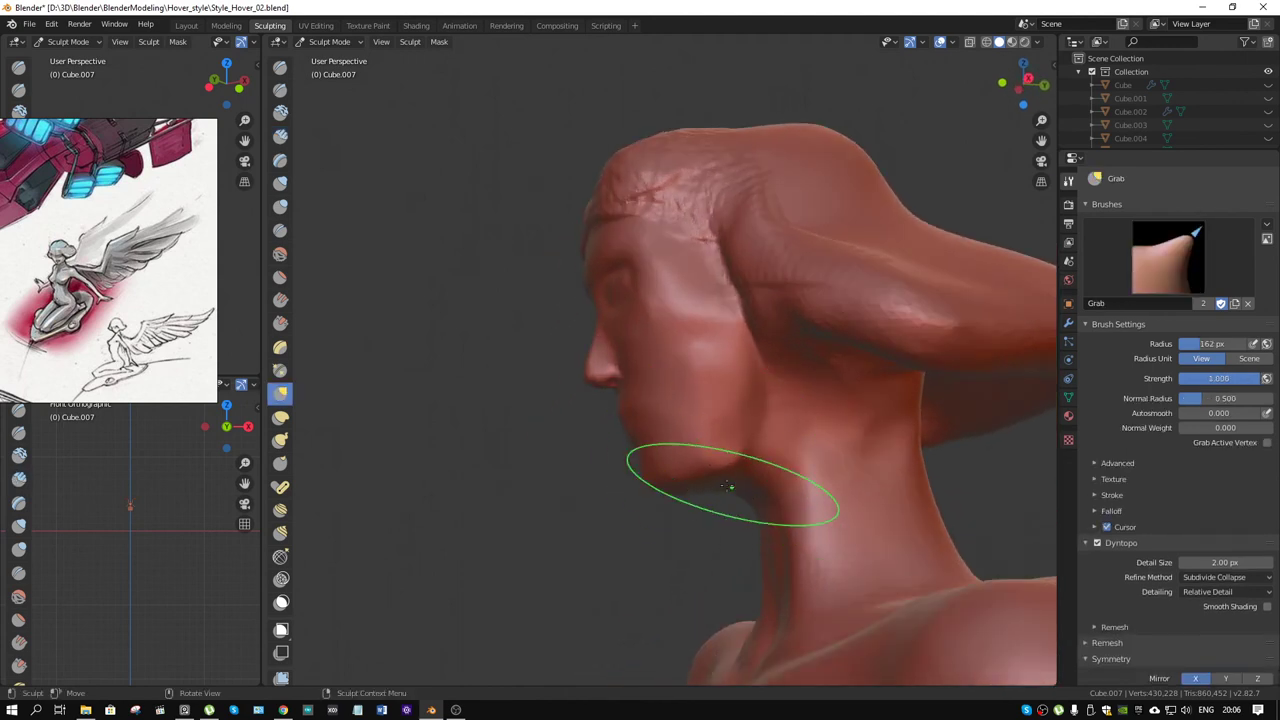
left_click_drag(688, 457, 668, 477)
key("ctrl+z")
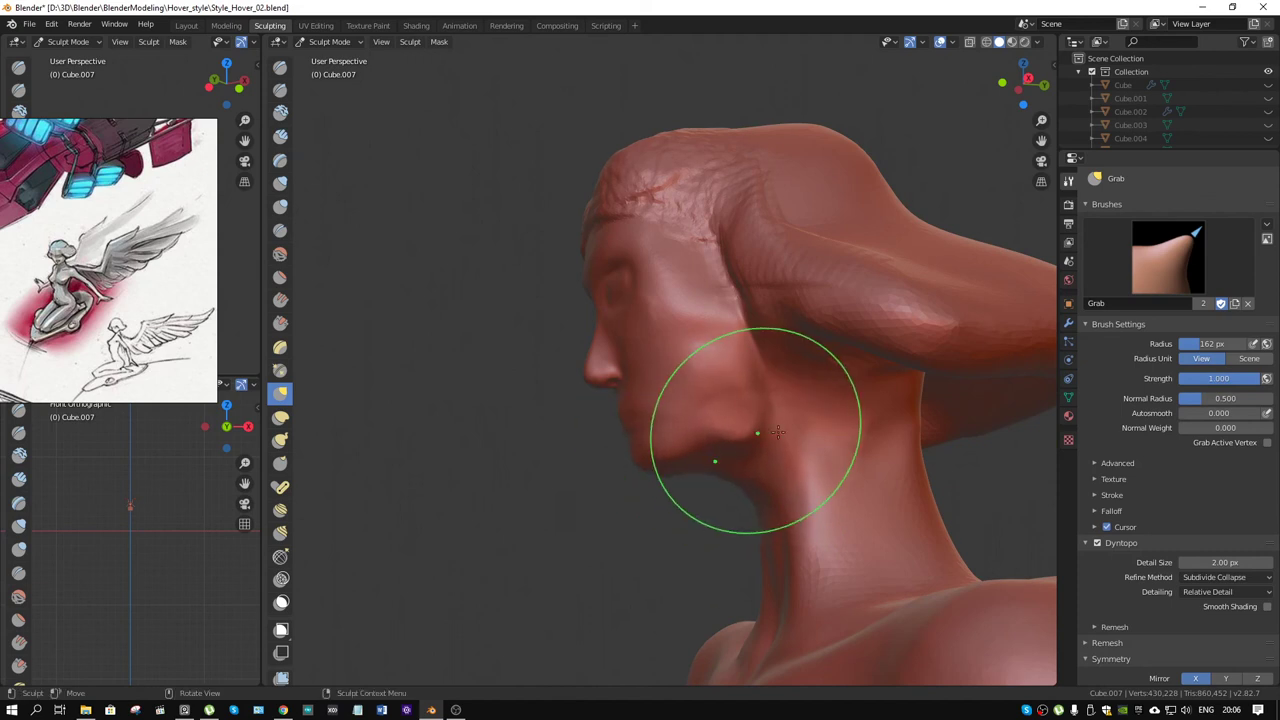
middle_click_drag(743, 430, 924, 427)
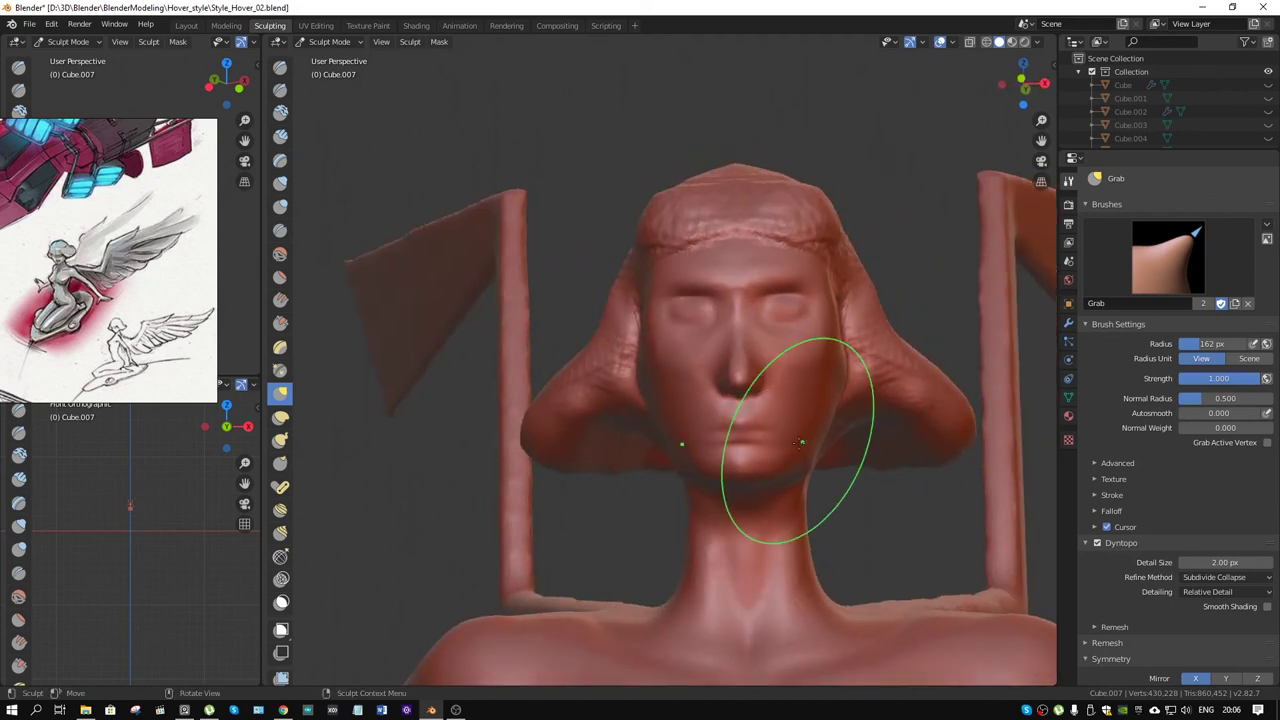
left_click_drag(771, 457, 791, 448)
middle_click_drag(775, 452, 820, 450)
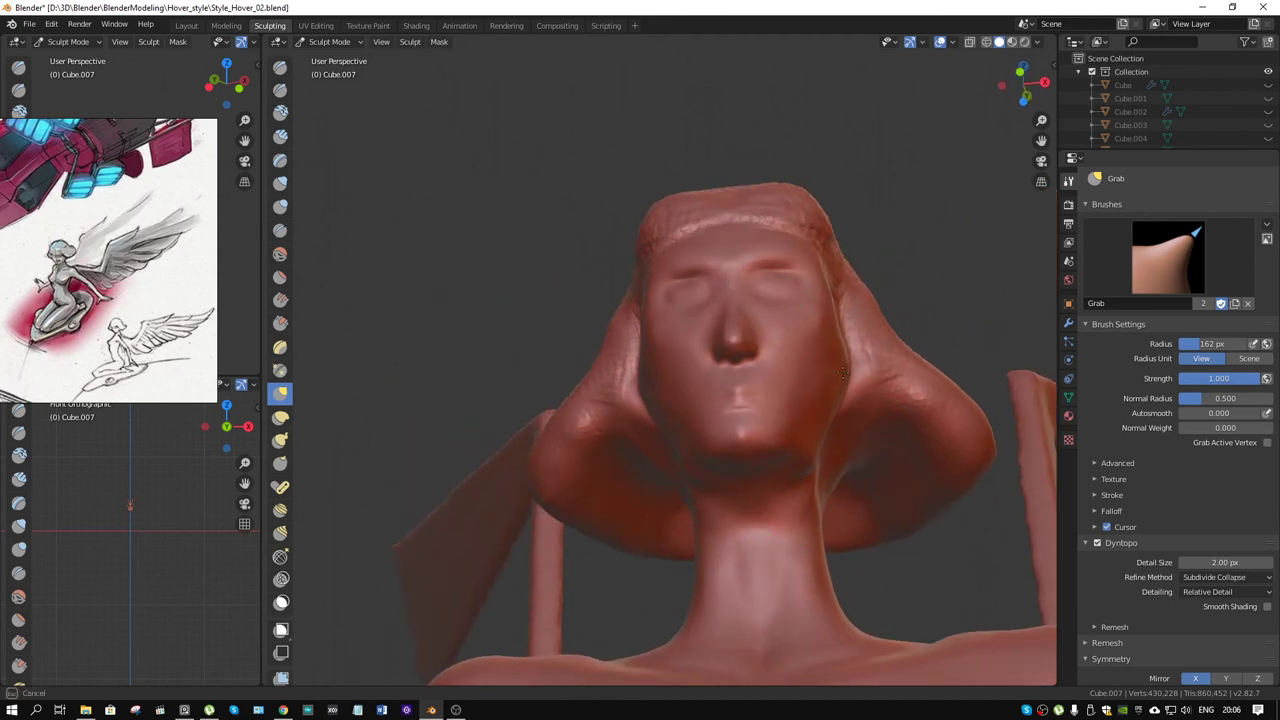
Step: Pull the nose tip and upper lip down while checking the side profile
mouse_move(834, 373)
middle_mouse_down()
mouse_move(829, 400)
mouse_move(872, 280)
middle_mouse_up()
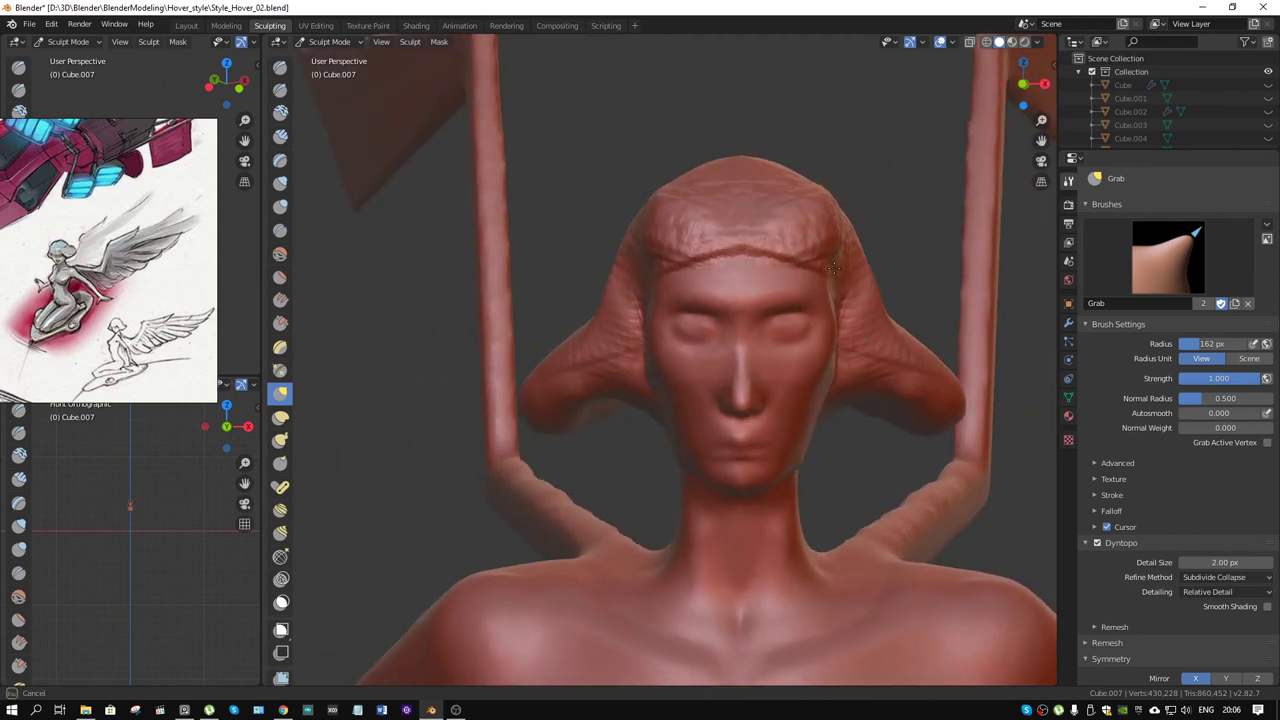
middle_click_drag(808, 394, 785, 355)
mouse_move(814, 414)
middle_mouse_down()
mouse_move(776, 425)
mouse_move(623, 414)
middle_mouse_up()
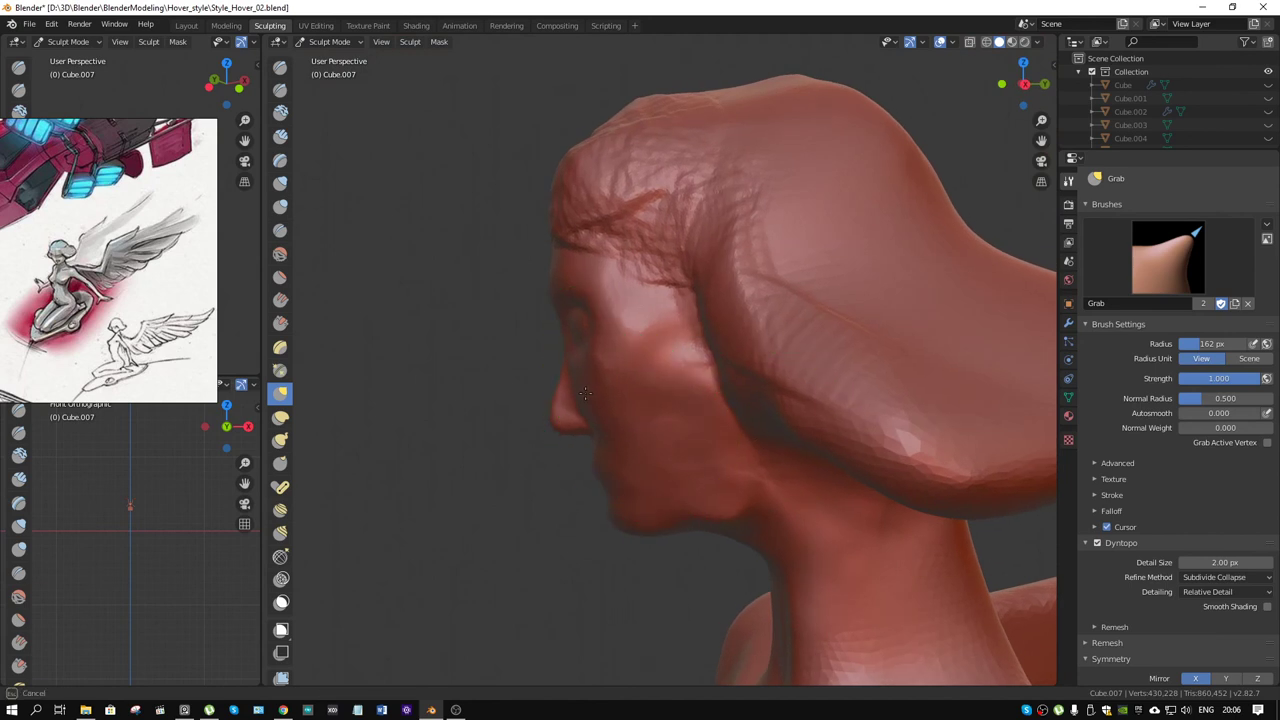
left_click_drag(593, 393, 595, 440)
middle_click_drag(604, 441, 580, 286)
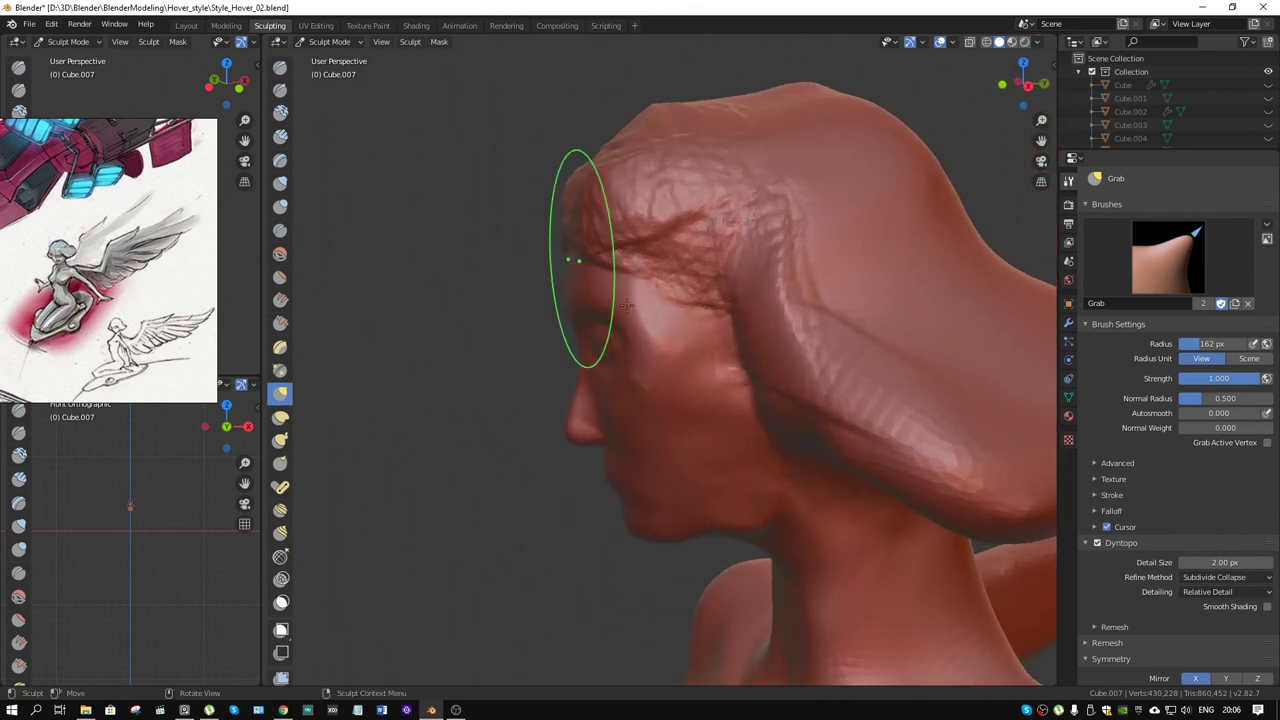
mouse_move(571, 243)
middle_mouse_down()
mouse_move(766, 266)
mouse_move(723, 249)
mouse_move(766, 402)
mouse_move(720, 486)
middle_mouse_up()
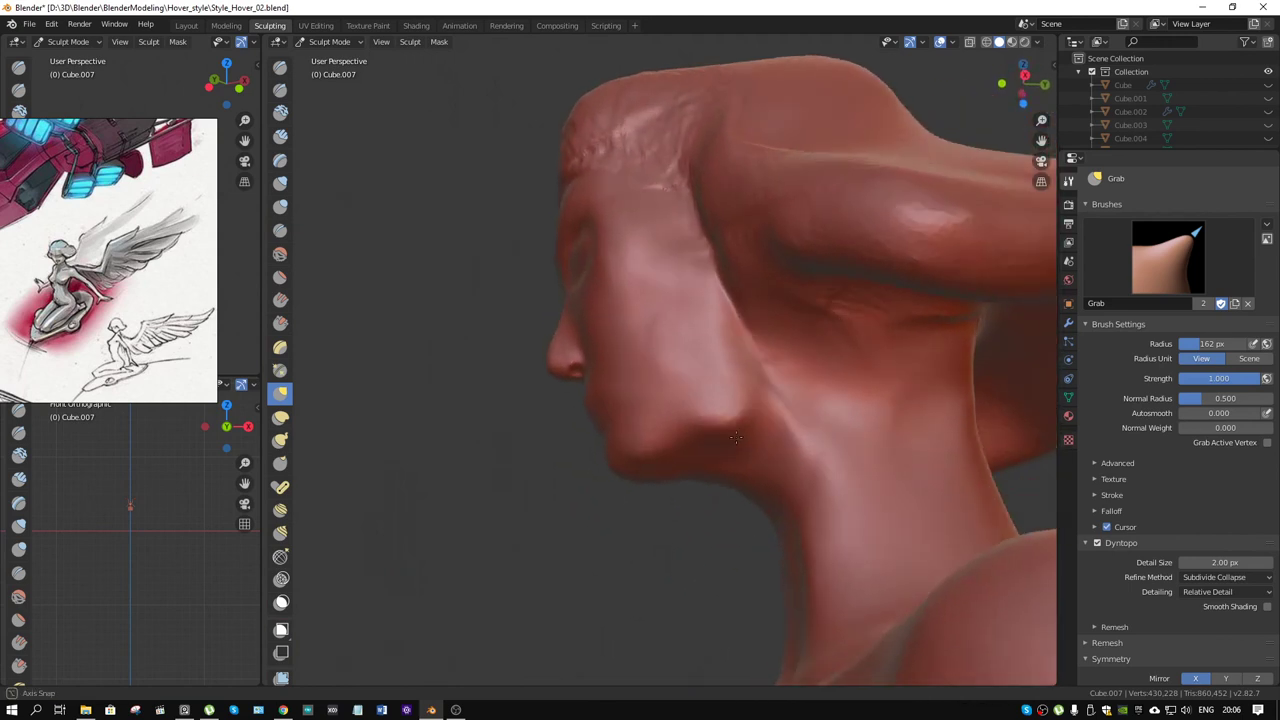
Step: Try Snake Hook, then add a Clay Strips stroke along the jaw below the ear
key("shift+space")
left_click(748, 457)
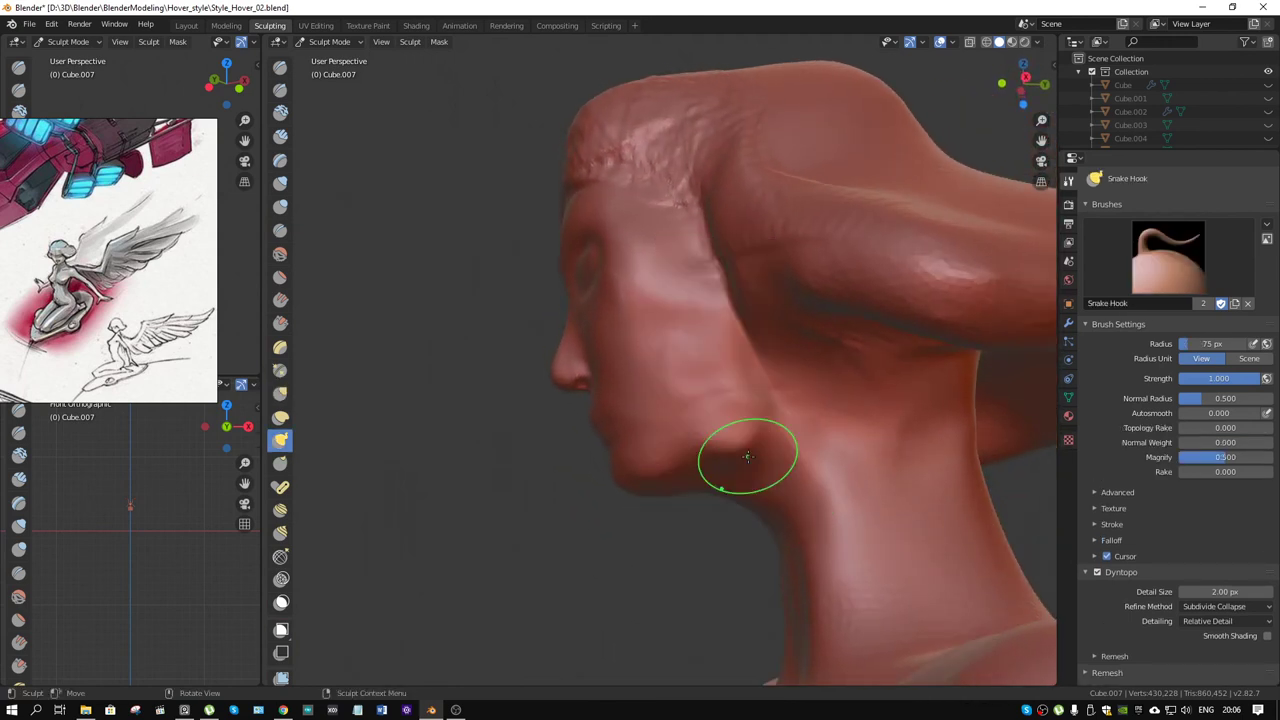
key("shift+space")
key("c")
middle_click_drag(771, 443, 787, 408)
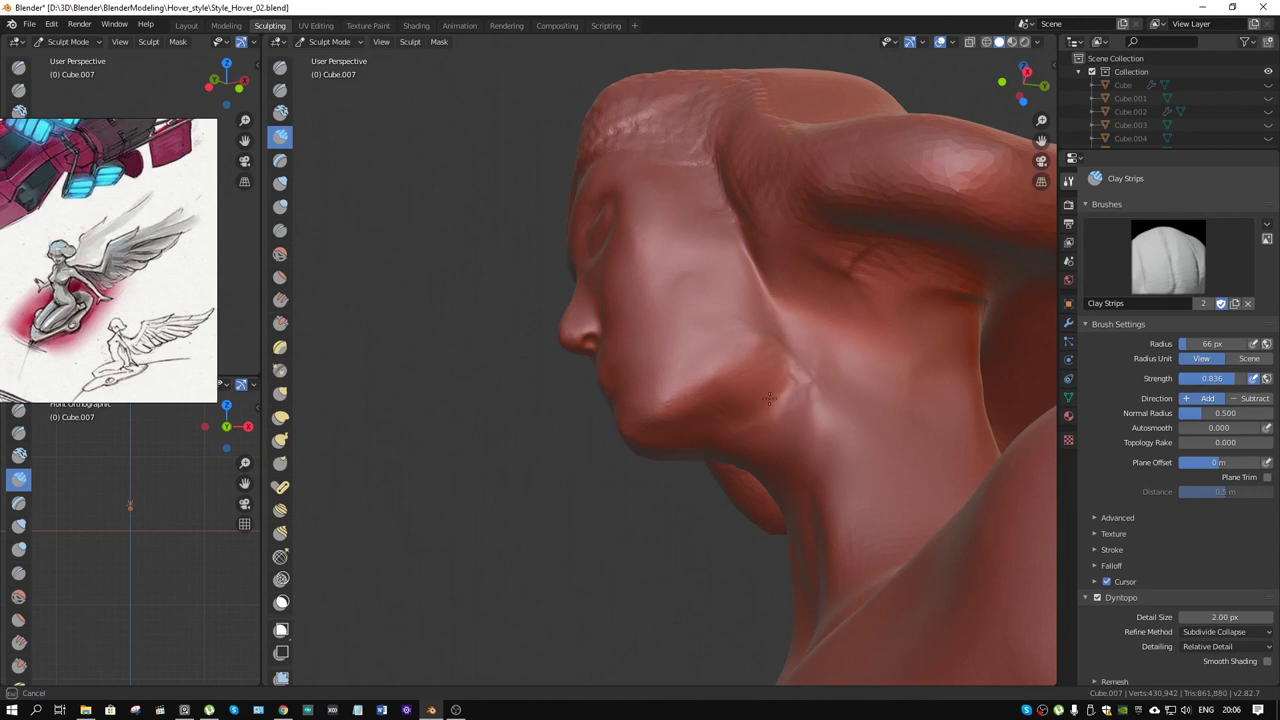
Step: Orbit and zoom around the whole kneeling figure to inspect the finished head
mouse_move(834, 428)
middle_mouse_down()
mouse_move(768, 474)
mouse_move(829, 529)
mouse_move(779, 534)
mouse_move(883, 507)
mouse_move(800, 430)
middle_mouse_up()
scroll(829, 529, "down", 4)
scroll(829, 529, "up", 4)
scroll(800, 430, "up", 2)
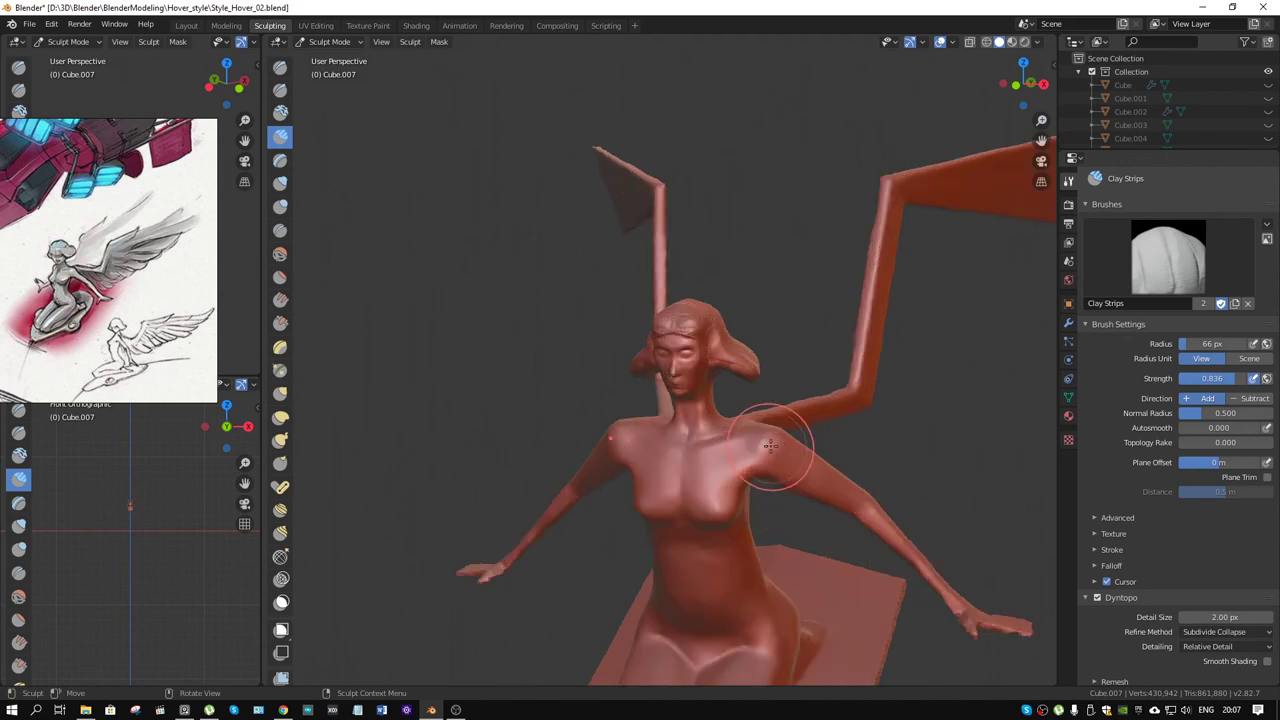
scroll(790, 462, "up", 2)
scroll(790, 462, "down", 5)
mouse_move(737, 500)
middle_mouse_down()
mouse_move(700, 510)
mouse_move(822, 522)
middle_mouse_up()
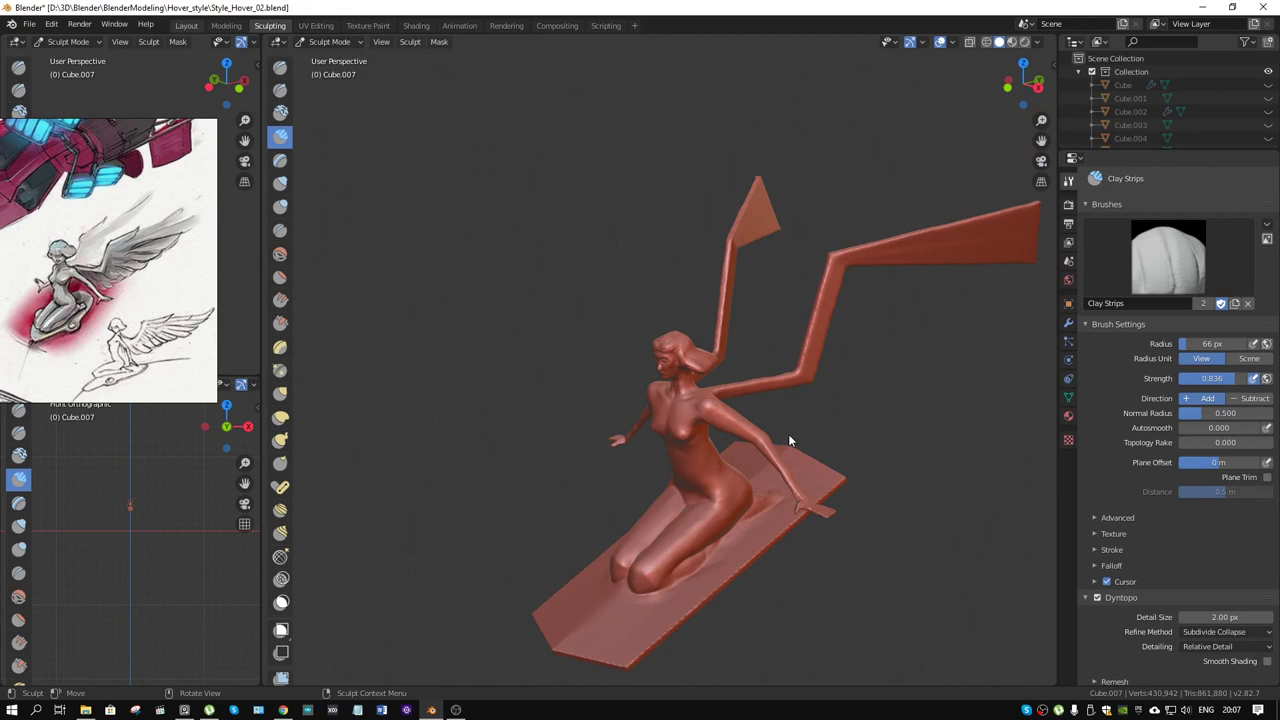
Step: Leave sculpting for the layout workspace and unhide all objects to see the whole scene
key("ctrl+Page_Up")
key("ctrl+Page_Up")
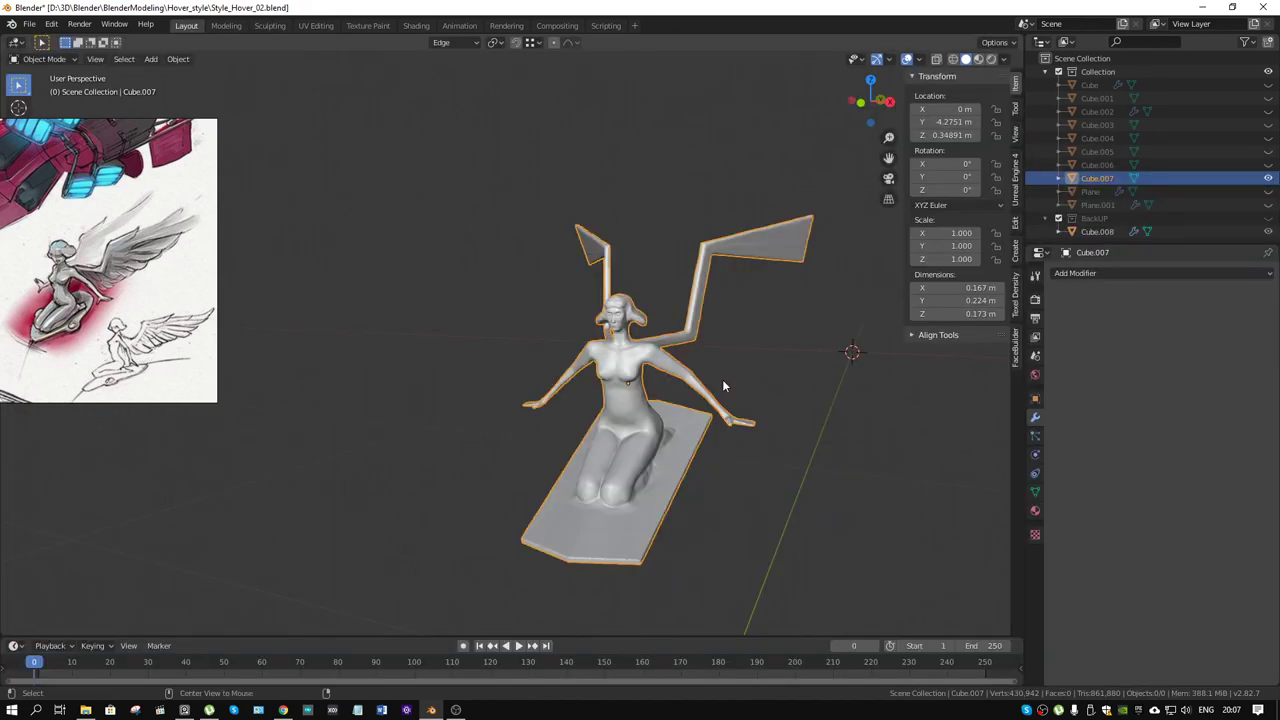
key("alt+h")
mouse_move(722, 382)
middle_mouse_down()
mouse_move(642, 407)
mouse_move(690, 435)
middle_mouse_up()
scroll(642, 407, "down", 3)
scroll(658, 403, "down", 3)
scroll(681, 424, "down", 3)
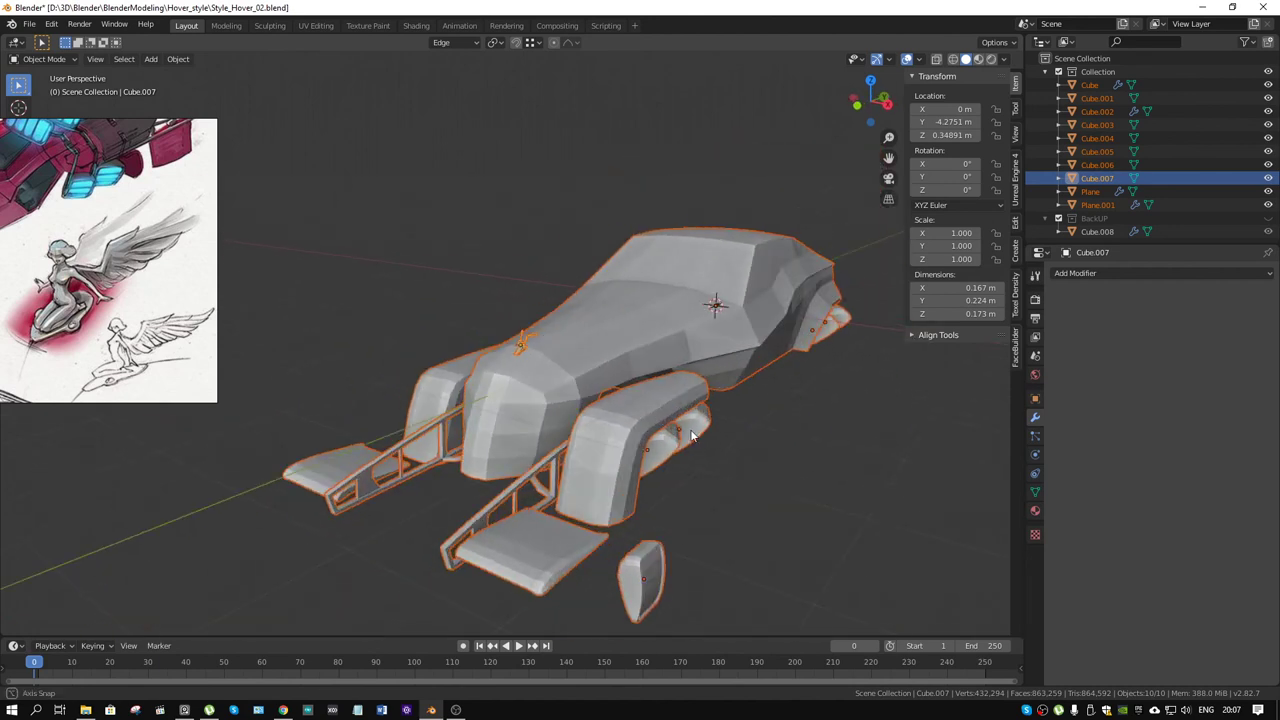
scroll(120, 255, "down", 2)
scroll(168, 276, "up", 2)
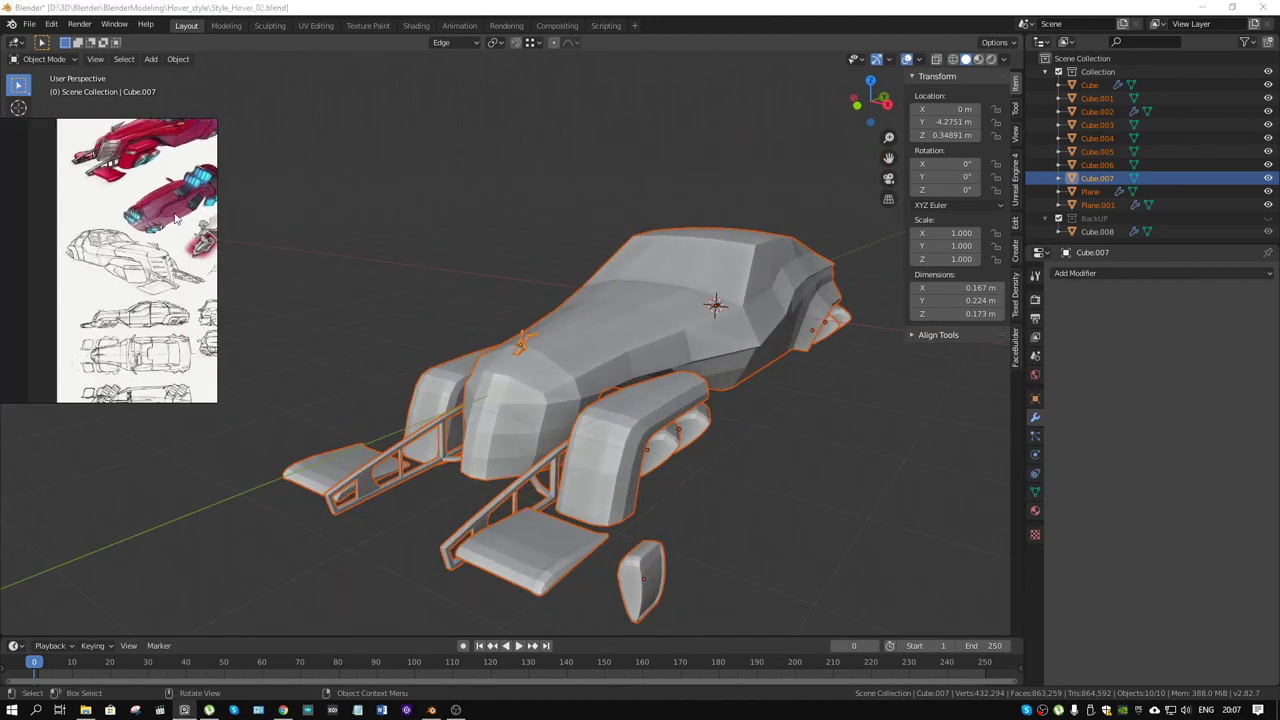
scroll(93, 214, "up", 2)
scroll(89, 208, "up", 1)
scroll(80, 210, "up", 1)
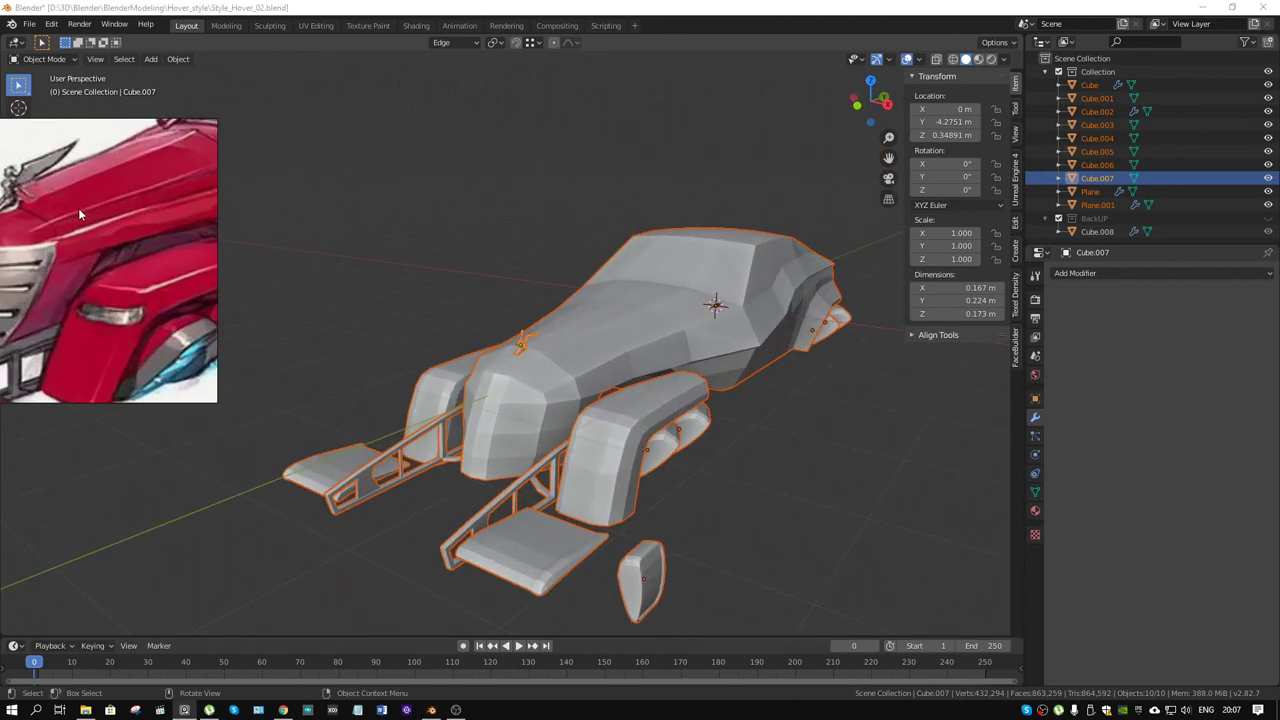
scroll(78, 208, "down", 2)
Step: Deselect the vehicle, zoom in on the hood and select the small figurine
left_click(794, 459)
middle_click_drag(794, 459, 521, 337)
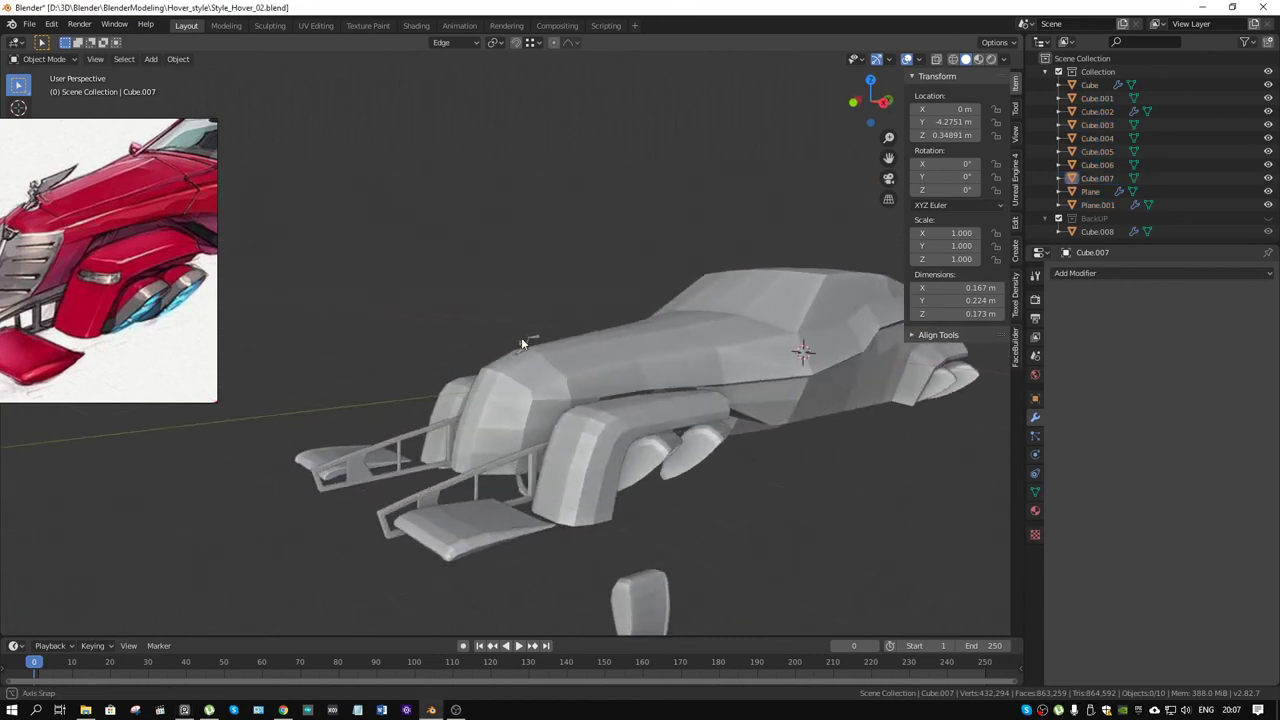
scroll(530, 355, "up", 3)
left_click(532, 348)
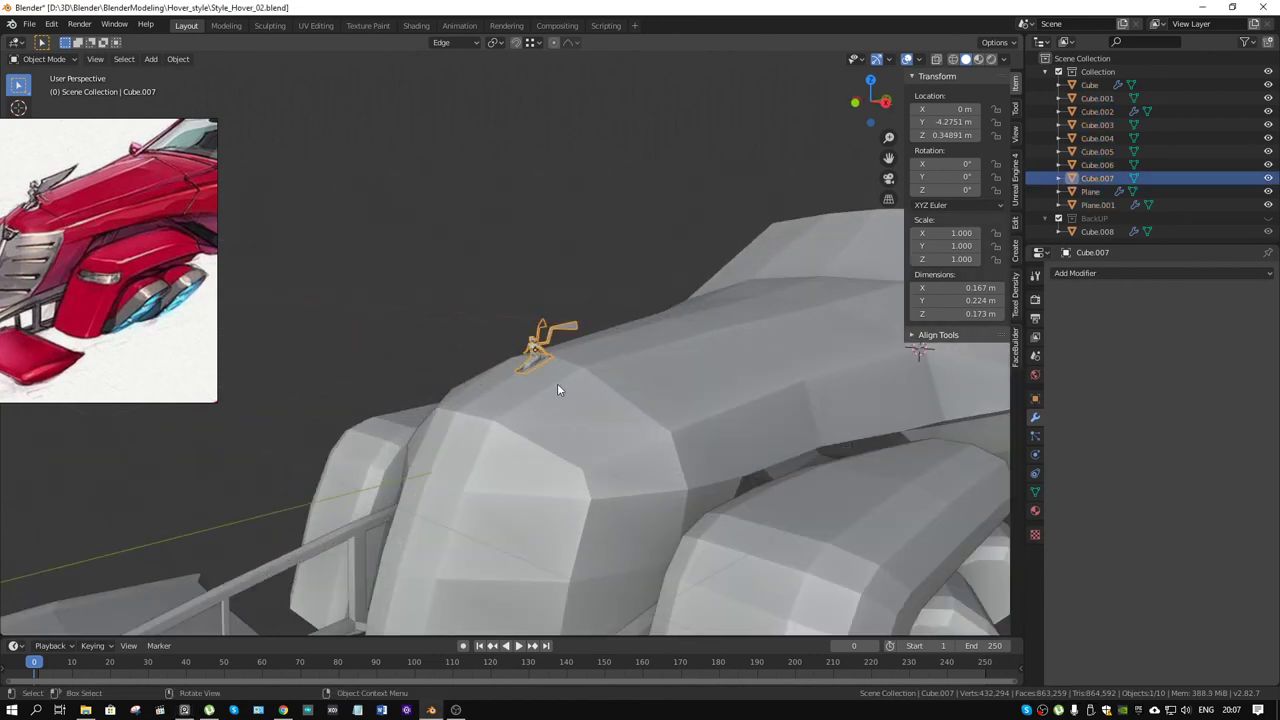
key("ctrl+Tab")
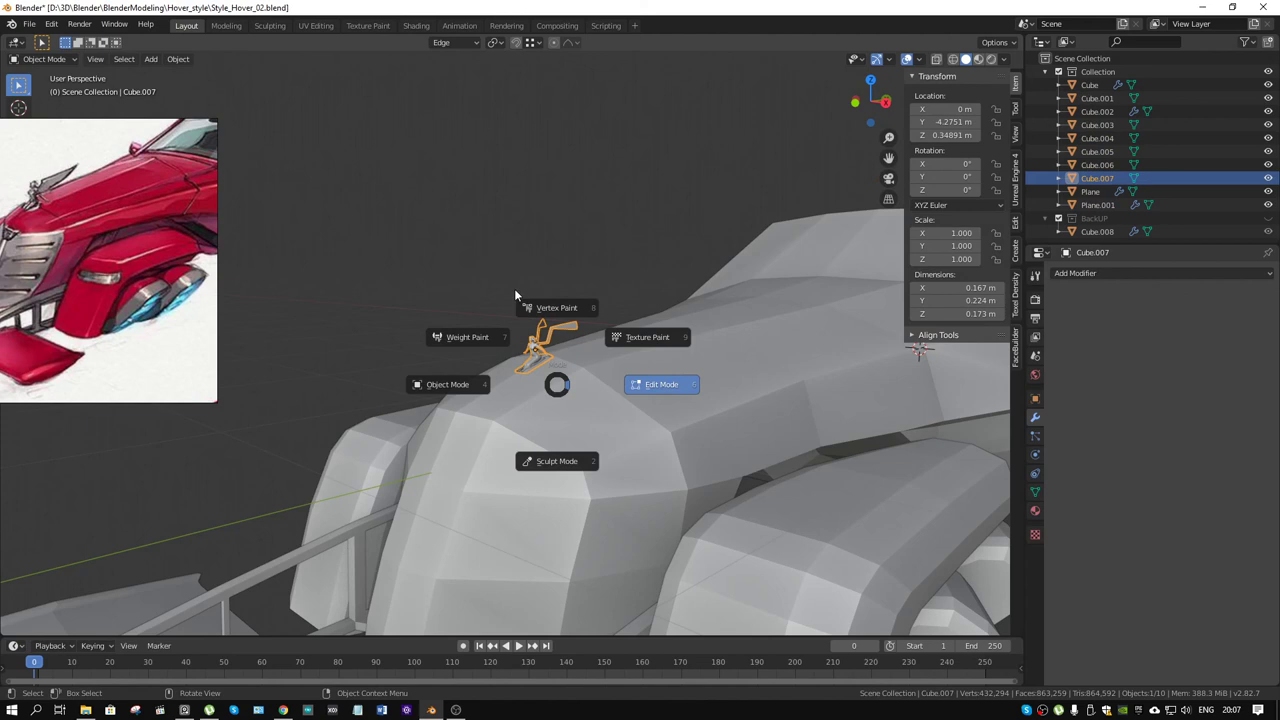
Step: In Edit Mode, scale all of Cube.007's geometry by 1.608 and raise it 0.0334 m along Z
left_click(577, 265)
key("a")
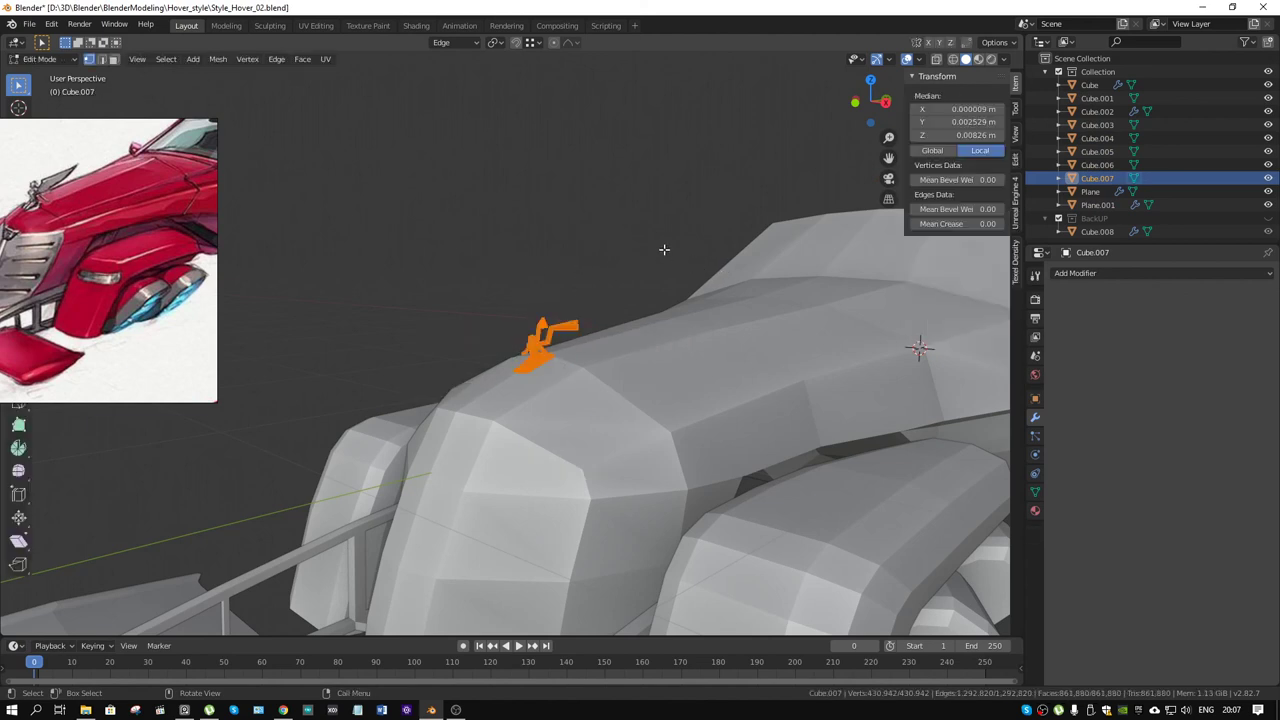
key("s")
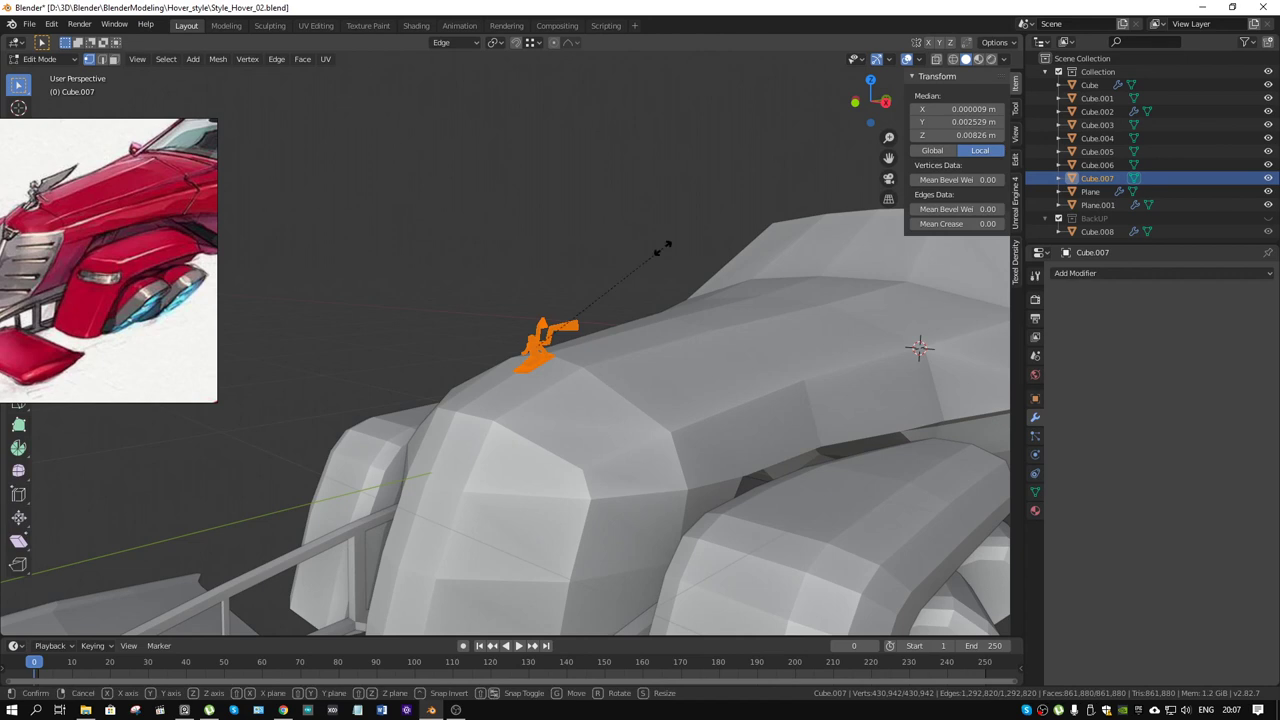
left_click(746, 214)
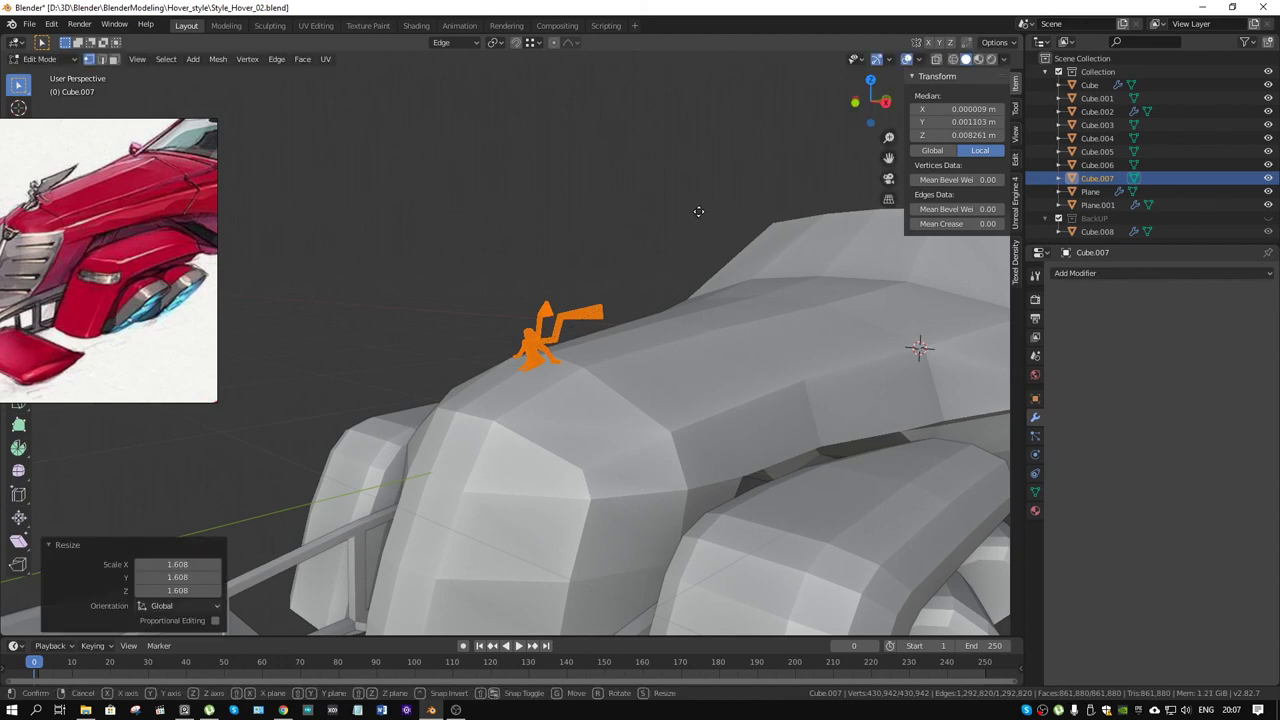
key("z")
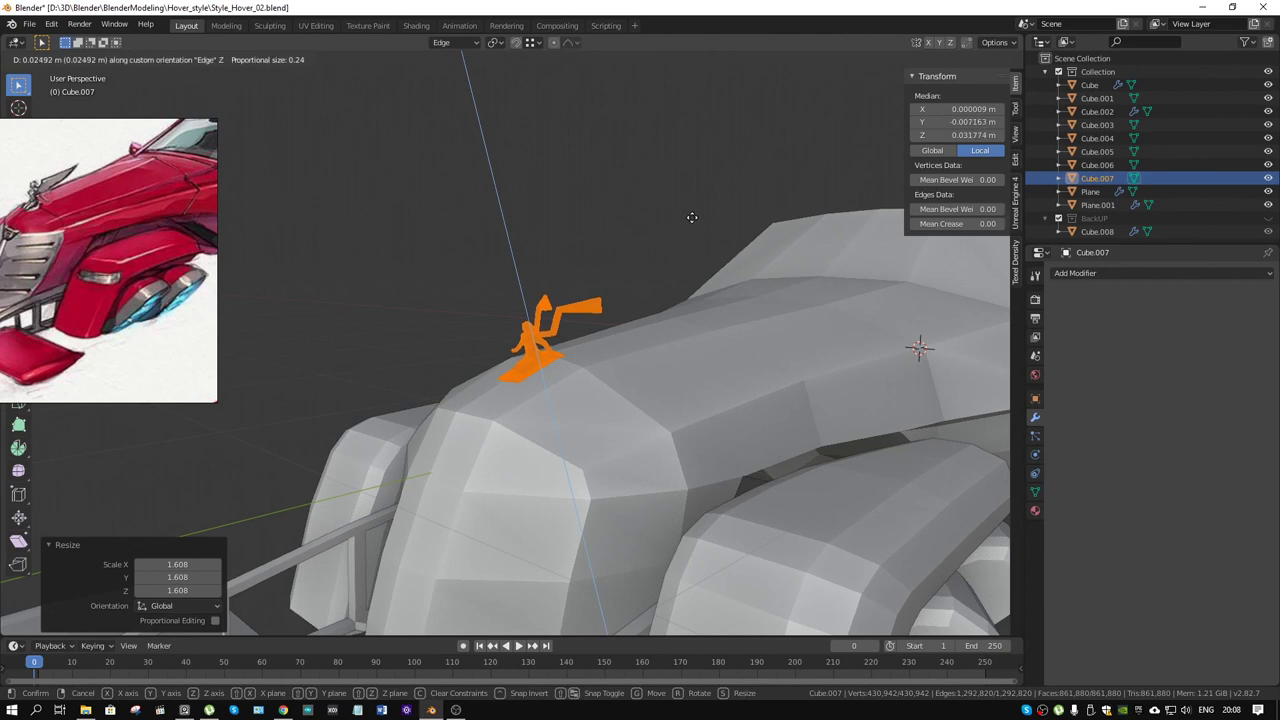
left_click(691, 217)
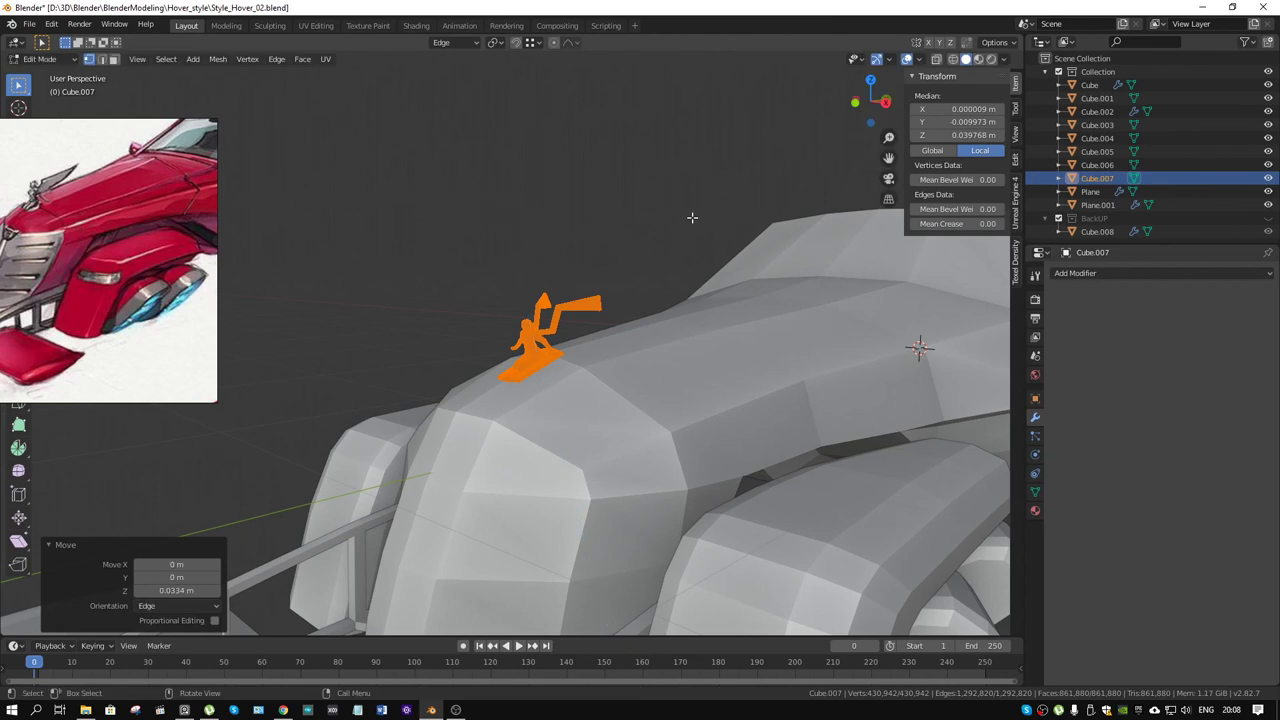
key("ctrl+Tab")
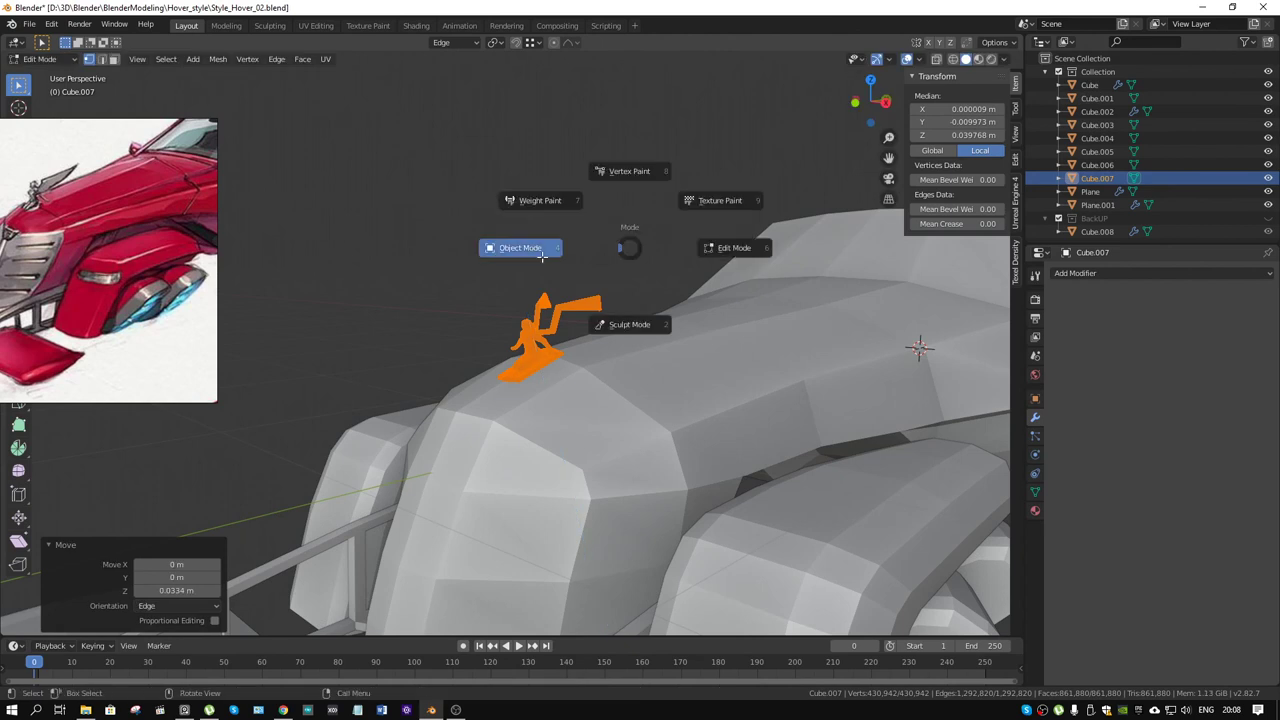
Step: Return to Object Mode and orbit around the enlarged figurine on the hood
left_click(708, 288)
scroll(678, 331, "down", 5)
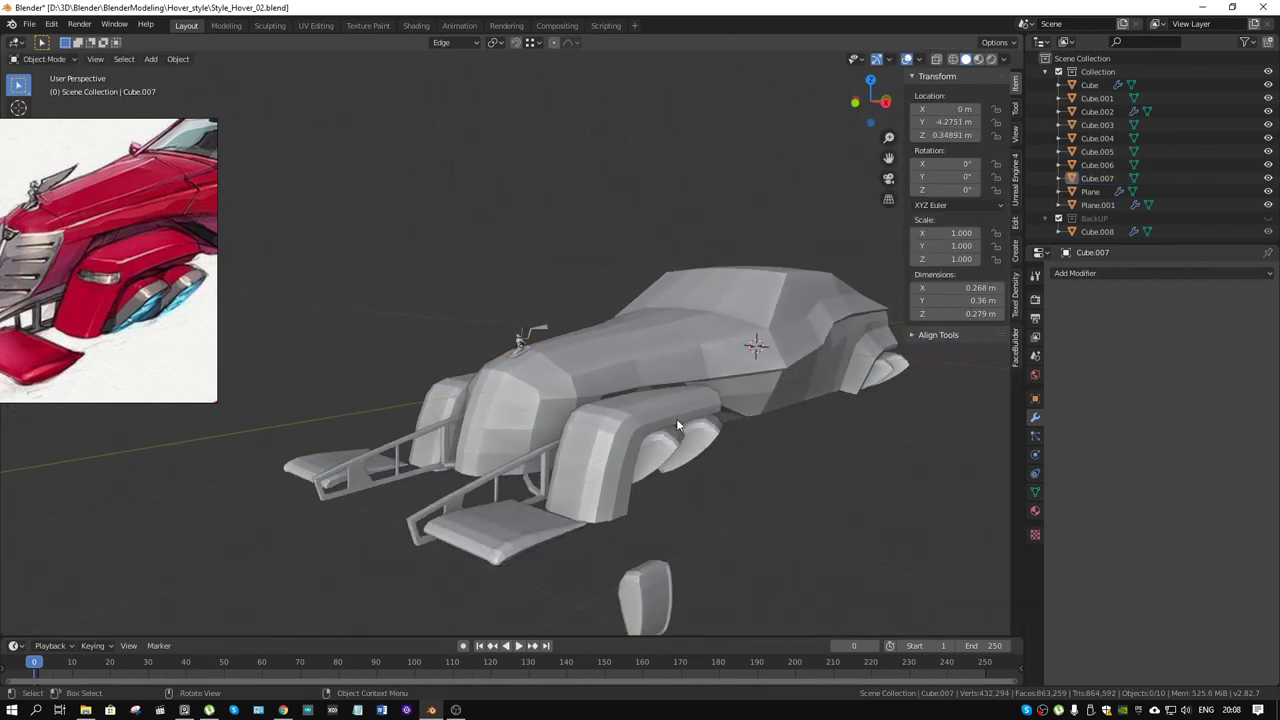
mouse_move(676, 418)
middle_mouse_down()
mouse_move(713, 351)
mouse_move(629, 356)
mouse_move(611, 373)
middle_mouse_up()
scroll(628, 353, "up", 3)
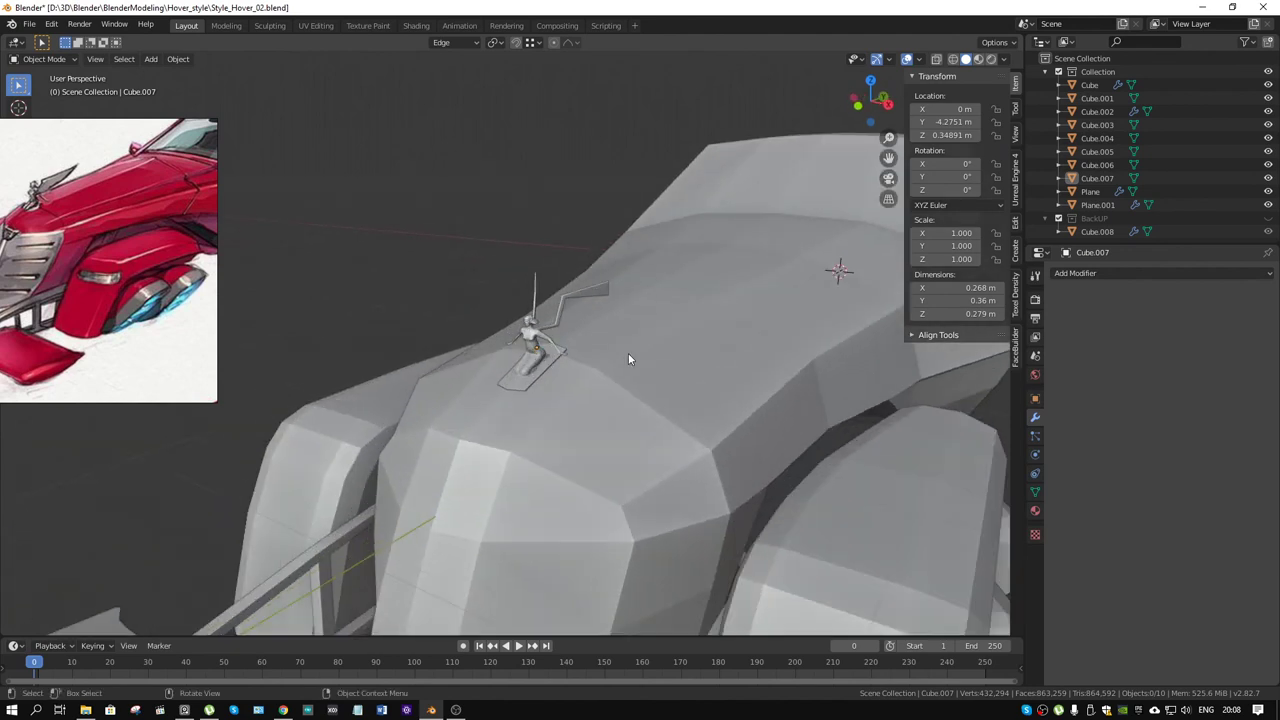
scroll(700, 335, "up", 3)
mouse_move(754, 327)
middle_mouse_down()
mouse_move(610, 342)
mouse_move(695, 371)
mouse_move(716, 349)
mouse_move(696, 367)
mouse_move(744, 361)
mouse_move(518, 387)
mouse_move(433, 363)
mouse_move(398, 391)
mouse_move(708, 294)
mouse_move(531, 300)
mouse_move(661, 332)
mouse_move(563, 349)
middle_mouse_up()
scroll(700, 370, "down", 4)
scroll(716, 355, "down", 2)
Step: Enlarge the reference image overlay and widen the 3D view by shrinking the side panels
scroll(398, 391, "up", 5)
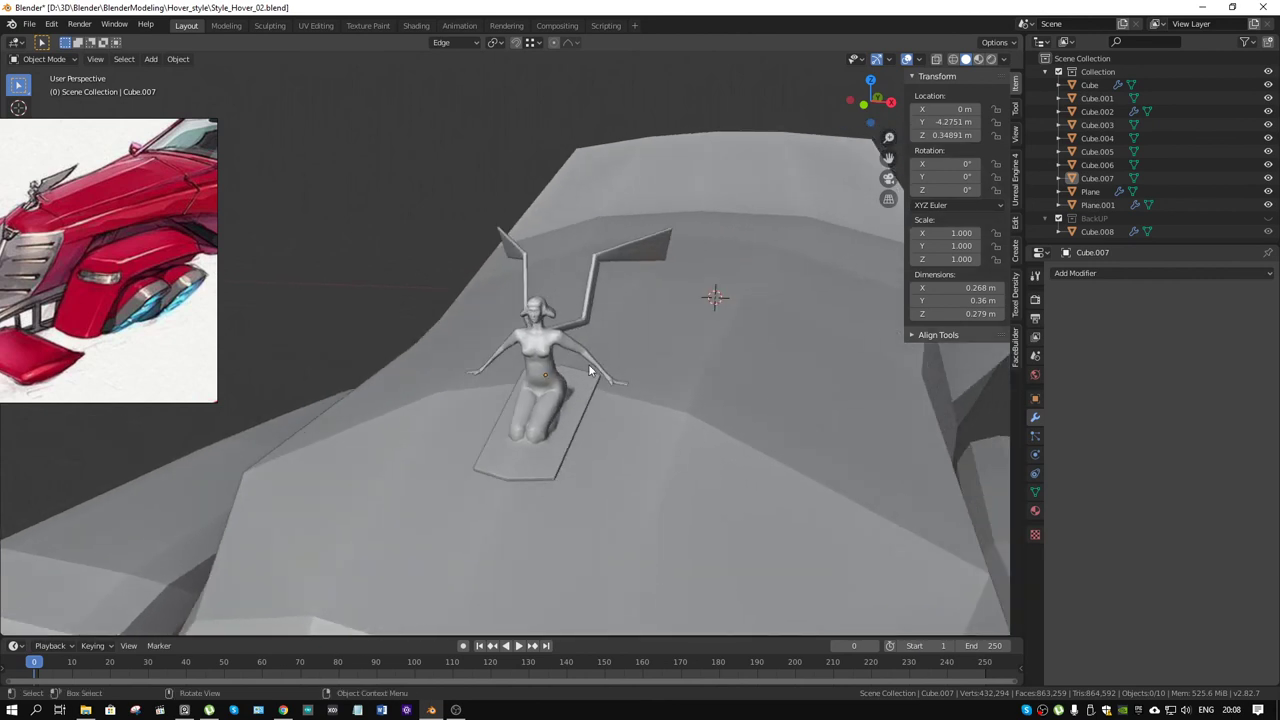
scroll(590, 370, "down", 8)
mouse_move(644, 376)
middle_mouse_down()
mouse_move(658, 372)
mouse_move(646, 384)
middle_mouse_up()
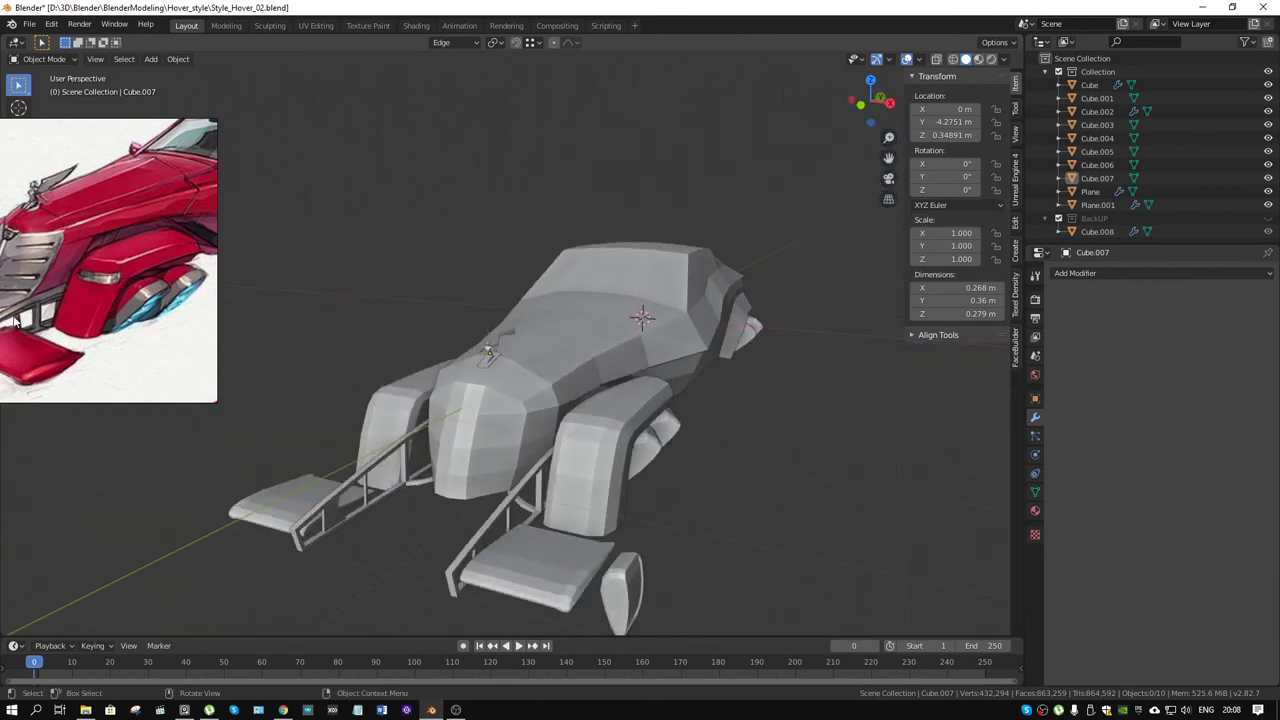
scroll(14, 320, "up", 3)
left_click_drag(150, 260, 180, 270)
scroll(681, 427, "up", 5)
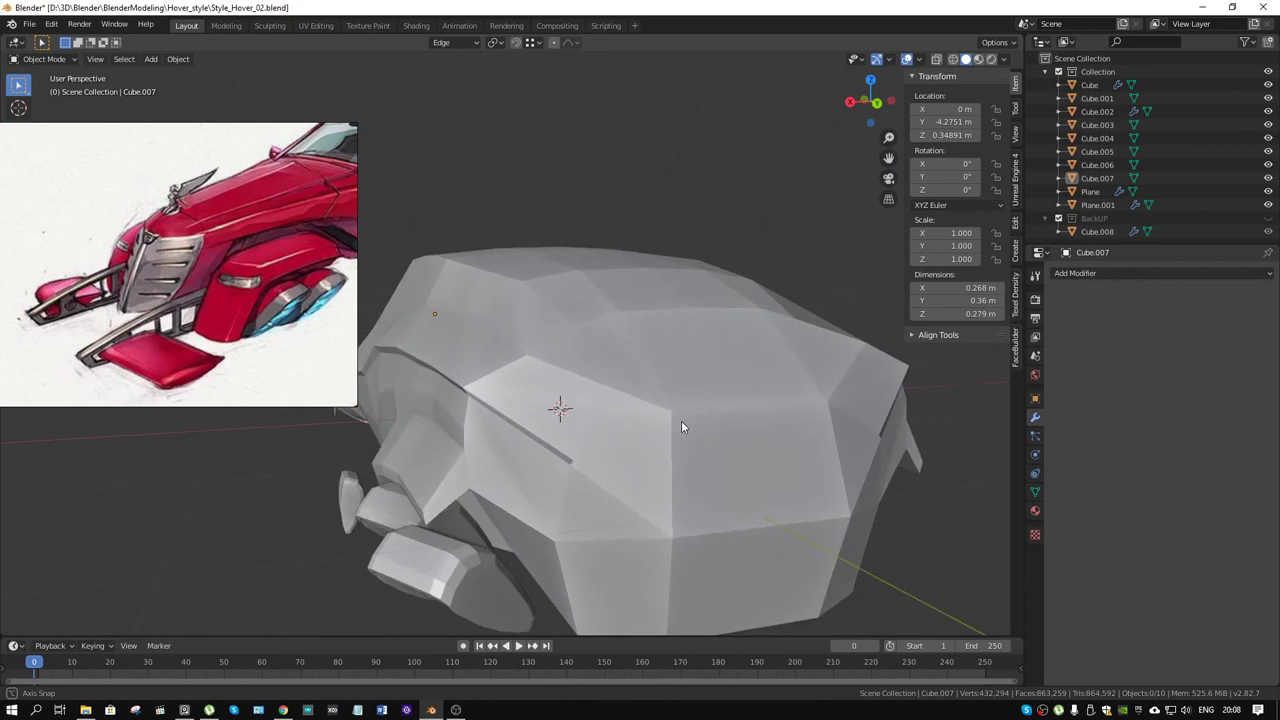
mouse_move(681, 421)
middle_mouse_down()
mouse_move(804, 358)
mouse_move(802, 254)
mouse_move(789, 370)
mouse_move(814, 455)
mouse_move(766, 460)
mouse_move(726, 409)
mouse_move(766, 429)
mouse_move(757, 534)
mouse_move(760, 363)
mouse_move(805, 315)
mouse_move(835, 233)
mouse_move(760, 244)
mouse_move(642, 317)
mouse_move(530, 350)
mouse_move(717, 337)
mouse_move(774, 354)
mouse_move(746, 403)
mouse_move(797, 417)
mouse_move(628, 364)
middle_mouse_up()
scroll(628, 364, "down", 3)
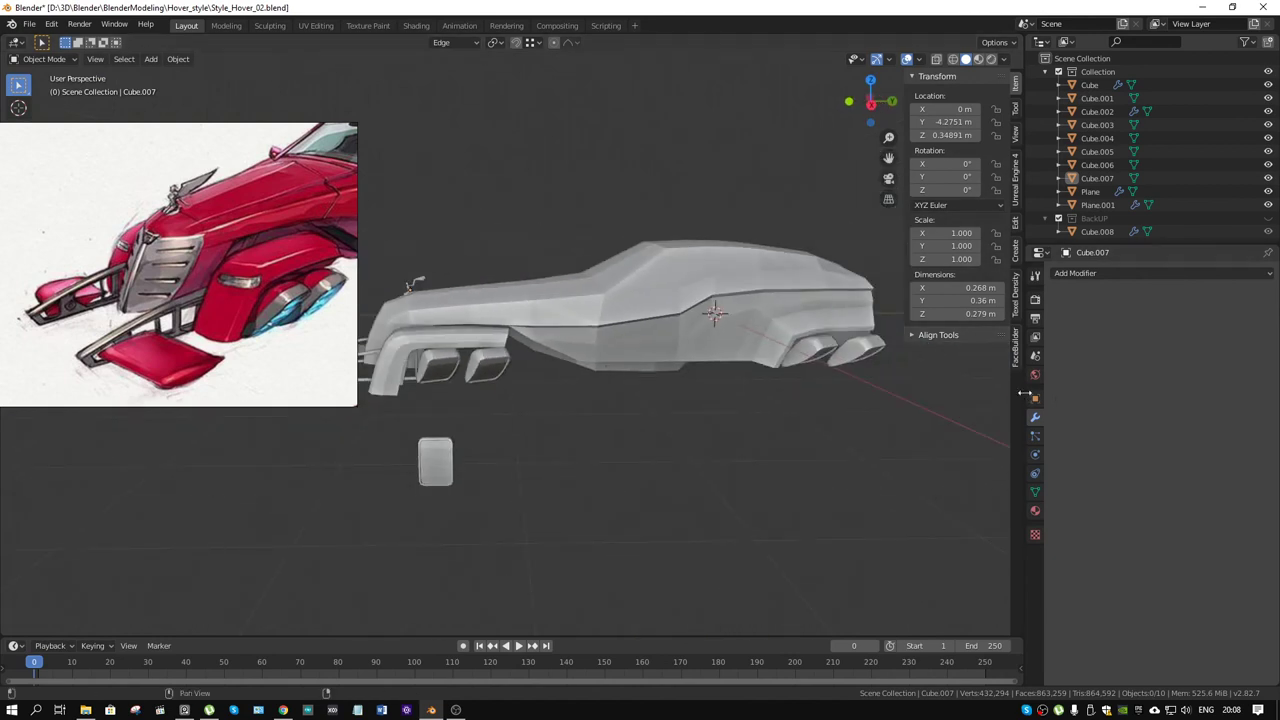
left_click_drag(1022, 395, 1244, 395)
Step: Orbit from low side views of the side pods to a top-down view of the vehicle
scroll(666, 350, "up", 3)
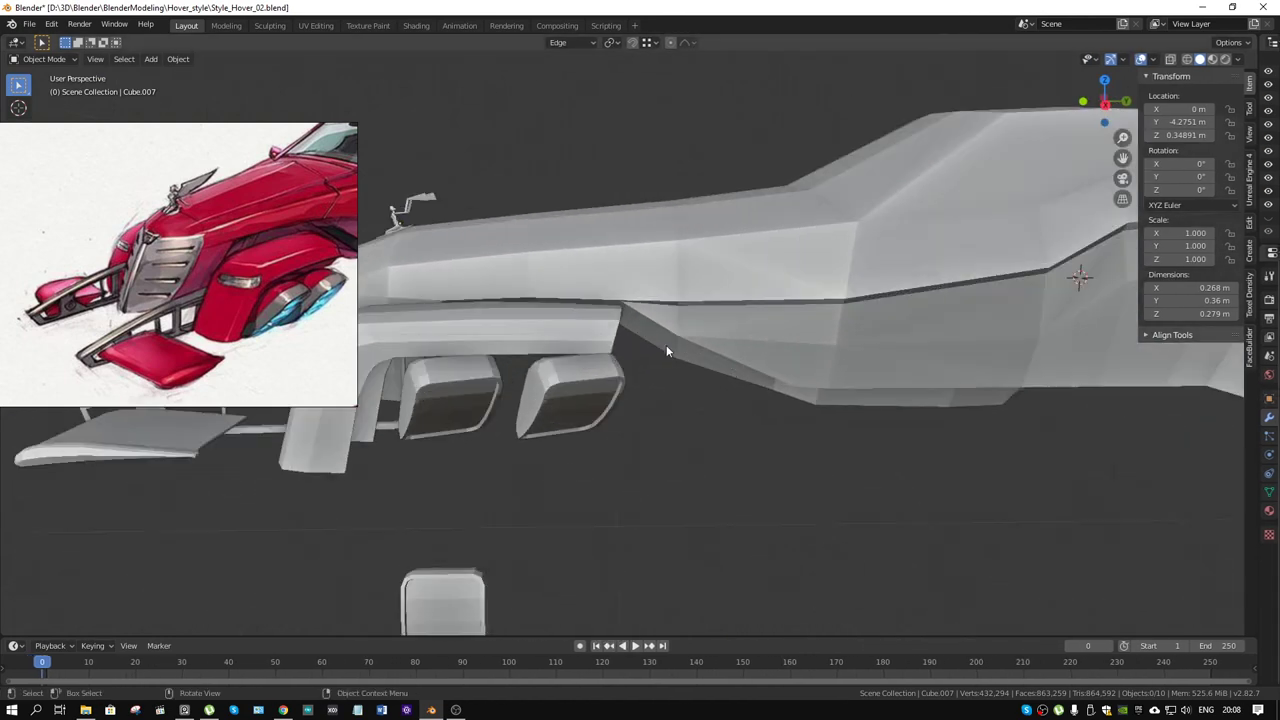
mouse_move(666, 350)
middle_mouse_down()
mouse_move(809, 301)
mouse_move(585, 204)
middle_mouse_up()
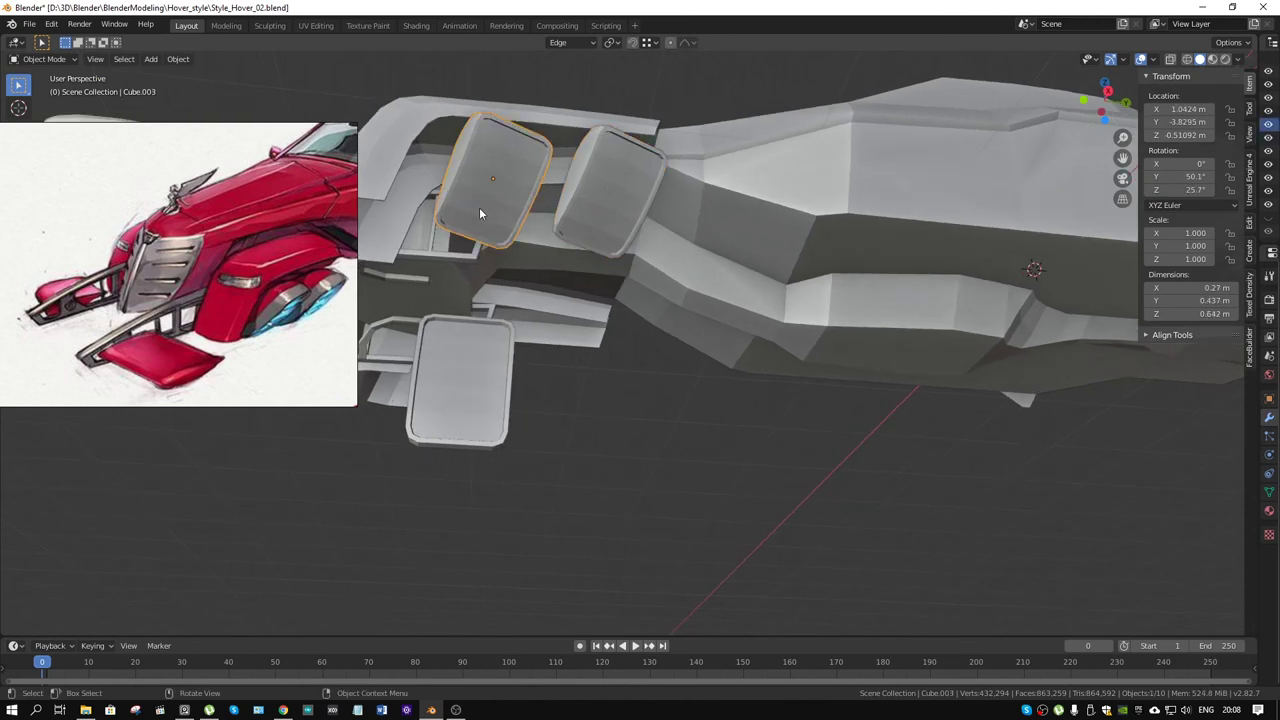
middle_click_drag(479, 207, 523, 272)
scroll(526, 274, "down", 3)
scroll(630, 372, "up", 3)
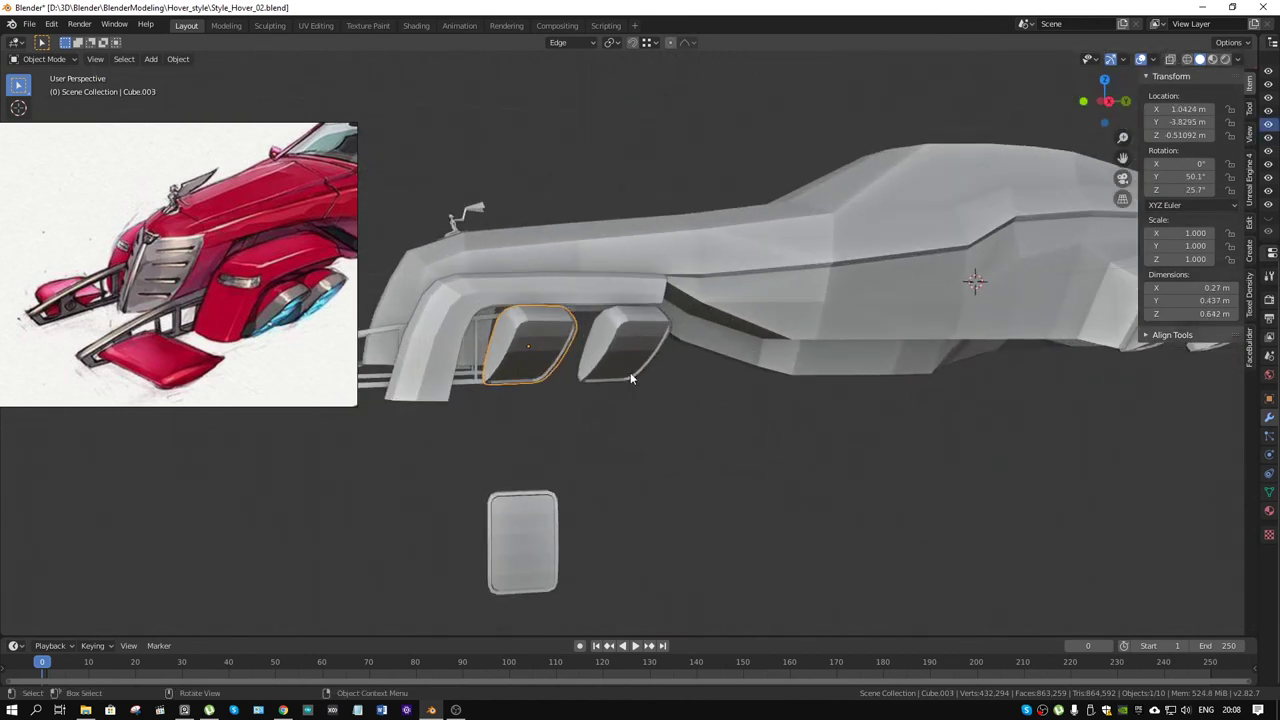
middle_click_drag(630, 372, 573, 336)
mouse_move(667, 373)
middle_mouse_down()
mouse_move(666, 295)
mouse_move(714, 335)
mouse_move(765, 342)
middle_mouse_up()
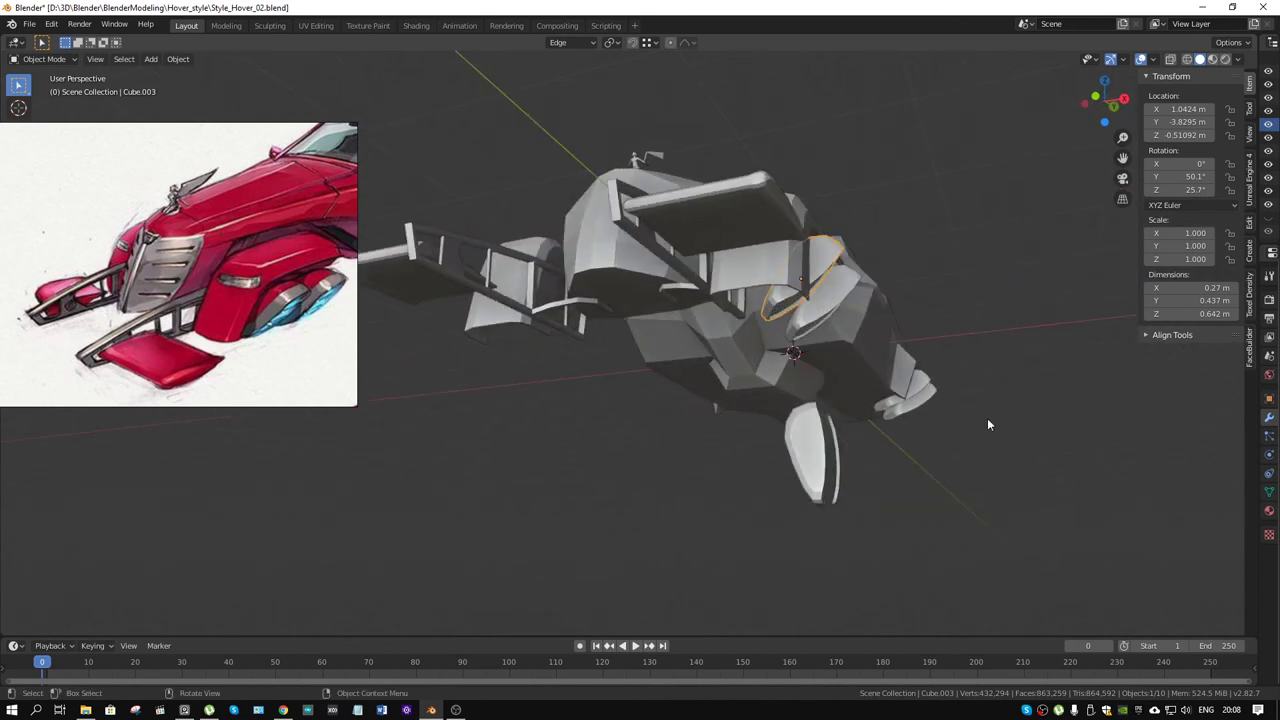
Step: Begin rotating the selected side pod, then cancel and return to the whole-vehicle view
key("r")
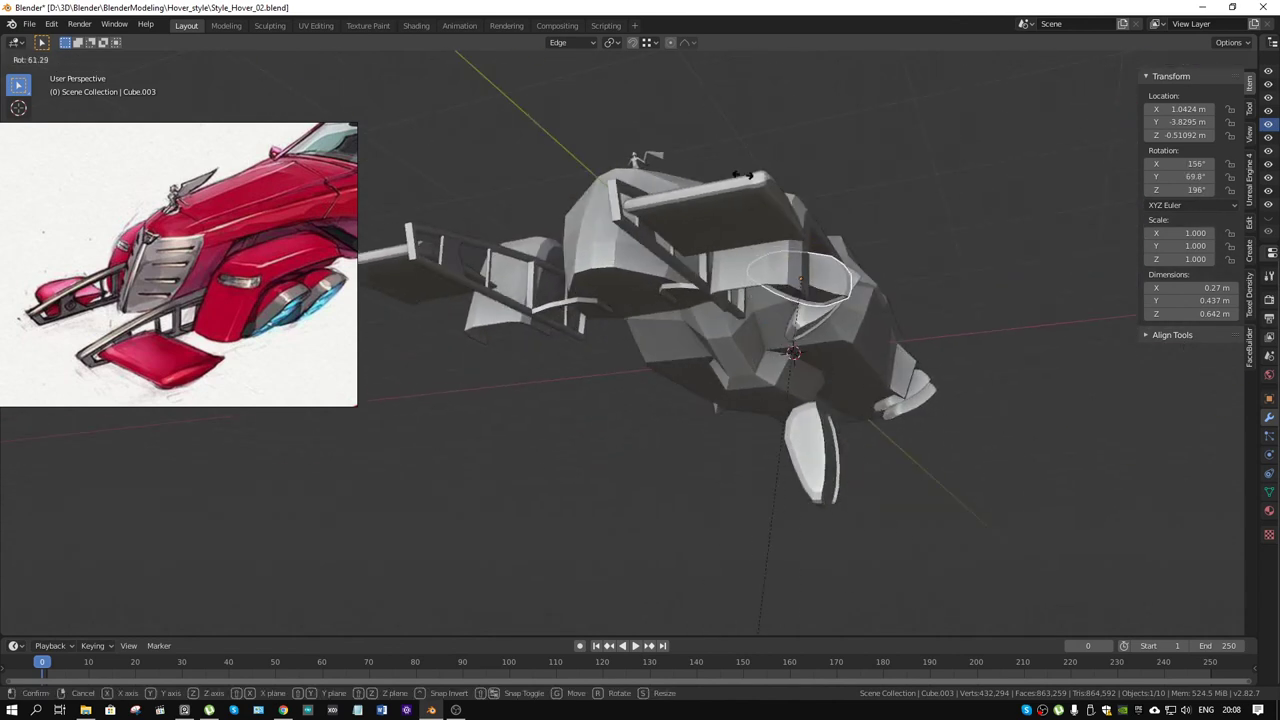
middle_click_drag(743, 175, 795, 378)
scroll(795, 378, "up", 4)
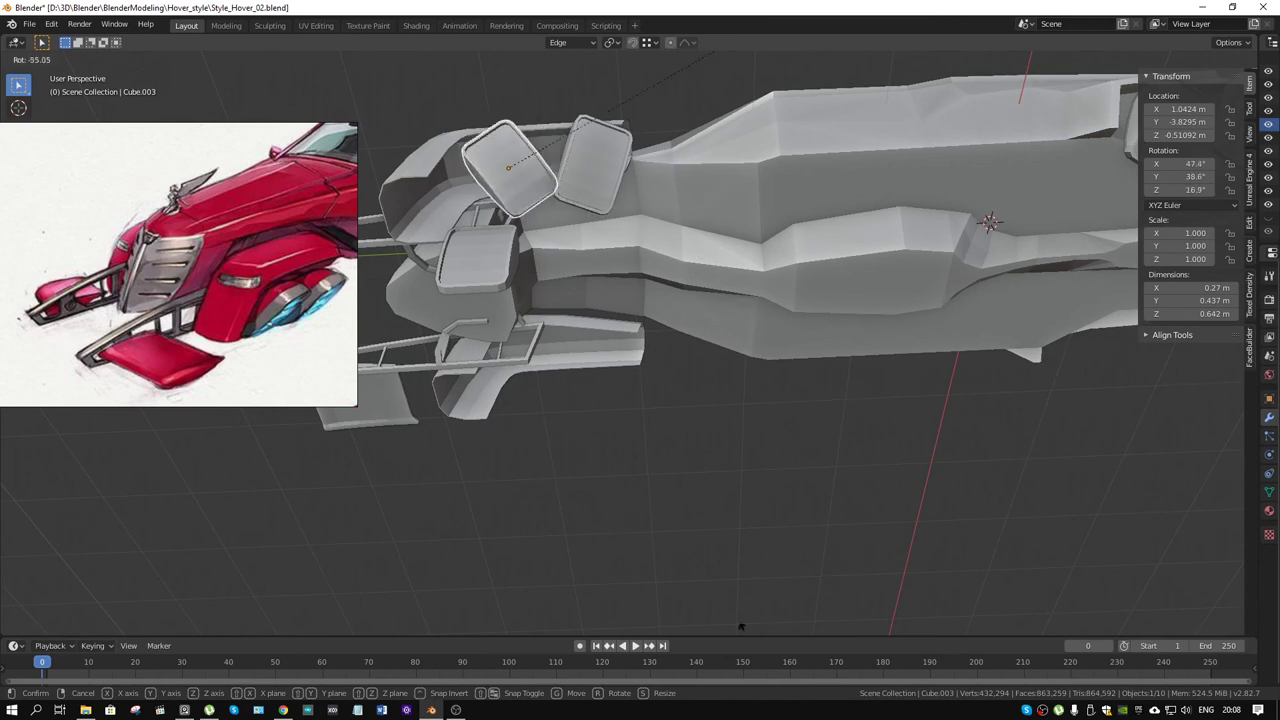
key("Escape")
mouse_move(734, 510)
middle_mouse_down()
mouse_move(718, 425)
mouse_move(690, 408)
mouse_move(745, 447)
middle_mouse_up()
scroll(718, 425, "down", 4)
scroll(685, 404, "up", 2)
scroll(684, 406, "up", 2)
scroll(684, 406, "up", 2)
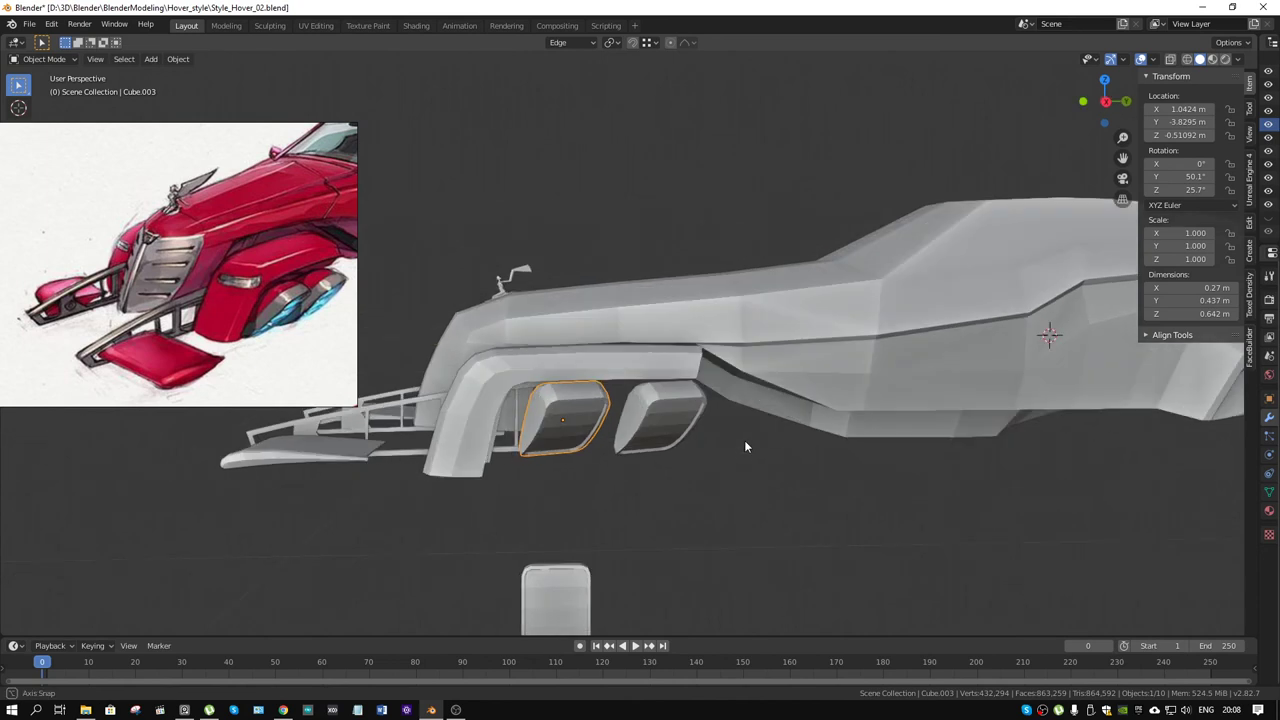
scroll(742, 444, "down", 1)
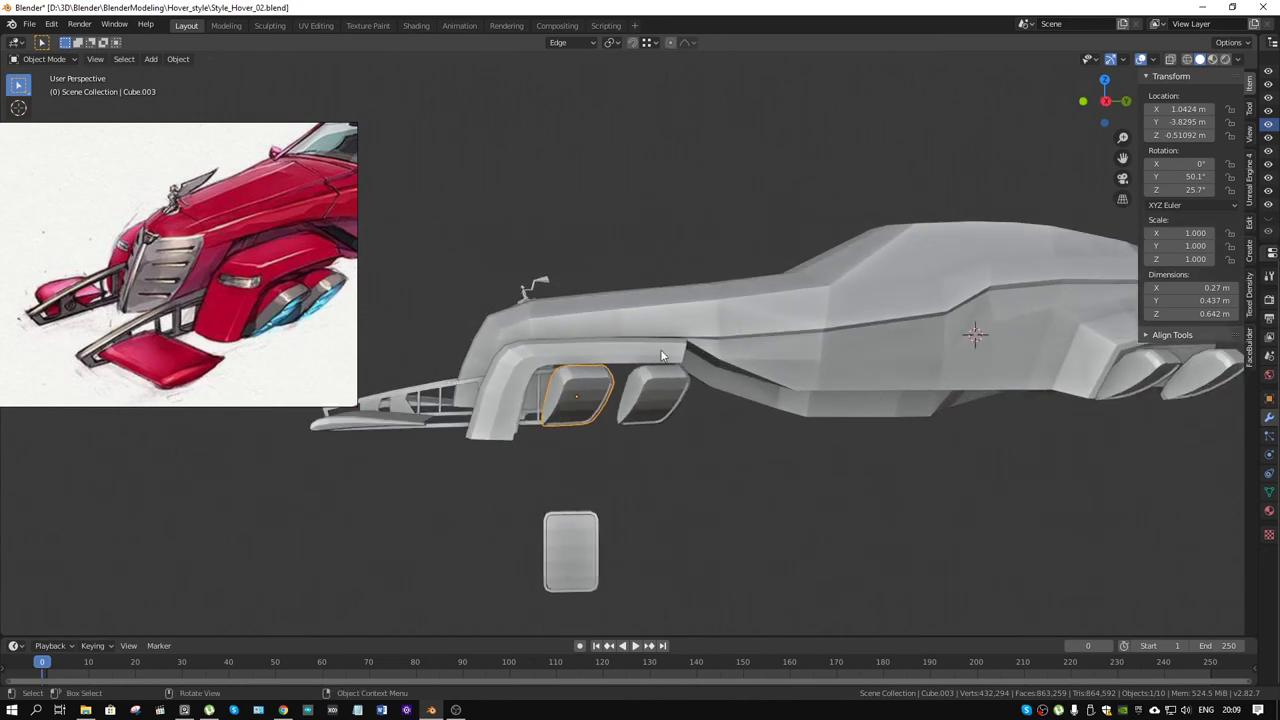
Step: Rotate side pod Cube.003 by 71.1°, then undo it to restore the original angle
middle_click_drag(481, 348, 610, 425)
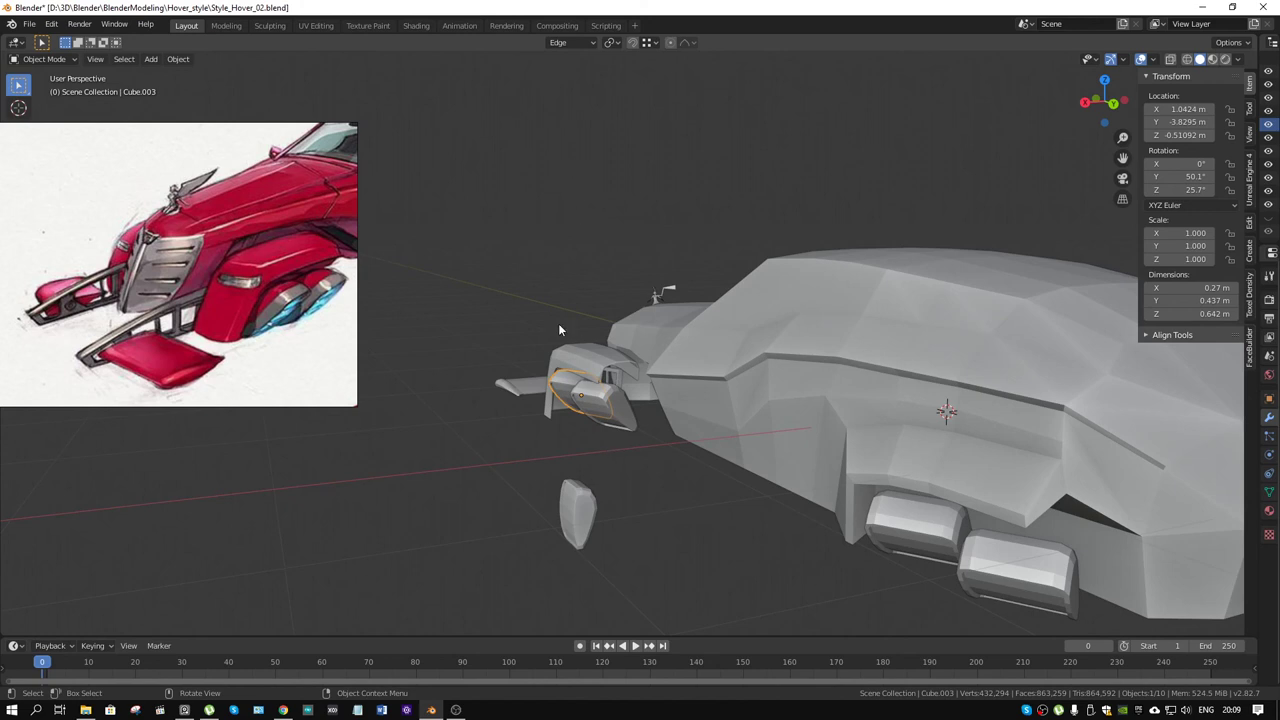
mouse_move(558, 323)
middle_mouse_down()
mouse_move(645, 408)
mouse_move(686, 491)
mouse_move(688, 554)
mouse_move(683, 506)
mouse_move(793, 463)
middle_mouse_up()
key("r")
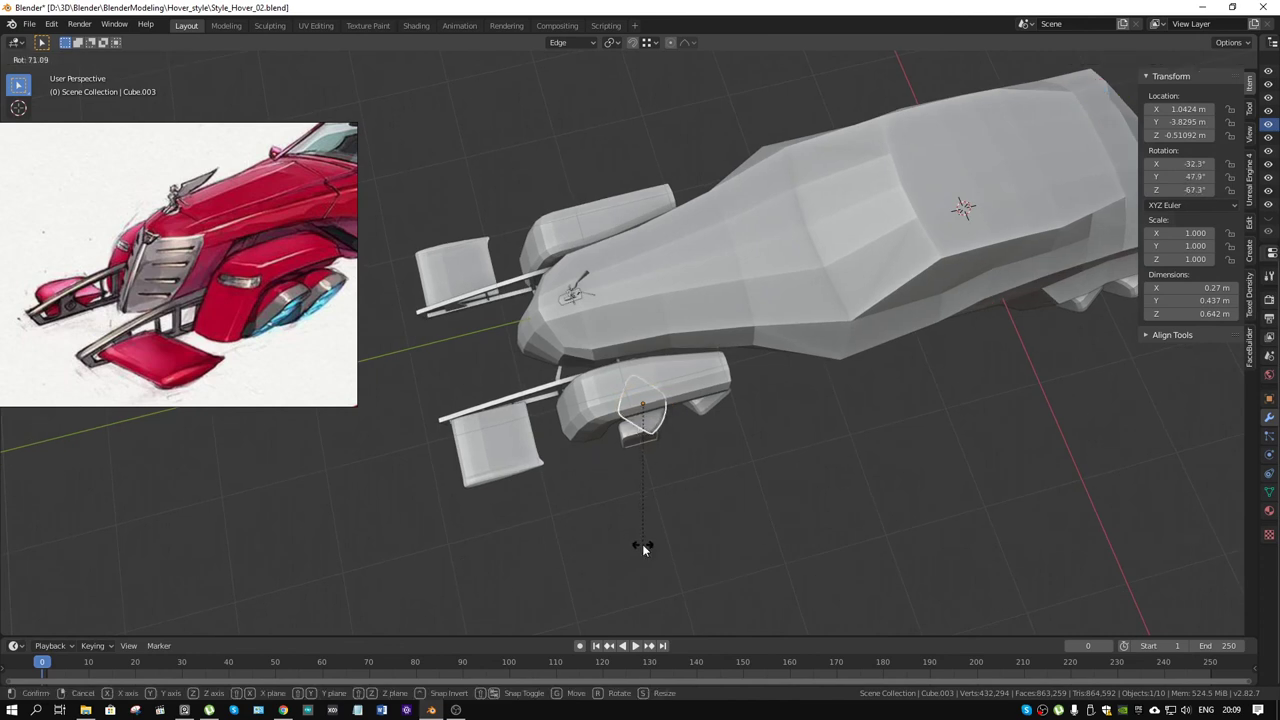
left_click(643, 548)
middle_click_drag(643, 548, 746, 455)
key("r")
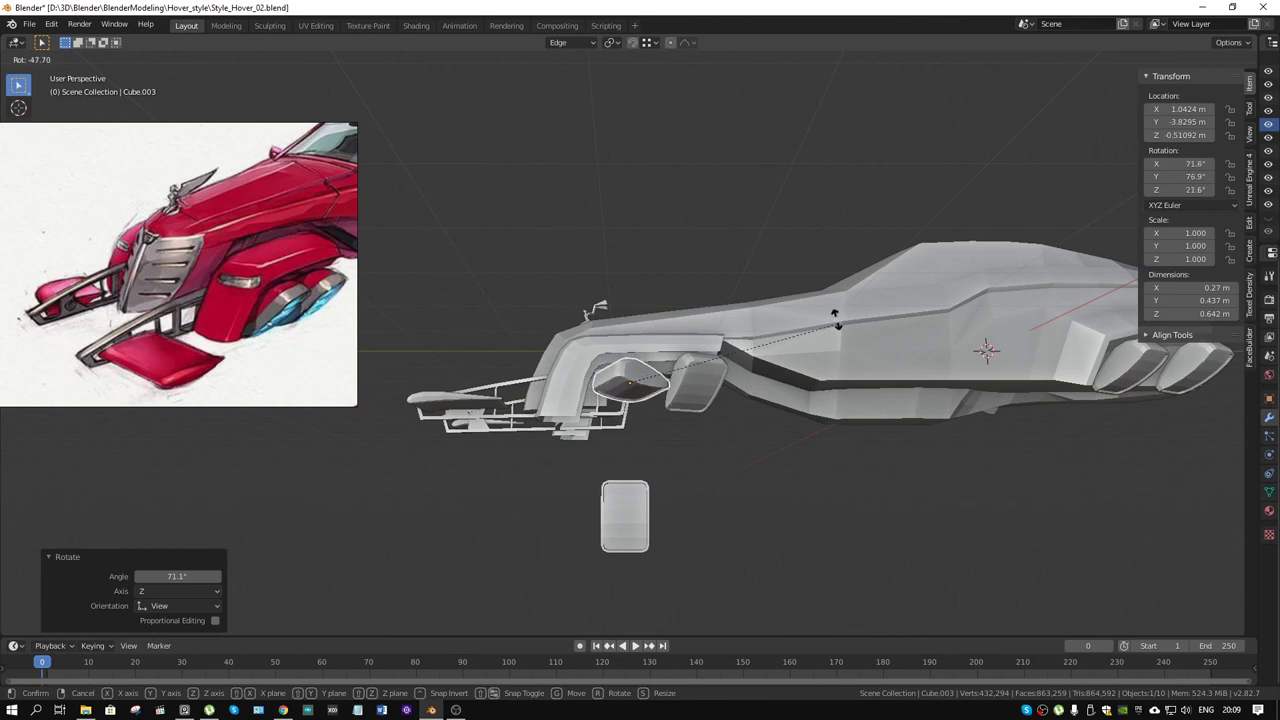
key("Escape")
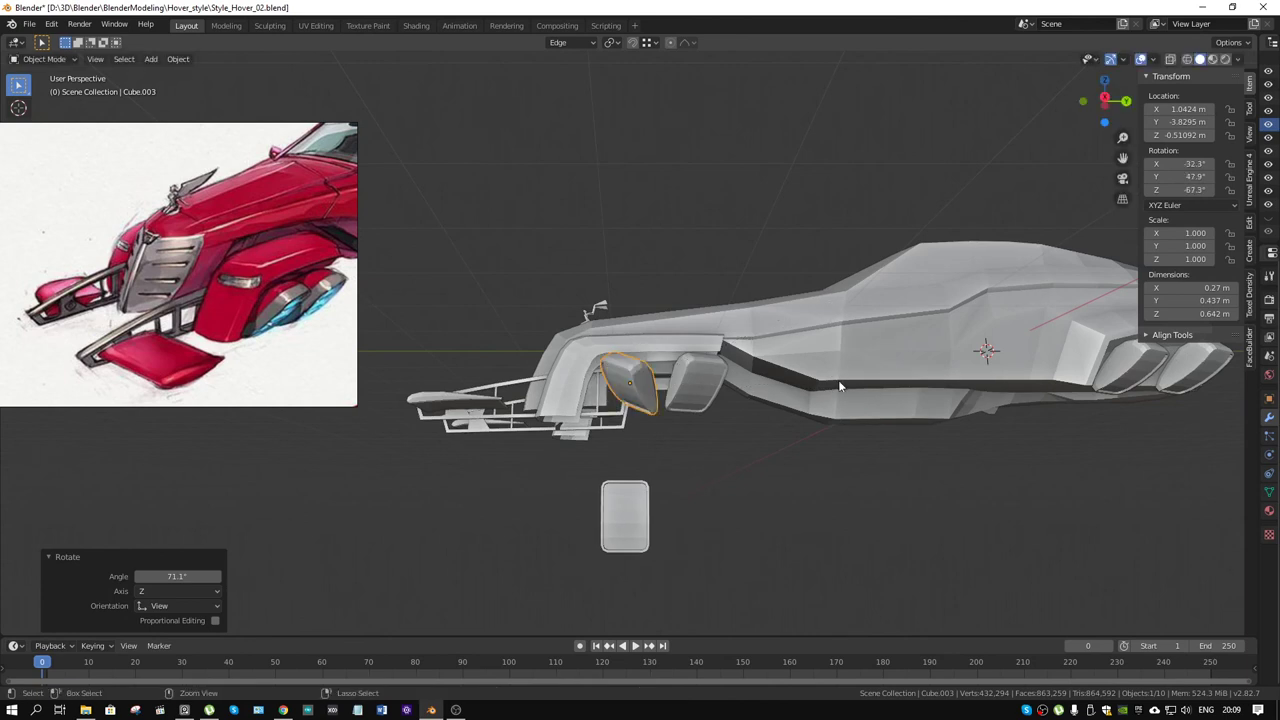
key("ctrl+z")
Step: Pan the reference image to the glowing pods, orbit around the car, and switch to OBS
middle_click_drag(840, 386, 570, 372)
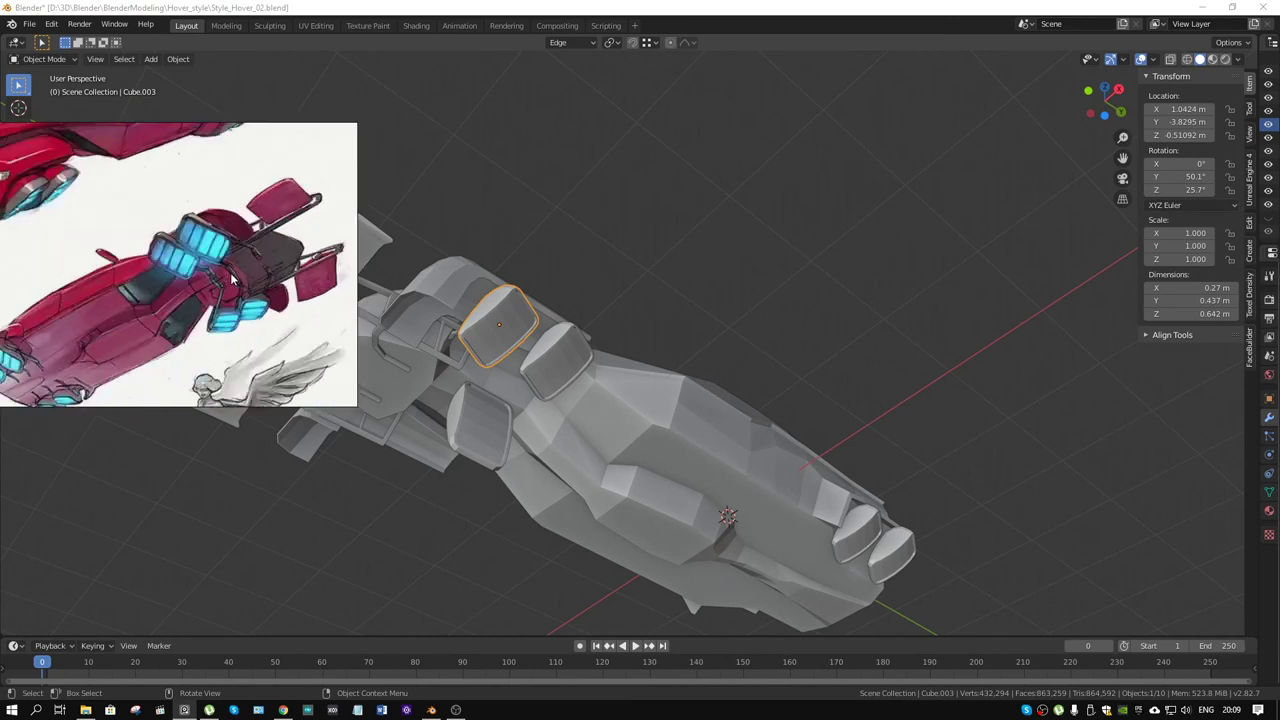
scroll(236, 265, "up", 3)
scroll(240, 258, "down", 1)
mouse_move(297, 241)
middle_mouse_down()
mouse_move(264, 306)
mouse_move(250, 234)
mouse_move(238, 269)
mouse_move(231, 224)
mouse_move(210, 261)
mouse_move(110, 313)
middle_mouse_up()
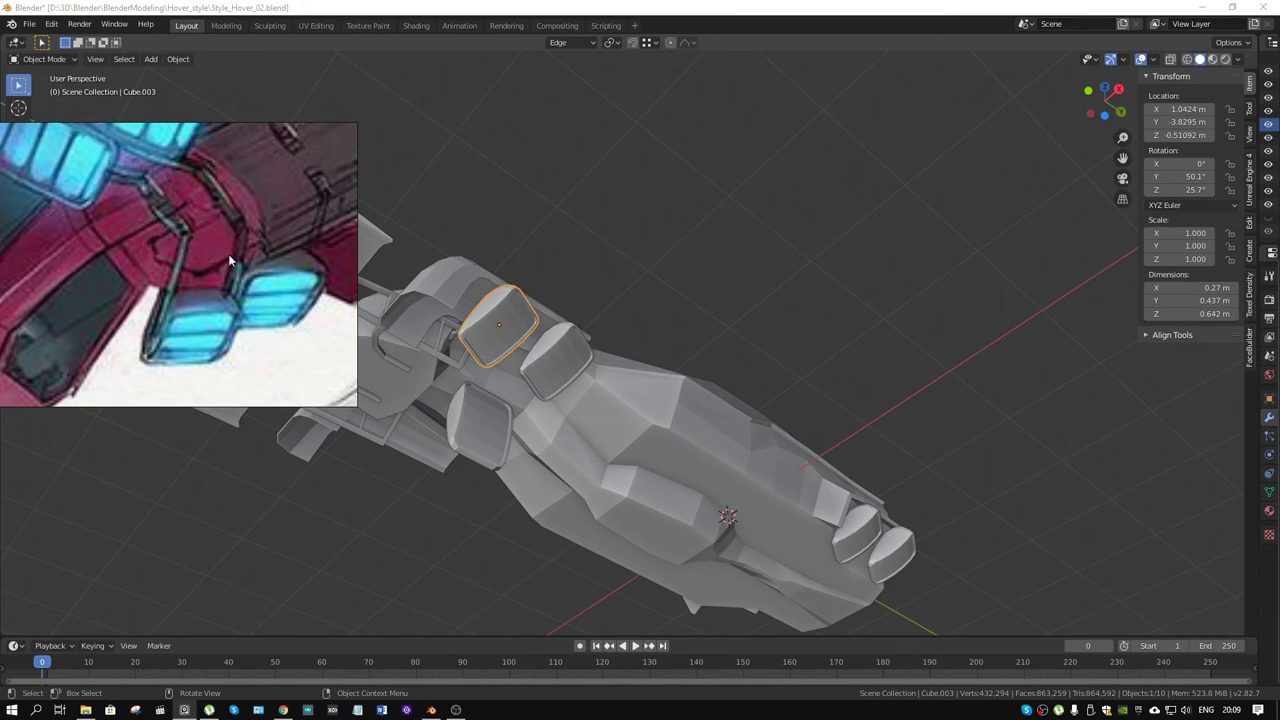
middle_click_drag(737, 404, 674, 406)
mouse_move(645, 486)
middle_mouse_down()
mouse_move(571, 424)
mouse_move(697, 434)
mouse_move(623, 446)
mouse_move(811, 403)
middle_mouse_up()
scroll(662, 346, "up", 5)
mouse_move(662, 346)
middle_mouse_down()
mouse_move(744, 343)
mouse_move(725, 311)
mouse_move(702, 359)
middle_mouse_up()
scroll(750, 372, "up", 3)
scroll(765, 388, "down", 5)
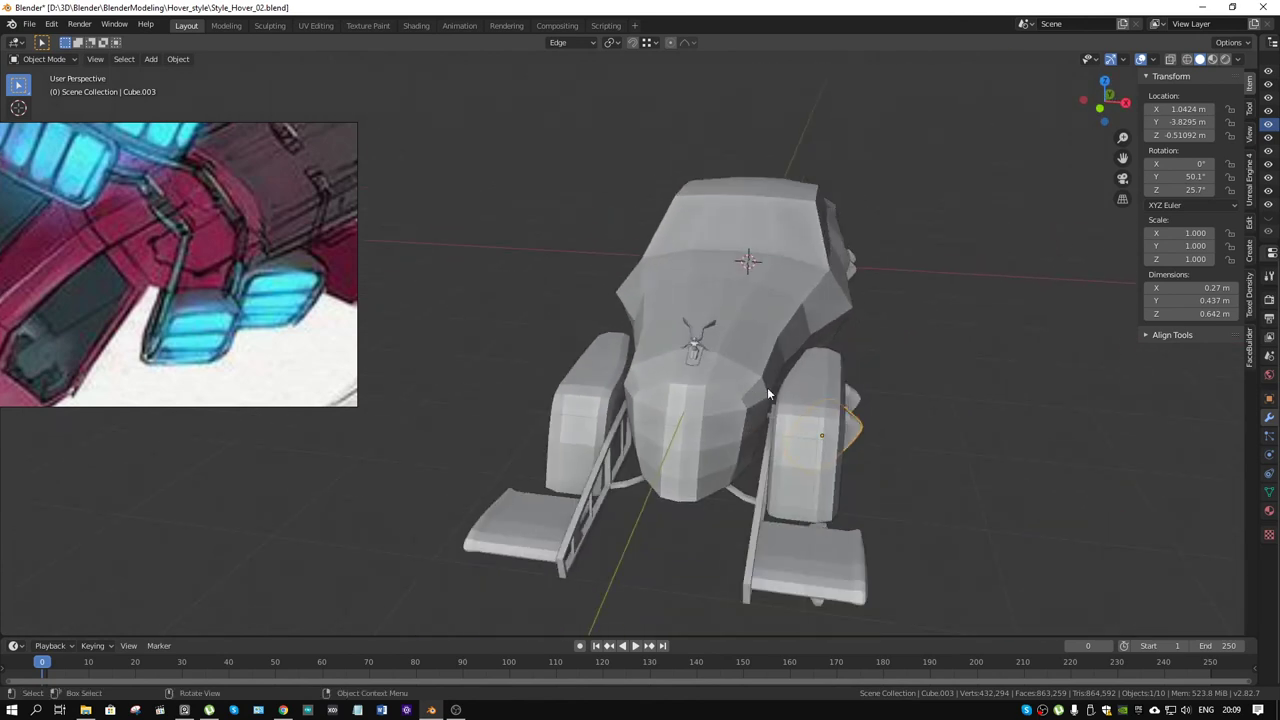
middle_click_drag(767, 387, 712, 391)
left_click(456, 710)
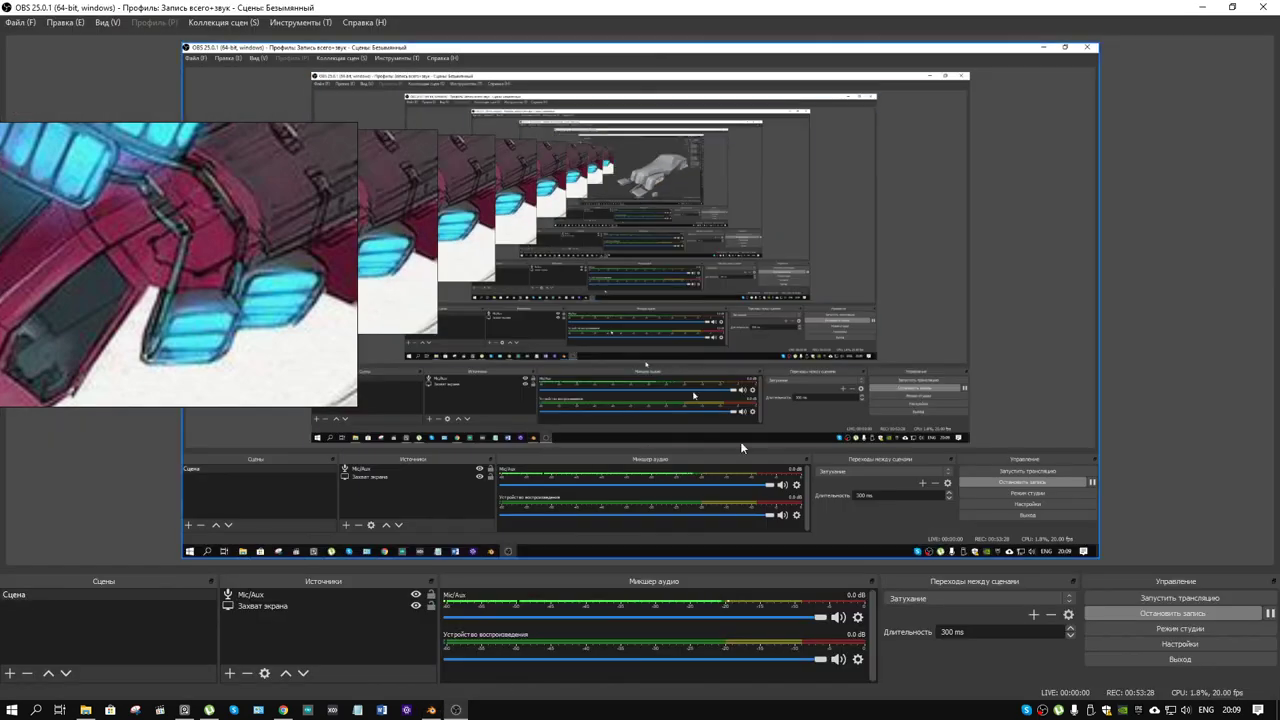